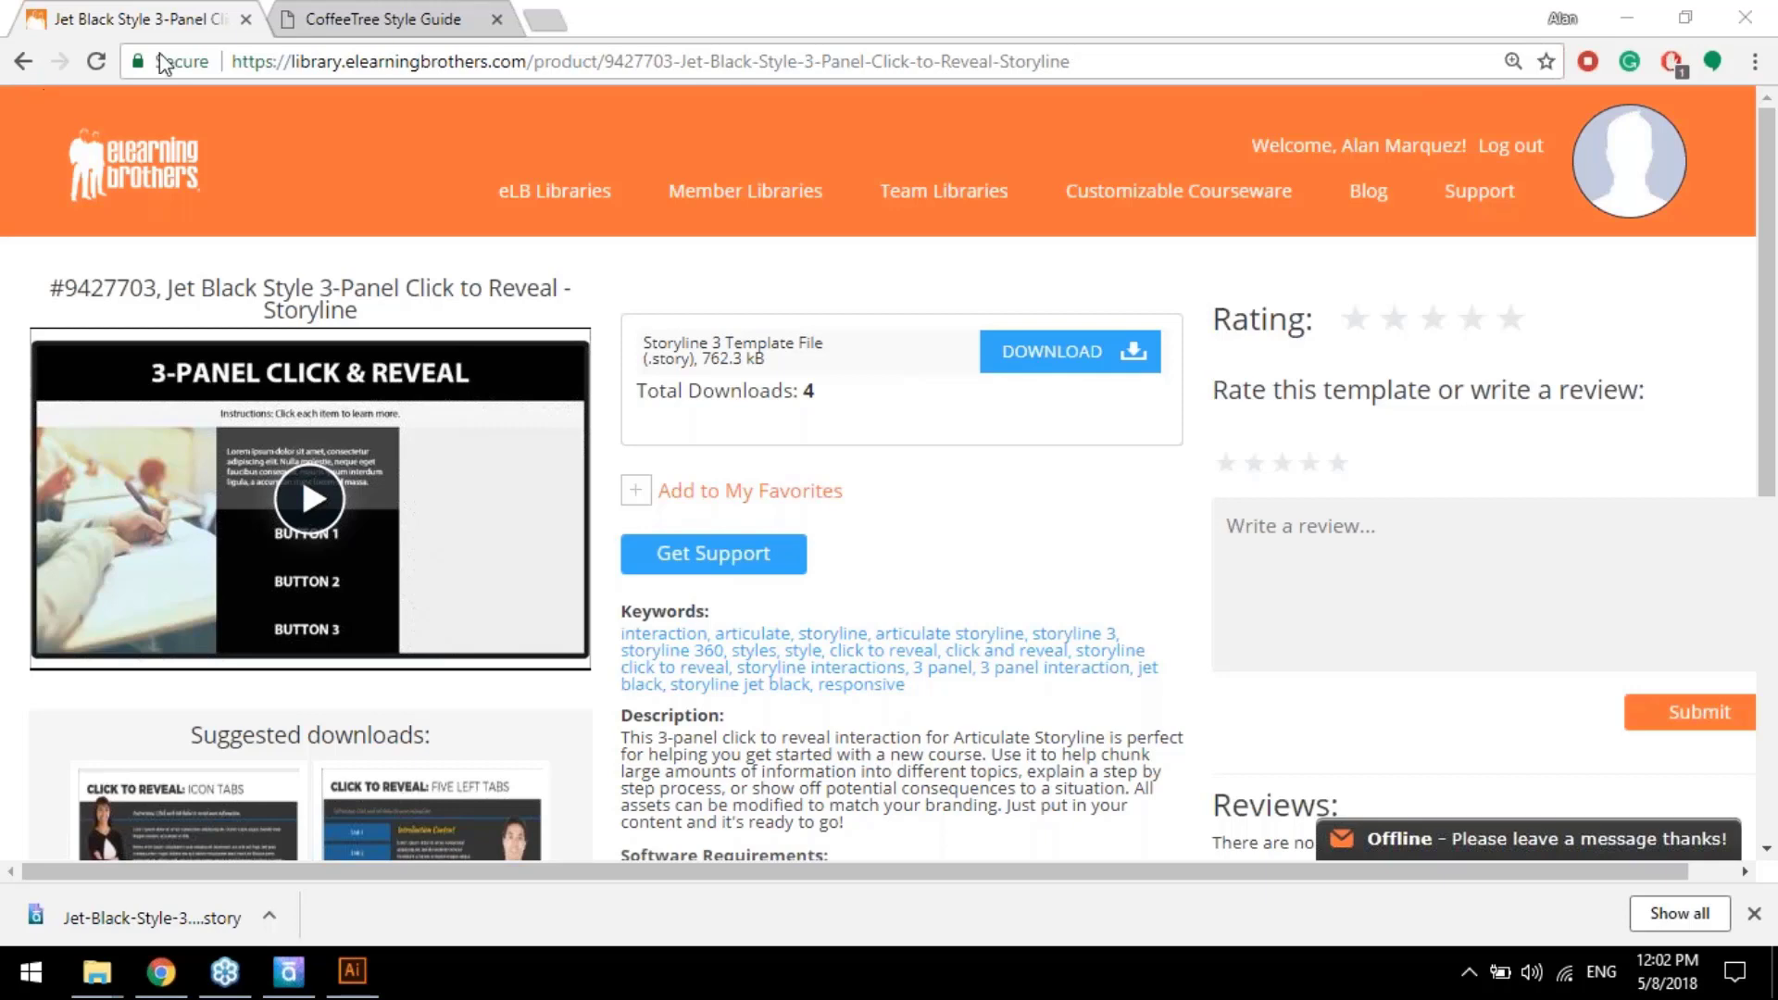
Download the Storyline 3 template file for the Jet Black Style 3-Panel Click to Reveal interaction
click(15, 311)
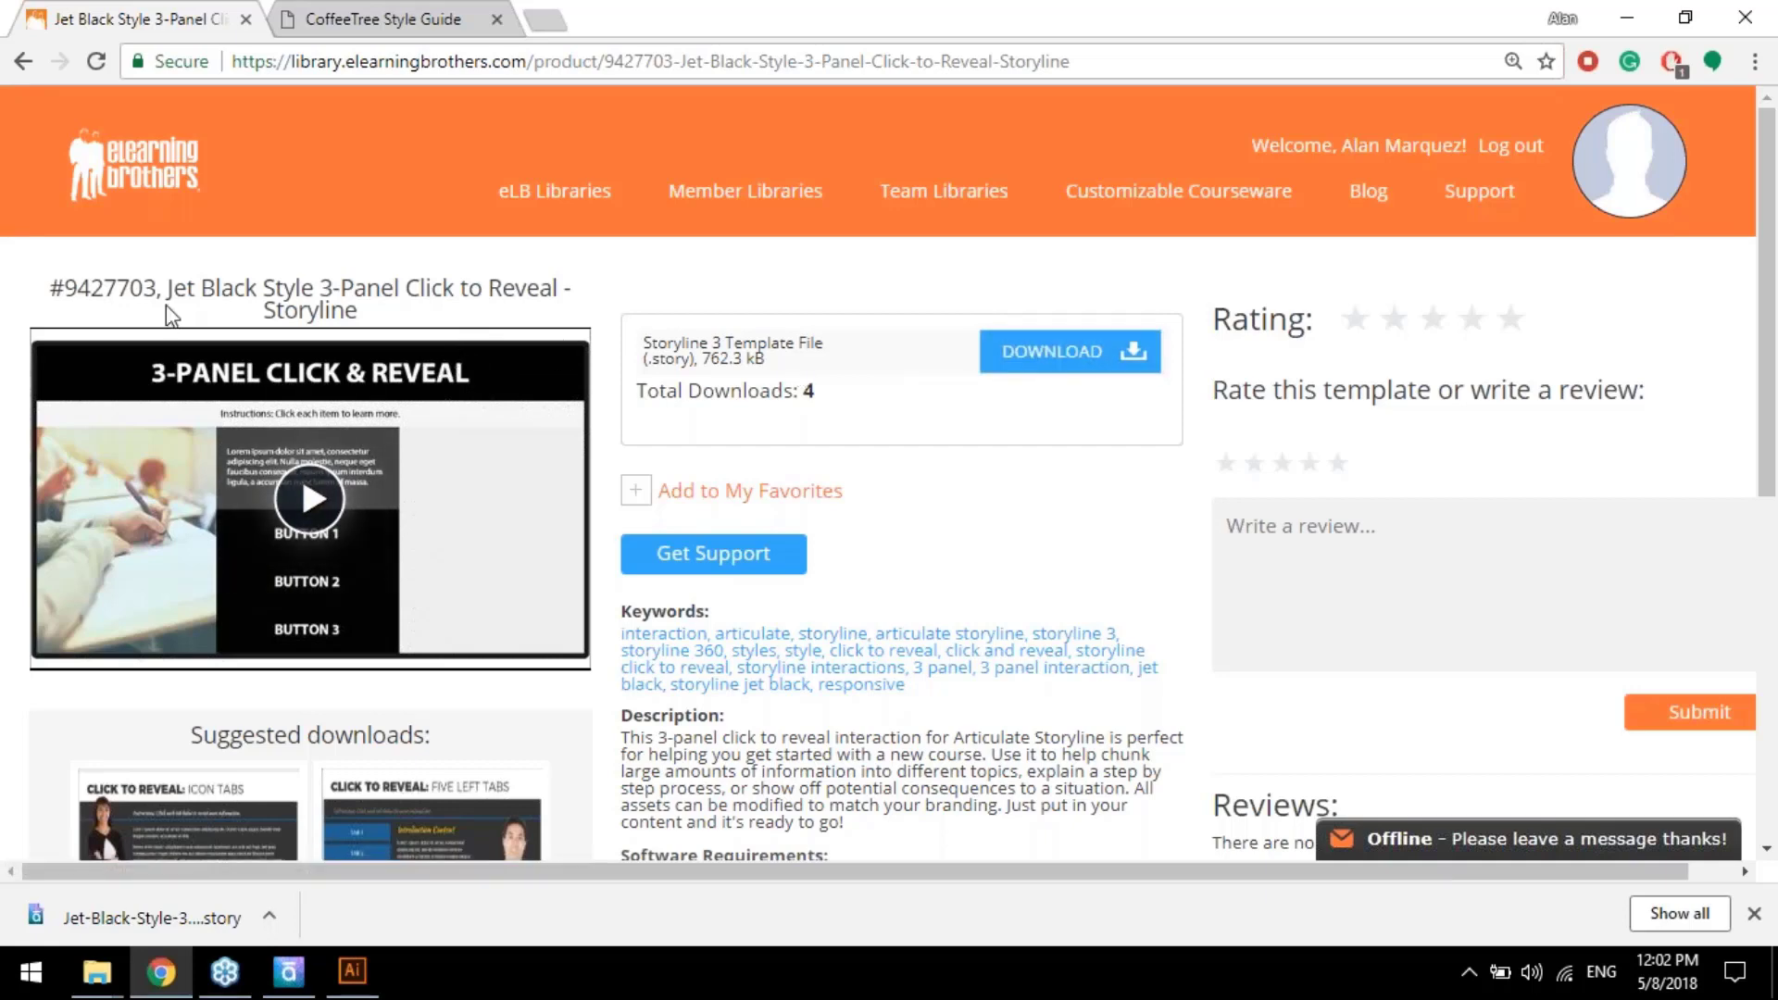
drag(169, 289, 426, 299)
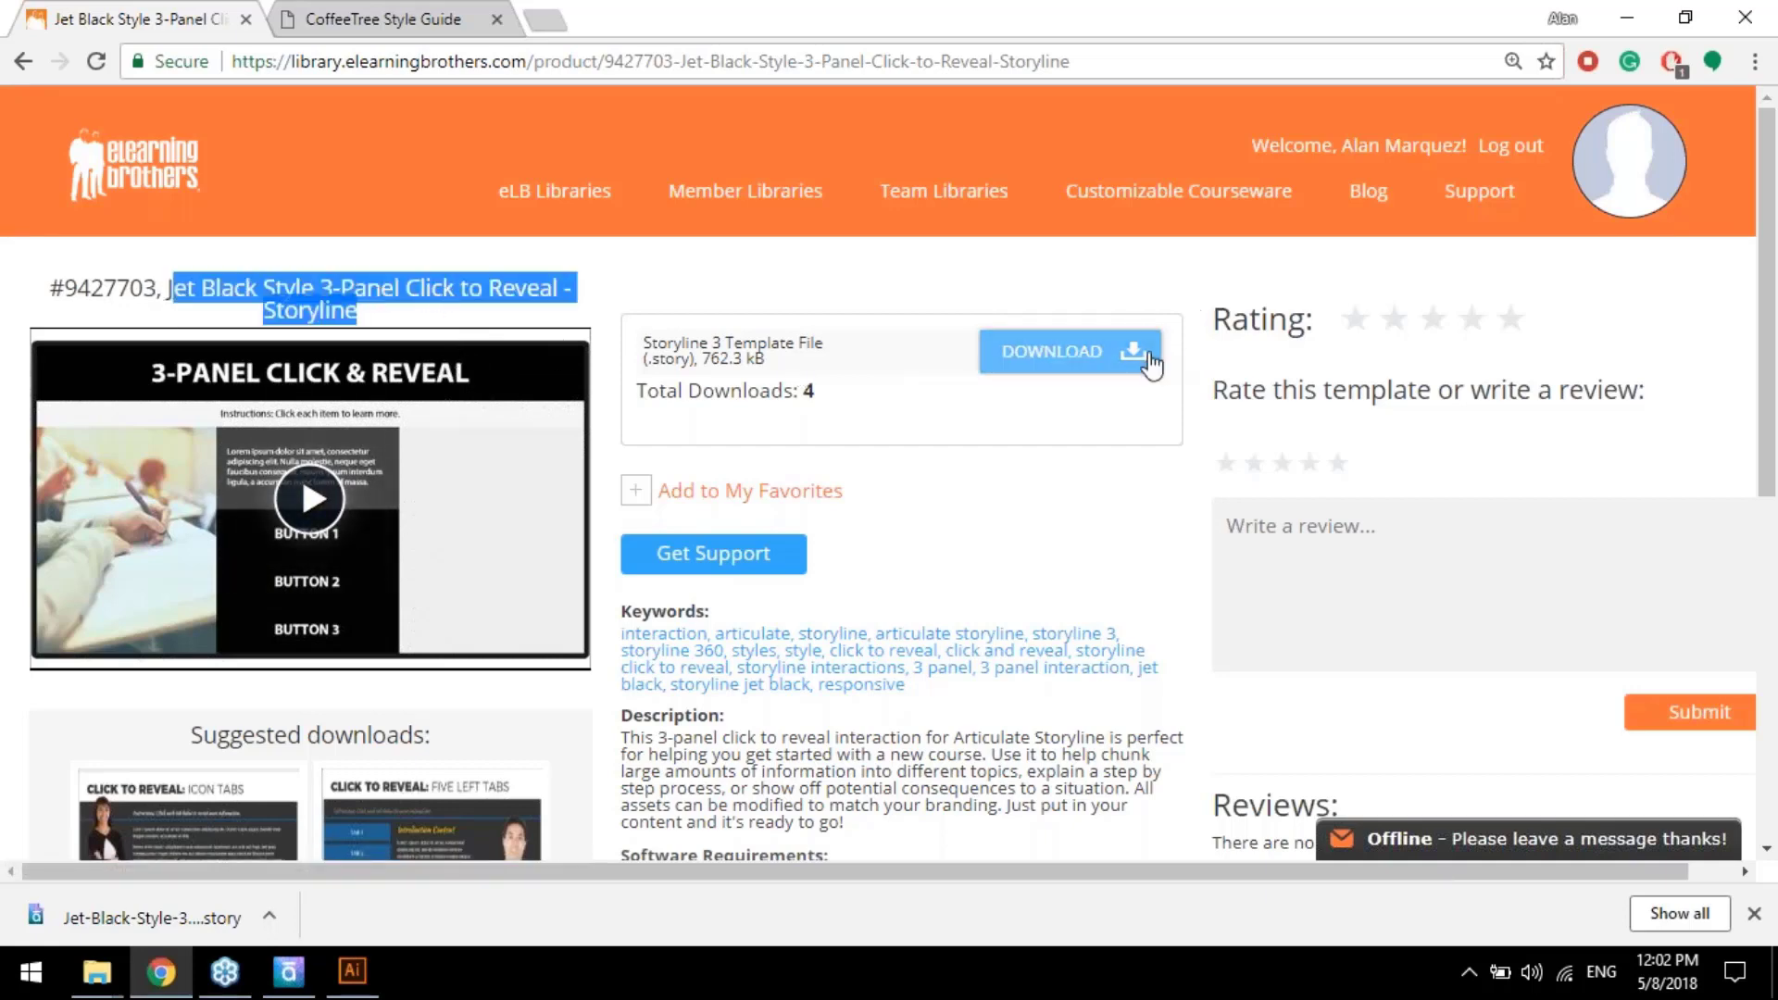
click(1130, 352)
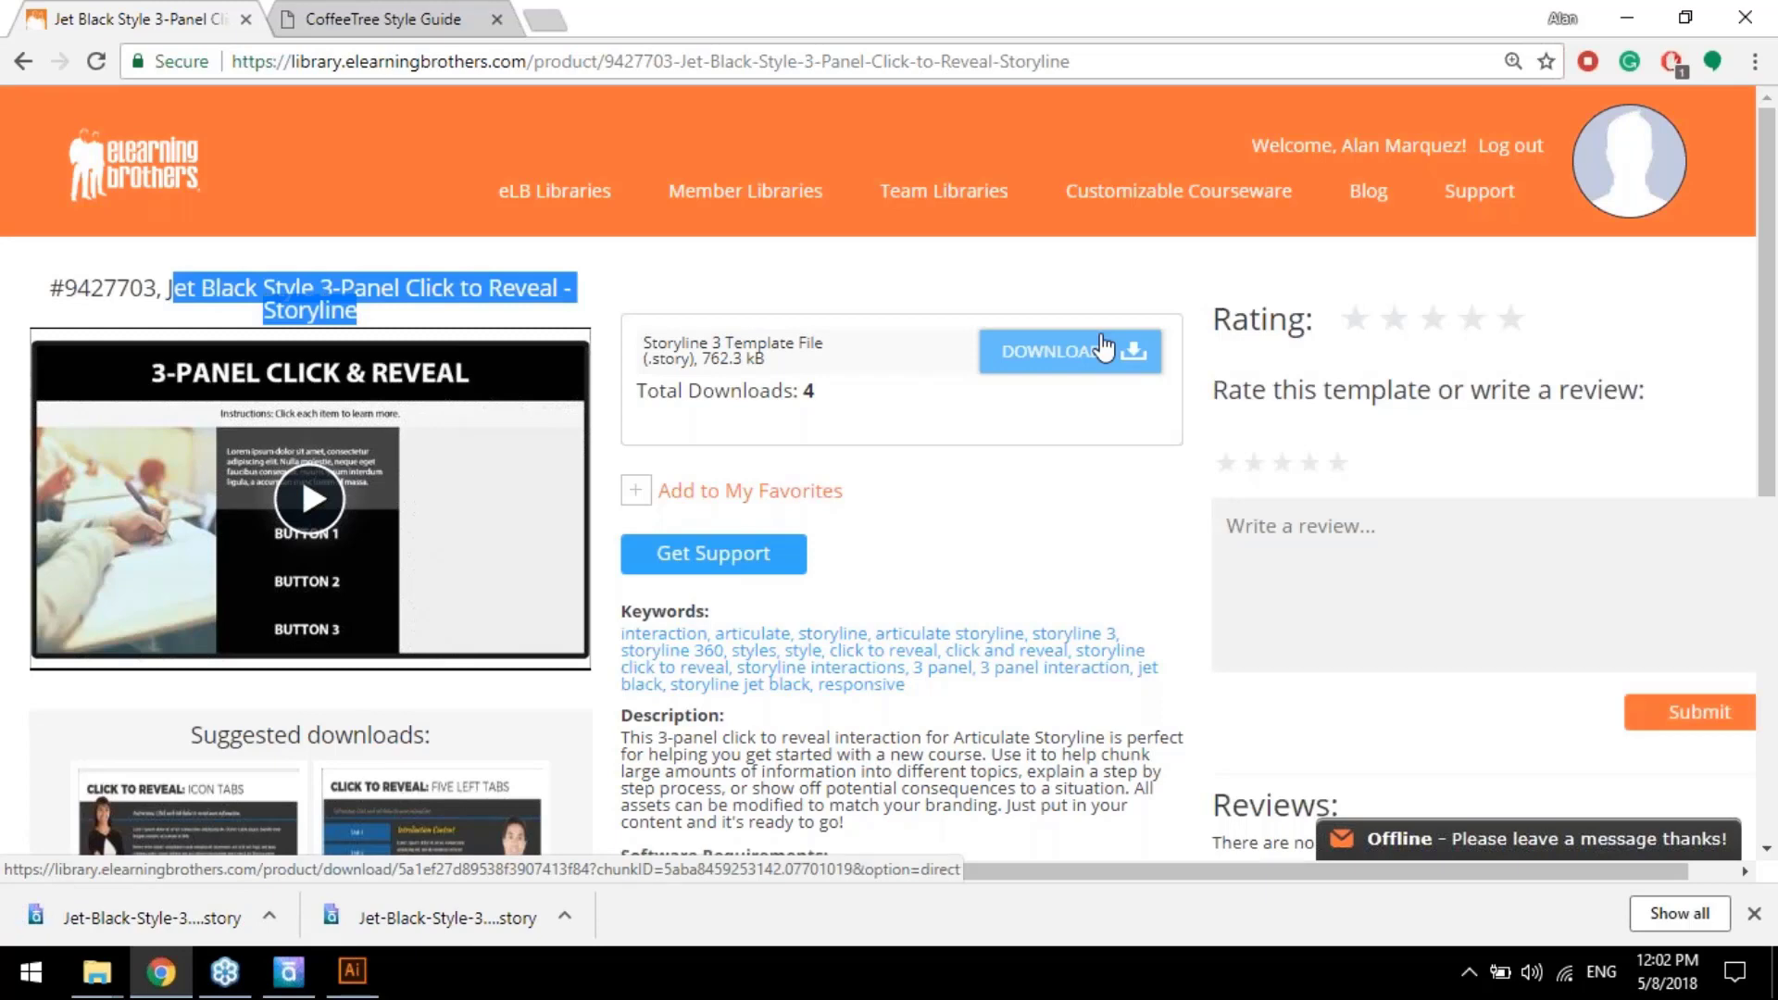
Open the downloaded Jet Black template in Storyline, open its slide 1.1 for editing and select the black title bar
click(169, 927)
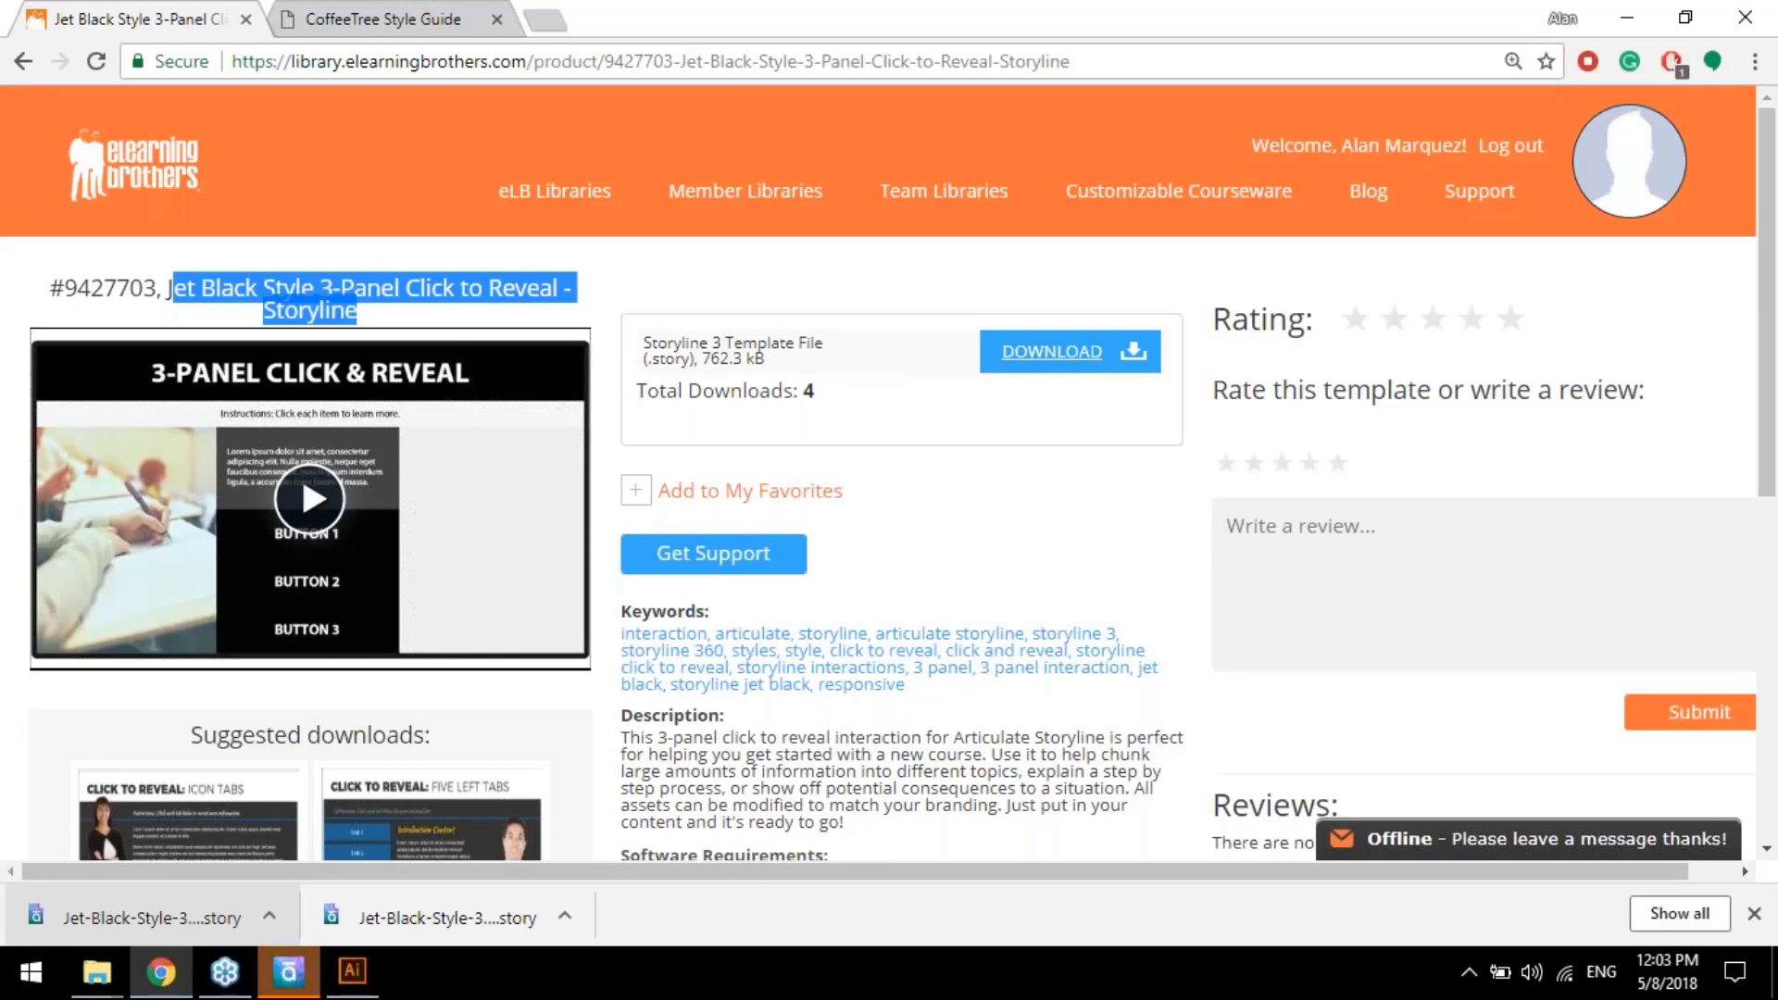
click(283, 984)
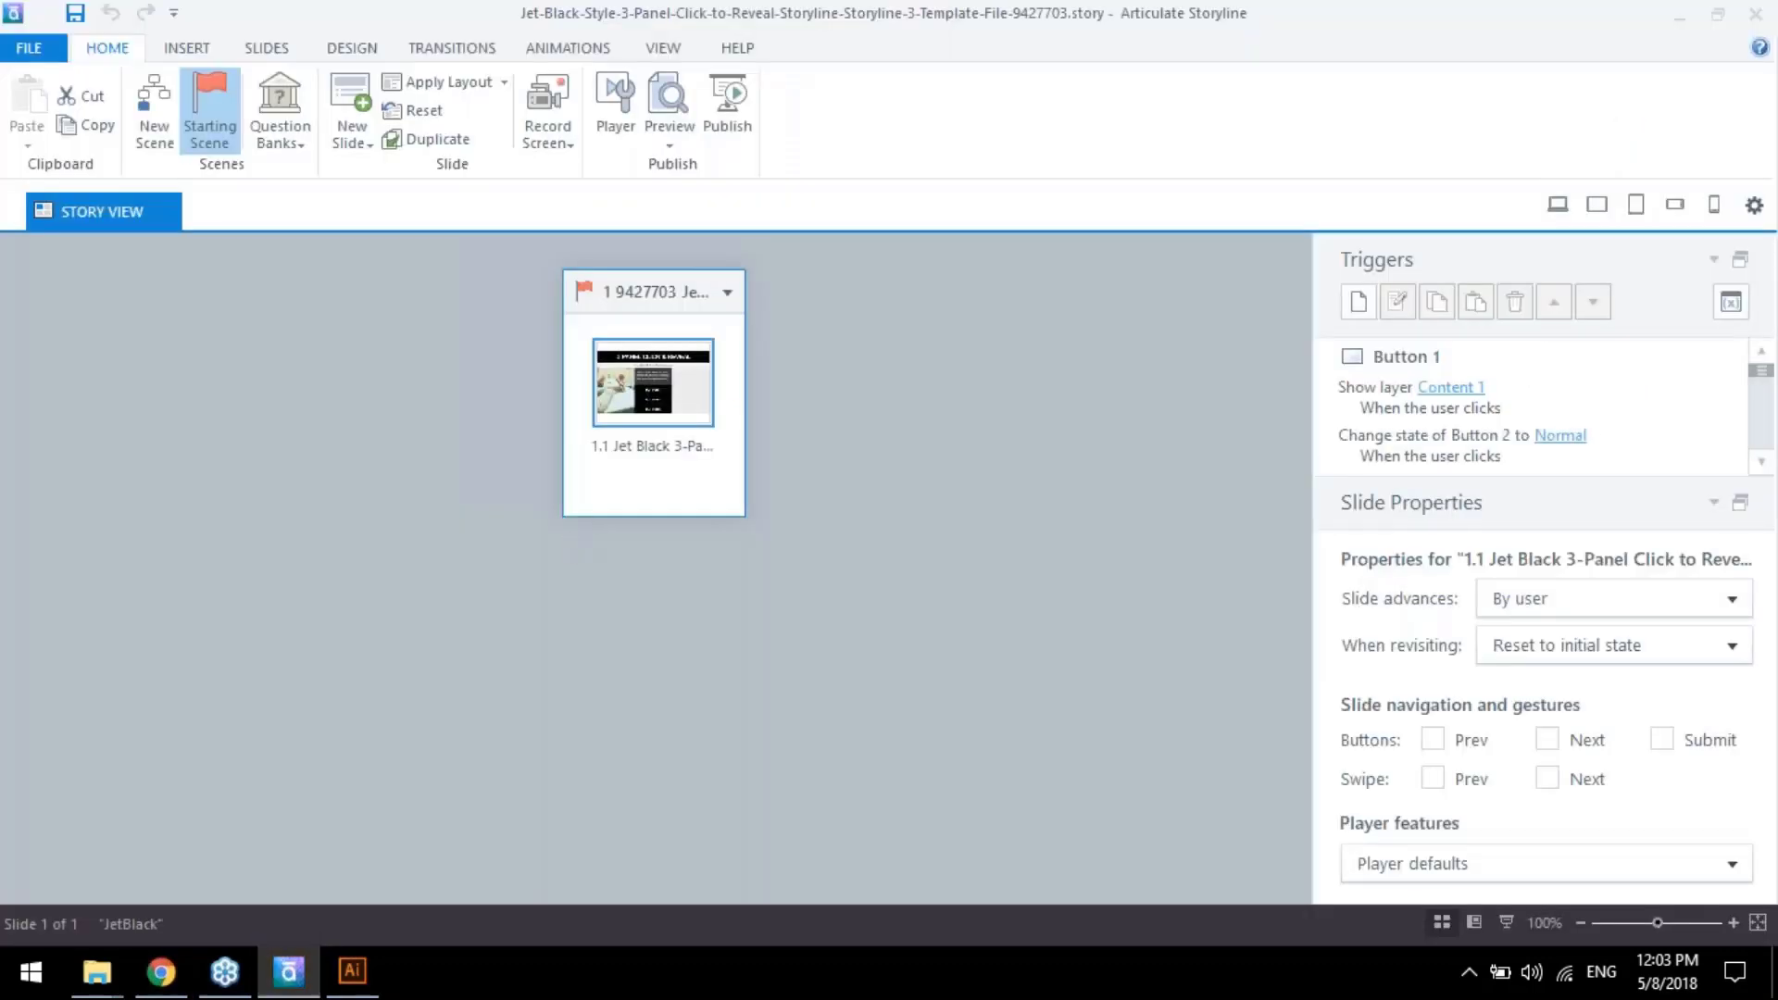
double_click(718, 380)
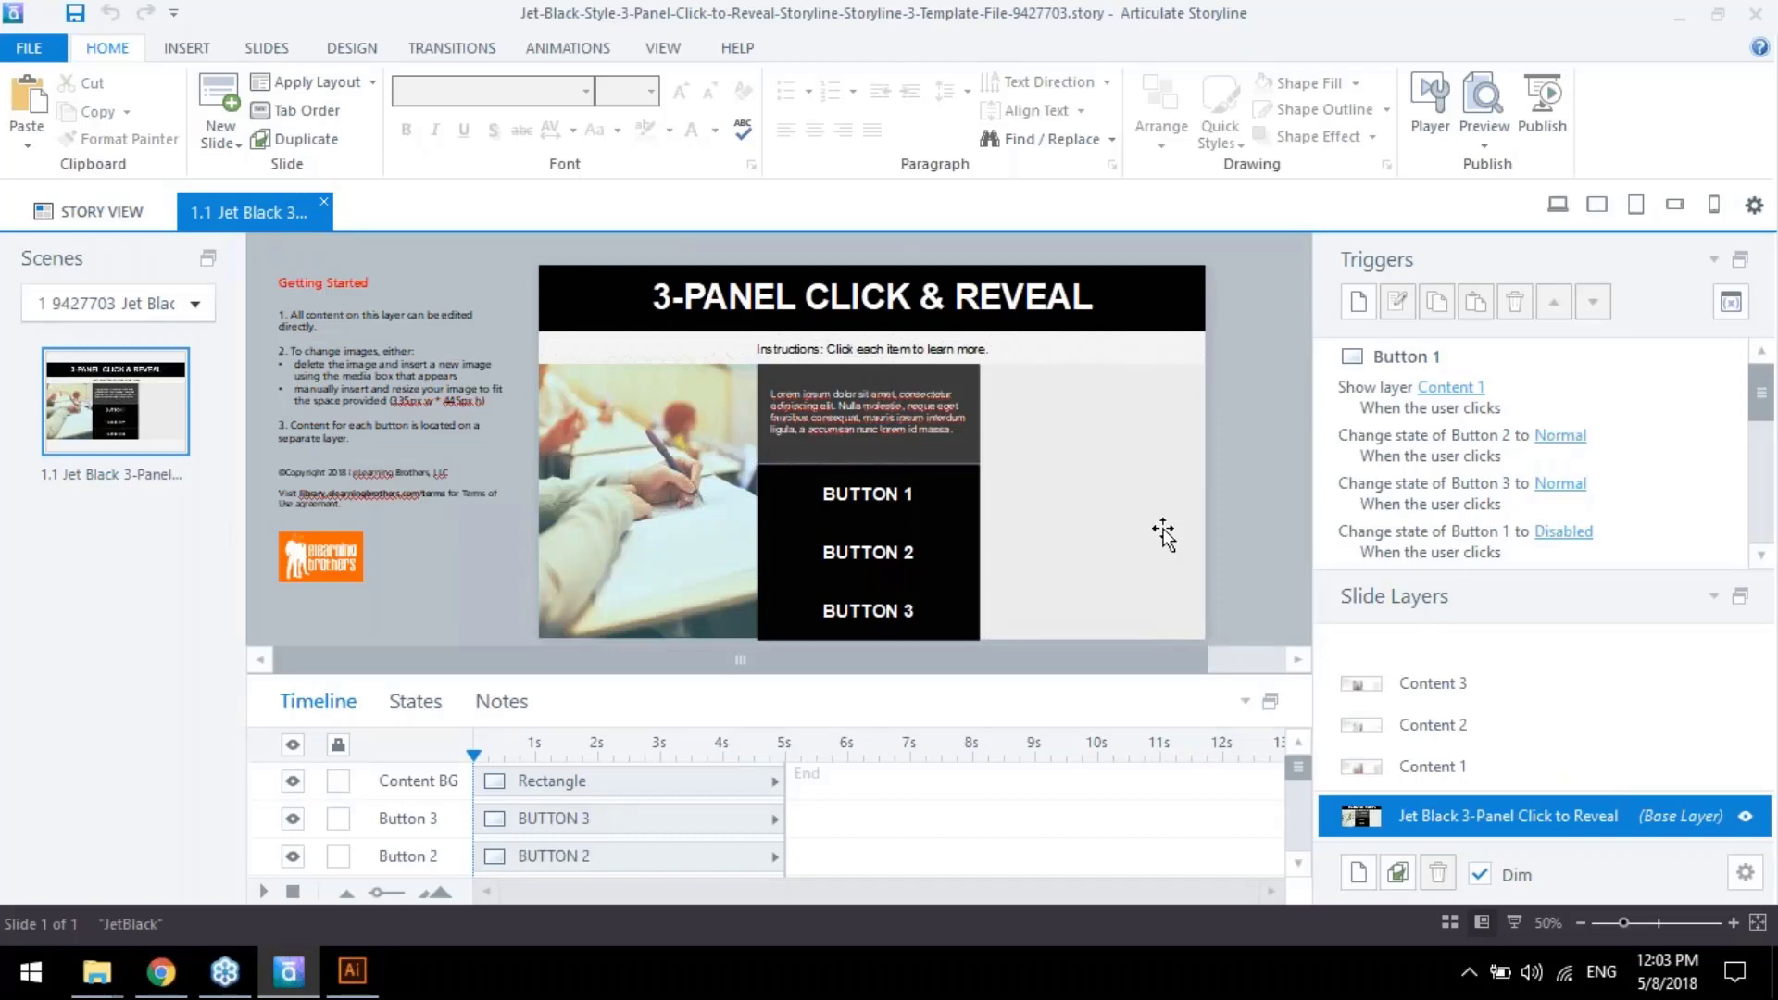
click(661, 276)
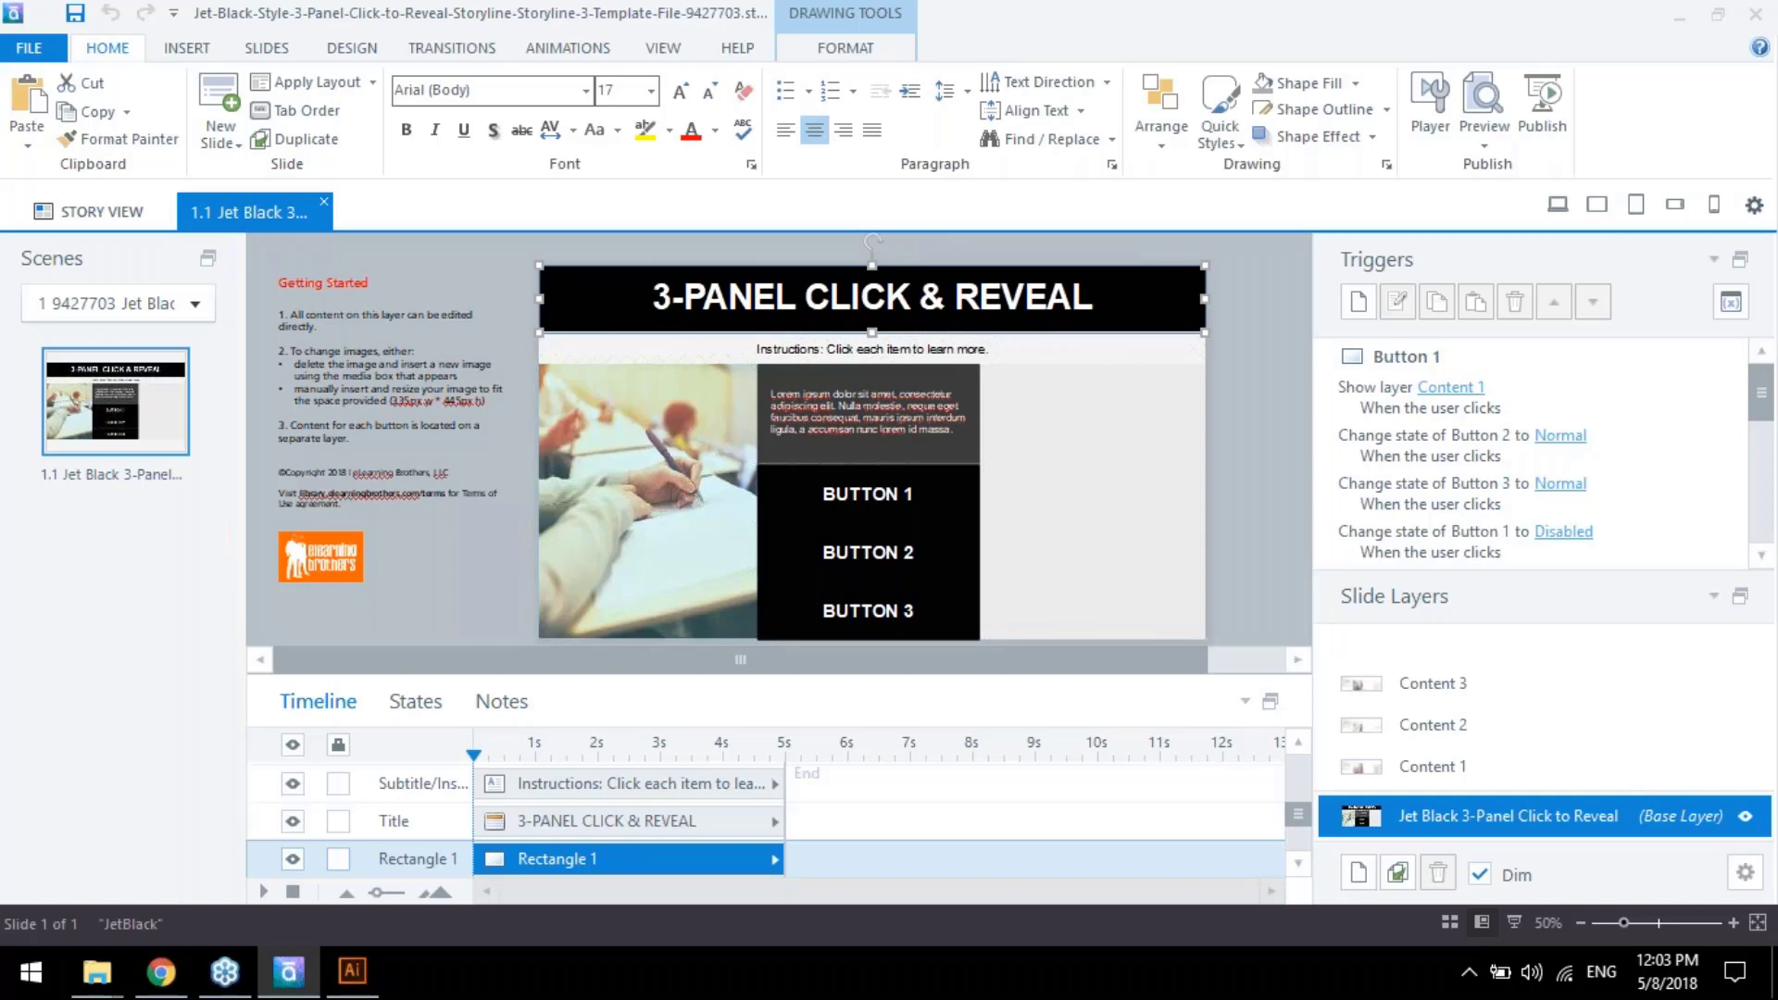
Switch to Chrome and examine the CoffeeTree Style Guide PDF for its logo, color palette, sample slides and 3-panel layouts
click(186, 965)
click(359, 13)
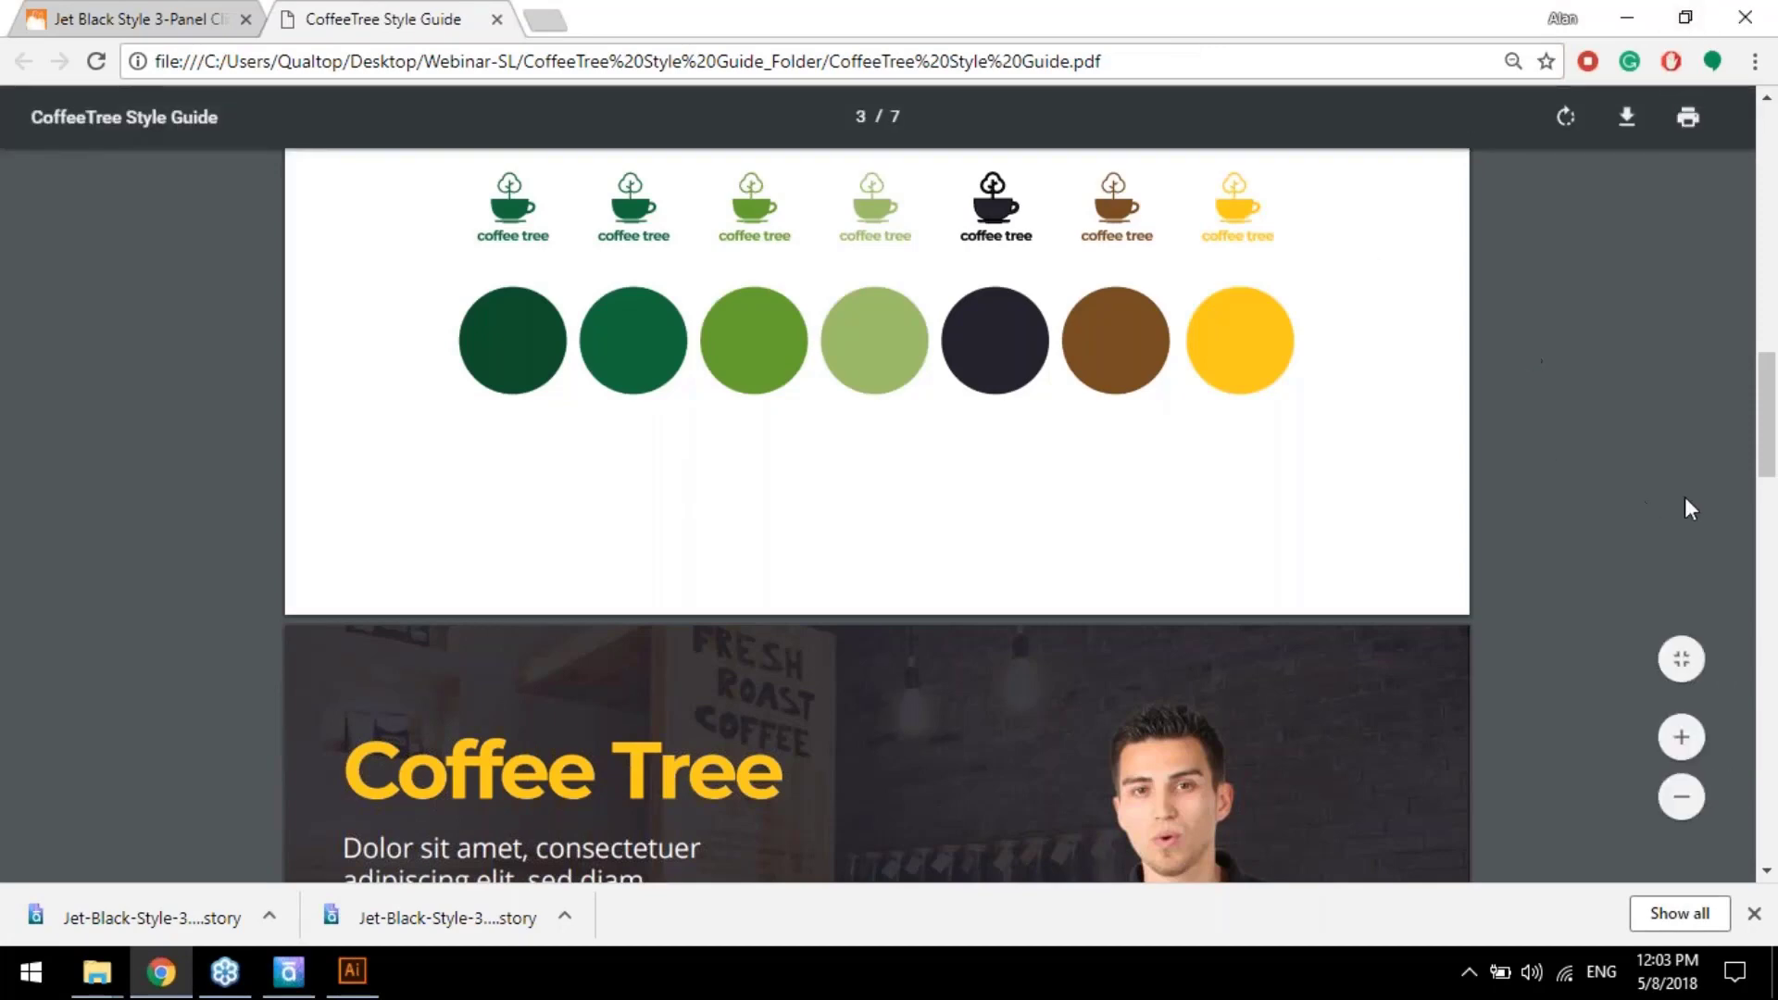
drag(1758, 452, 1767, 227)
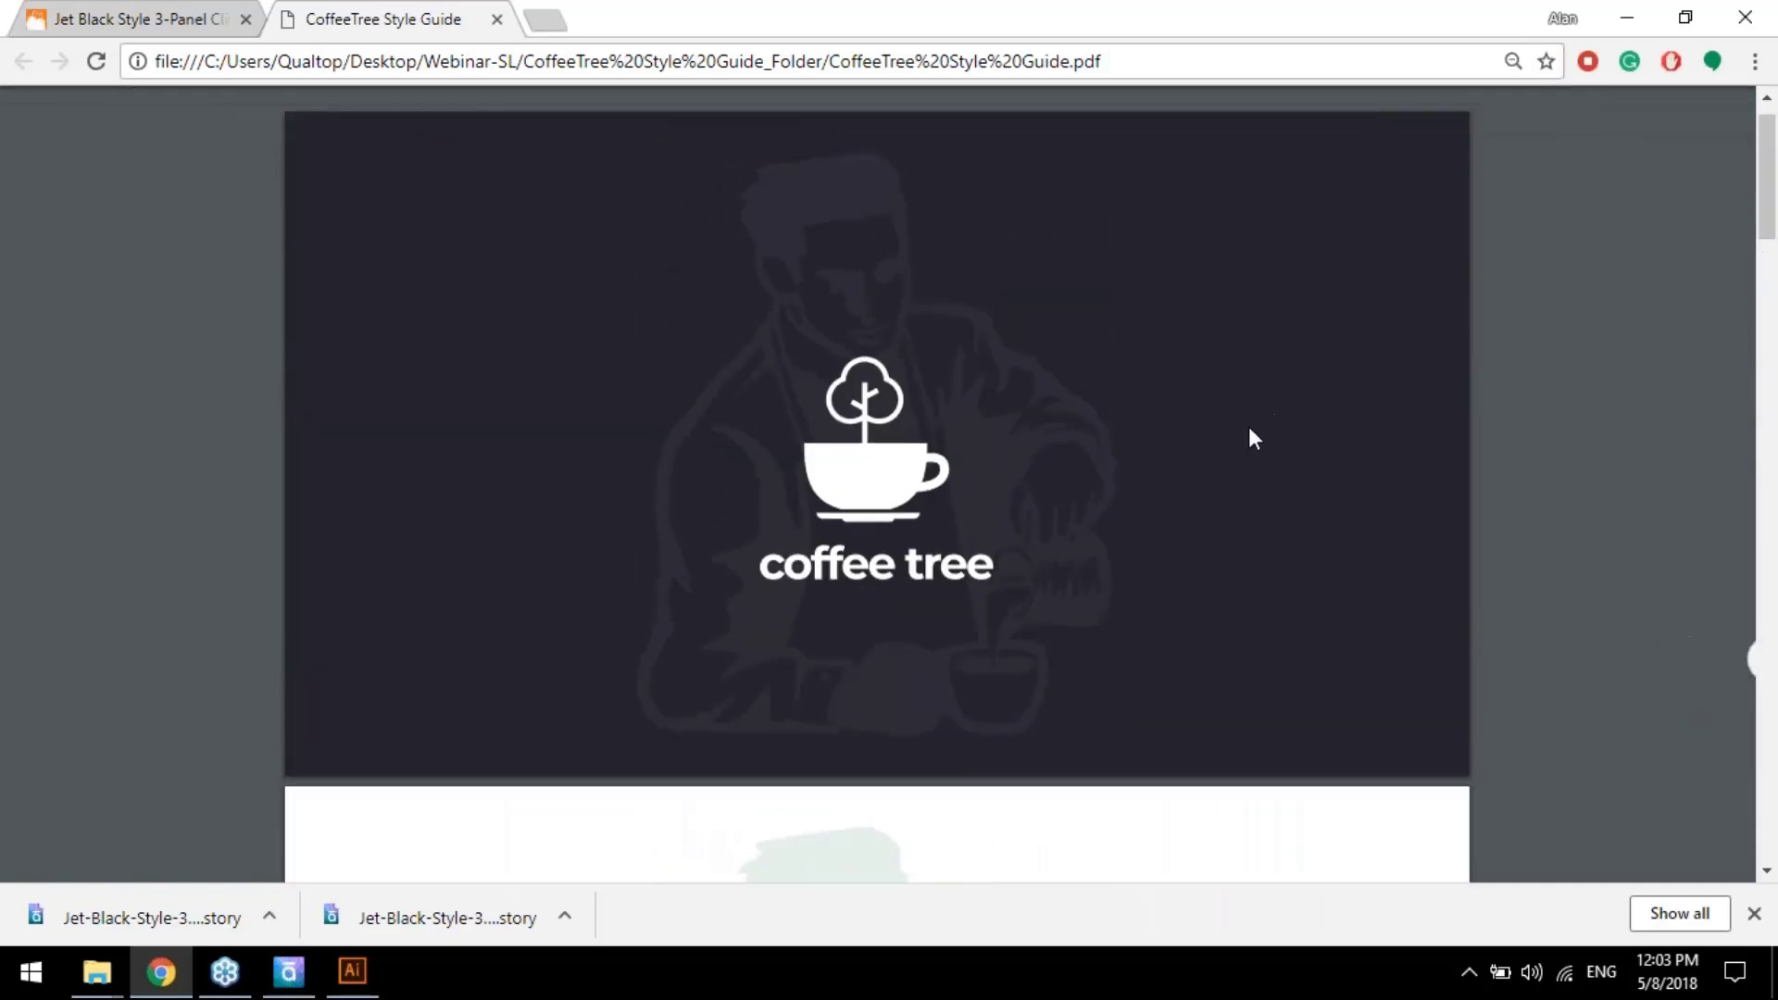
scroll(1249, 426, up, 1)
scroll(1237, 473, down, 10)
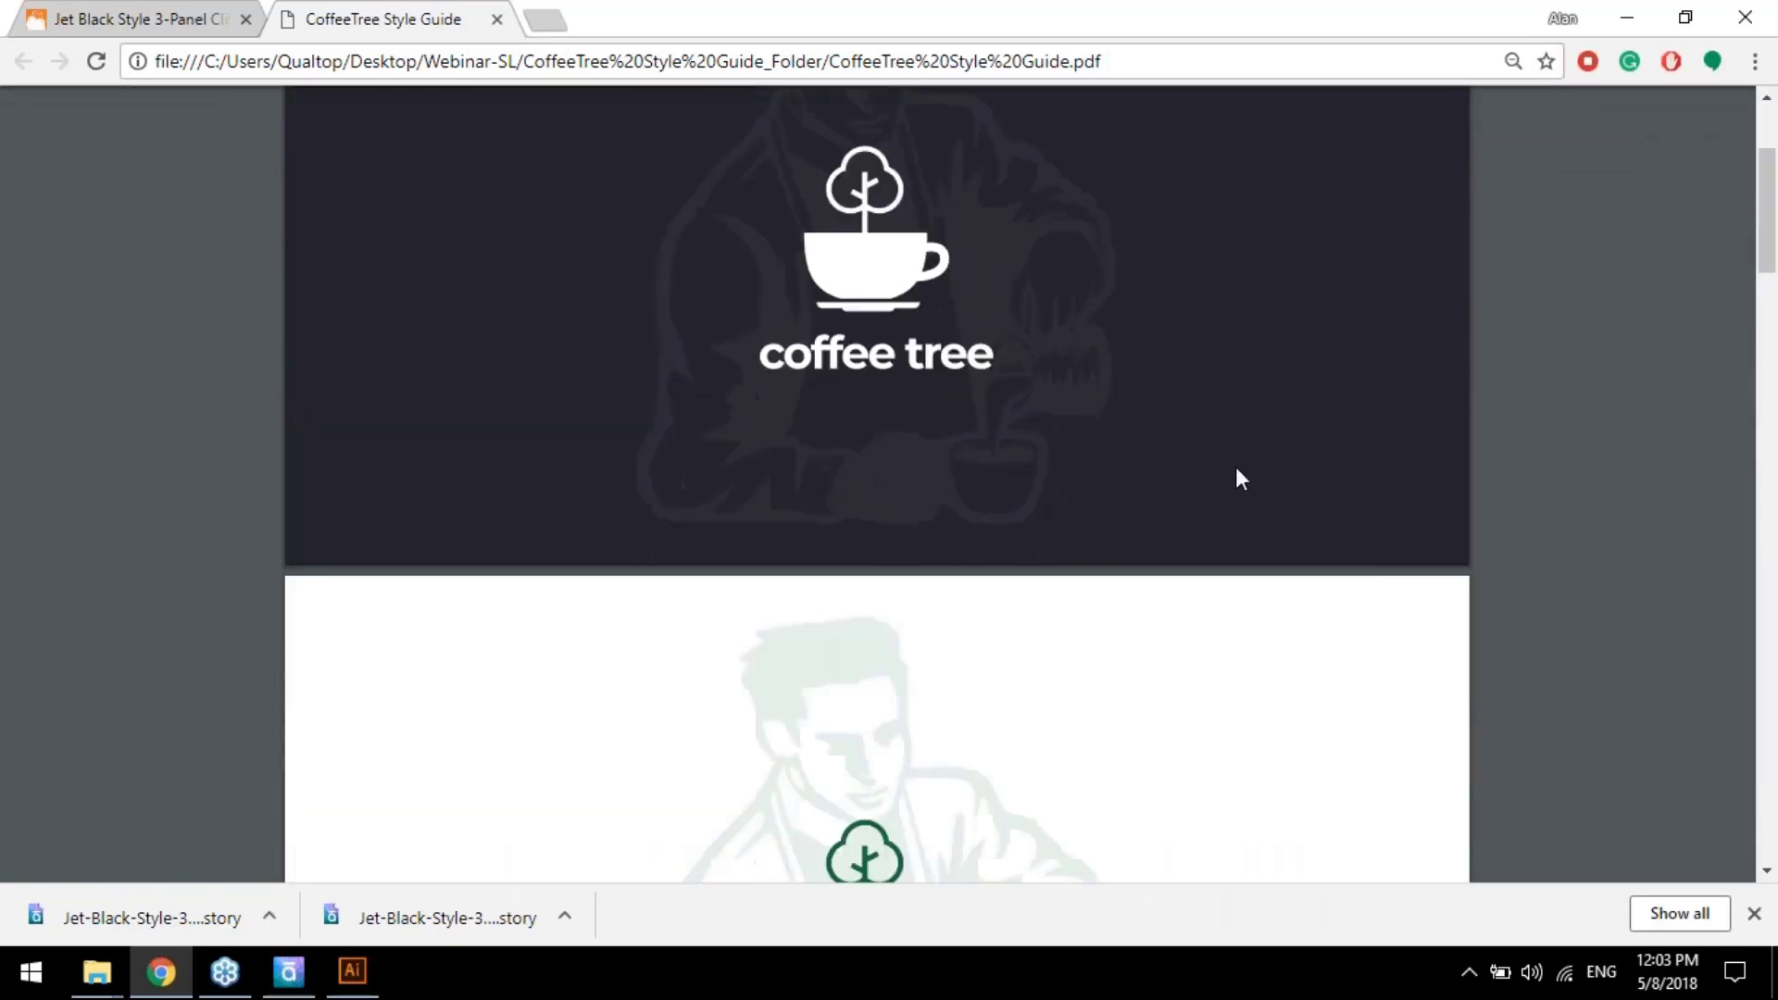
scroll(1241, 478, down, 3)
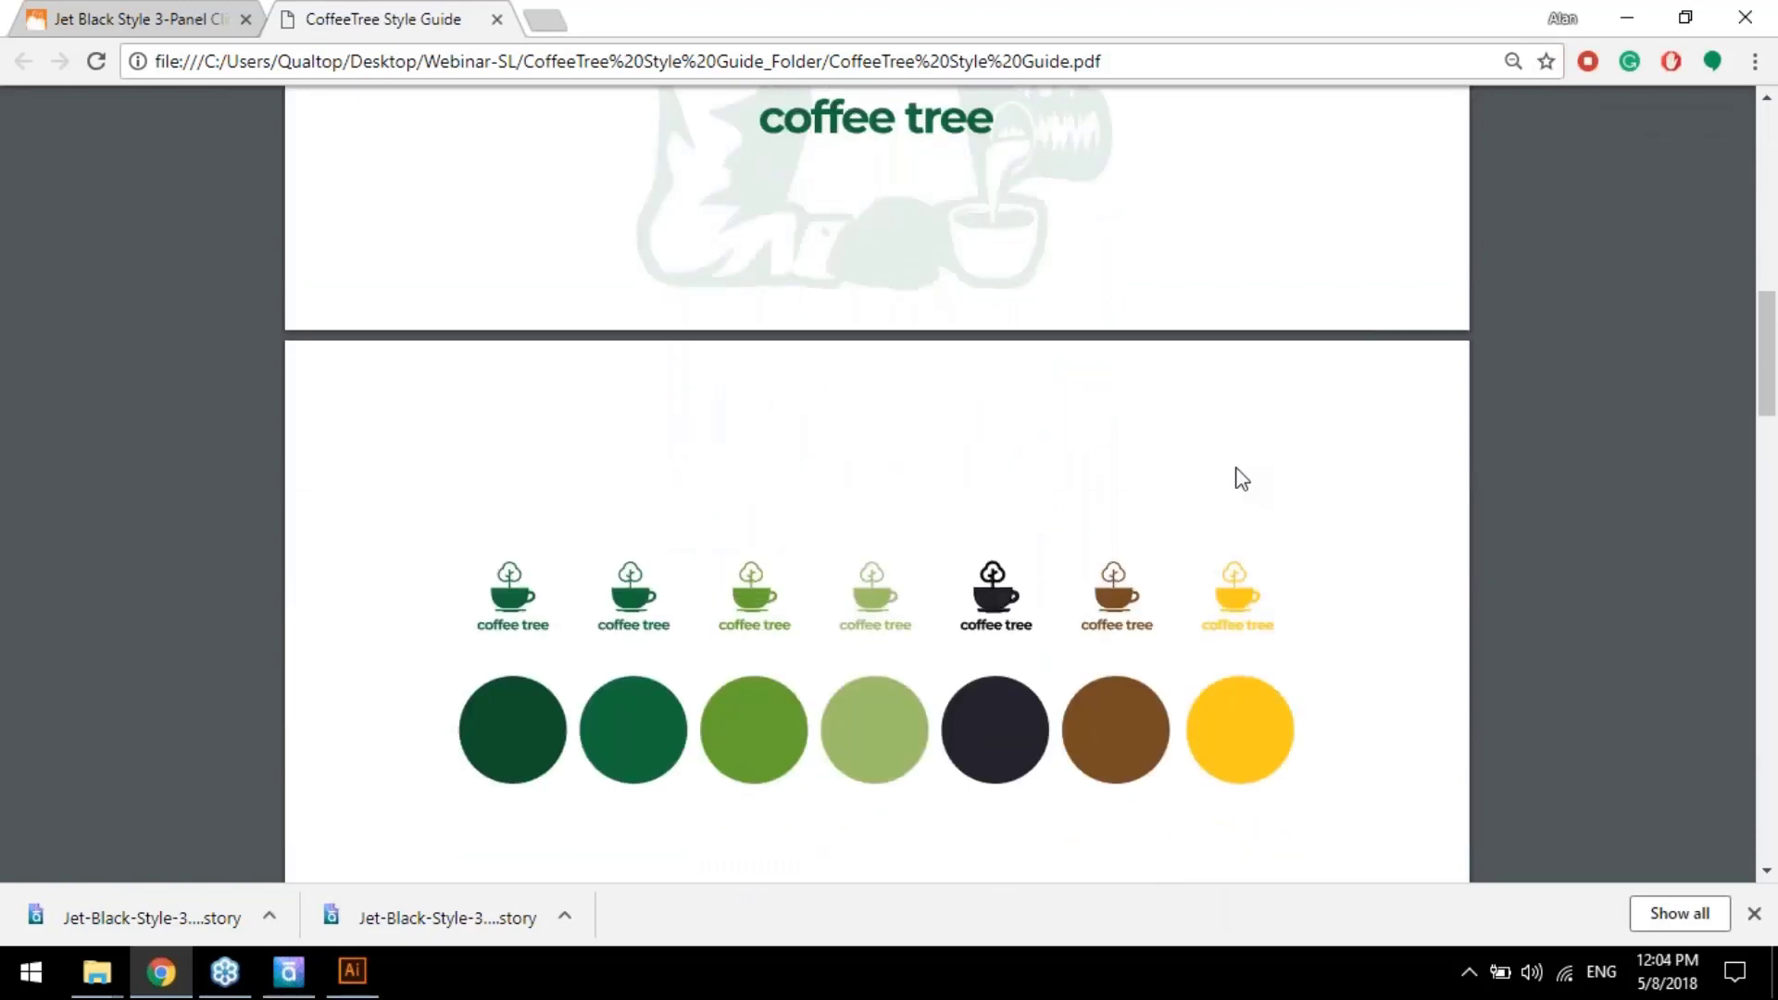
scroll(1241, 479, down, 9)
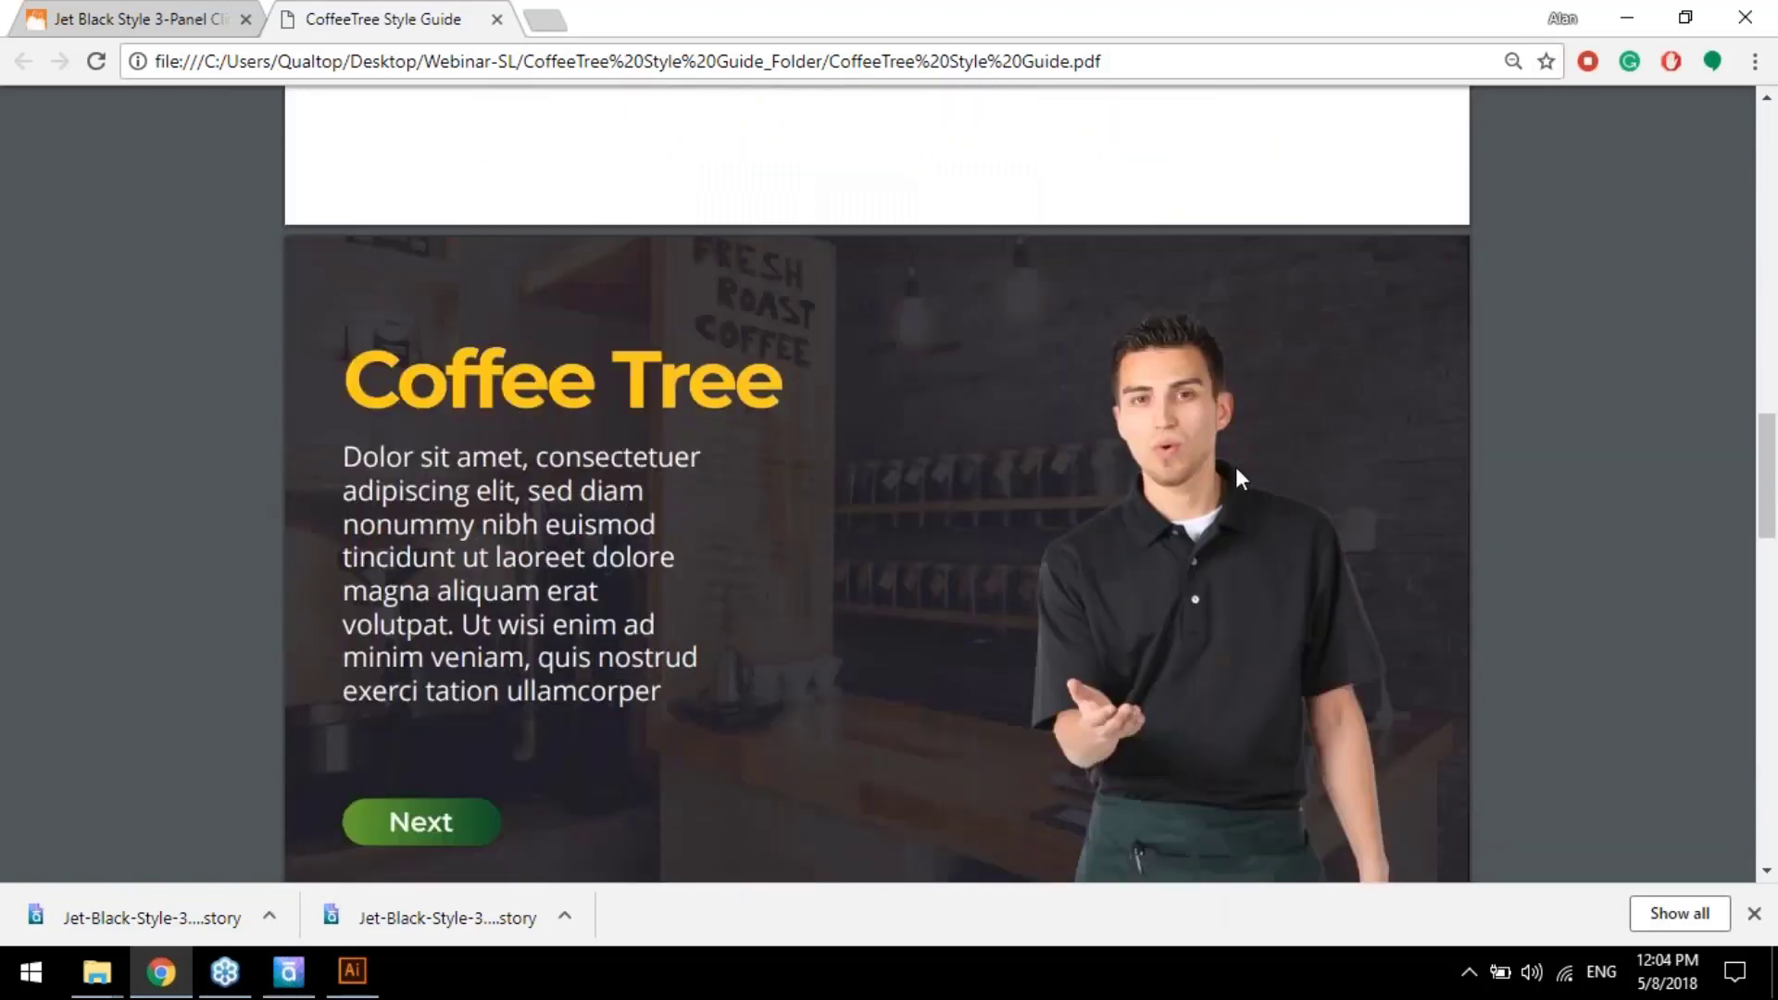
scroll(1241, 478, down, 9)
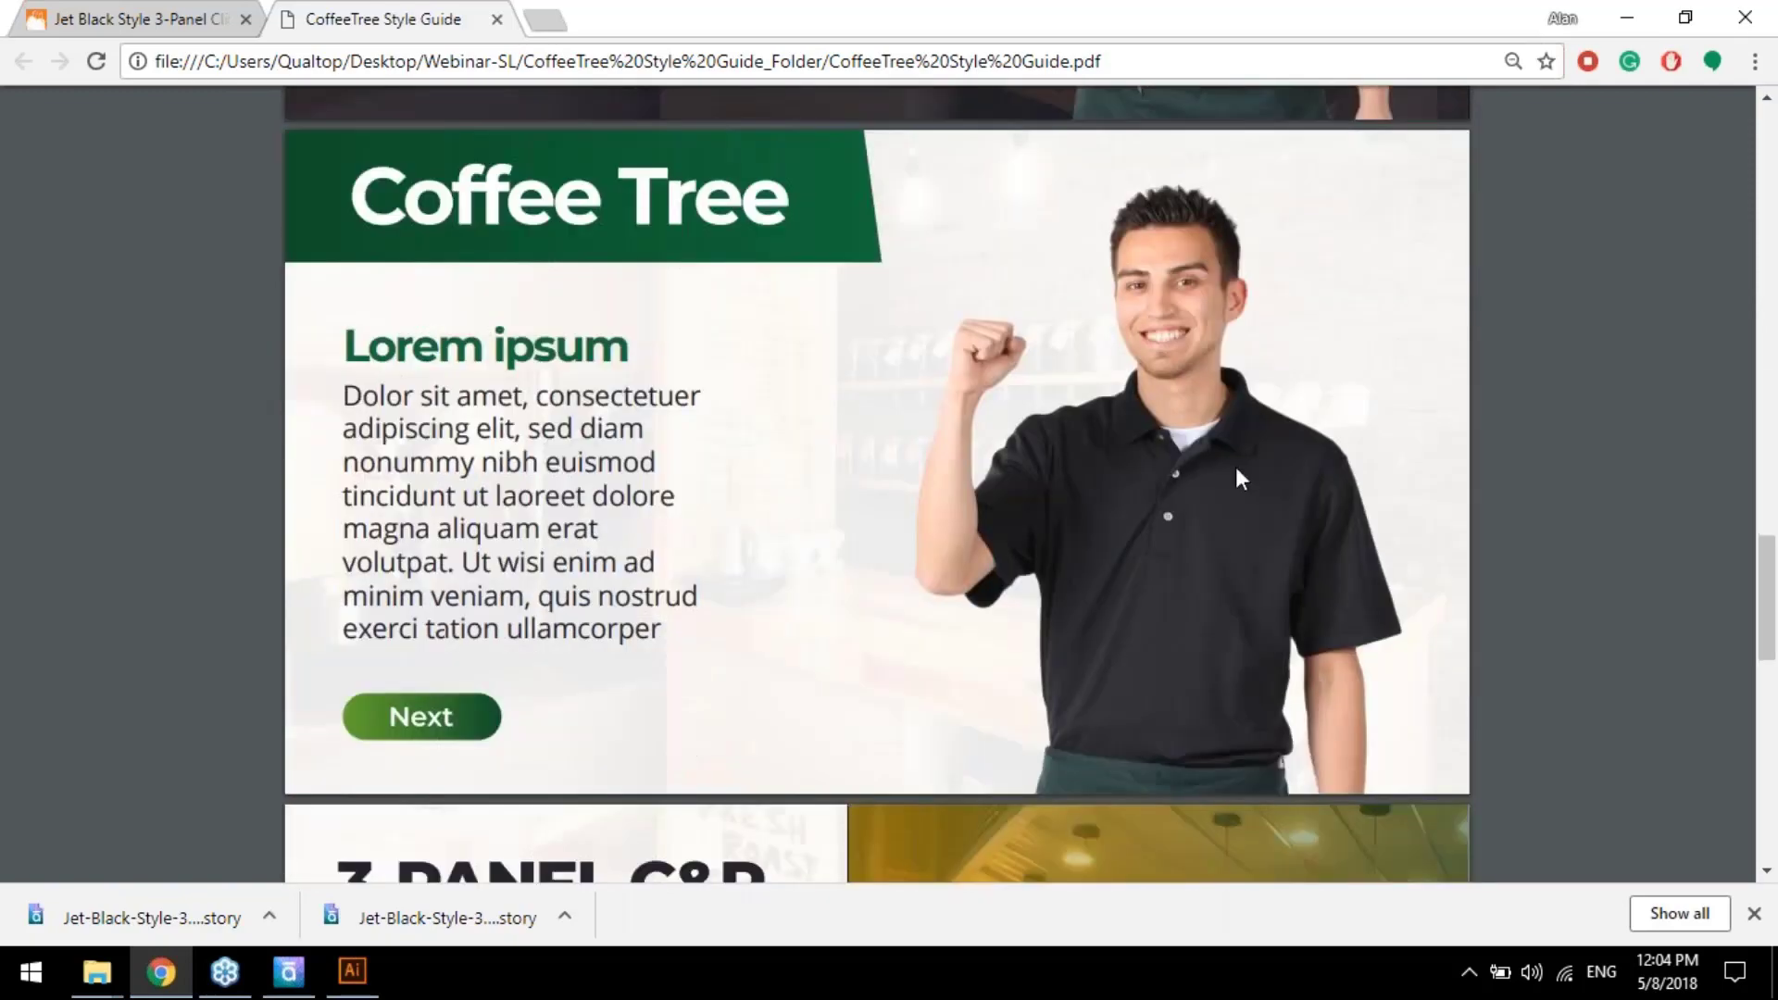
scroll(1241, 479, down, 10)
scroll(1237, 469, down, 4)
scroll(1237, 470, up, 6)
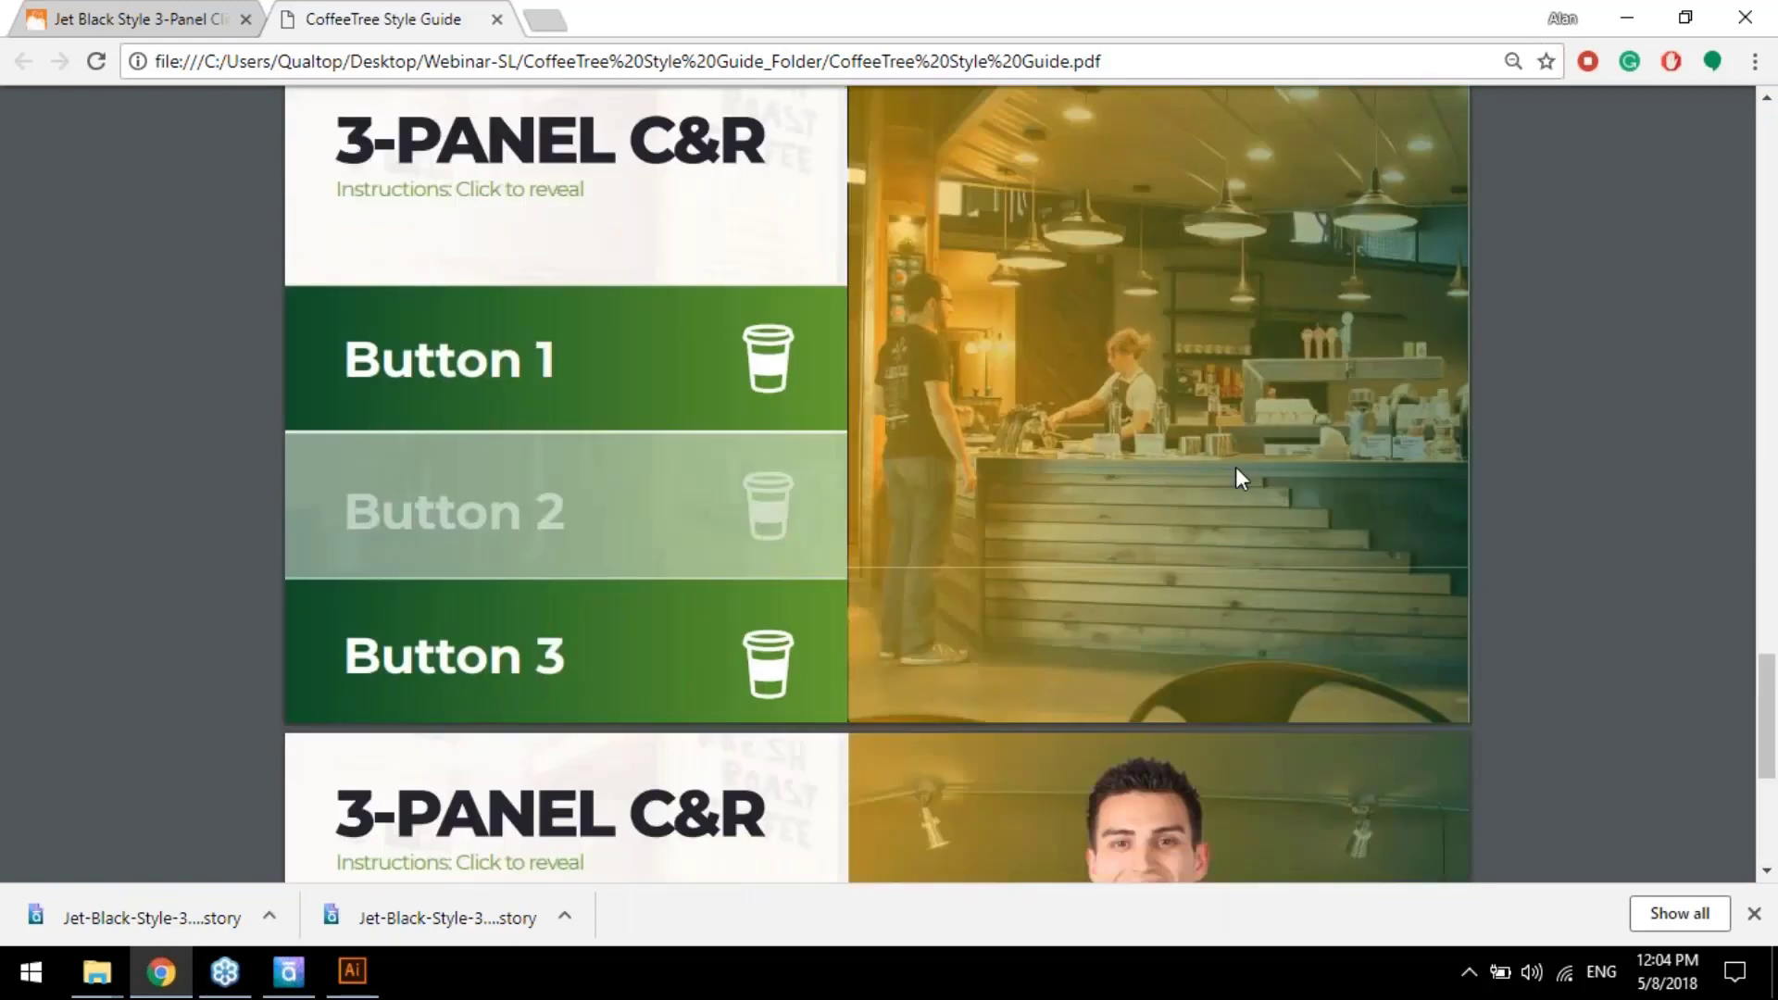
scroll(1235, 470, up, 4)
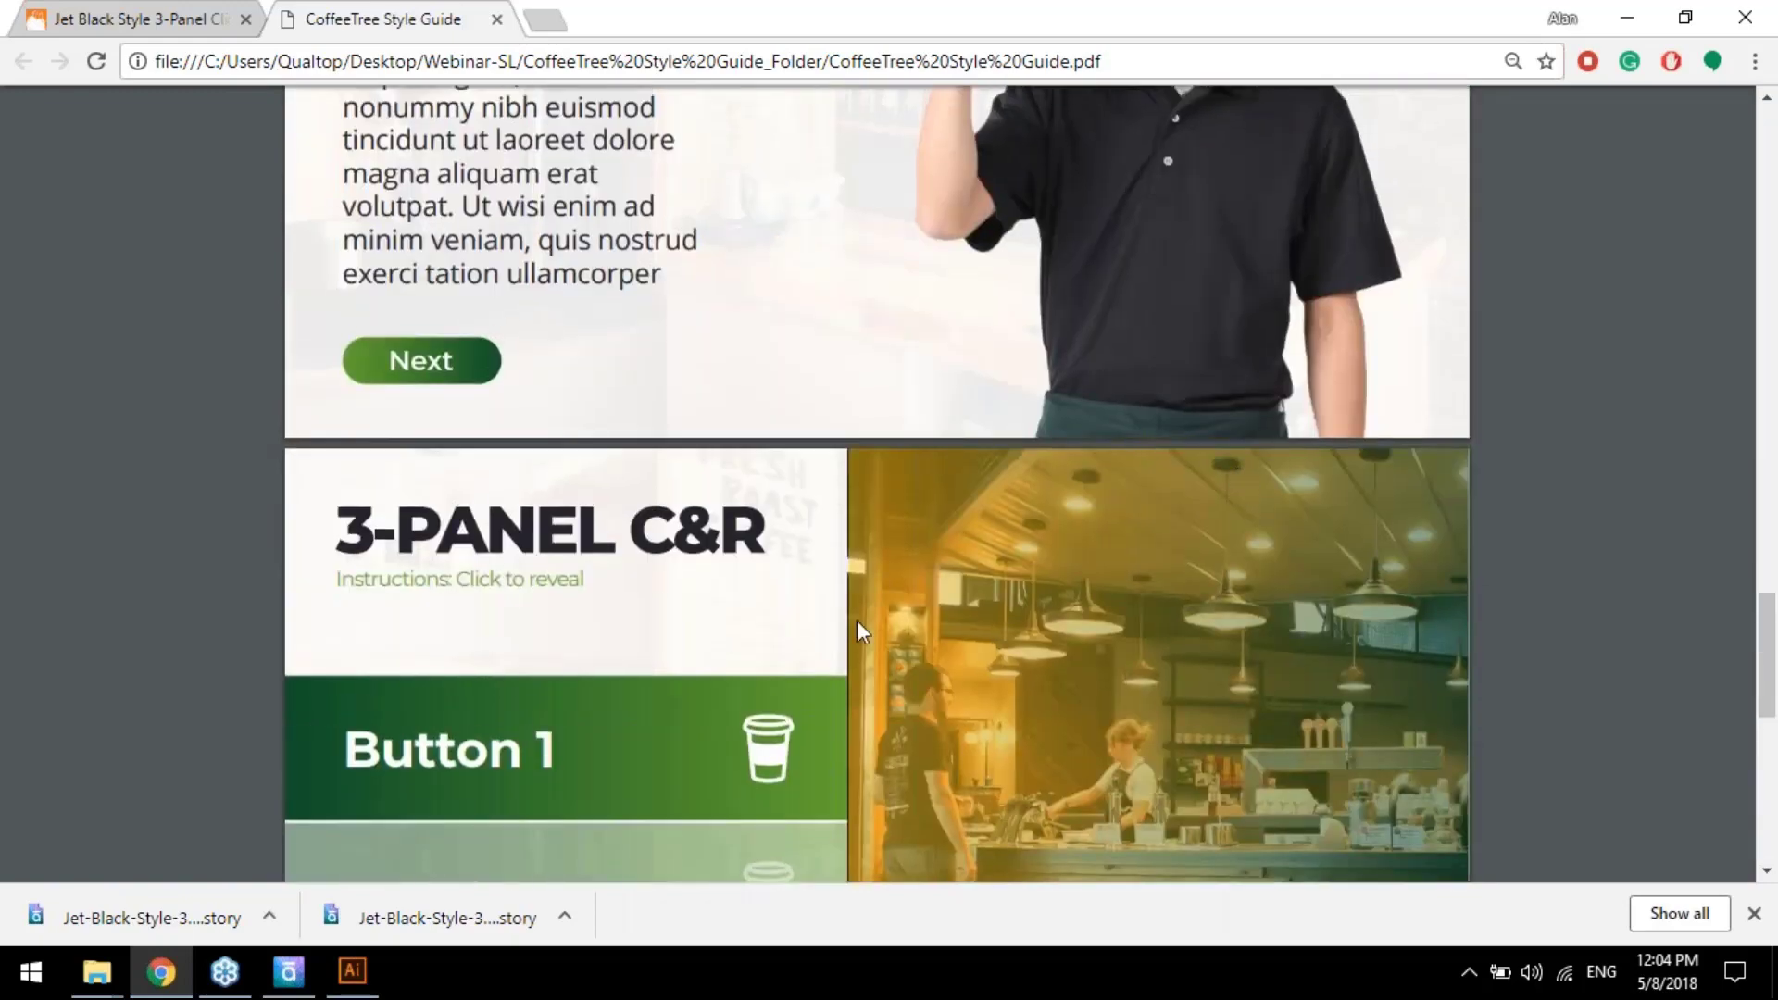
scroll(643, 714, down, 1)
Compare the template slide in Storyline with the style guide's 3-panel design and the template's library page in Chrome
click(289, 971)
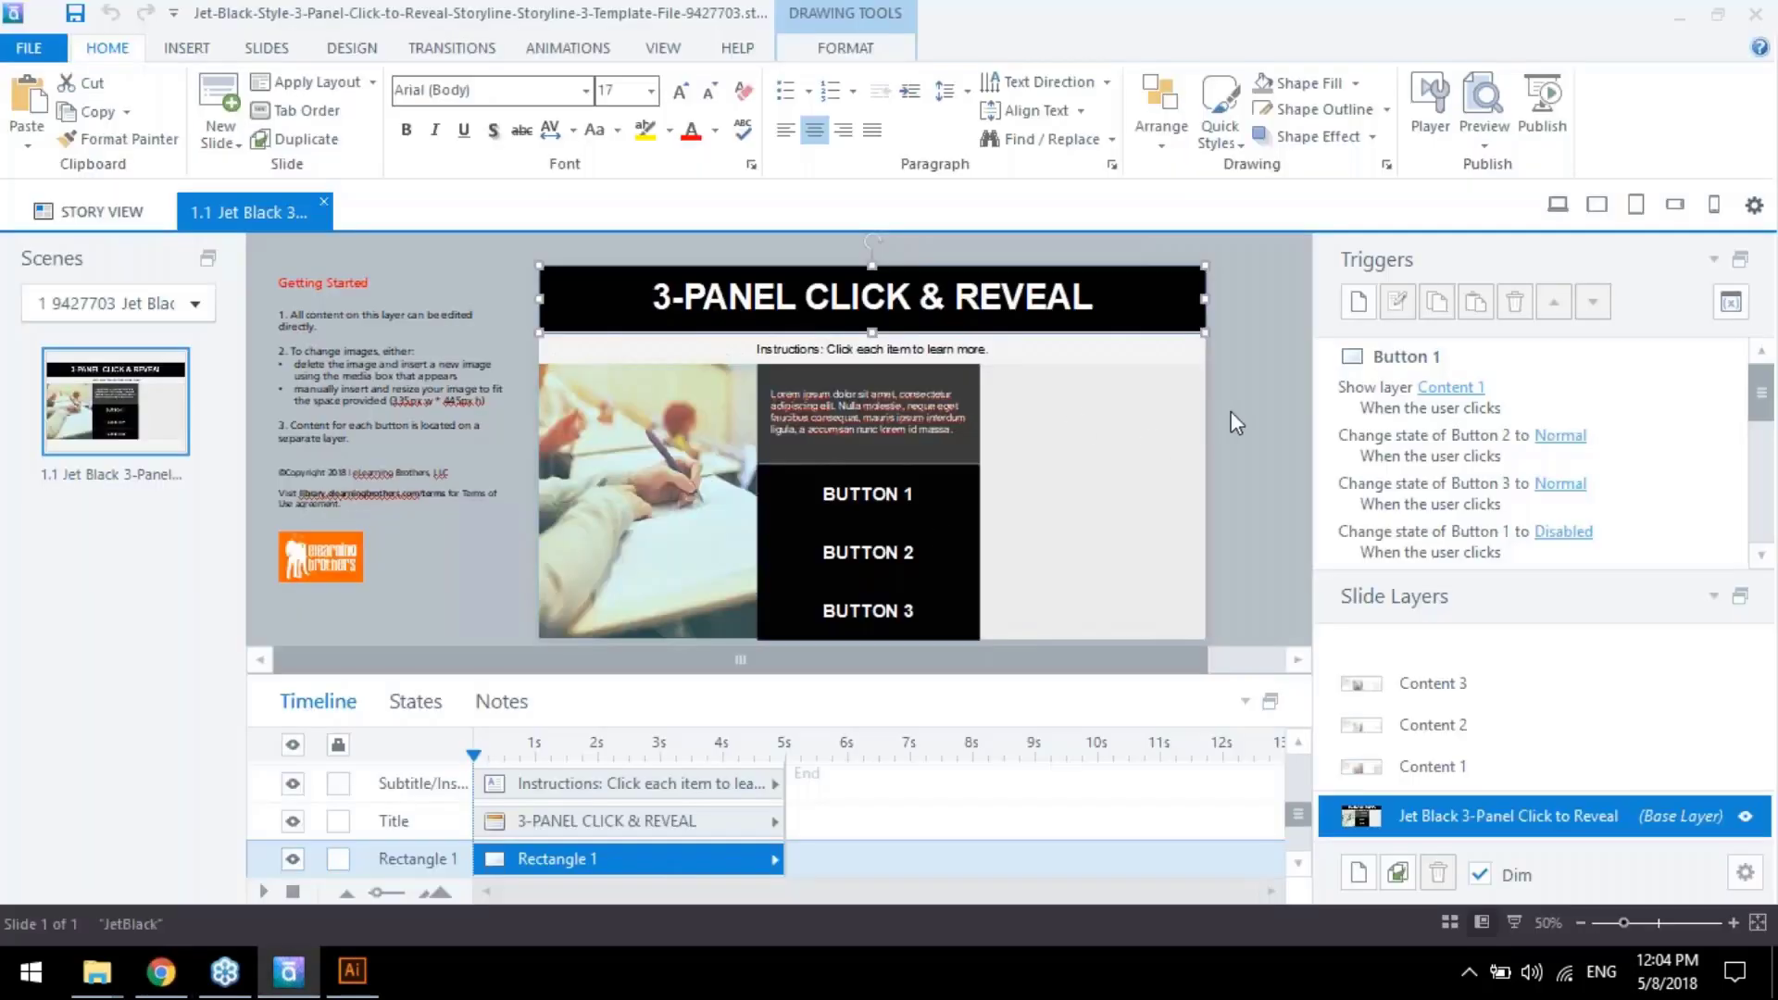
click(1232, 423)
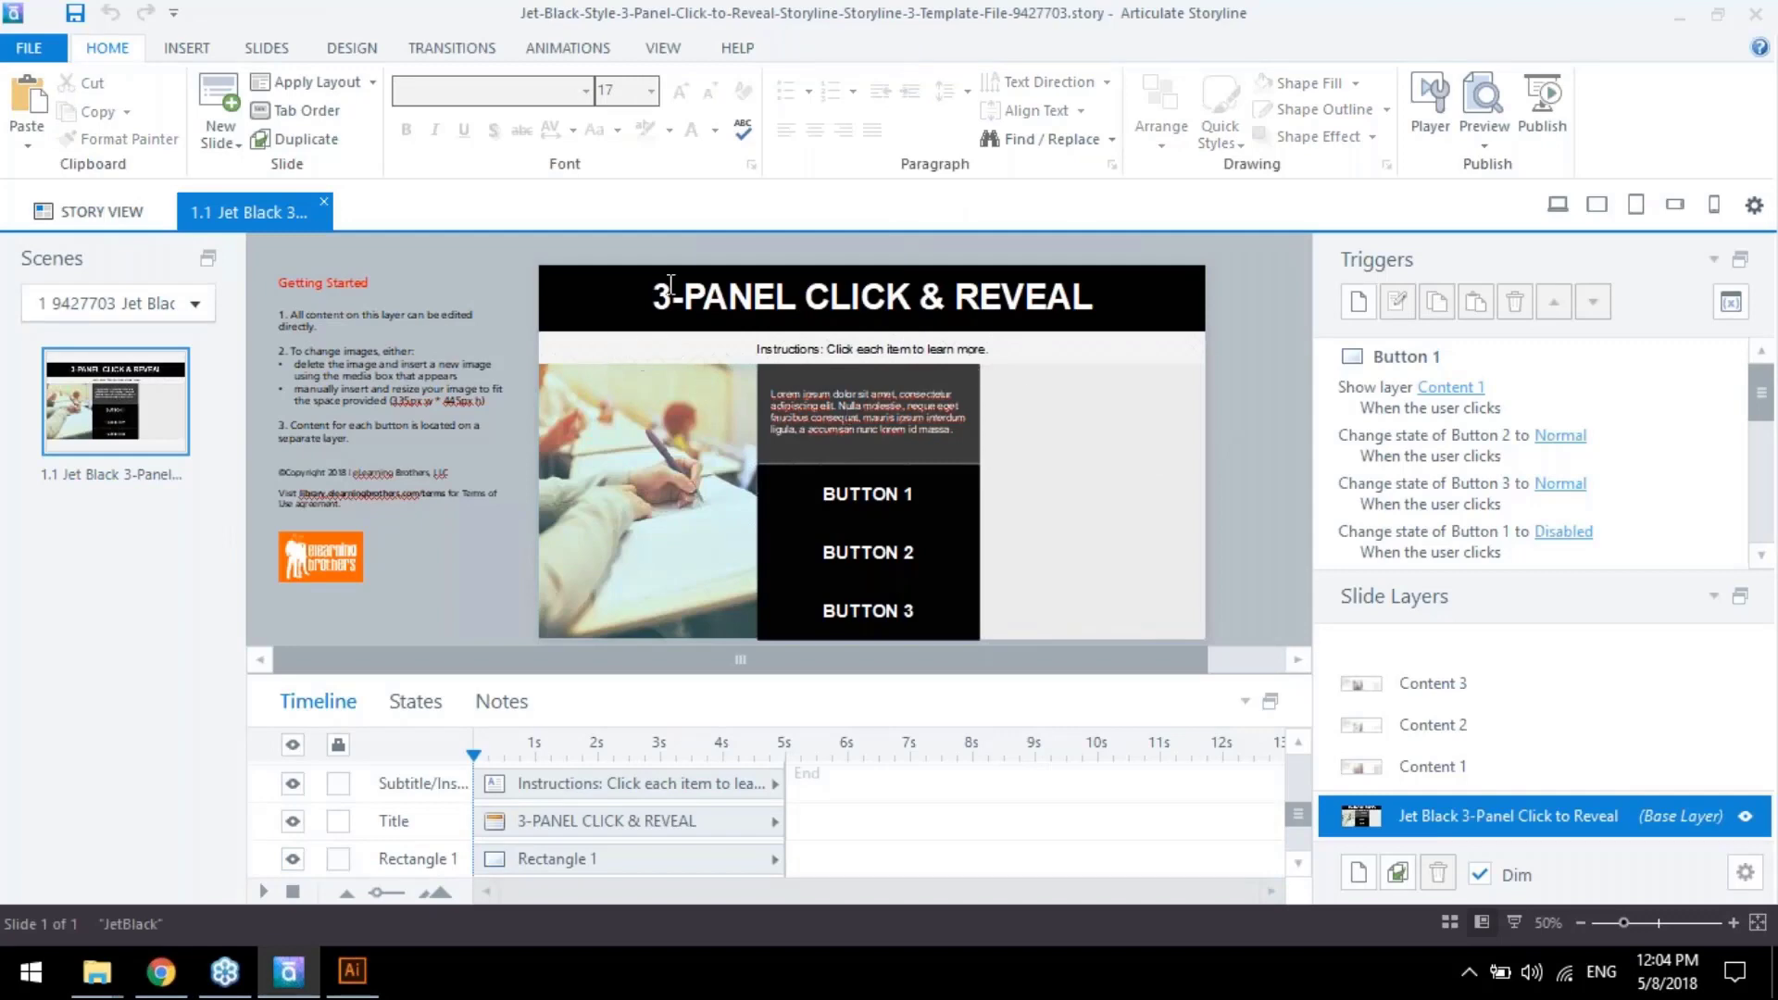
click(160, 970)
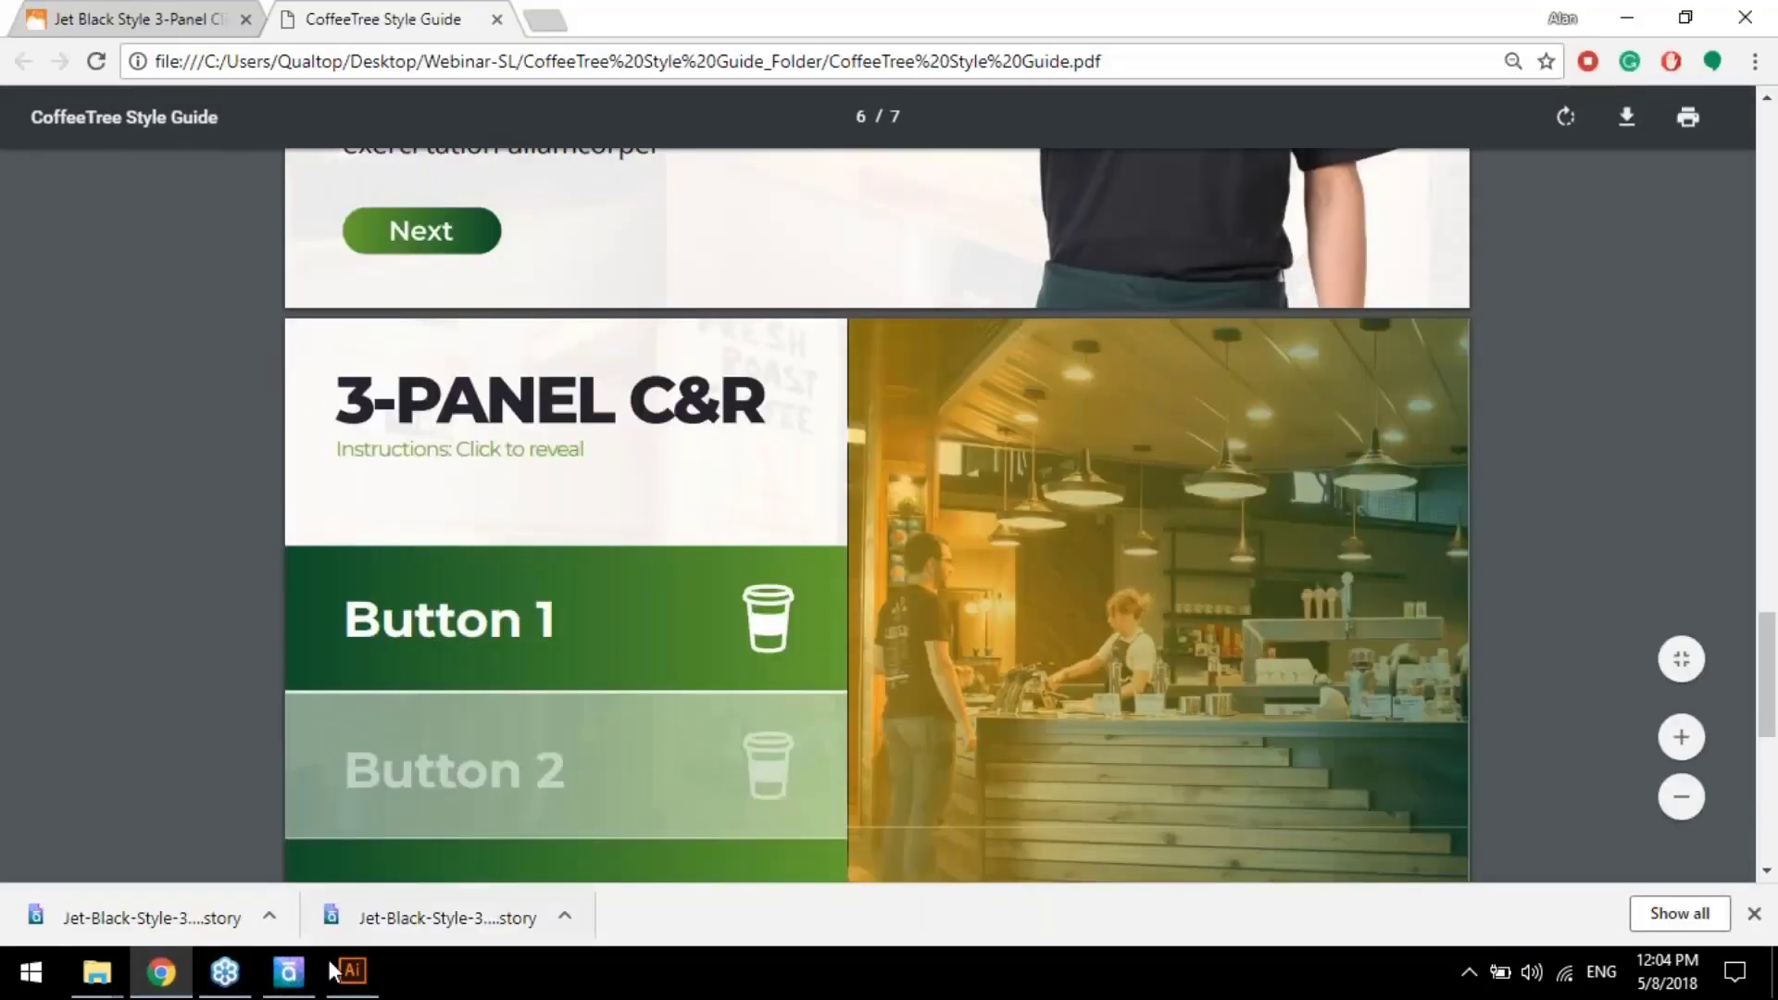
click(289, 971)
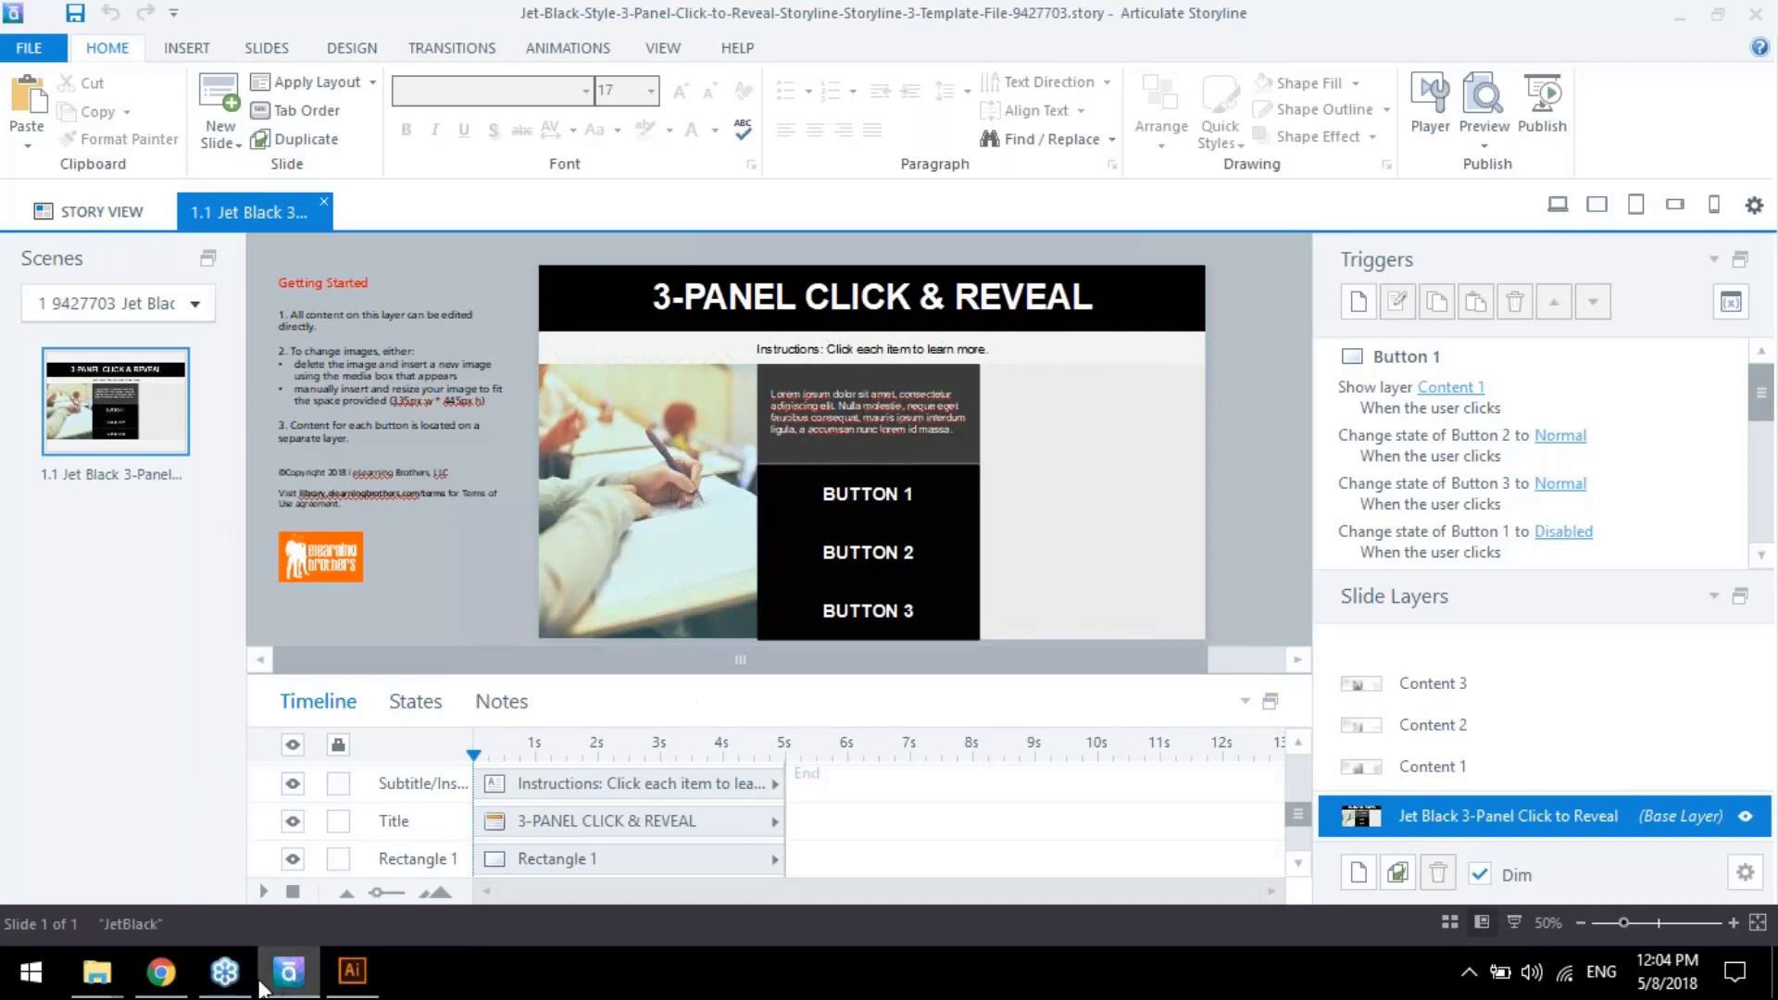
click(160, 970)
click(179, 13)
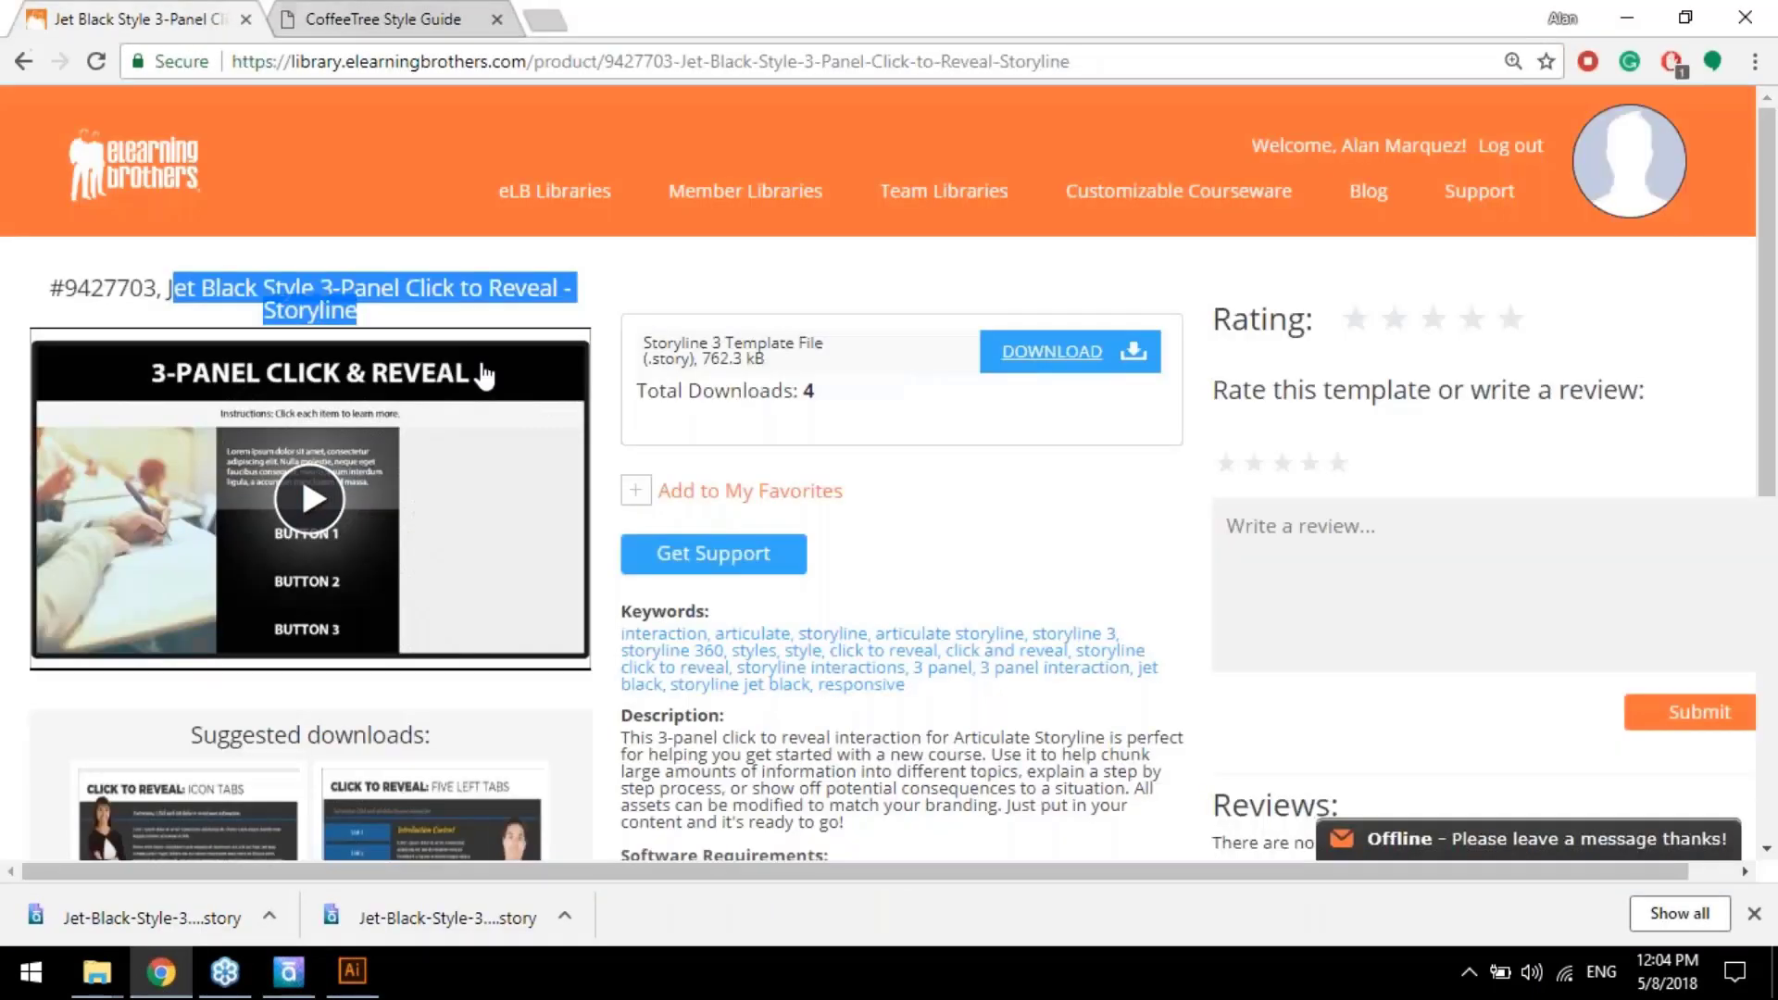
click(289, 971)
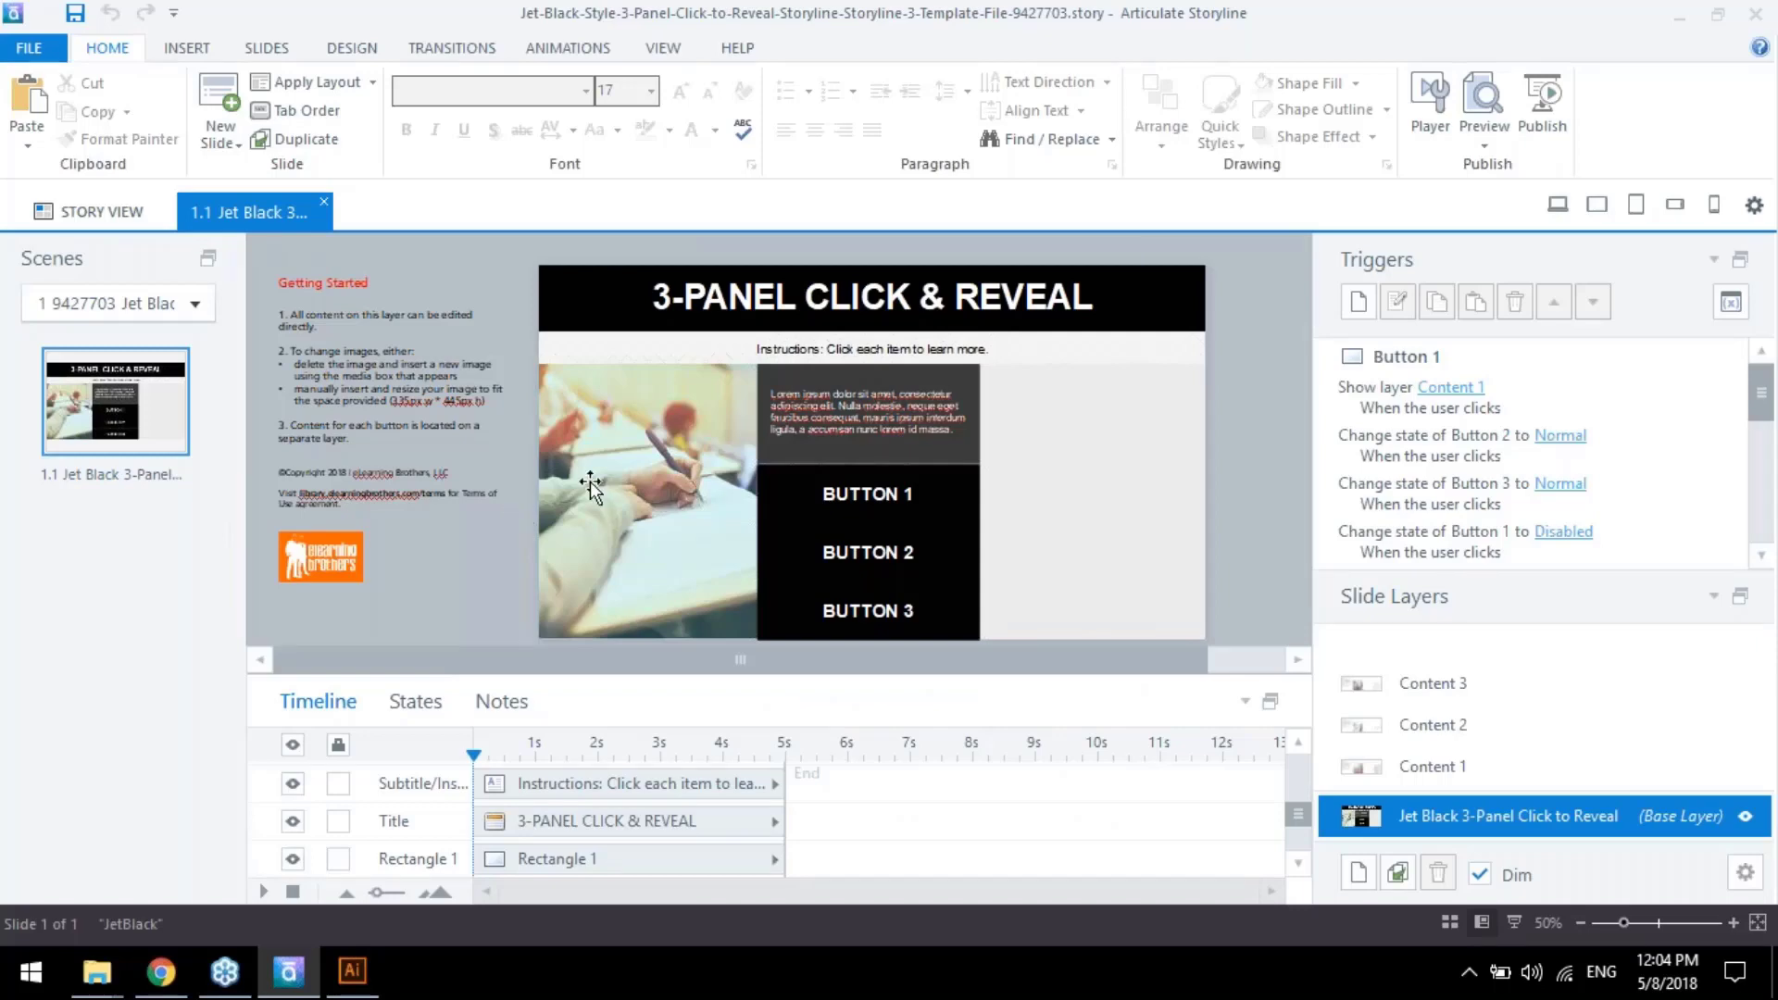
Show the style guide's color palette page in Chrome and float the Storyline window over it with the design options open
click(1201, 298)
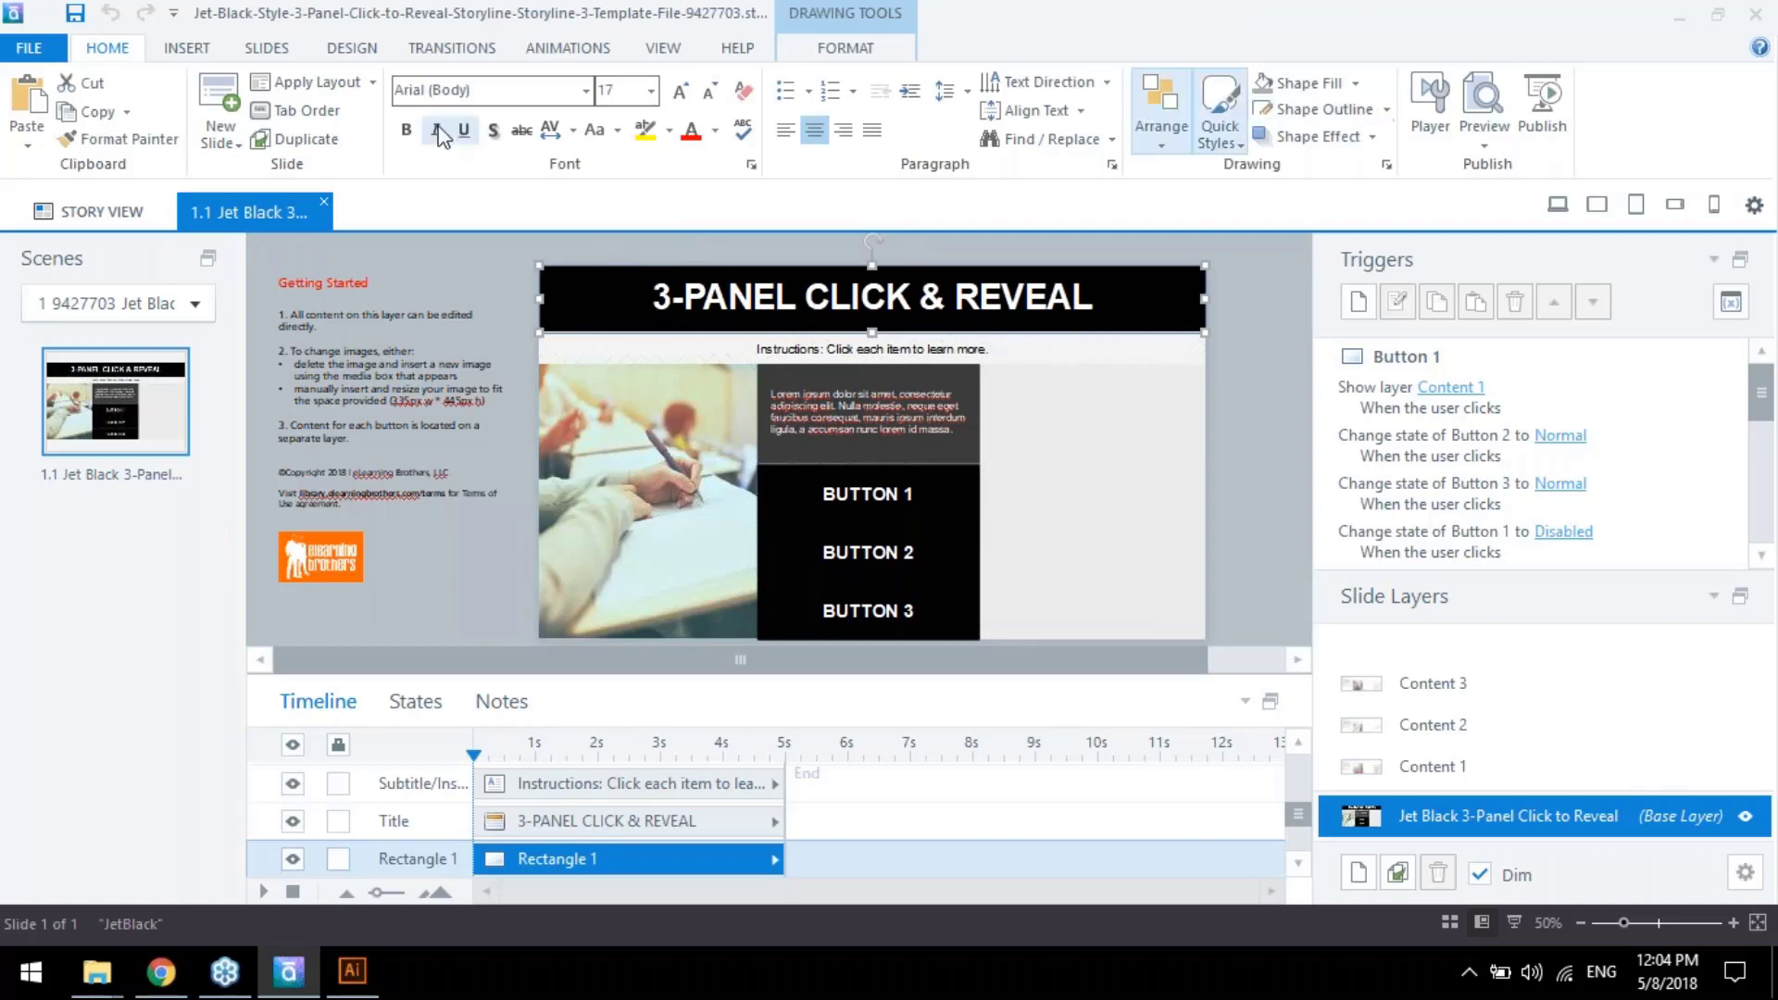
click(352, 50)
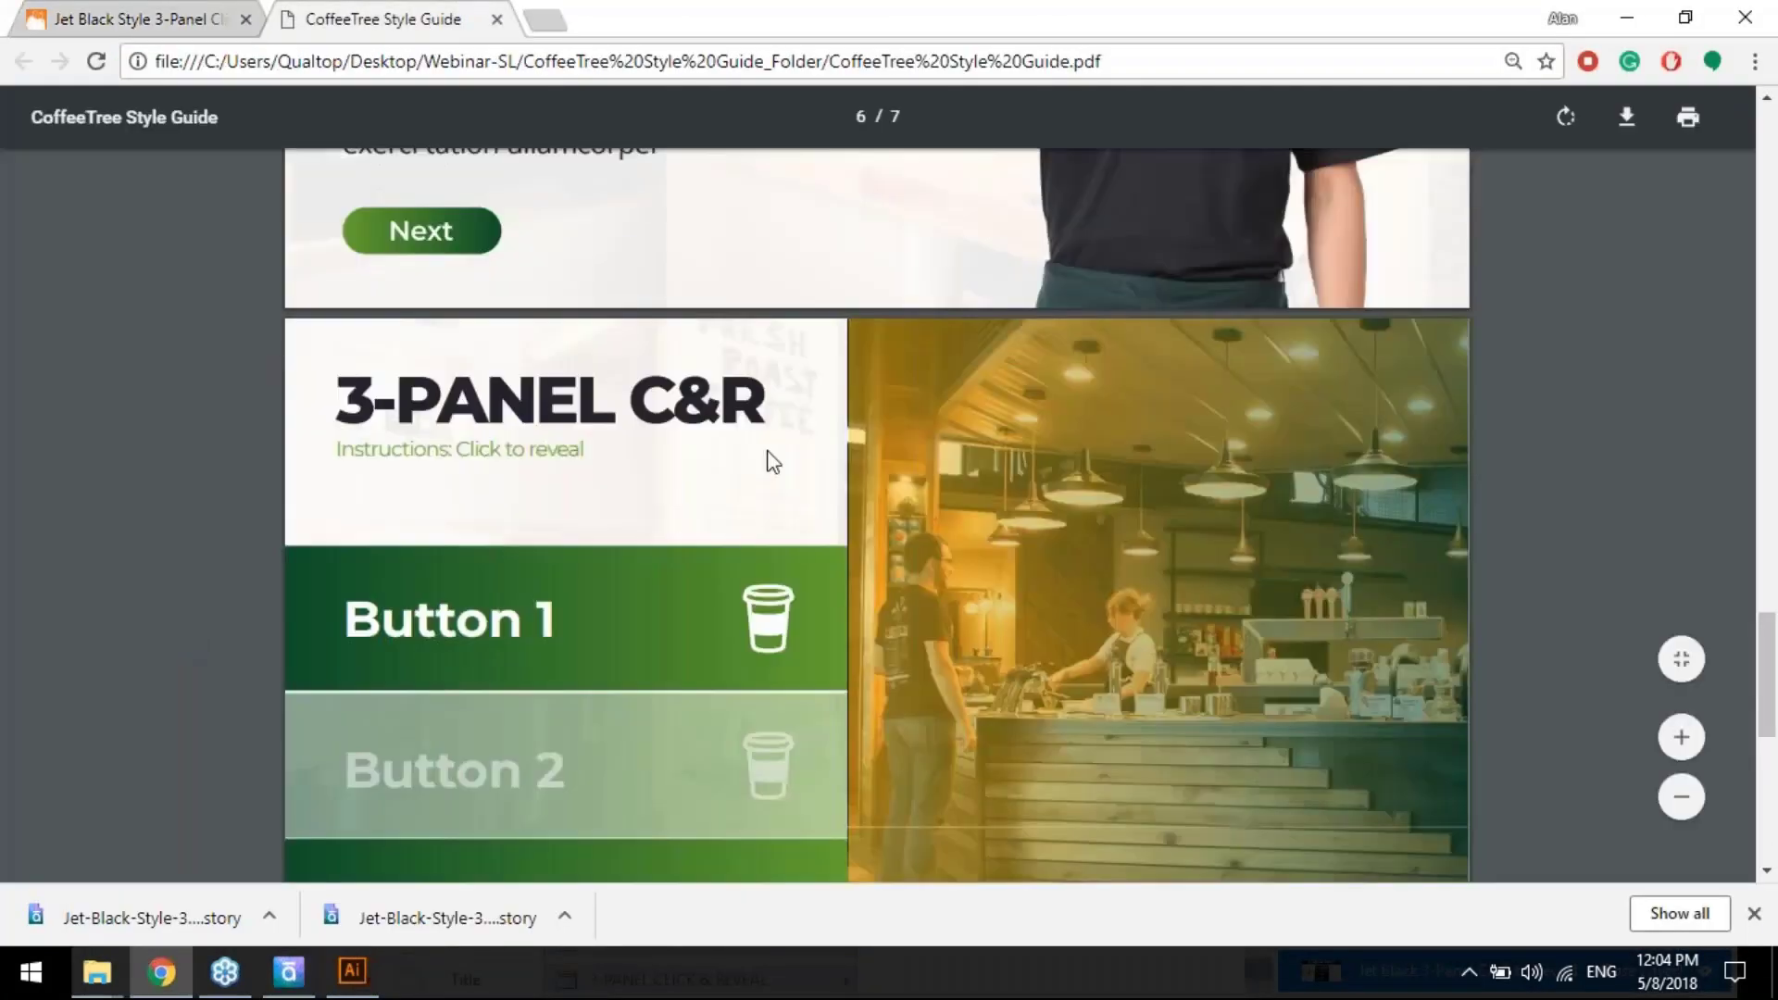
scroll(774, 461, up, 15)
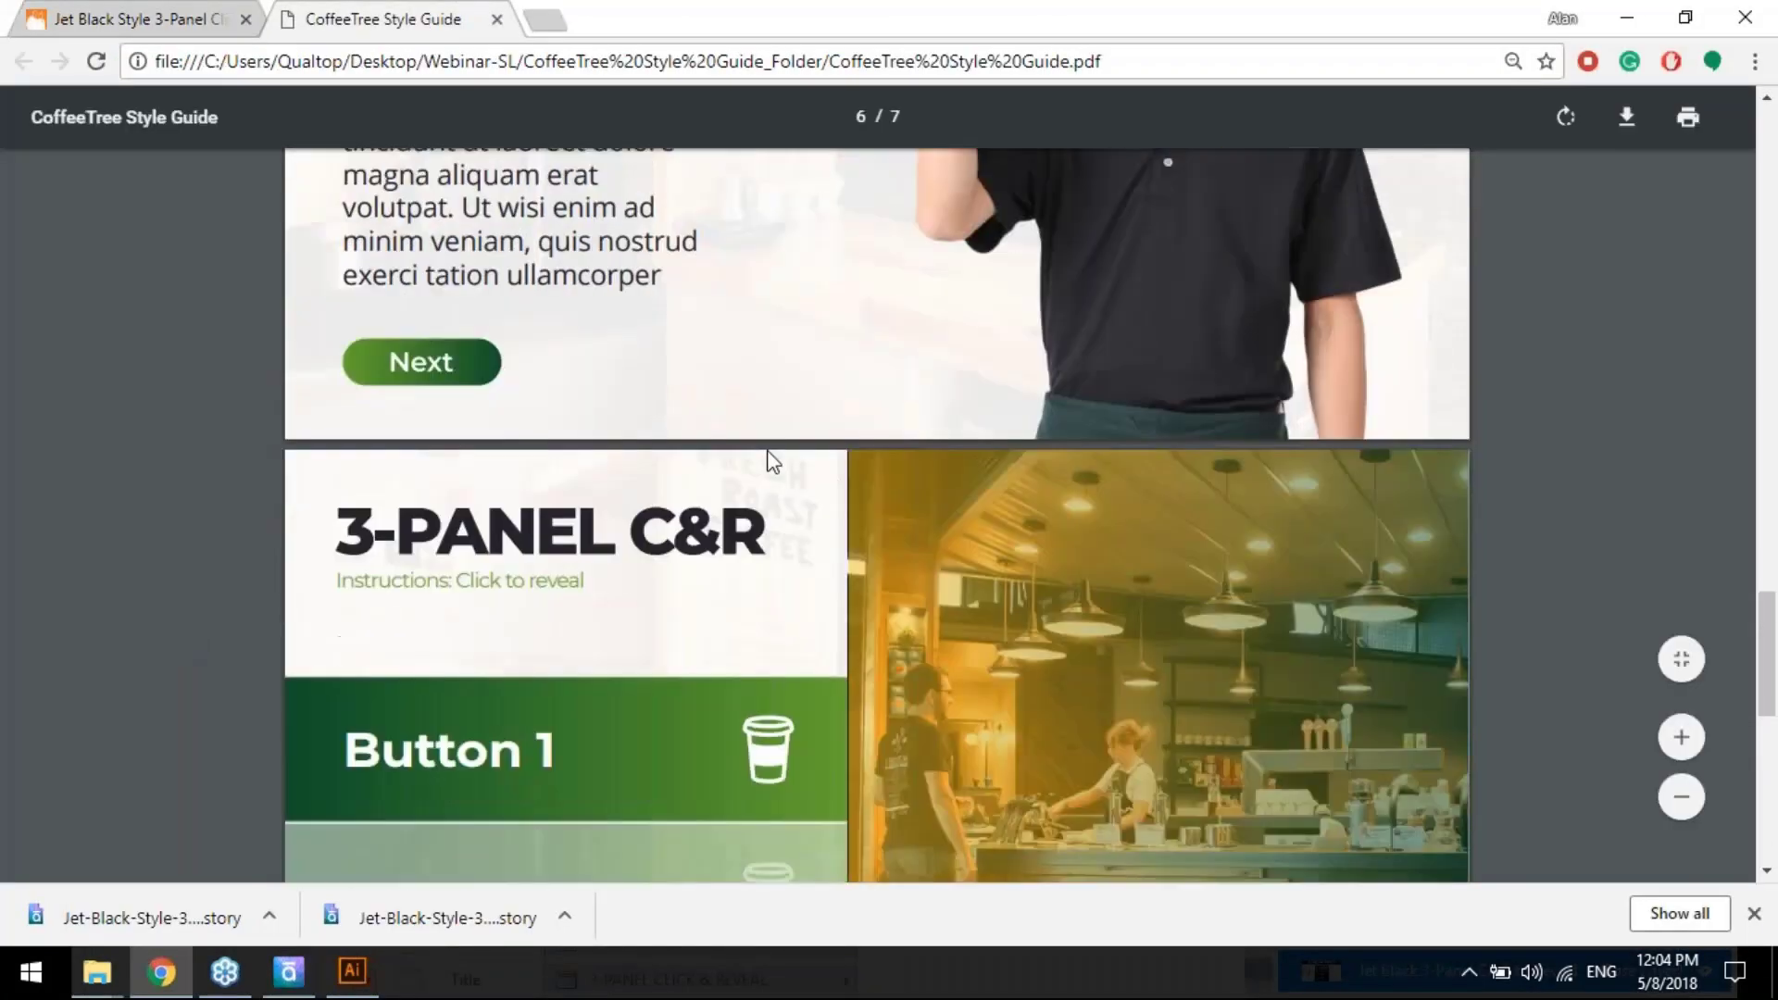
scroll(773, 460, up, 3)
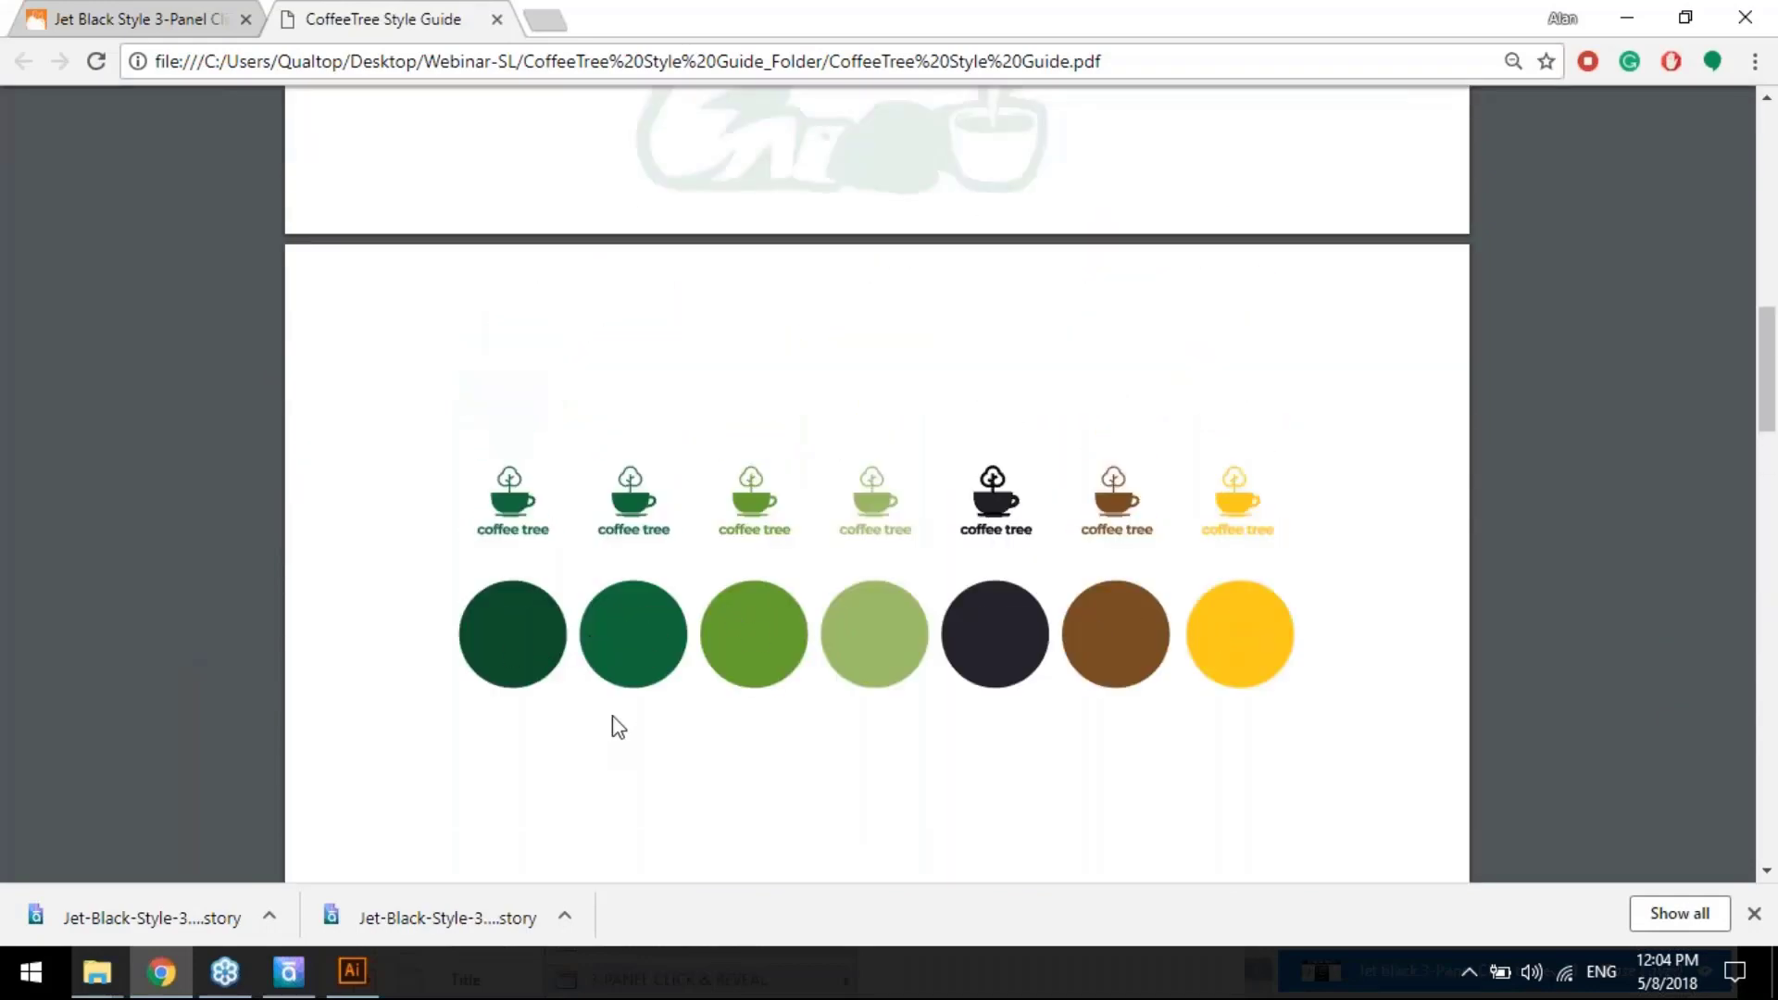
click(288, 973)
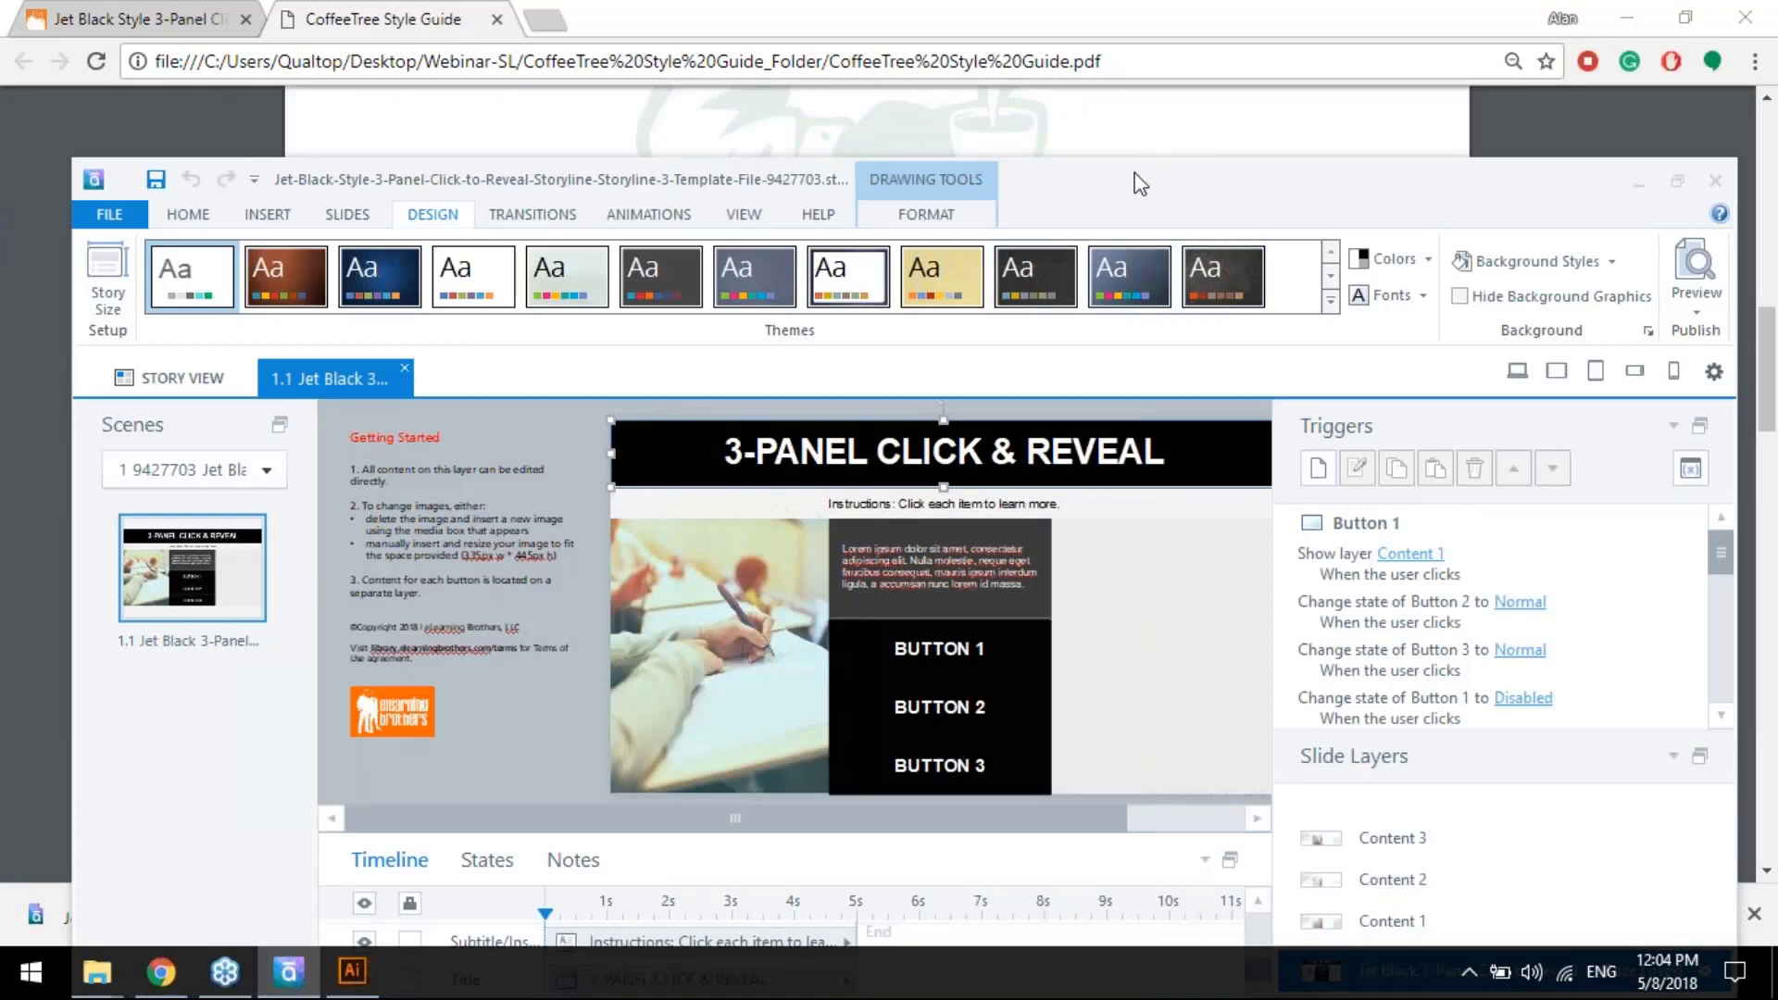
drag(1142, 183, 1102, 103)
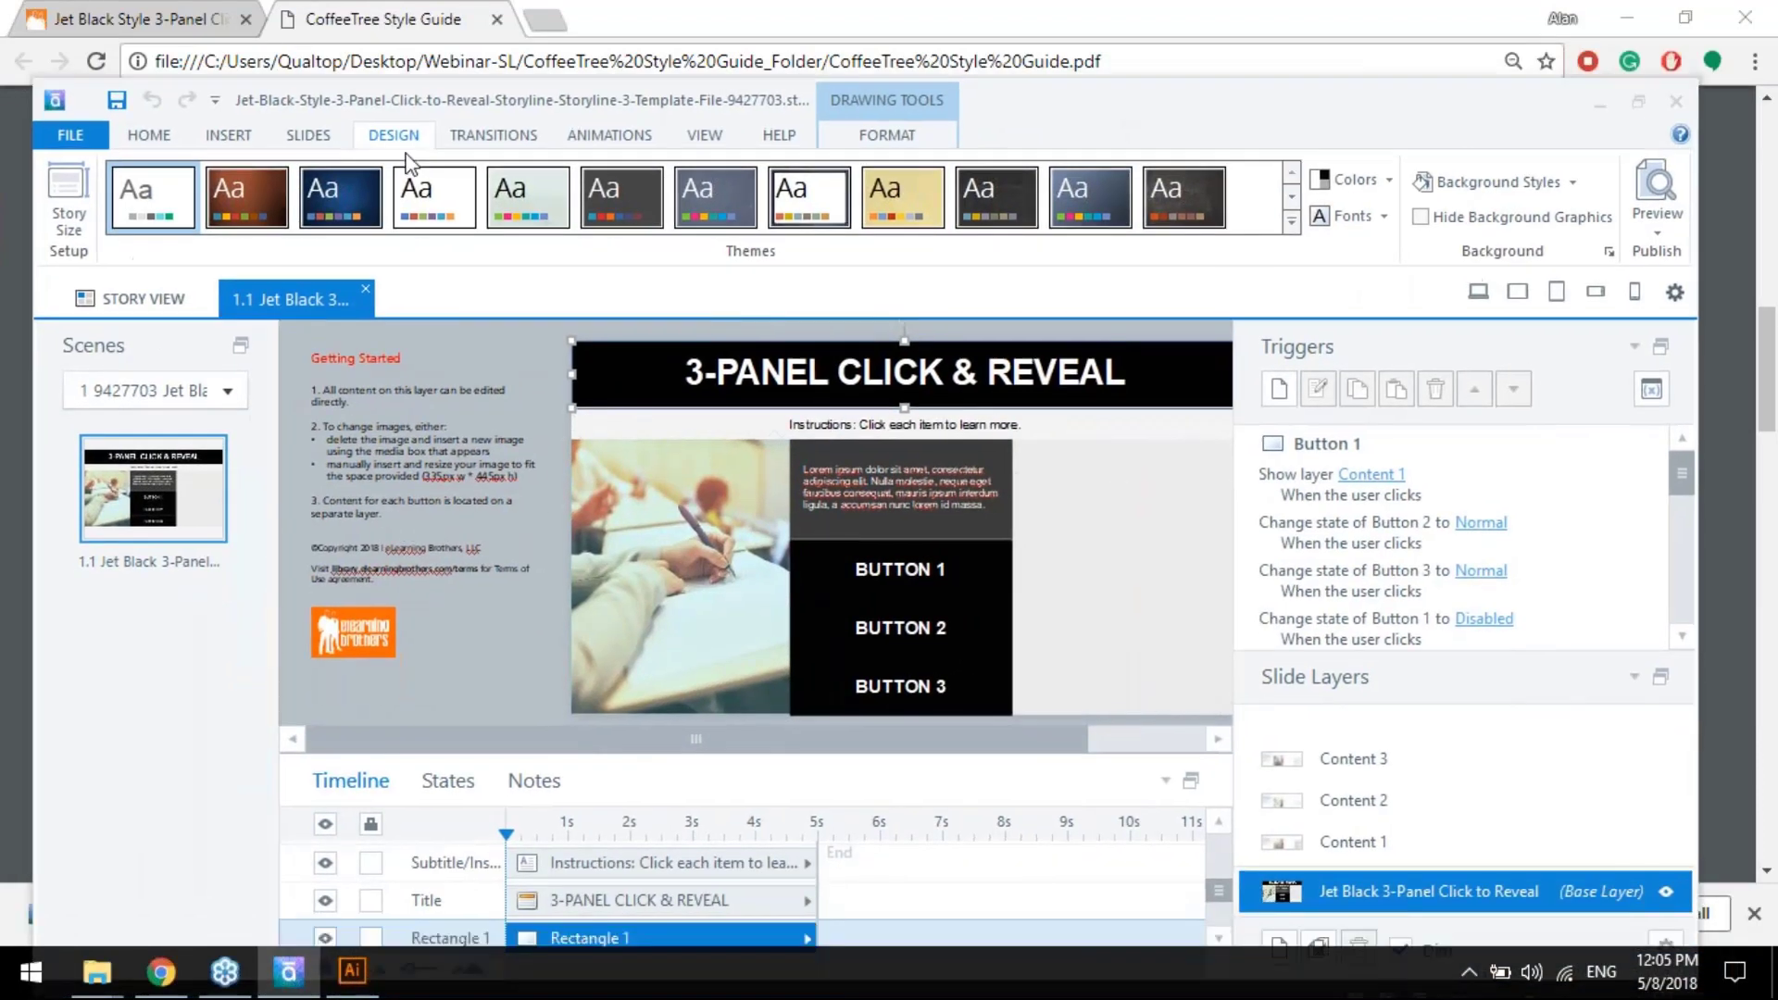
click(1391, 184)
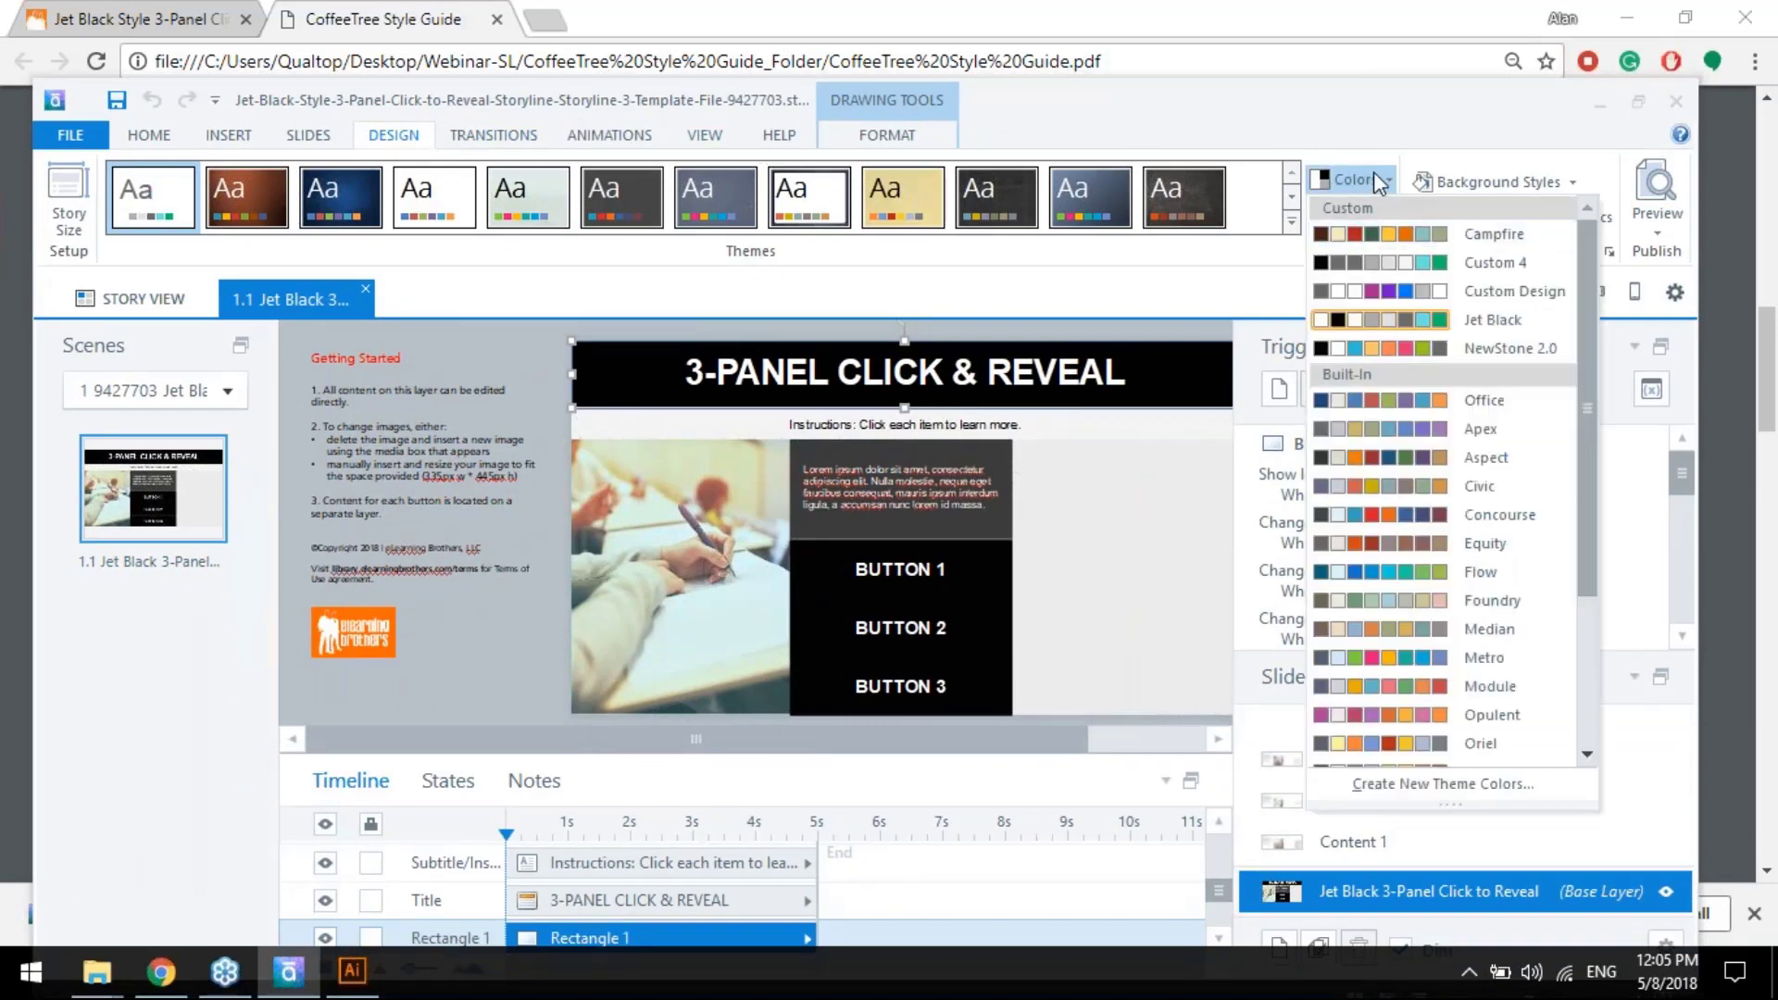
click(1435, 784)
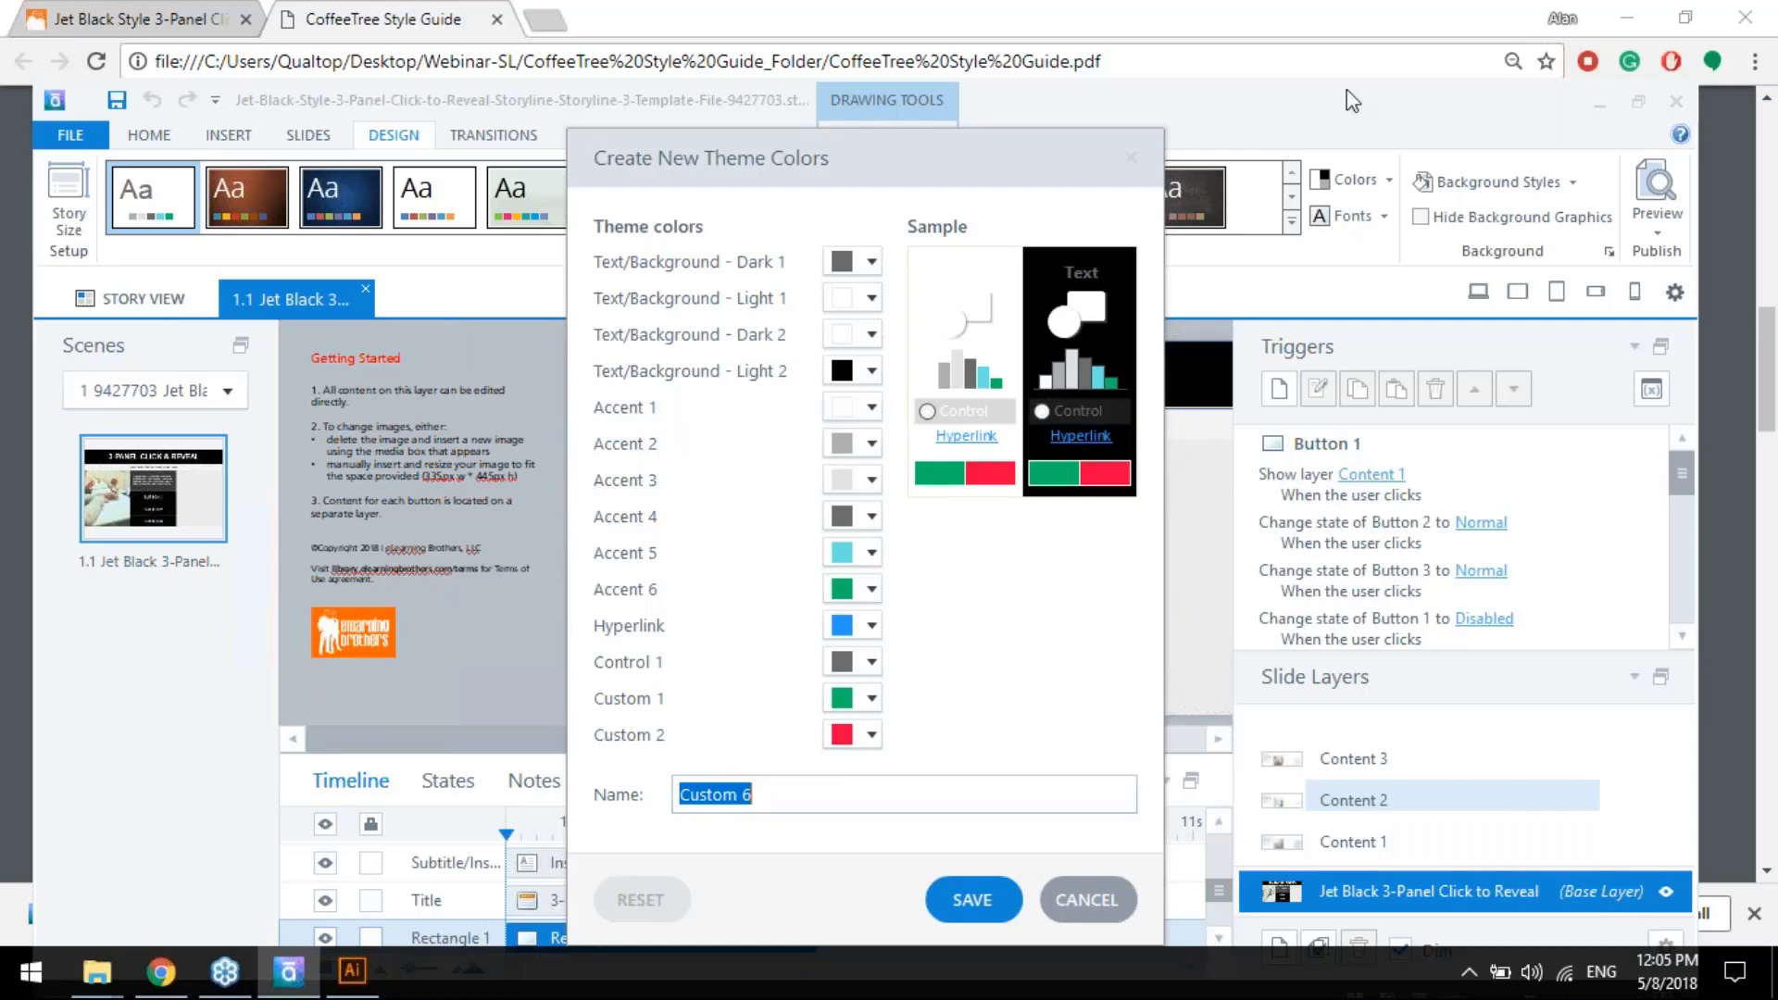
click(1082, 899)
Arrange the Storyline window below the style guide's row of color circles so the whole palette stays in view
drag(1418, 106, 1362, 441)
scroll(1238, 341, down, 5)
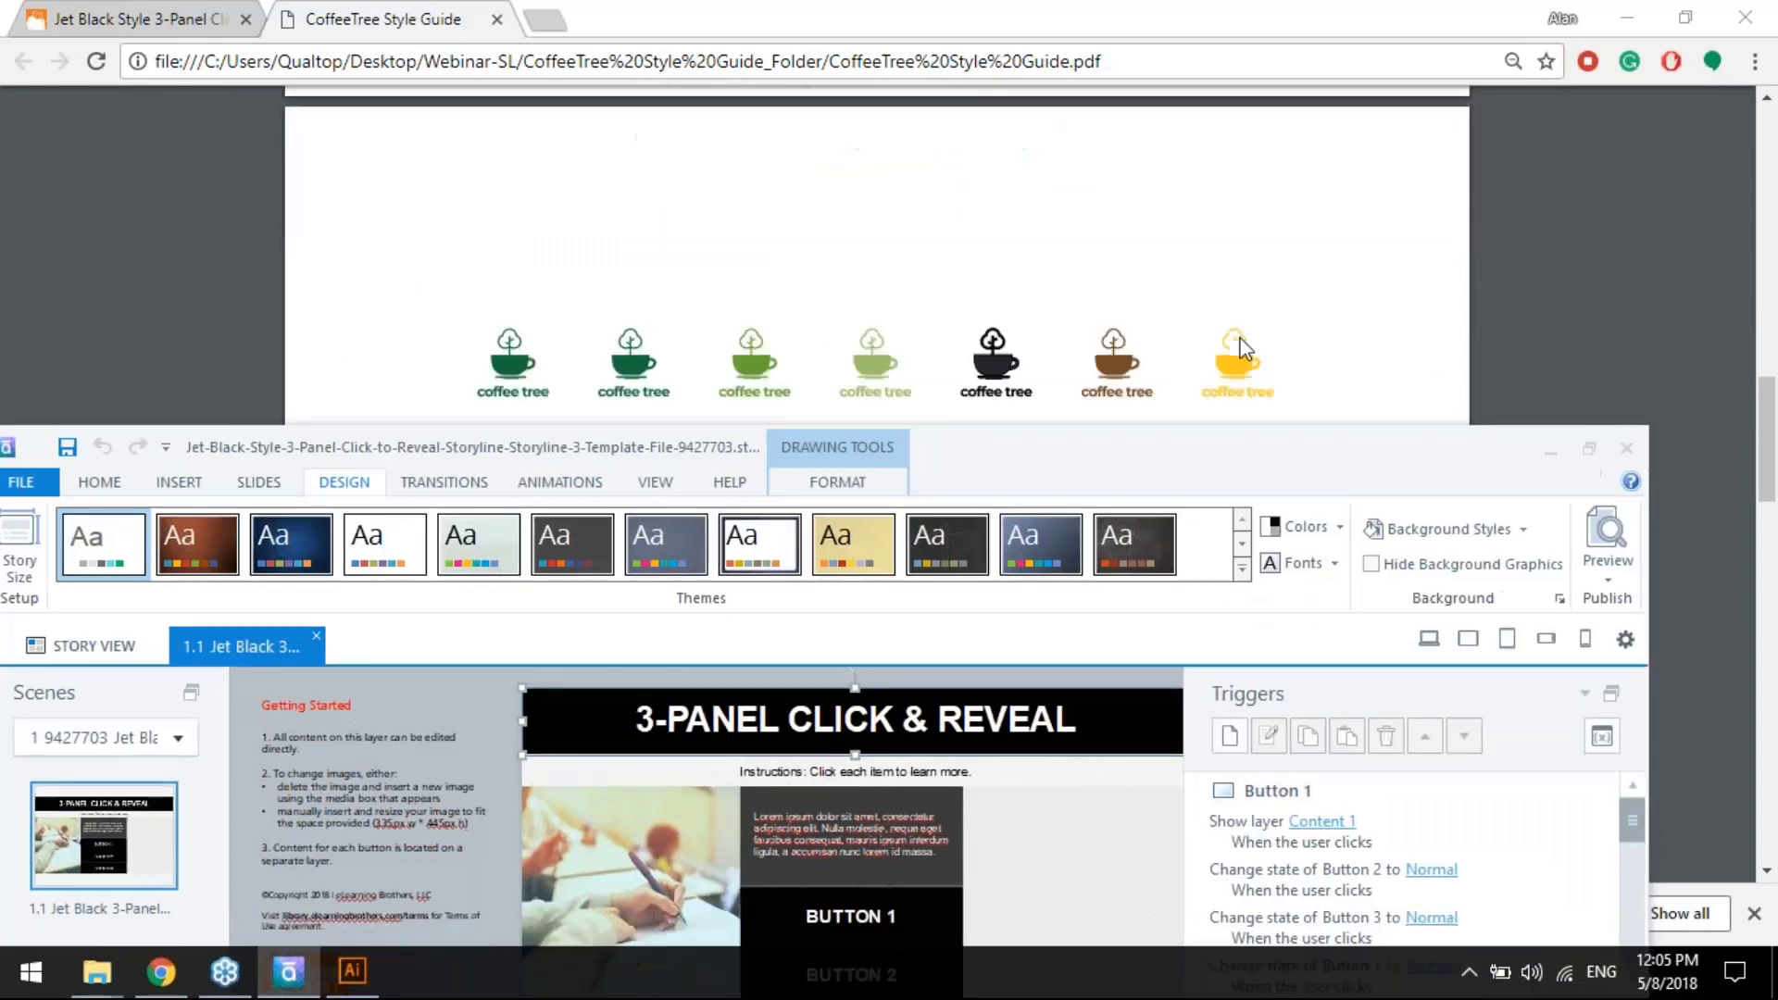
scroll(1239, 342, up, 1)
drag(1174, 456, 1193, 437)
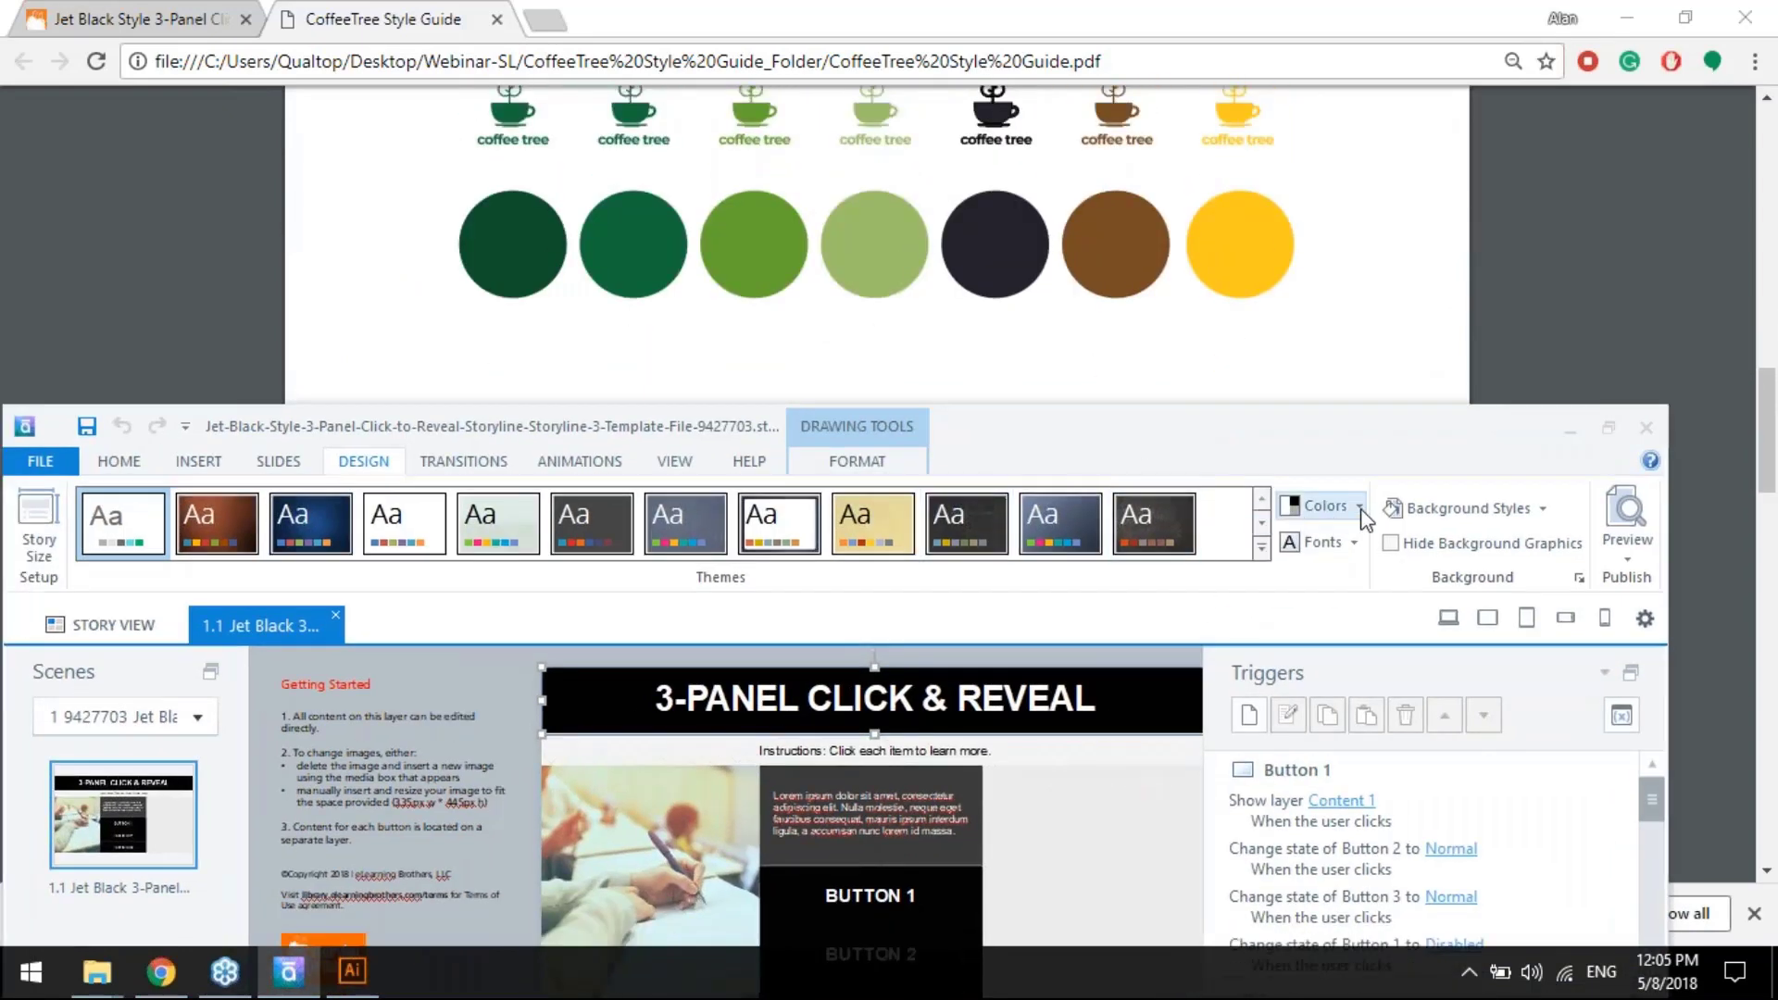
Start a new set of theme colors and place its dialog so the style guide's palette circles stay reachable
click(1320, 506)
scroll(1564, 438, down, 2)
scroll(1556, 427, down, 2)
scroll(1549, 354, up, 4)
scroll(1556, 415, down, 2)
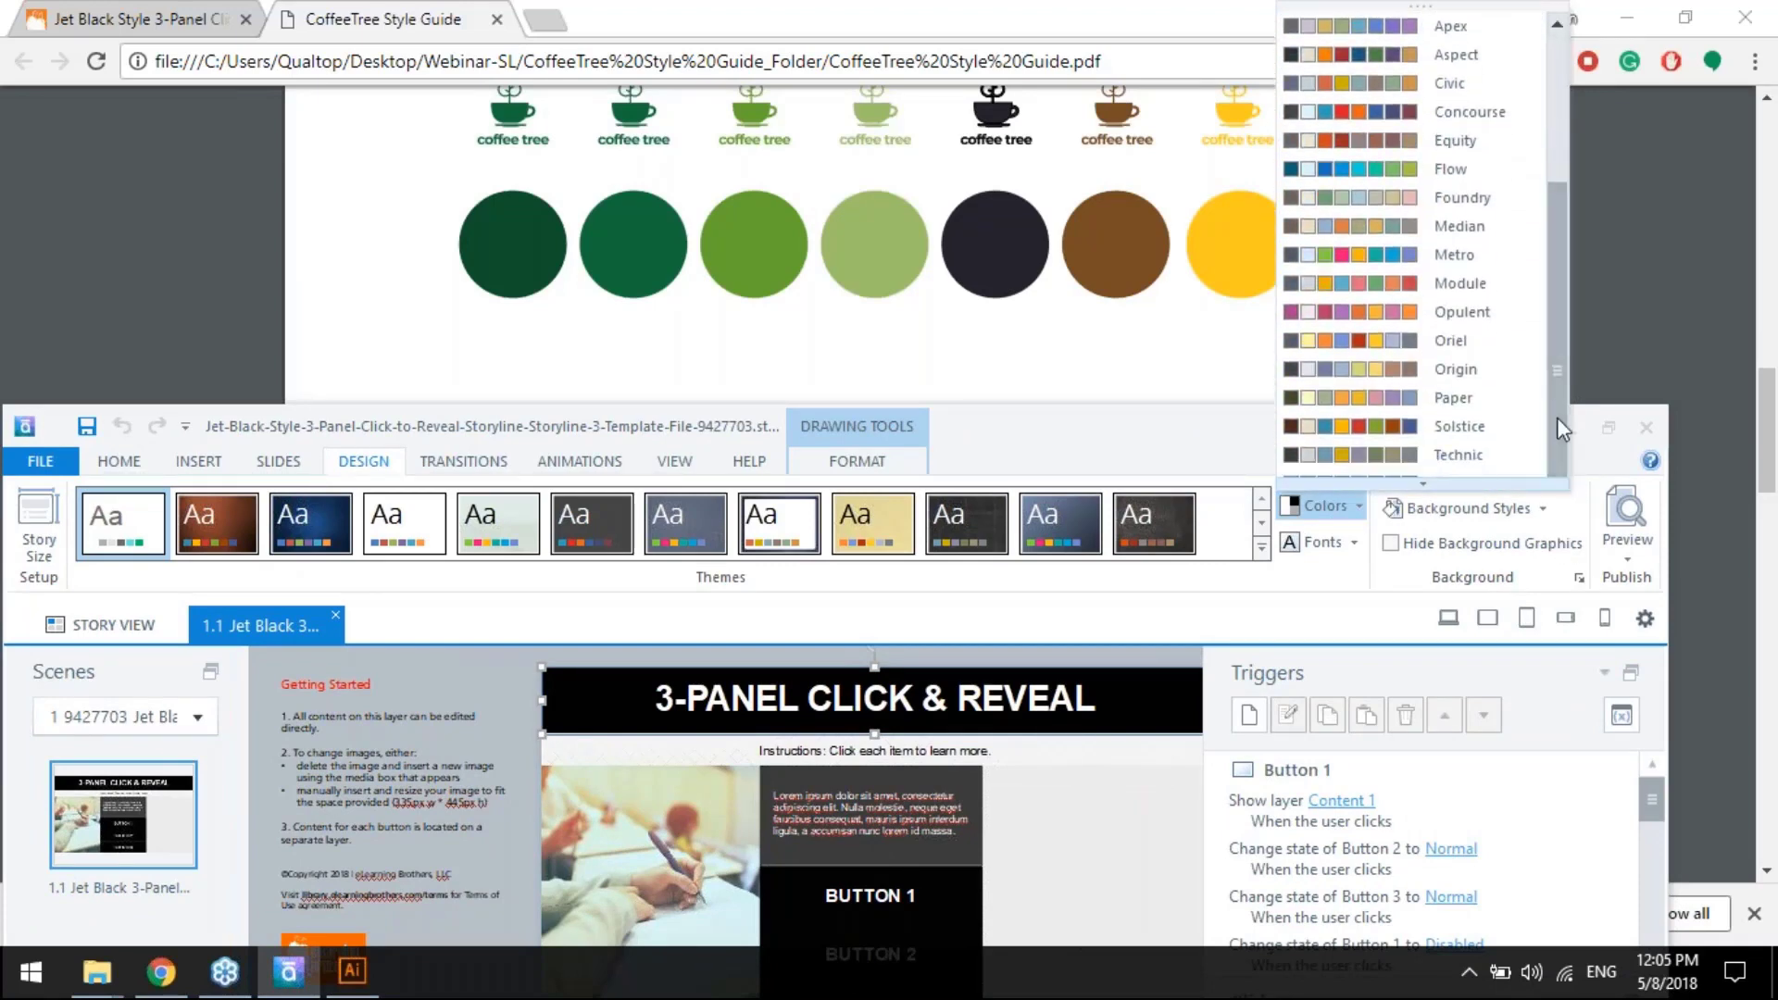
scroll(1547, 453, down, 3)
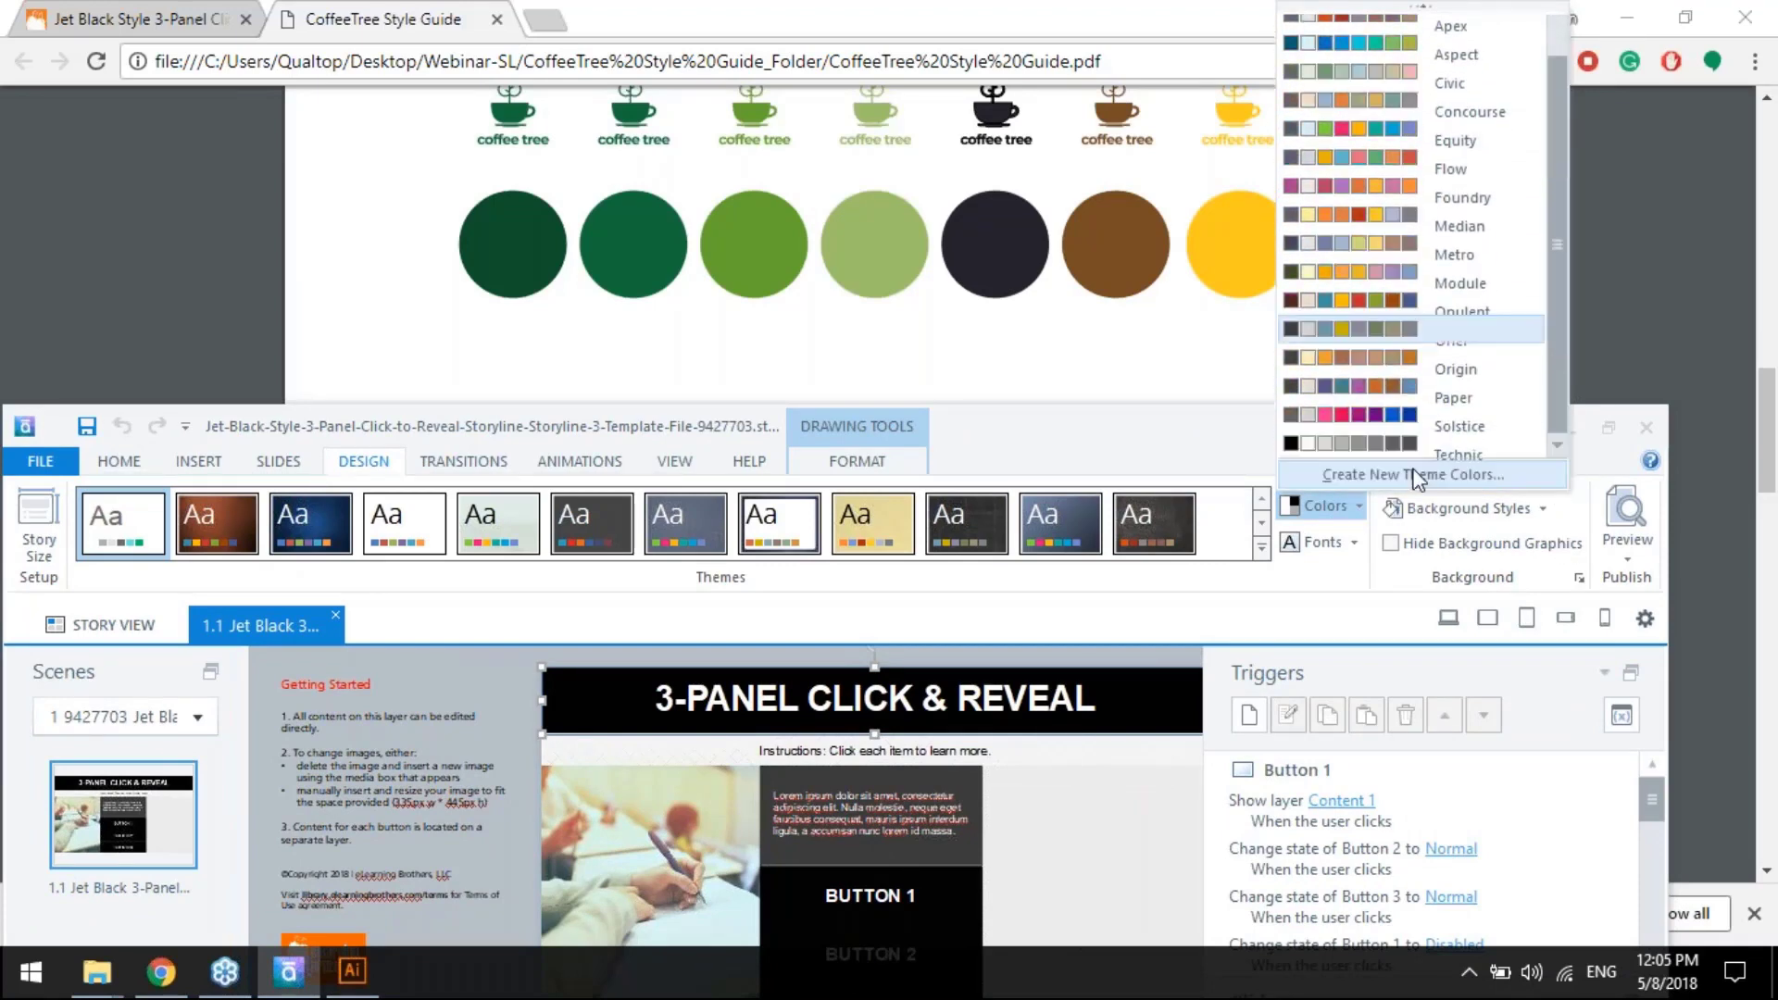
click(1358, 484)
drag(976, 190, 1596, 248)
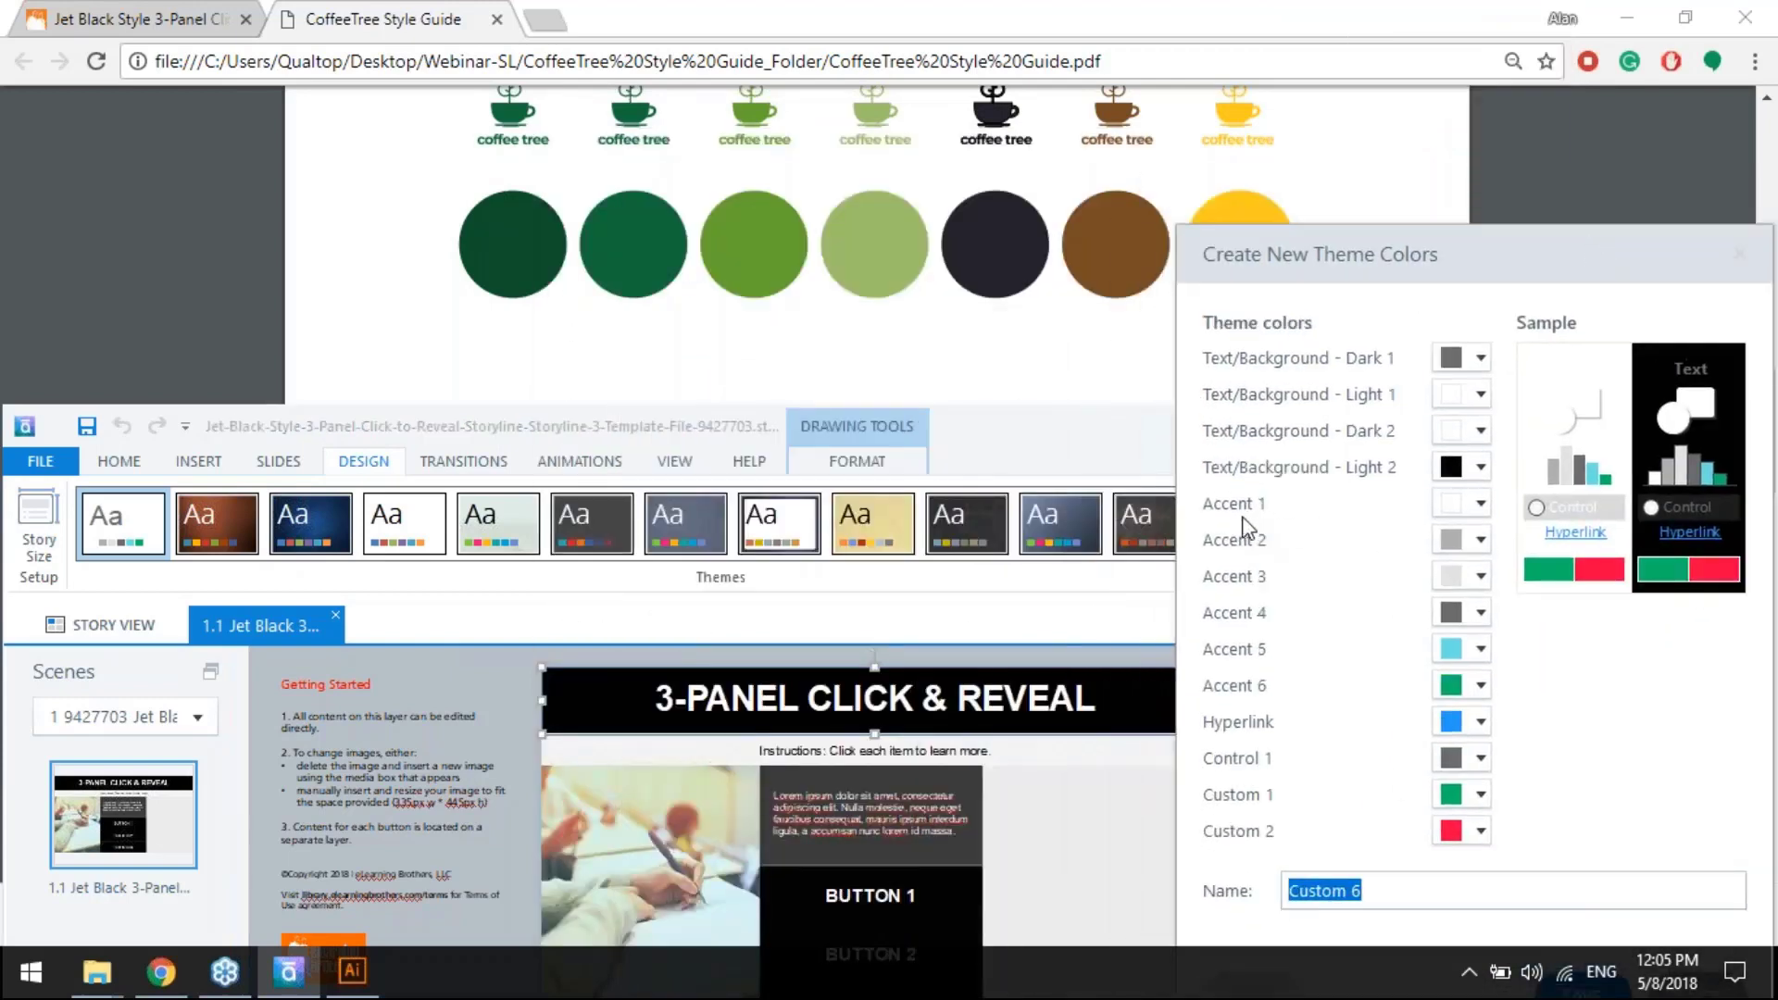
Sample the darkest green circle for Accent 1 and the second dark green circle for Accent 2 with the Eyedropper
click(1475, 505)
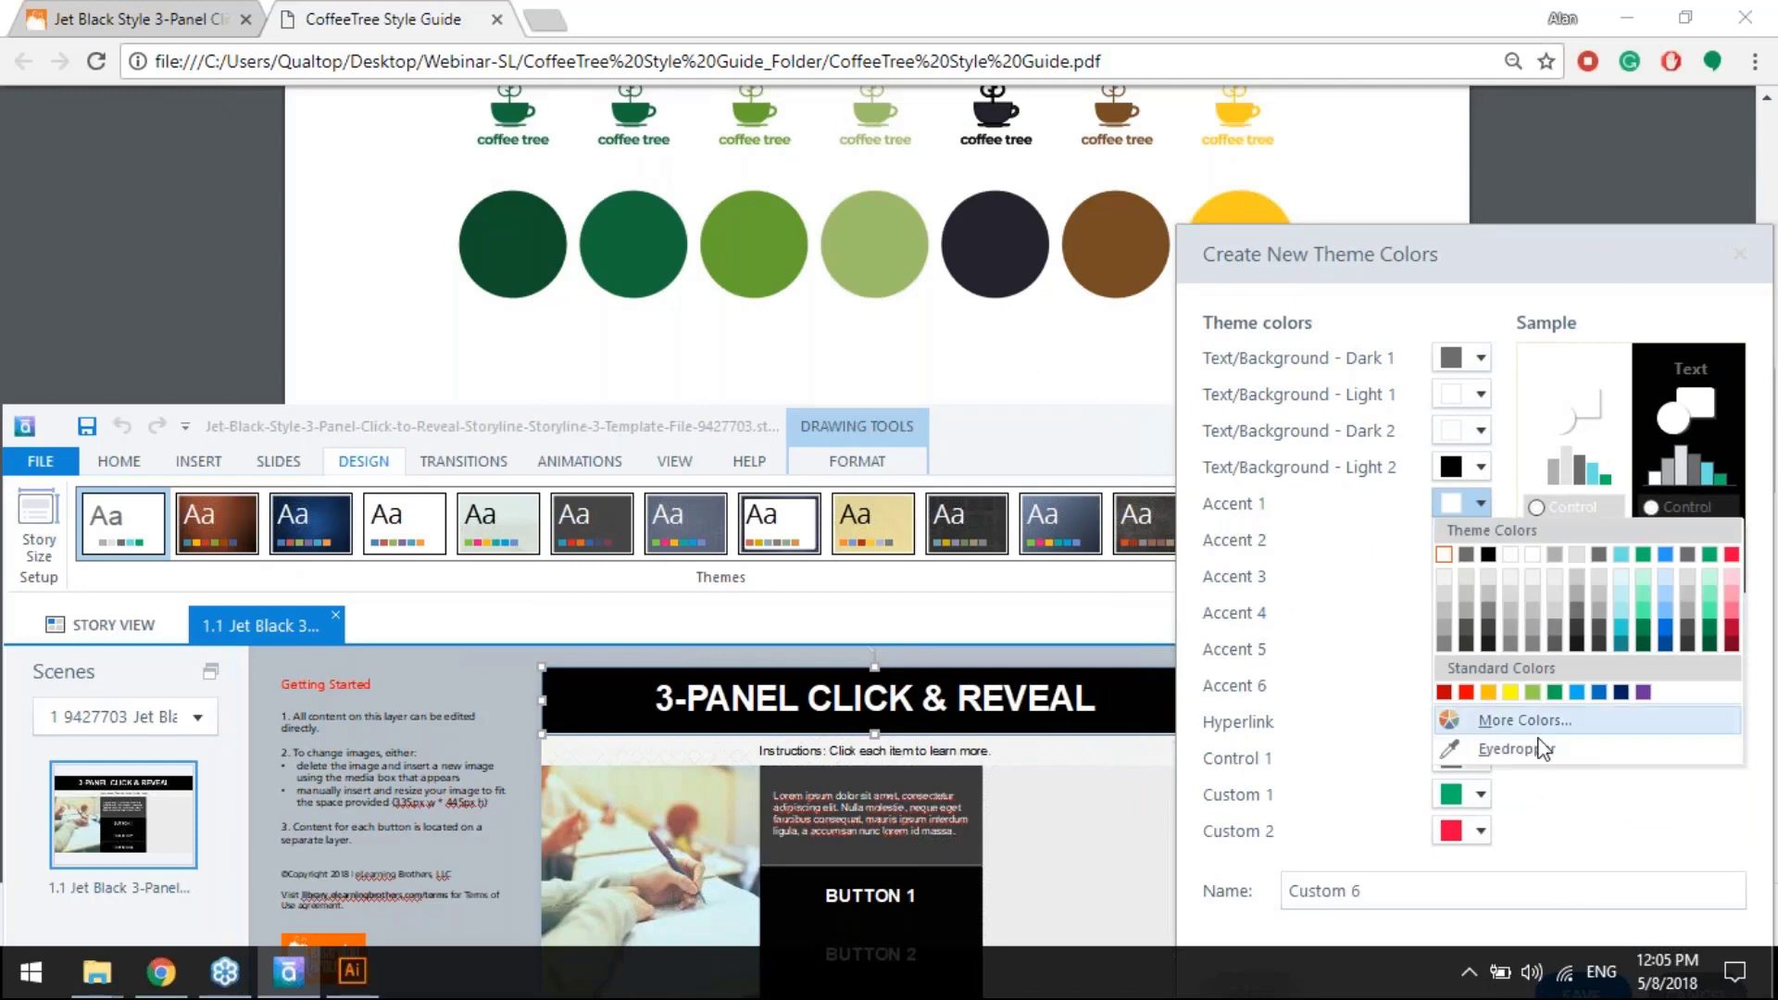
click(1517, 748)
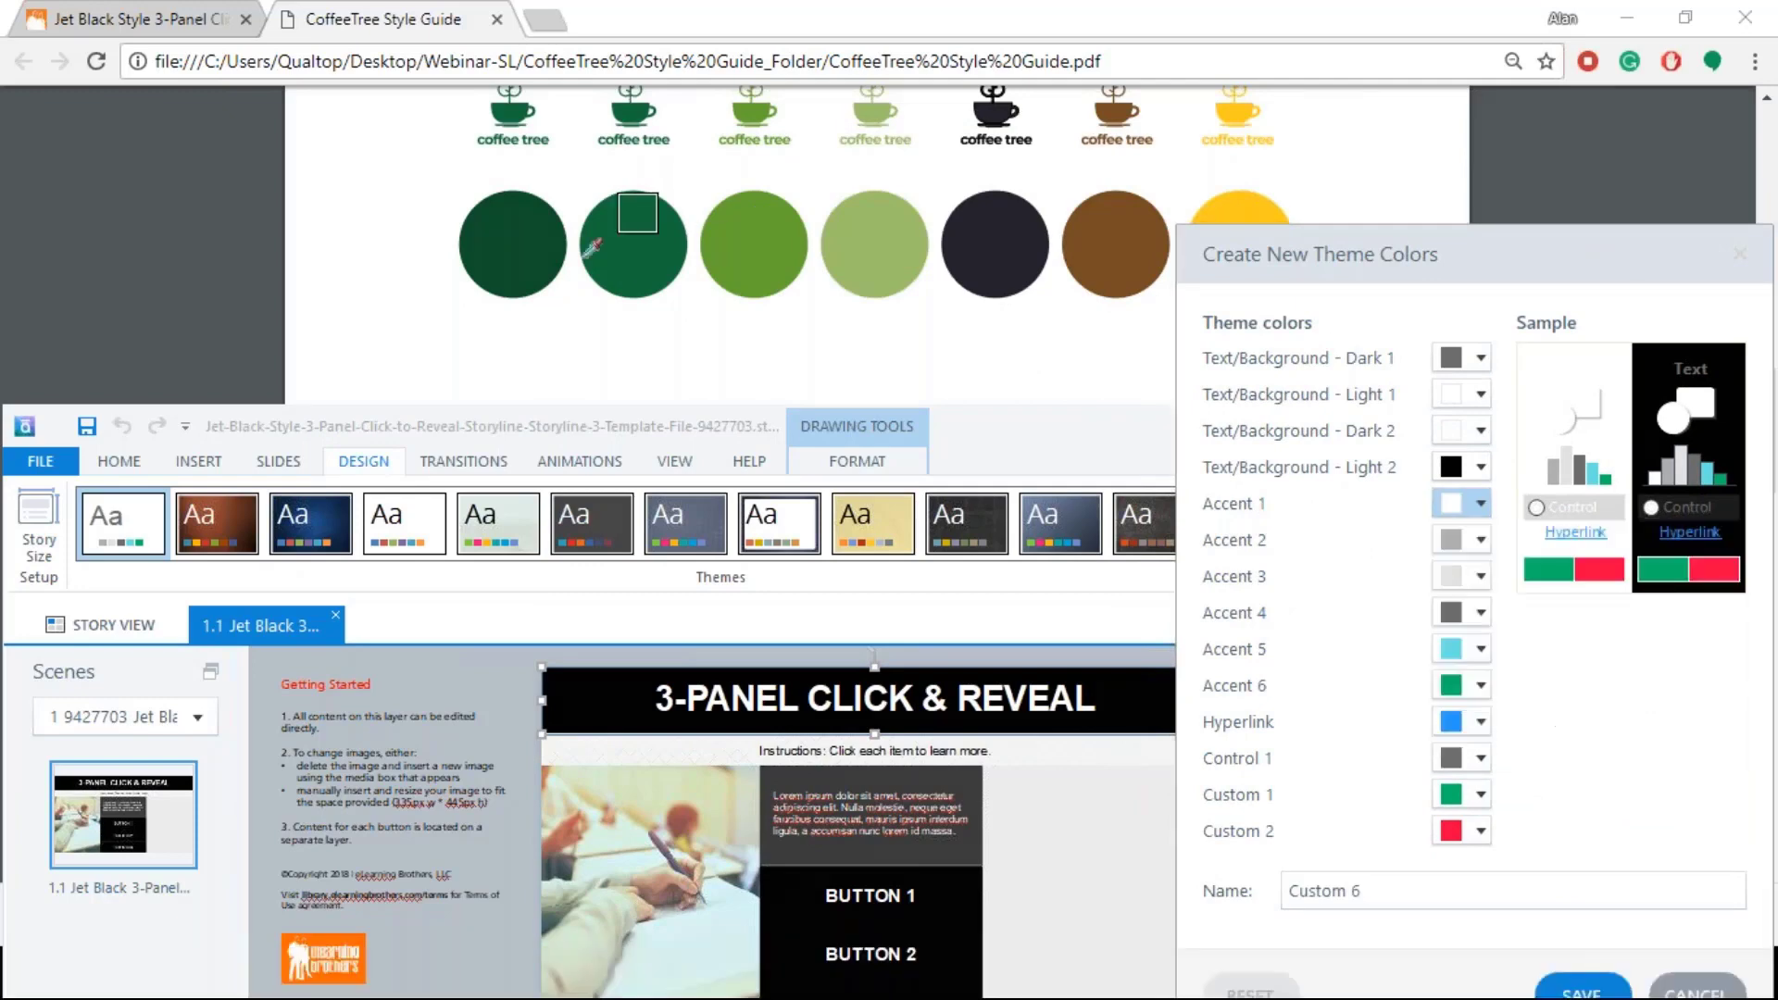
click(521, 248)
click(1481, 541)
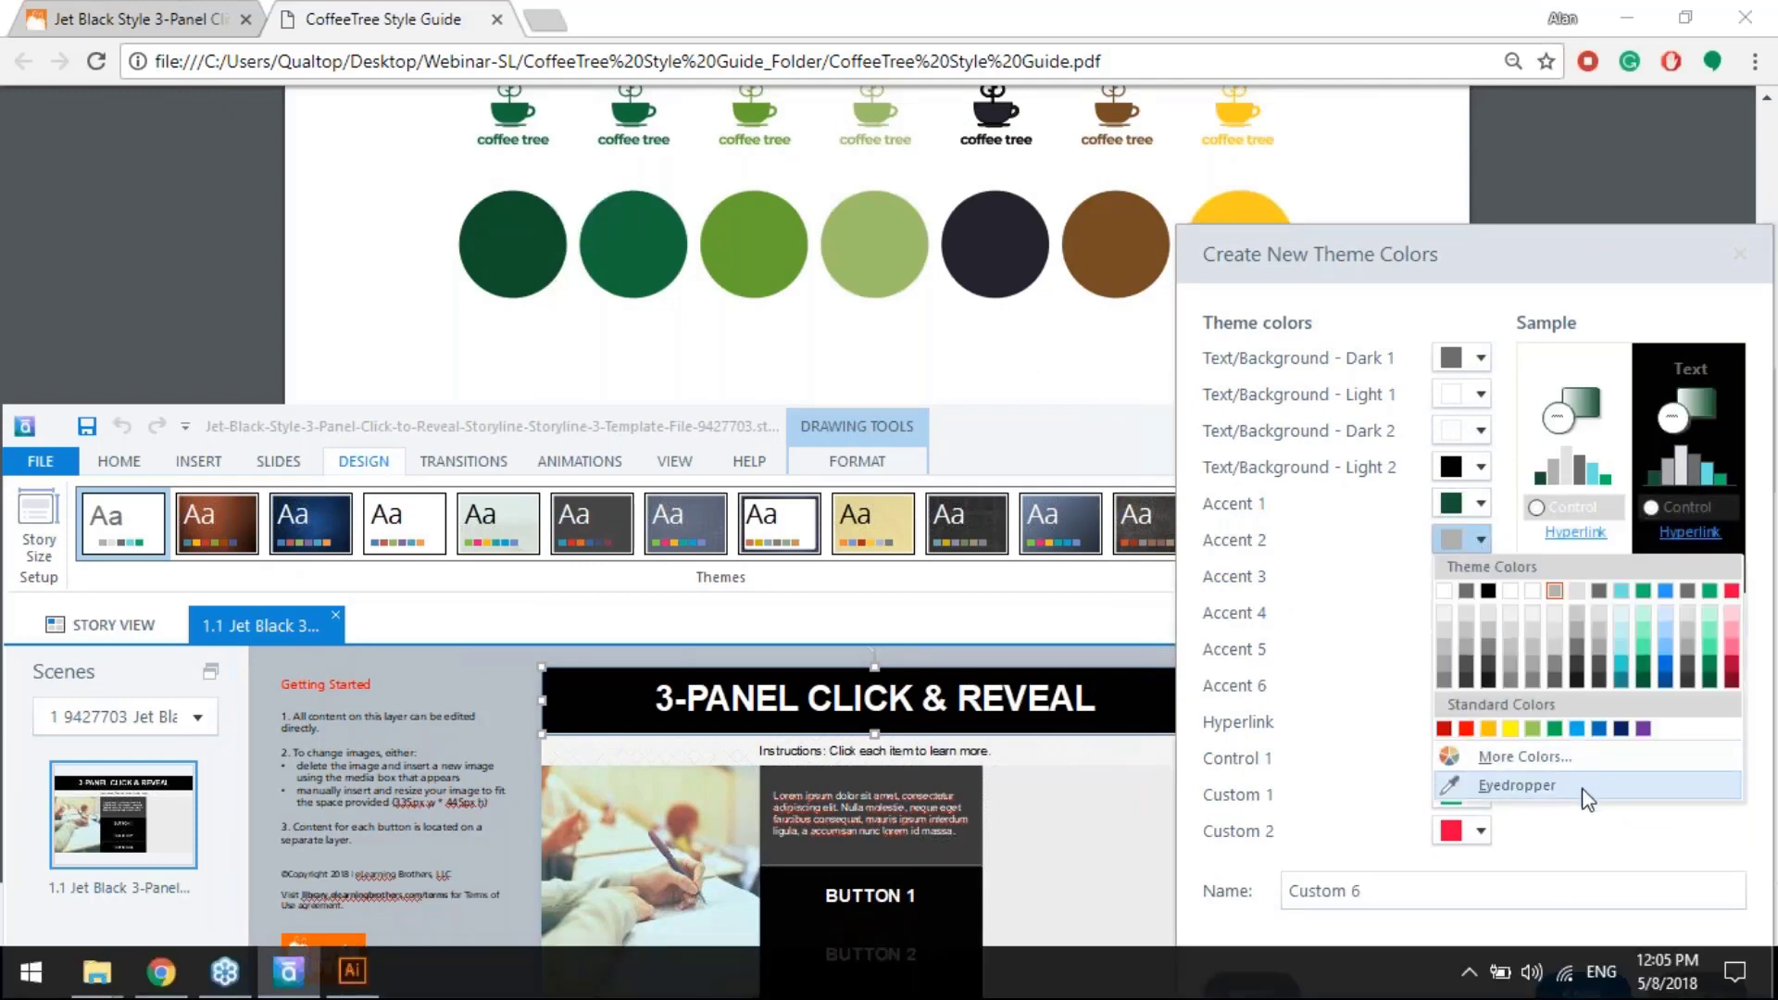
click(1482, 783)
click(674, 248)
Sample the medium green circle for Accent 3 and the light green circle for Accent 4 with the Eyedropper
click(1481, 576)
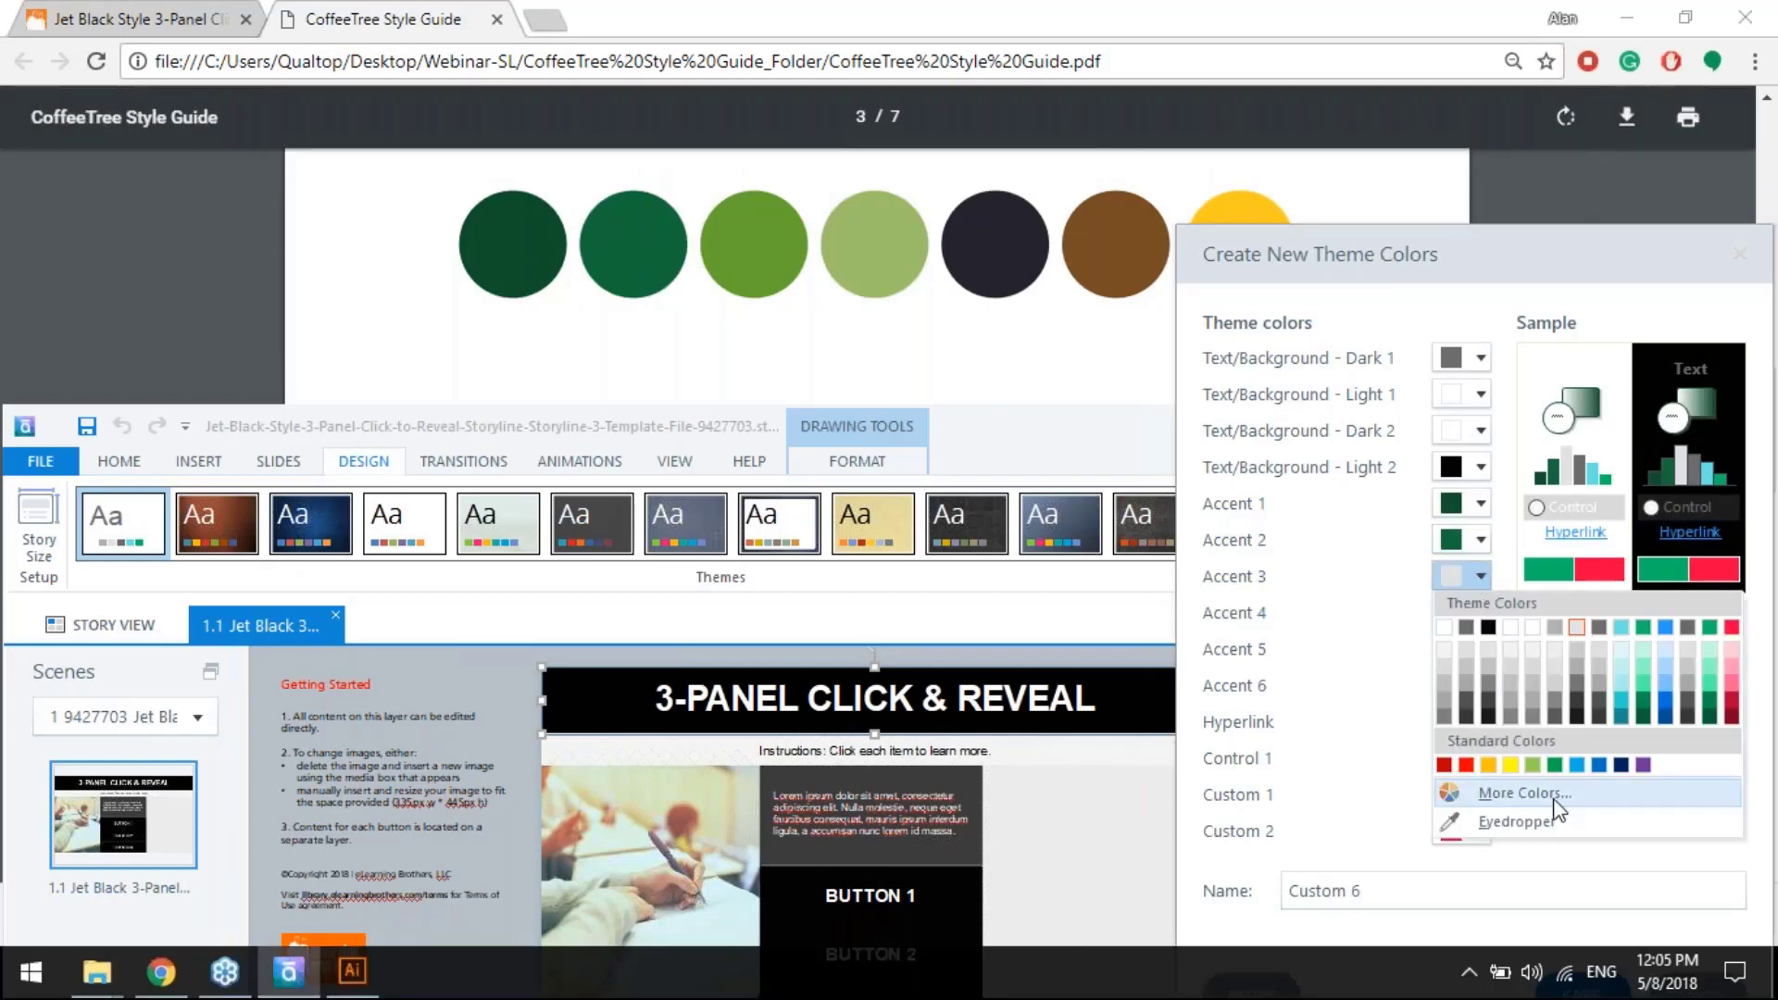
click(1560, 830)
click(754, 246)
click(1481, 613)
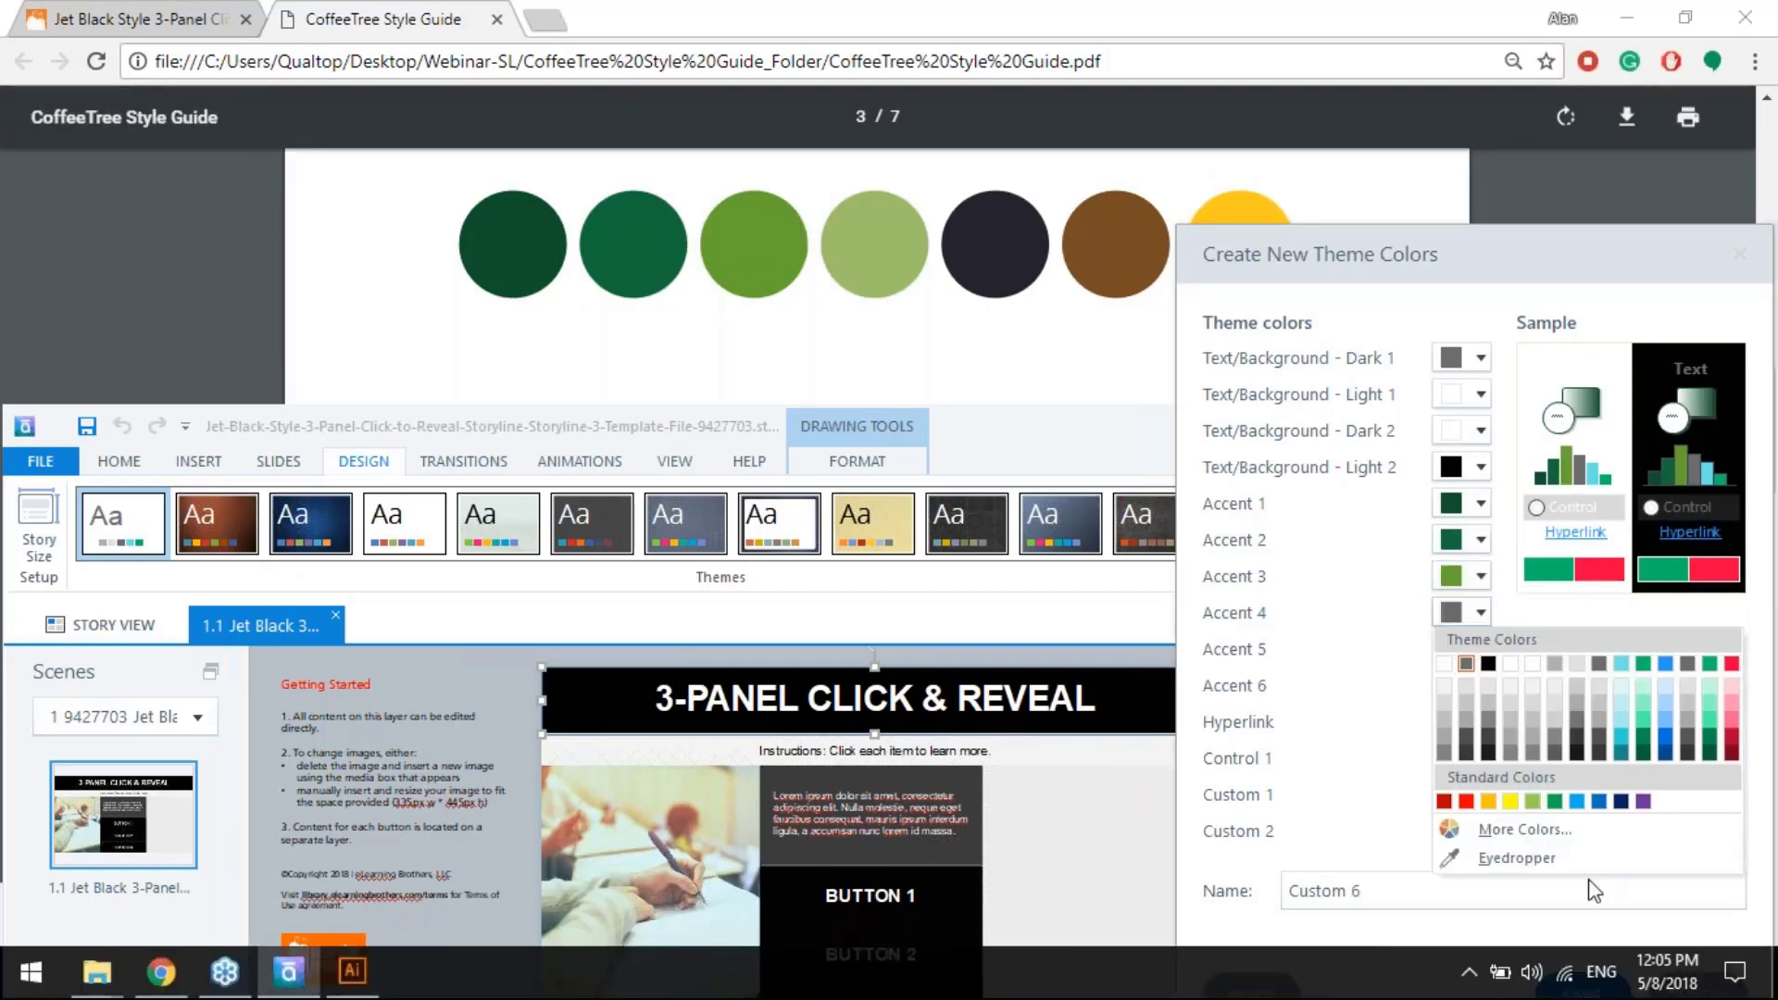
click(1556, 853)
click(917, 293)
Sample the near-black circle for Accent 5 and the brown circle for Accent 6 with the Eyedropper
click(1481, 649)
click(1556, 890)
click(991, 227)
click(1481, 686)
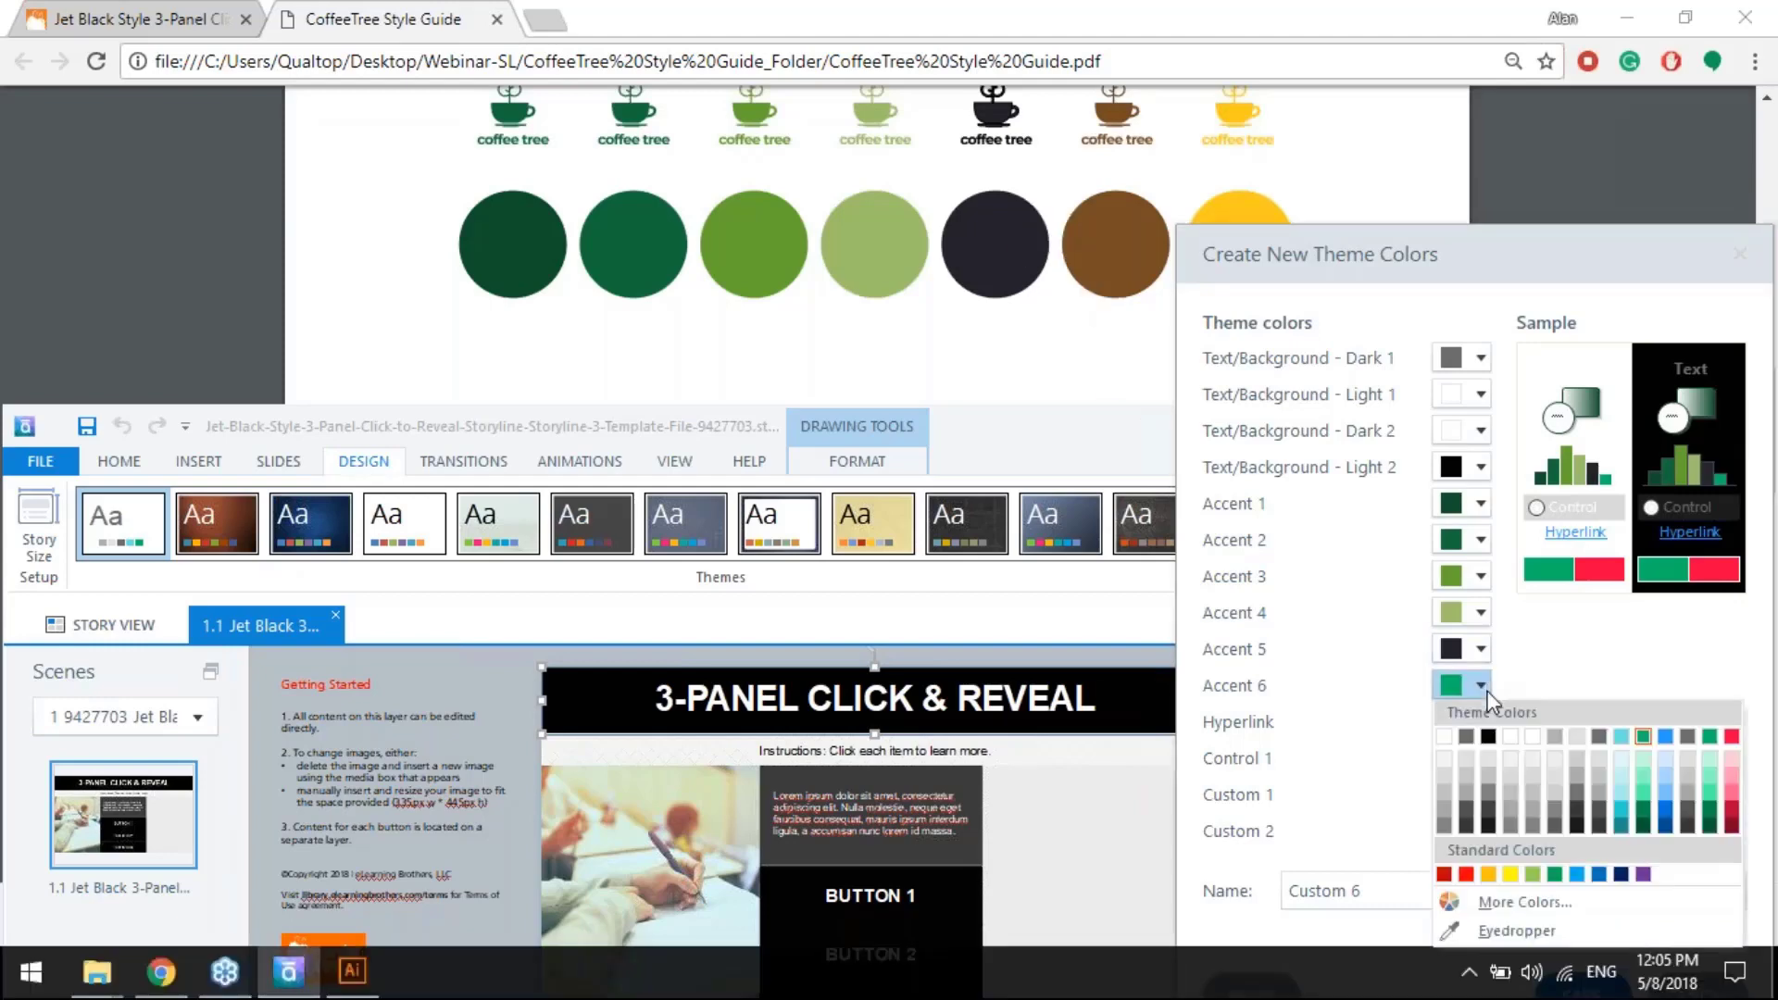
click(1556, 926)
click(1149, 250)
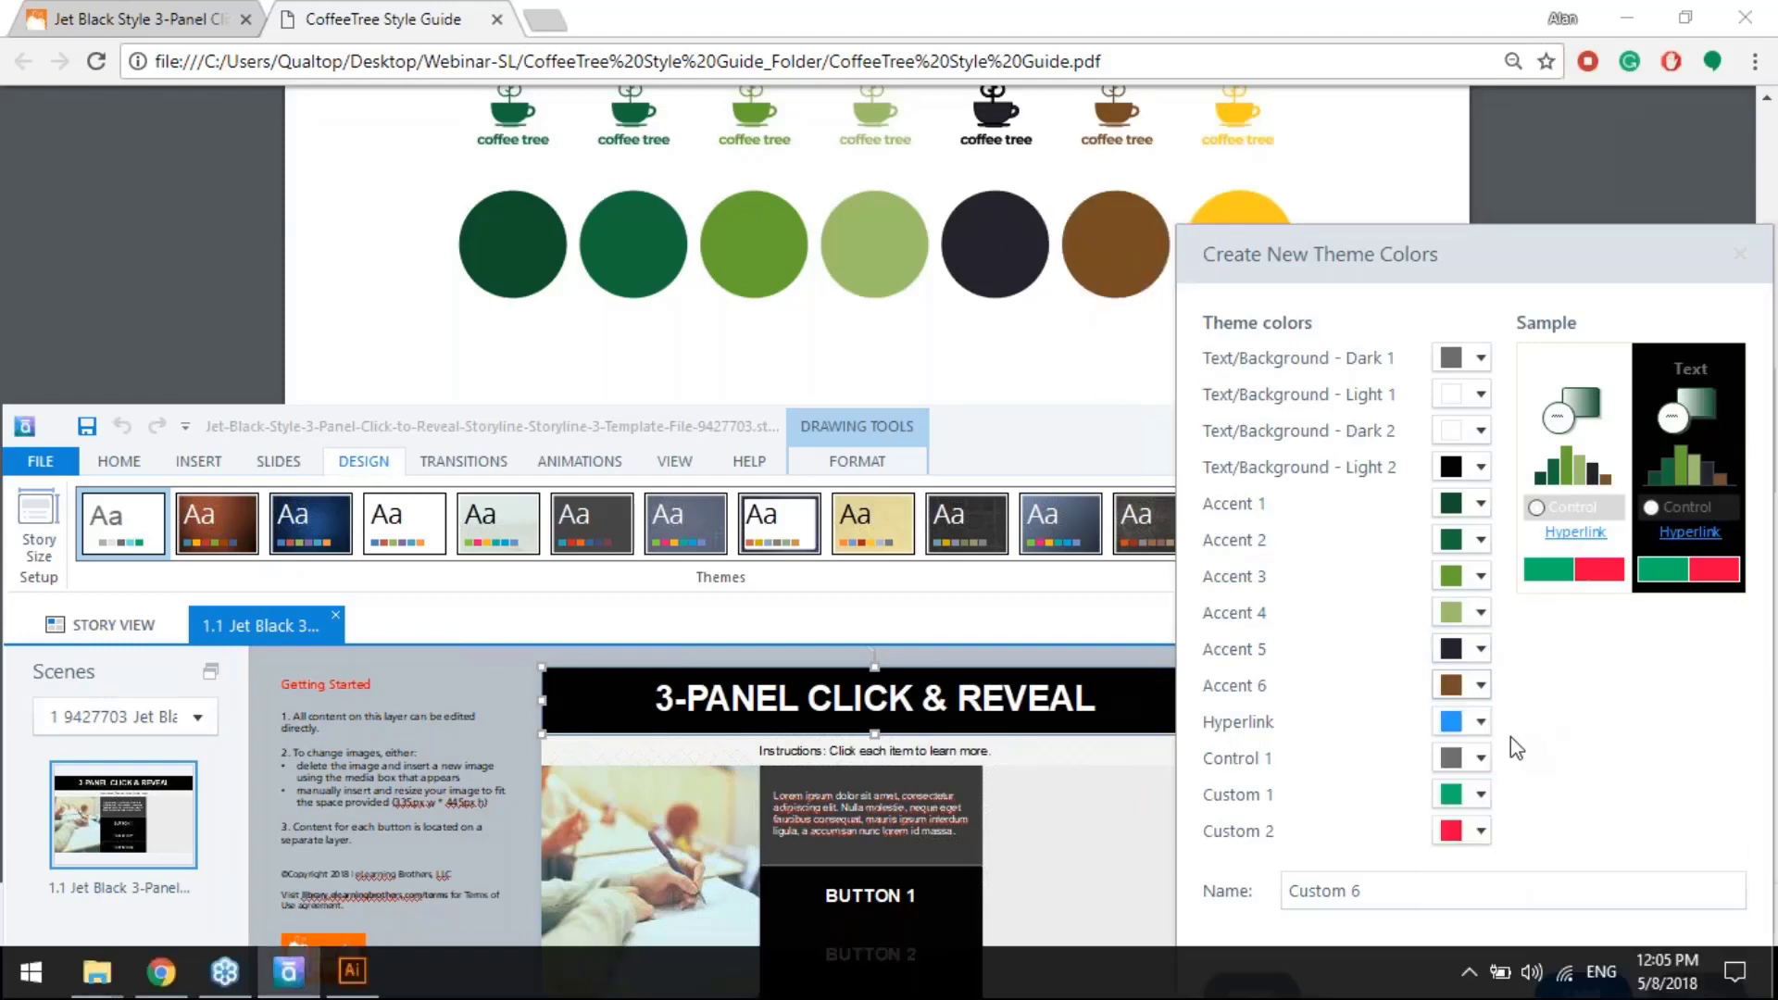
Sample the brown circle for Custom 1 and the yellow circle for Custom 2, and save the color set under the name Custom 6
click(1487, 796)
click(1502, 773)
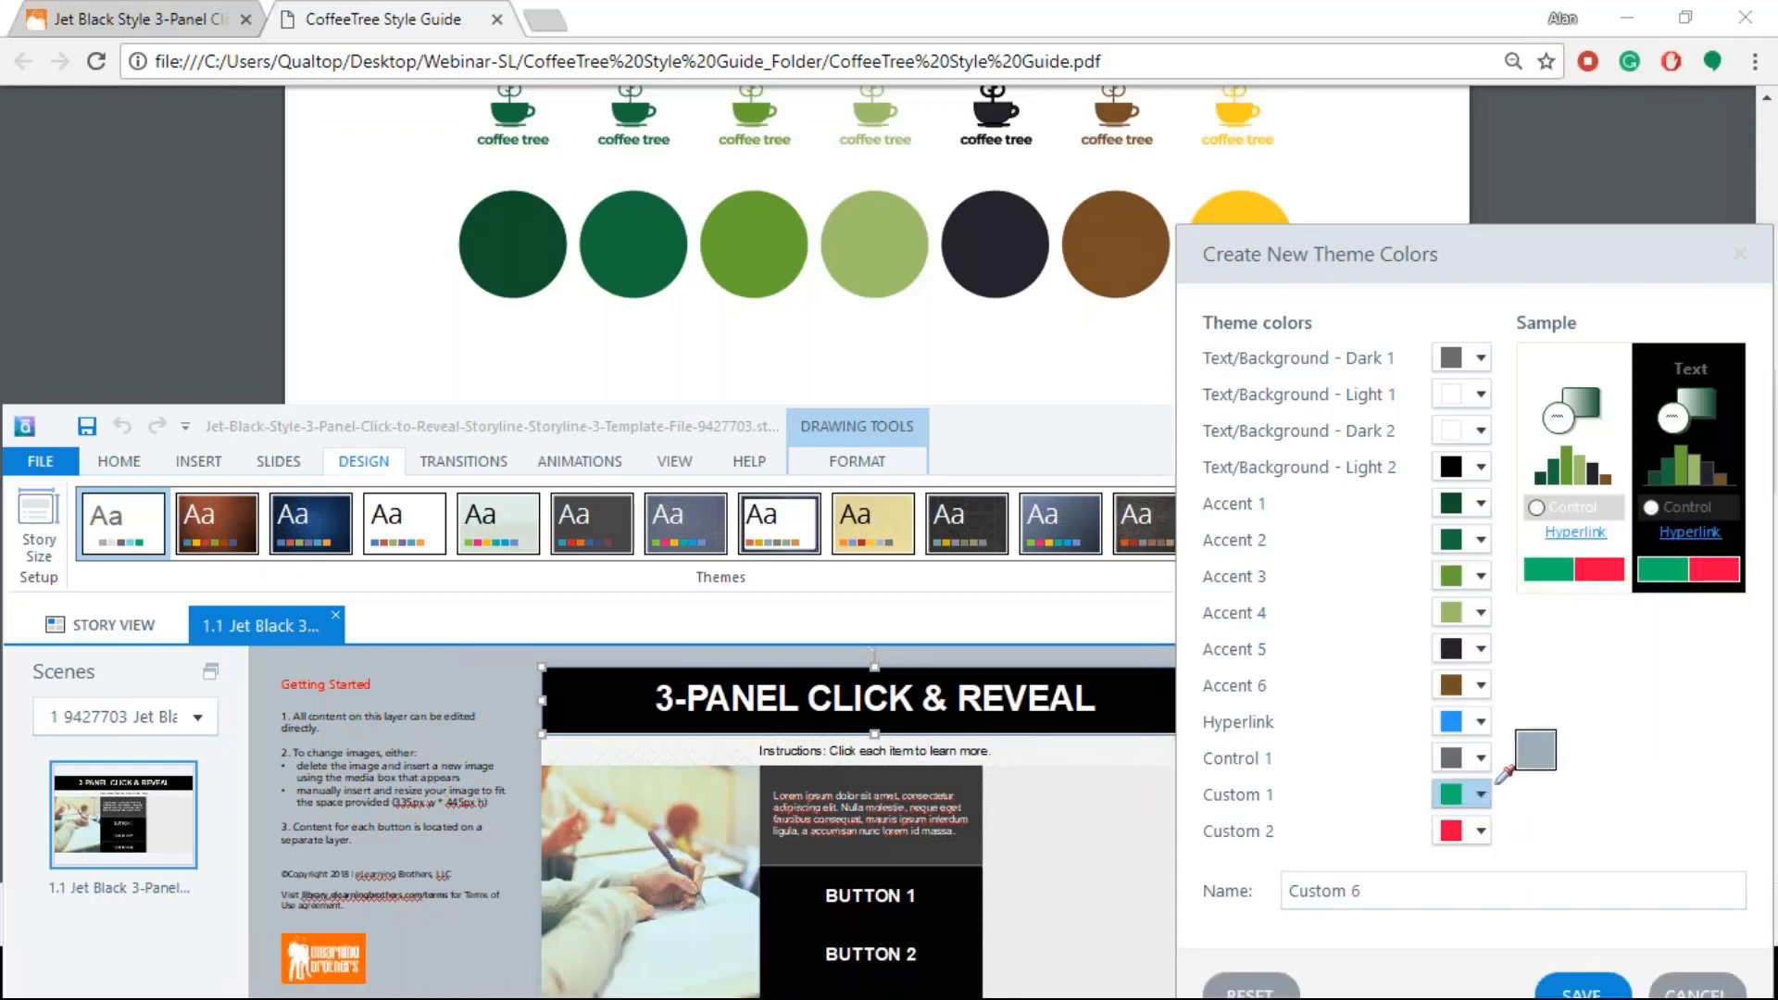
click(1142, 264)
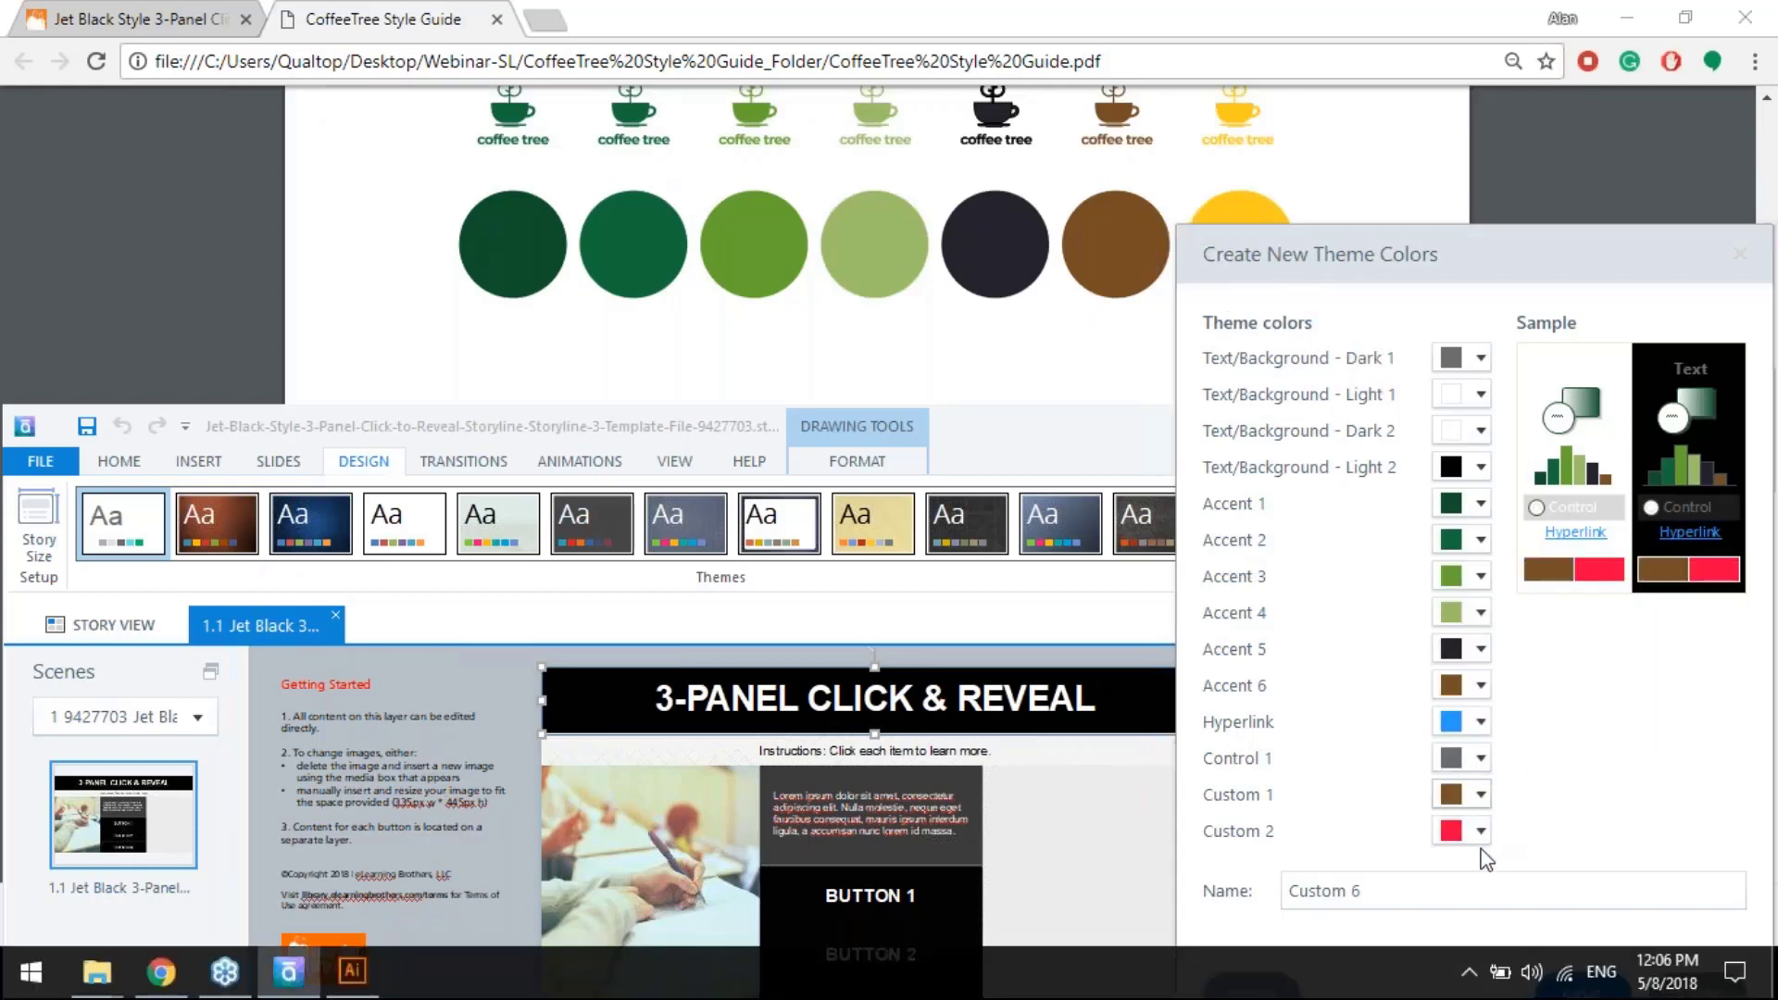
click(1481, 831)
click(1502, 808)
click(1246, 208)
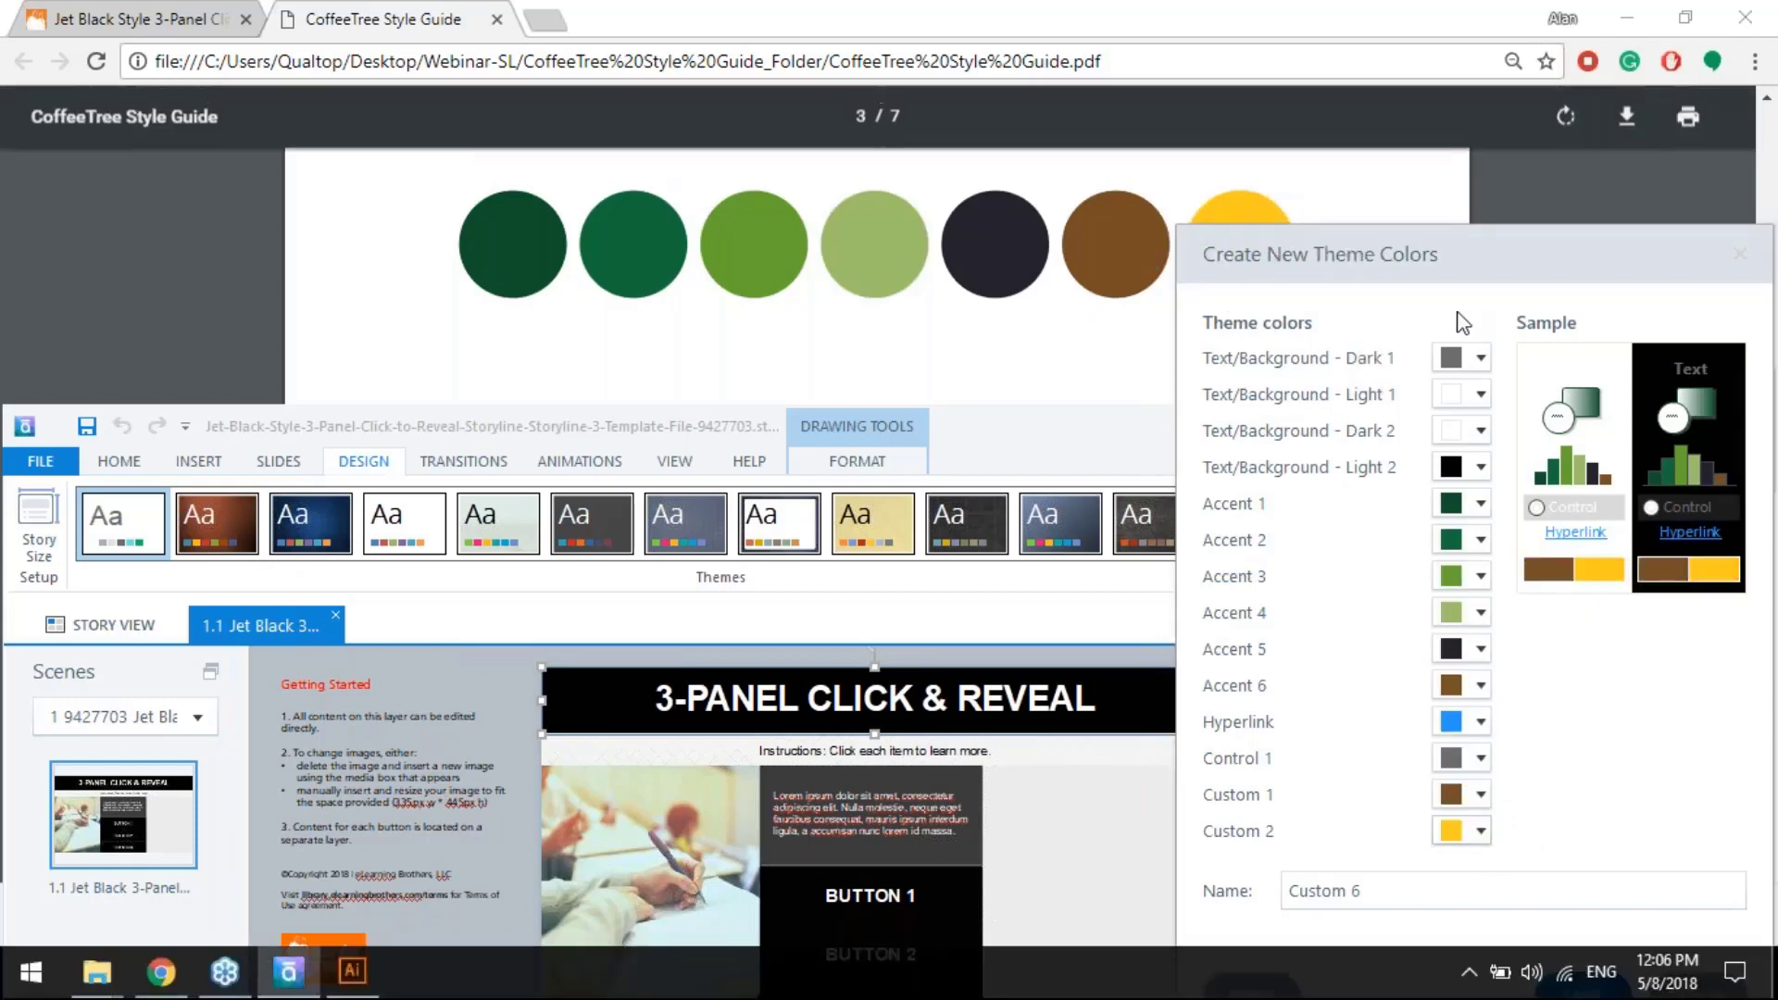
drag(1485, 263, 1003, 49)
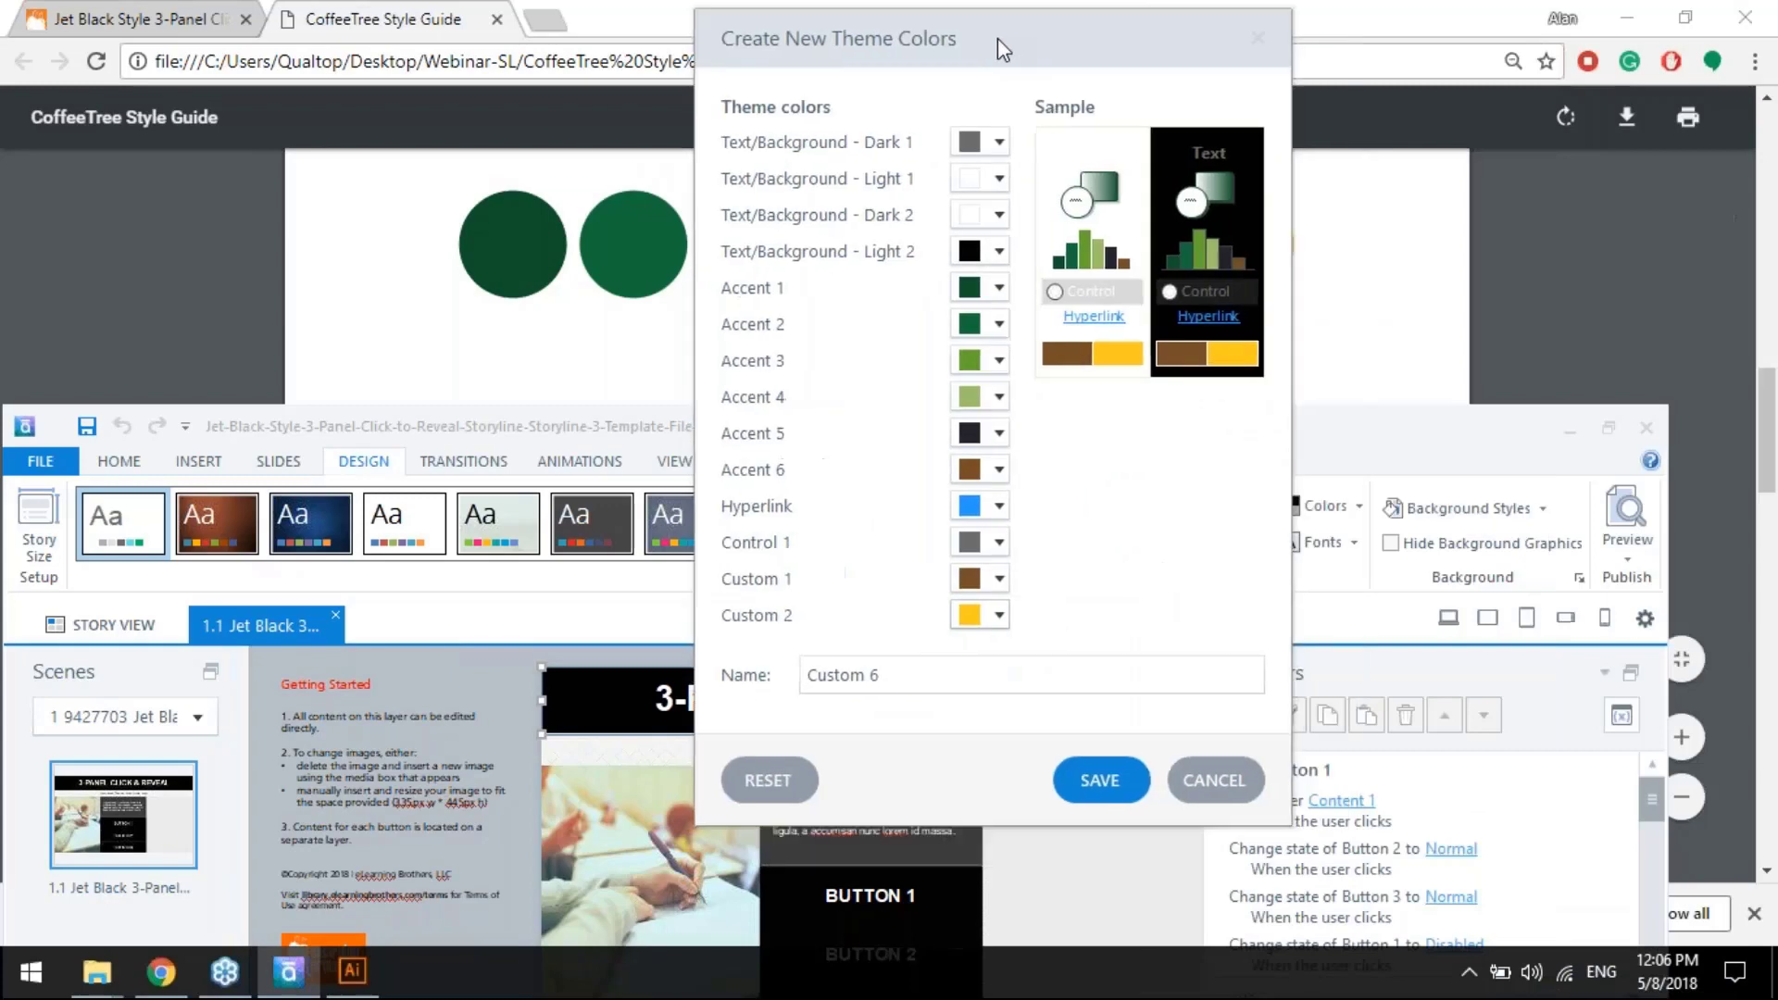
click(1122, 780)
Save the same palette as another new theme color set named CoffeeTree and check it in the list of custom color sets
click(1360, 506)
scroll(1519, 407, down, 3)
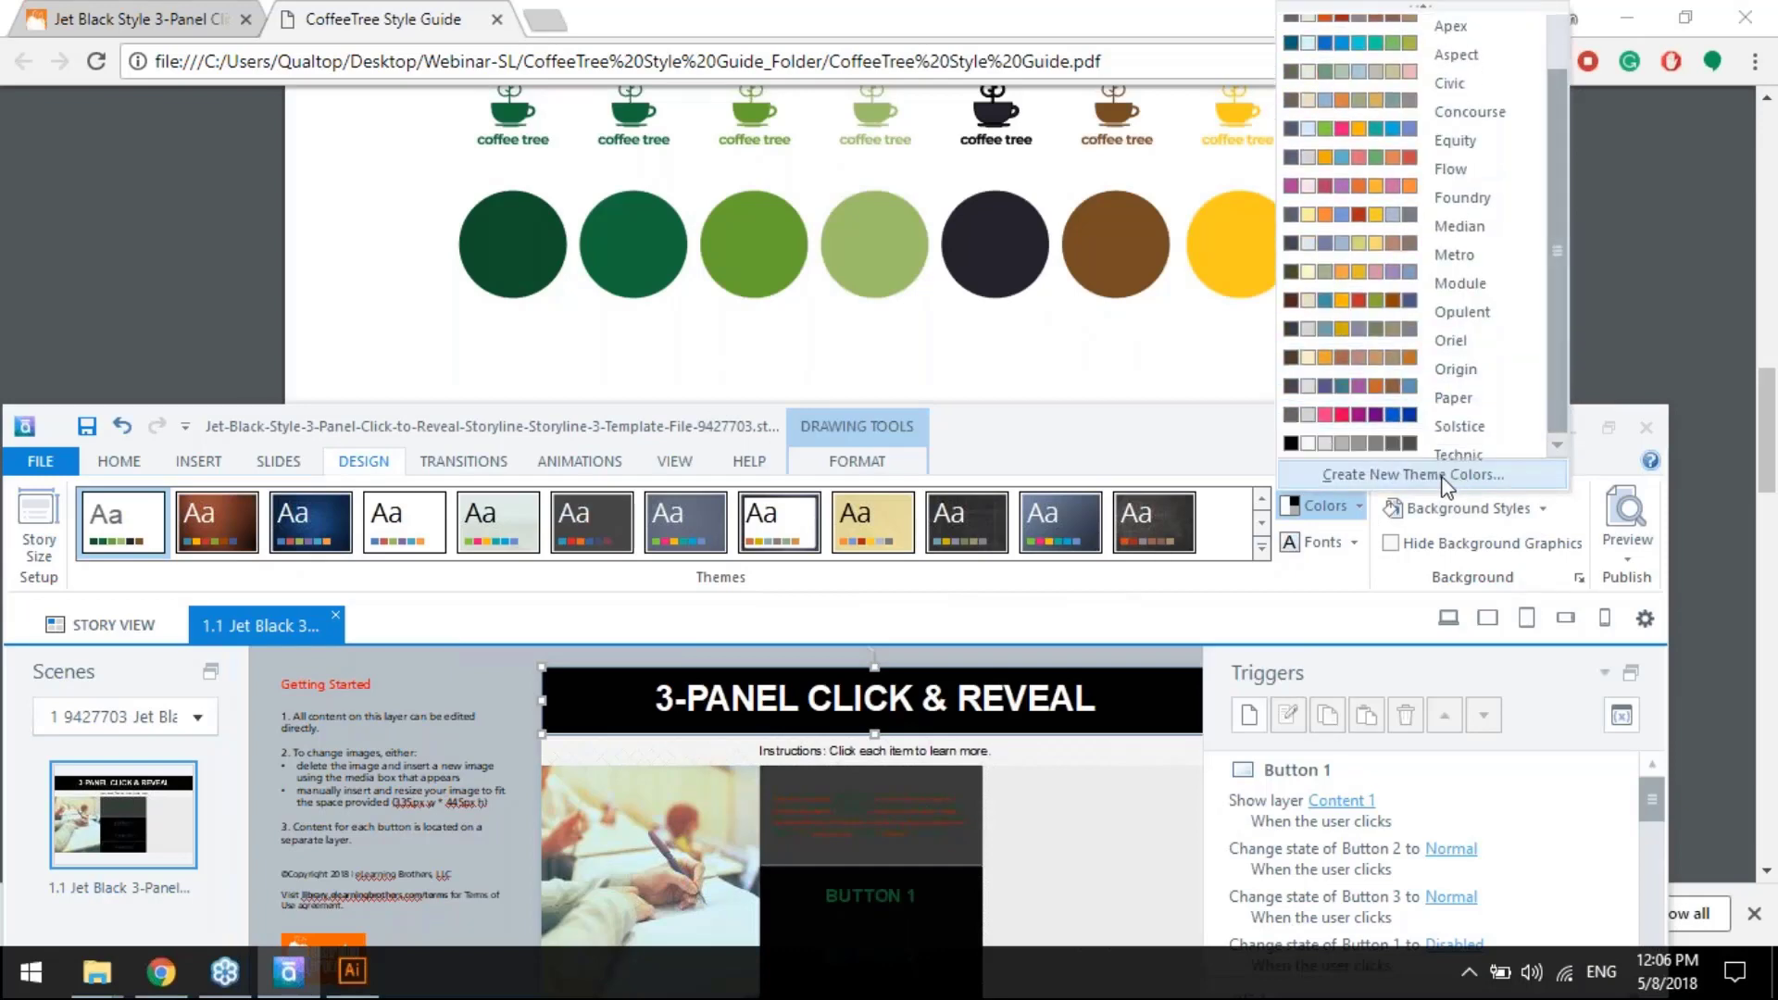
drag(1557, 375, 1560, 212)
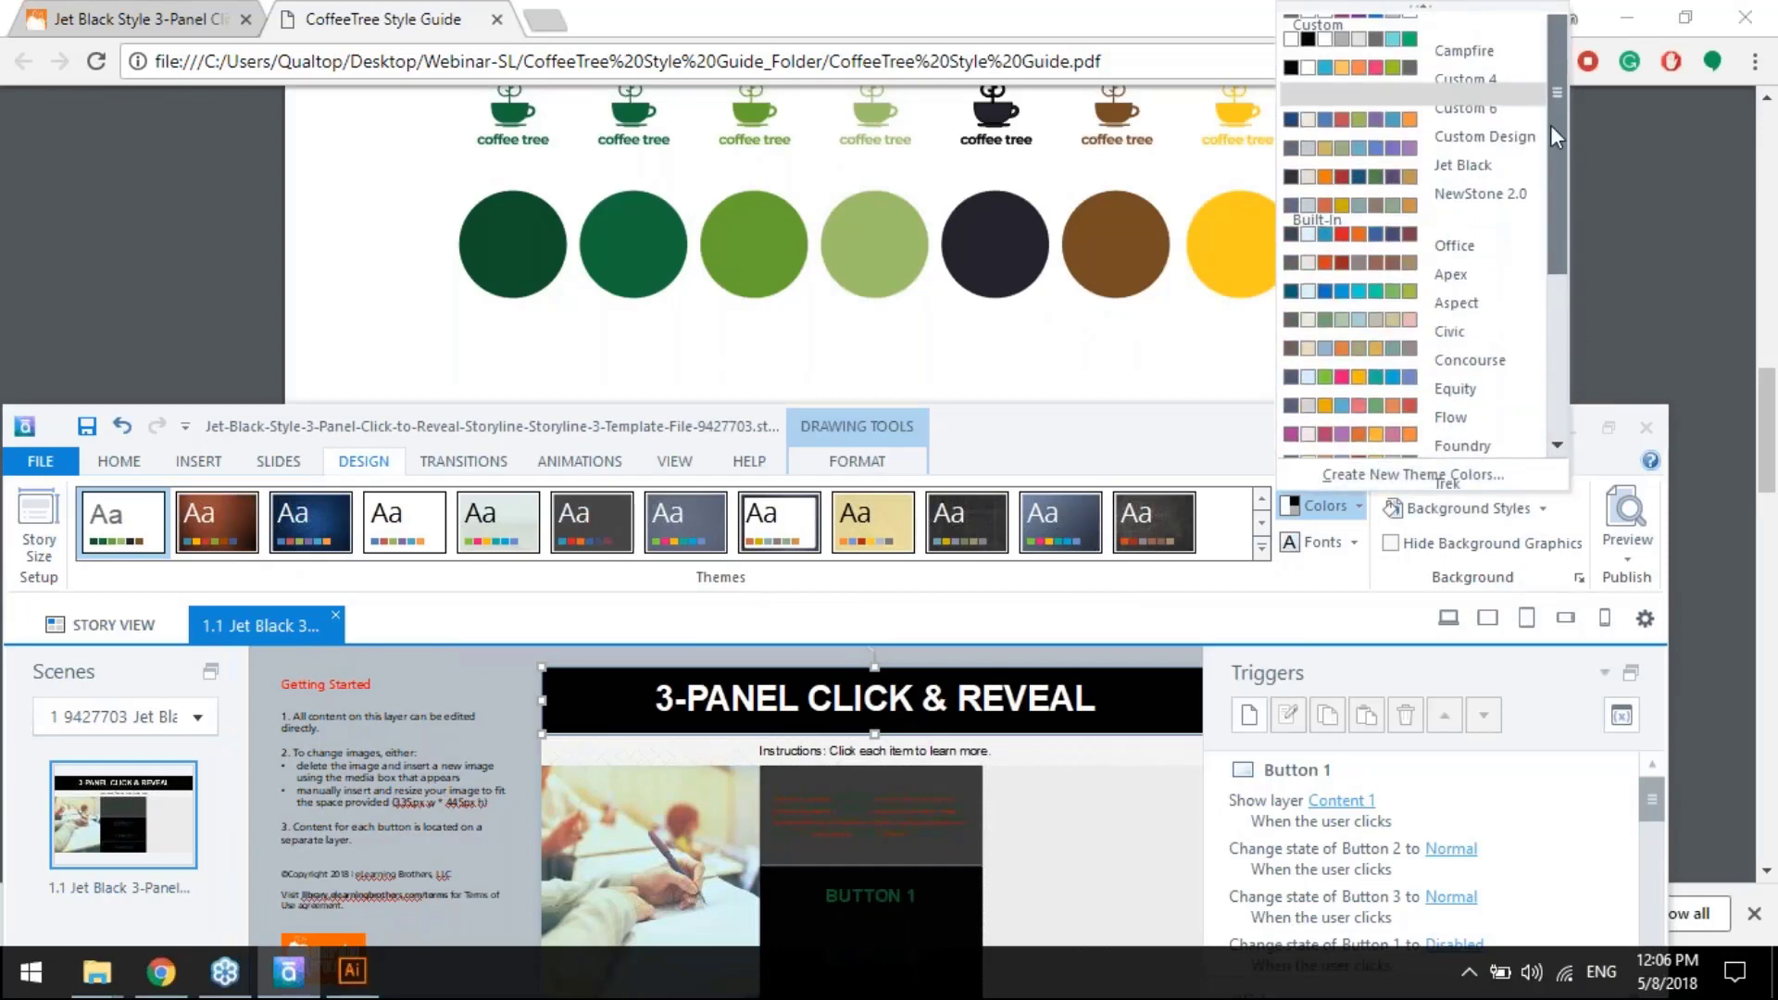
scroll(1507, 386, down, 4)
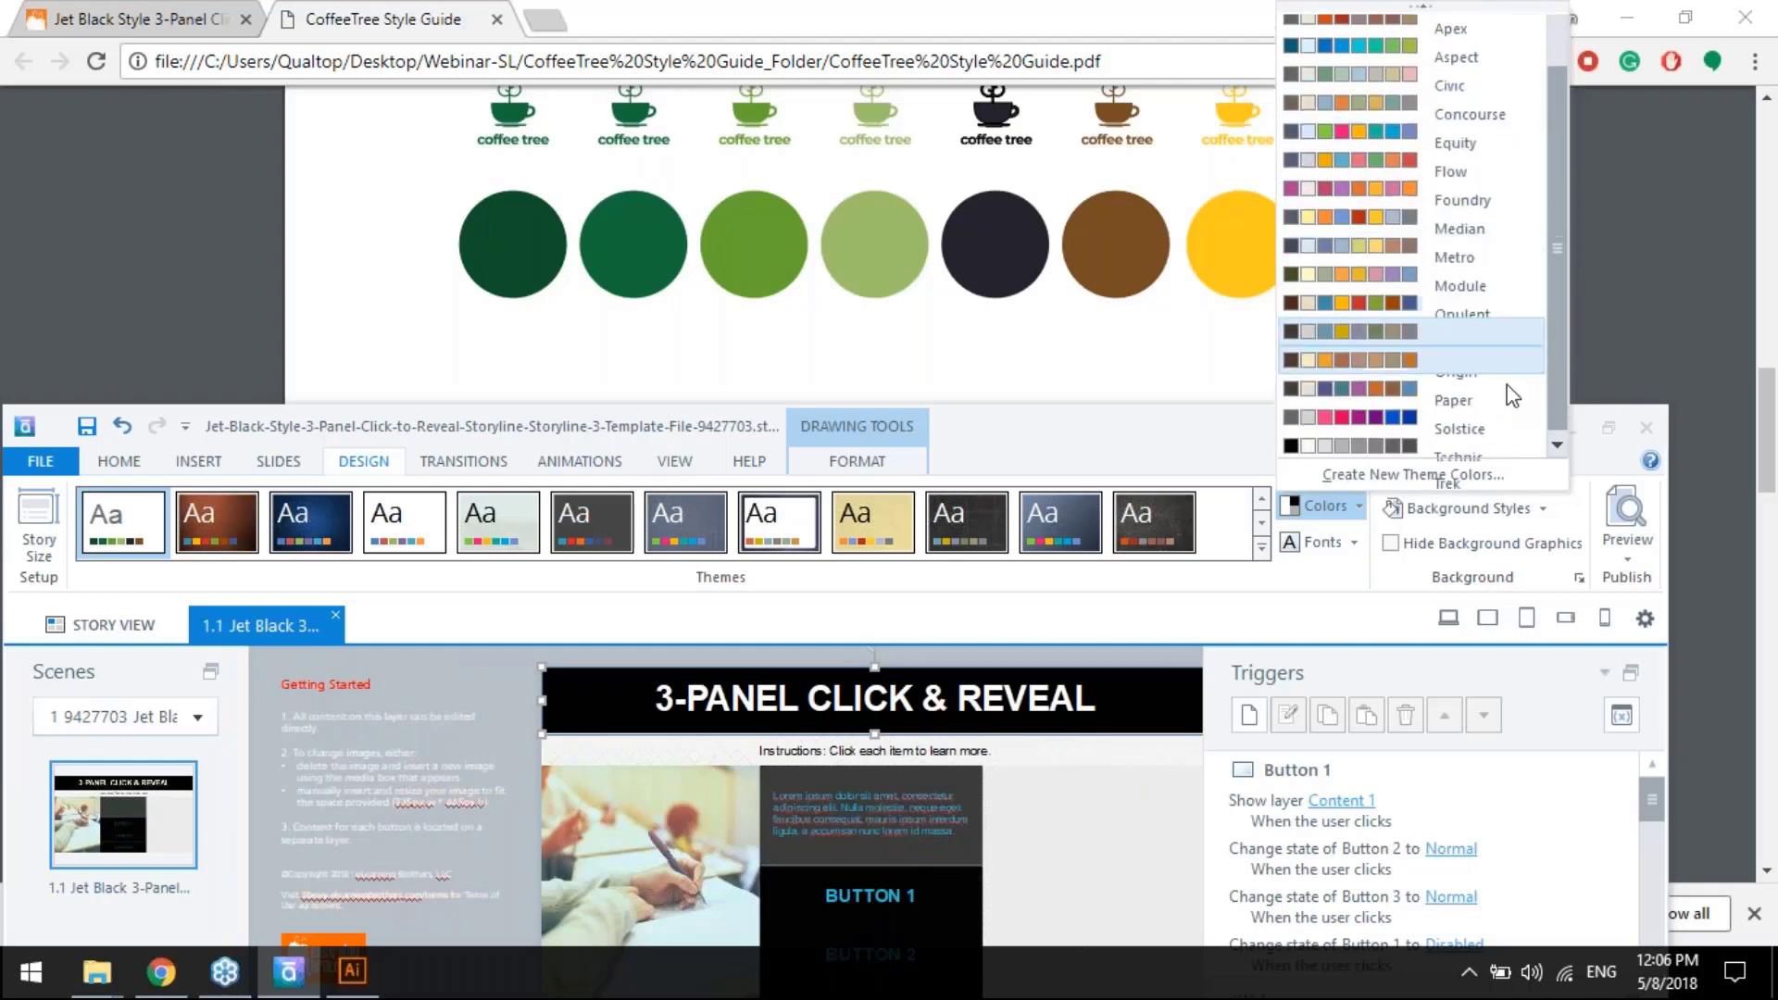
click(1477, 476)
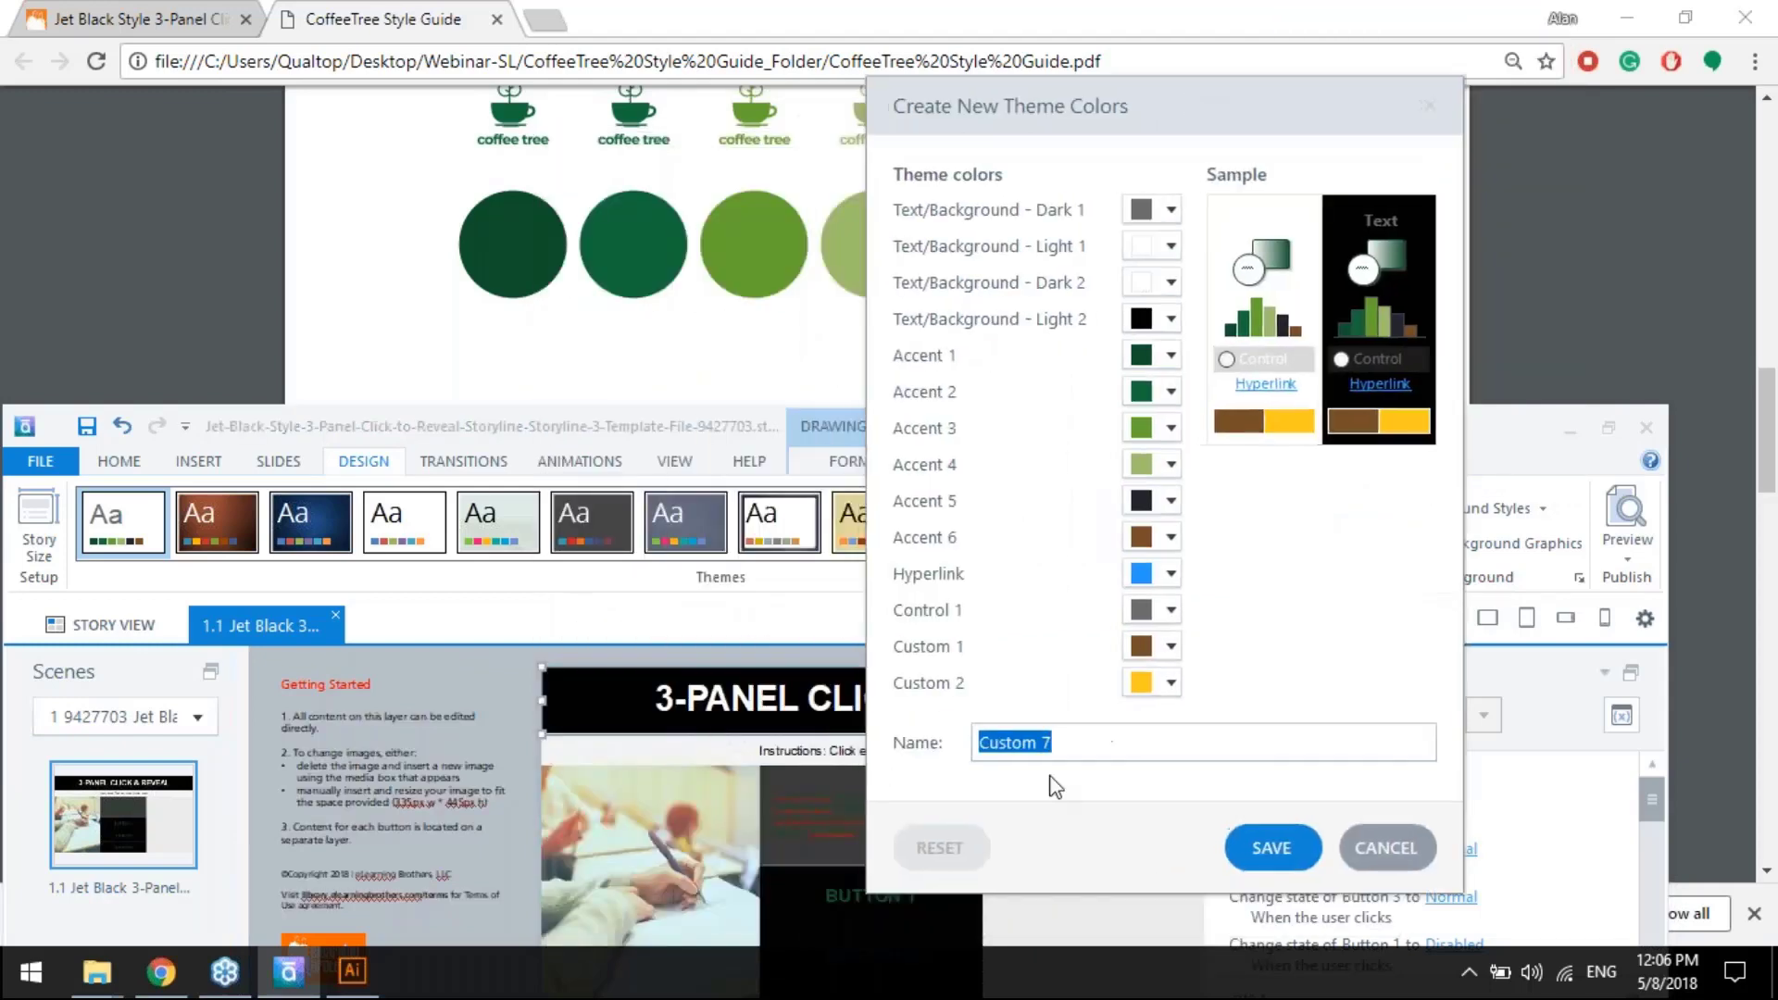
text(CoffeeTree)
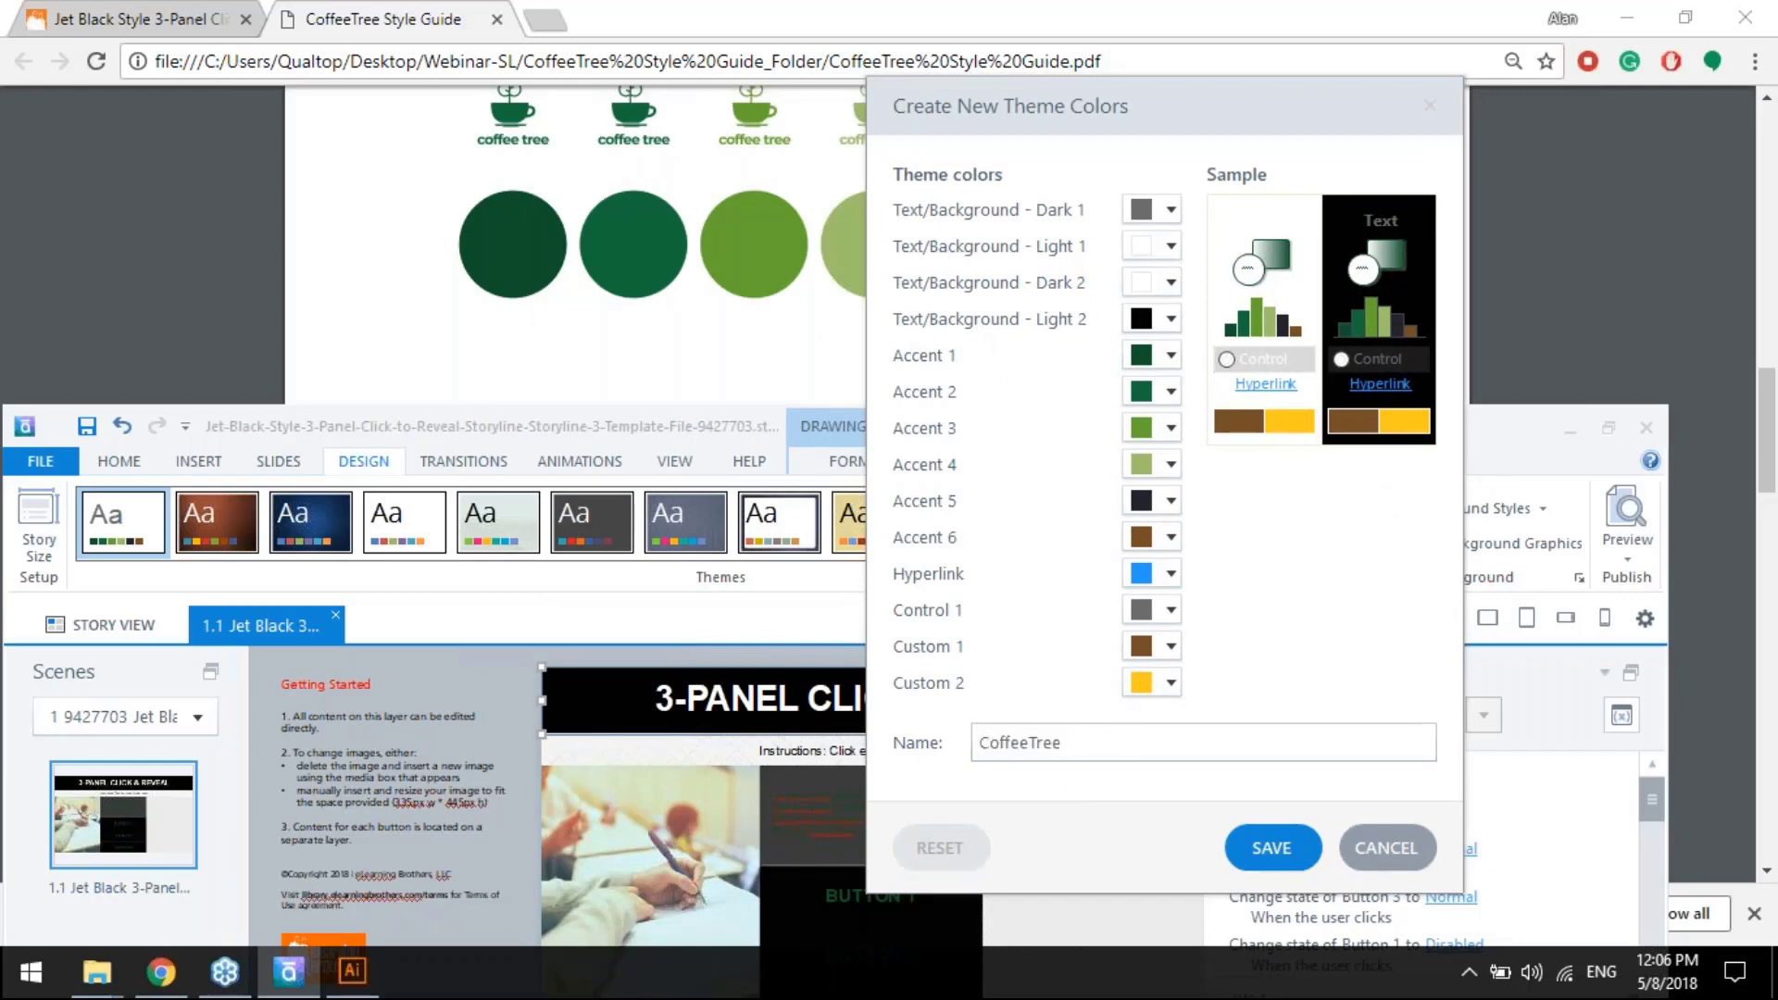
click(1271, 847)
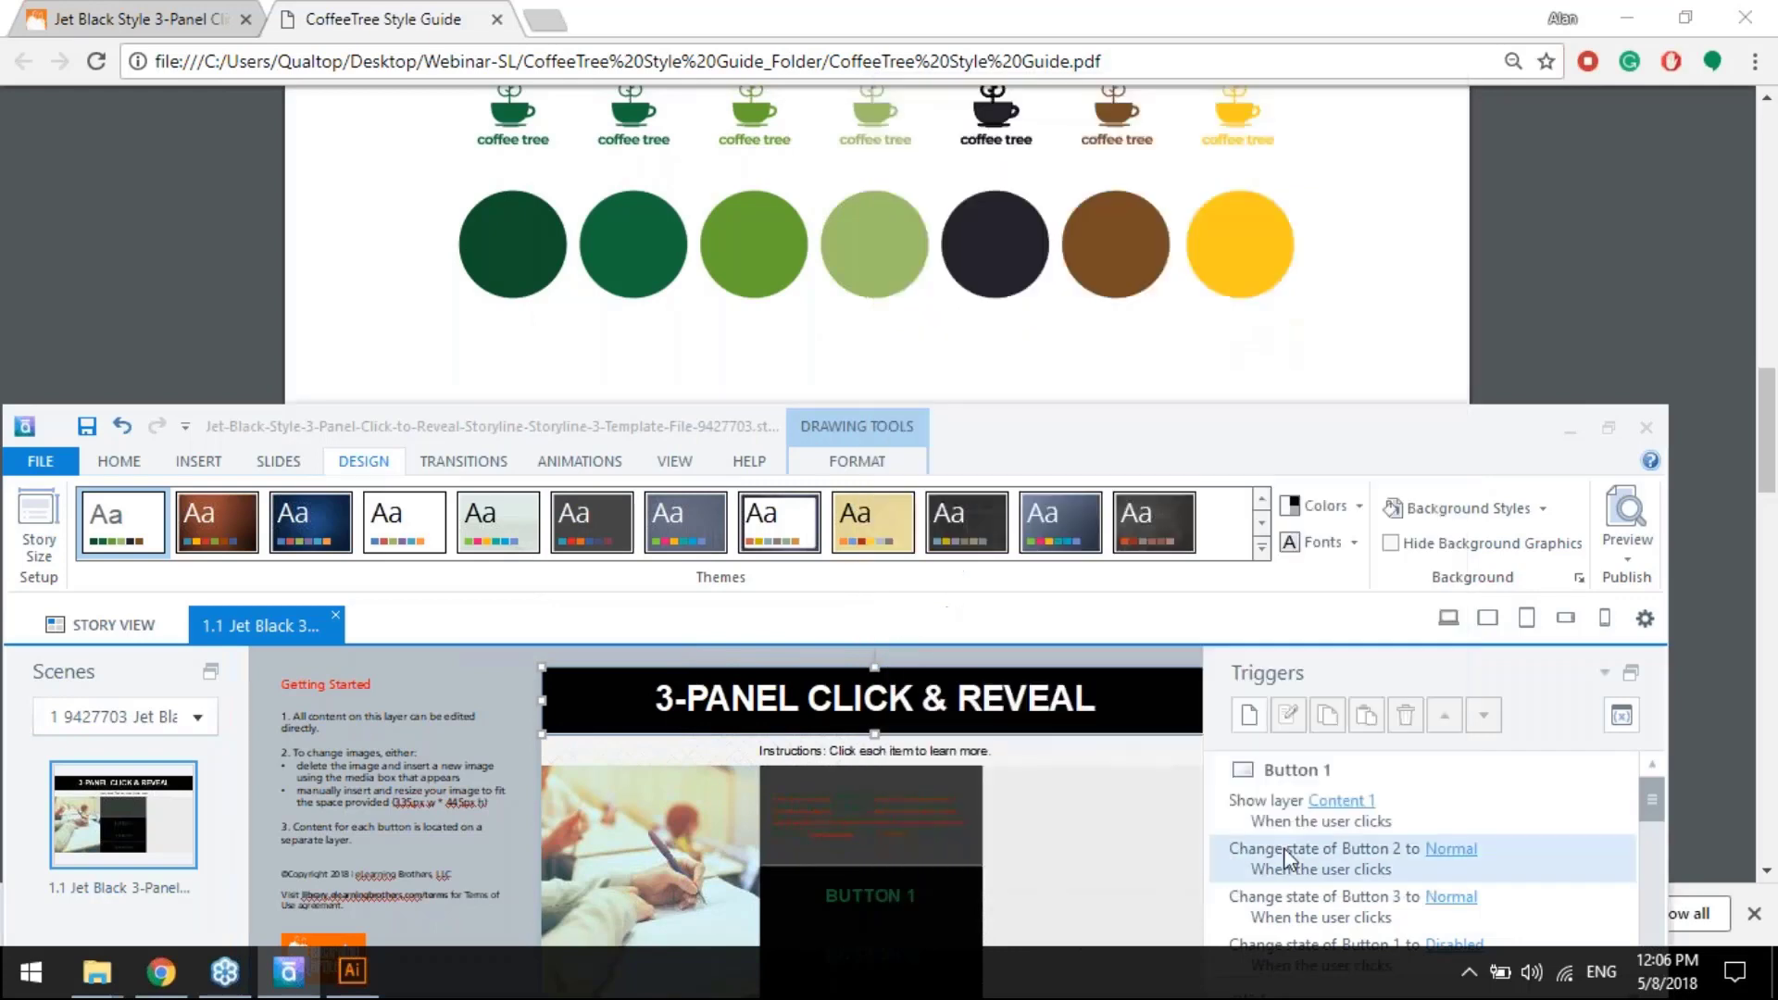
click(1361, 506)
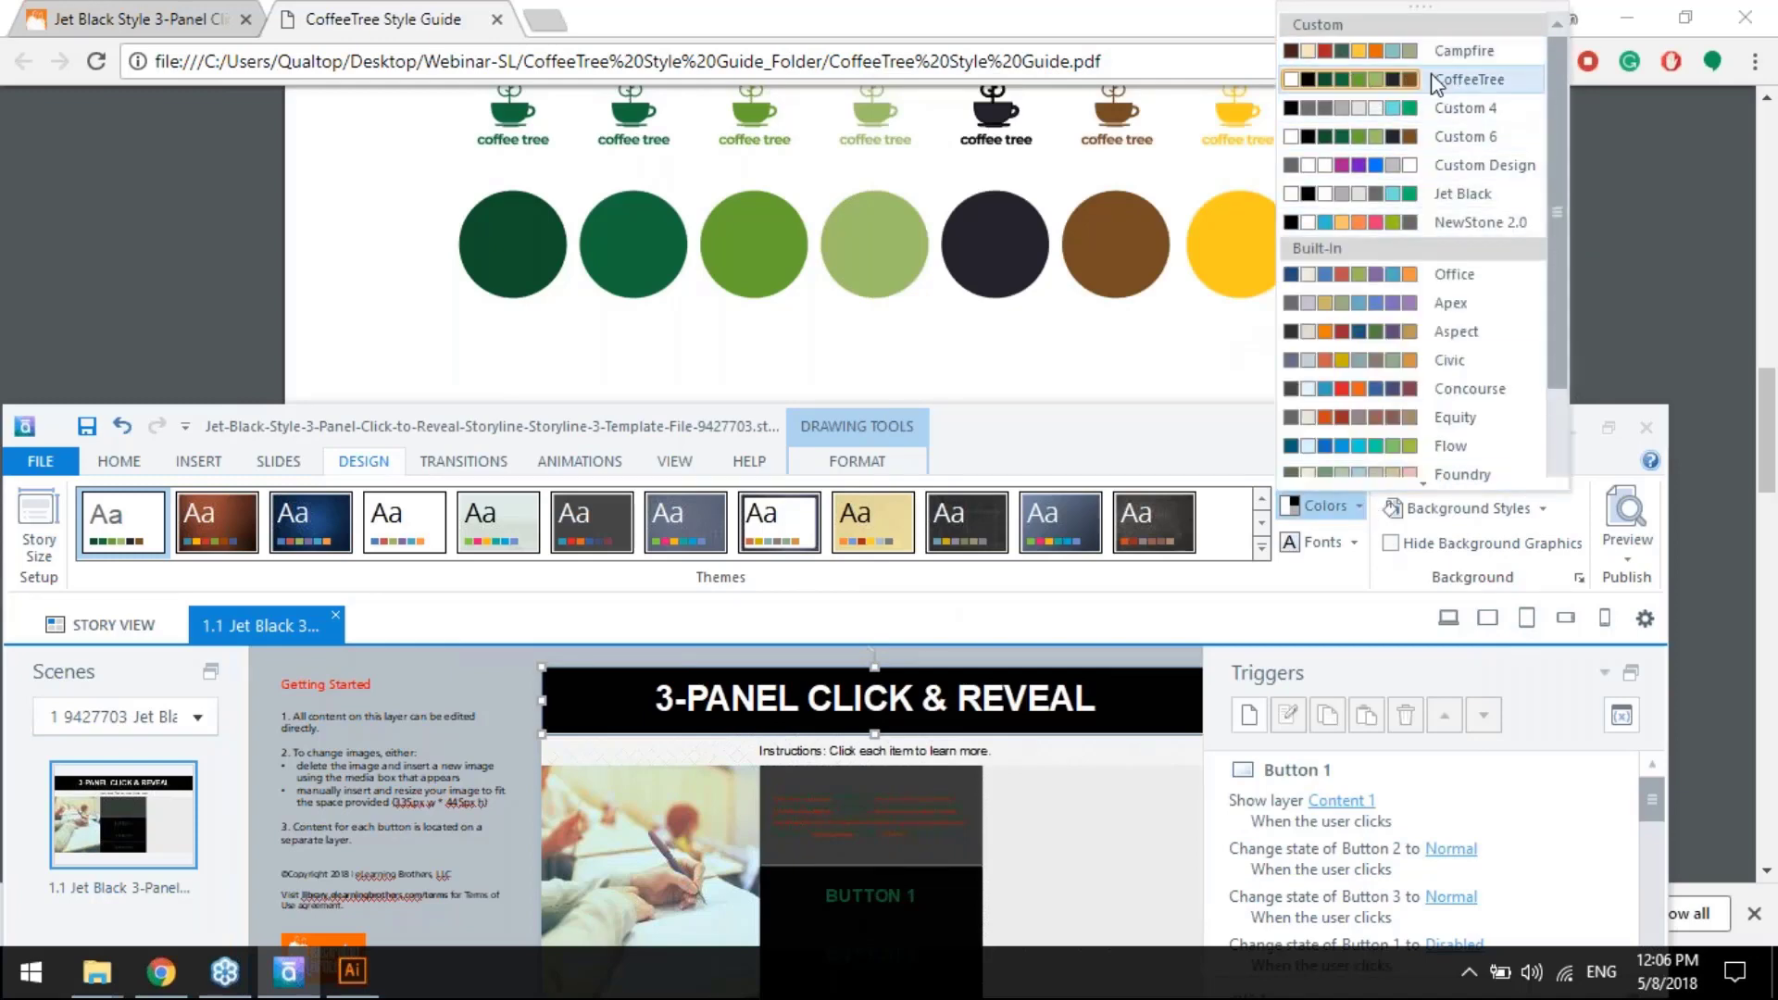
click(1086, 437)
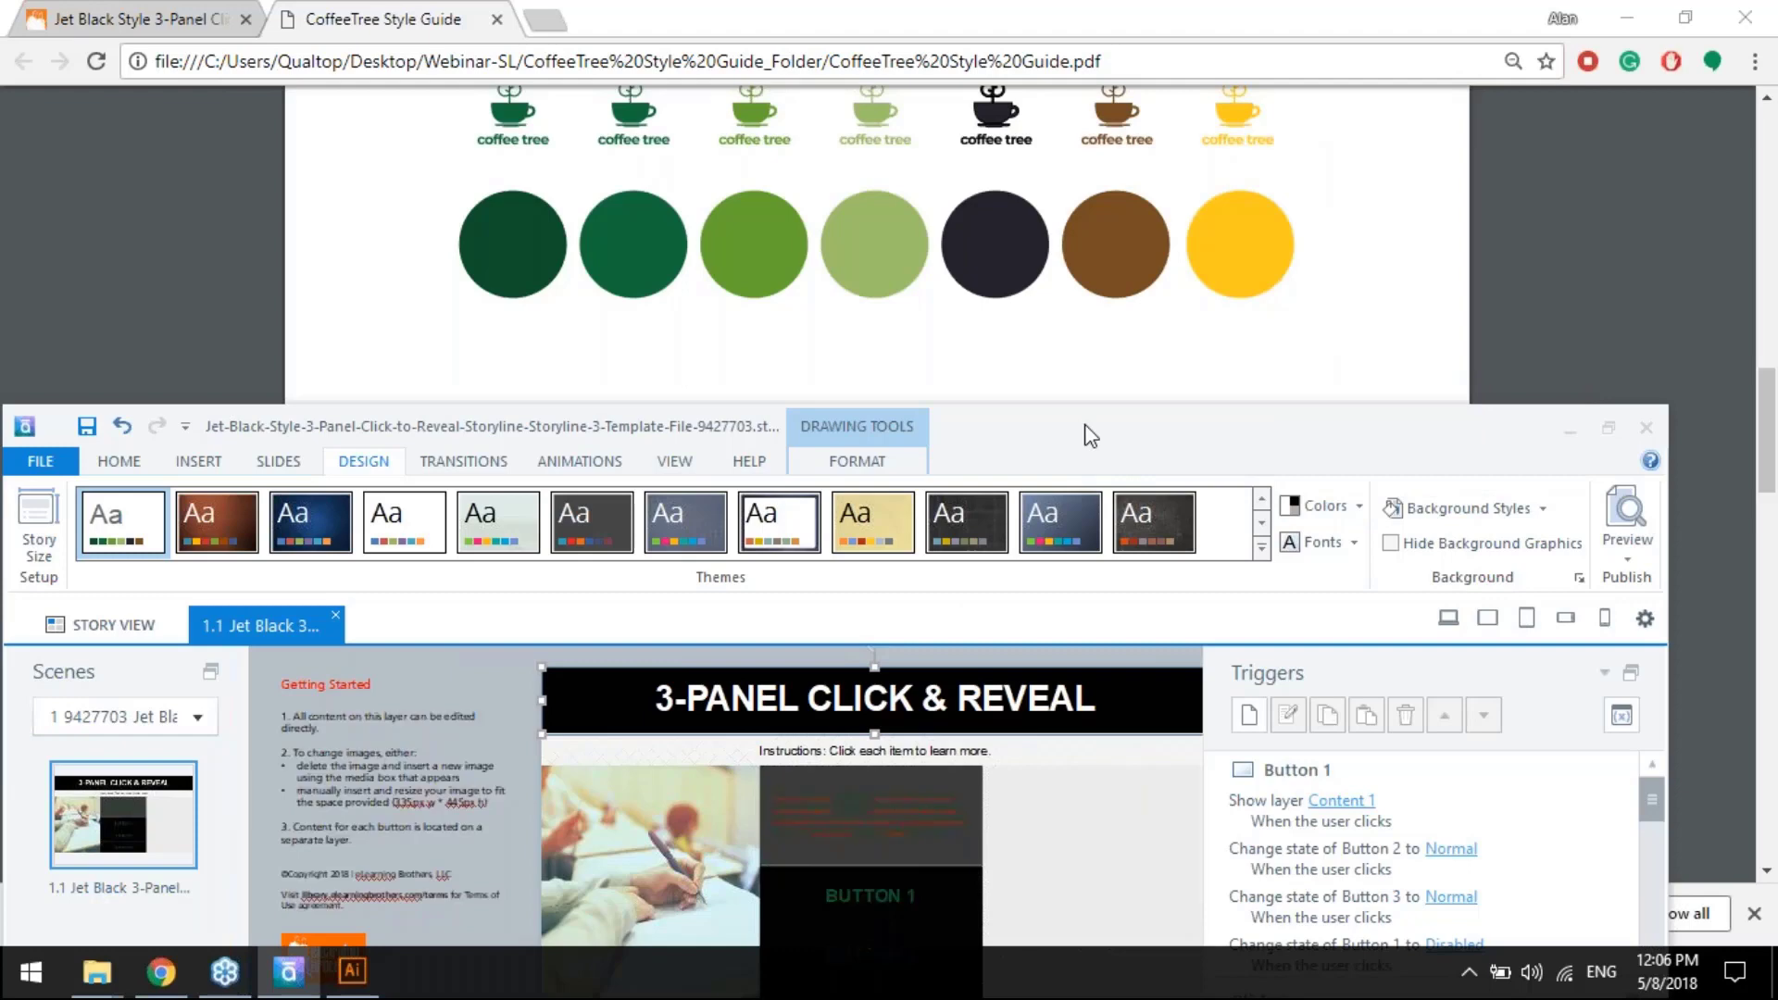
Move the Storyline window up over the style guide so the whole slide, timeline and layers are in view
drag(1091, 438, 1215, 162)
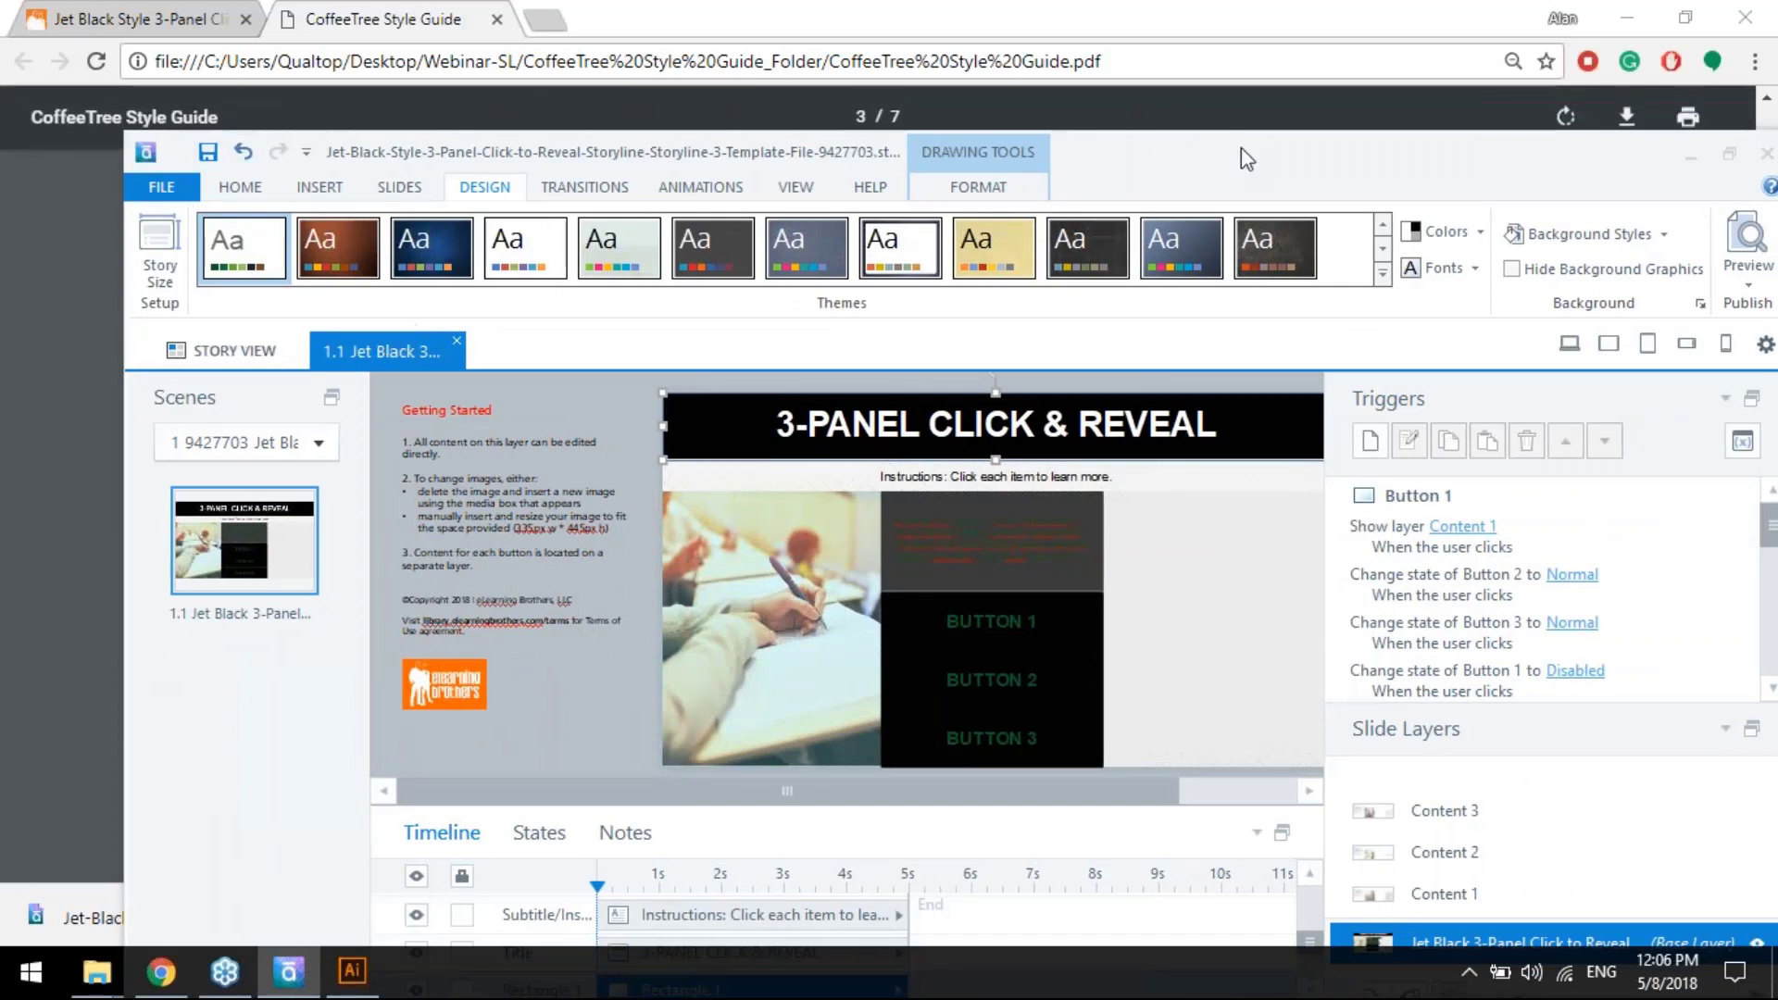
drag(1242, 147, 1203, 88)
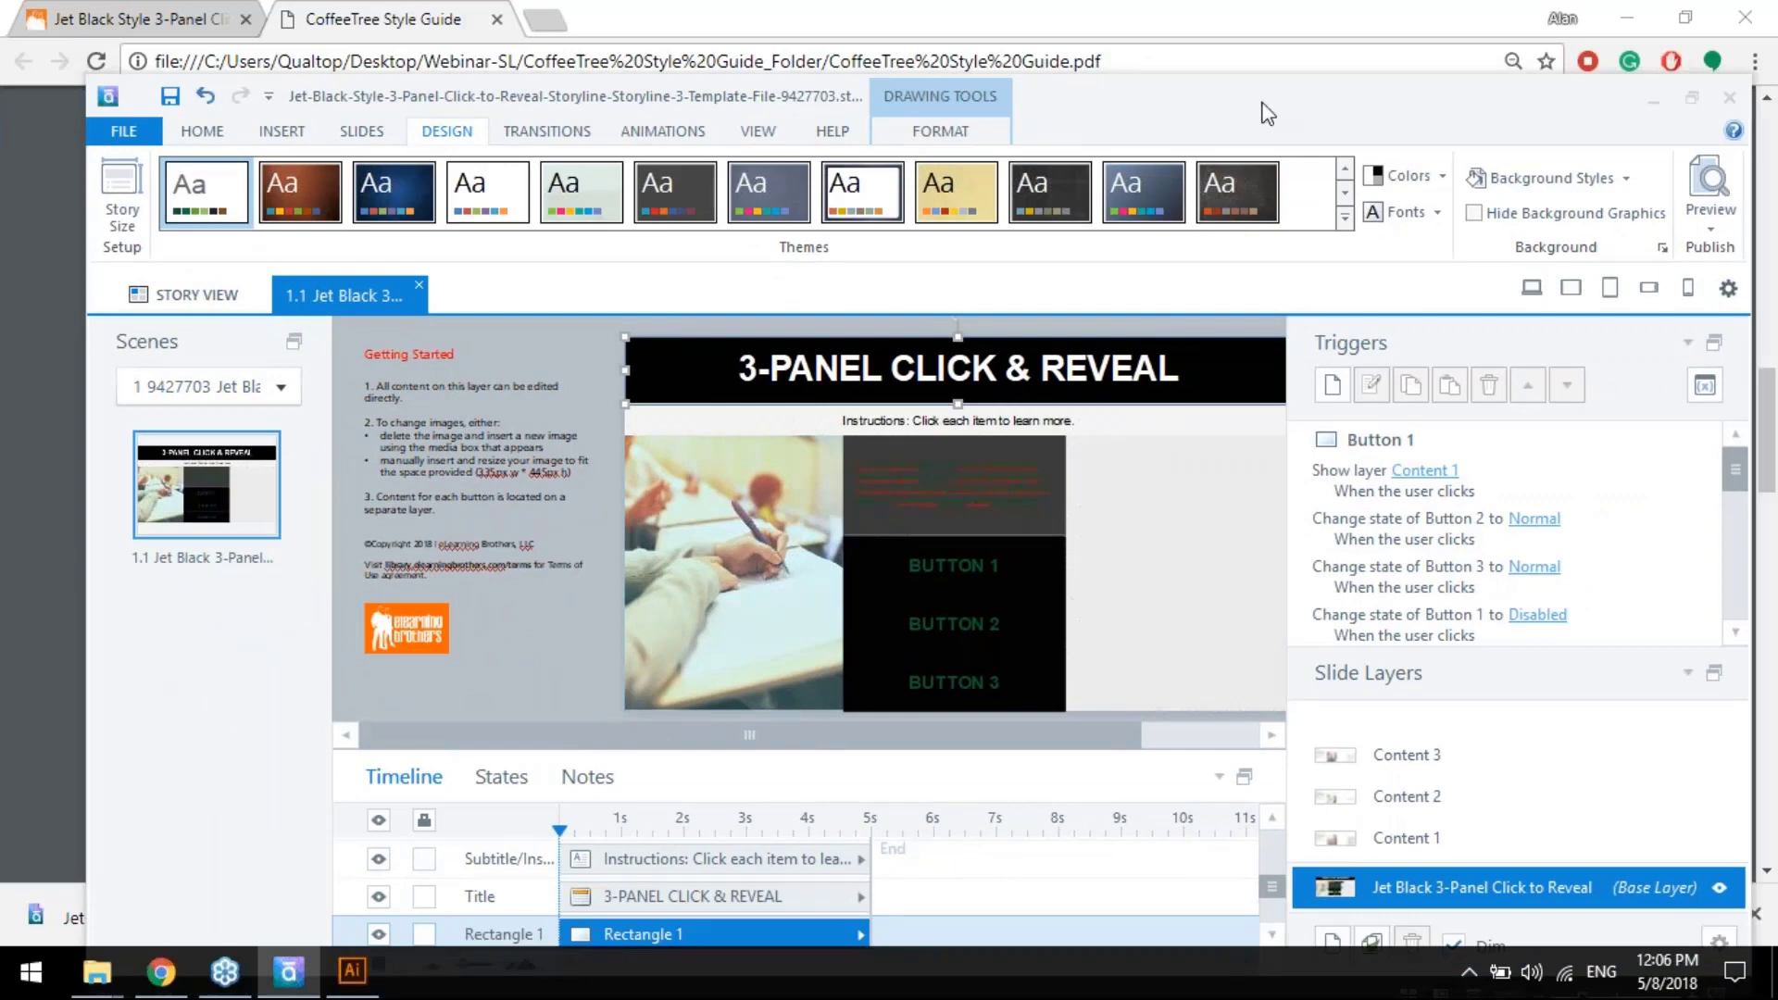
drag(1268, 113, 1277, 67)
Save the current theme as CoffeeTreeSL in the Webinar-SL folder on the desktop
click(1353, 168)
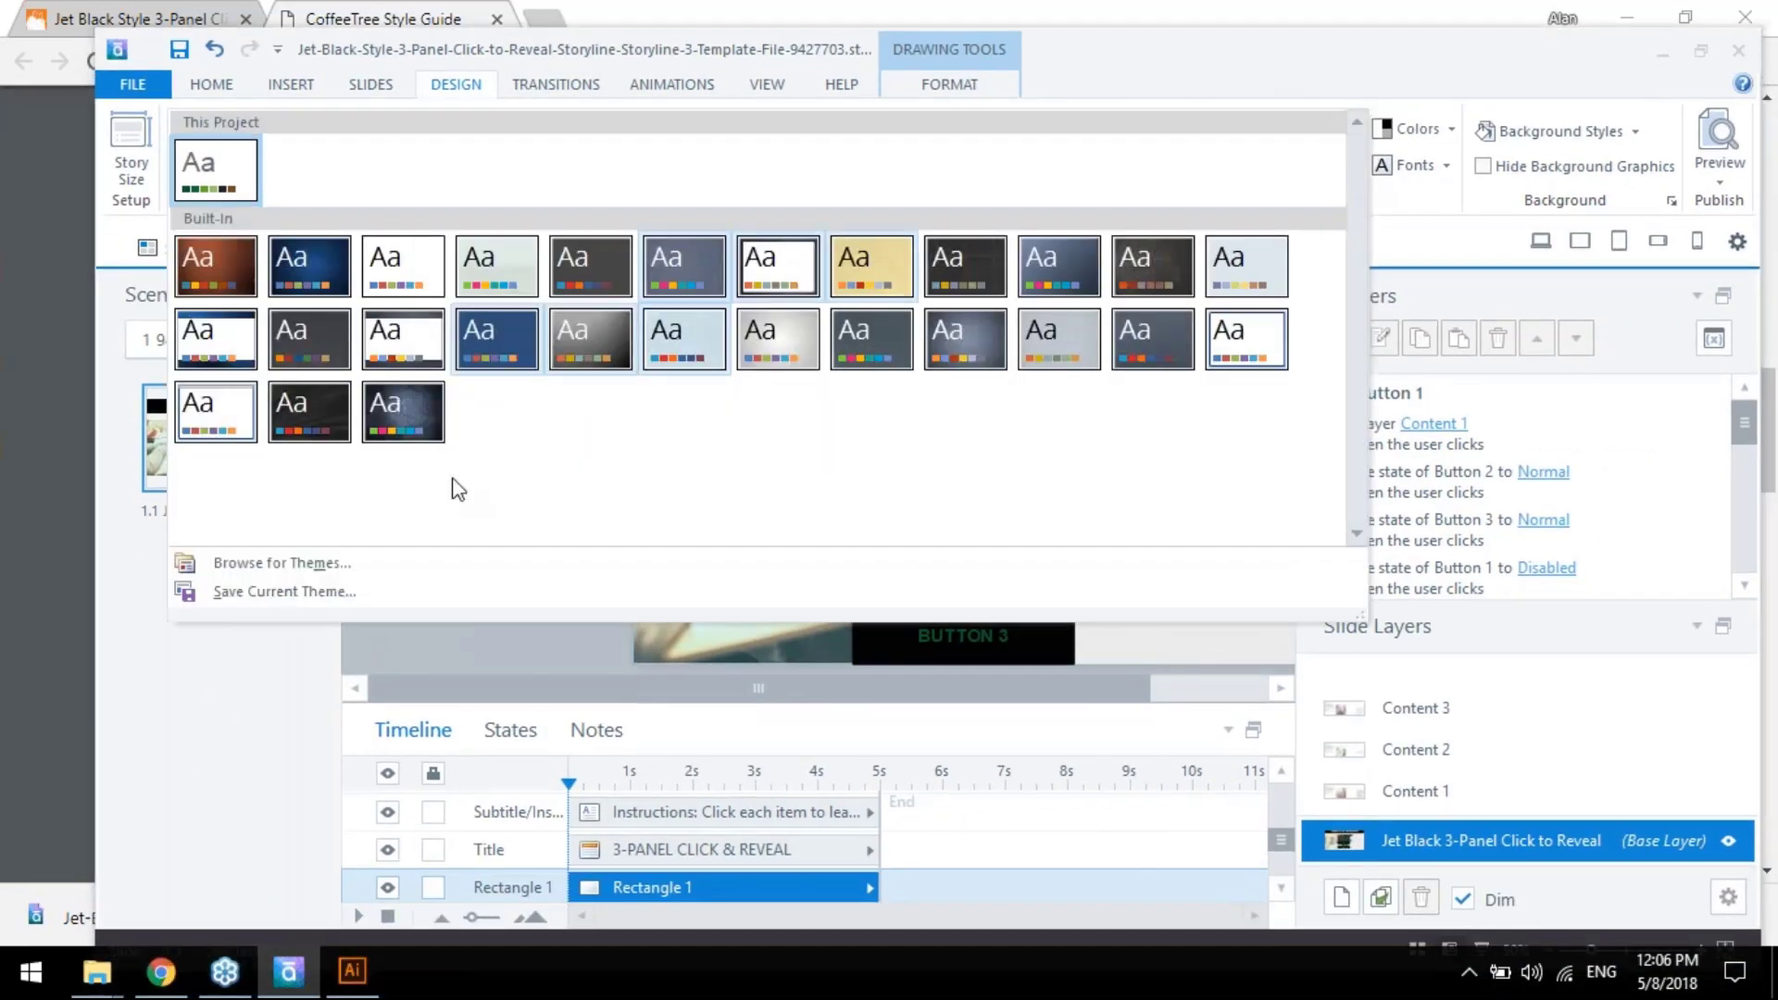
click(278, 598)
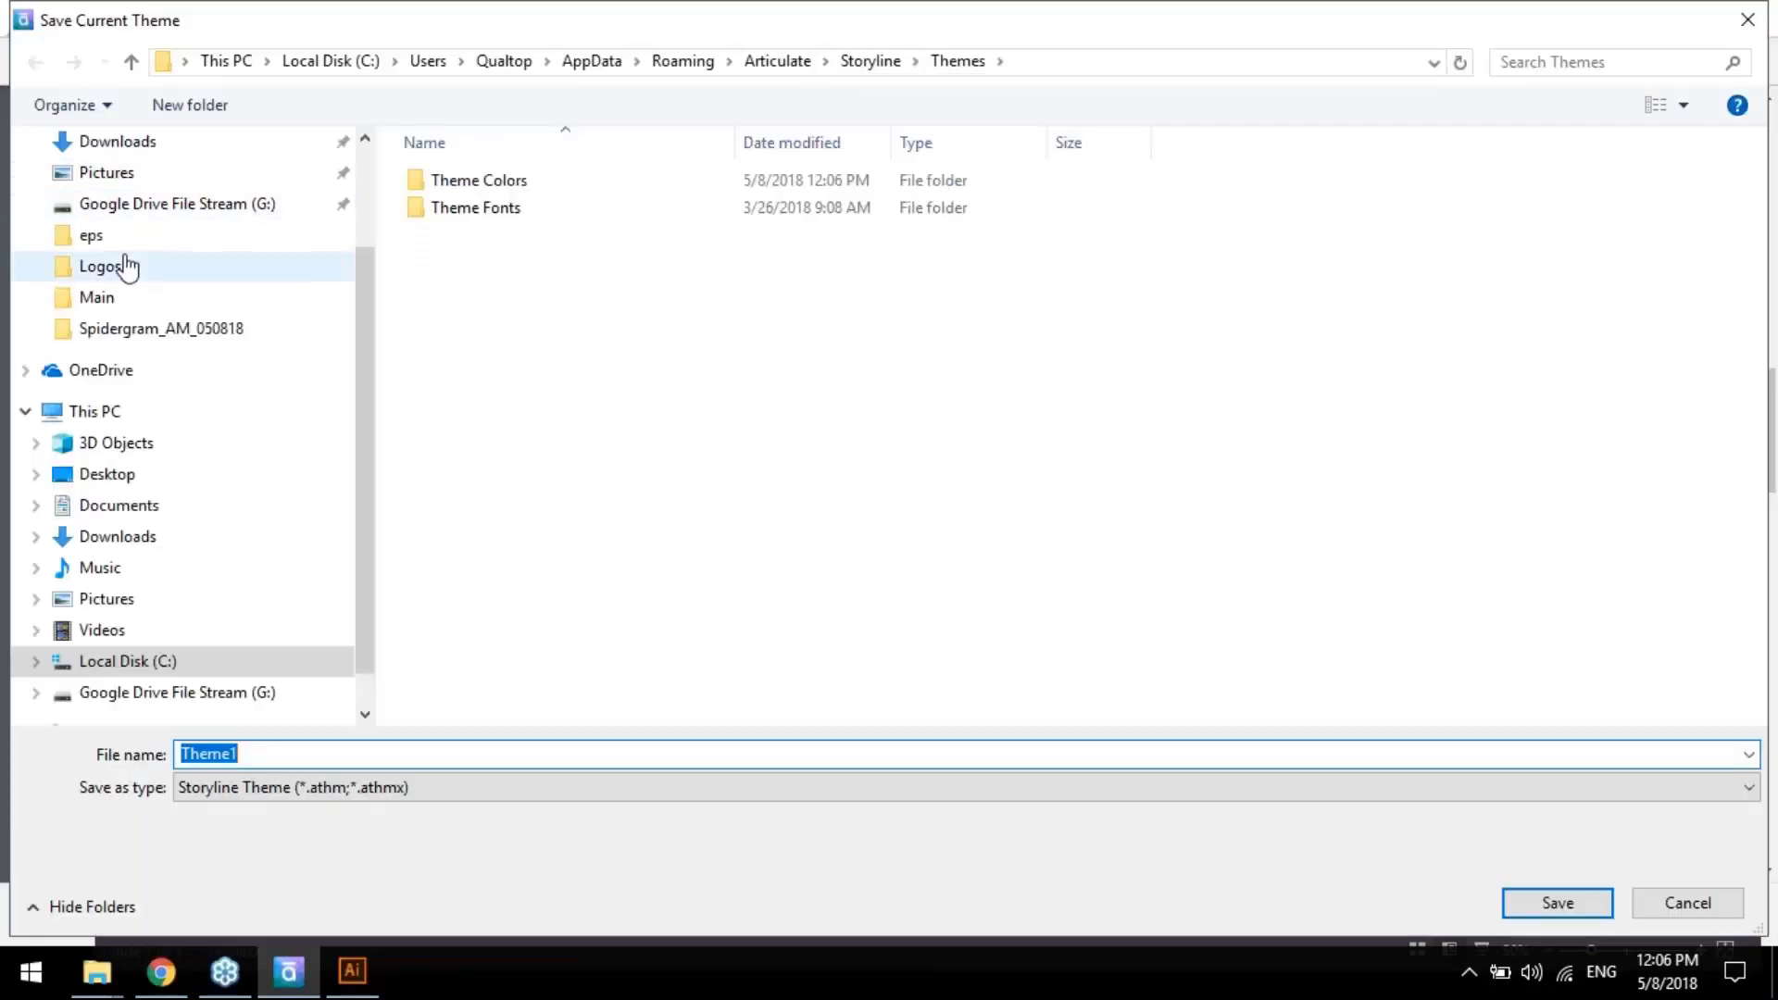
scroll(126, 268, up, 1)
click(122, 176)
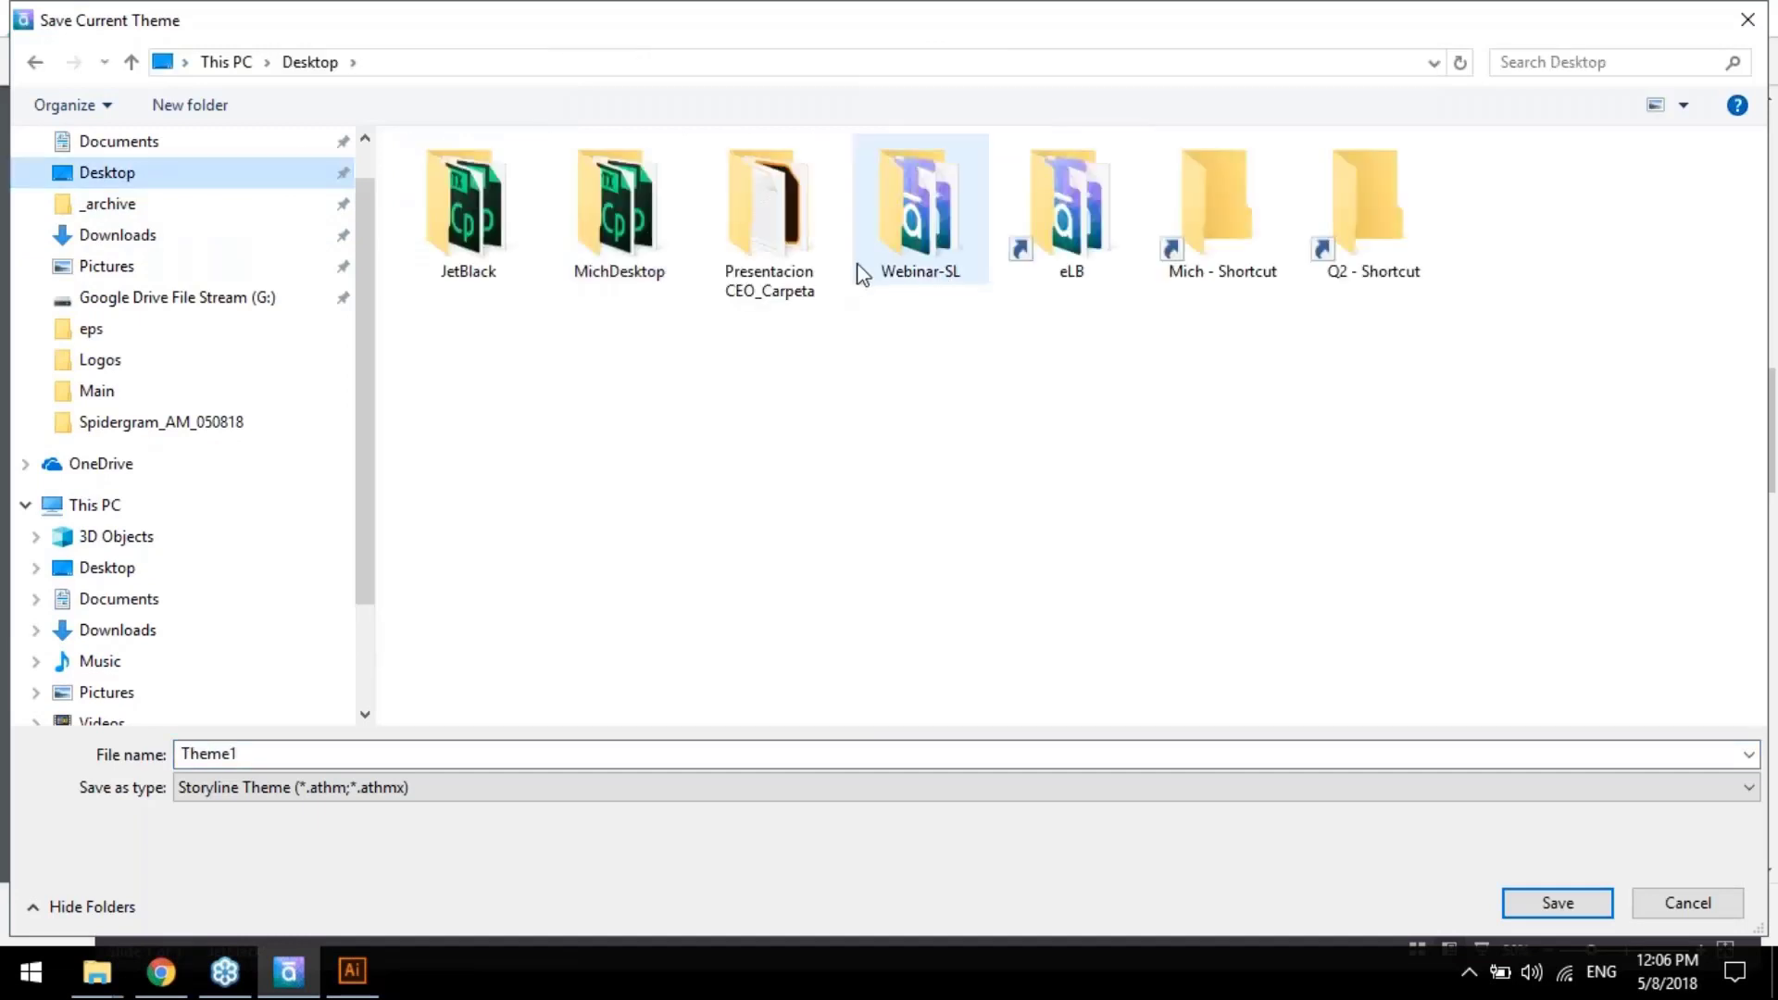
double_click(903, 237)
double_click(317, 754)
text(C)
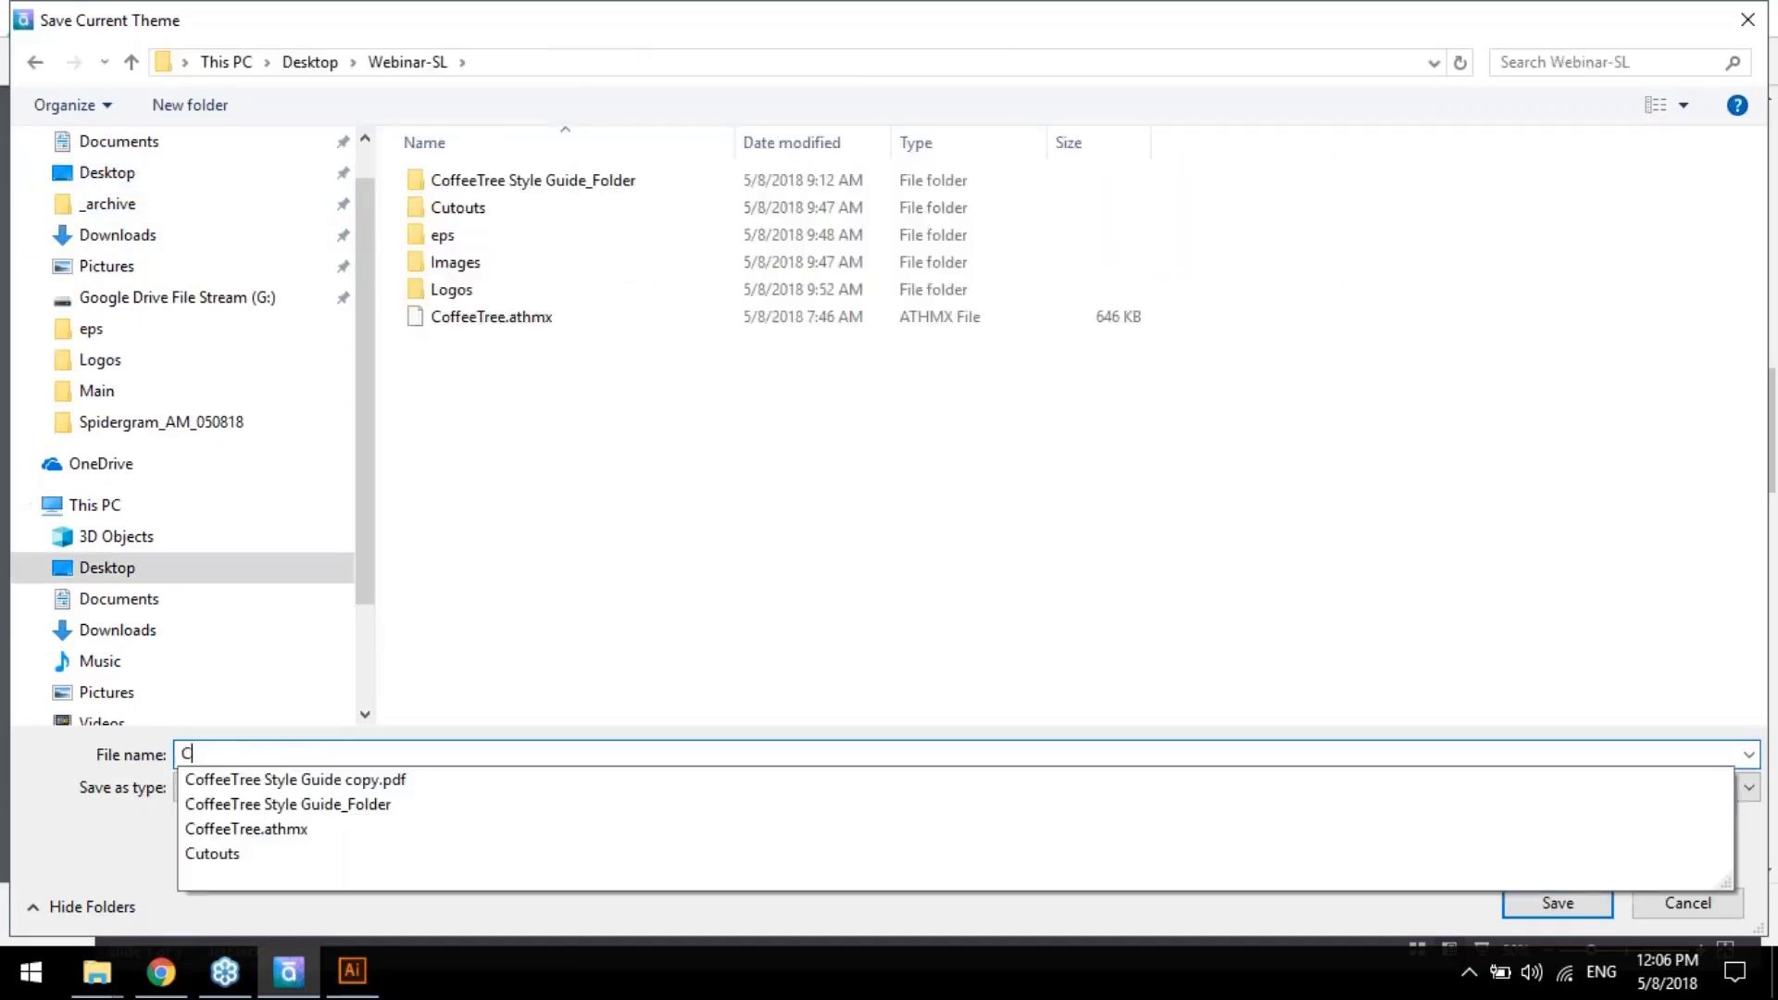
text(offeeTree)
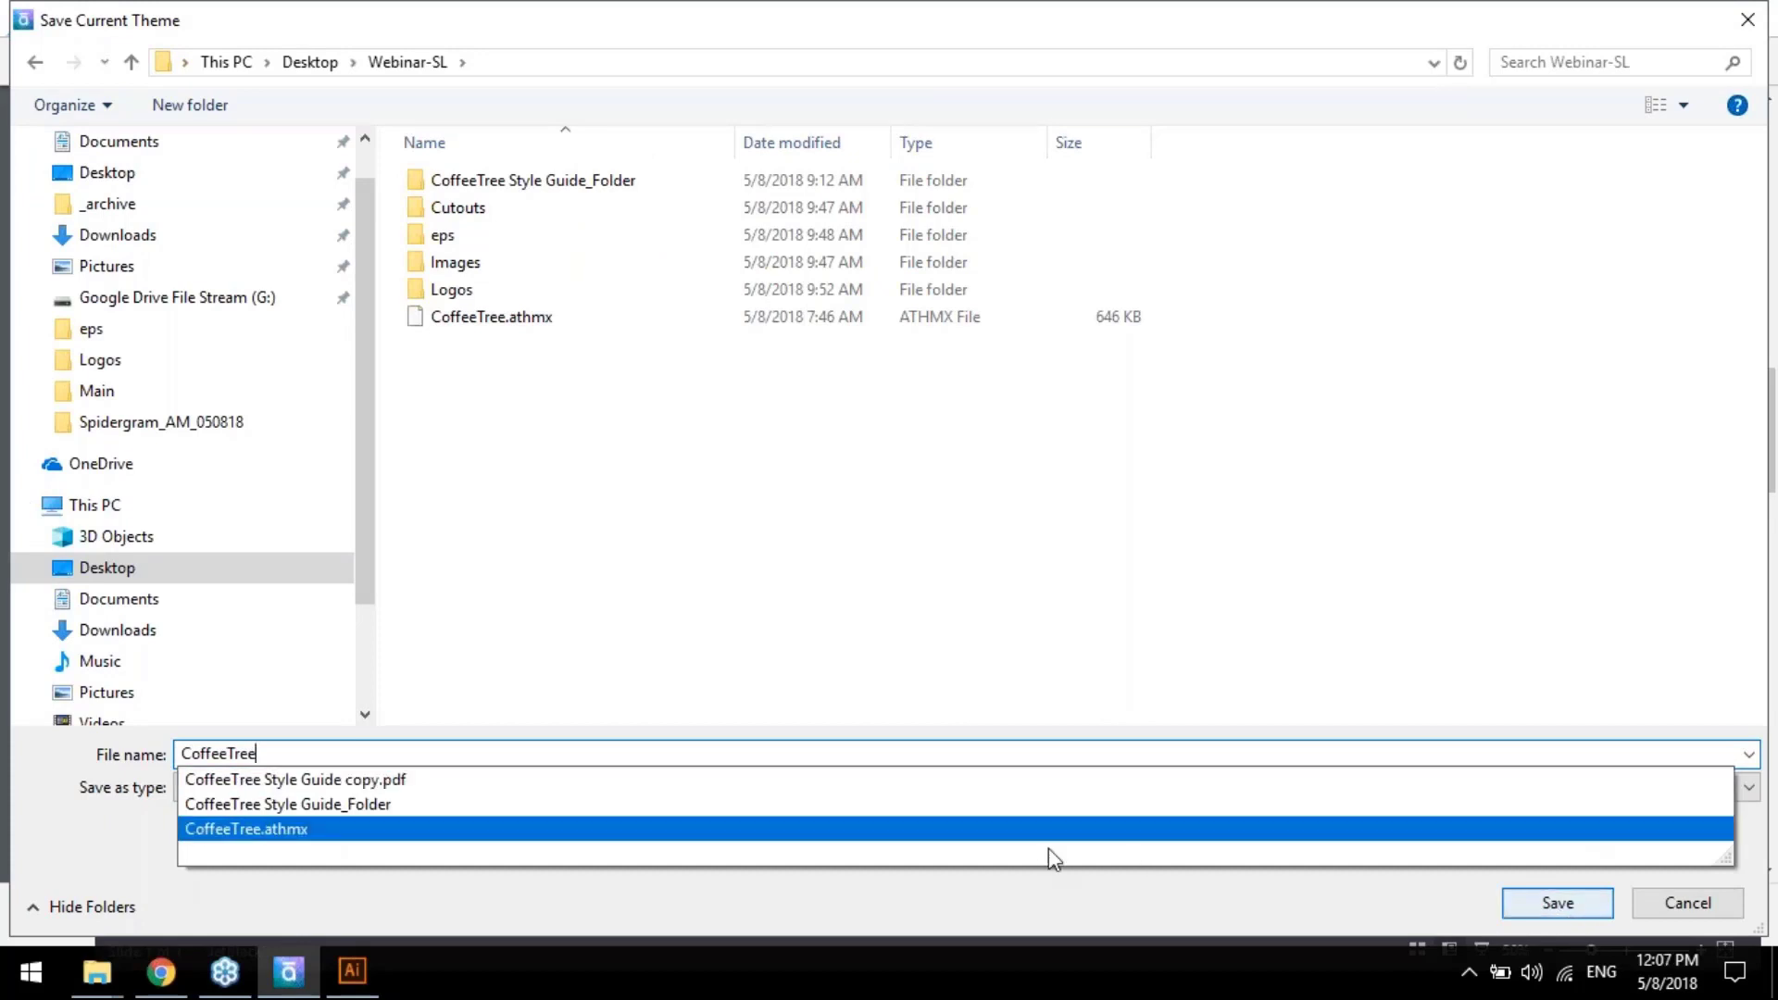
text(feeTree)
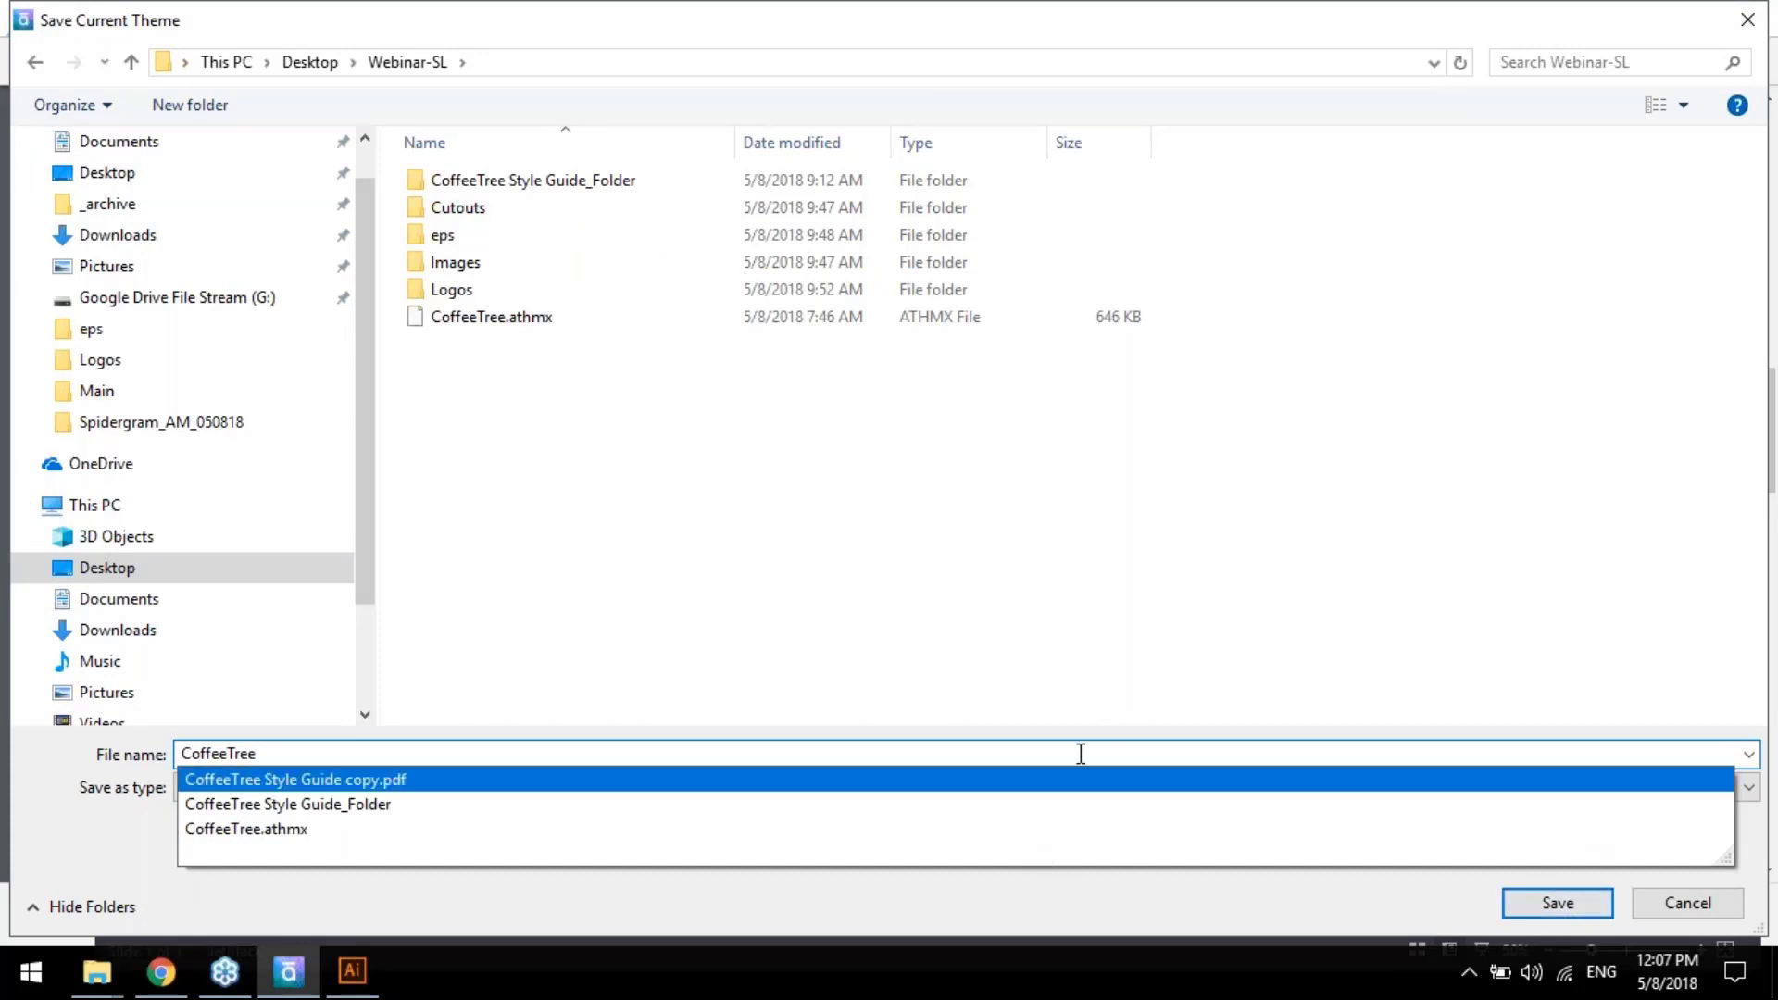
text(SL)
click(1594, 898)
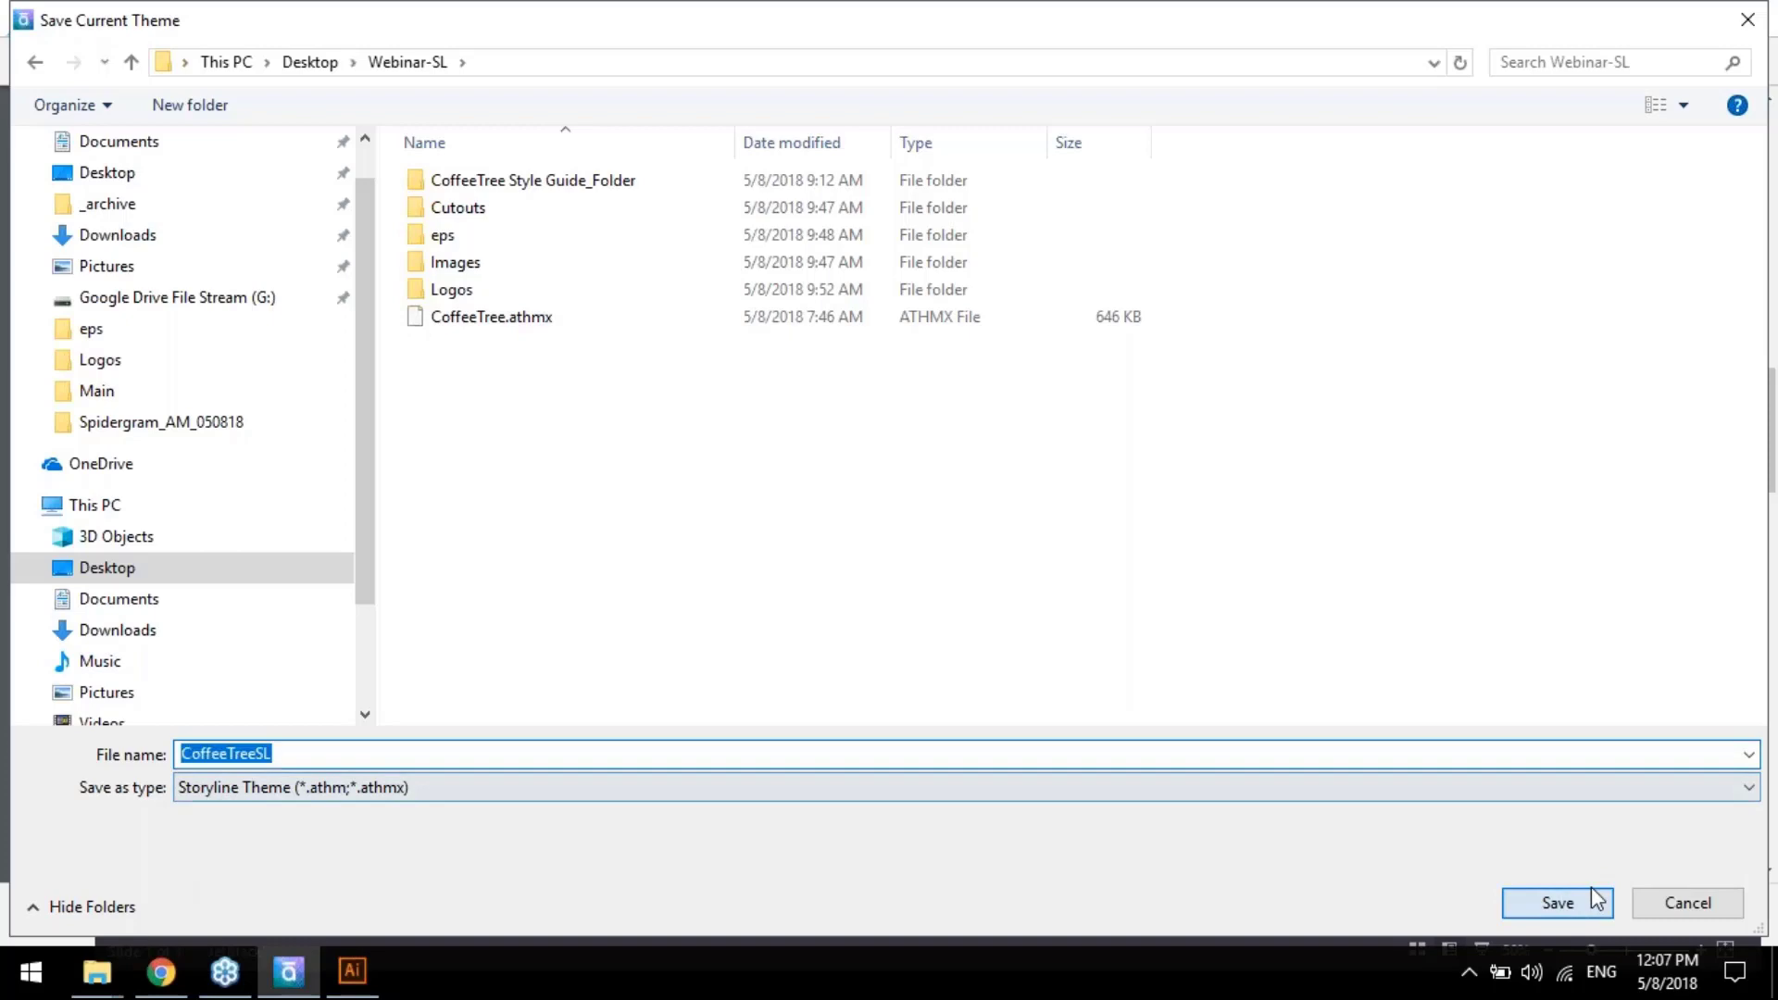
Maximize the Storyline window
drag(1278, 59, 1208, 54)
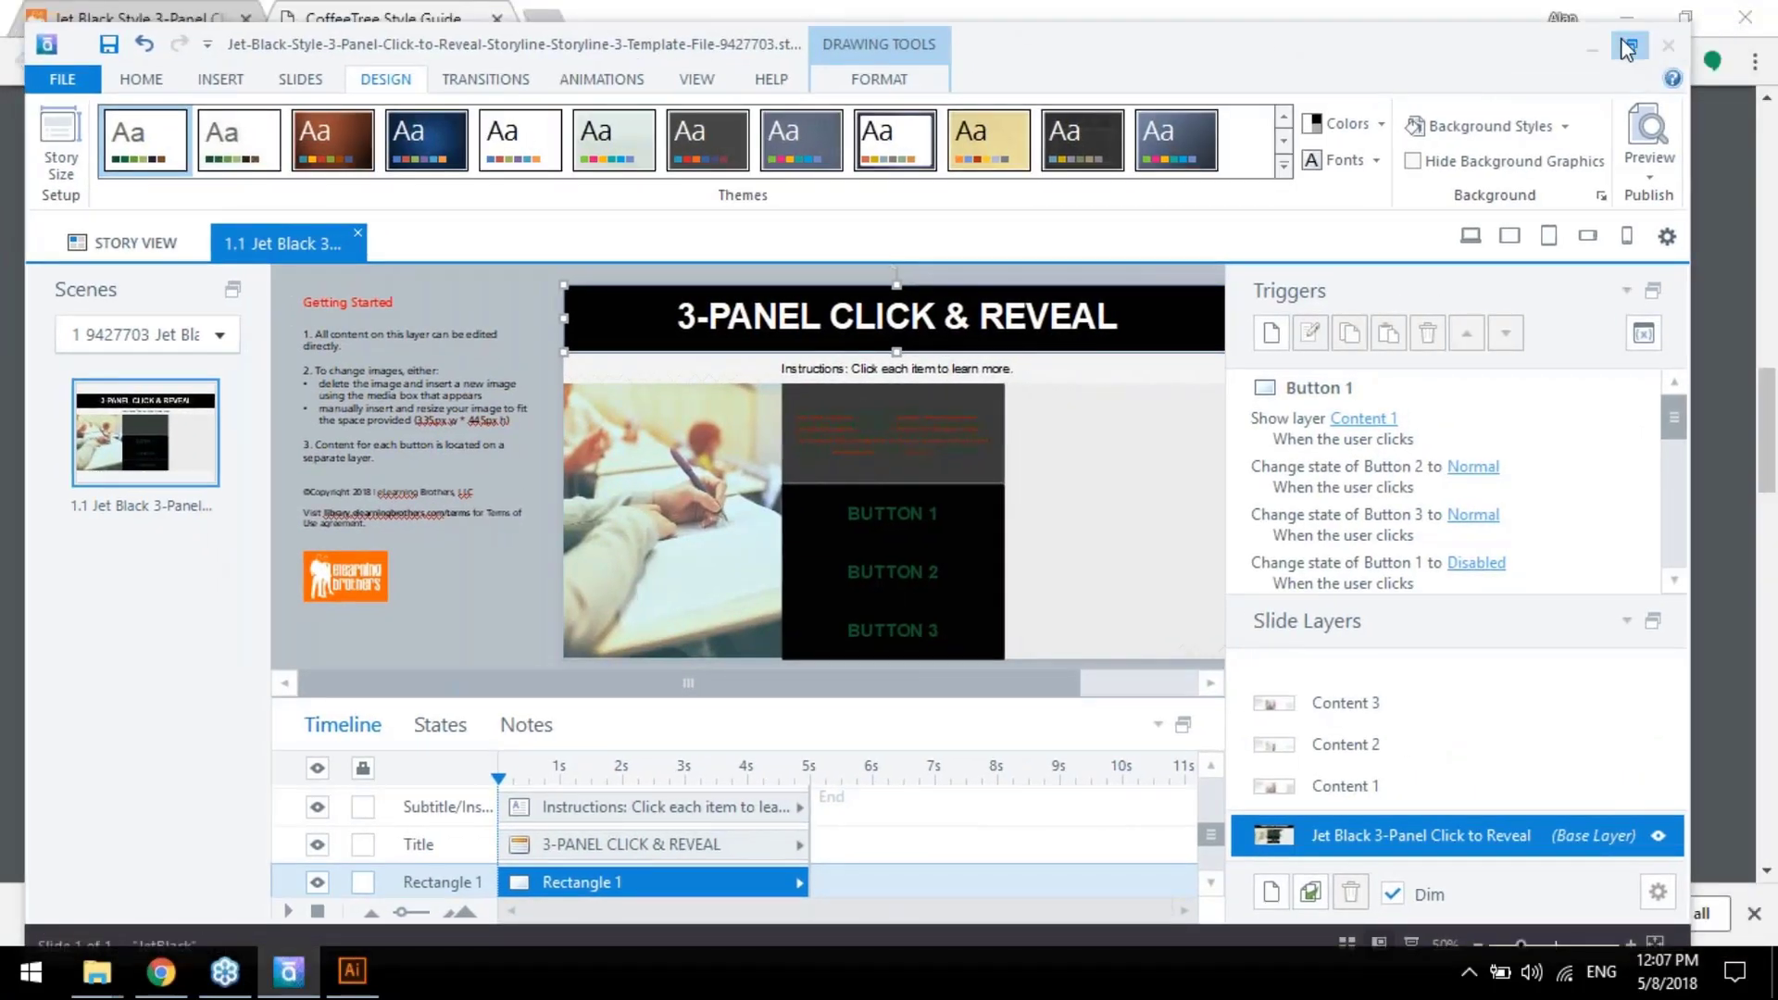
click(1012, 523)
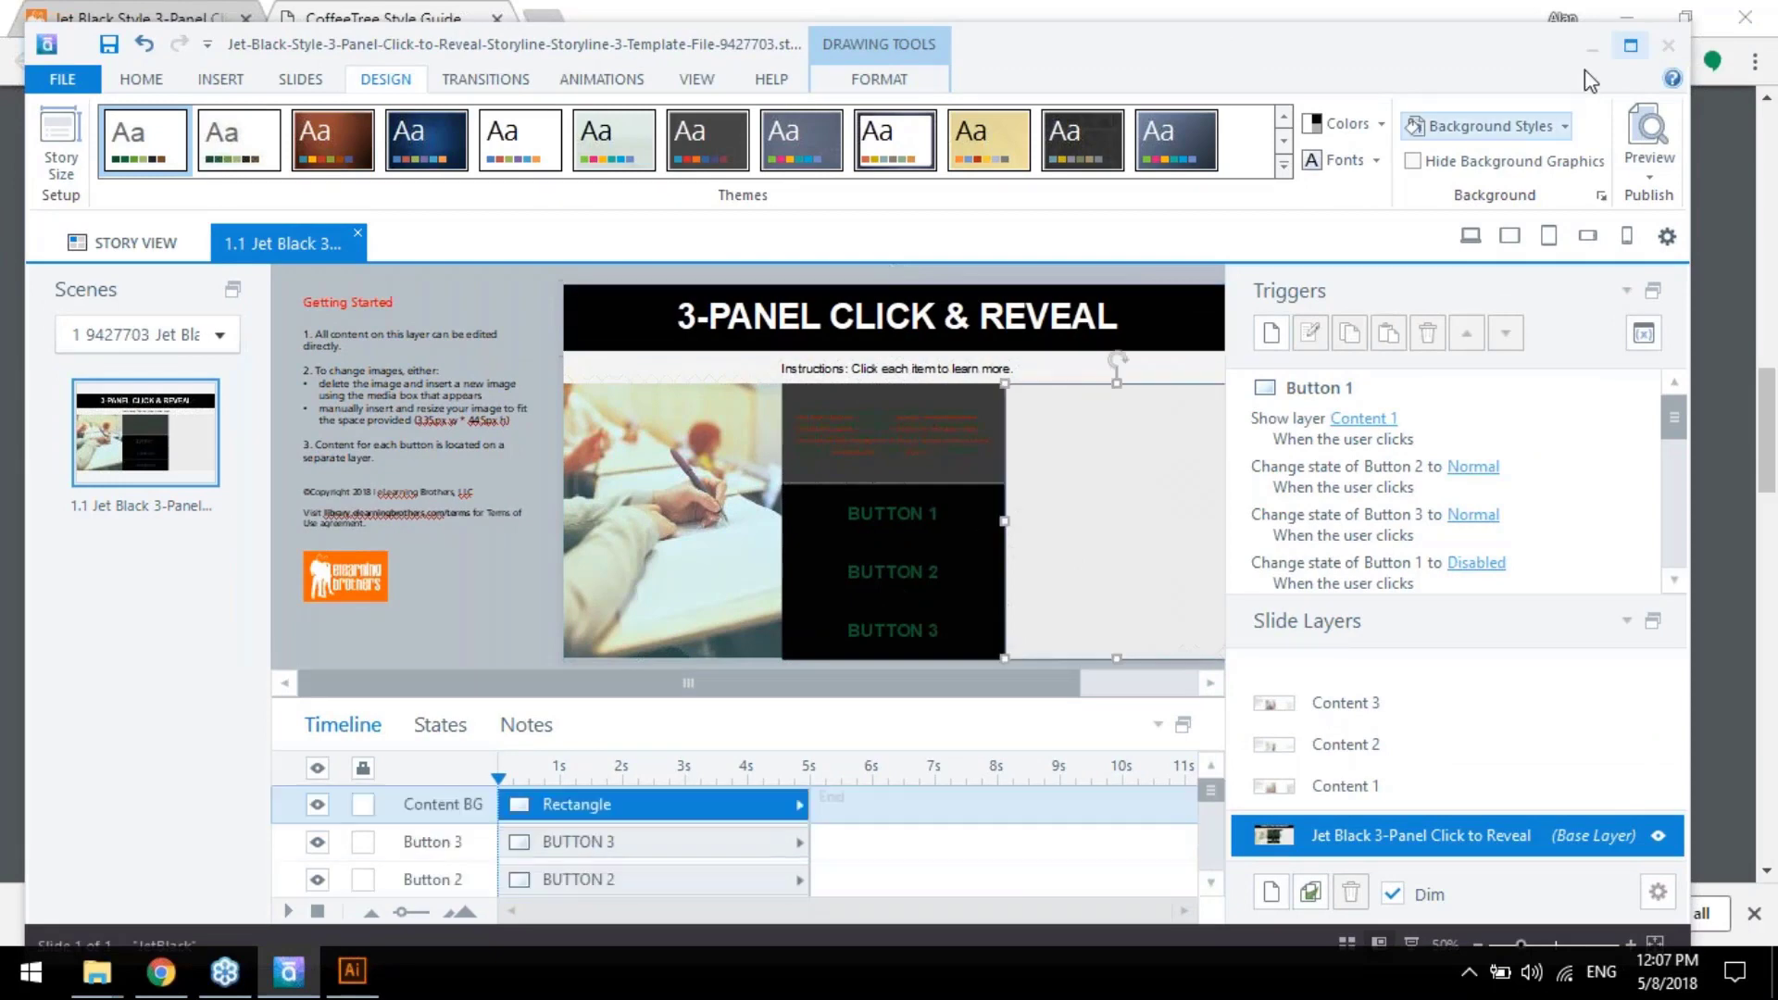
click(1630, 47)
Inspect the three button shapes and the content background rectangle on the slide's base layer
click(917, 513)
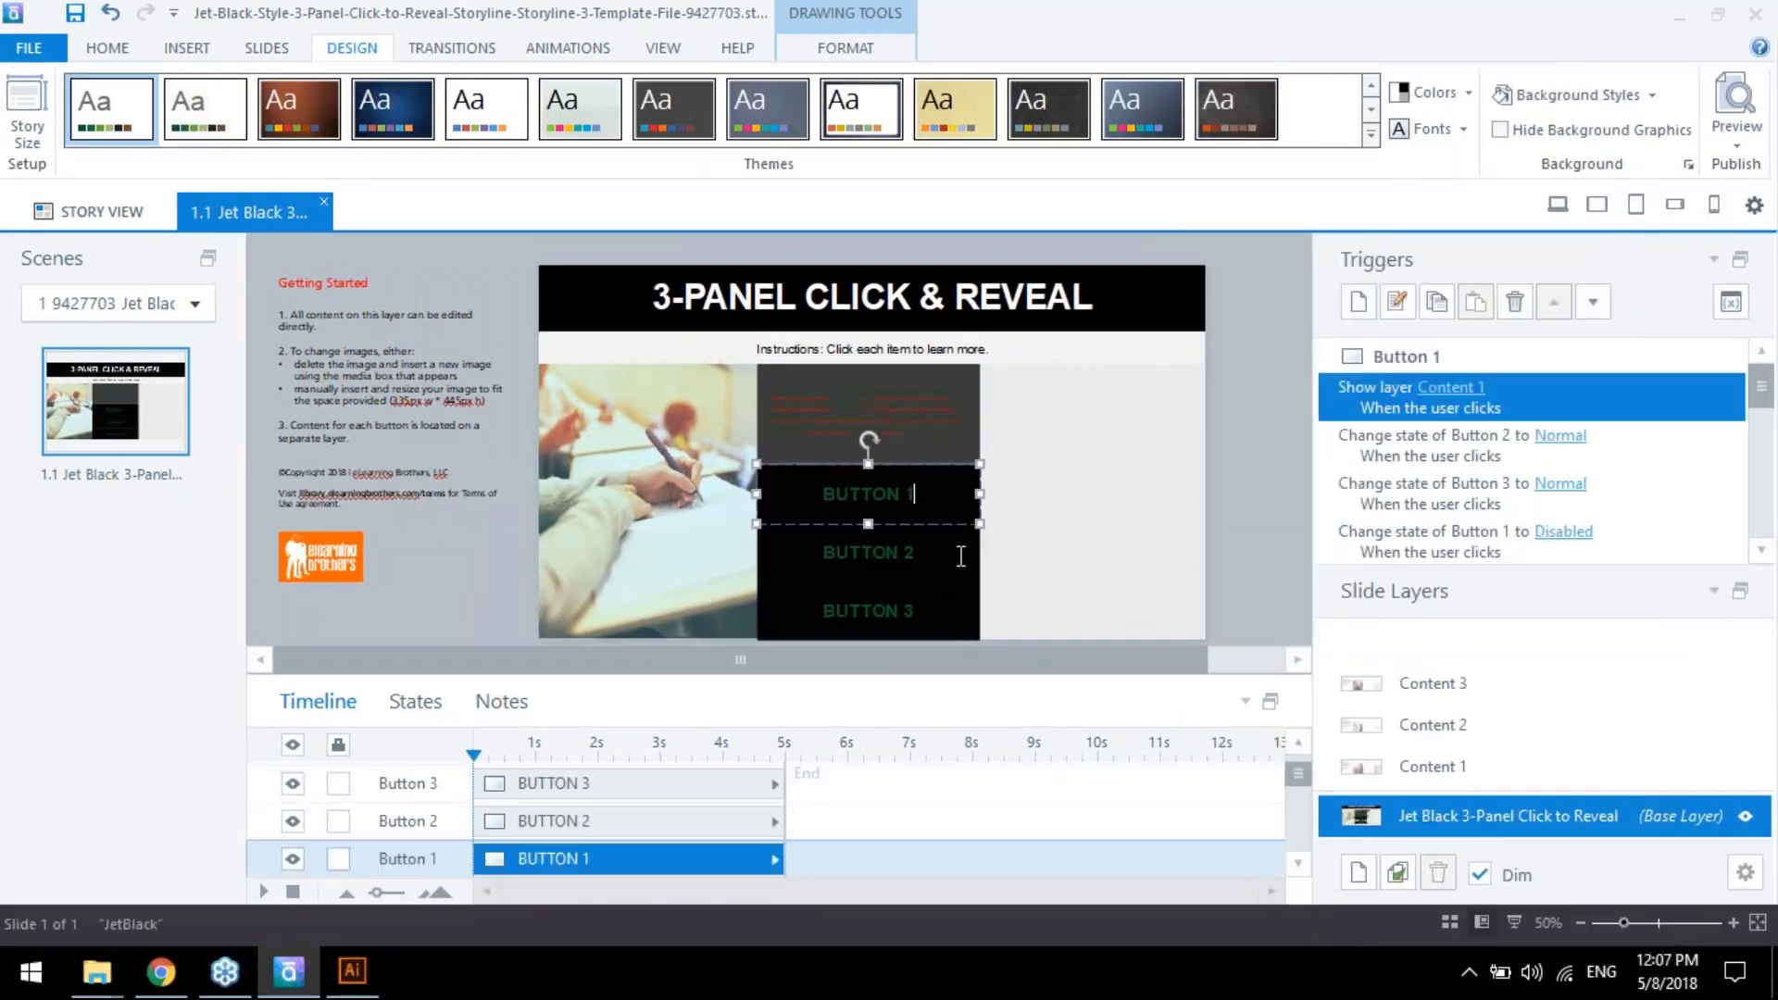
click(938, 630)
click(938, 630)
click(941, 500)
click(1028, 519)
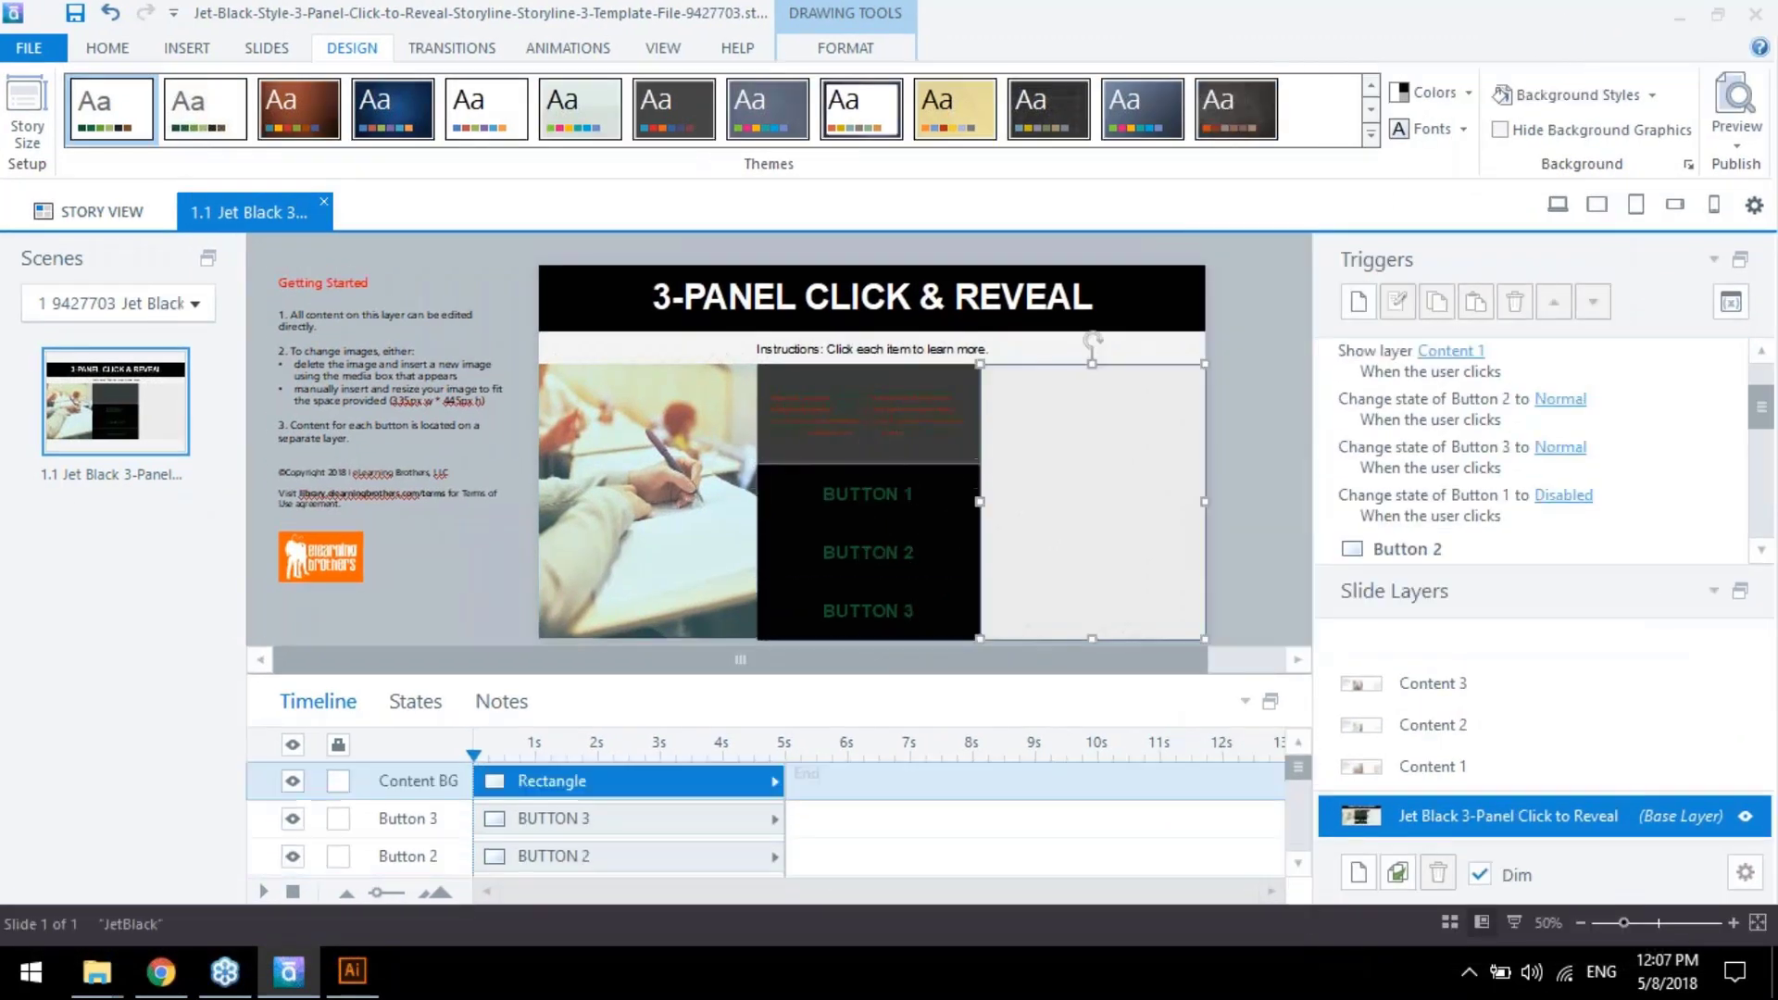
Examine Button 1, Button 2 and Button 3 on the slide's base layer with the new theme colors applied
click(967, 604)
click(949, 554)
click(942, 494)
click(957, 611)
click(968, 550)
click(954, 497)
Close the project without saving and reopen the original Jet Black template from the browser's downloaded files
click(1753, 14)
click(970, 568)
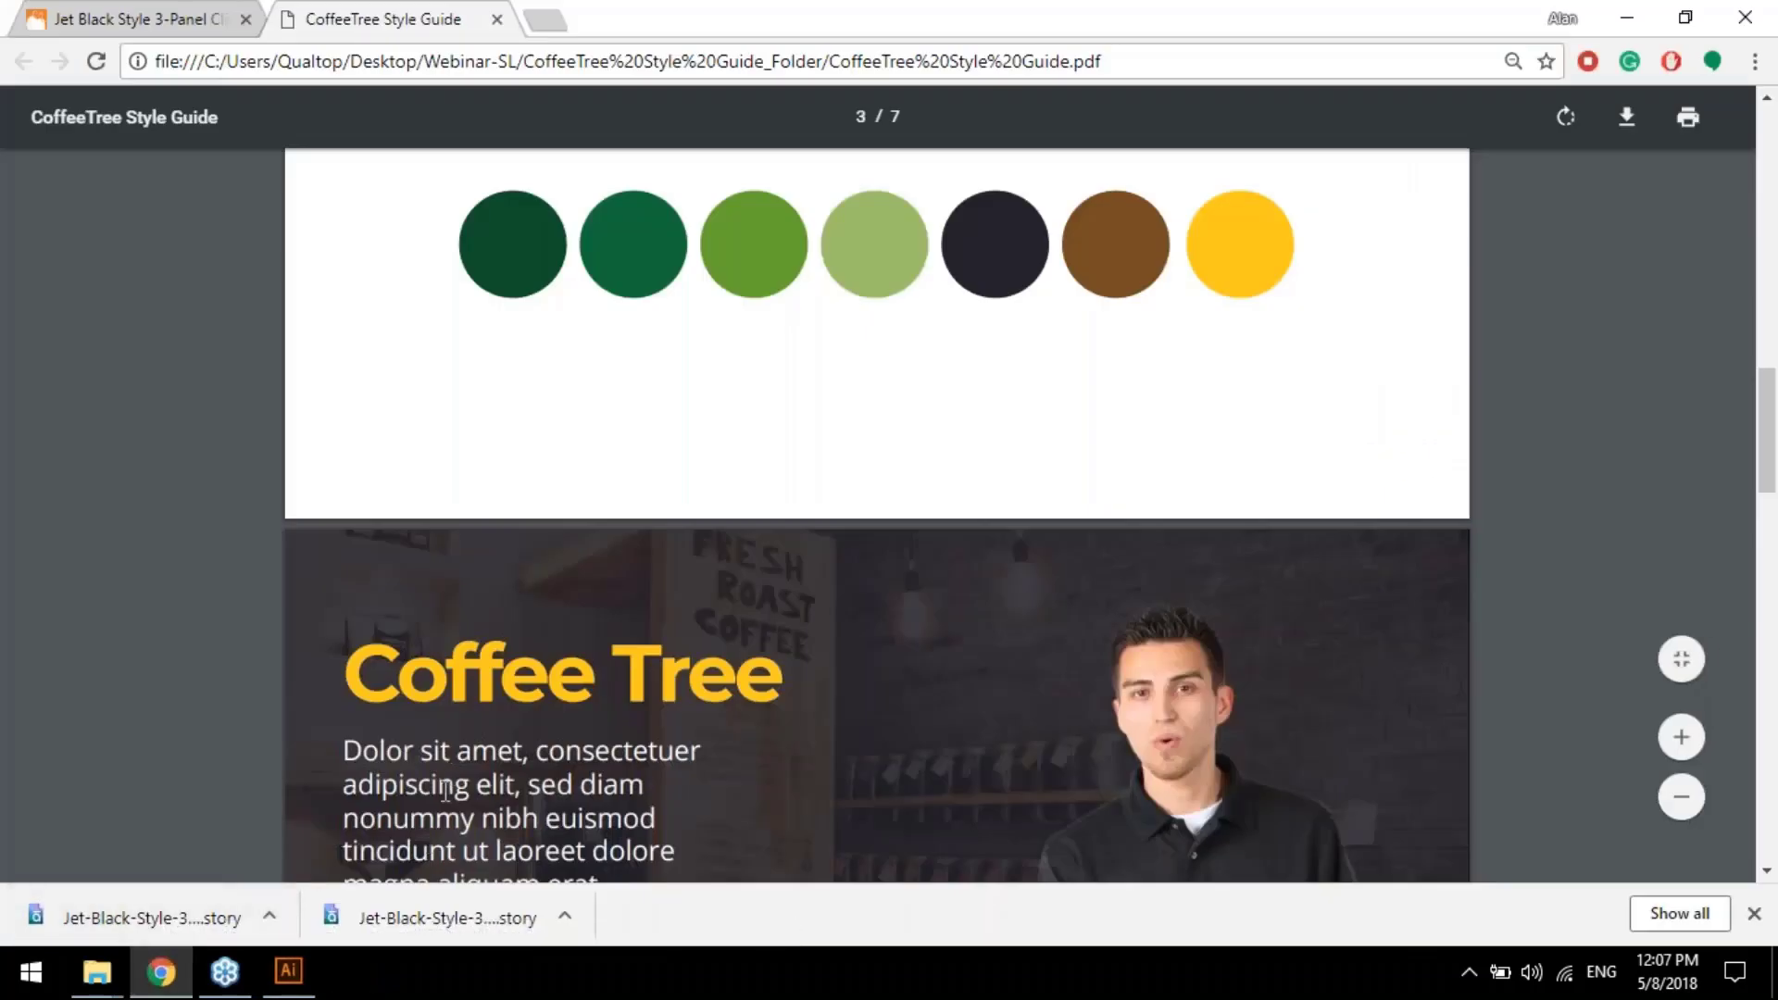
click(220, 917)
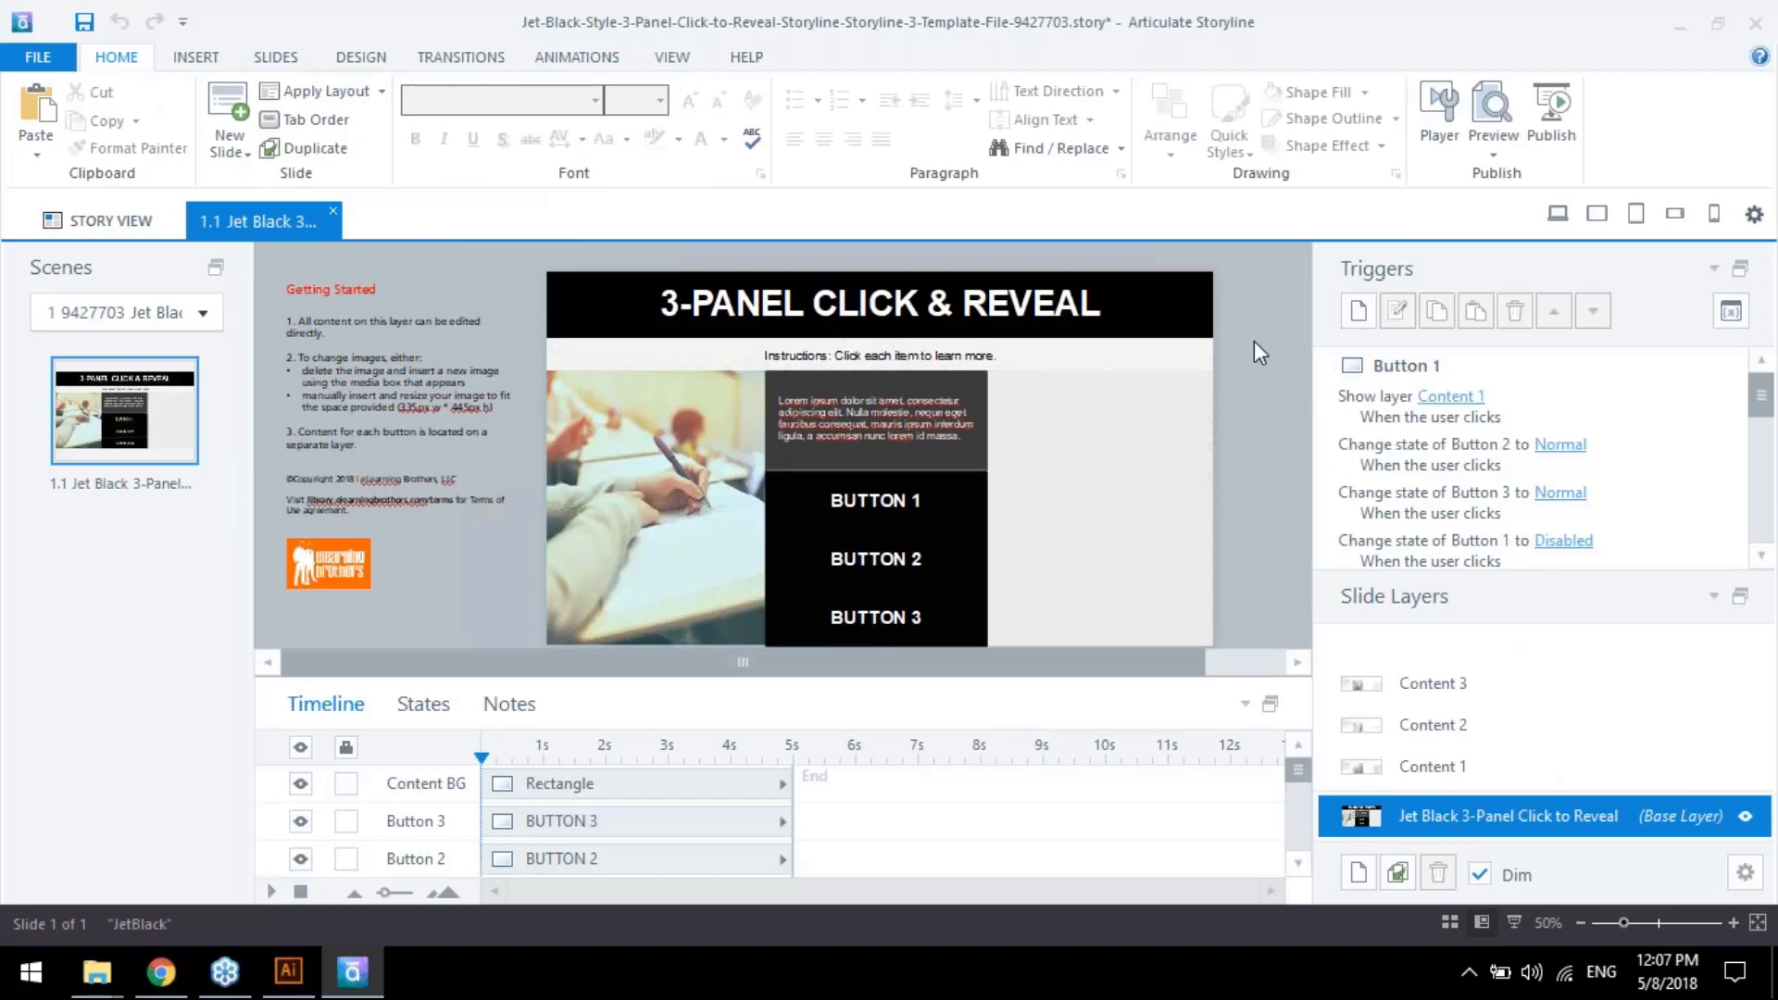
Apply the saved theme CoffeeTreeSL.athmx from the Webinar-SL folder on the desktop to the reopened template
click(196, 58)
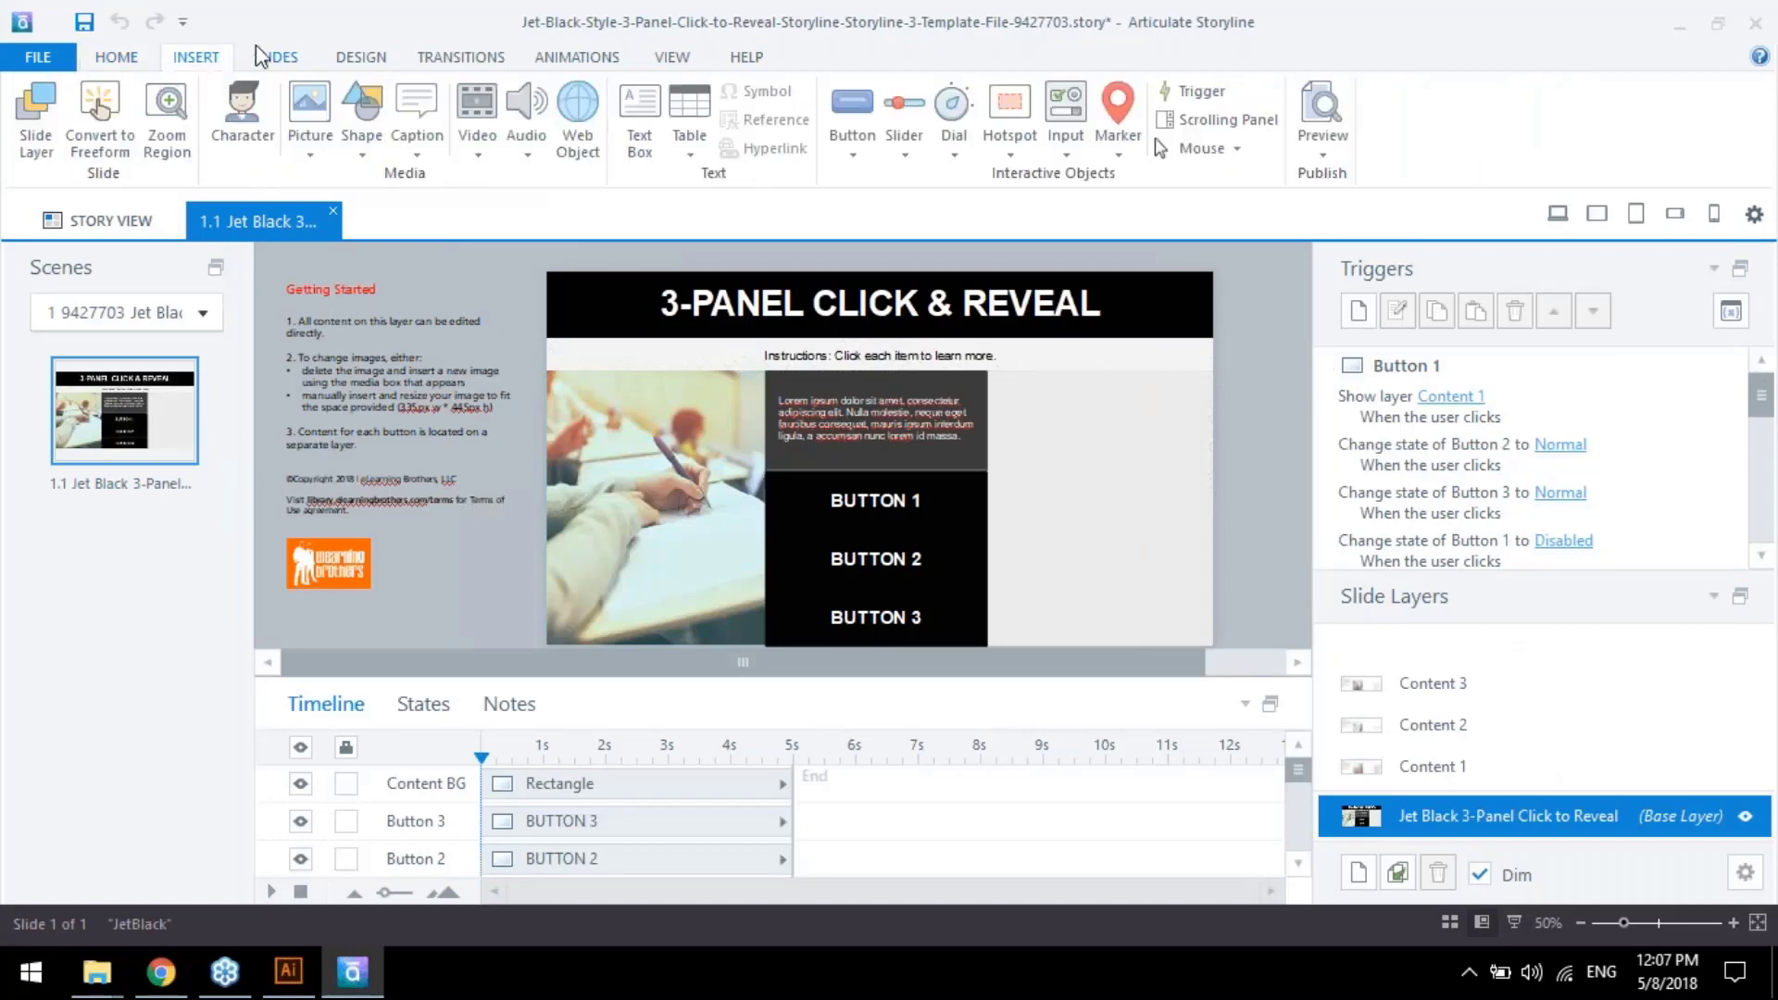
click(335, 61)
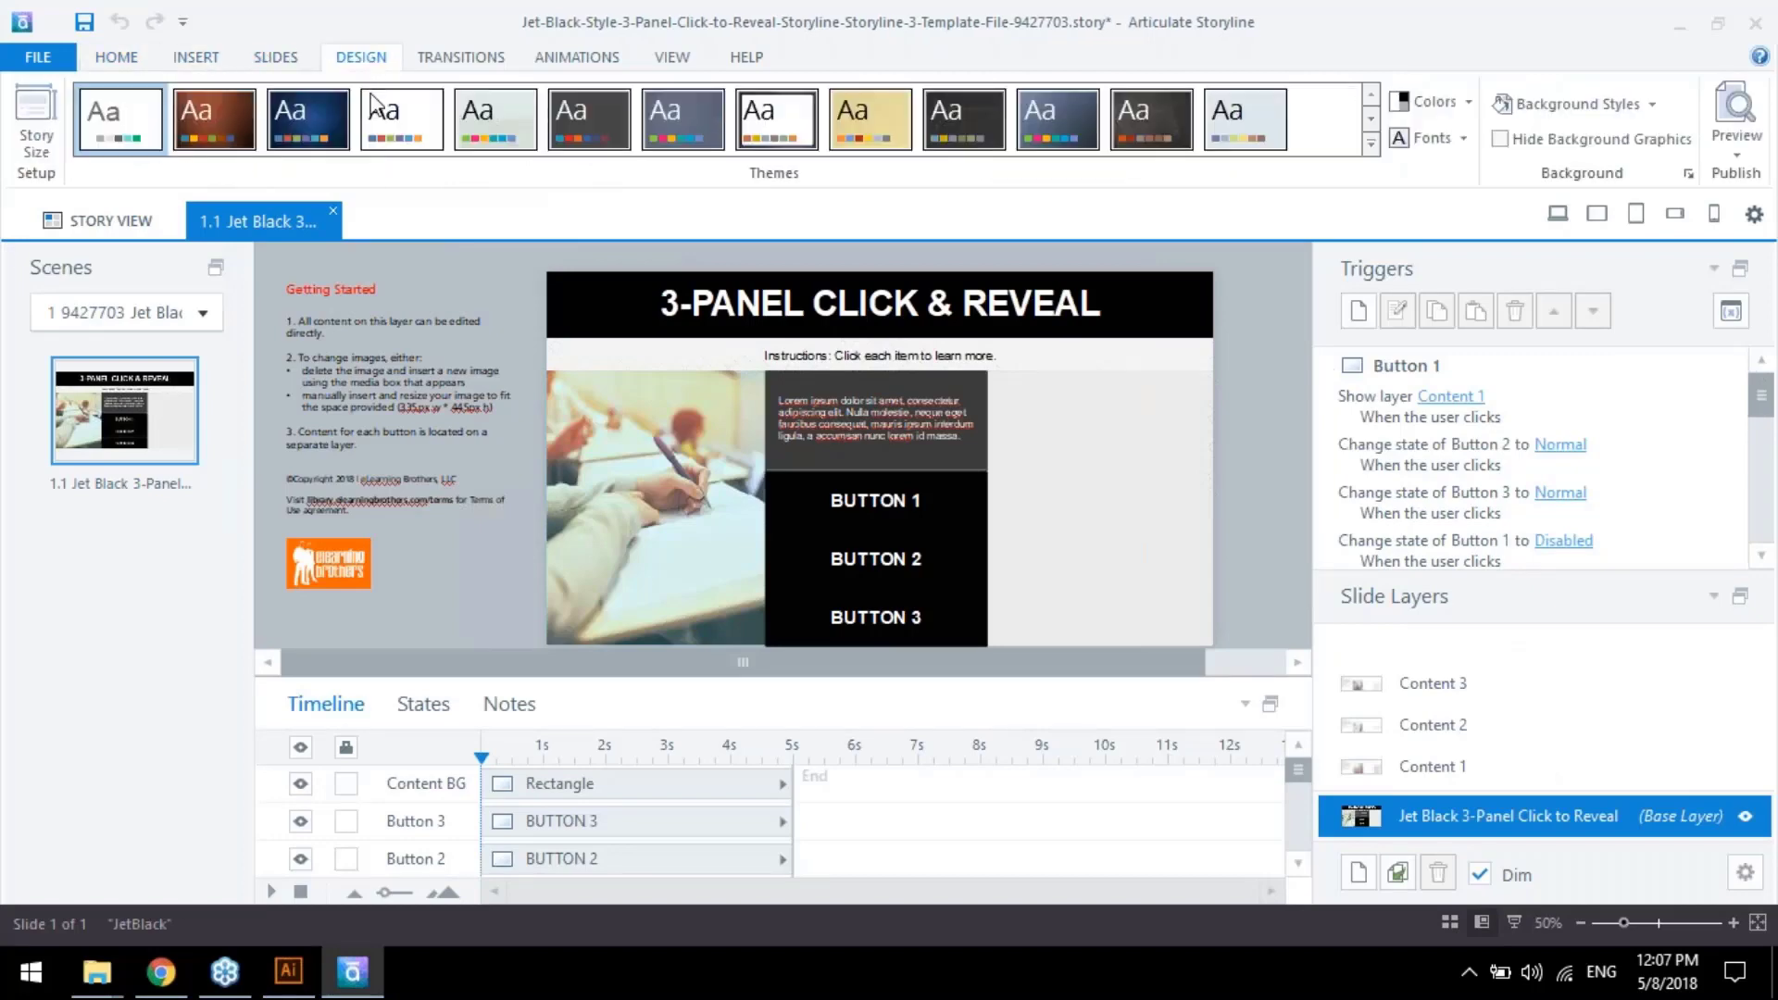
click(1369, 146)
click(153, 544)
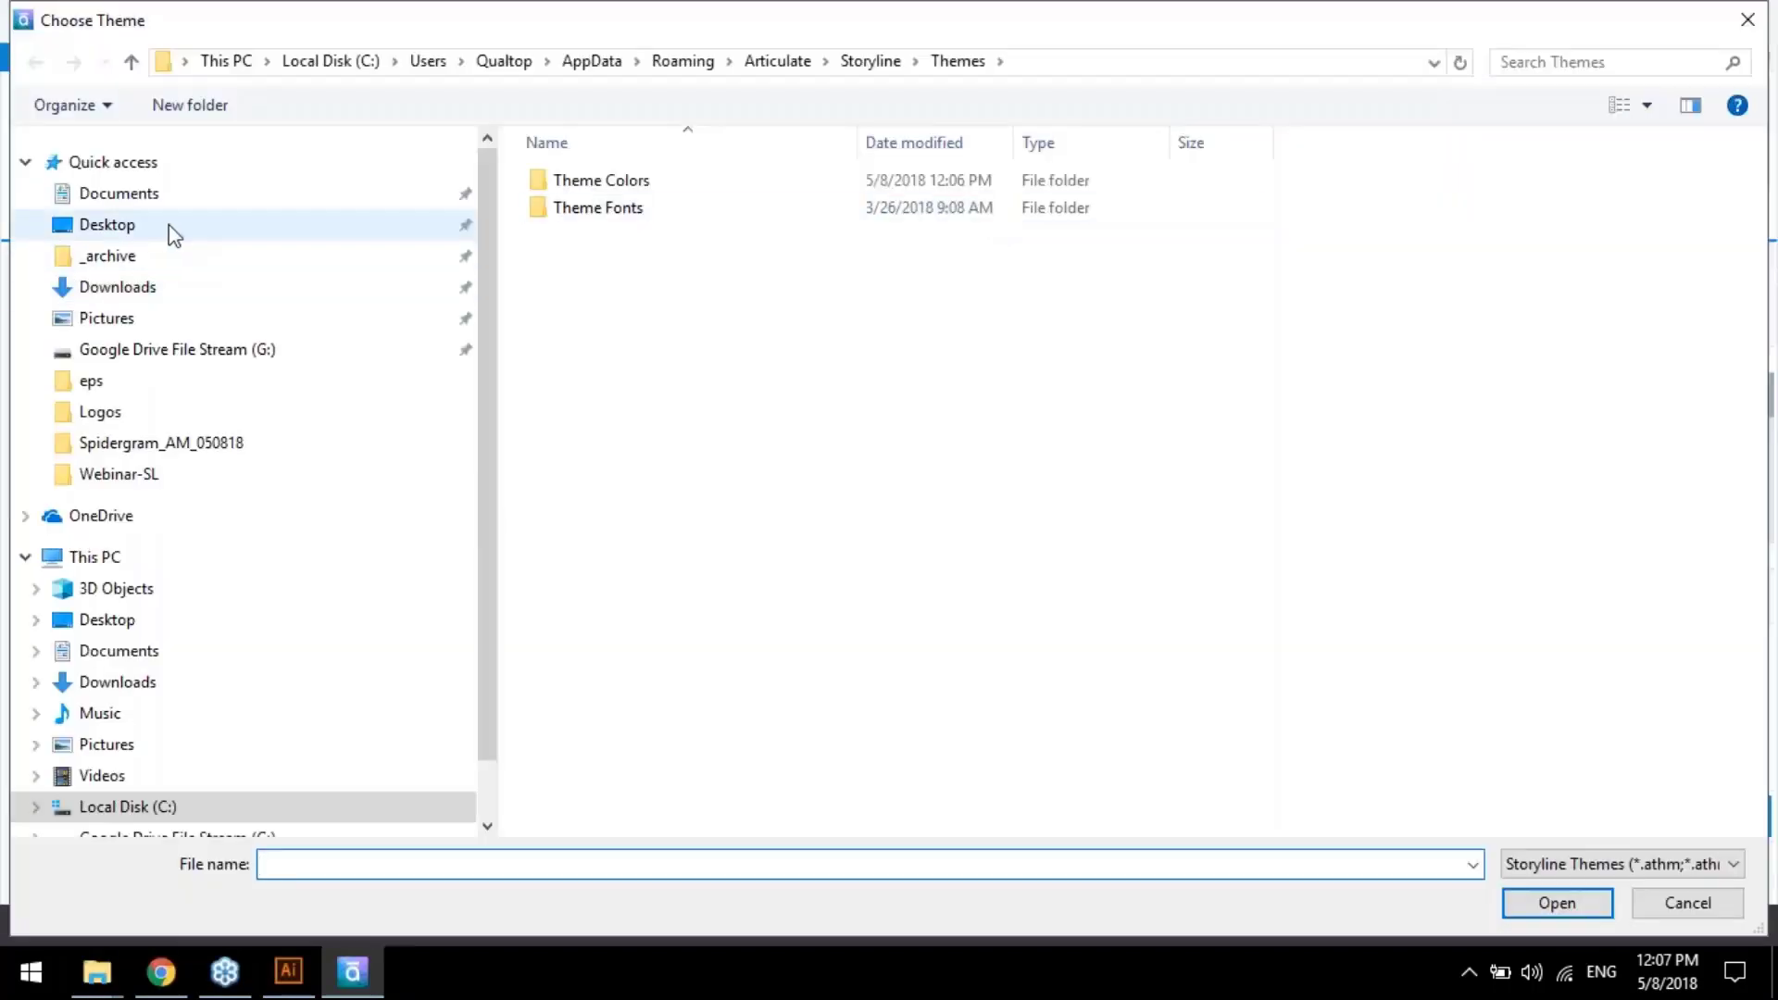
click(174, 232)
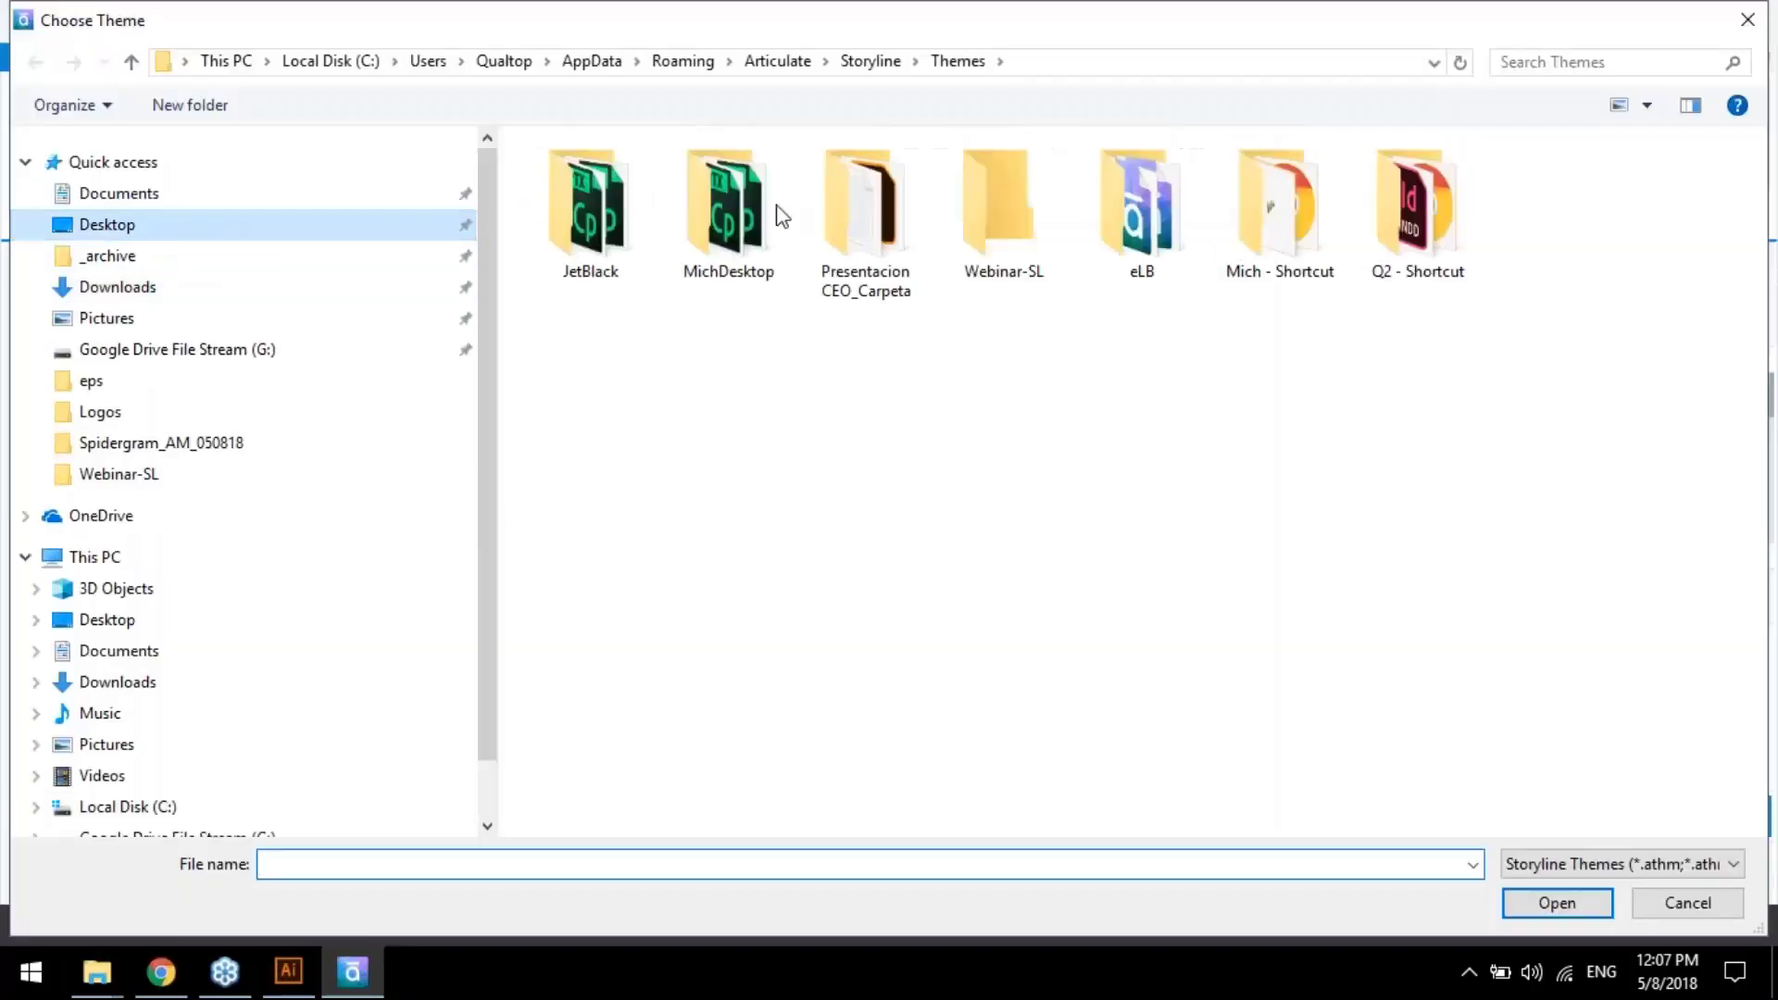
double_click(1035, 264)
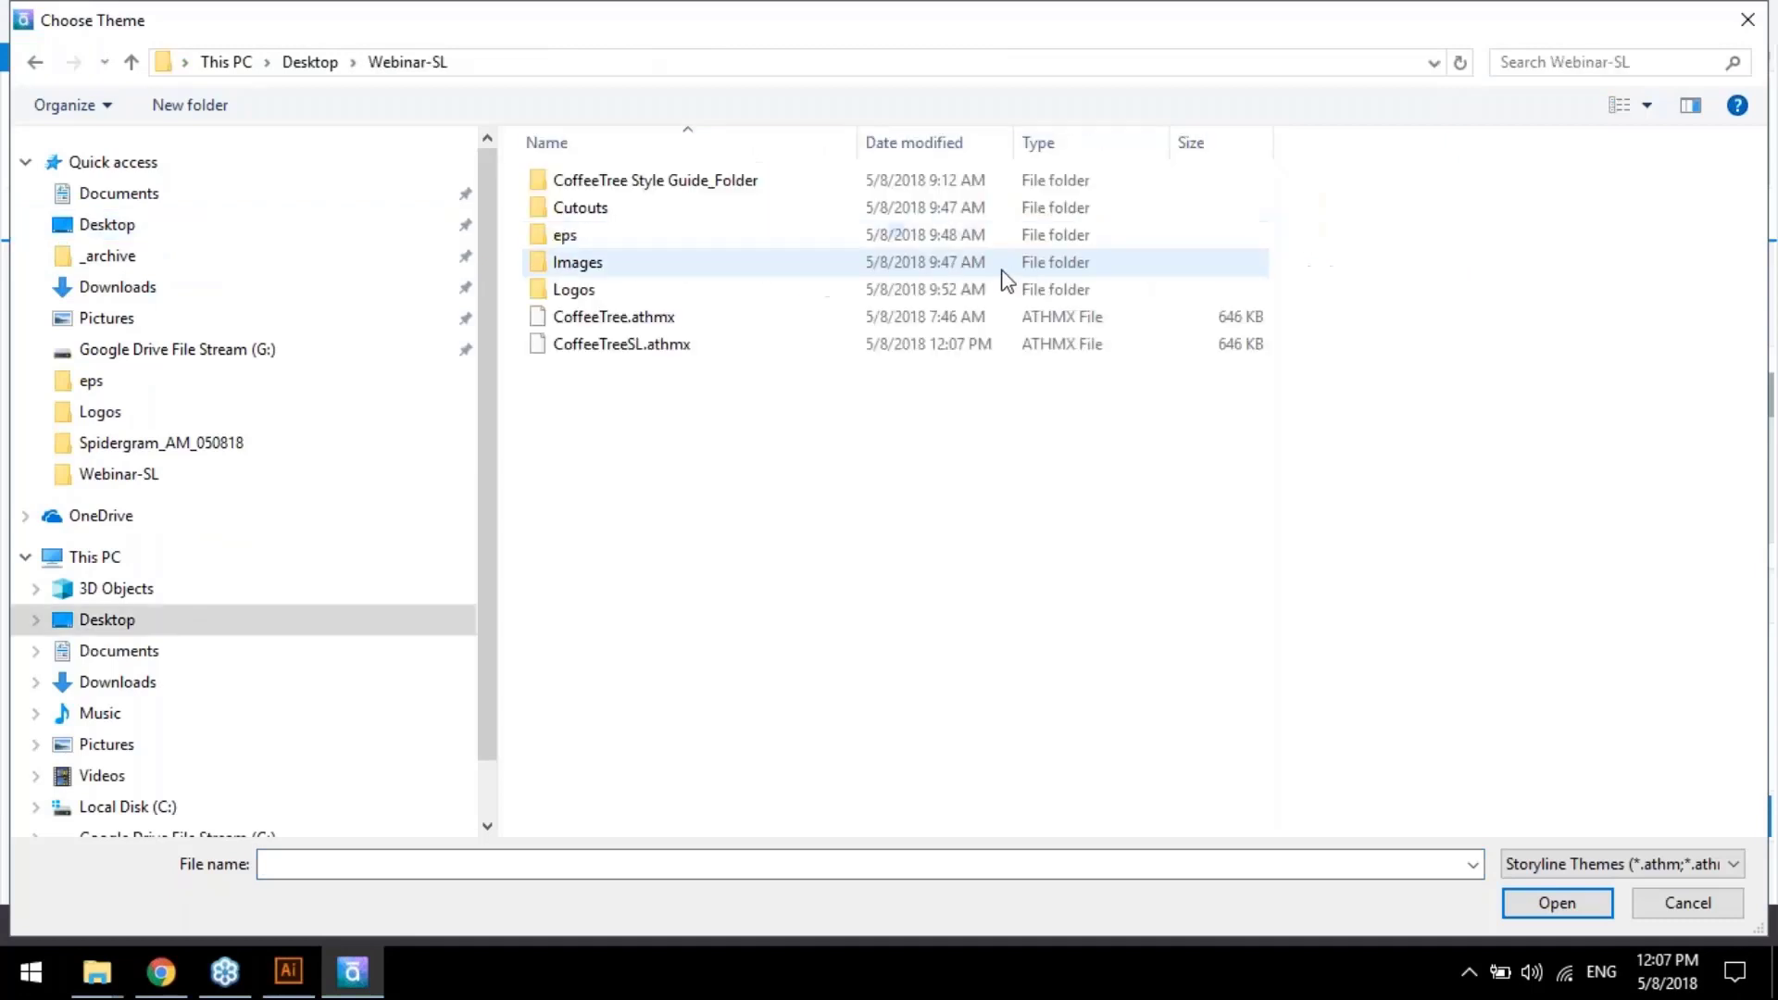
double_click(621, 347)
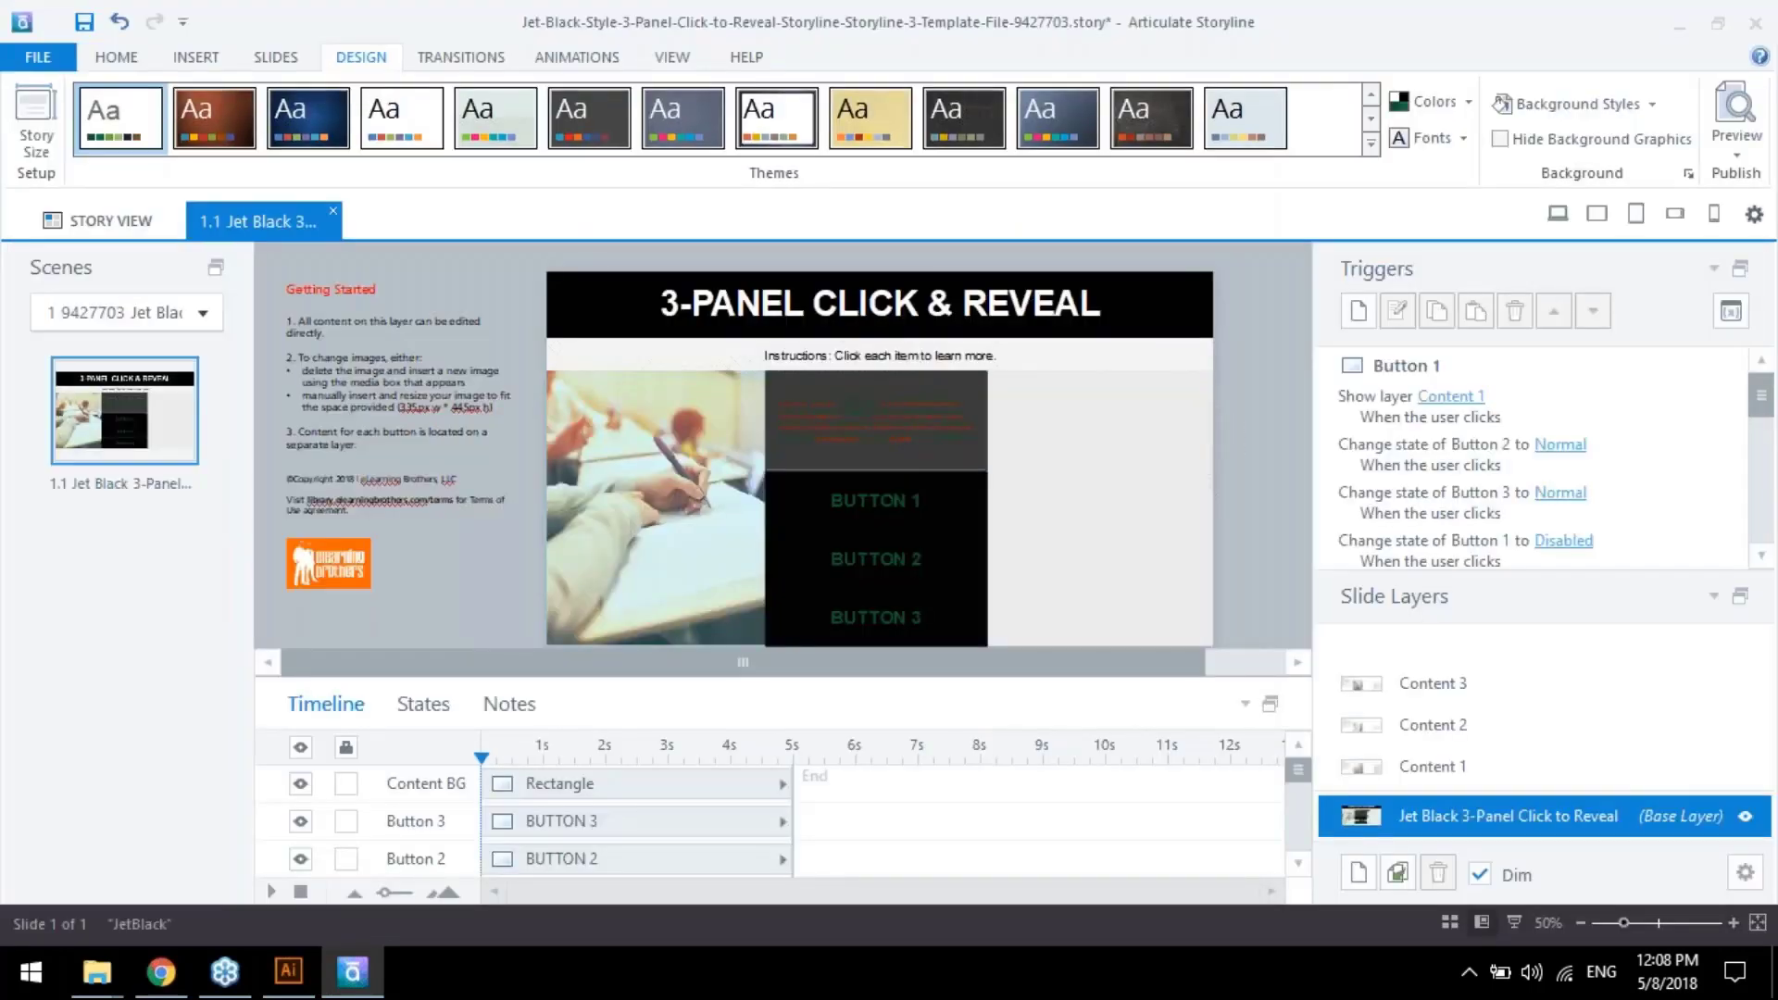
Fill the black rectangle behind the slide title with the dark green theme color
click(1187, 330)
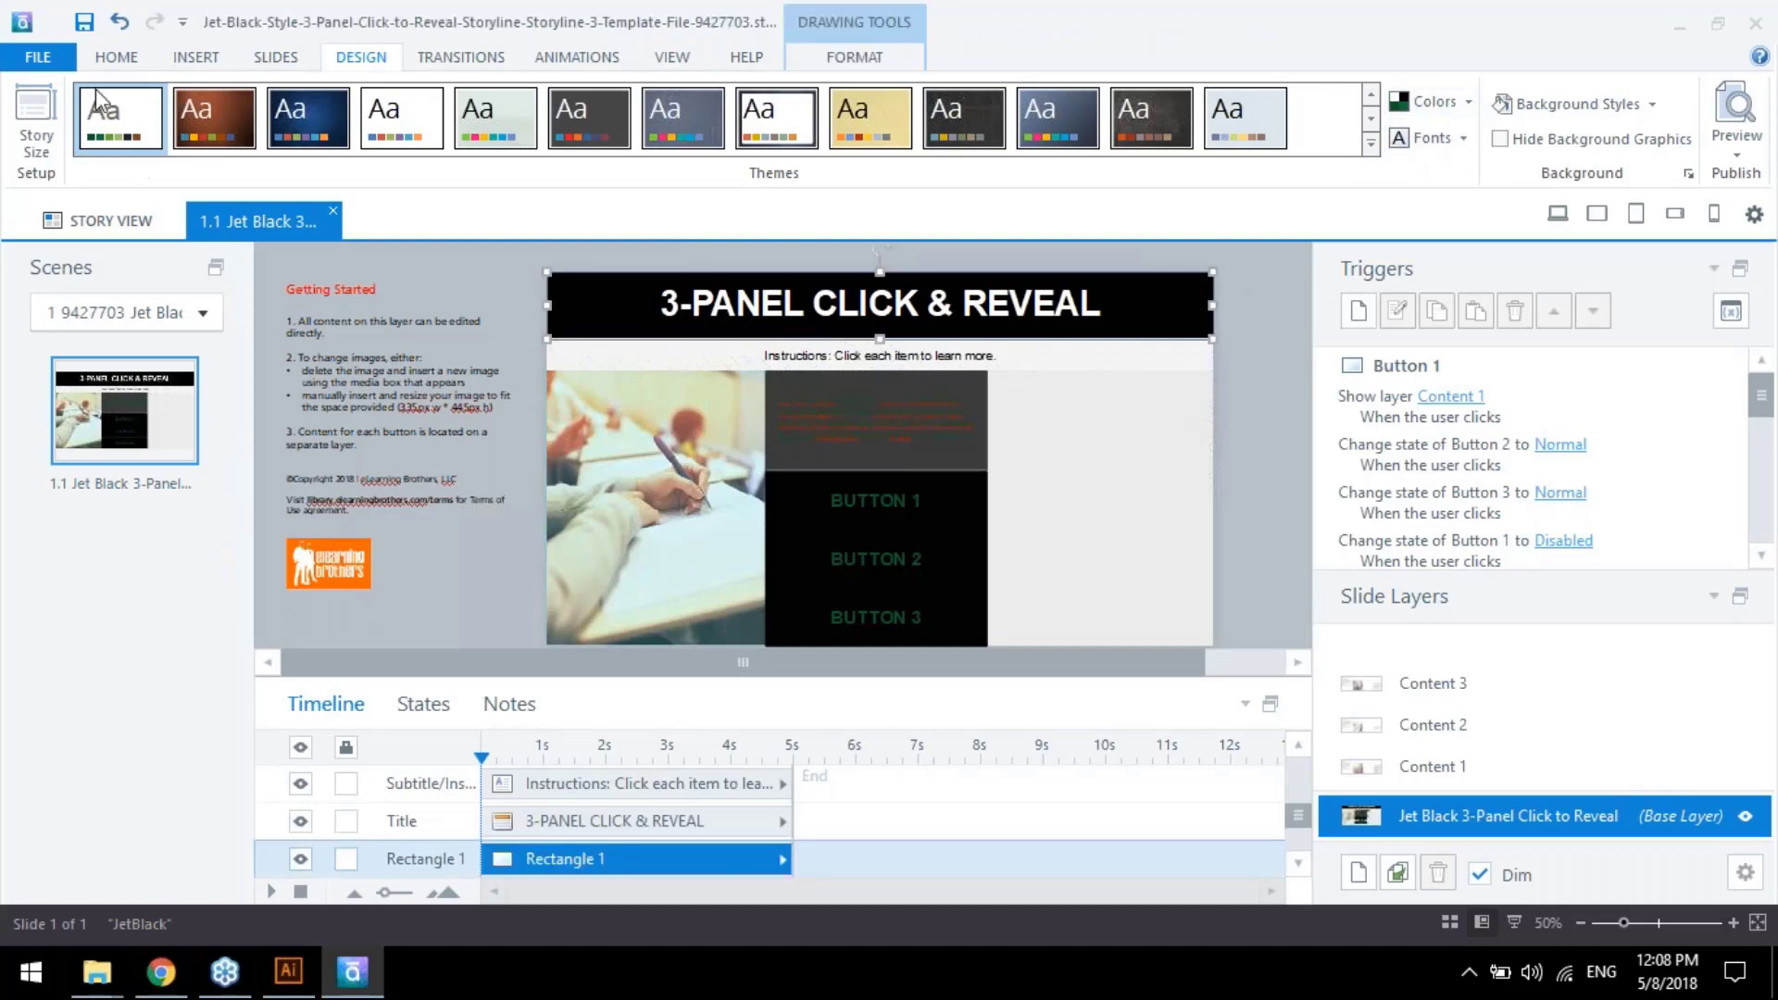
click(116, 57)
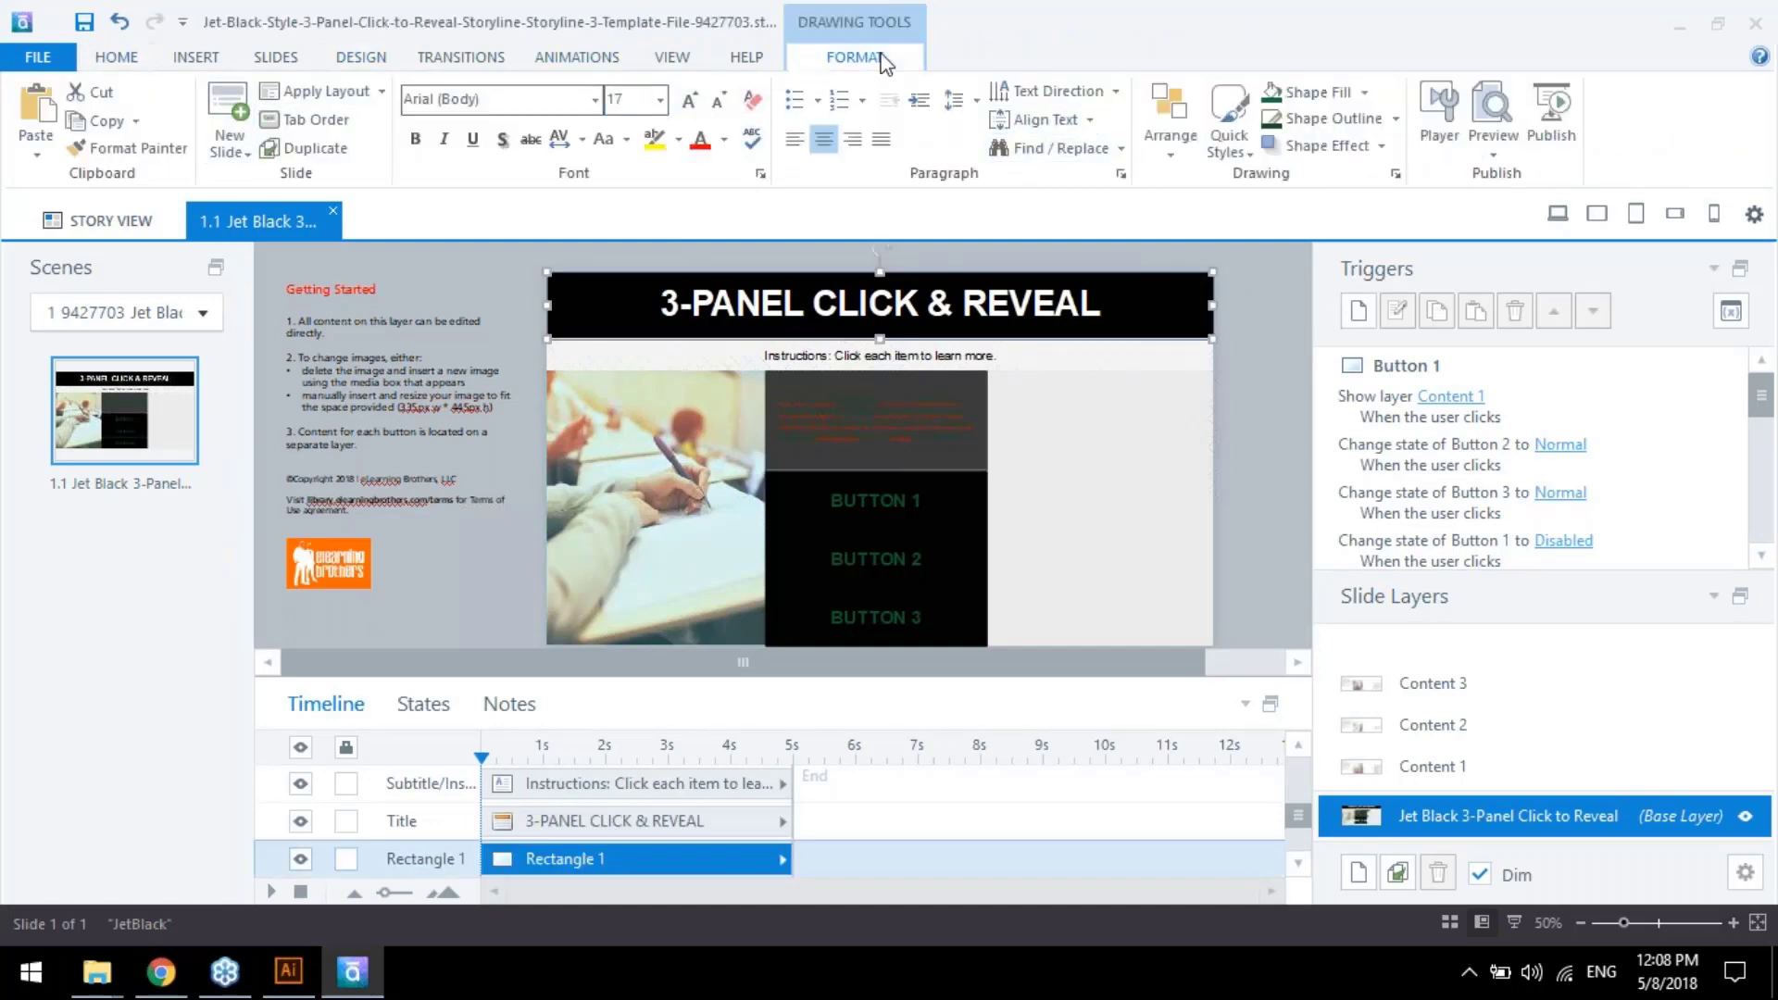
click(854, 57)
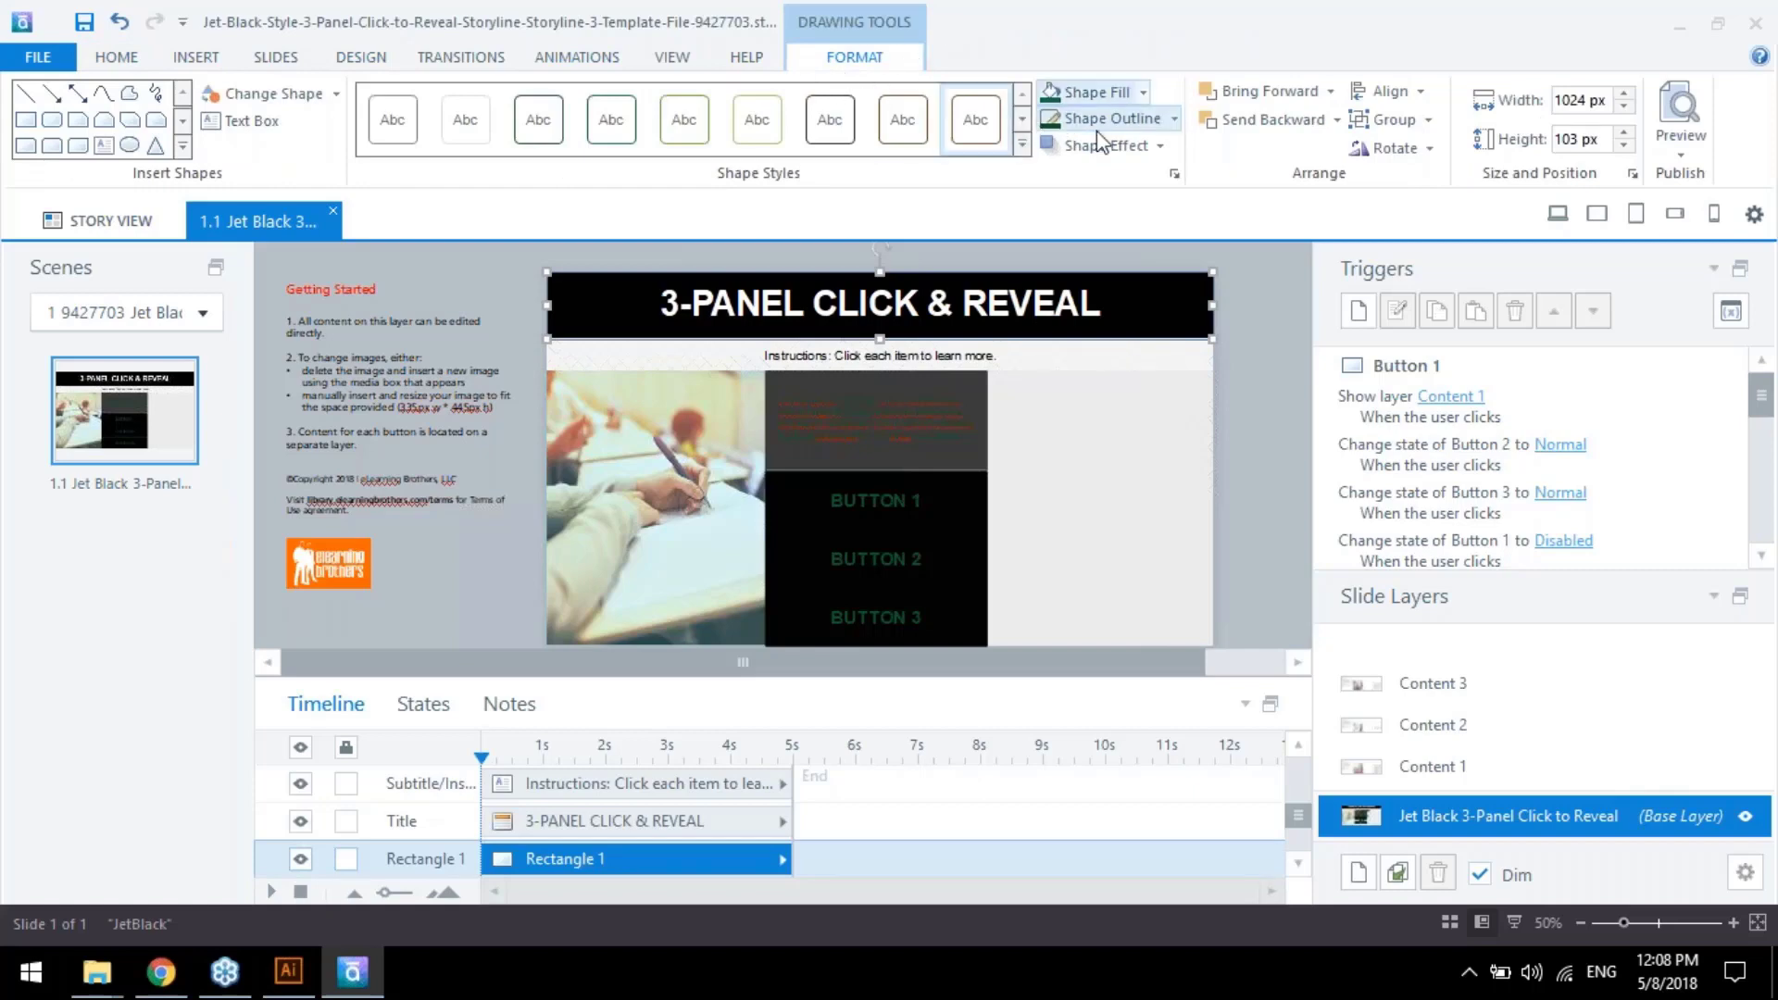
click(1143, 92)
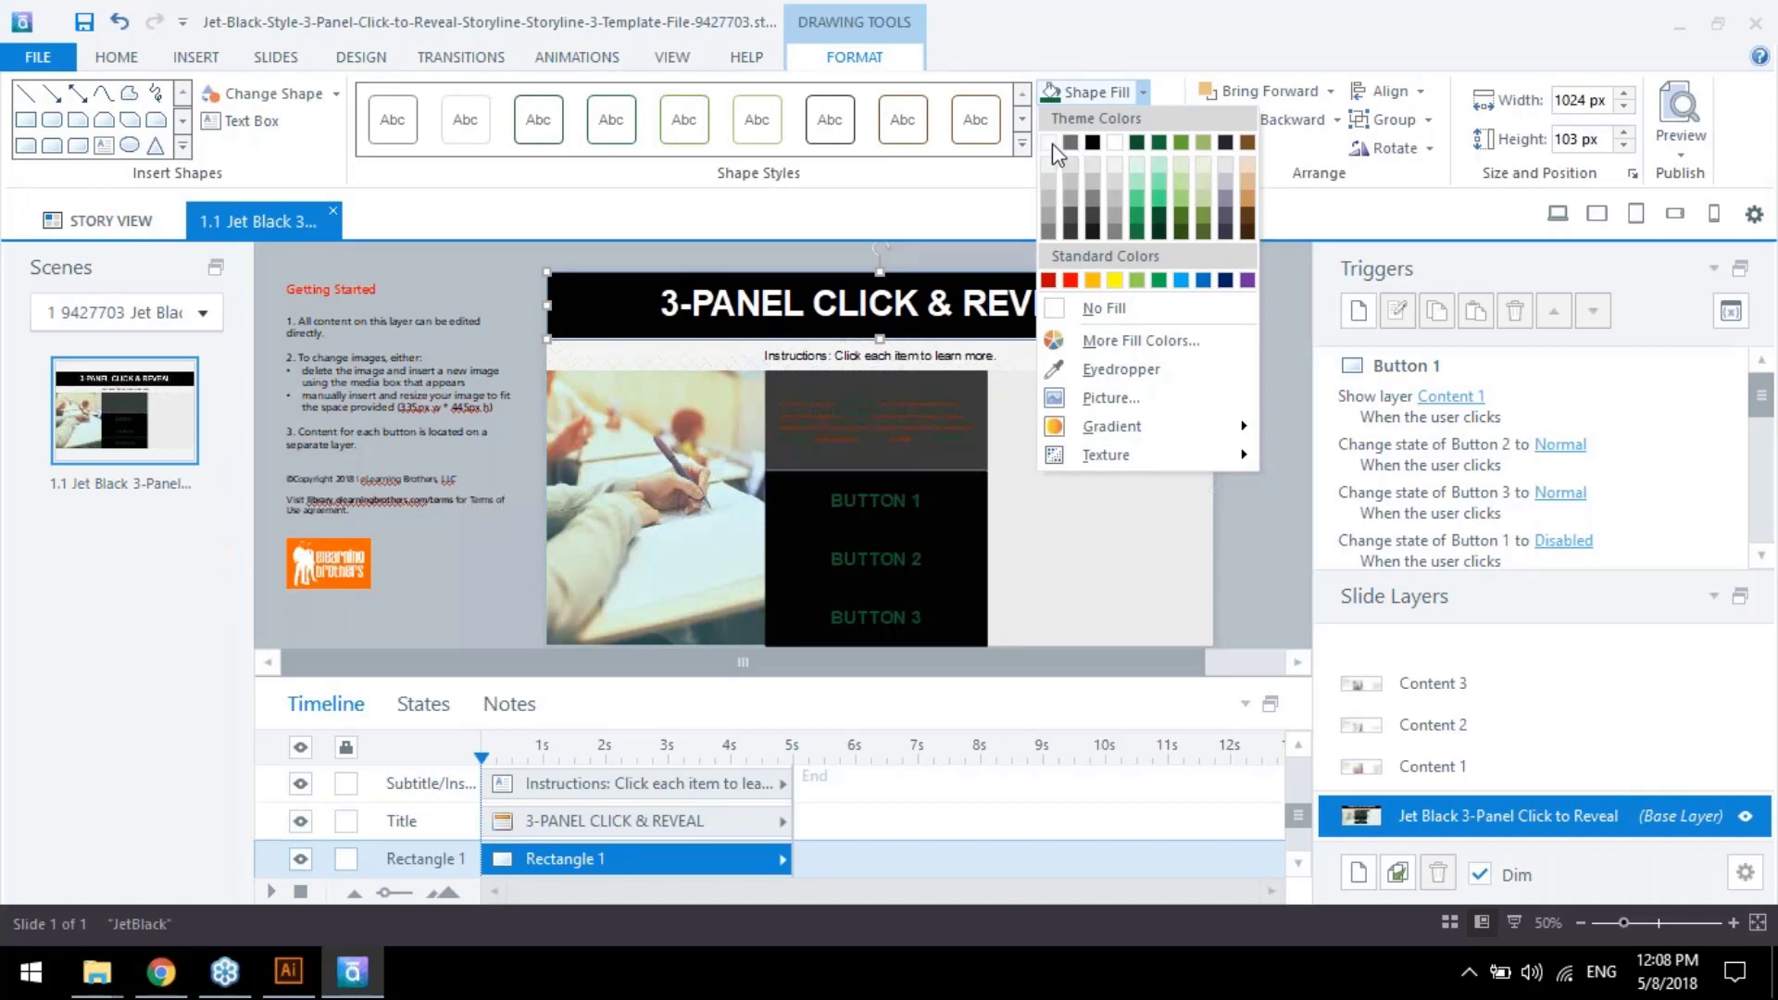
click(1138, 143)
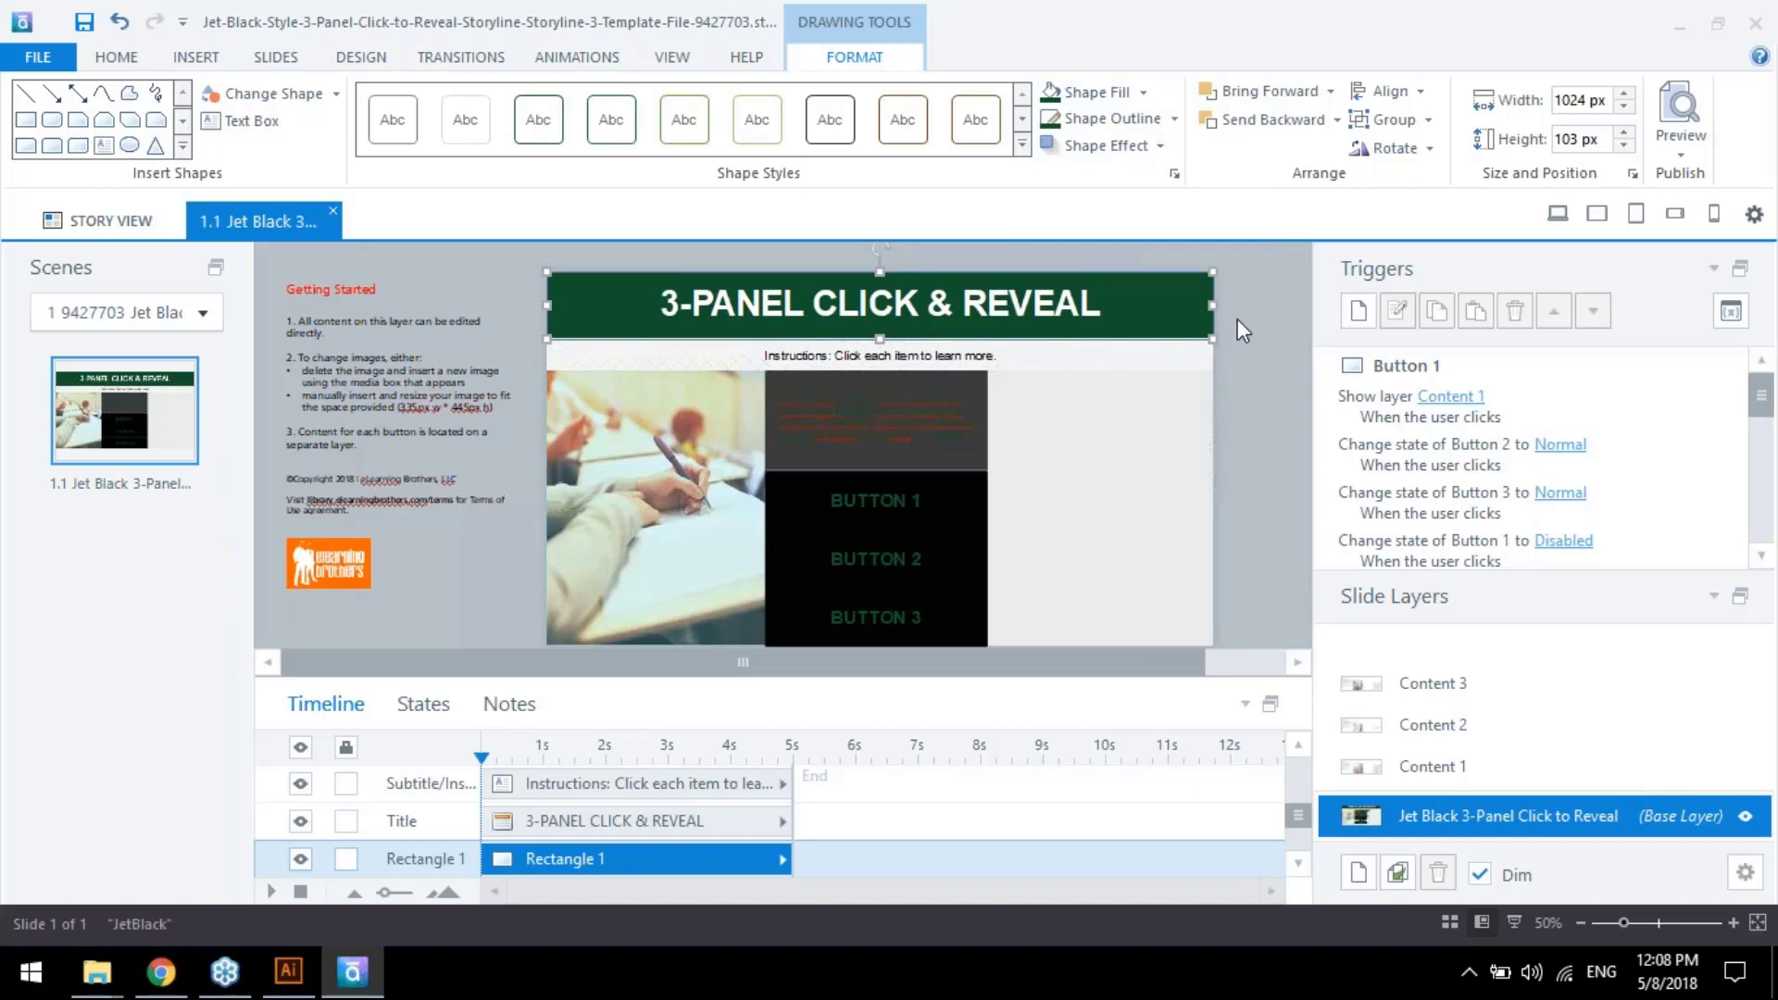
click(1238, 320)
click(1198, 317)
click(1228, 347)
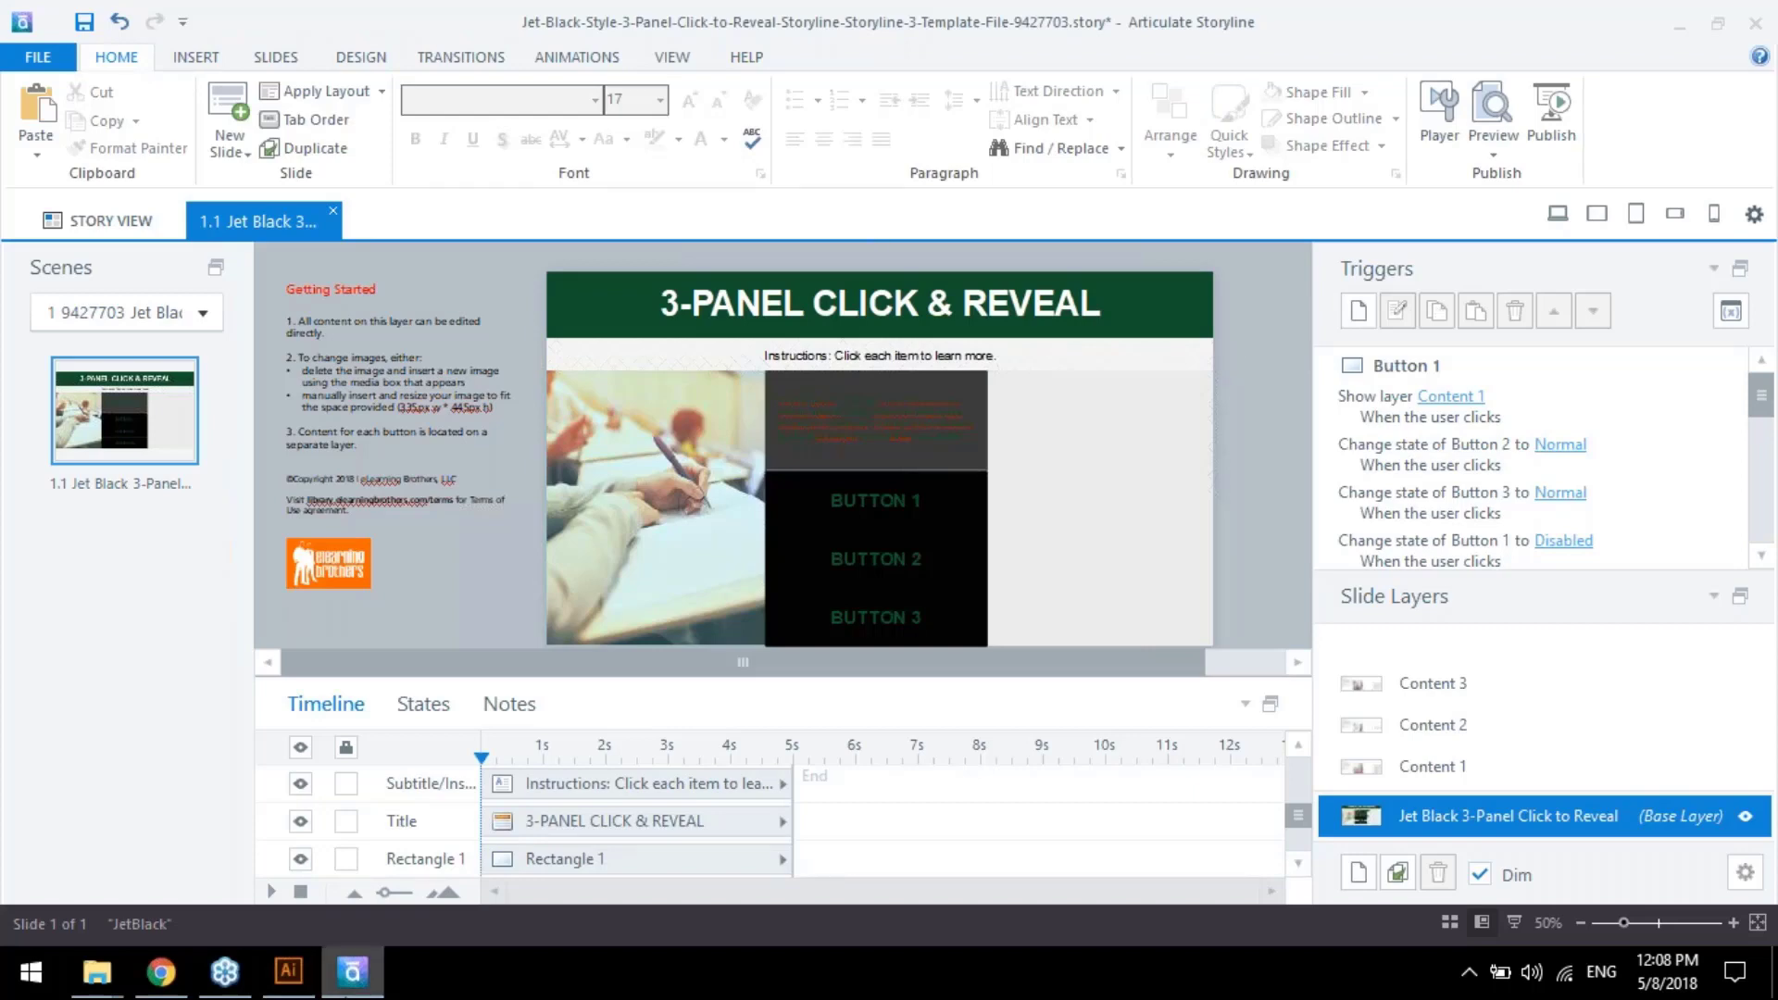
Switch to Chrome to review the logo and brand color palette in the CoffeeTree style guide, and return to Storyline
click(182, 988)
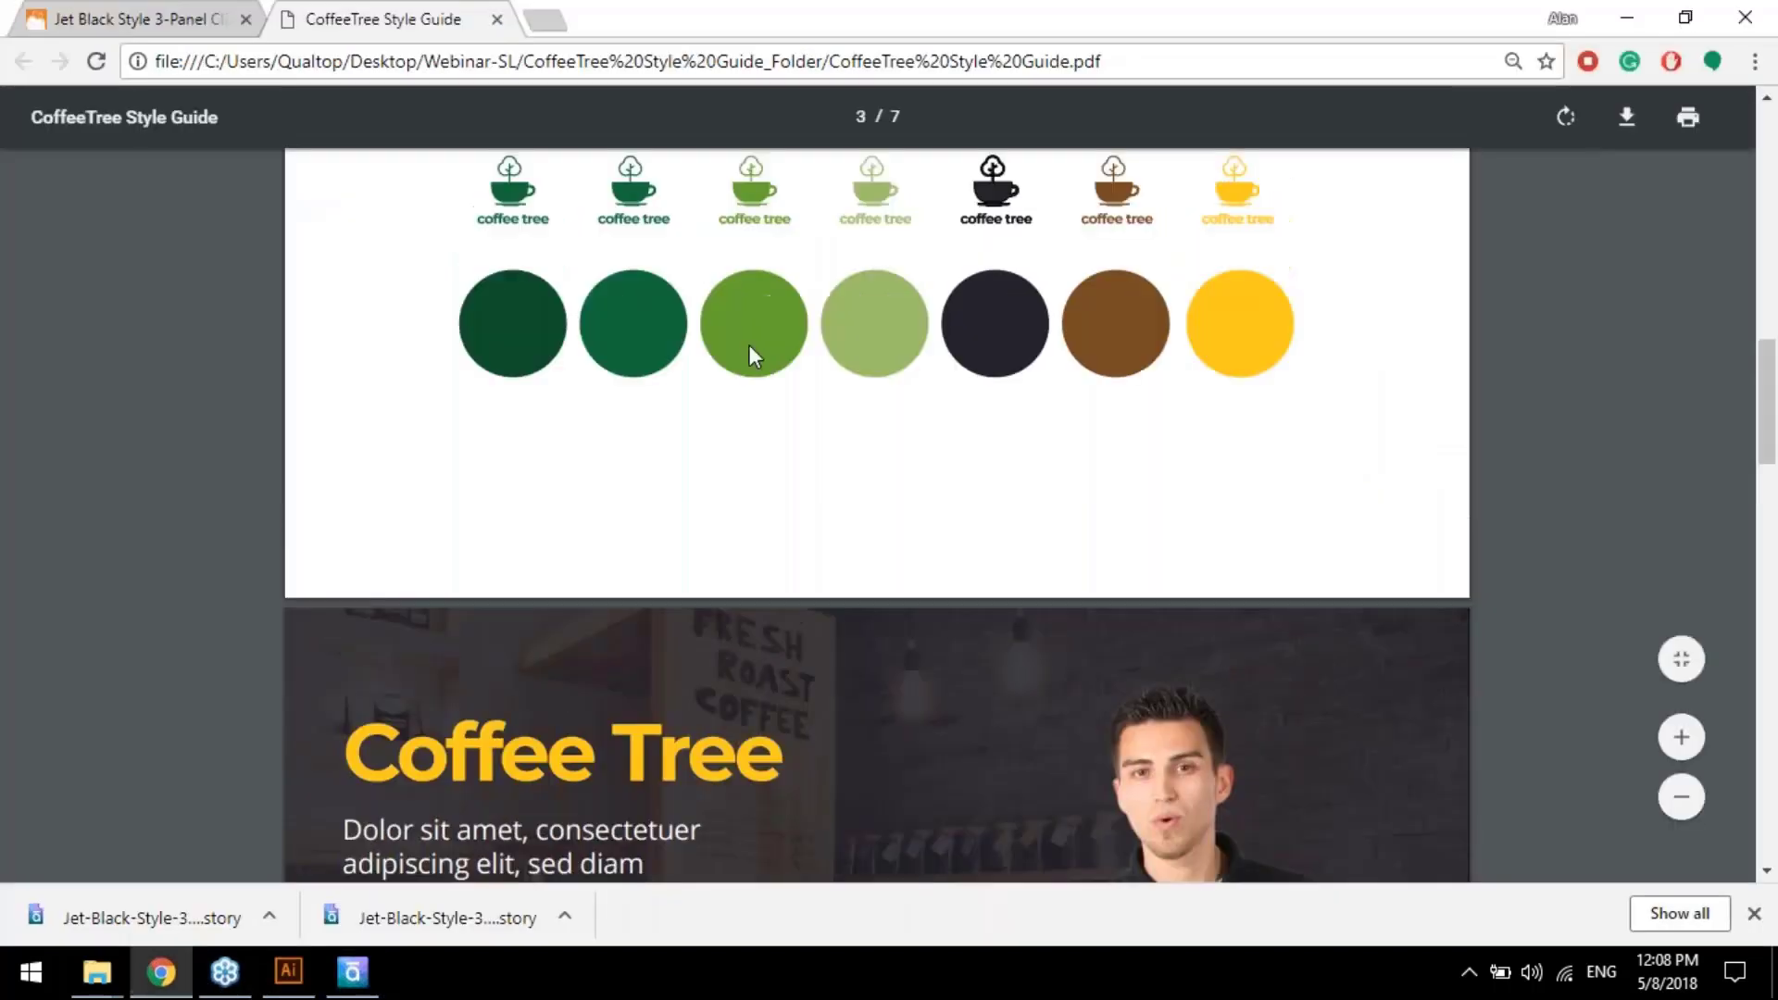
scroll(754, 358, down, 10)
scroll(848, 516, down, 5)
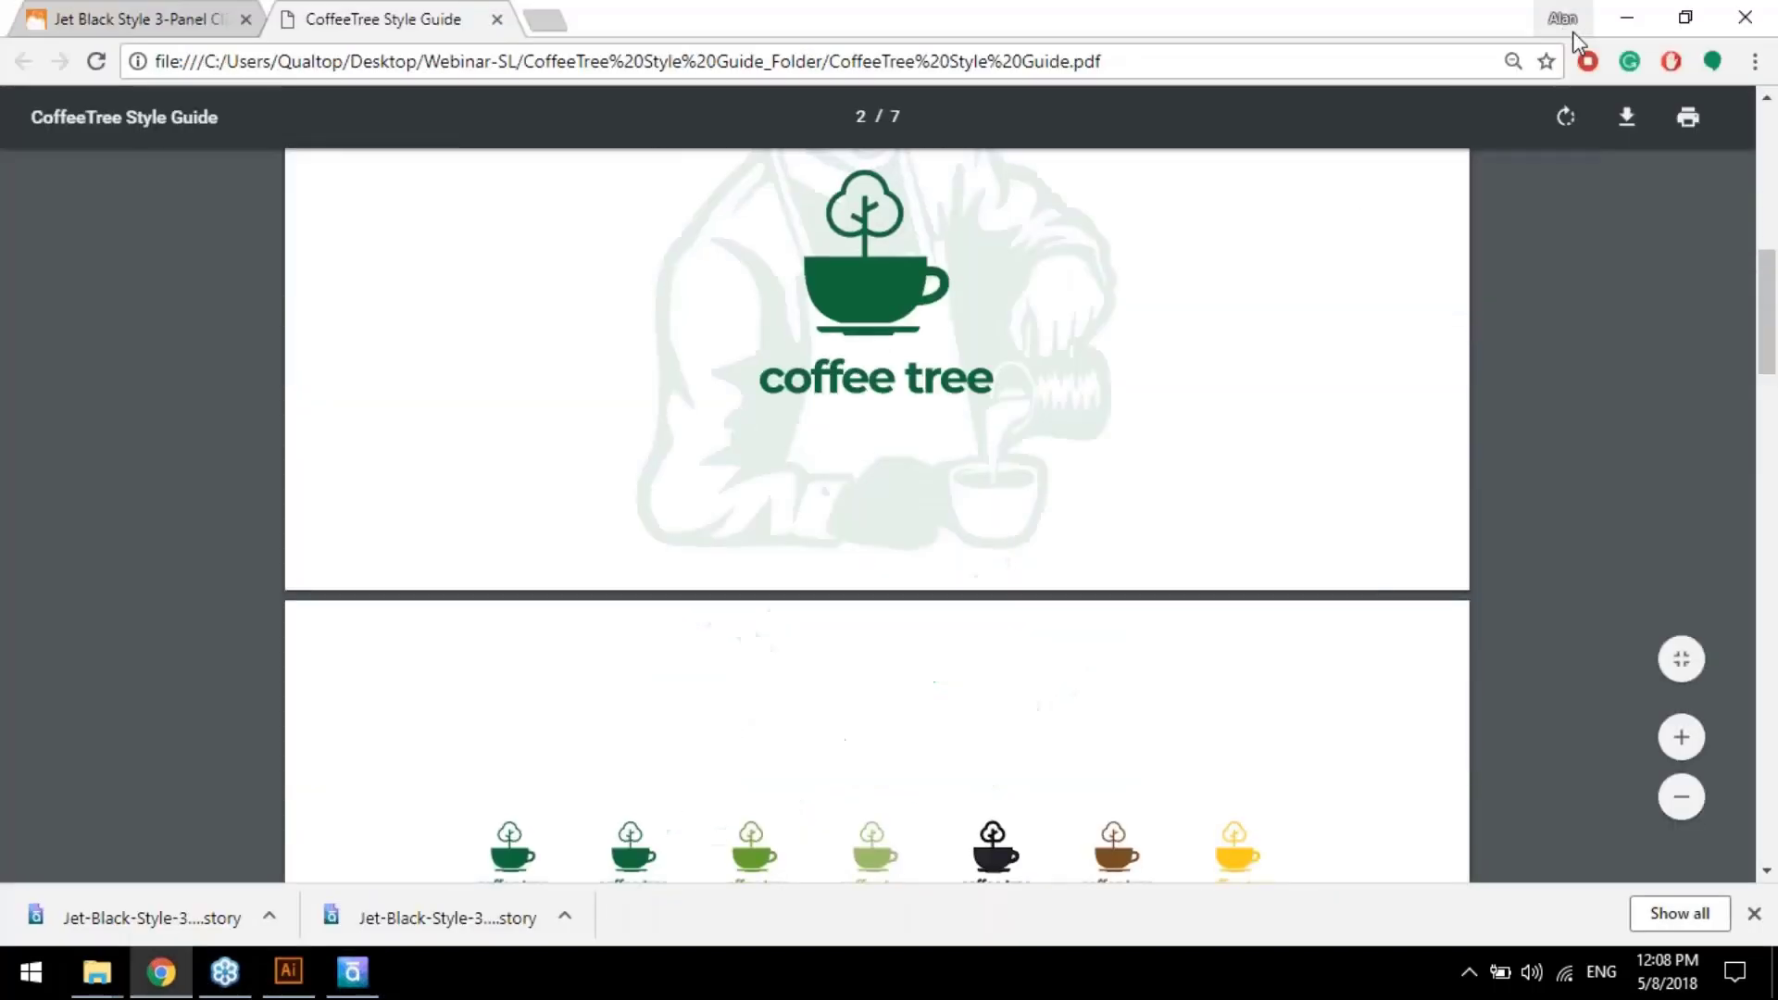
click(1628, 16)
Change the title bar rectangle's fill to a linear gradient fill in its Format Shape settings
click(1169, 313)
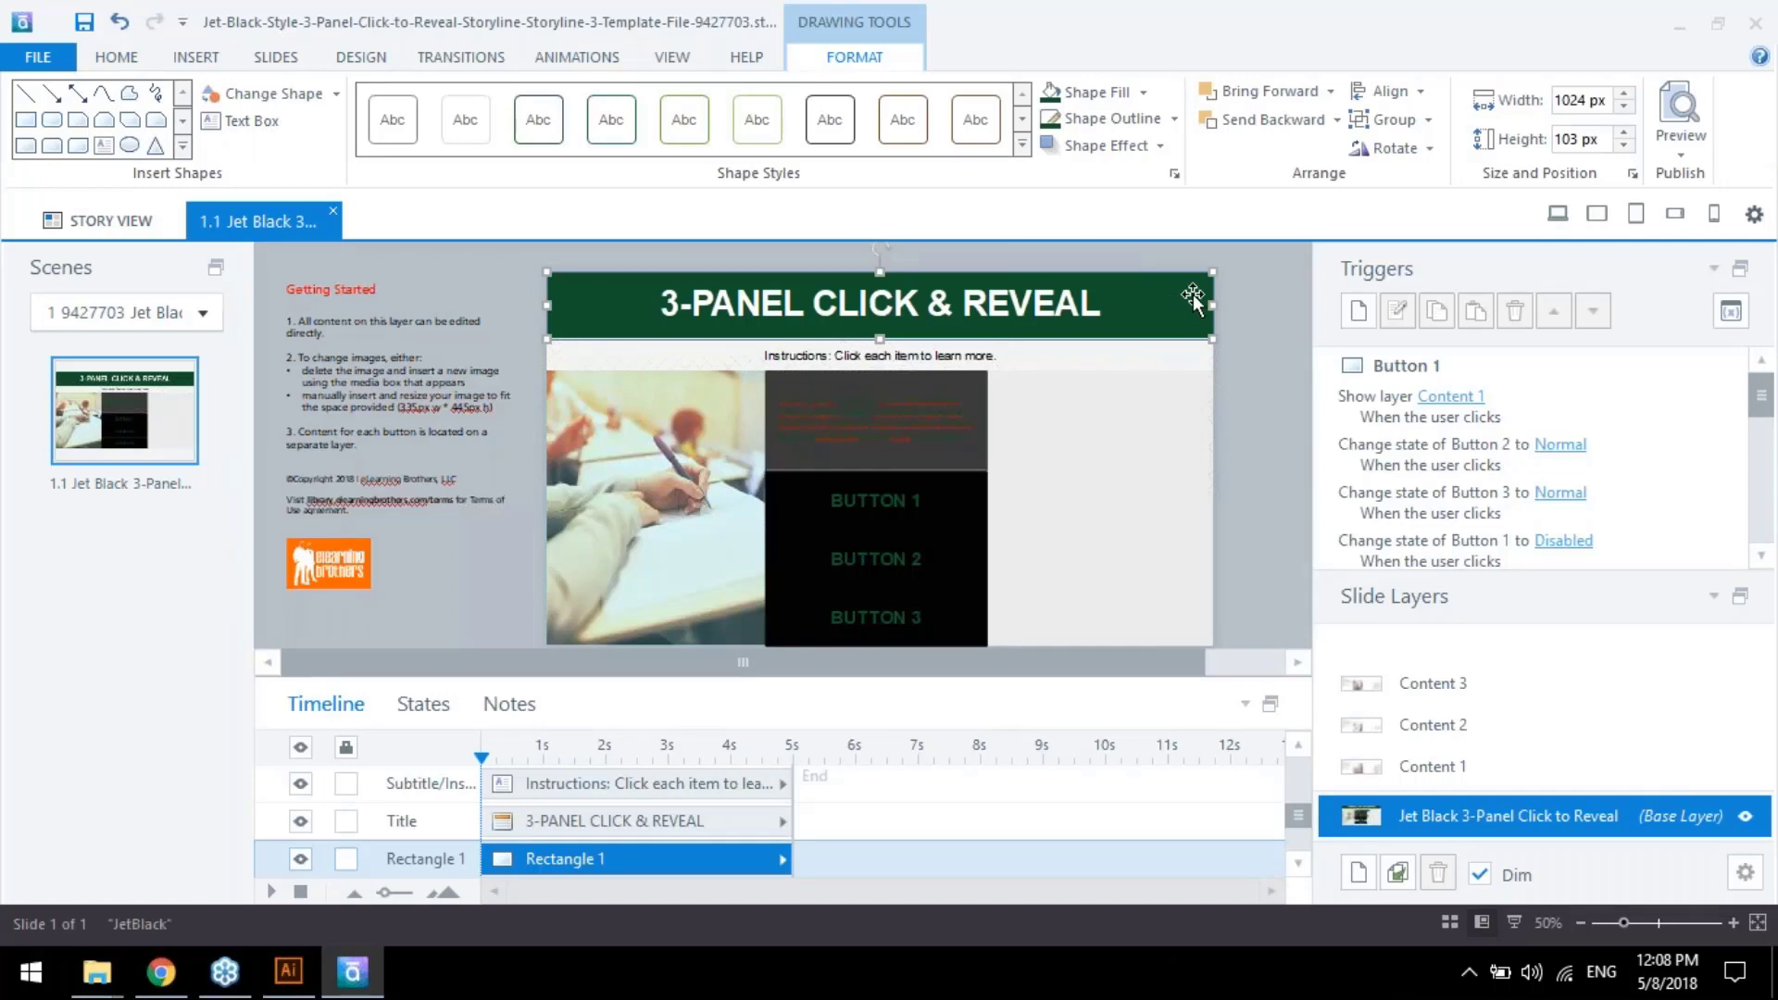
right_click(1193, 293)
click(1385, 878)
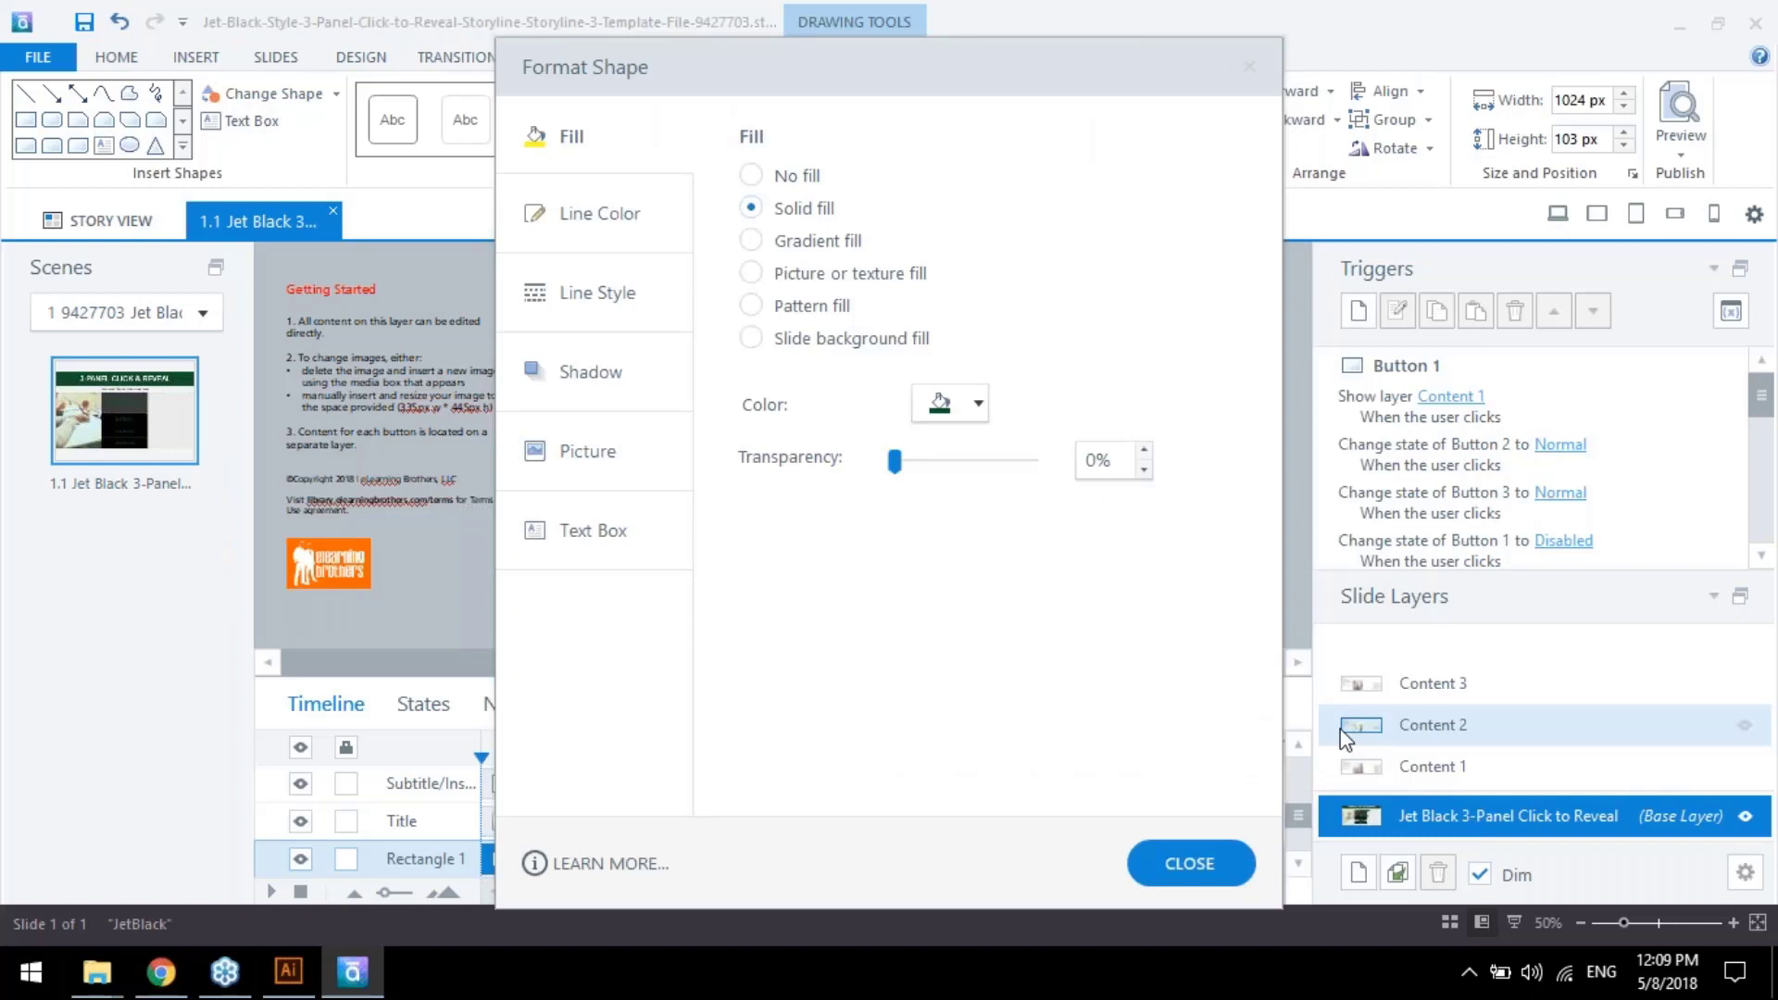
drag(1042, 53, 618, 35)
click(328, 220)
drag(658, 74, 580, 50)
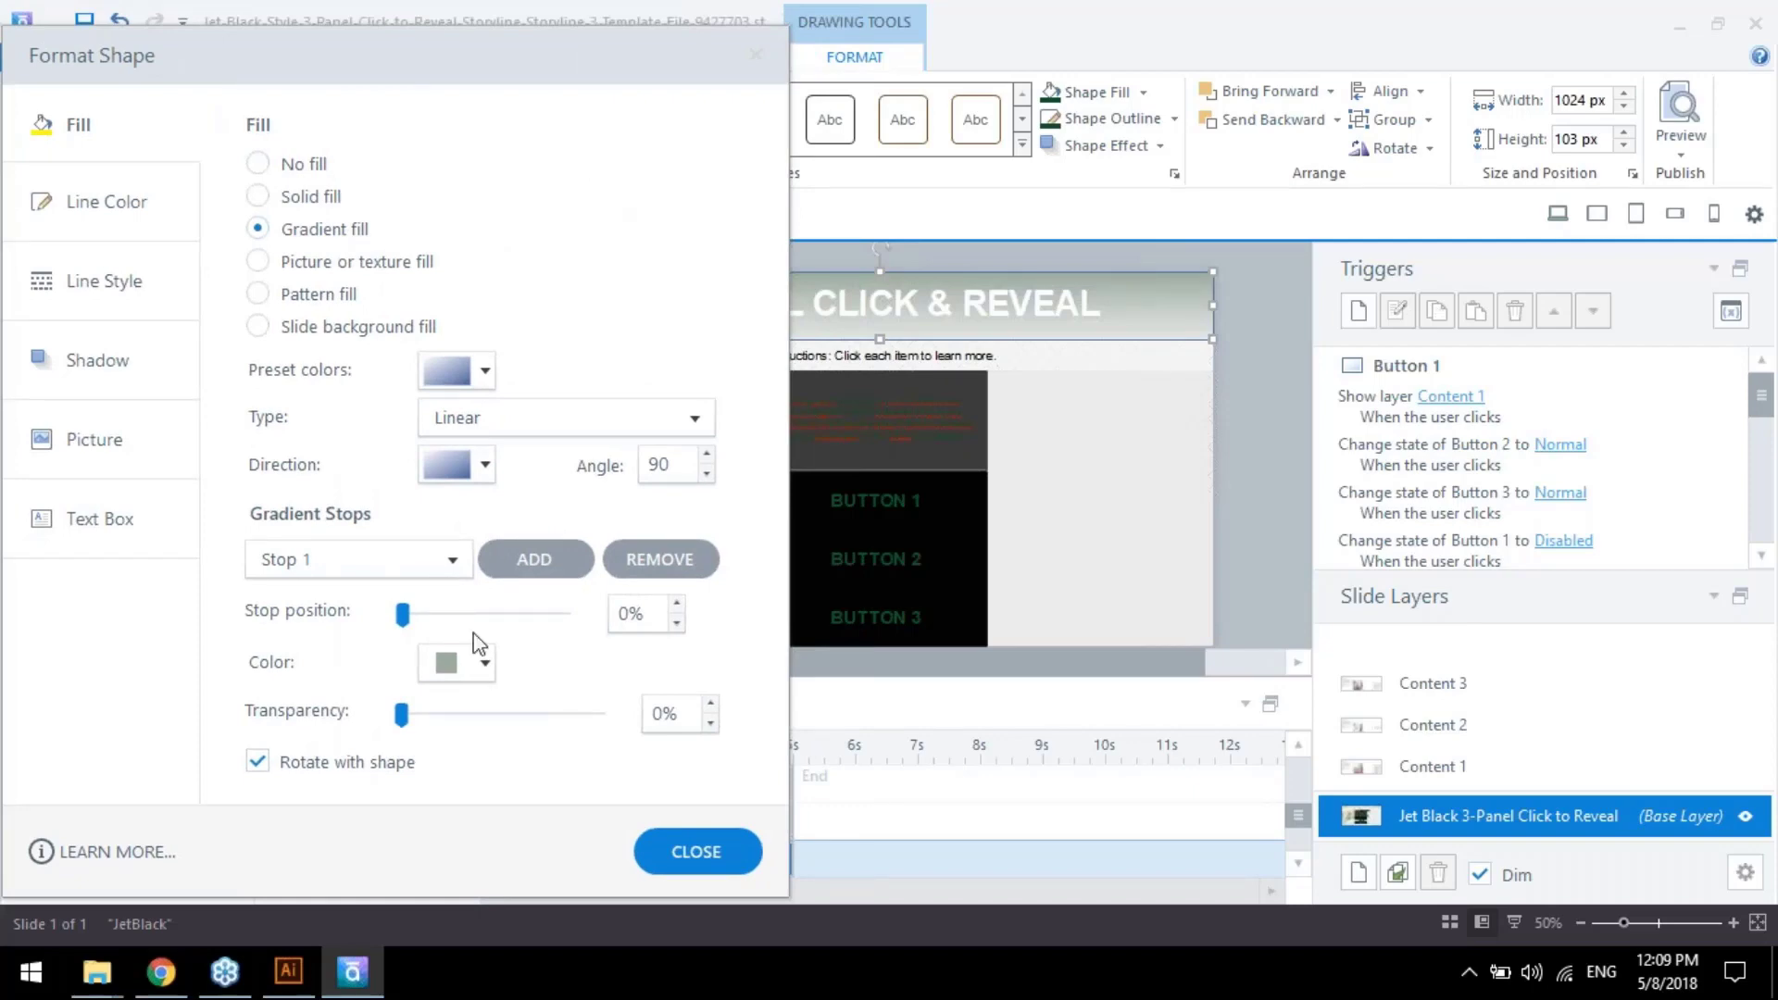
drag(394, 67, 525, 83)
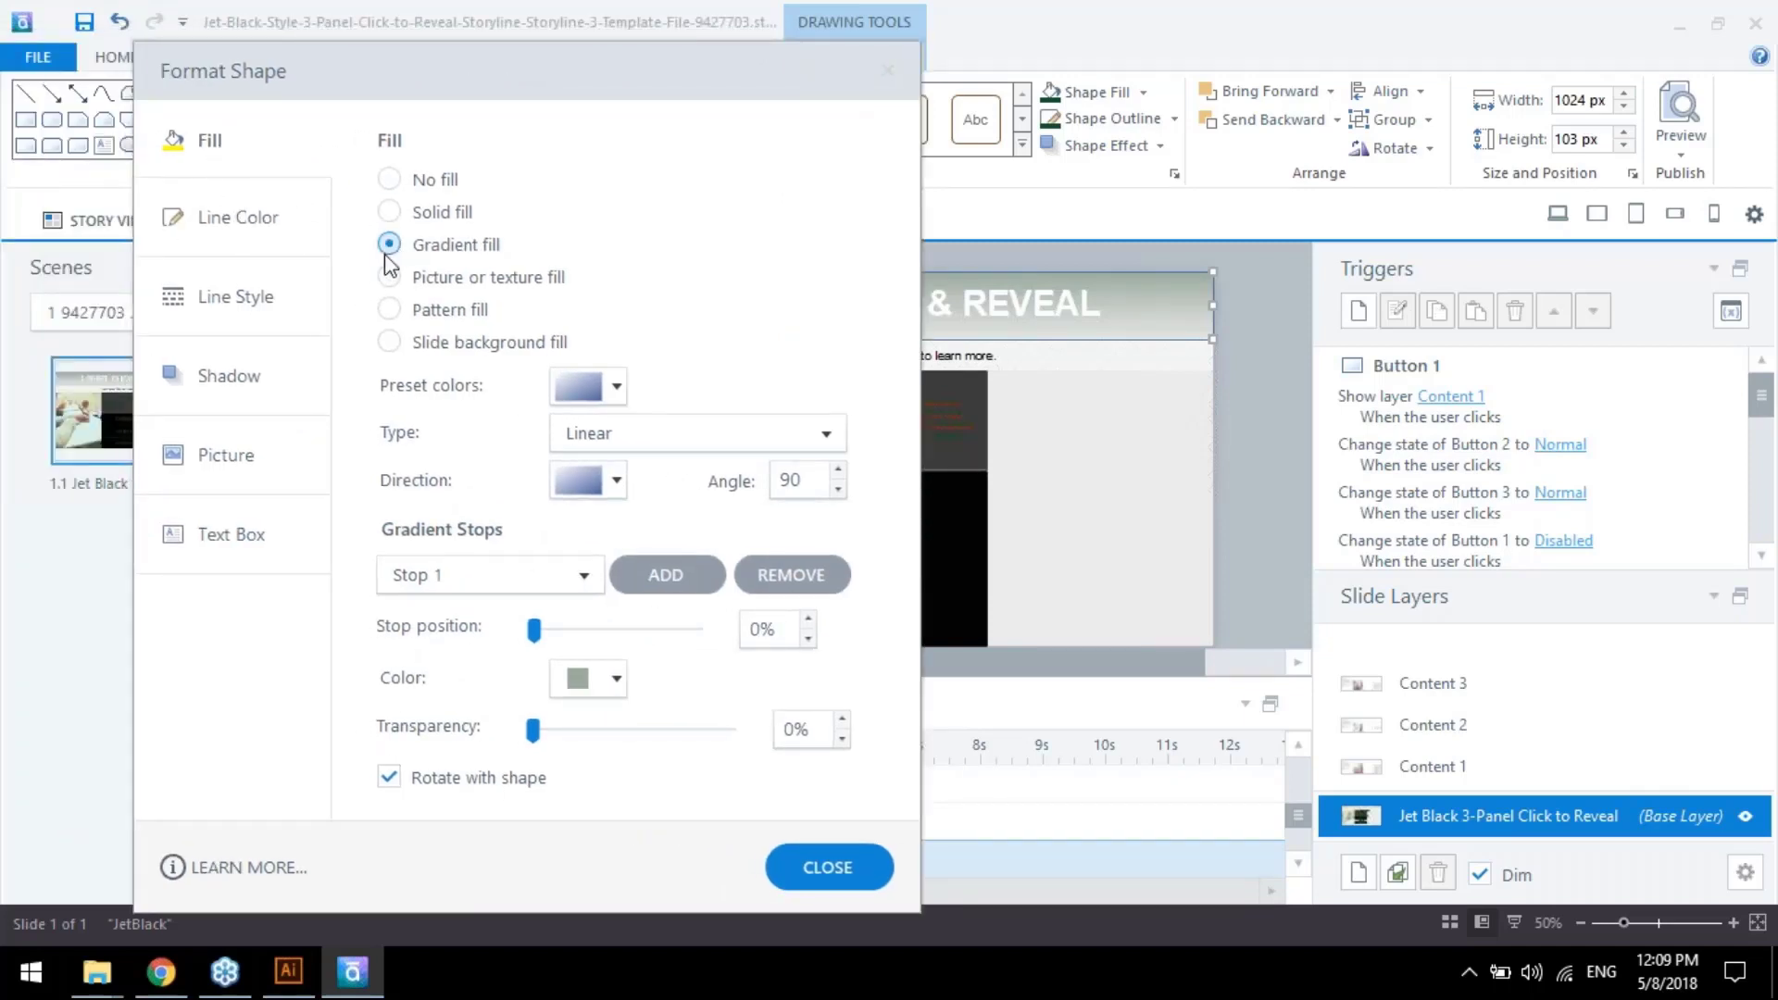
Remove Stop 3 from the title bar's gradient, leaving only Stop 1 and Stop 2
click(567, 585)
click(567, 585)
click(567, 585)
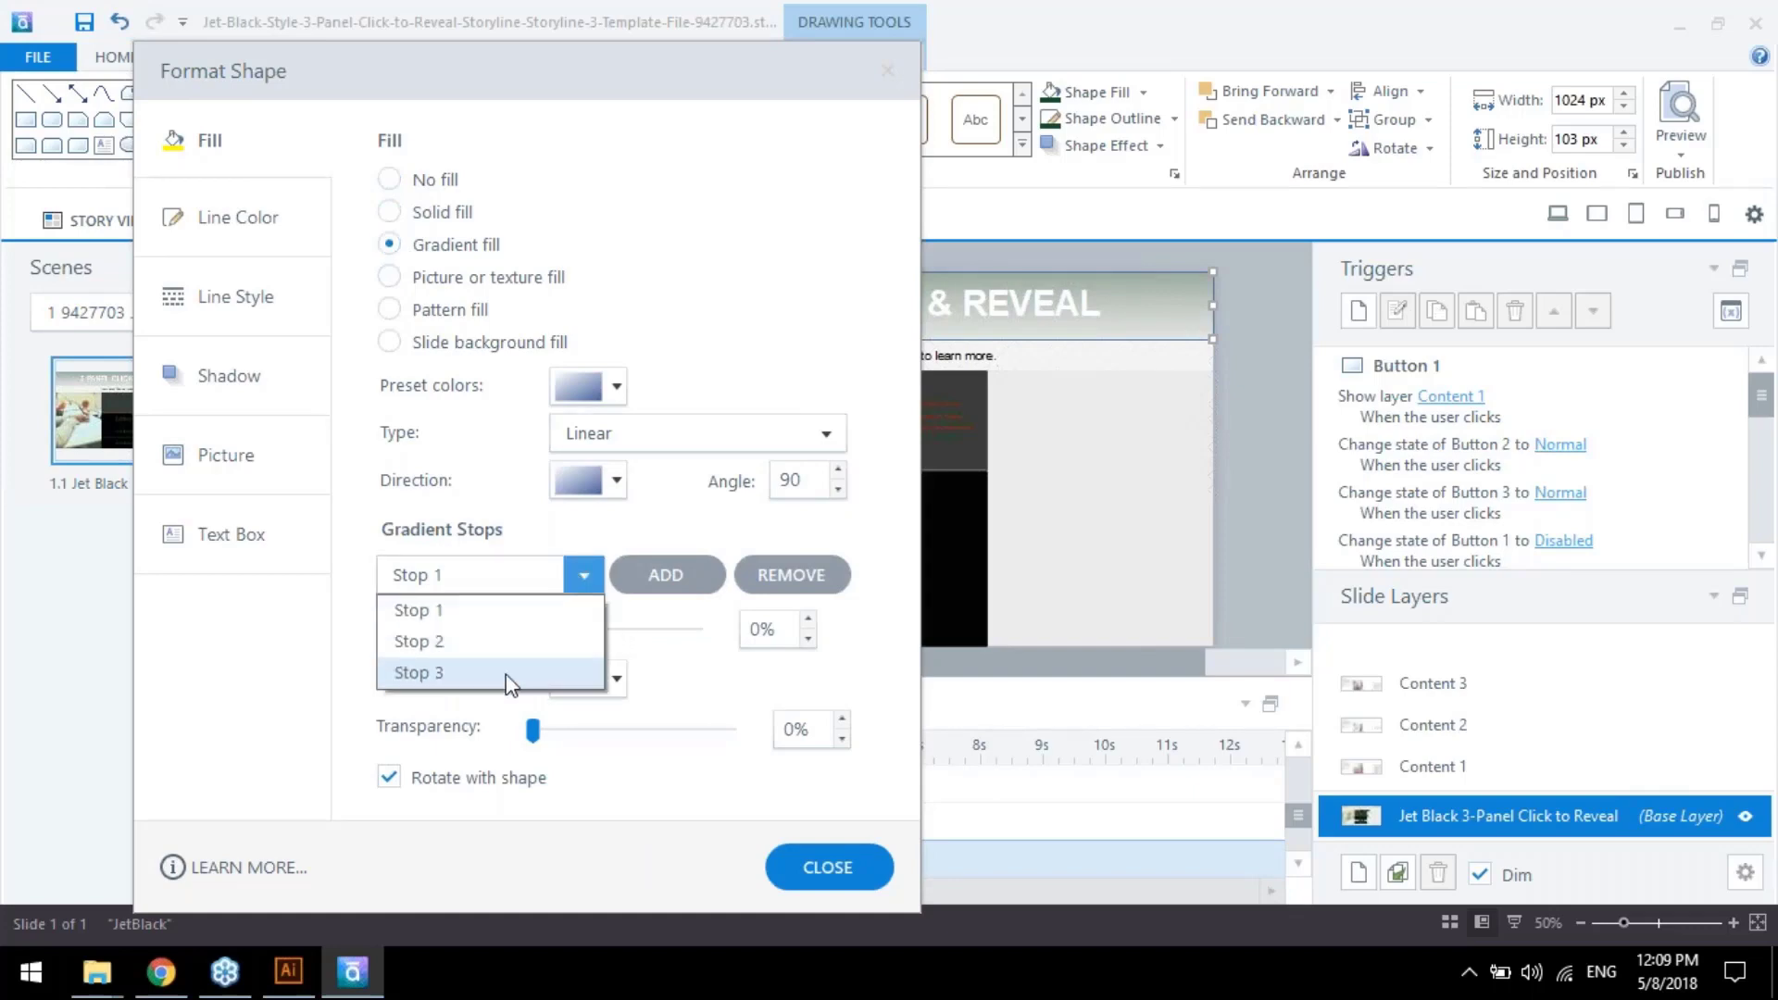
click(482, 675)
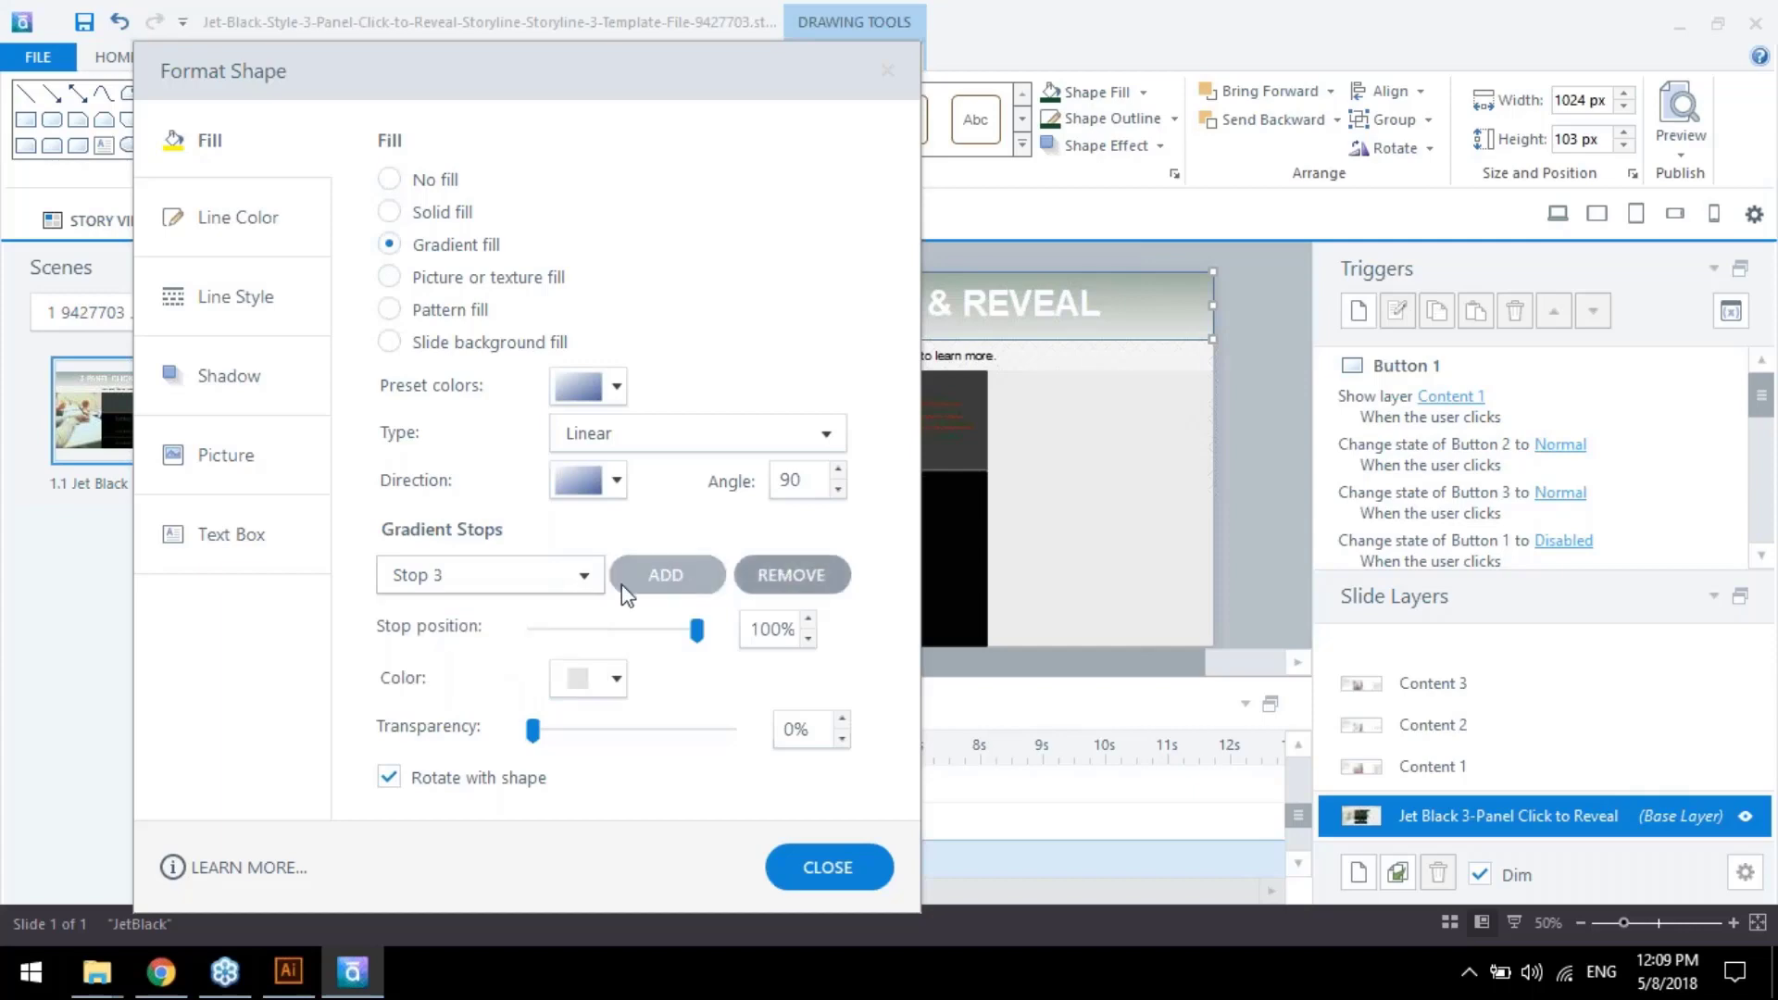
click(583, 576)
click(565, 641)
click(584, 575)
click(574, 607)
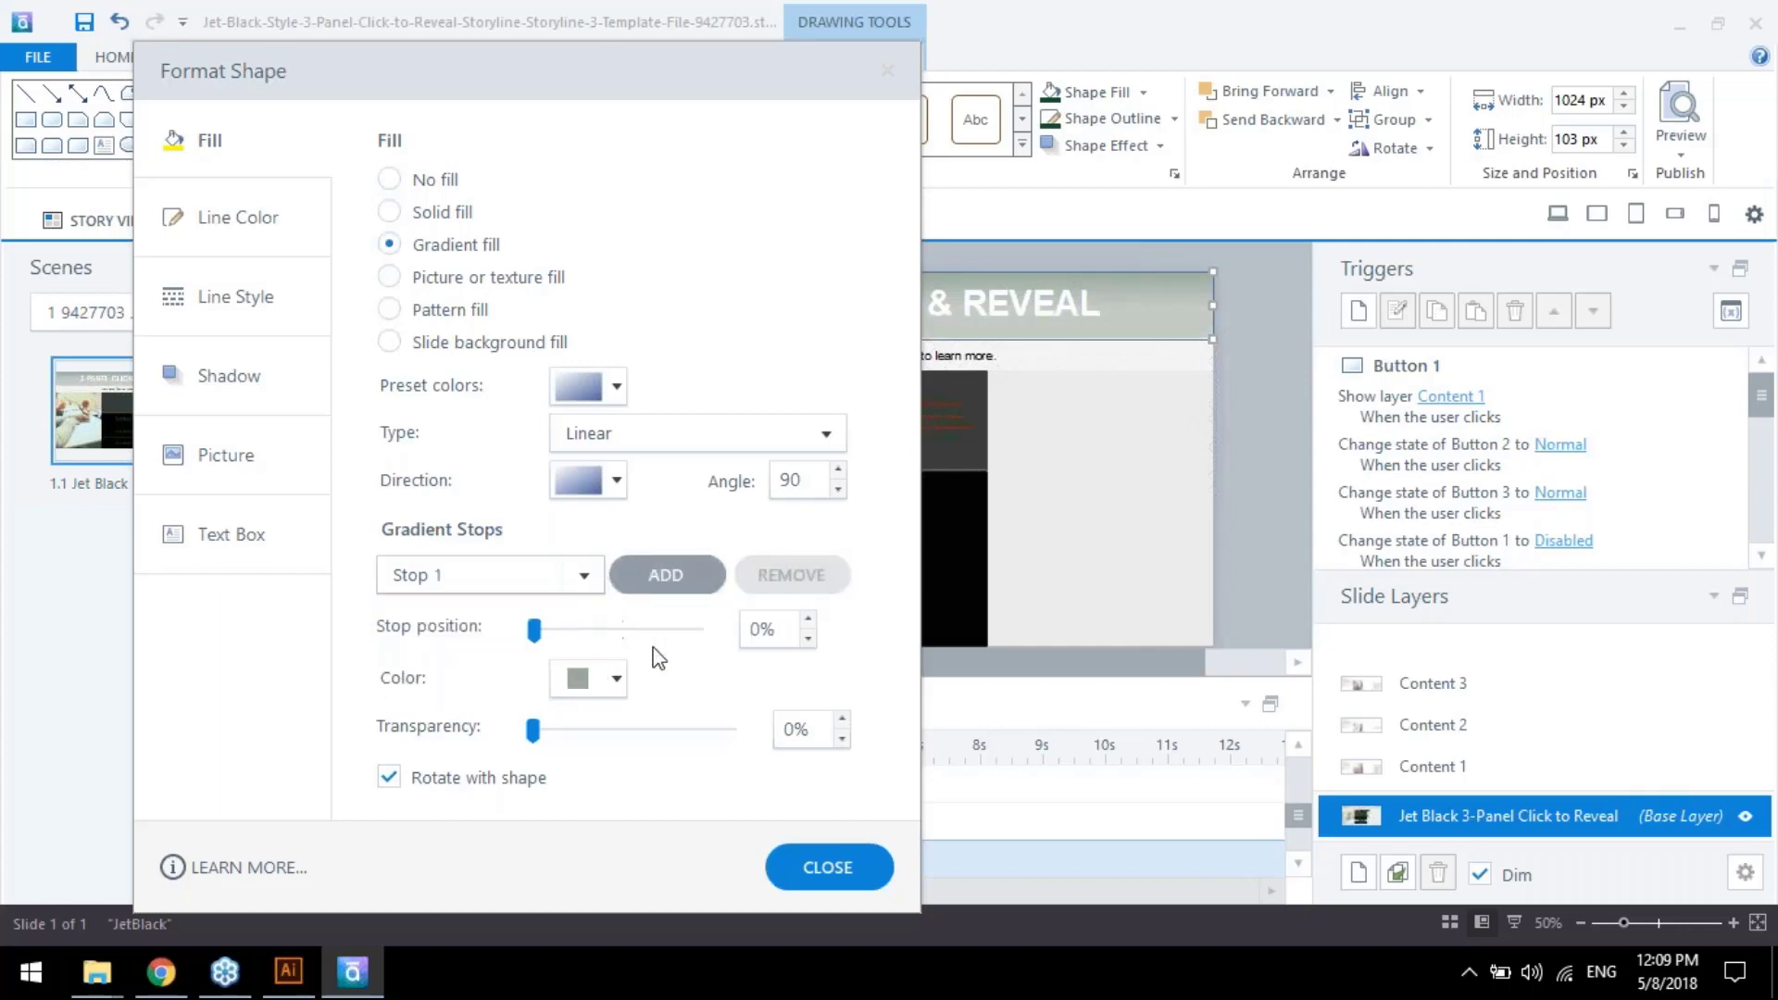
Set the gradient's linear direction to an angle of 0 and give Stop 1 the dark green theme color
click(617, 482)
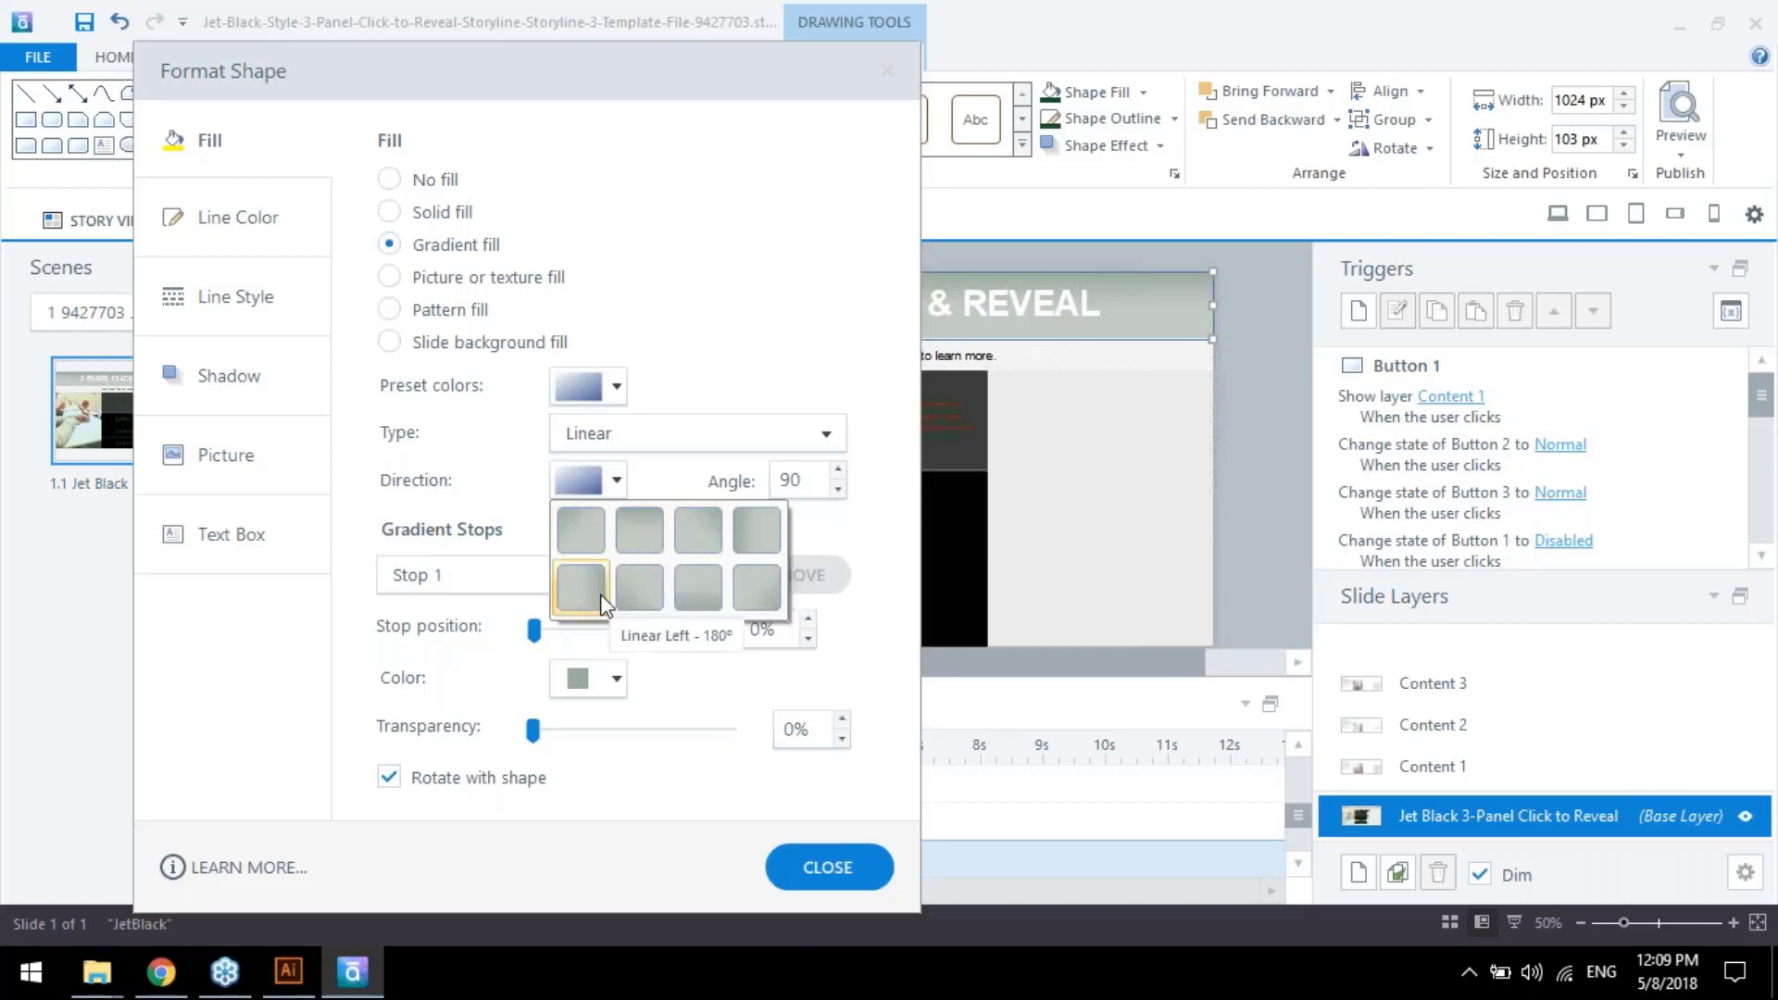
click(749, 549)
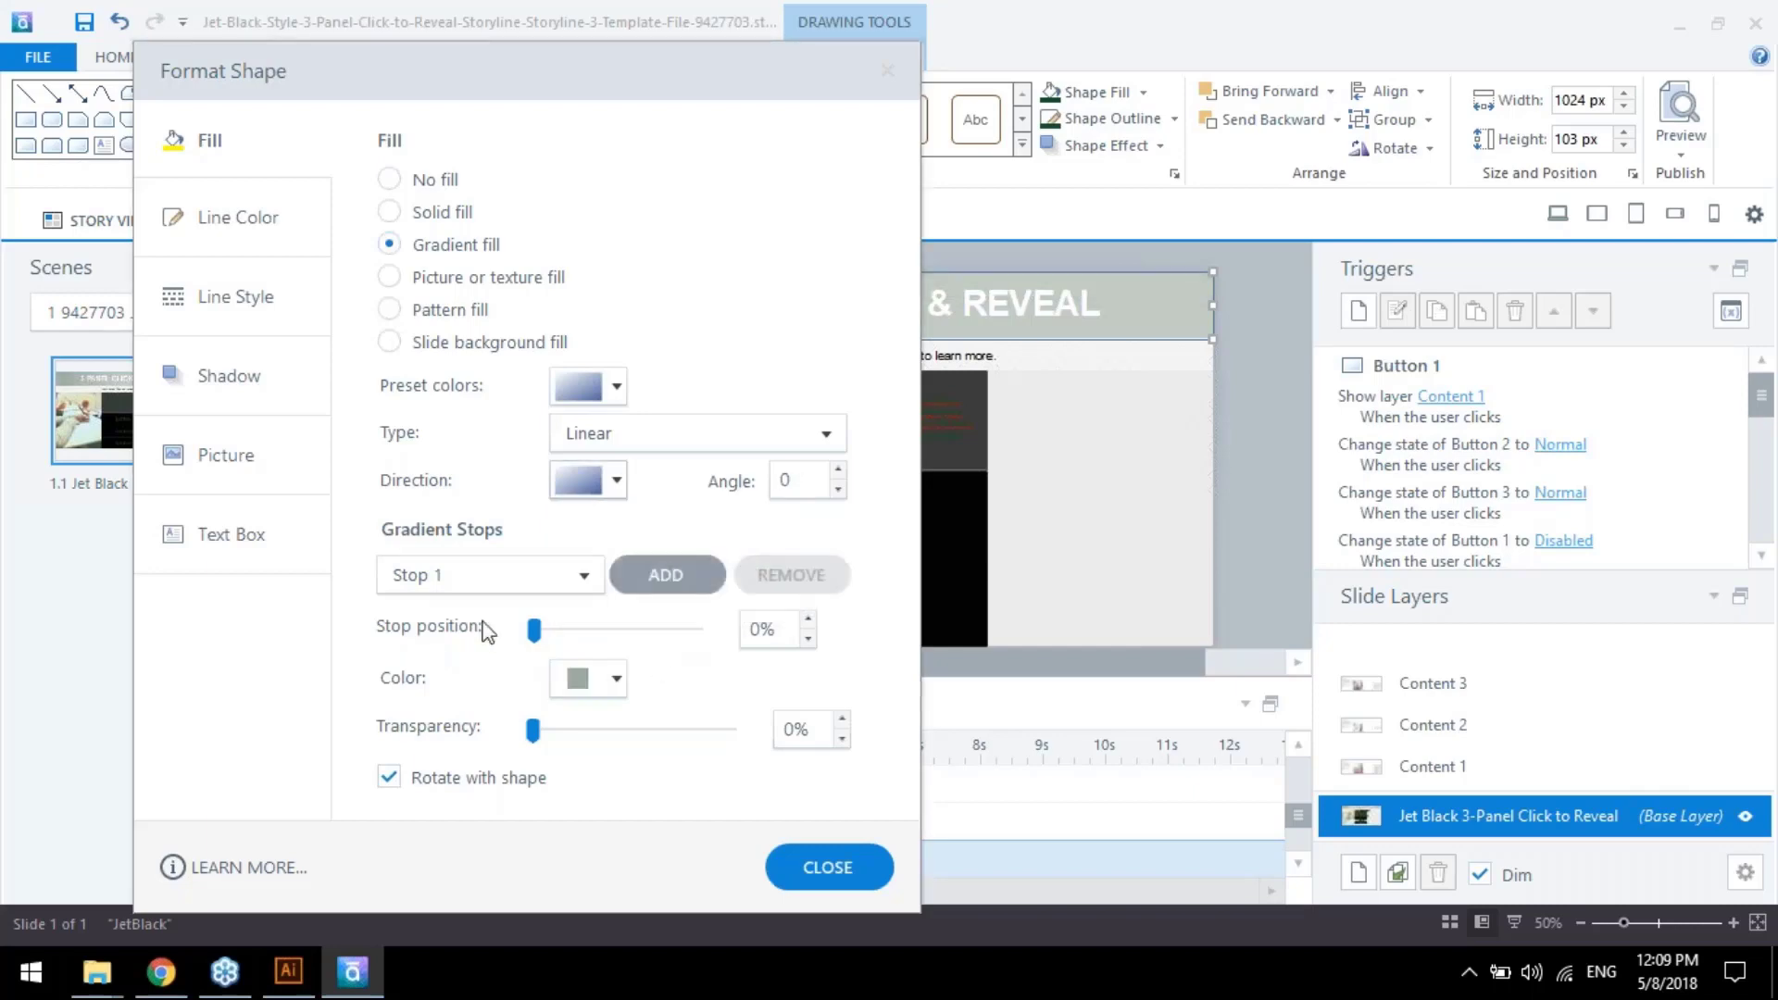
click(613, 681)
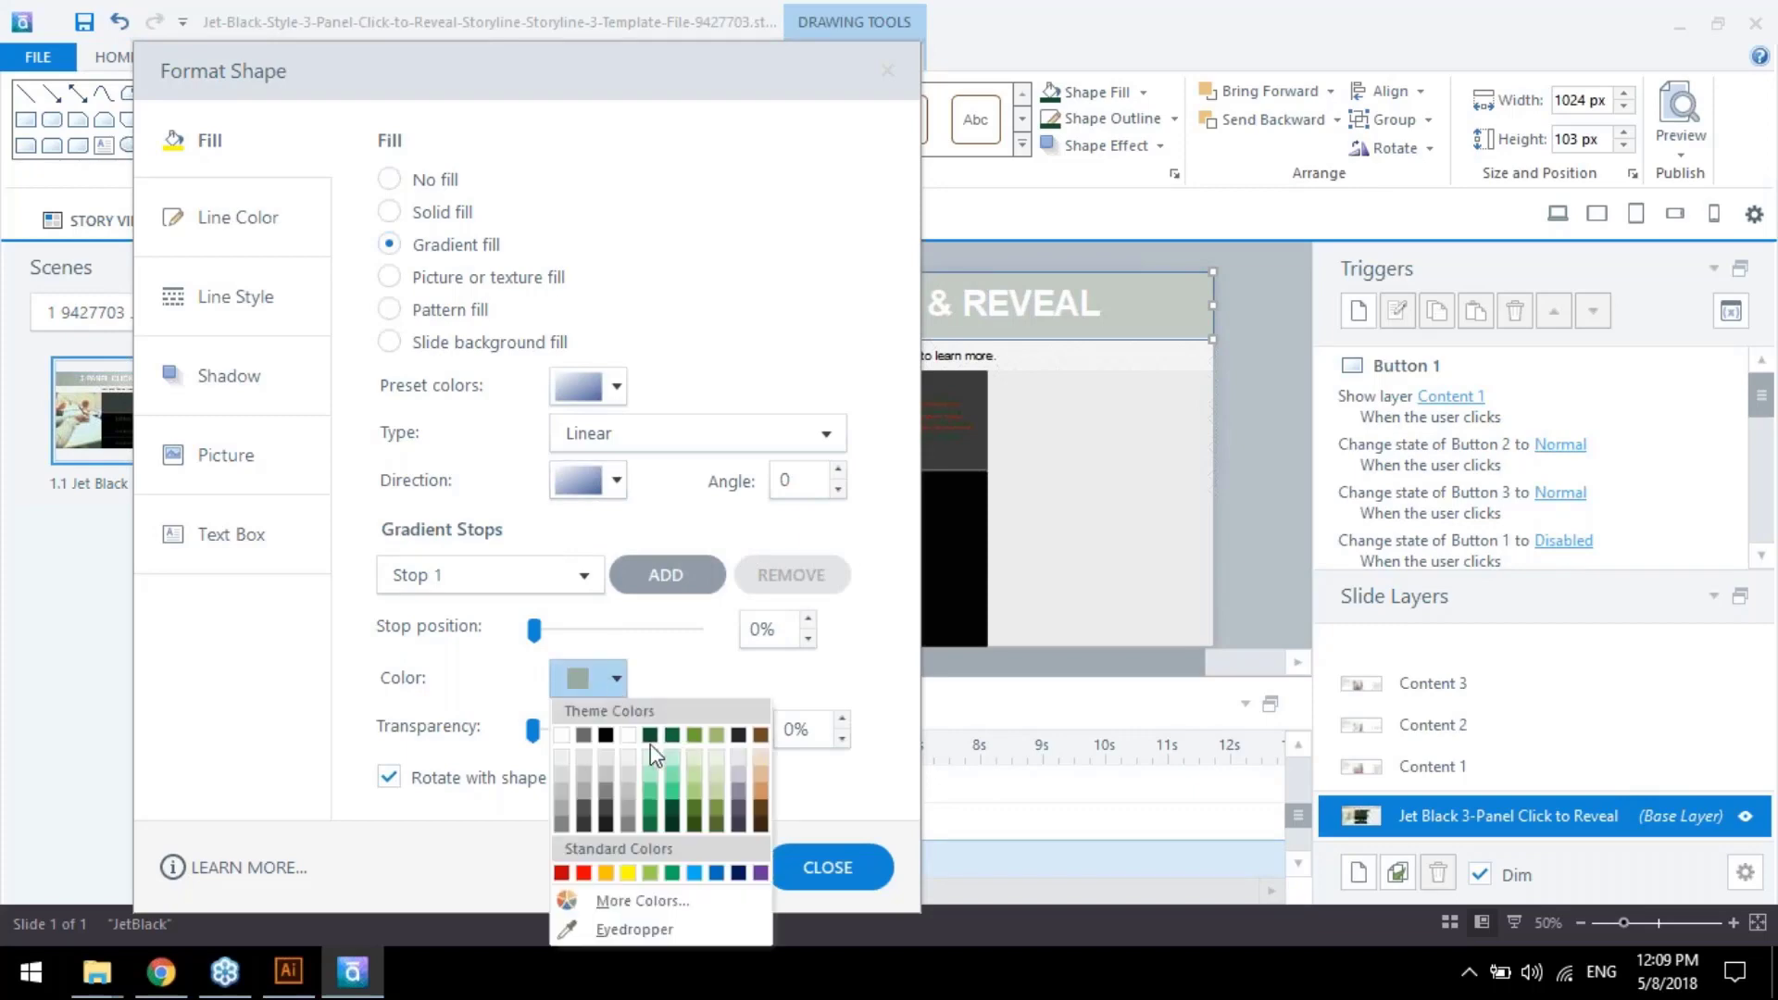
click(651, 736)
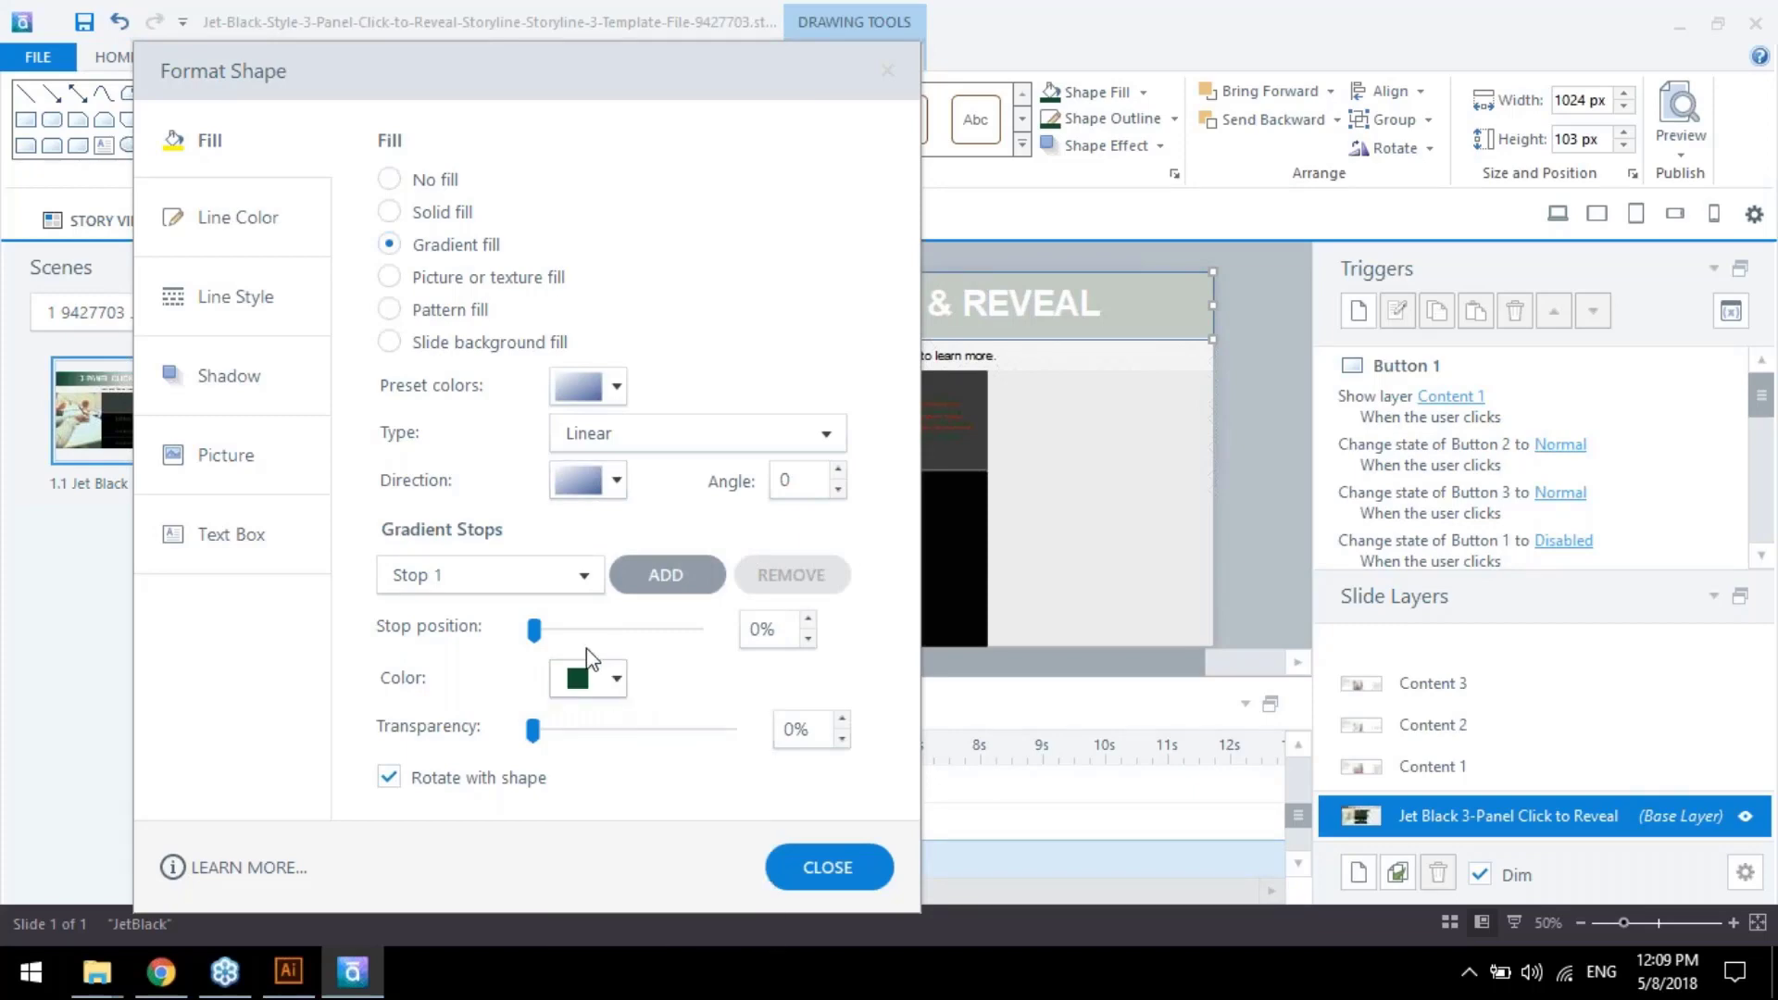
Give Stop 2 of the title bar's gradient the medium green theme color and close the shape formatting
click(580, 574)
click(542, 638)
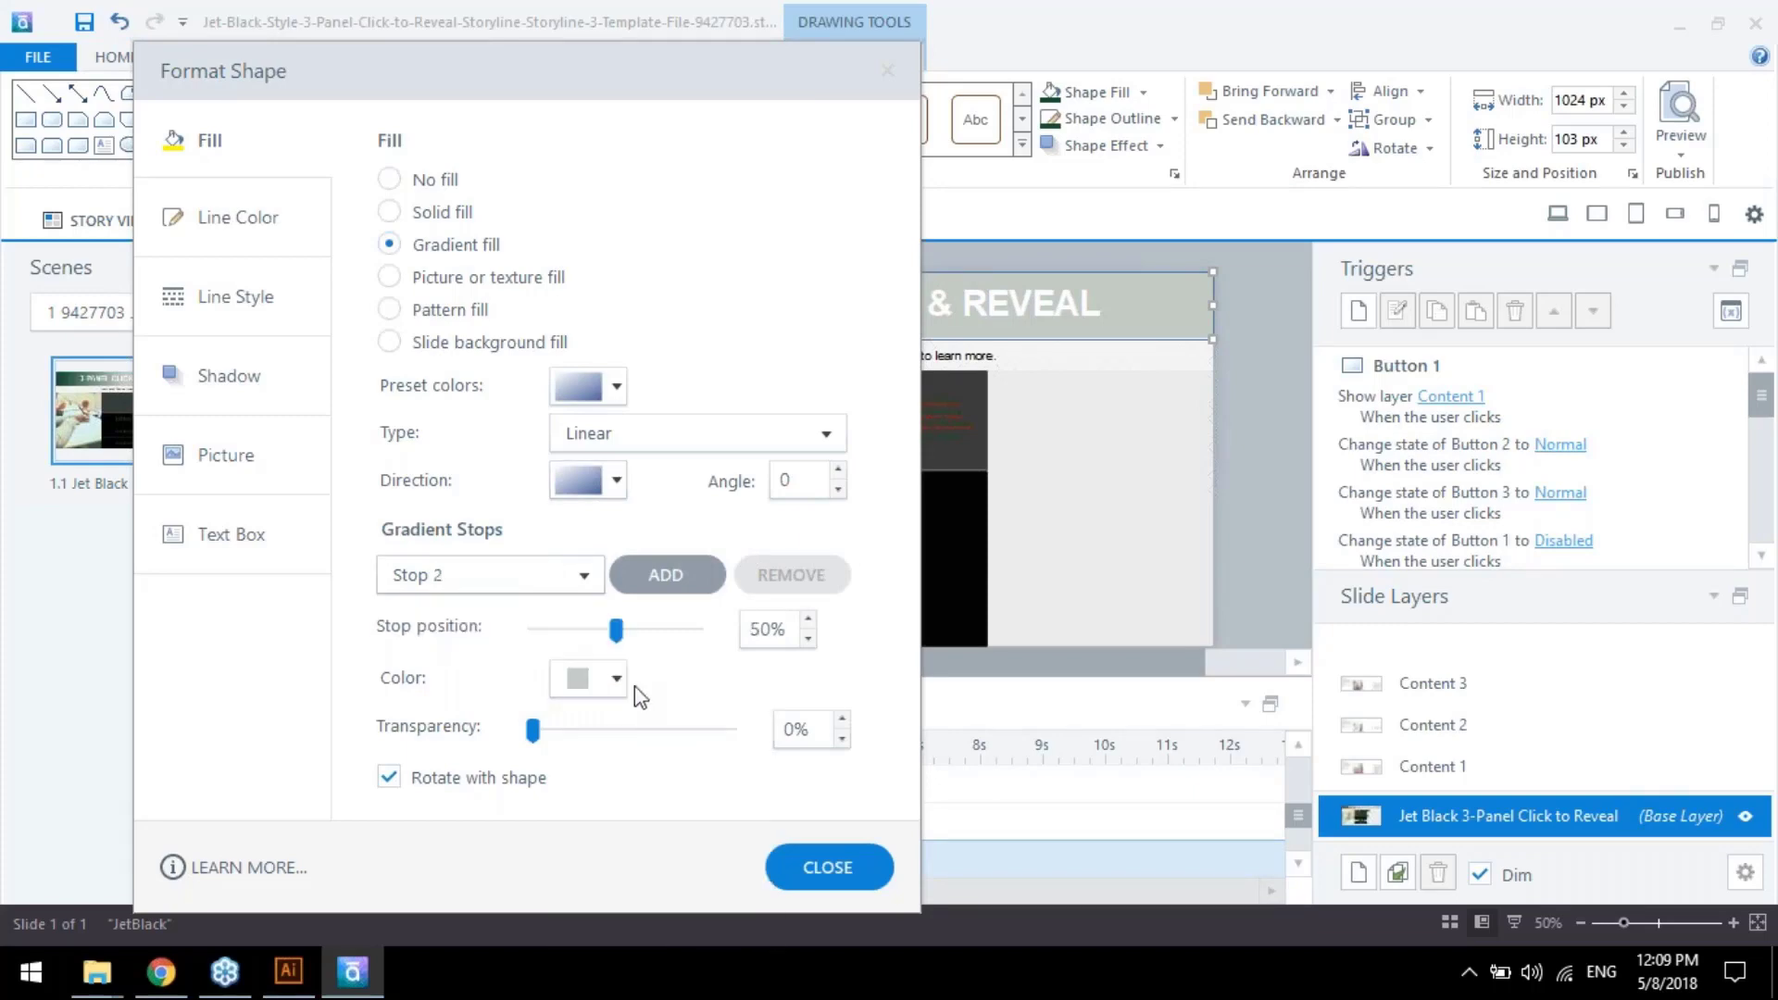
click(616, 679)
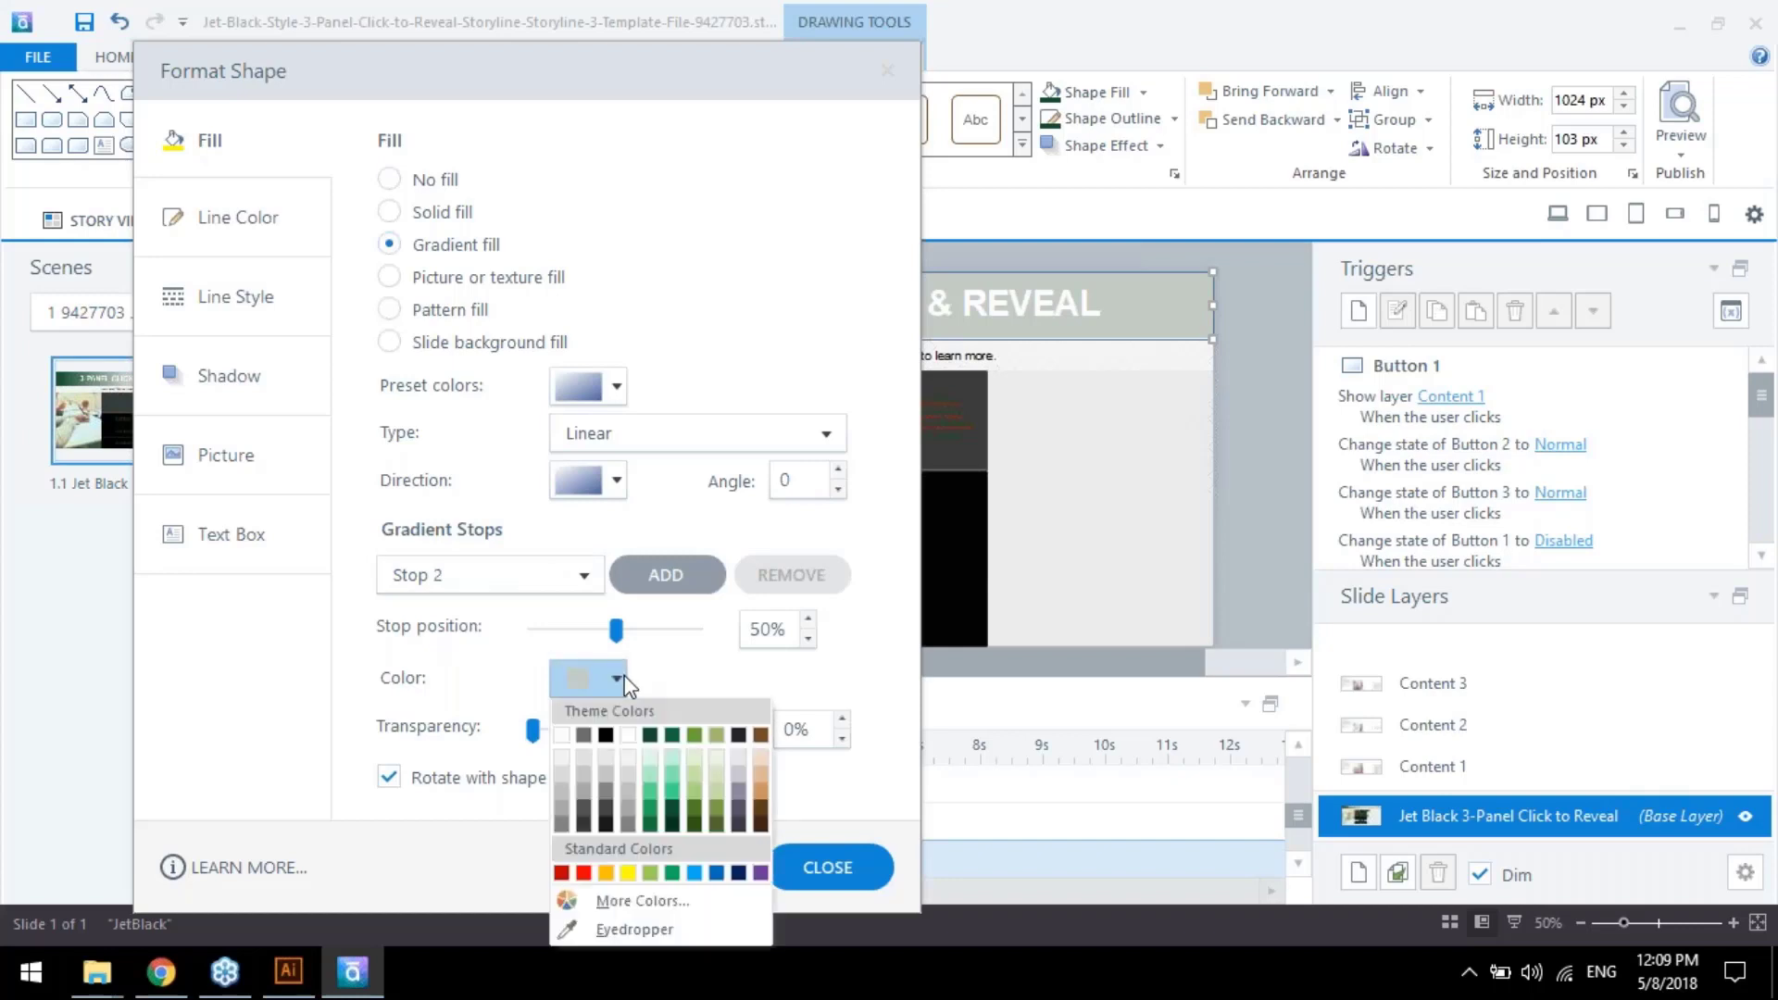
click(696, 737)
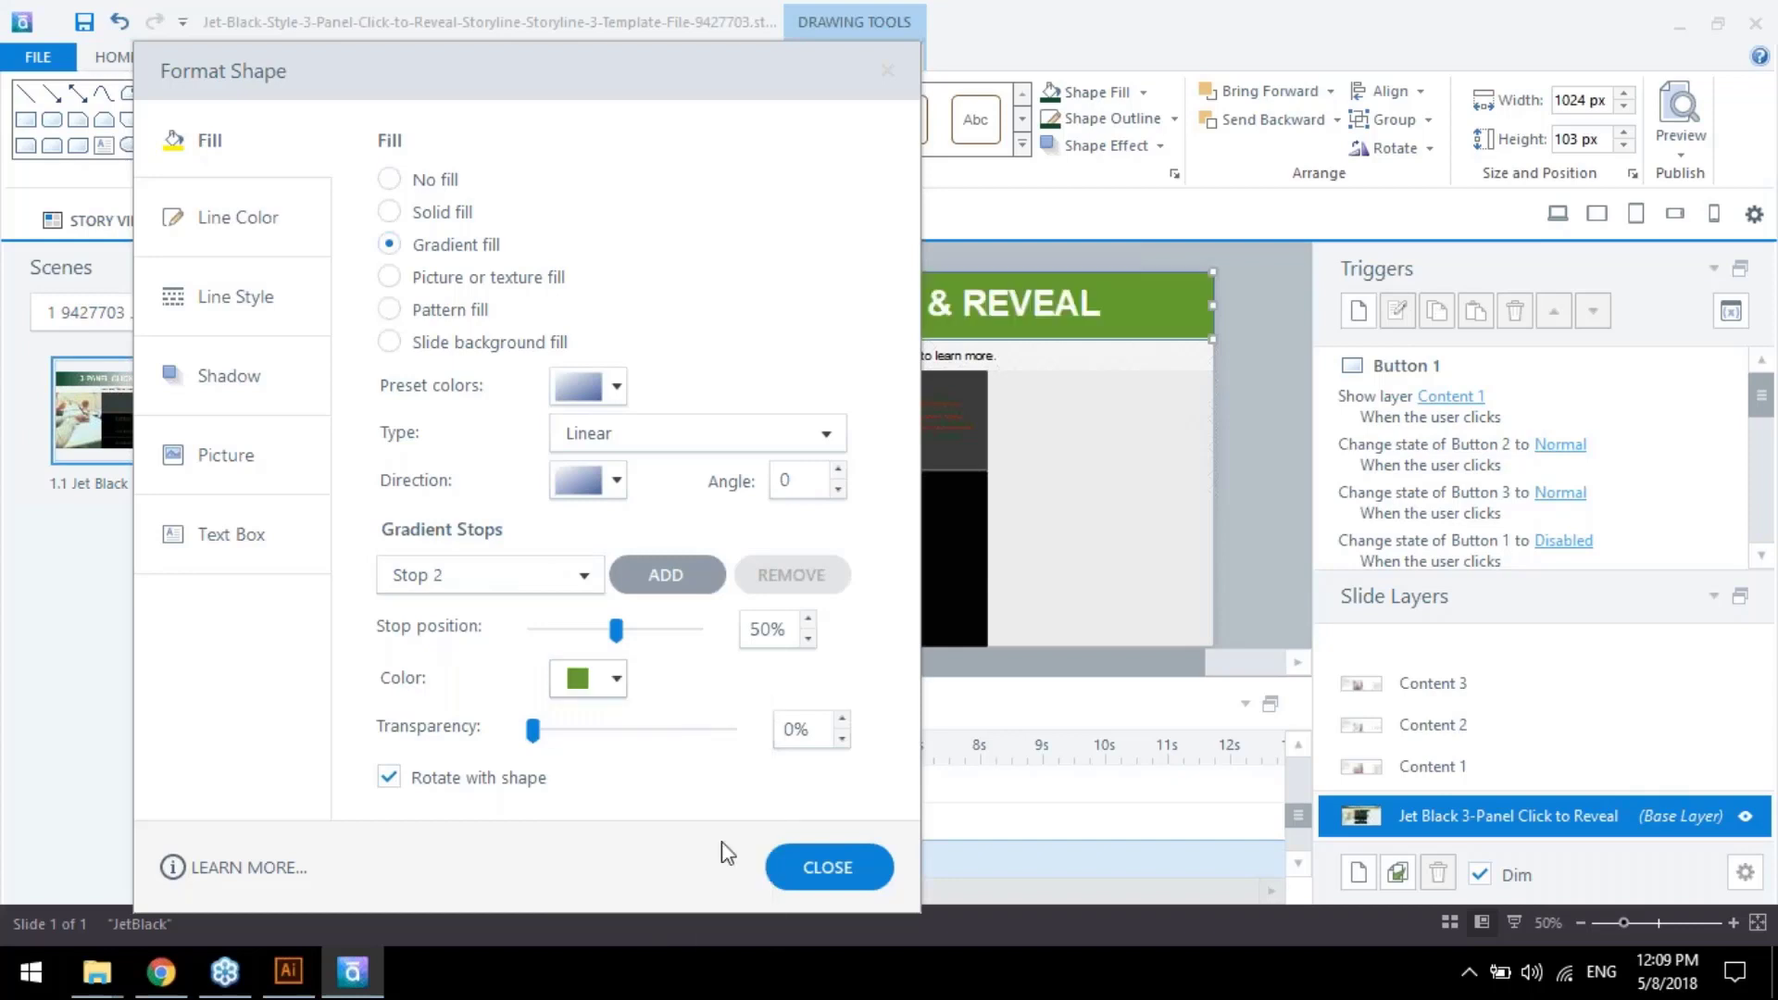
click(870, 887)
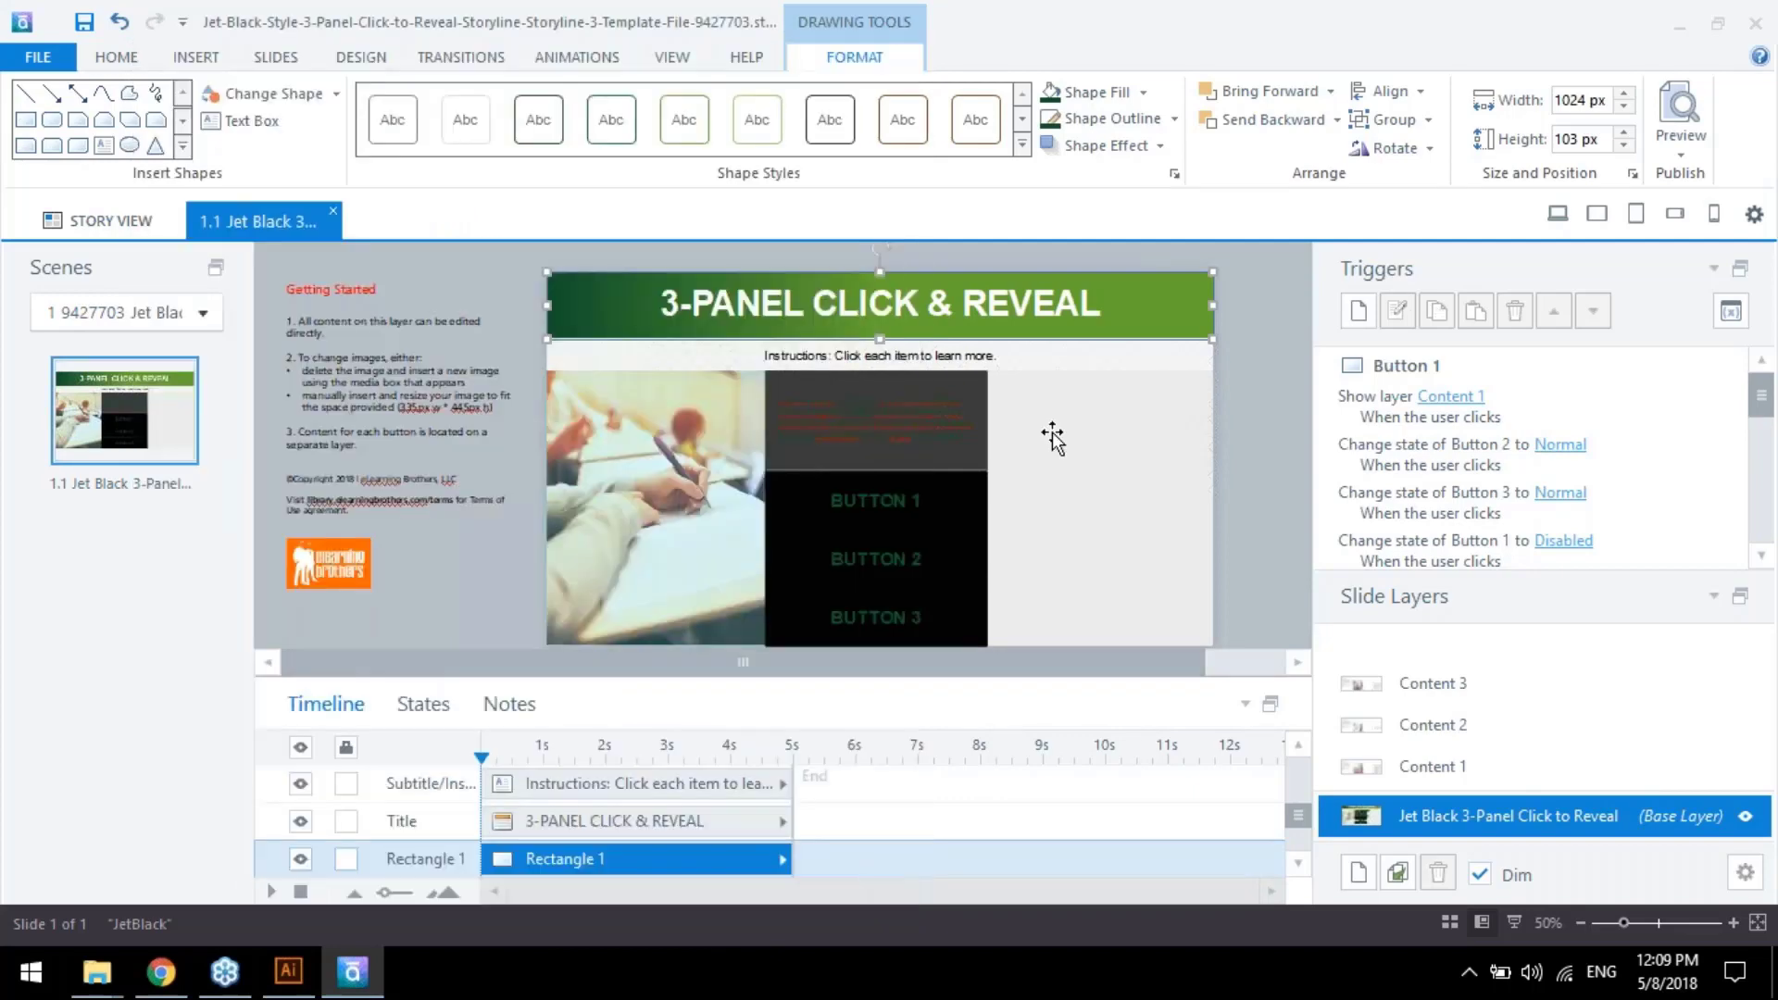
Set the 3-PANEL CLICK & REVEAL title text to the Montserrat font and the dark theme color
click(1091, 306)
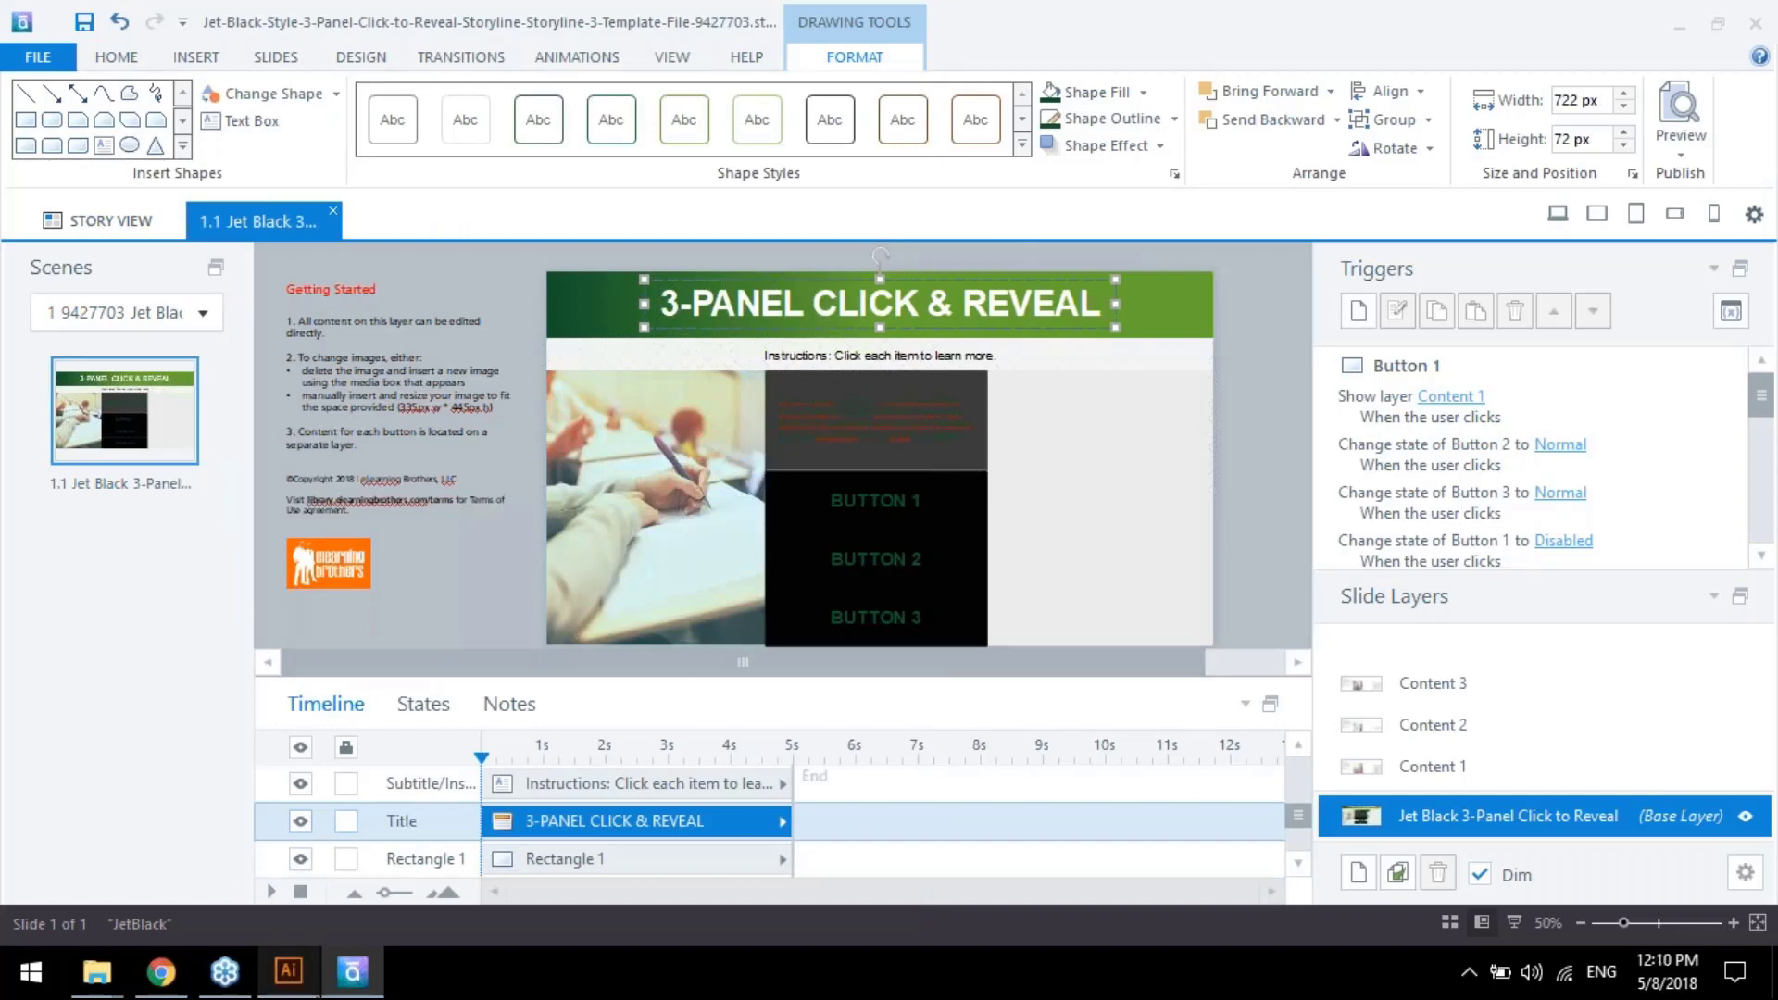
click(291, 977)
click(352, 973)
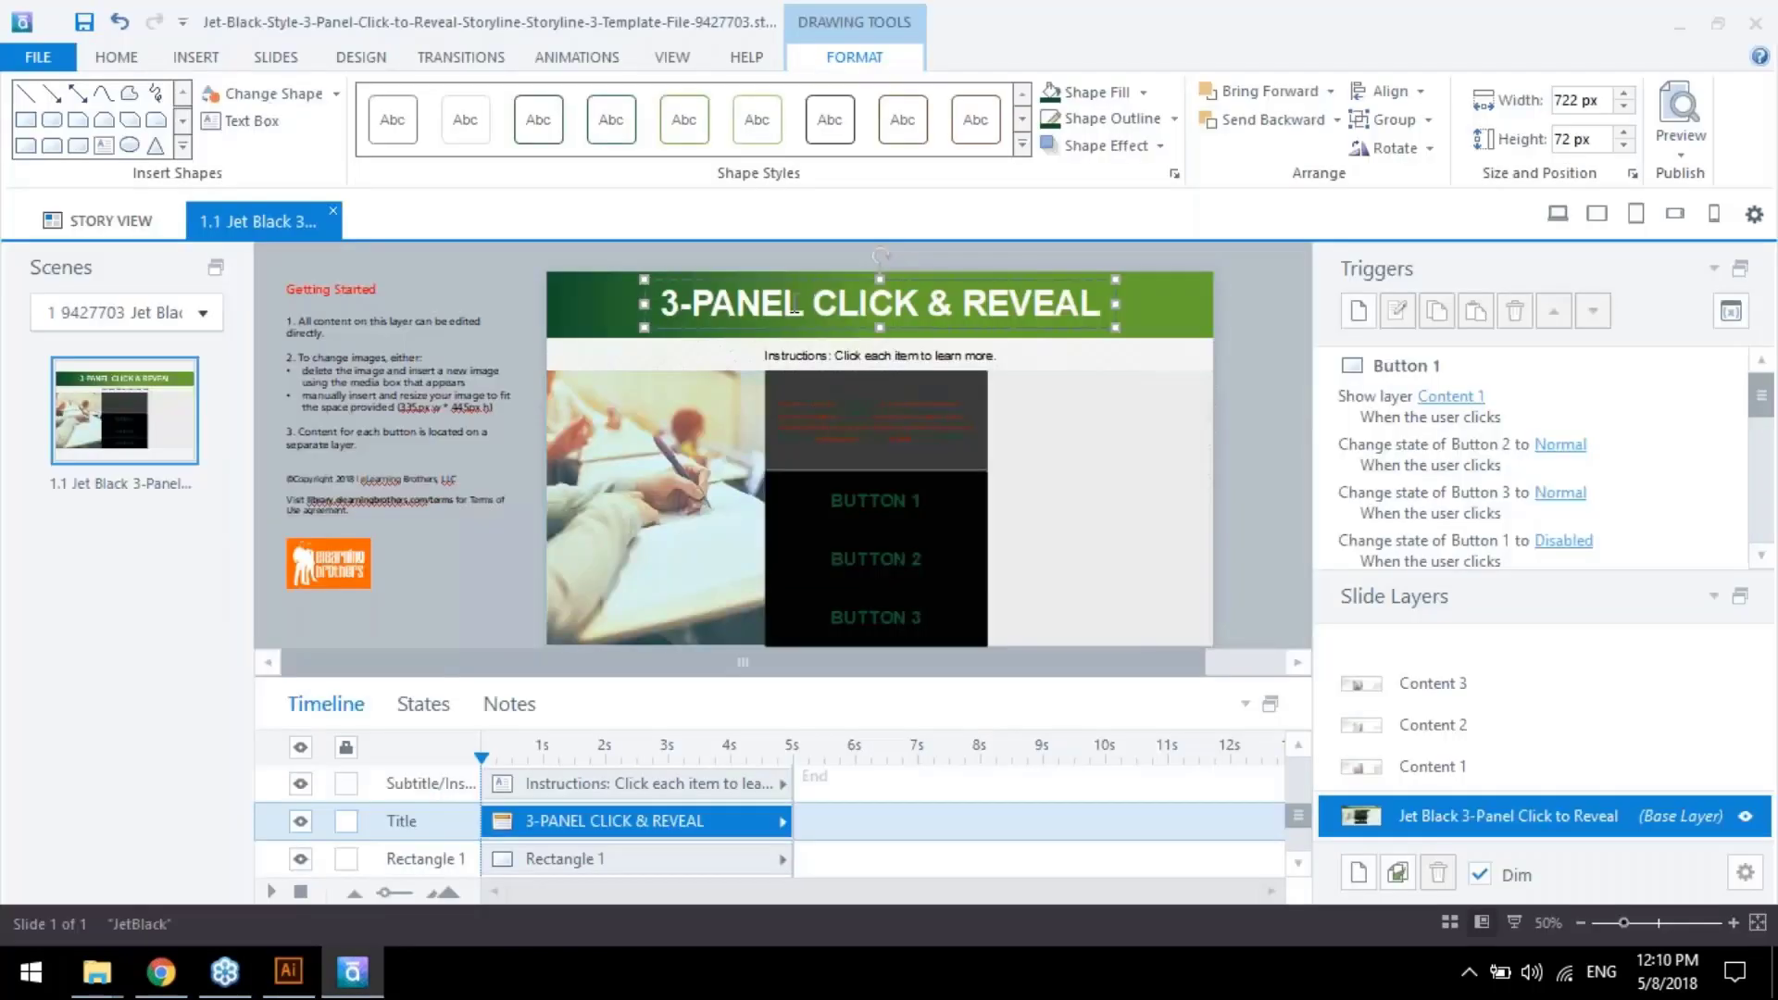
triple_click(661, 303)
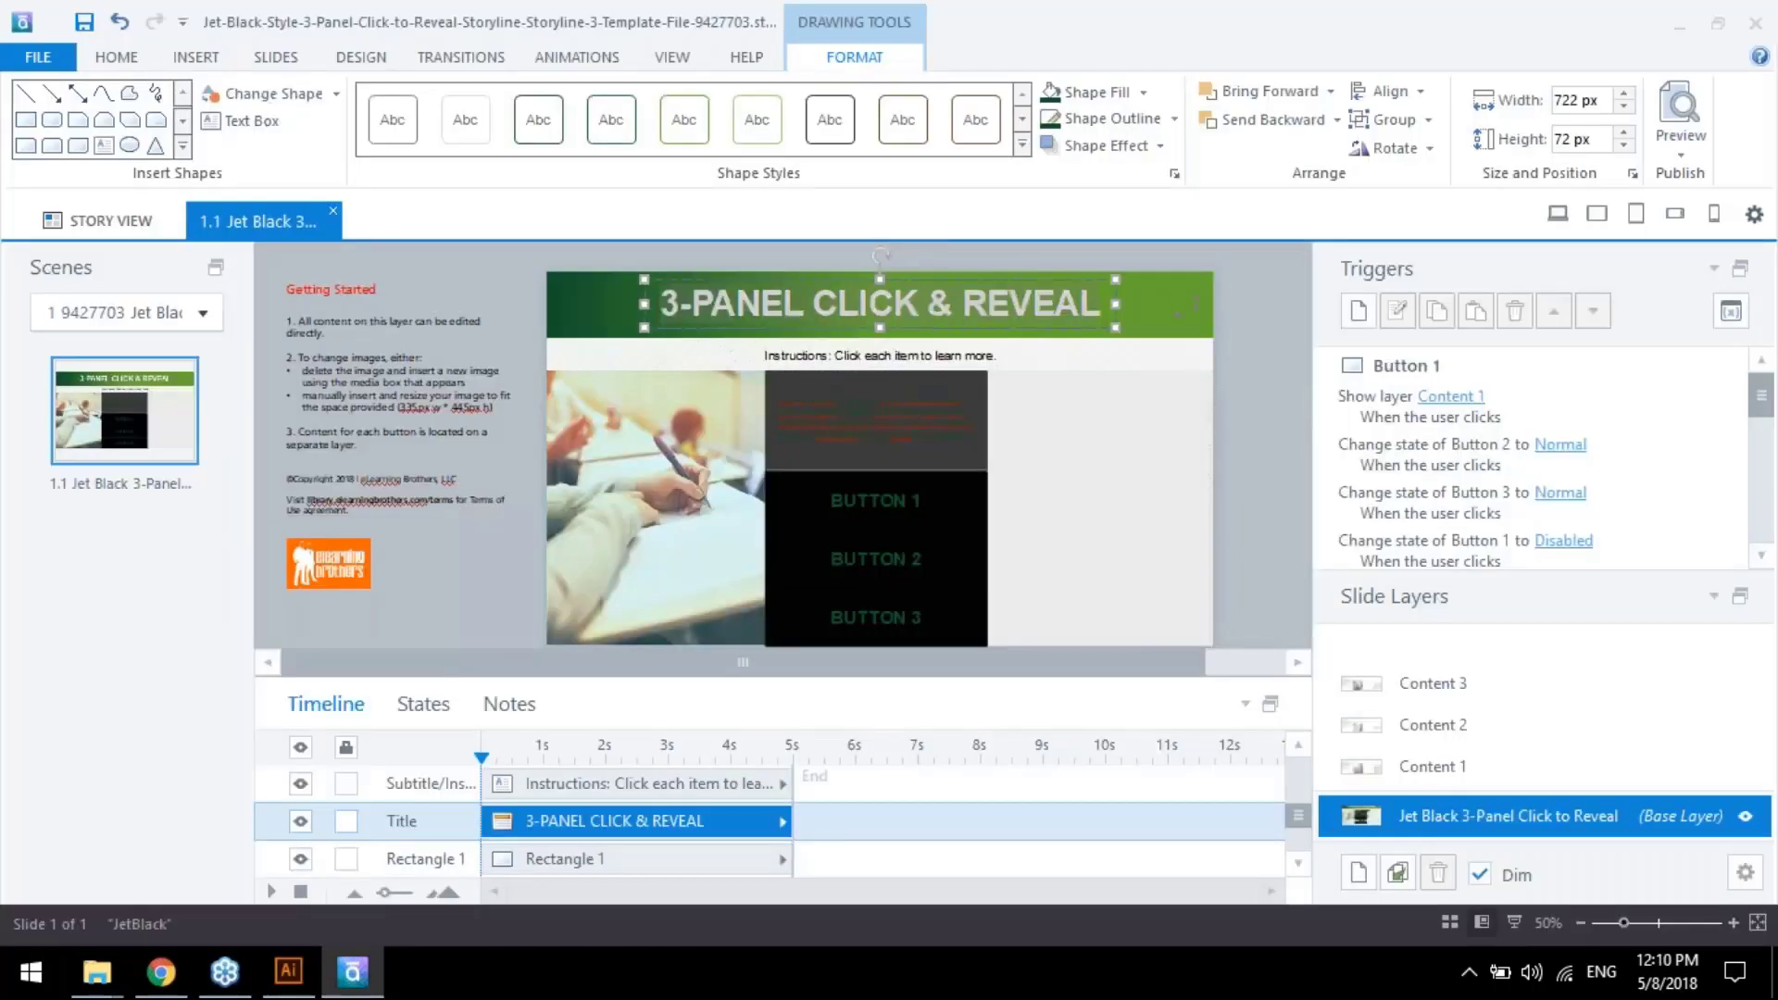
click(115, 56)
click(491, 100)
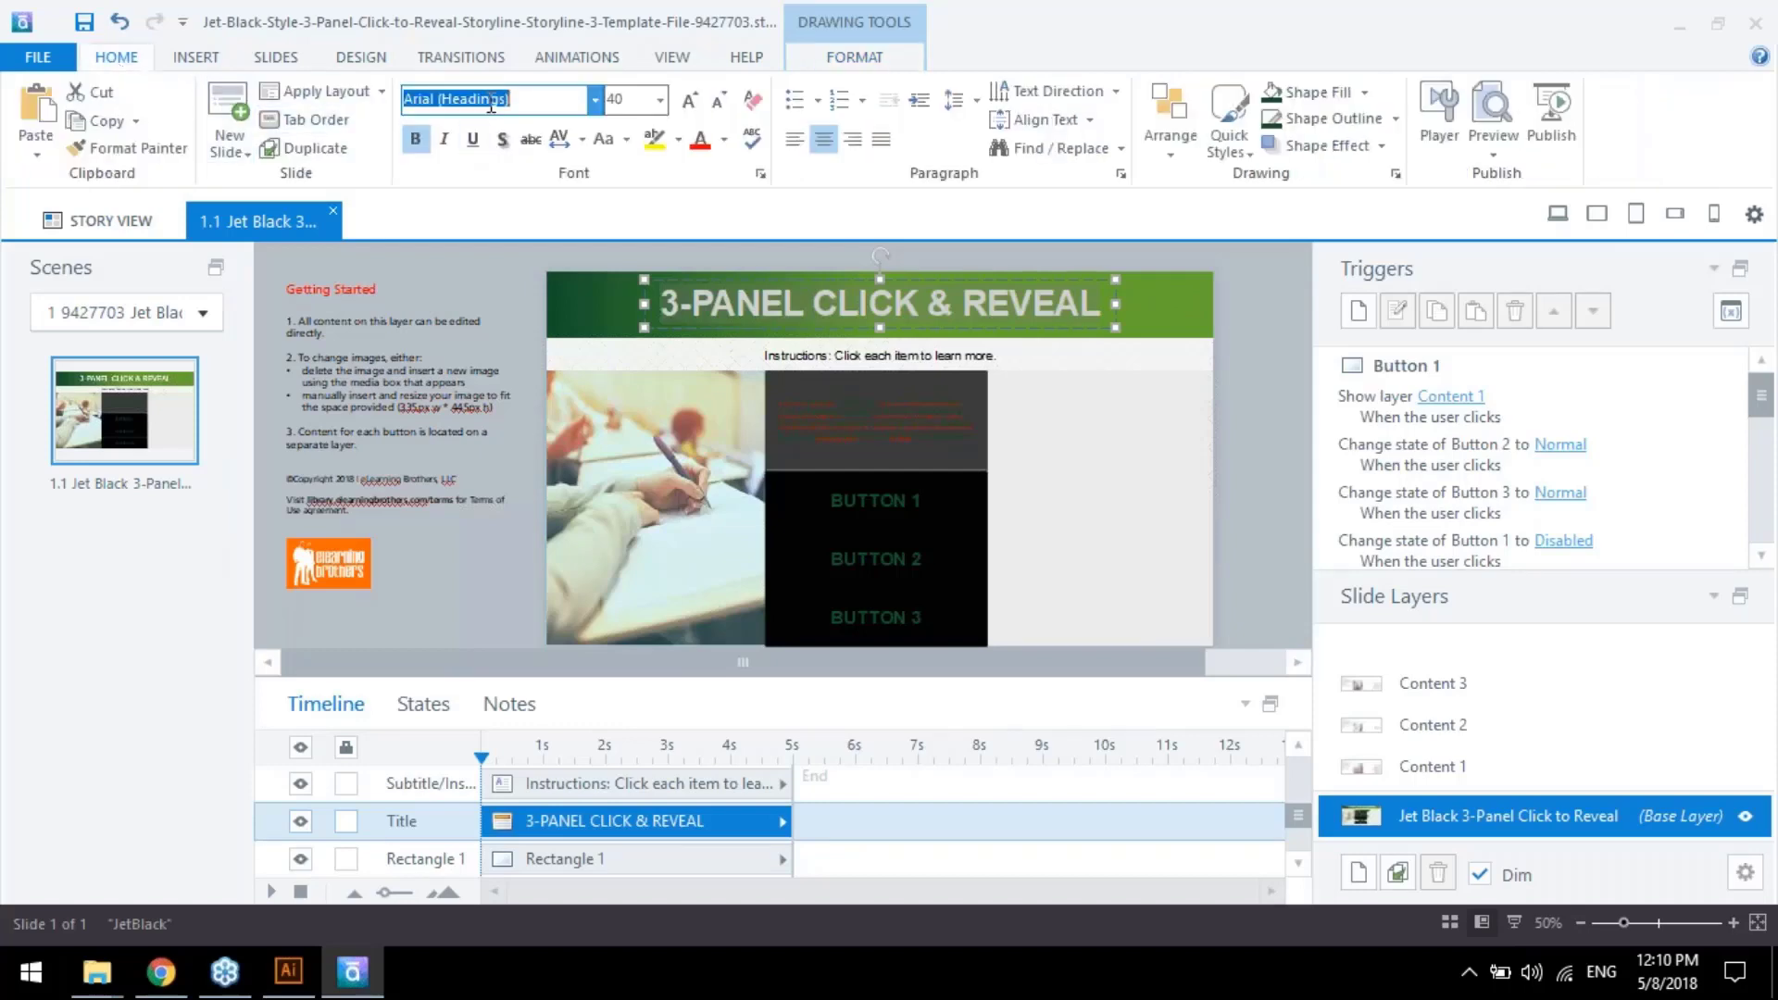
text(Montserrat)
click(646, 100)
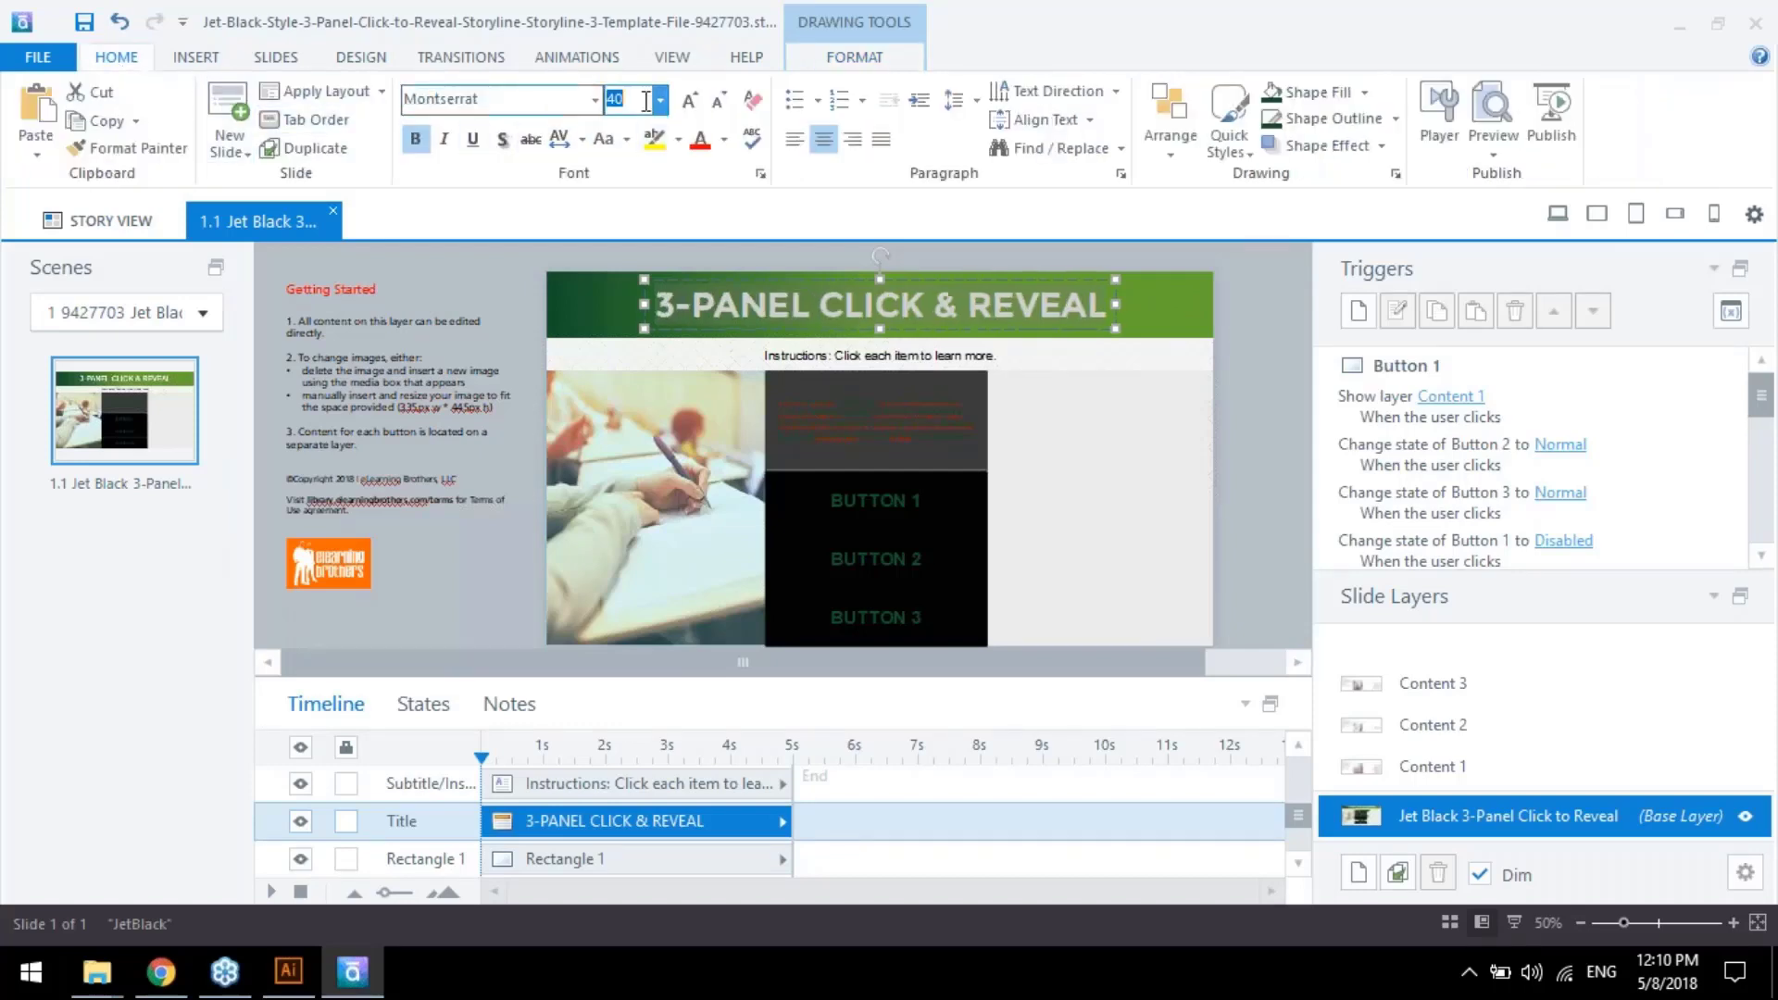
click(724, 139)
click(743, 191)
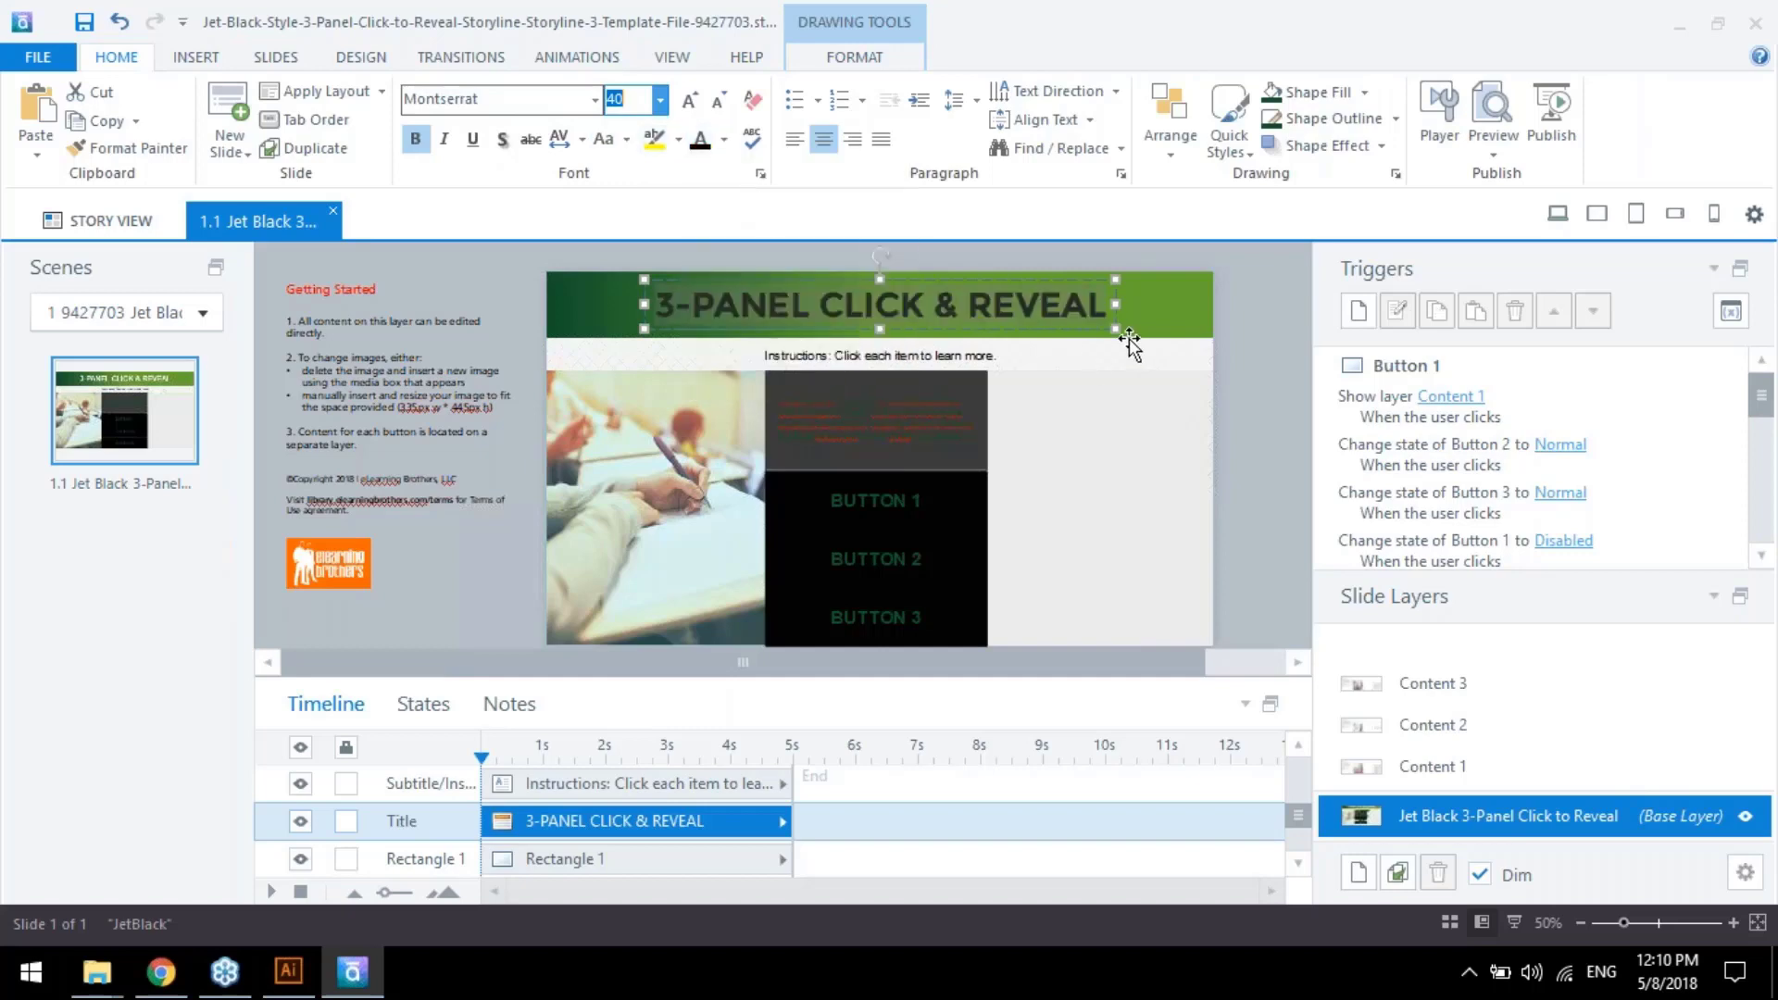
Extend the title text box toward the slide's left edge and left-align its text
drag(1120, 335, 1109, 336)
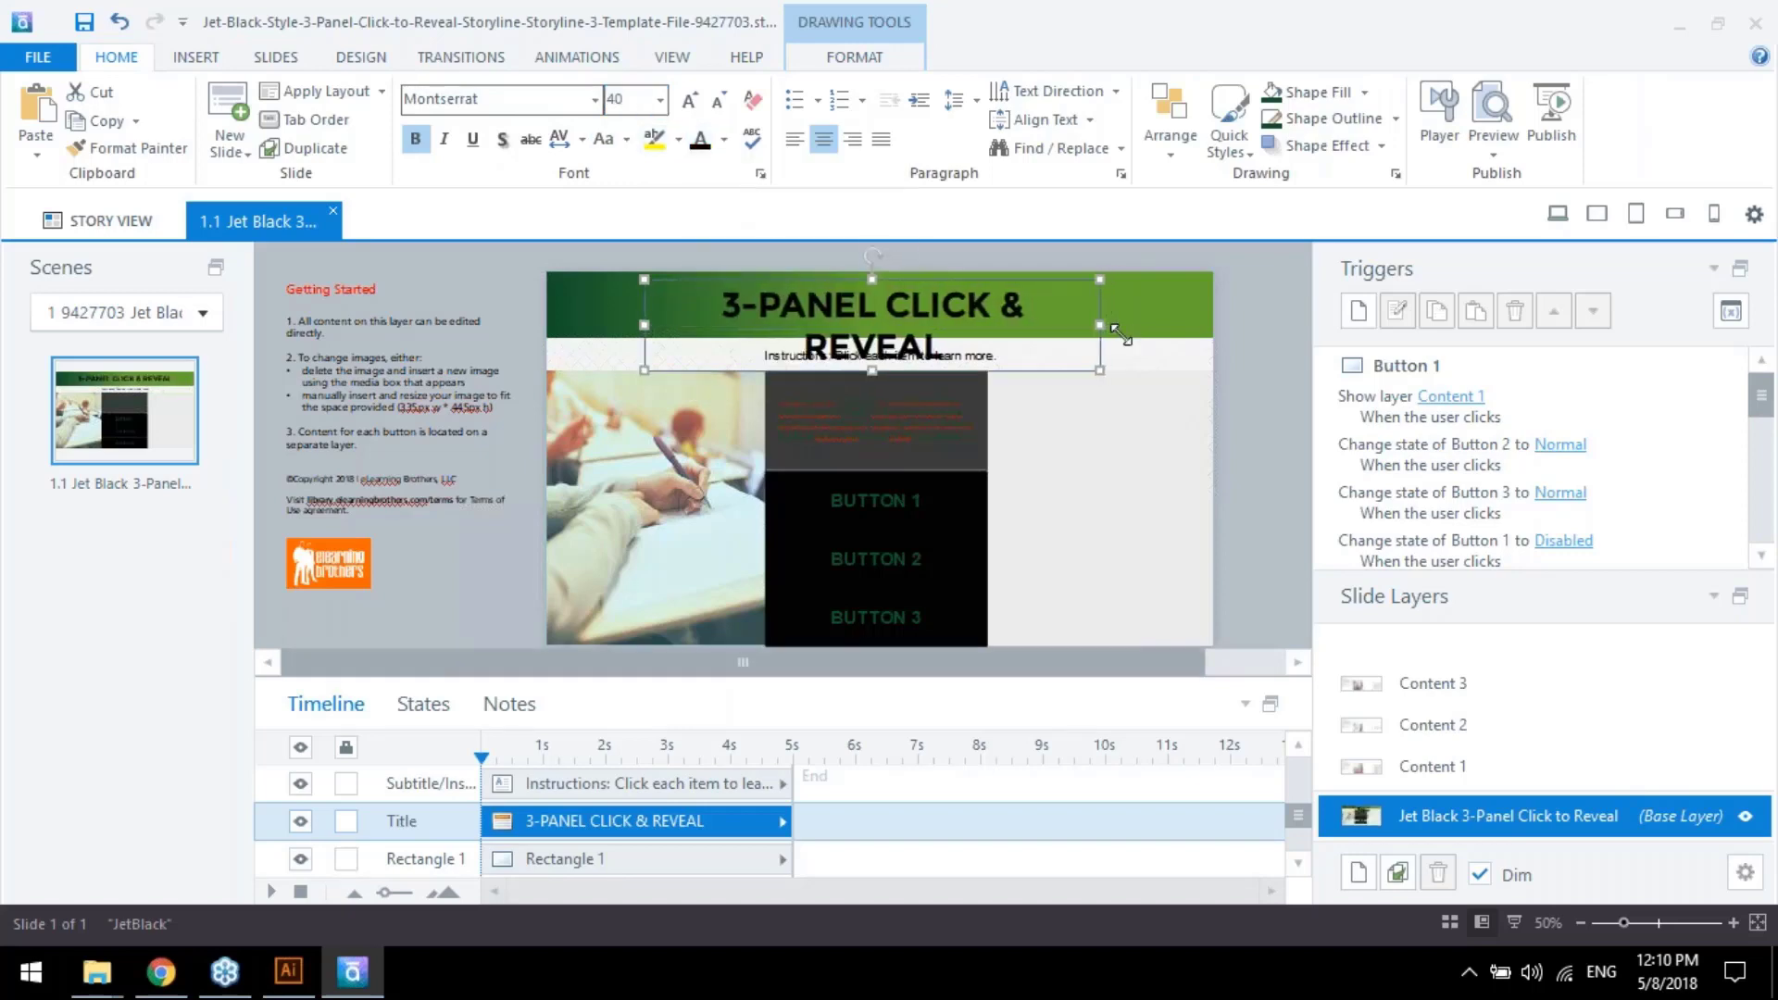
drag(642, 325, 566, 325)
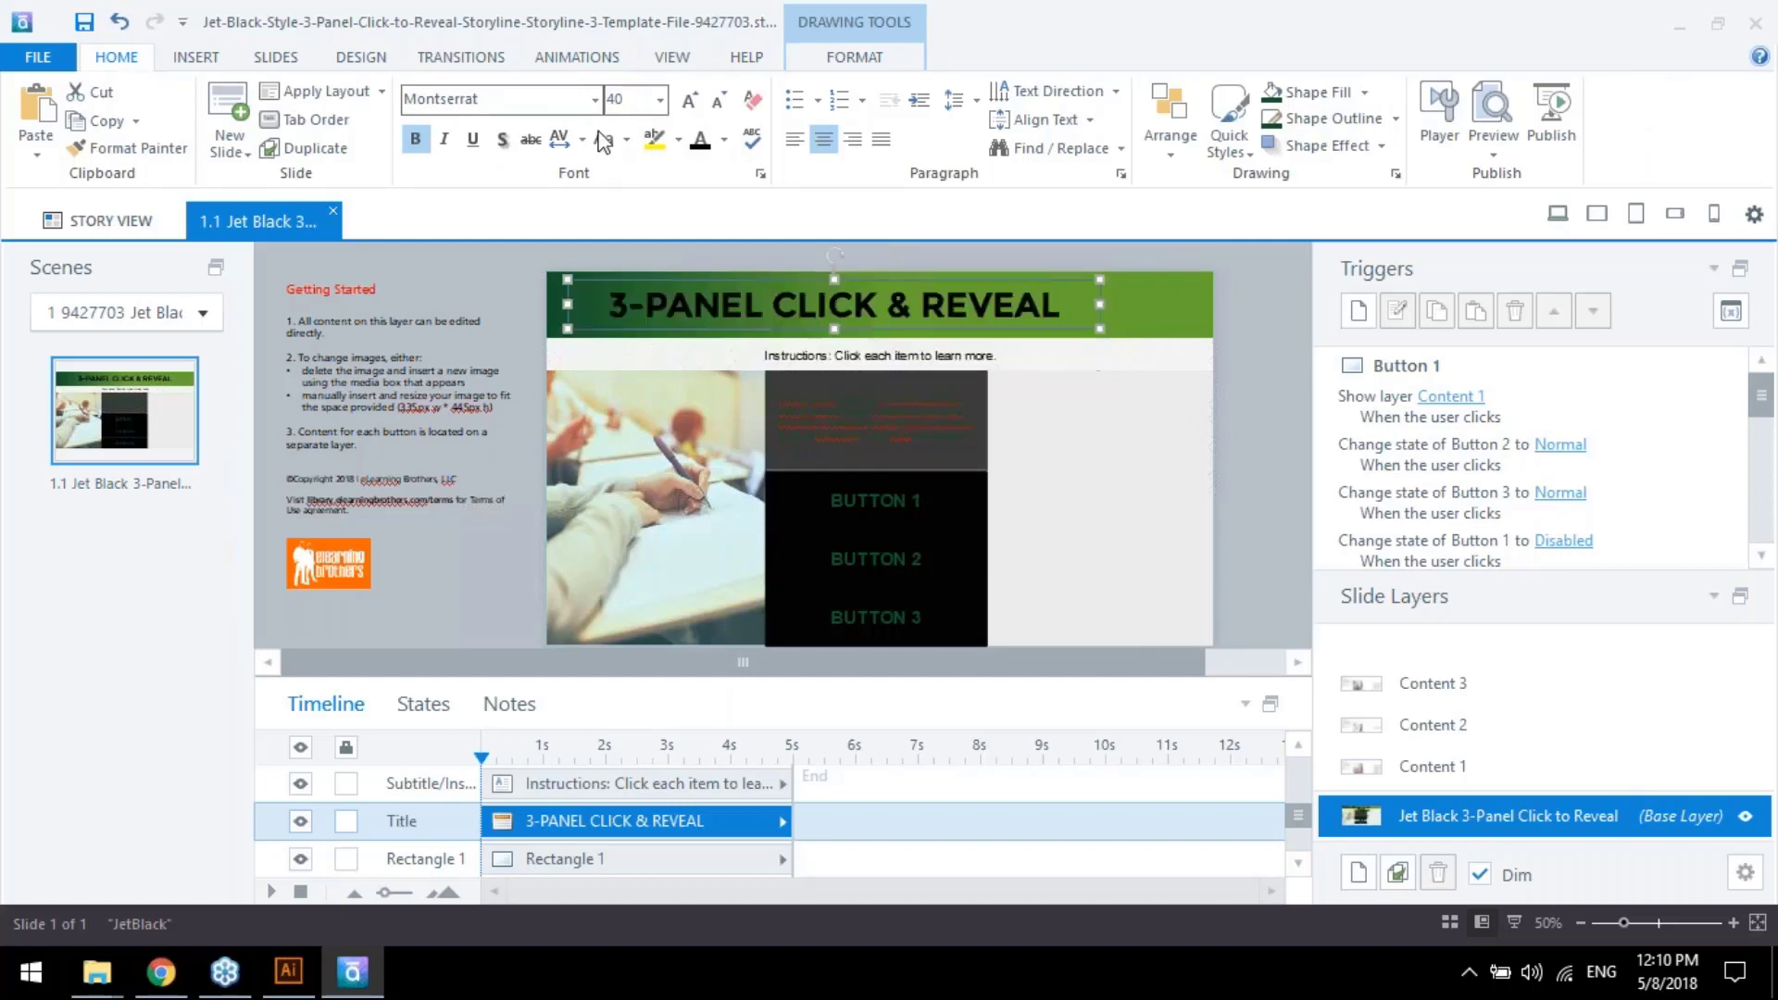
click(794, 141)
click(1249, 331)
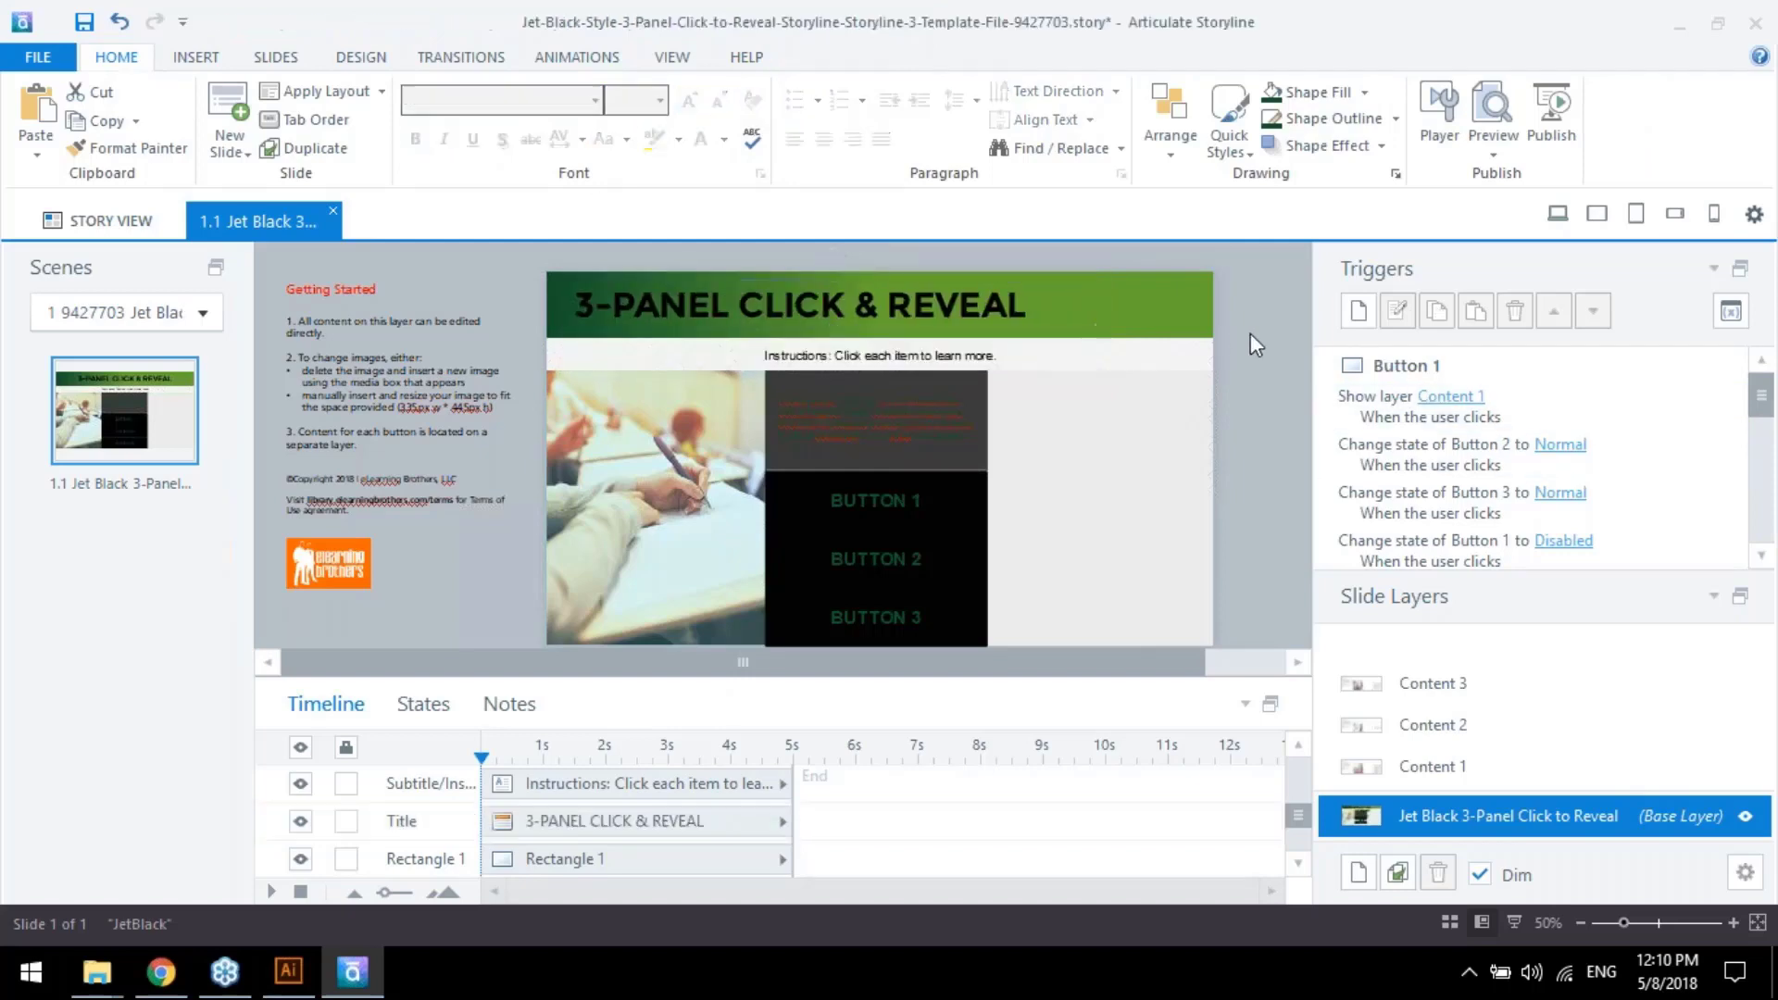
Switch to Illustrator and zoom in on the CoffeeTree style guide's color palette and sample slides to check the title colors
click(1070, 339)
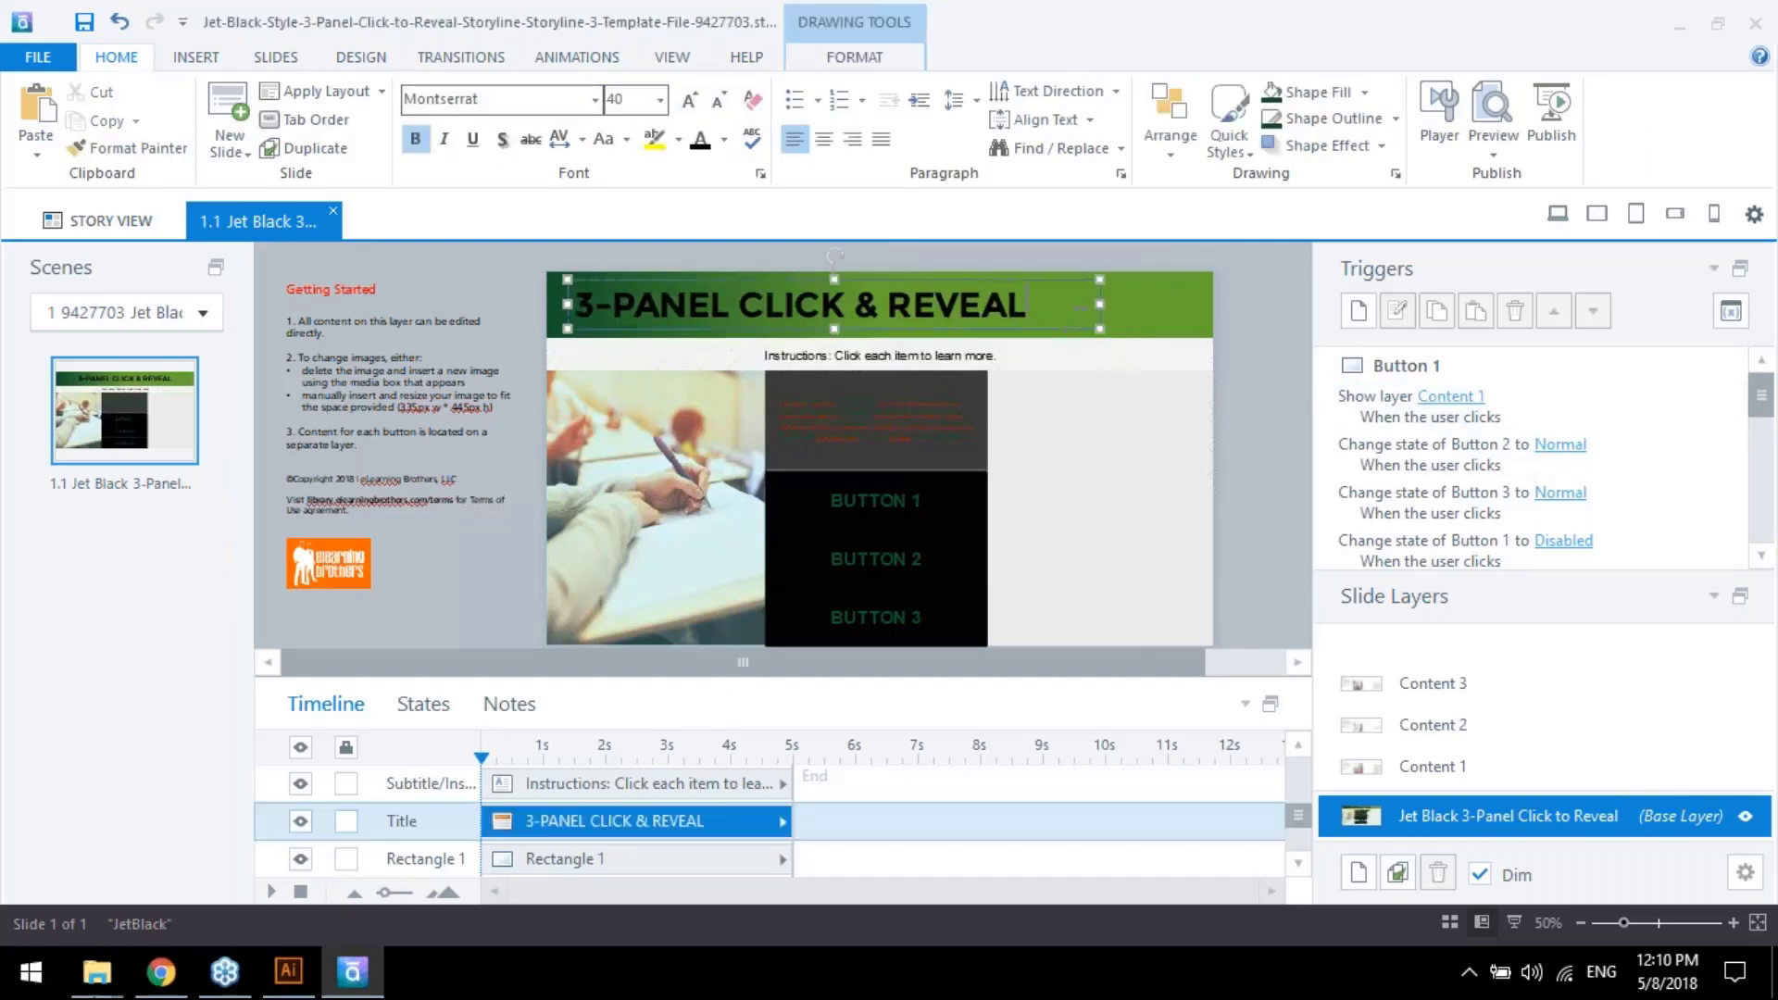
click(304, 975)
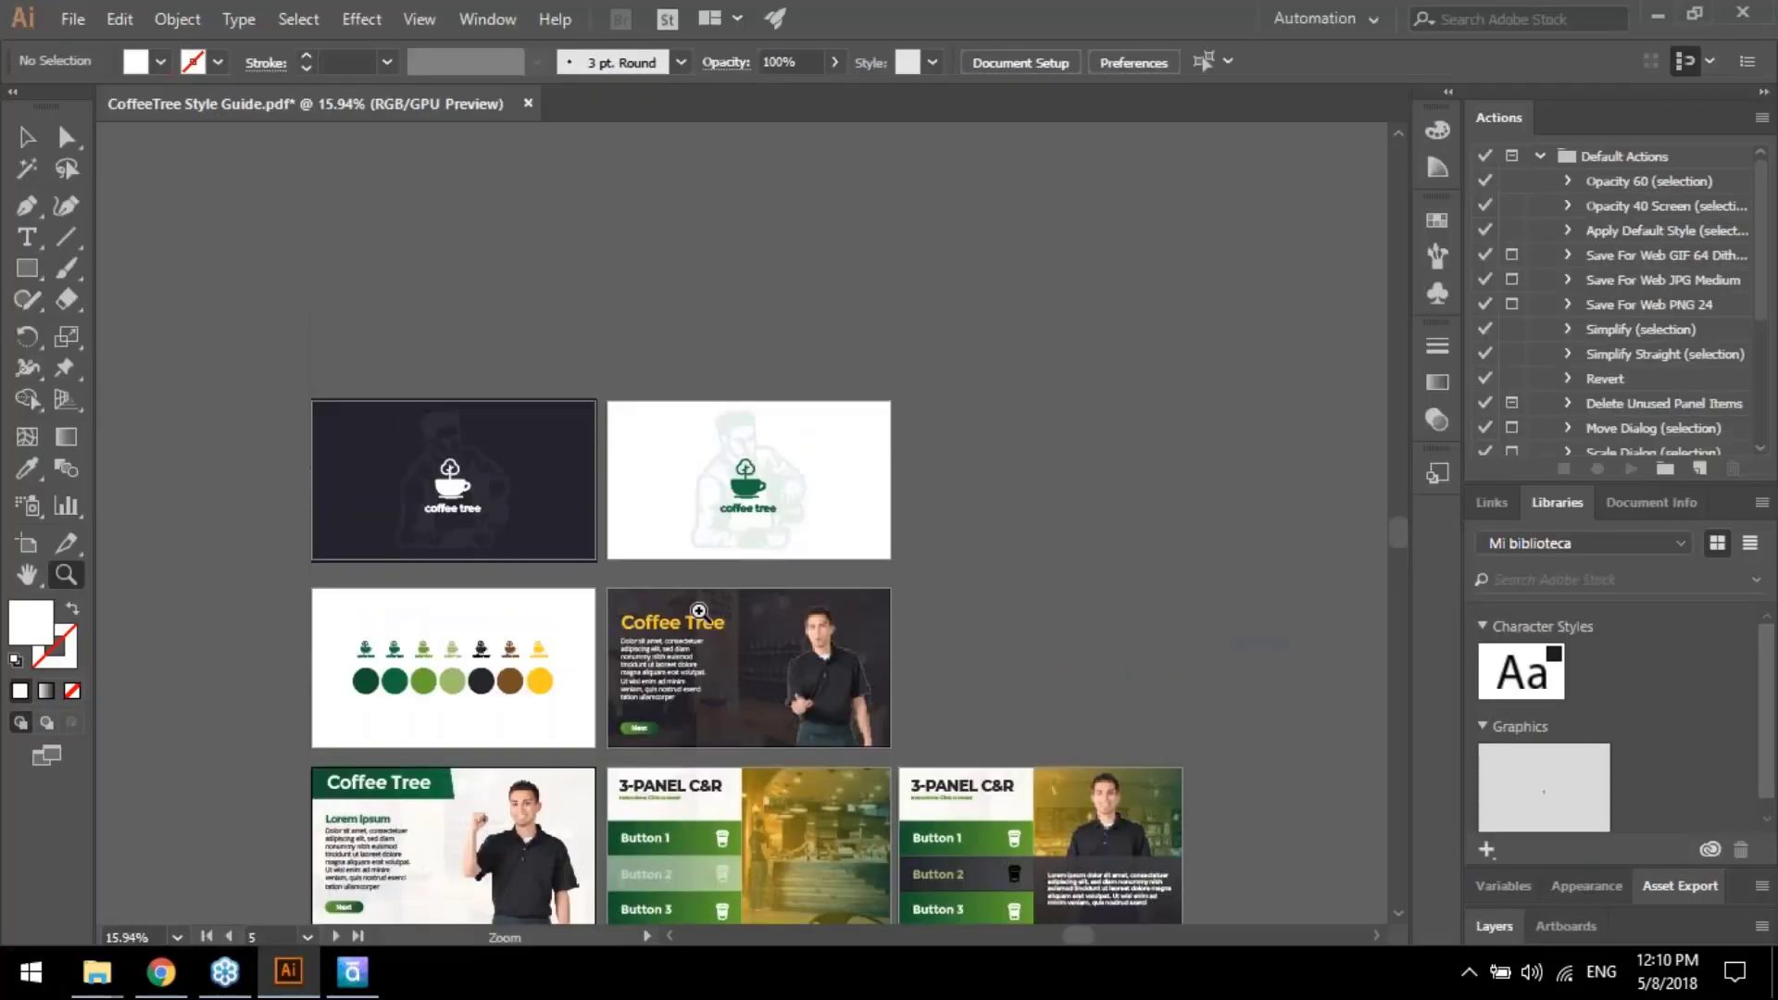
scroll(599, 636, down, 2)
drag(598, 635, 746, 707)
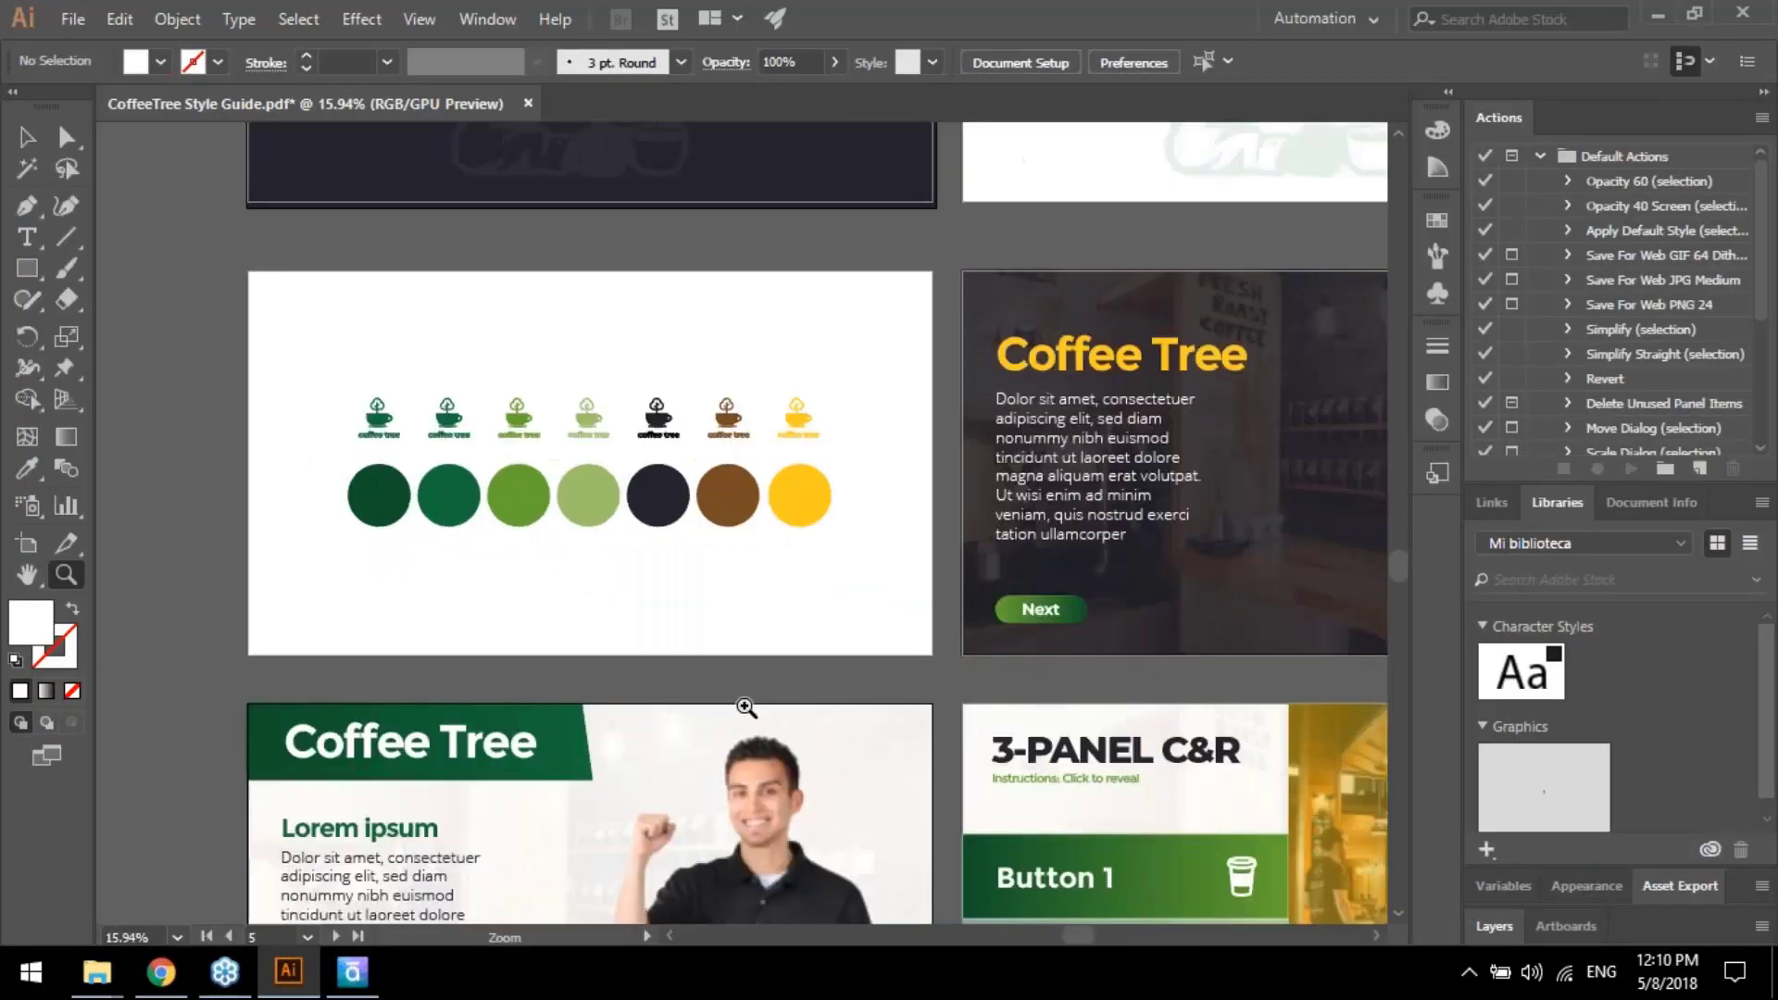
Return to Storyline and recolor the 3-PANEL CLICK & REVEAL title text white
click(352, 972)
drag(1015, 306, 597, 306)
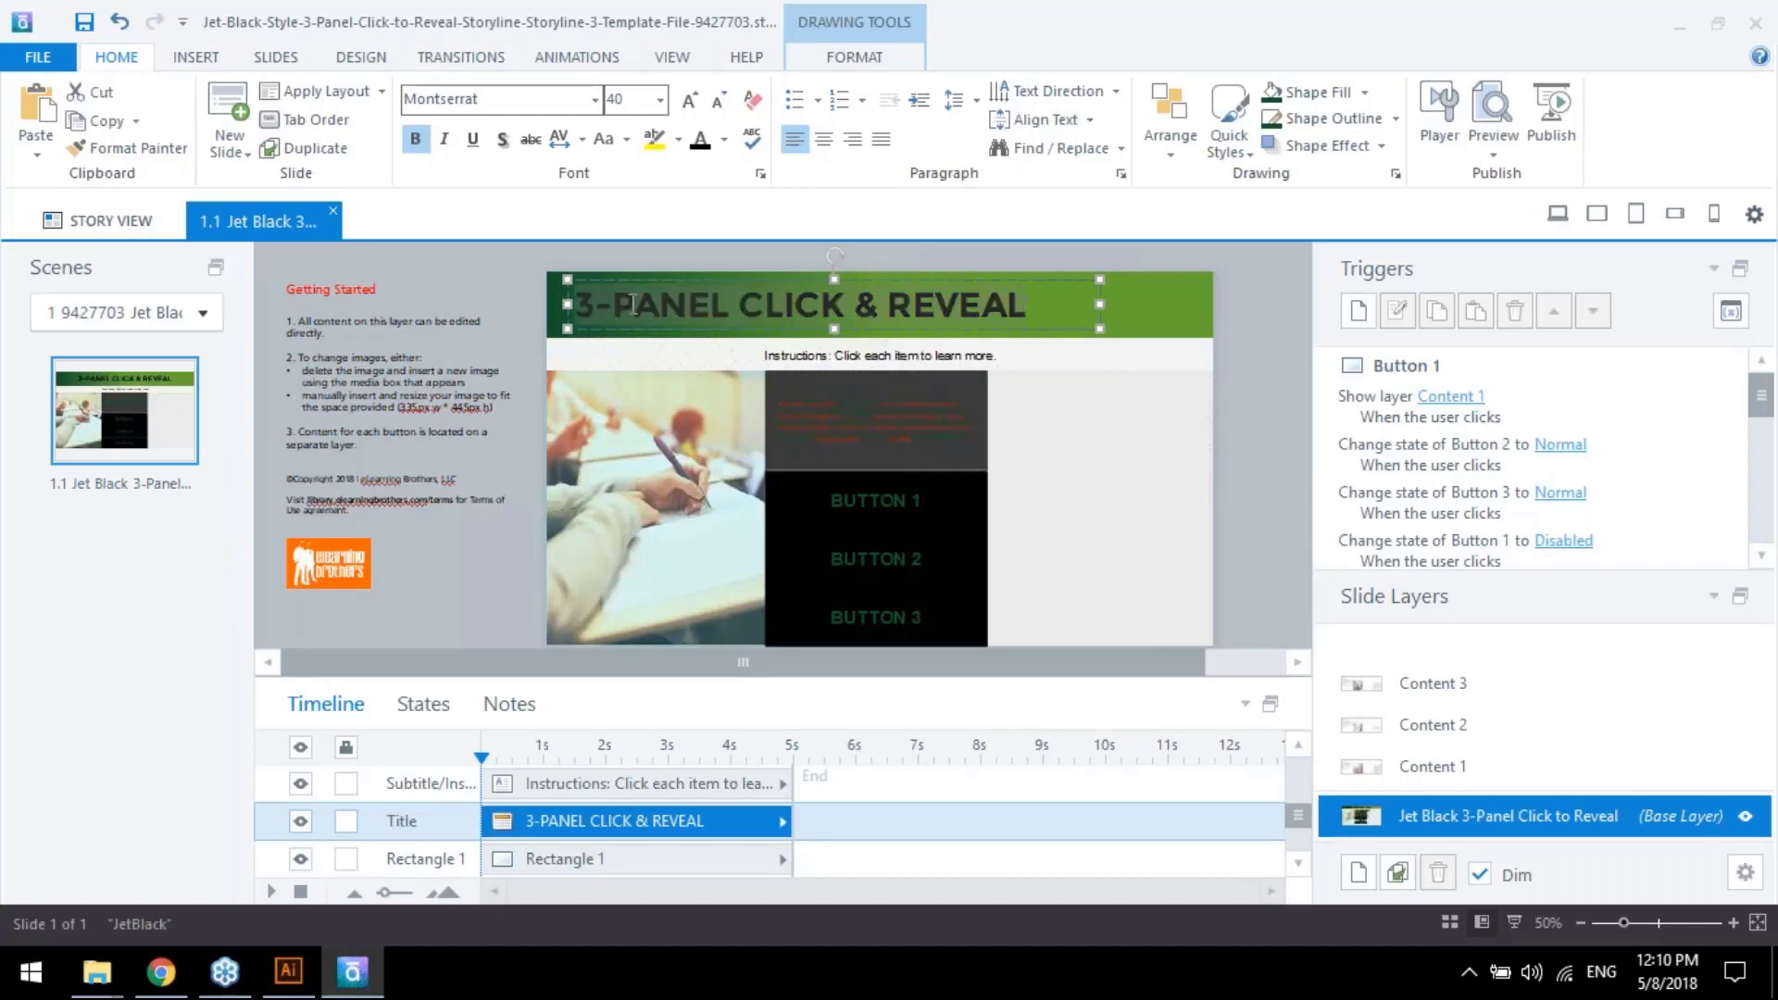
click(725, 139)
click(700, 191)
click(1181, 459)
click(1158, 311)
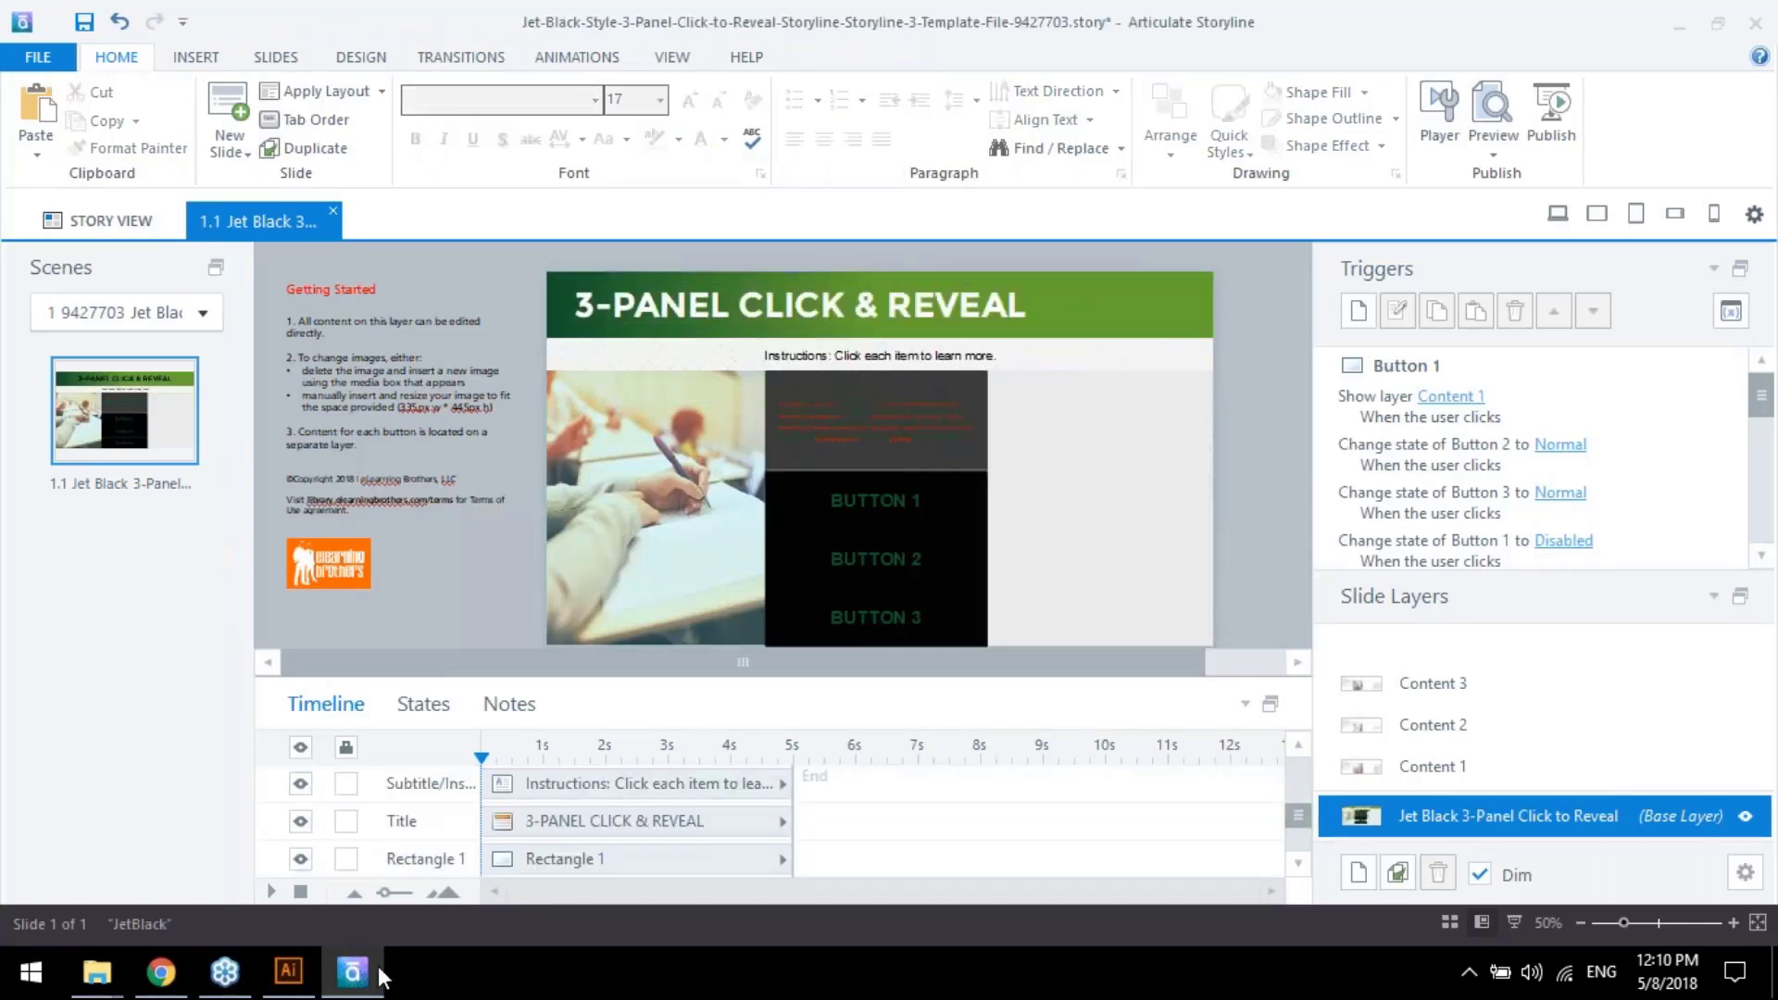
Examine the 3-PANEL C&R sample slides in the Illustrator style guide, then return to Storyline
click(288, 973)
scroll(653, 749, down, 5)
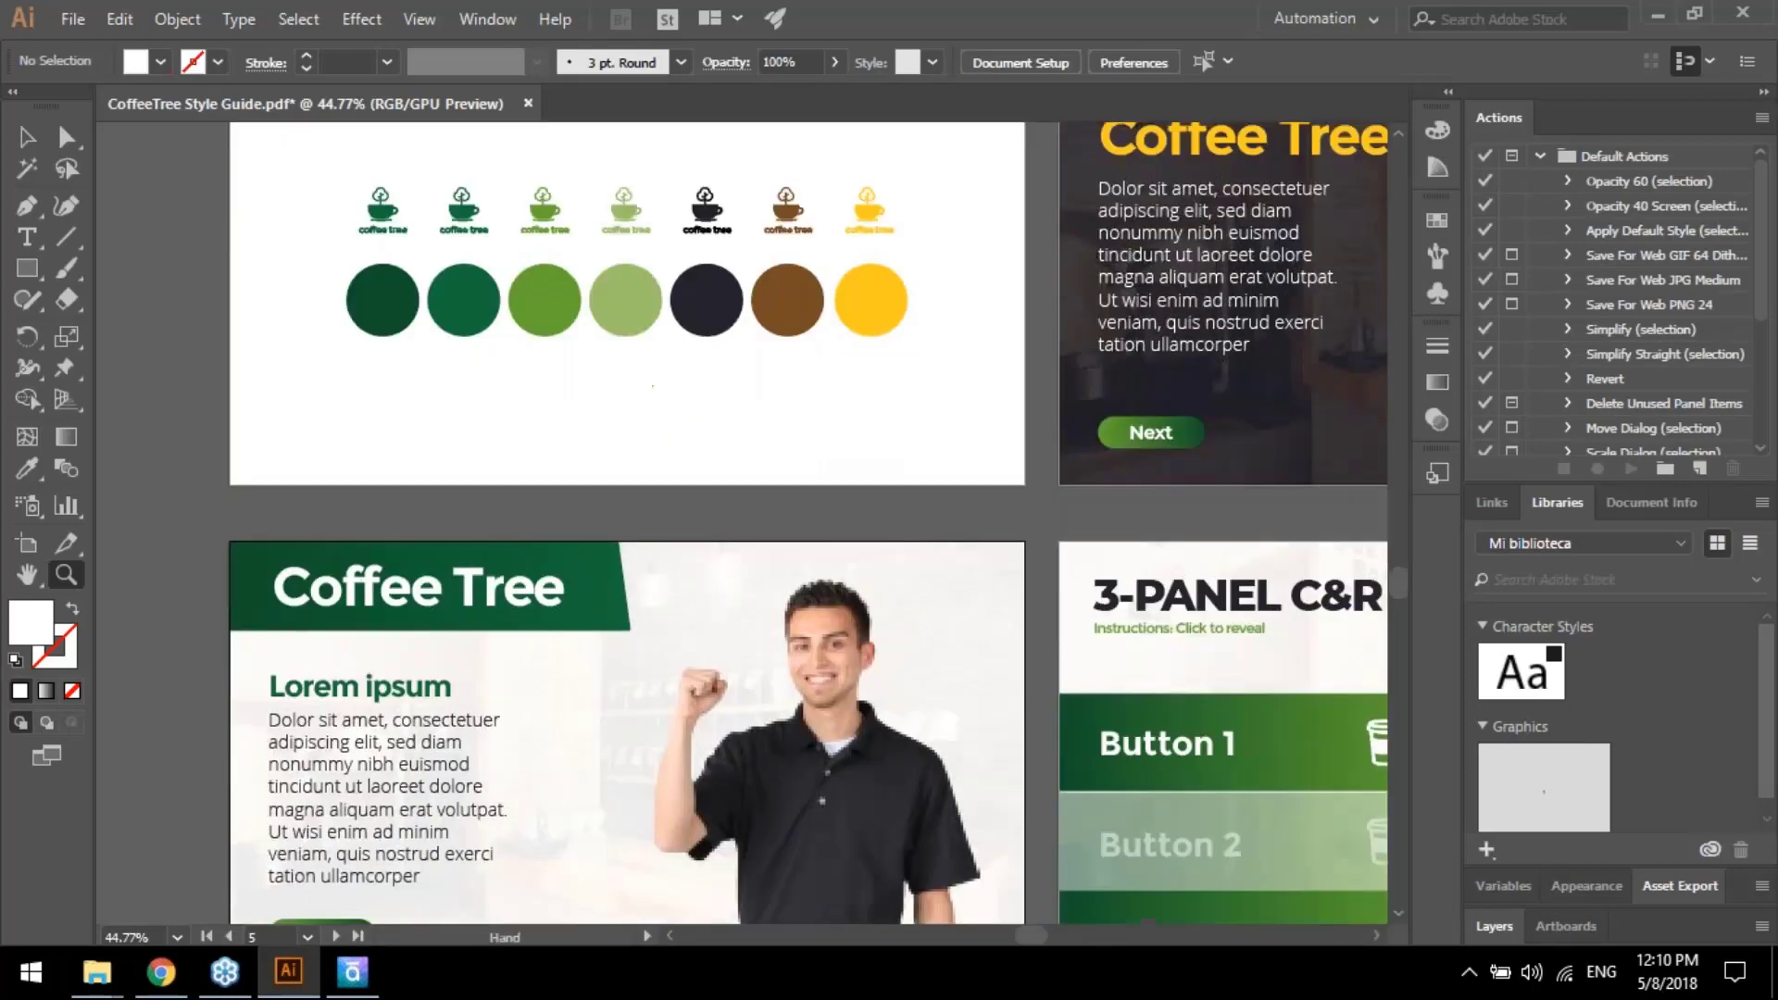
drag(1092, 593, 1004, 541)
scroll(1006, 540, down, 2)
drag(1086, 649, 834, 579)
drag(833, 579, 735, 595)
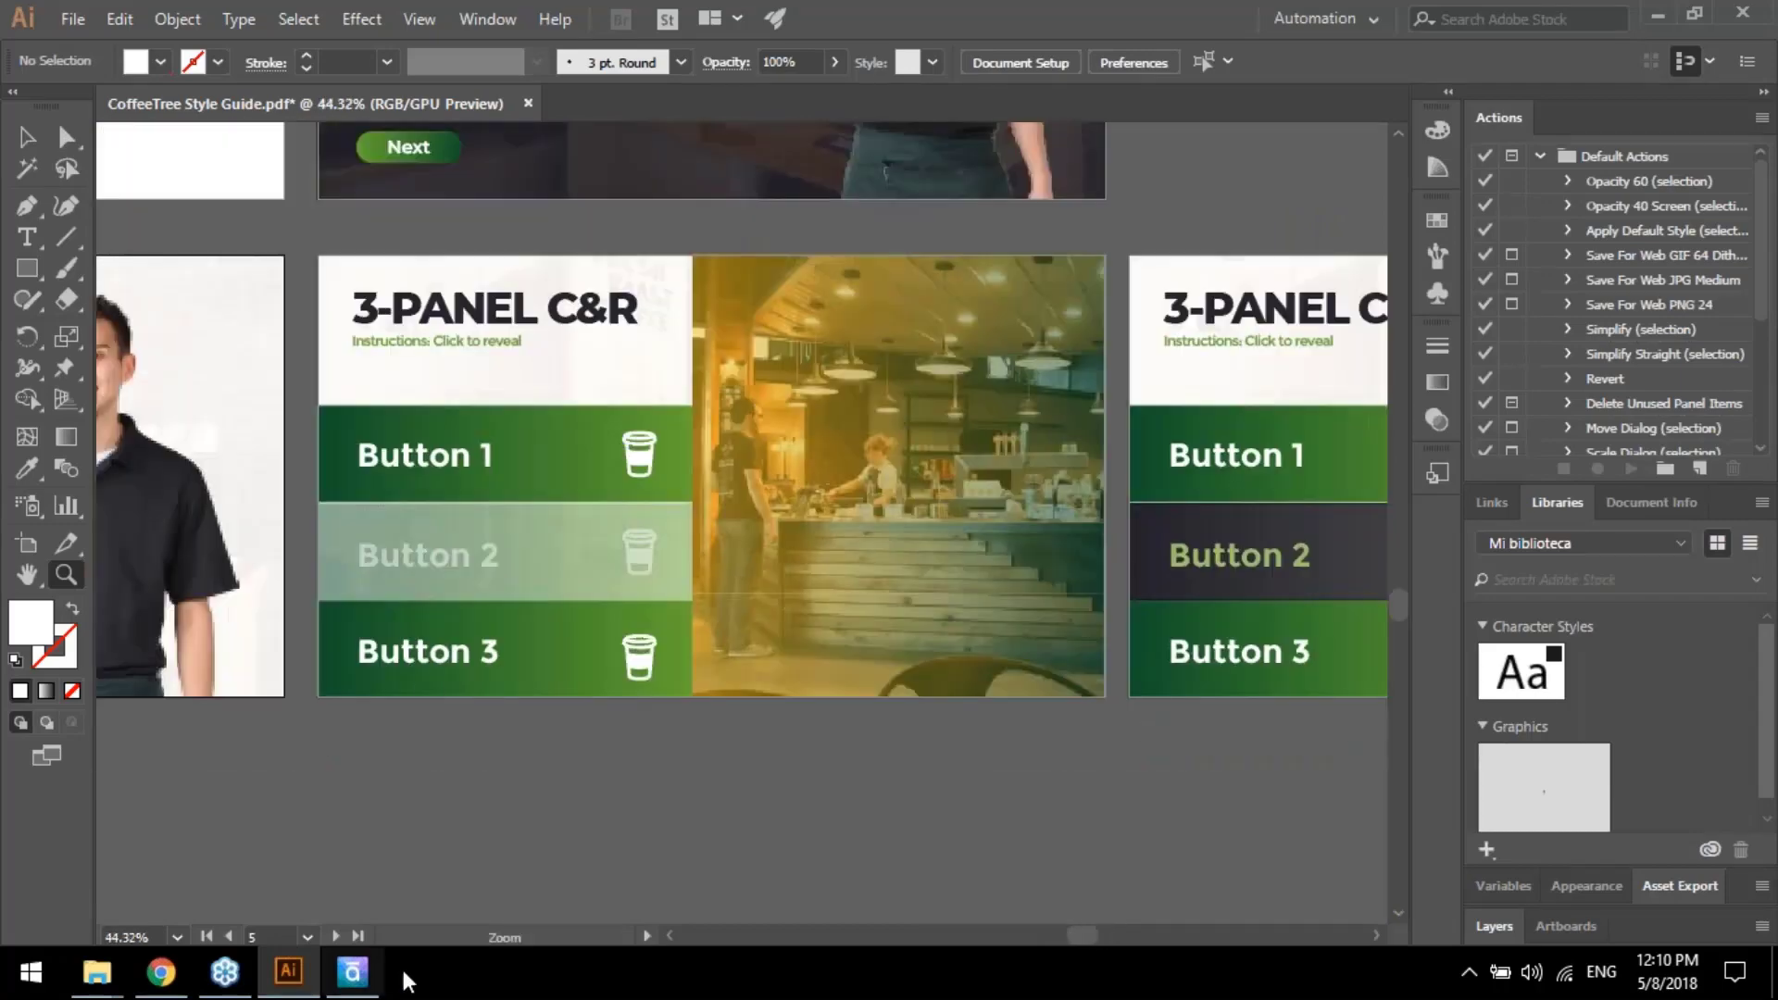
click(342, 980)
click(342, 984)
click(343, 982)
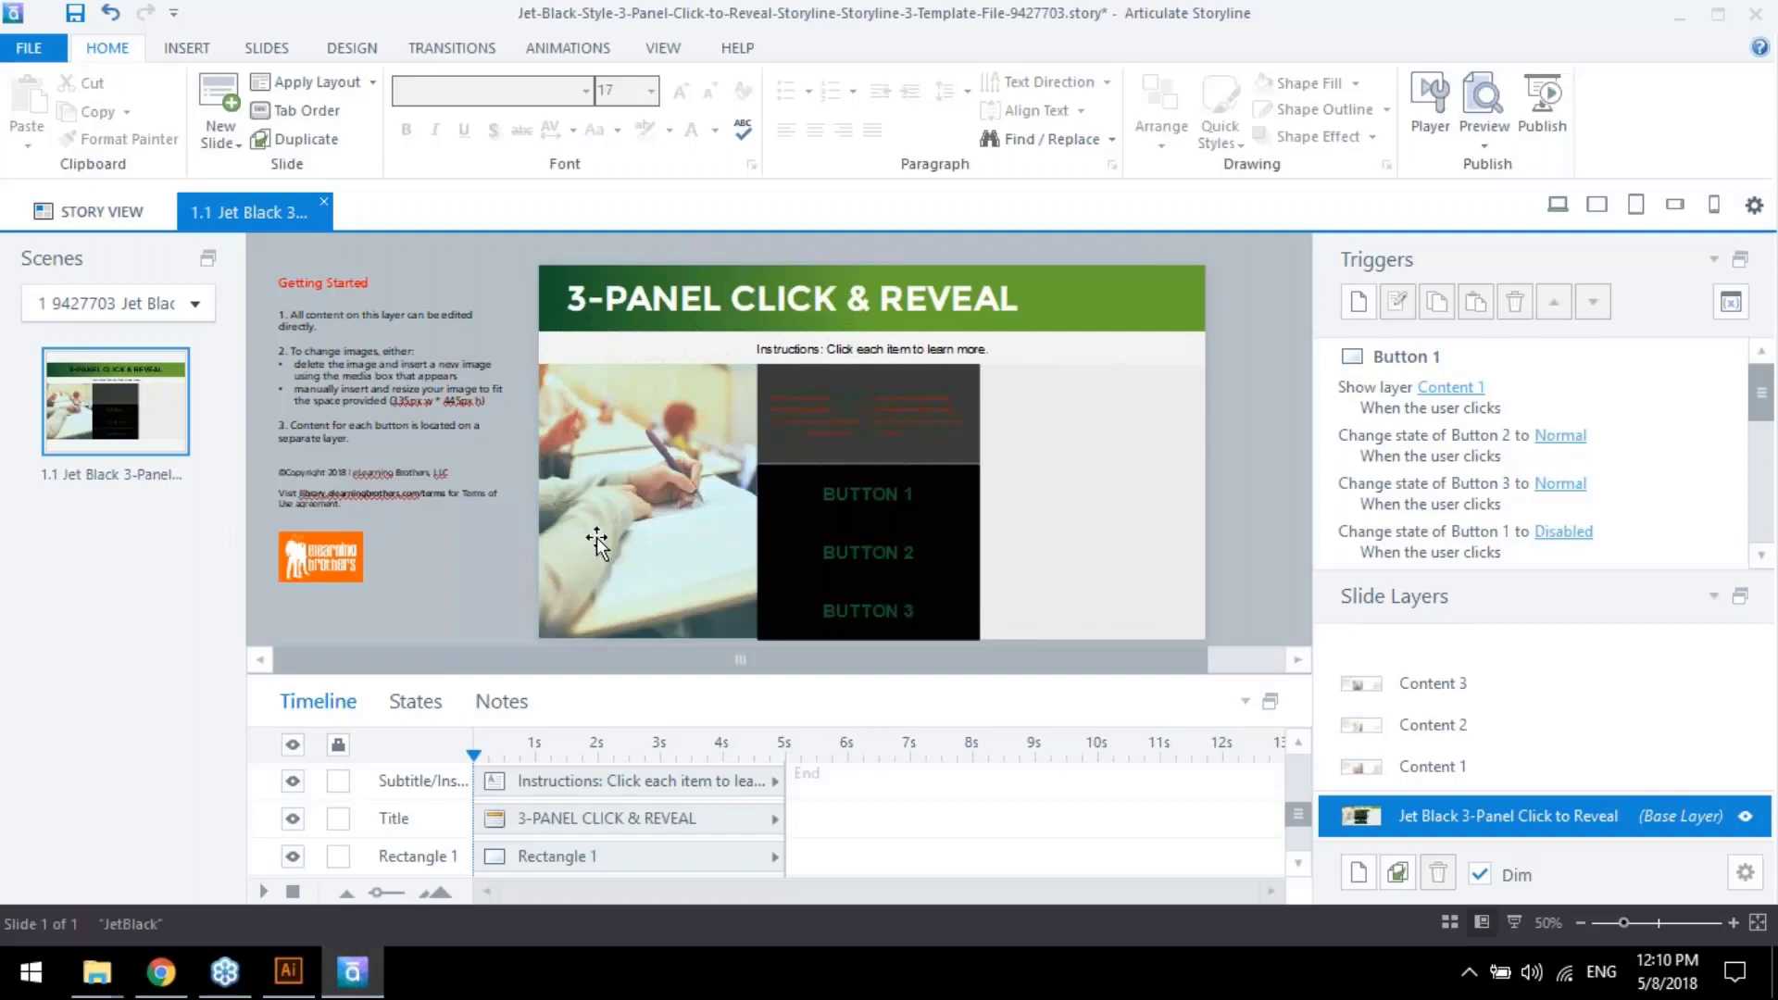
Preview the rebranded slide and close the preview
click(416, 701)
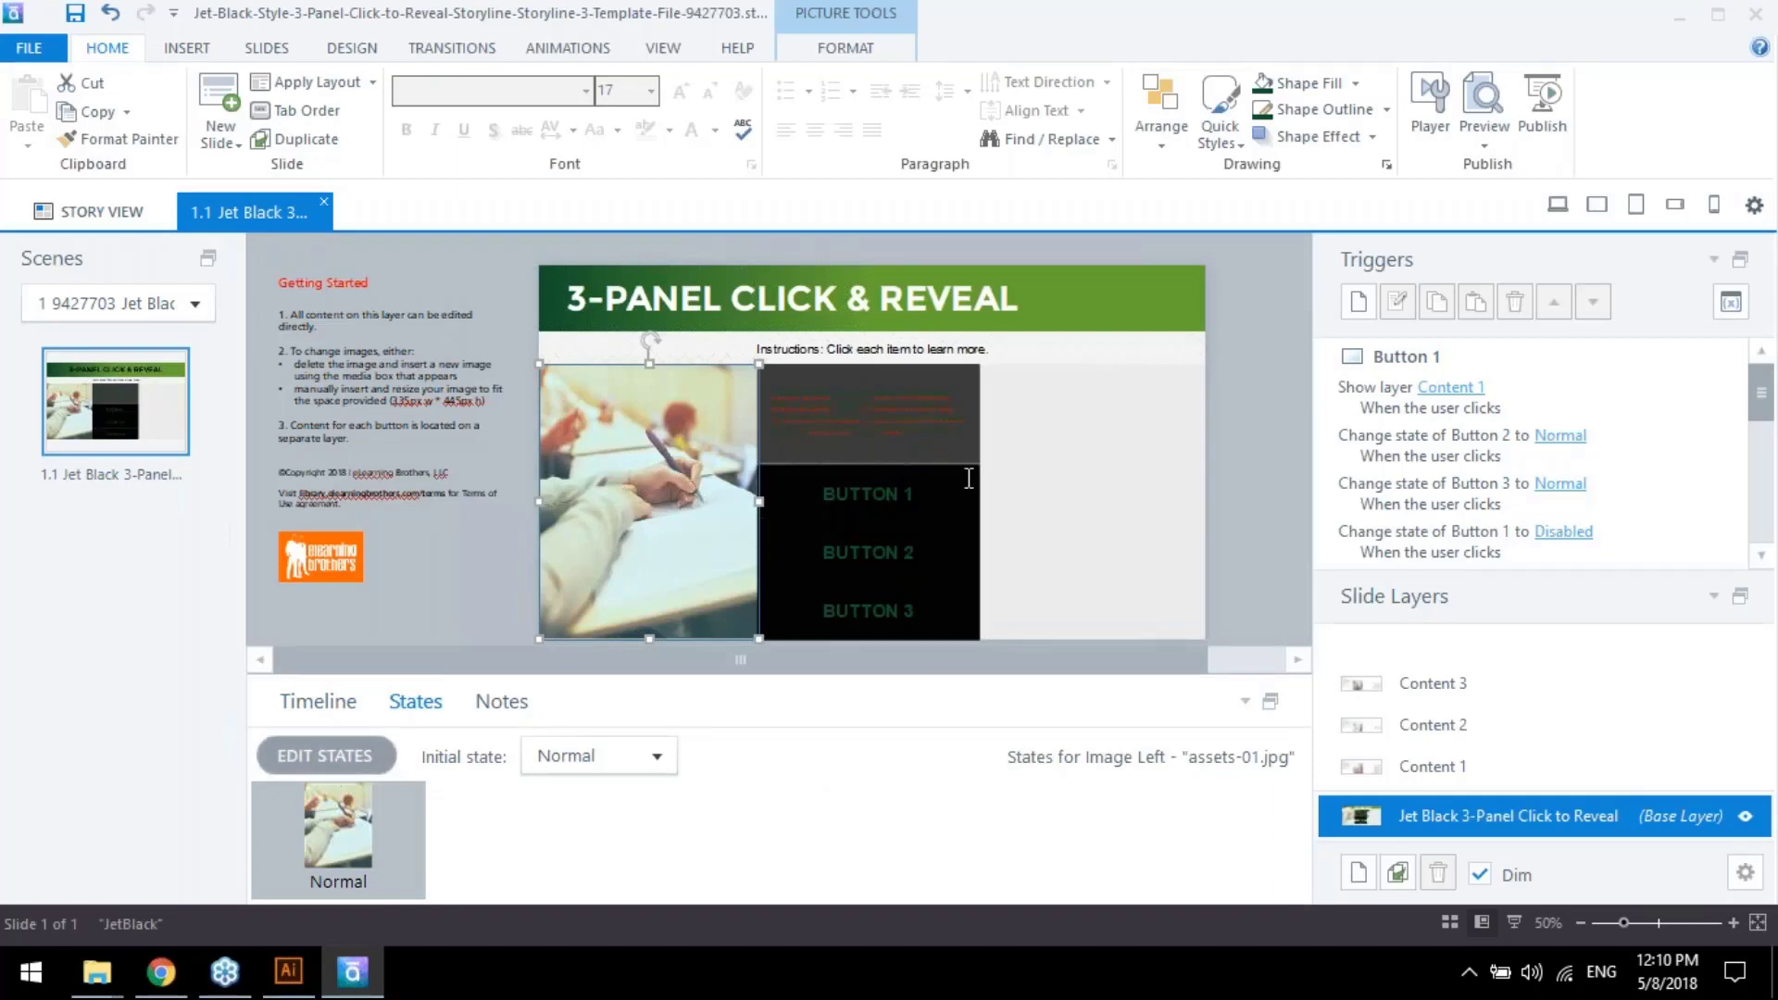
click(318, 702)
click(1484, 144)
click(1473, 180)
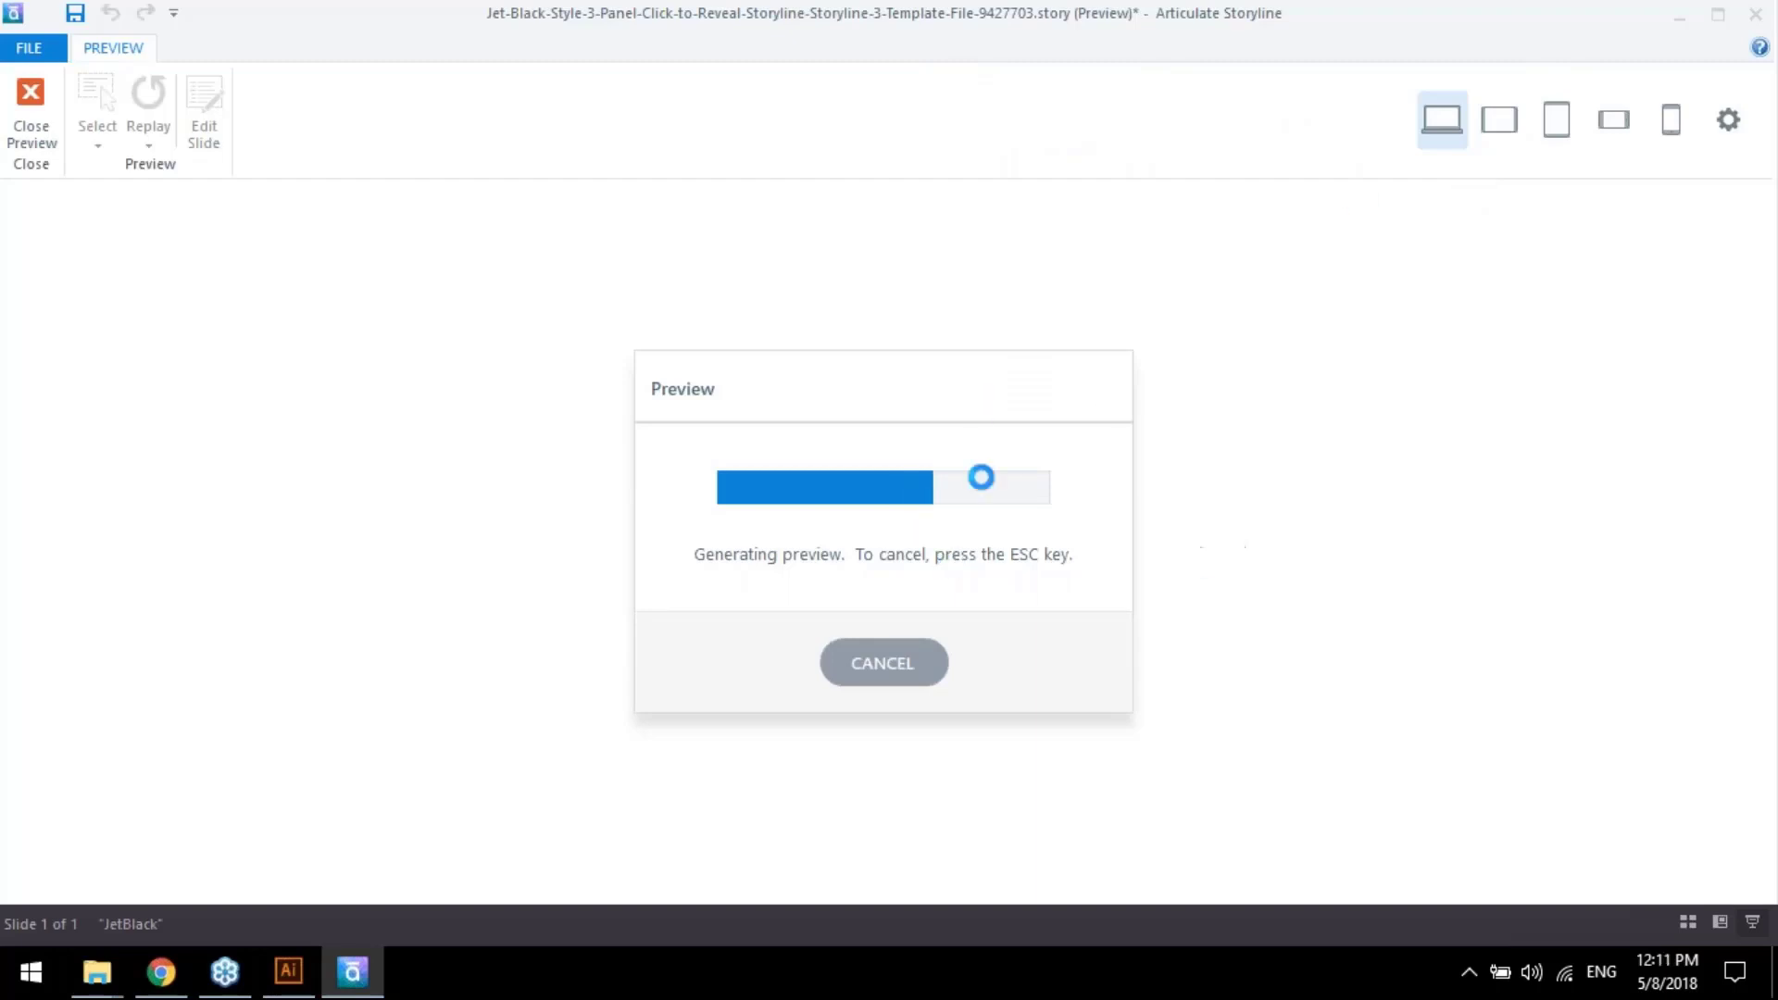
click(190, 983)
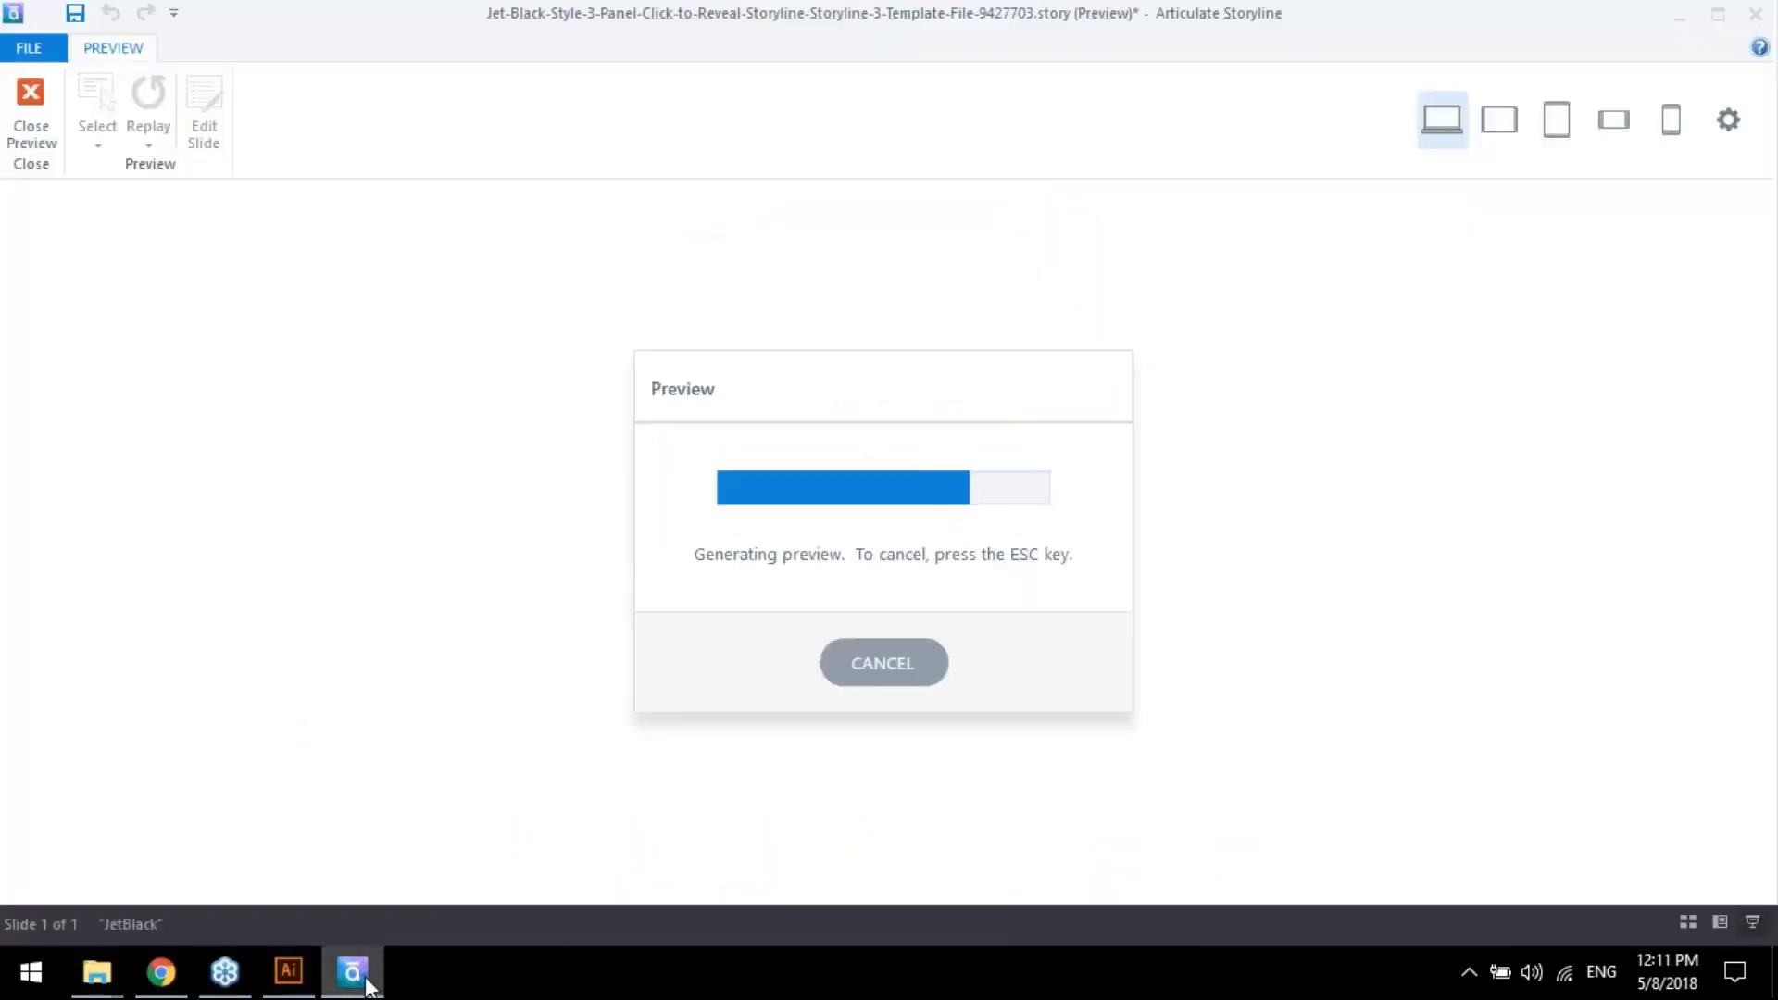
mouse_move(361, 977)
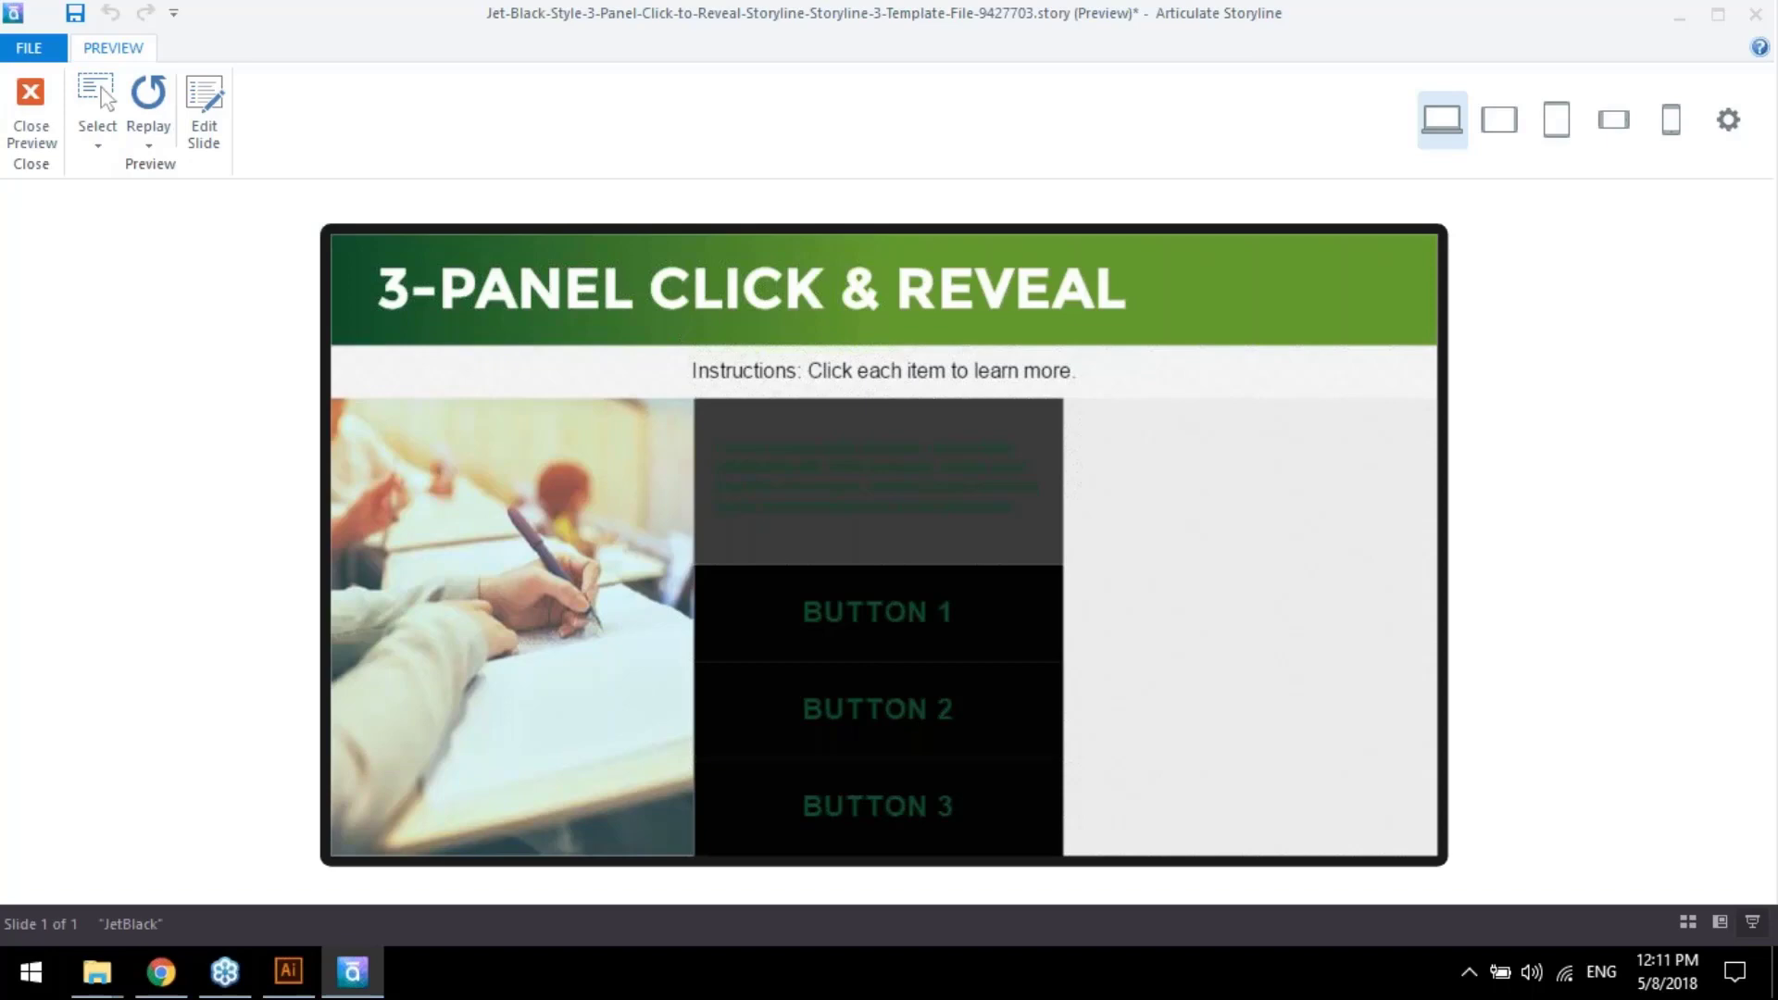
click(53, 118)
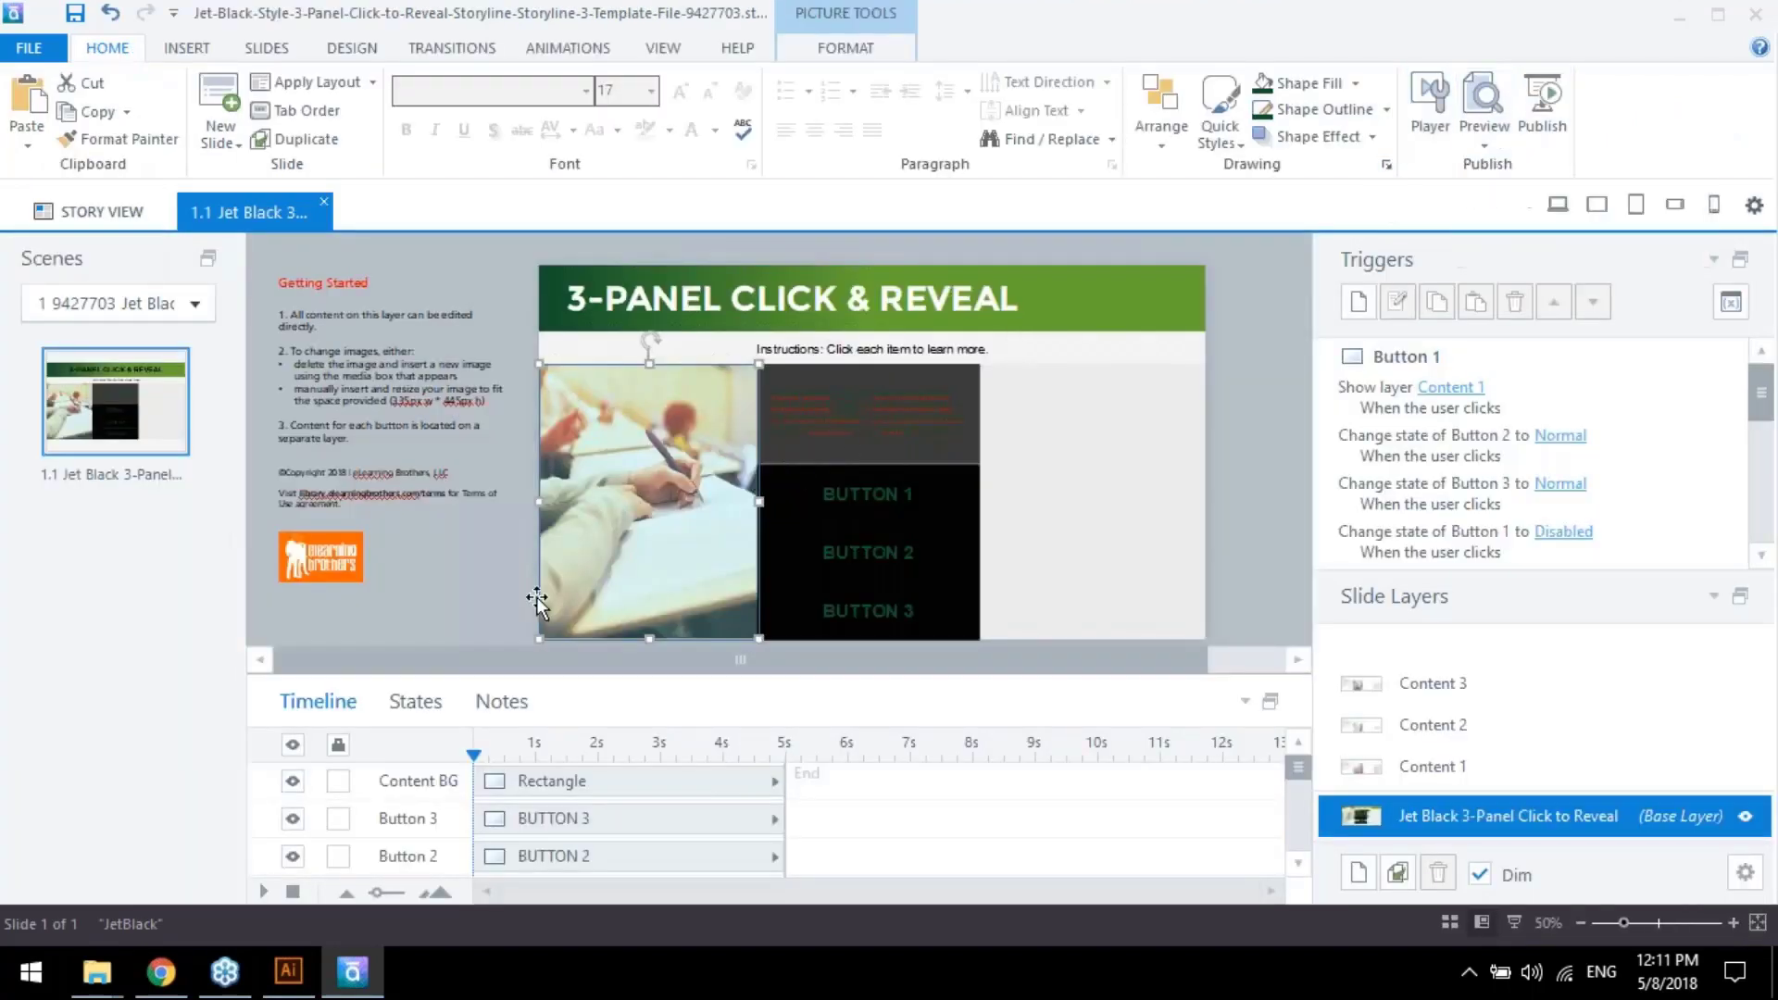
Edit the left image's Normal state and move its translucent teal overlay off the photo, over the button column
click(416, 704)
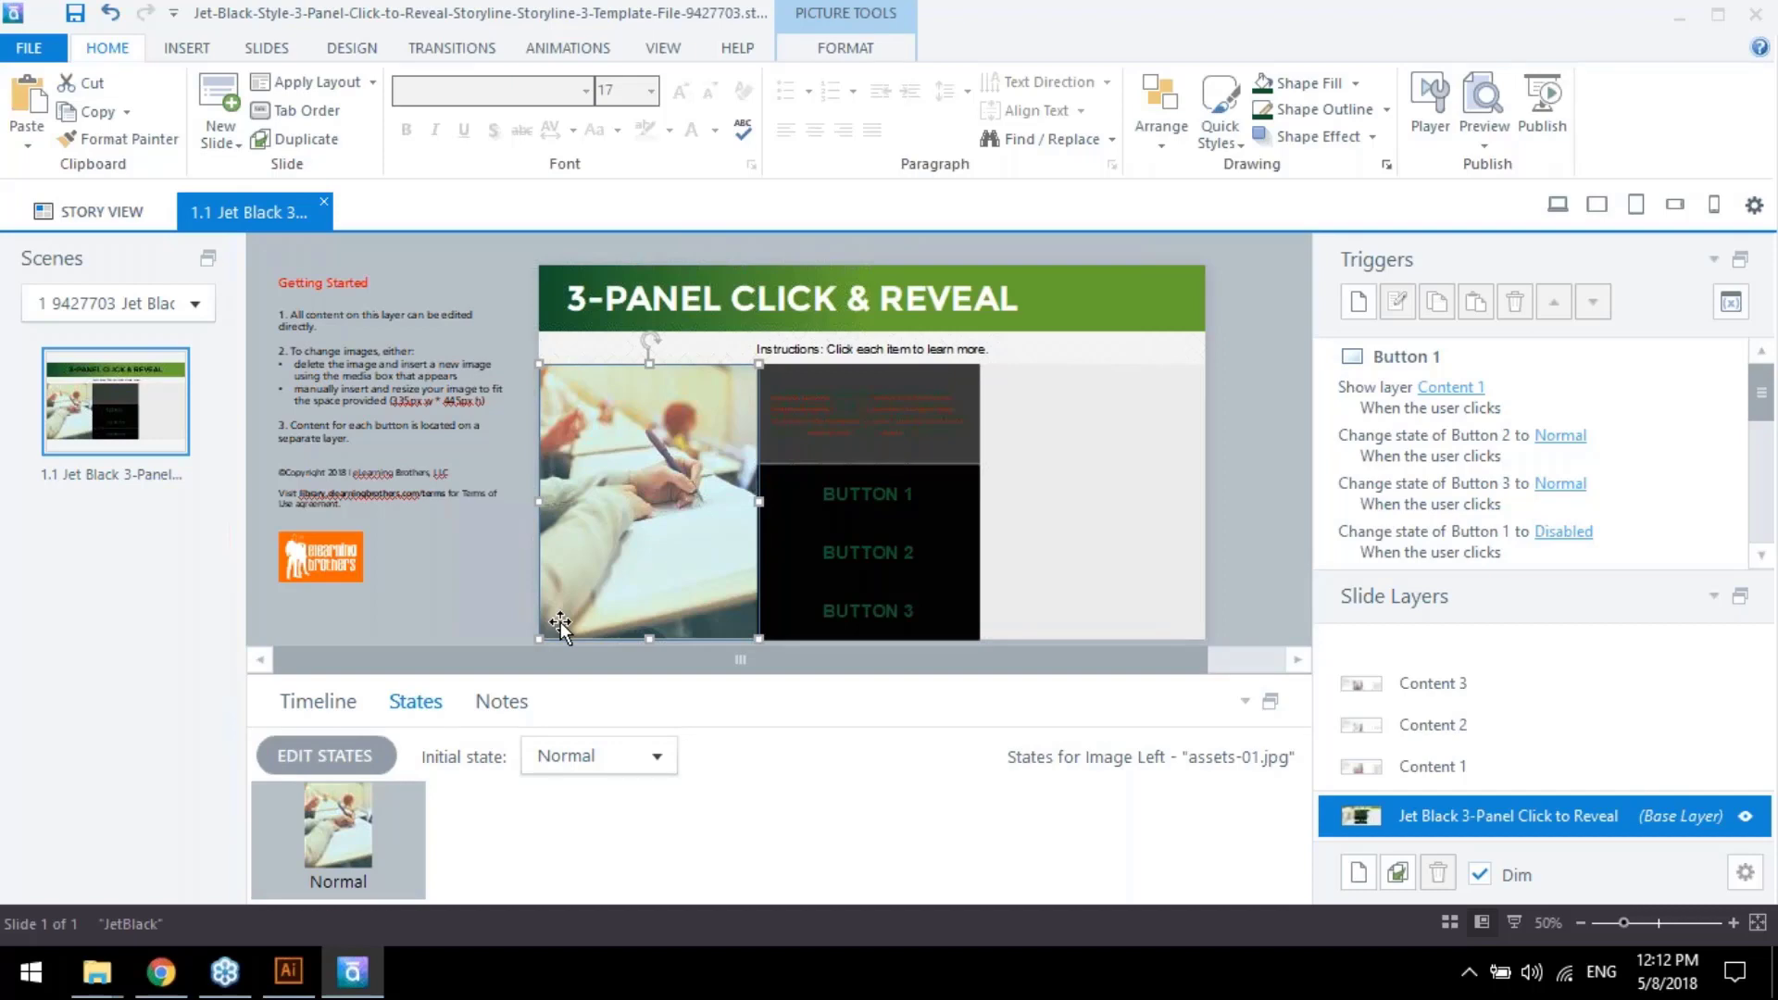
click(359, 759)
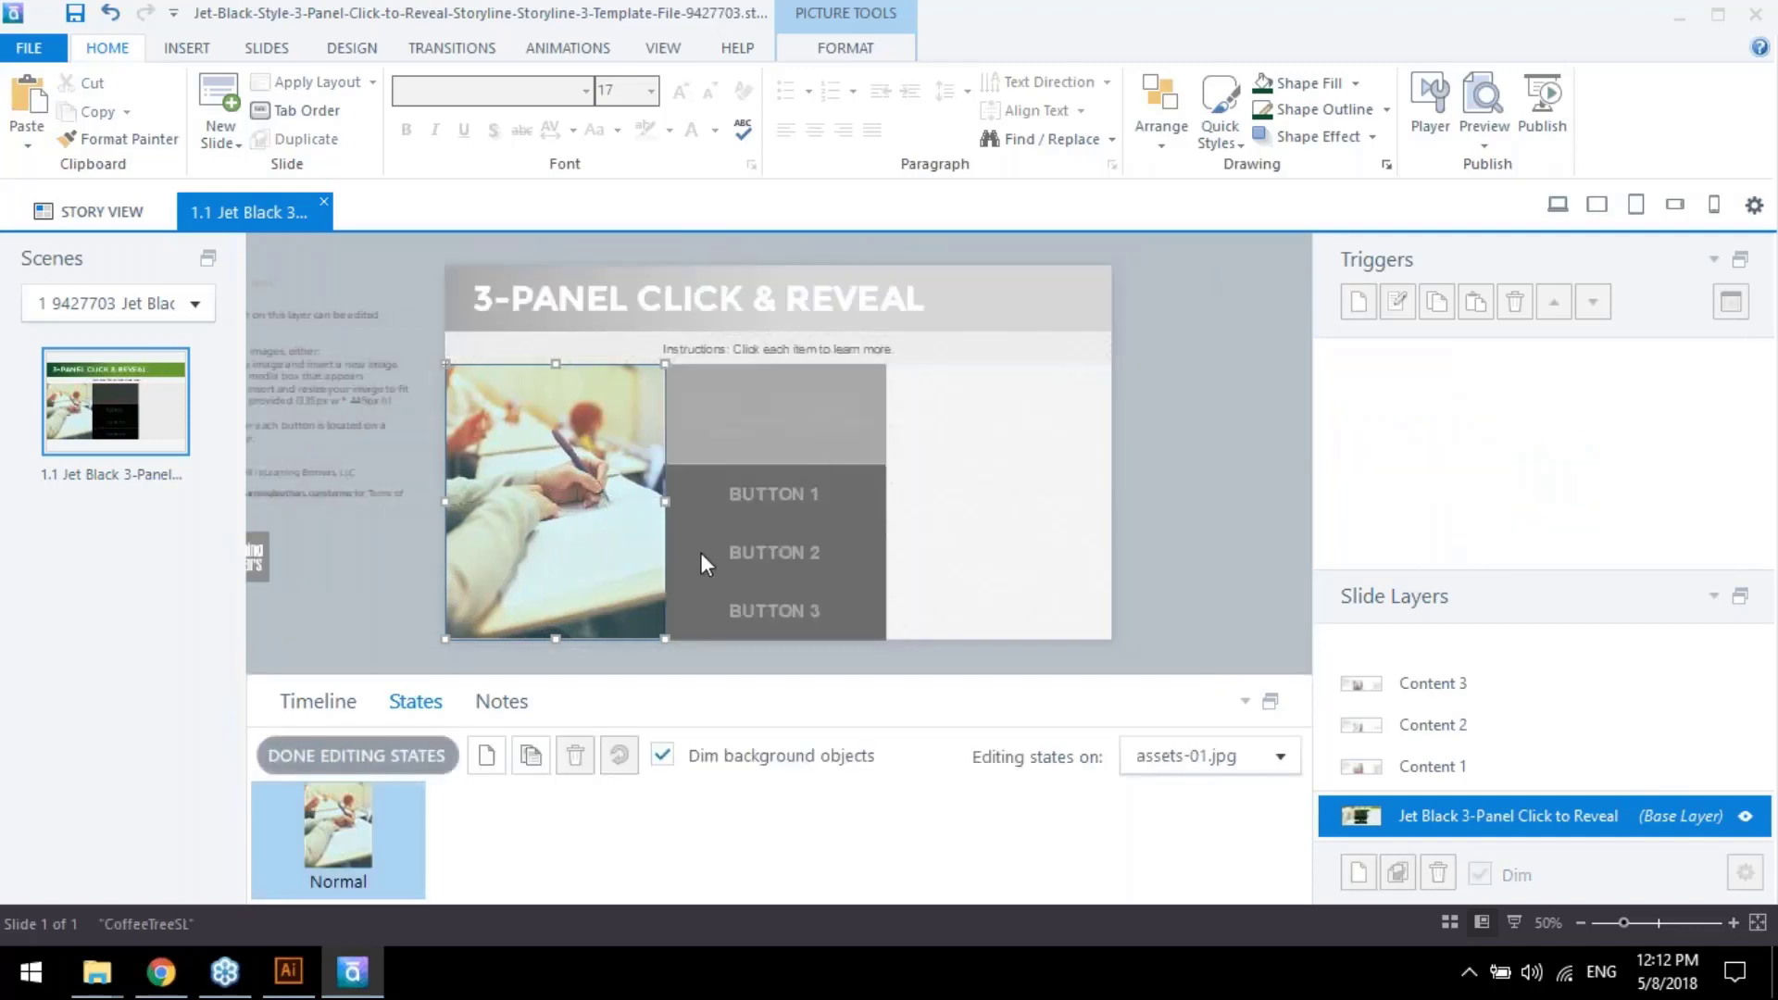
click(638, 556)
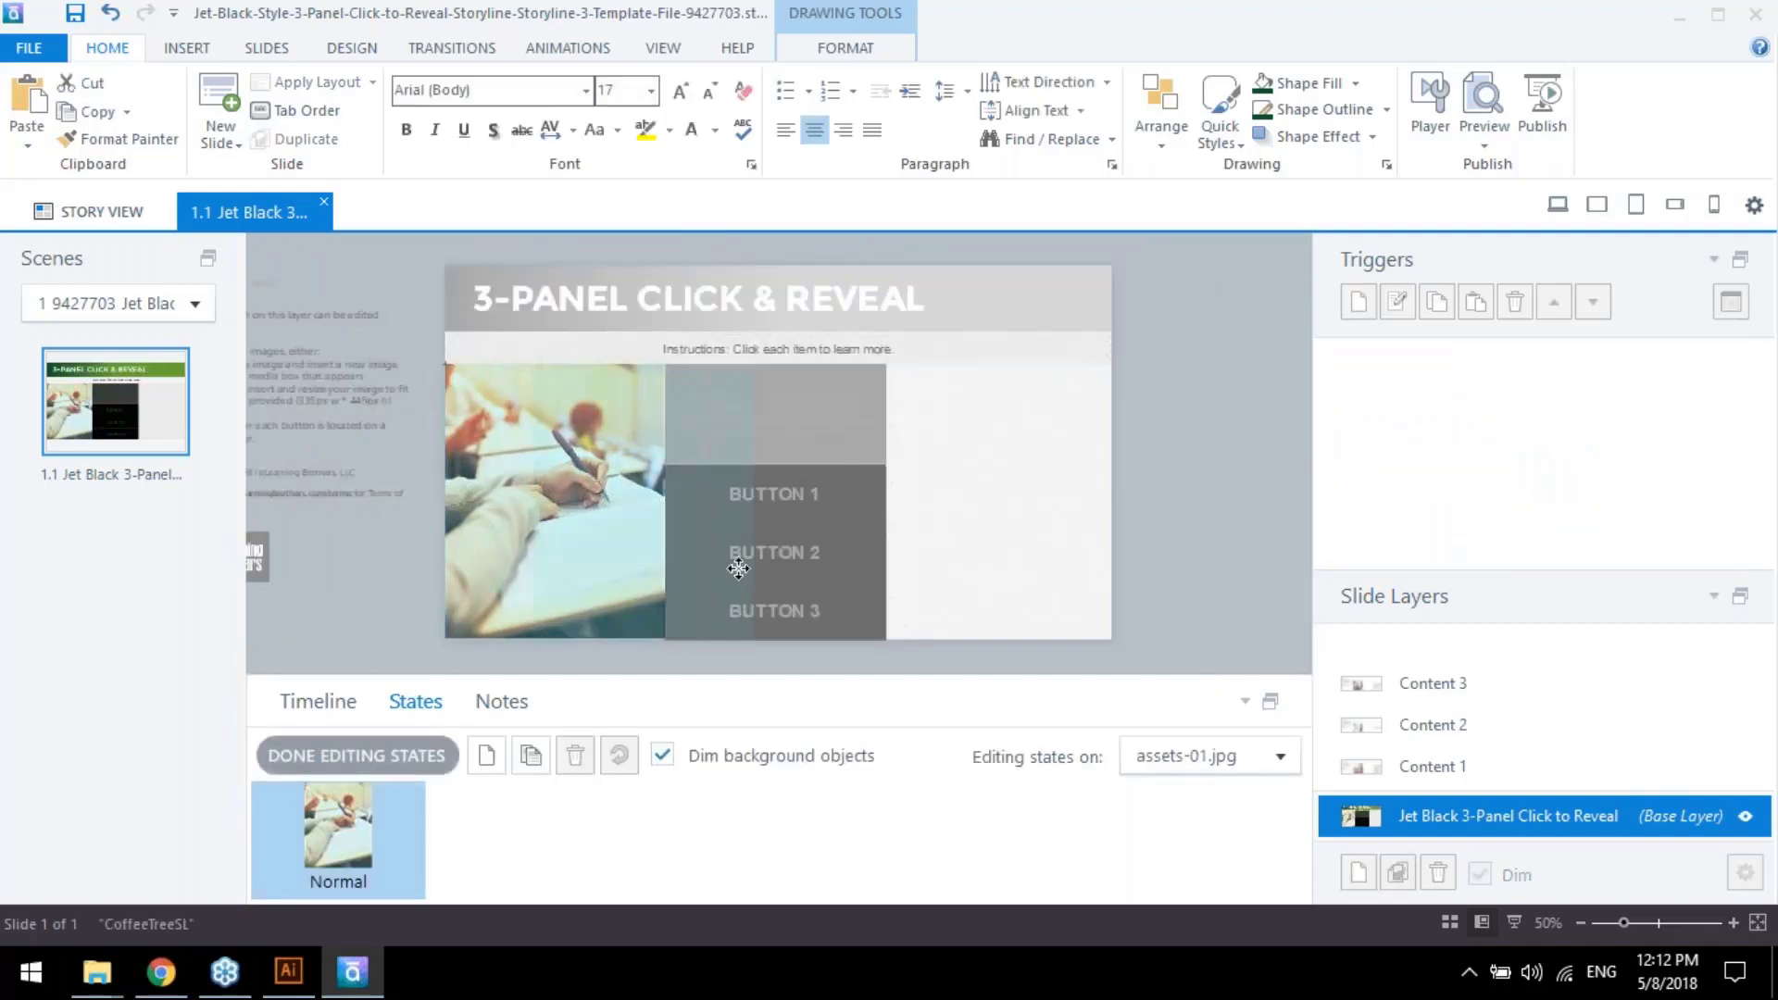
click(794, 556)
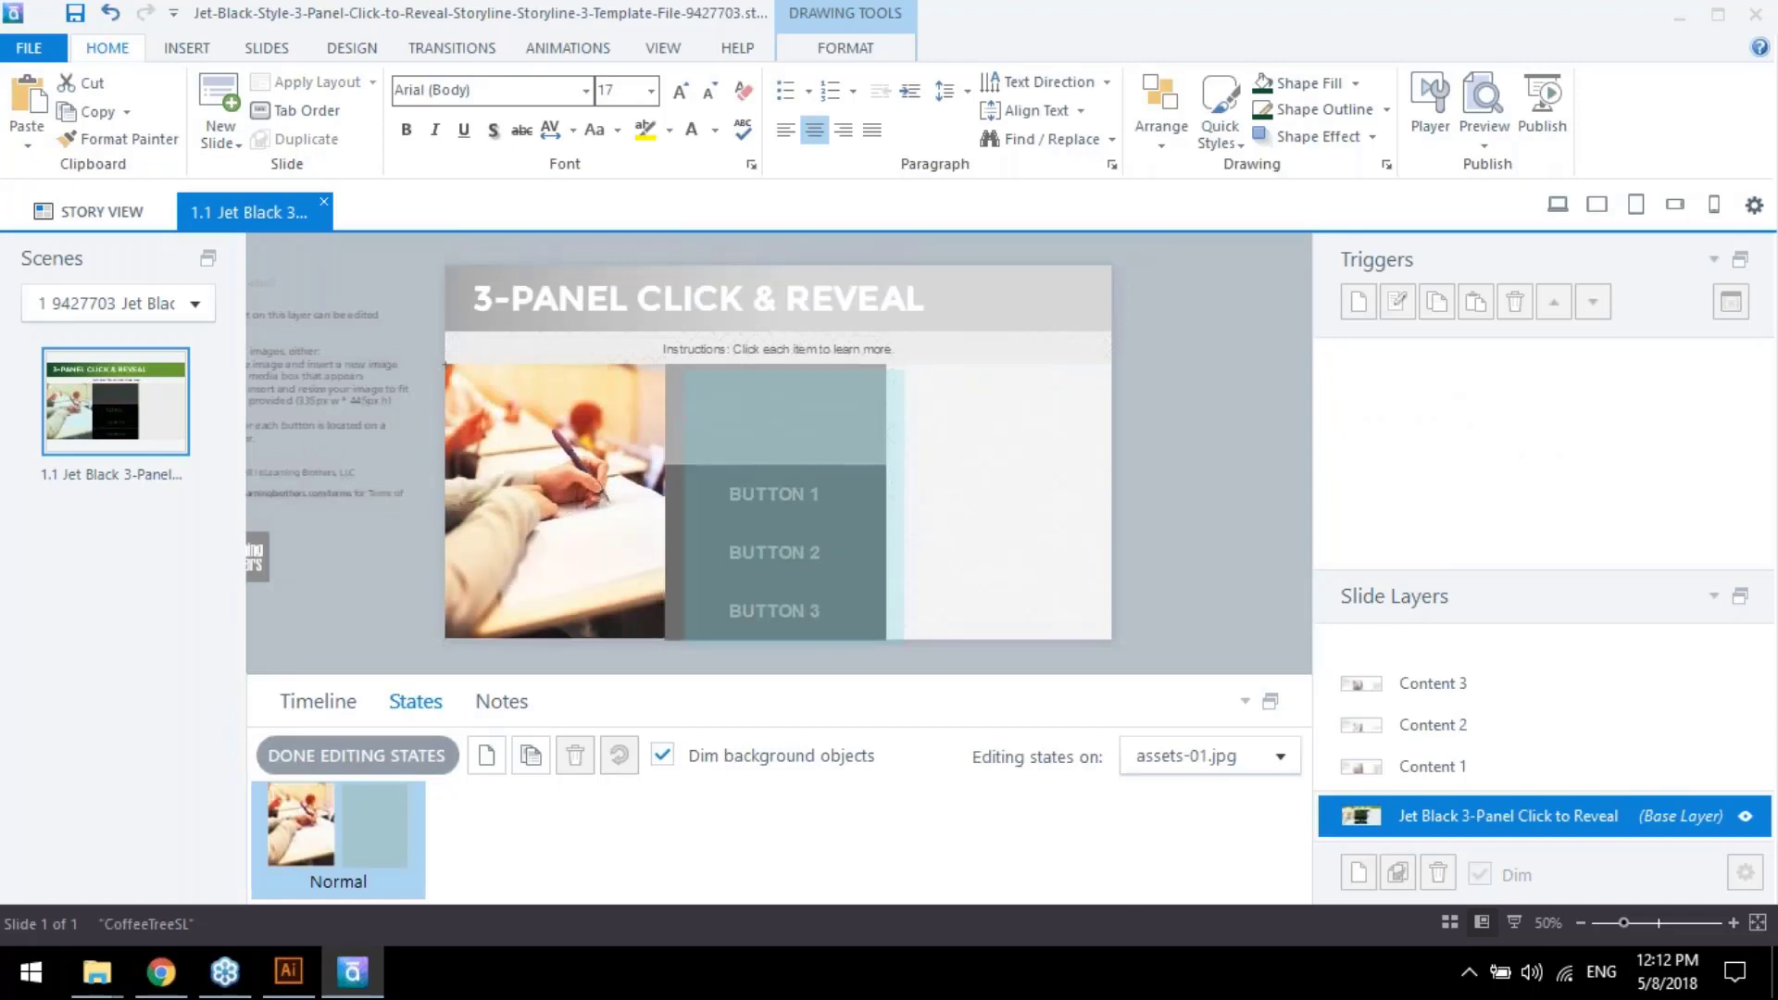
Replace the student photo in the Normal state with the espresso cup picture from the Desktop's Webinar-SL Images folder
click(612, 504)
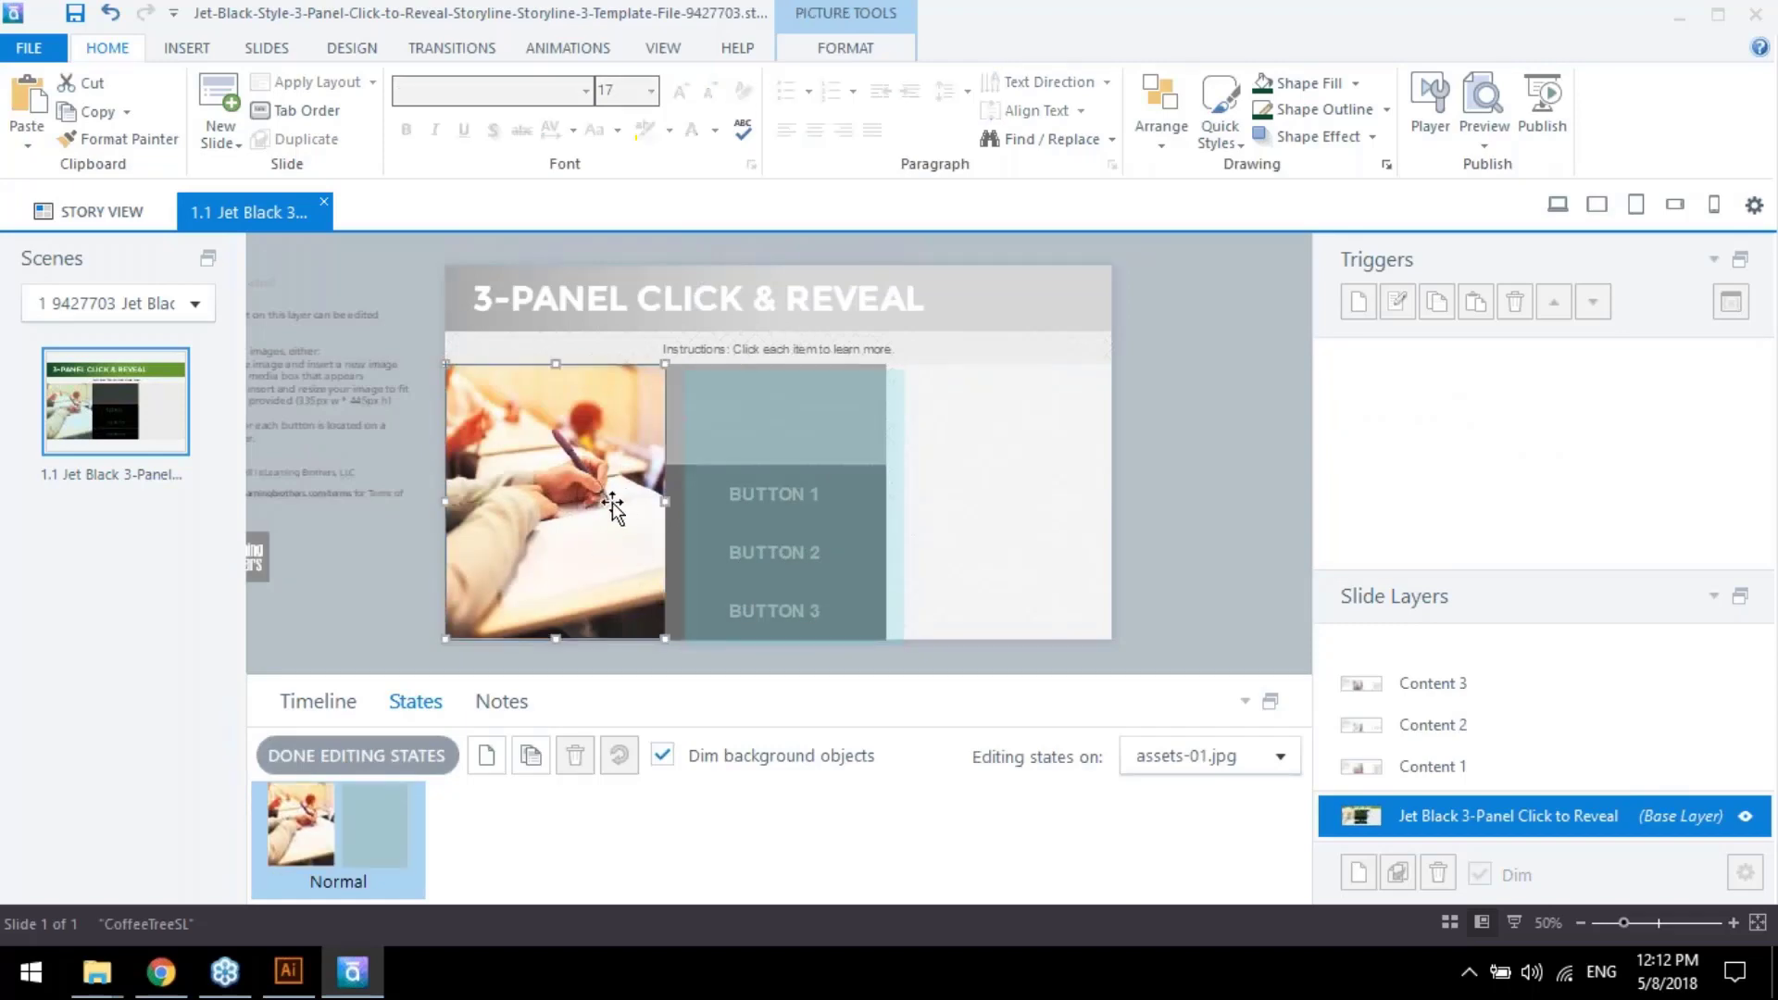
right_click(554, 504)
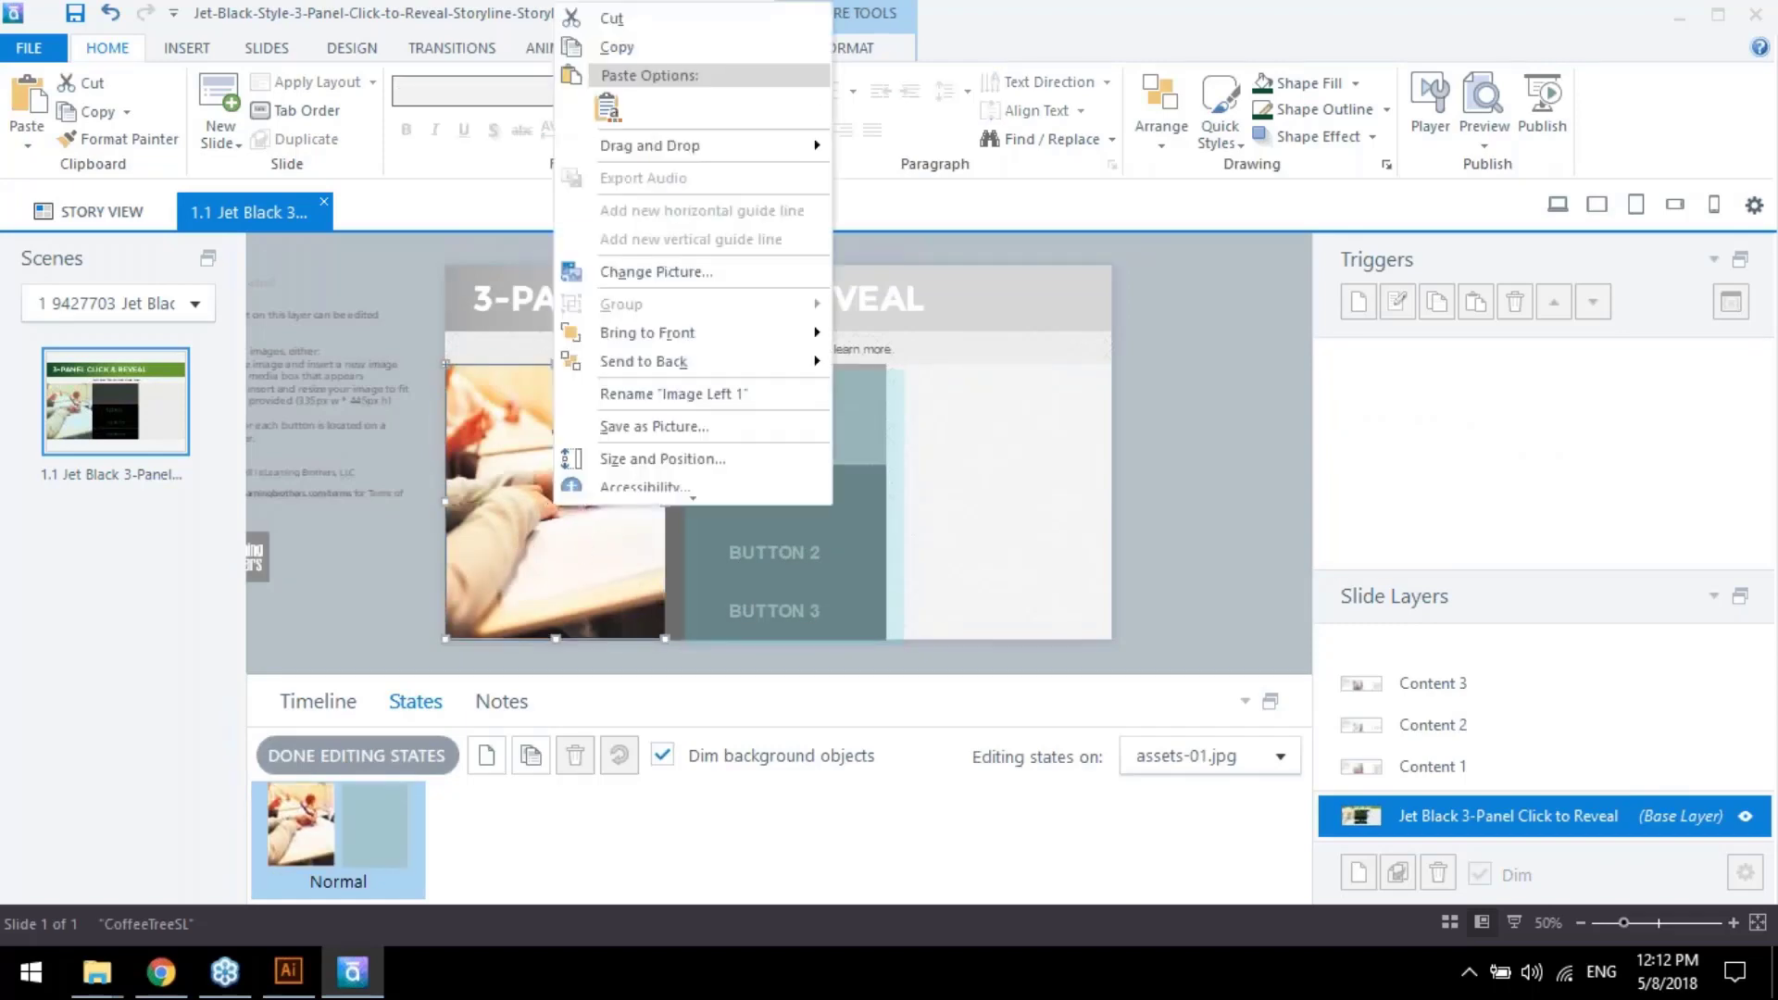
click(654, 268)
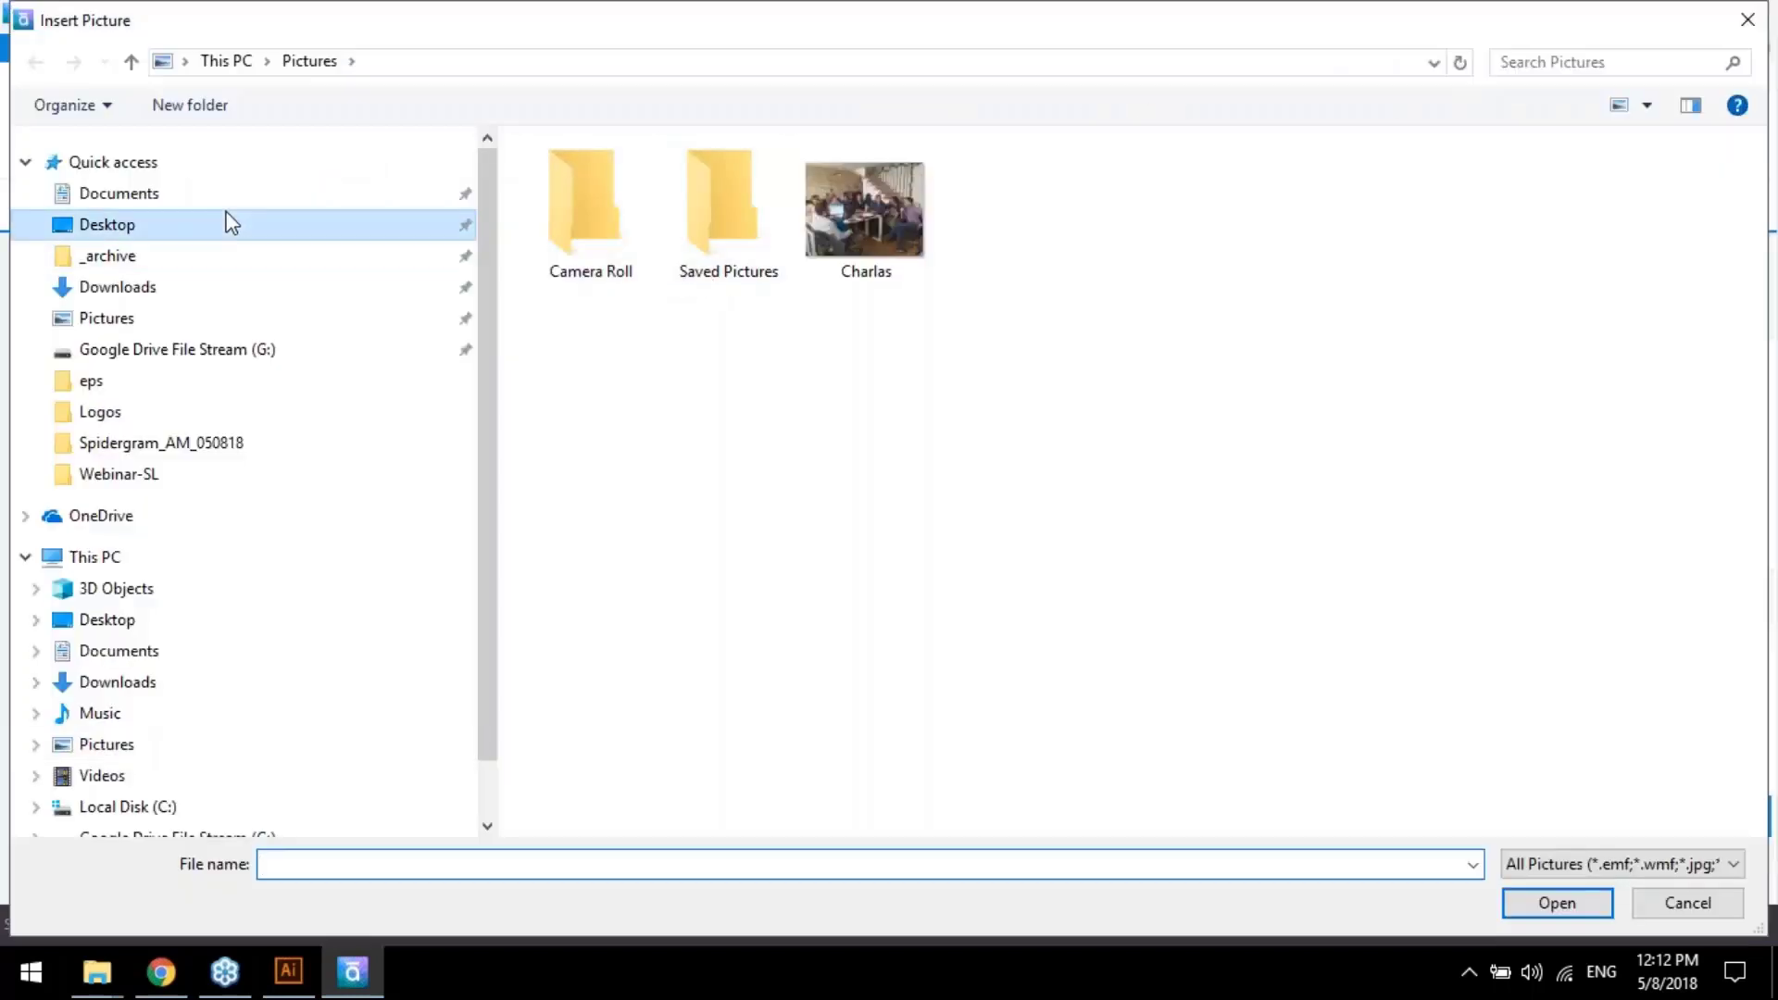
click(226, 223)
double_click(995, 239)
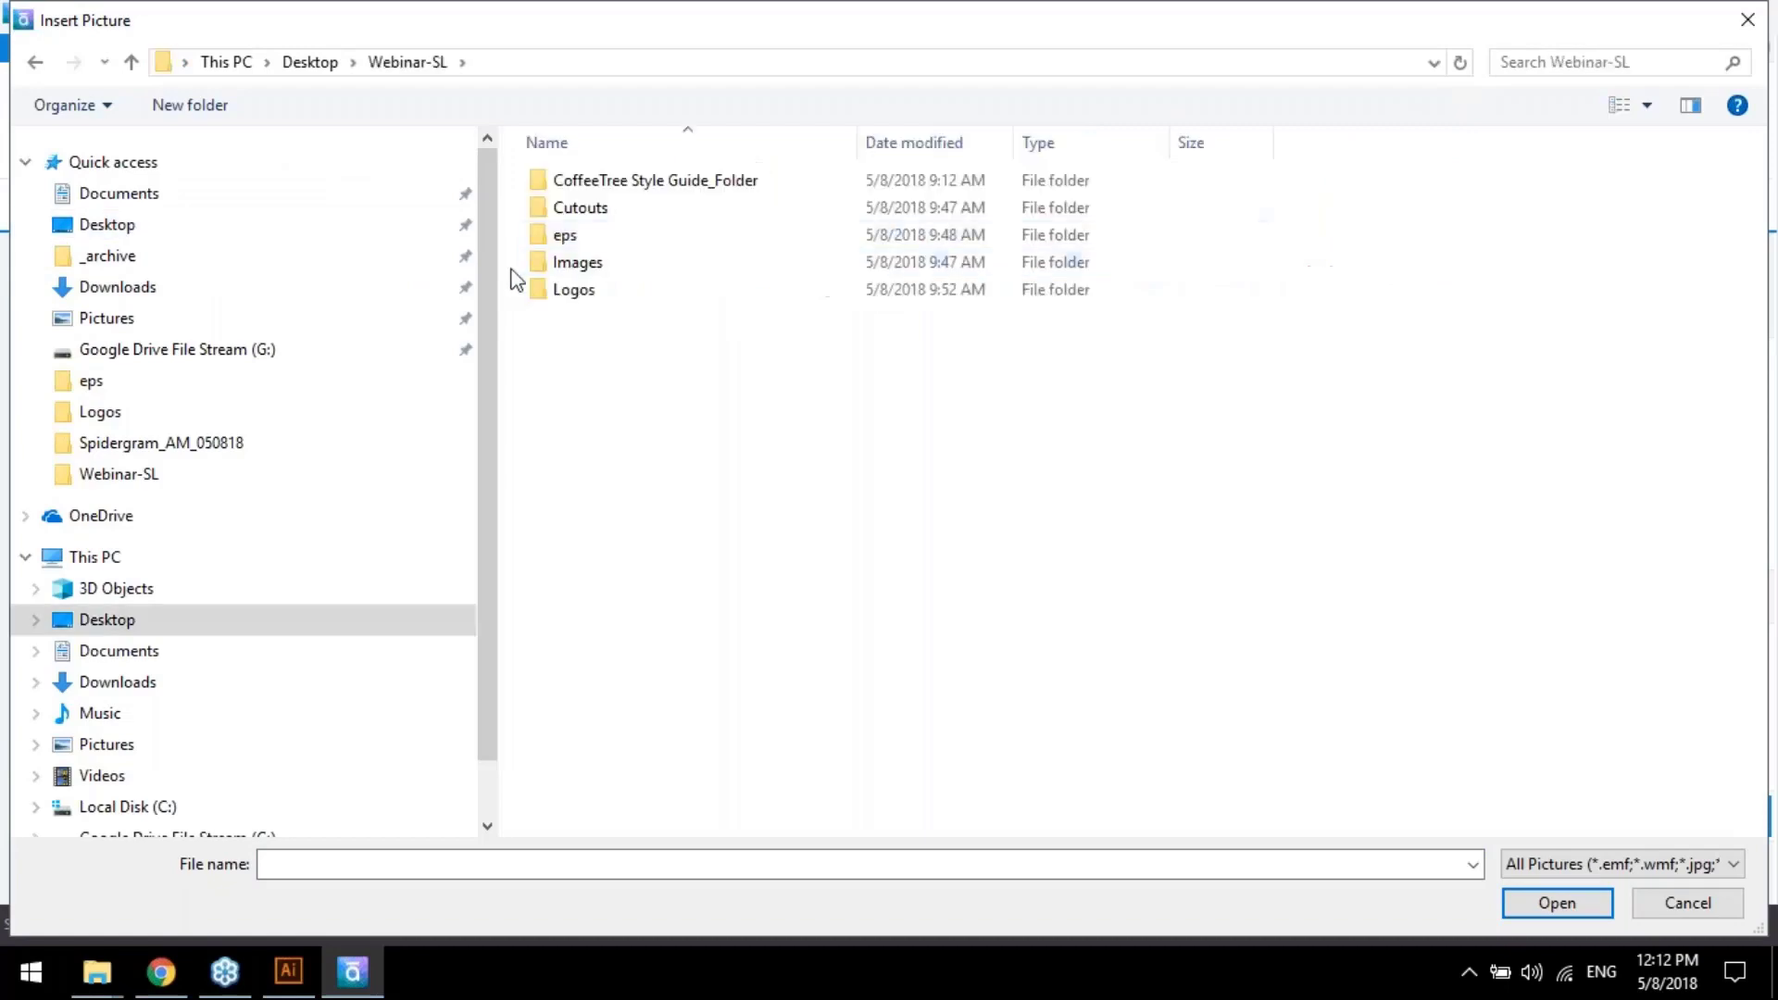
double_click(637, 264)
click(921, 231)
double_click(921, 231)
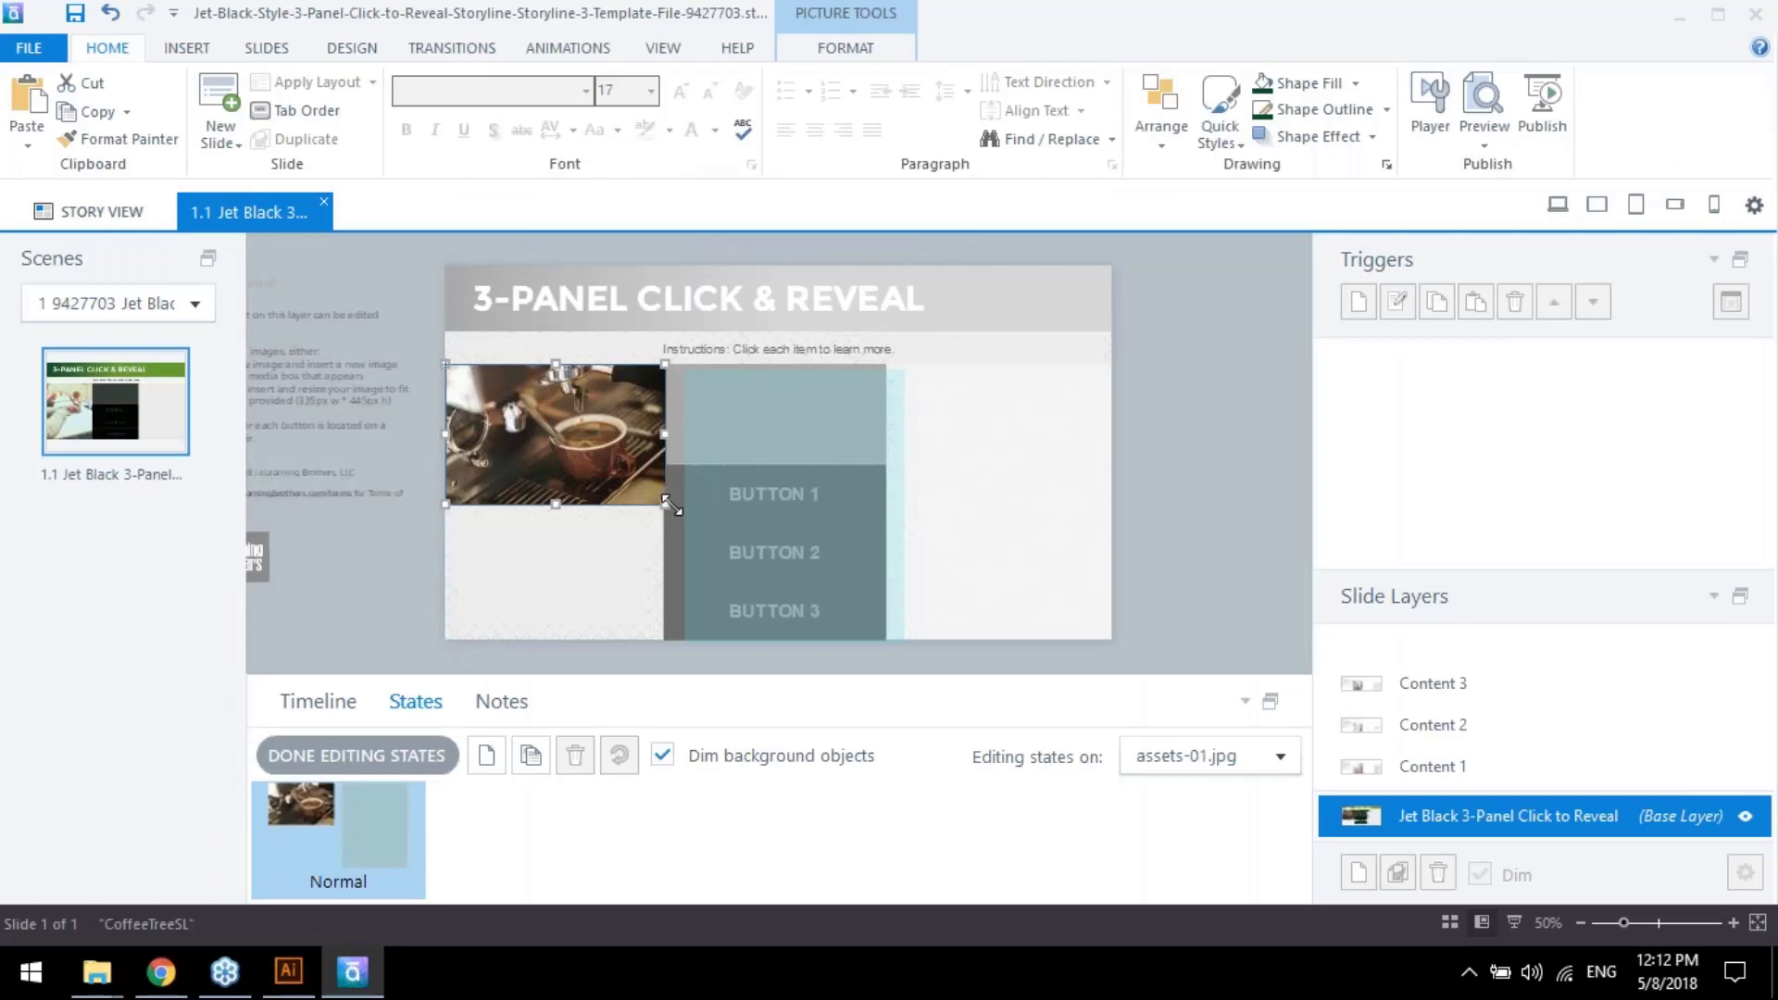
Enlarge the espresso photo to about 663 by 424 px, crop it to about 368 px wide, and finish editing states
drag(665, 505, 816, 646)
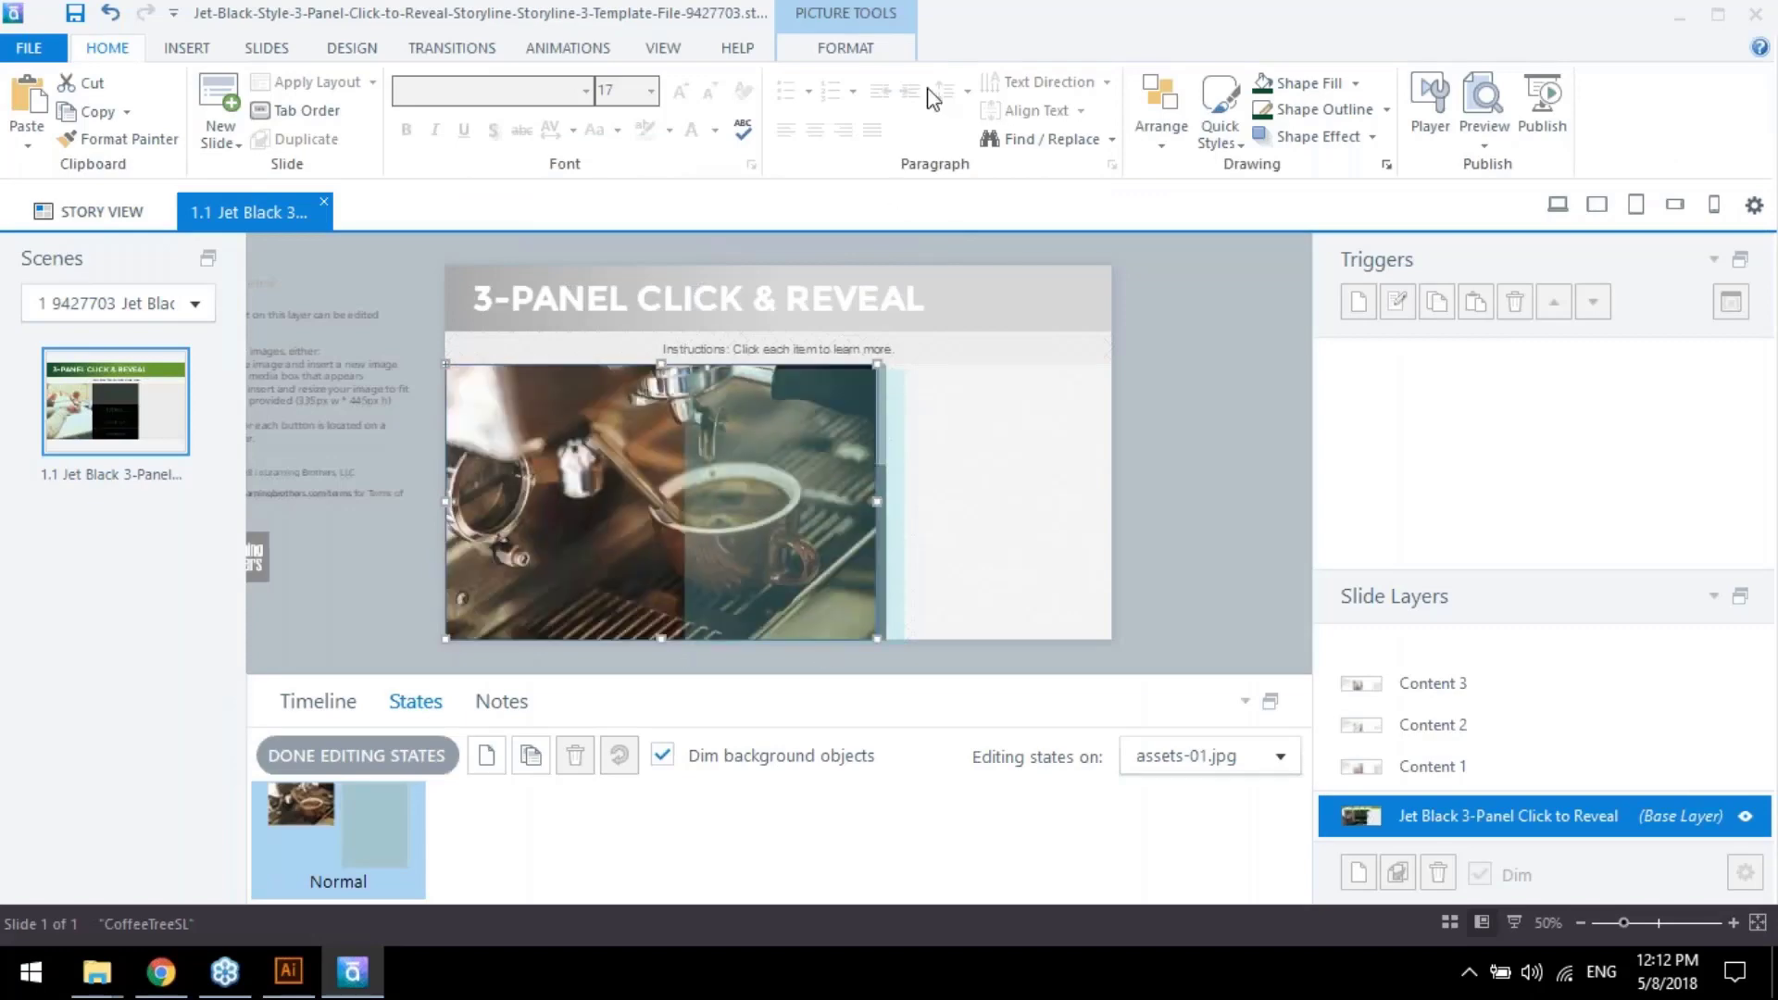
click(845, 47)
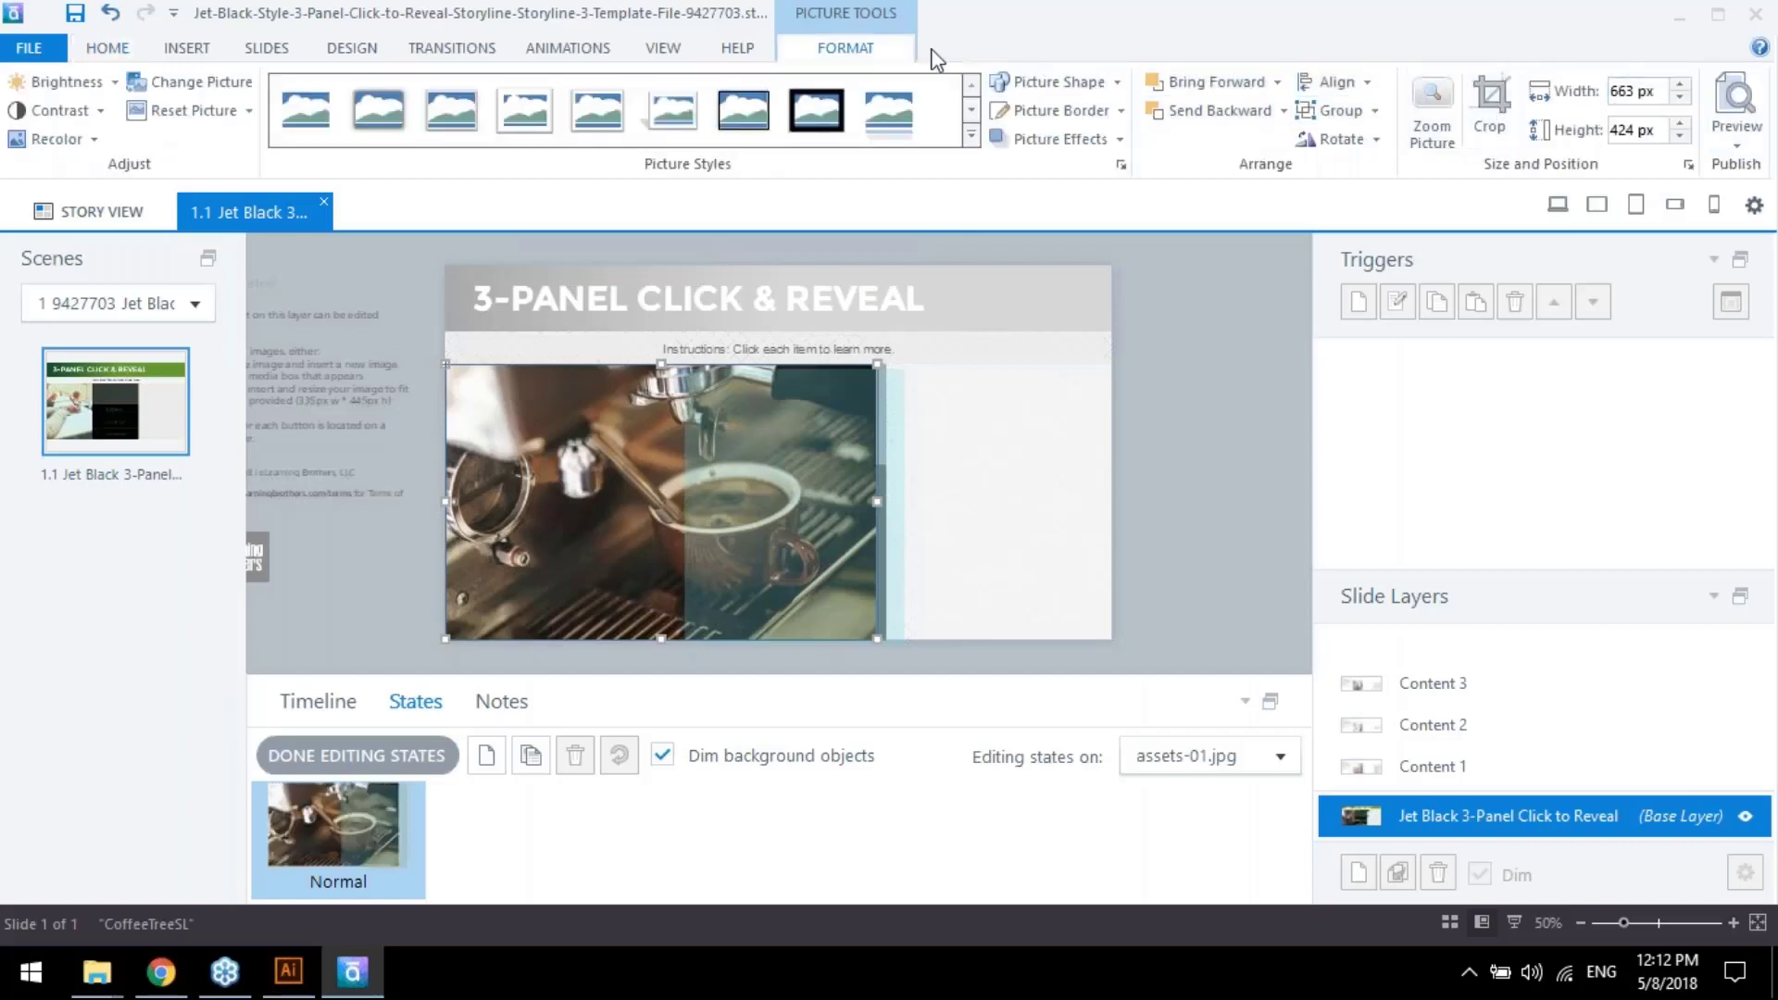
click(1490, 102)
drag(878, 505, 535, 541)
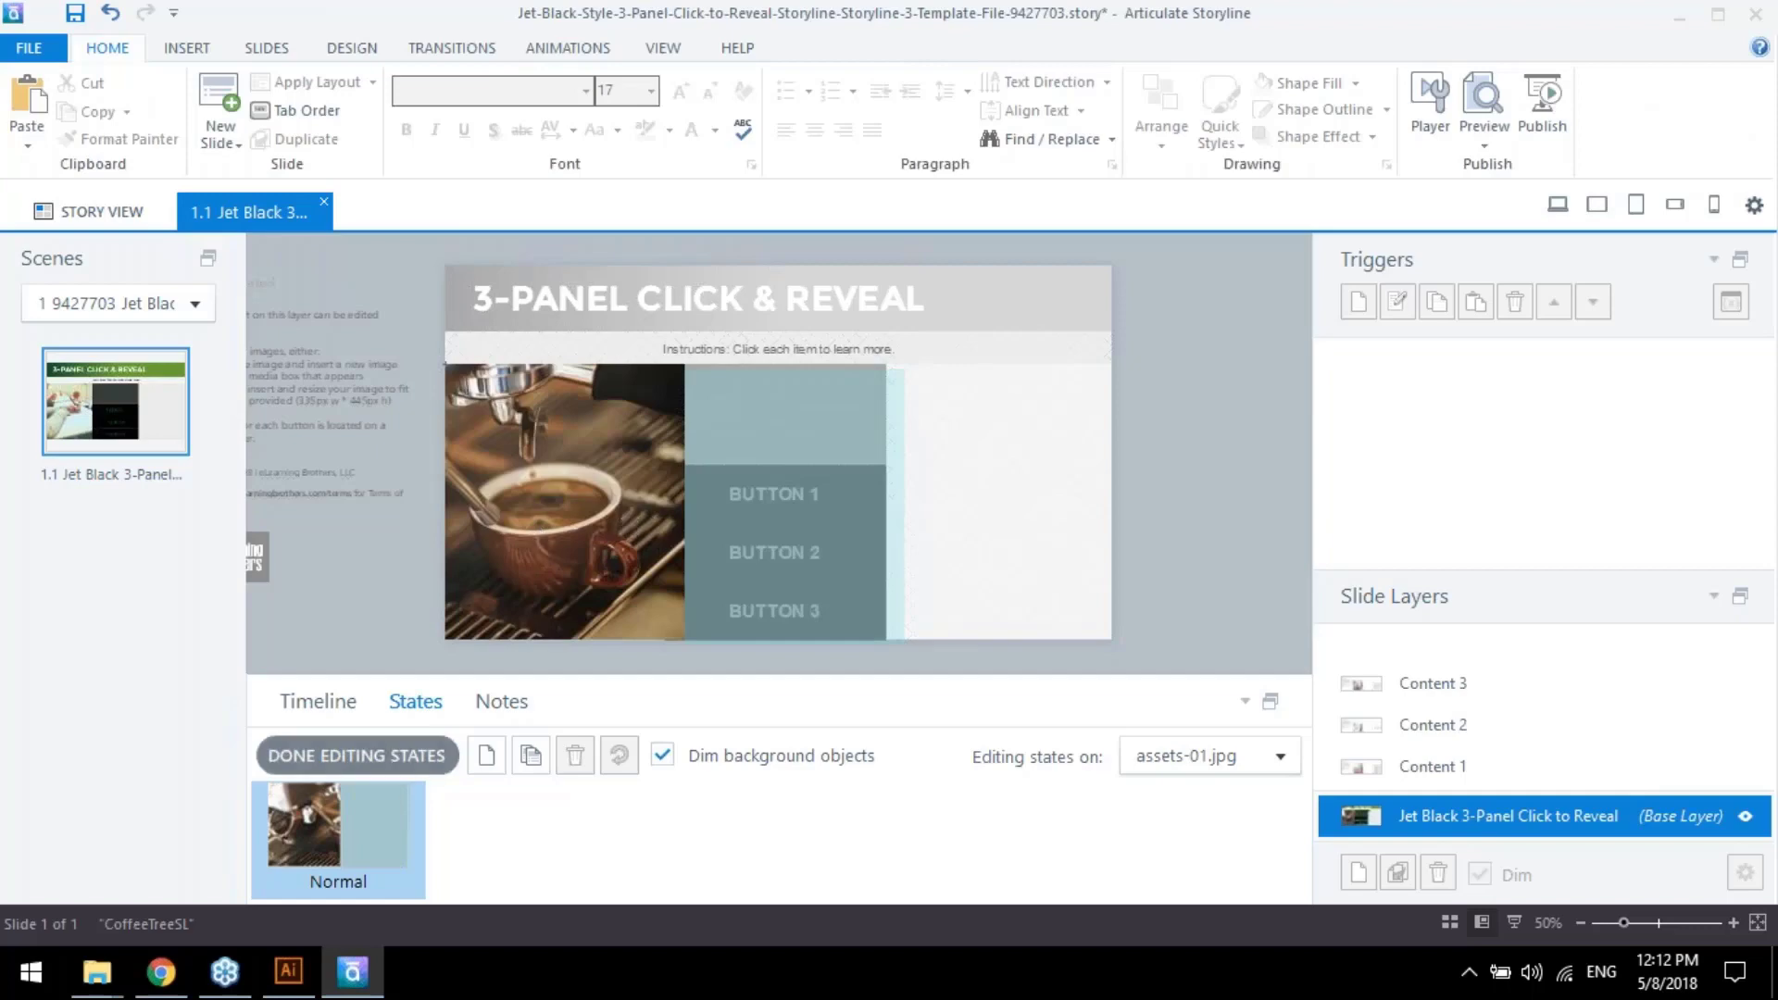
click(422, 755)
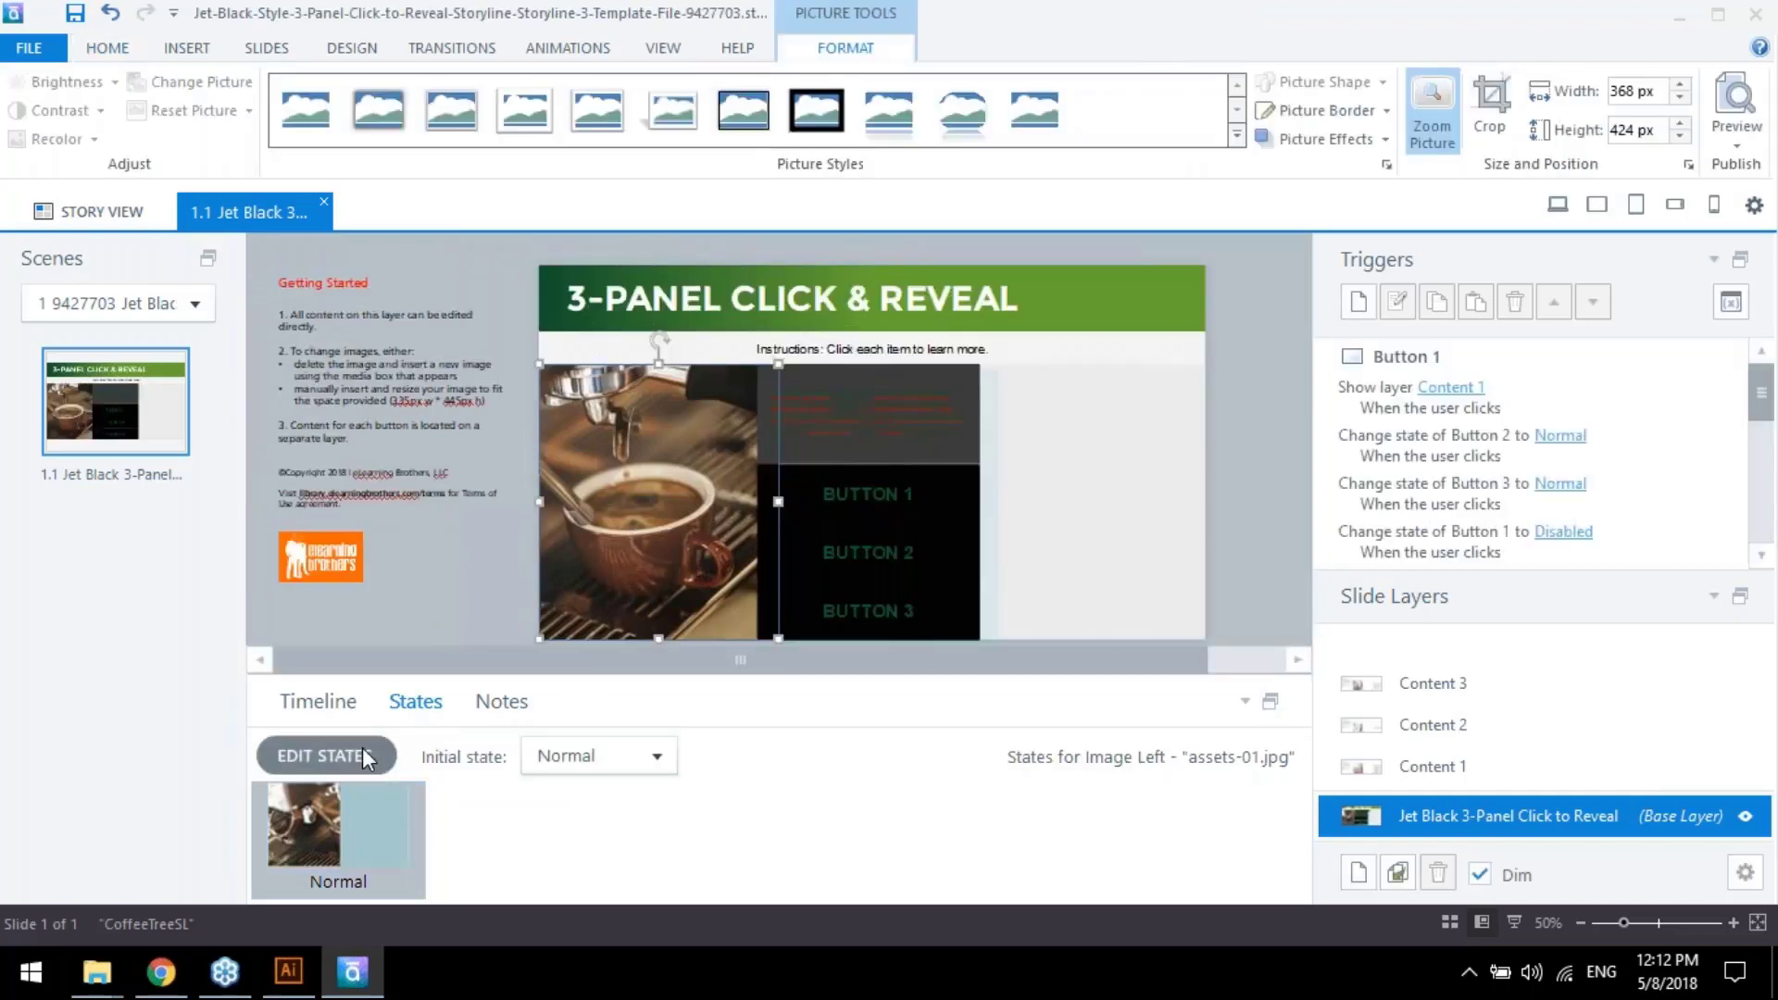
Edit the left image's Normal state and delete the translucent teal overlay
click(375, 756)
click(782, 468)
click(992, 456)
click(952, 450)
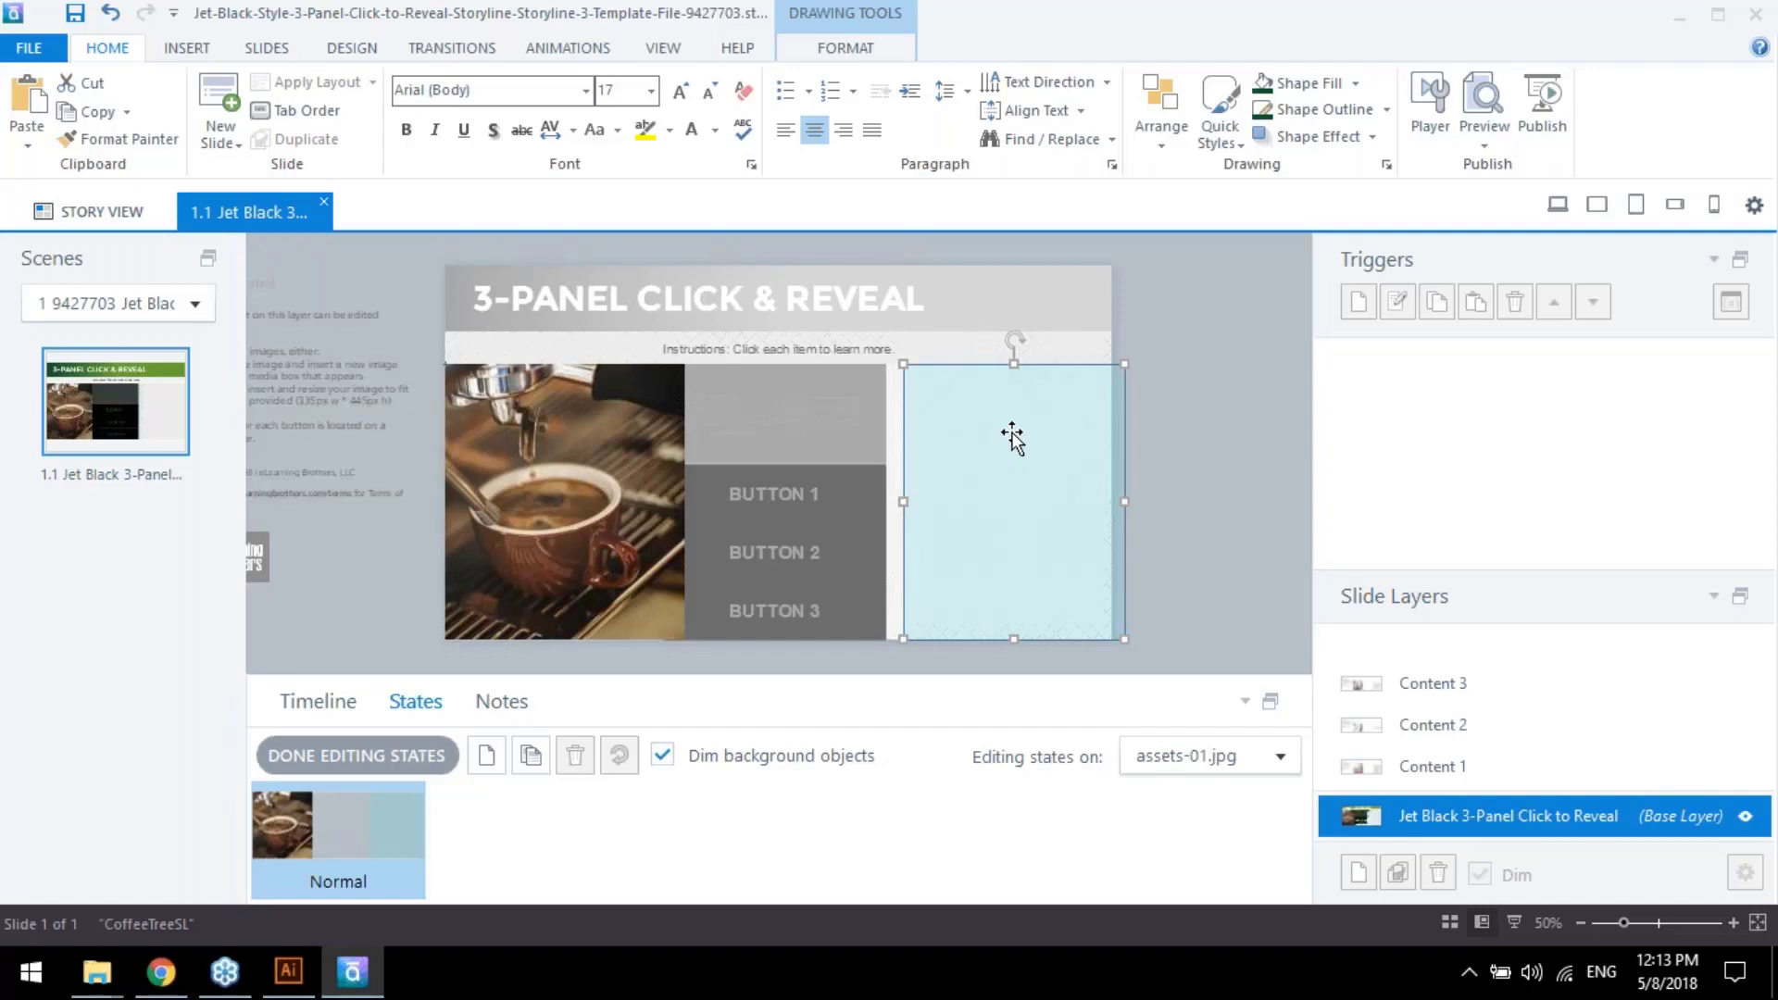
drag(1012, 433, 619, 463)
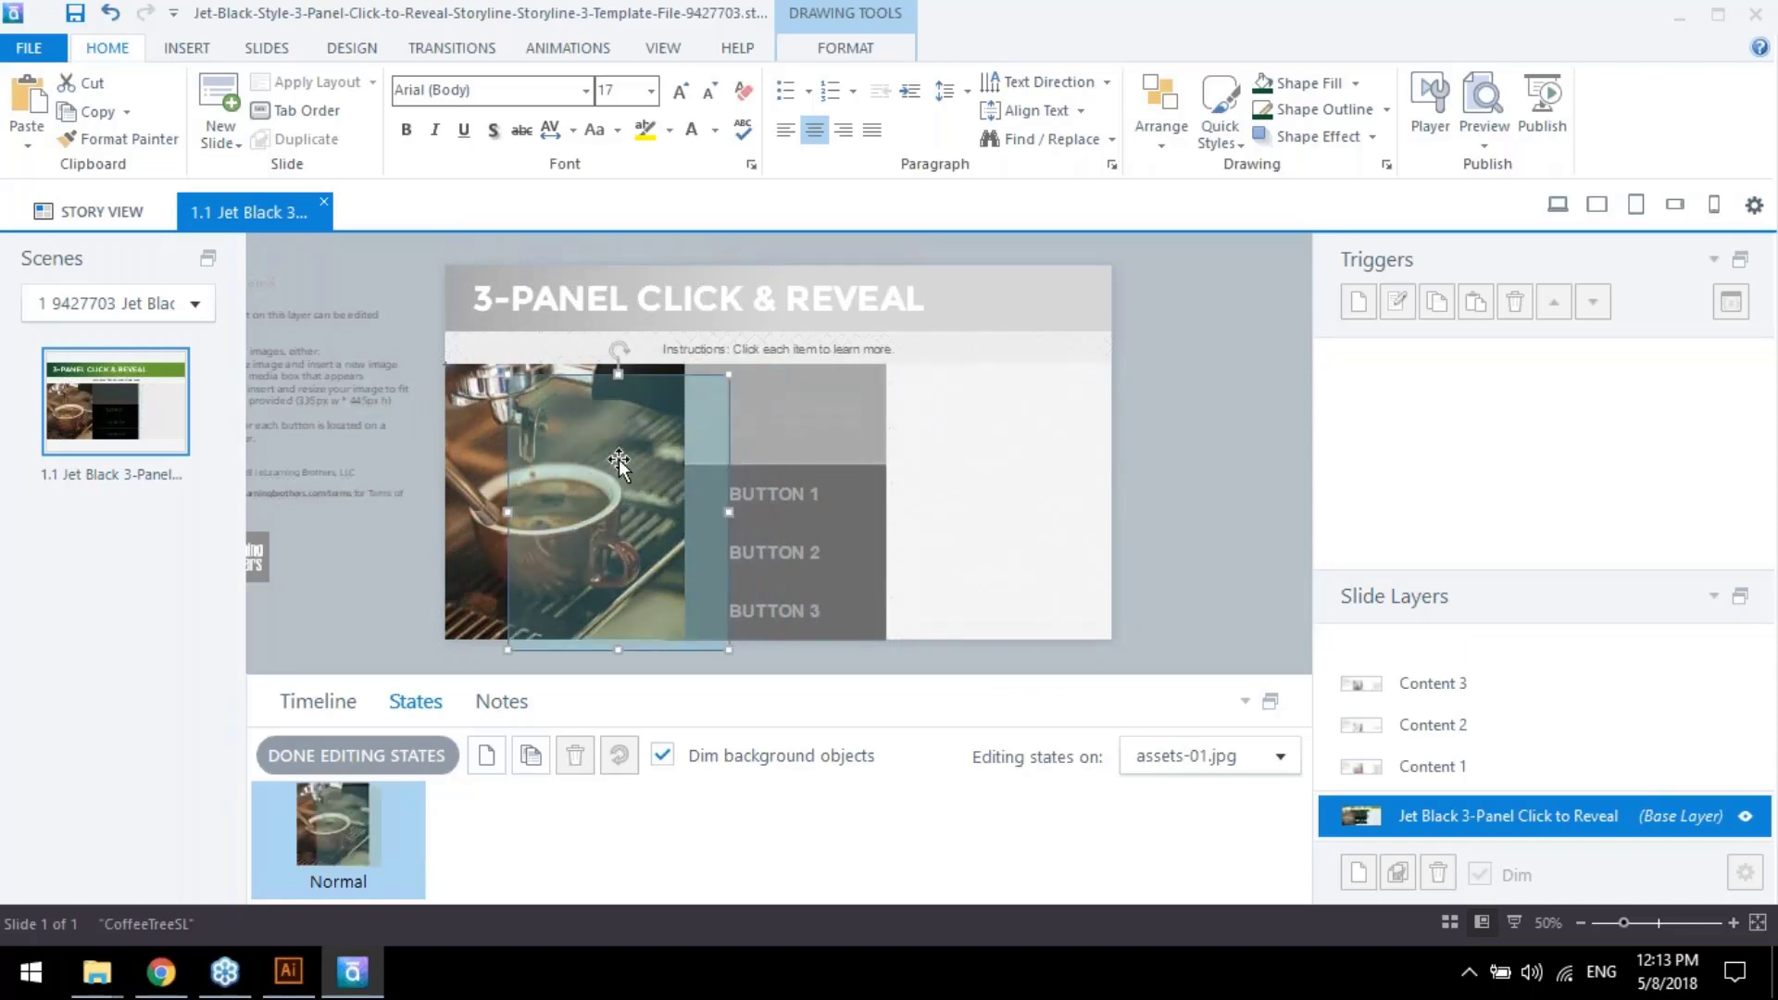
key(Delete)
Draw a rectangle about 368 by 424 px that exactly covers the espresso photo
click(195, 48)
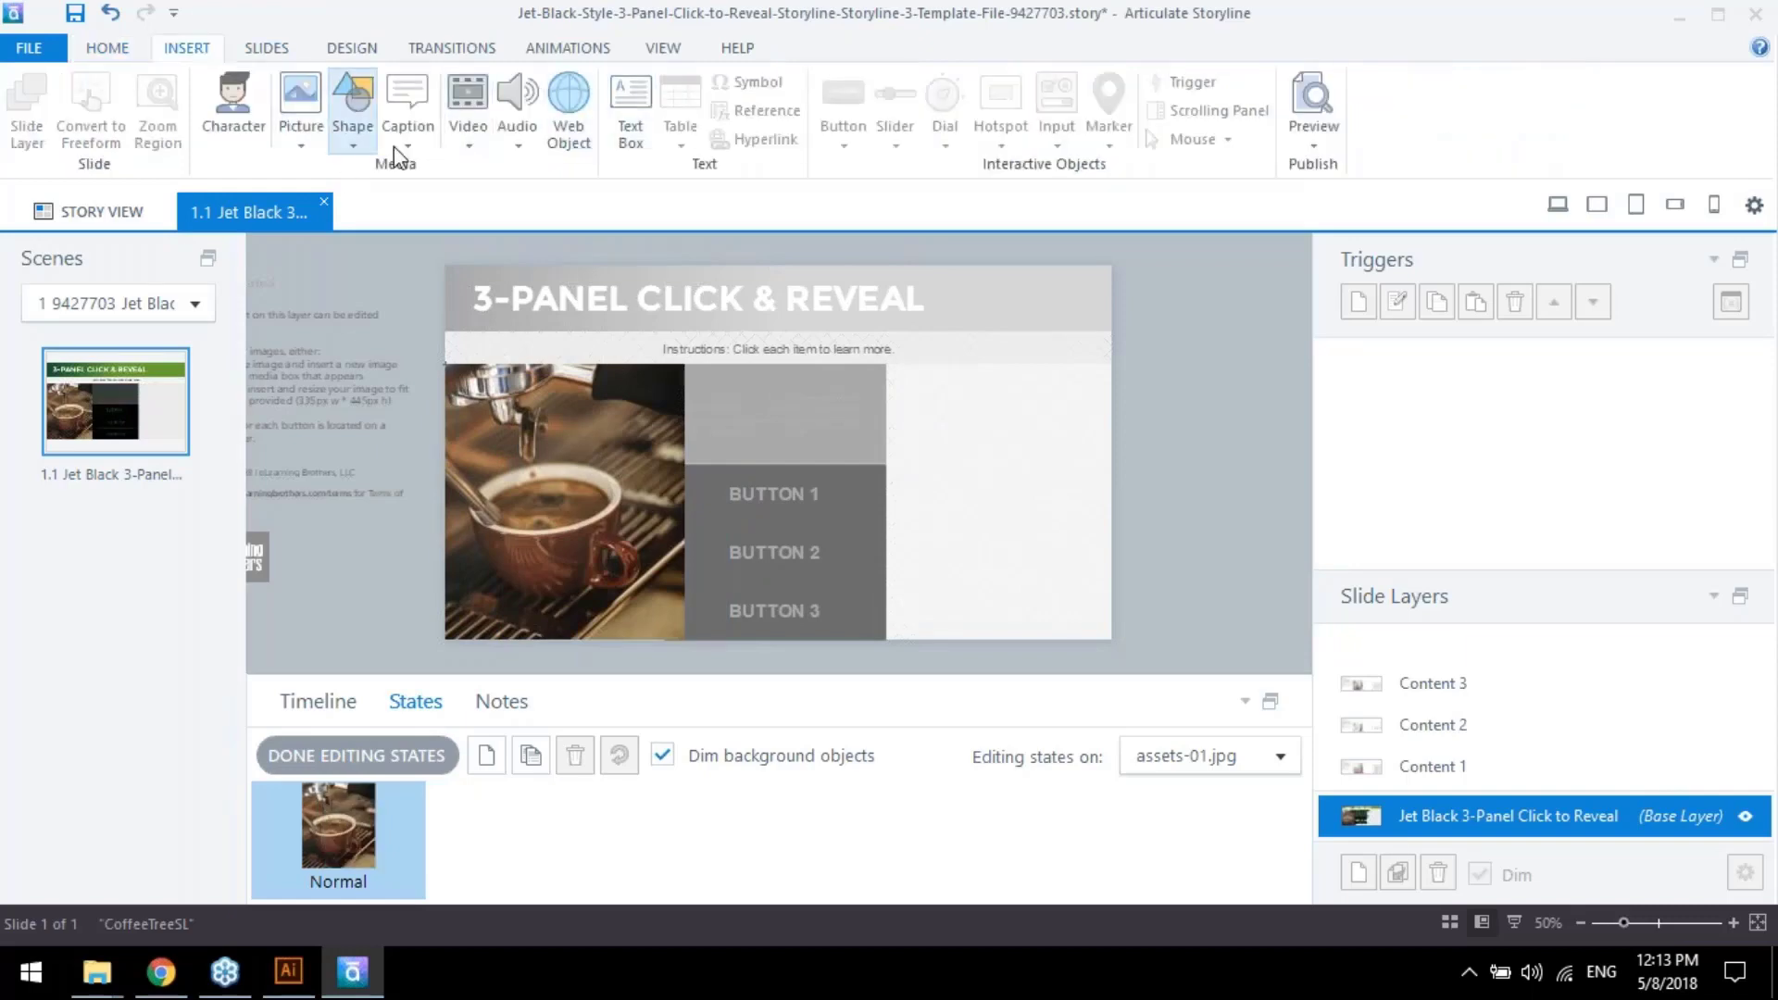
click(353, 140)
click(355, 143)
mouse_move(444, 363)
mouse_down()
mouse_move(603, 575)
mouse_move(684, 639)
mouse_up()
click(886, 42)
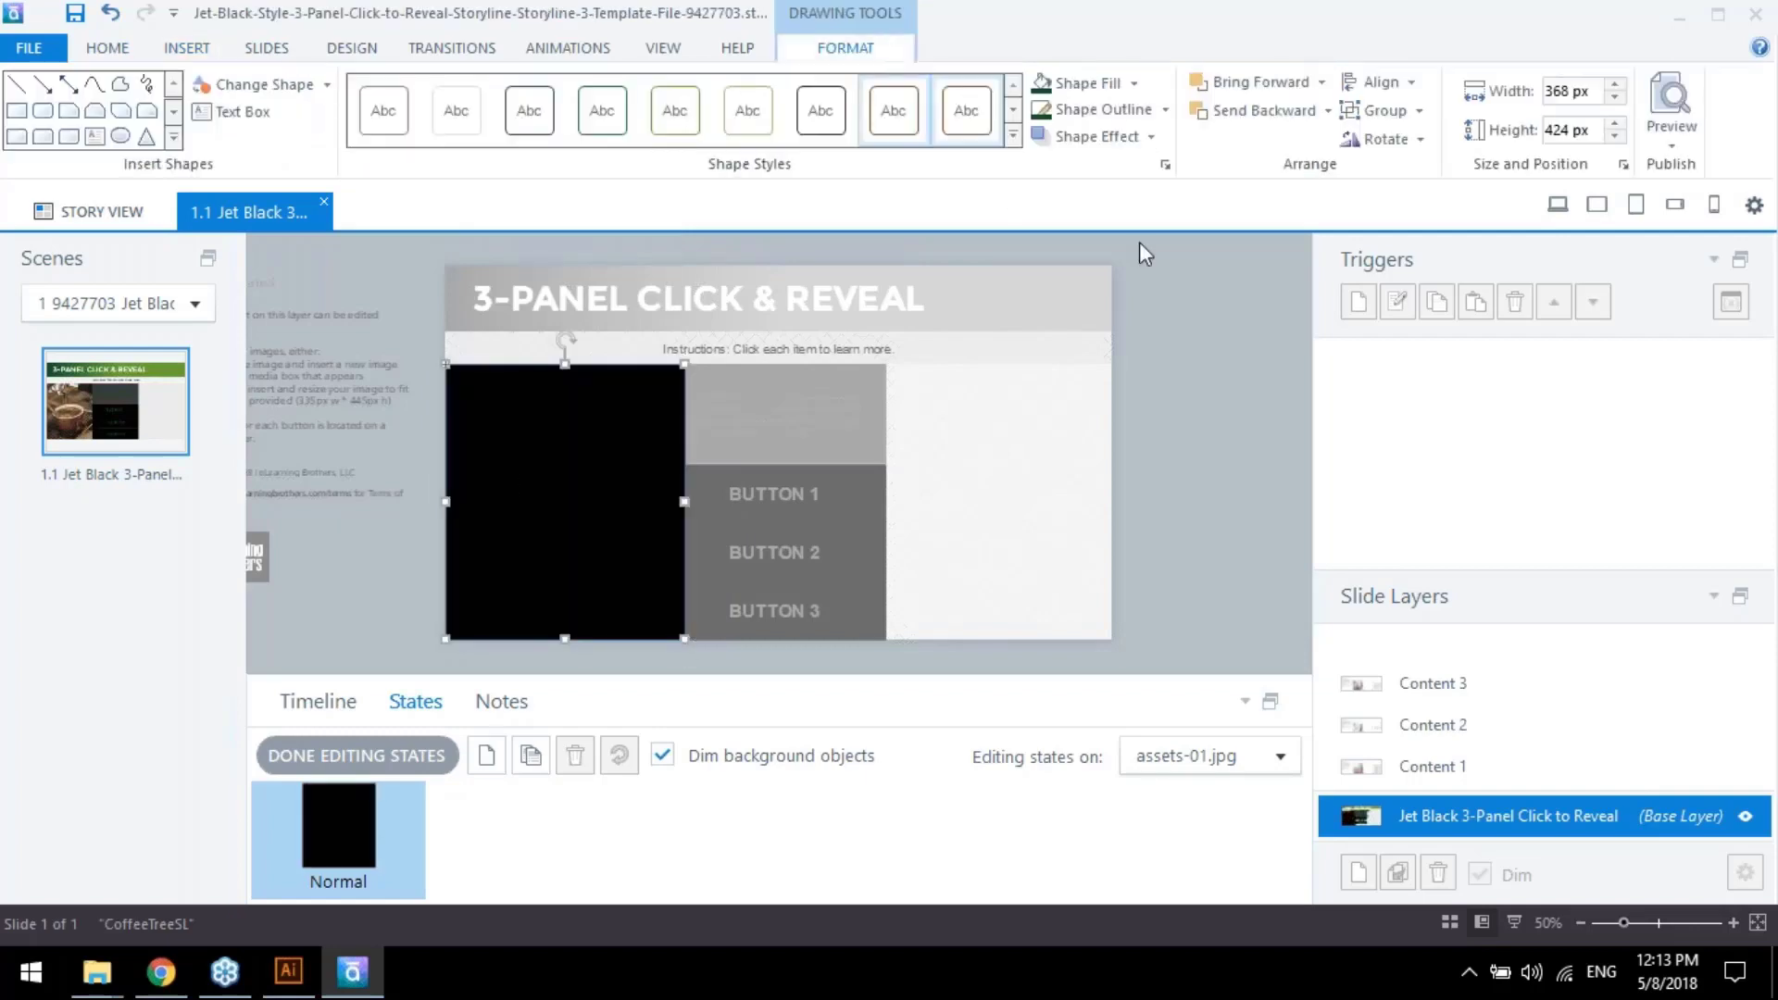
Give the rectangle a linear gradient fill, color Stop 1 dark green and remove Stop 3
right_click(603, 524)
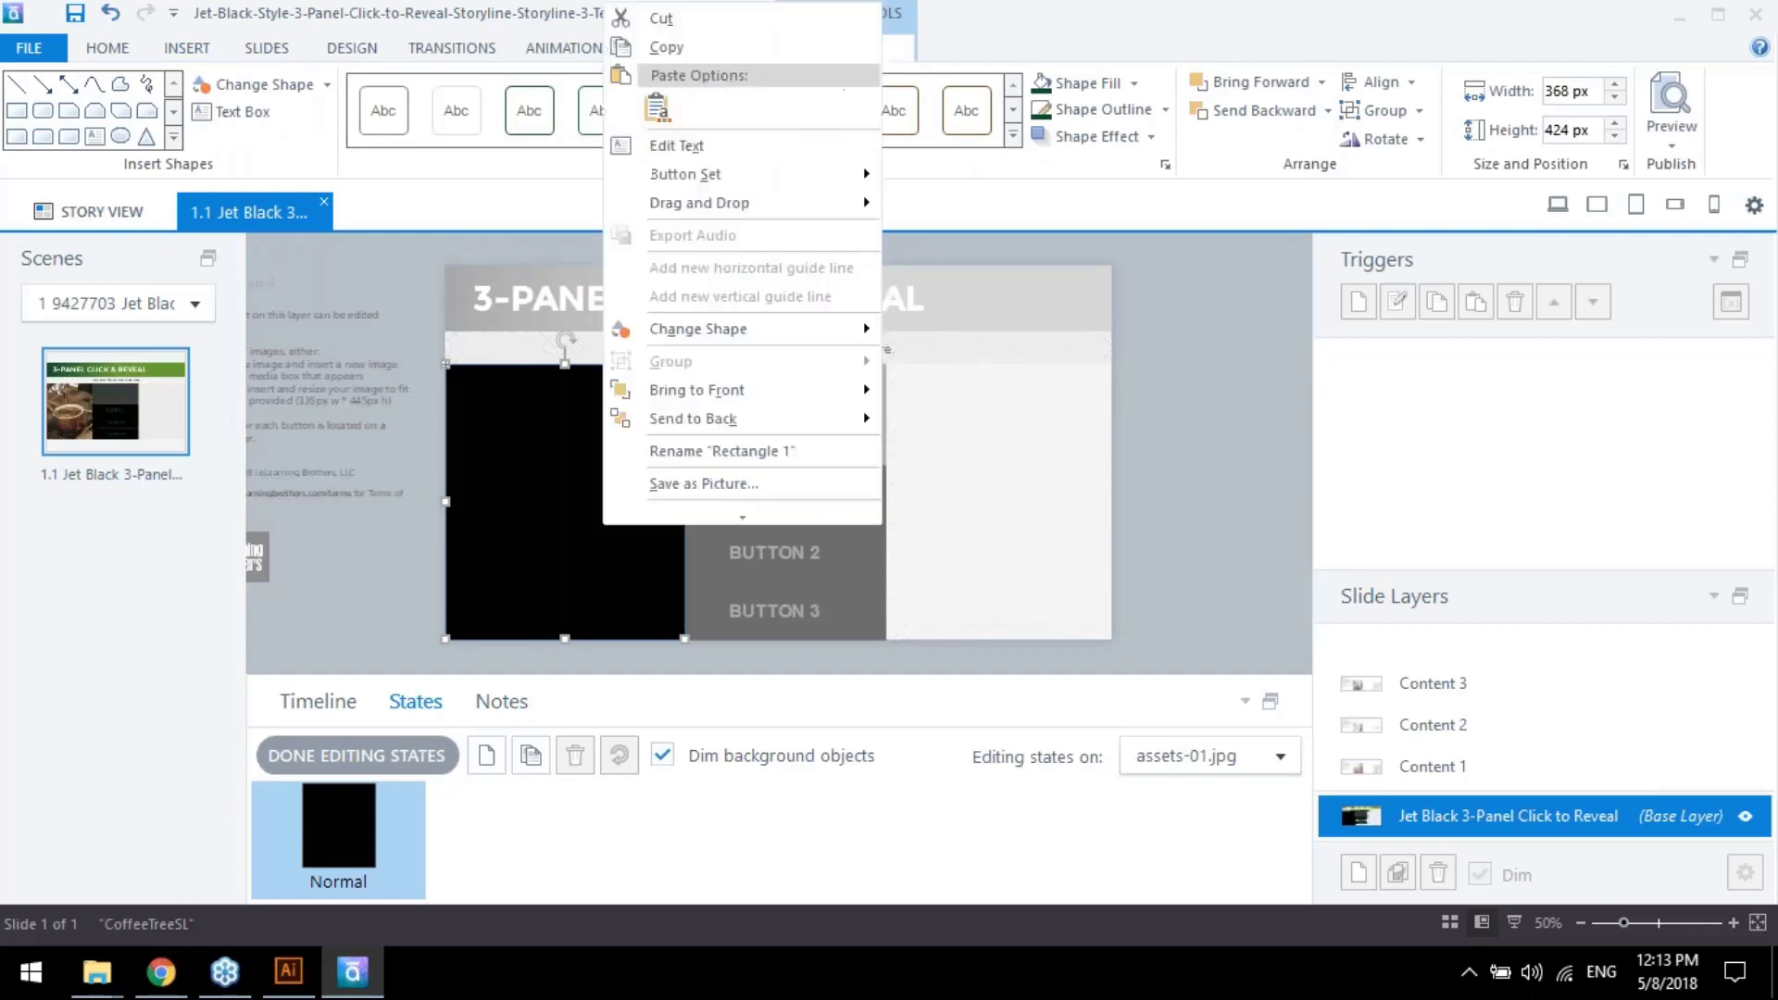
click(686, 509)
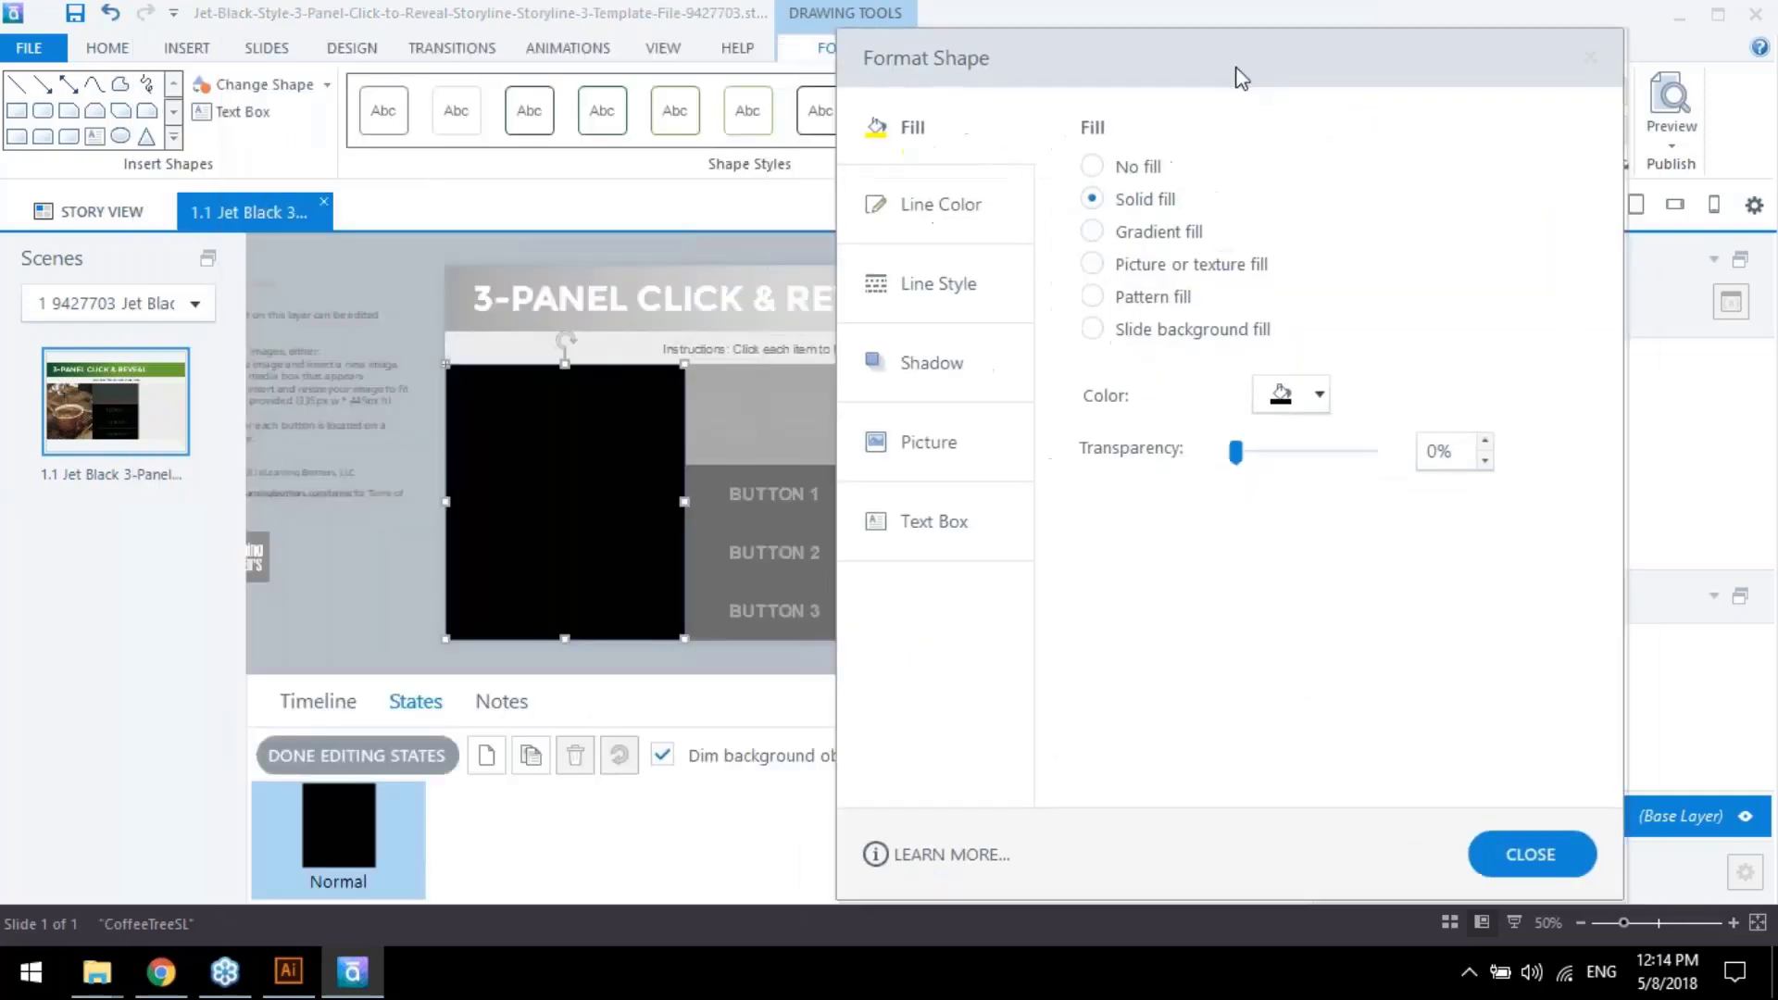
click(1081, 237)
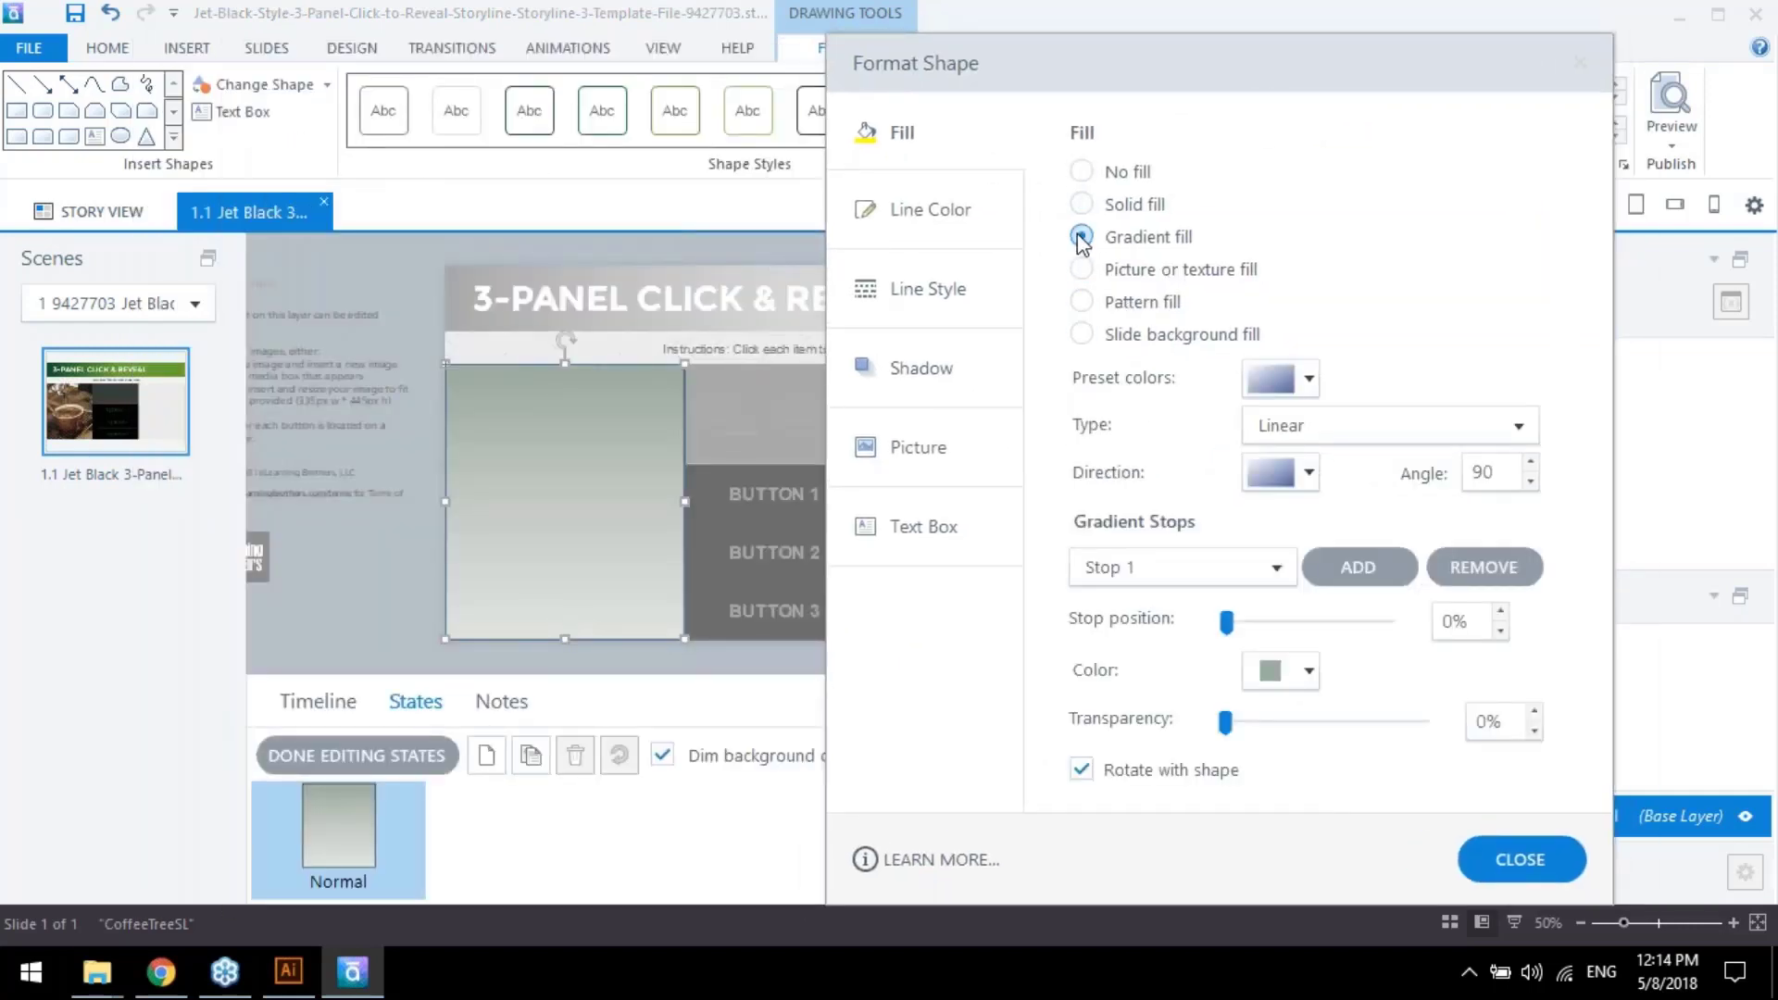
click(1306, 672)
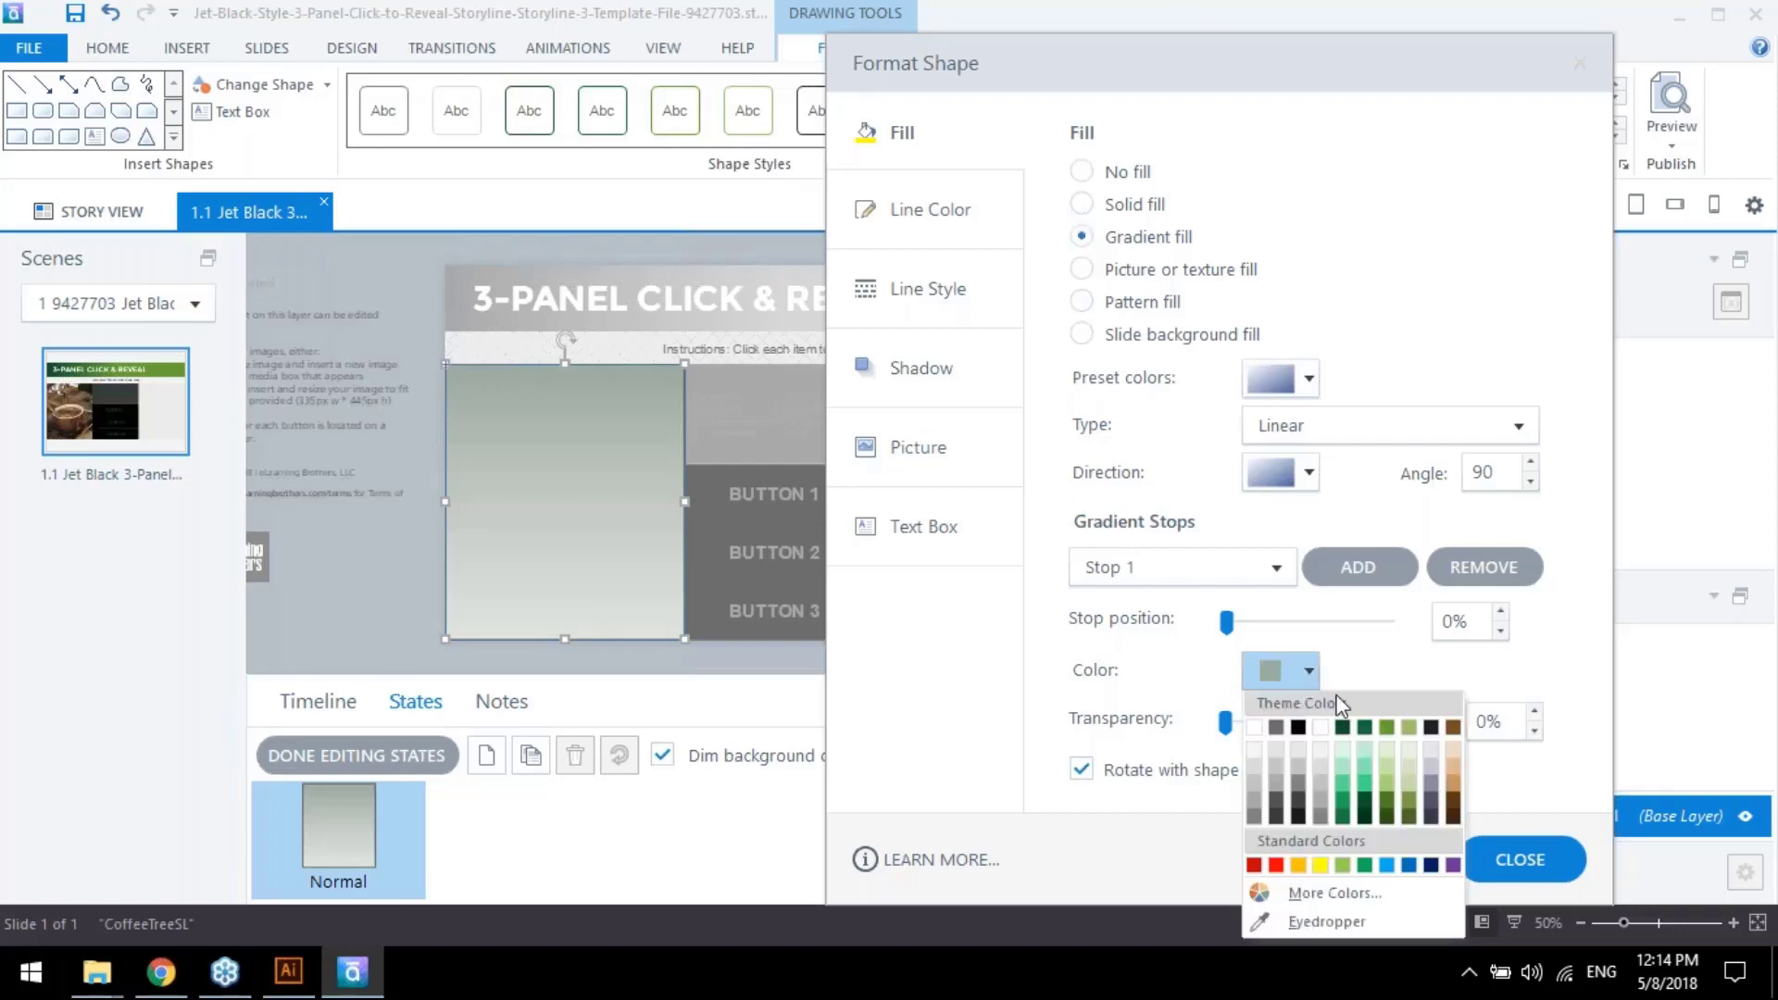
click(1356, 729)
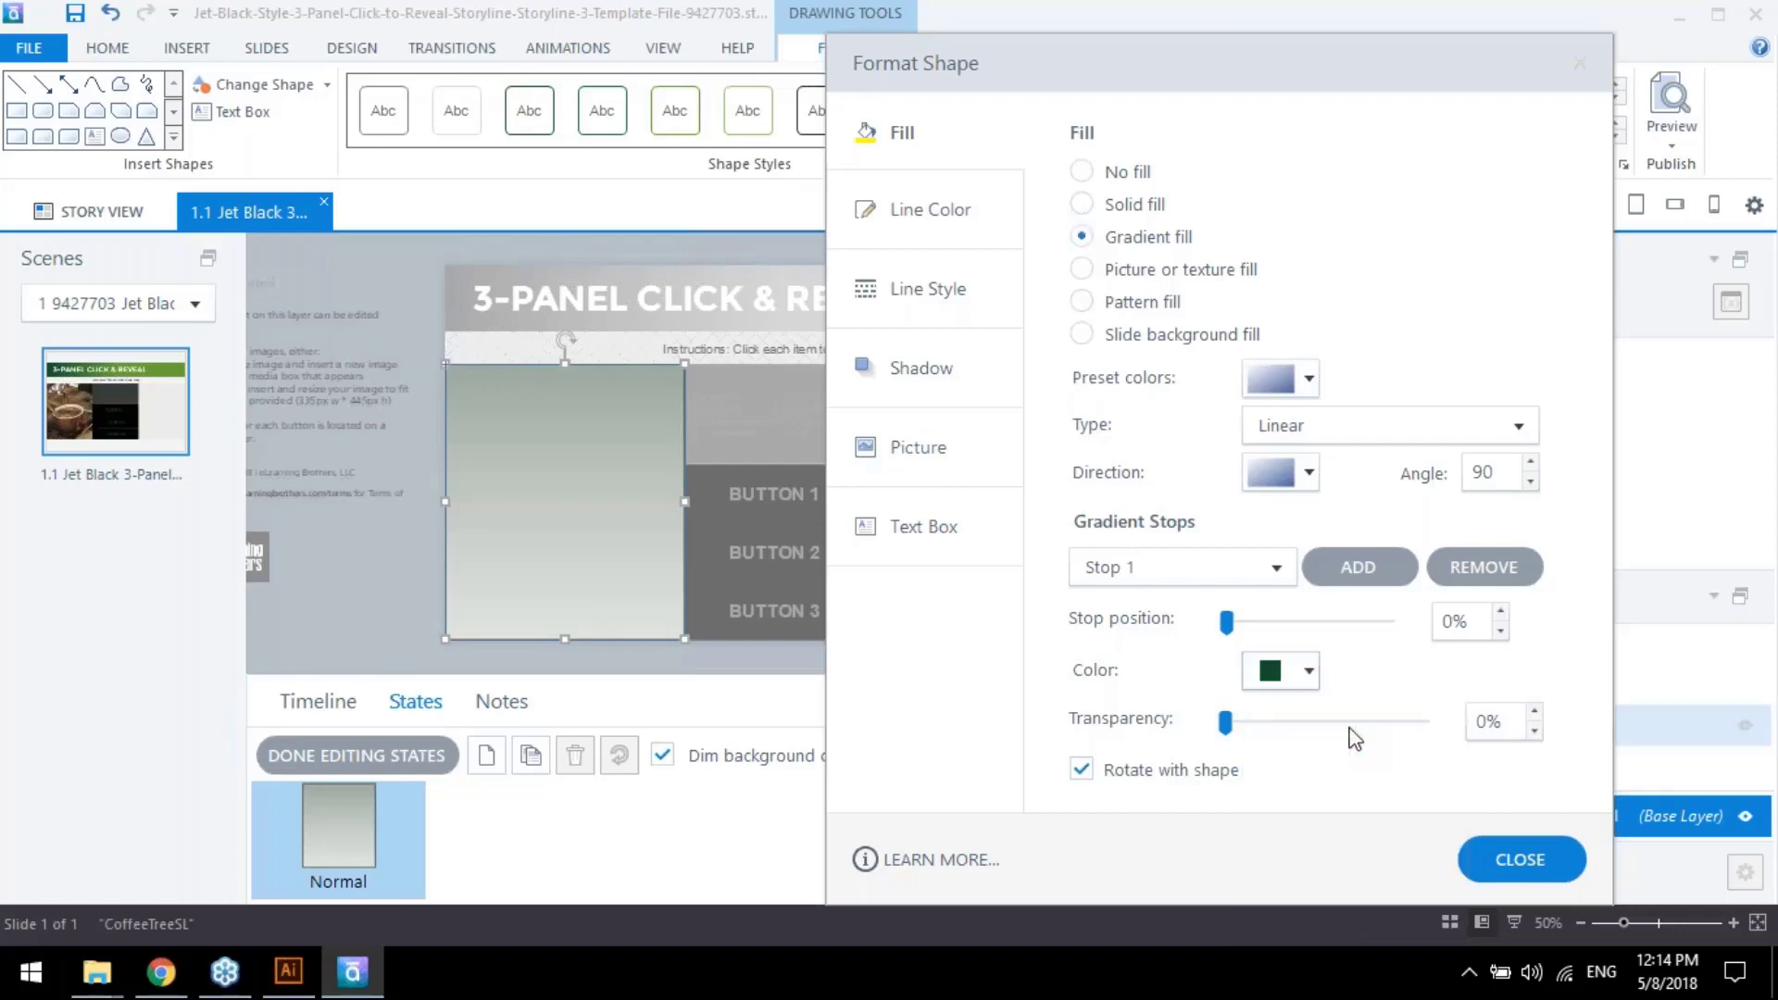
click(1262, 563)
click(1200, 650)
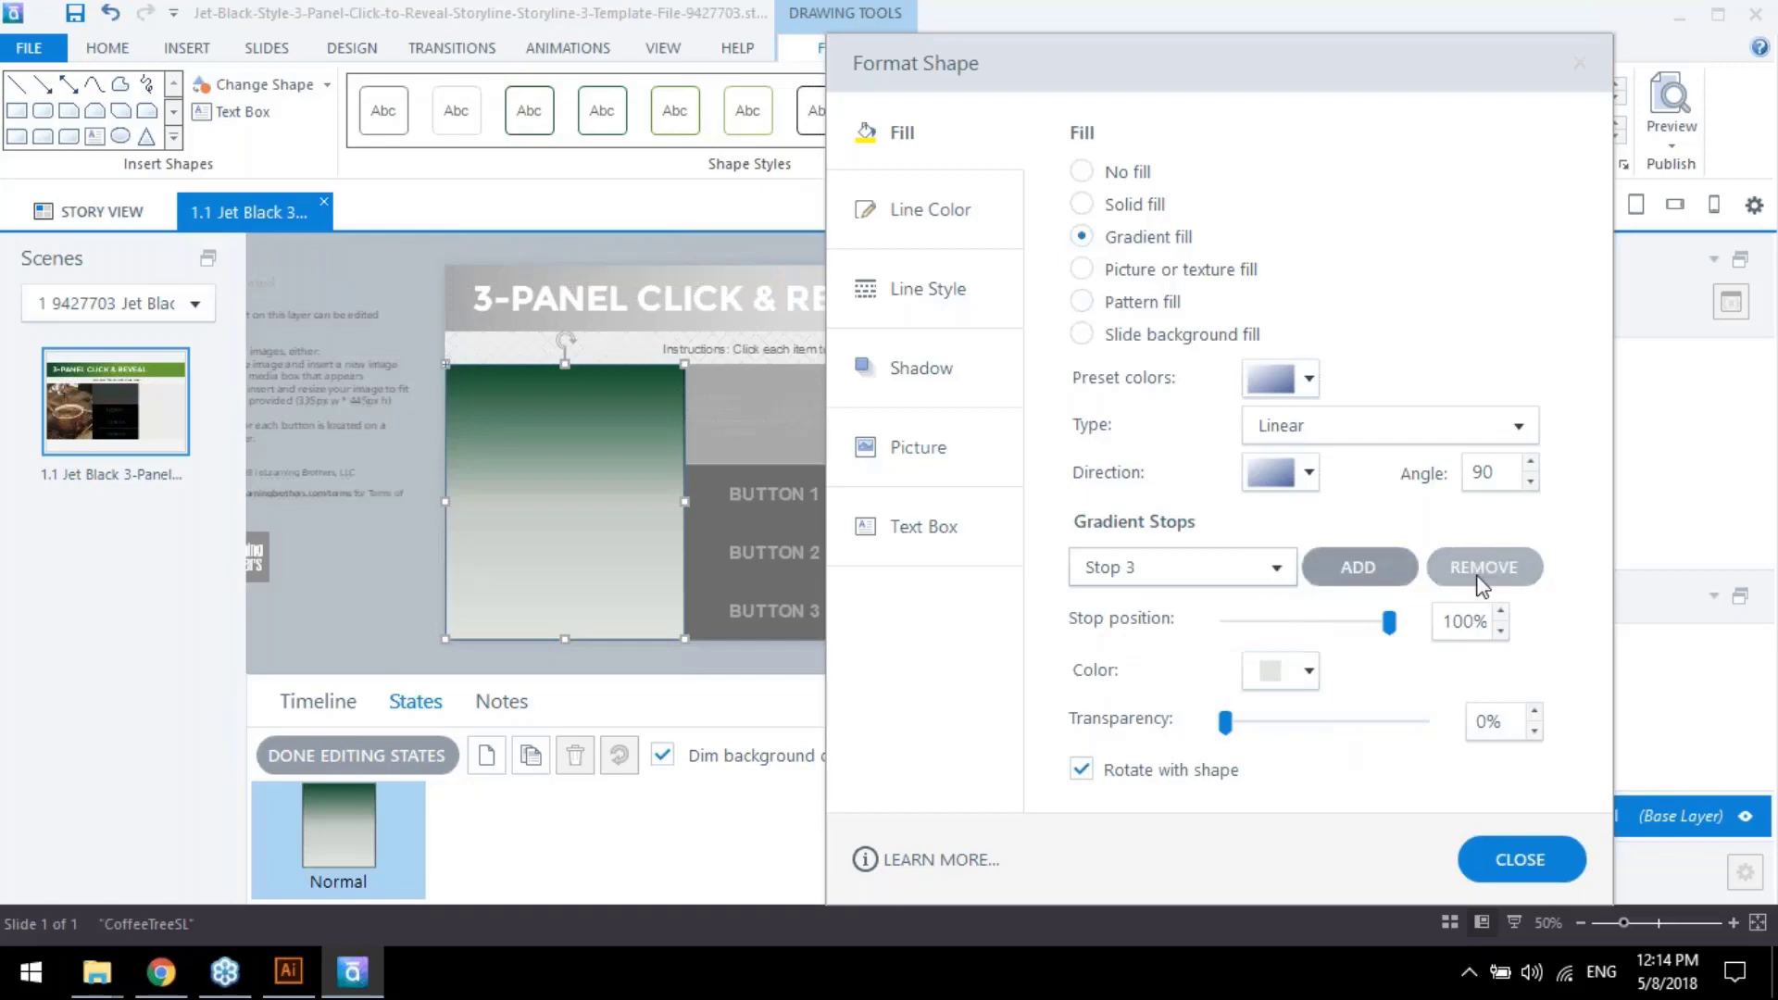
click(1478, 568)
Color gradient Stop 2 orange and set its stop position to 79%
click(1274, 562)
click(1258, 595)
click(1284, 571)
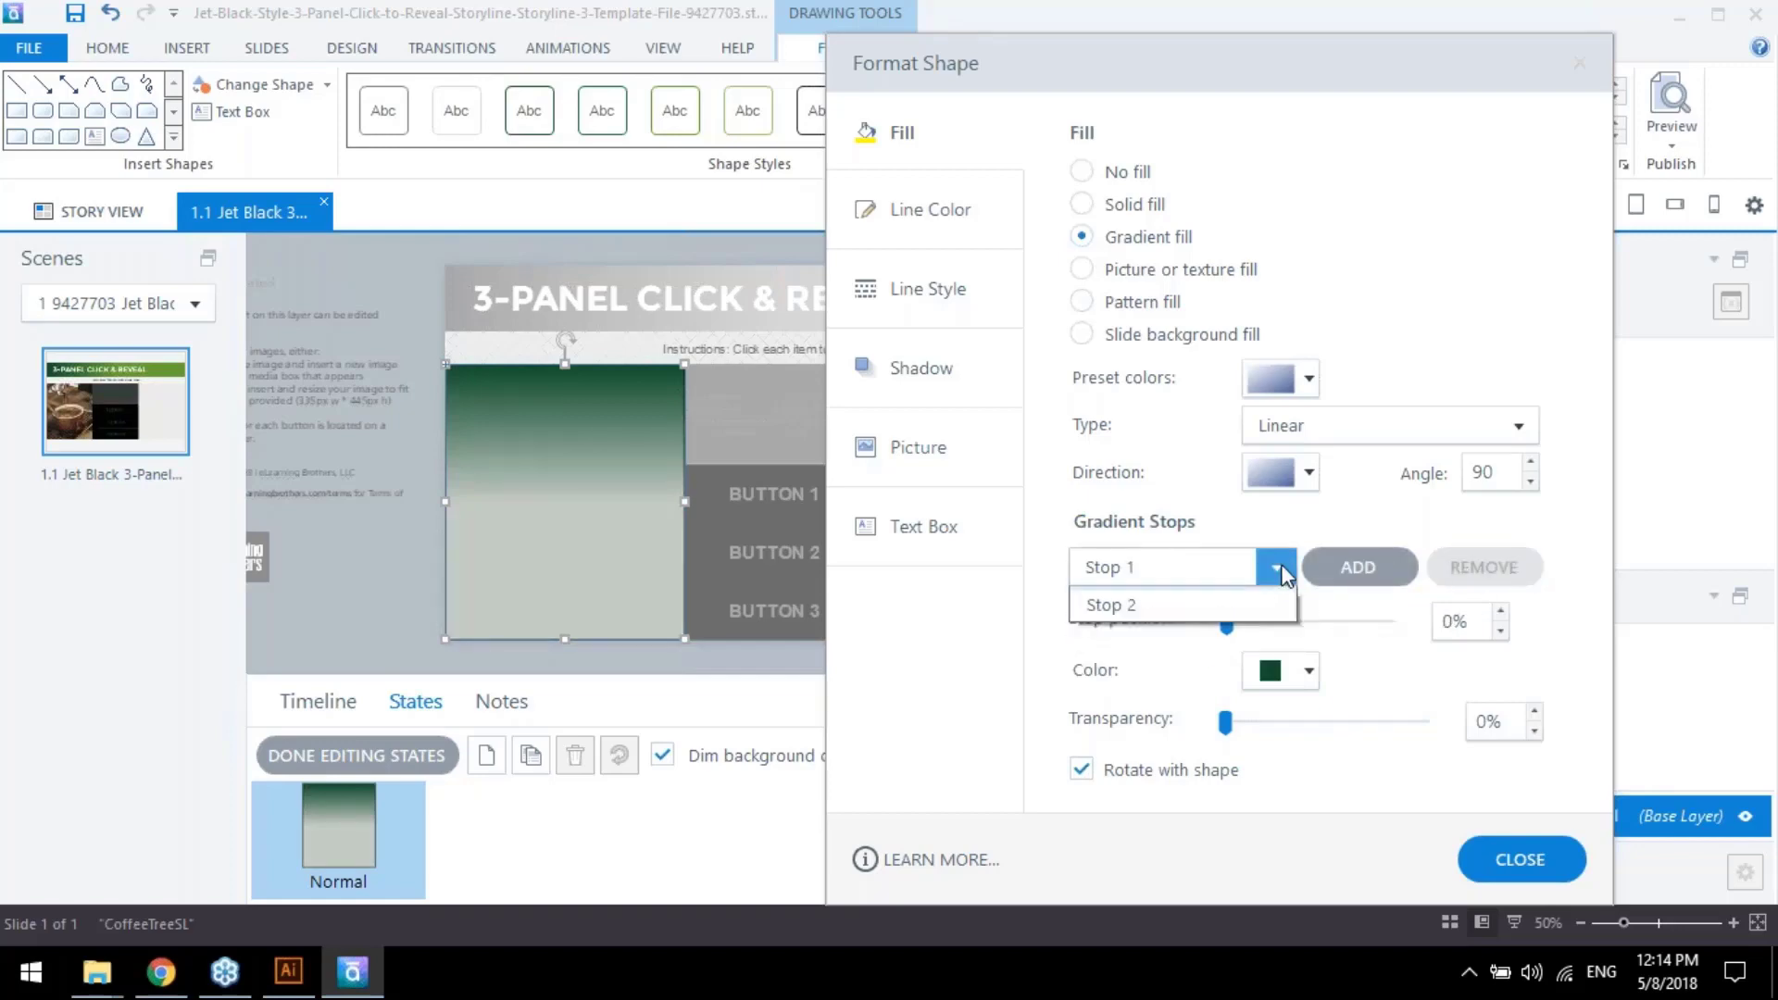
click(1264, 630)
click(1282, 666)
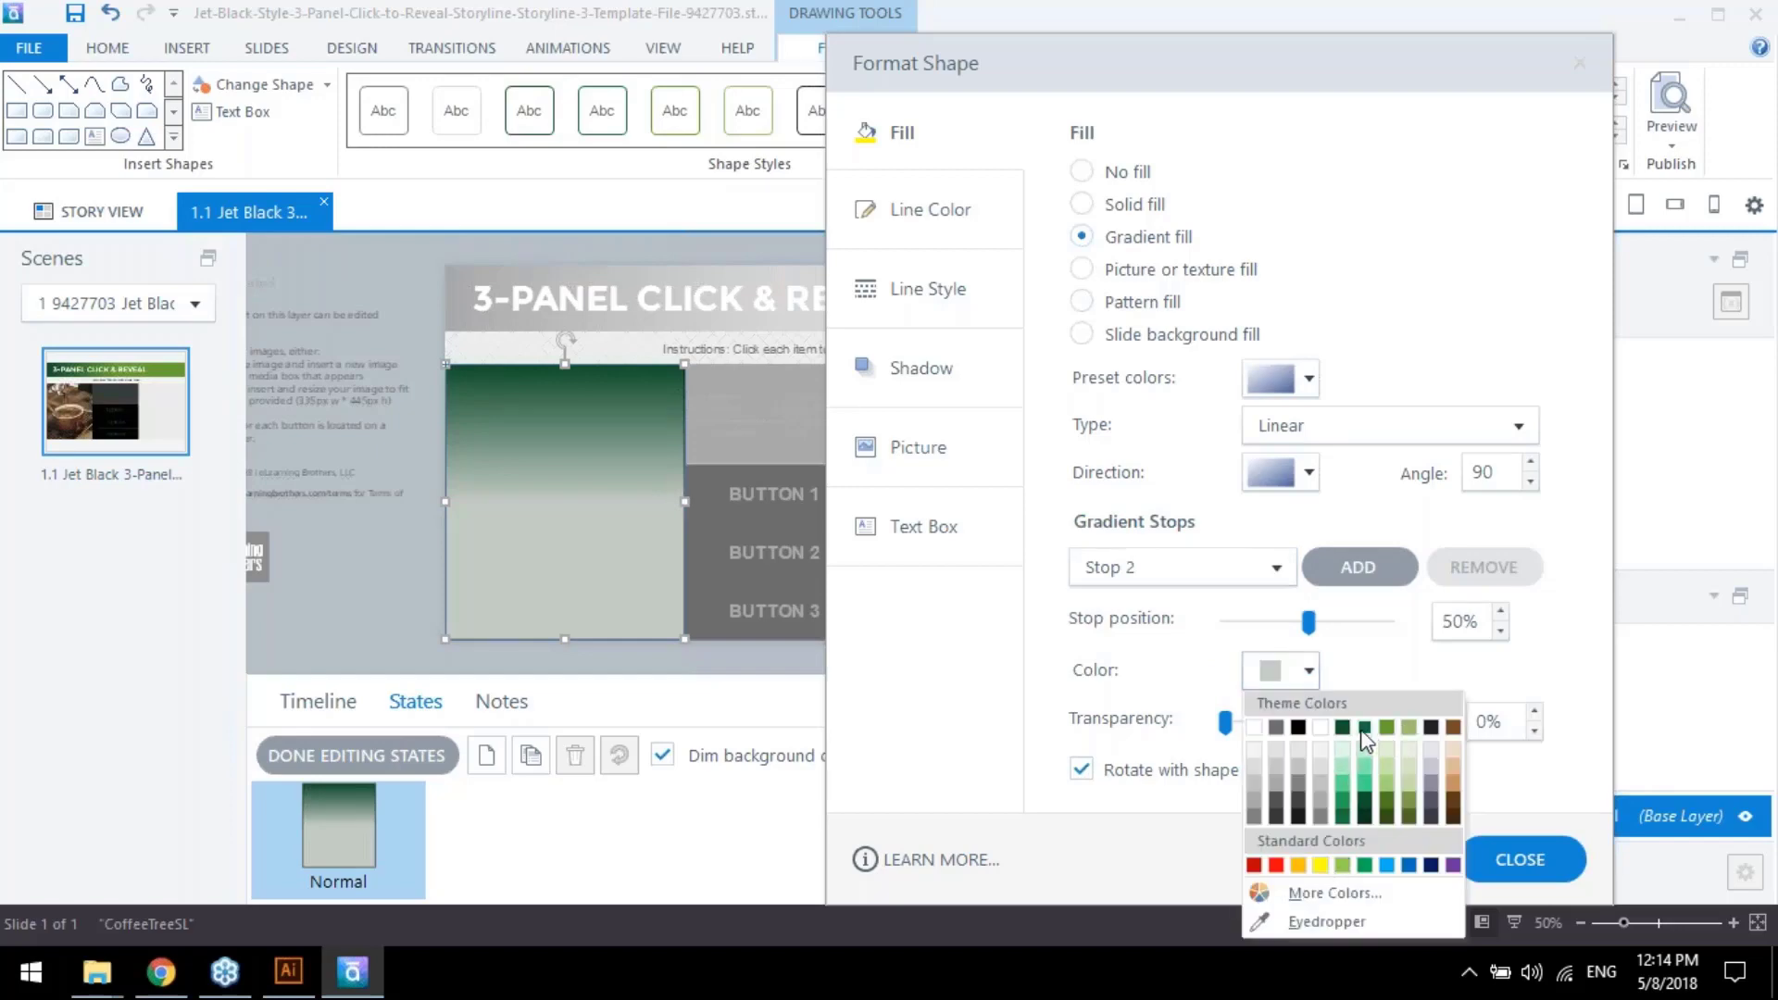
click(1299, 864)
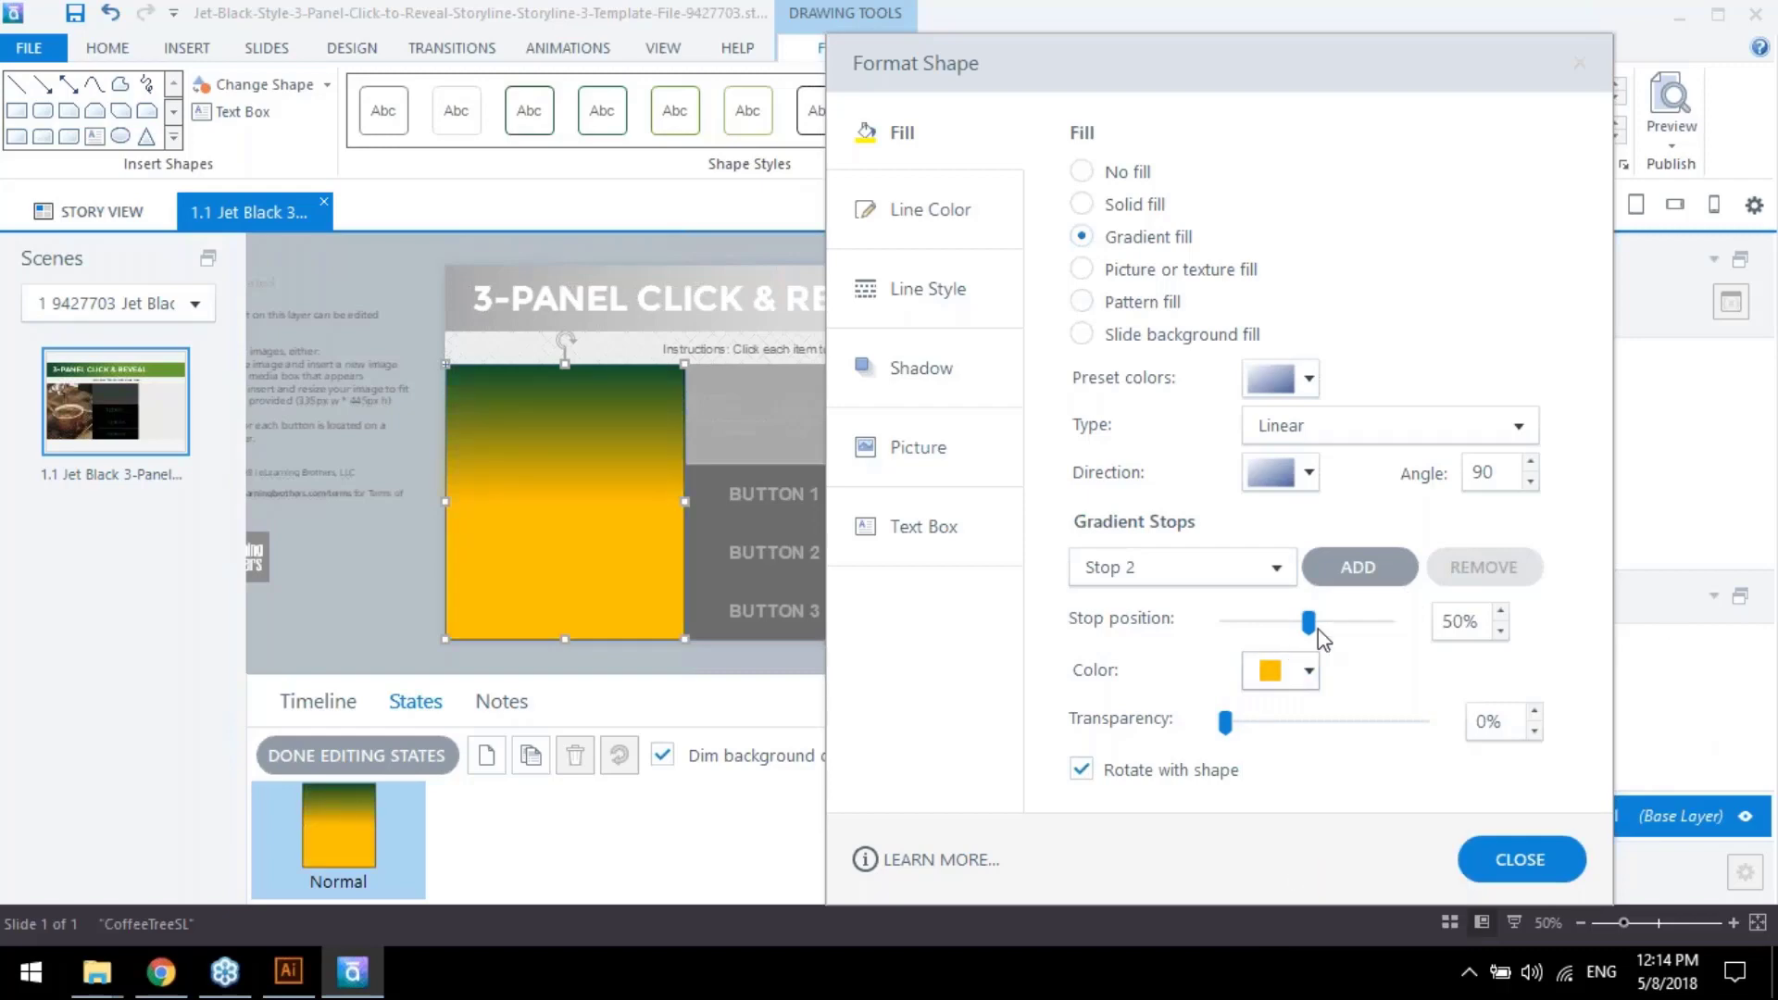
drag(1319, 626, 1362, 634)
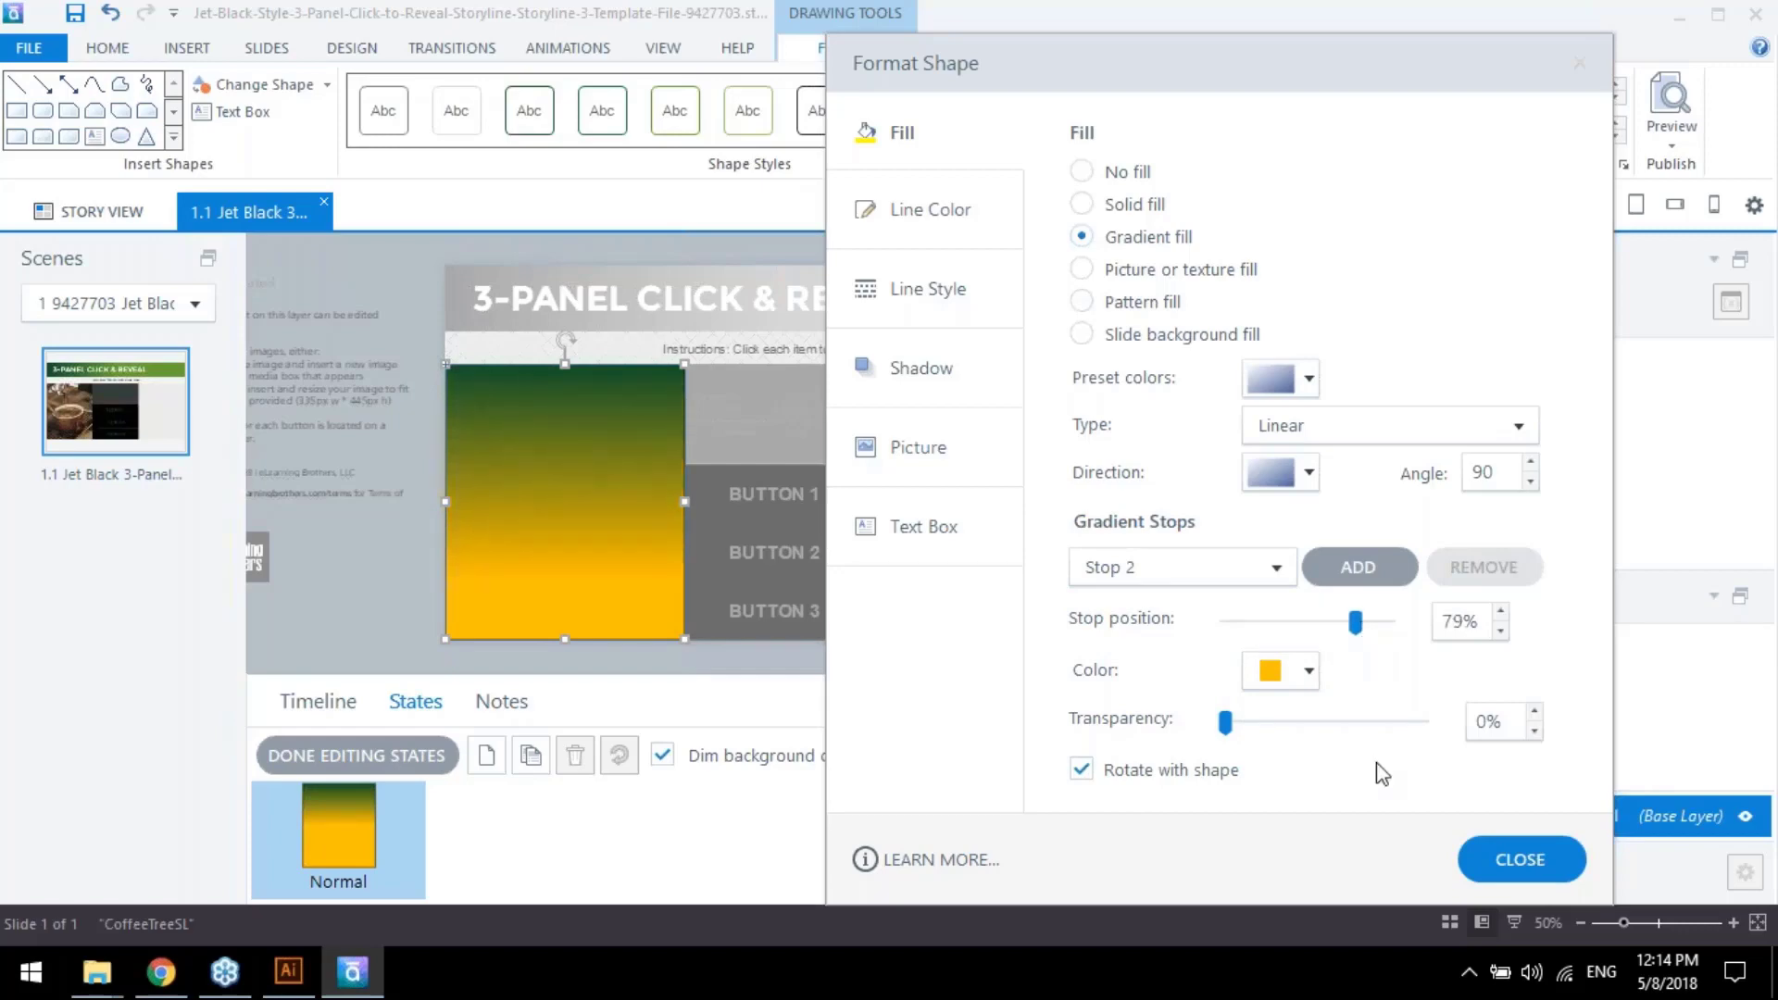
Set the transparency of gradient Stop 2 and Stop 1 to 50% each
click(1480, 721)
text(50)
click(1468, 623)
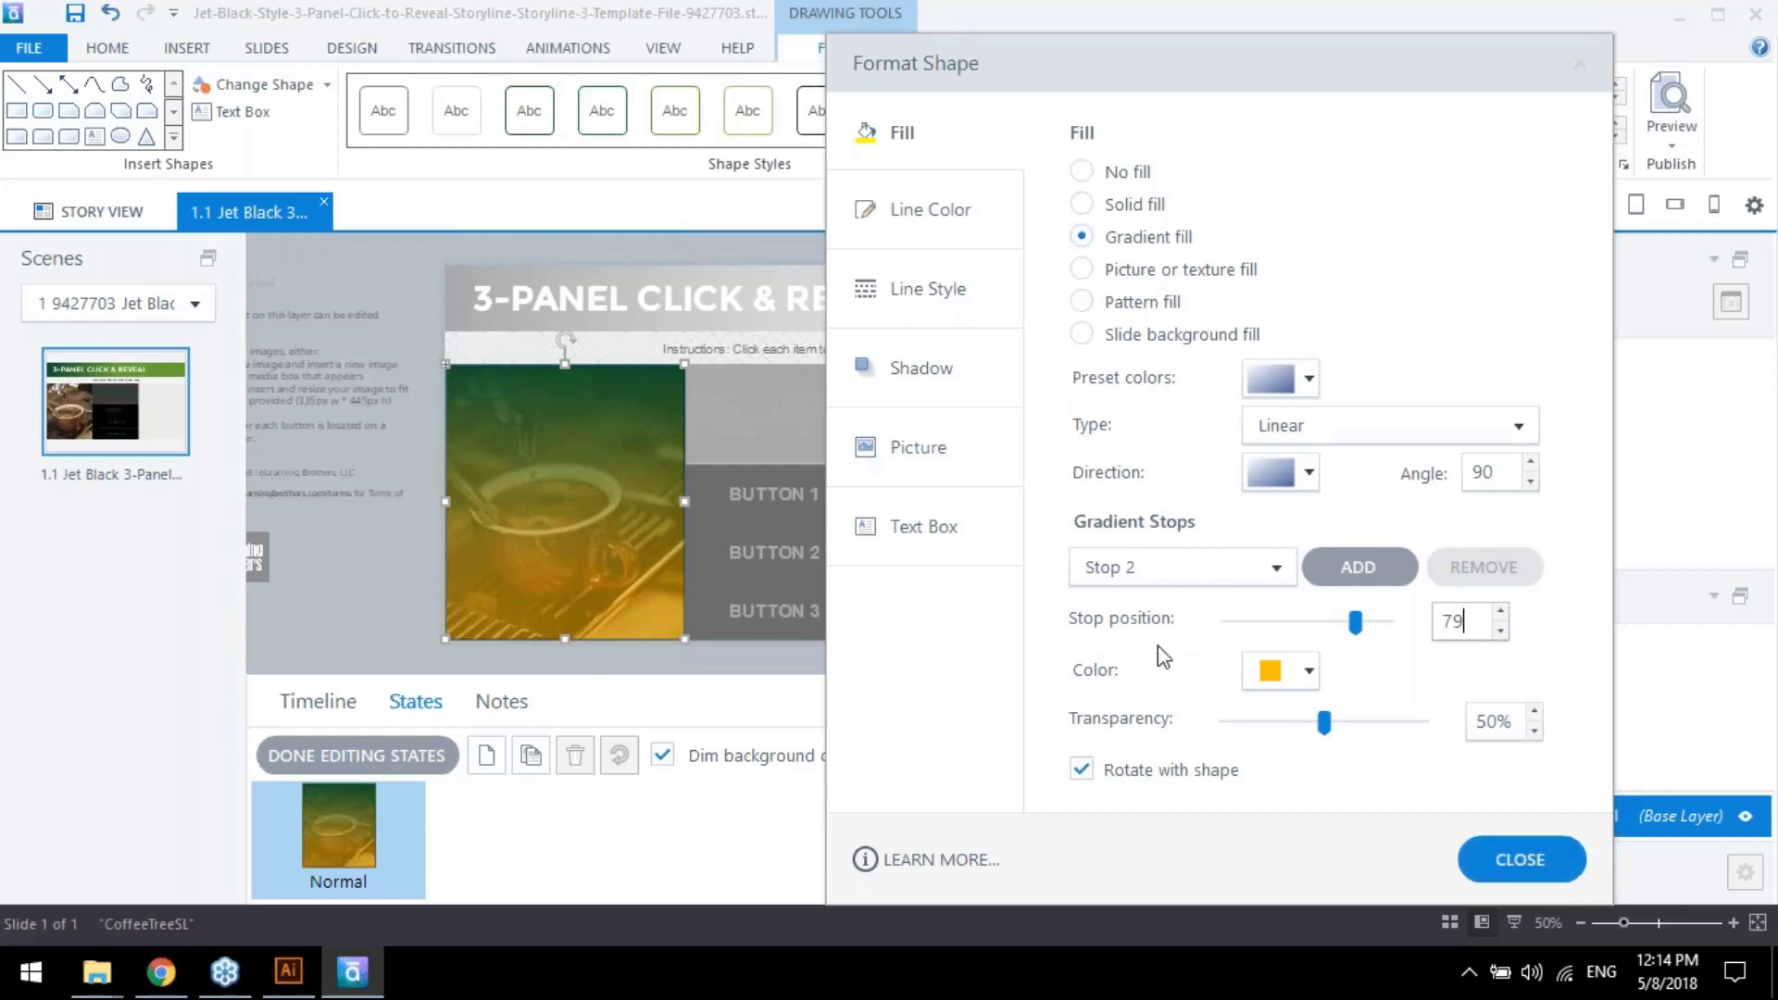
click(1277, 567)
click(1193, 591)
click(1482, 721)
text(50)
click(1462, 623)
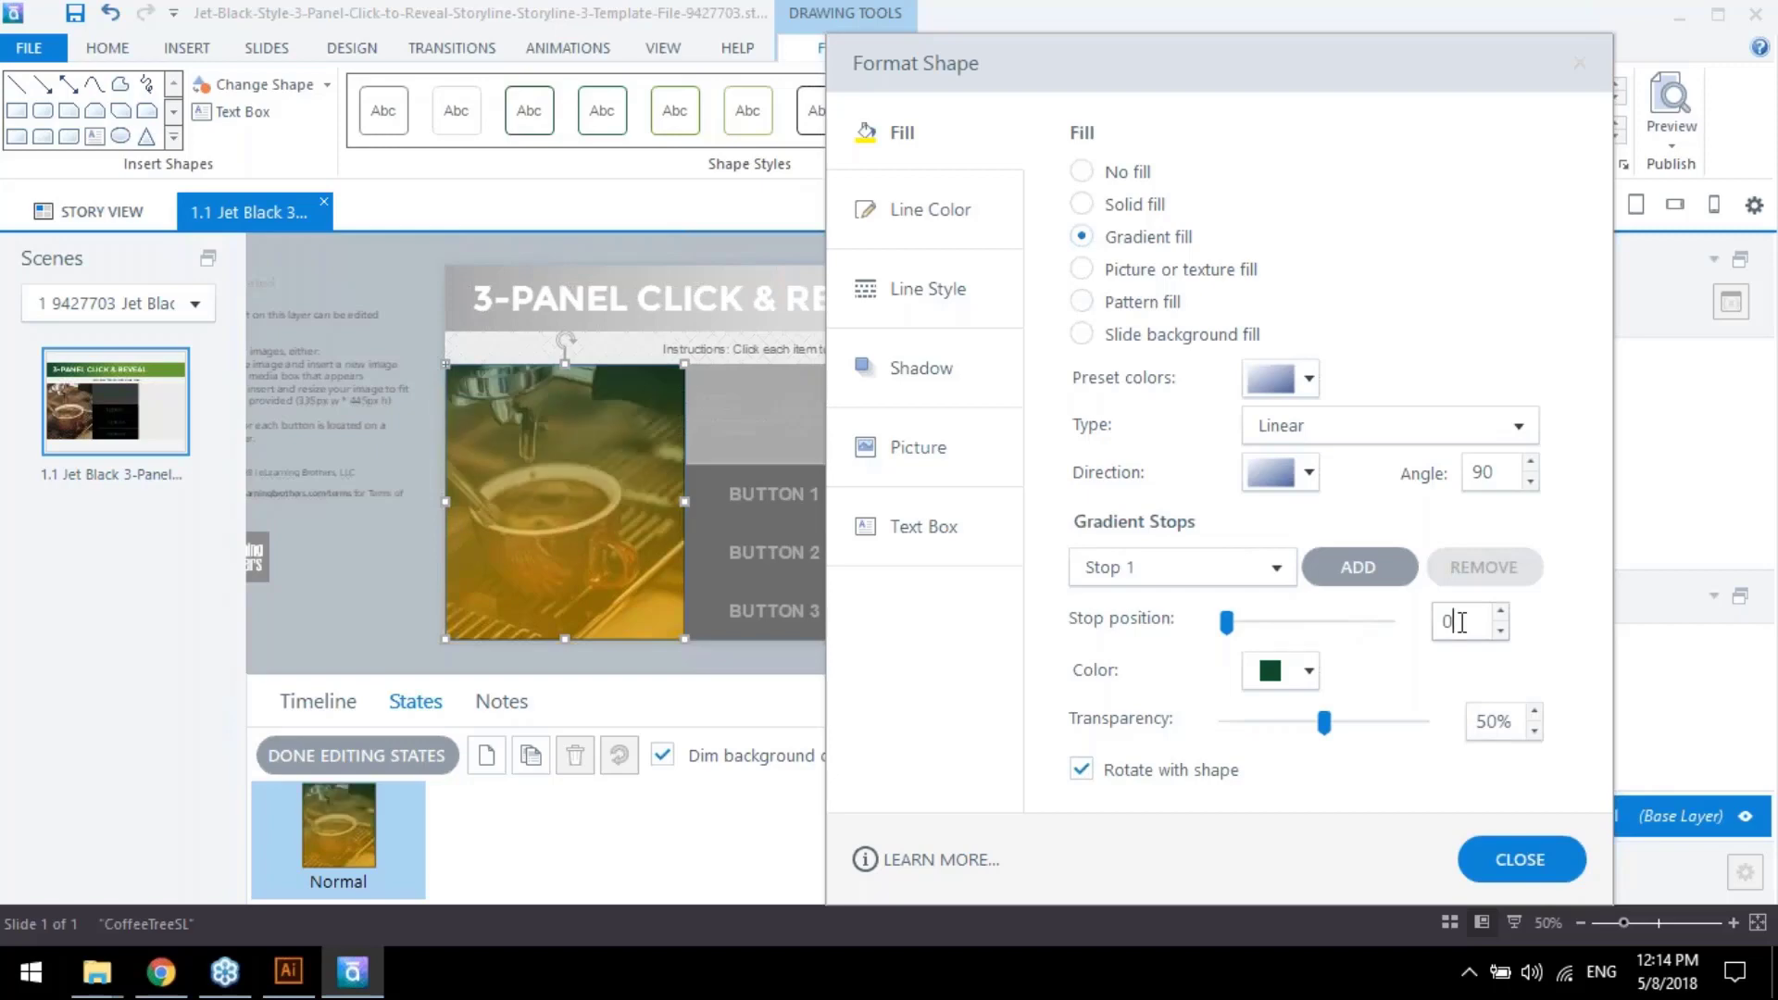
Add another gradient stop, color it yellow with 25% transparency, and close the shape formatting
click(1260, 570)
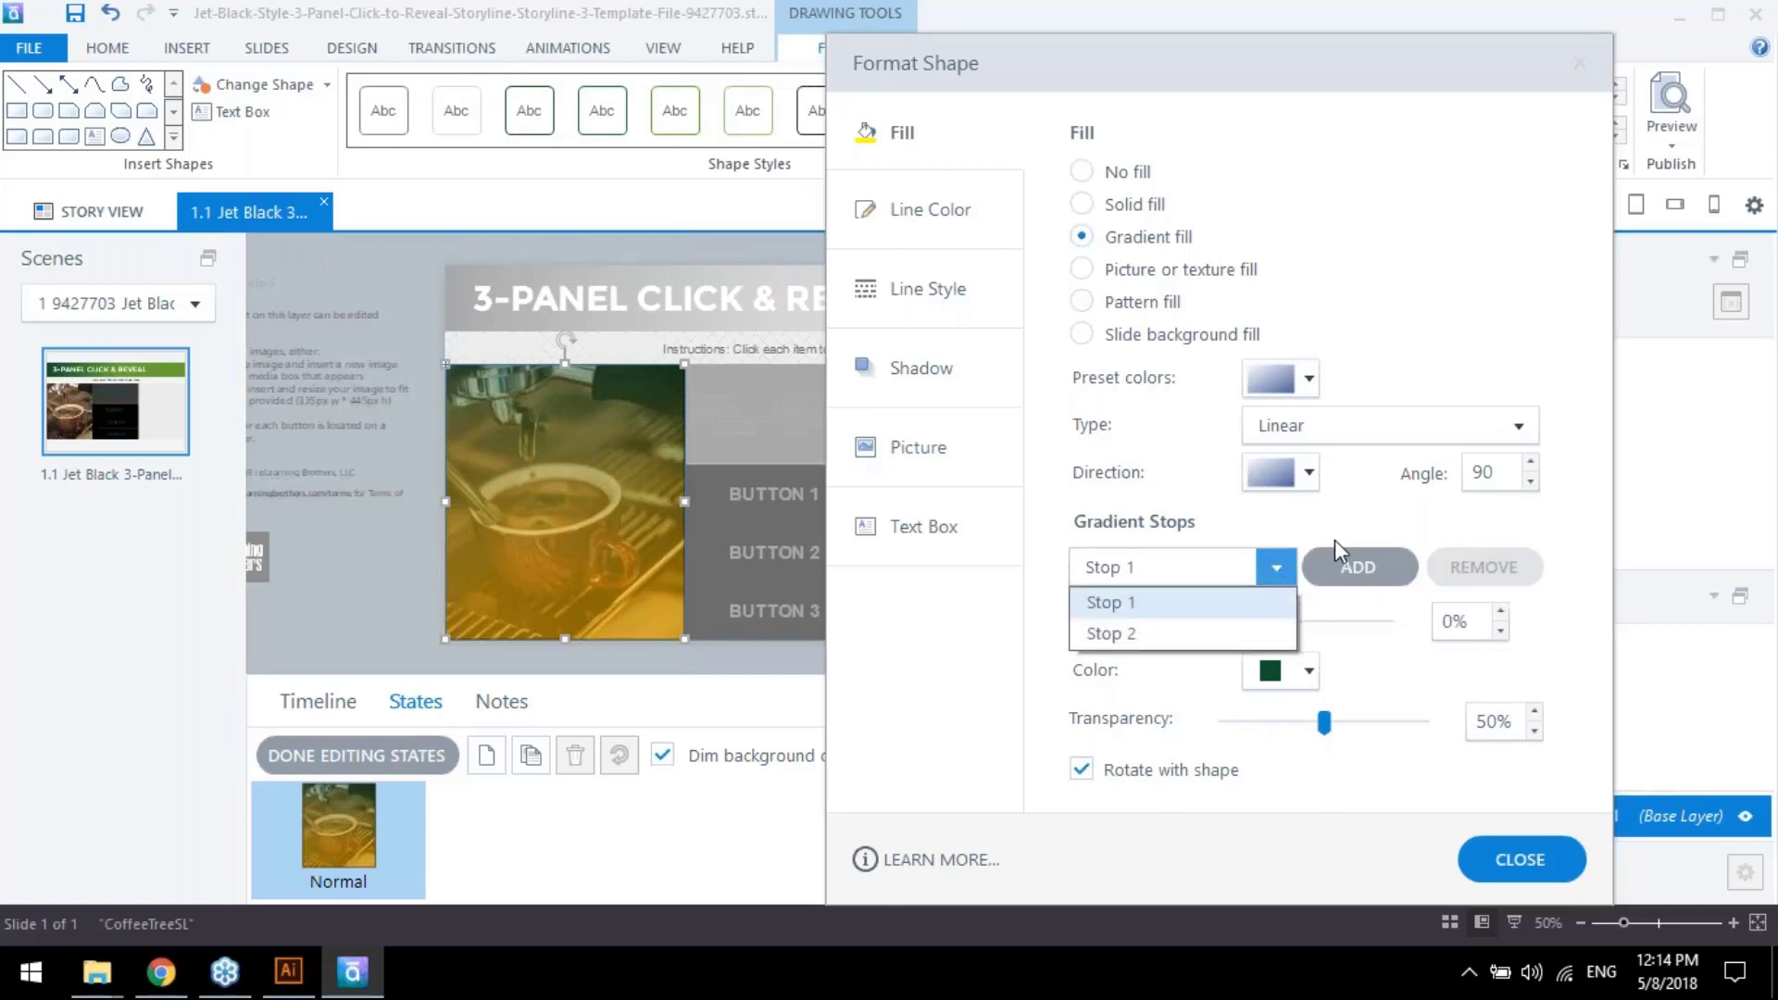
click(1223, 631)
click(1364, 579)
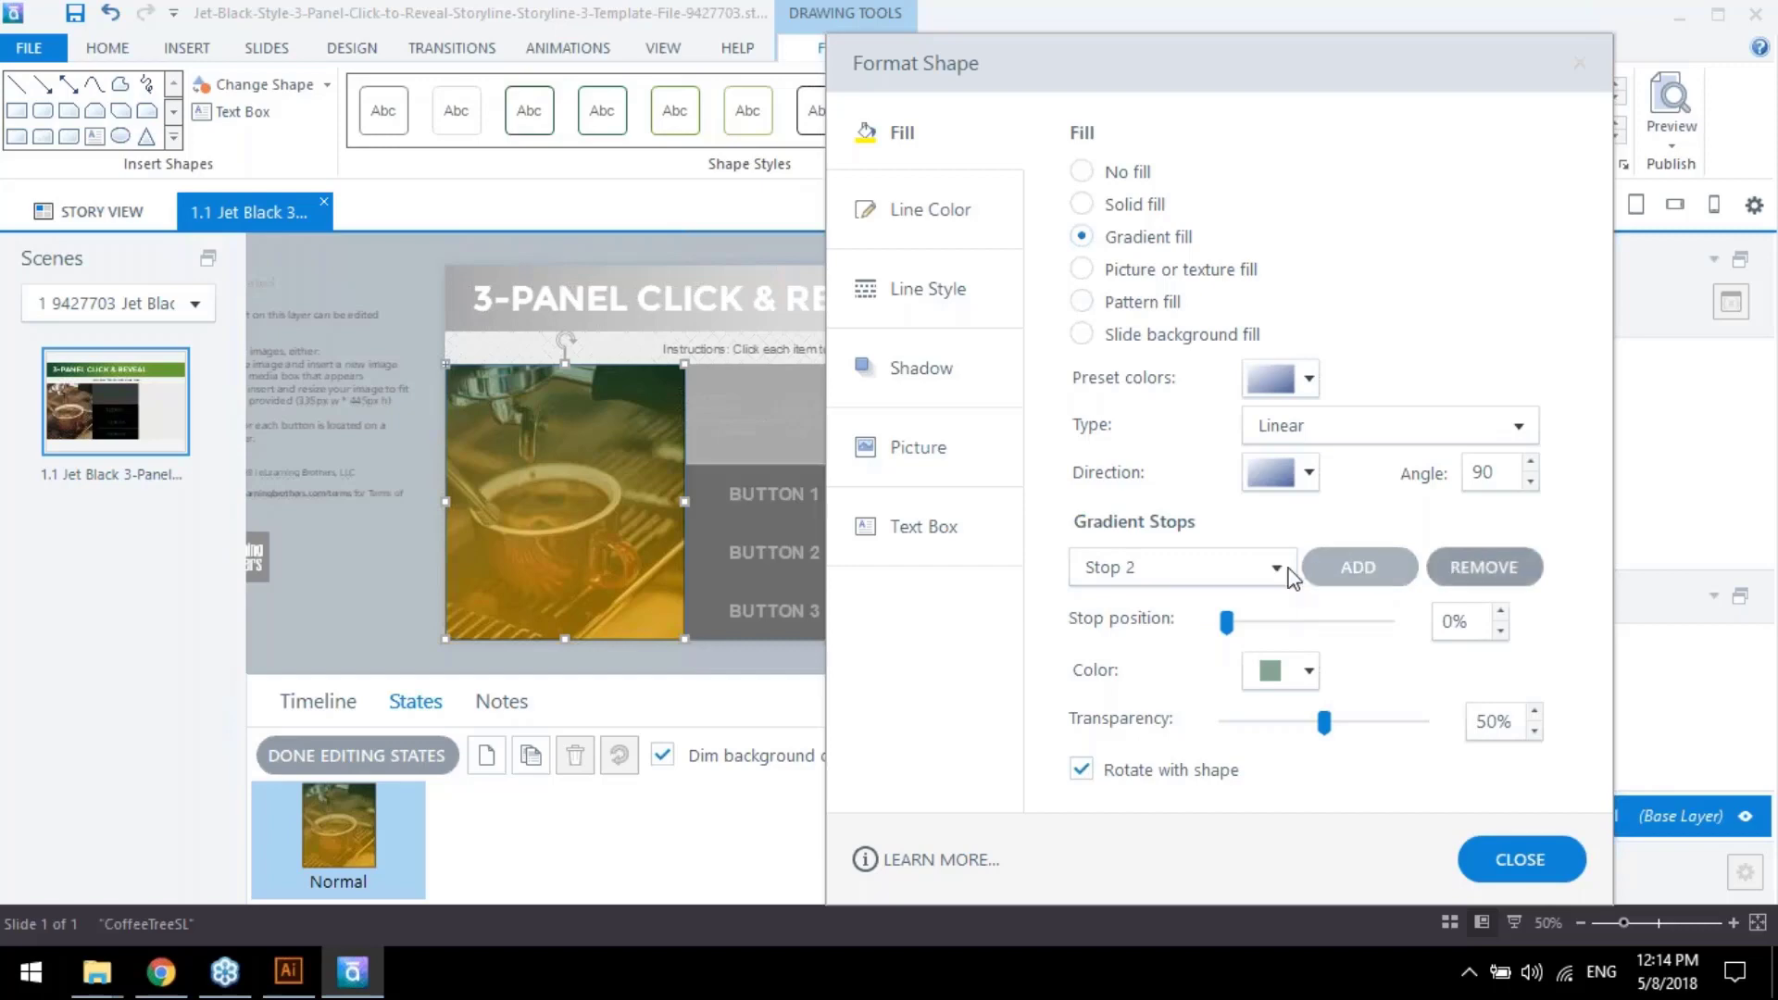
click(1274, 568)
click(1250, 636)
click(1308, 670)
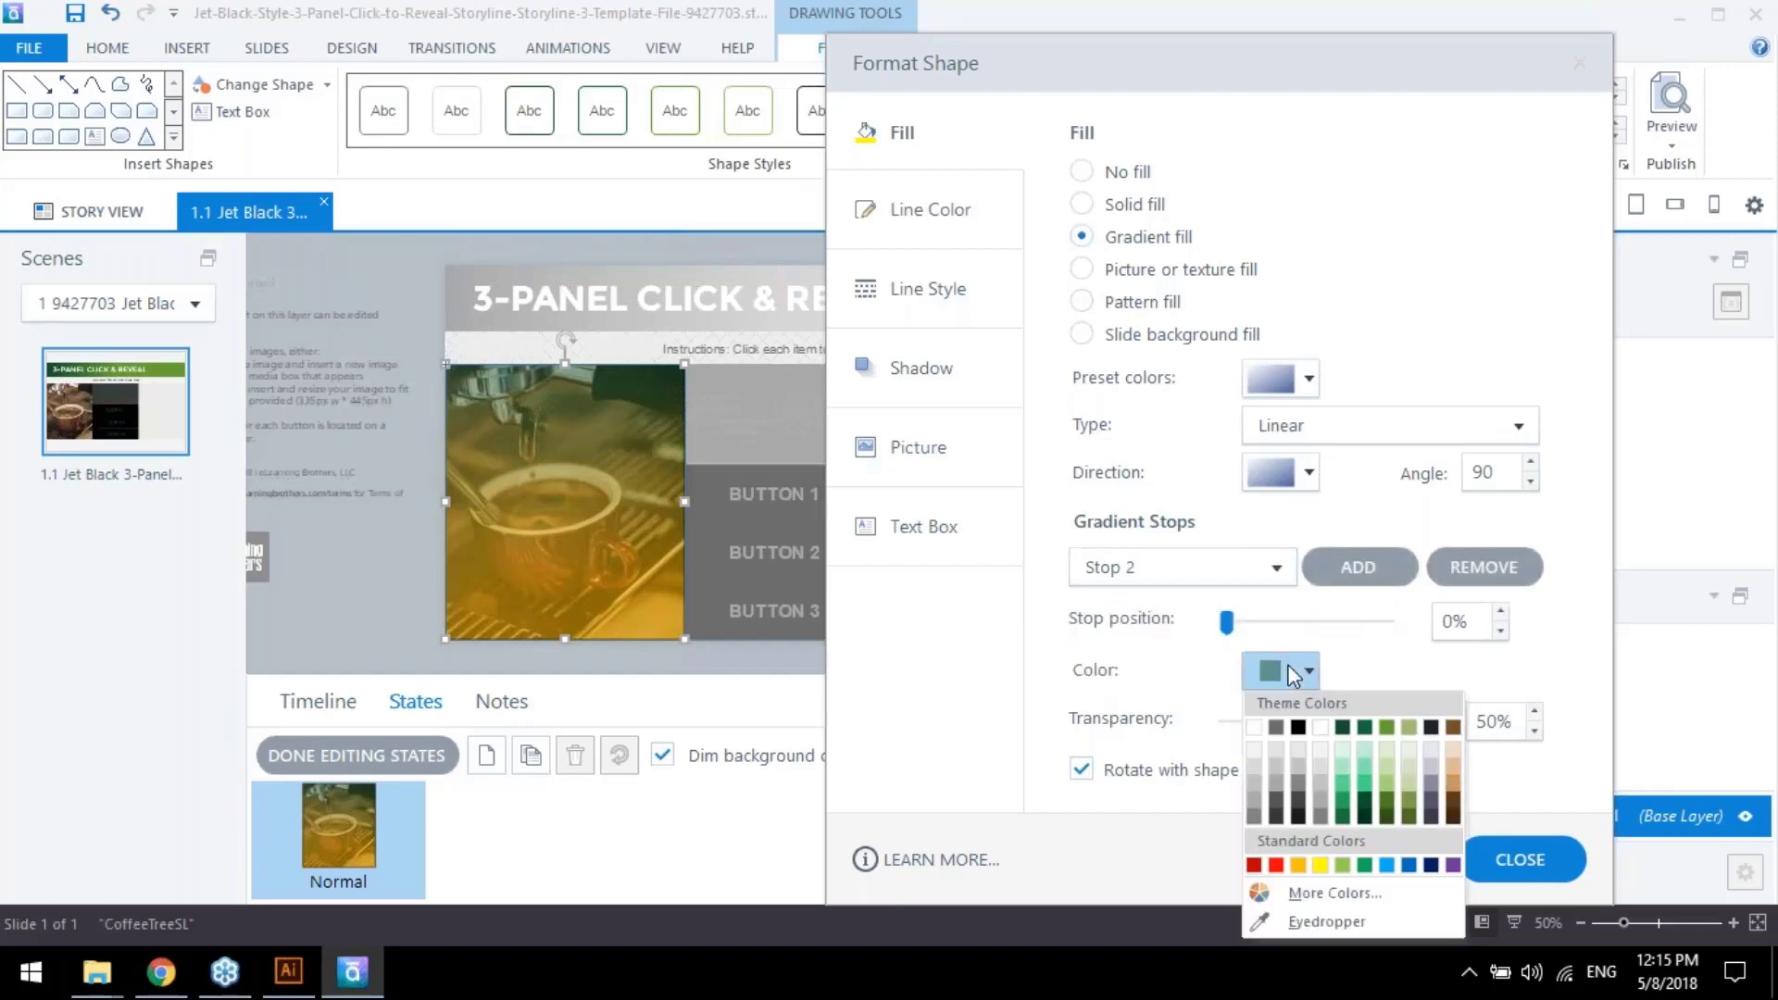
click(1320, 865)
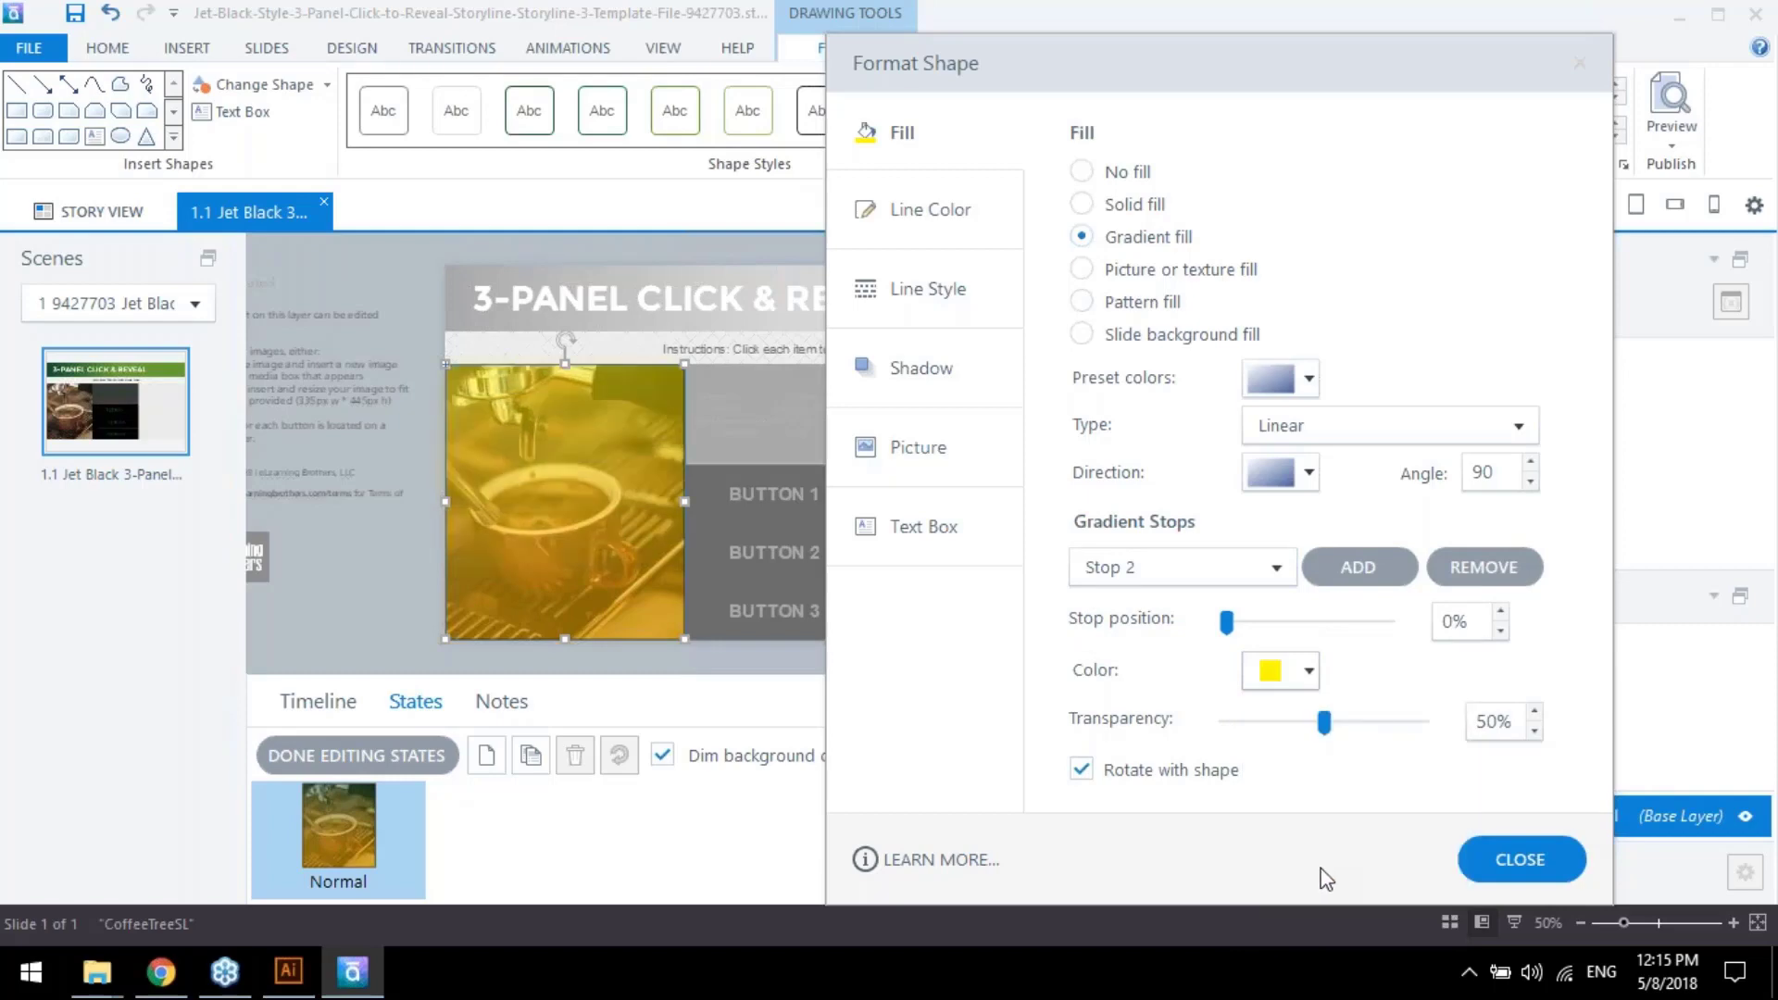
double_click(1486, 724)
text(25)
click(1470, 637)
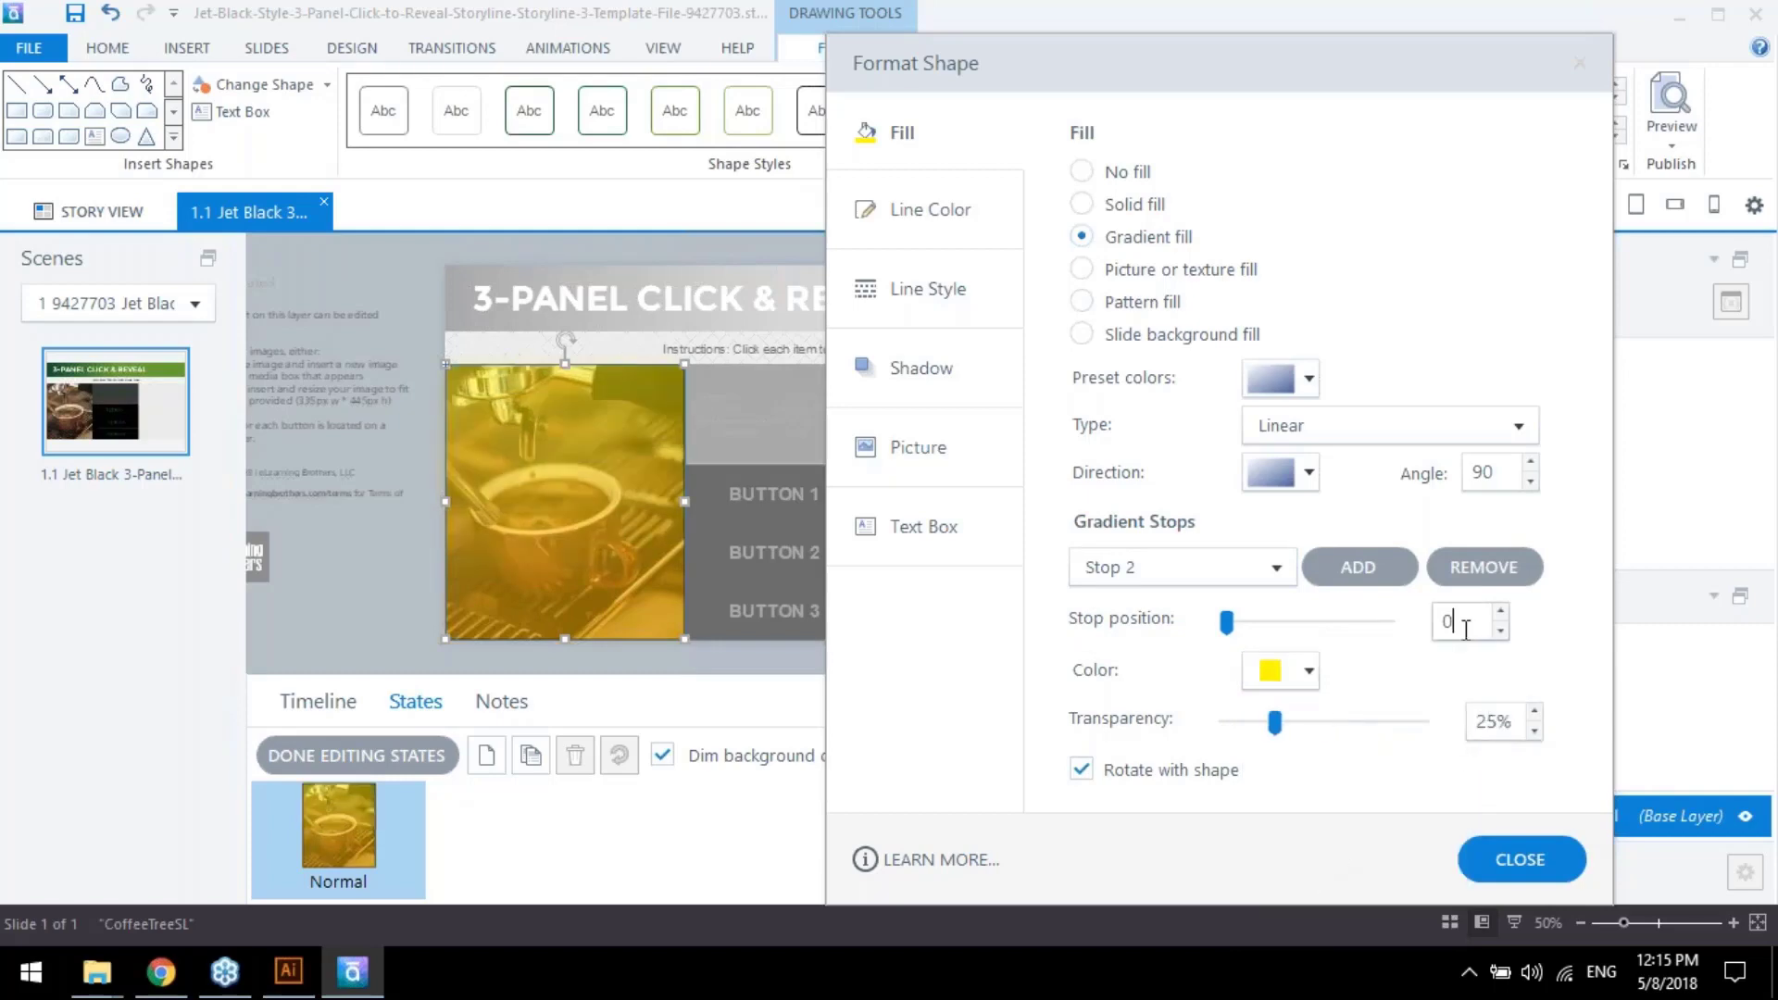
click(1546, 860)
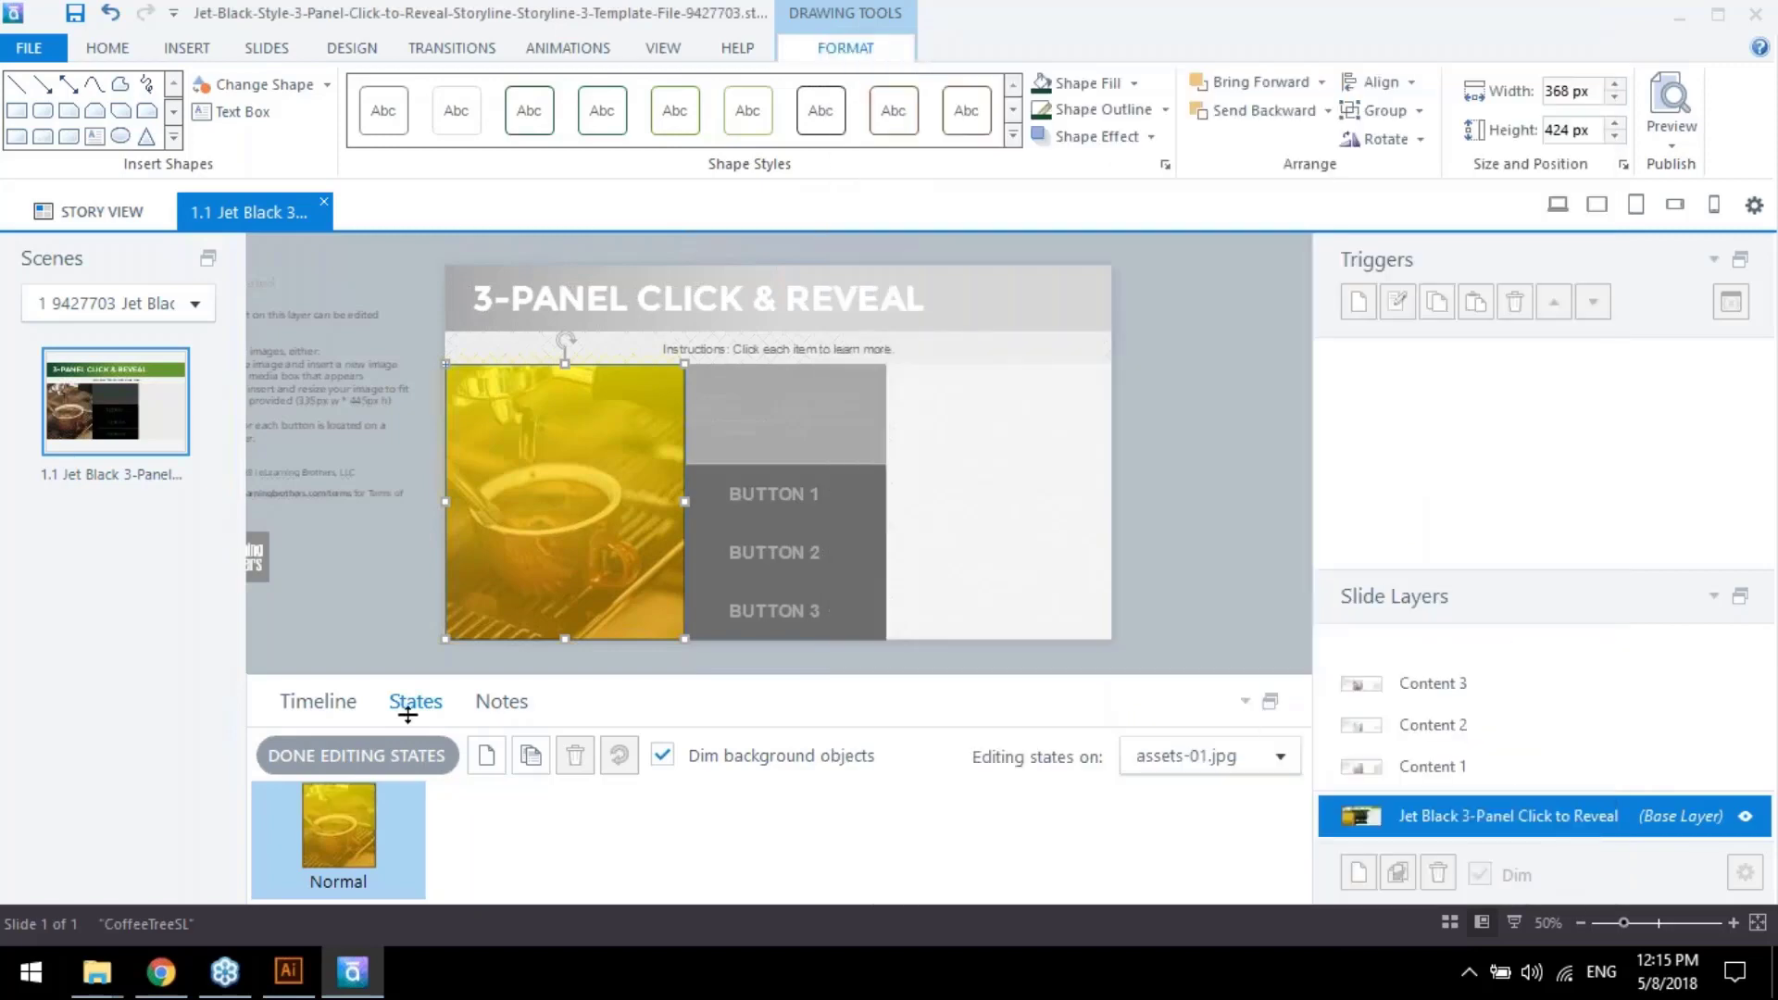
Remove the gradient rectangle's outline and finish editing the image's states
click(1165, 109)
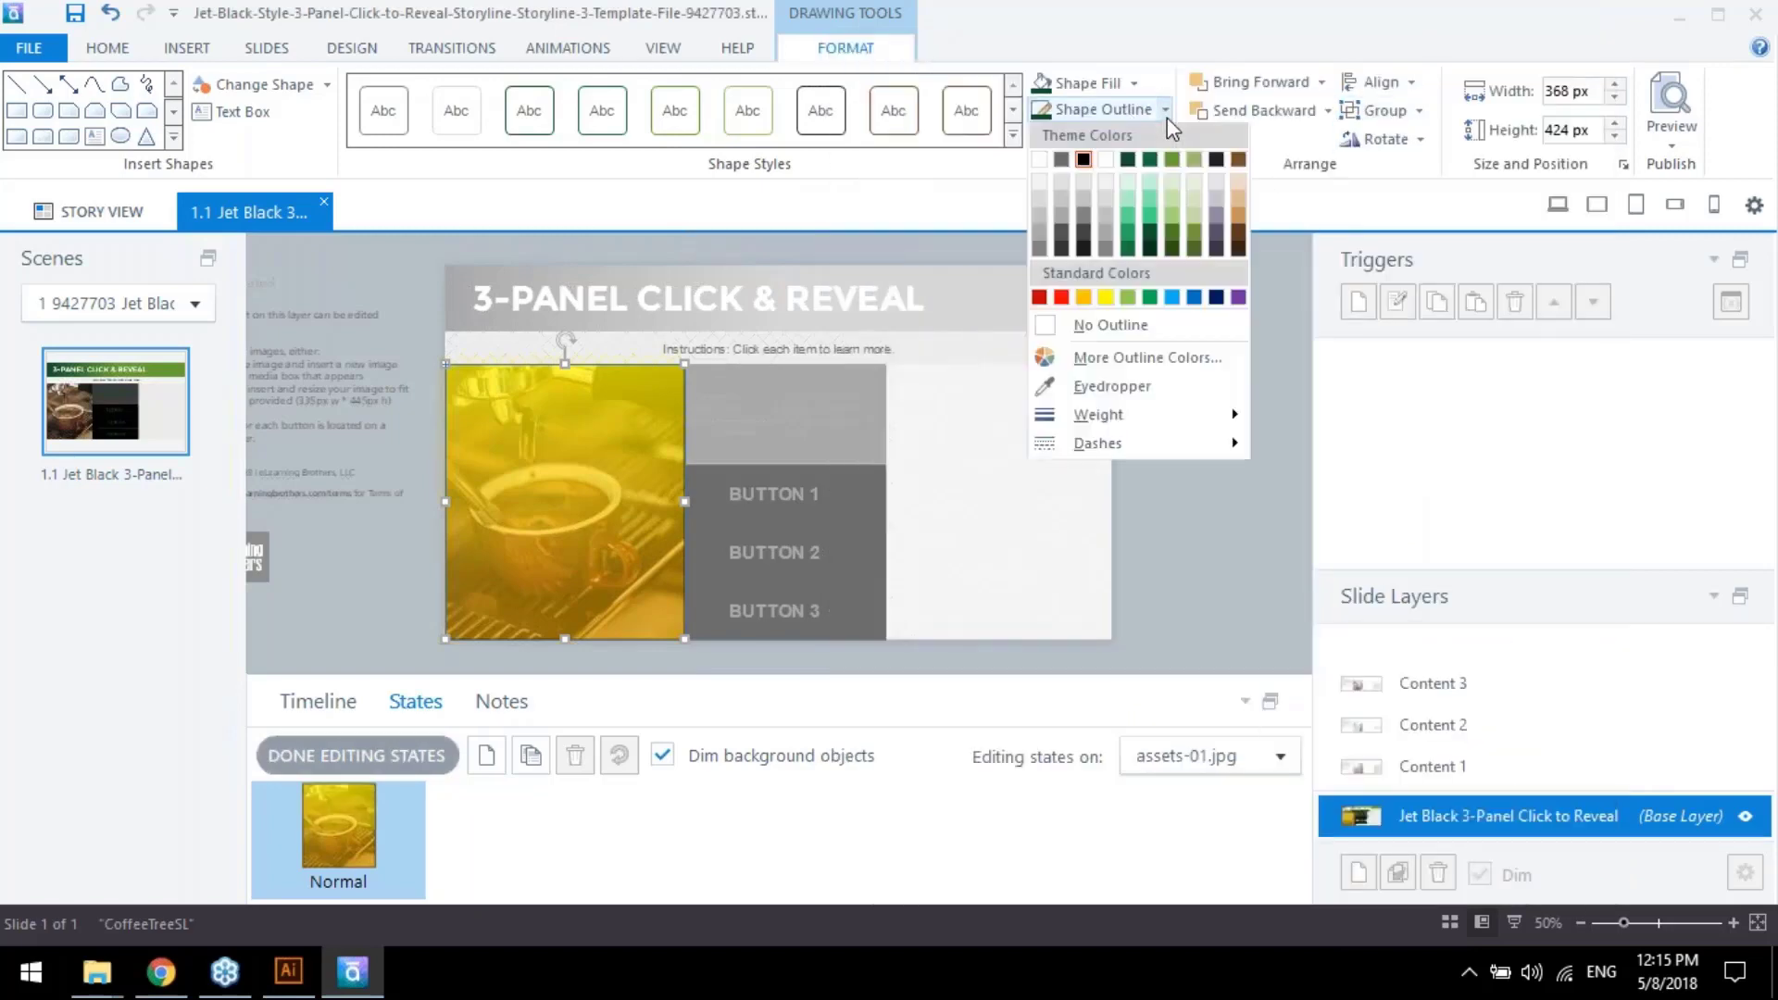
click(1121, 326)
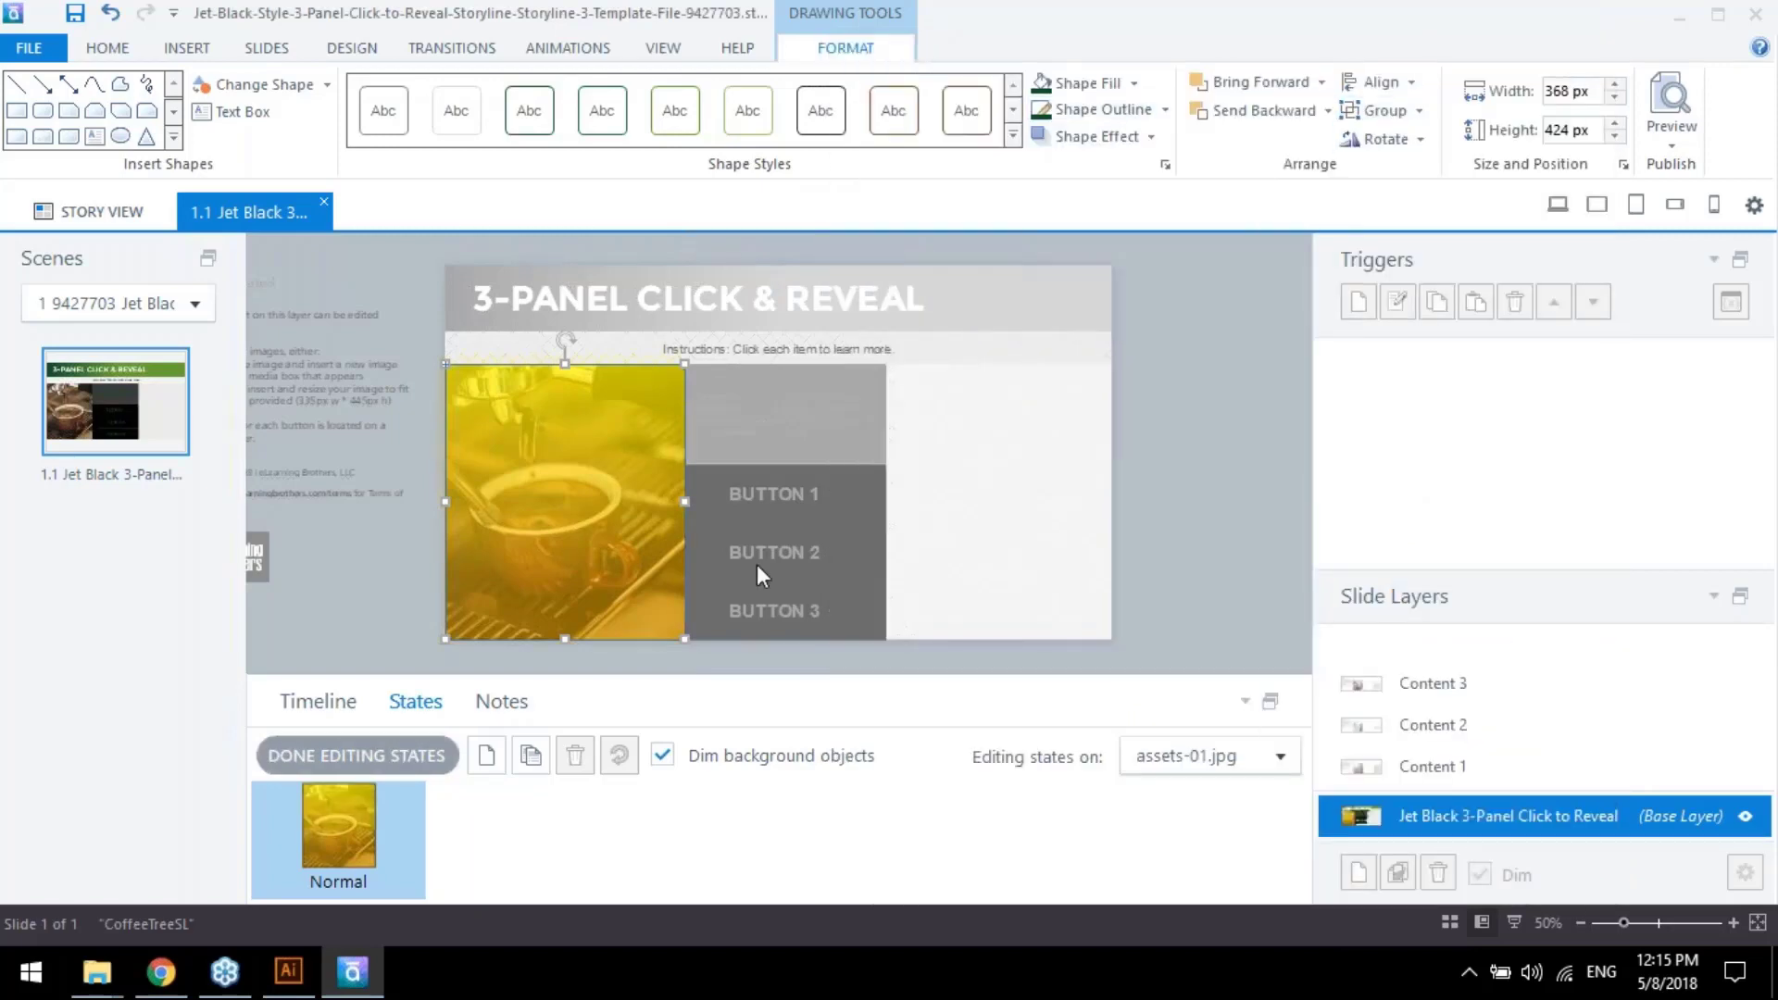
click(387, 755)
click(1267, 509)
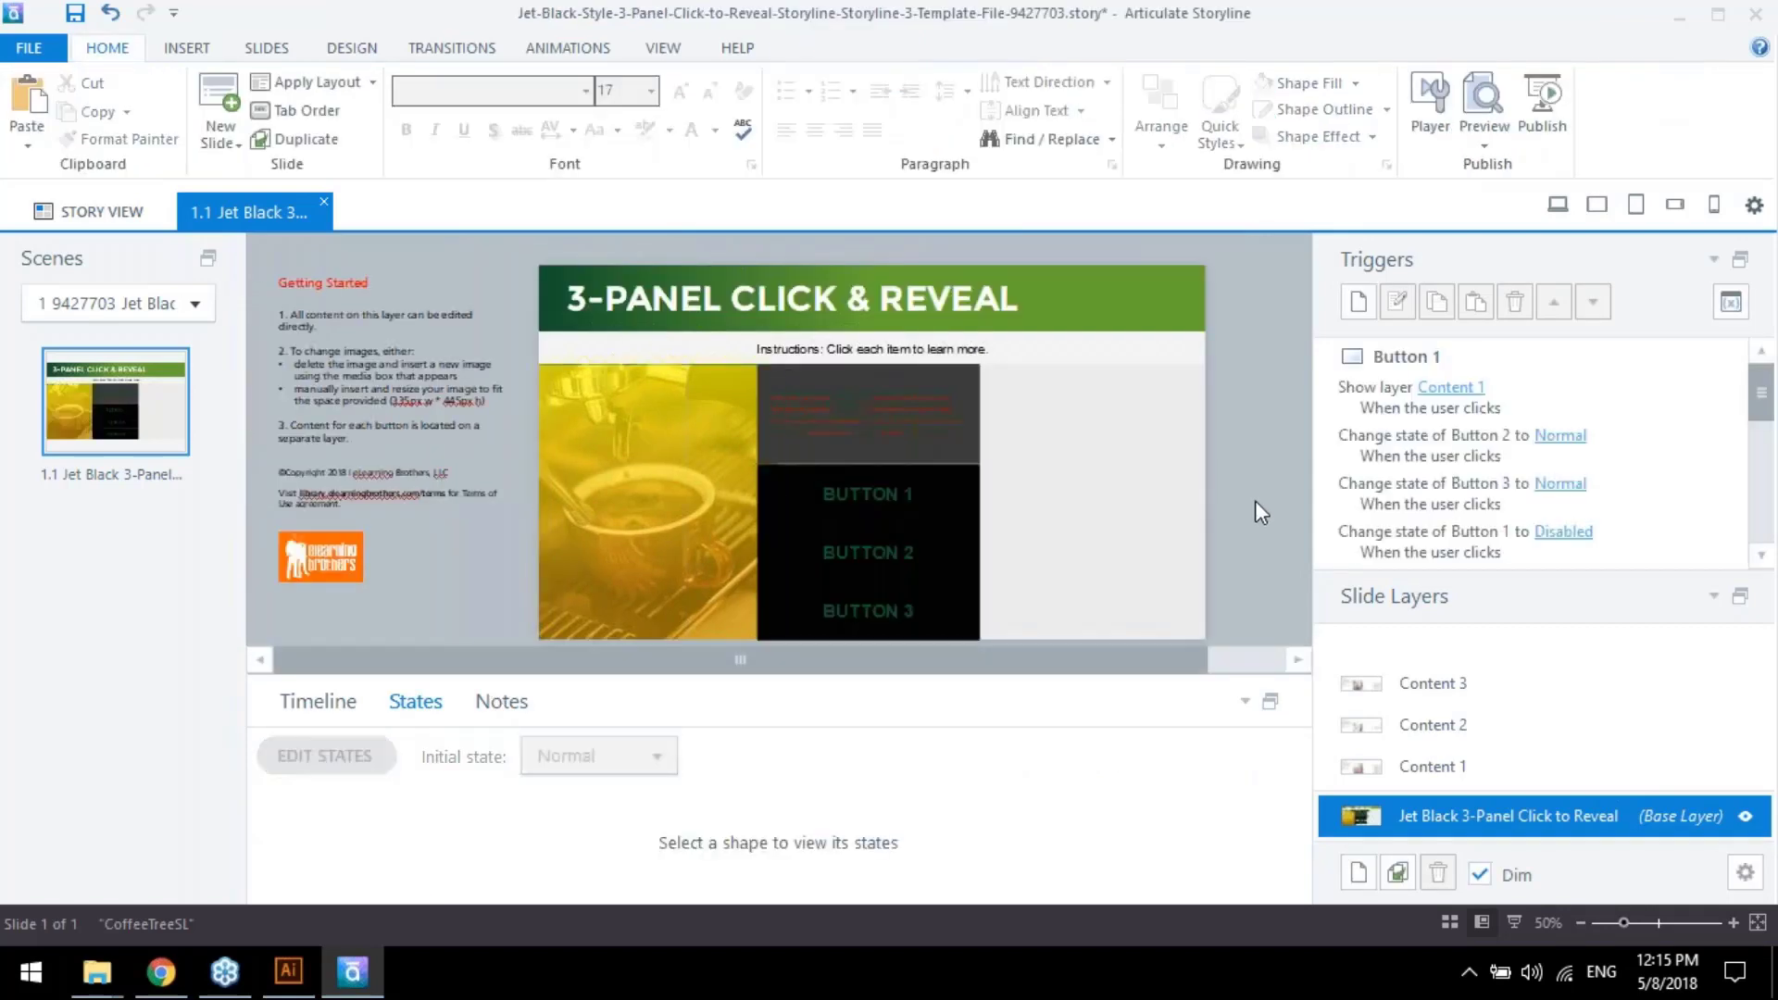
Fill the gray rectangle behind the Lorem ipsum paragraph with solid black
click(973, 435)
click(977, 500)
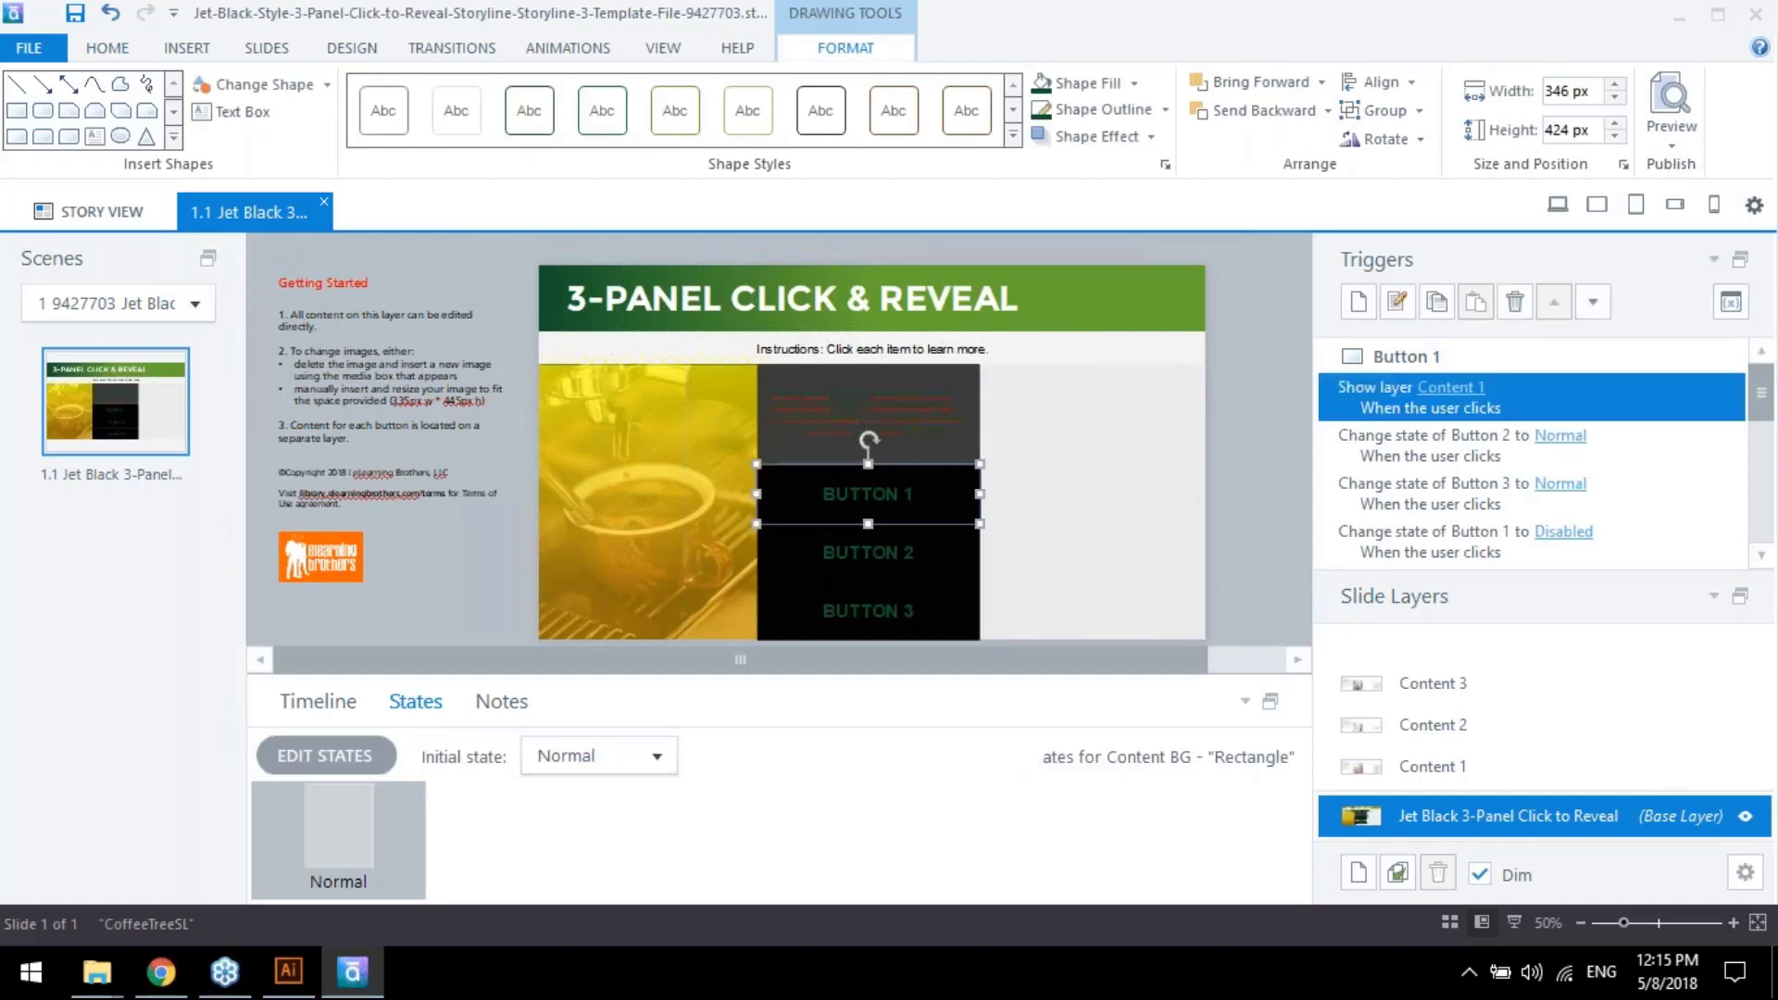
click(968, 447)
click(971, 471)
click(975, 453)
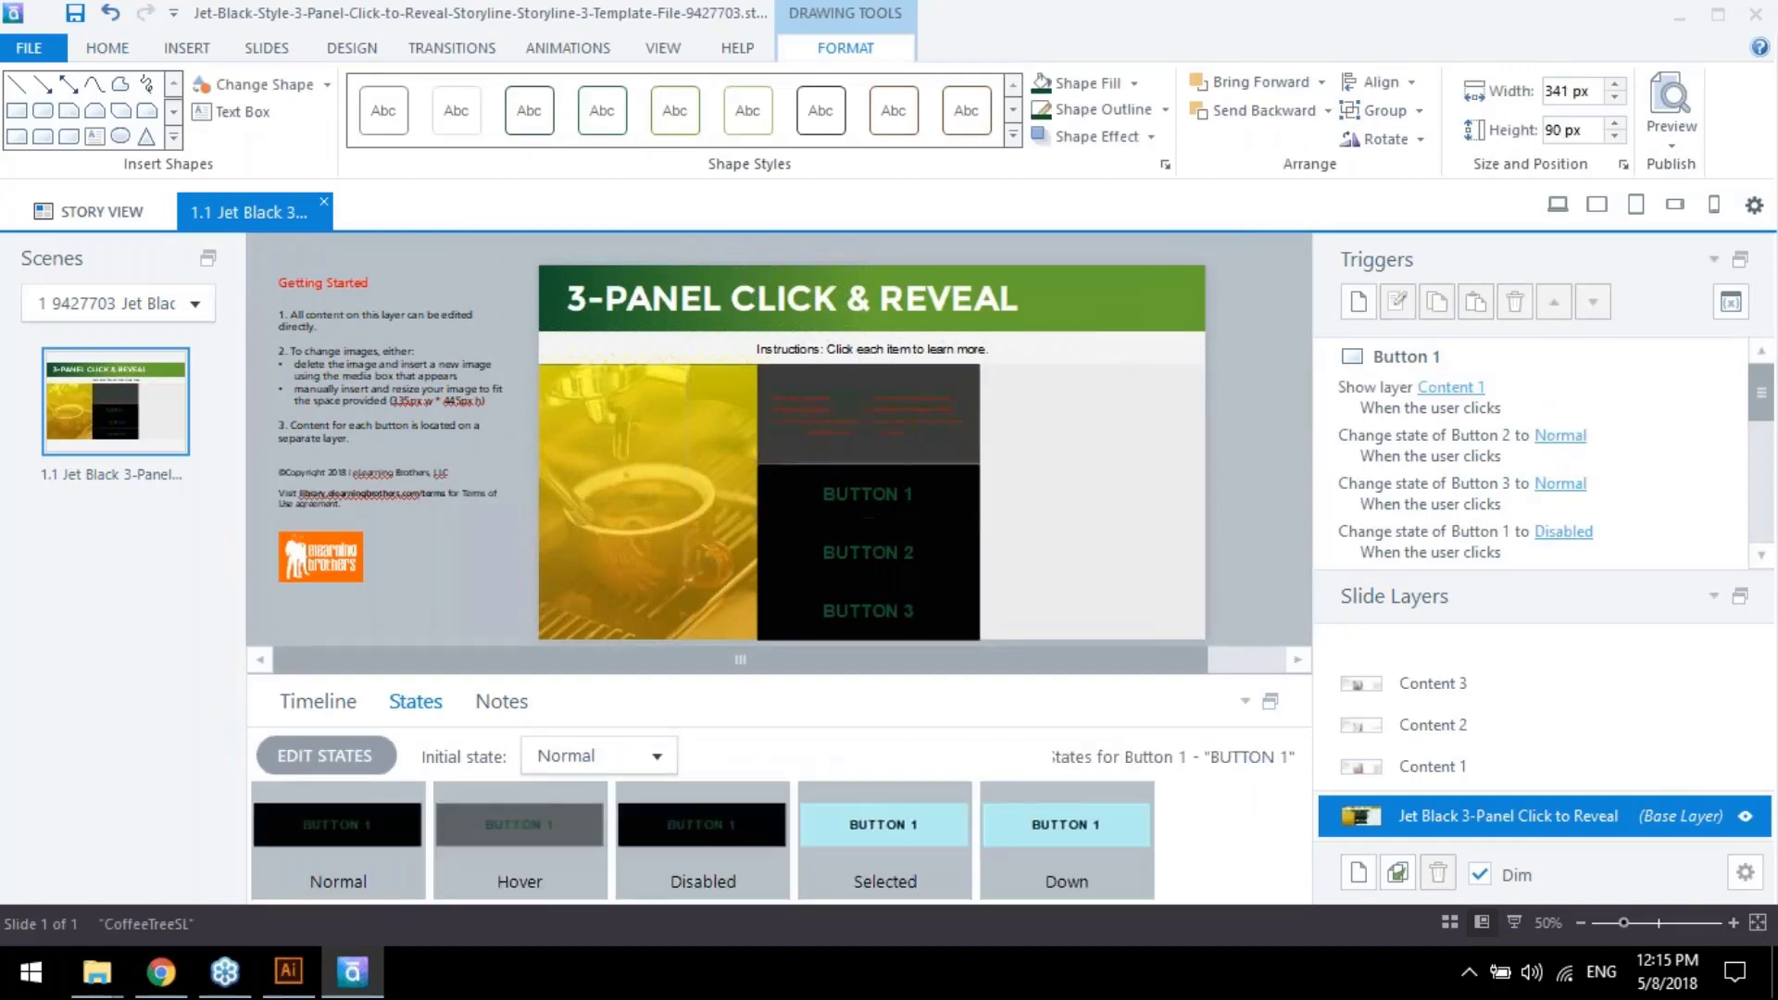
click(1139, 84)
click(1080, 139)
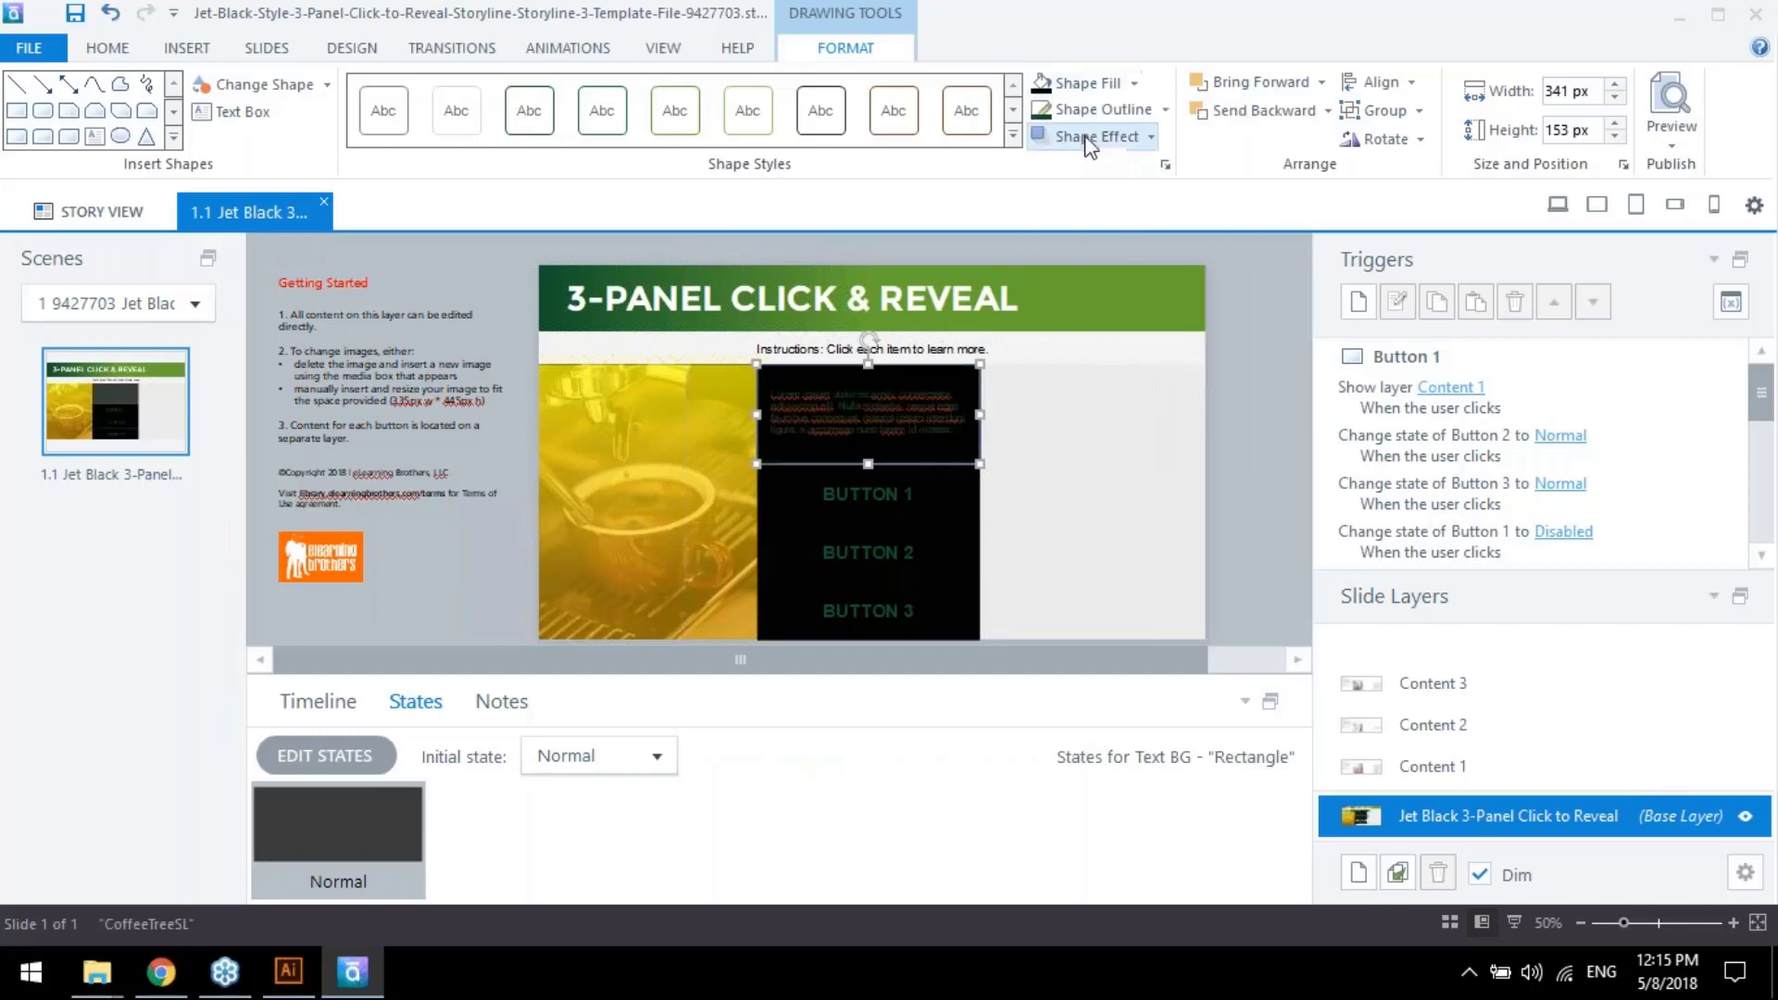
Format the Lorem ipsum paragraph above the buttons in Montserrat, size 12, with white text
click(842, 419)
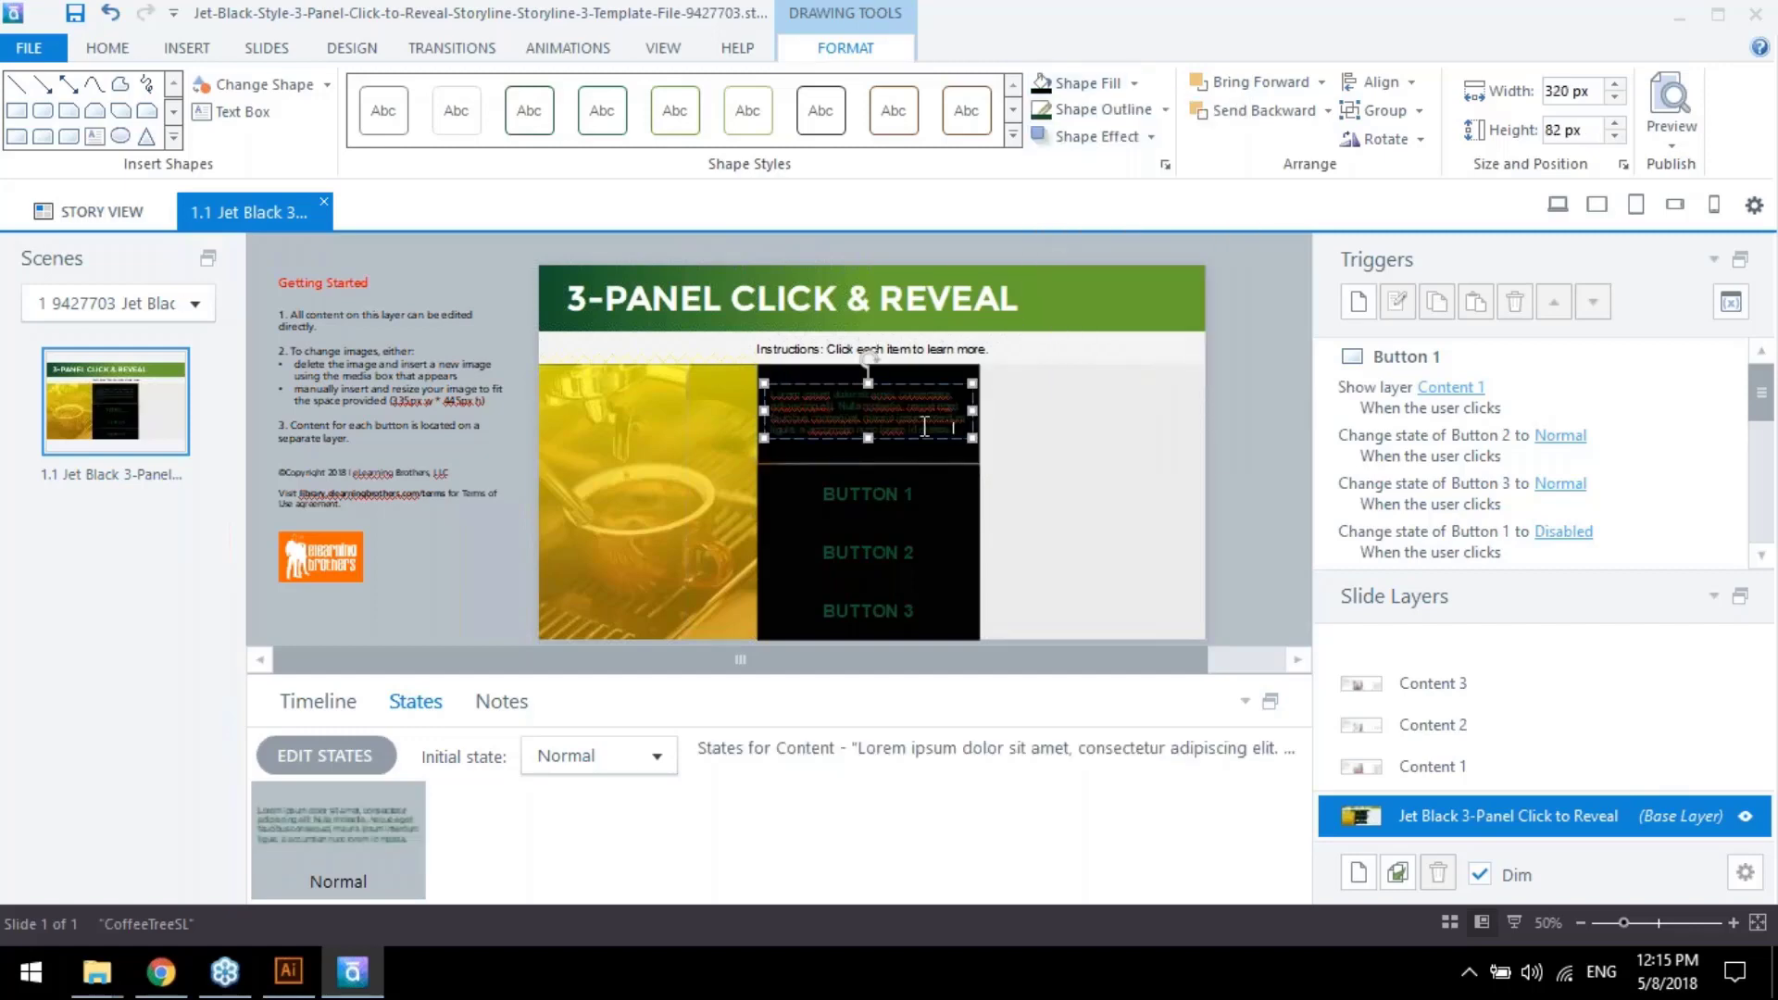
click(108, 48)
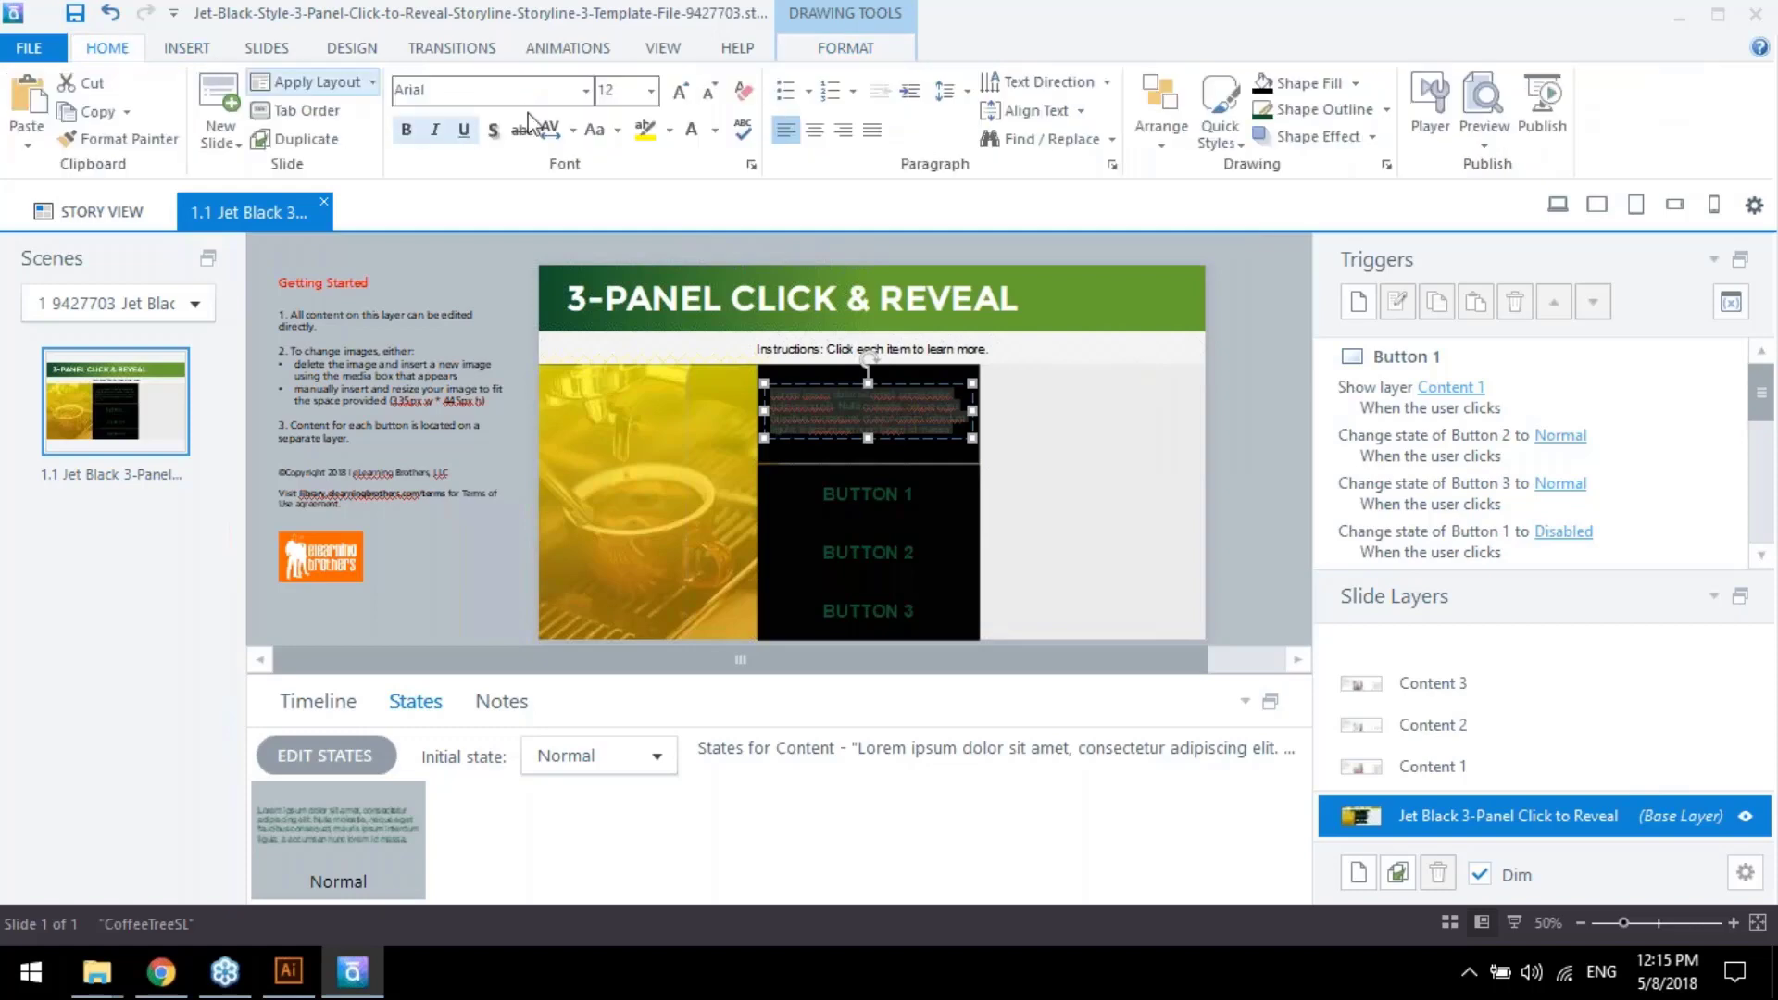
click(491, 90)
text(Montserrat)
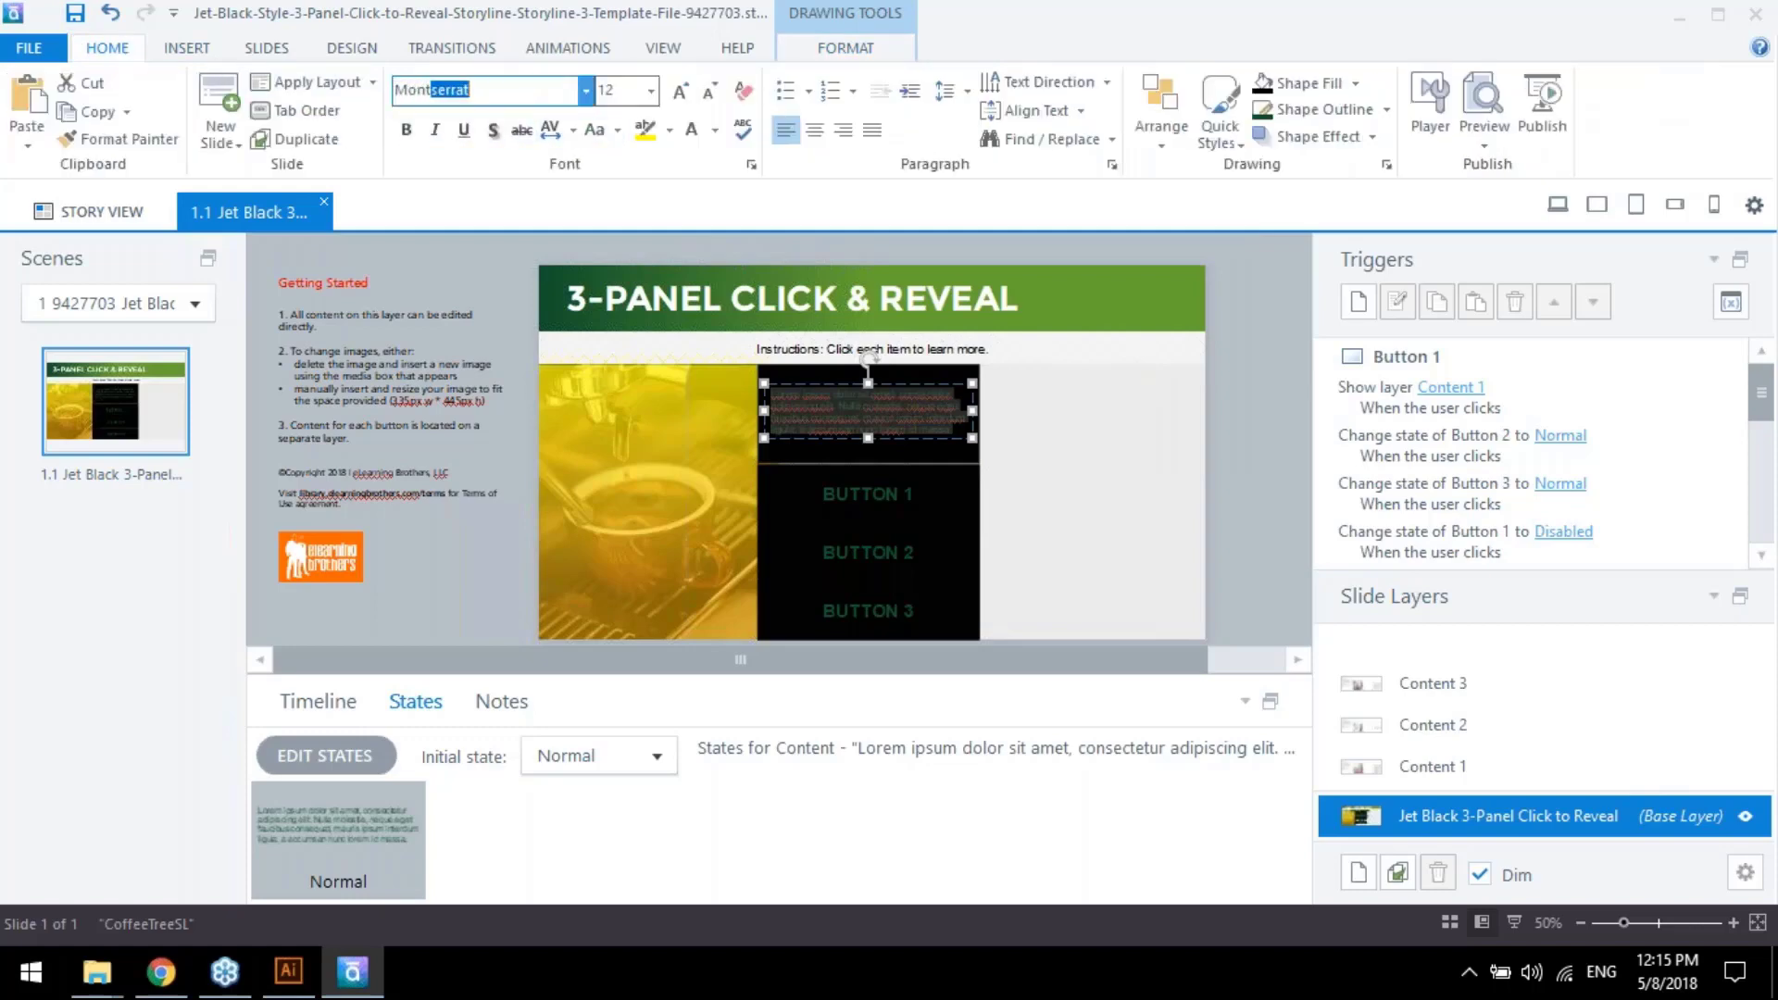
click(651, 90)
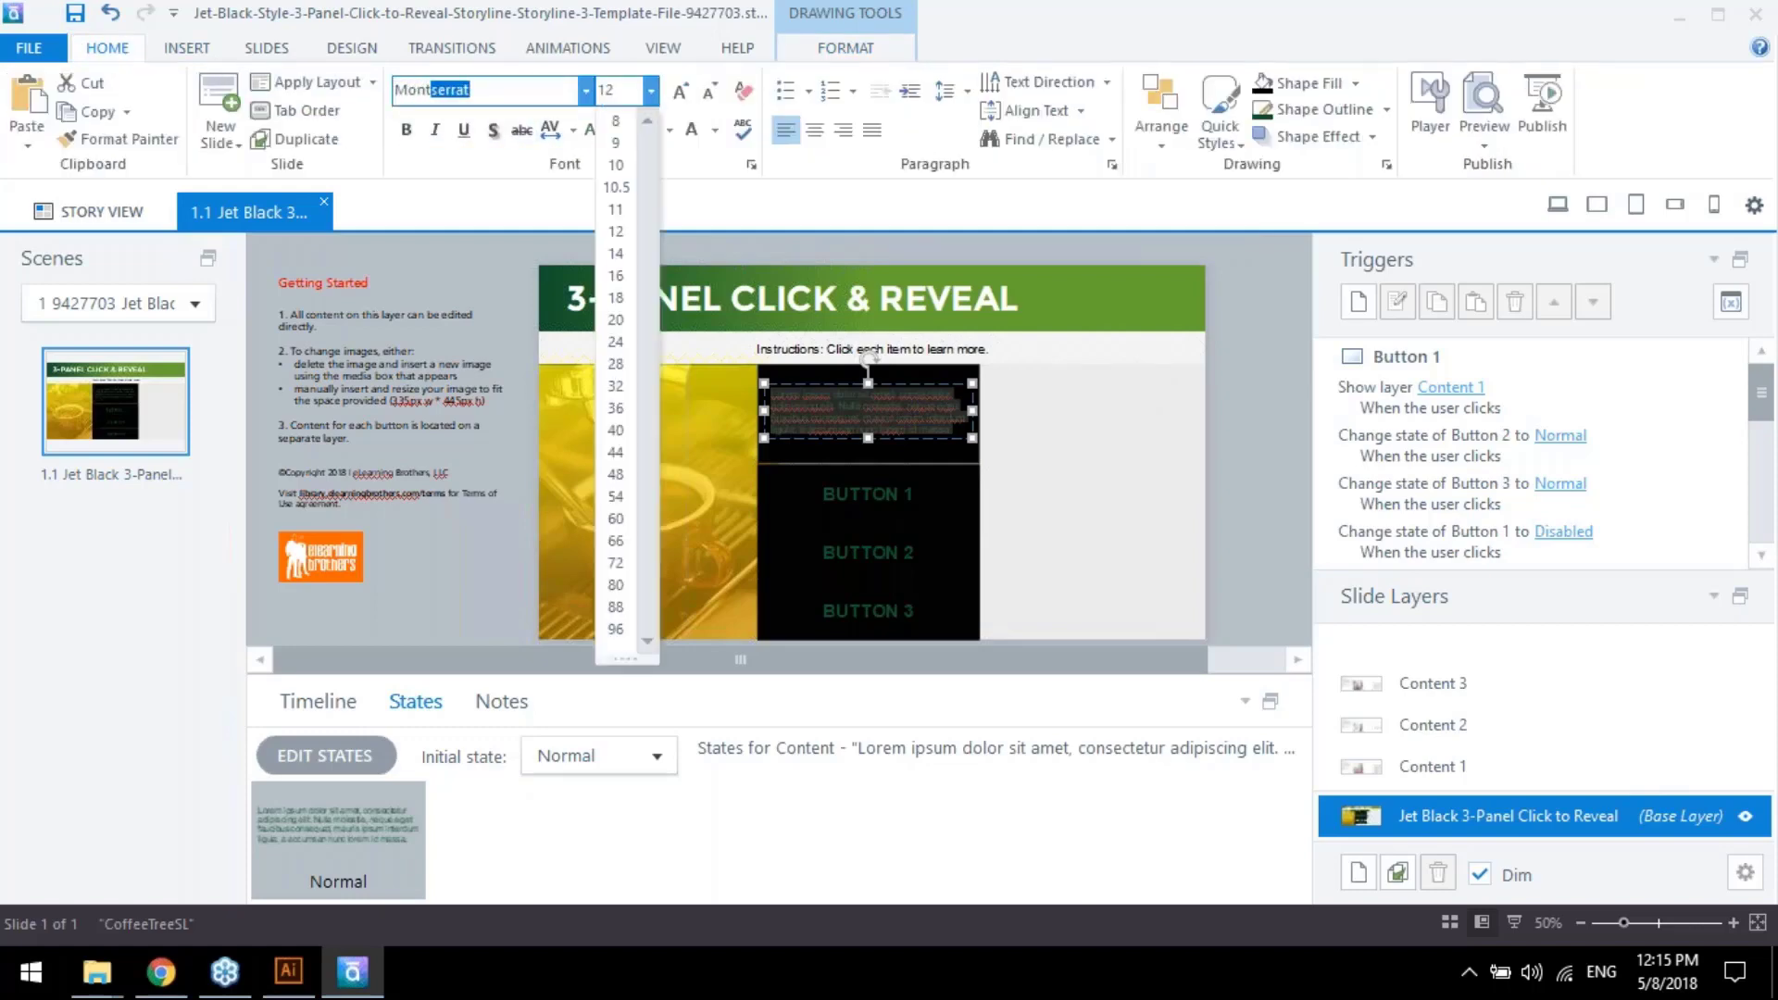
click(616, 231)
click(715, 130)
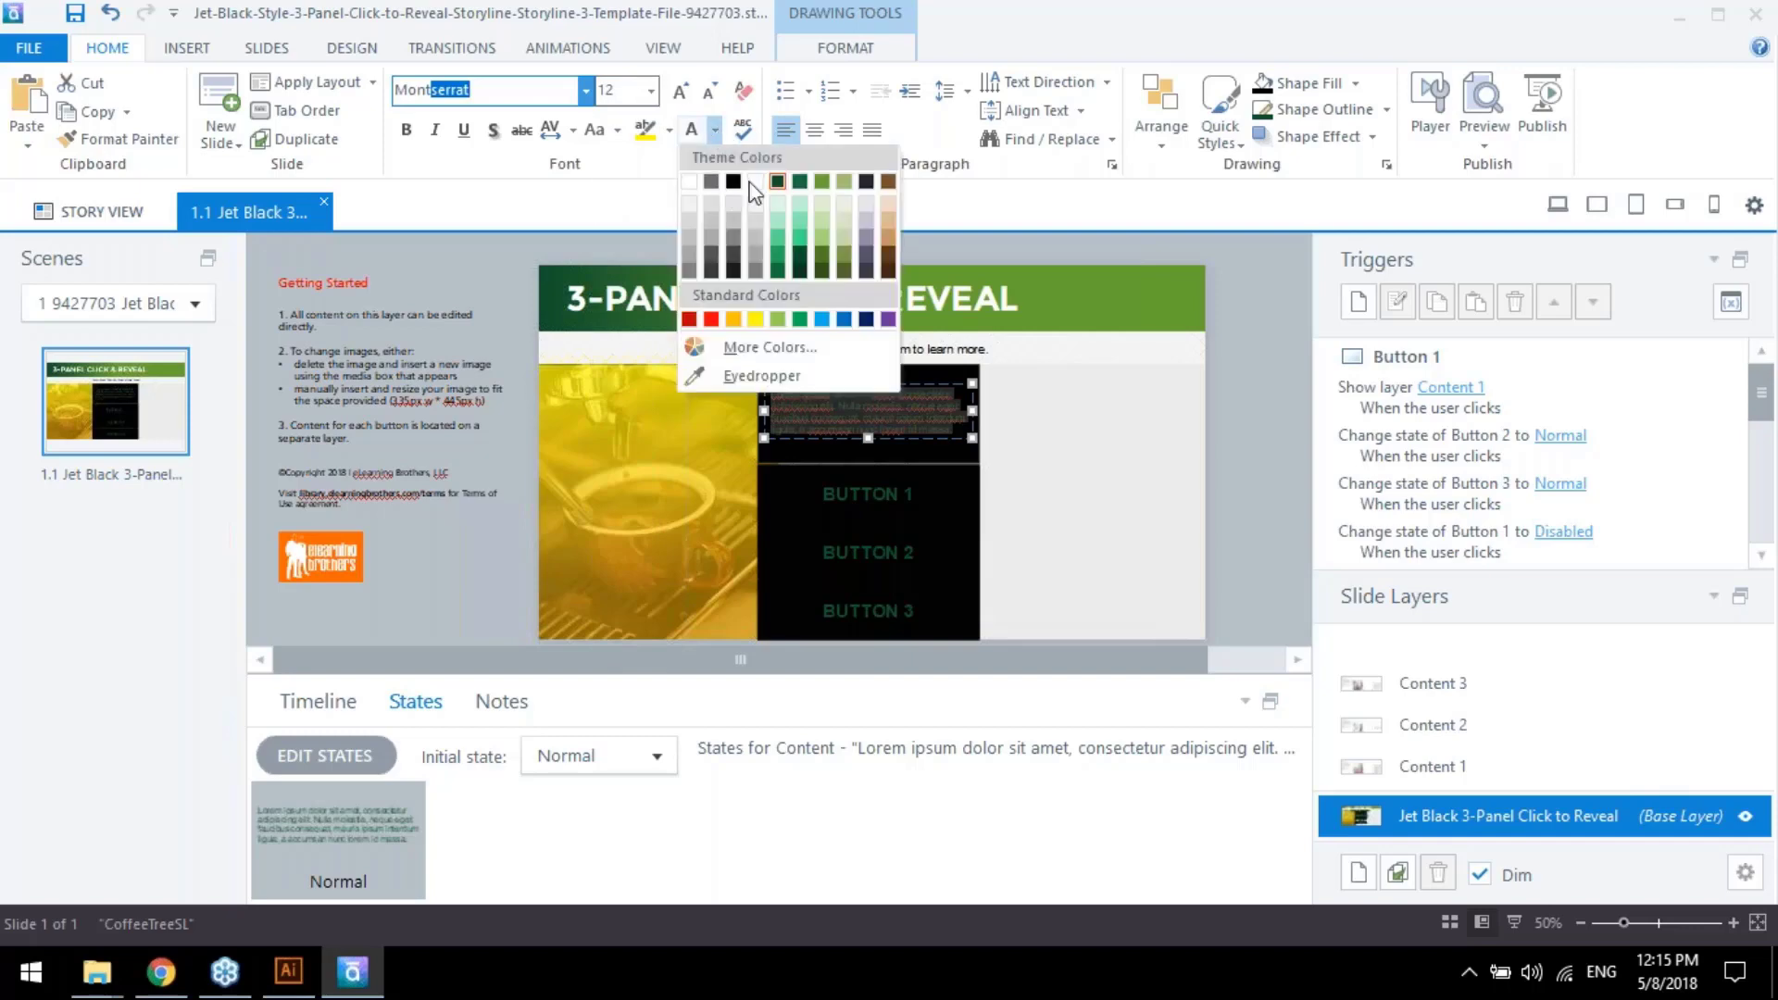
click(756, 182)
click(1256, 454)
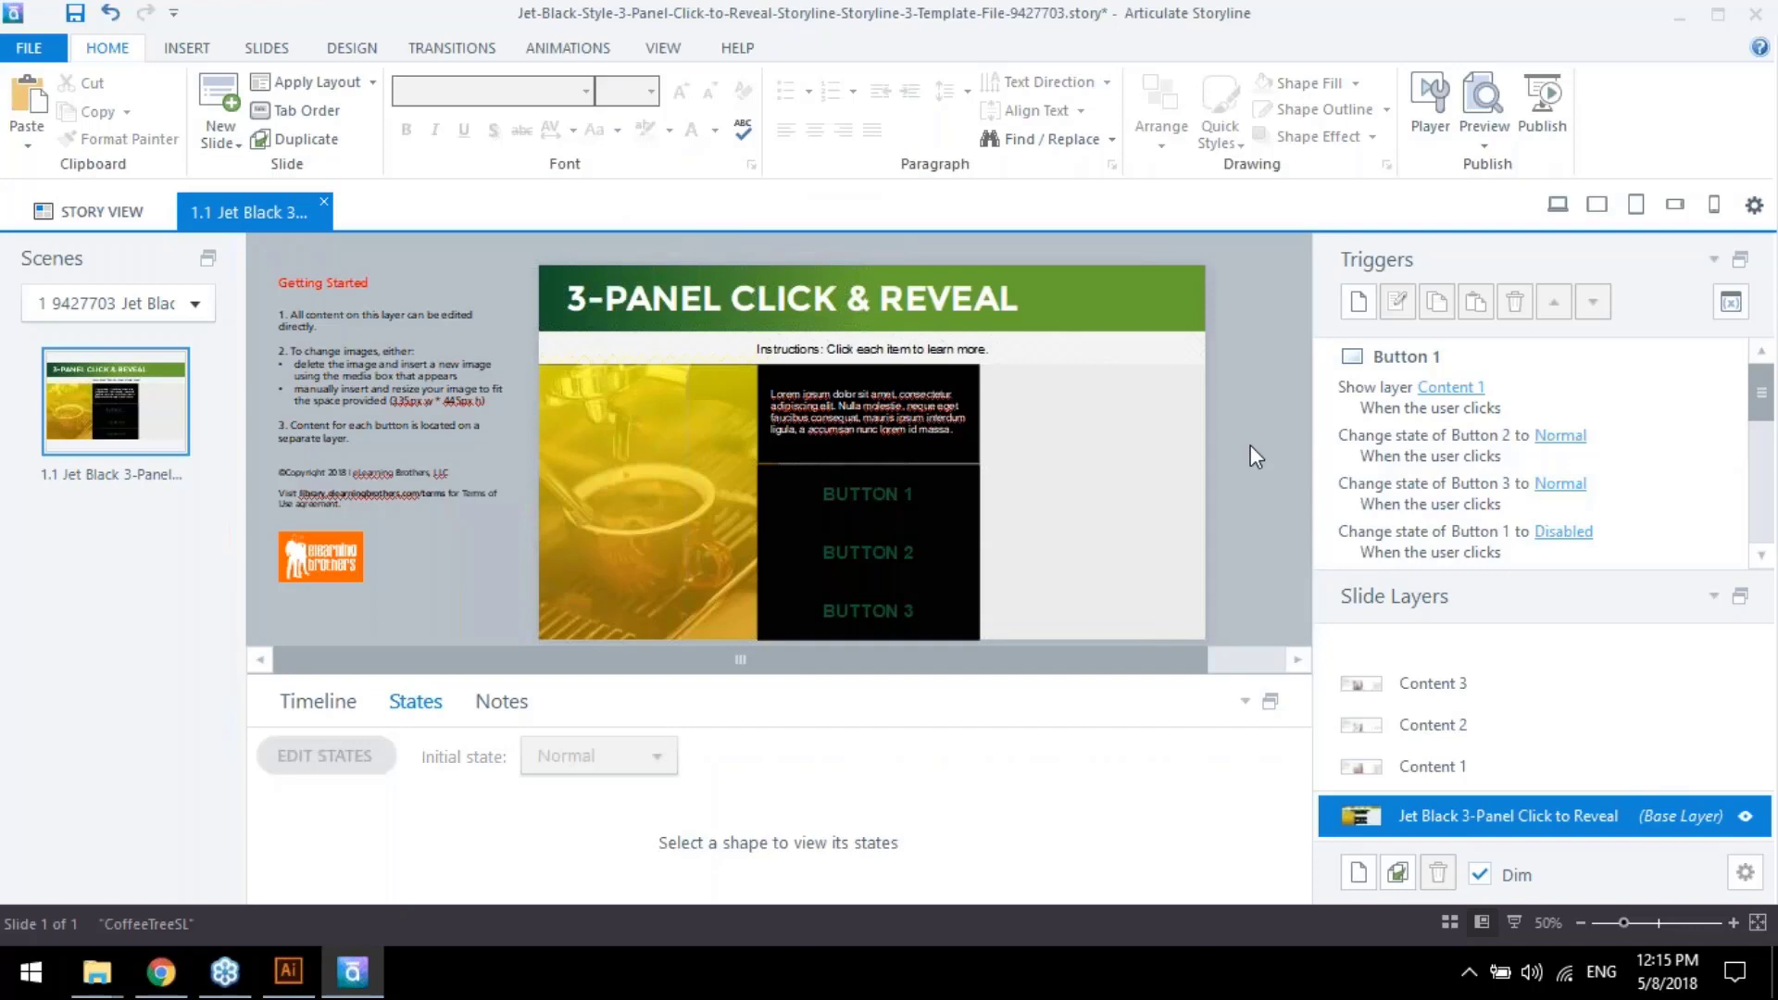
click(983, 476)
click(959, 505)
shift+click(956, 565)
shift+click(960, 606)
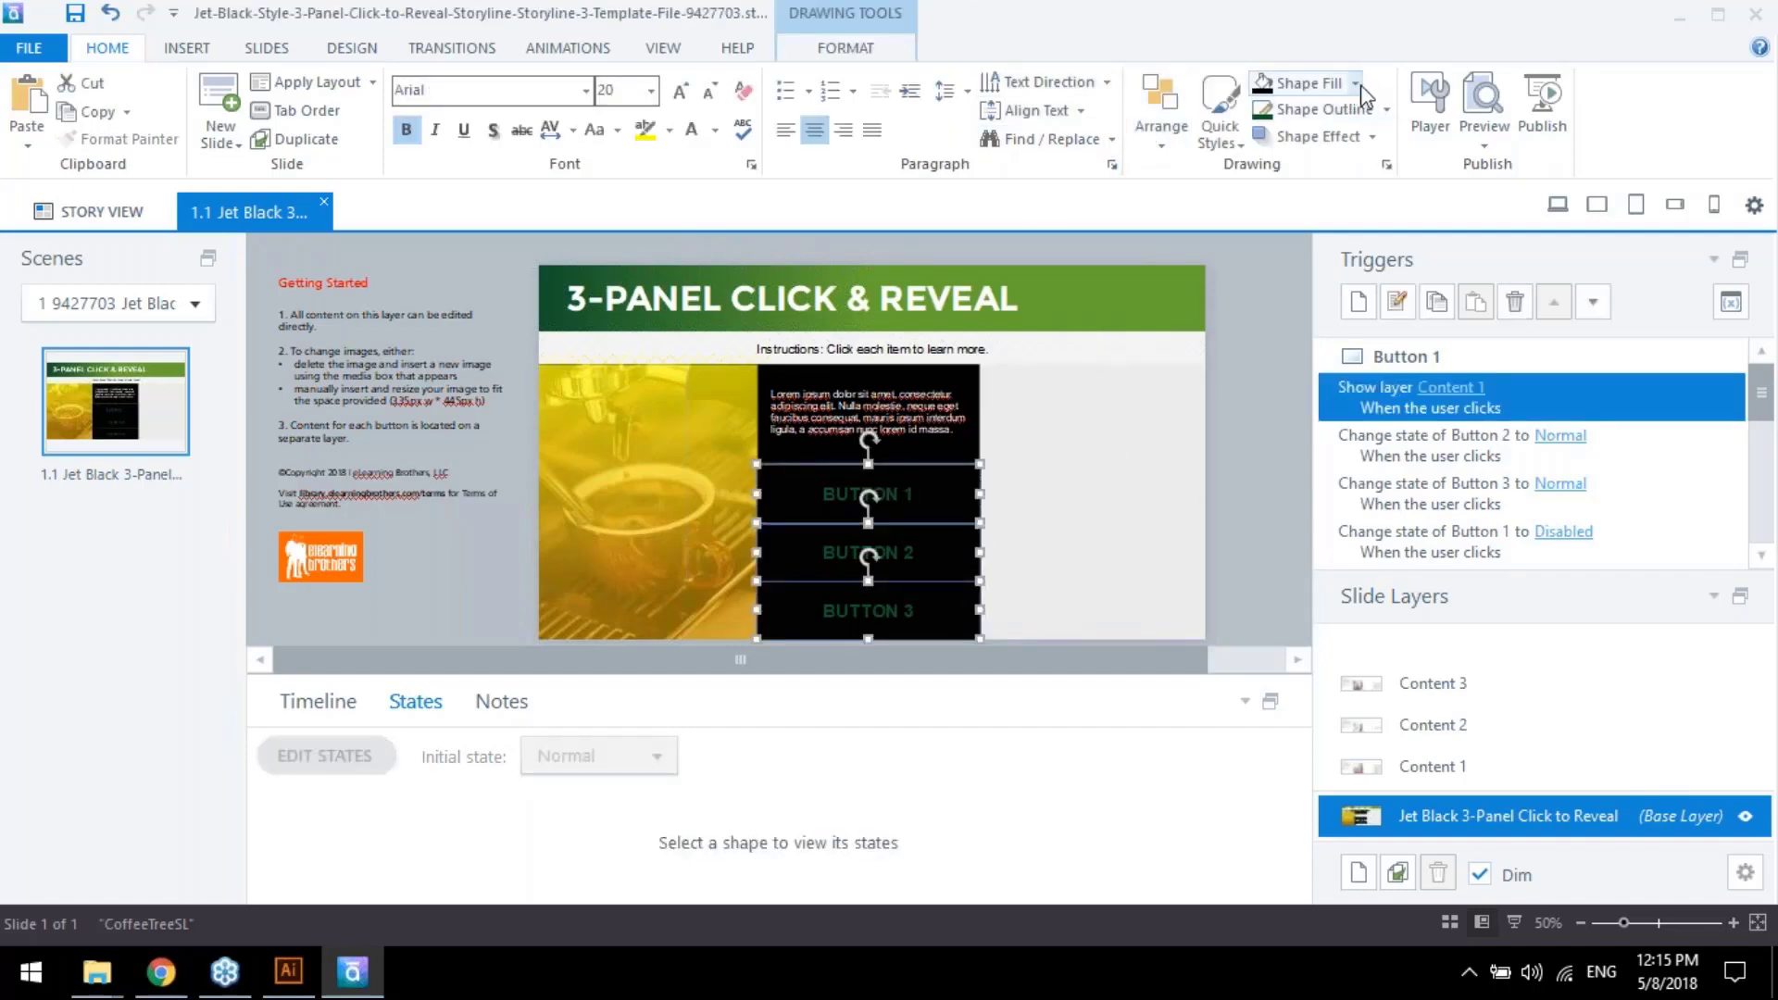
click(510, 259)
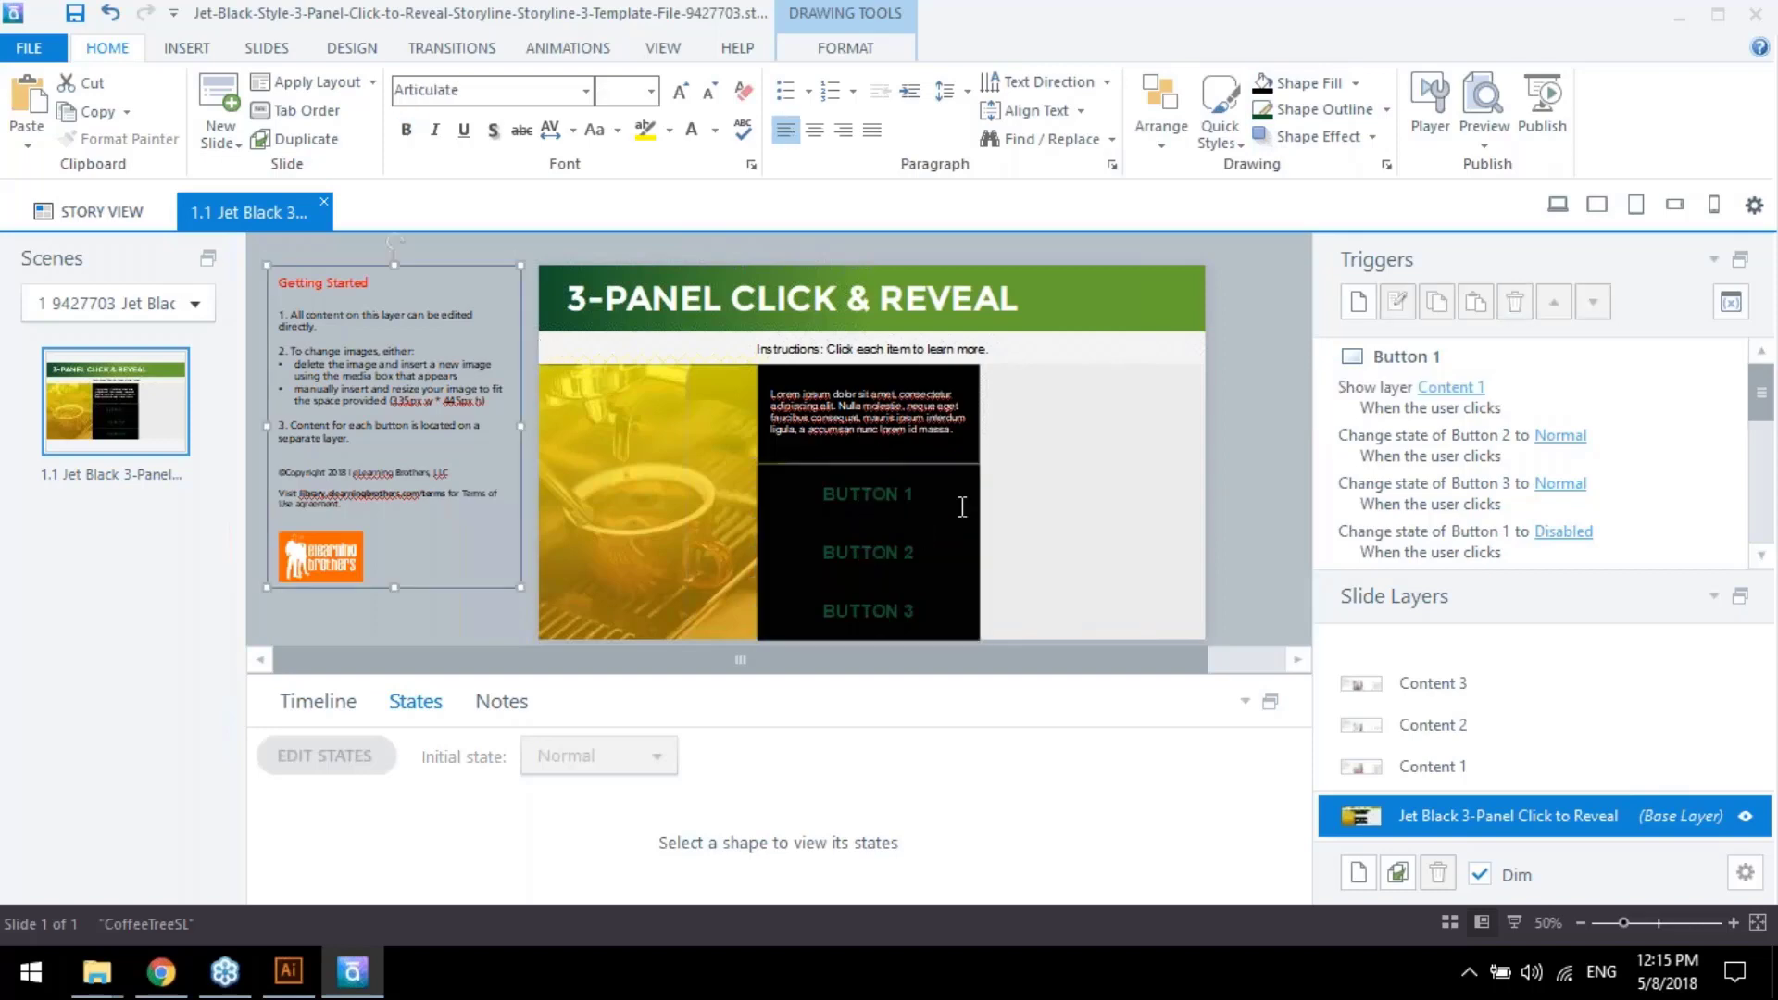
Switch the fill of Button 1 to a linear gradient fill
click(961, 505)
right_click(980, 526)
scroll(1059, 476, down, 2)
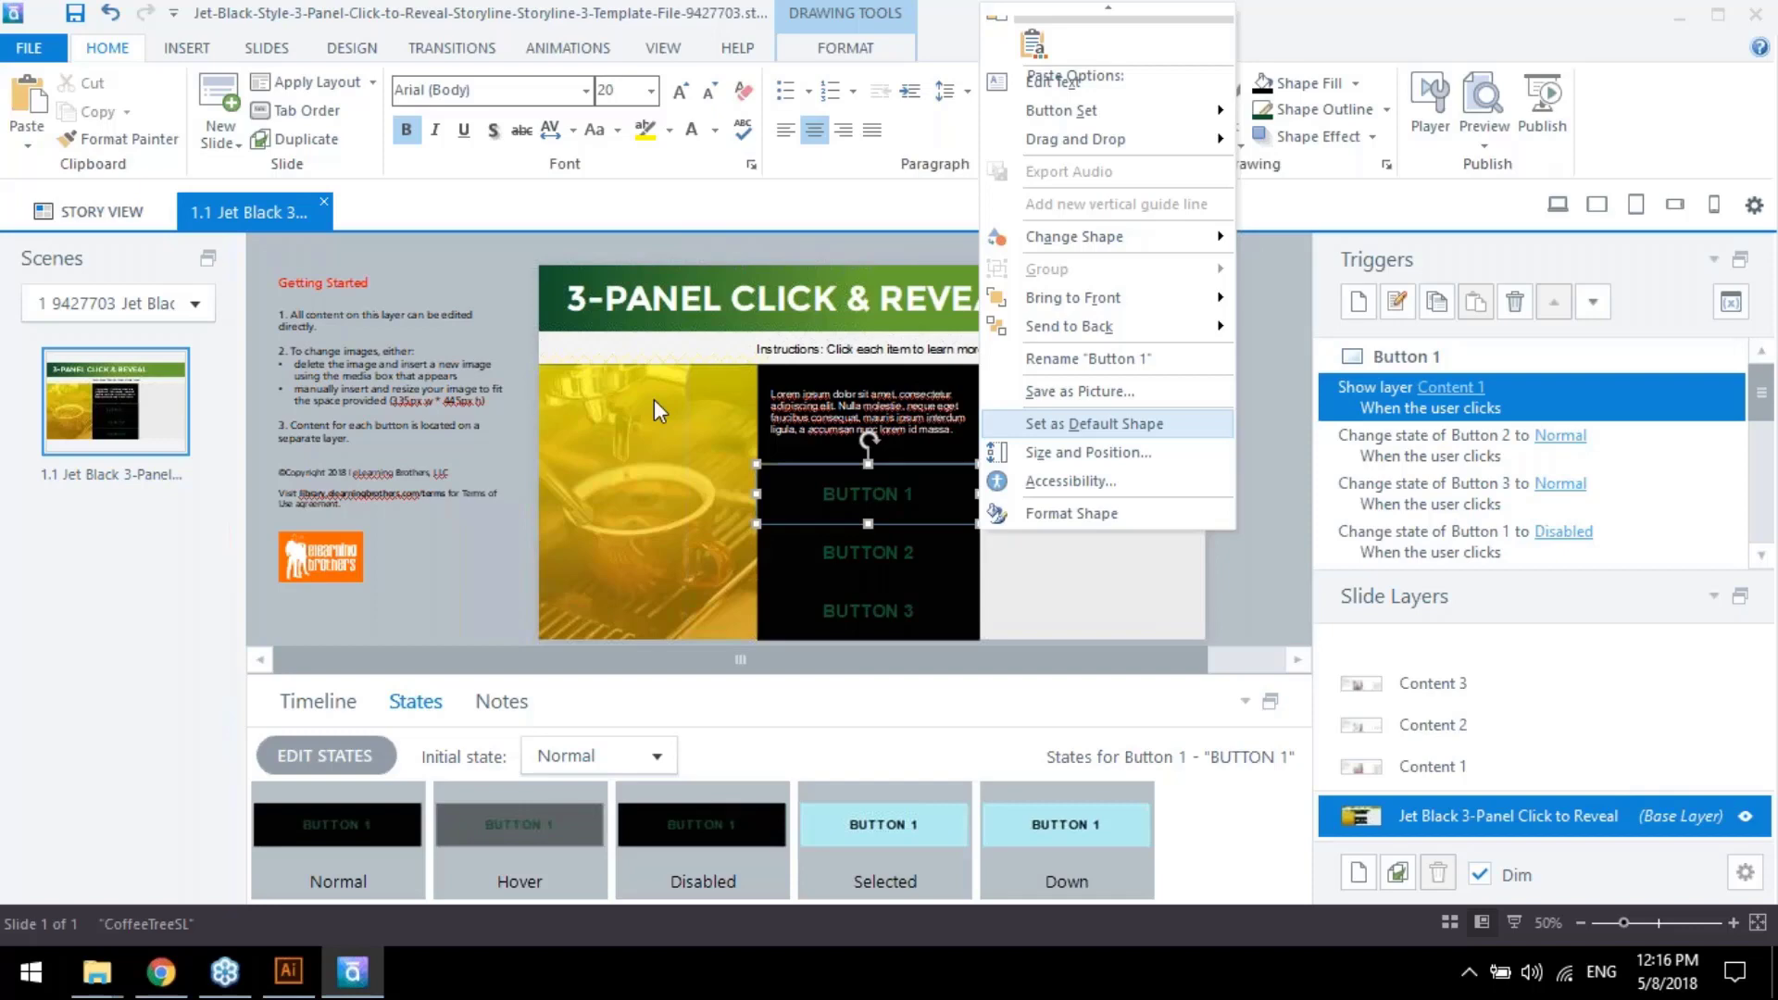
click(1077, 520)
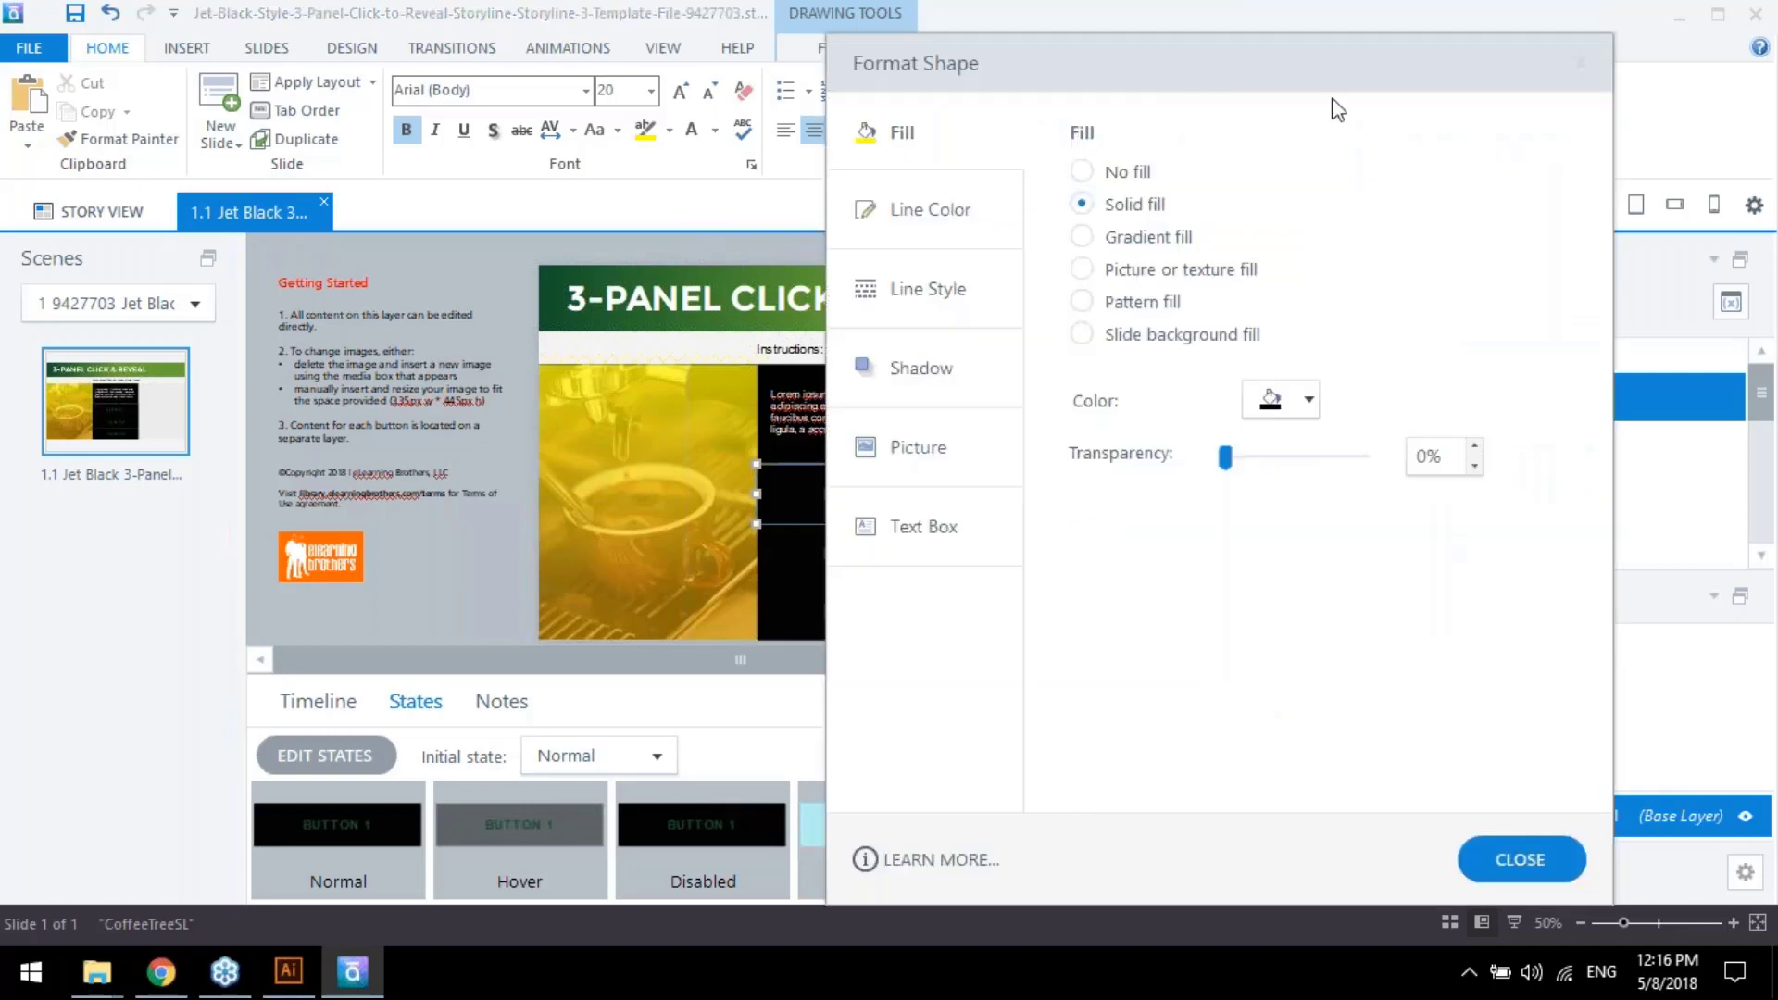
drag(1241, 93, 1378, 60)
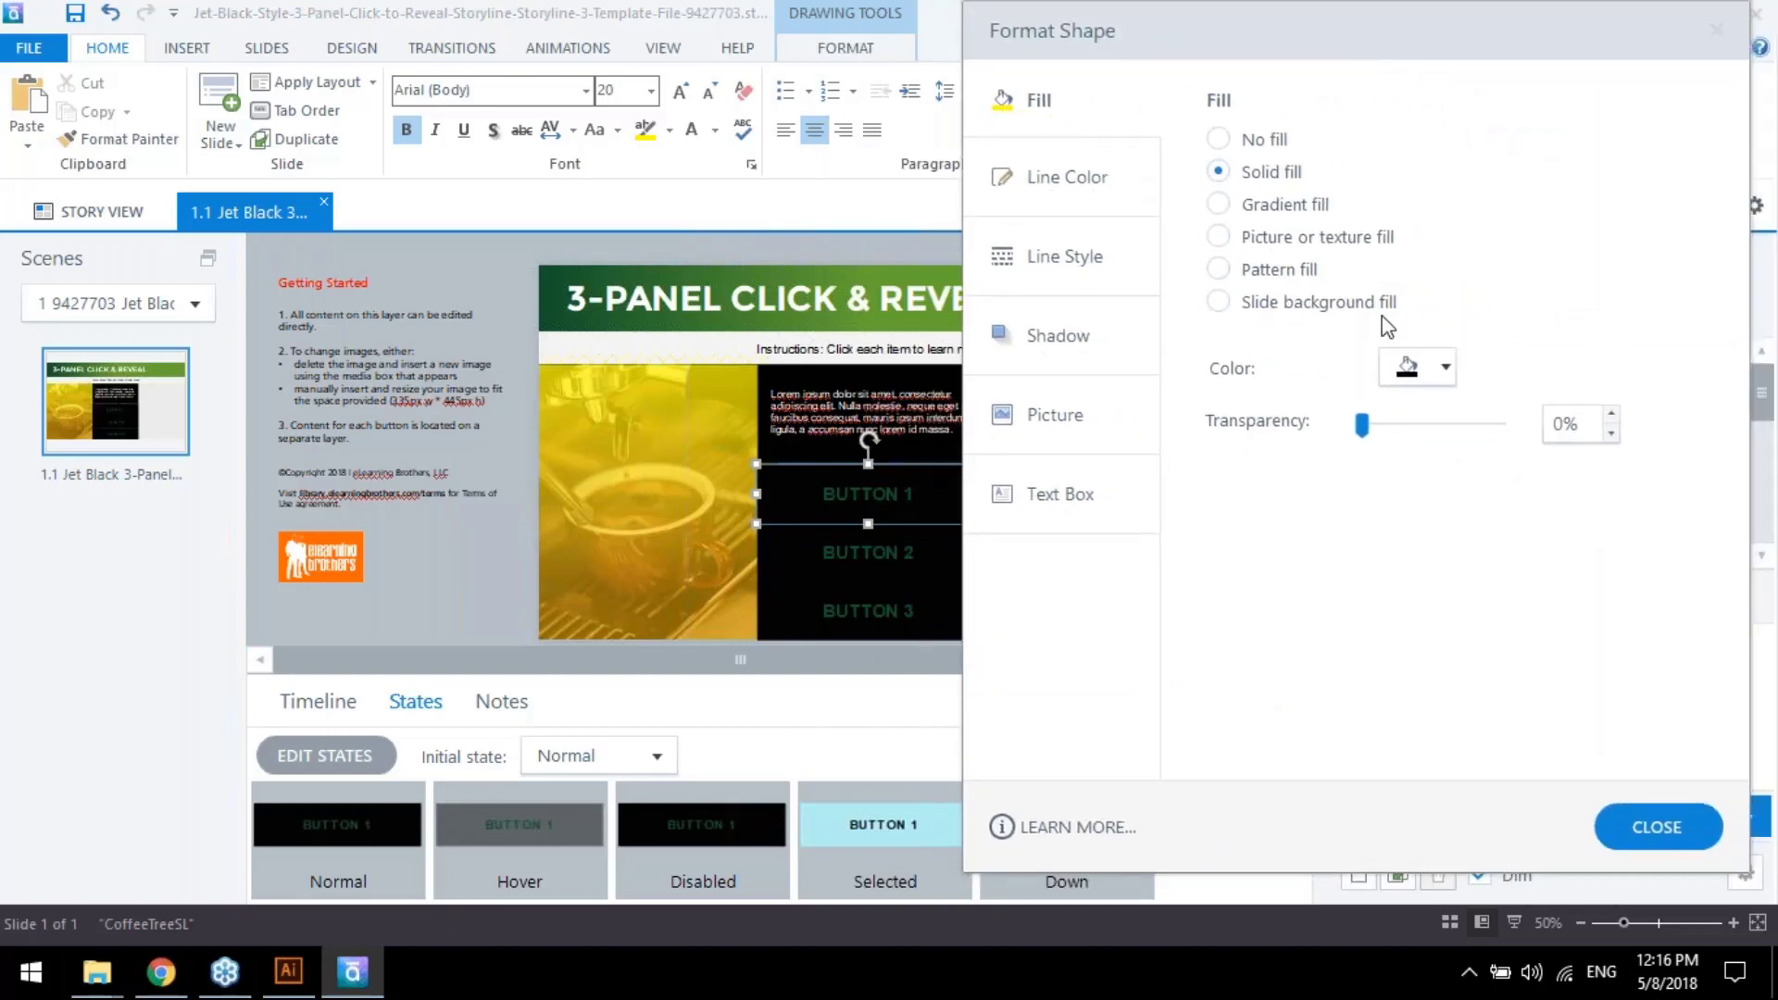
click(1218, 205)
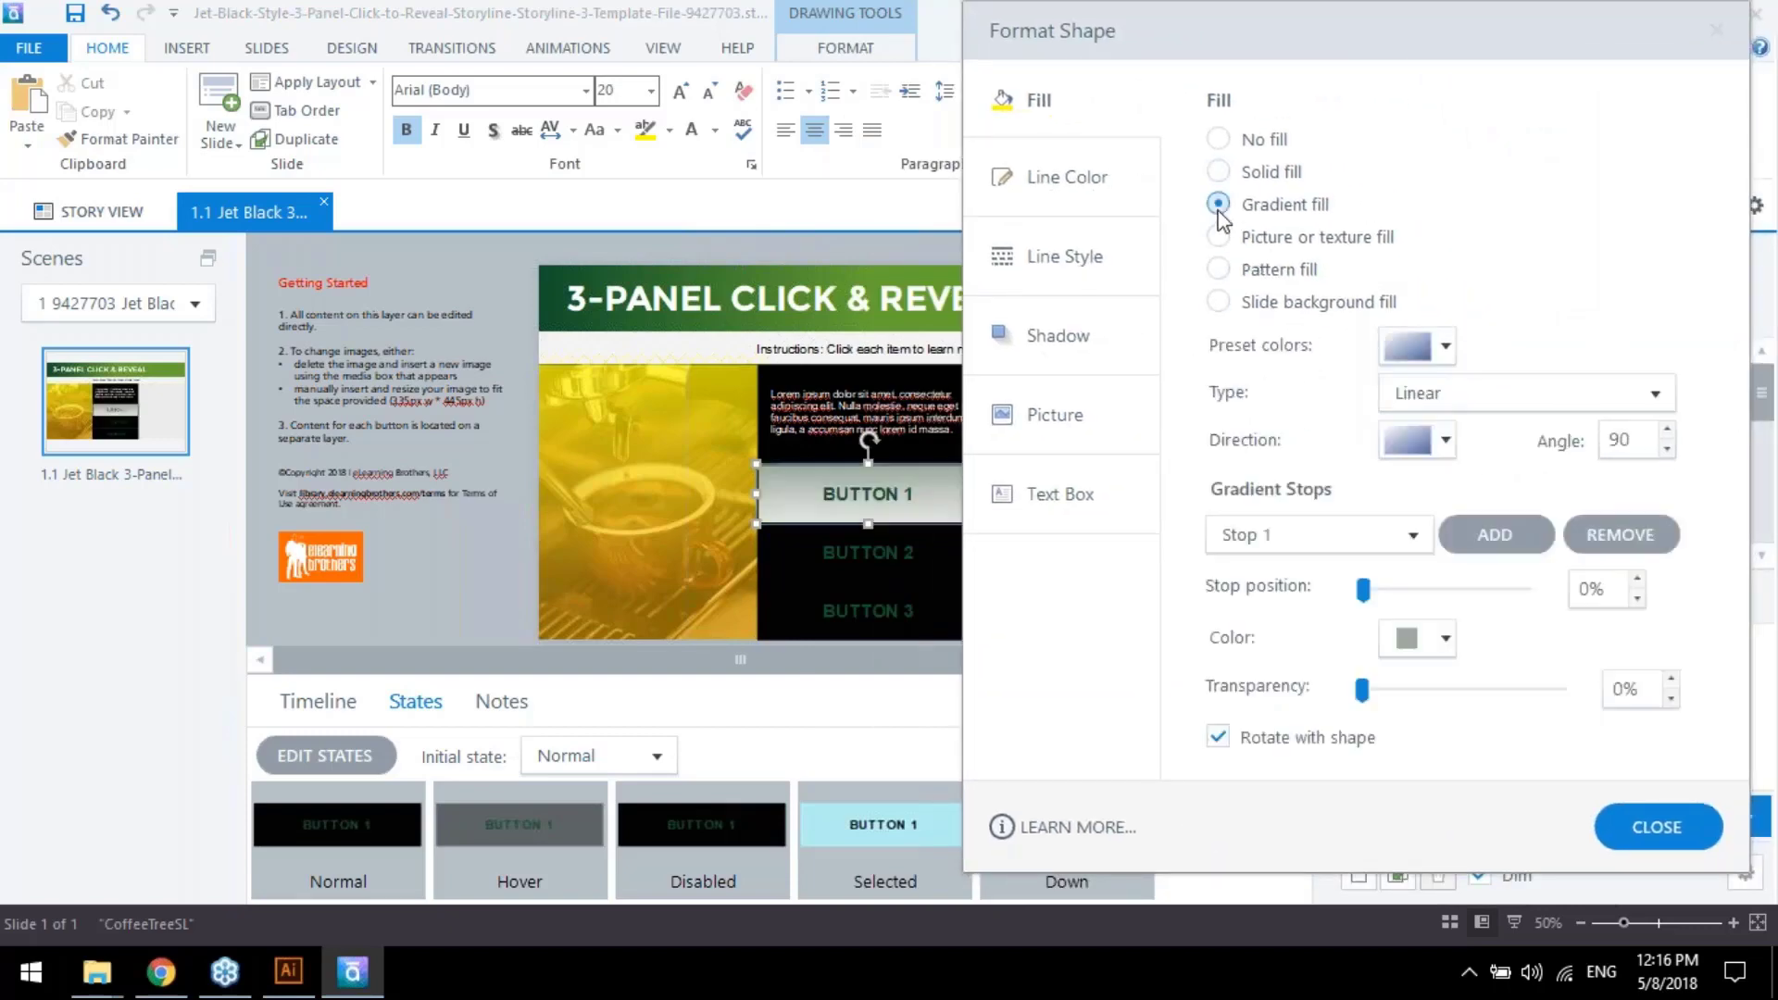
click(1427, 350)
click(1389, 298)
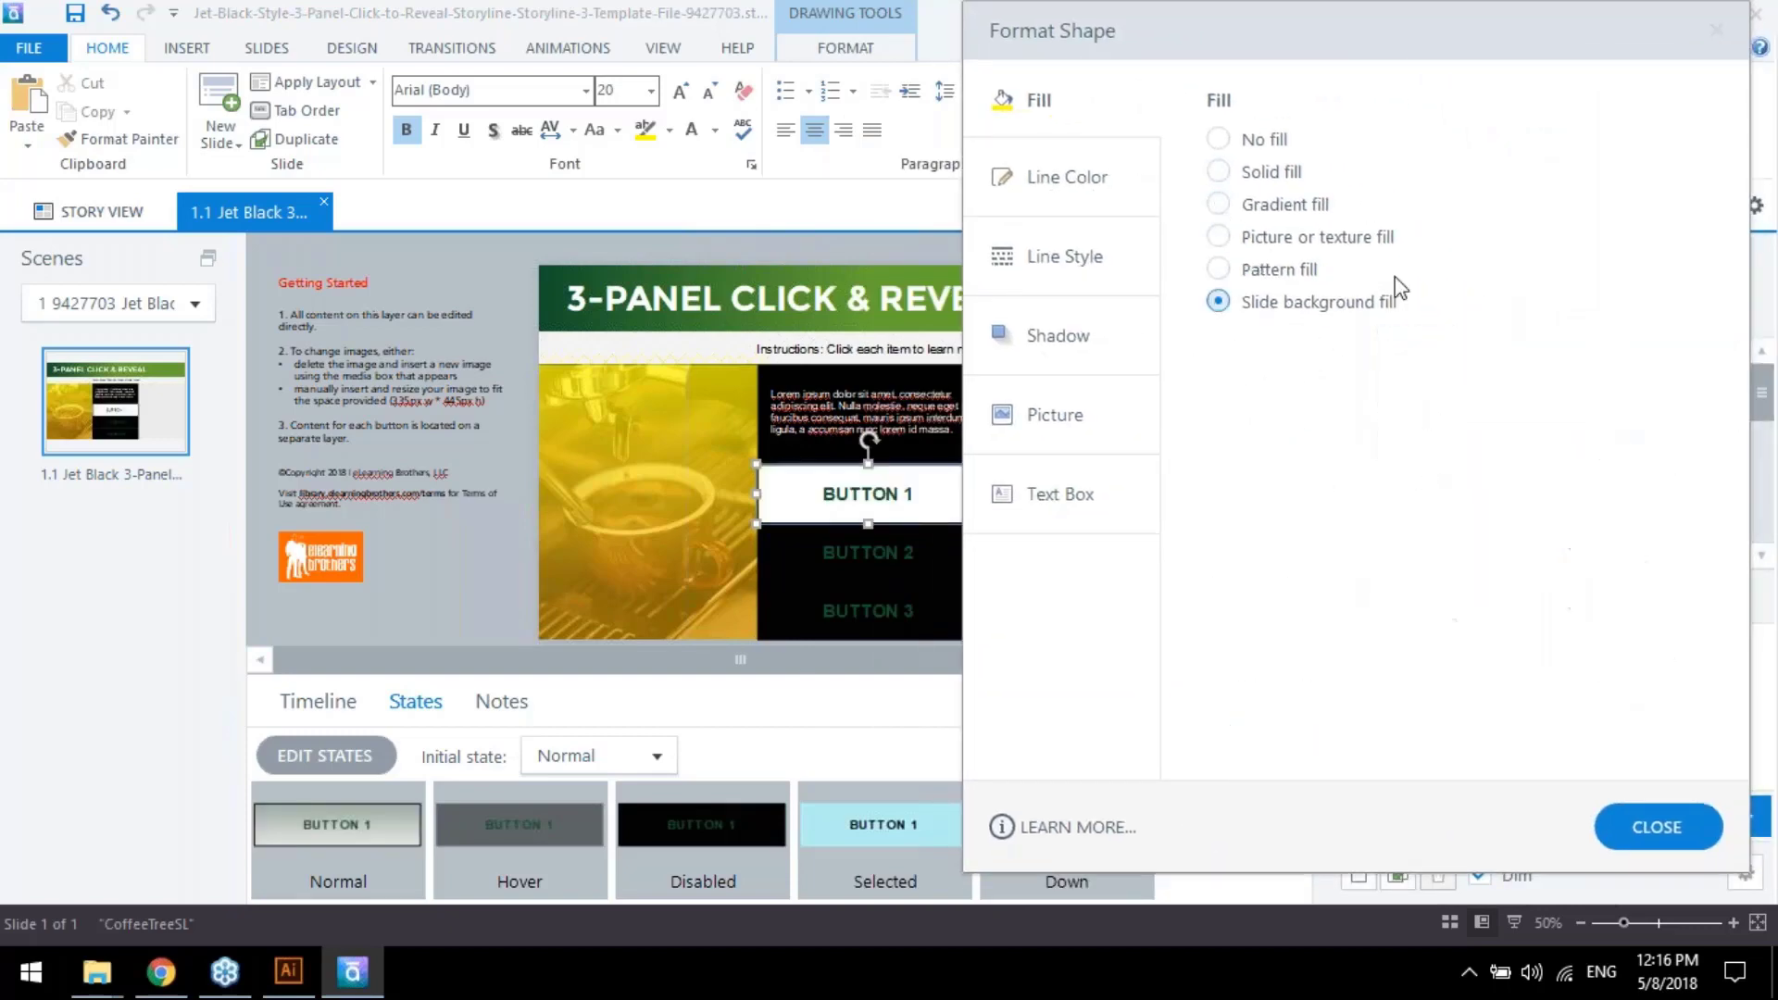
click(1252, 208)
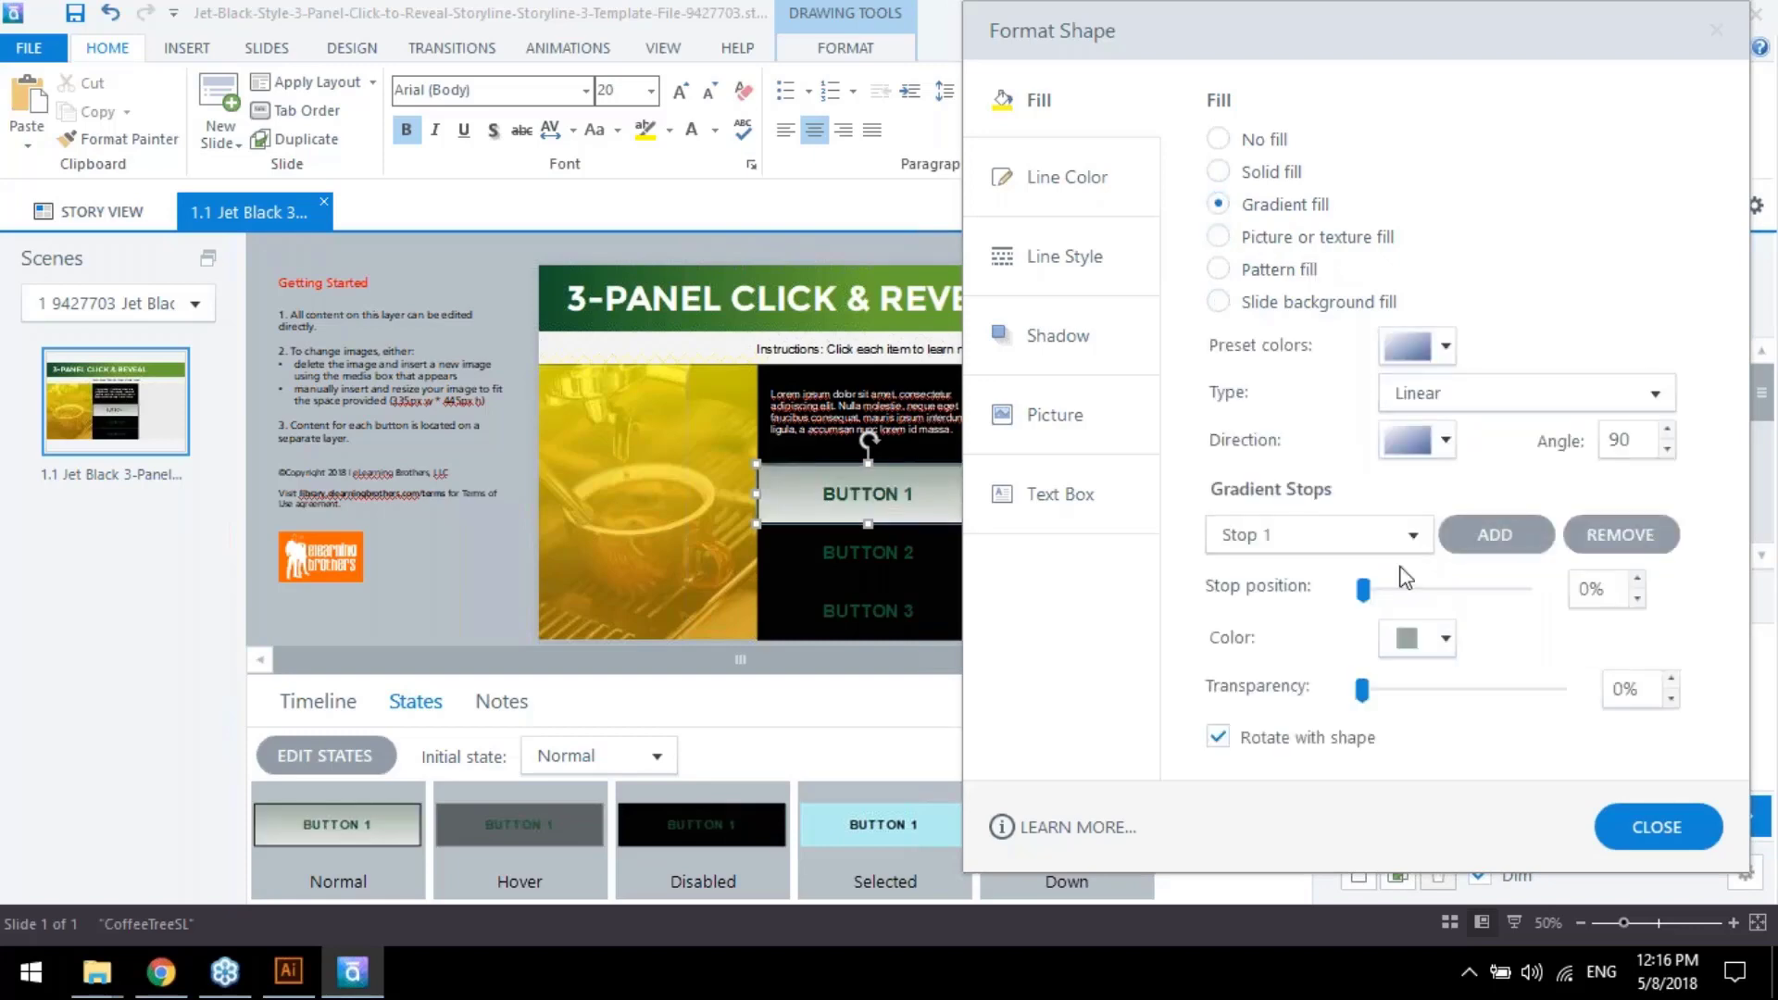
Color Button 1's first gradient stop dark green and its second stop medium green
click(1418, 639)
click(1482, 698)
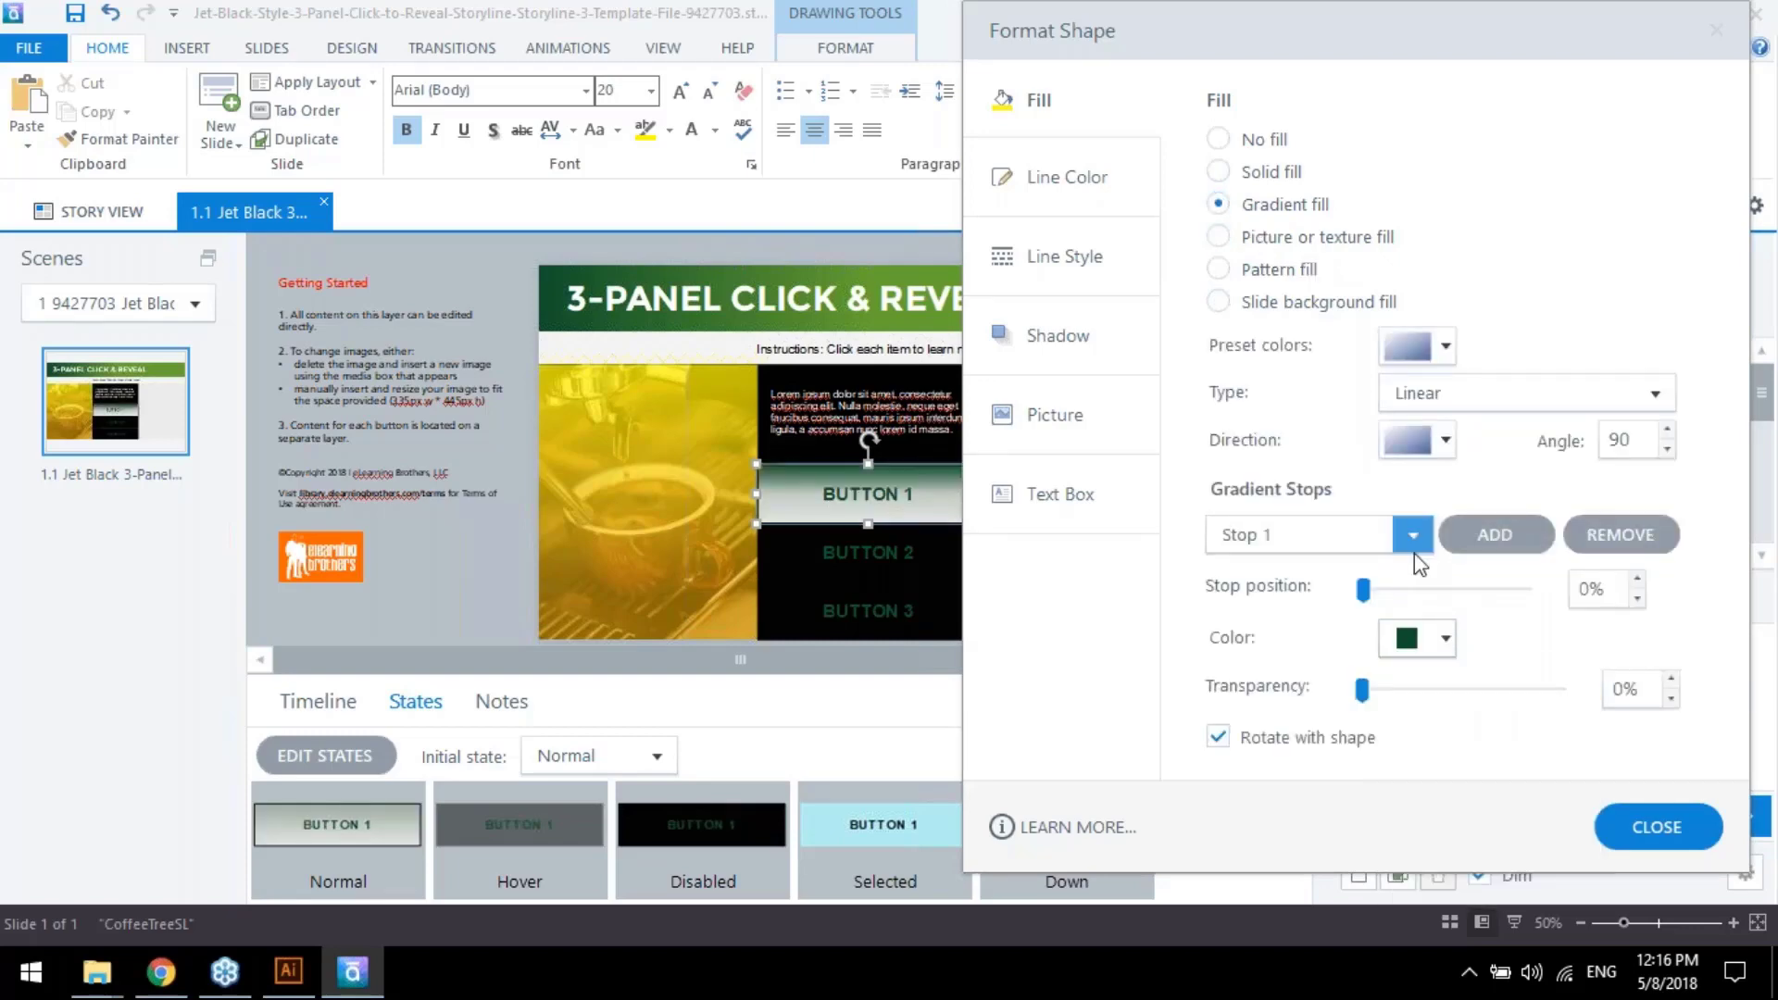
click(1413, 538)
click(1380, 602)
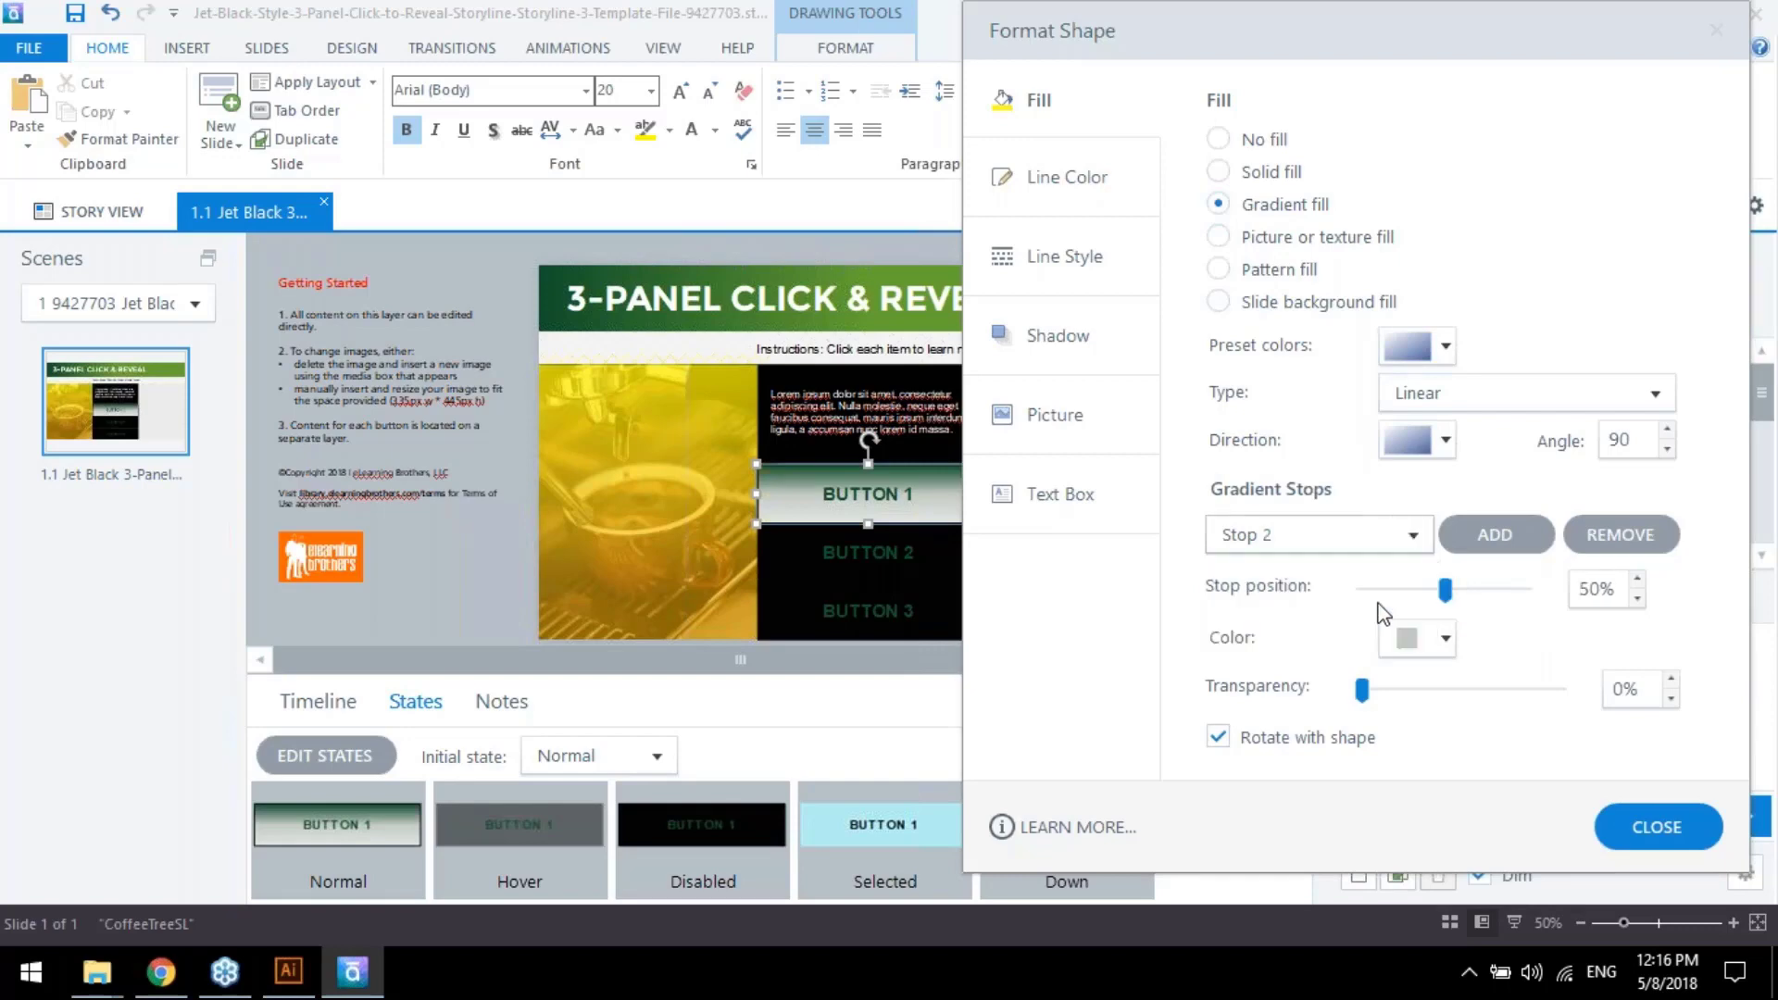
click(1438, 638)
click(1525, 698)
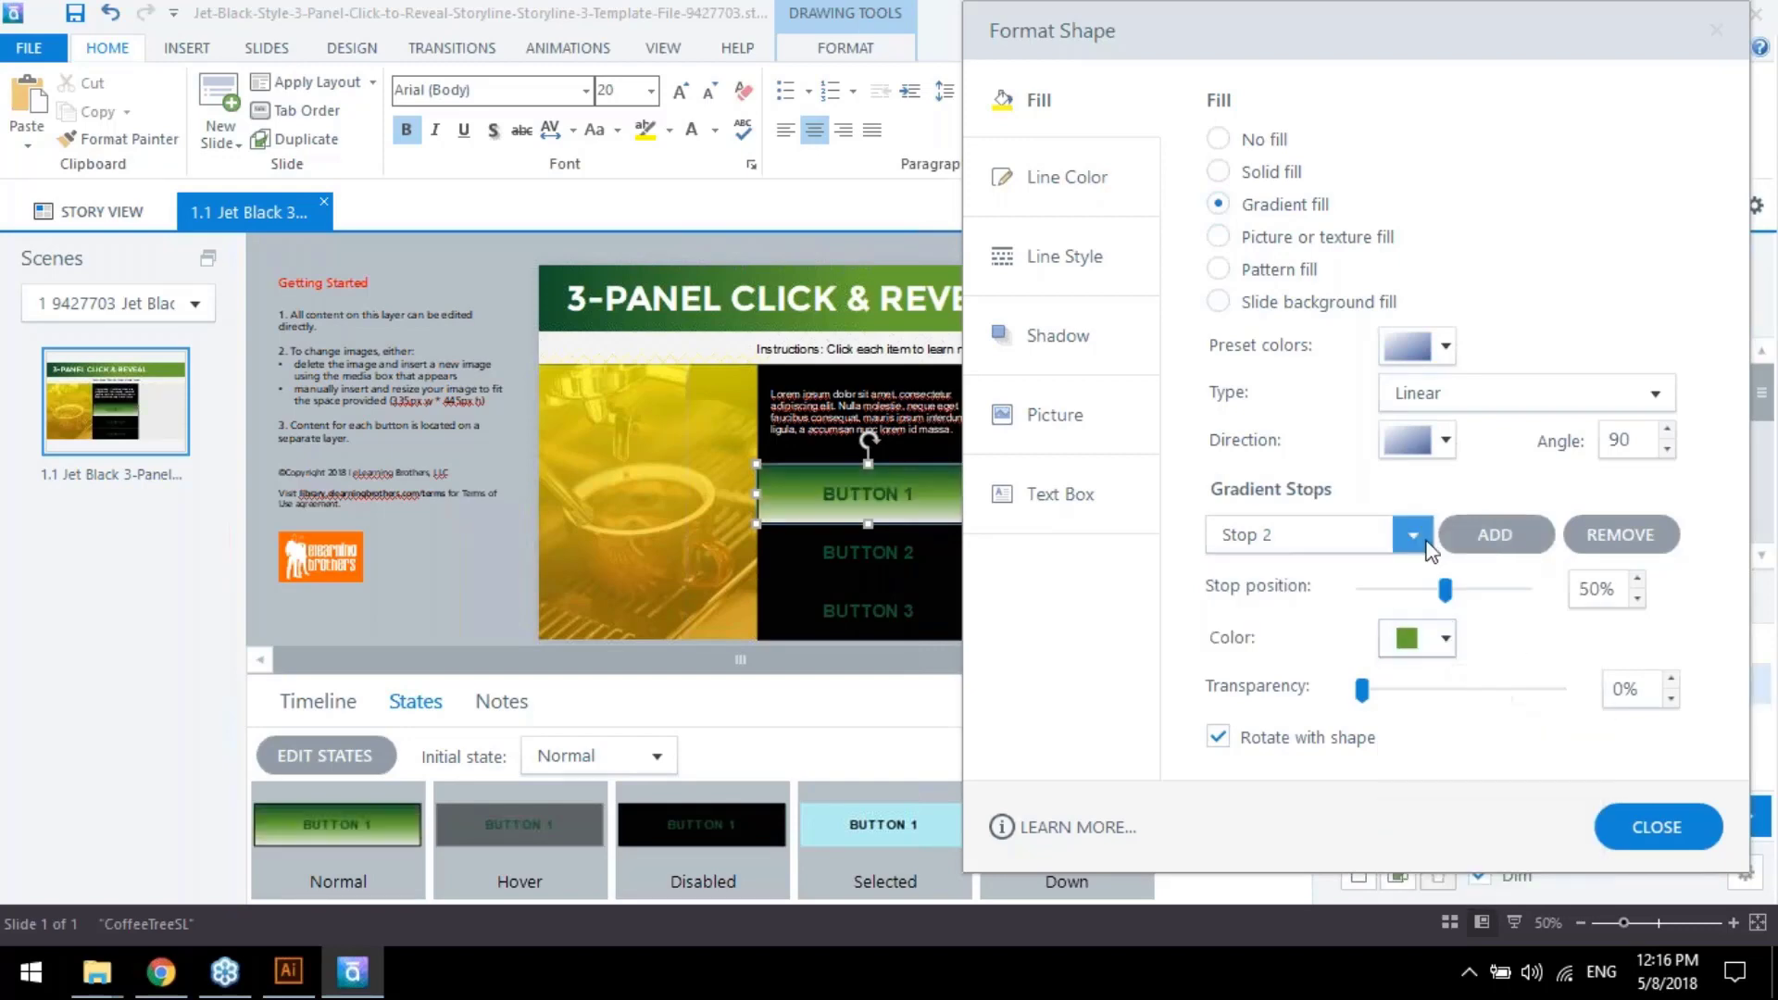
Remove the third stop from Button 1's gradient
click(1412, 538)
click(1393, 625)
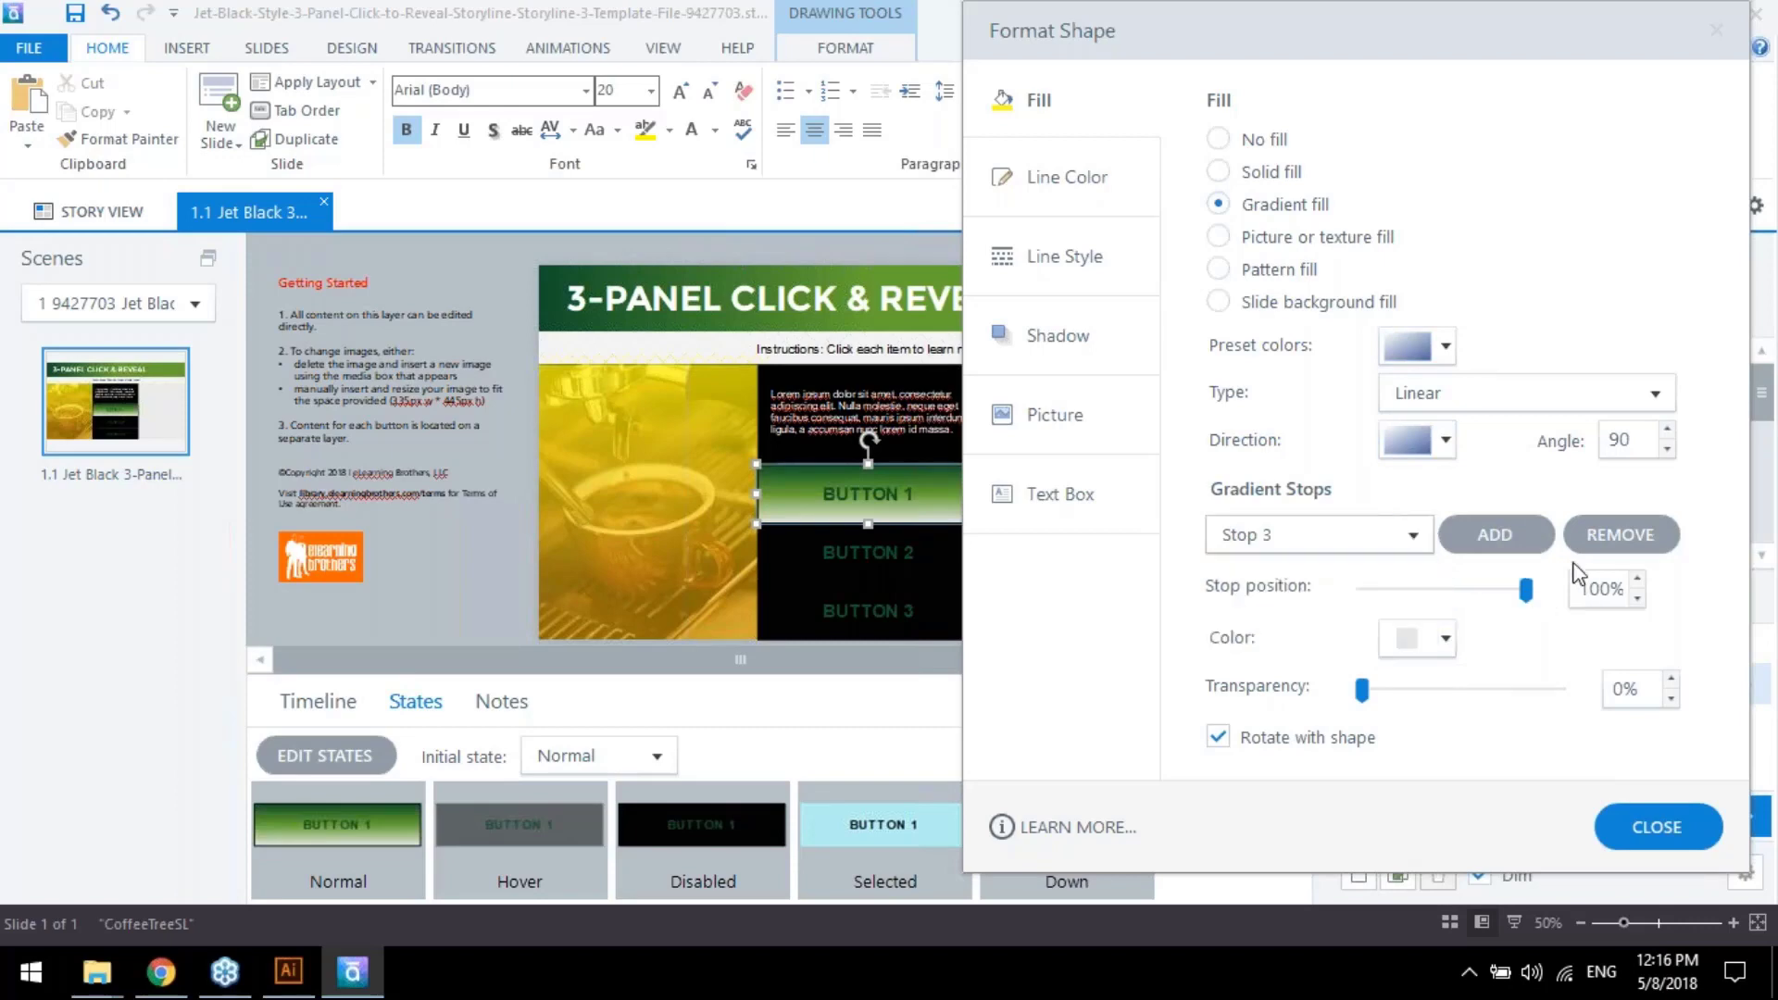
click(1607, 541)
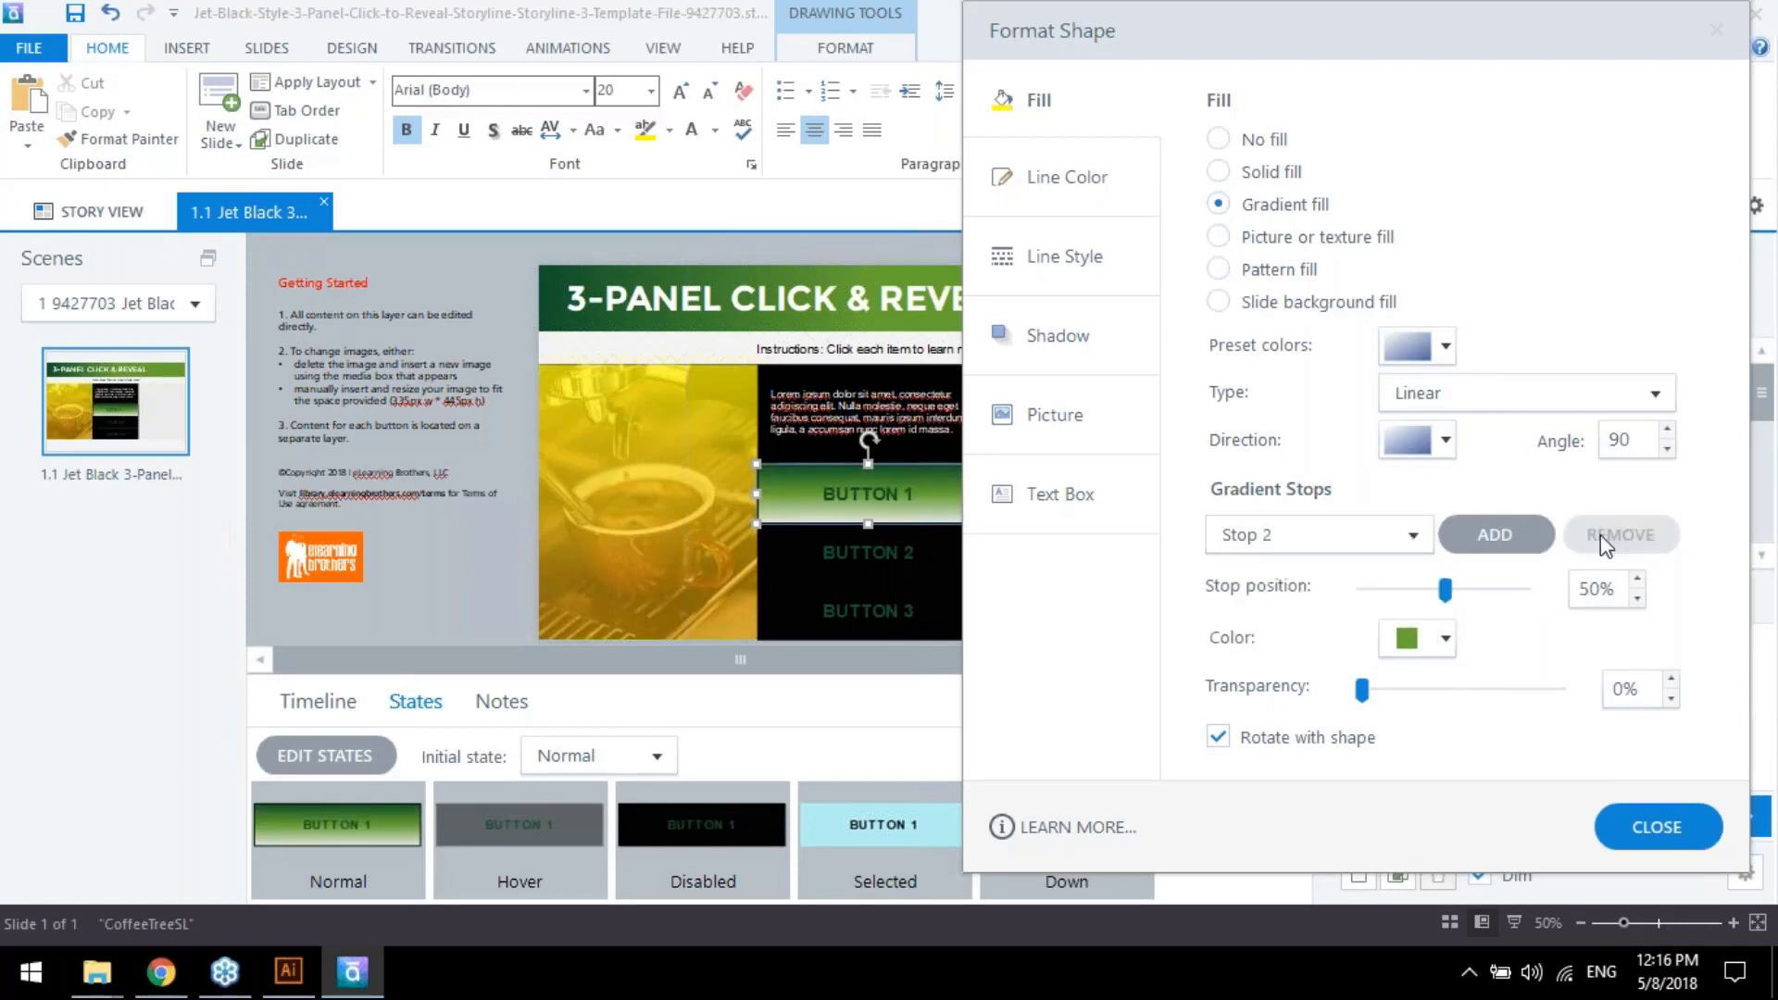
Check the button designs in the CoffeeTree Style Guide PDF in Chrome, and return to Storyline
click(161, 970)
scroll(728, 582, down, 5)
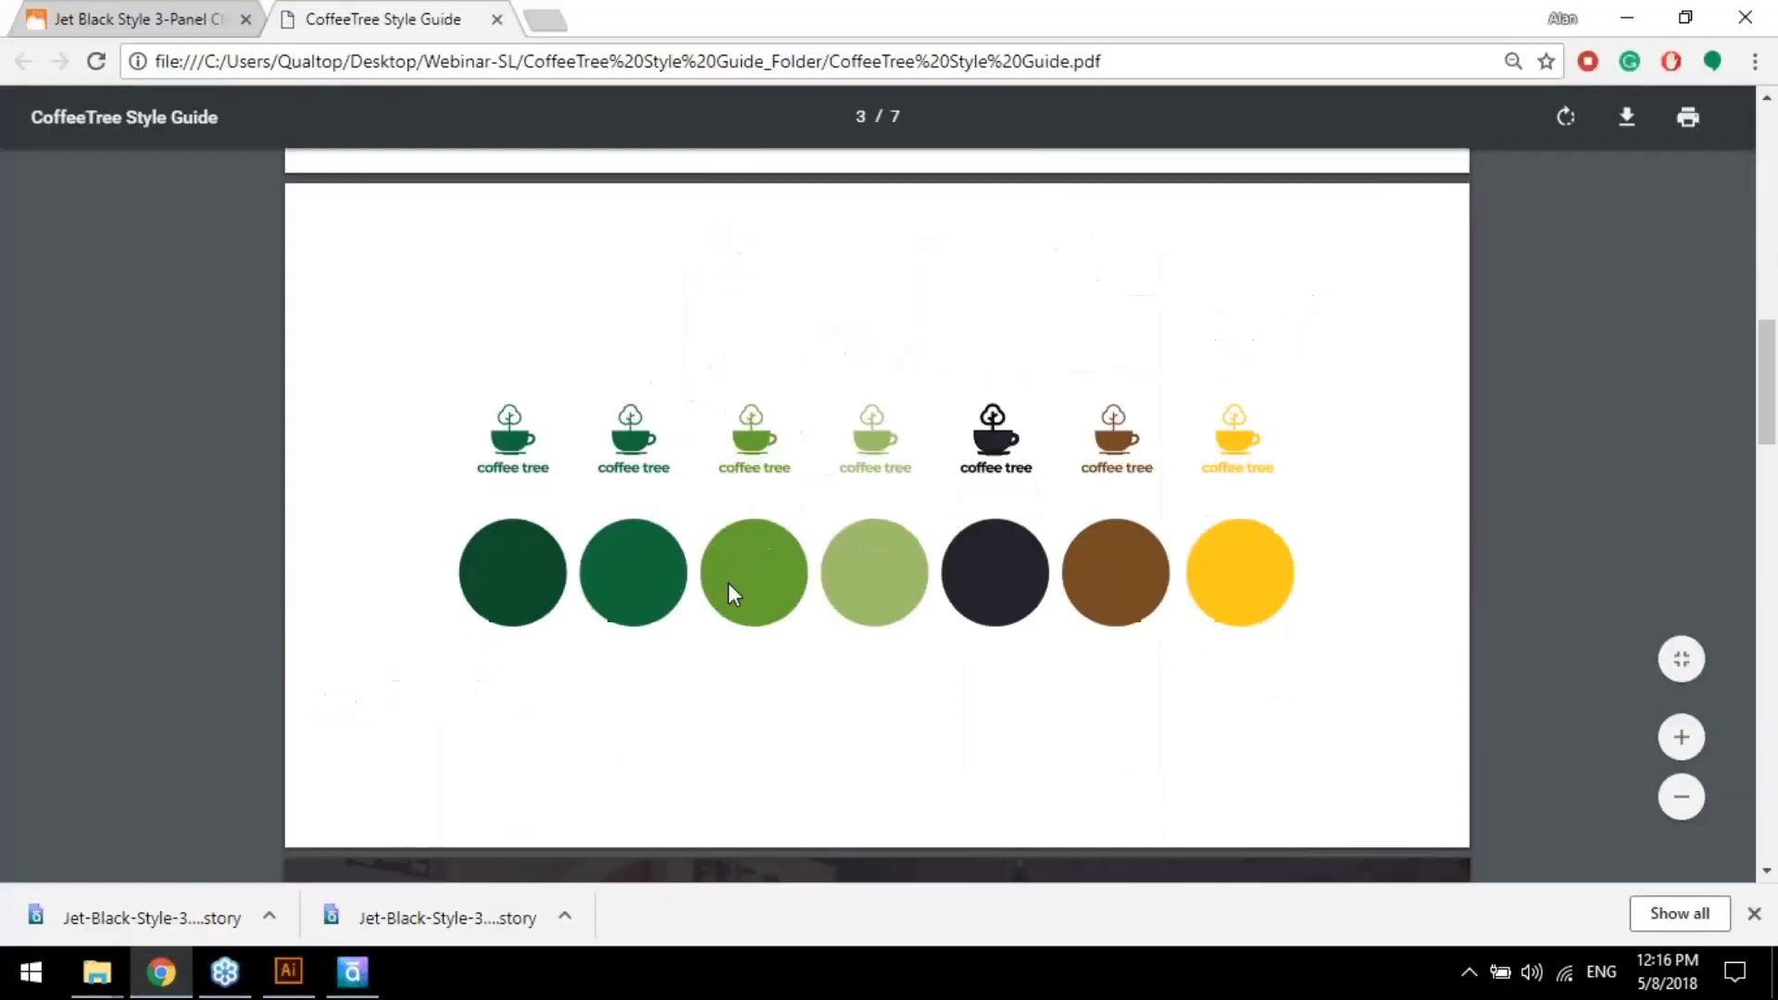
scroll(728, 582, down, 20)
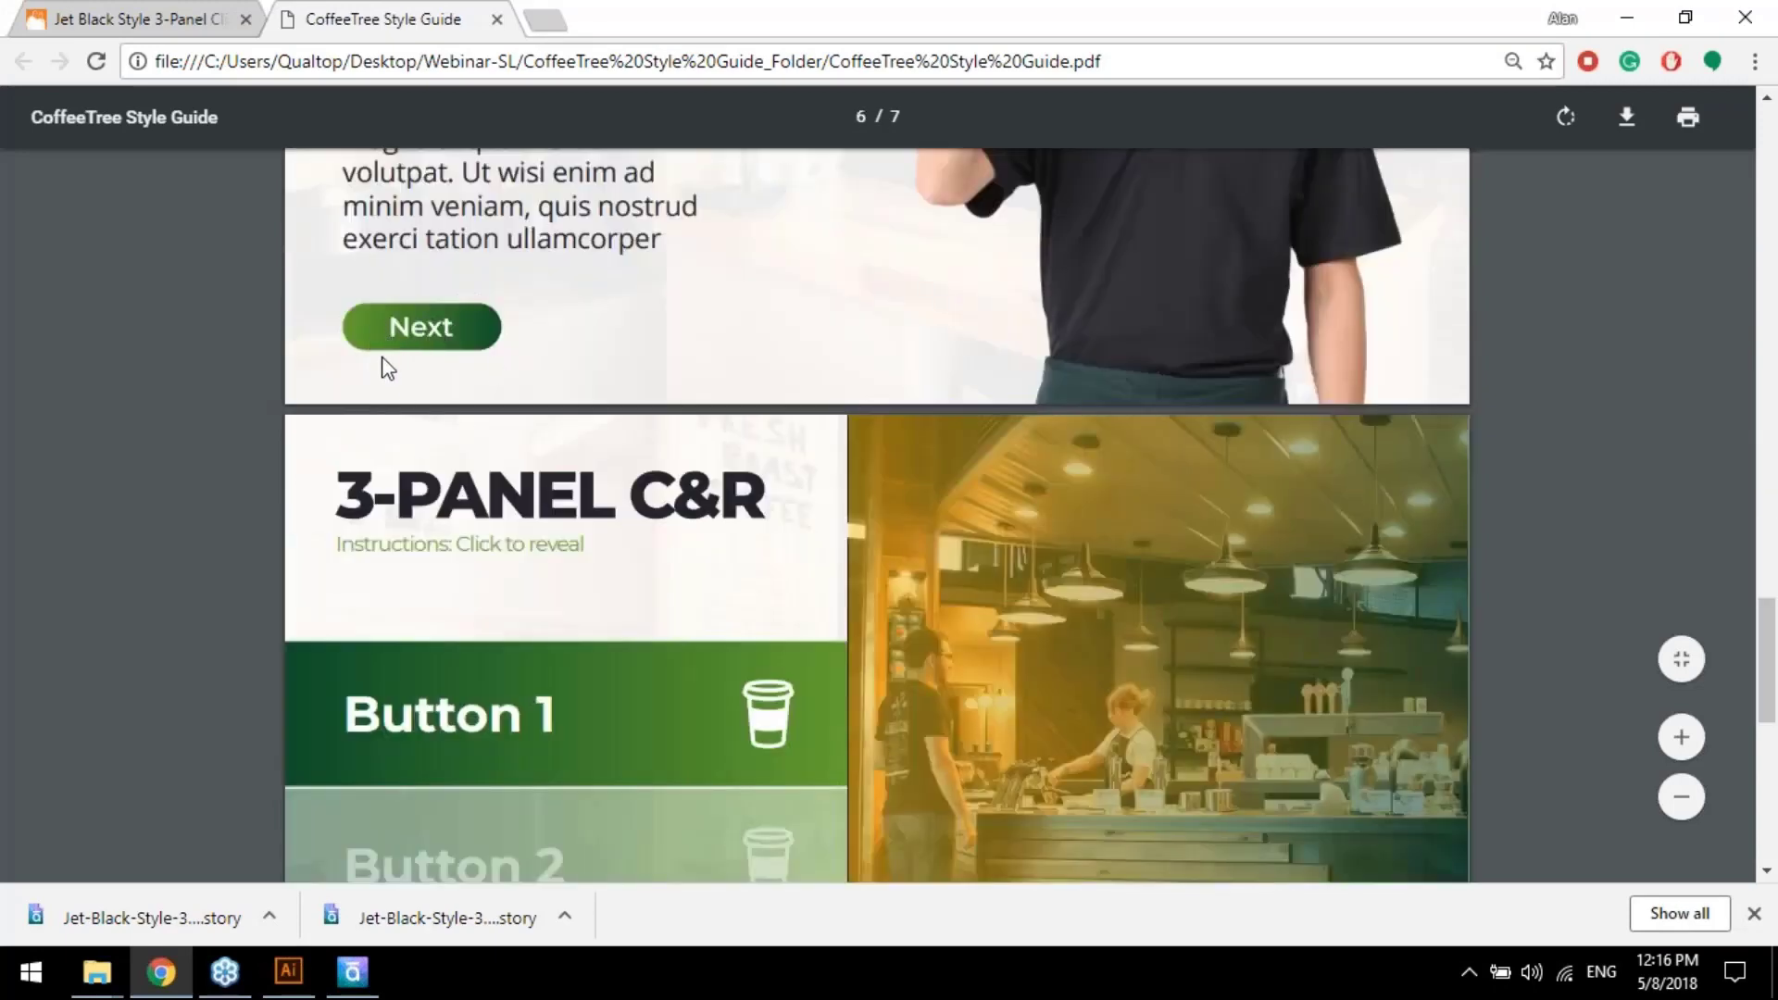
click(352, 972)
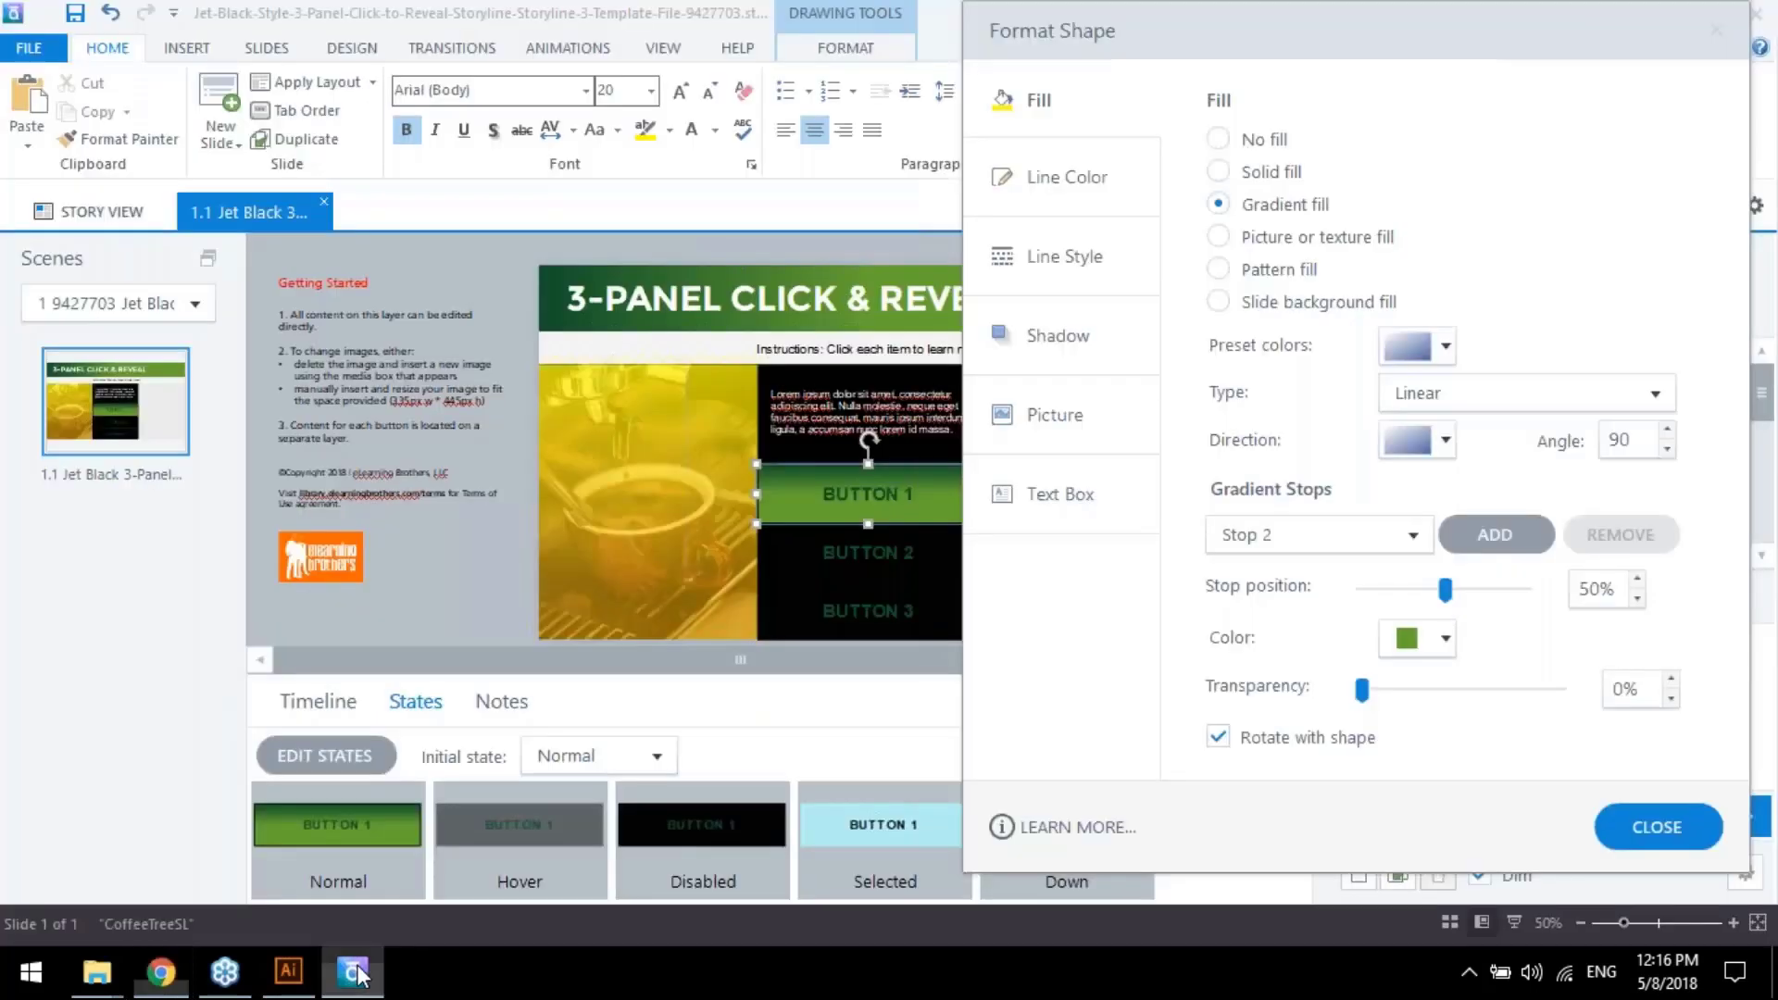
Recolor Button 1's second gradient stop dark green and its first stop medium green
click(1425, 648)
click(1466, 687)
click(1389, 536)
click(1371, 567)
click(1427, 648)
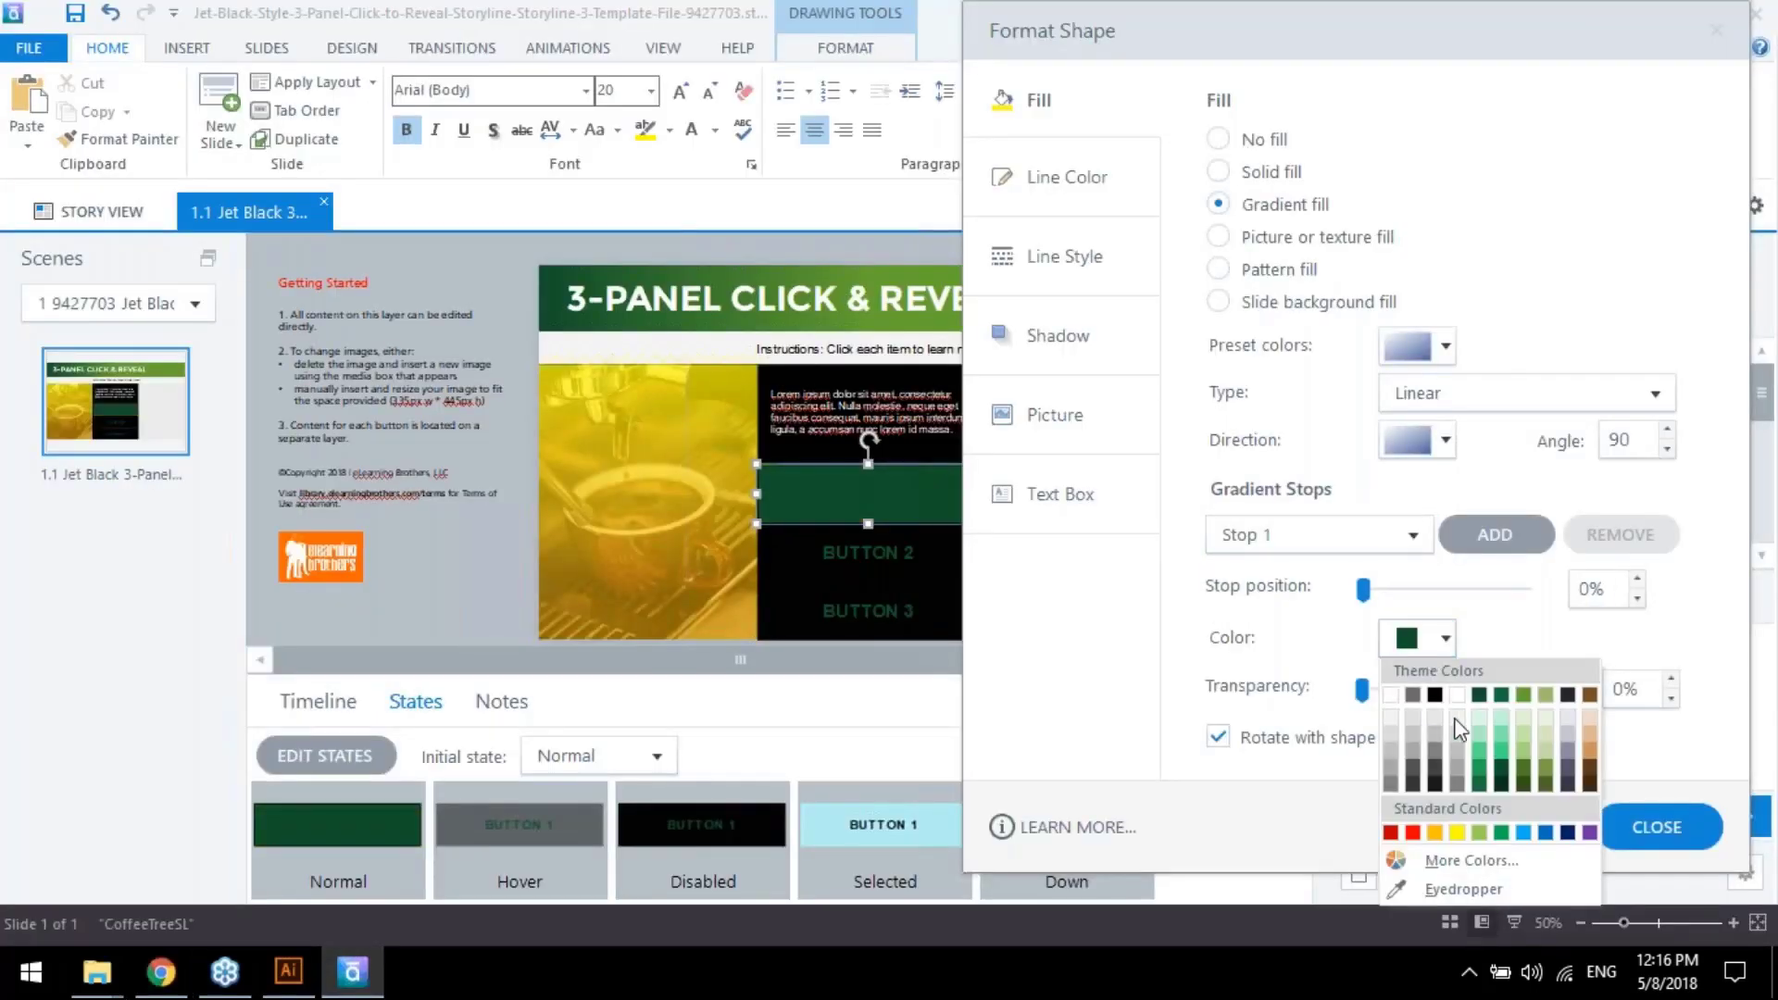
click(1521, 696)
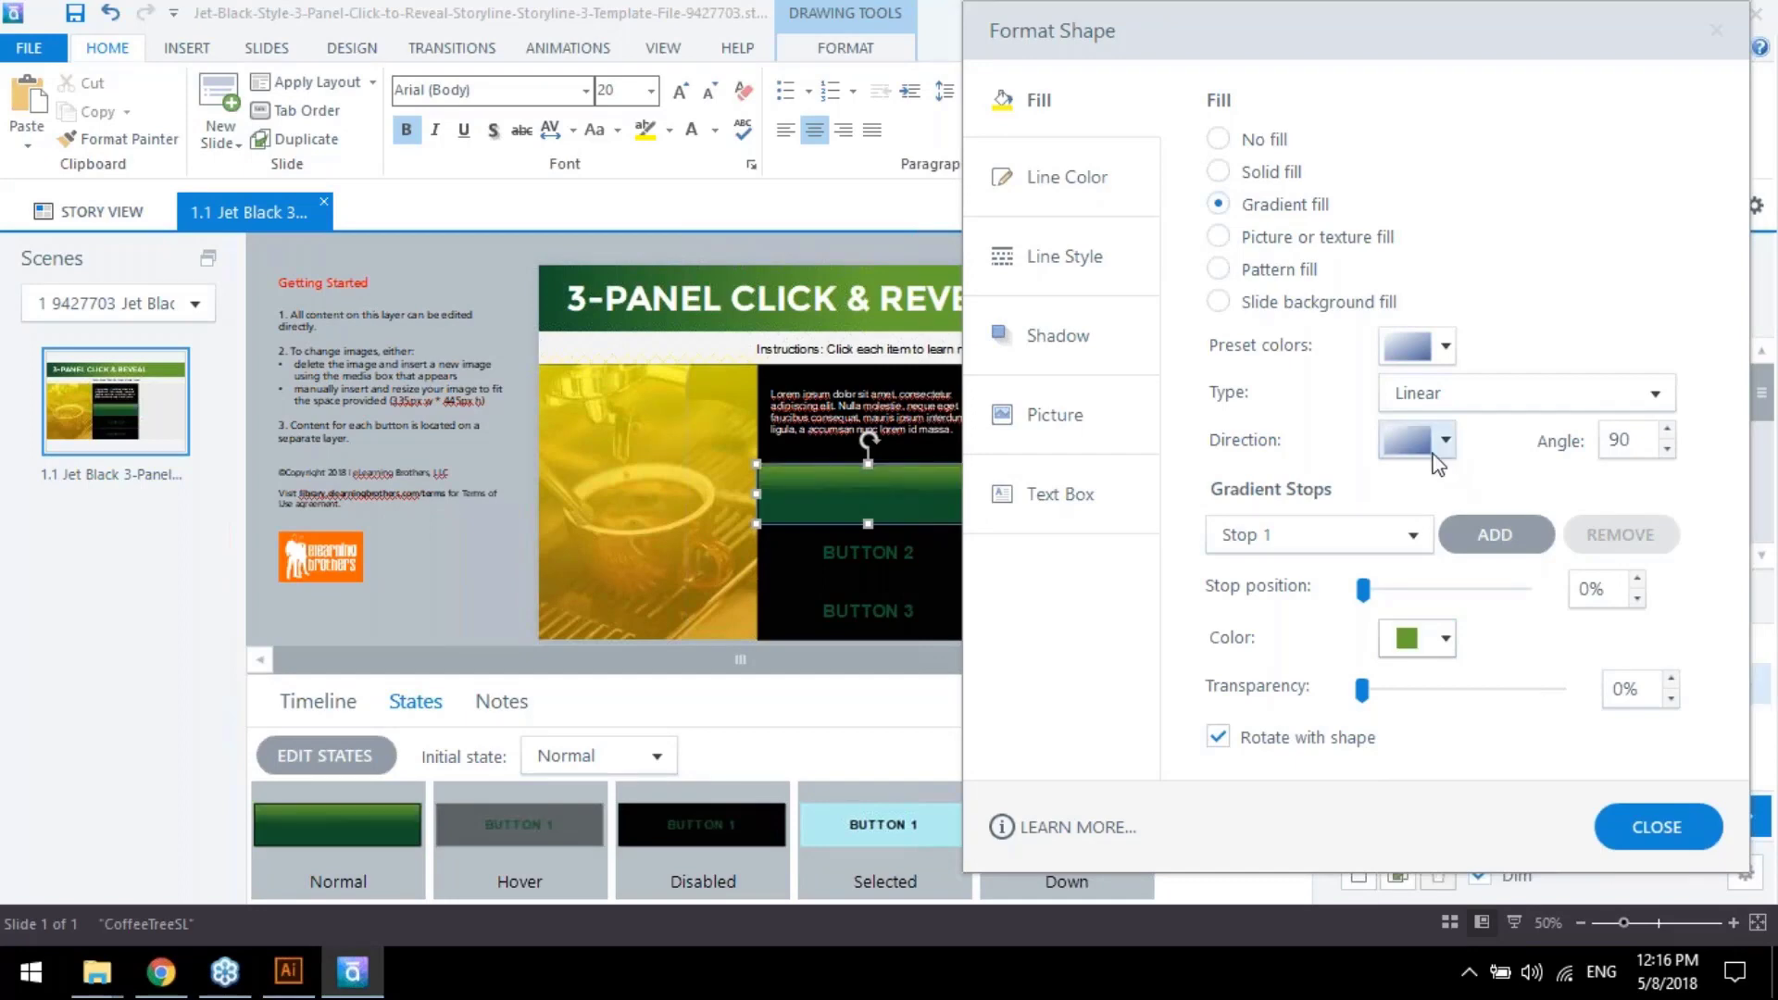
Set Button 1's gradient direction to a 180-degree horizontal blend and close the shape formatting
click(1436, 449)
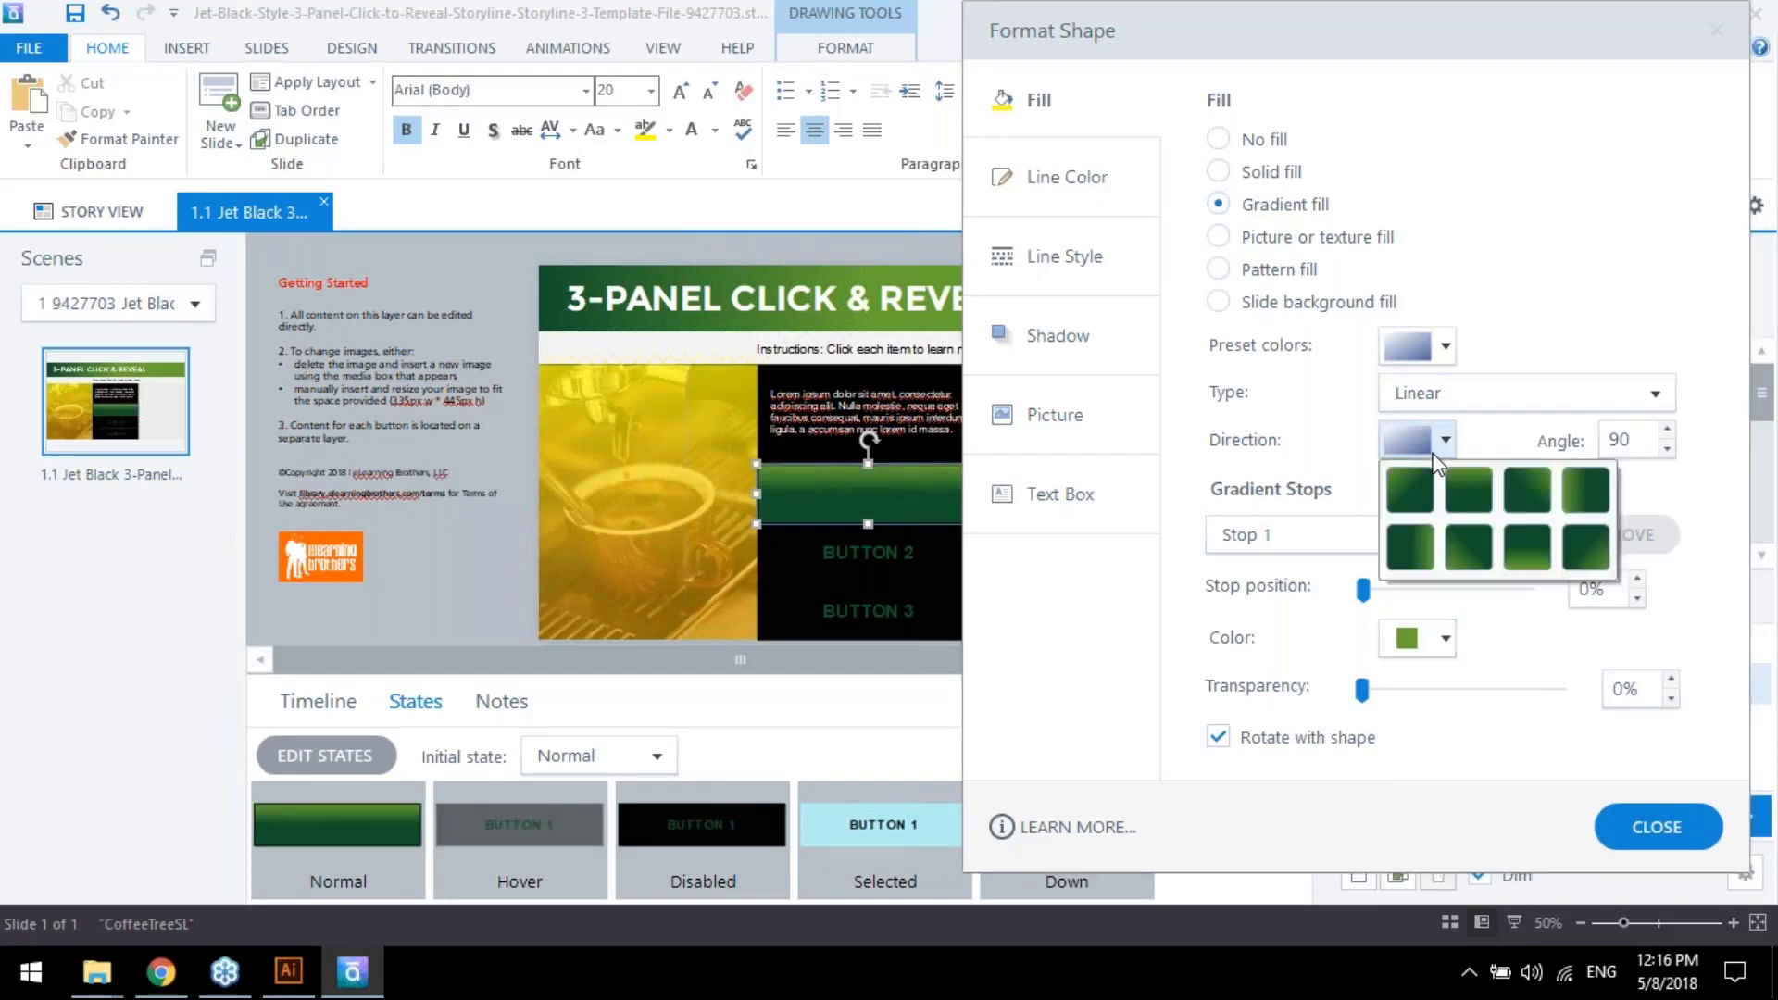
click(1416, 537)
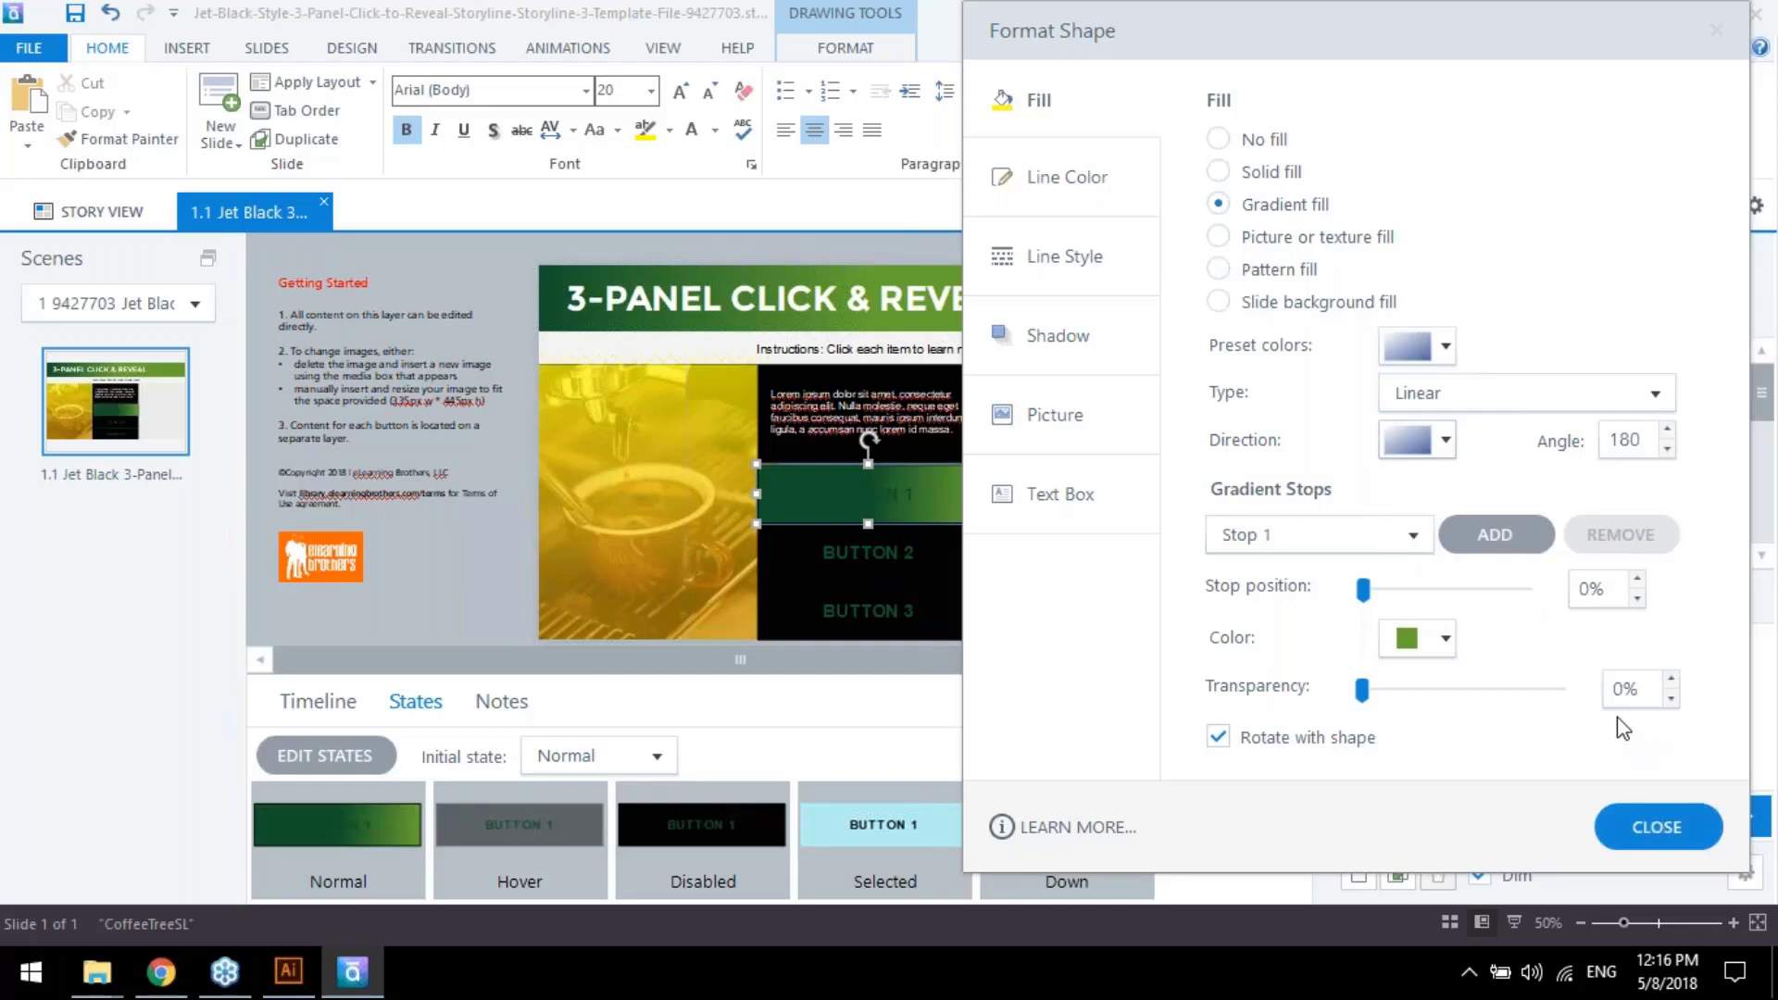
click(1655, 827)
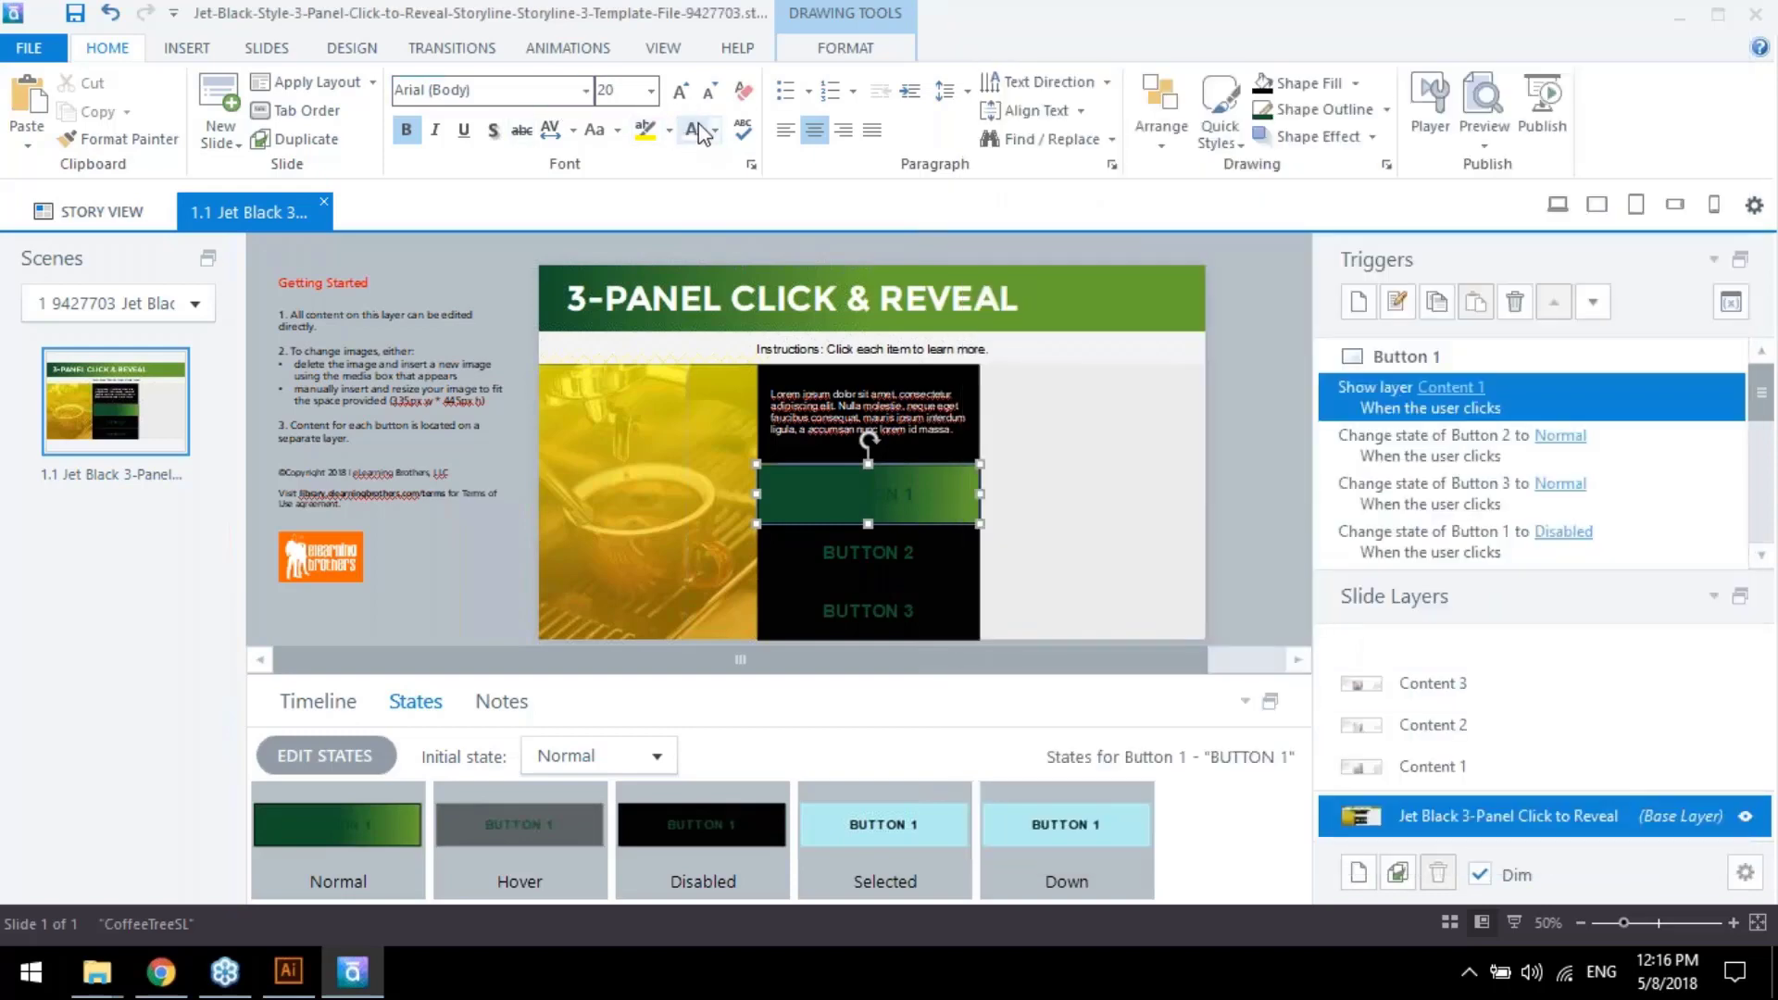
Format the Button 1 label in white Montserrat and remove the button's outline
click(585, 90)
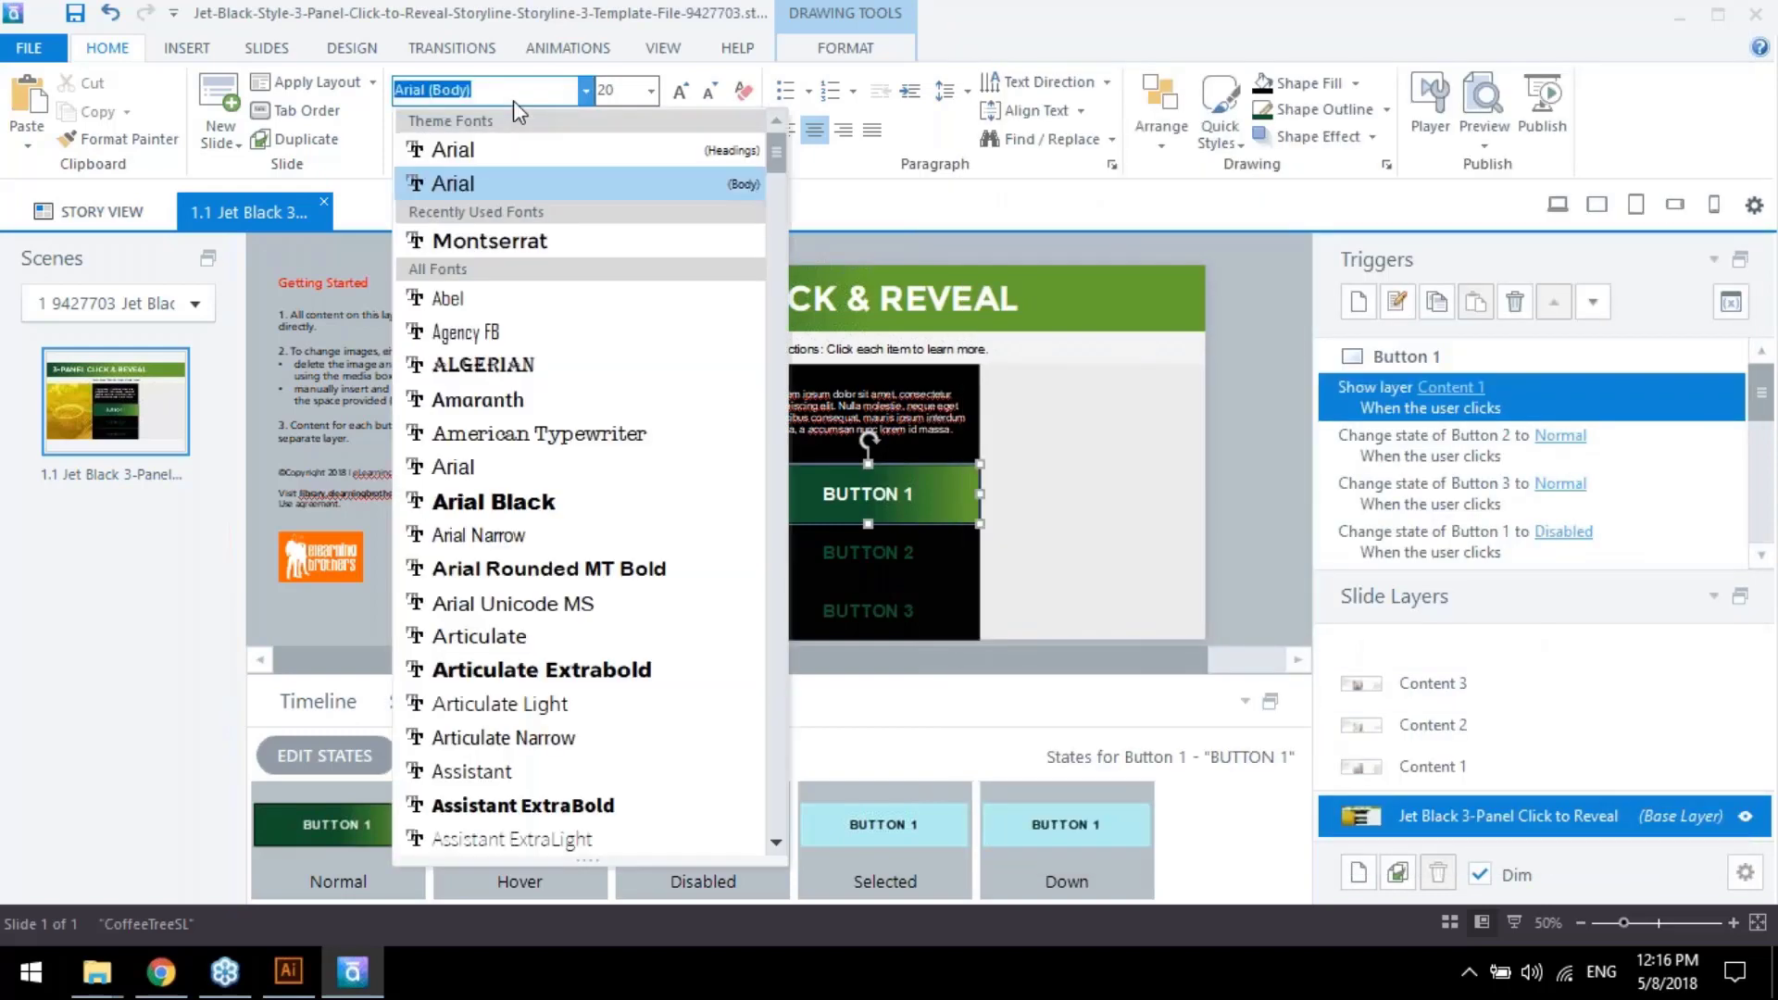
click(591, 242)
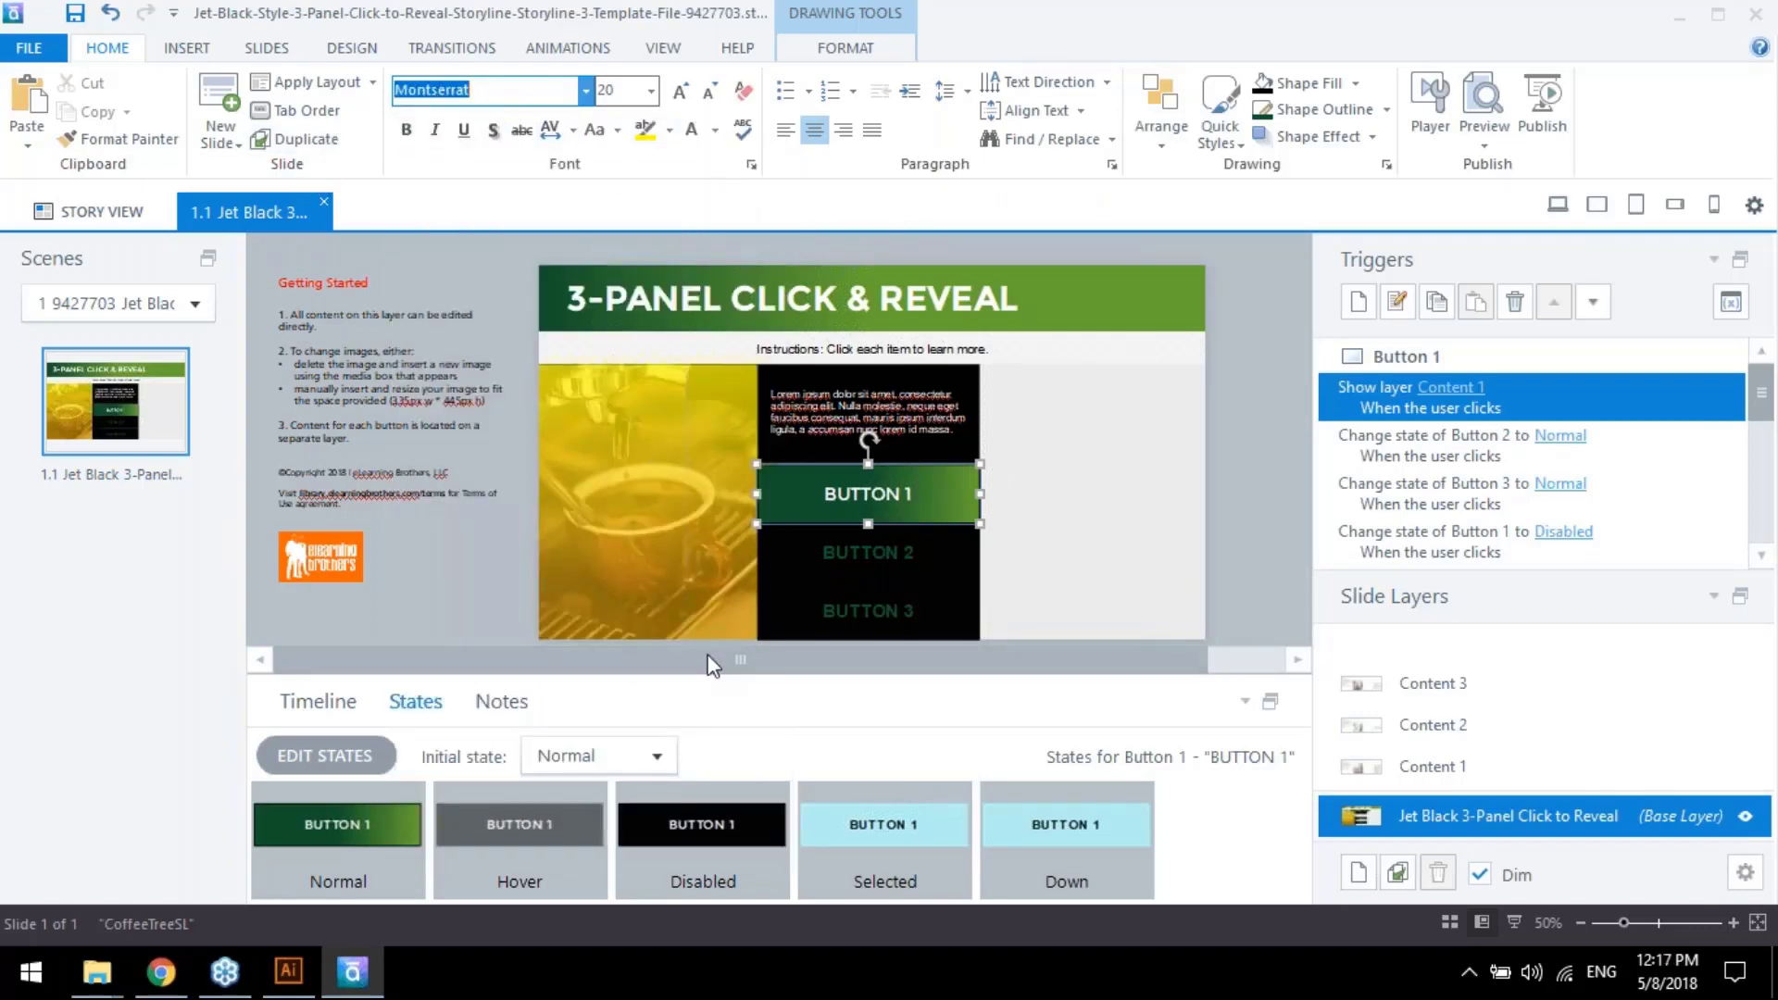
click(1295, 509)
click(981, 493)
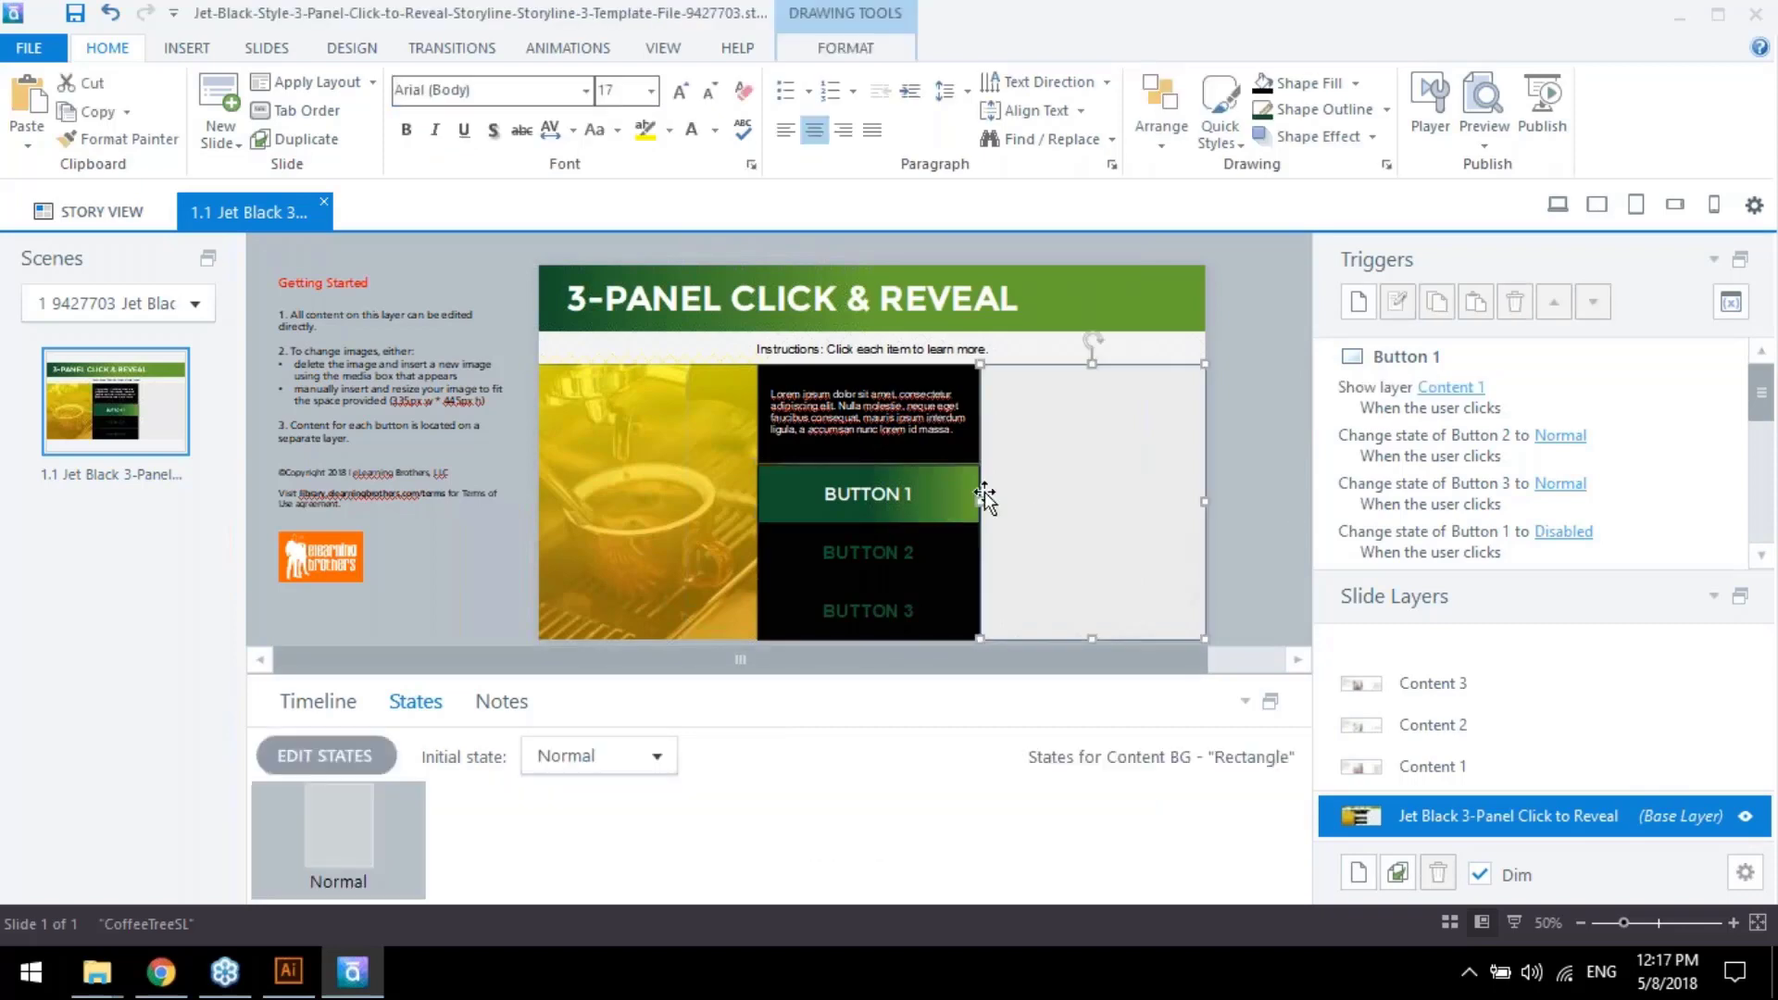
click(968, 491)
click(1385, 110)
click(1376, 320)
click(1262, 511)
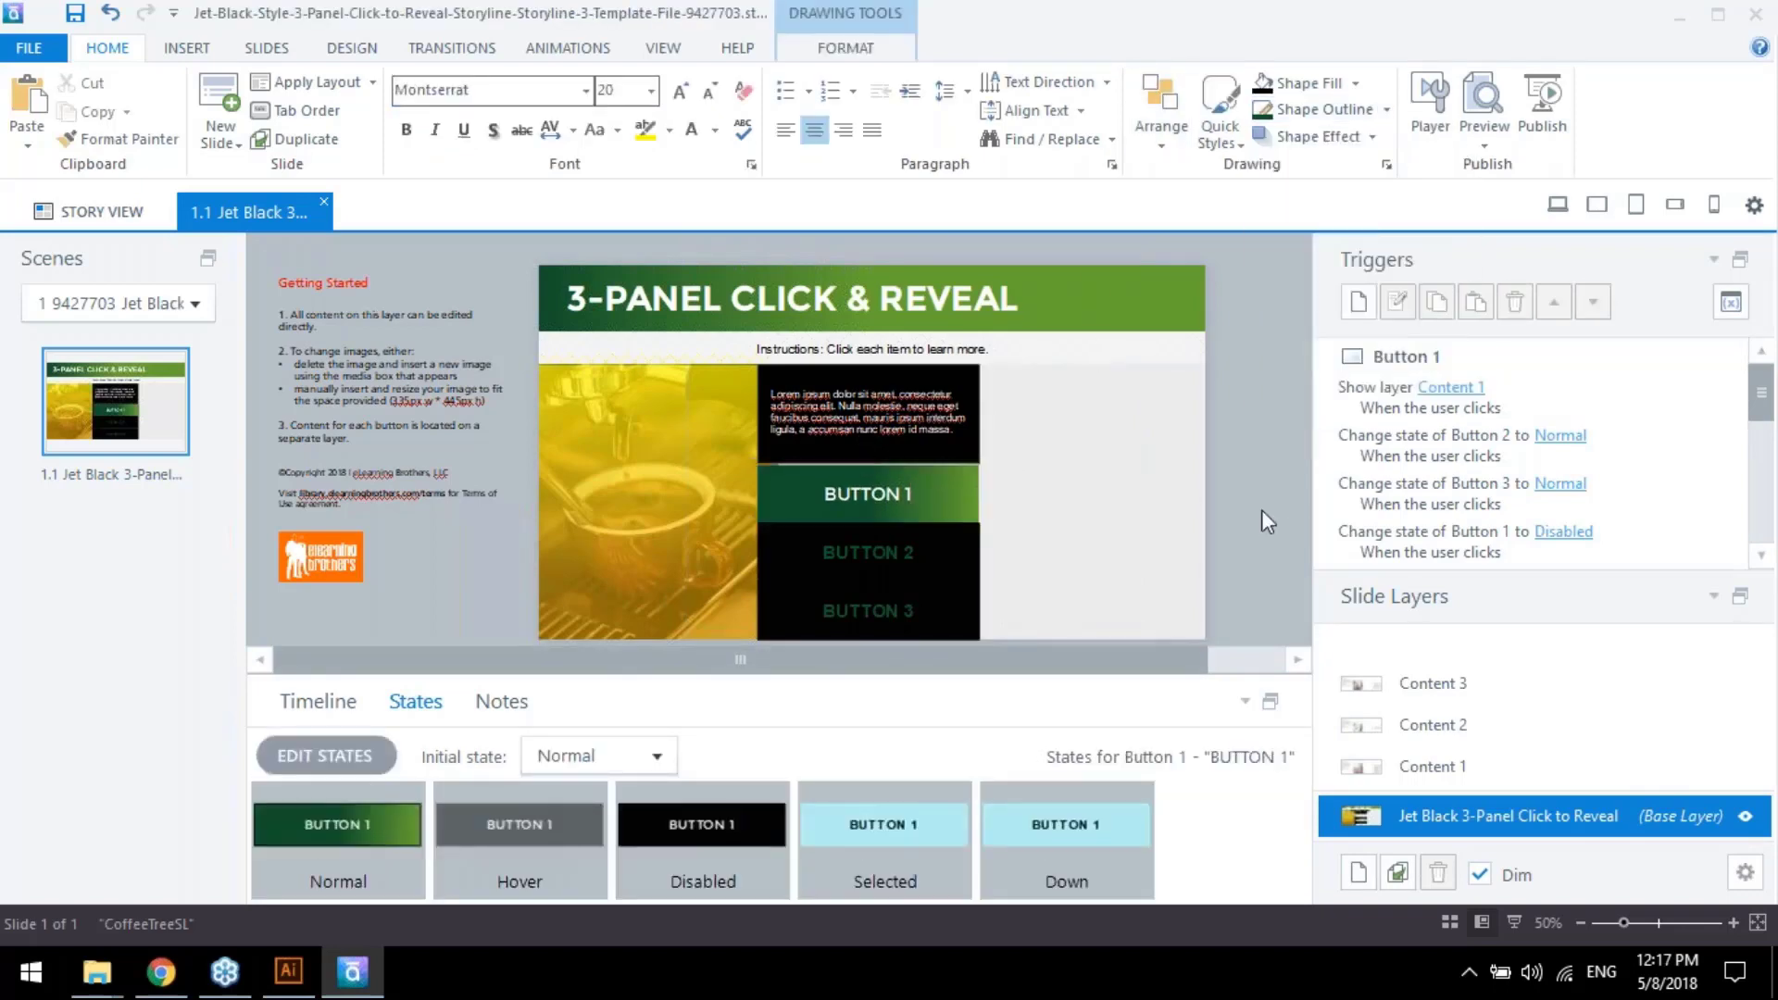
Edit Button 1's Hover state and switch its fill to a gradient
click(984, 499)
click(954, 481)
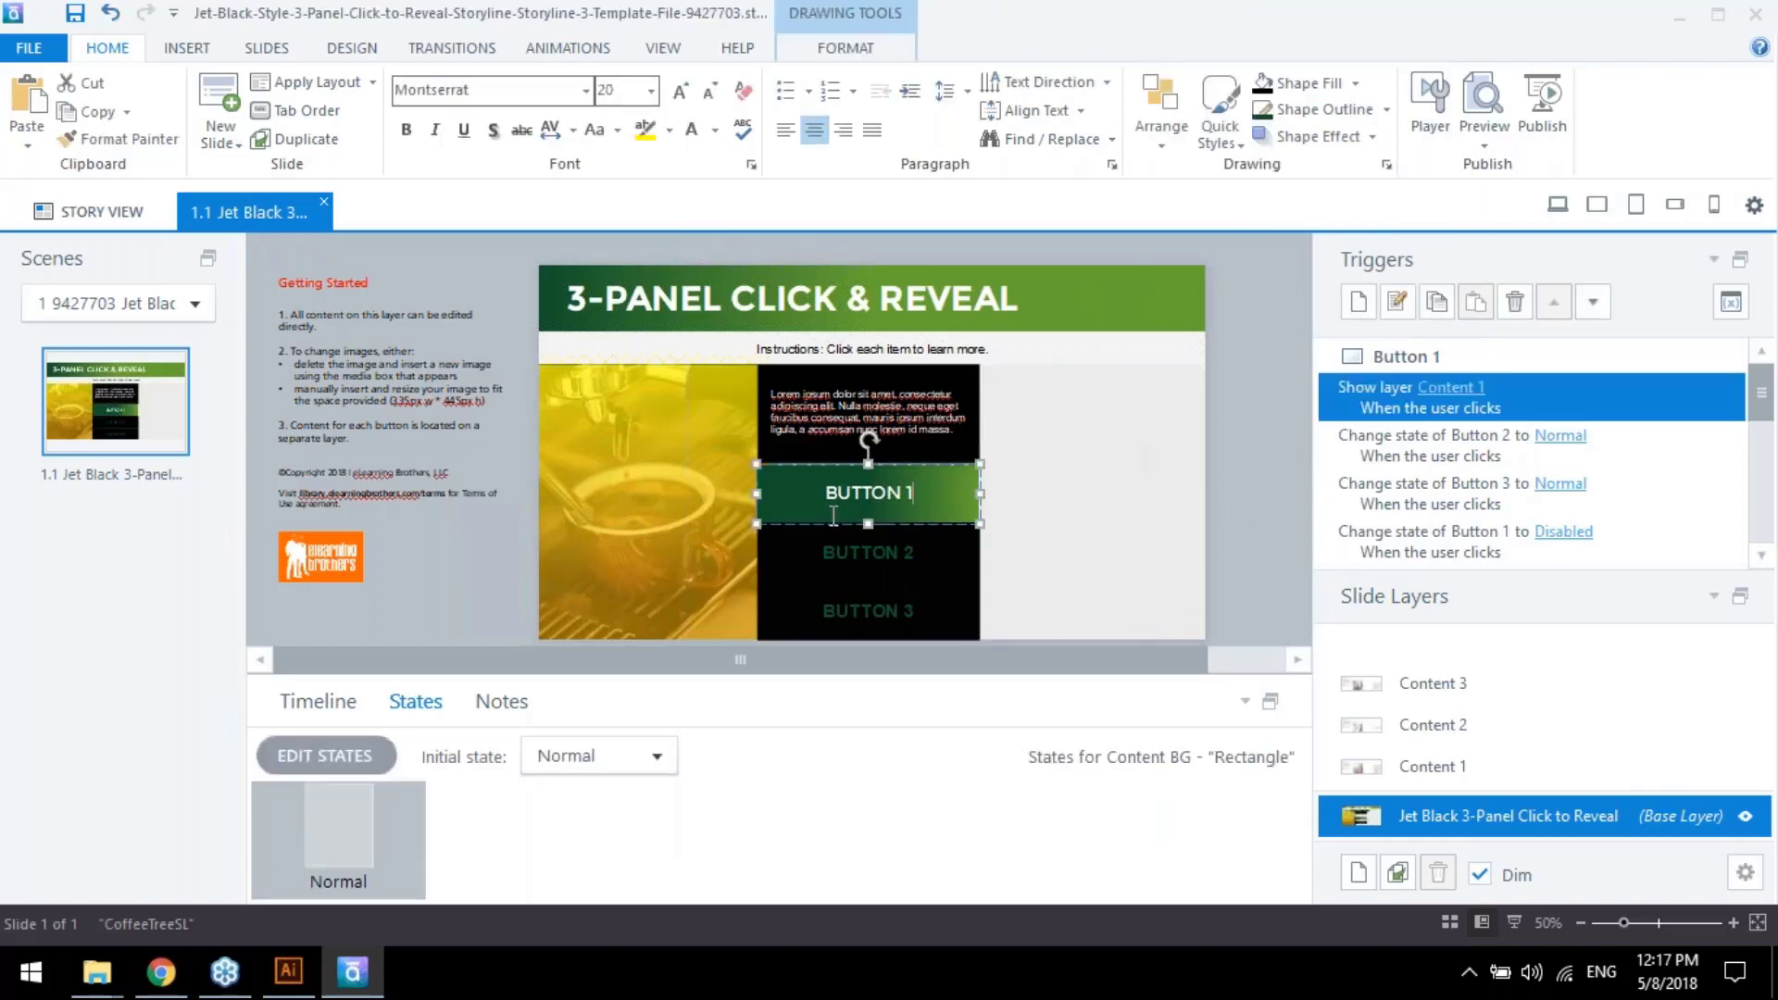
click(337, 848)
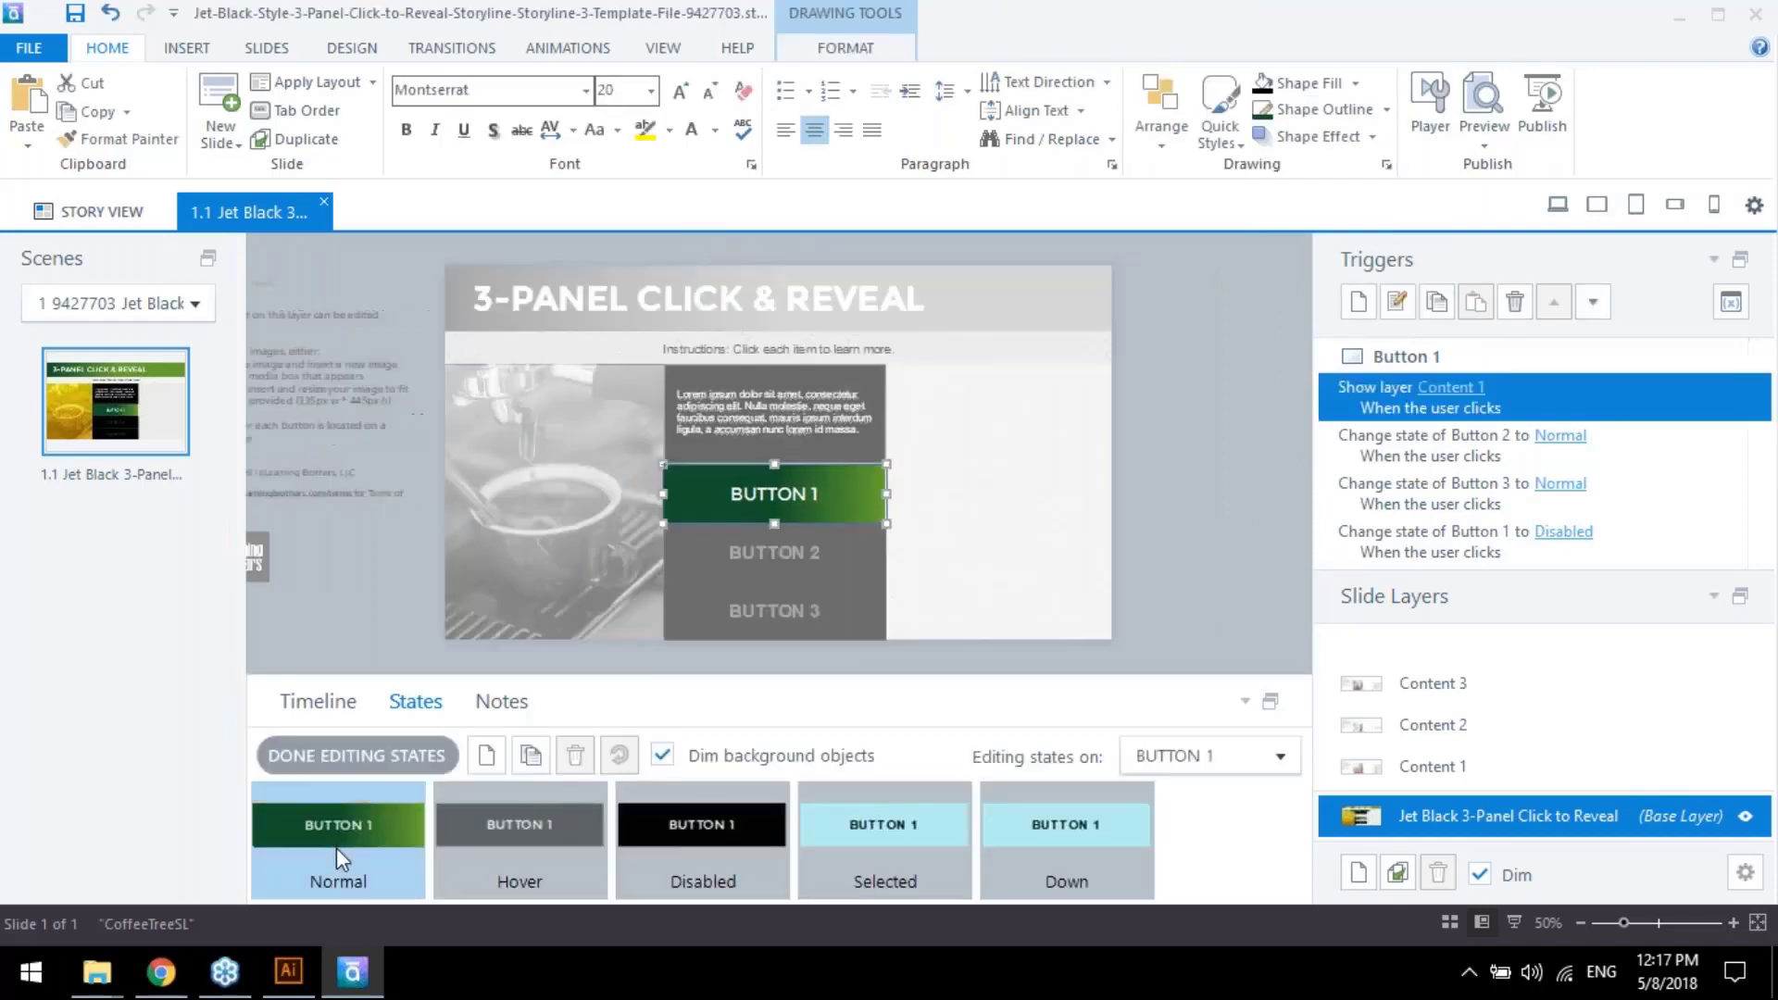
click(508, 856)
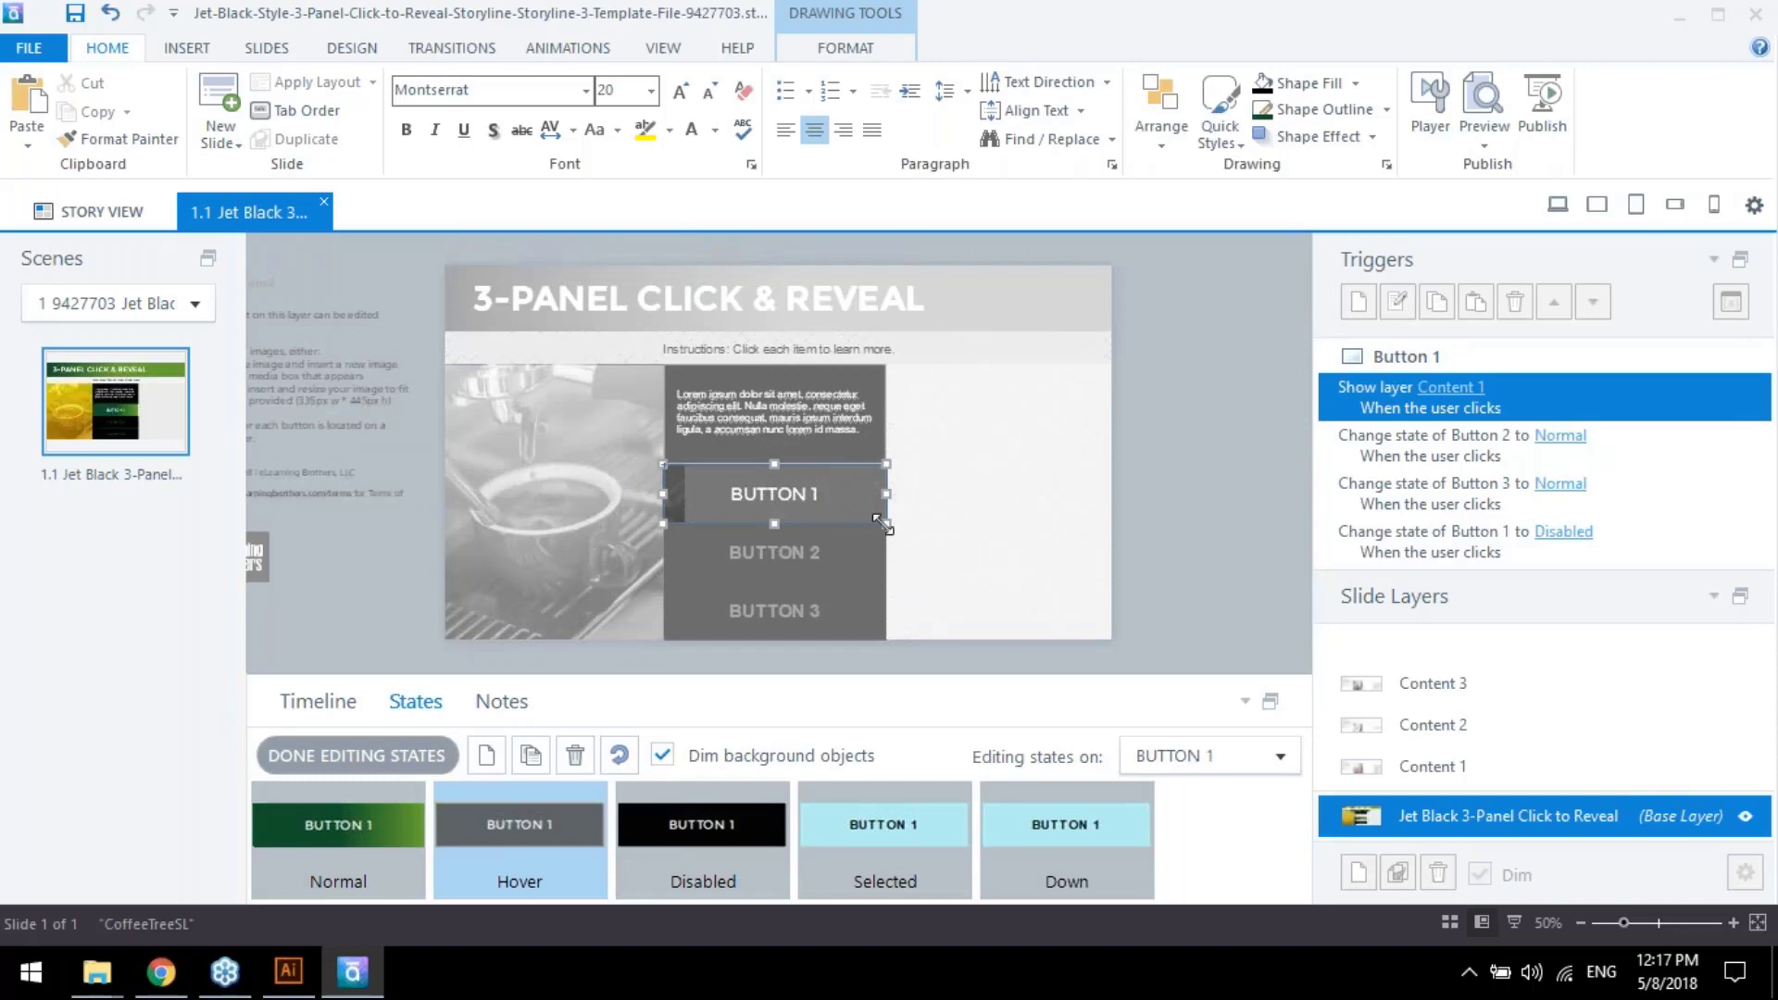
right_click(885, 522)
scroll(981, 524, down, 1)
click(981, 524)
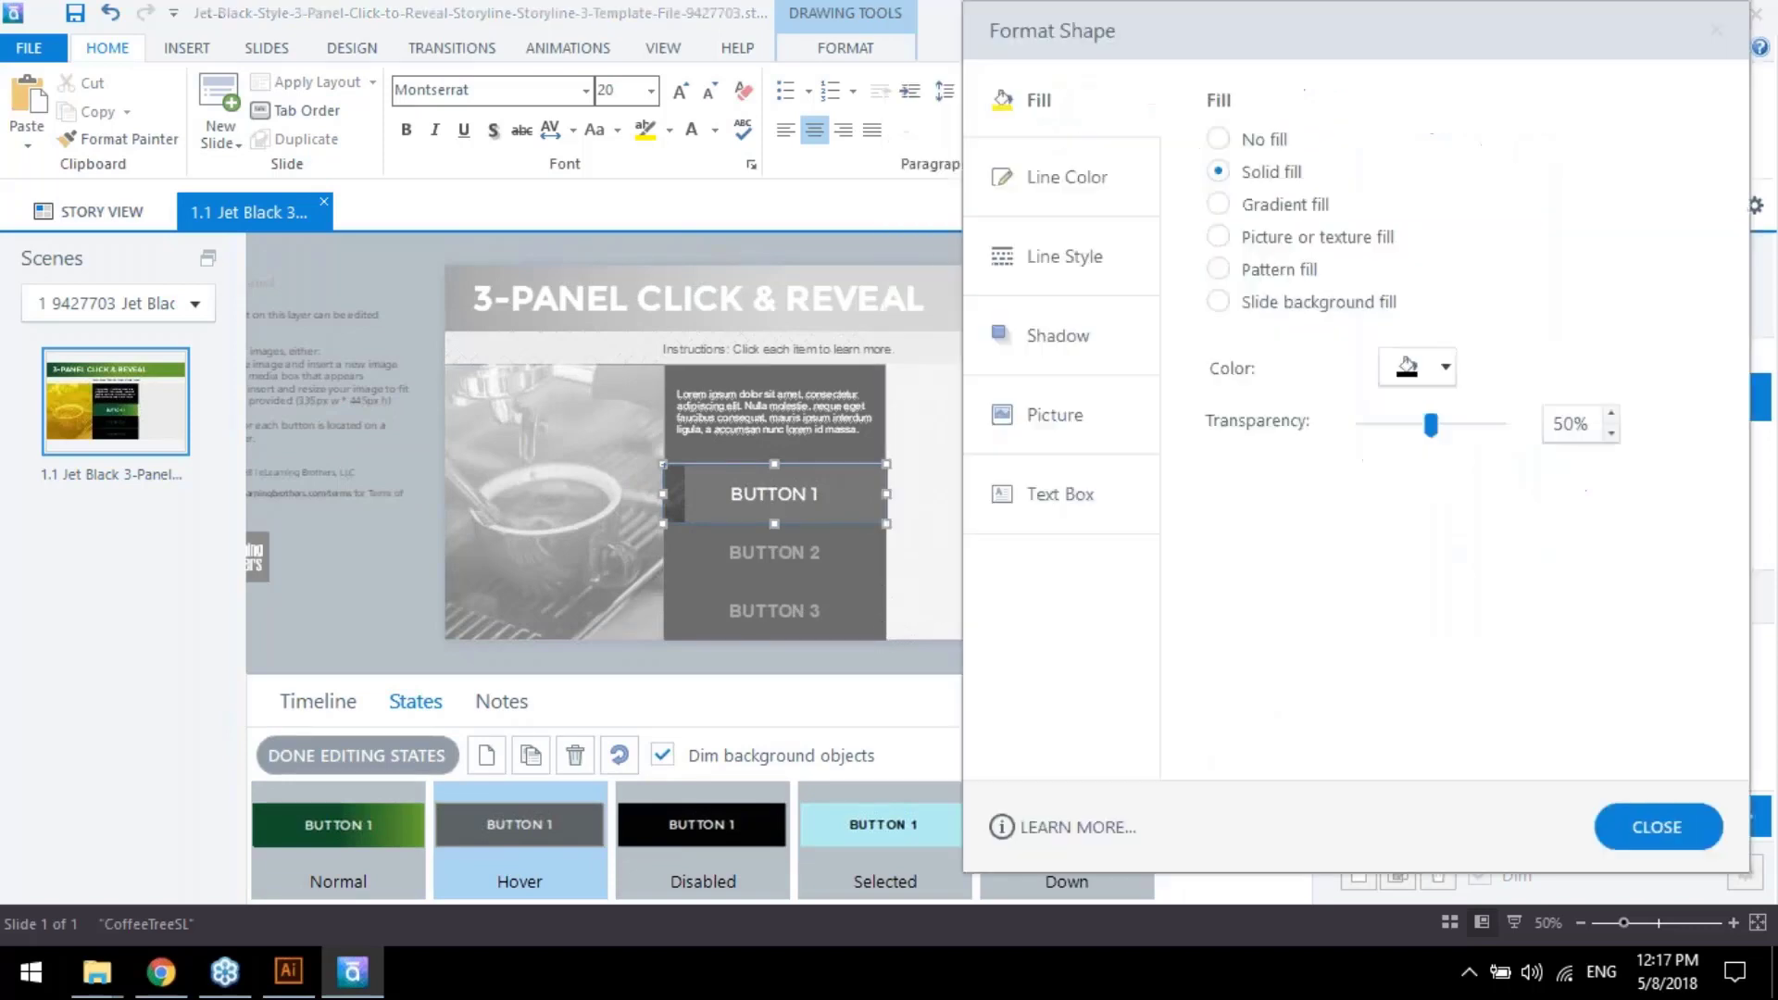
click(1241, 212)
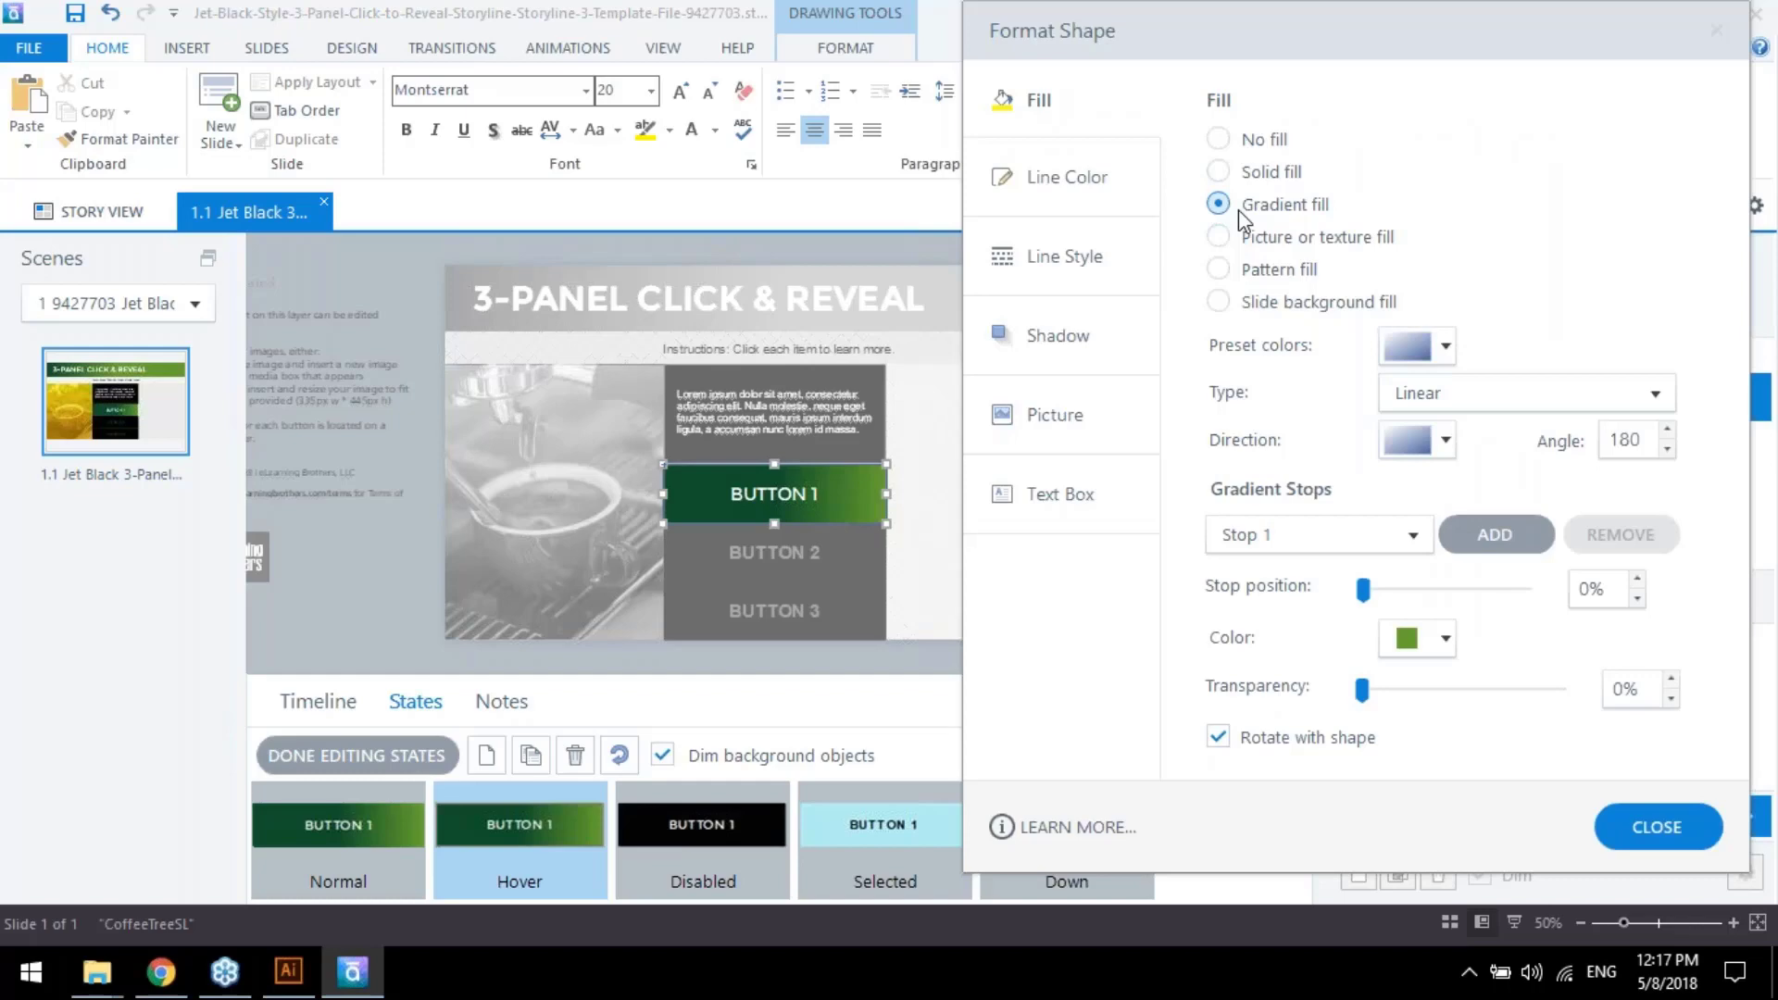
Set the Hover gradient's first stop to 50% transparency and its stop position to 100%
double_click(1628, 688)
drag(1609, 589, 1555, 587)
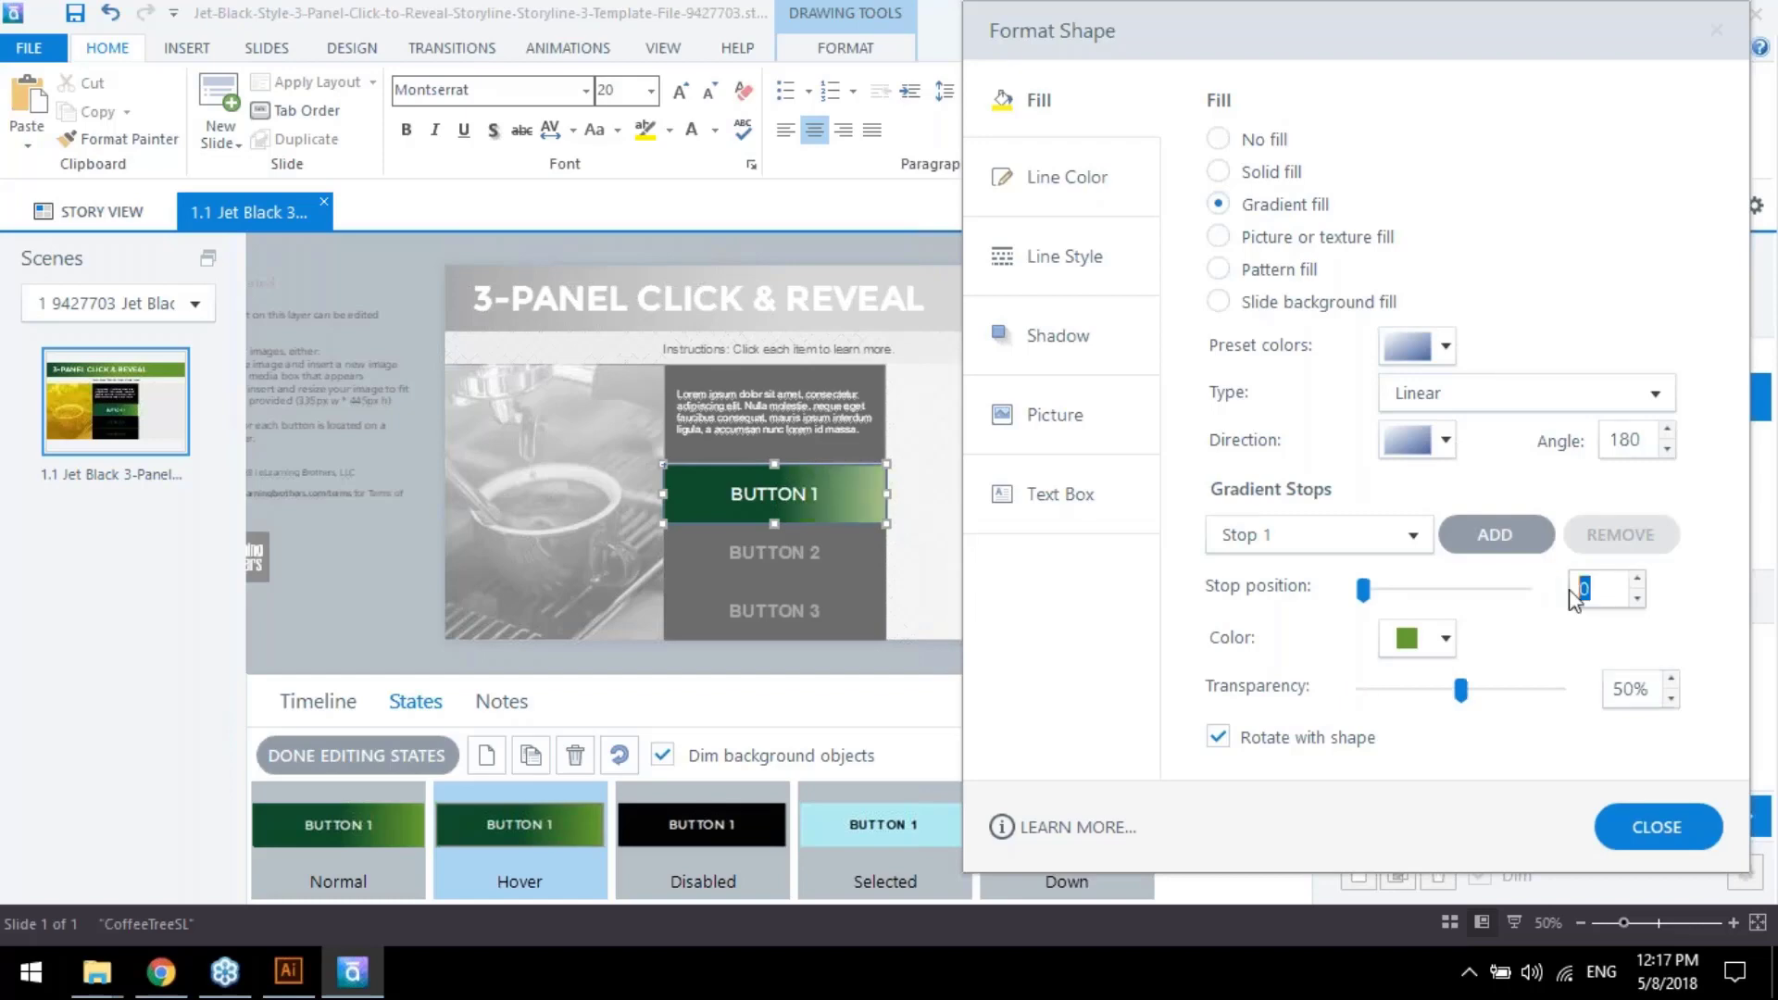
text(5)
key(Tab)
double_click(1594, 590)
text(100)
key(Tab)
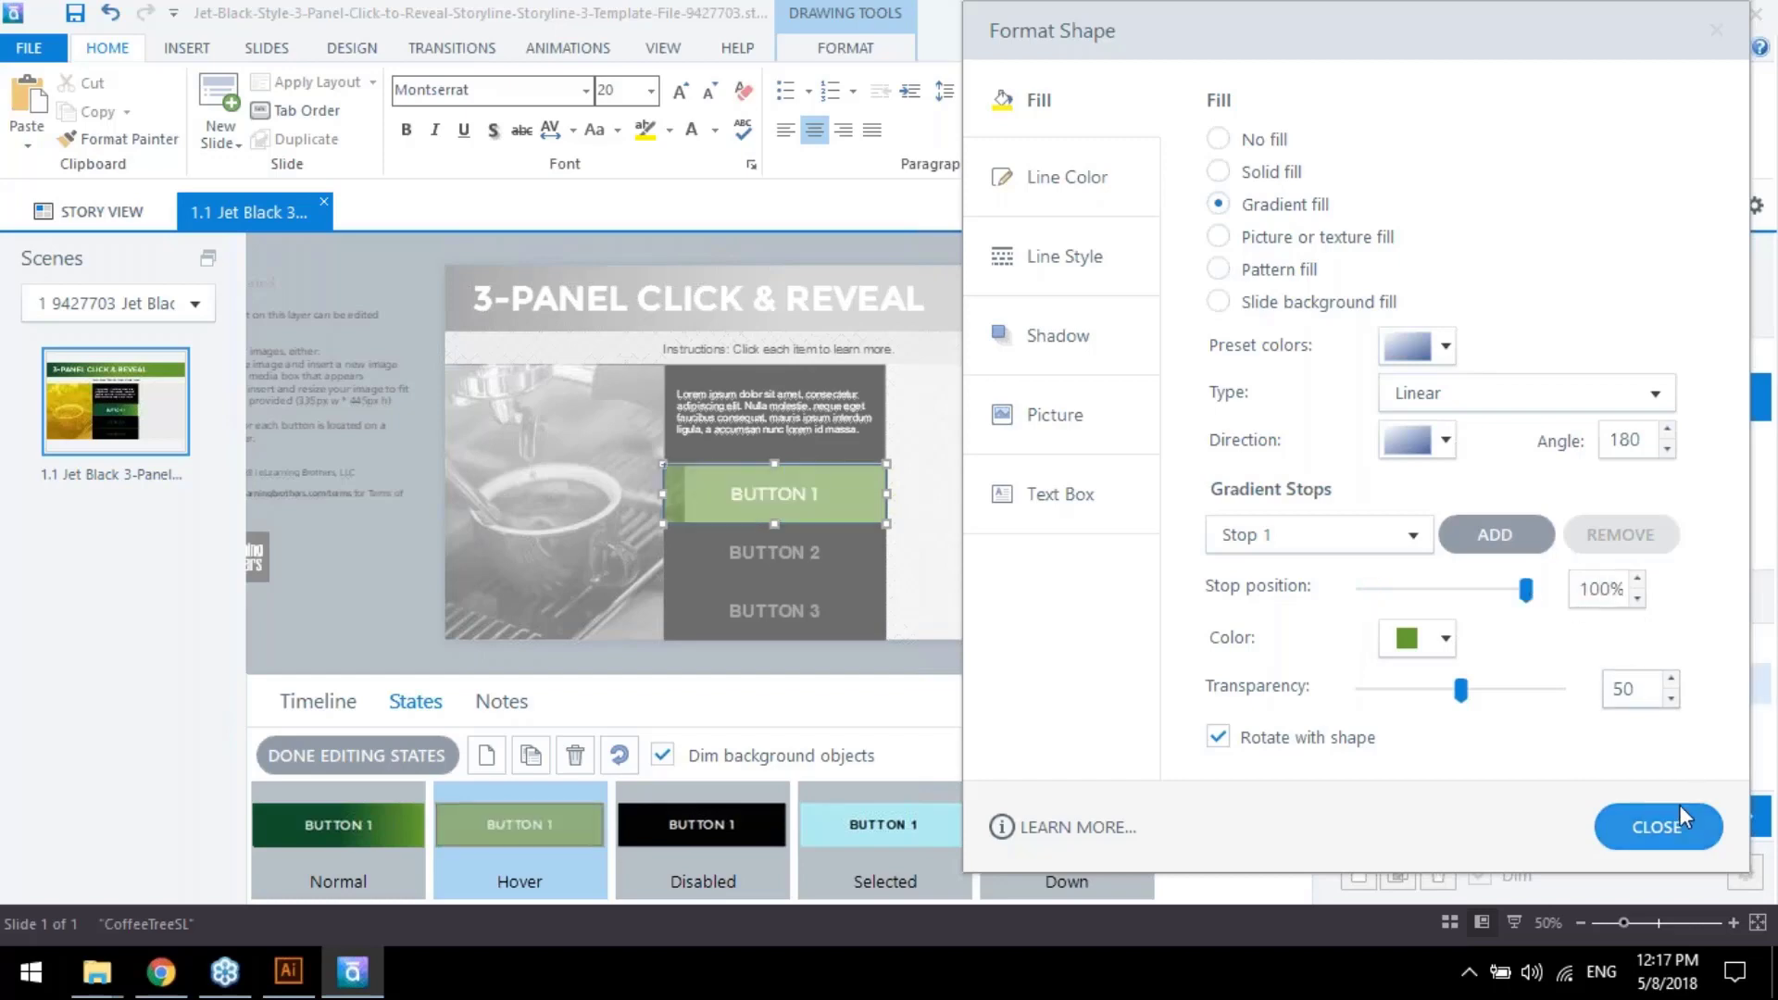
Set the stop position of the Hover gradient's first stop to 50%
click(1412, 536)
click(1378, 602)
click(1380, 536)
click(1382, 572)
drag(1605, 589, 1533, 589)
text(50)
key(Tab)
Color the Hover gradient's second stop medium green and set its transparency to 50%
click(1415, 537)
click(1394, 599)
click(1444, 638)
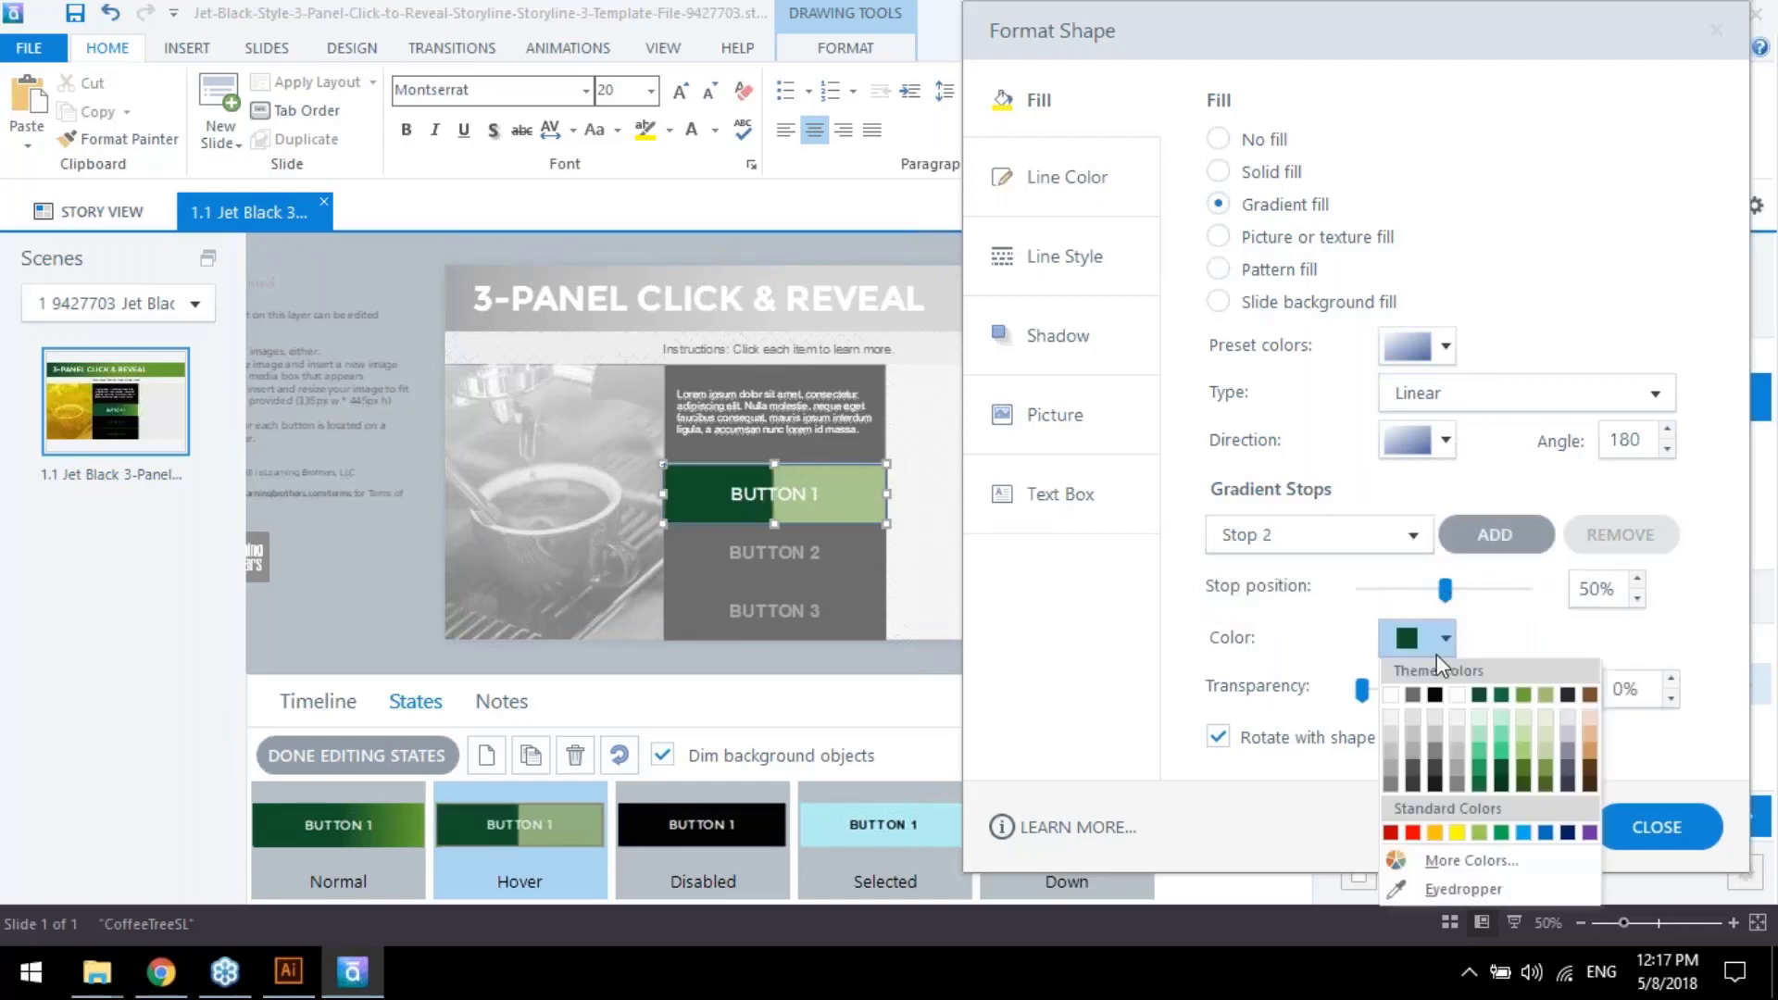
click(1537, 704)
click(1627, 693)
text(50)
key(Tab)
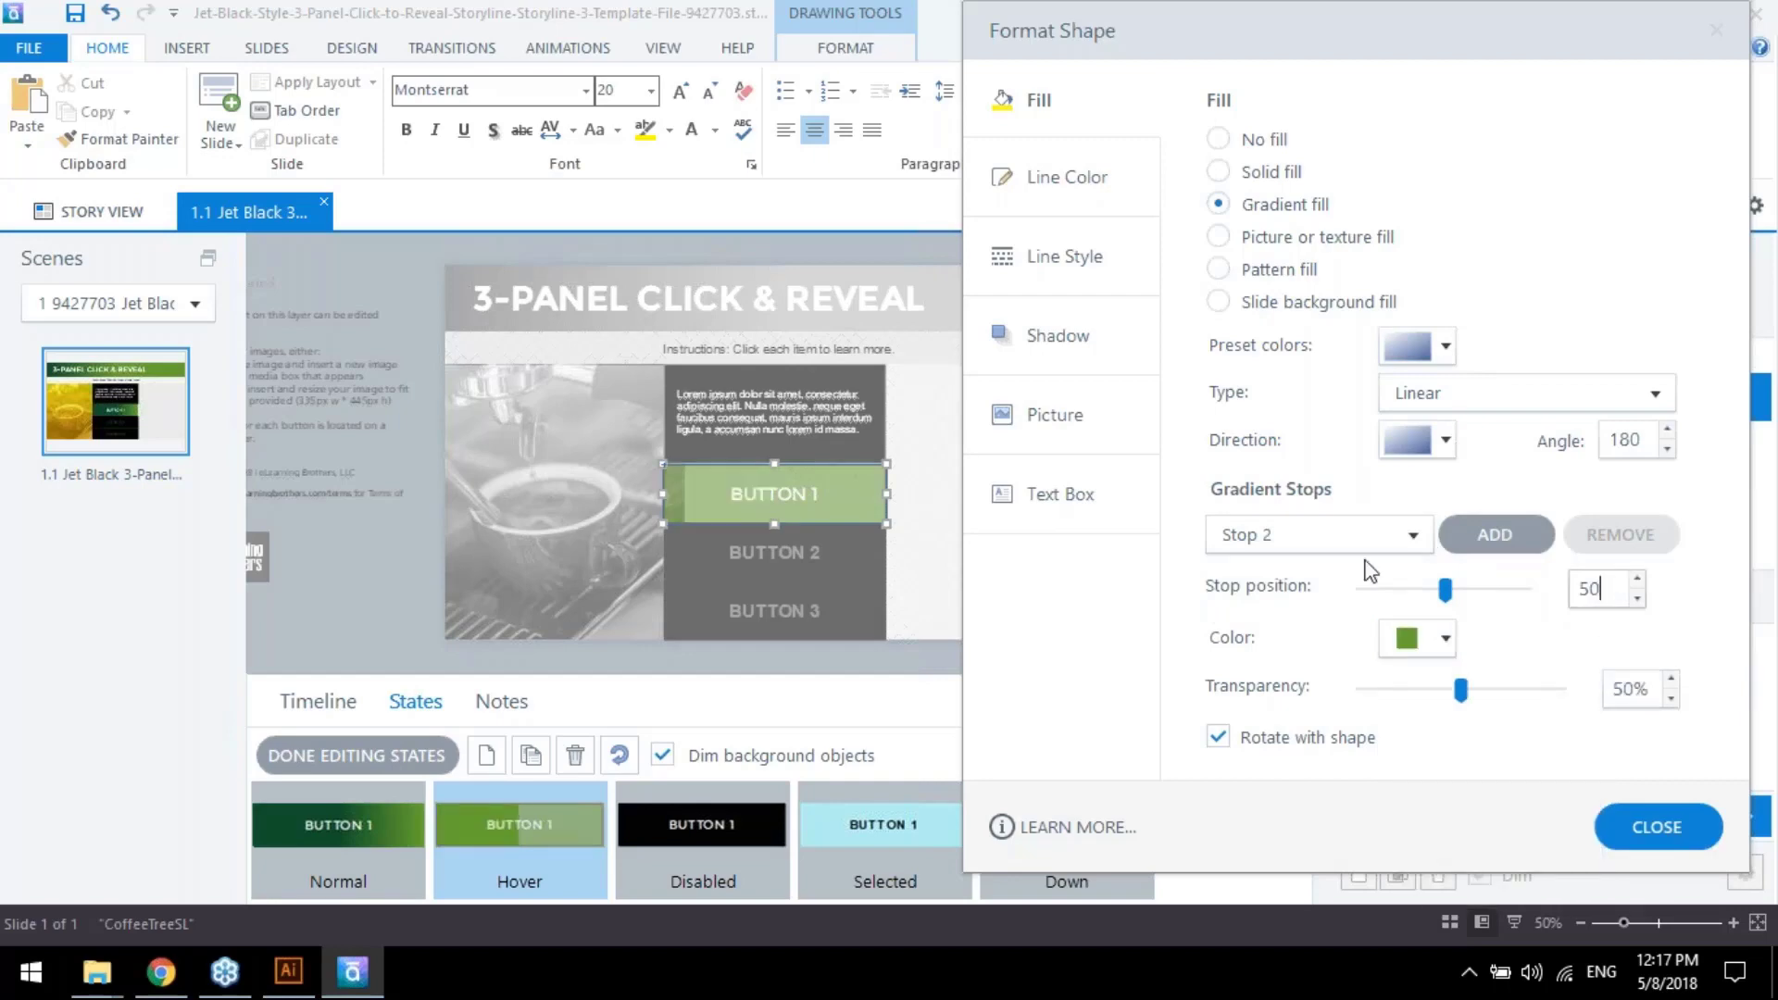
Reposition both stops of Button 1's Hover gradient, placing the light green stop at 45%, and close the shape formatting
click(1412, 535)
click(1369, 569)
click(1464, 593)
click(1465, 592)
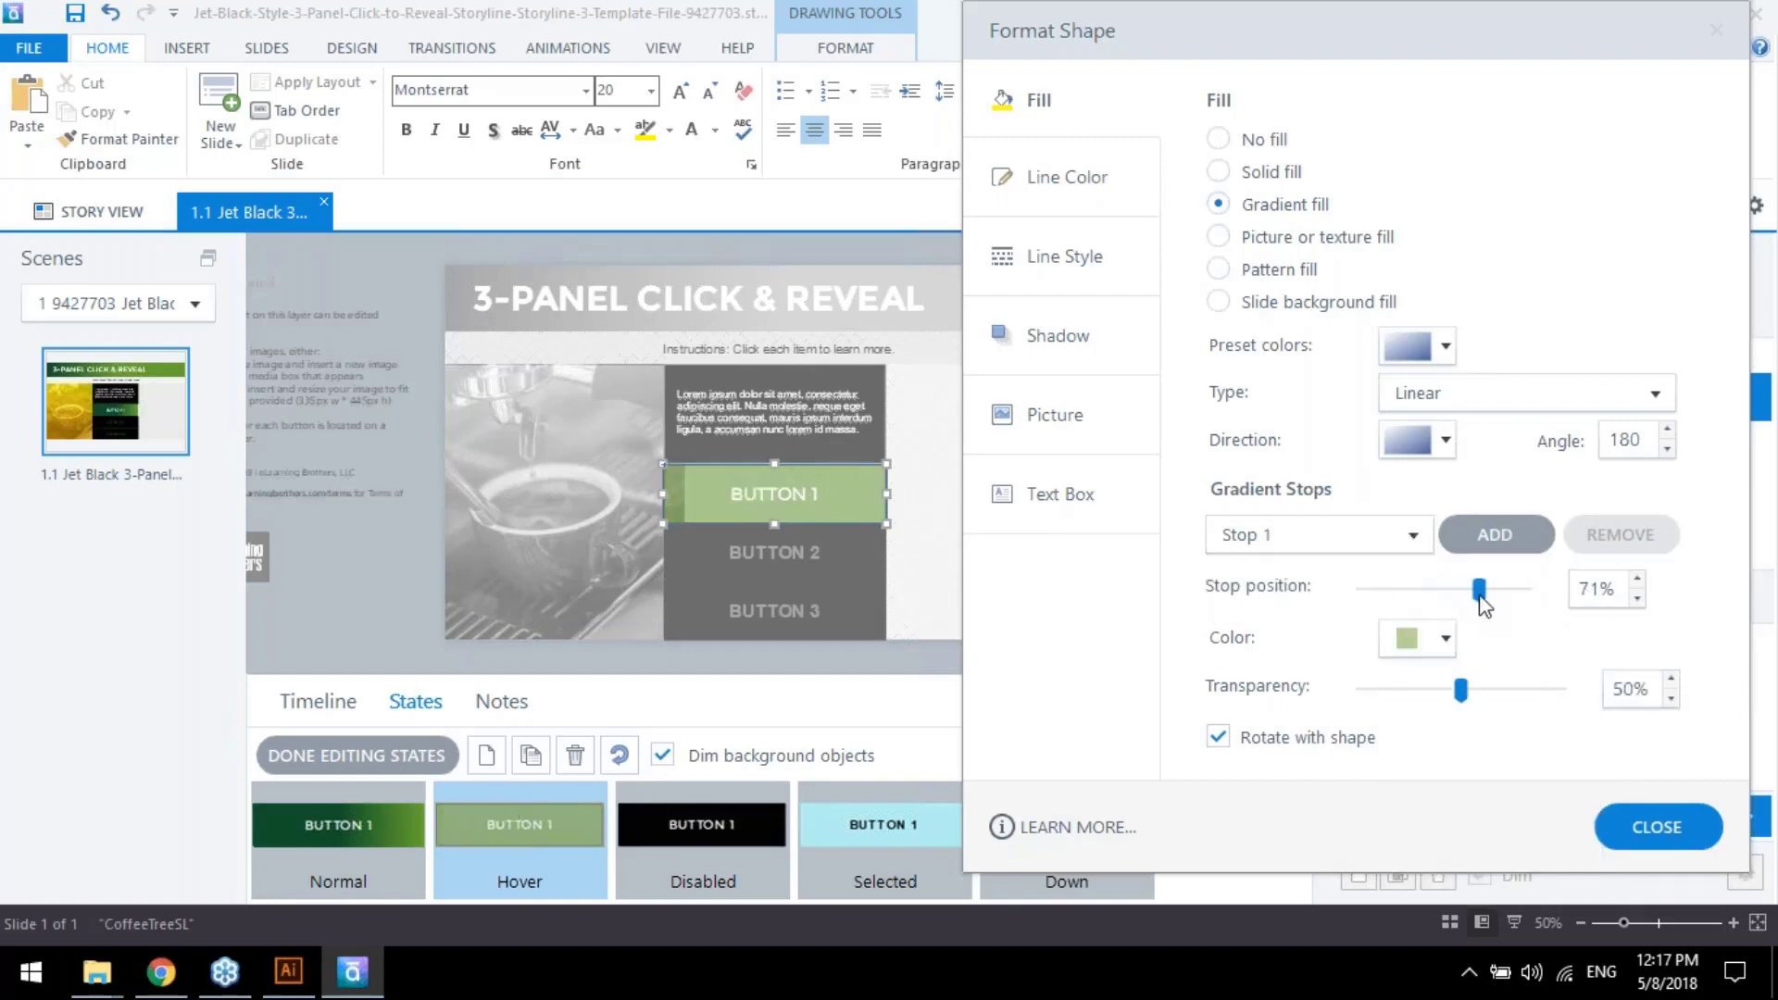
click(1386, 538)
click(1386, 602)
mouse_move(1427, 592)
mouse_down()
mouse_move(1445, 591)
mouse_move(1408, 592)
mouse_move(1492, 592)
mouse_move(1407, 586)
mouse_move(1519, 587)
mouse_move(1433, 589)
mouse_up()
click(1381, 534)
click(1376, 567)
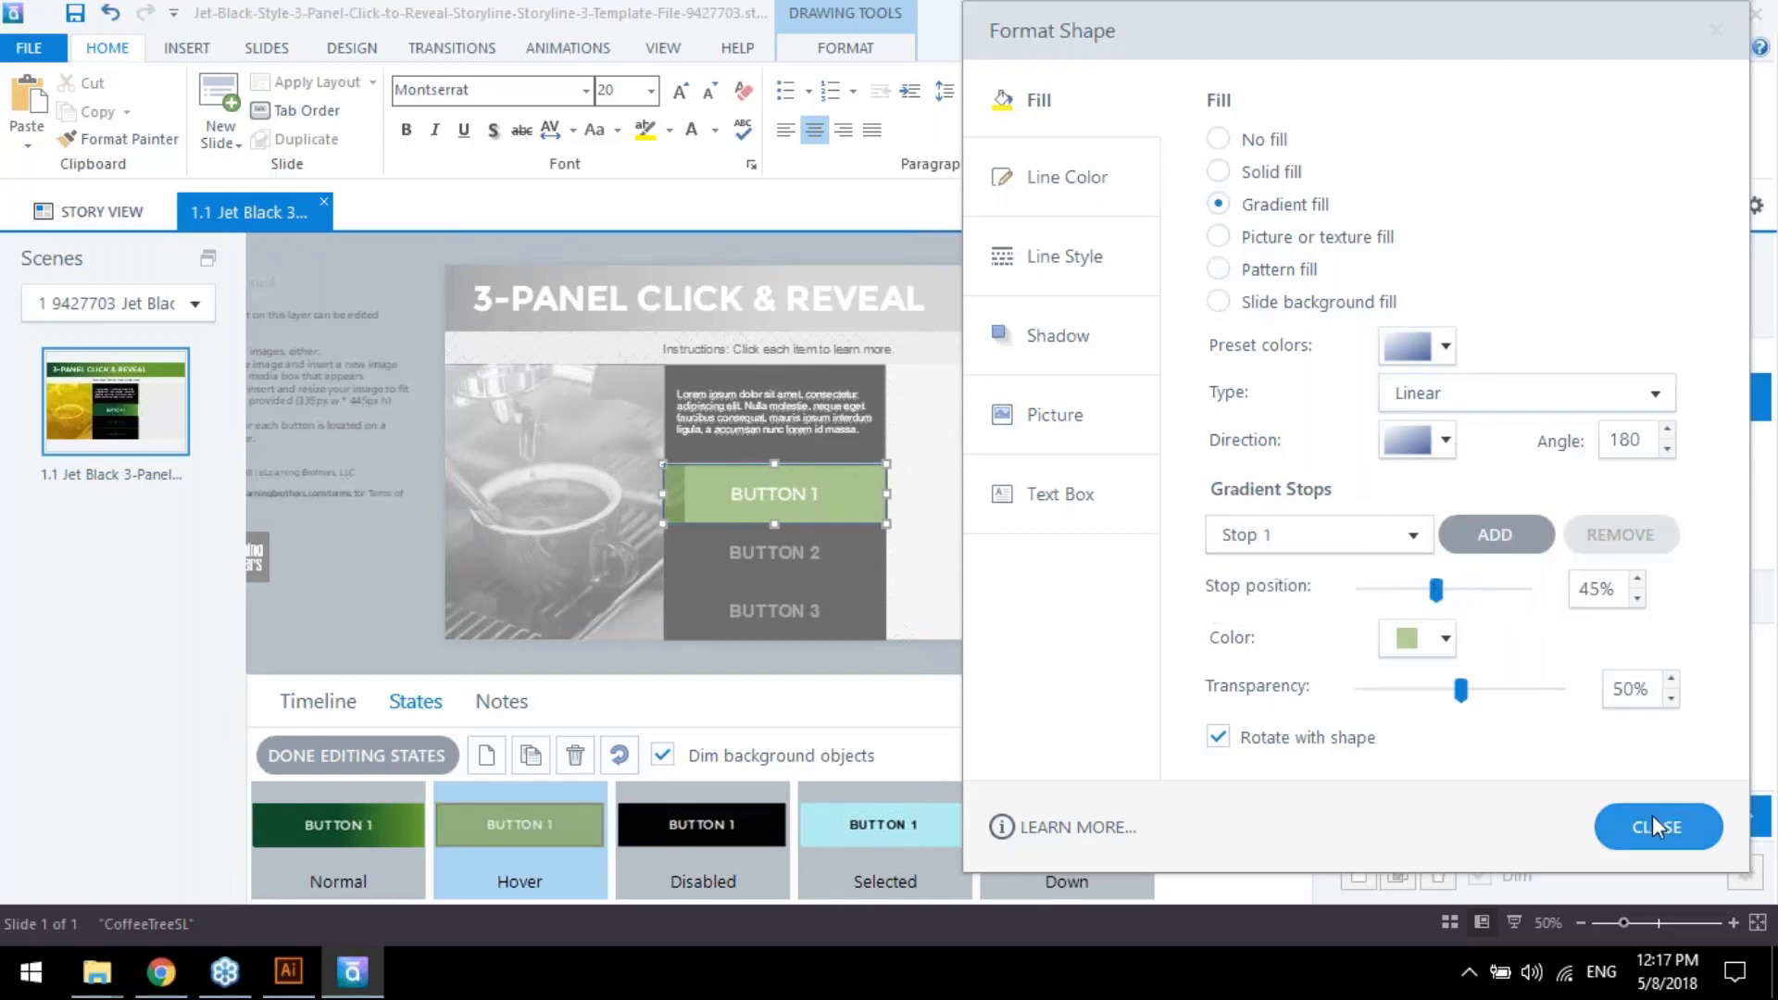
click(1645, 825)
Color Button 1's label text green in the Hover state
click(386, 813)
click(530, 821)
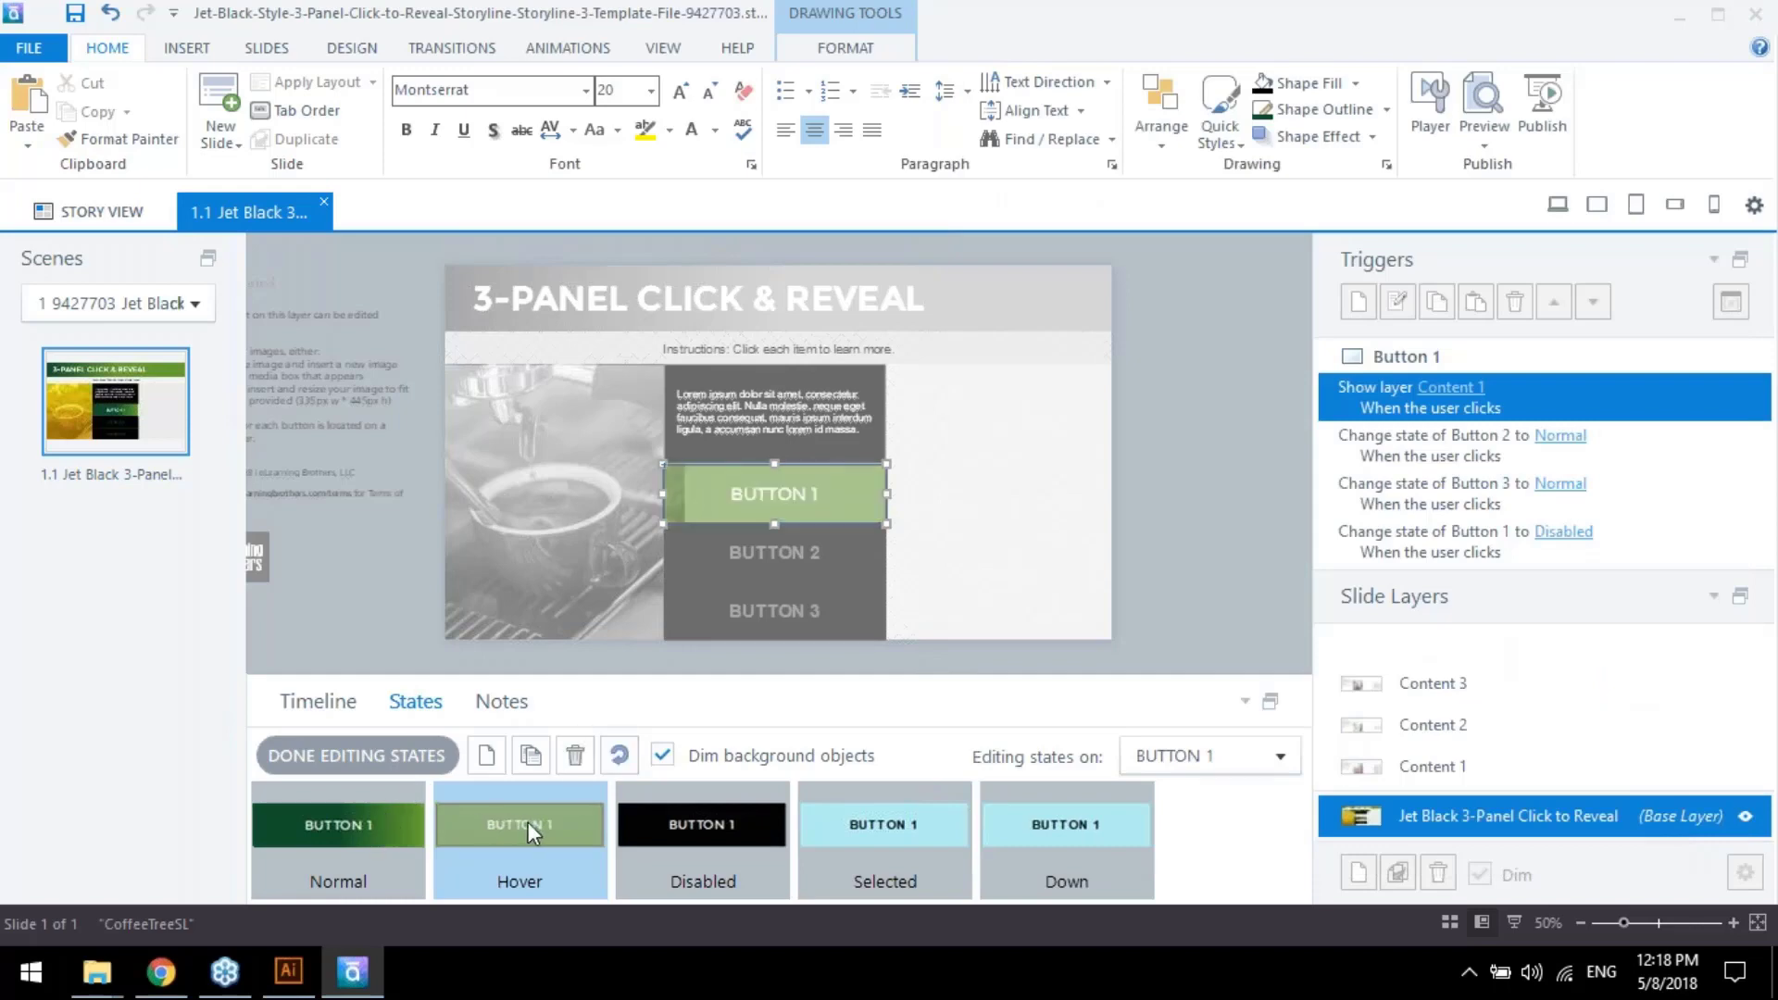
triple_click(827, 498)
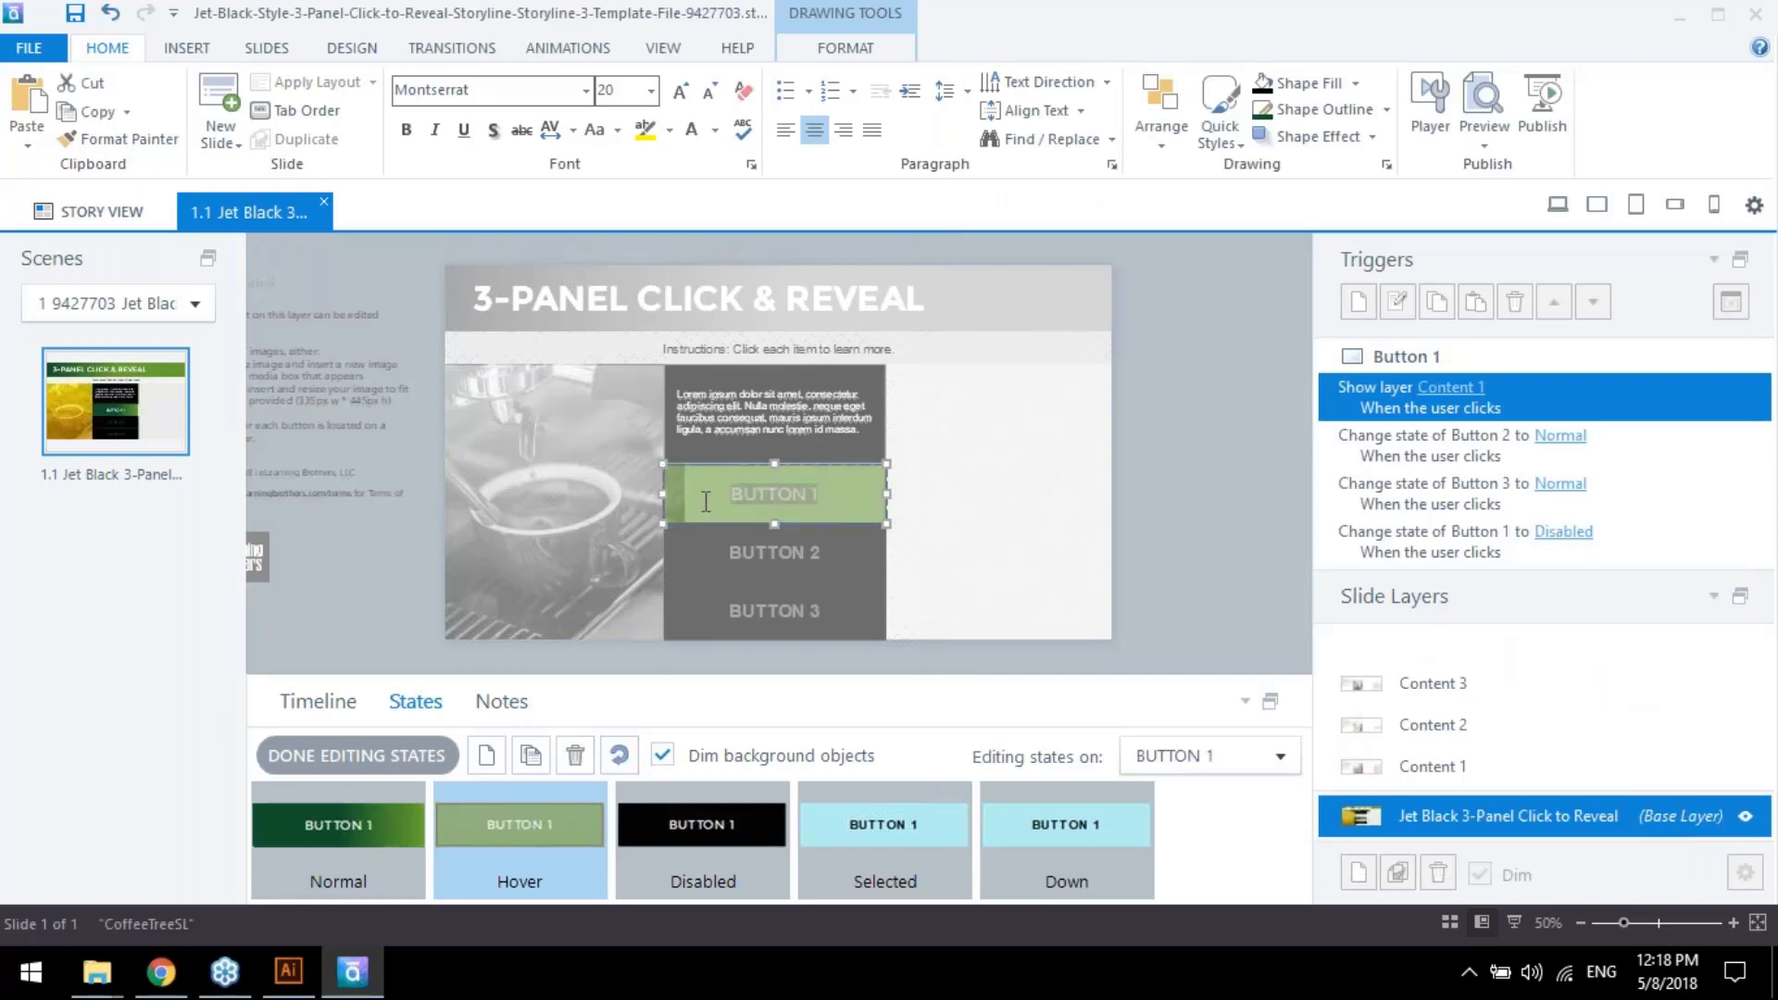
click(714, 129)
click(816, 193)
Delete the Disabled state from Button 1
click(730, 847)
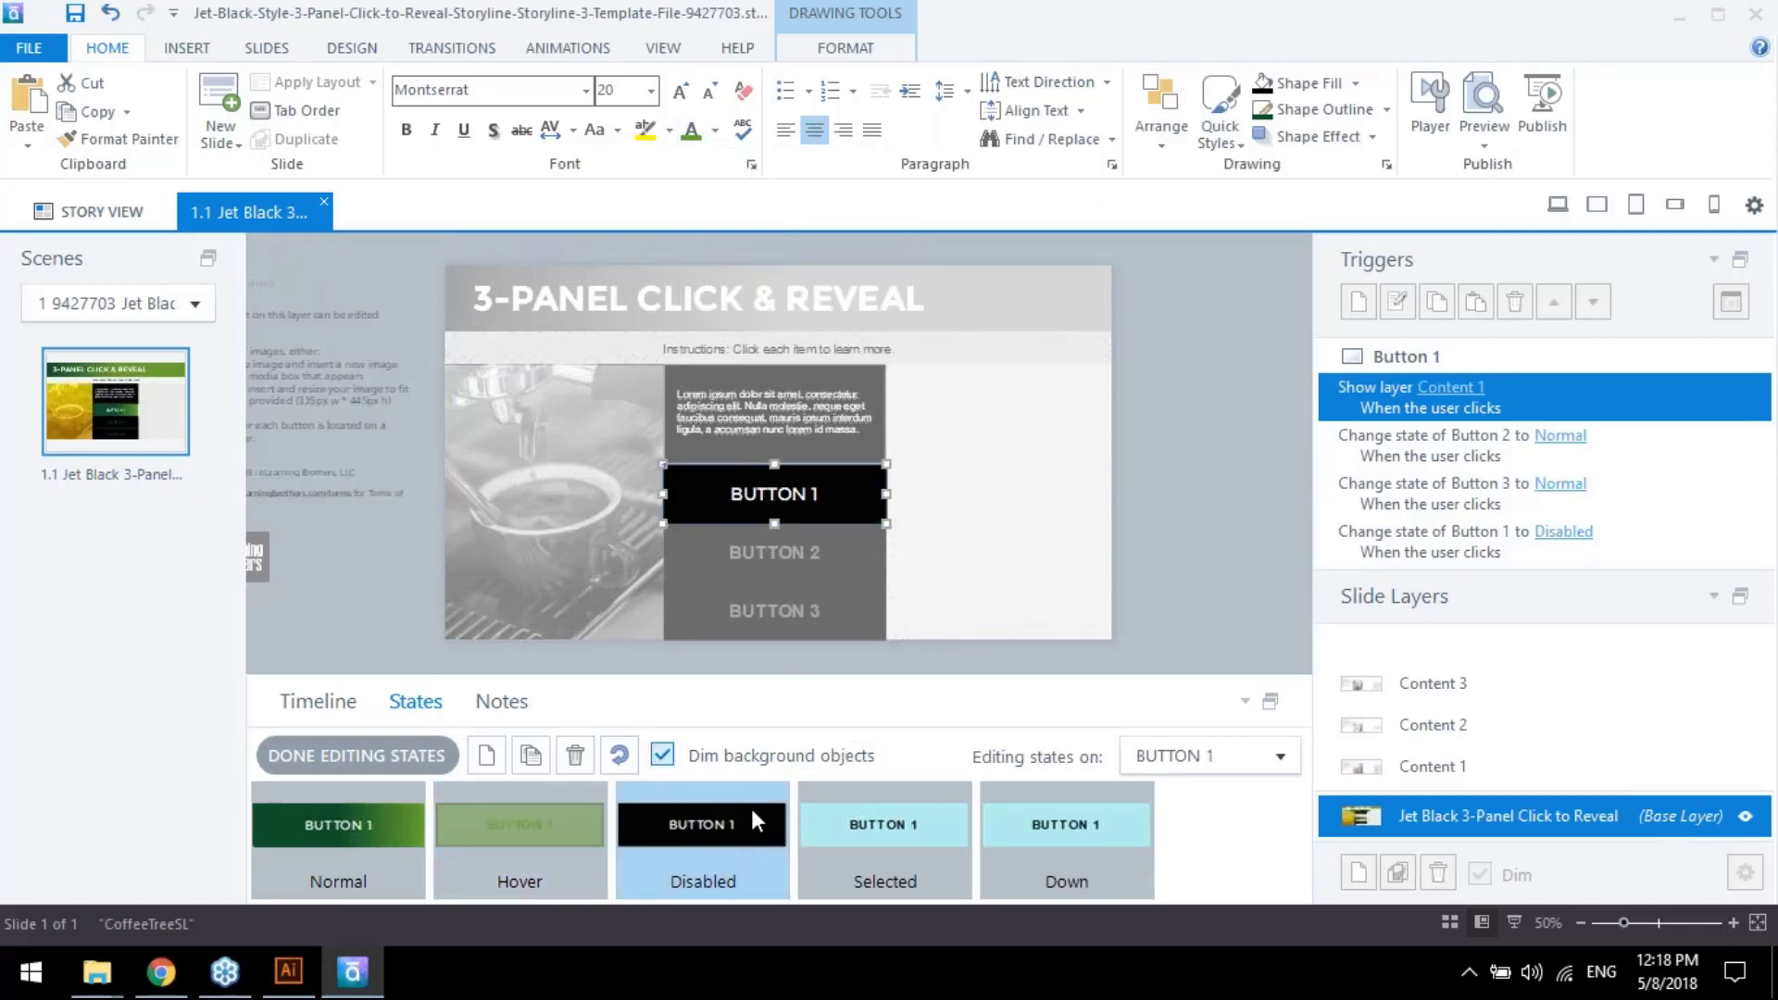
click(575, 756)
click(909, 554)
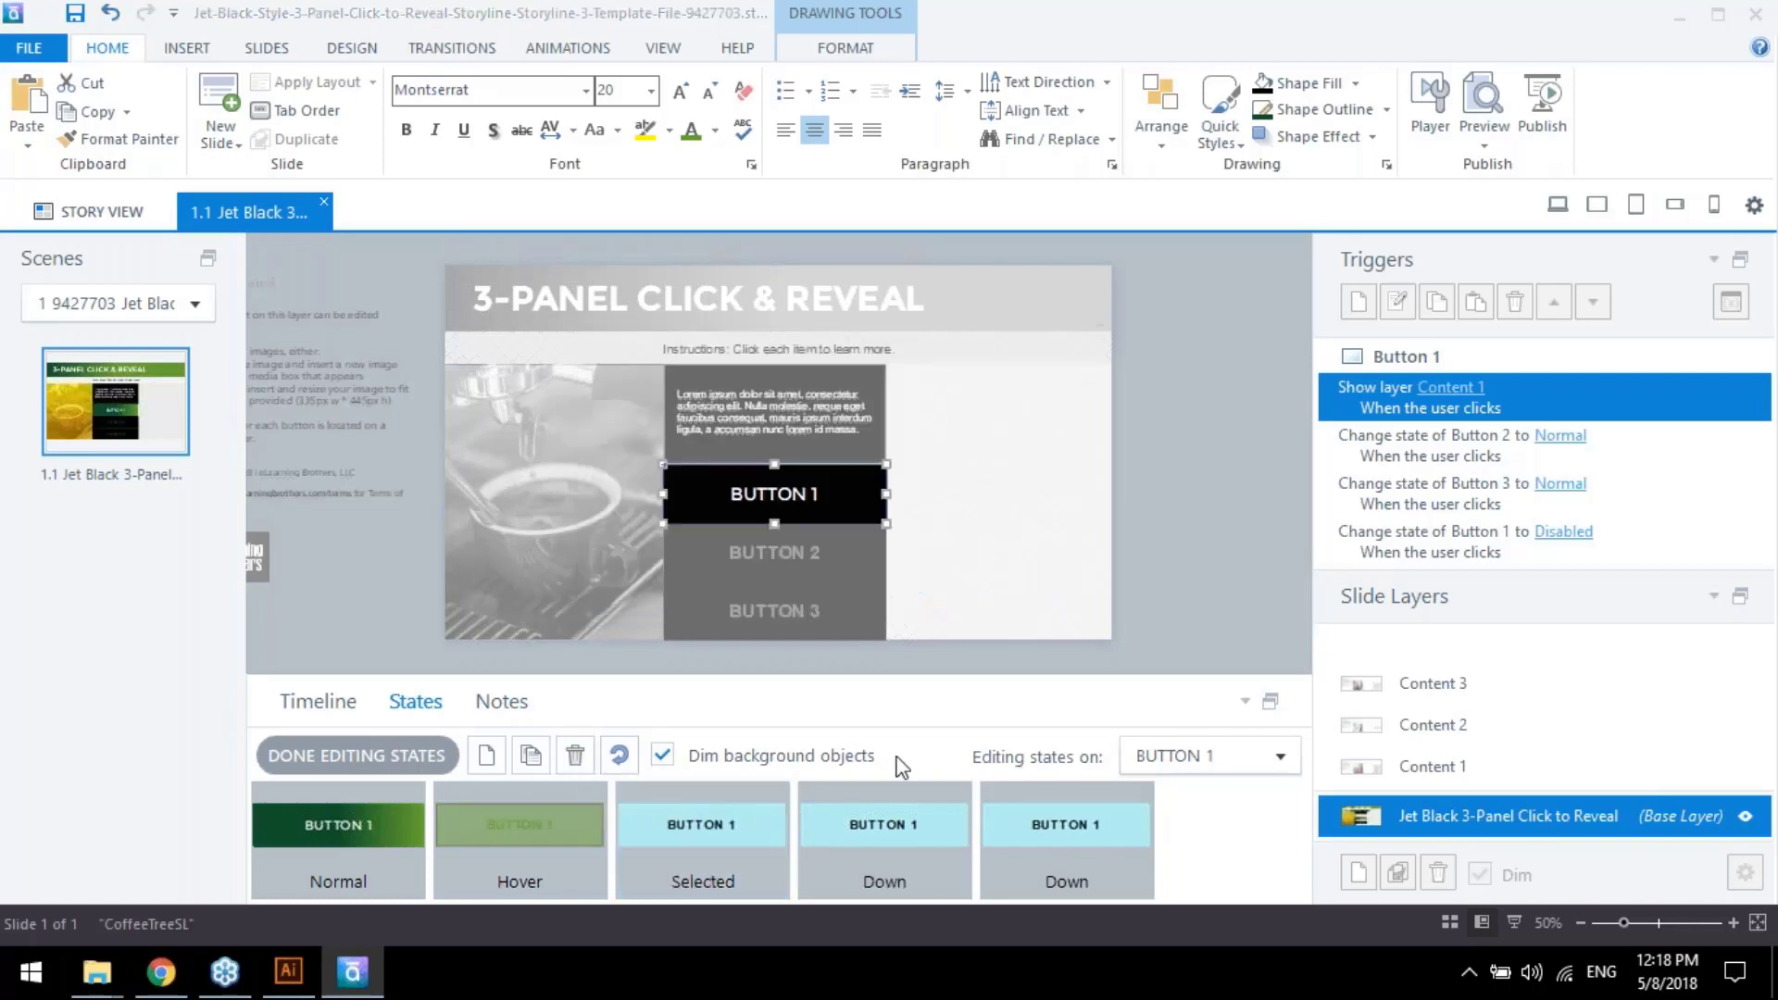
Open Button 1's Selected state and examine the dark Button 2 design in the CoffeeTree Style Guide in Illustrator
click(727, 839)
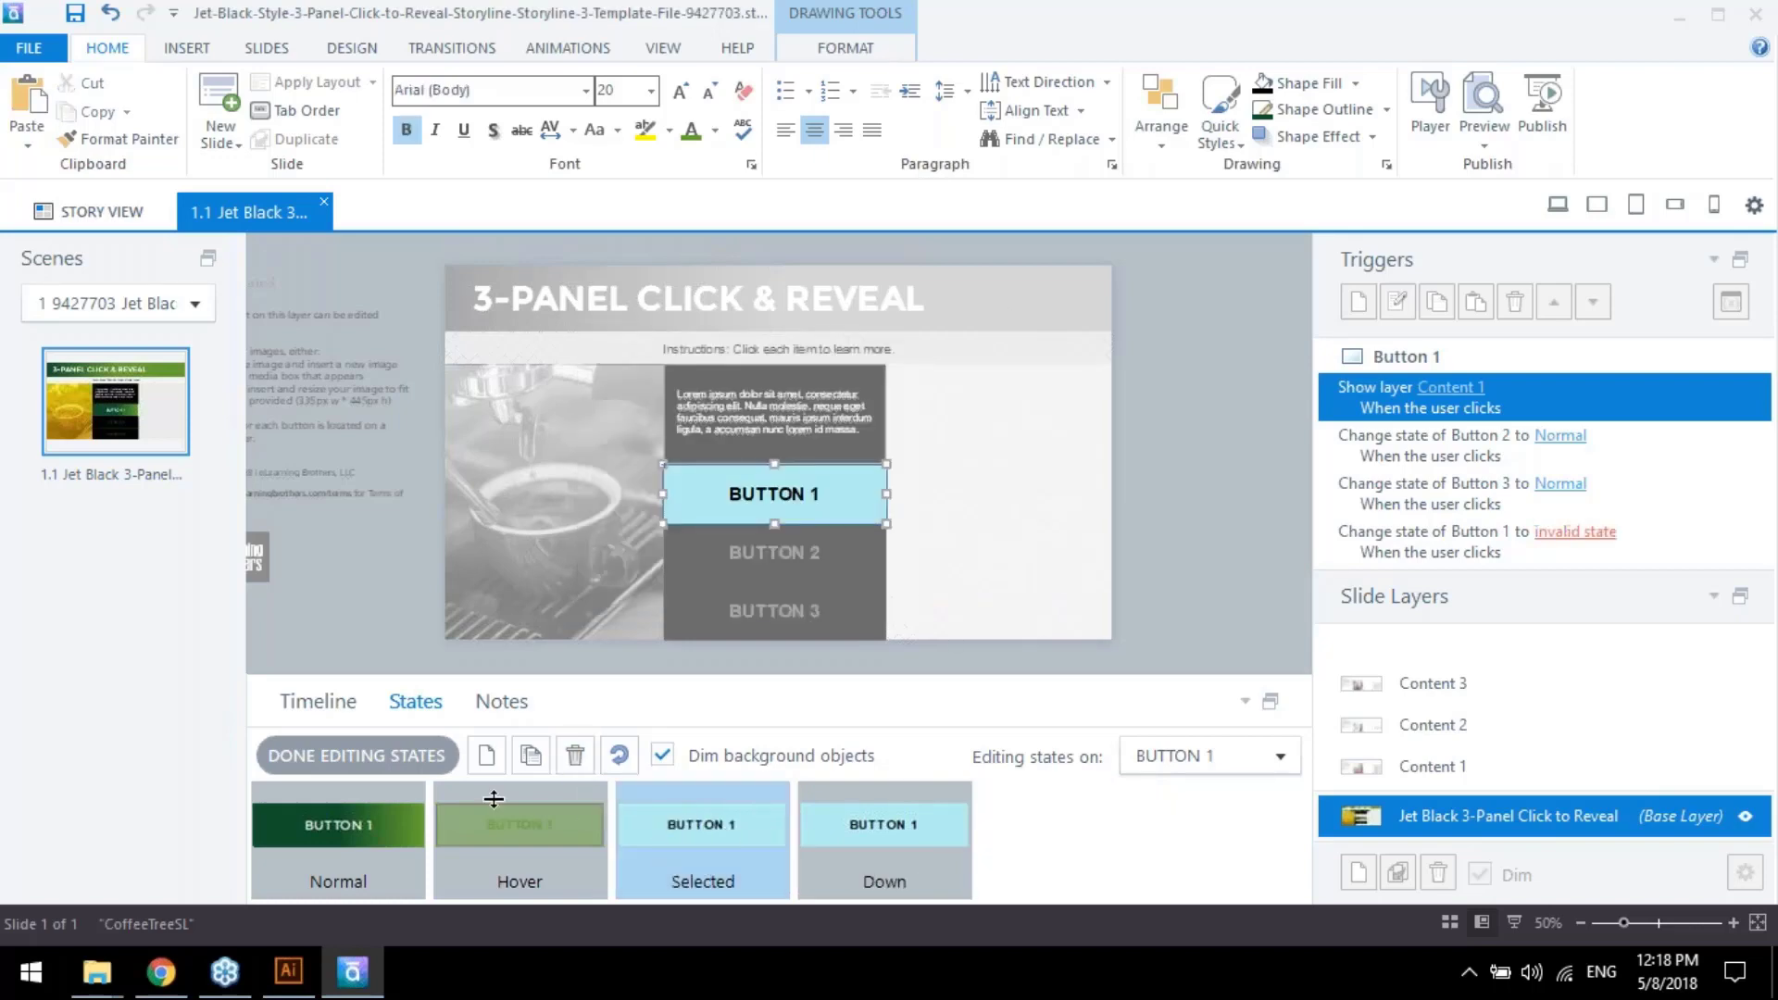
click(286, 975)
scroll(985, 628, down, 1)
drag(876, 506, 255, 458)
drag(576, 465, 806, 537)
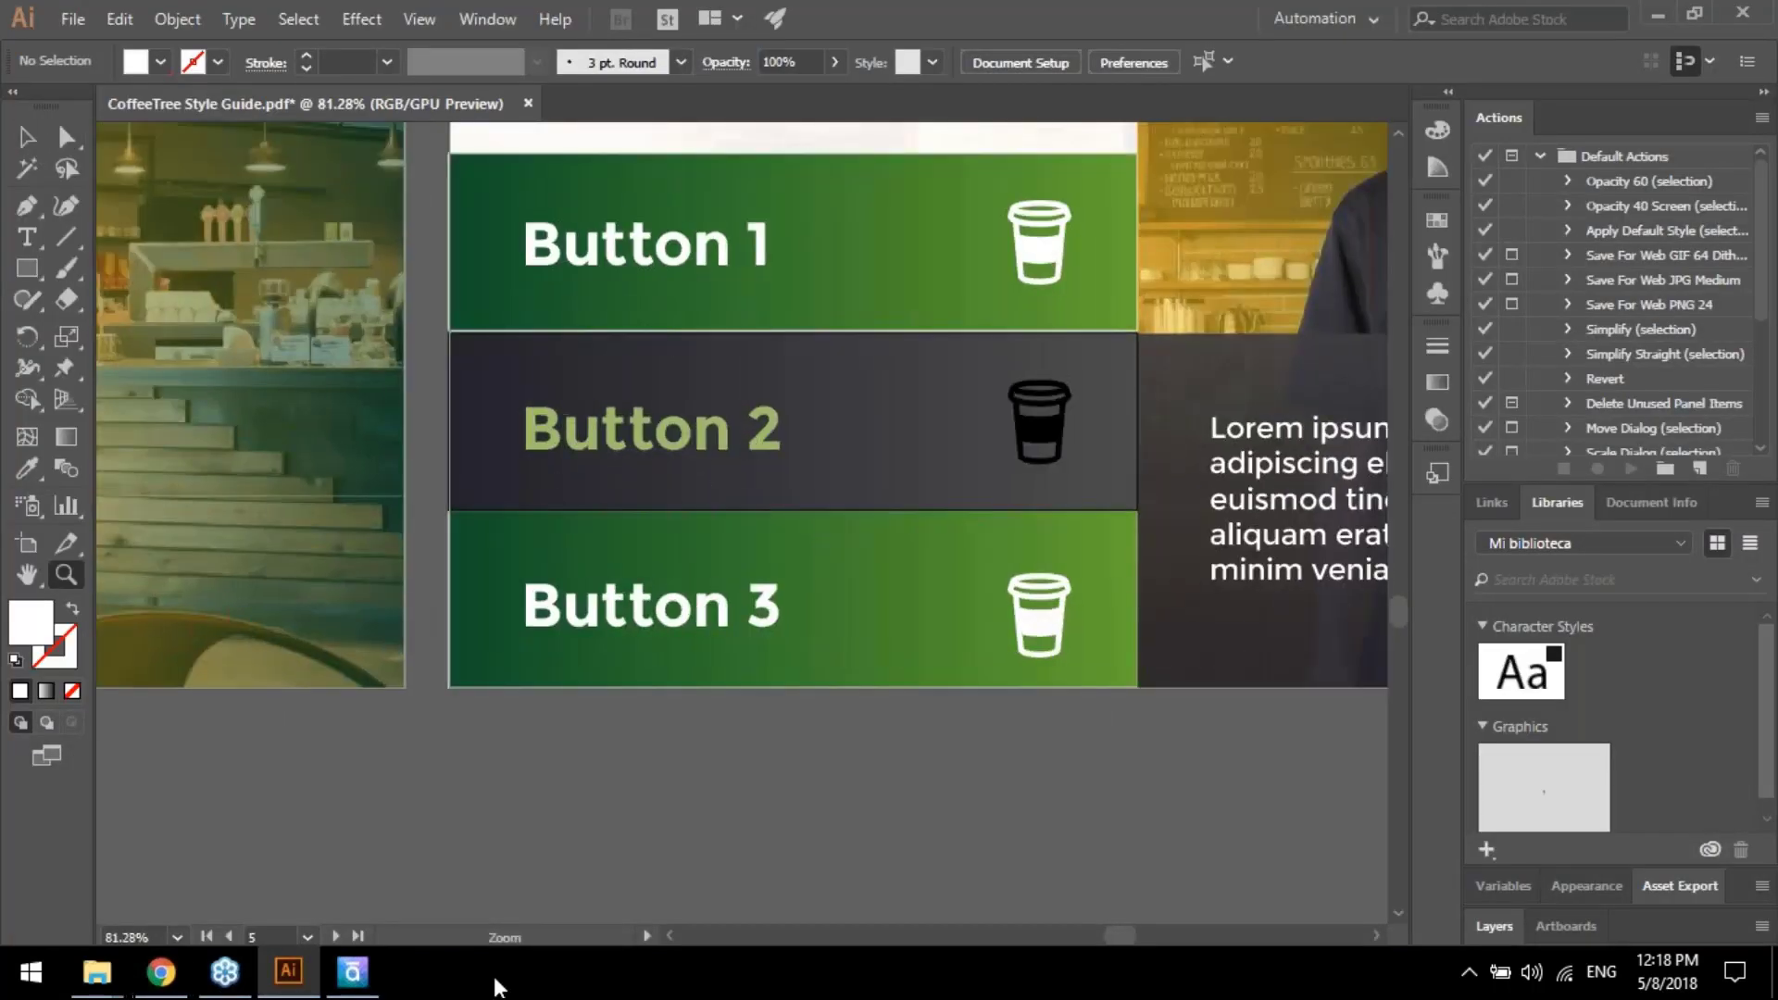
click(352, 973)
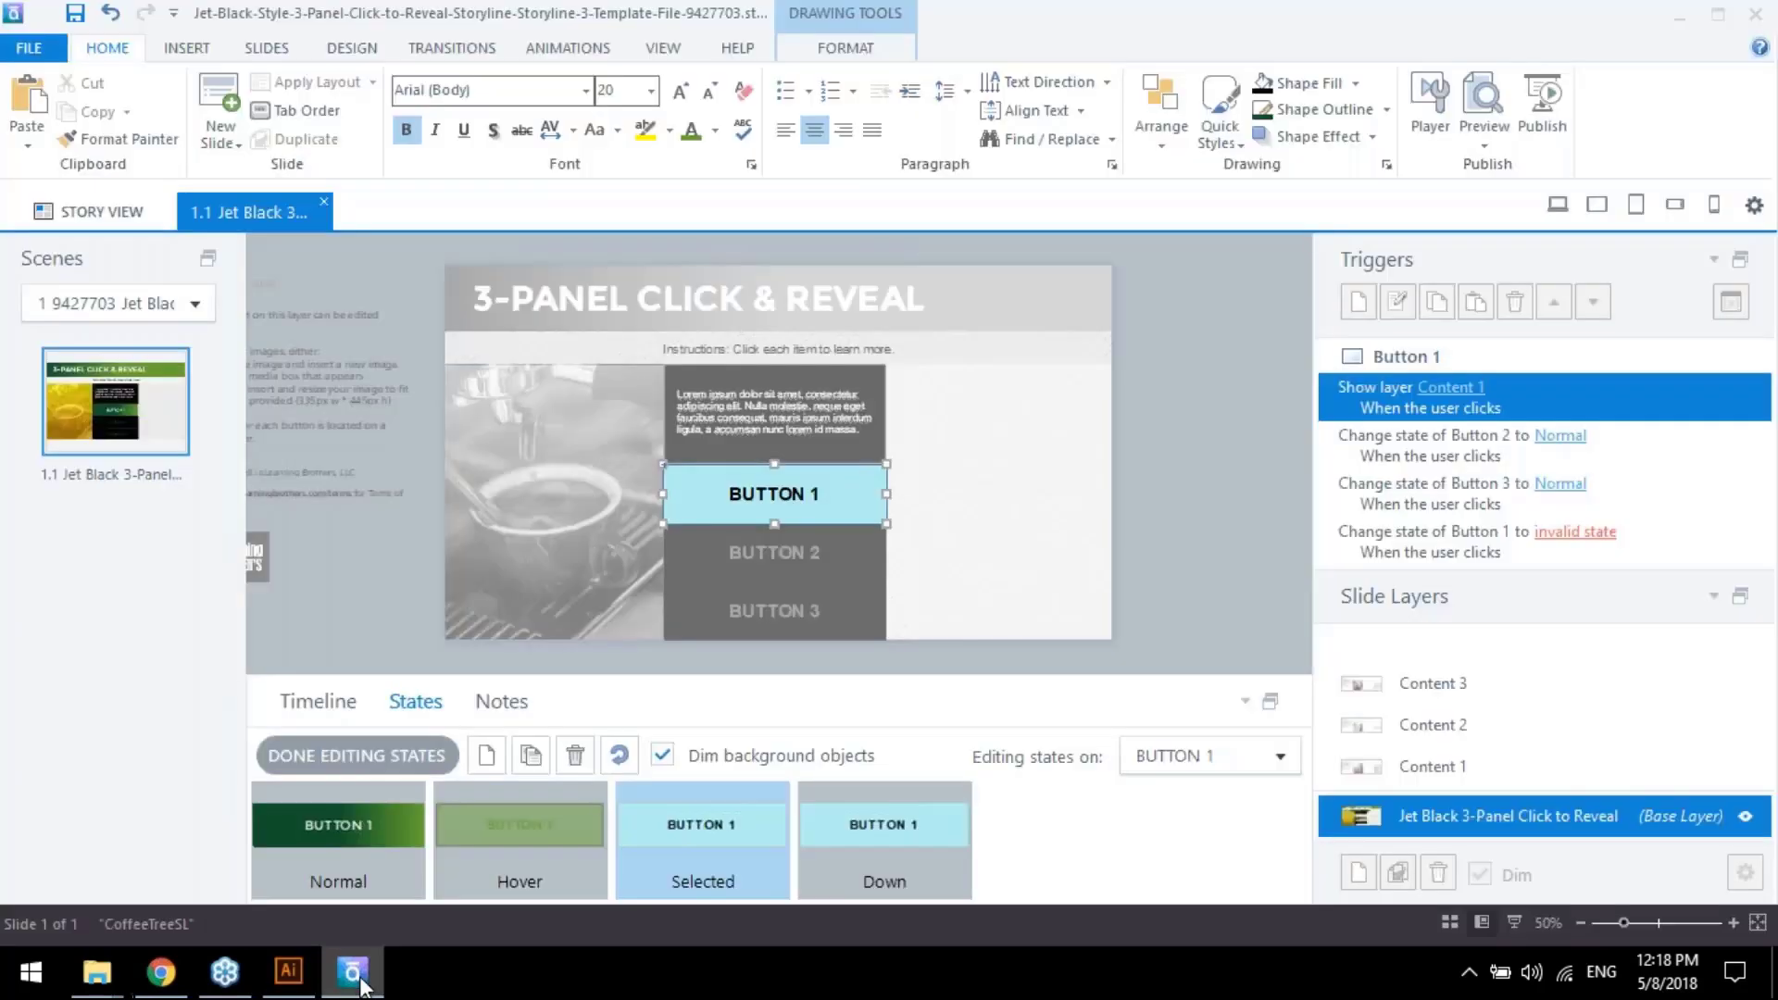
Switch the Selected state's fill to a gradient and color its first stop black
right_click(896, 542)
scroll(979, 504, down, 1)
click(979, 508)
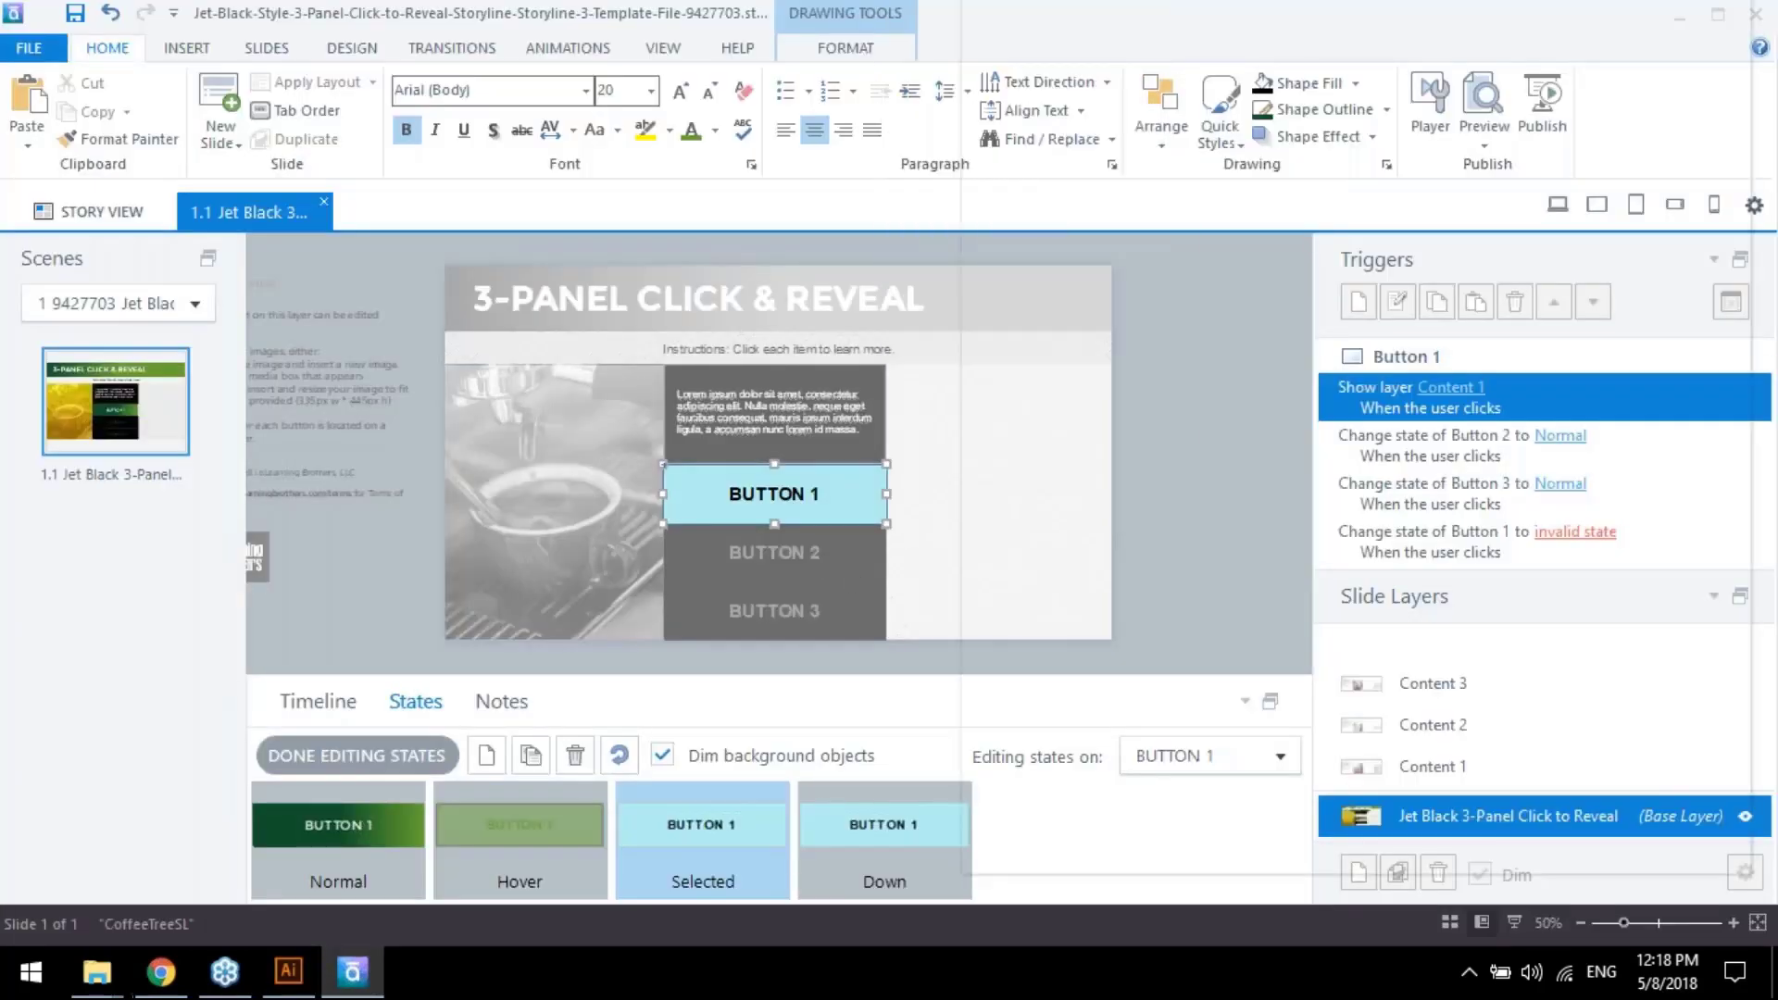
click(1245, 206)
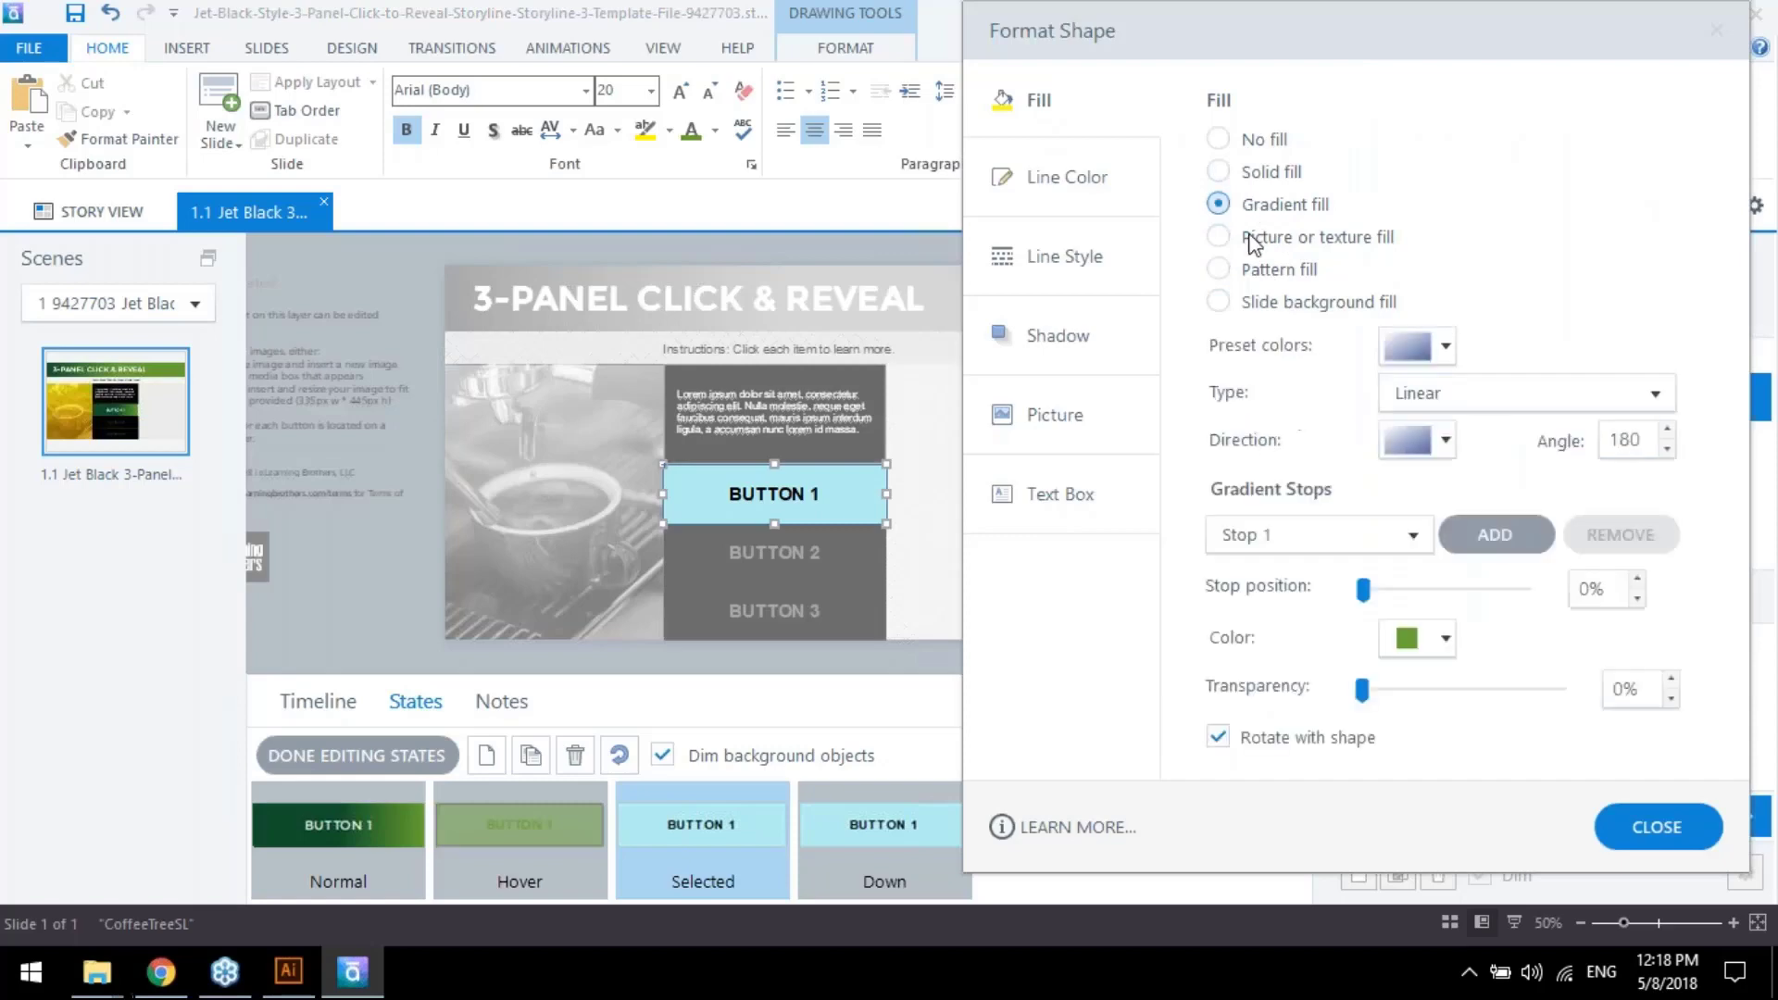
click(1412, 532)
click(1418, 568)
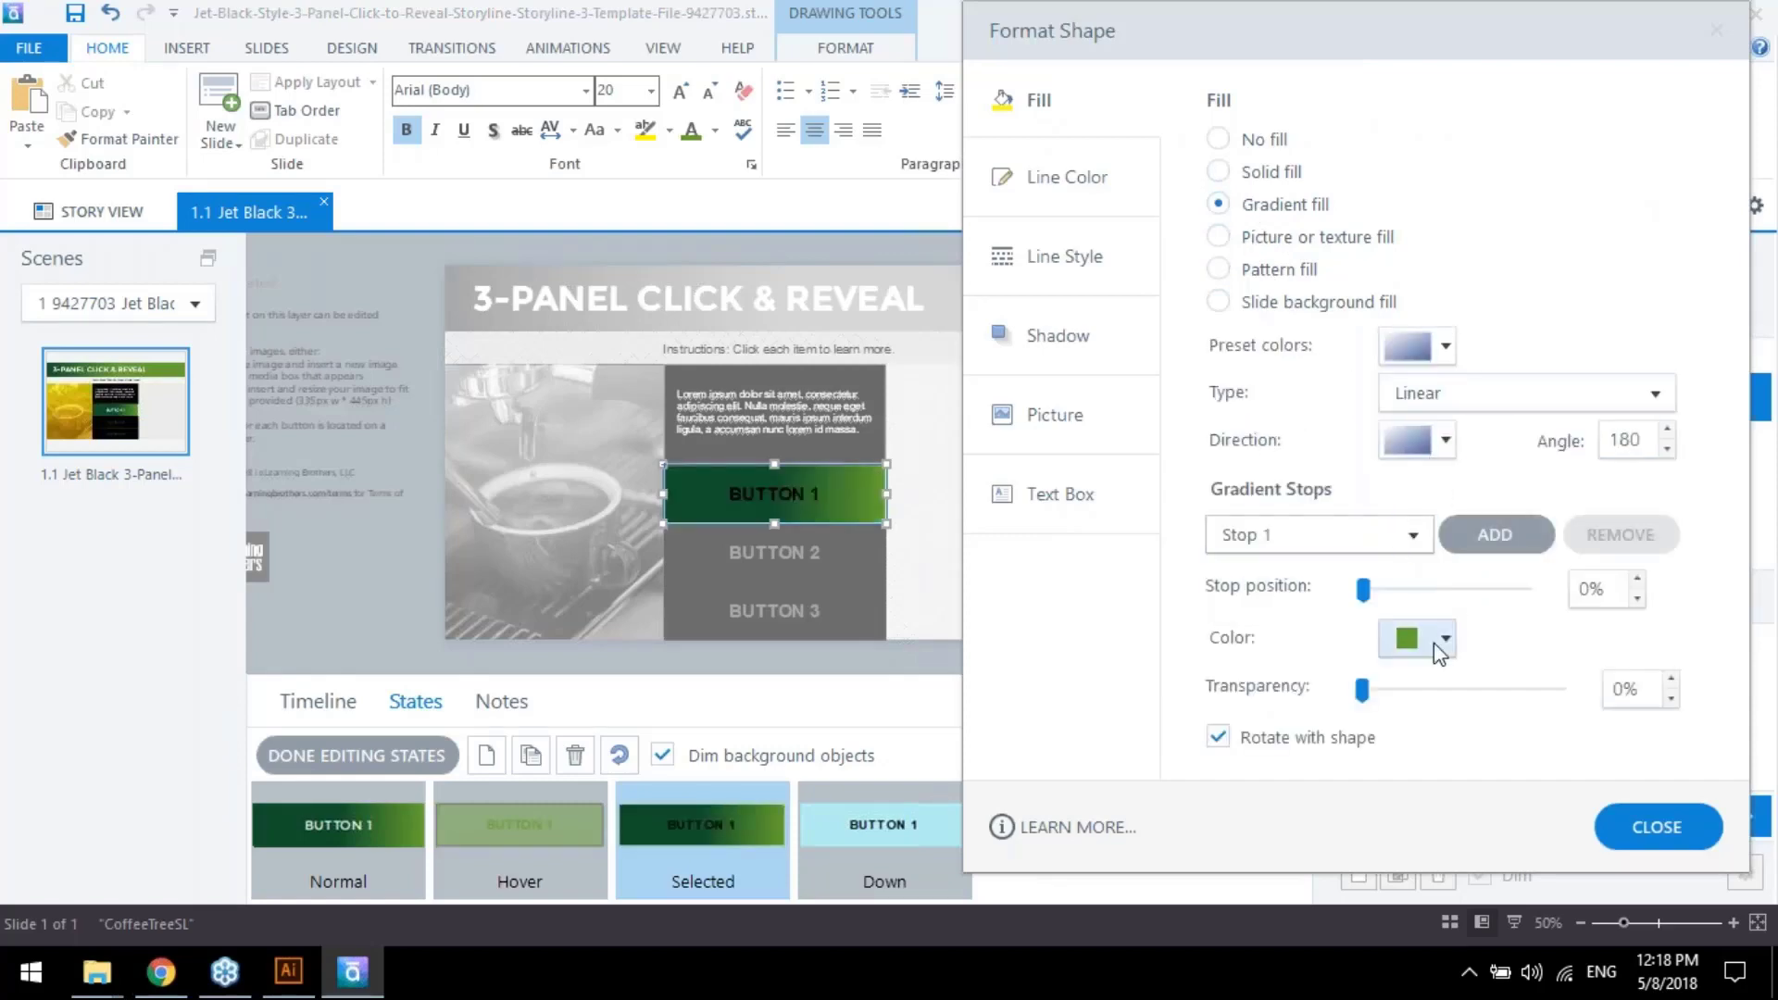
click(1434, 642)
click(1434, 681)
Color the Selected gradient's second stop dark gray and set the linear direction to an angle of 0
click(1395, 533)
click(1390, 597)
click(1423, 640)
click(1415, 715)
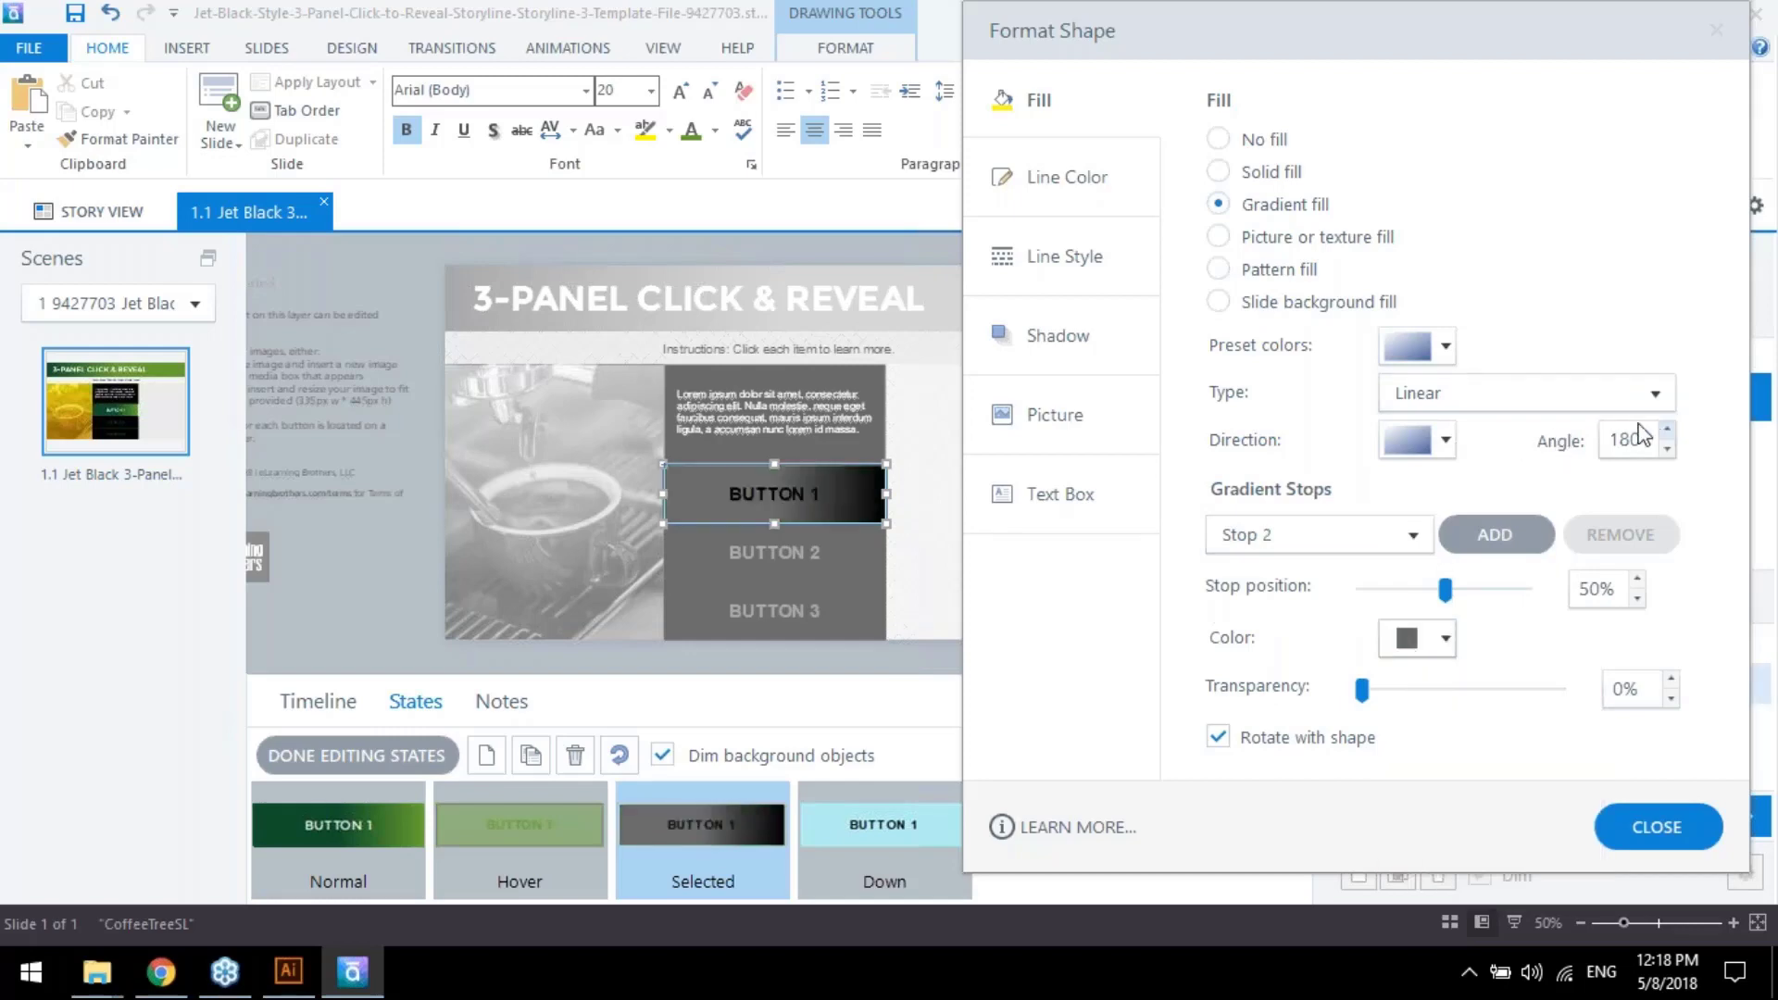
click(1443, 442)
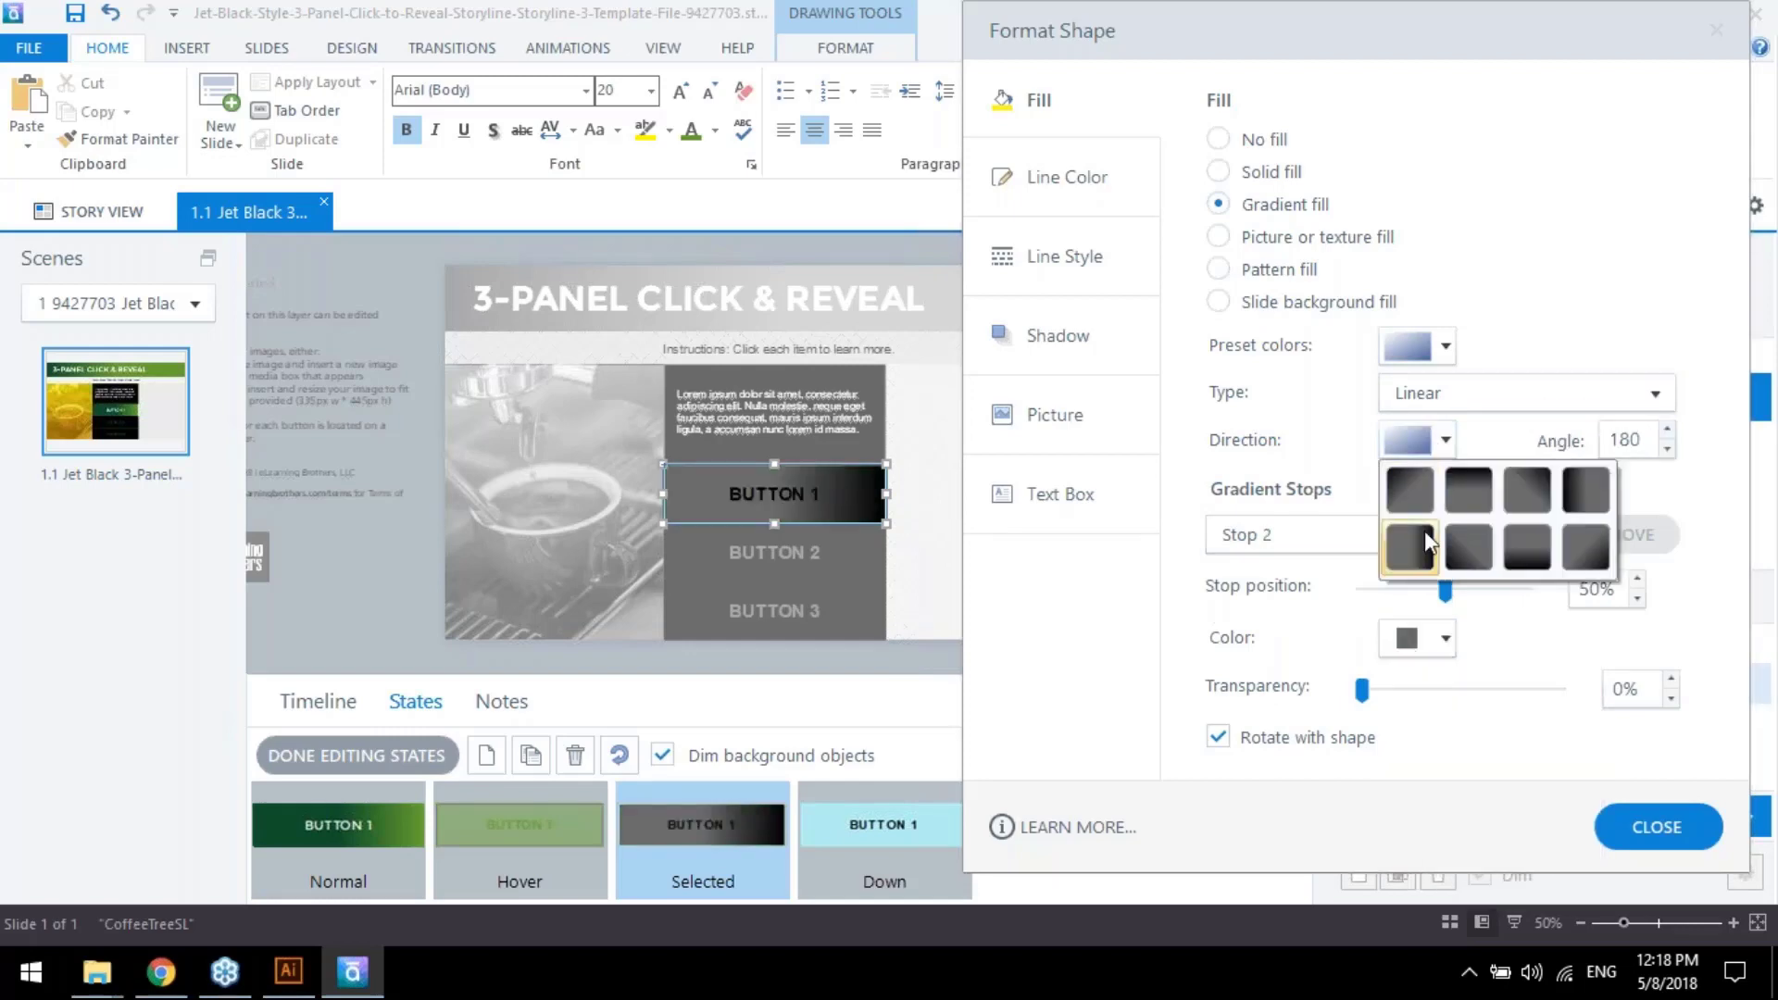
click(1572, 466)
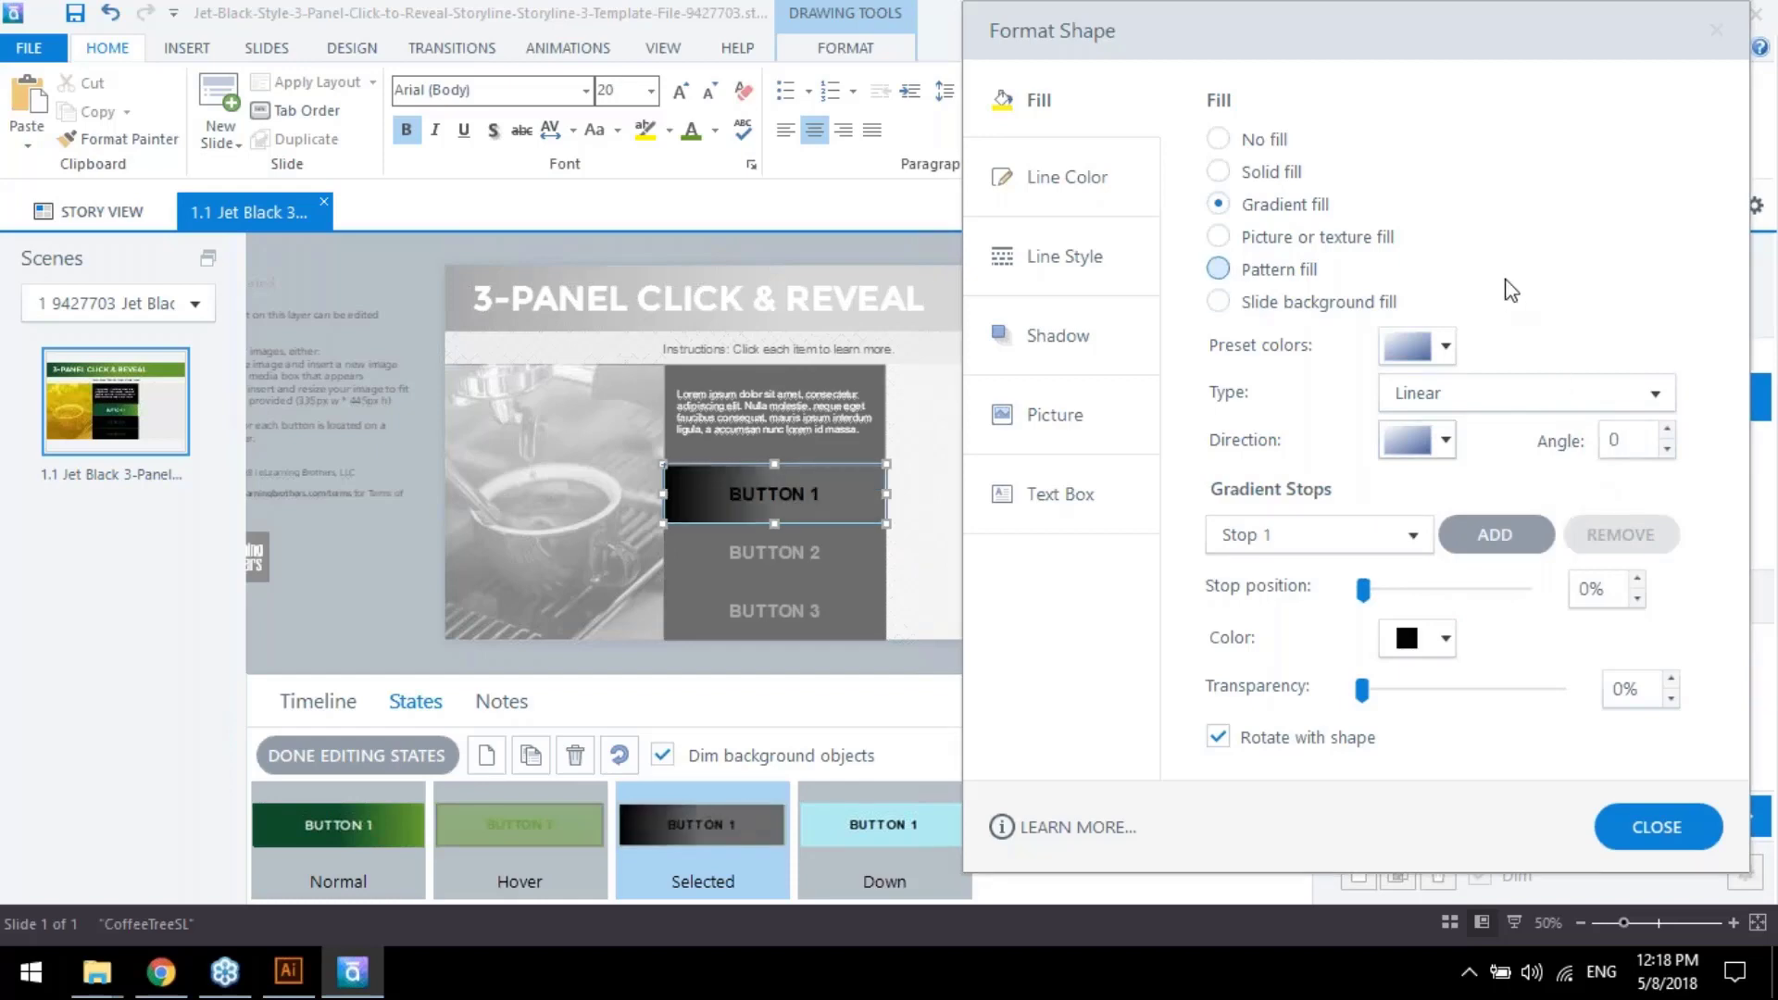
click(1640, 821)
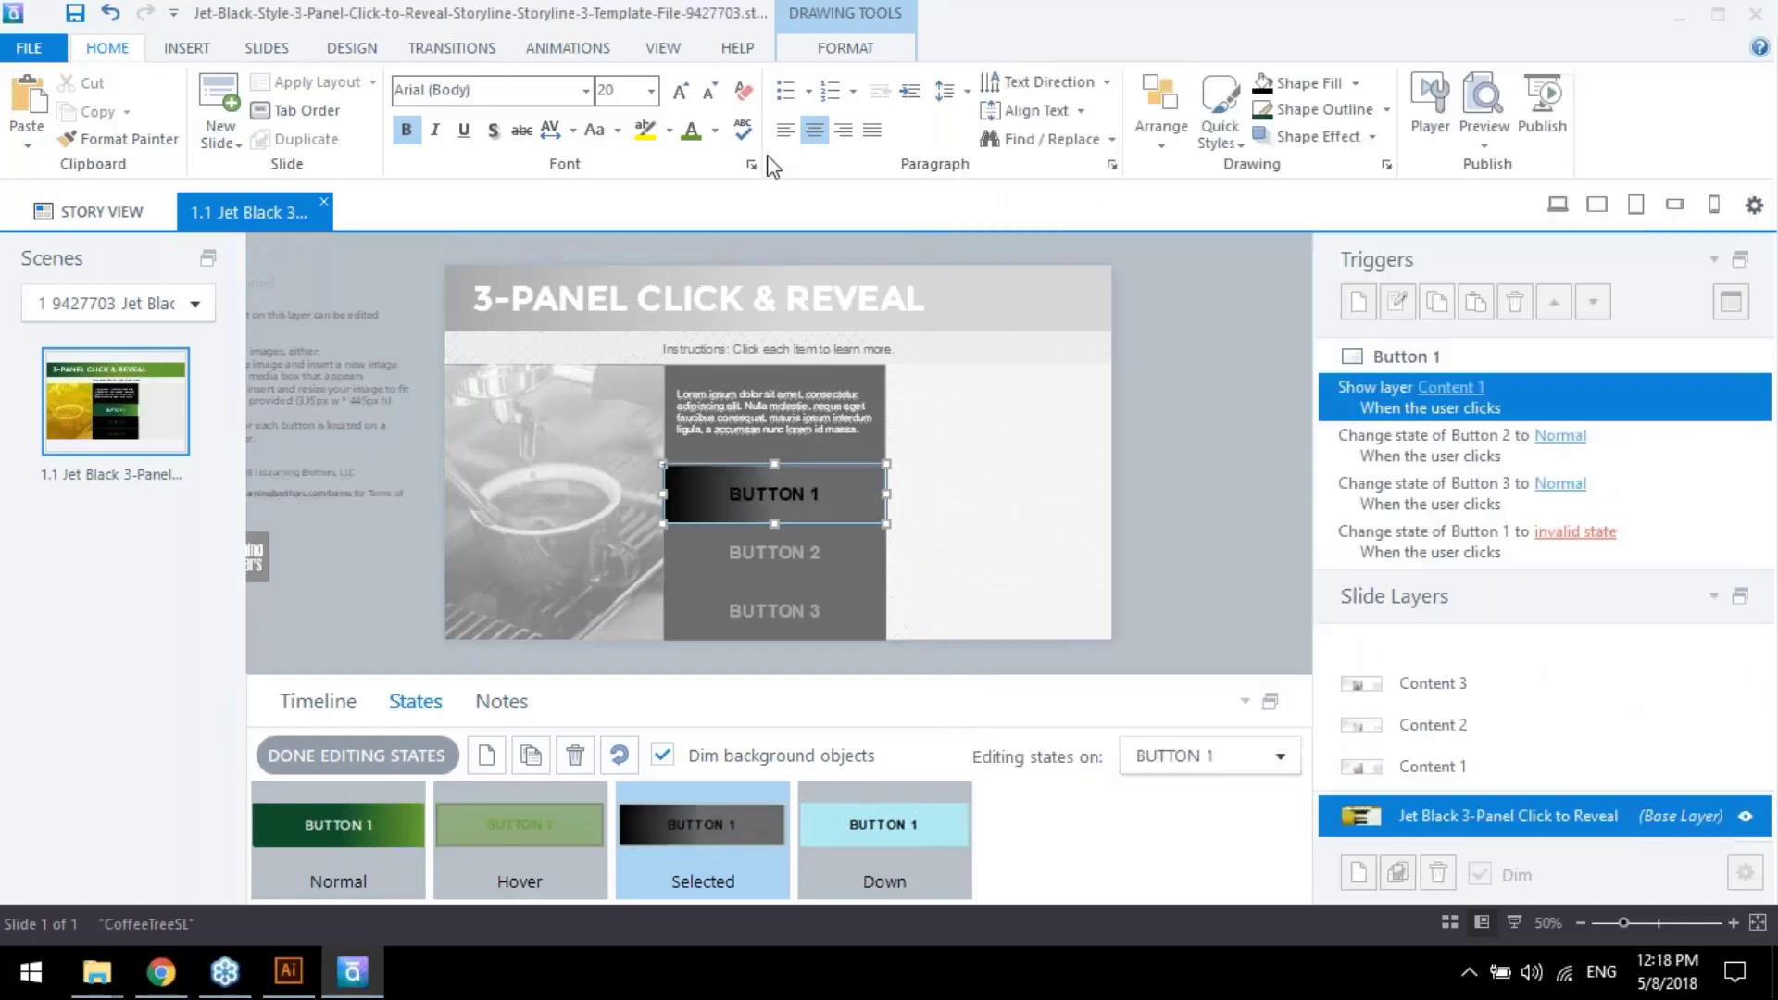
Color Button 1's label text white in the Selected state and compare it with the Hover state
click(716, 131)
click(691, 181)
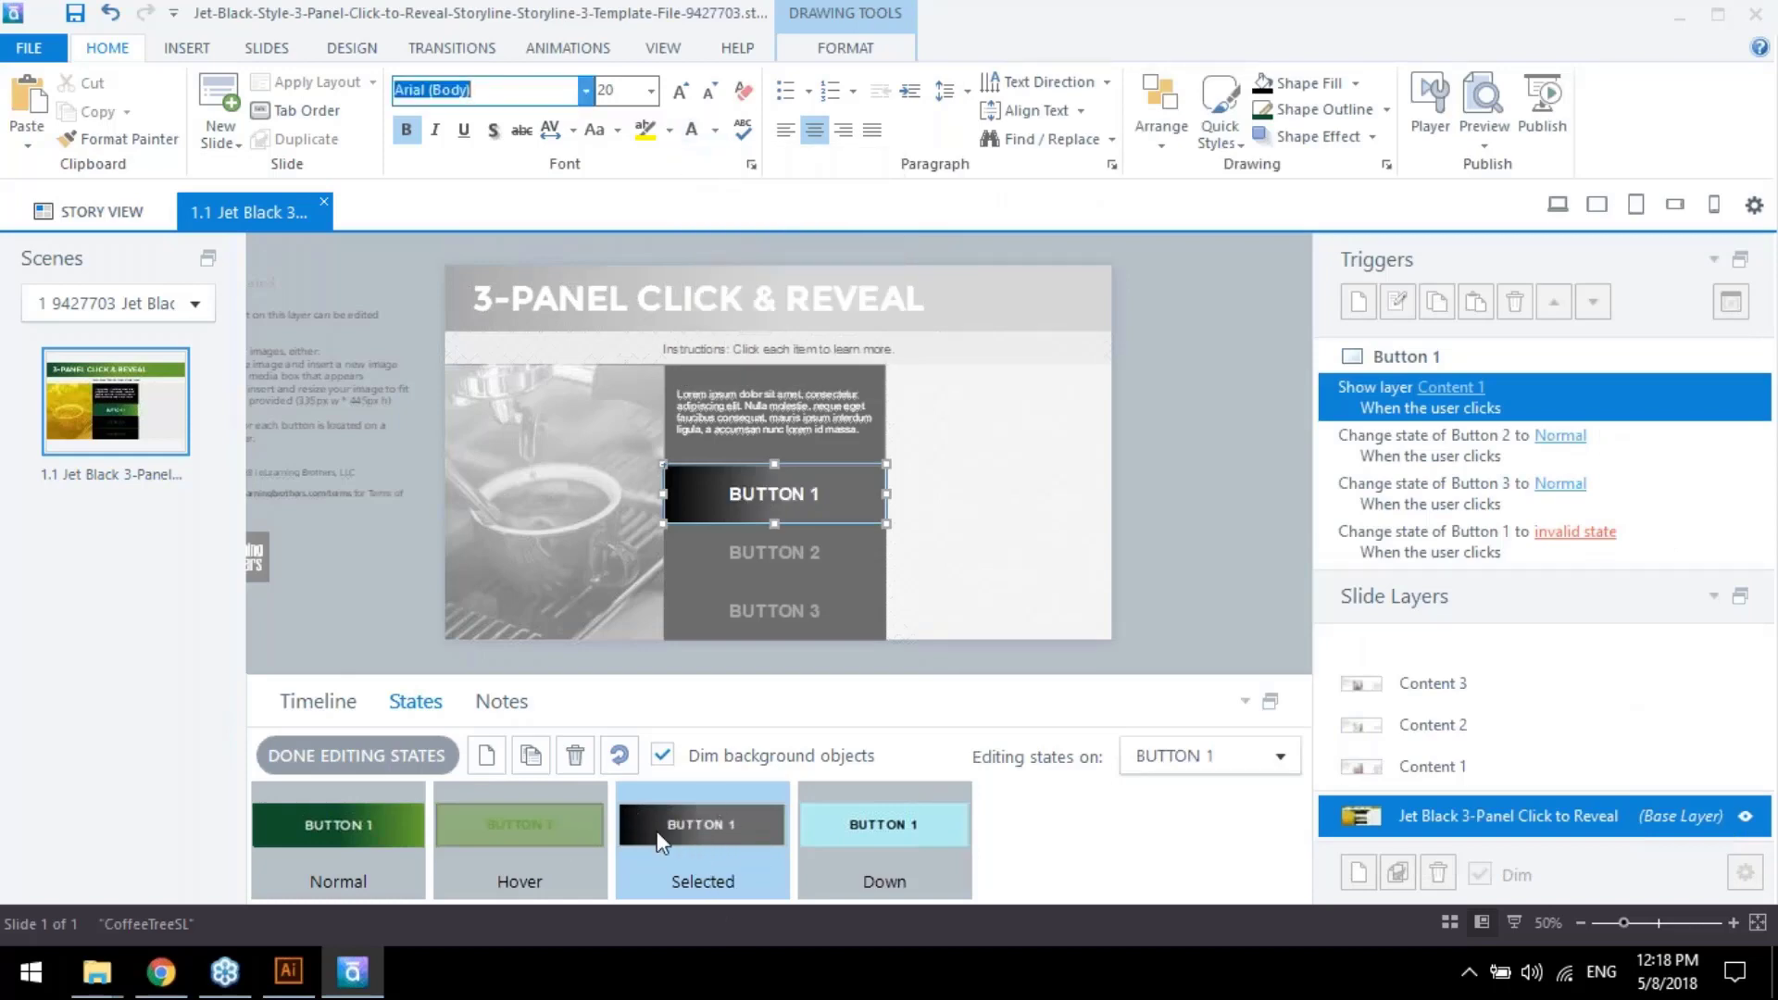
click(471, 837)
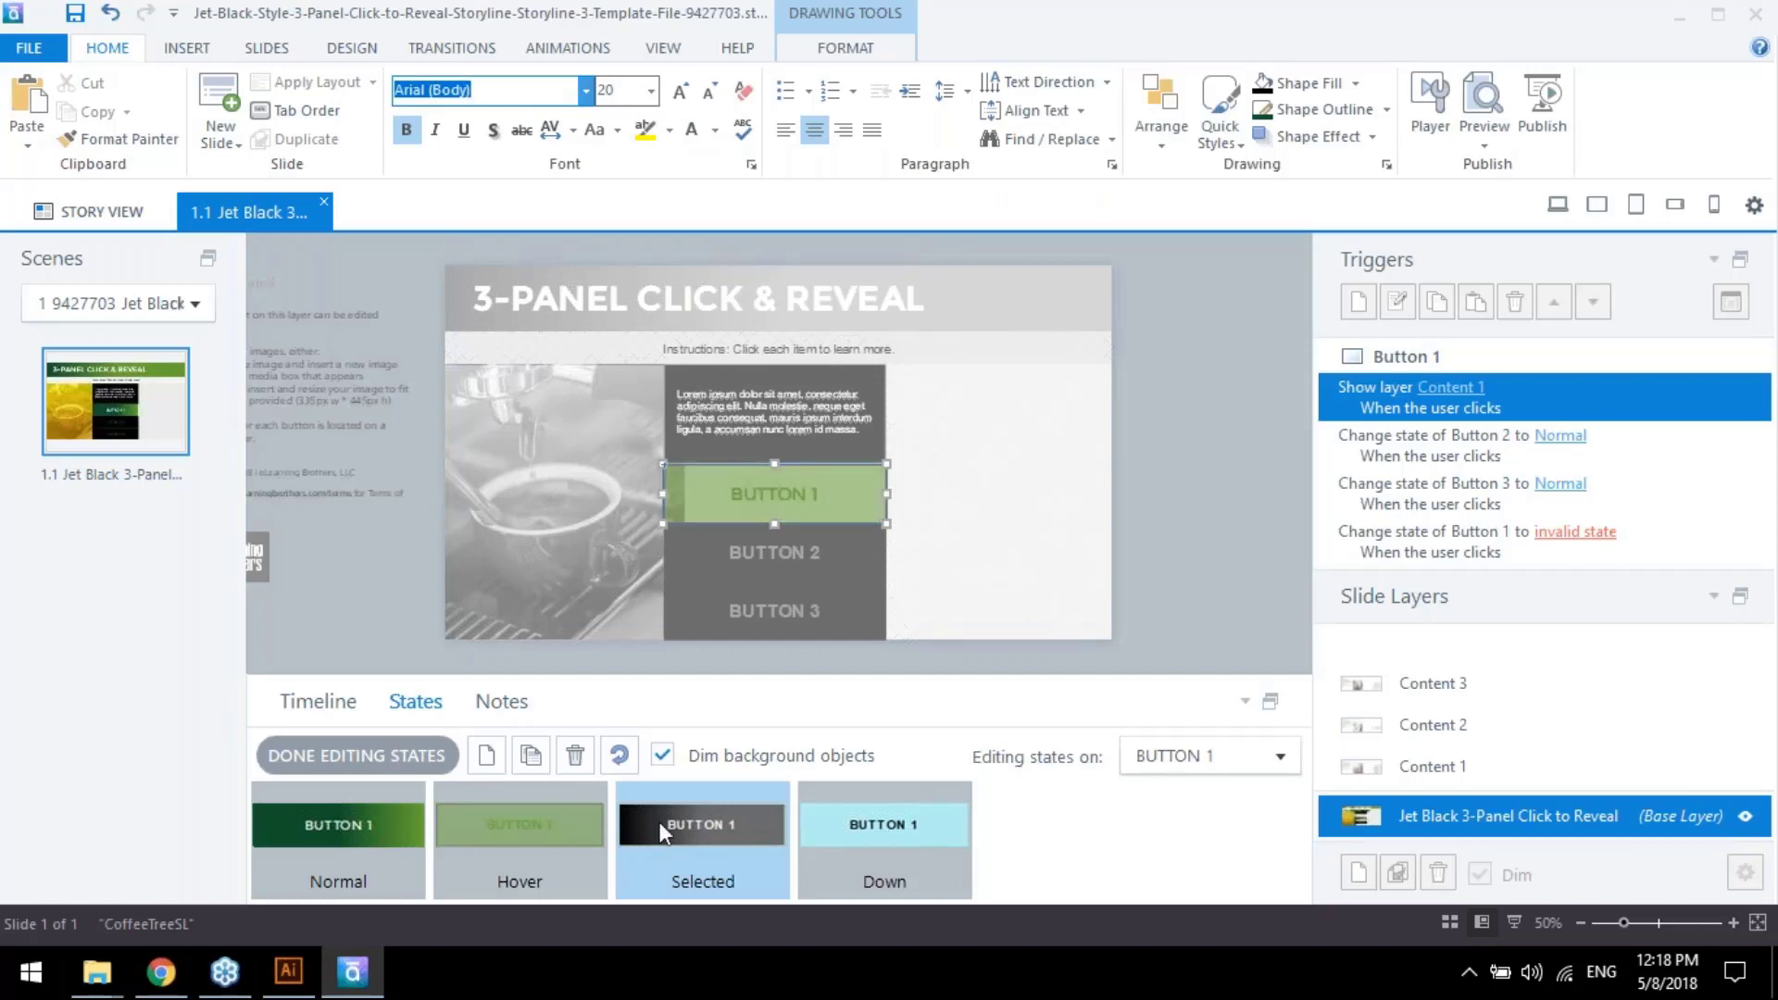
click(639, 828)
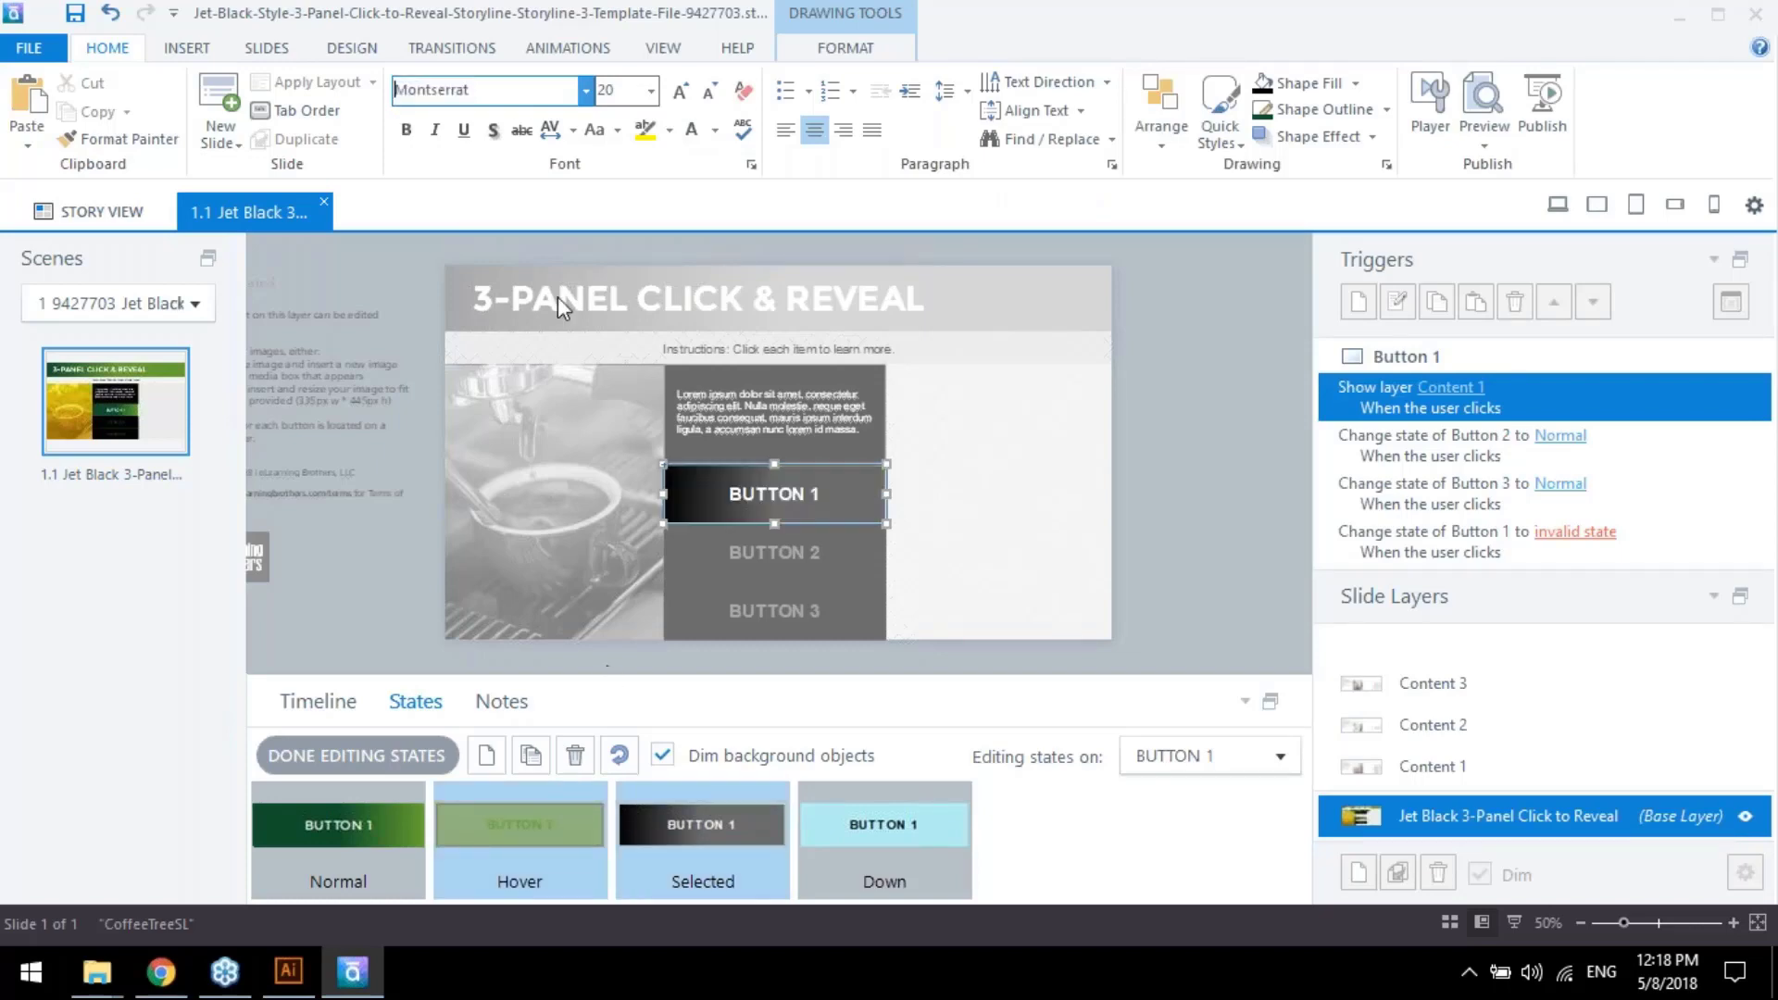
Try to change the Selected state's label font to Montserrat and toggle its bold formatting
click(505, 98)
text(Mont)
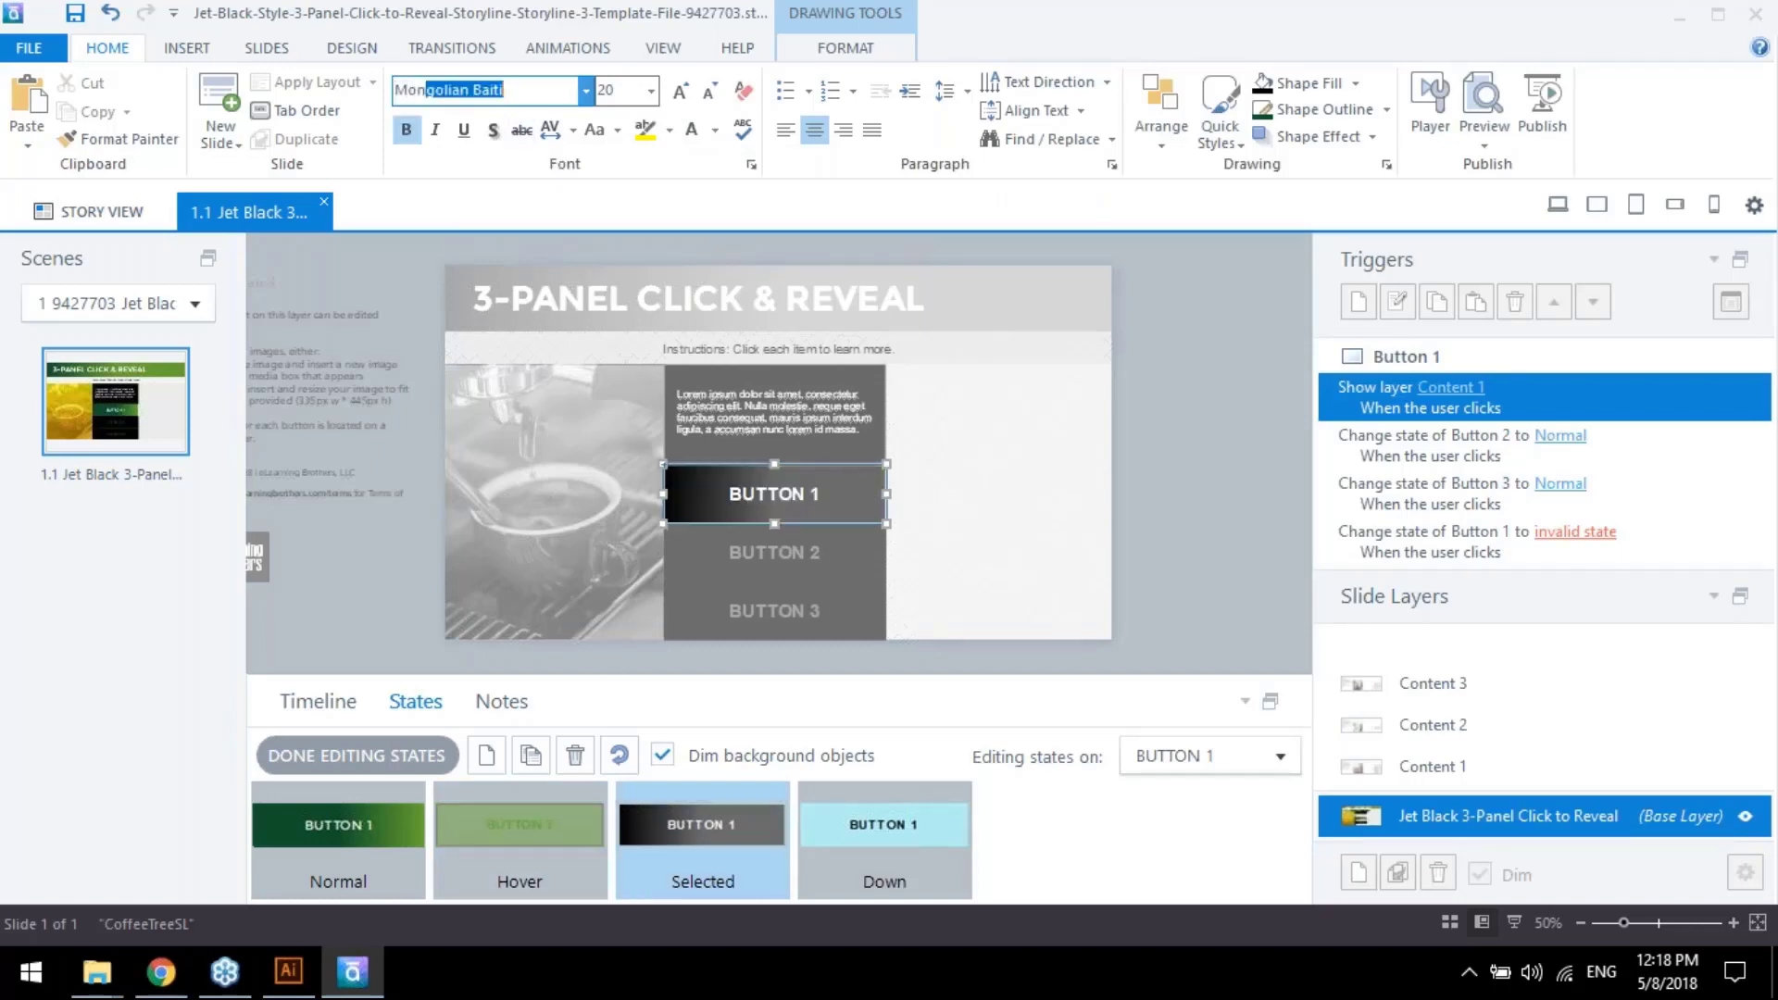
click(897, 831)
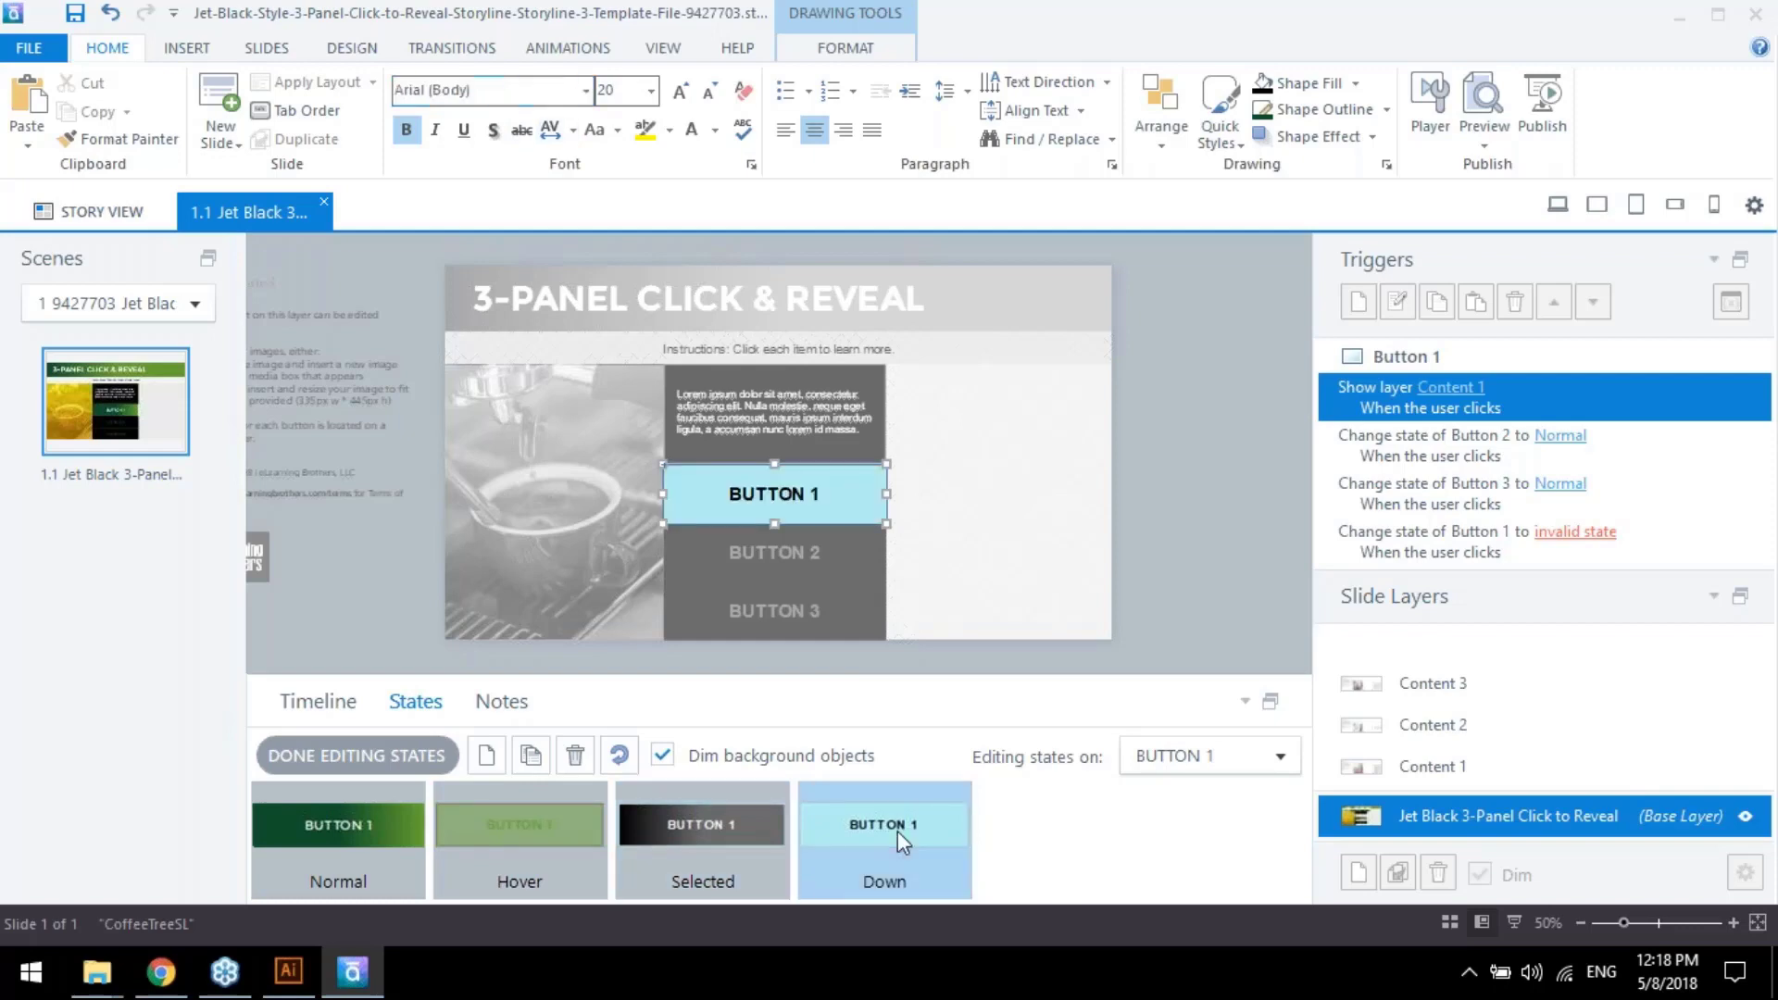
click(719, 831)
click(482, 90)
text(Montserrat)
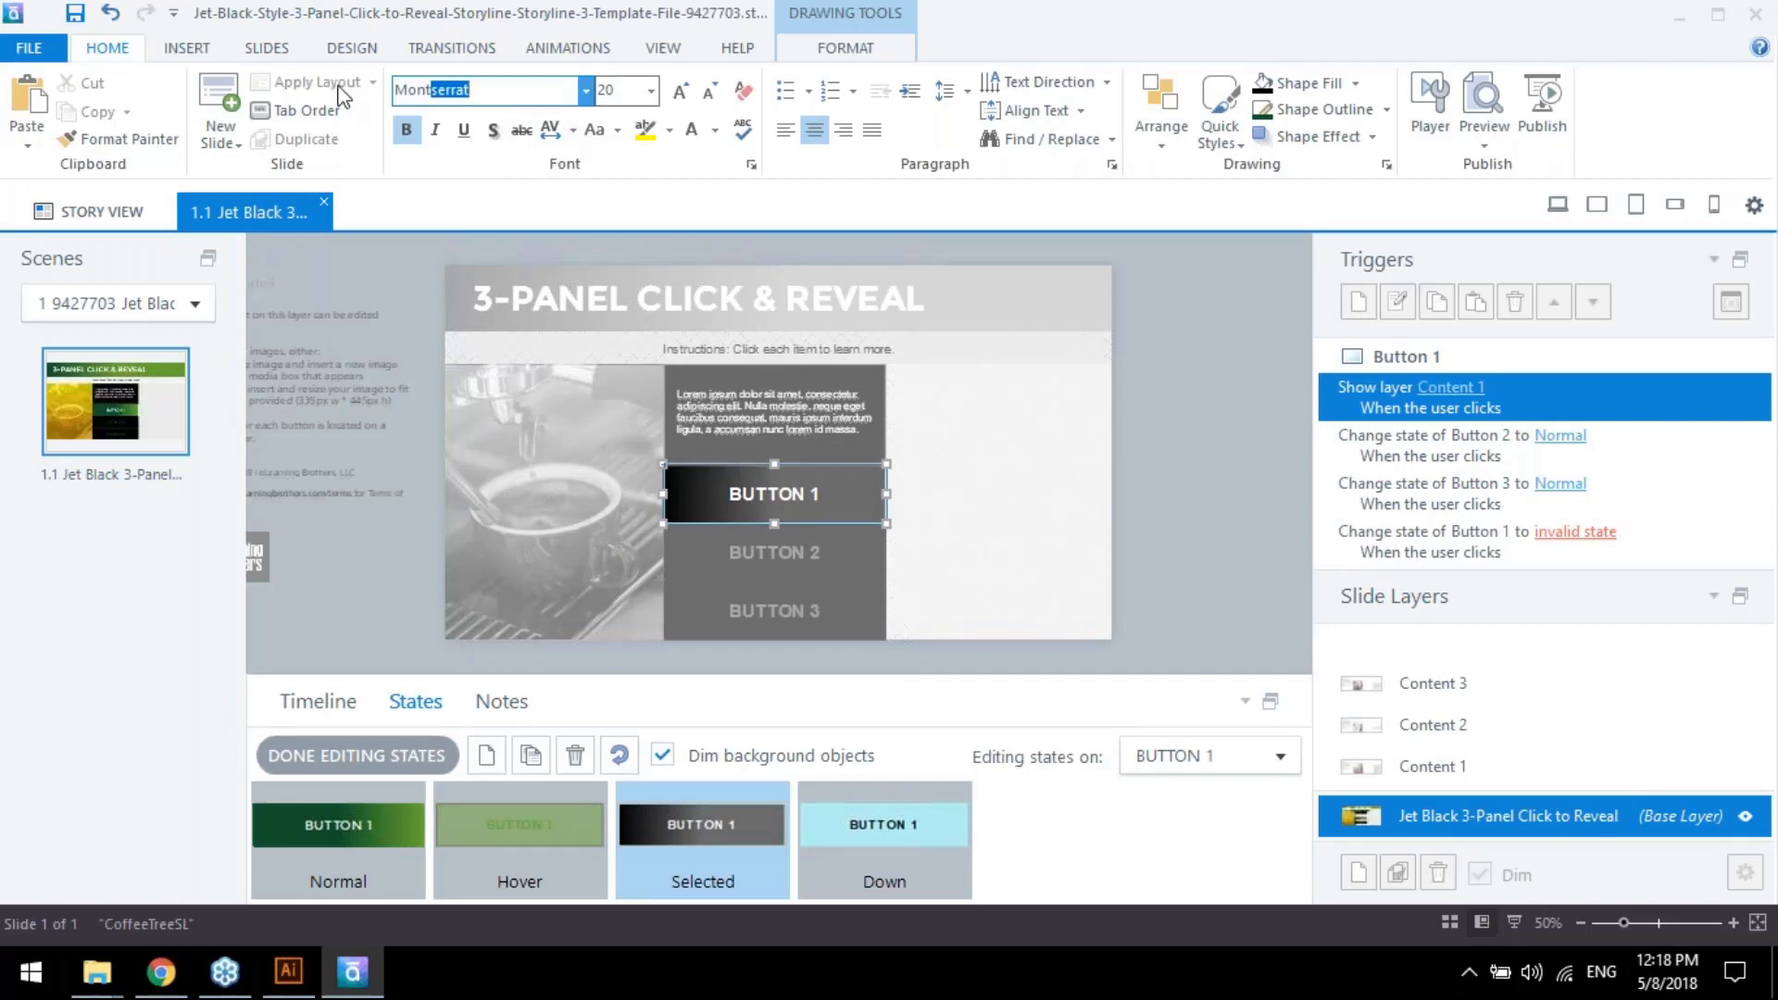
click(411, 132)
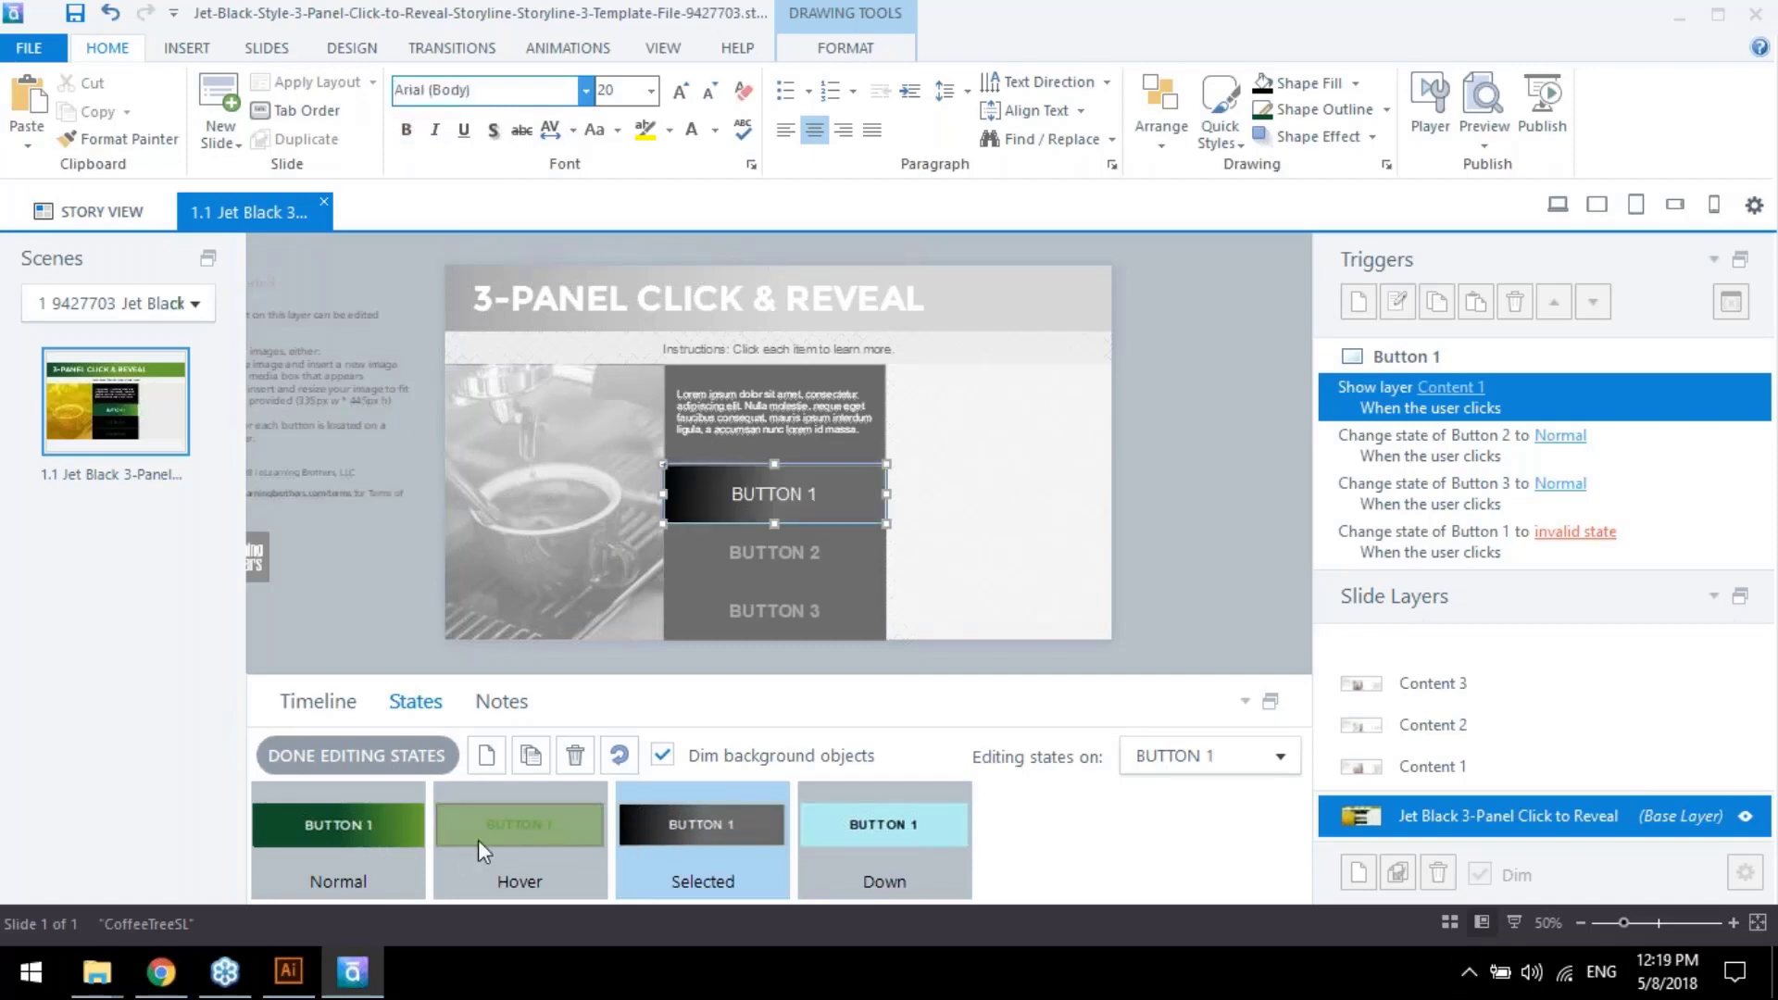
click(407, 130)
Restyle Button 1's Down state with a solid medium green fill, white label text and no outline
click(914, 825)
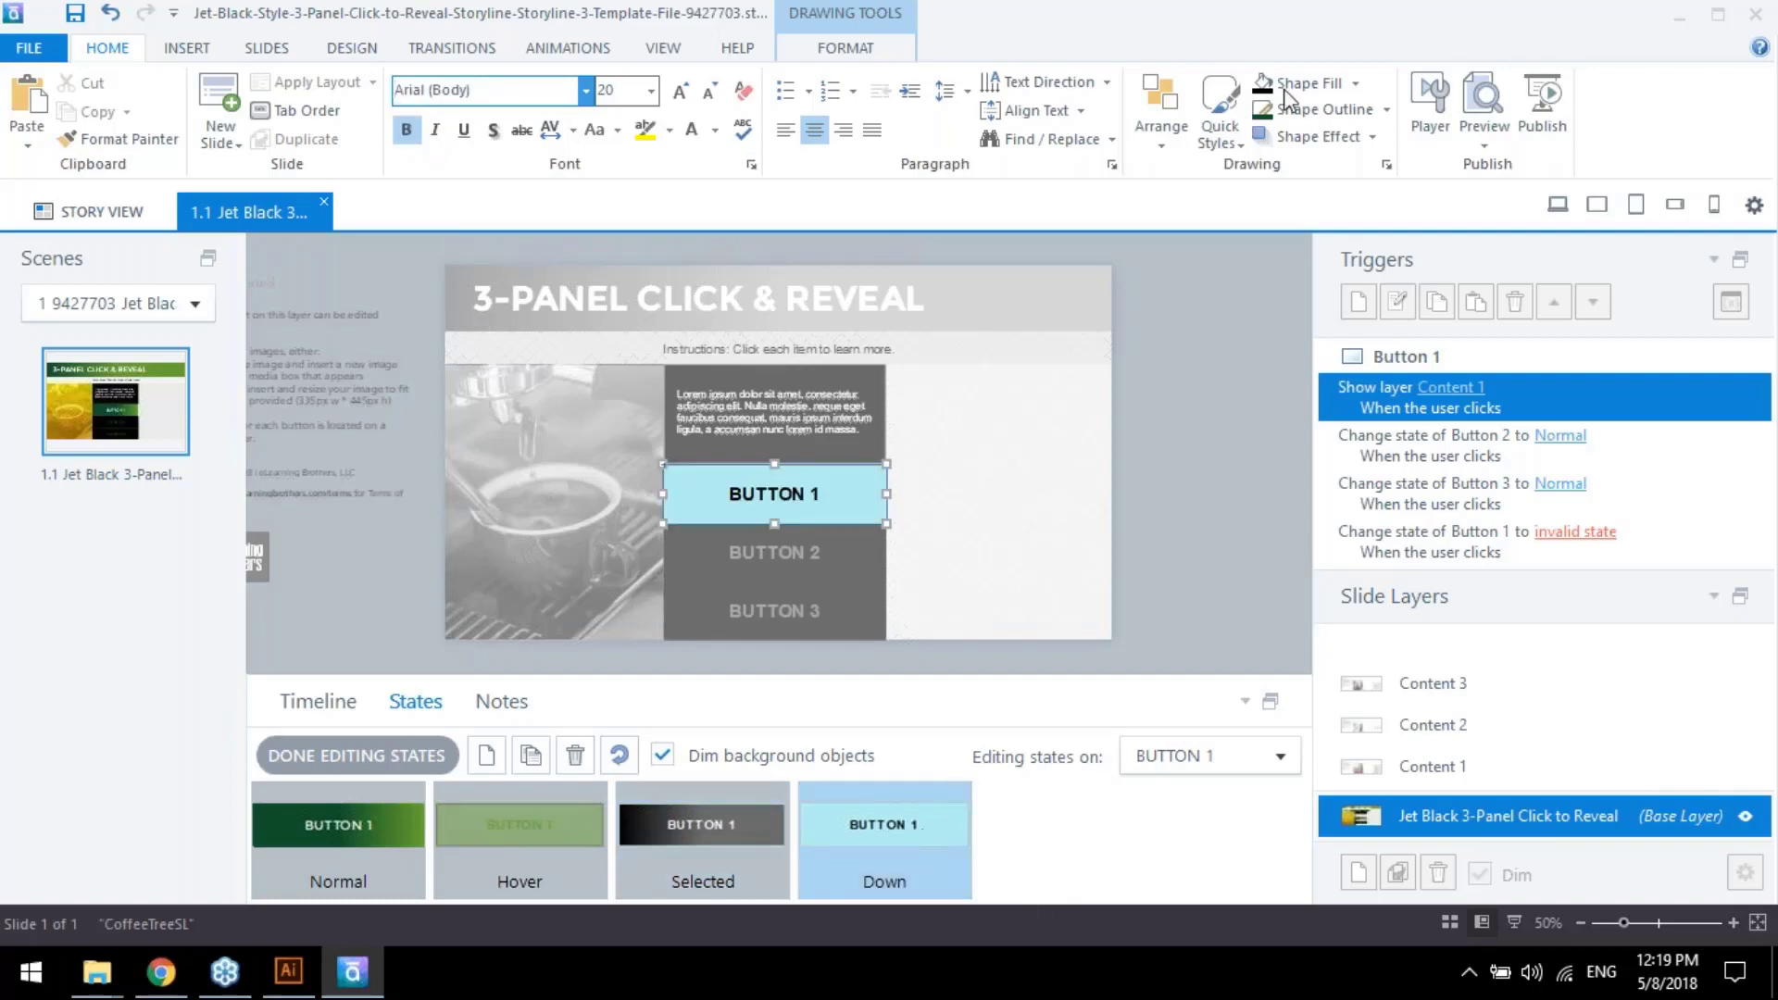
click(1355, 82)
click(1399, 140)
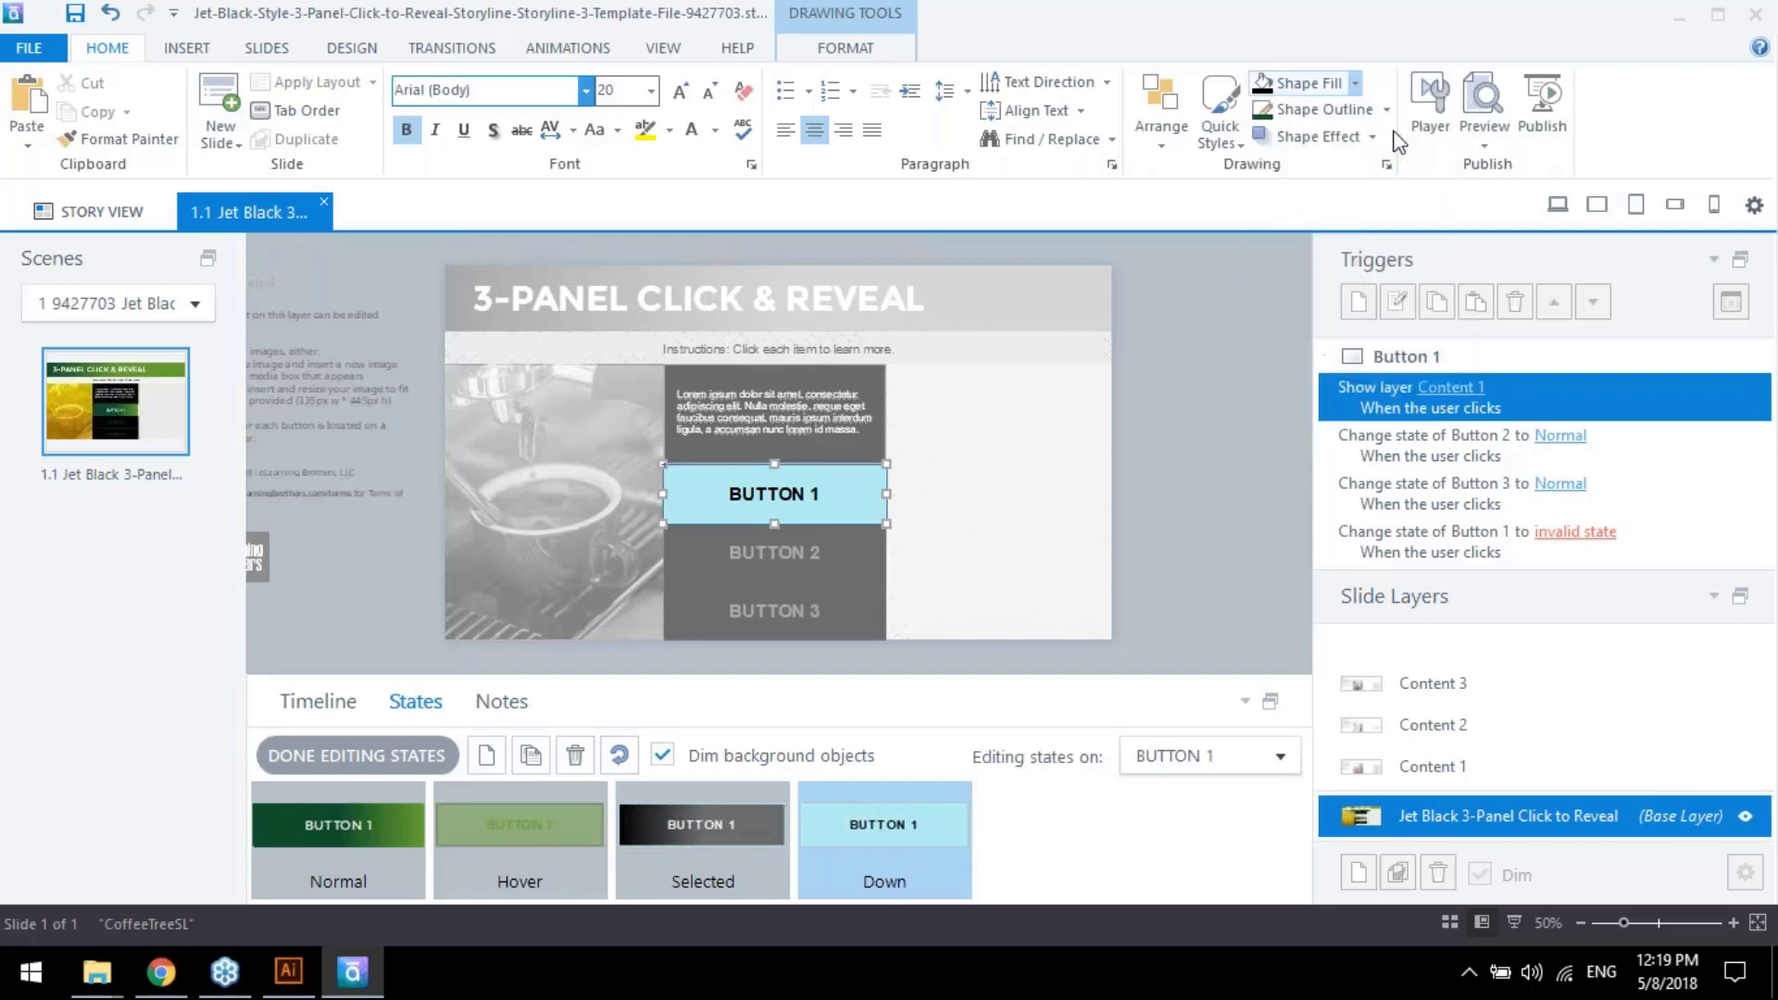
click(692, 130)
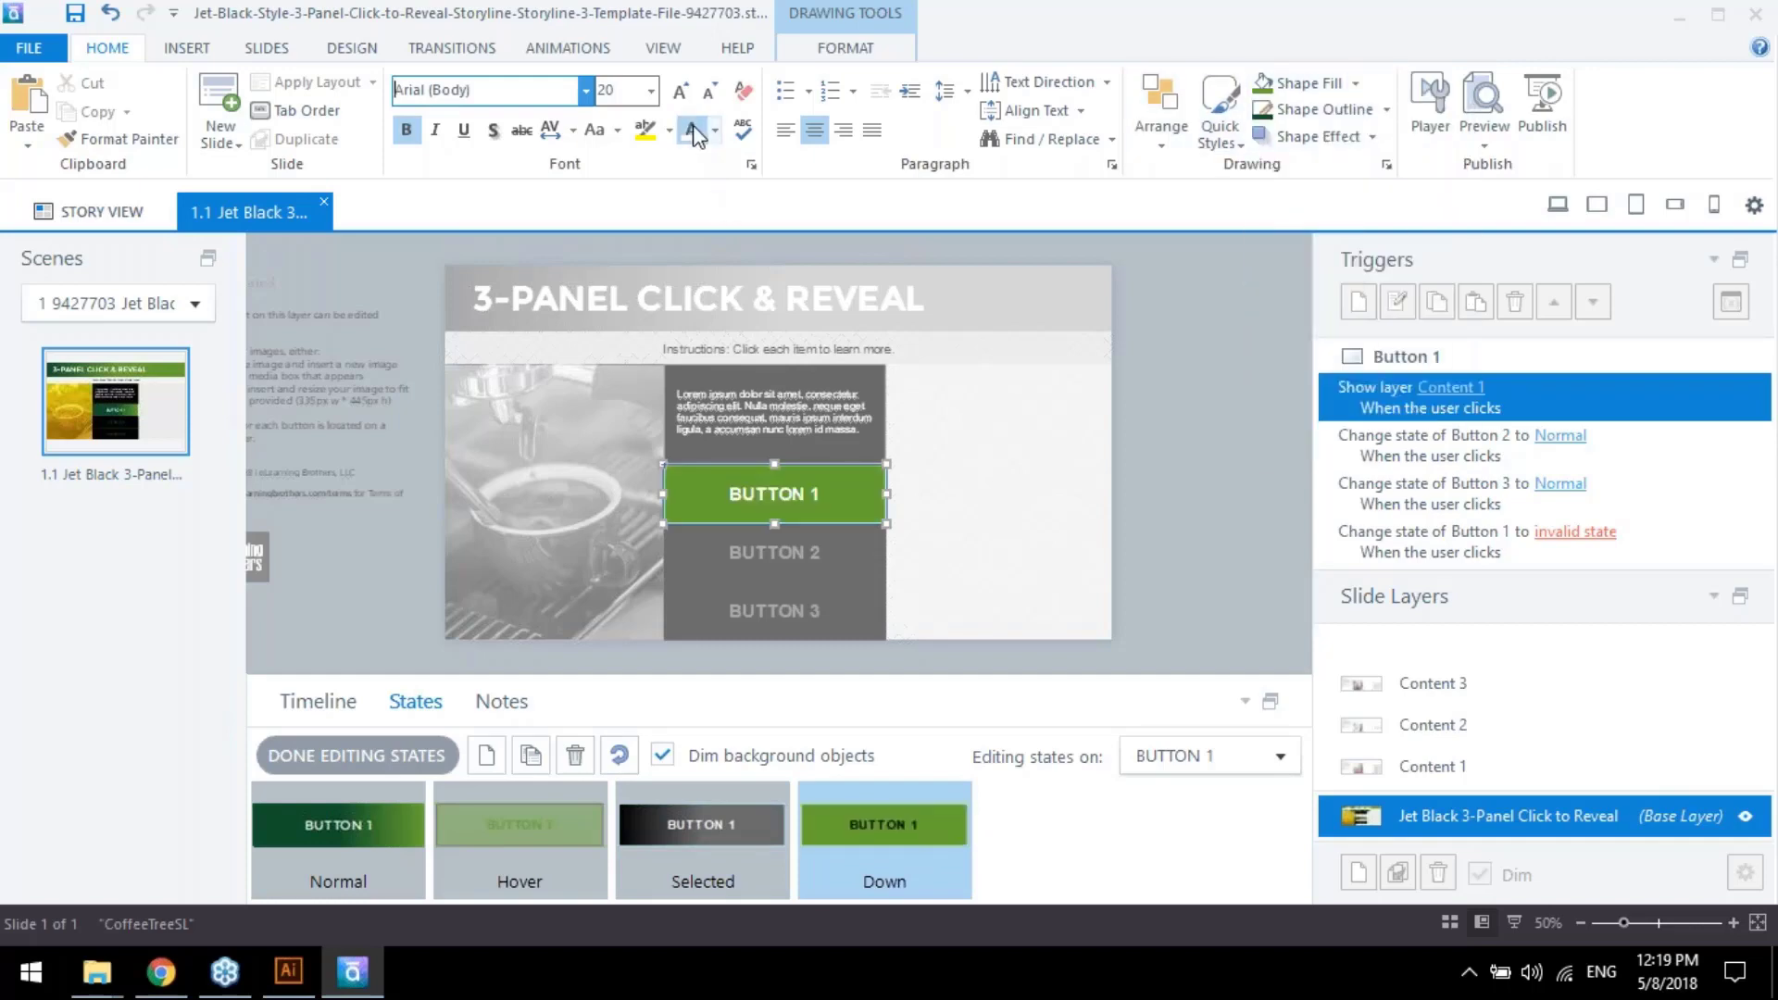
click(1387, 110)
click(1381, 324)
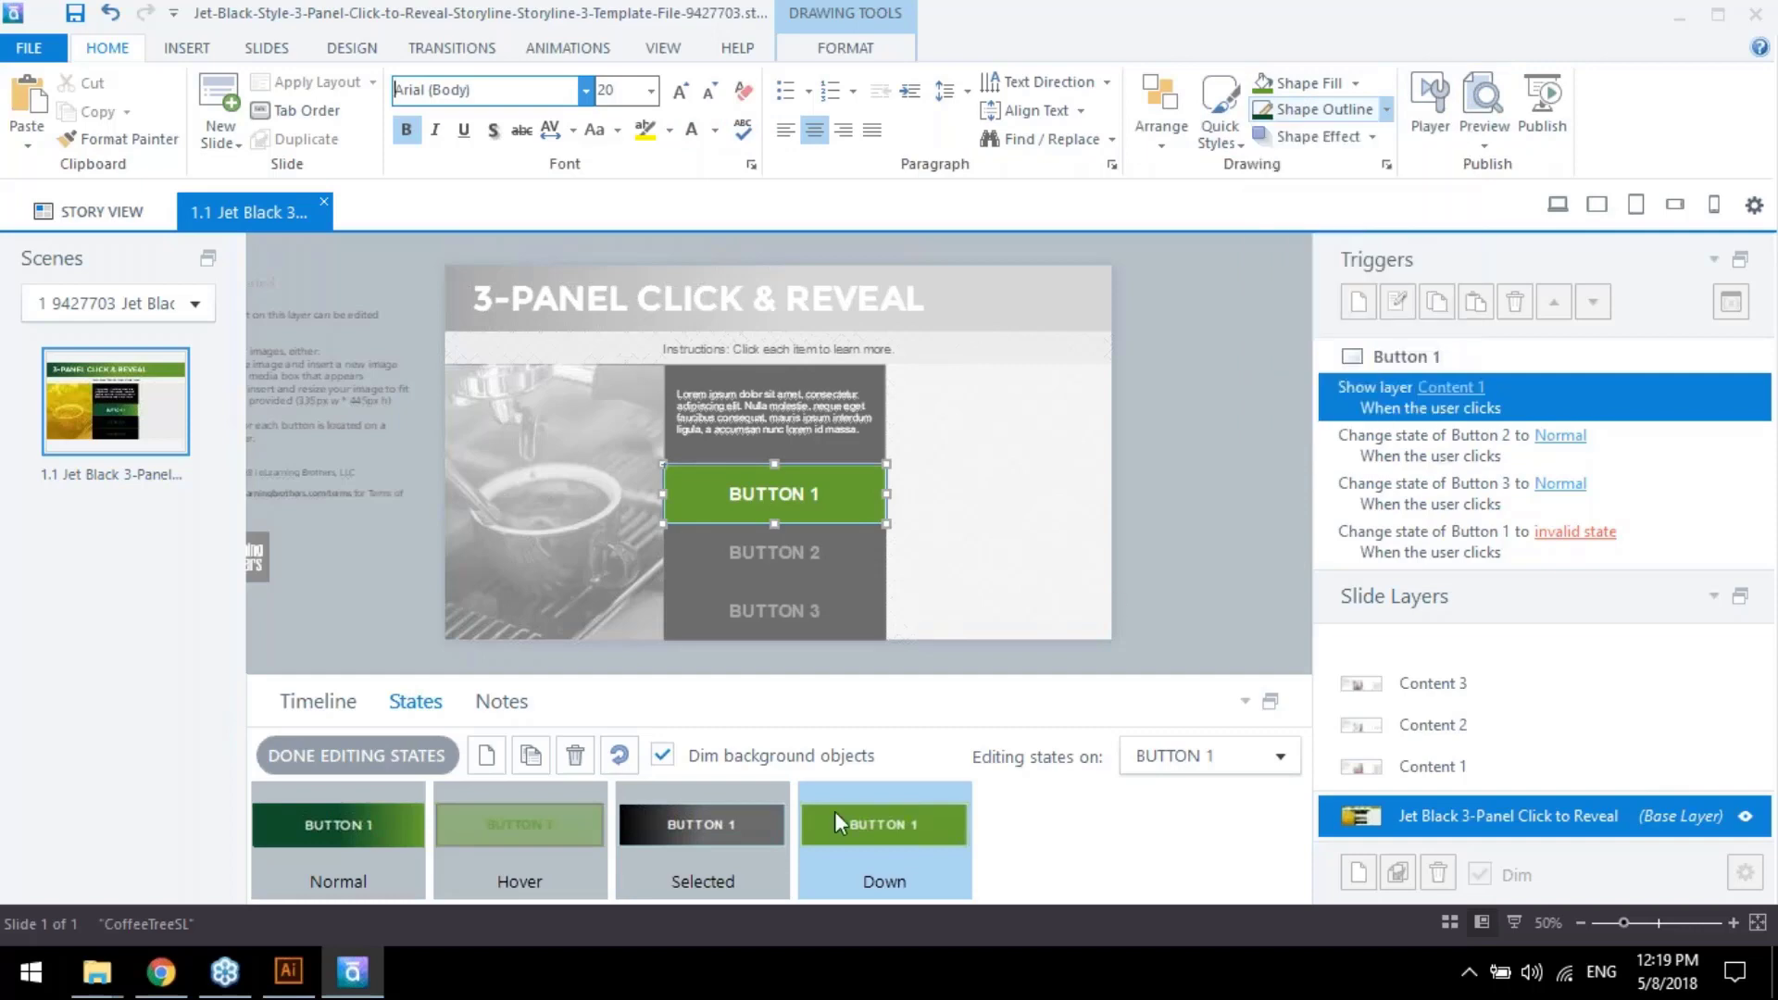
Remove the shape outline from Button 1's Selected and Hover states
click(702, 829)
click(1387, 109)
click(1332, 324)
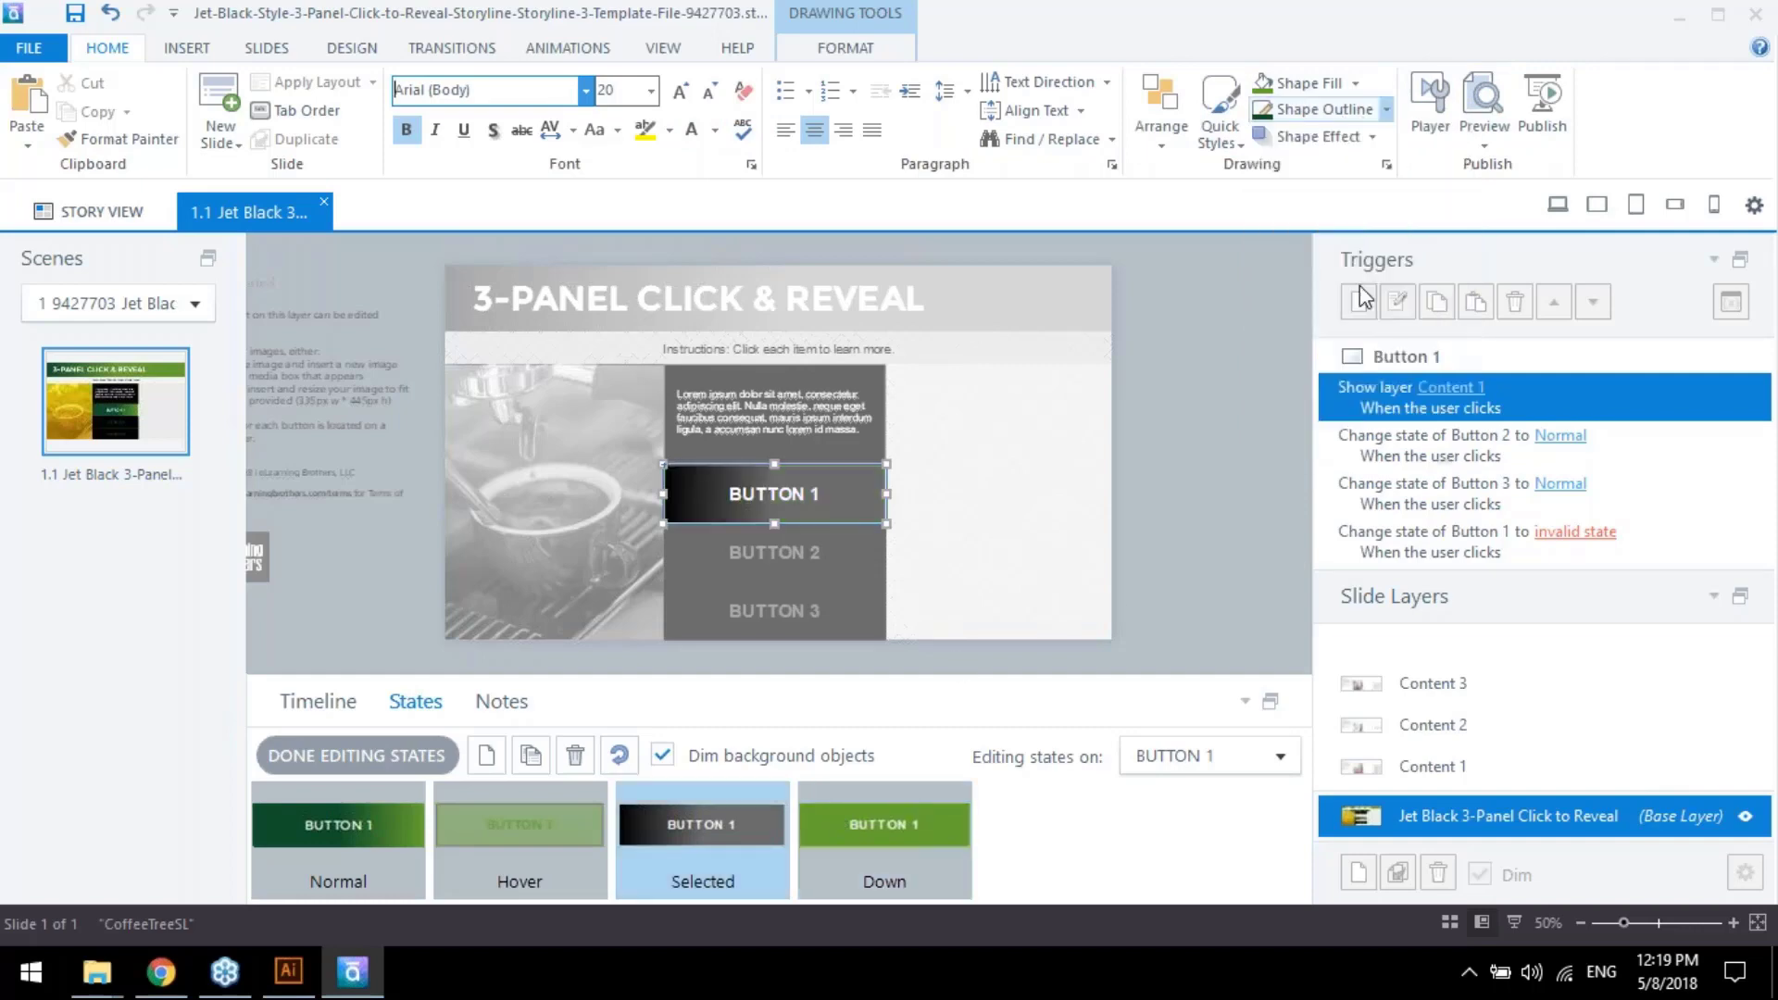
click(454, 838)
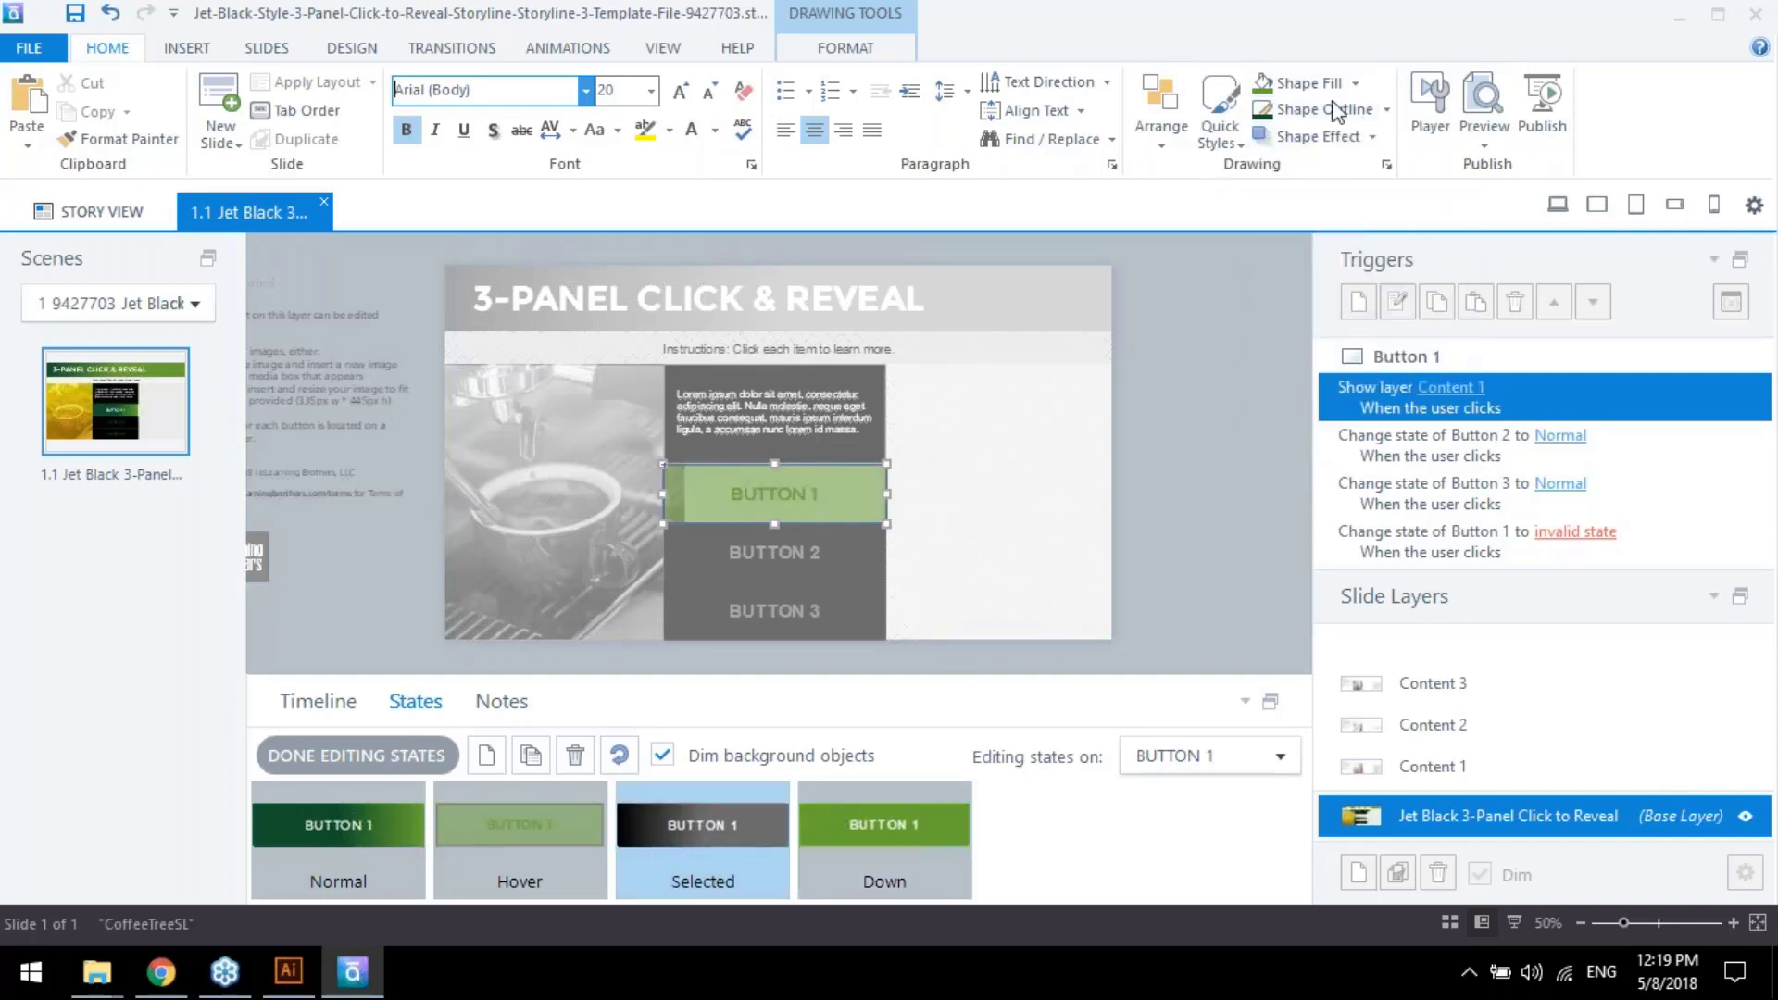
click(1387, 110)
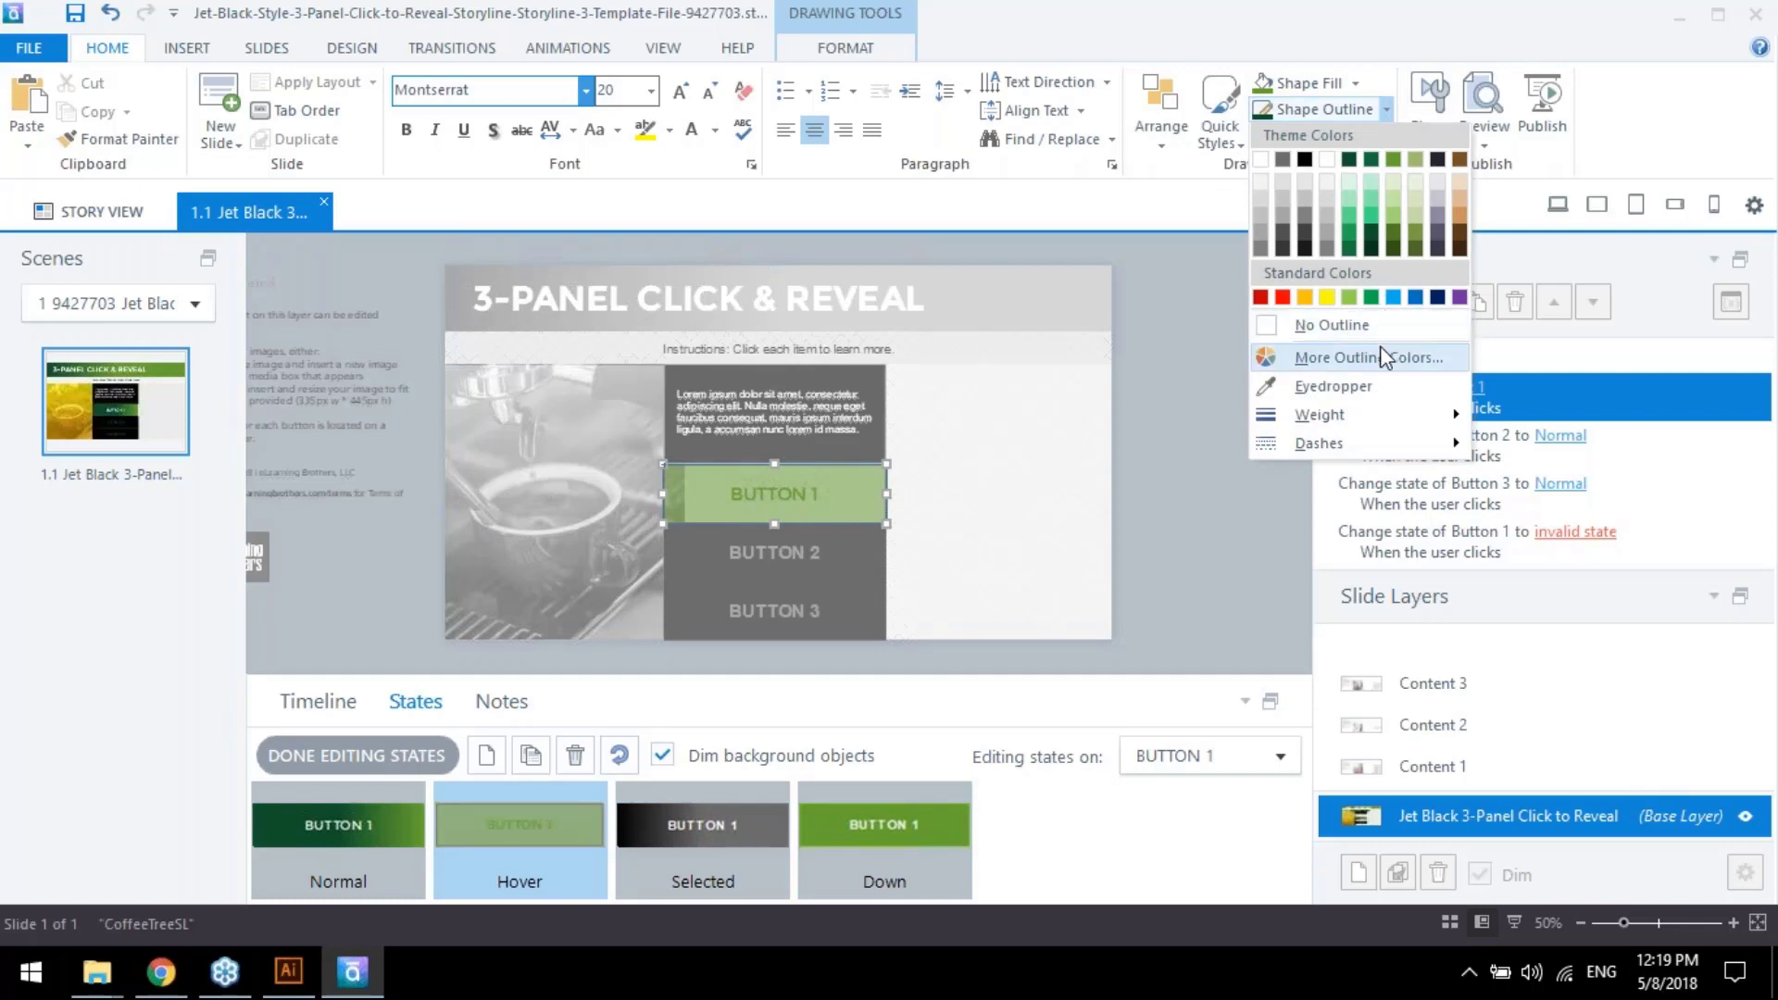
click(1366, 328)
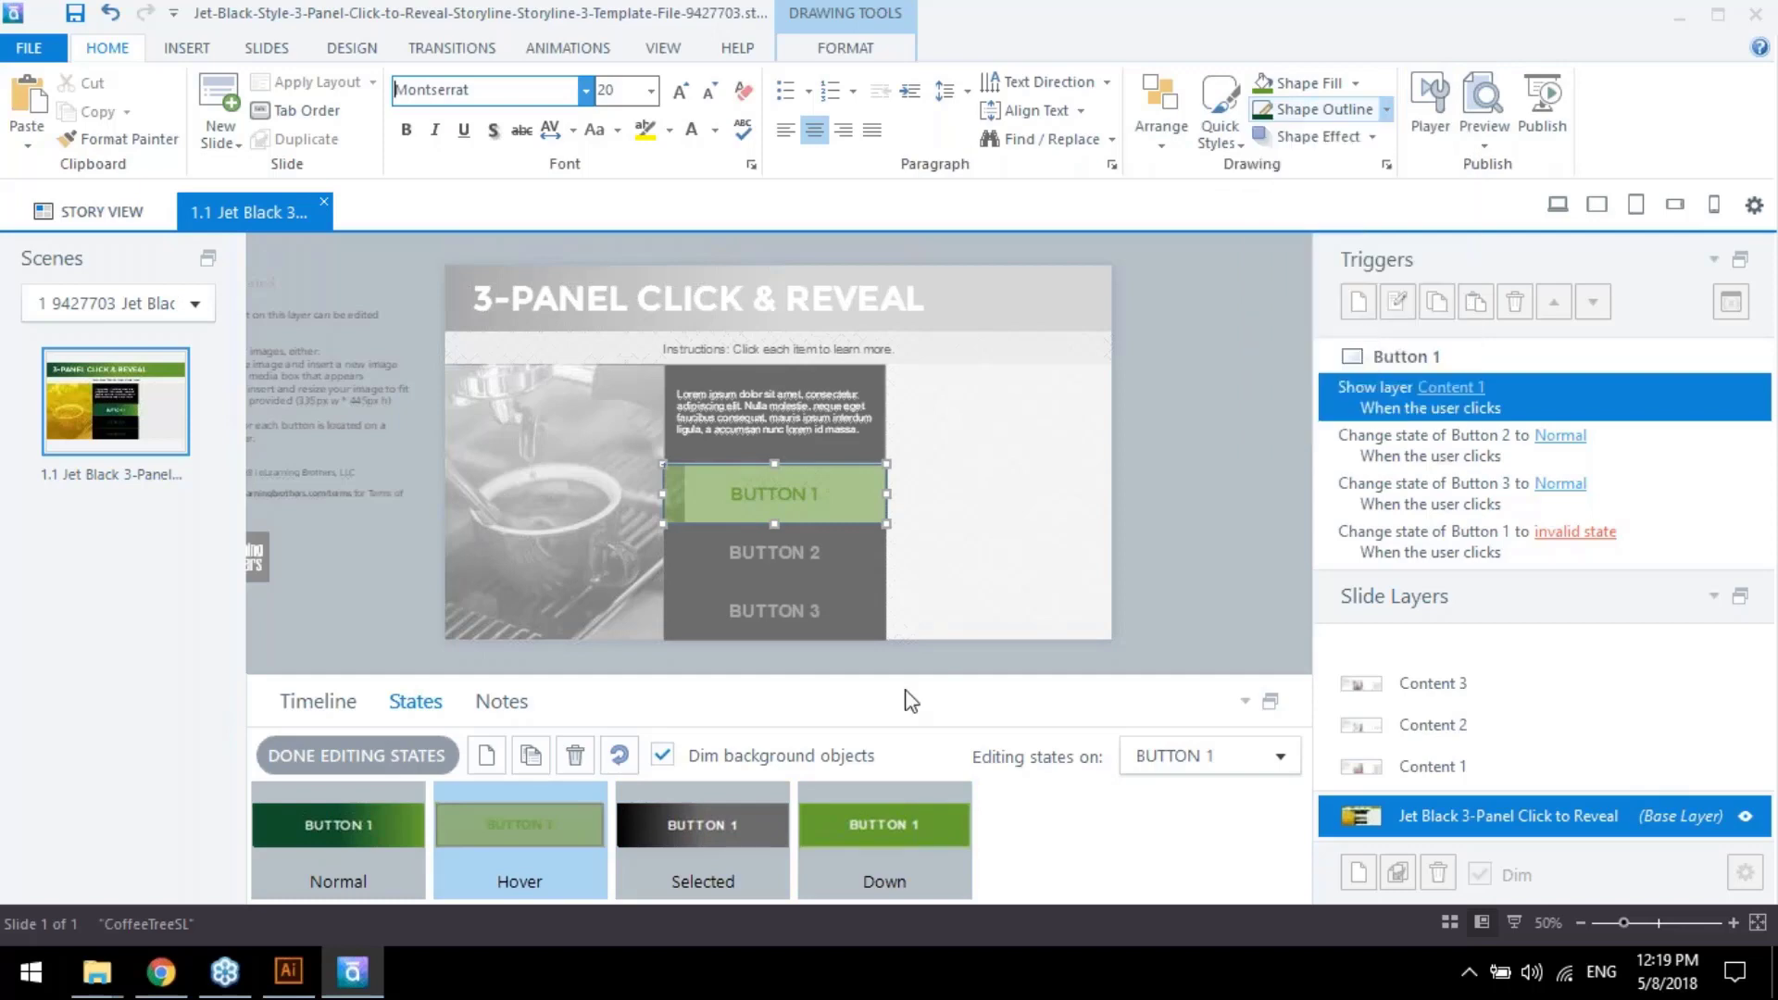
Finish editing Button 1's states and test the button in a preview of the slide
click(407, 755)
click(1485, 145)
click(1495, 167)
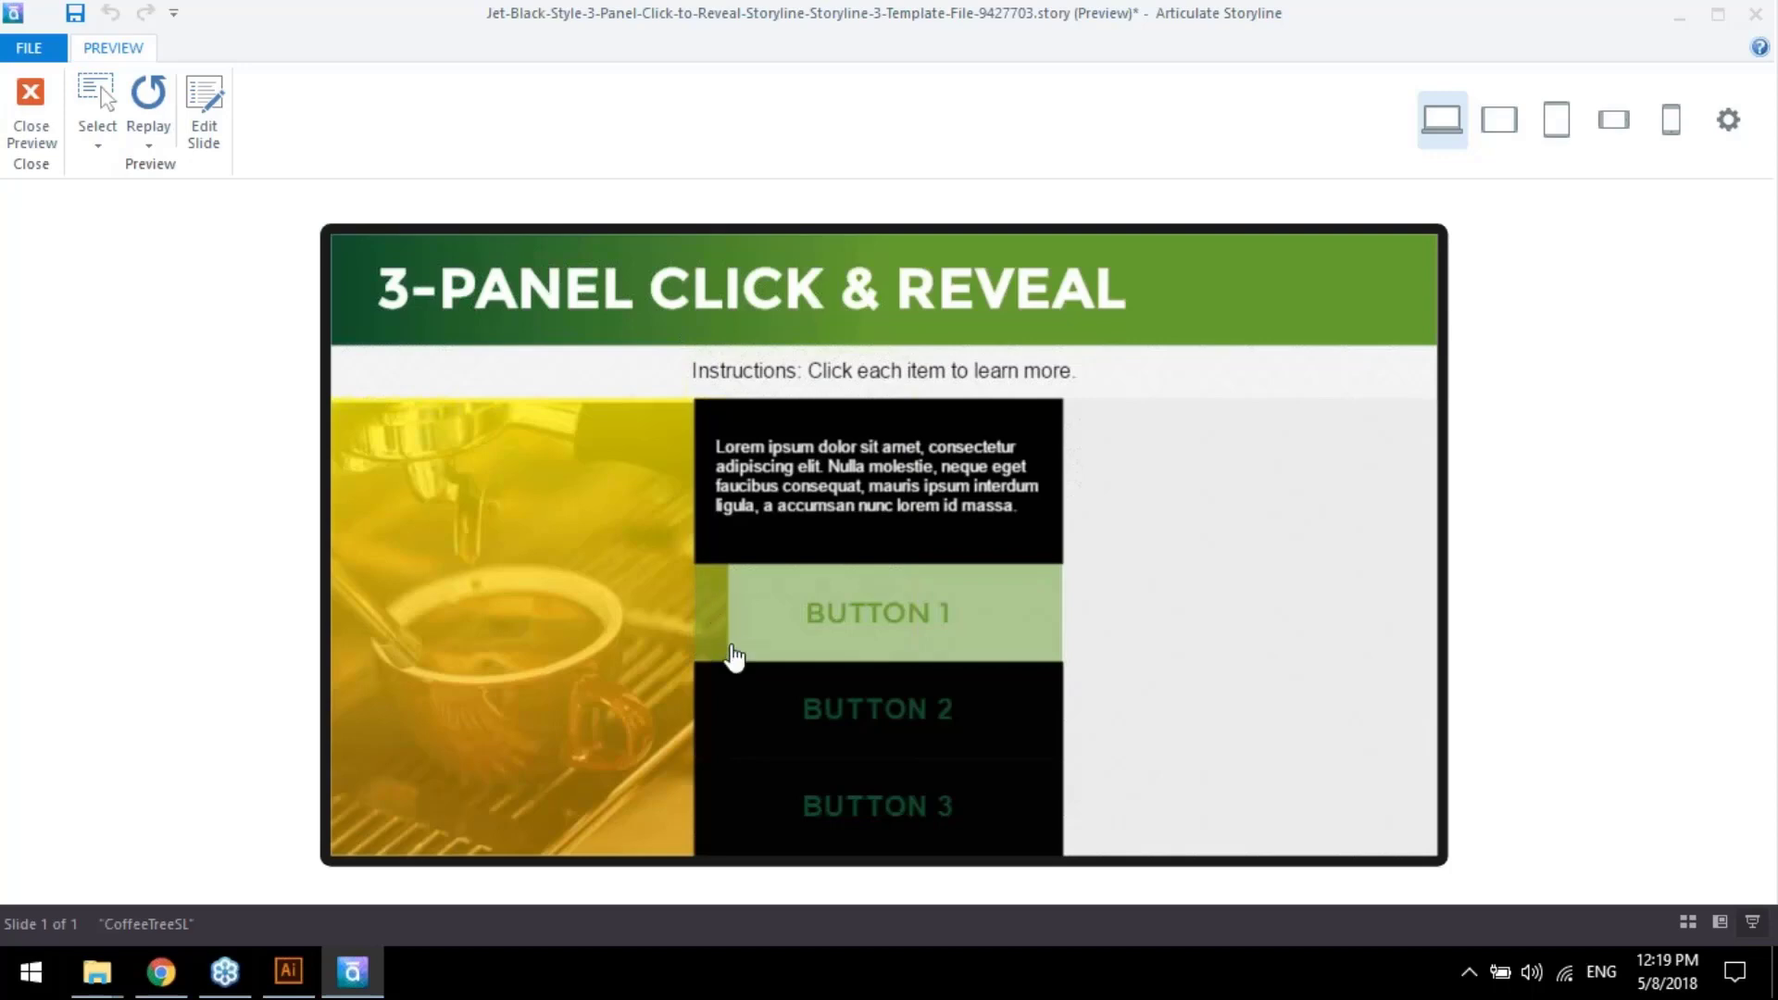
click(869, 620)
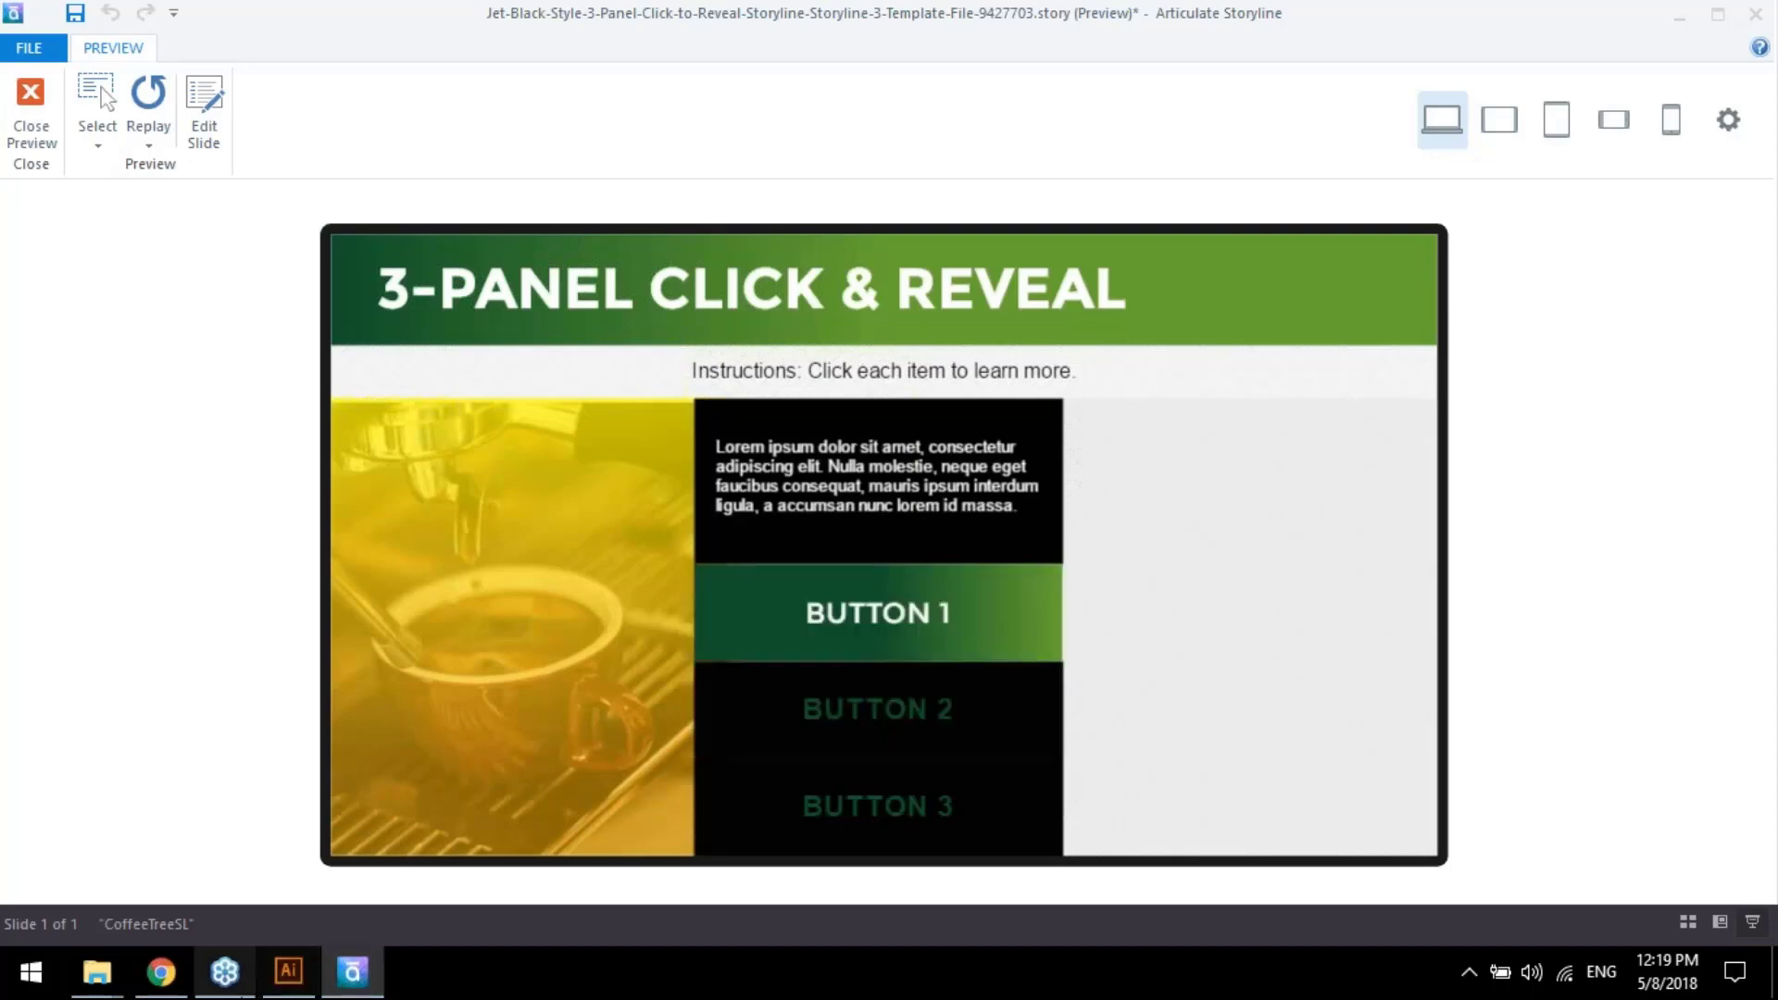
Switch to Illustrator and compare the previewed button with the button designs in the CoffeeTree Style Guide
click(309, 985)
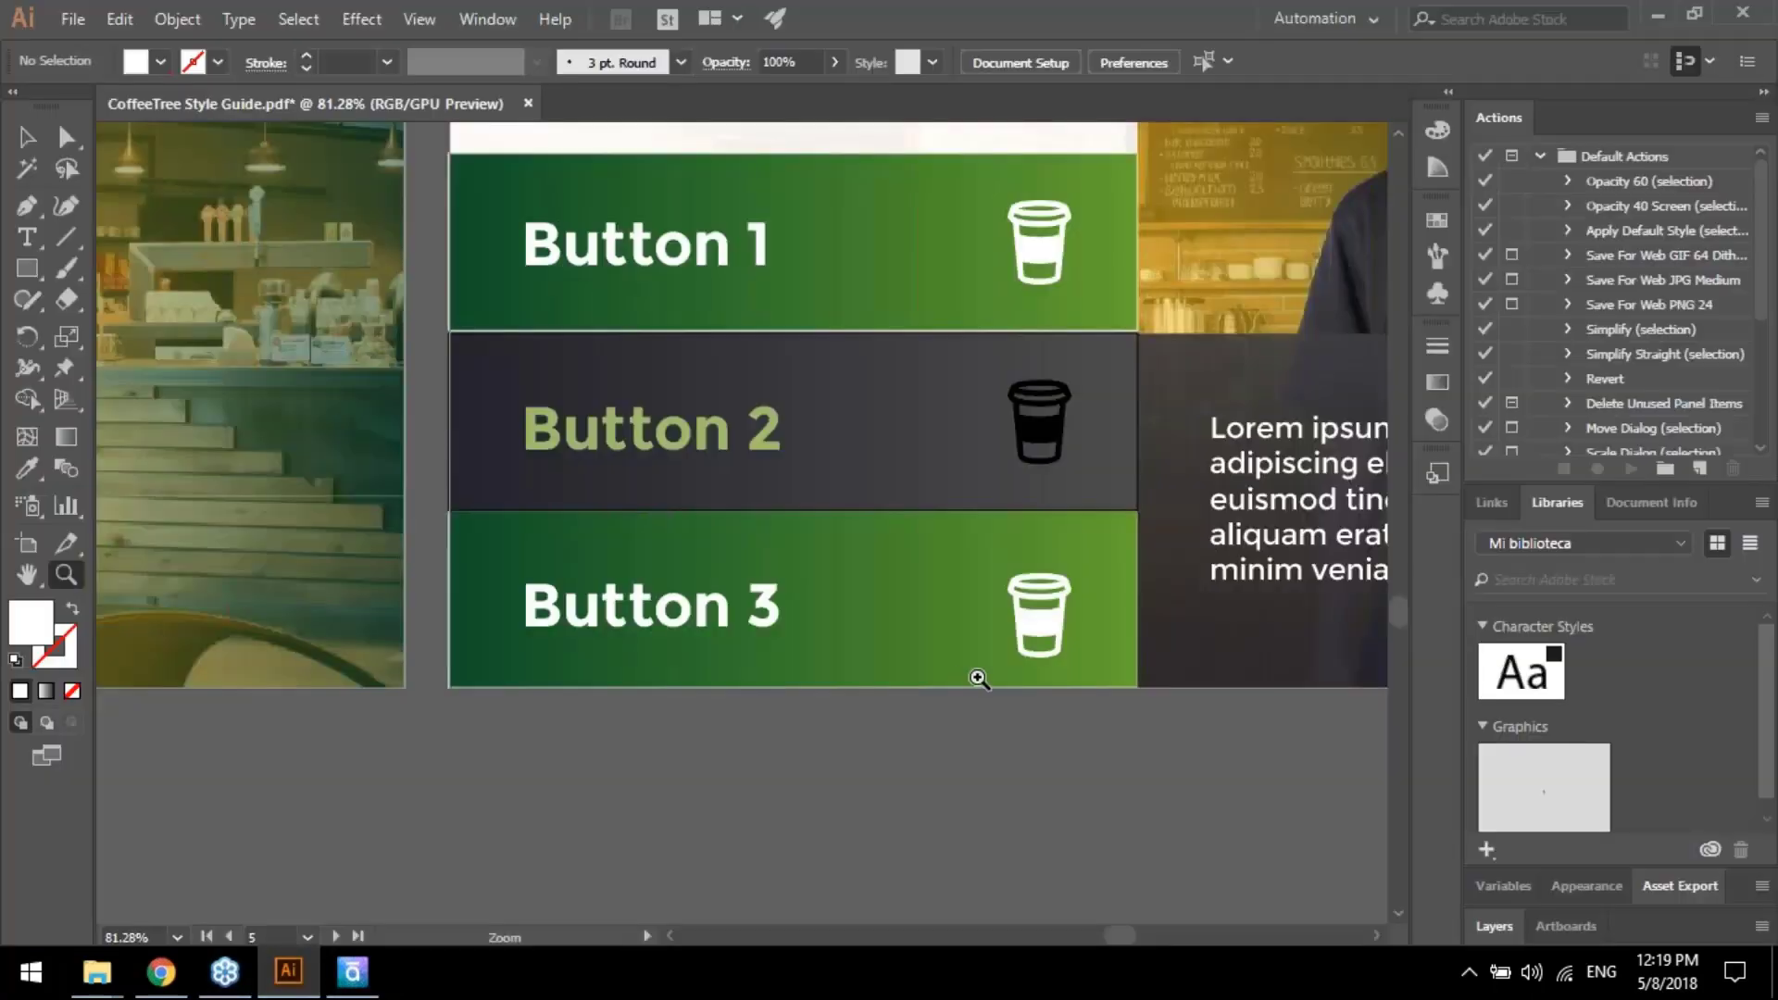
scroll(968, 673, up, 2)
drag(999, 326, 742, 349)
drag(913, 603, 389, 435)
scroll(746, 526, down, 3)
drag(554, 563, 723, 597)
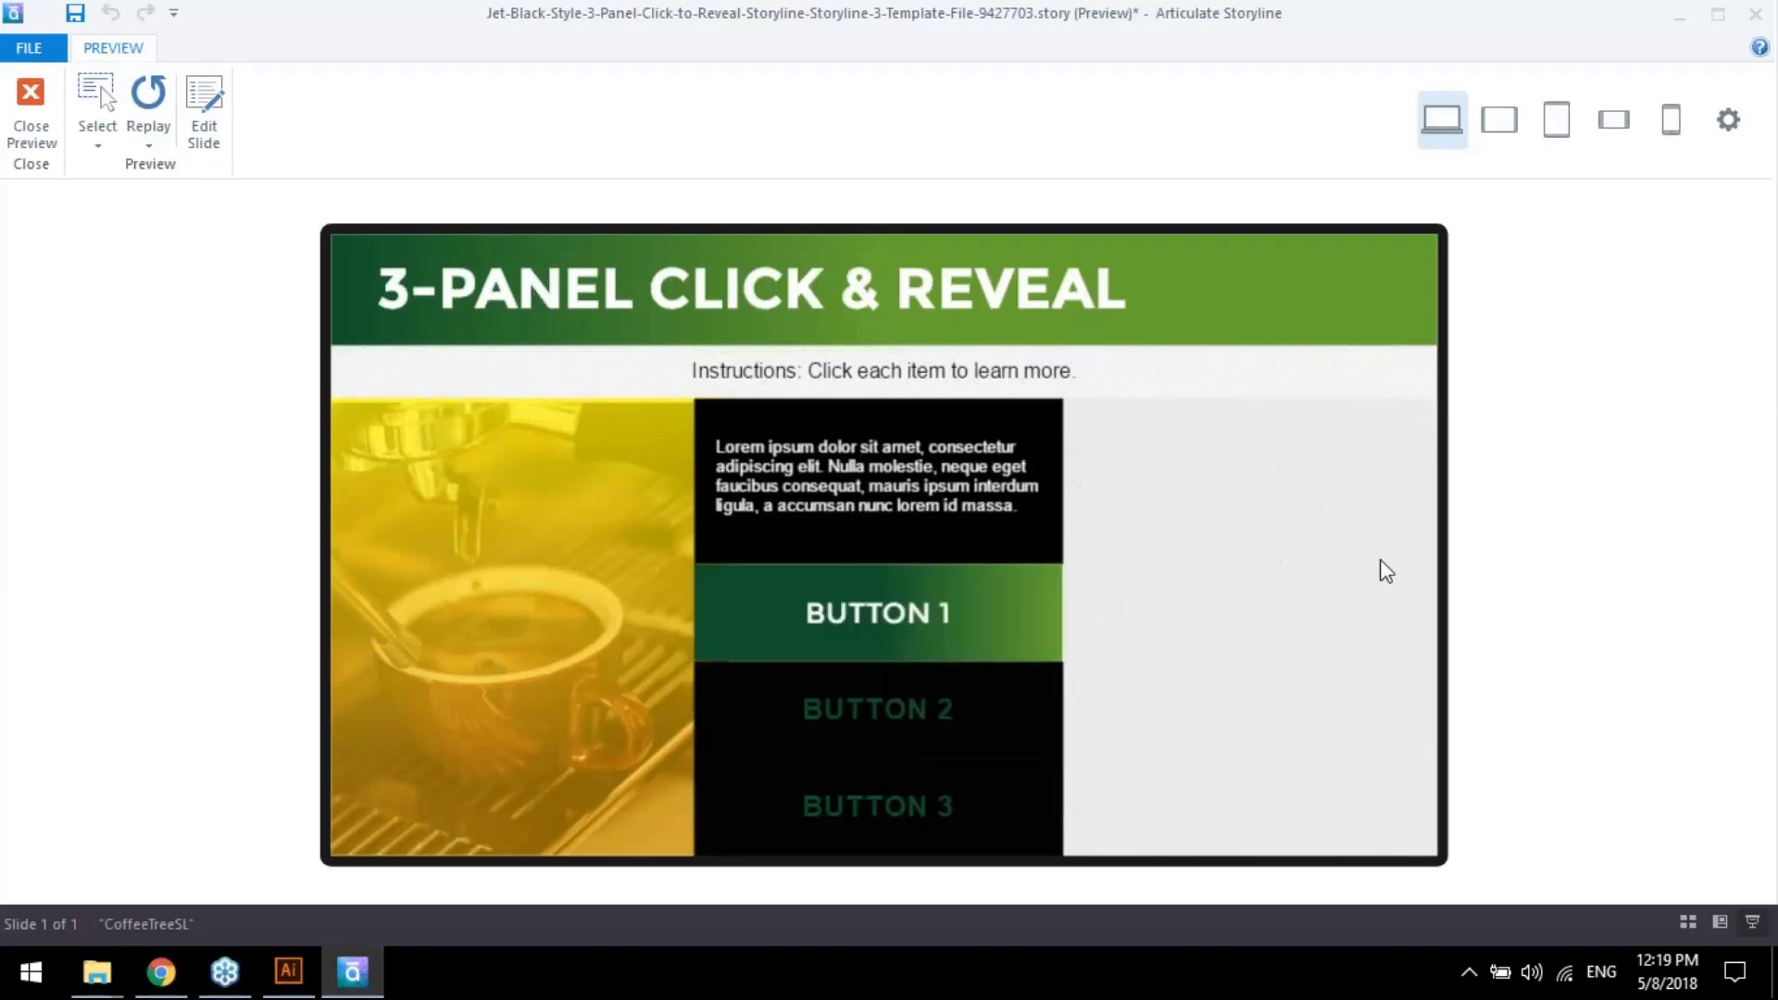
Close the slide preview and inspect the text background and content background rectangles on the base layer
click(31, 124)
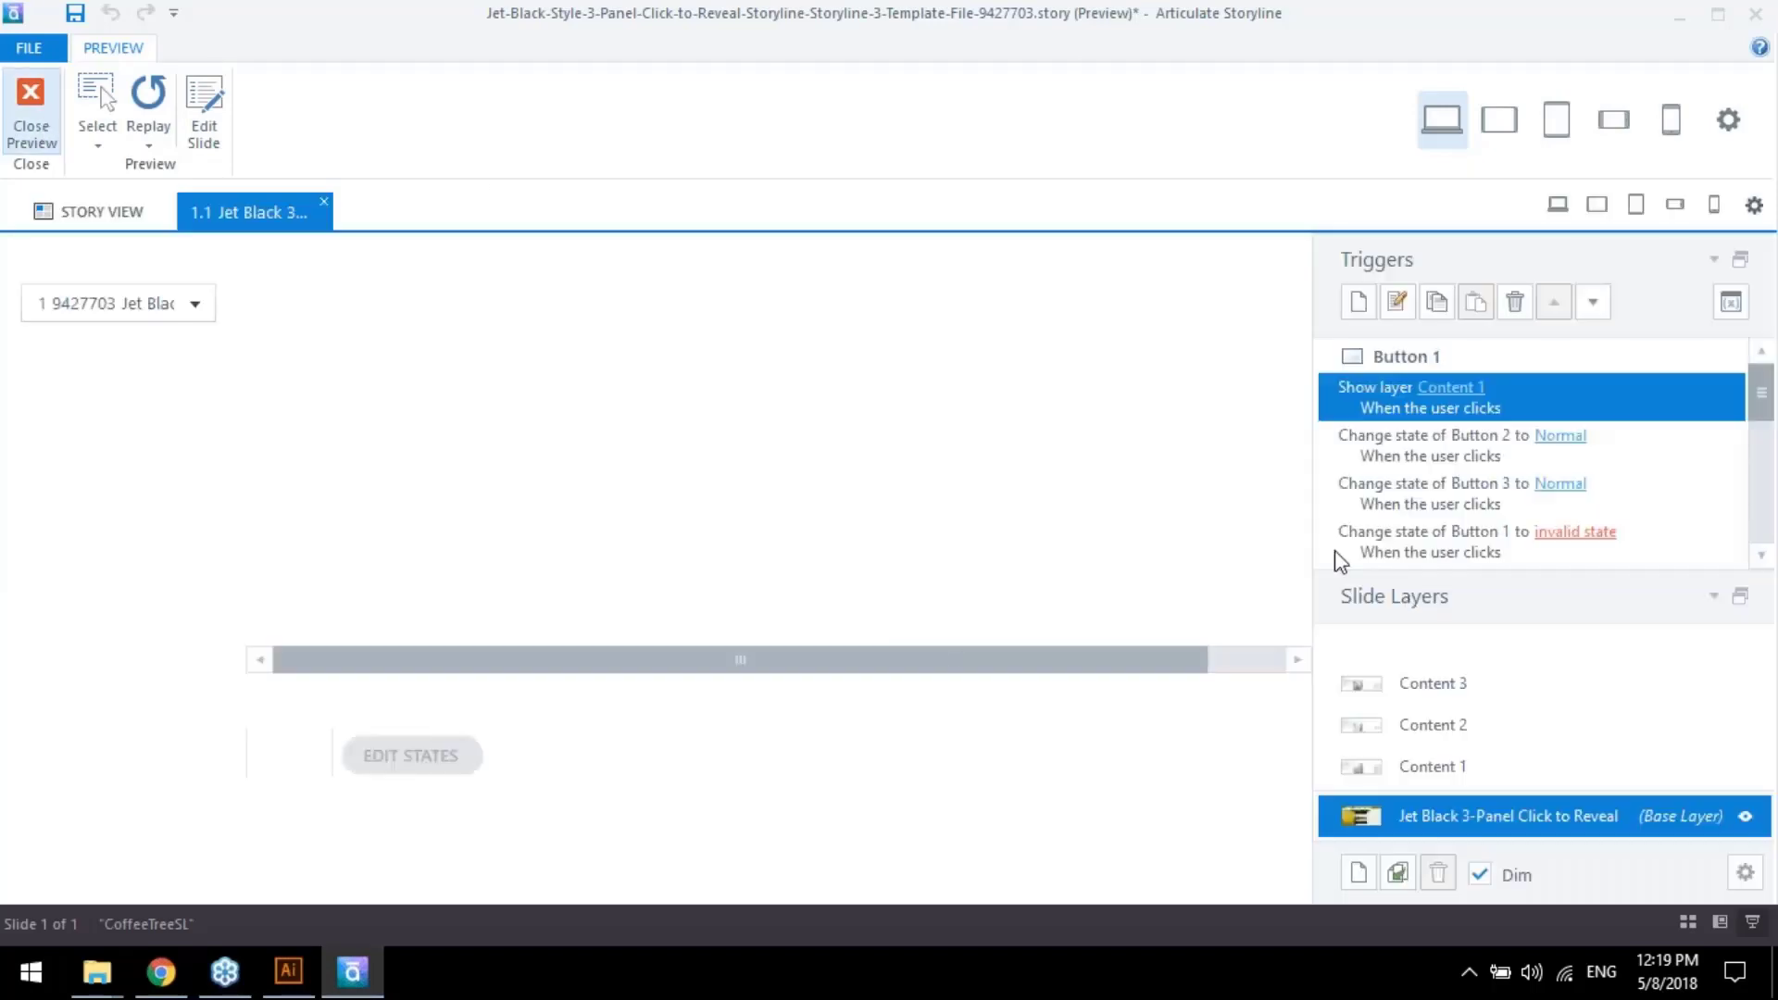
ctrl+scroll(798, 456, up, 4)
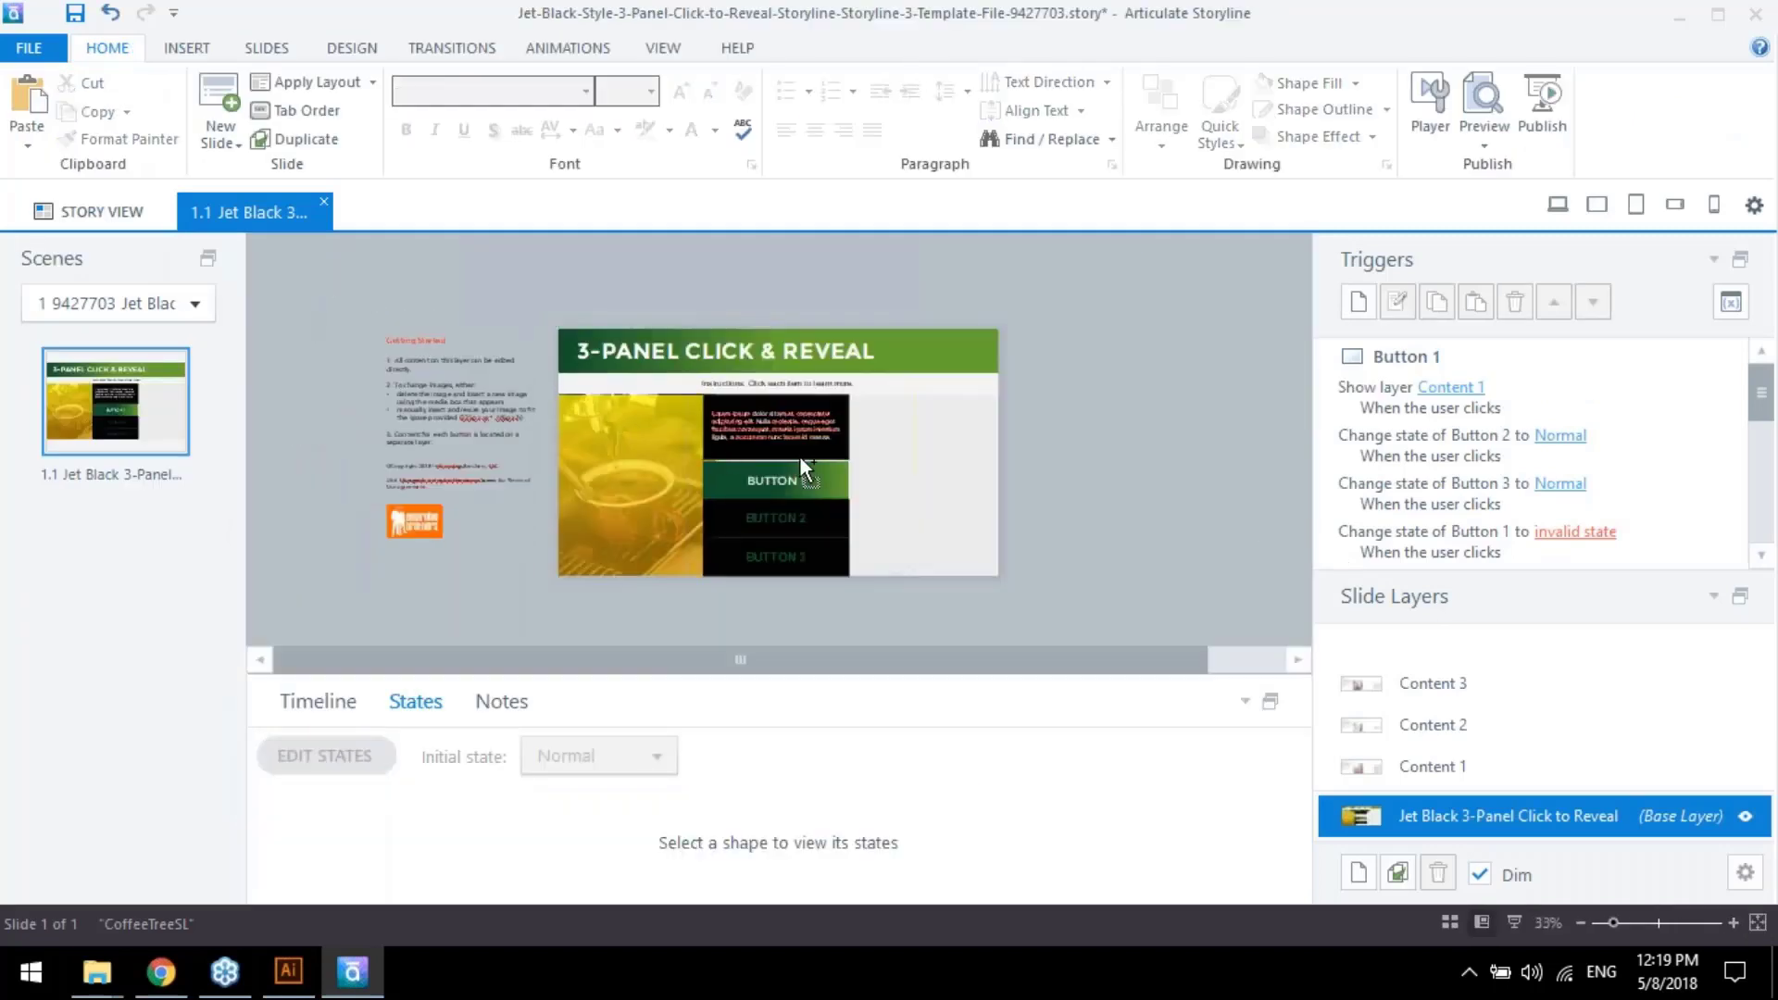
click(776, 458)
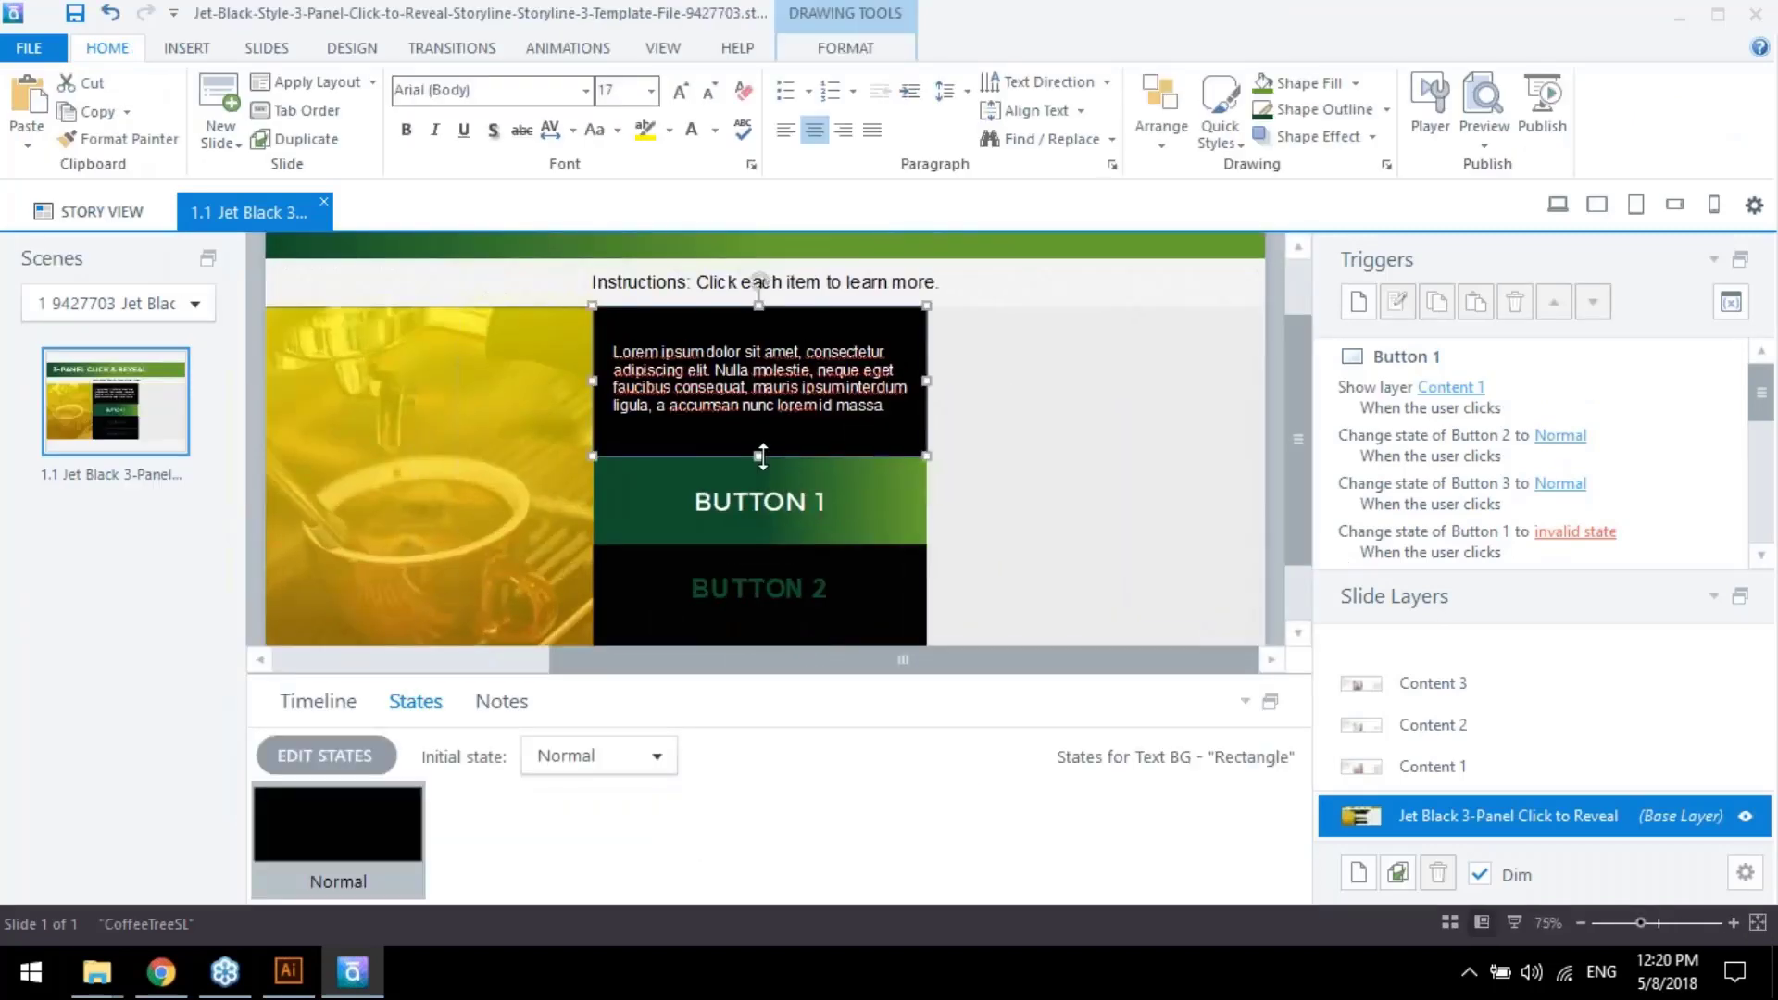
click(899, 48)
click(1619, 126)
click(1131, 378)
click(1270, 275)
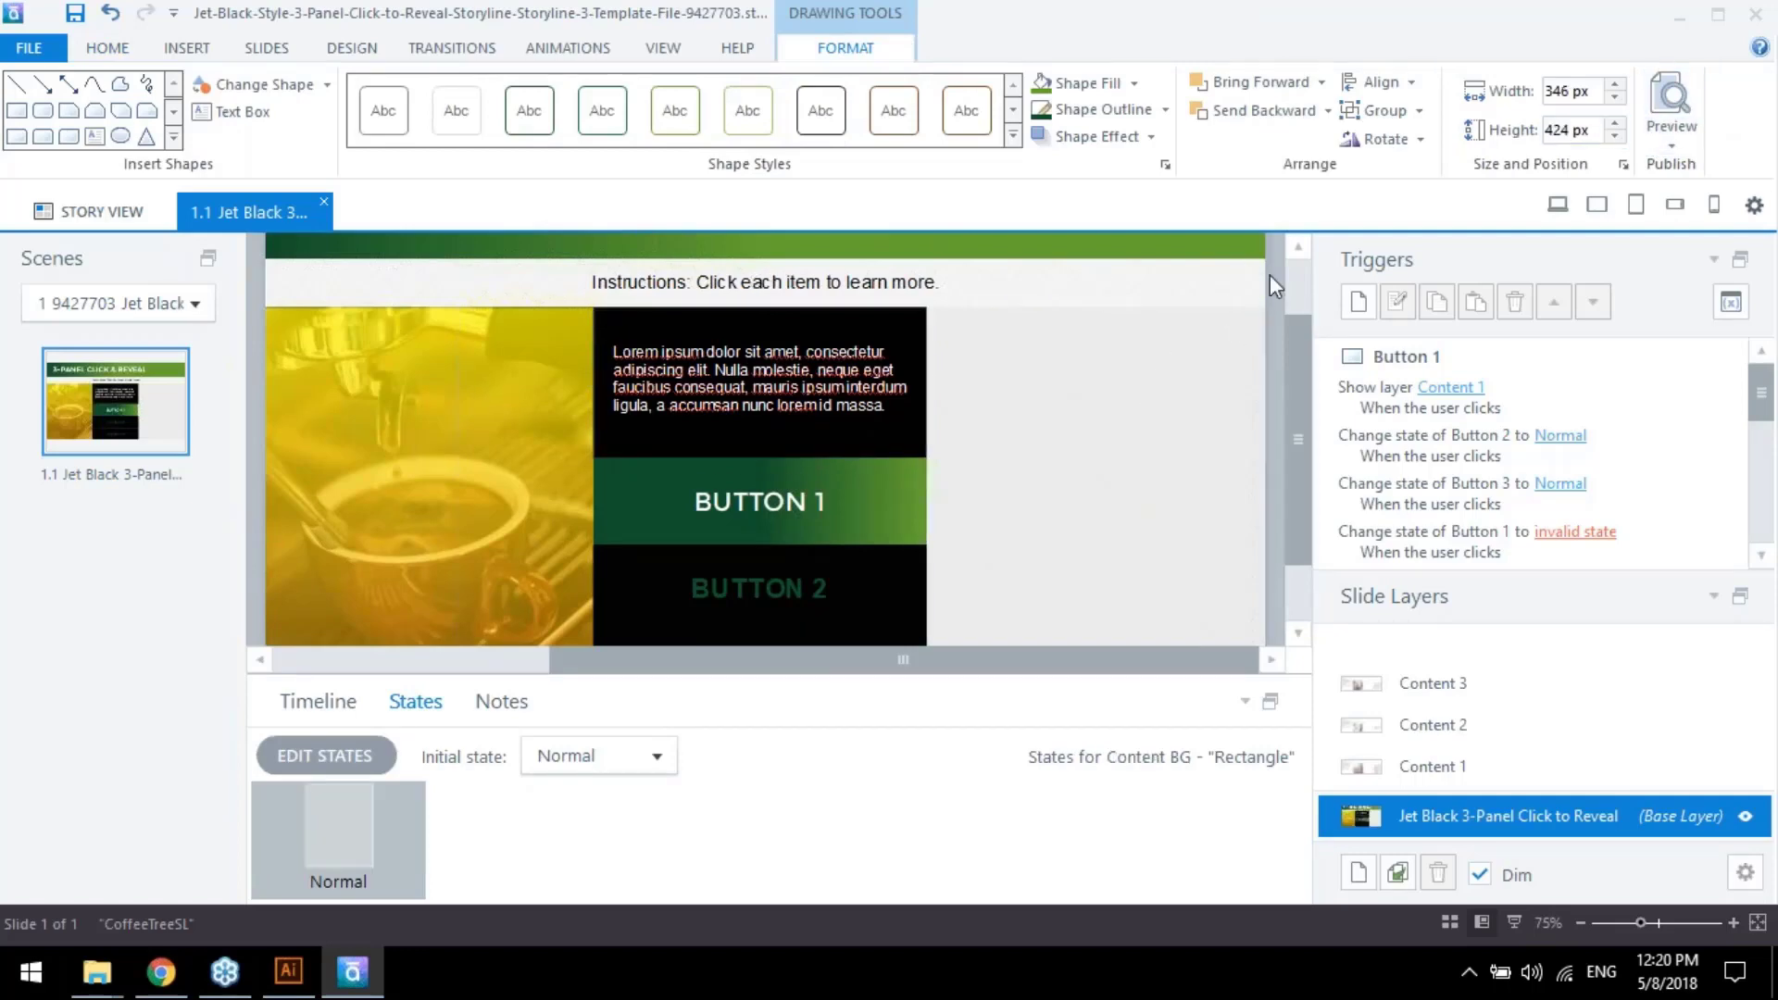
ctrl+scroll(1266, 280, down, 2)
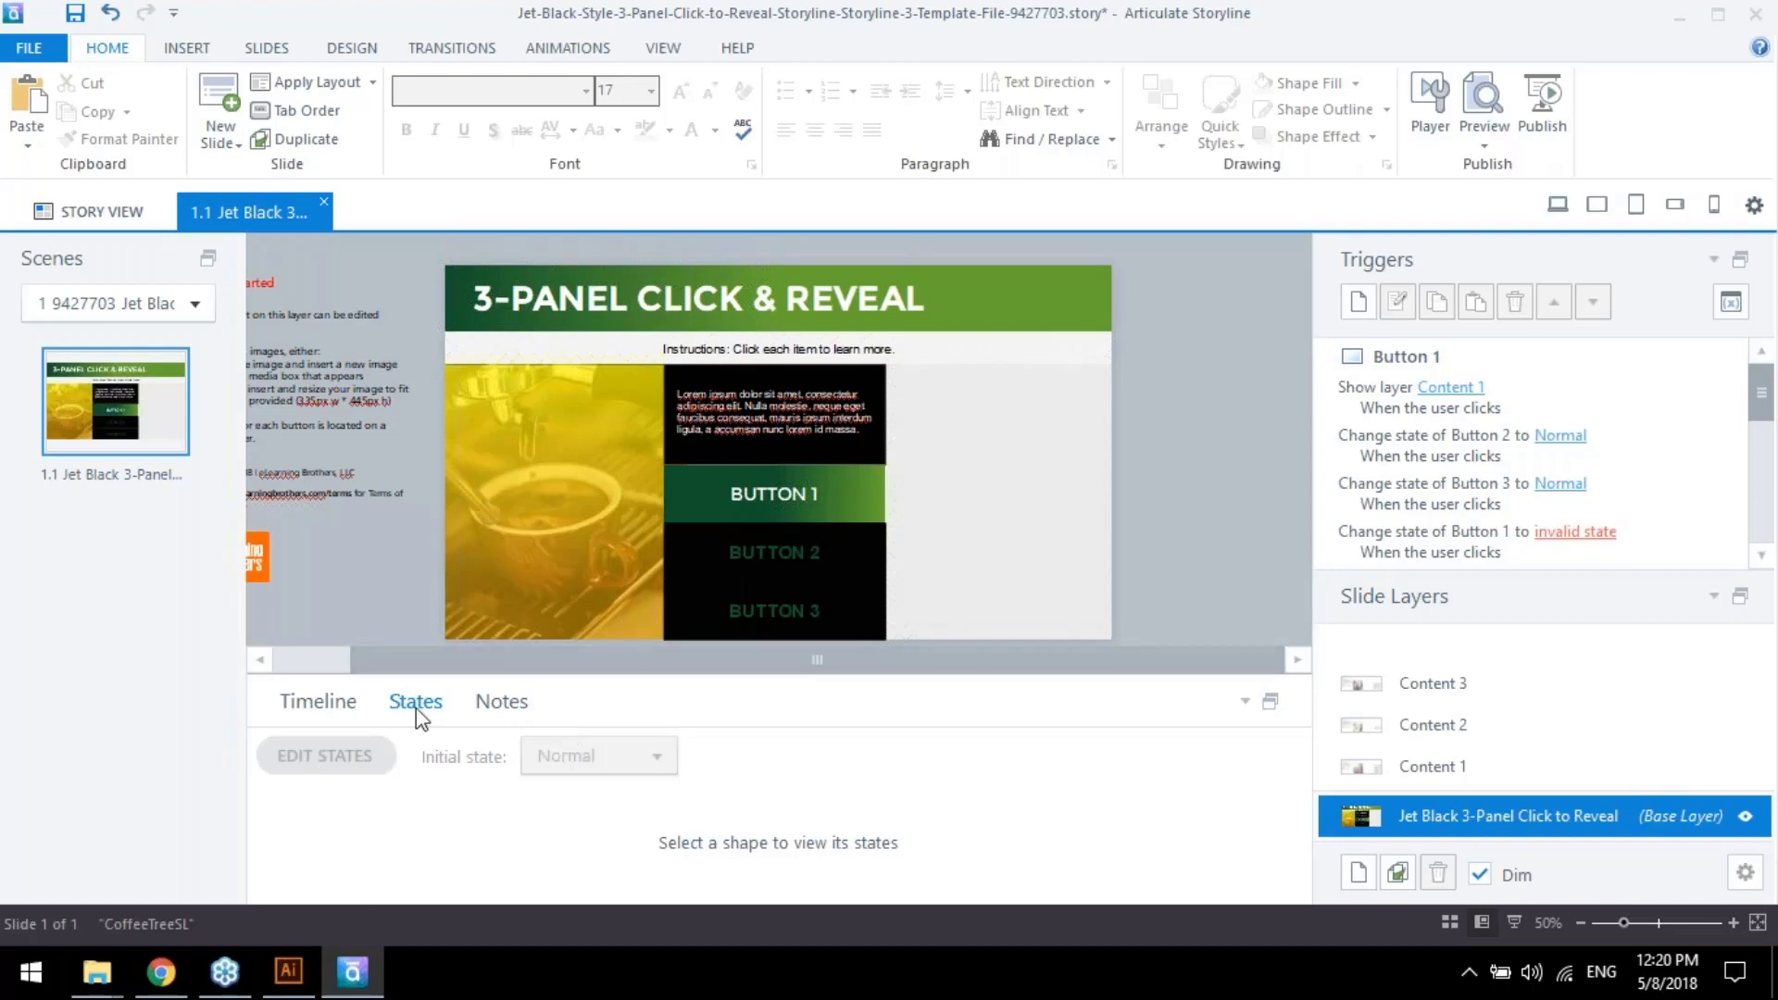
Check the button icons in the Illustrator style guide, and open the eps folder inside Webinar-SL in File Explorer
click(311, 974)
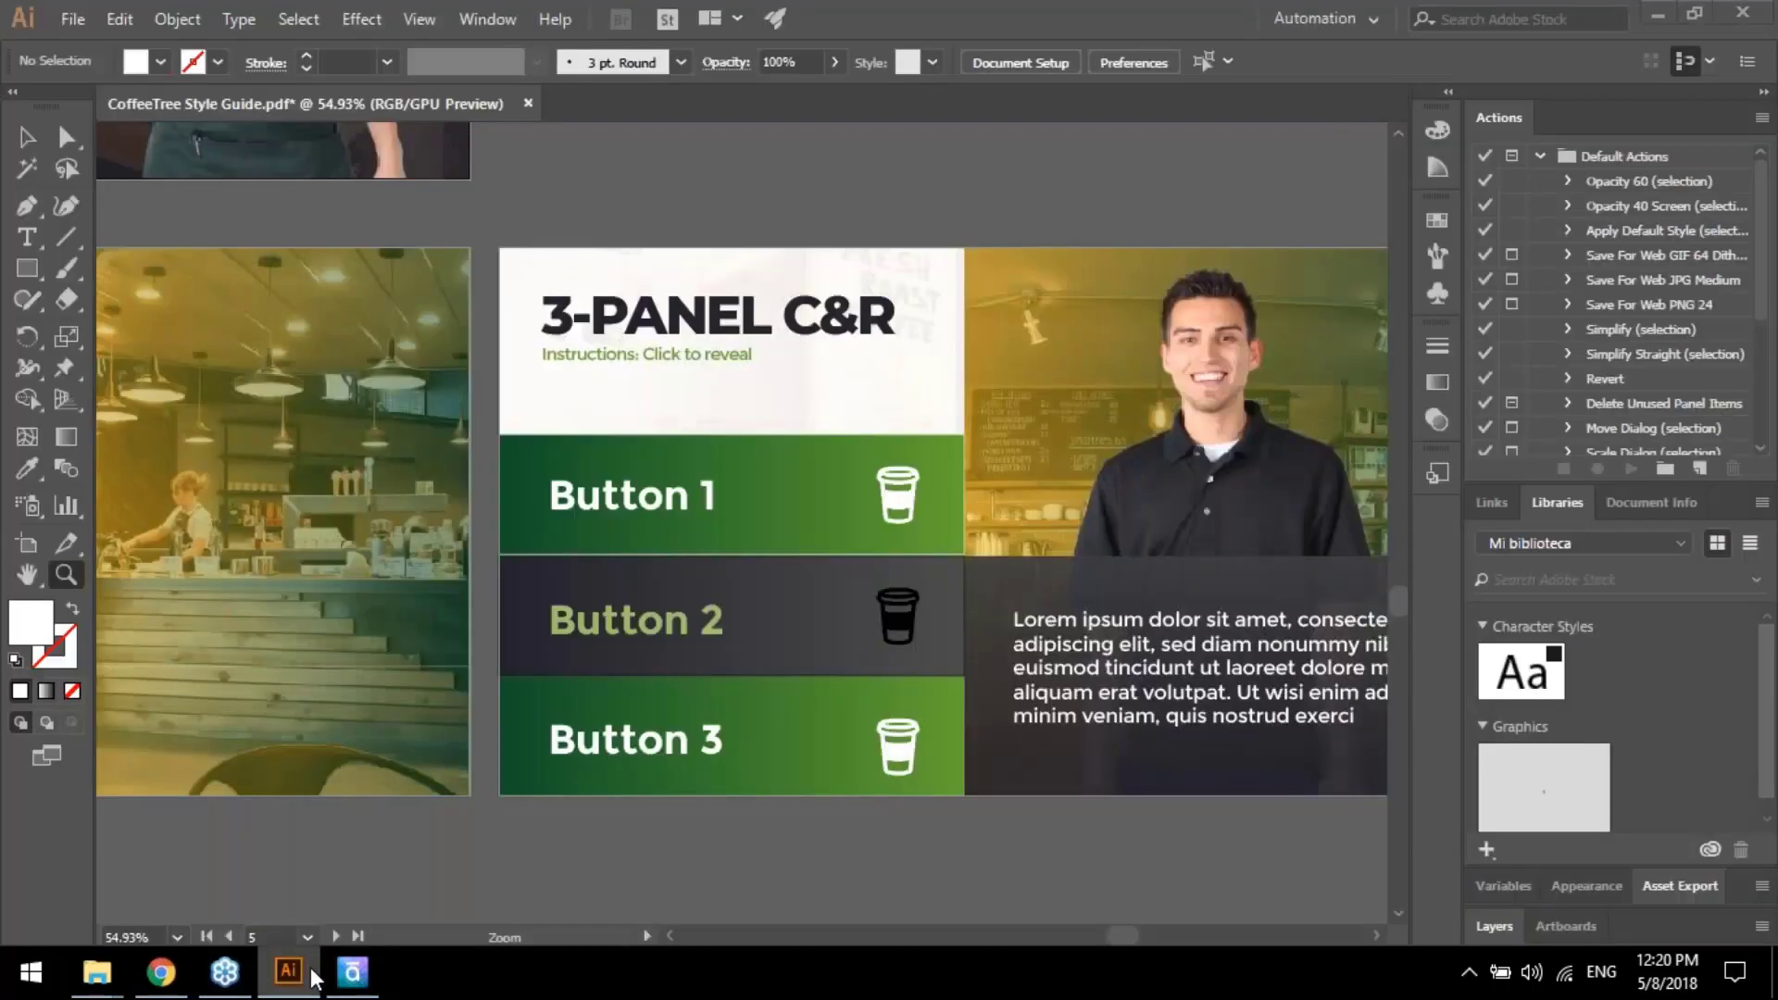
click(313, 974)
mouse_move(97, 973)
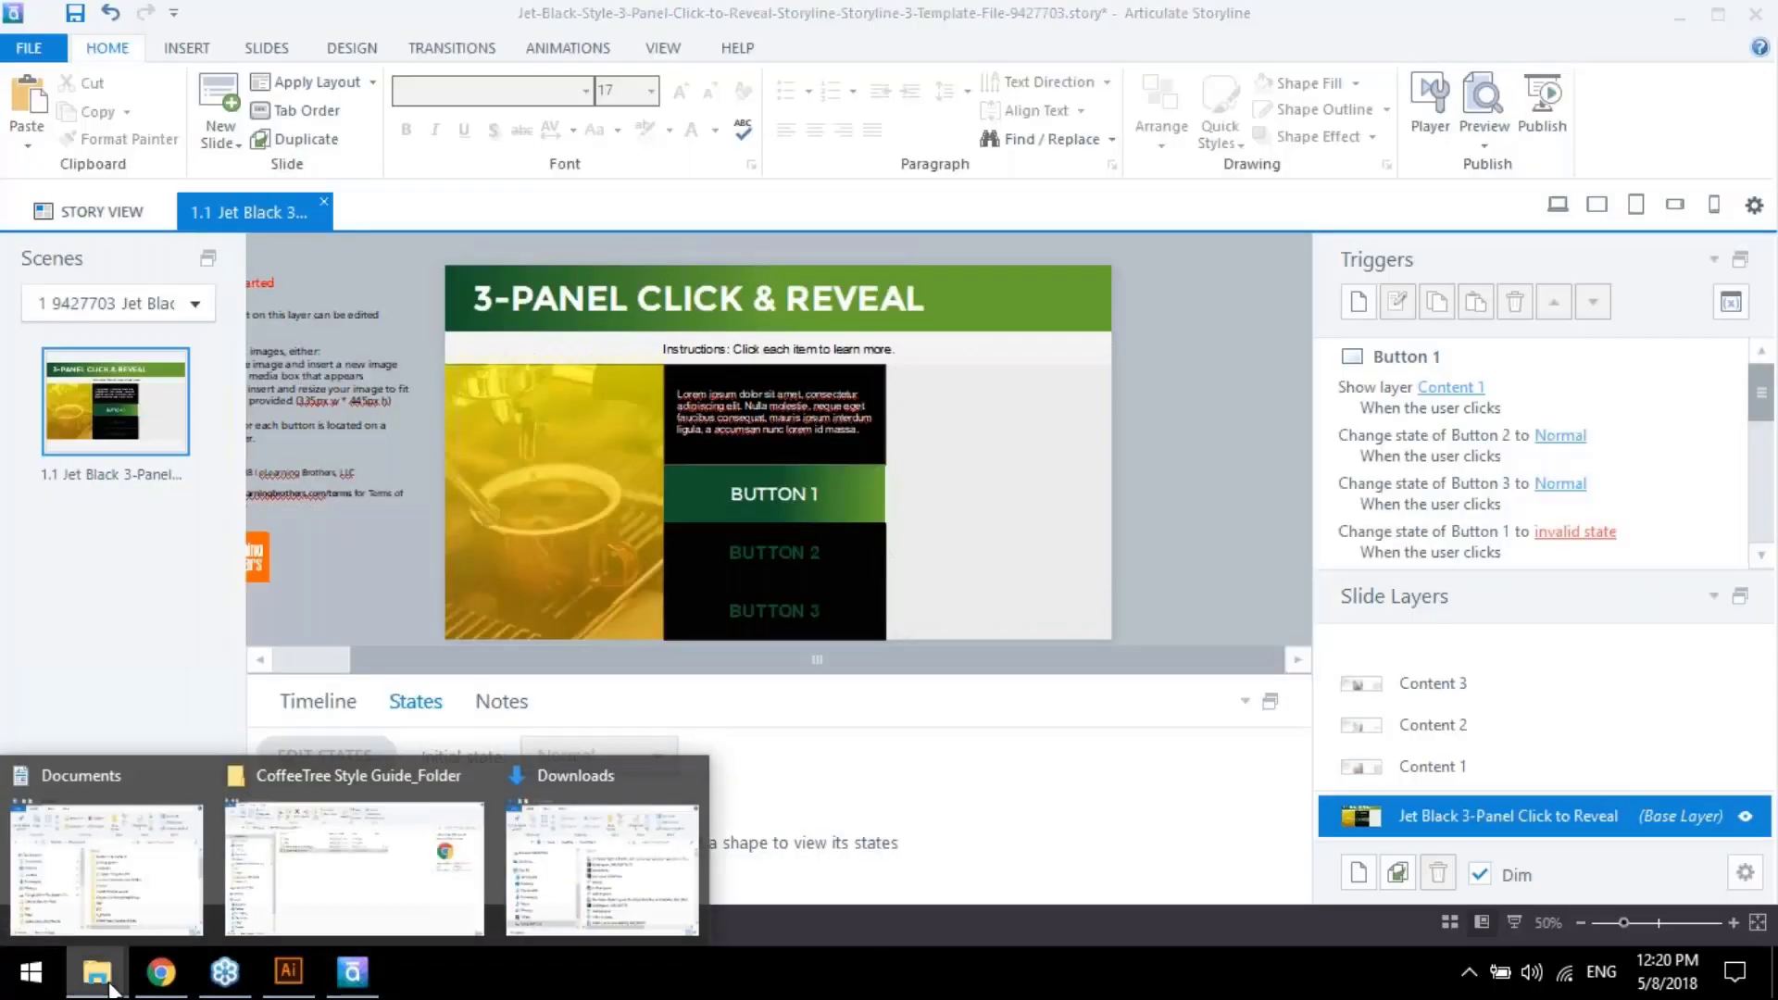
click(359, 867)
click(121, 201)
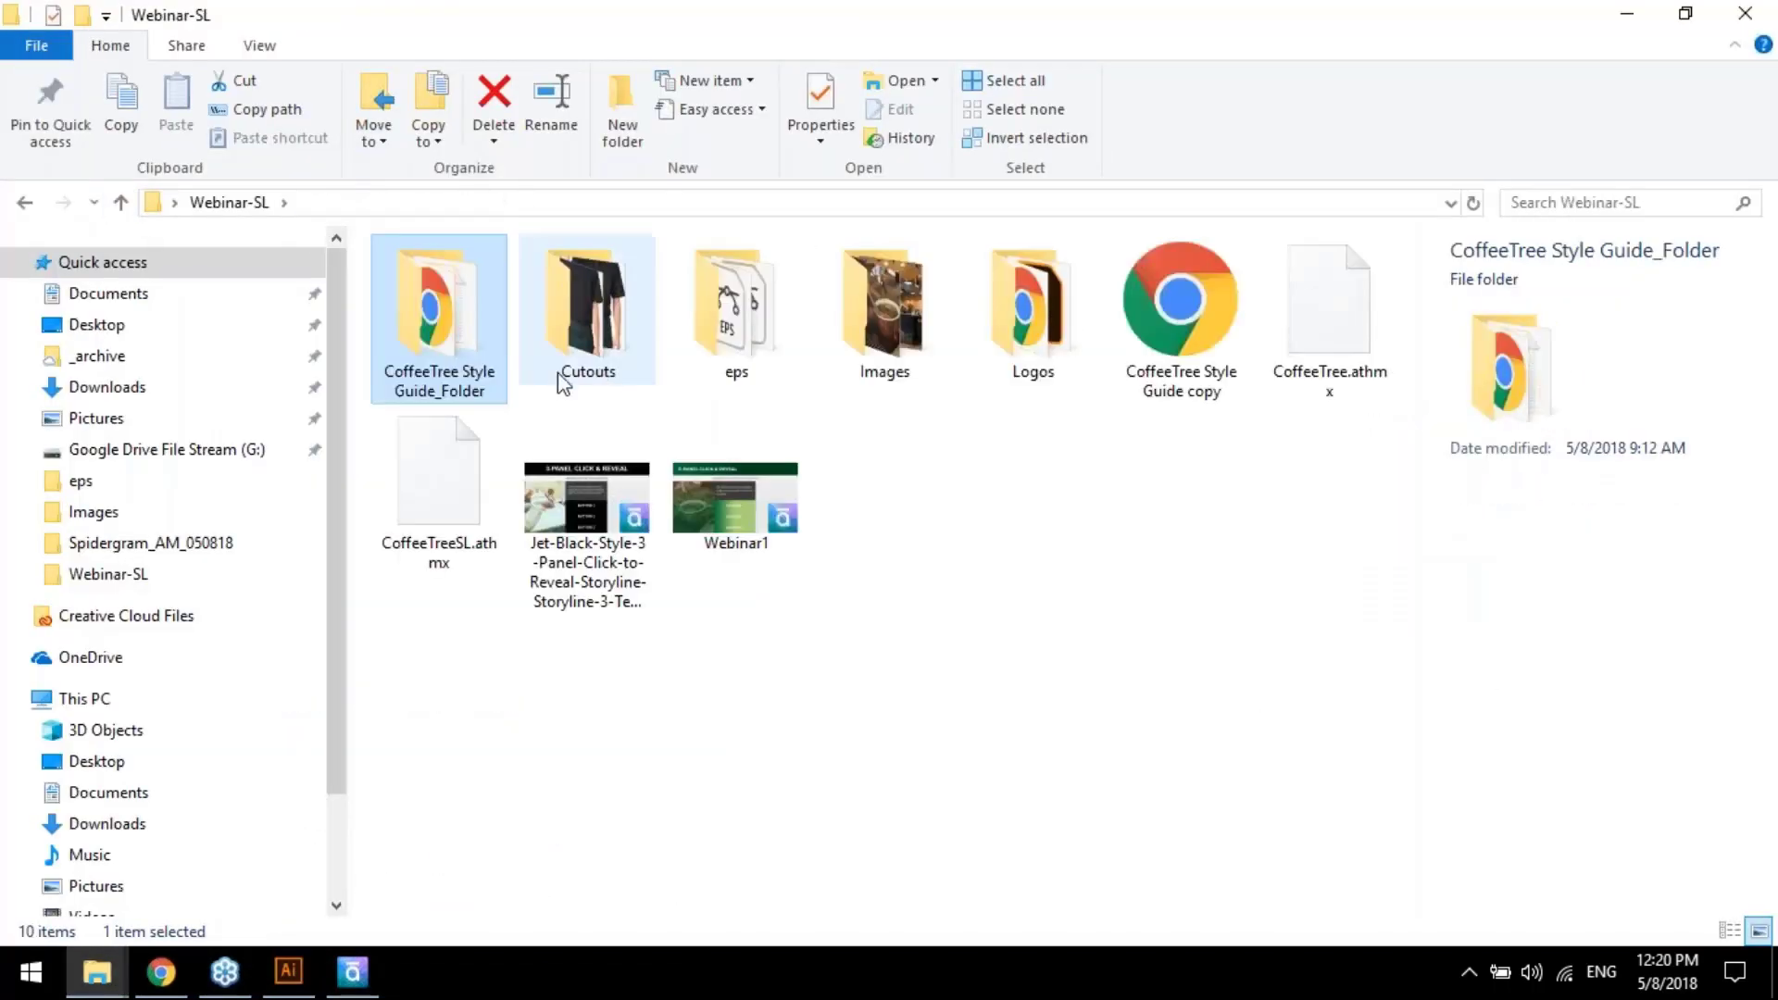
click(778, 359)
double_click(775, 349)
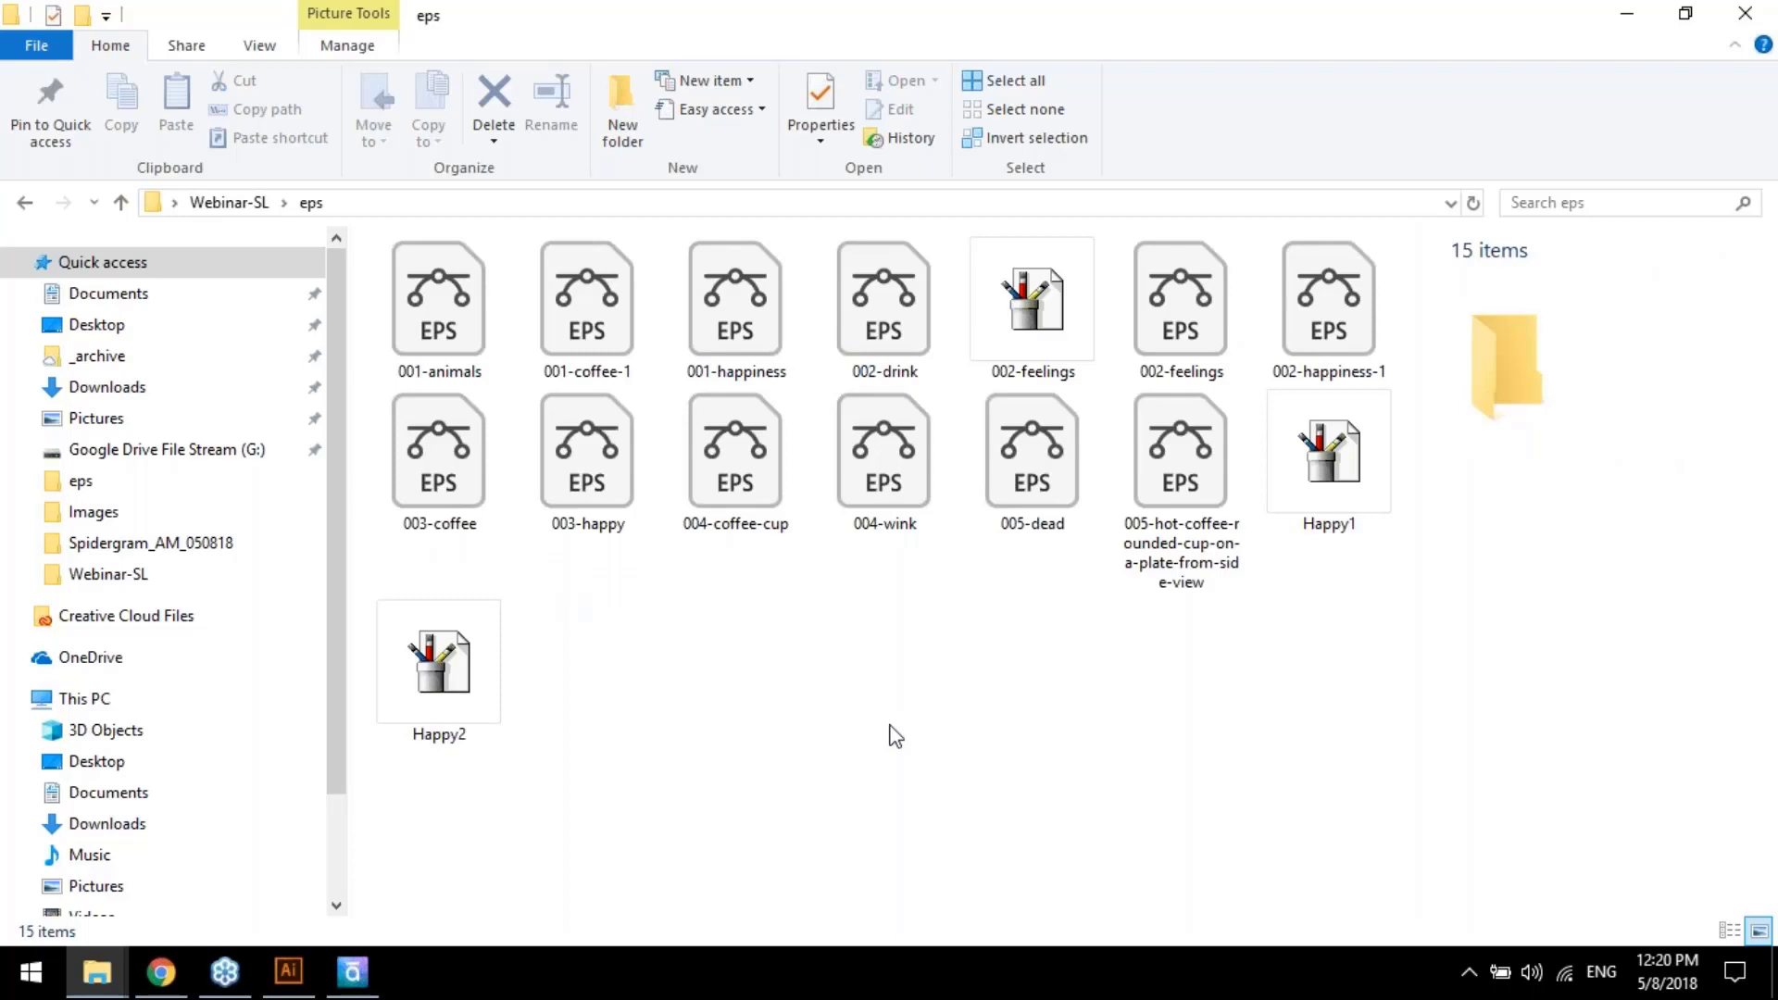
Open the 004-coffee-cup EPS file in Illustrator
click(777, 463)
click(908, 293)
click(699, 464)
right_click(700, 463)
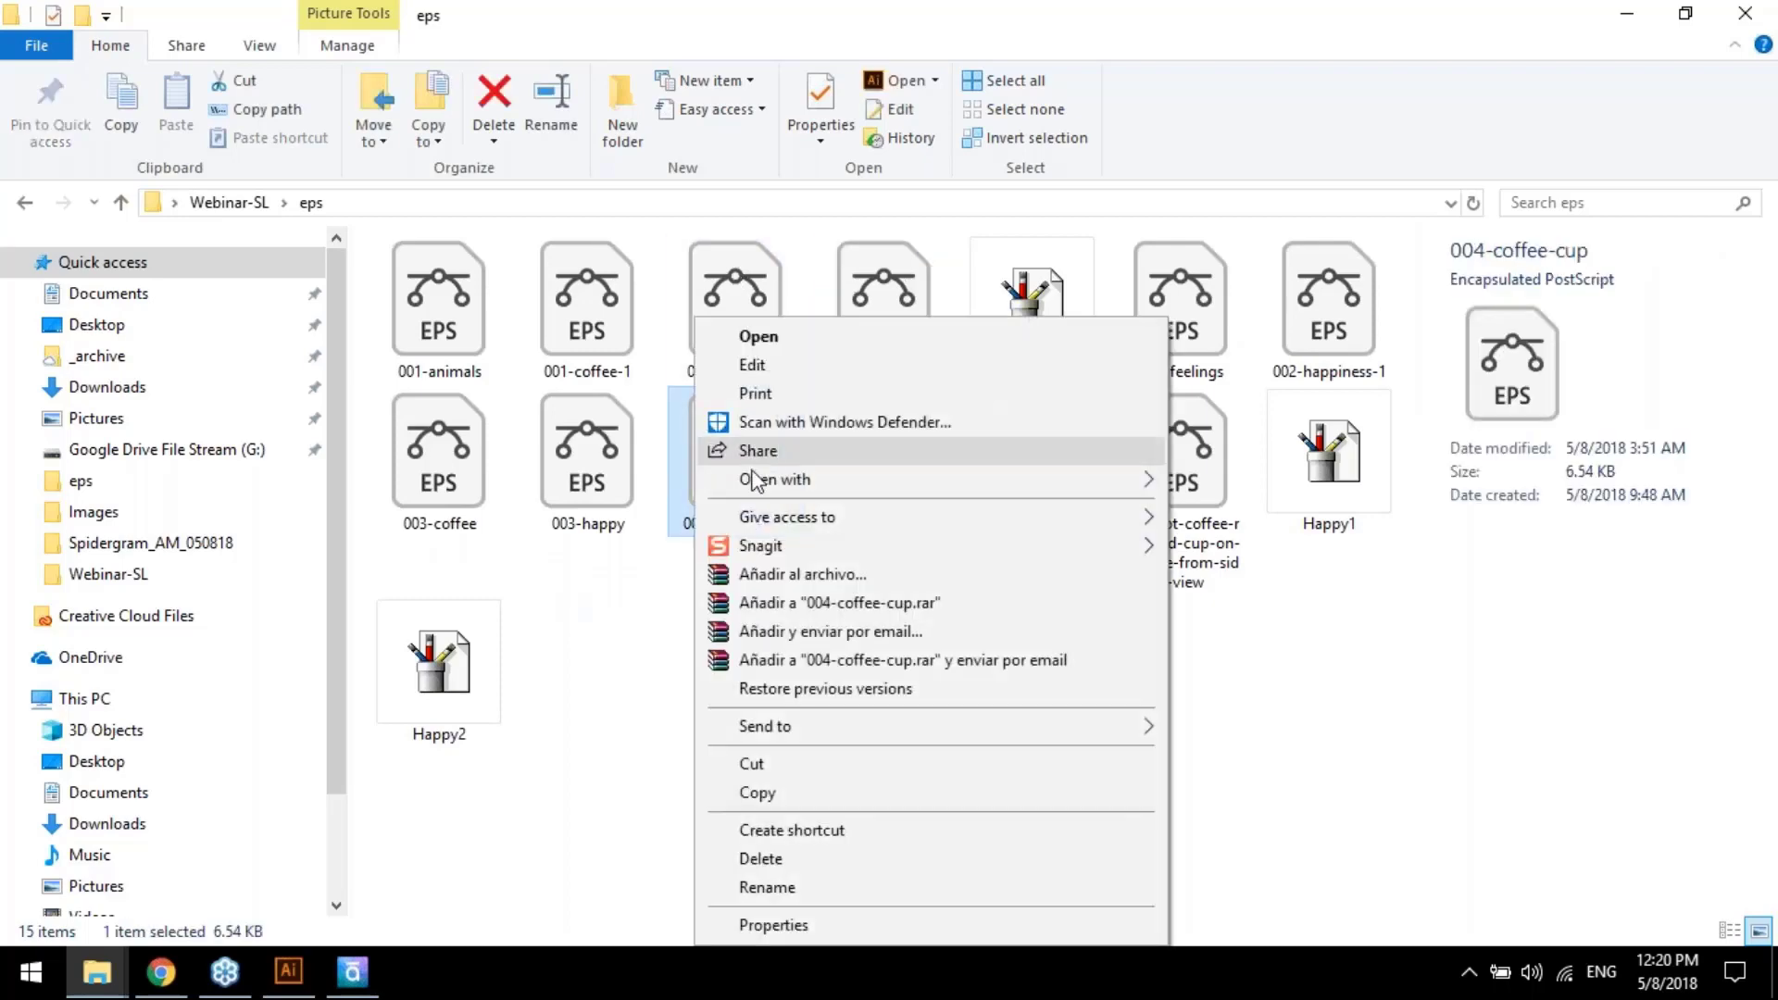
click(644, 486)
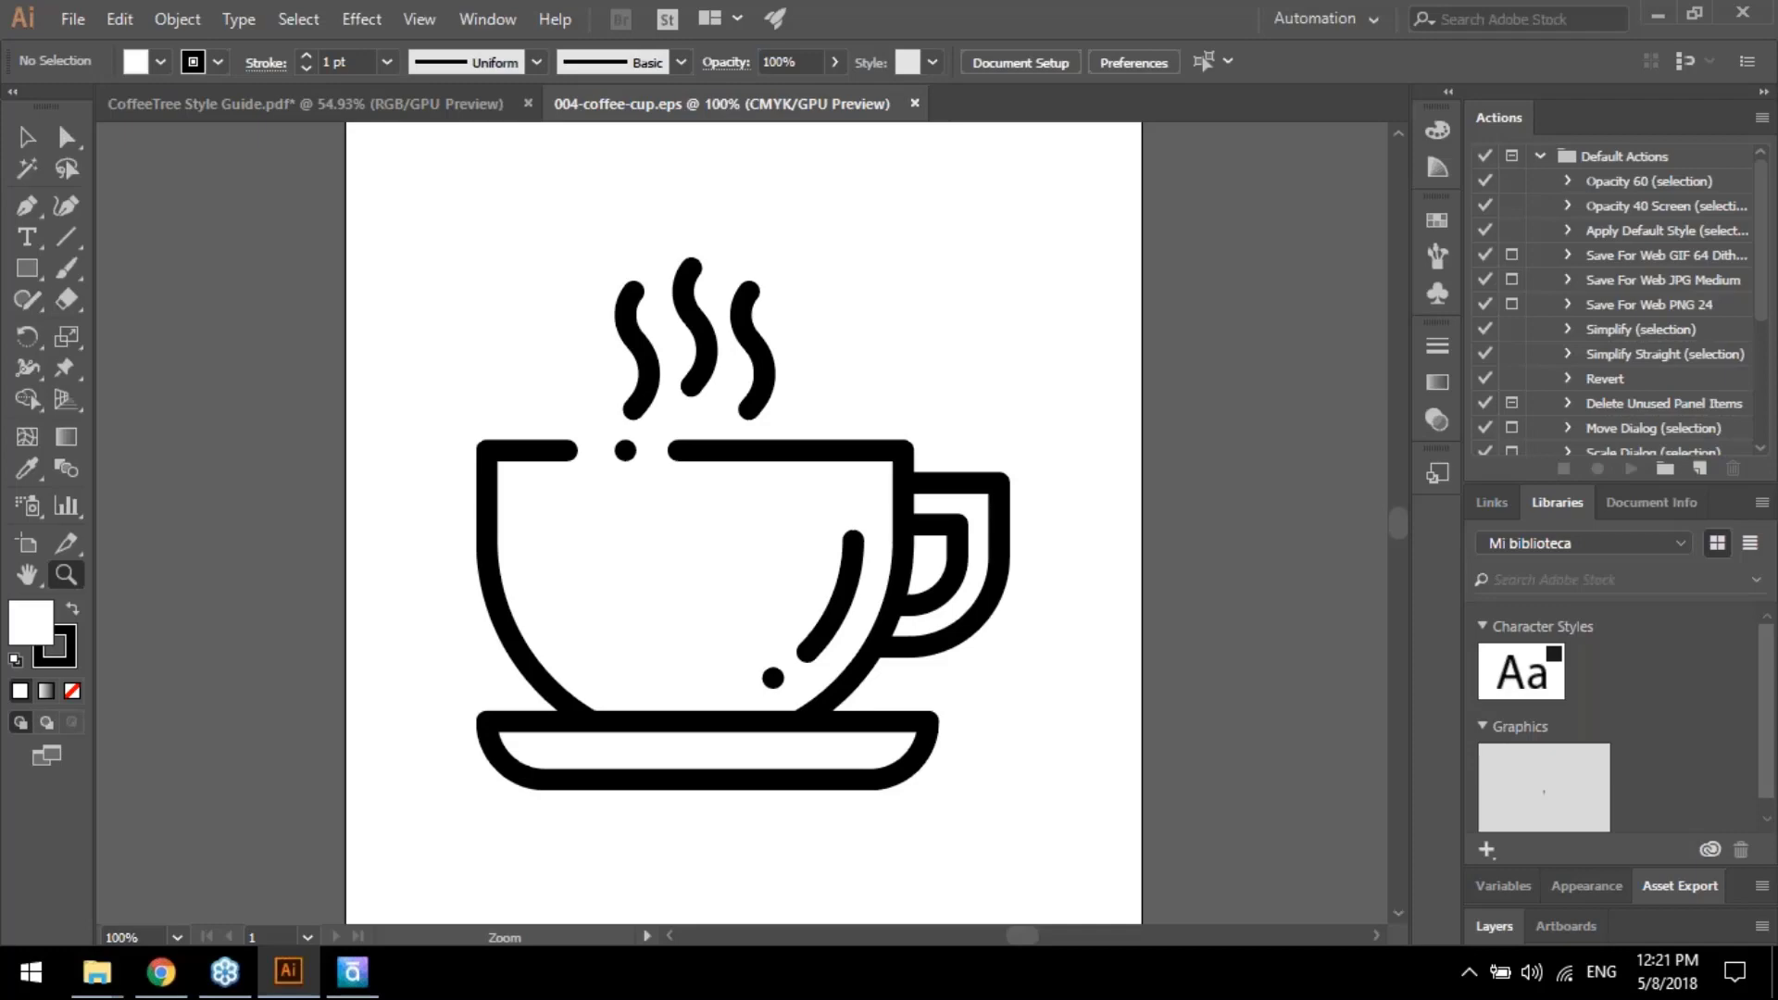
Ungroup the coffee cup icon artwork
key(ctrl+minus)
key(ctrl+minus)
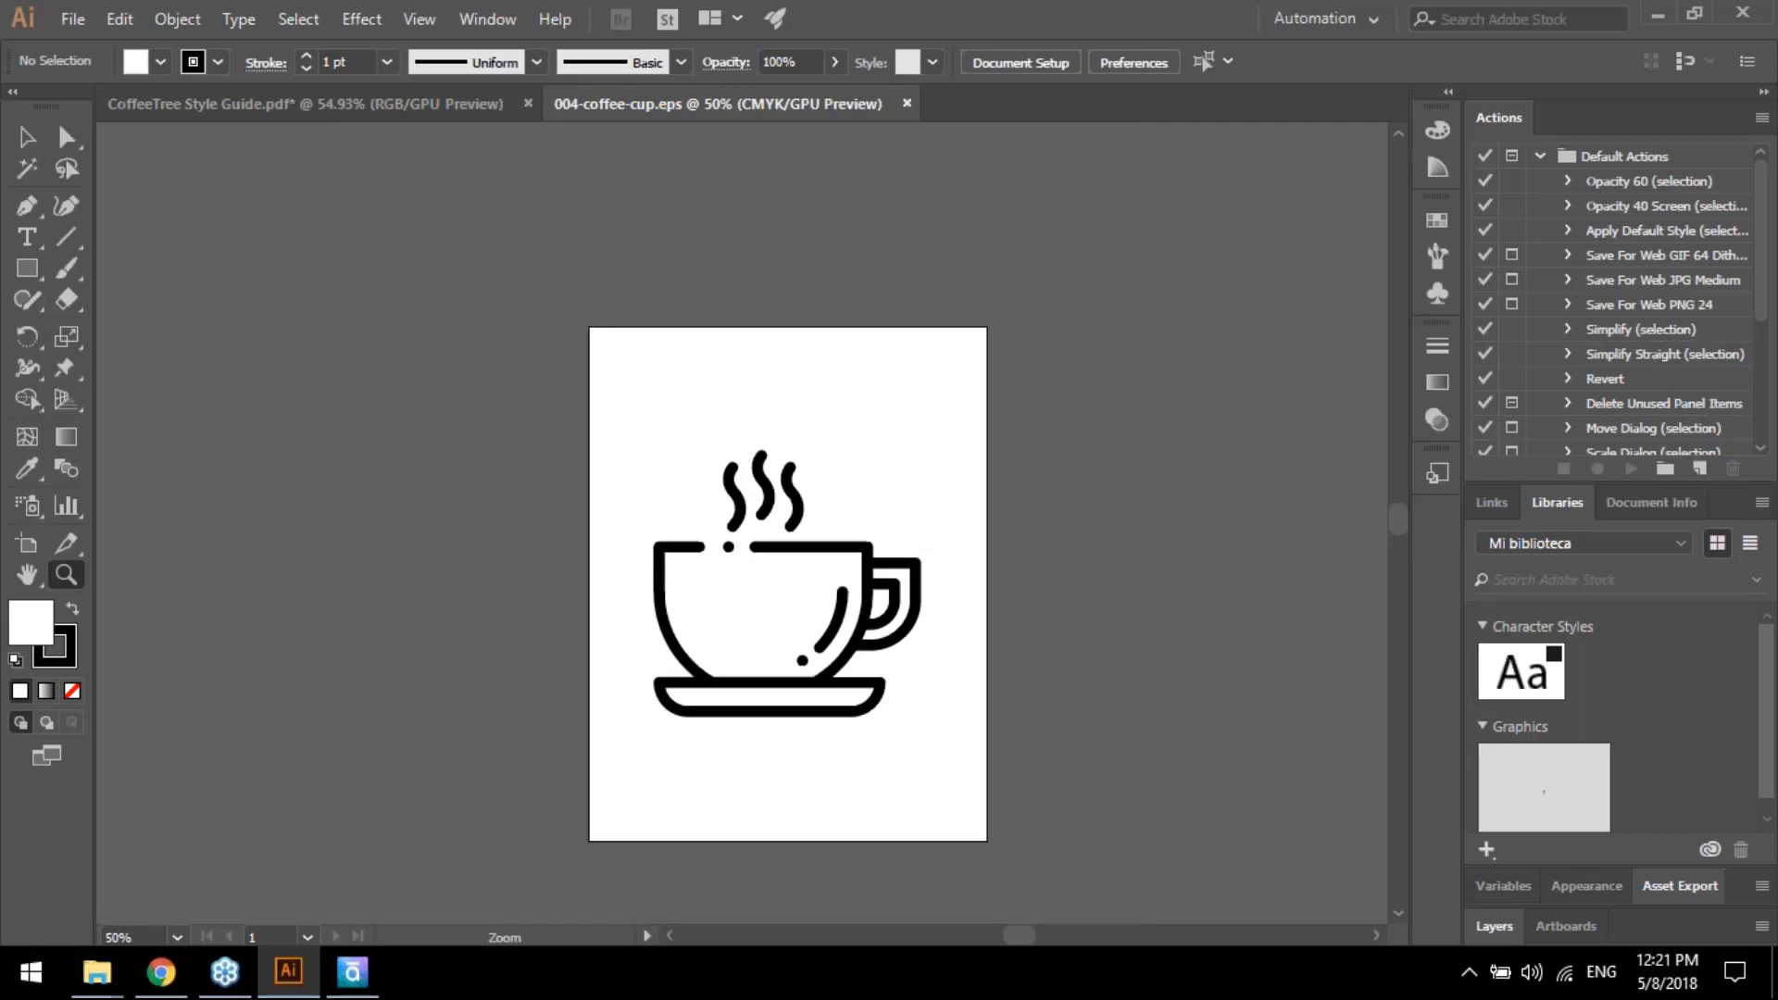
drag(710, 482, 701, 550)
drag(809, 522, 618, 371)
drag(618, 370, 619, 435)
drag(521, 473, 543, 505)
click(34, 146)
scroll(491, 602, down, 1)
scroll(491, 610, down, 1)
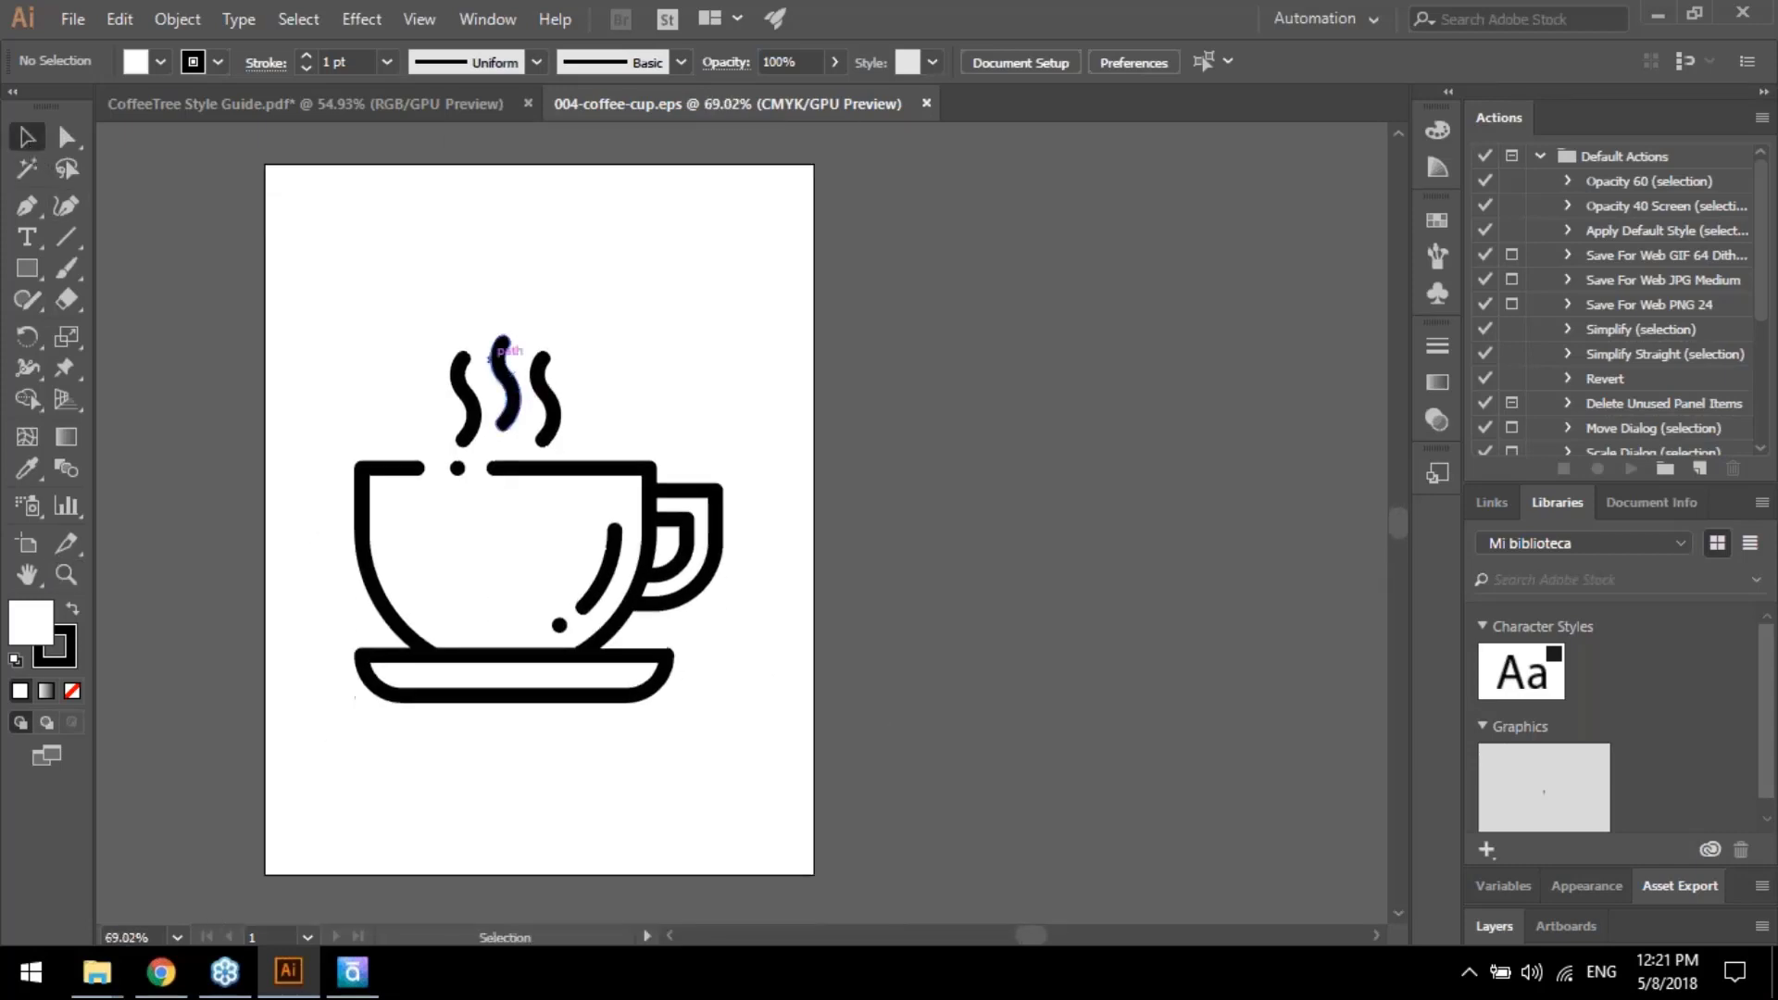
click(503, 370)
click(161, 62)
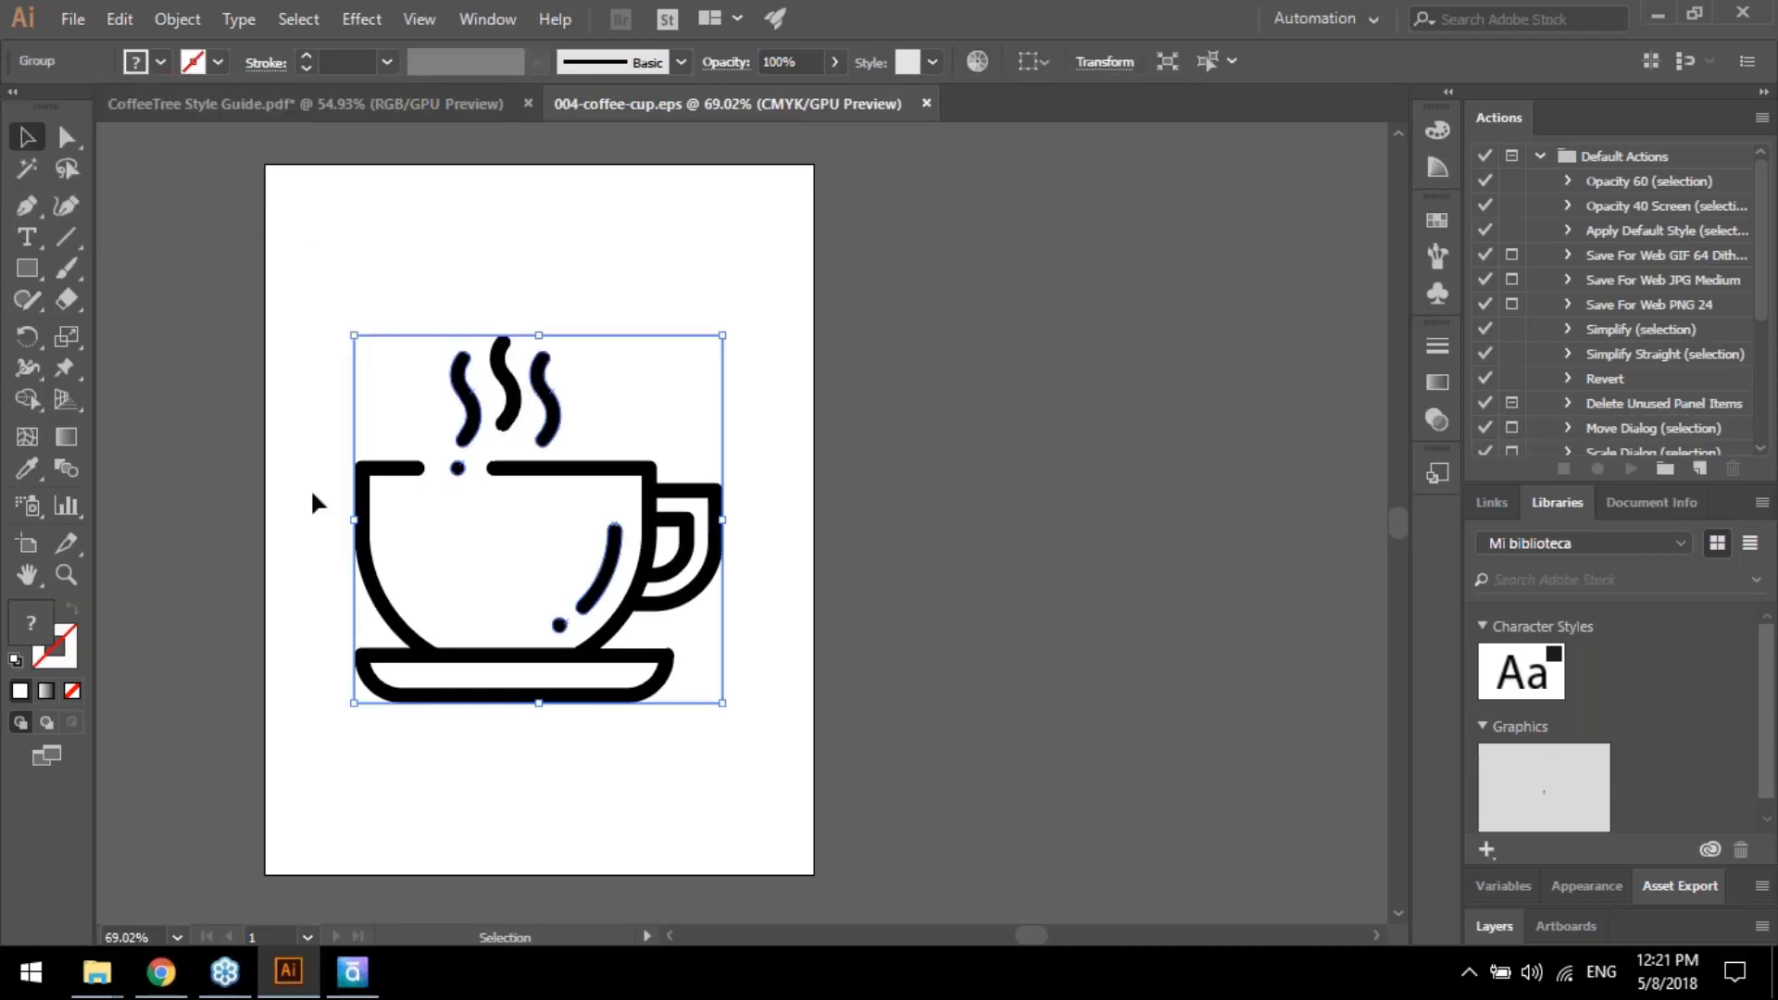
right_click(357, 484)
click(517, 706)
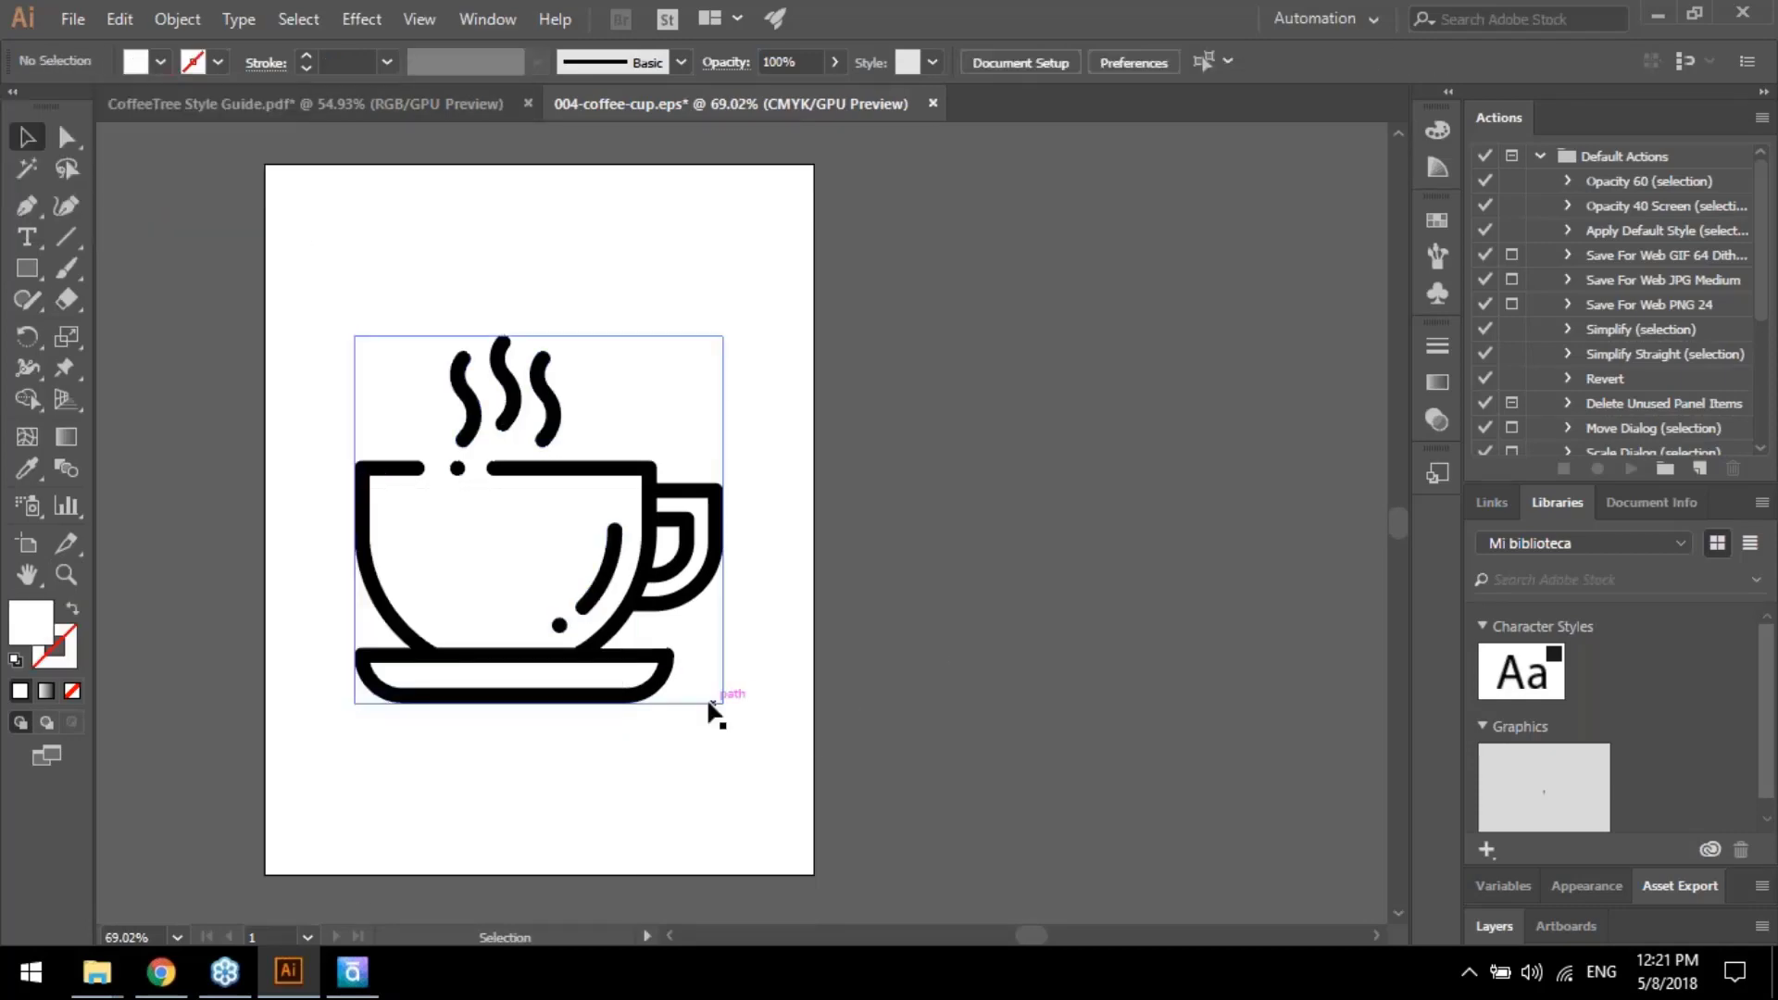
Release the coffee cup's clip group and delete the leftover empty clipping path
drag(709, 705, 1134, 693)
key(ctrl+z)
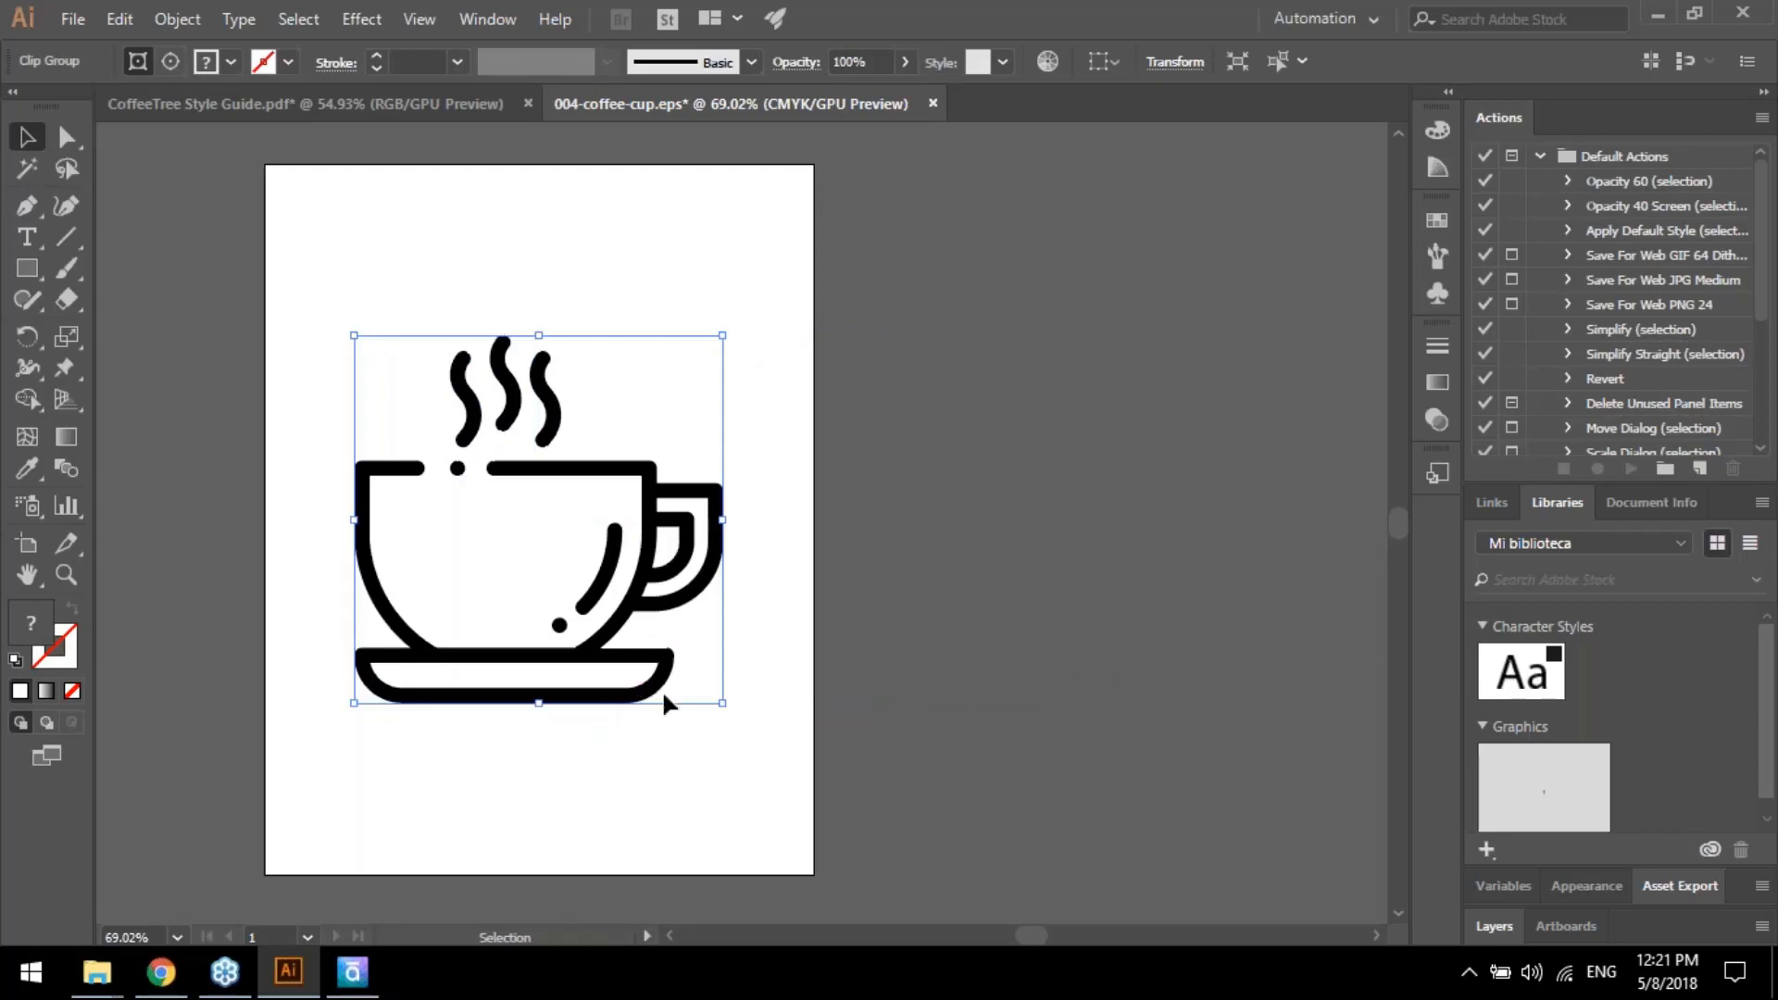
right_click(666, 700)
click(806, 500)
click(745, 689)
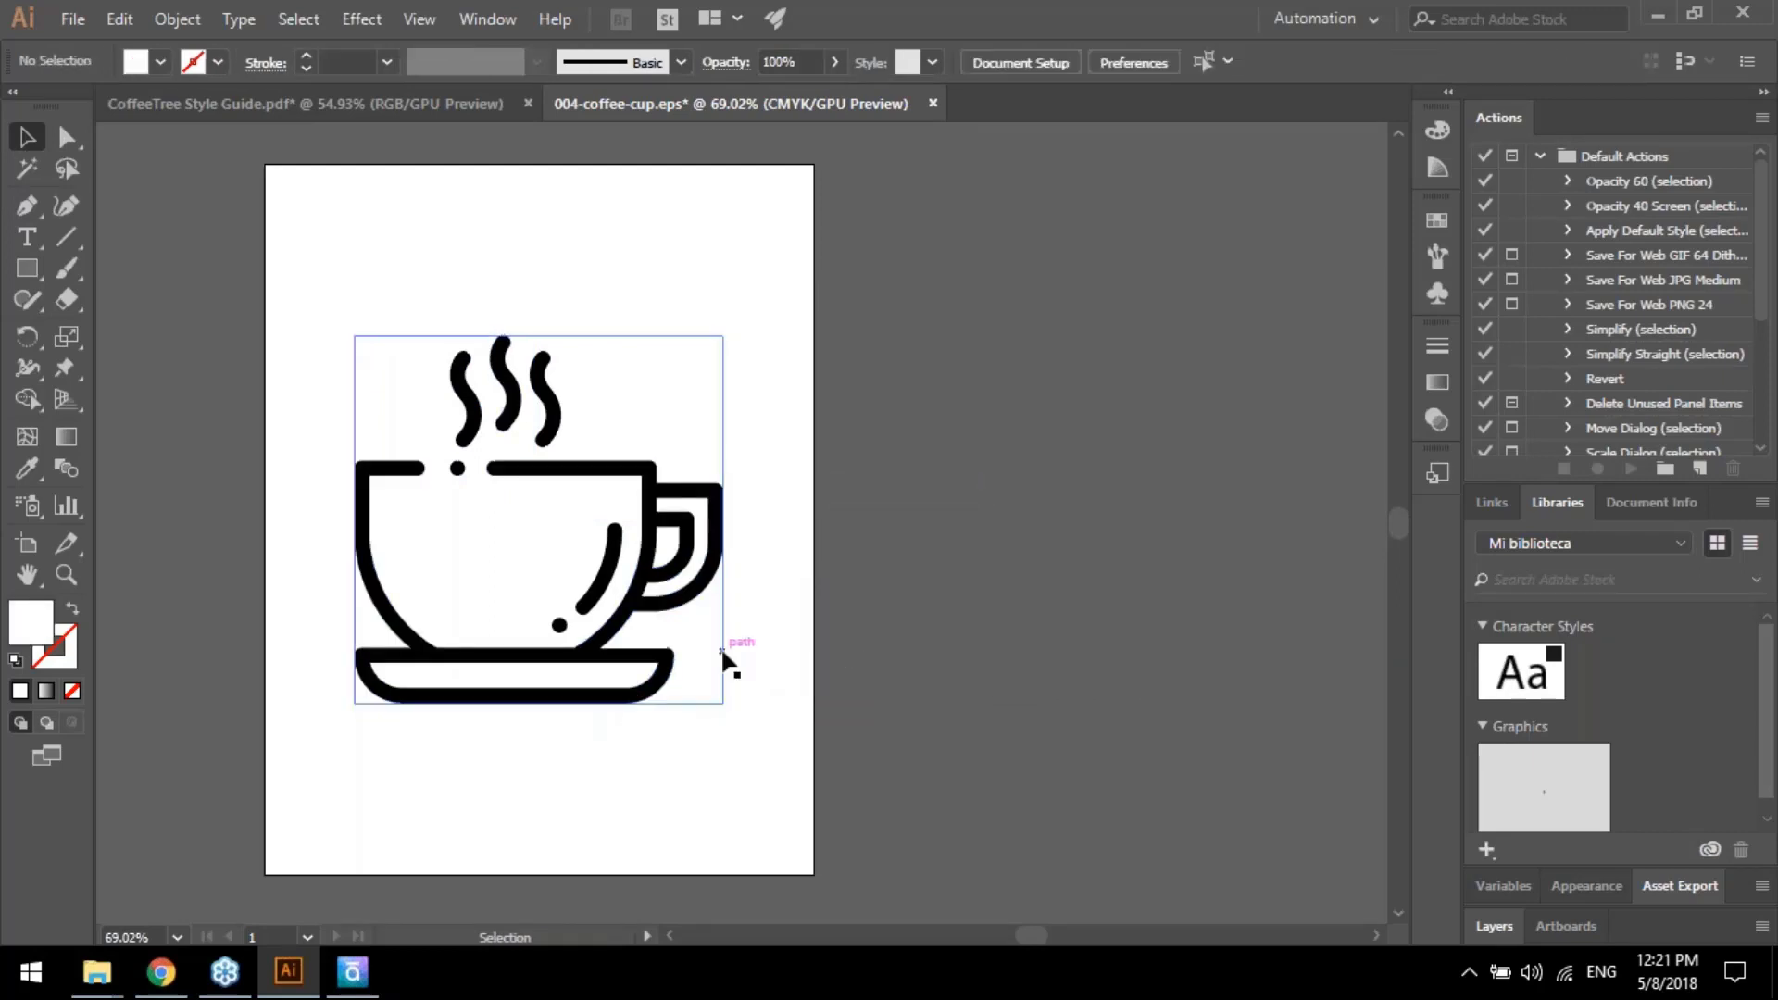
click(784, 751)
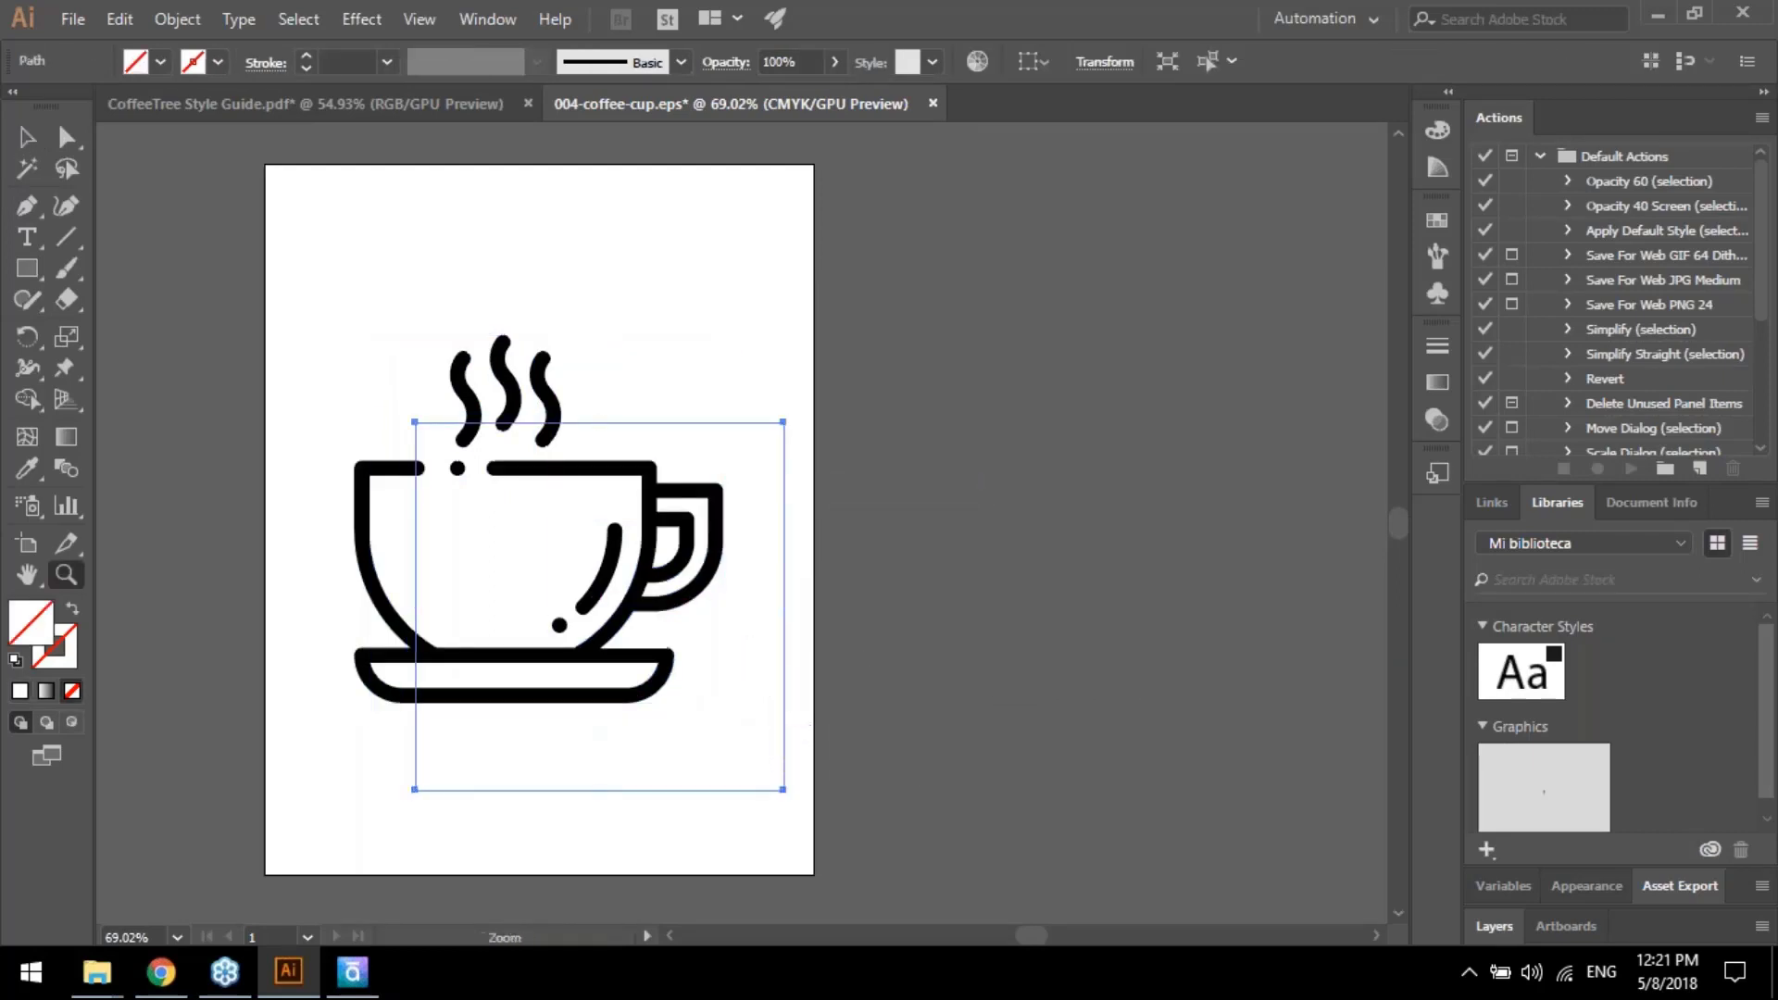
key(Delete)
Select all the coffee cup shapes and fill them with the black registration swatch
click(671, 663)
drag(375, 260, 743, 749)
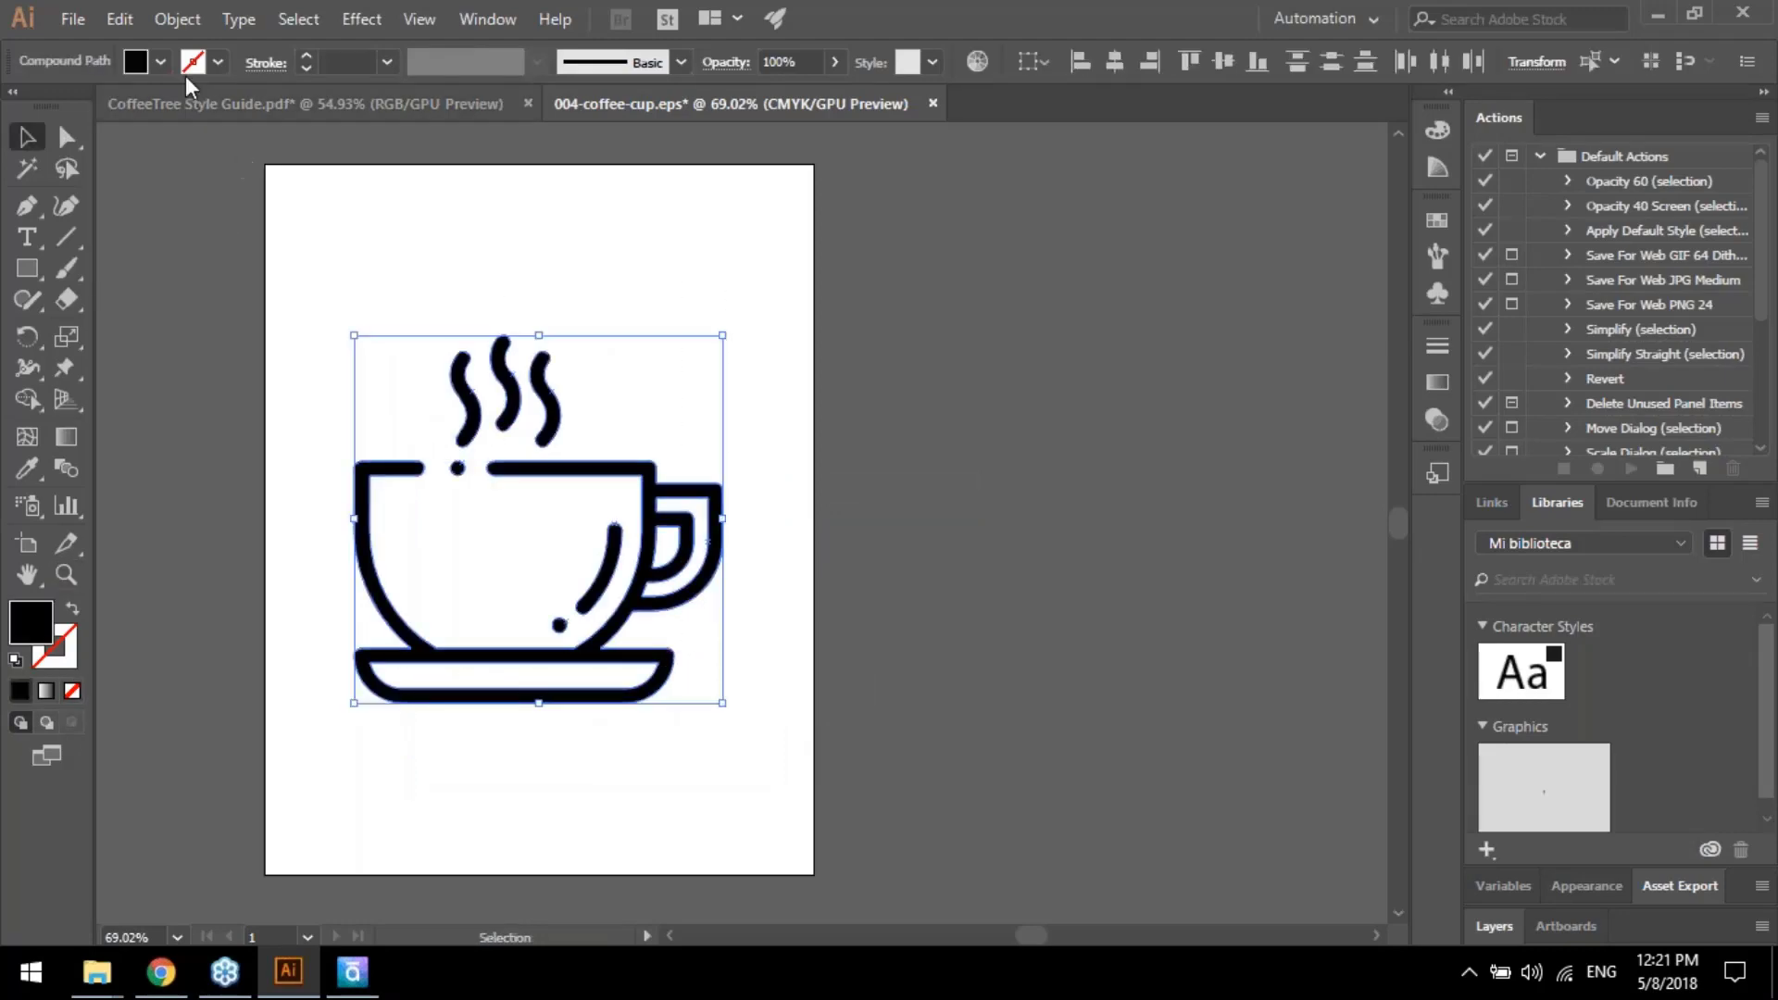
click(161, 62)
click(37, 107)
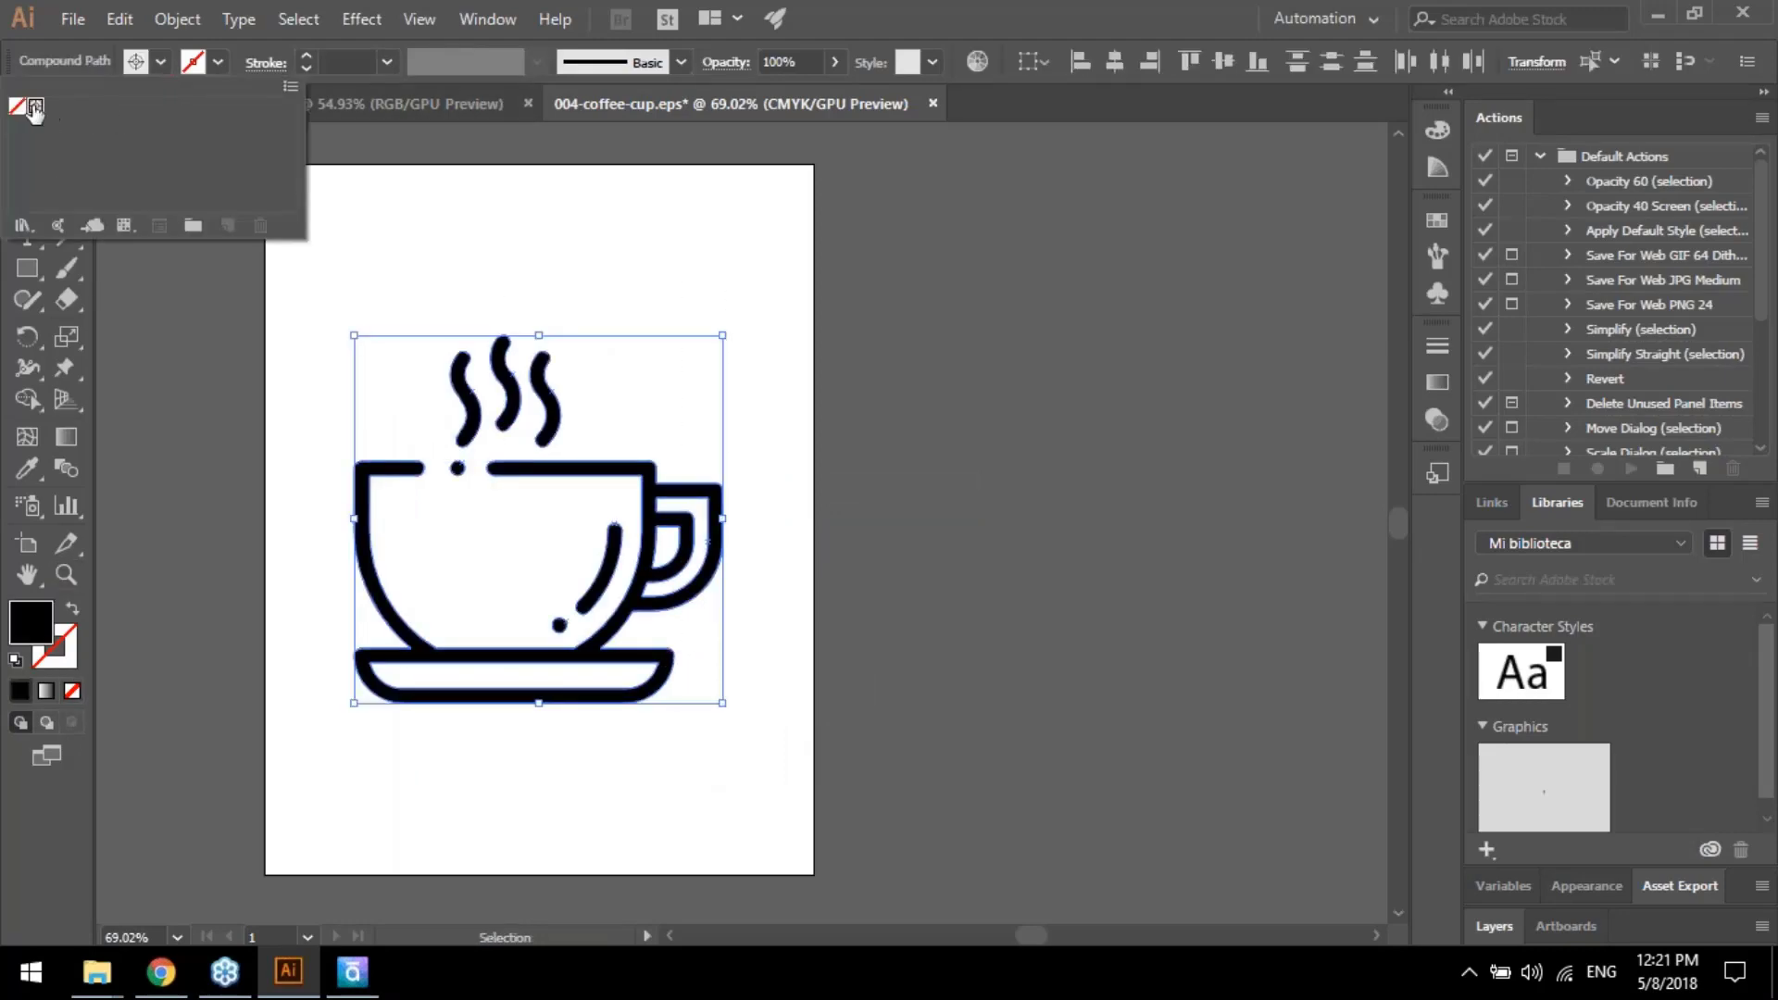
Try a white fill (ffffff) on the coffee cup shapes and undo it
double_click(31, 622)
text(ffffff)
click(1159, 318)
click(815, 313)
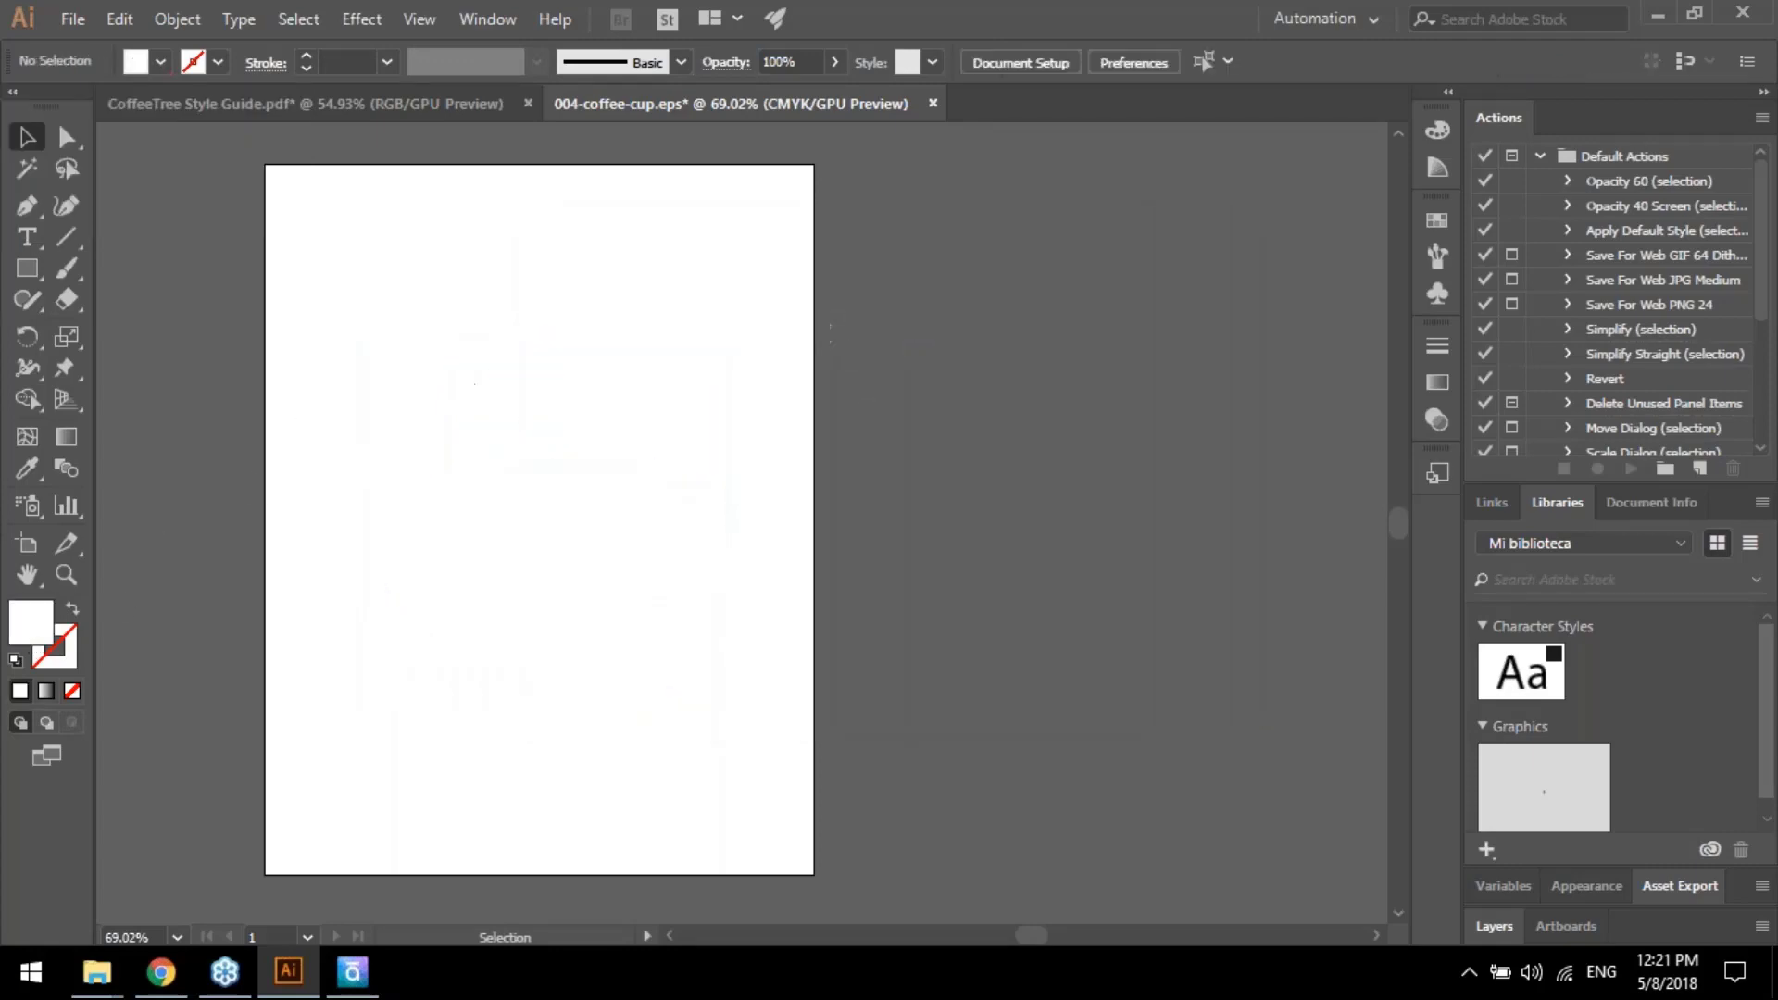
key(ctrl+z)
click(817, 478)
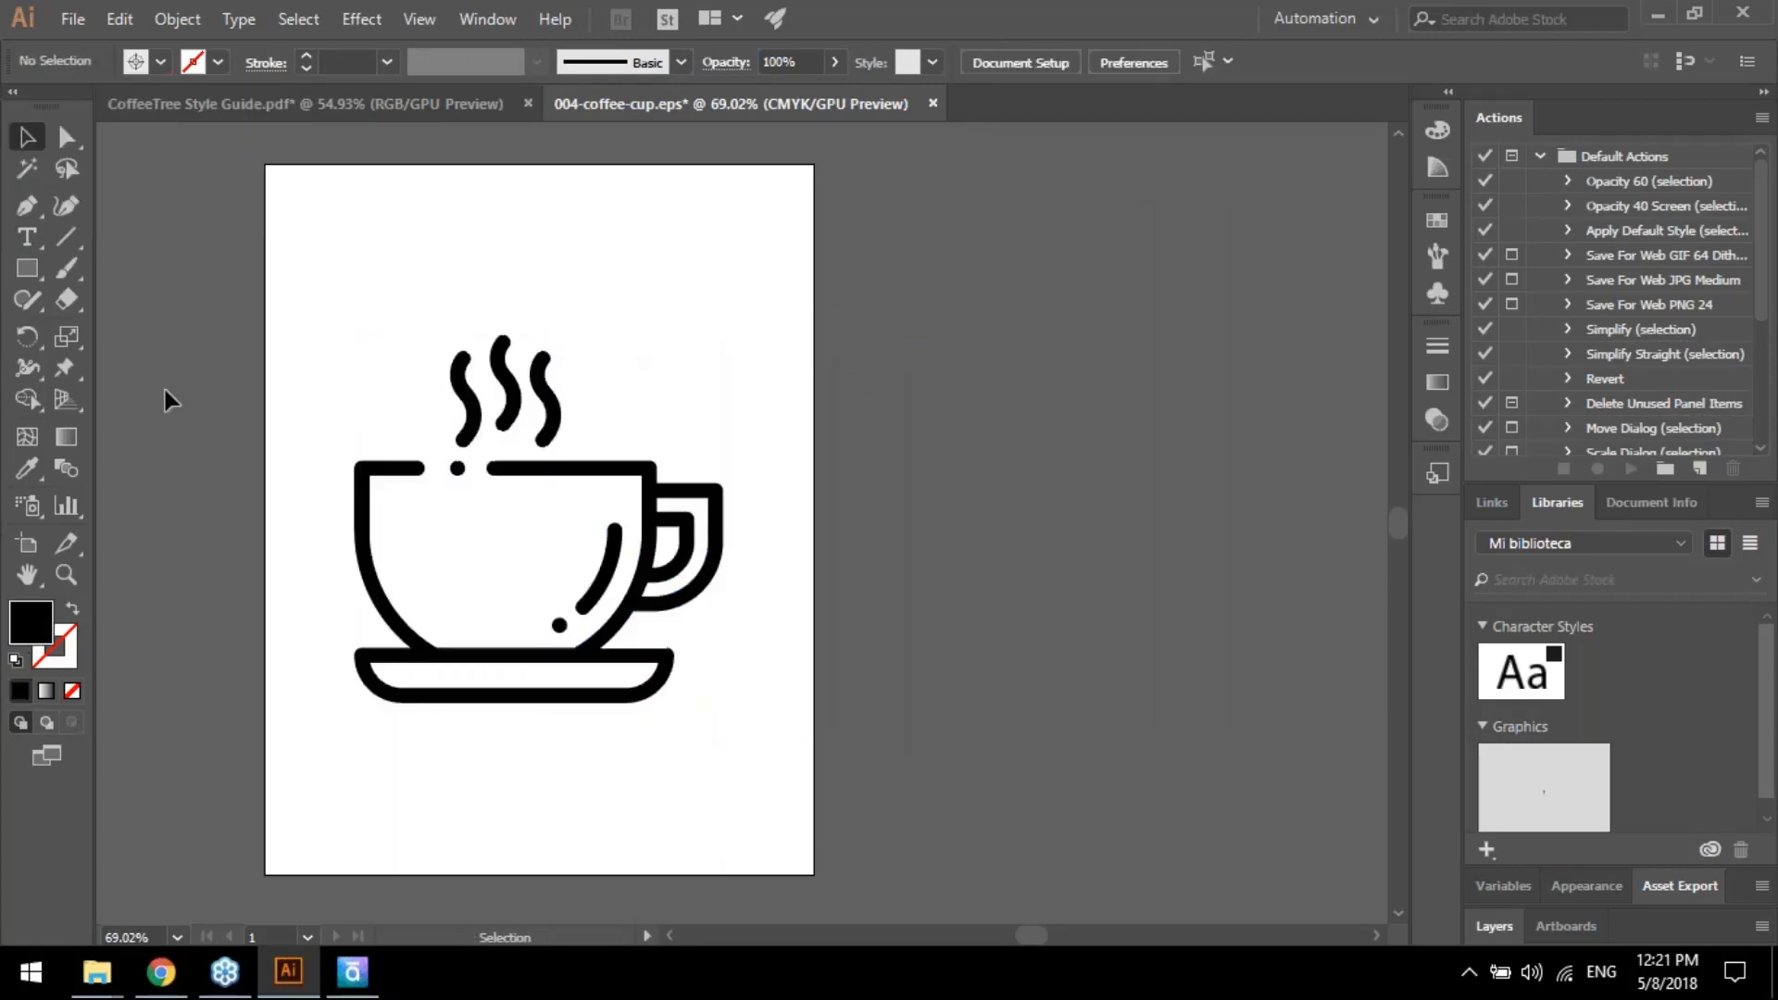
Shrink the artboard's height by moving its upper and lower edges close to the coffee cup icon
click(27, 544)
drag(540, 874, 540, 711)
drag(555, 166, 547, 320)
key(Escape)
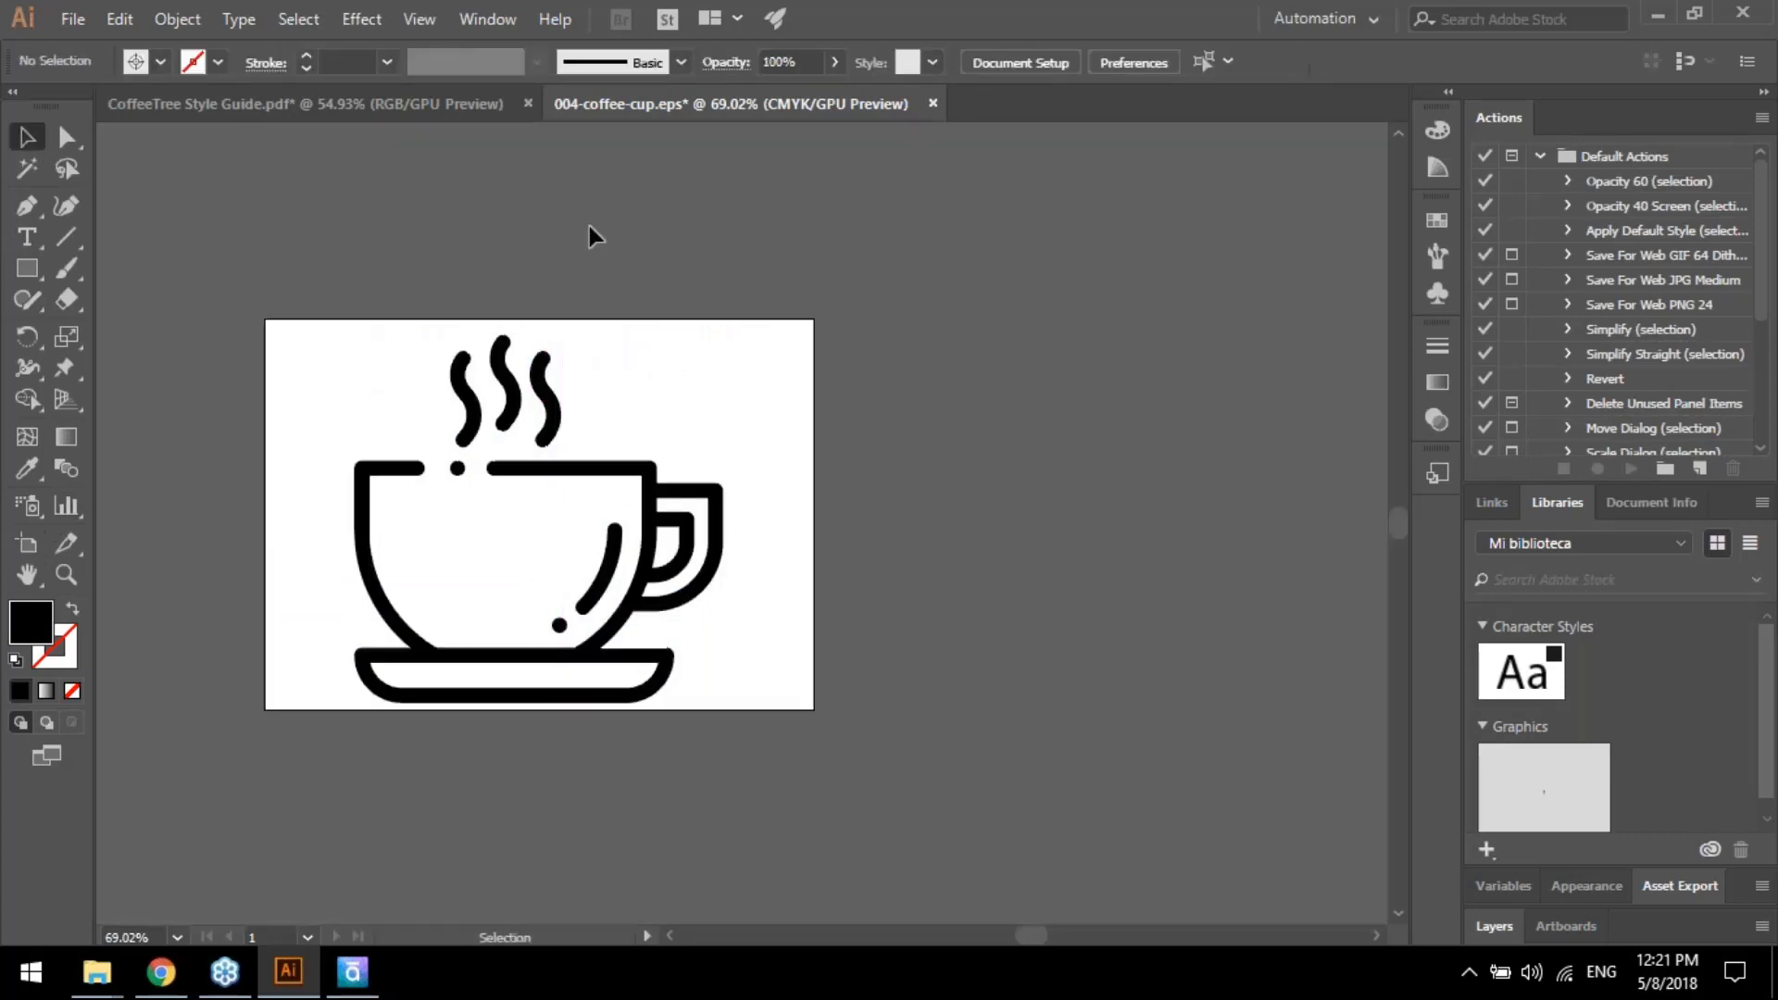
Export the icon as 004-coffee-cup in Enhanced Metafile (*.EMF) format to the Webinar-SL folder
click(74, 18)
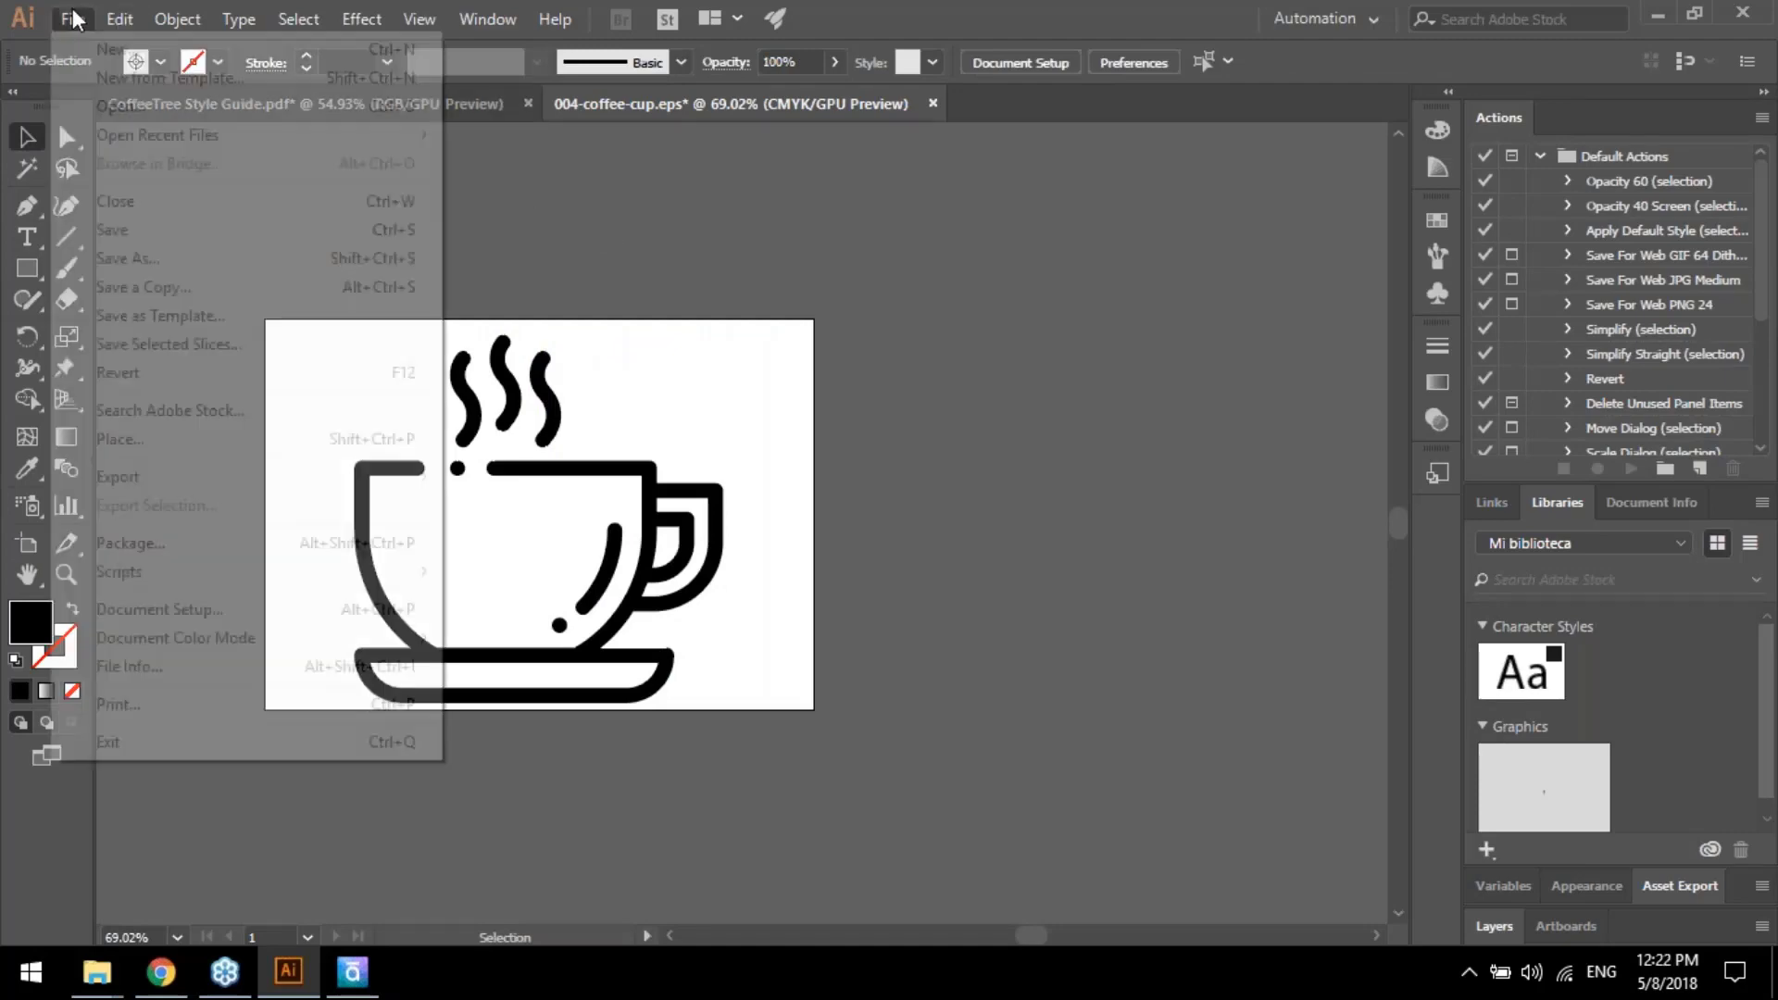
mouse_move(319, 476)
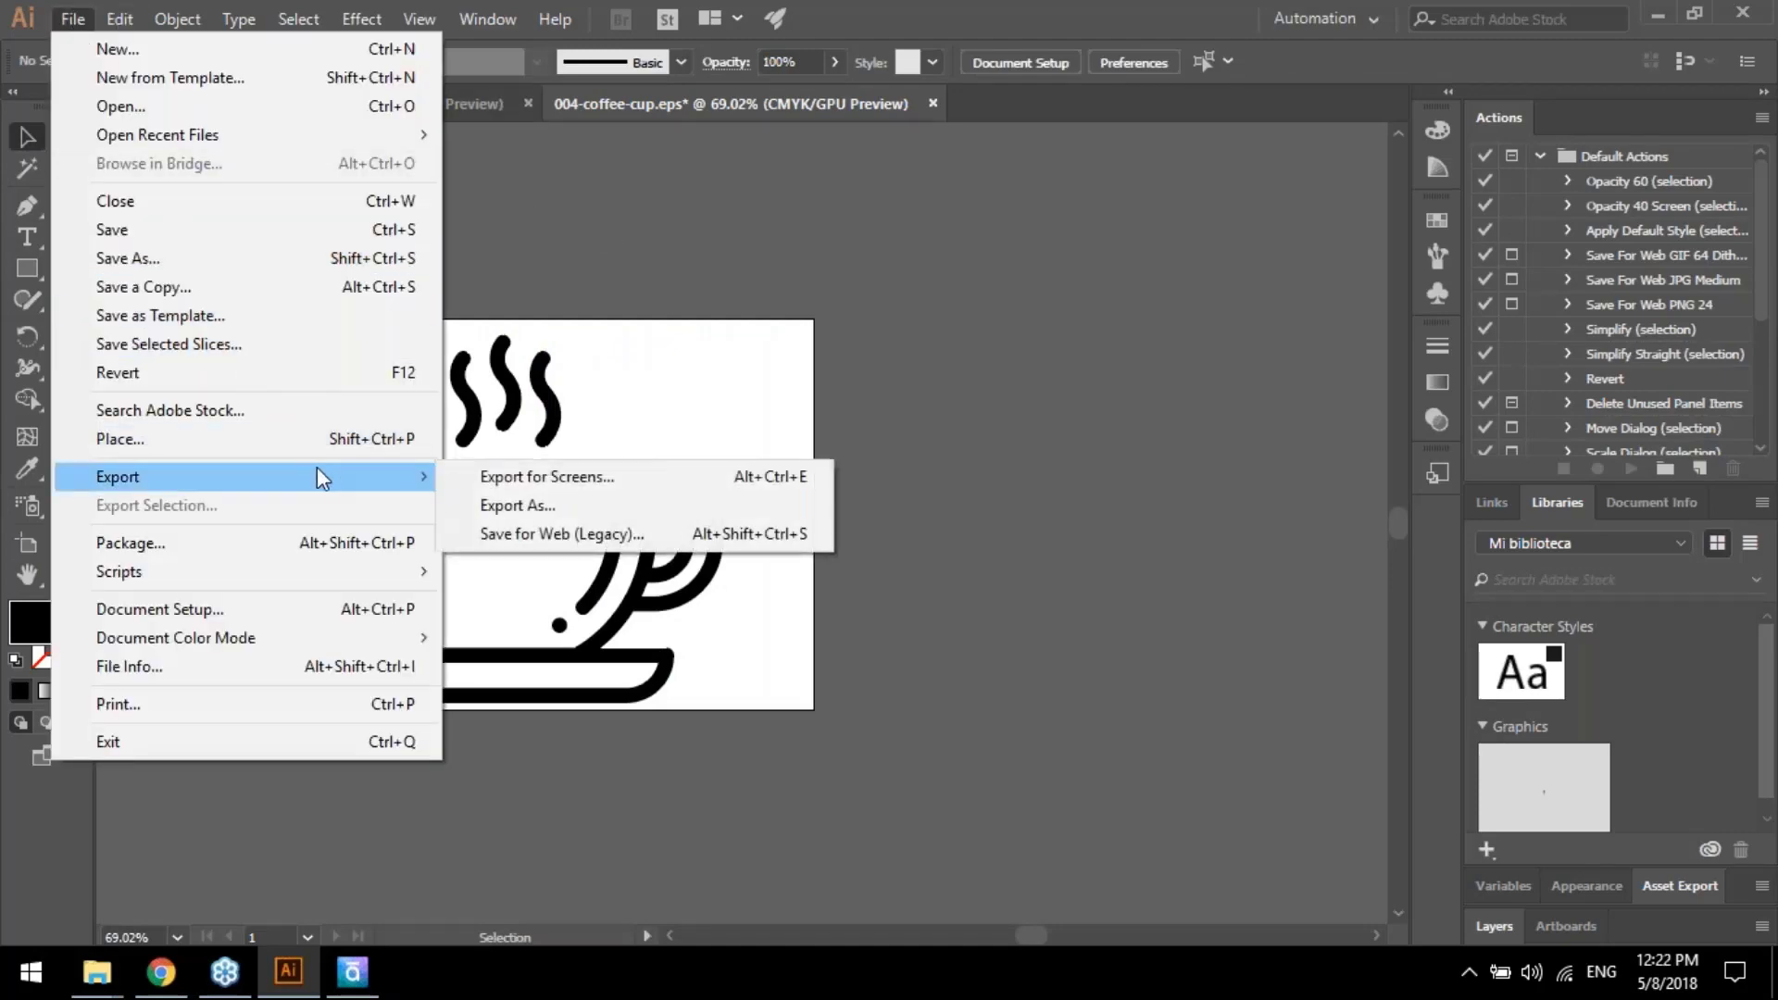
click(541, 509)
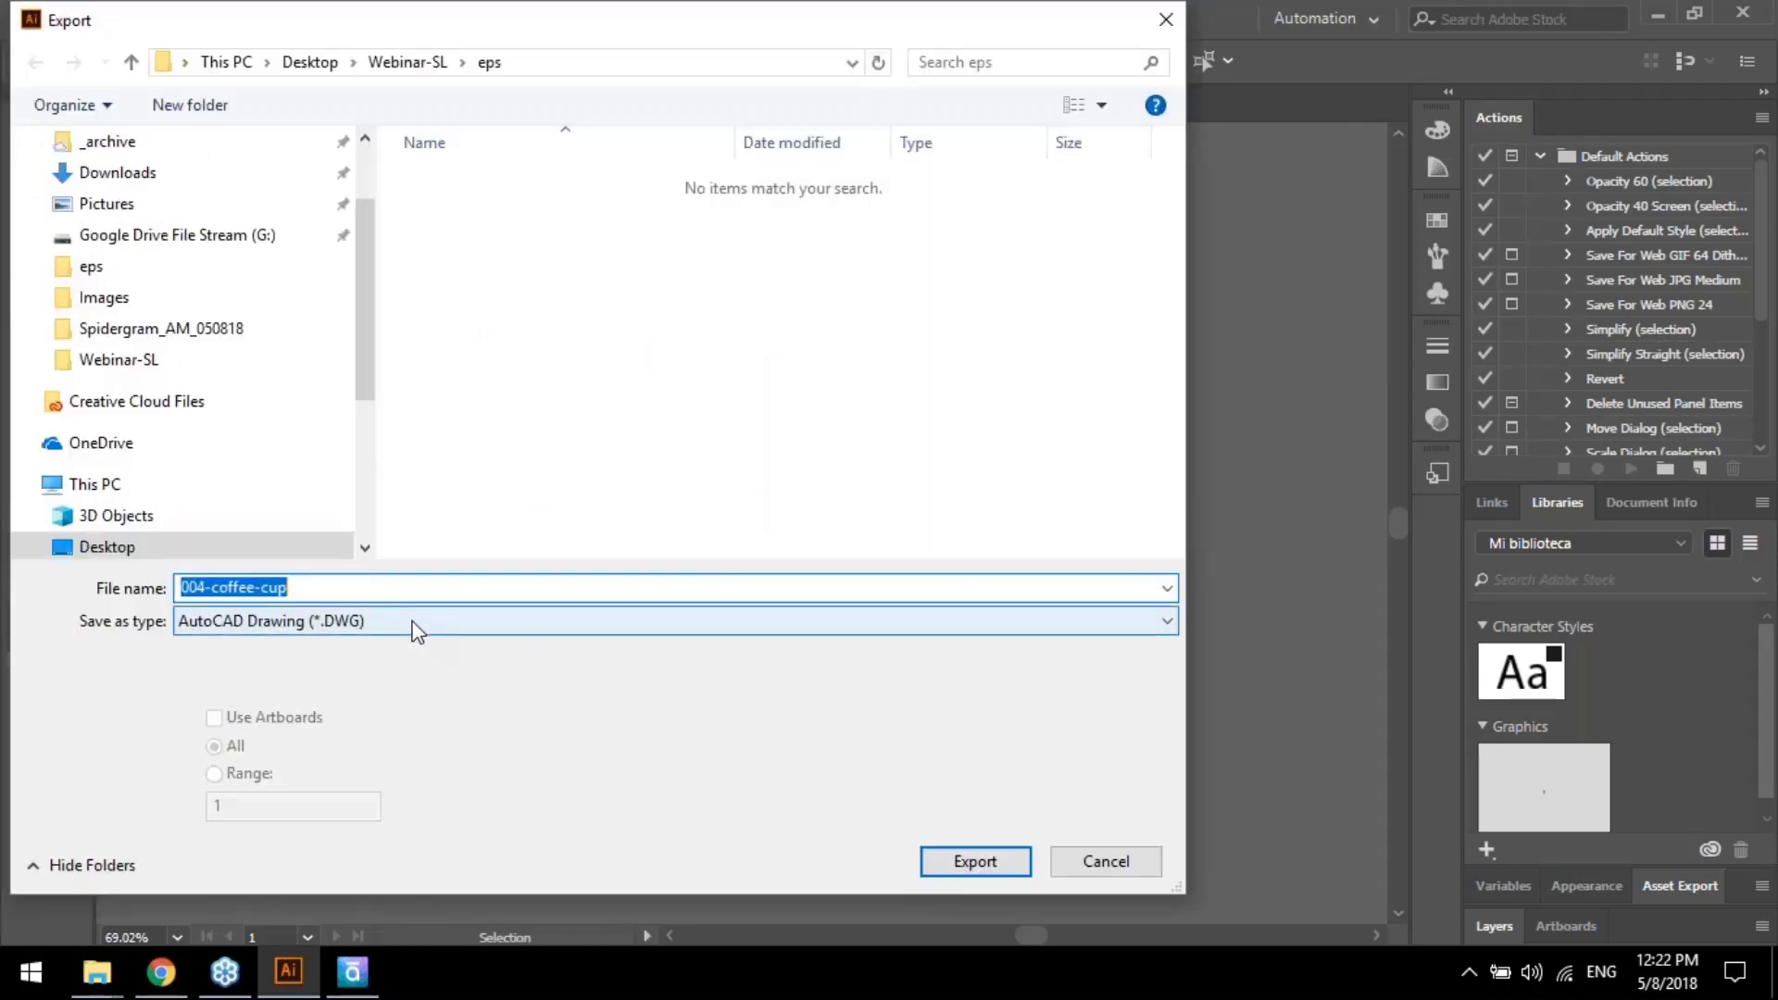
click(413, 622)
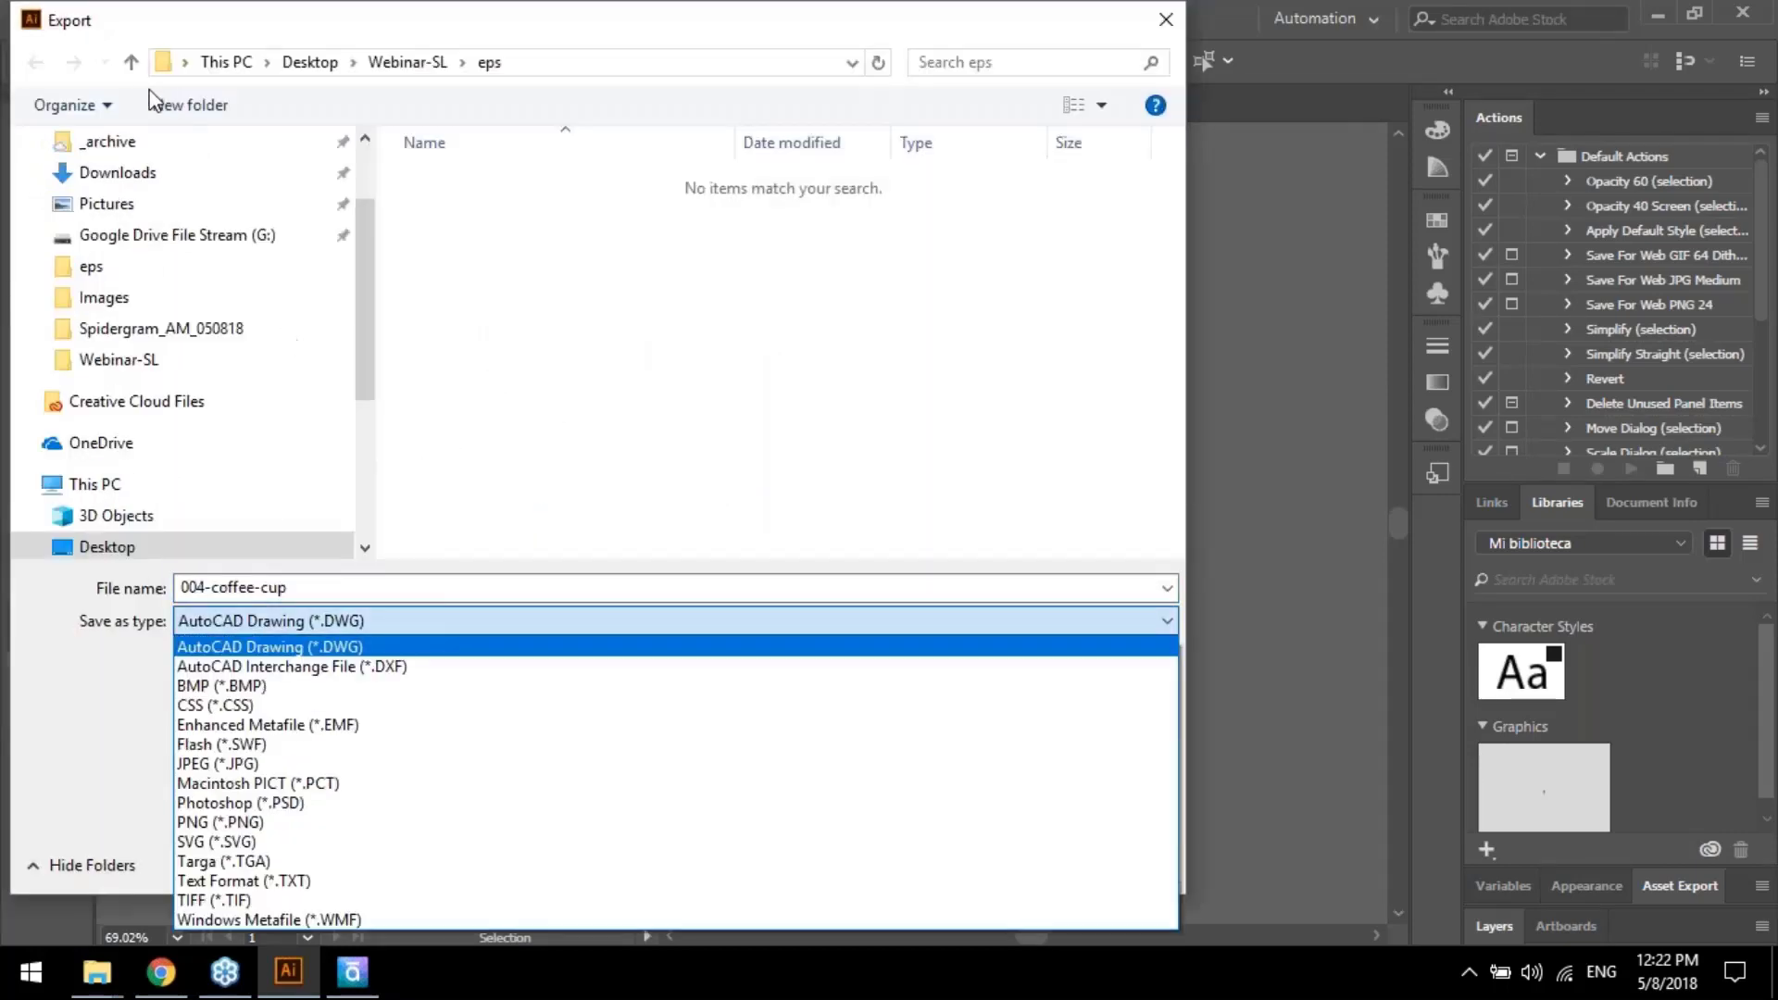
click(131, 61)
click(132, 61)
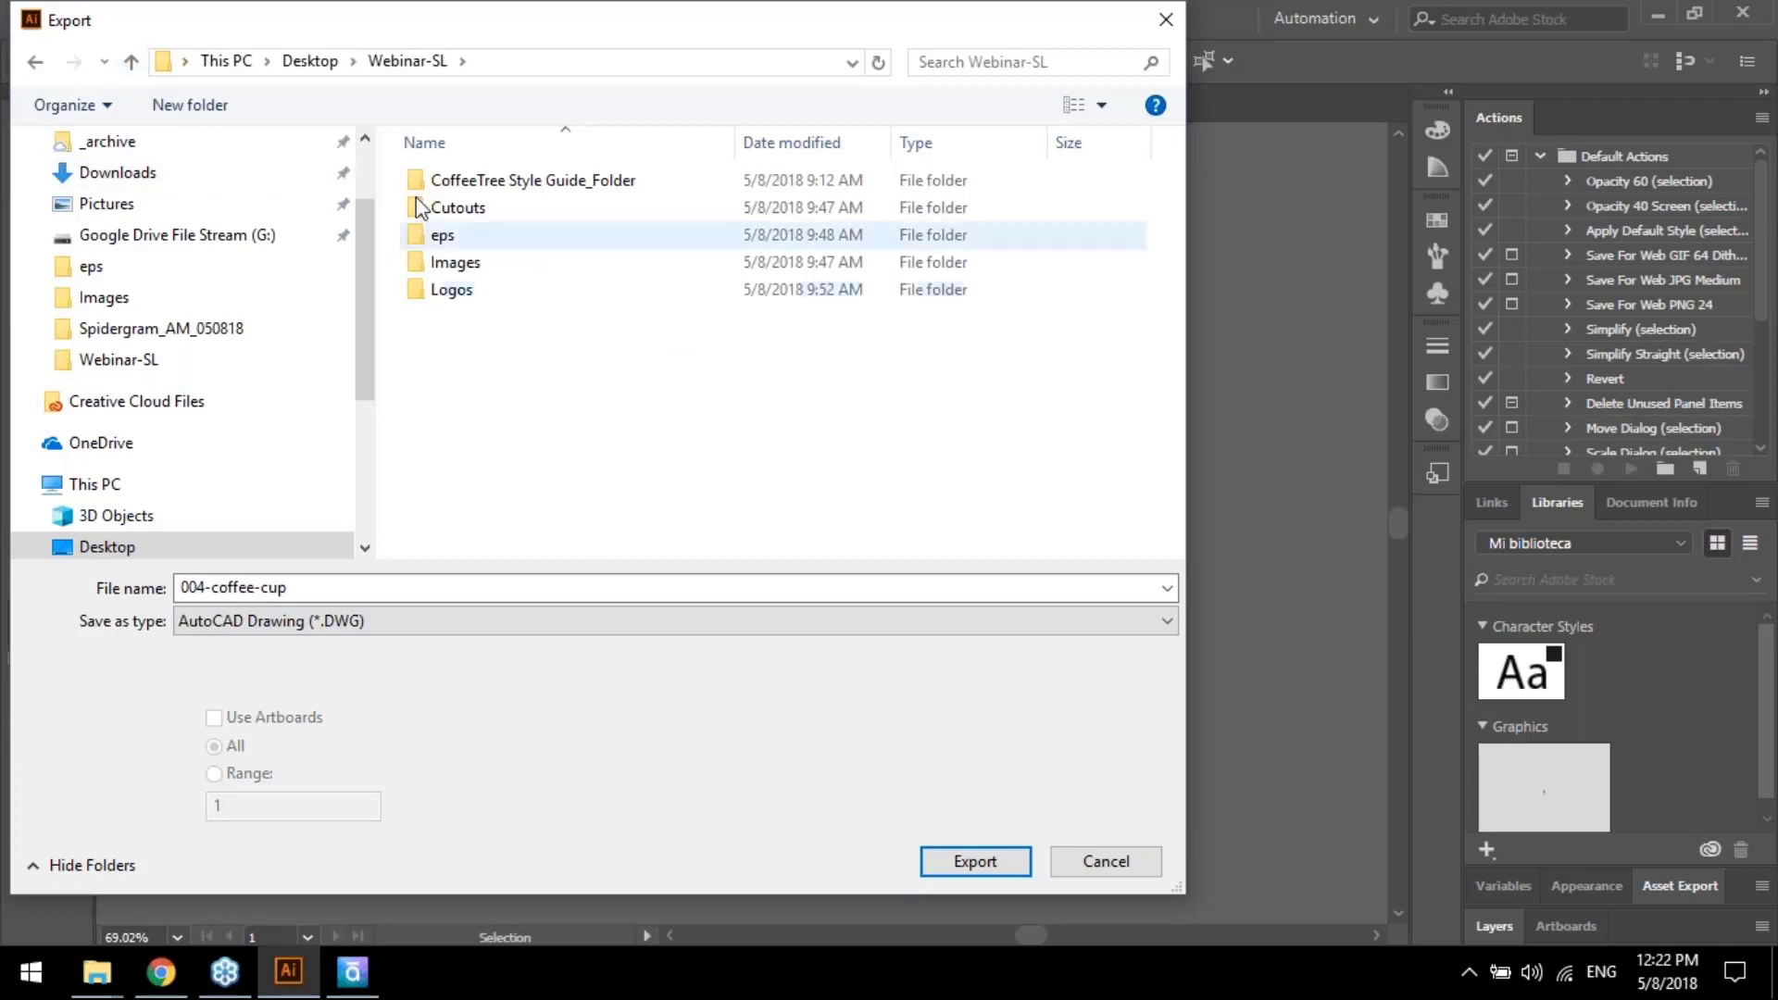
click(260, 621)
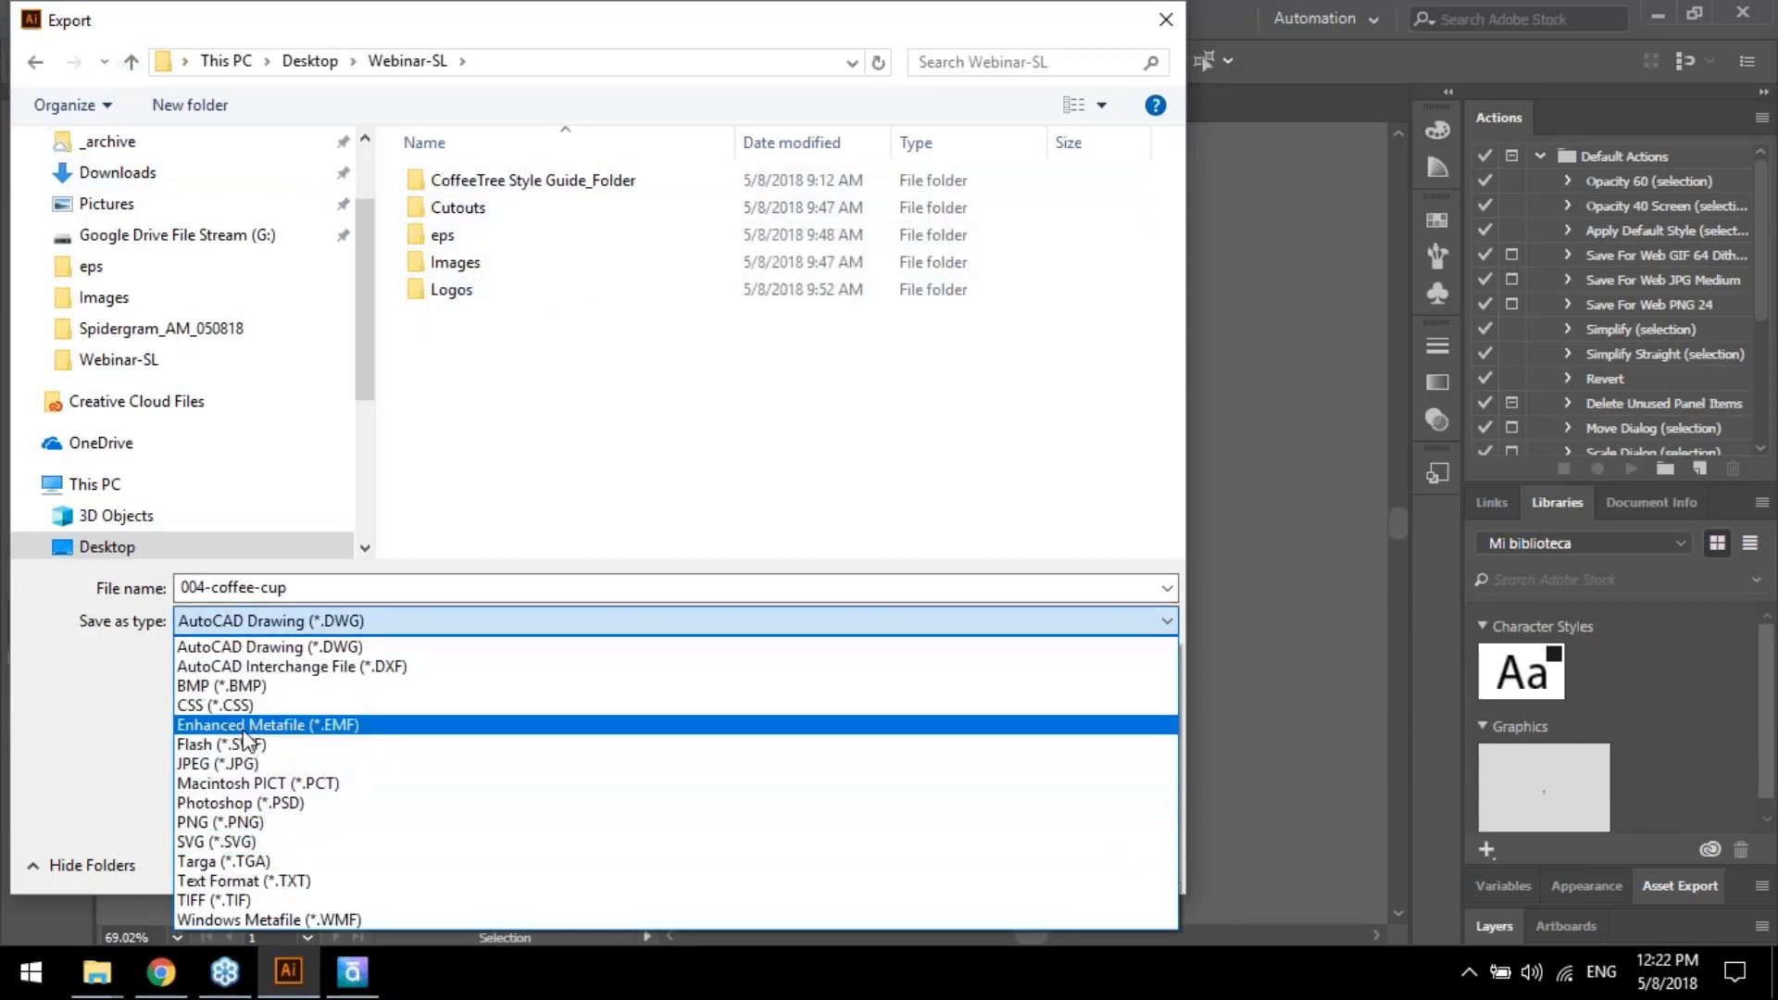
click(275, 728)
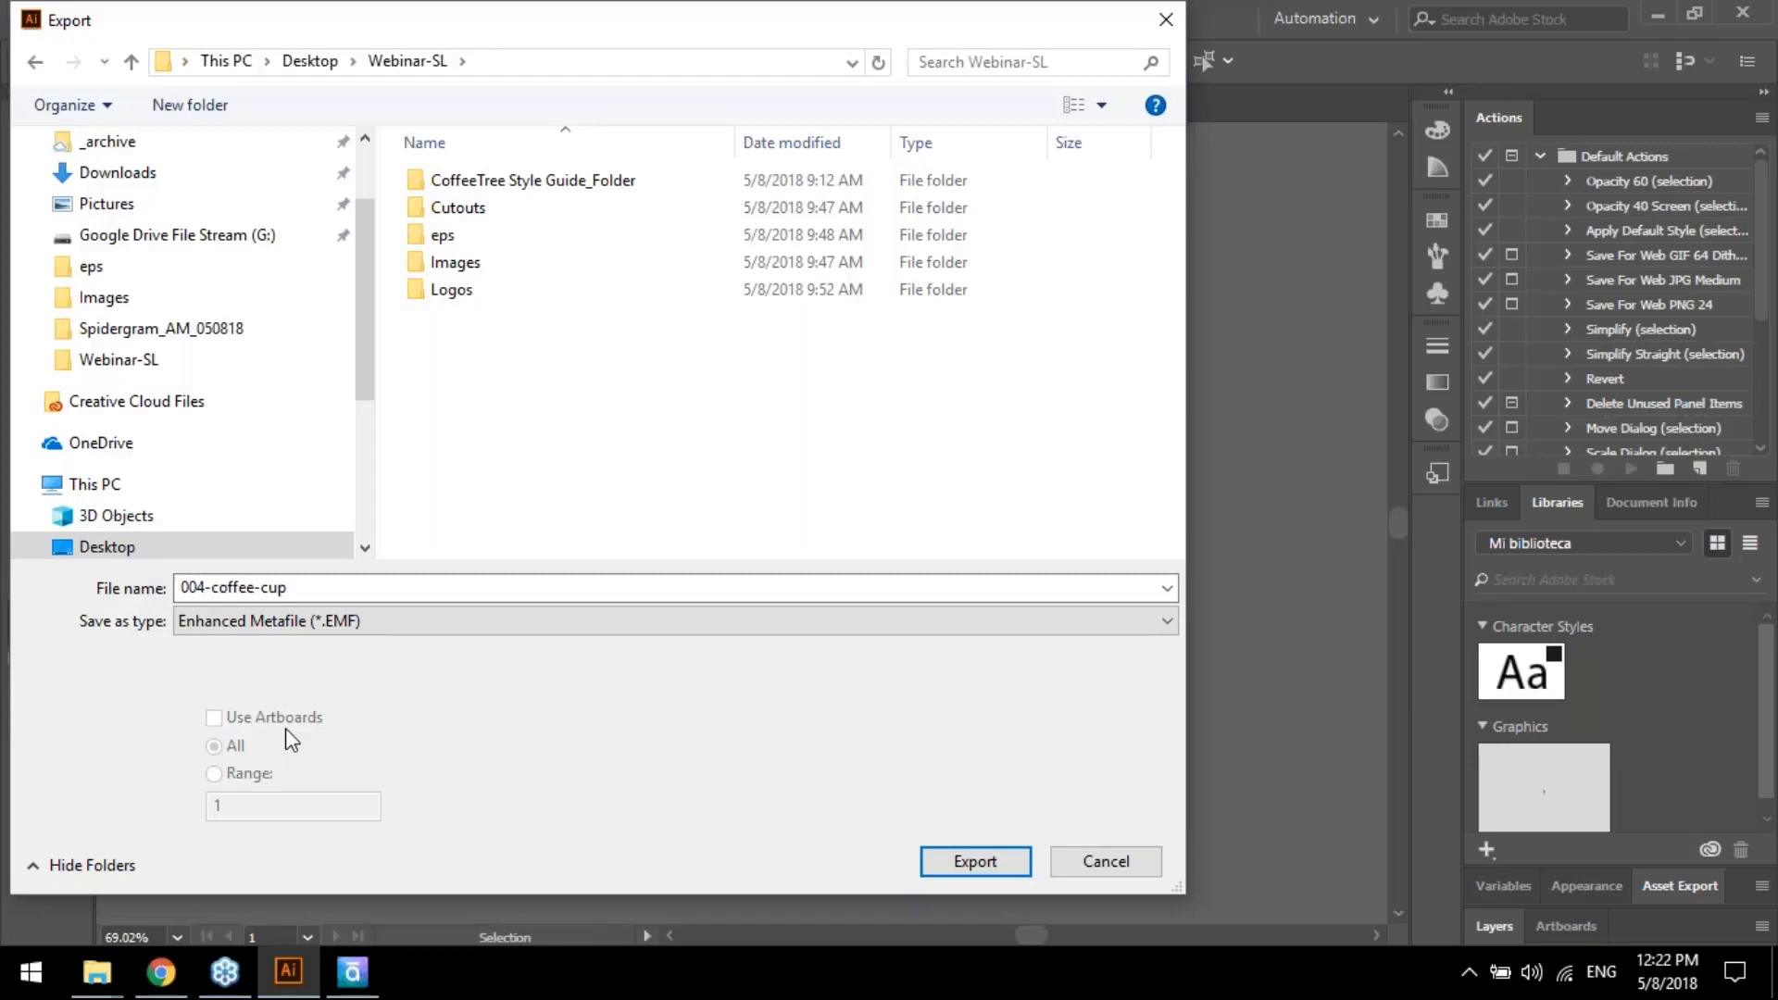
click(977, 863)
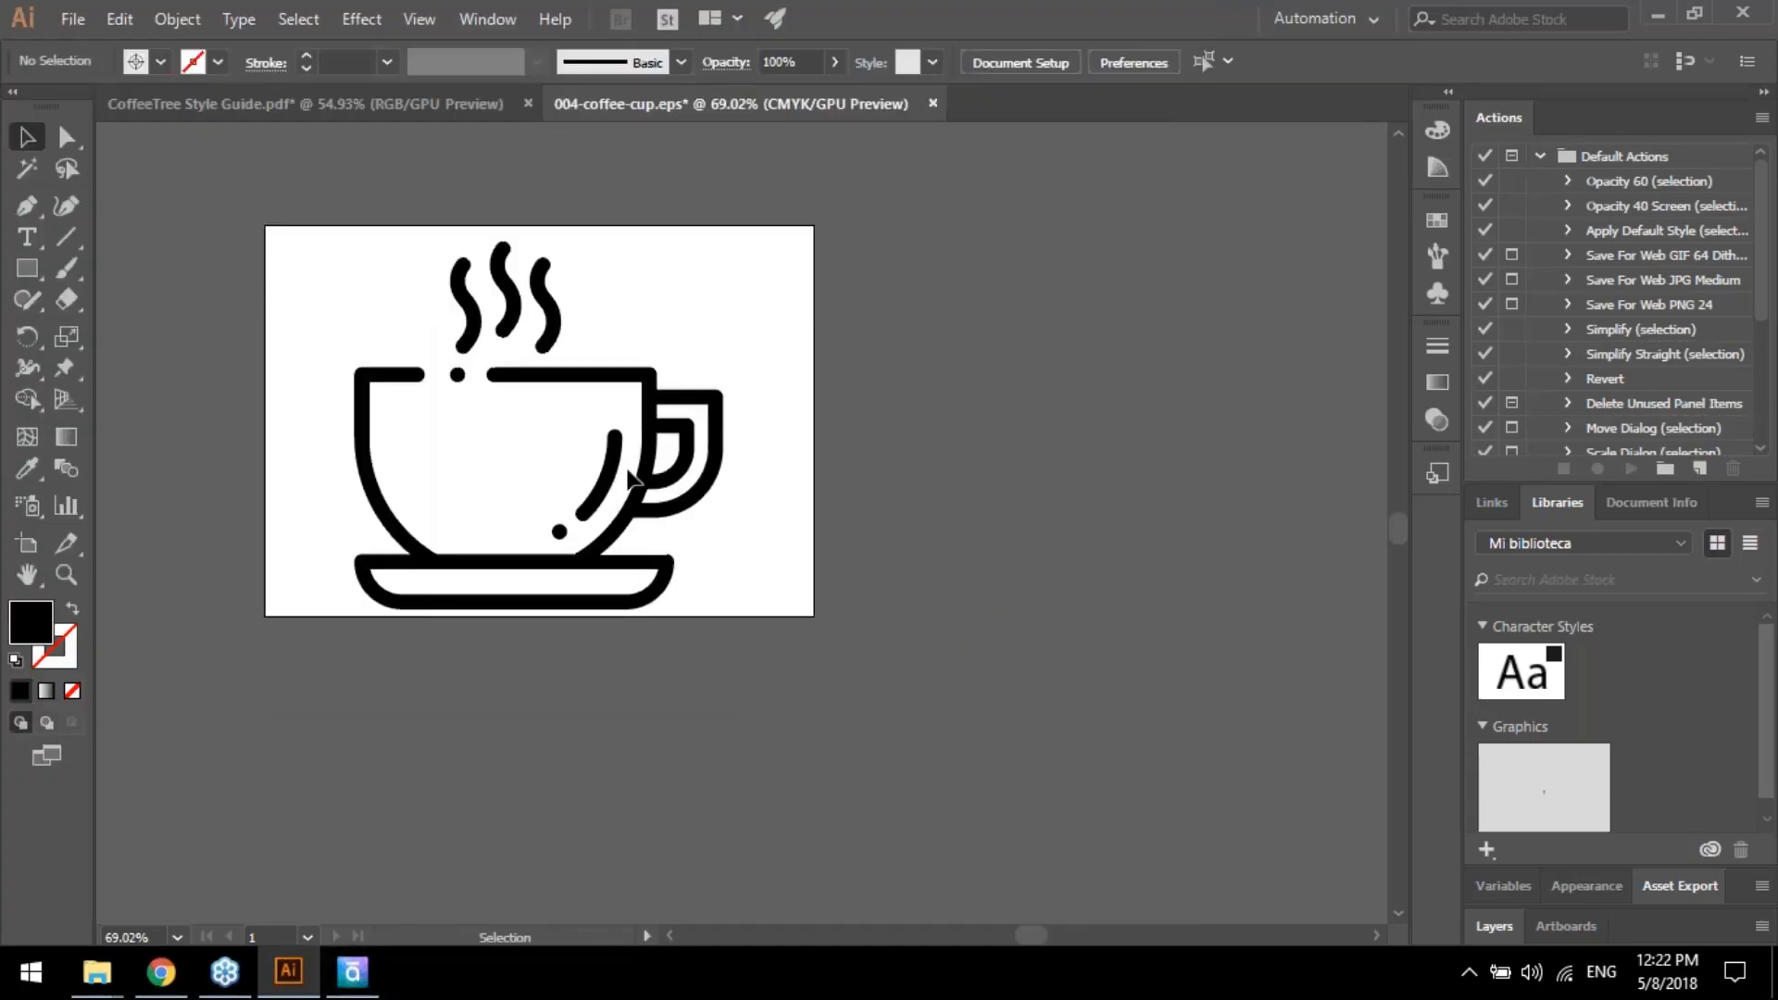
In Articulate Storyline, insert the 004-coffee-cup picture from the Webinar-SL folder and place it at 144 x 144 px on the light gray content panel
click(352, 971)
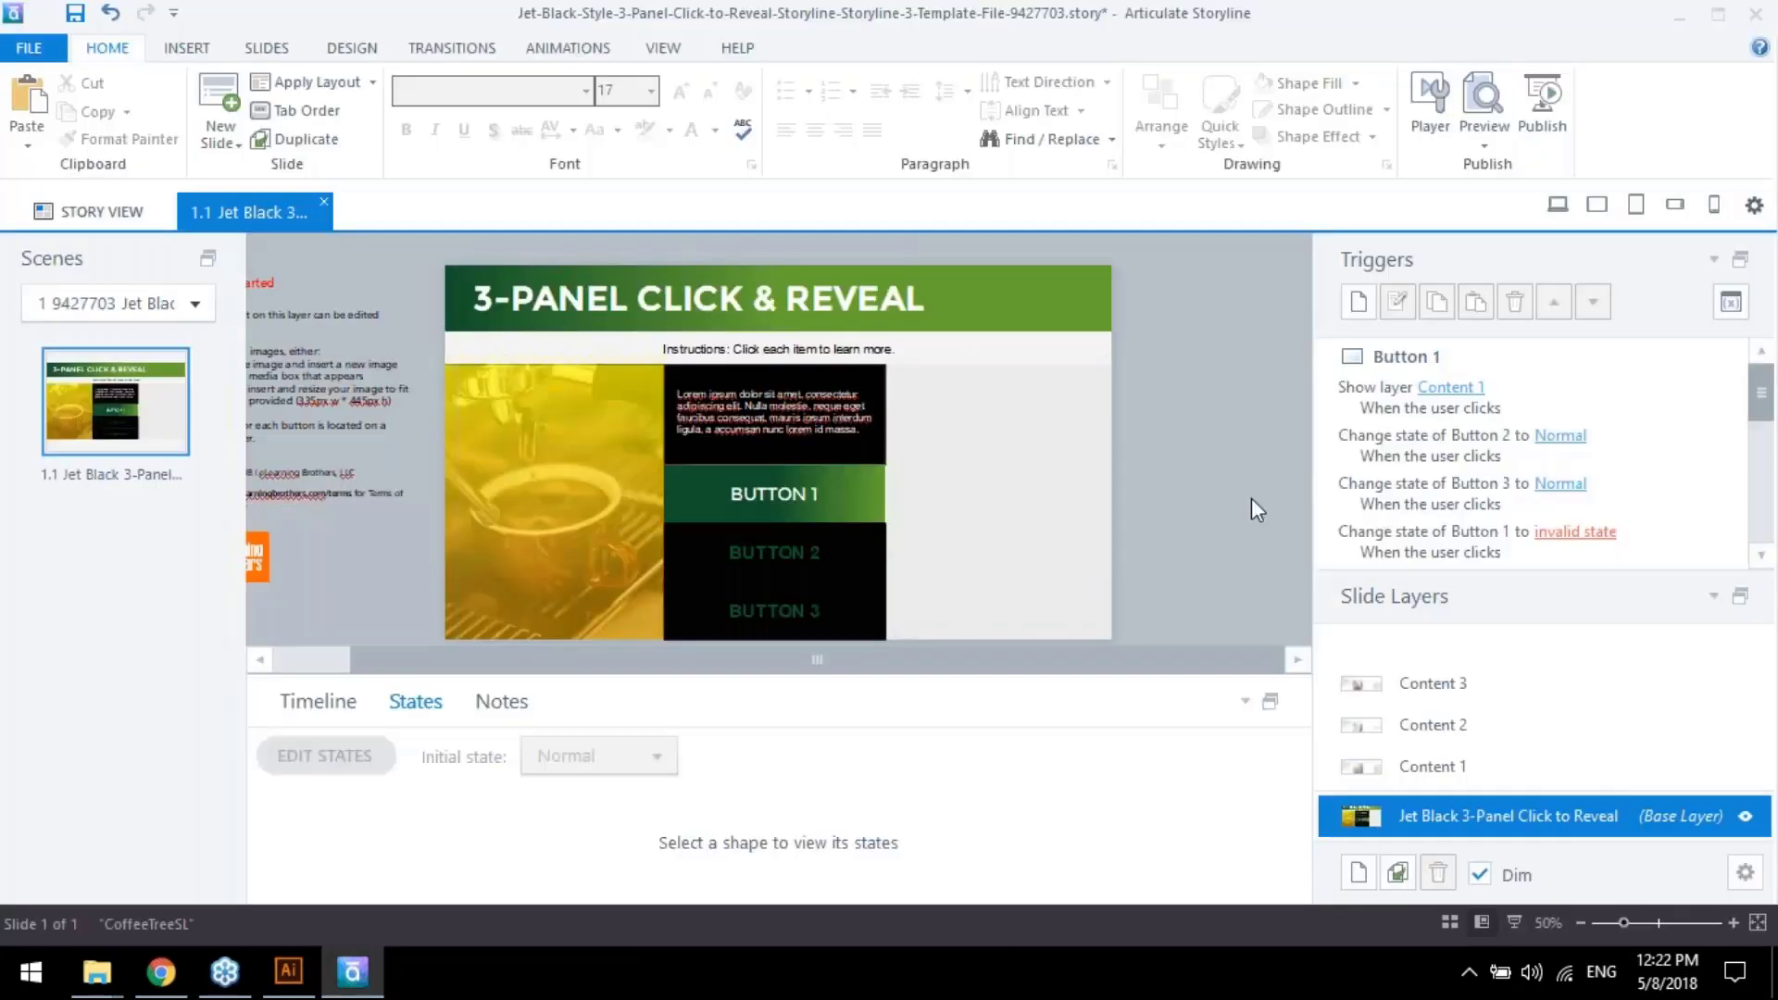
click(192, 52)
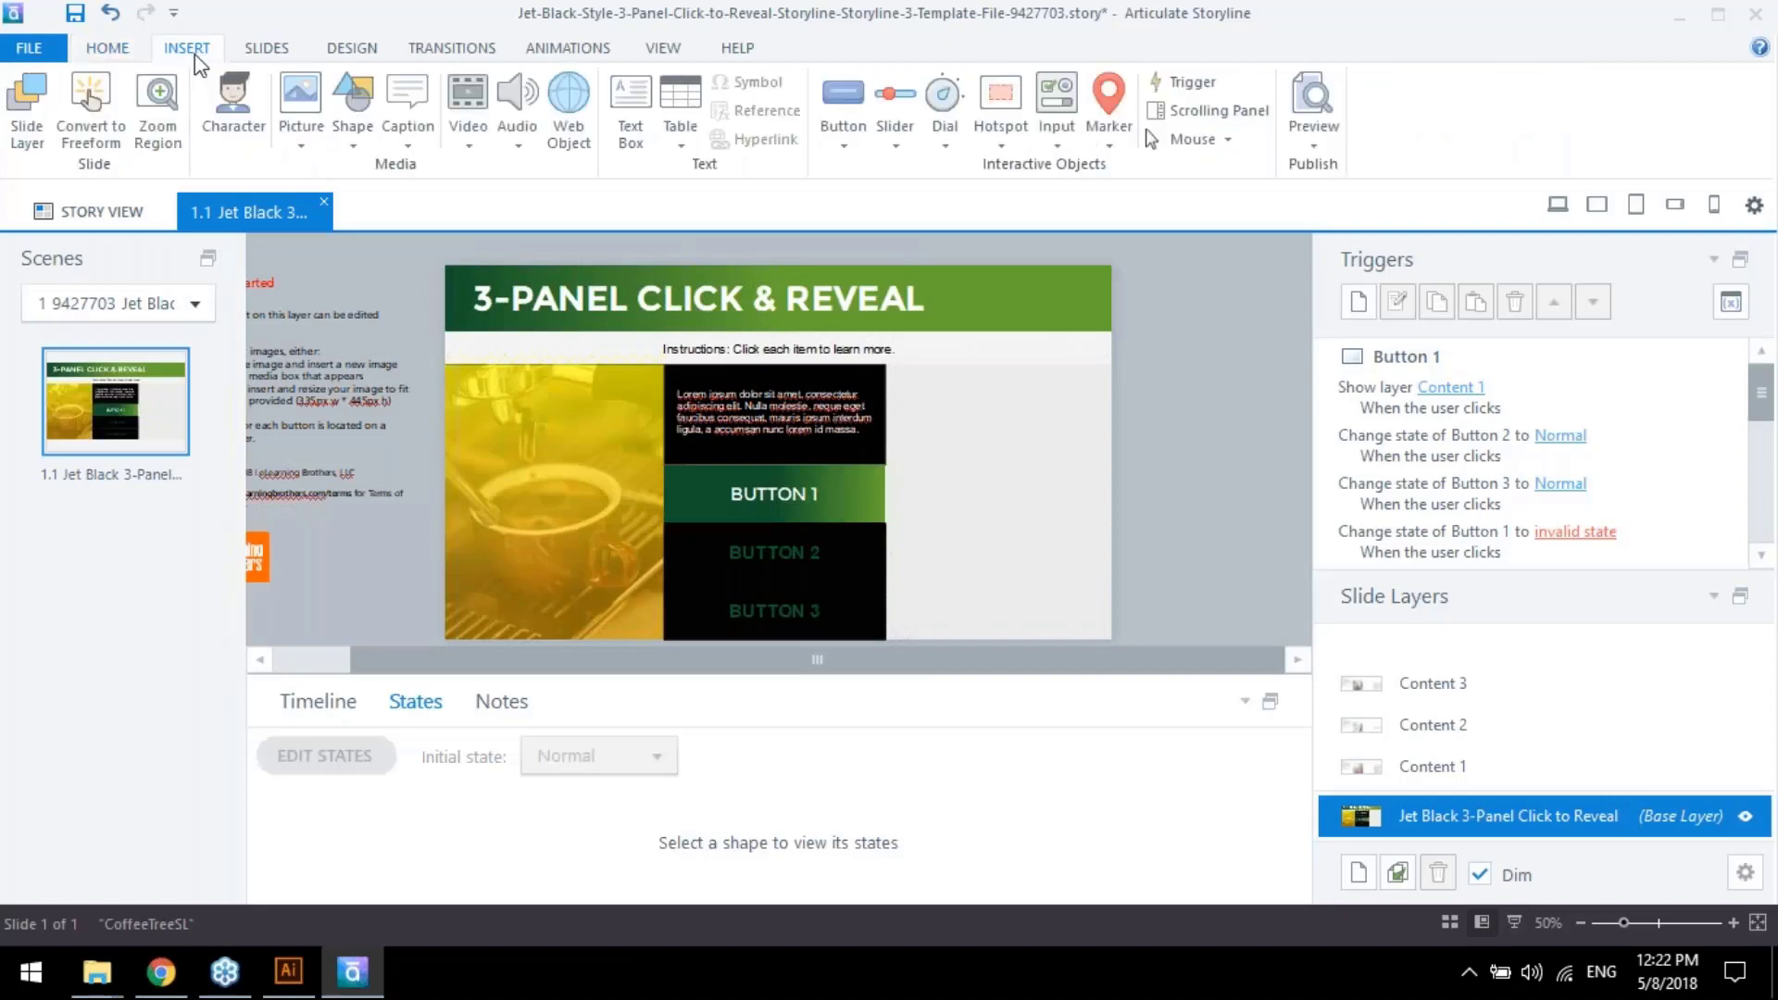
click(297, 102)
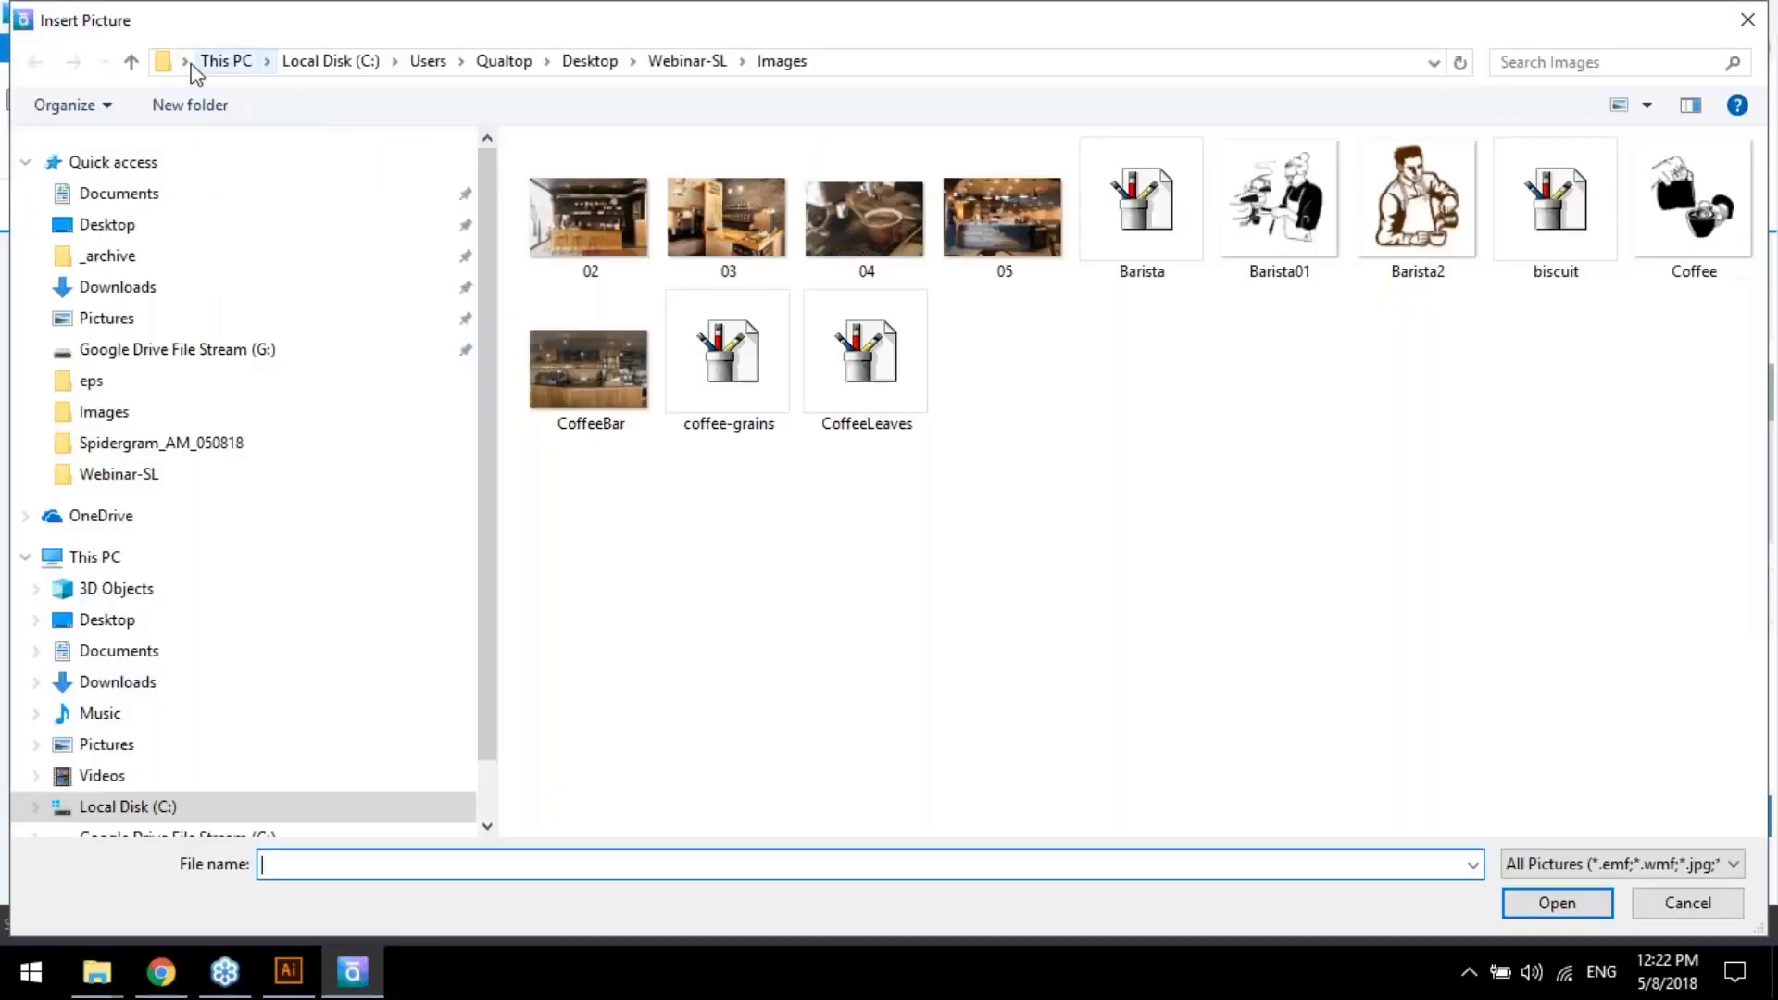
click(131, 62)
click(623, 324)
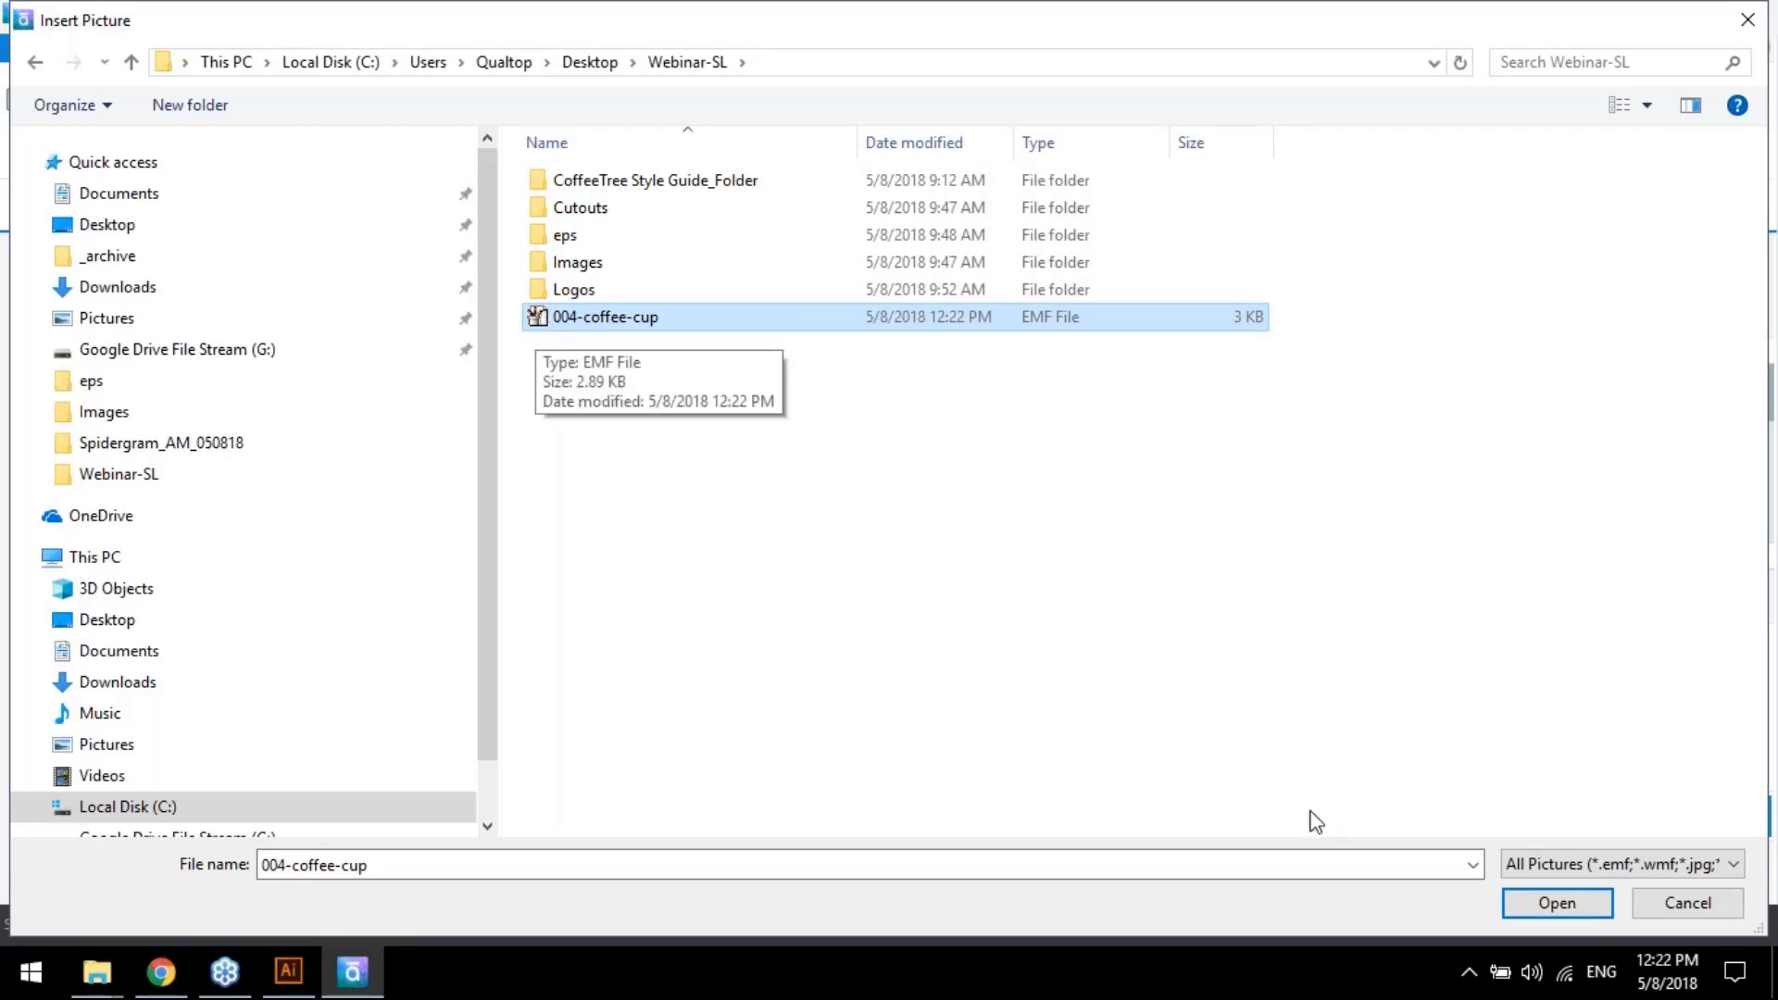
click(1559, 904)
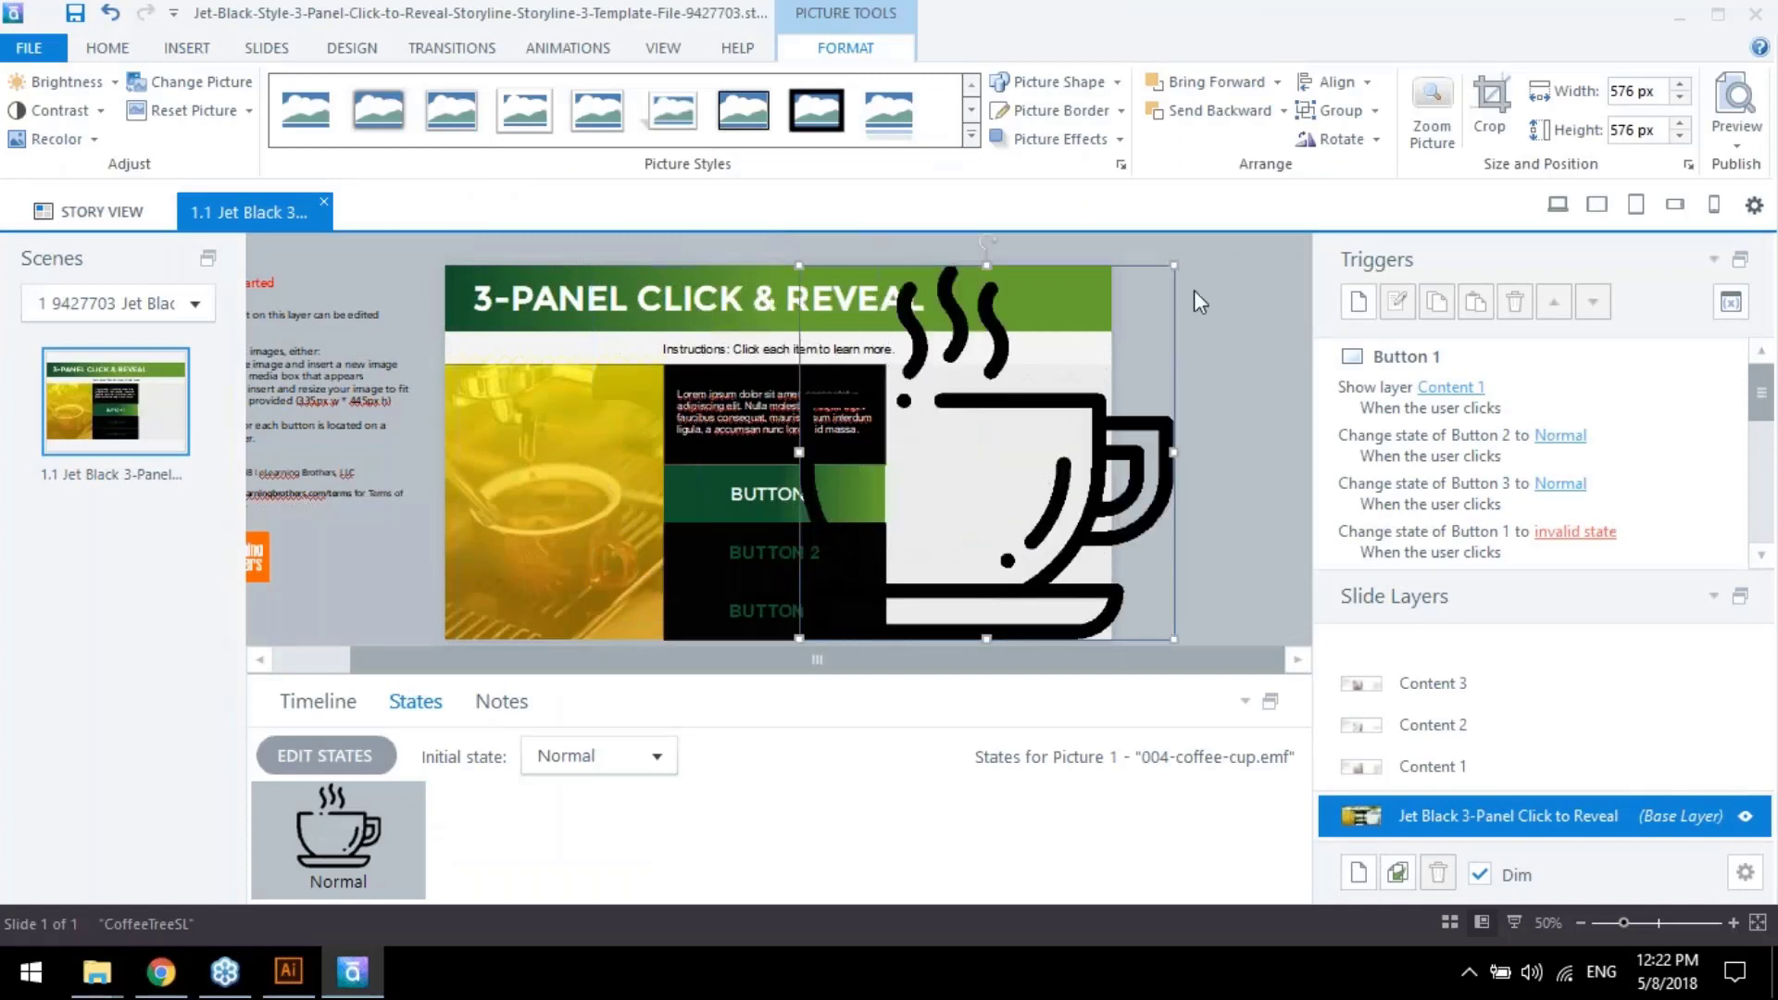
drag(1174, 265, 893, 545)
drag(859, 623, 1016, 514)
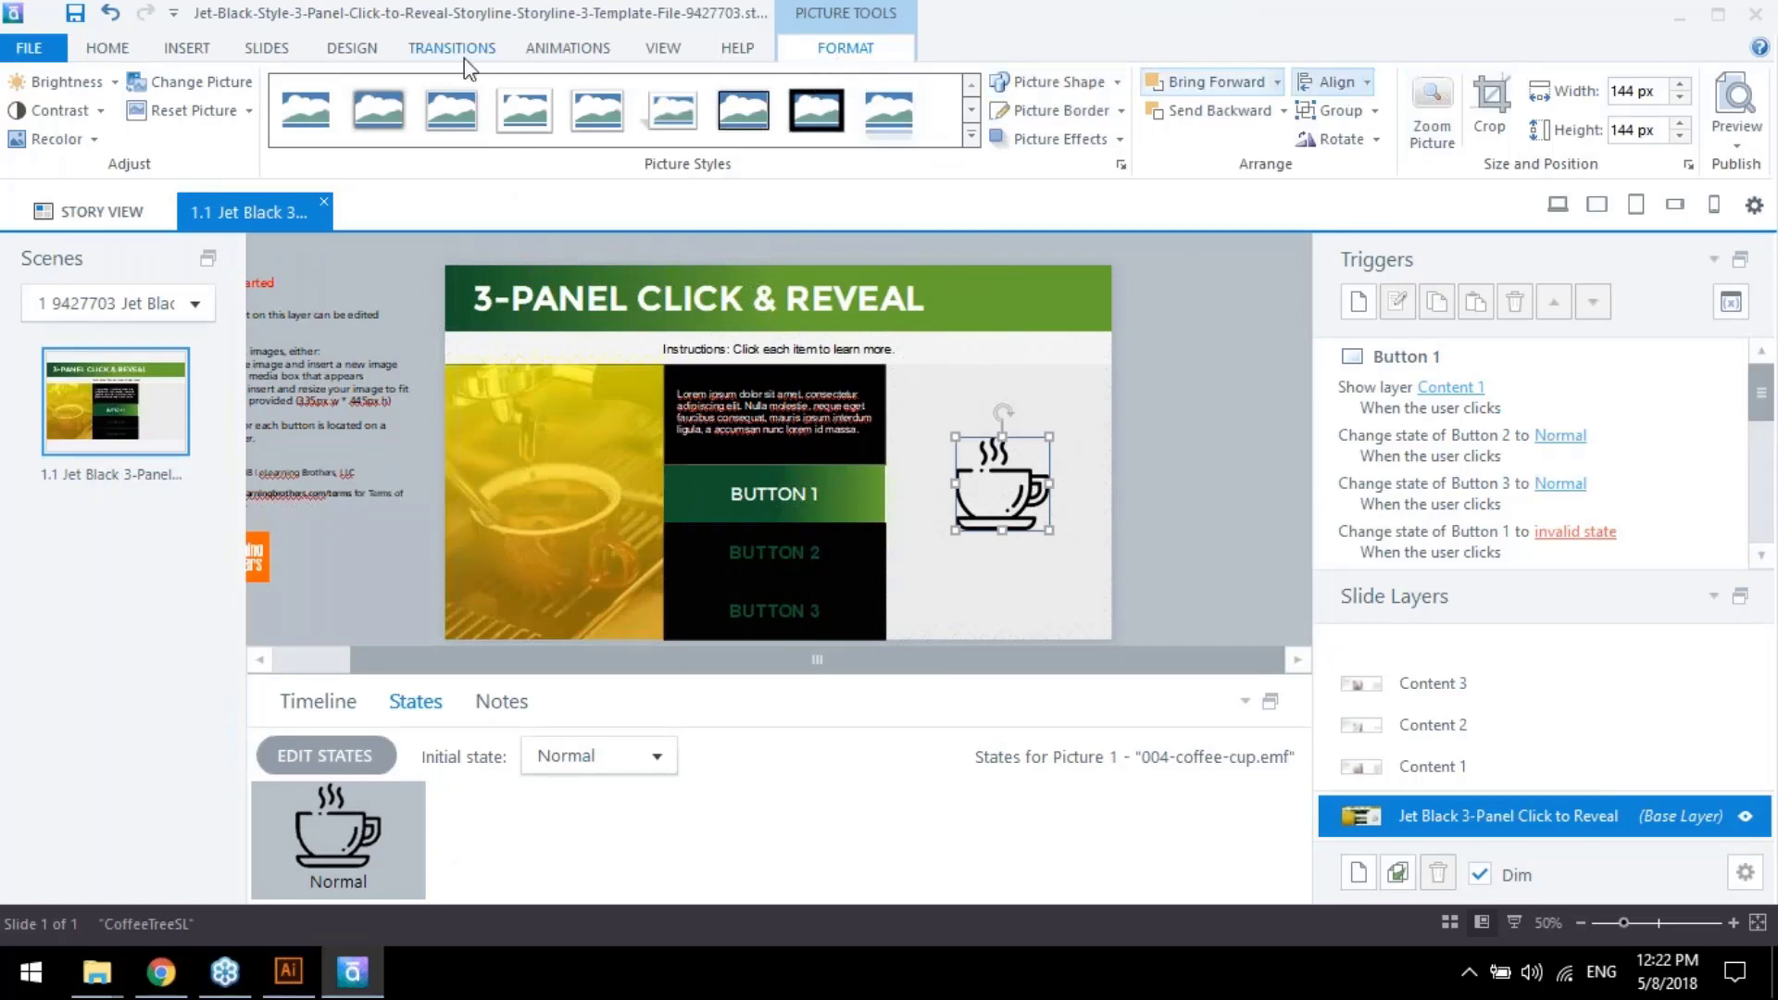
Try a green shape fill on the coffee cup picture and undo it
click(110, 48)
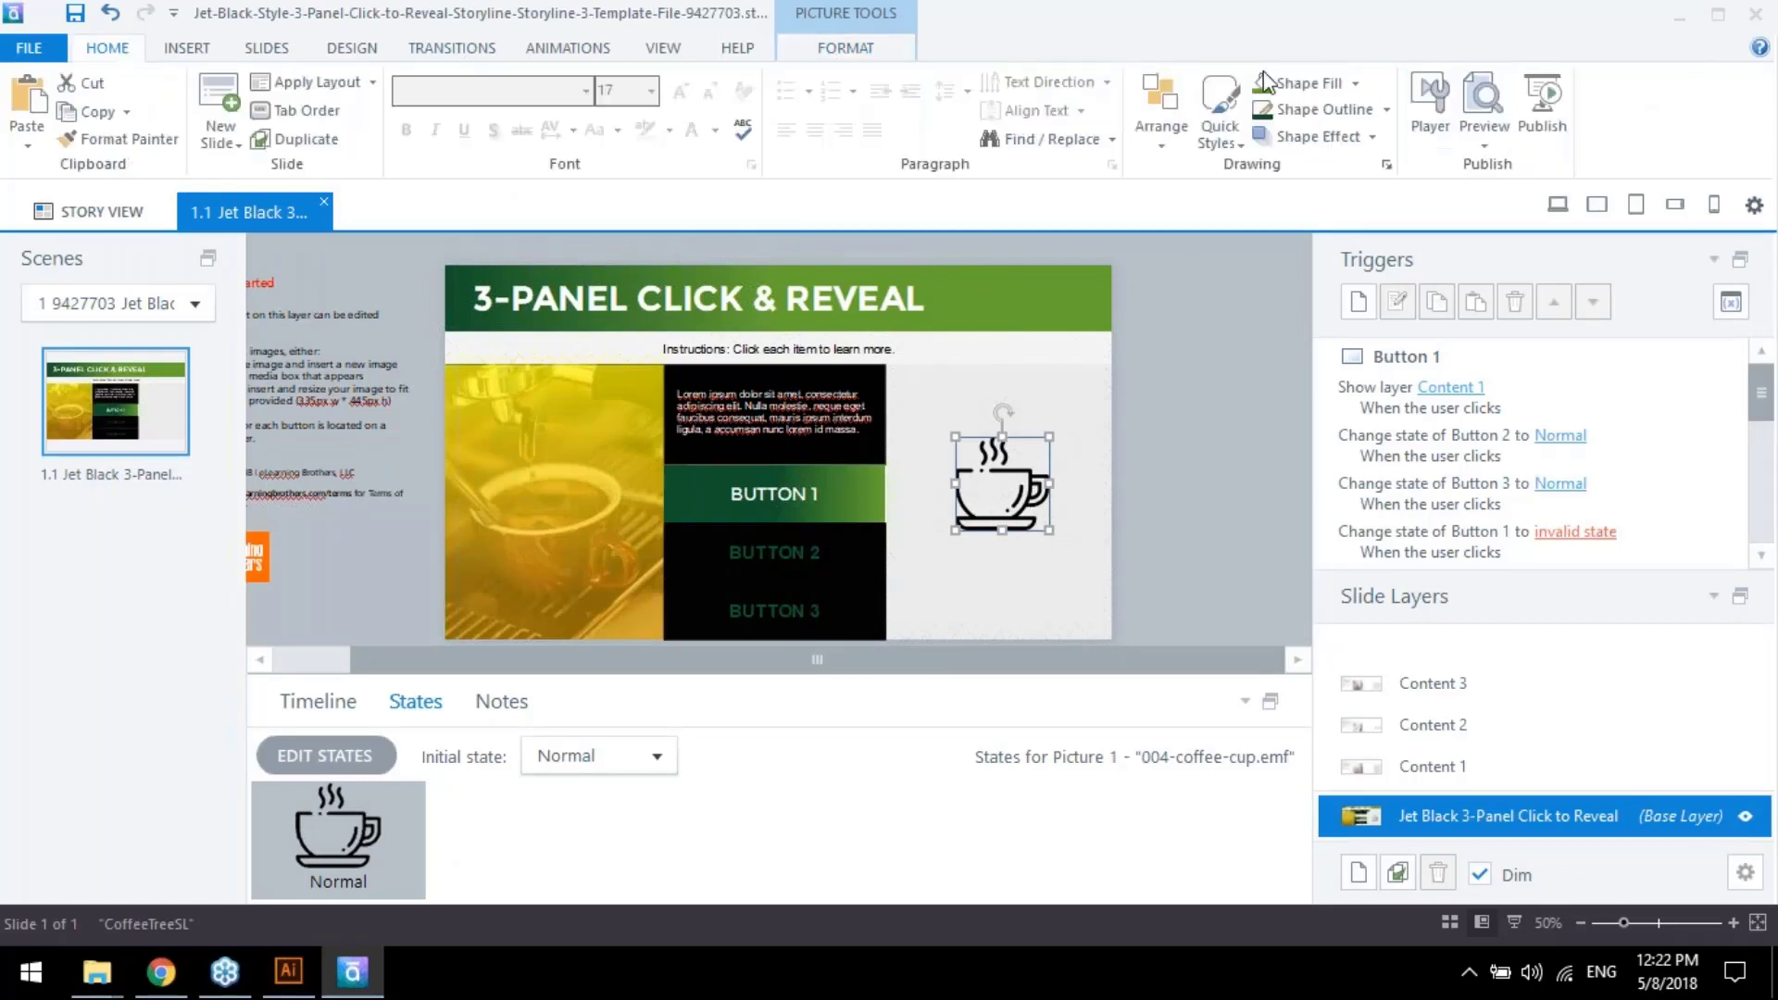
click(1331, 85)
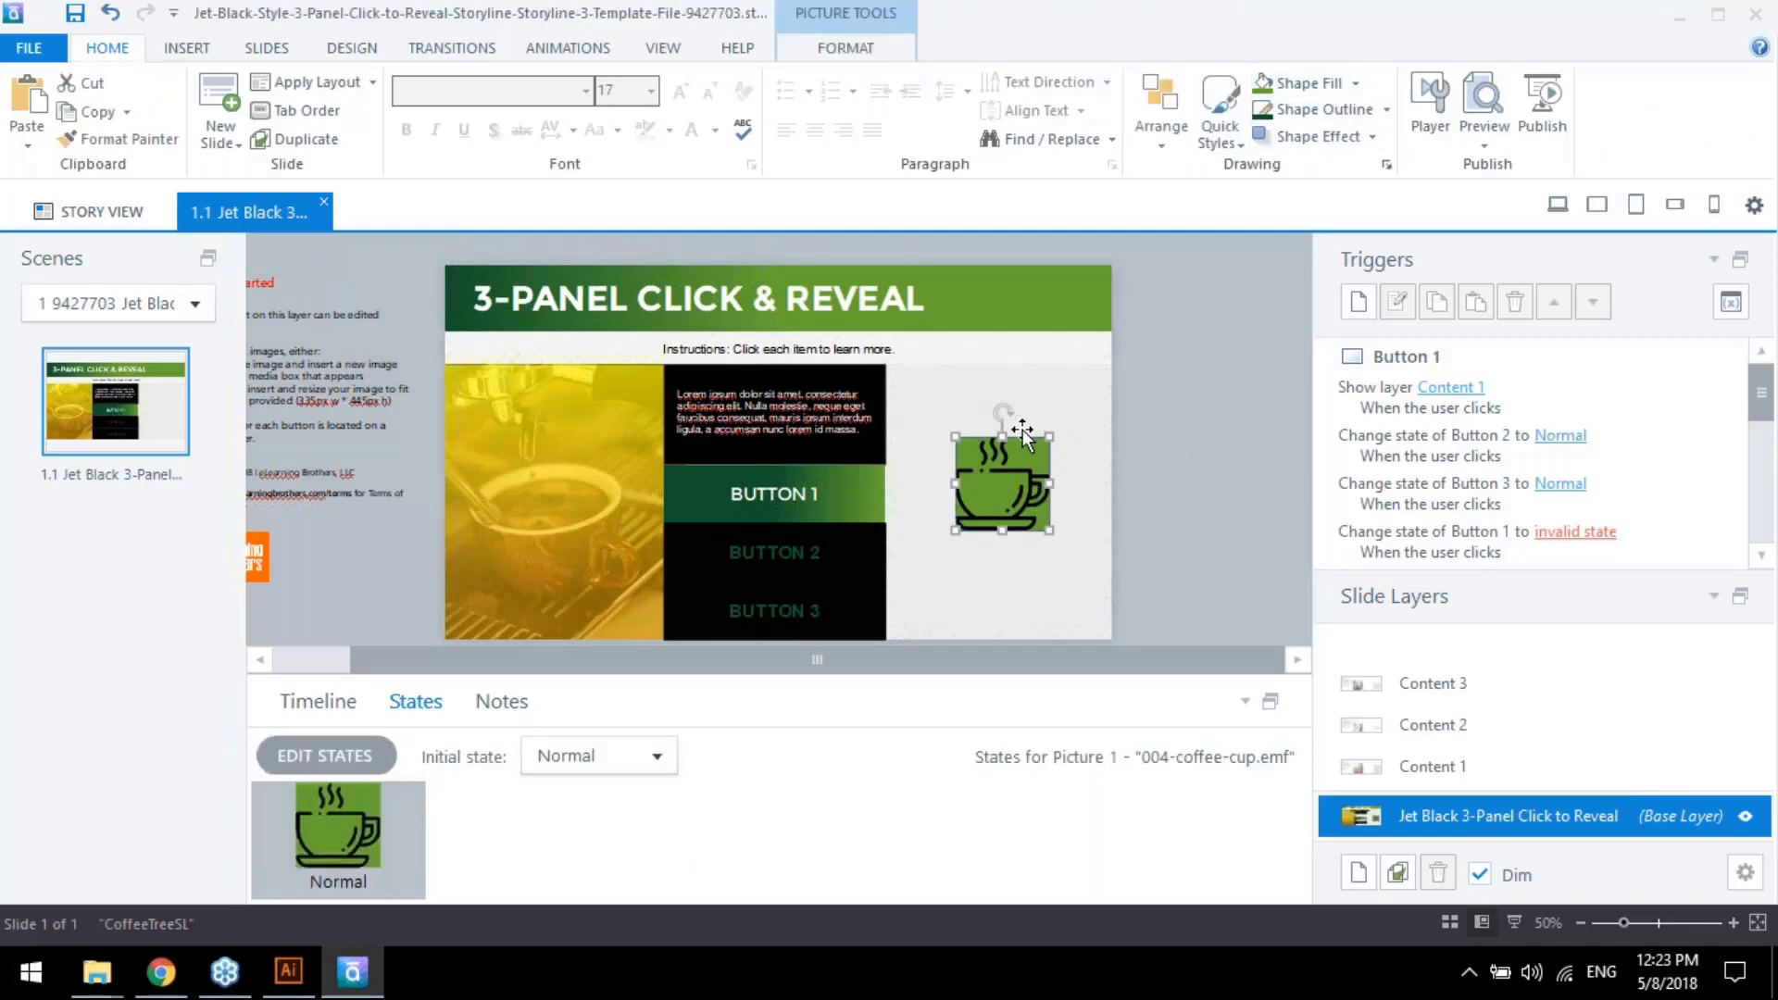
key(ctrl+z)
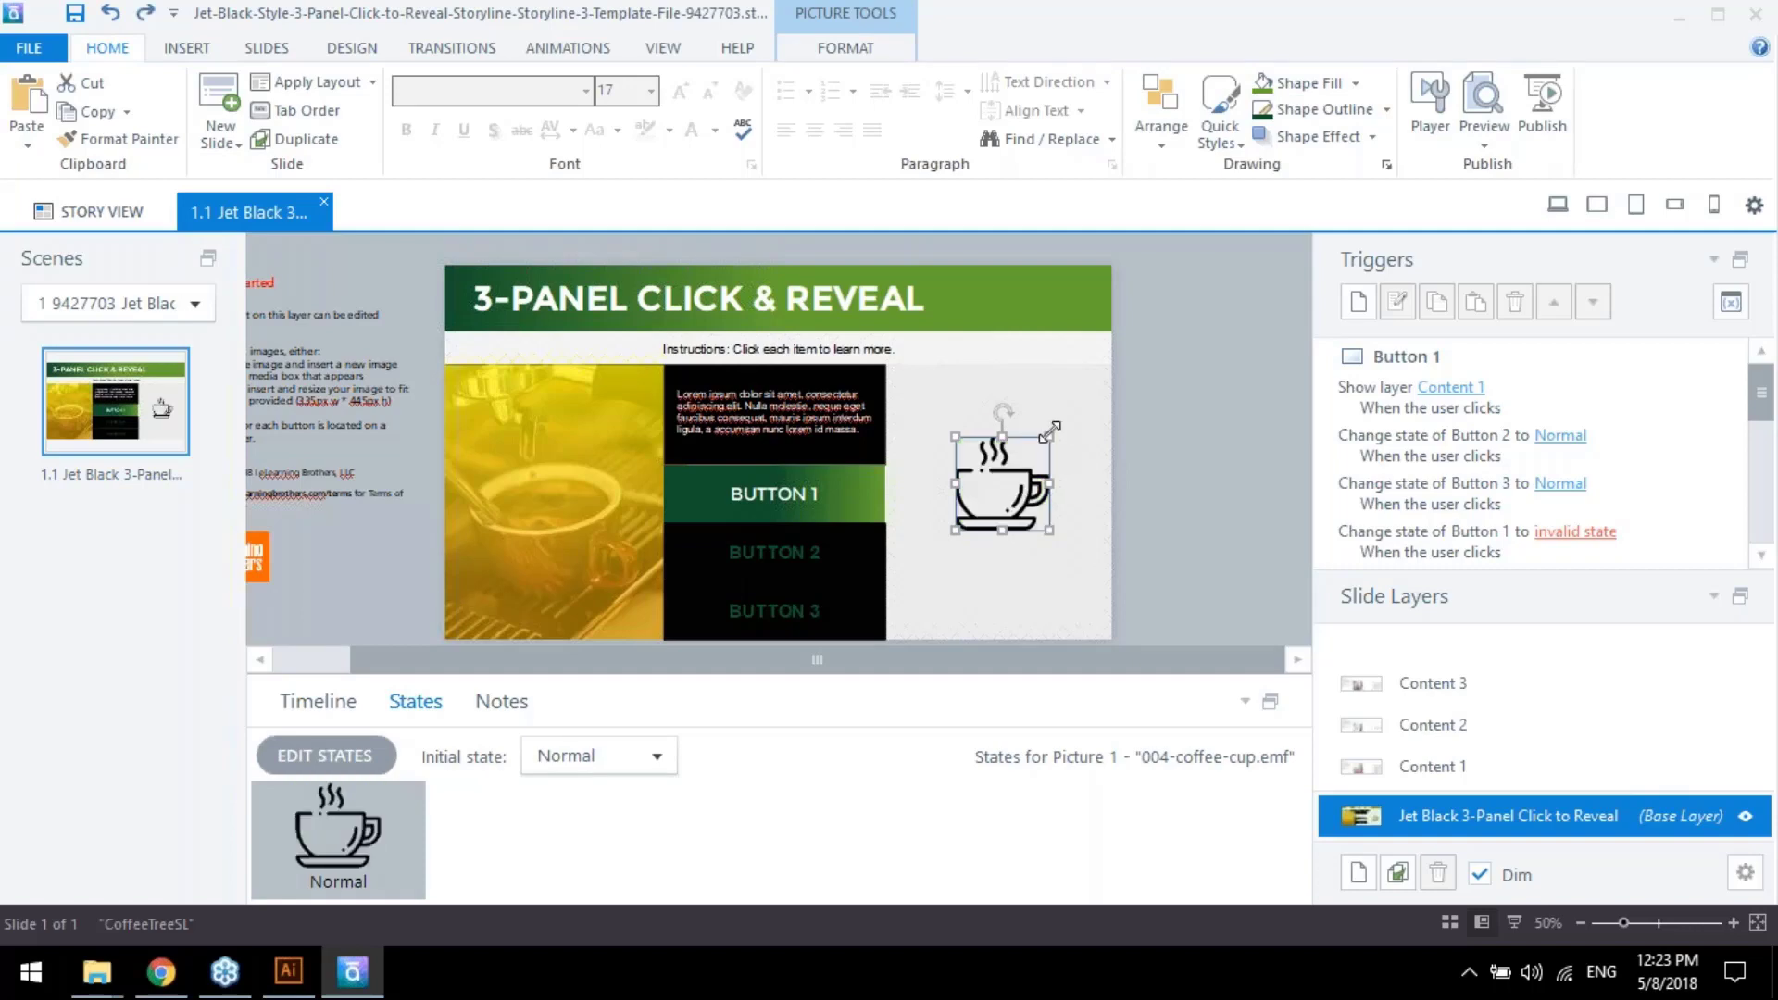
Ungroup the coffee cup picture into editable shapes, keeping the background rectangle in its original place
right_click(1054, 533)
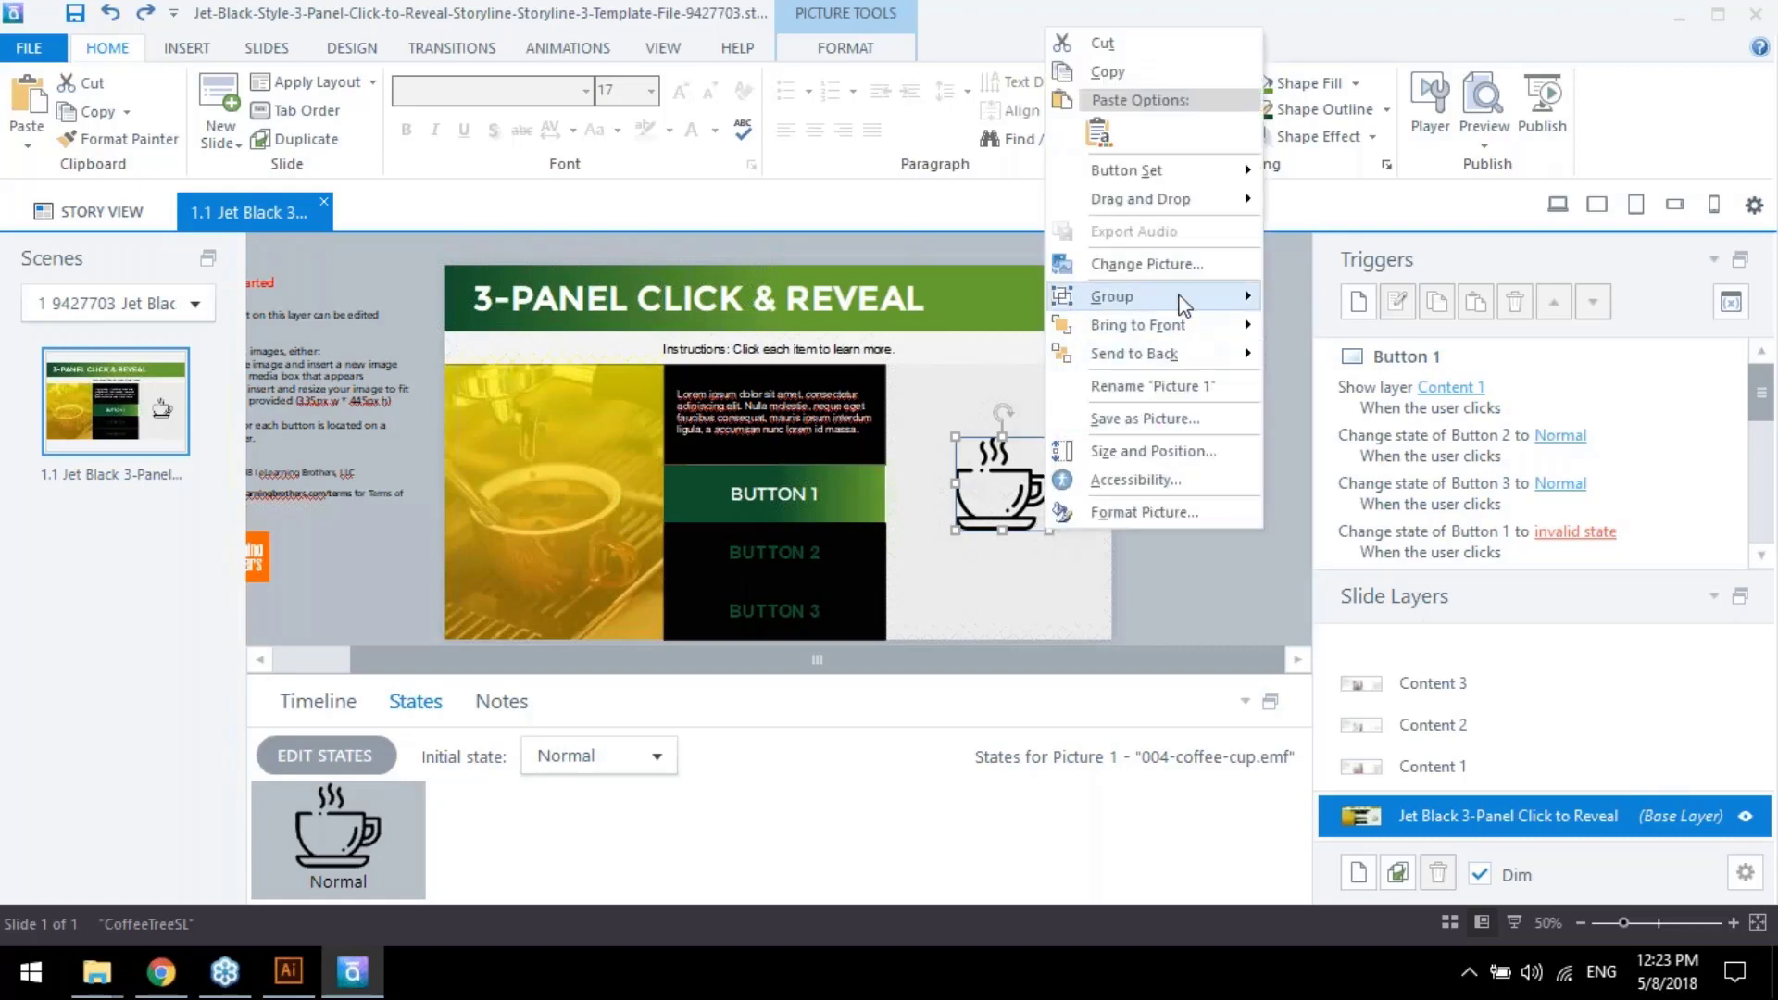
mouse_move(1178, 300)
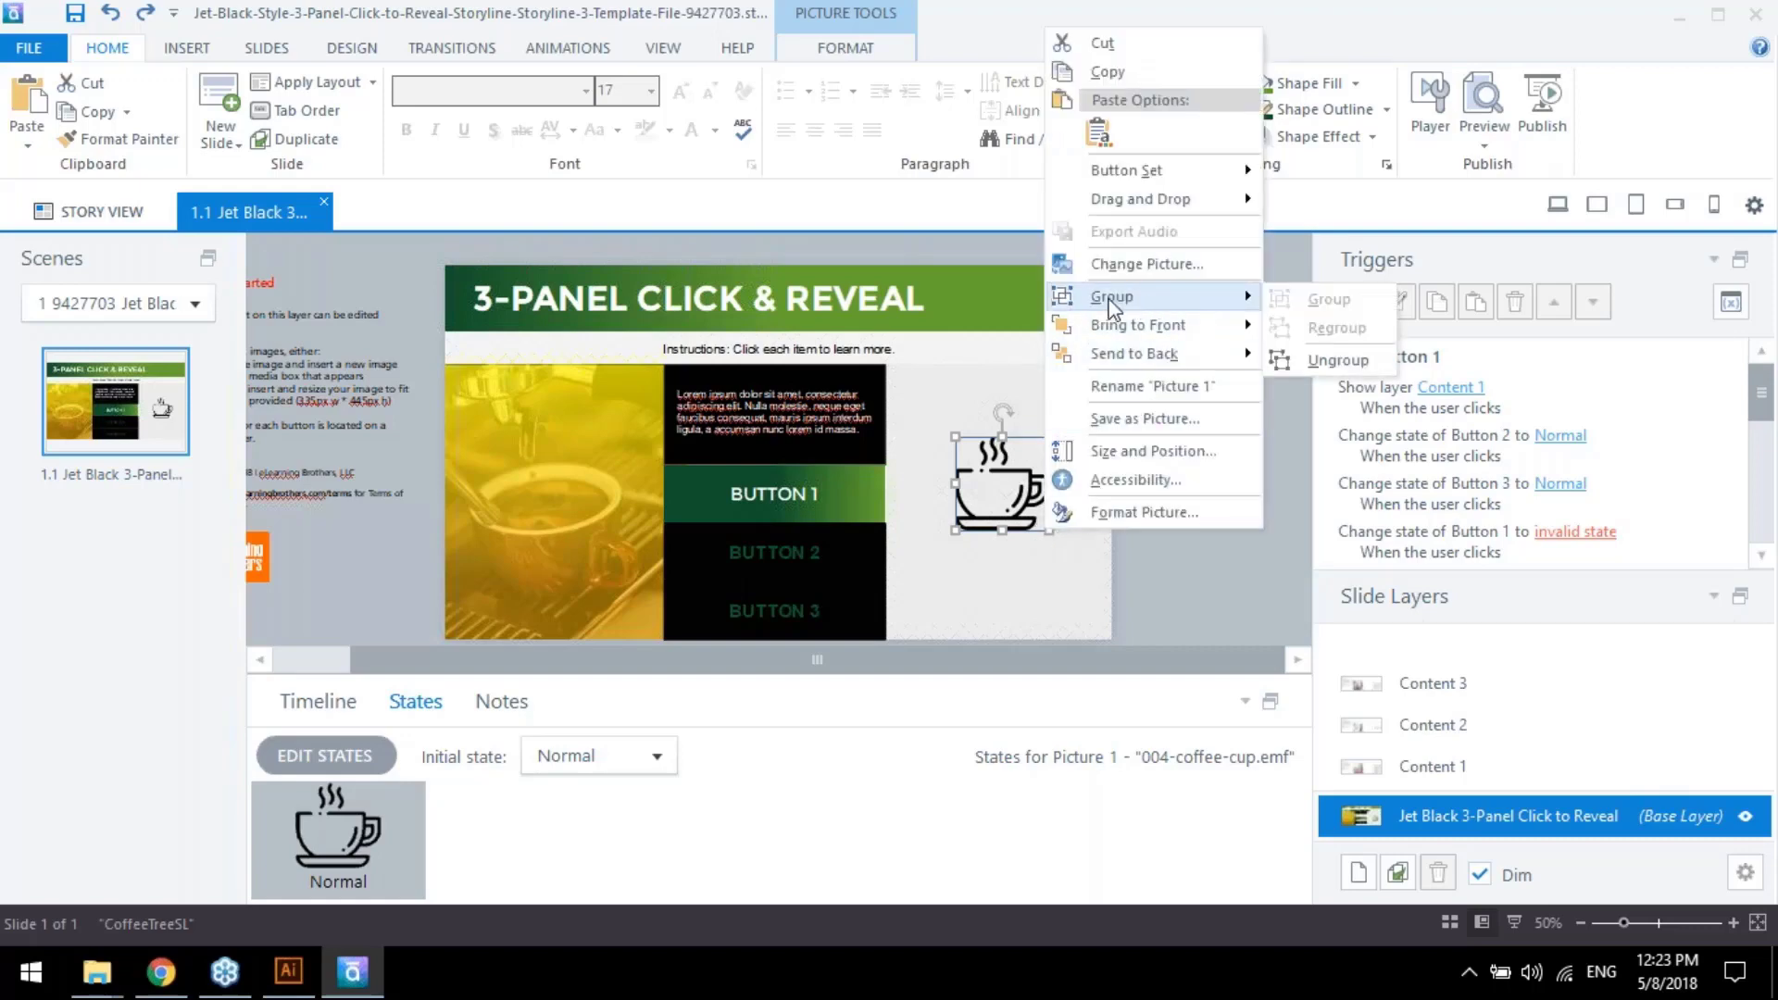
click(1340, 359)
click(1280, 444)
click(1036, 487)
drag(1022, 492, 1037, 537)
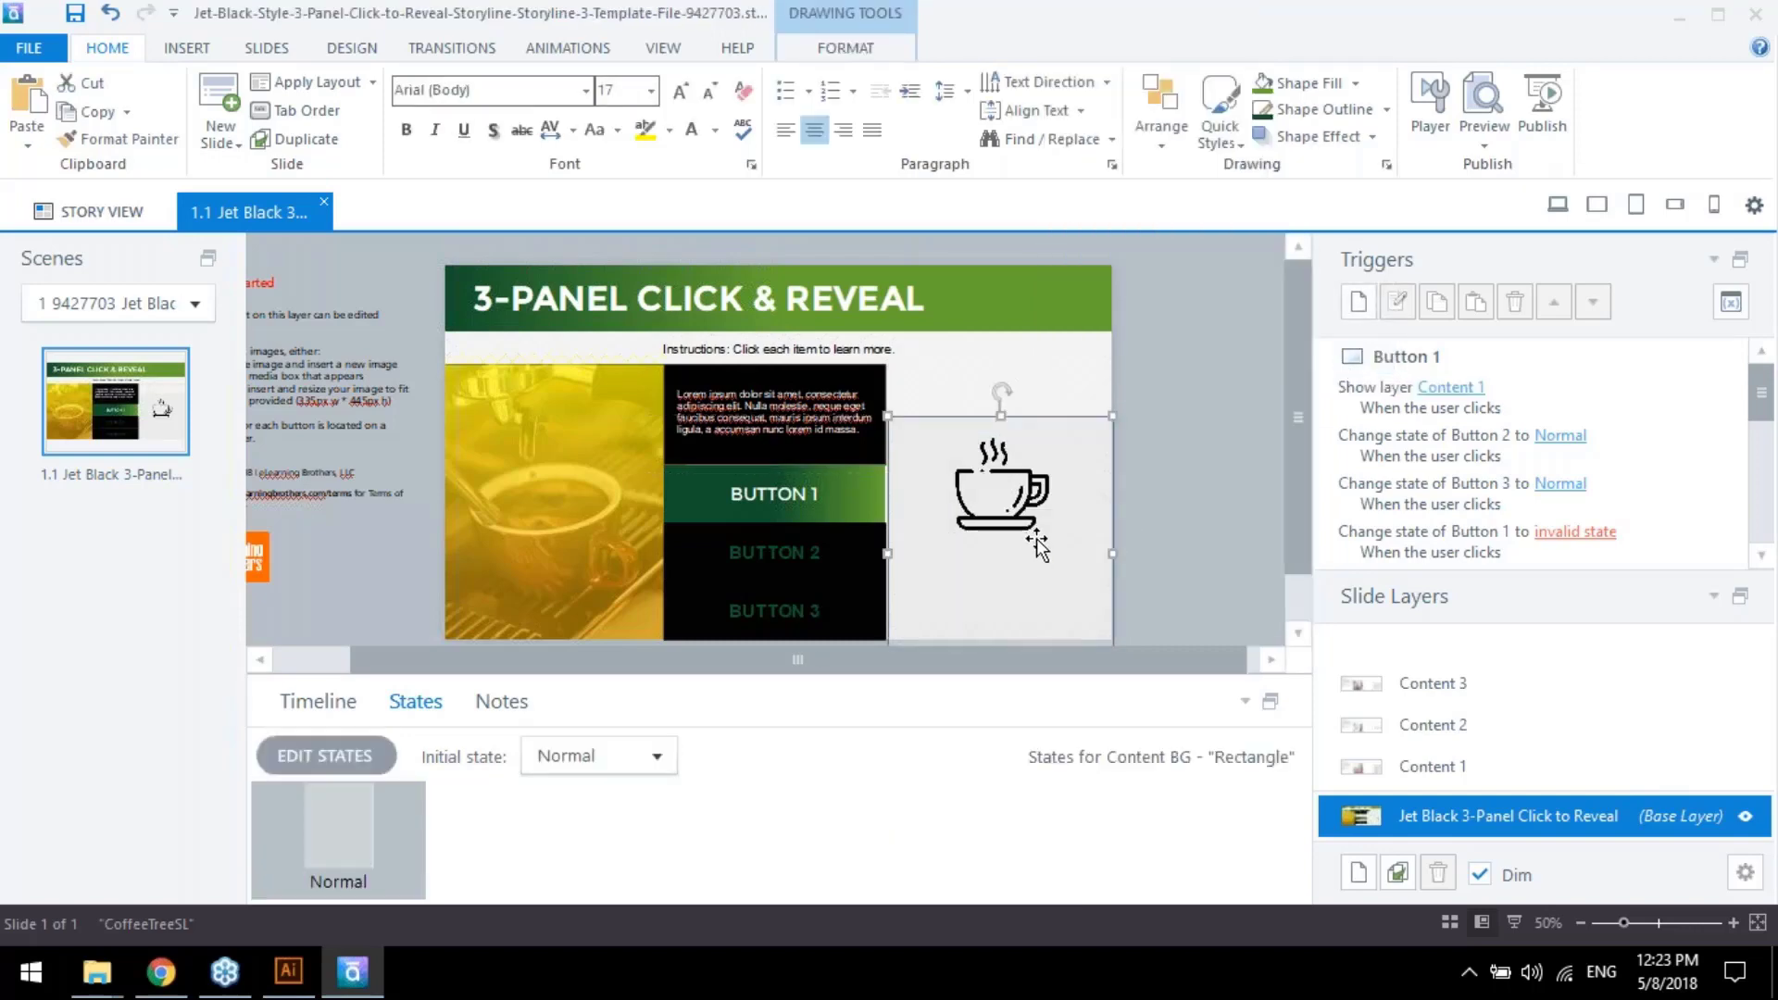
key(ctrl+z)
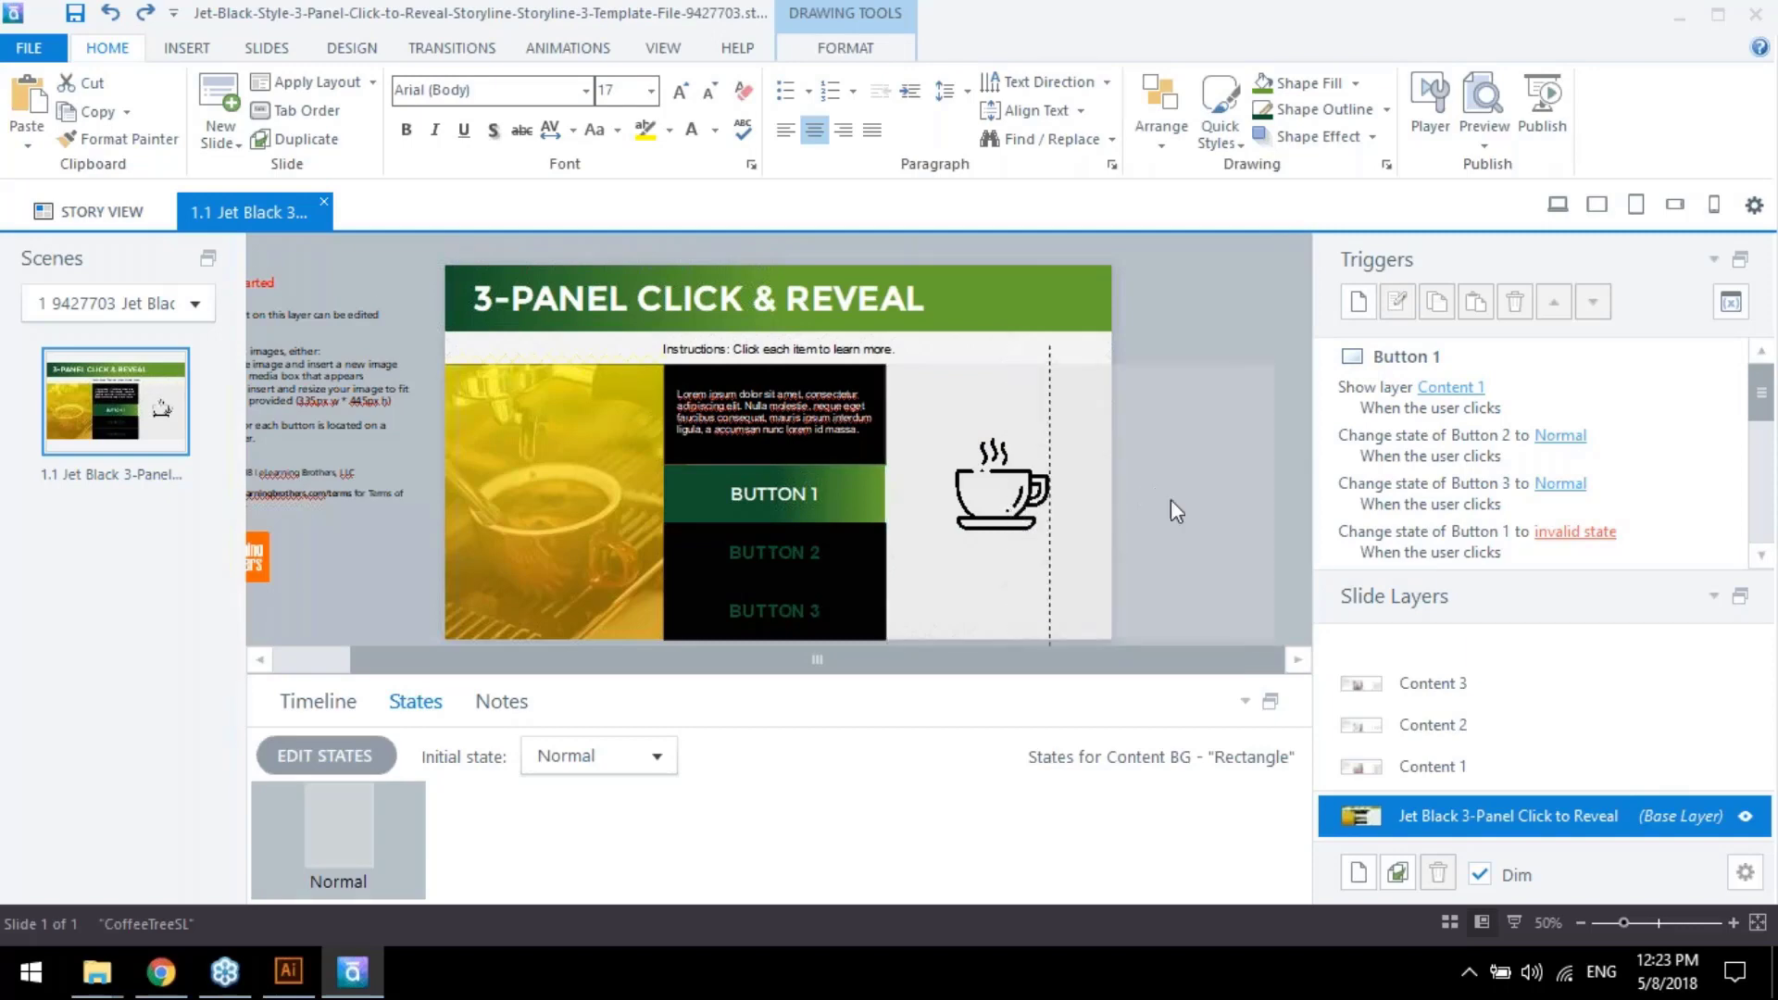
Move the Content BG rectangle off the slide and adjust the position of the coffee cup group on the content area
click(300, 704)
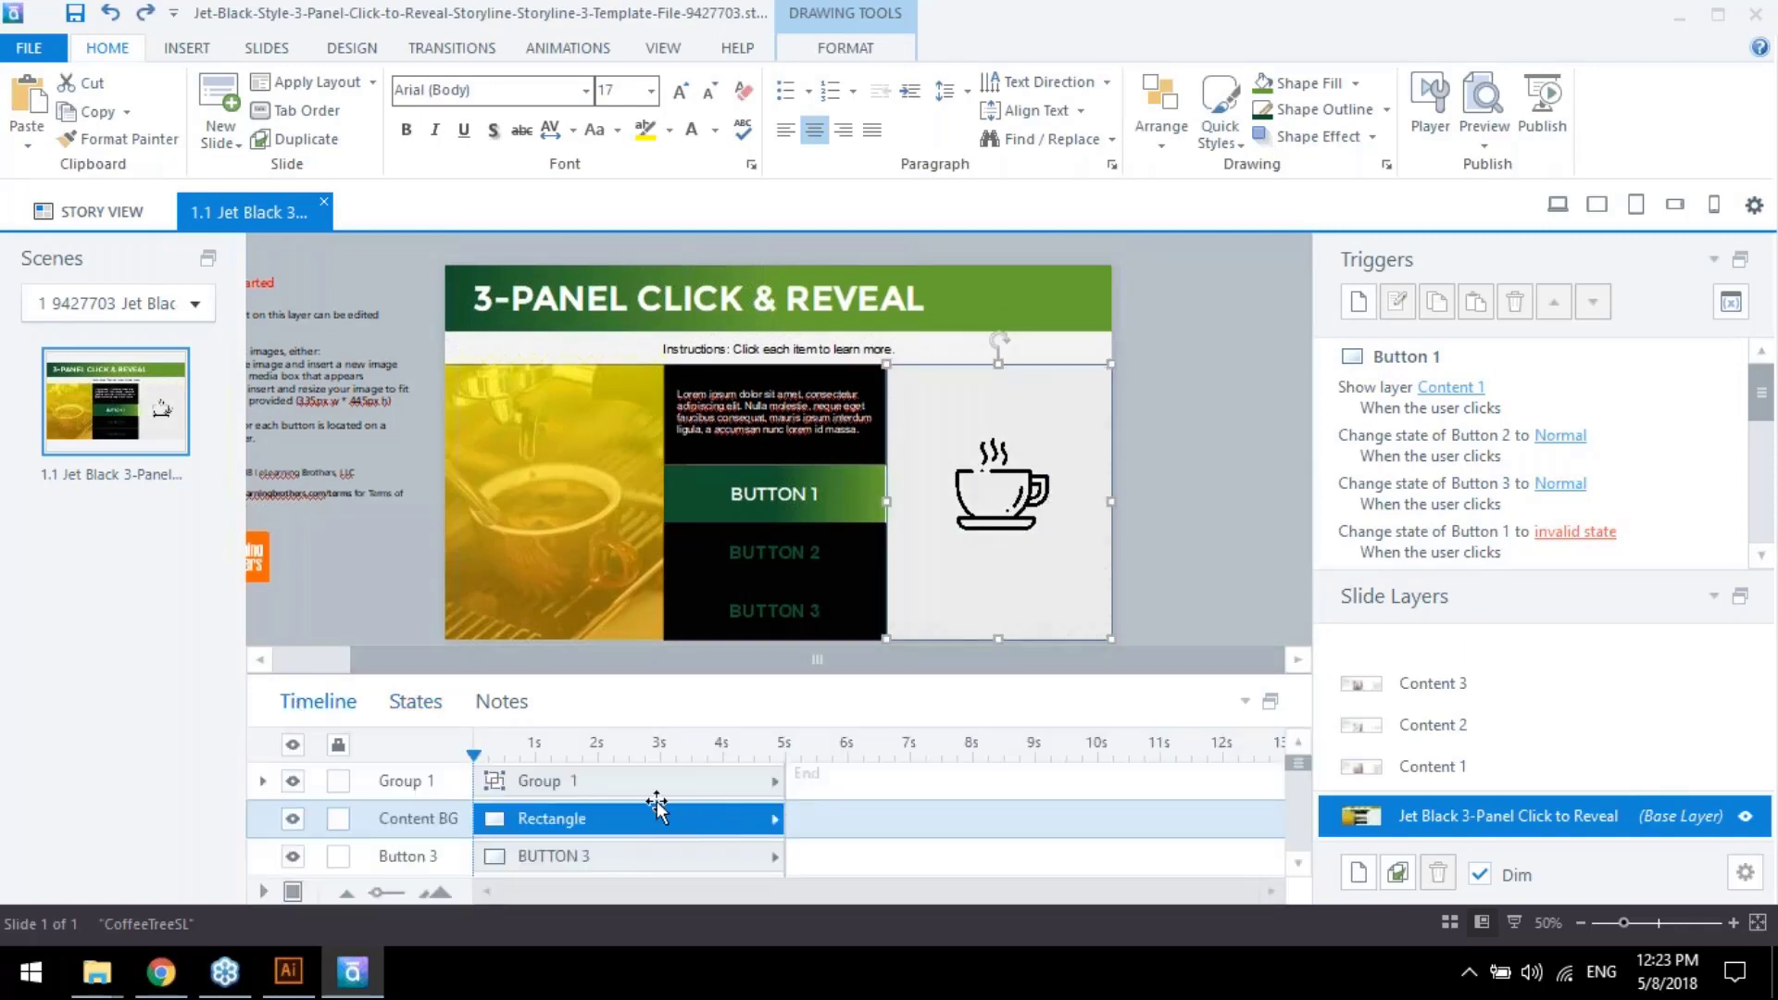
drag(1008, 505, 1241, 500)
click(931, 498)
drag(997, 489, 987, 473)
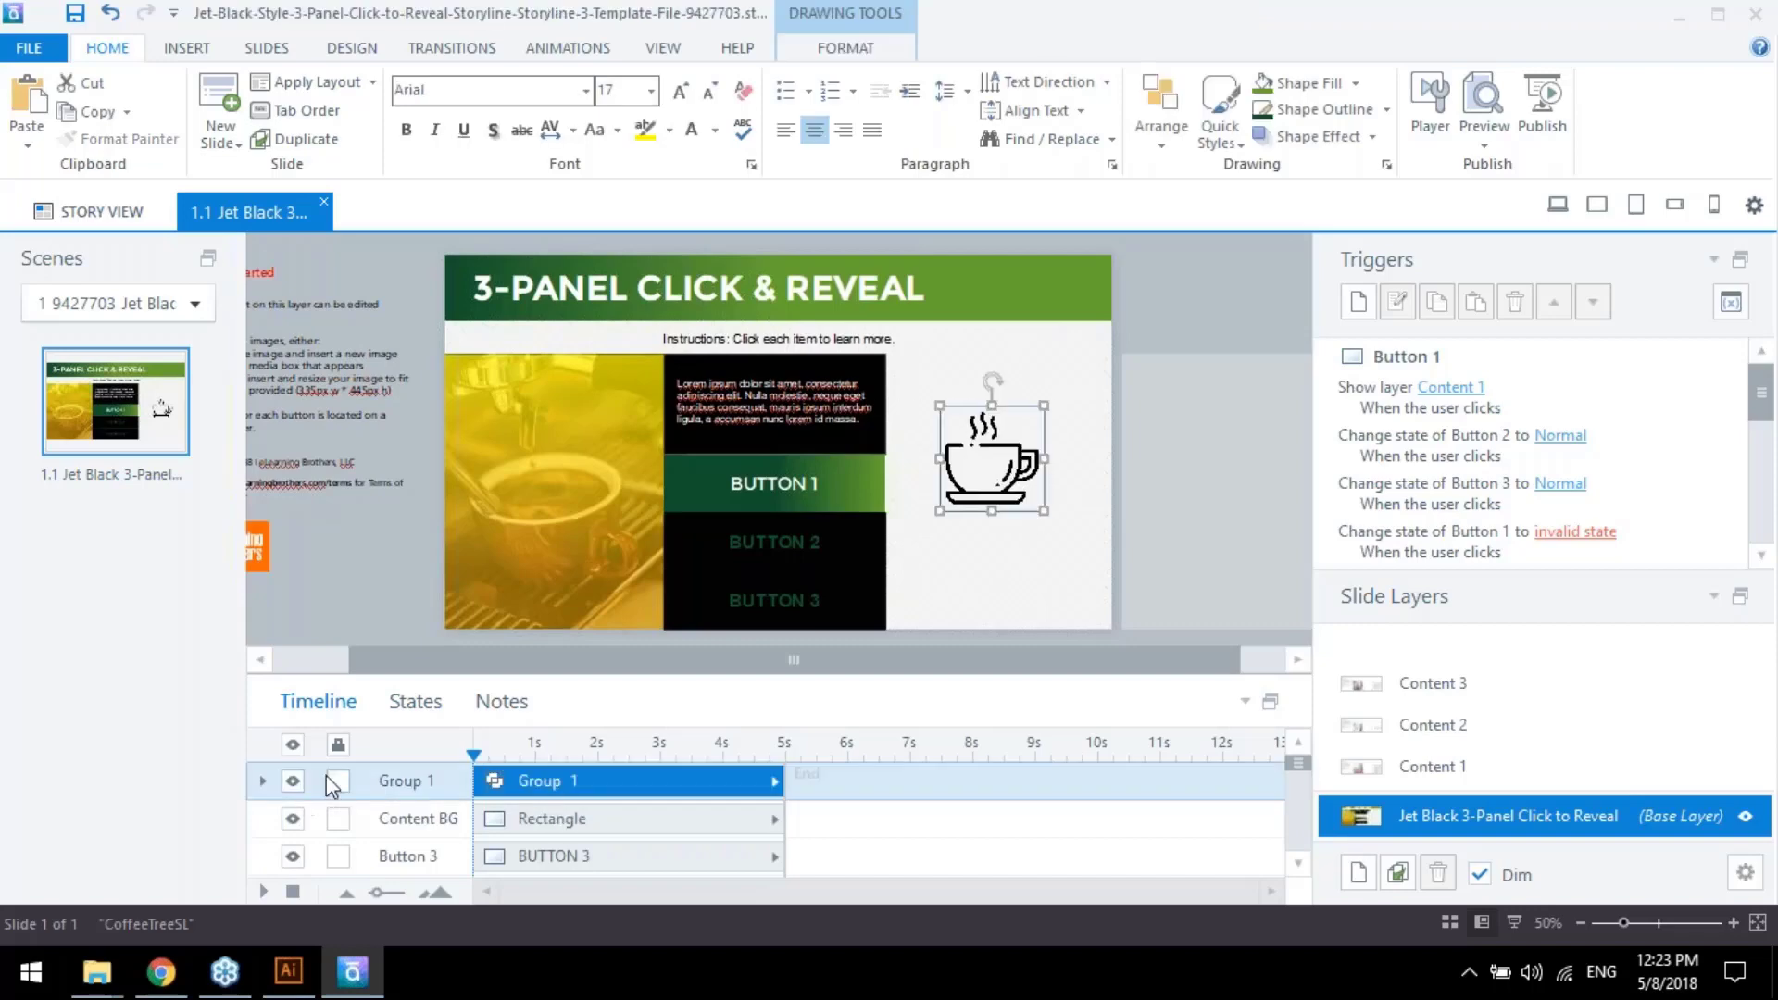
Rename the coffee cup group as coffeecup and fill its shapes with the theme green
double_click(400, 787)
text(coffeecup)
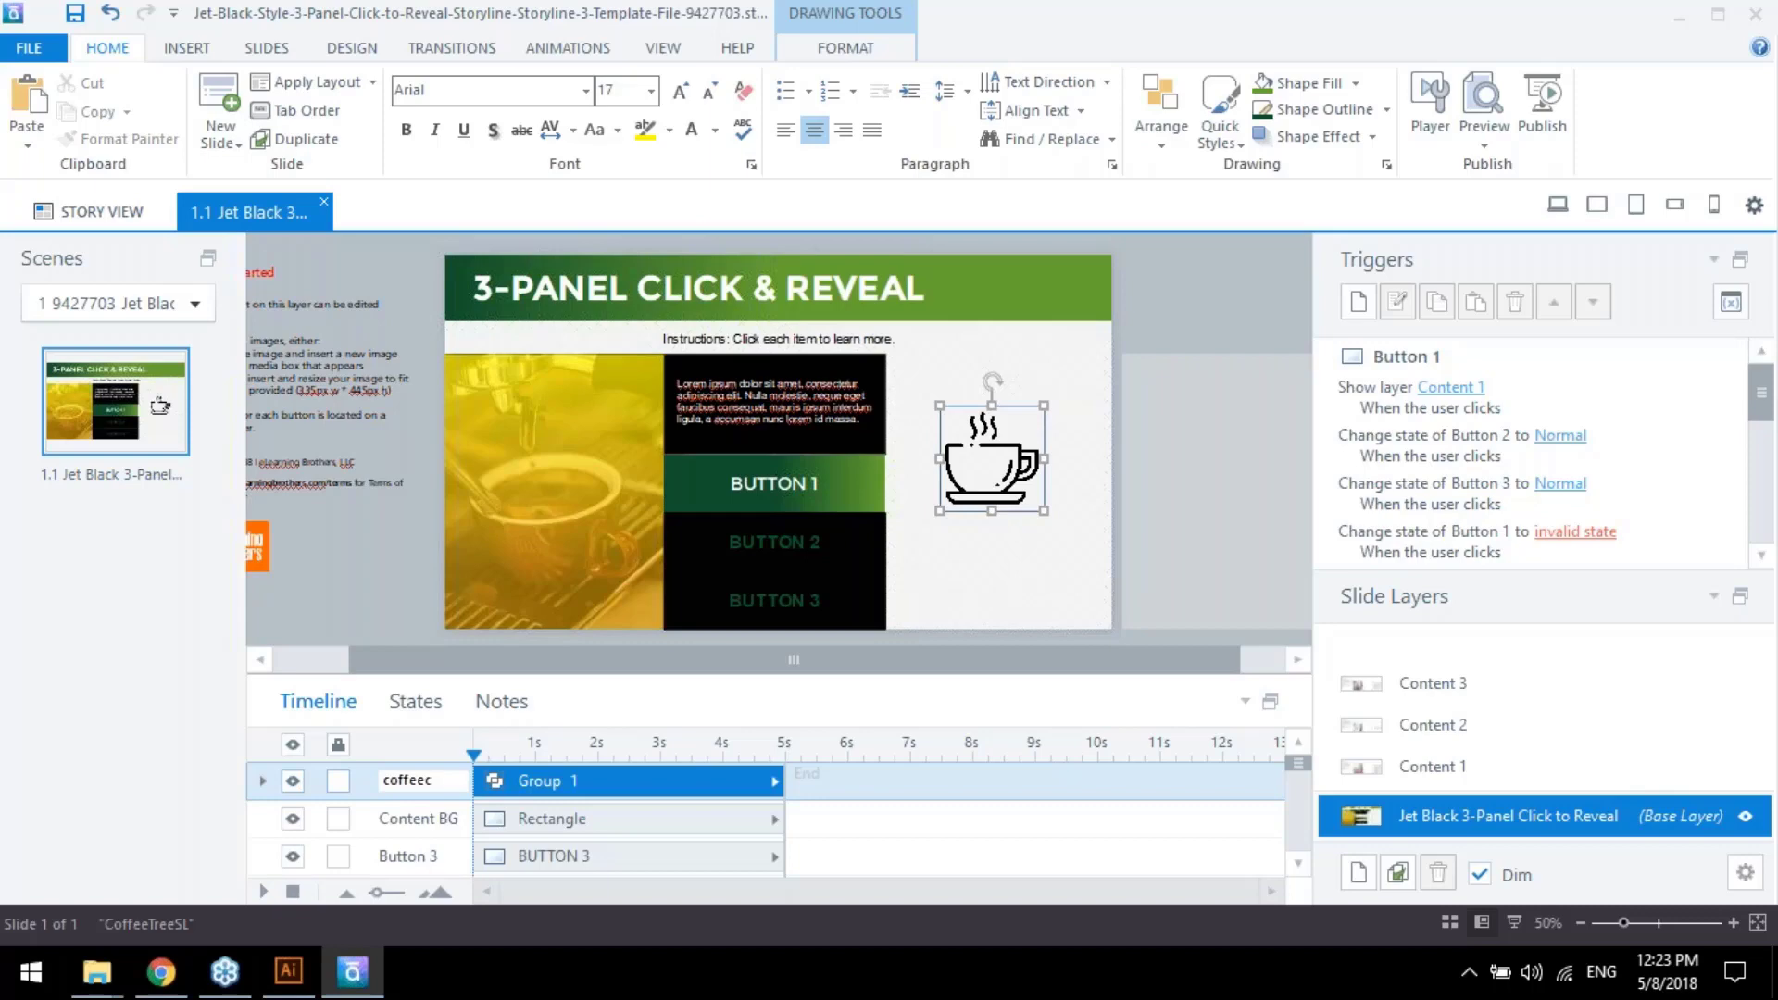
key(Return)
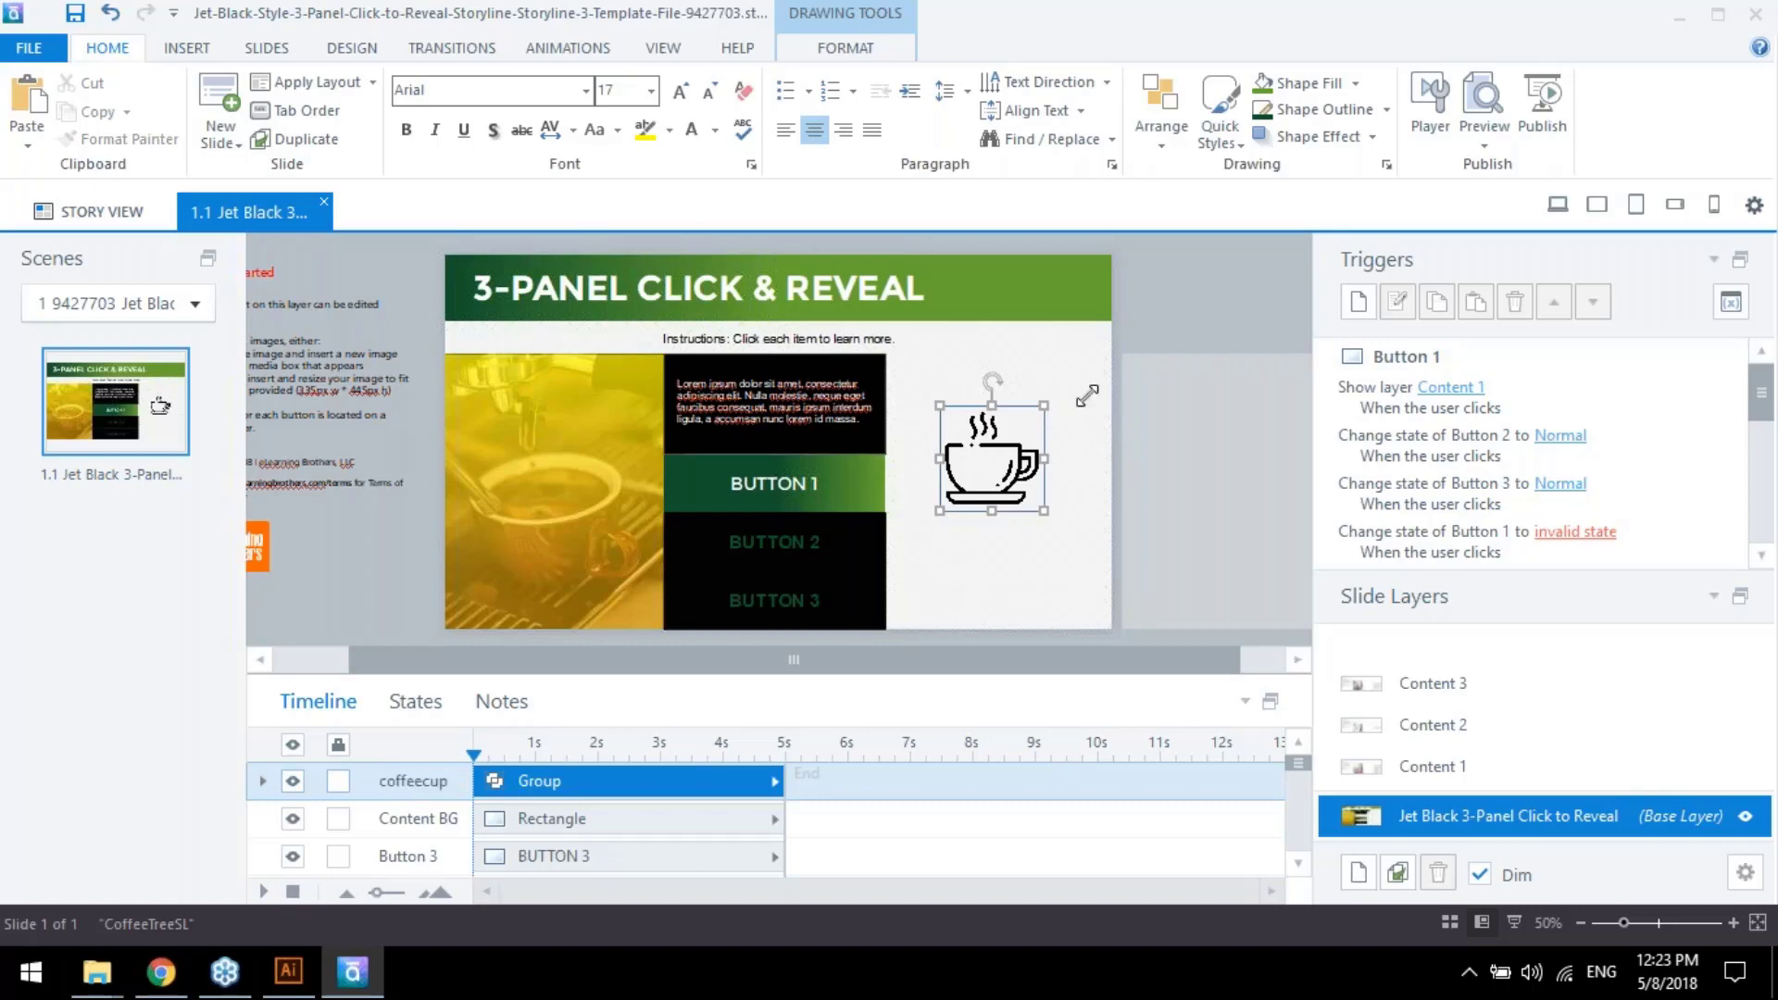
click(1302, 83)
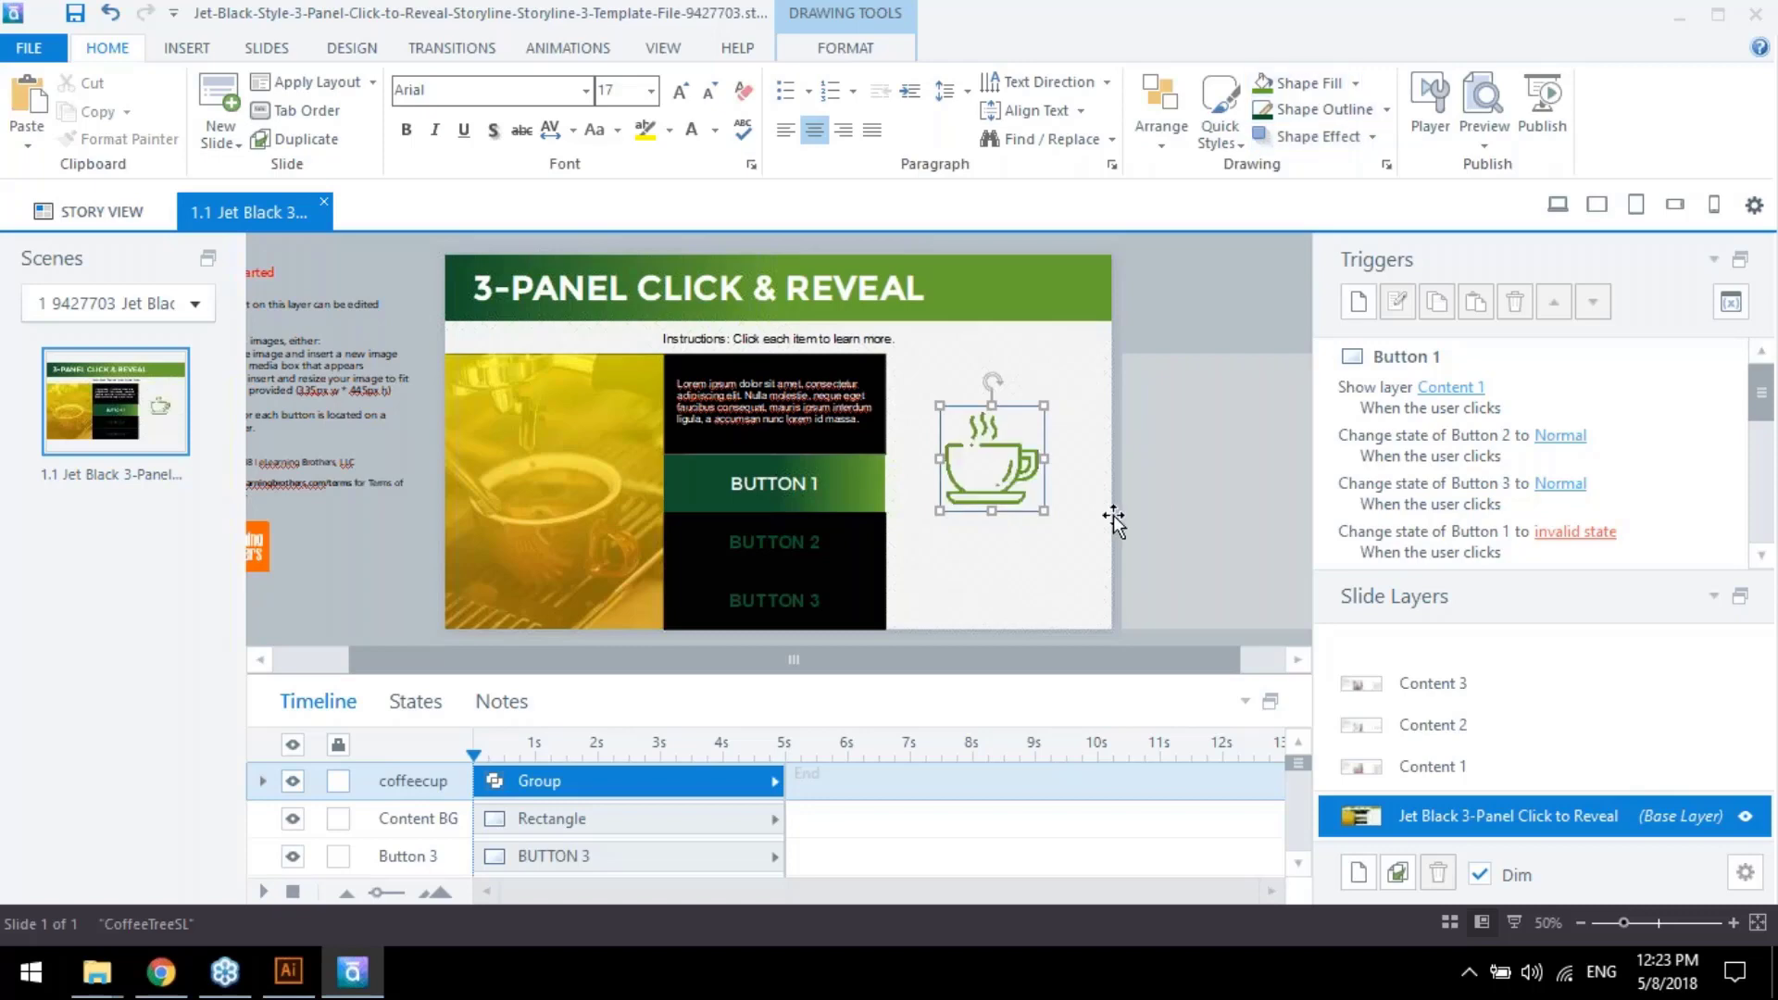
Try scaling the coffeecup group far beyond the content area, and resize it to fit inside the area beside the buttons
click(1053, 515)
click(1036, 502)
drag(1044, 528, 1177, 639)
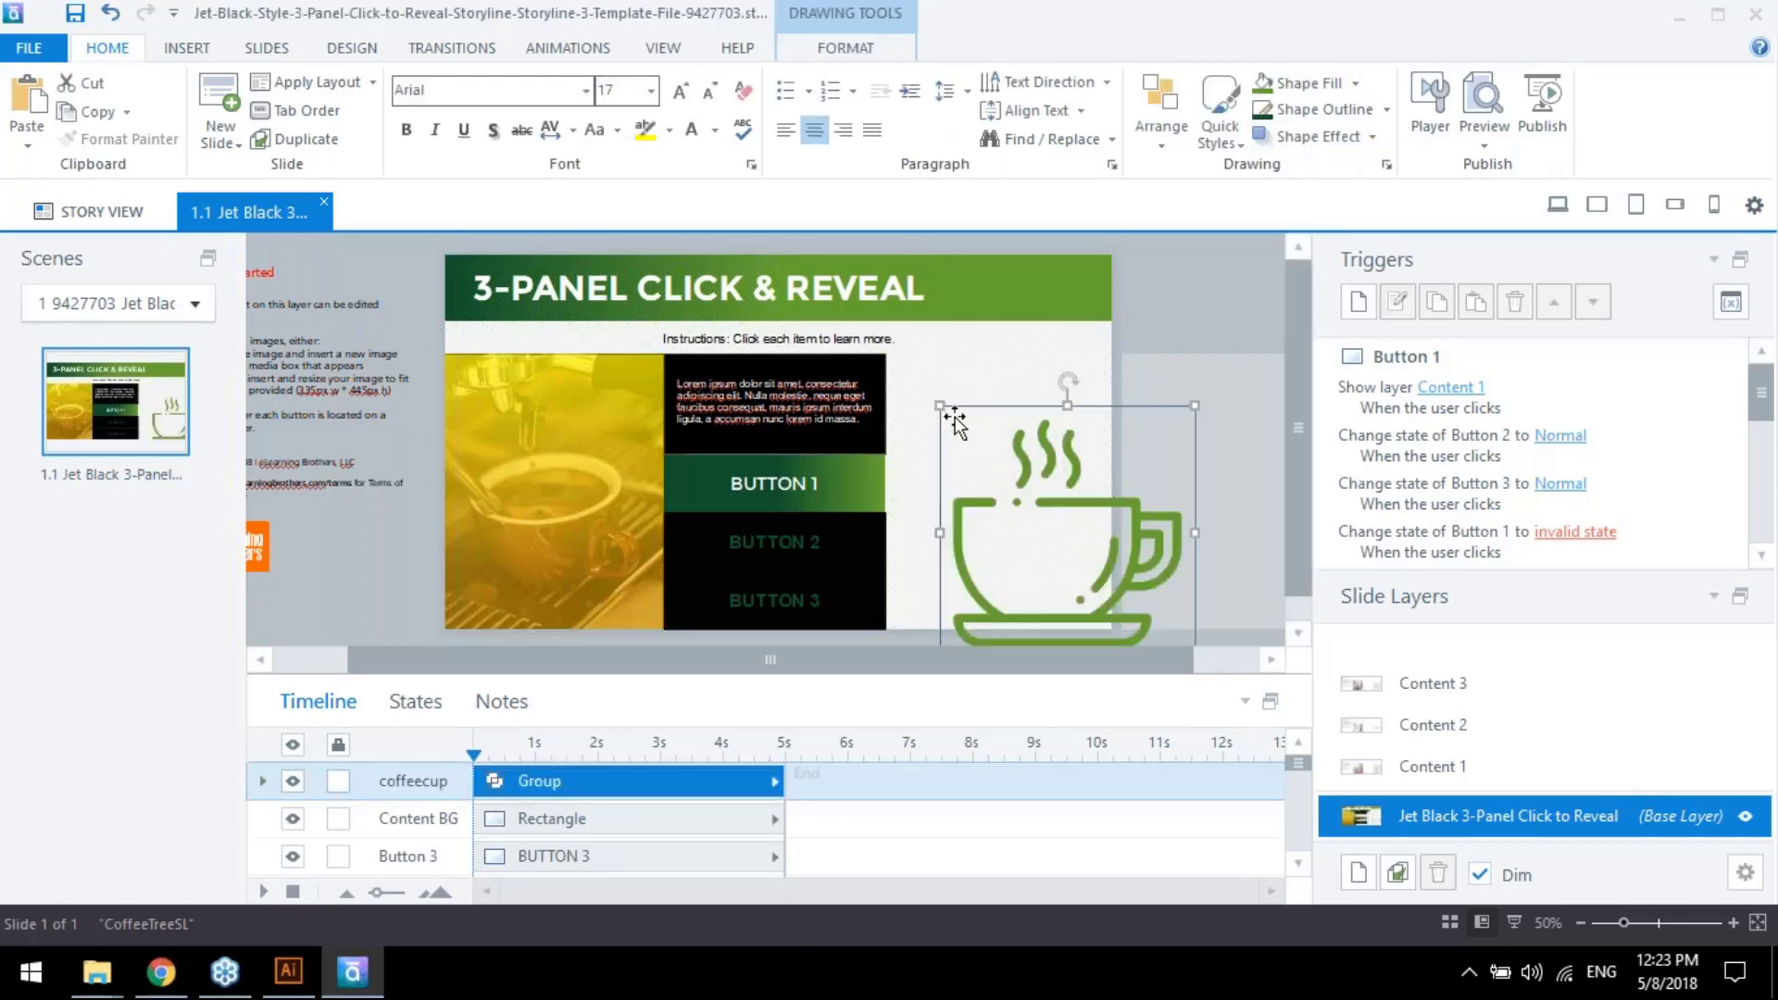
drag(945, 409, 751, 250)
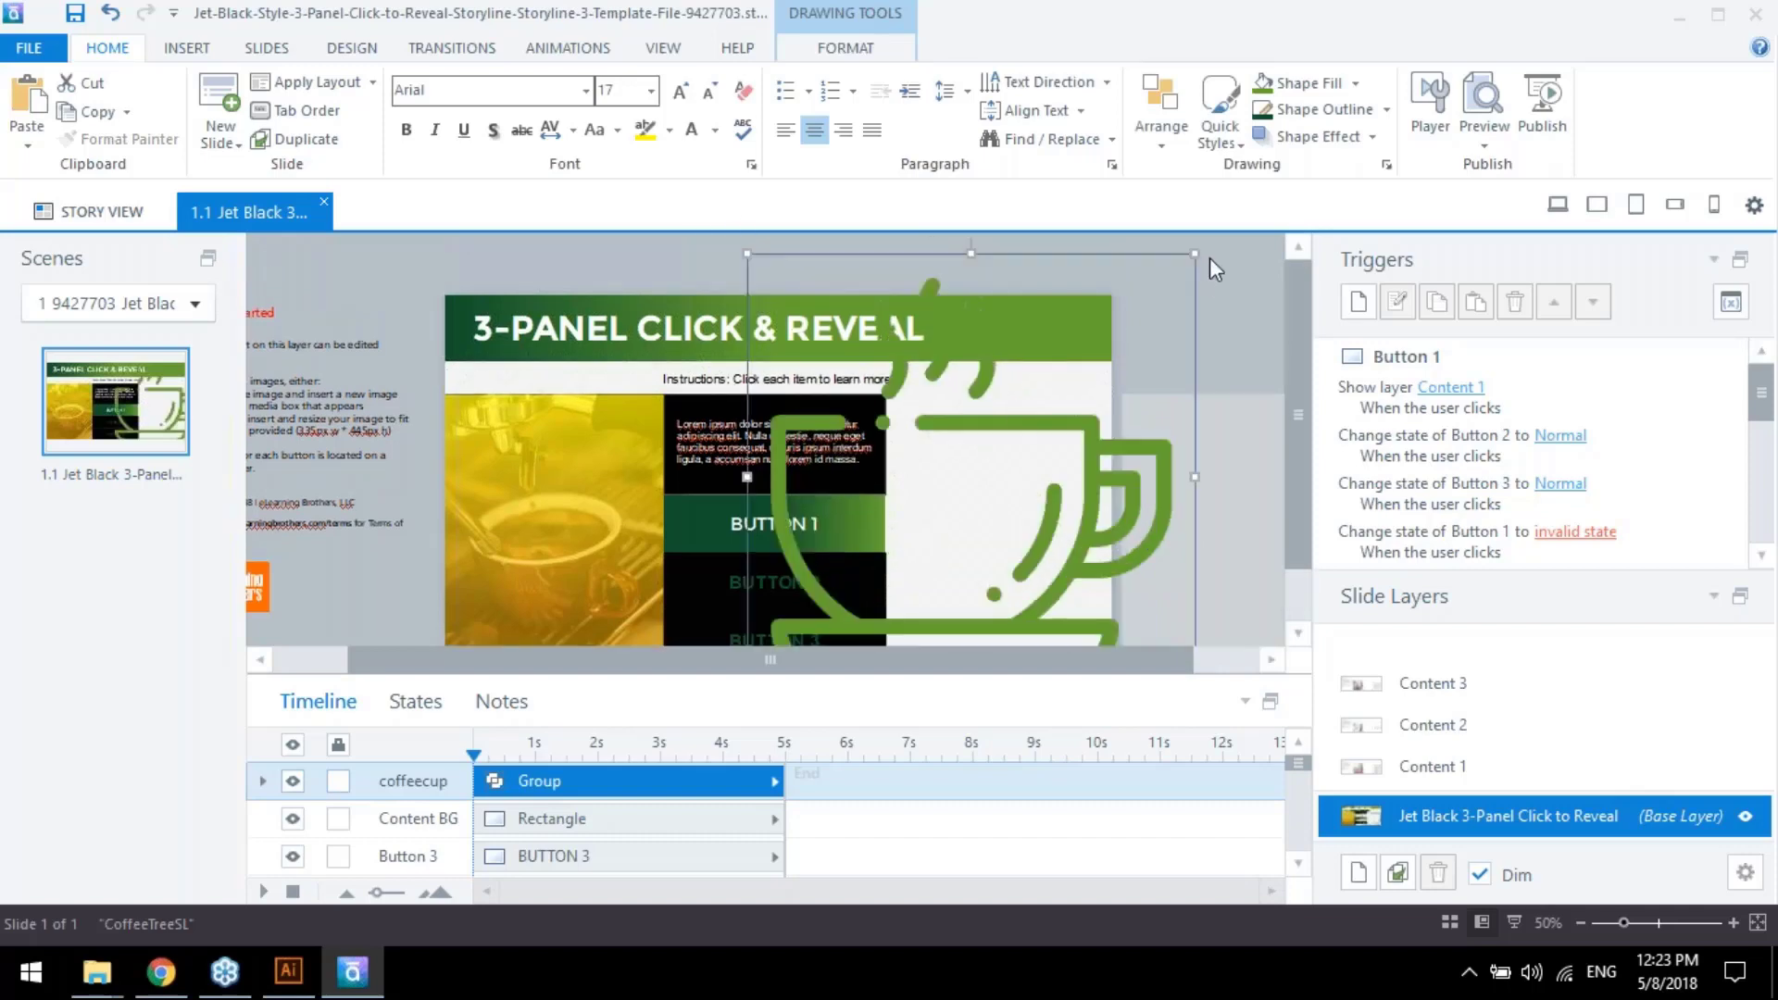
click(1227, 284)
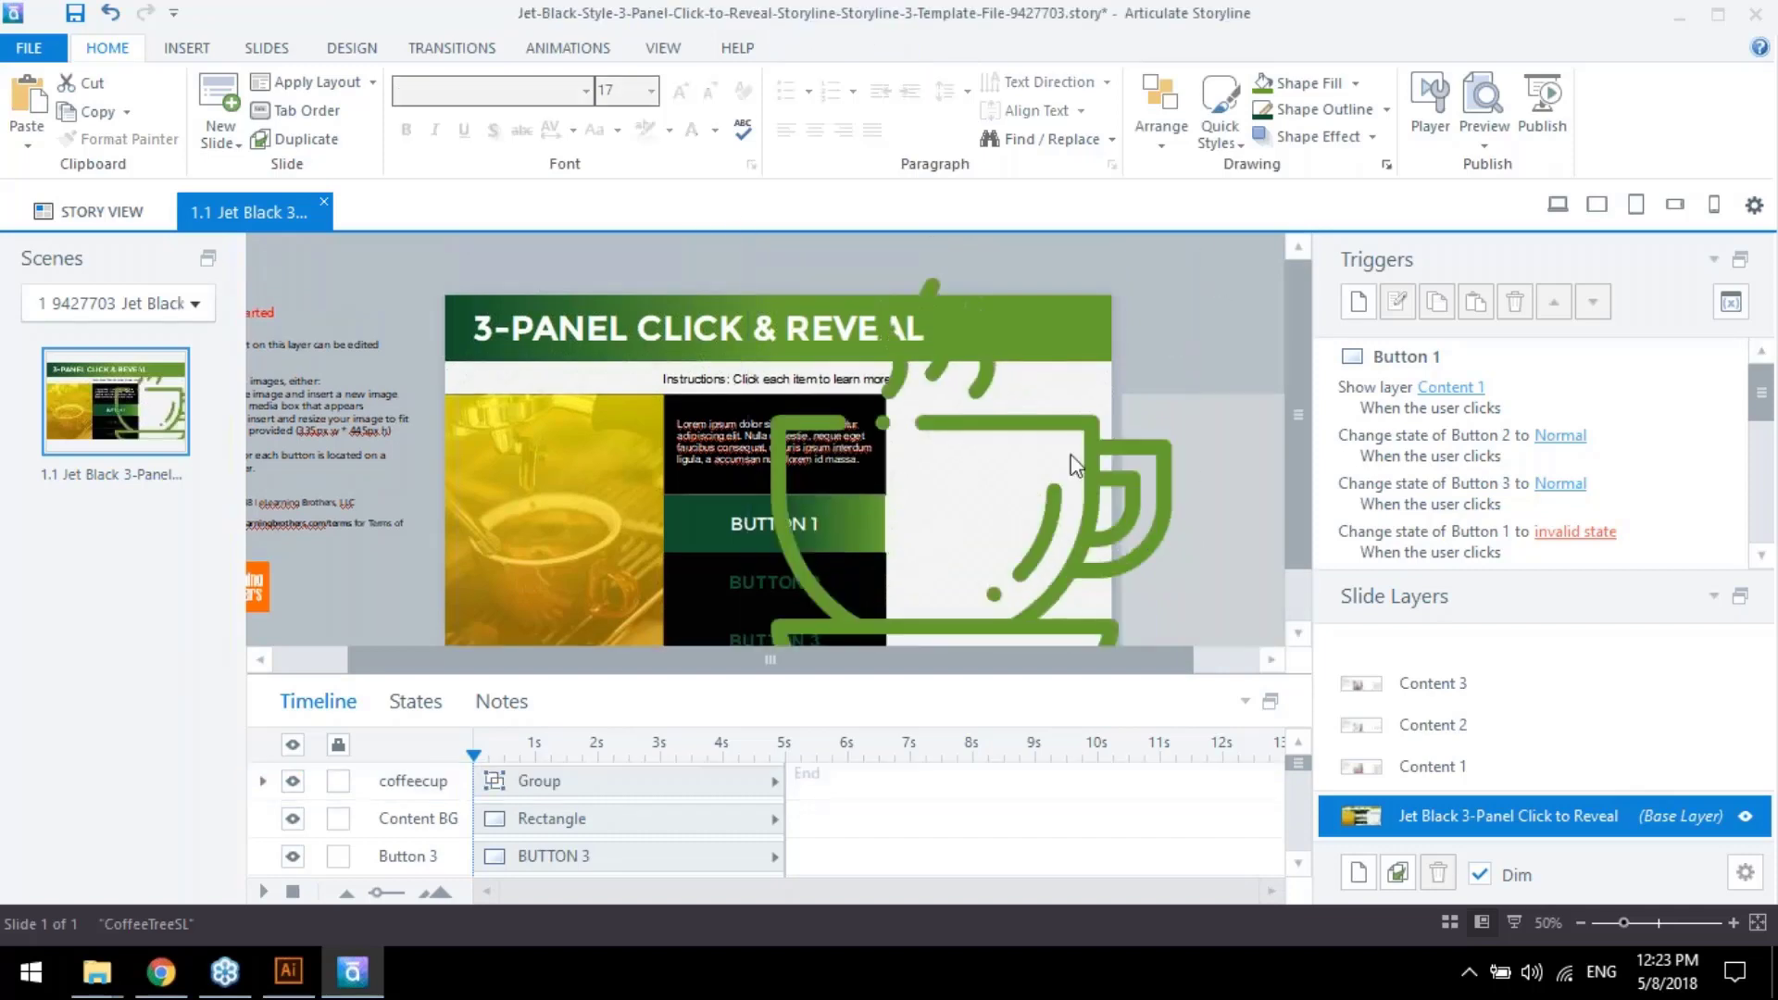
click(1001, 437)
drag(1185, 312, 1060, 365)
scroll(978, 548, down, 2)
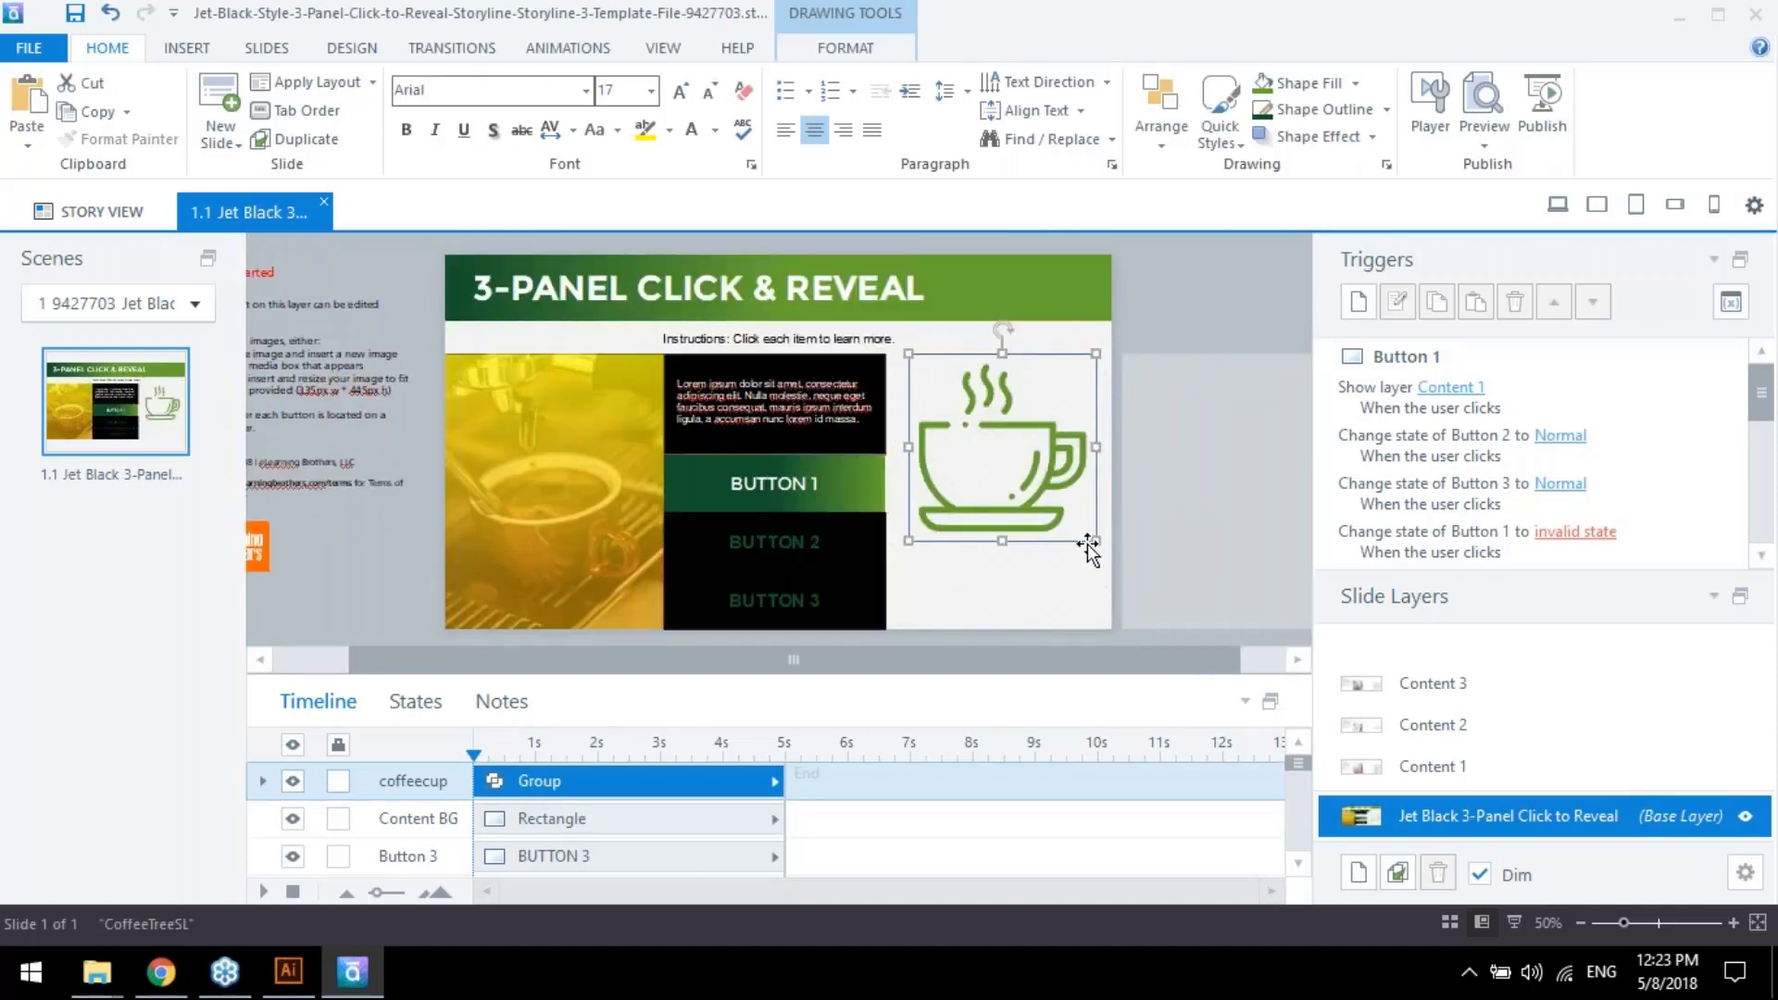
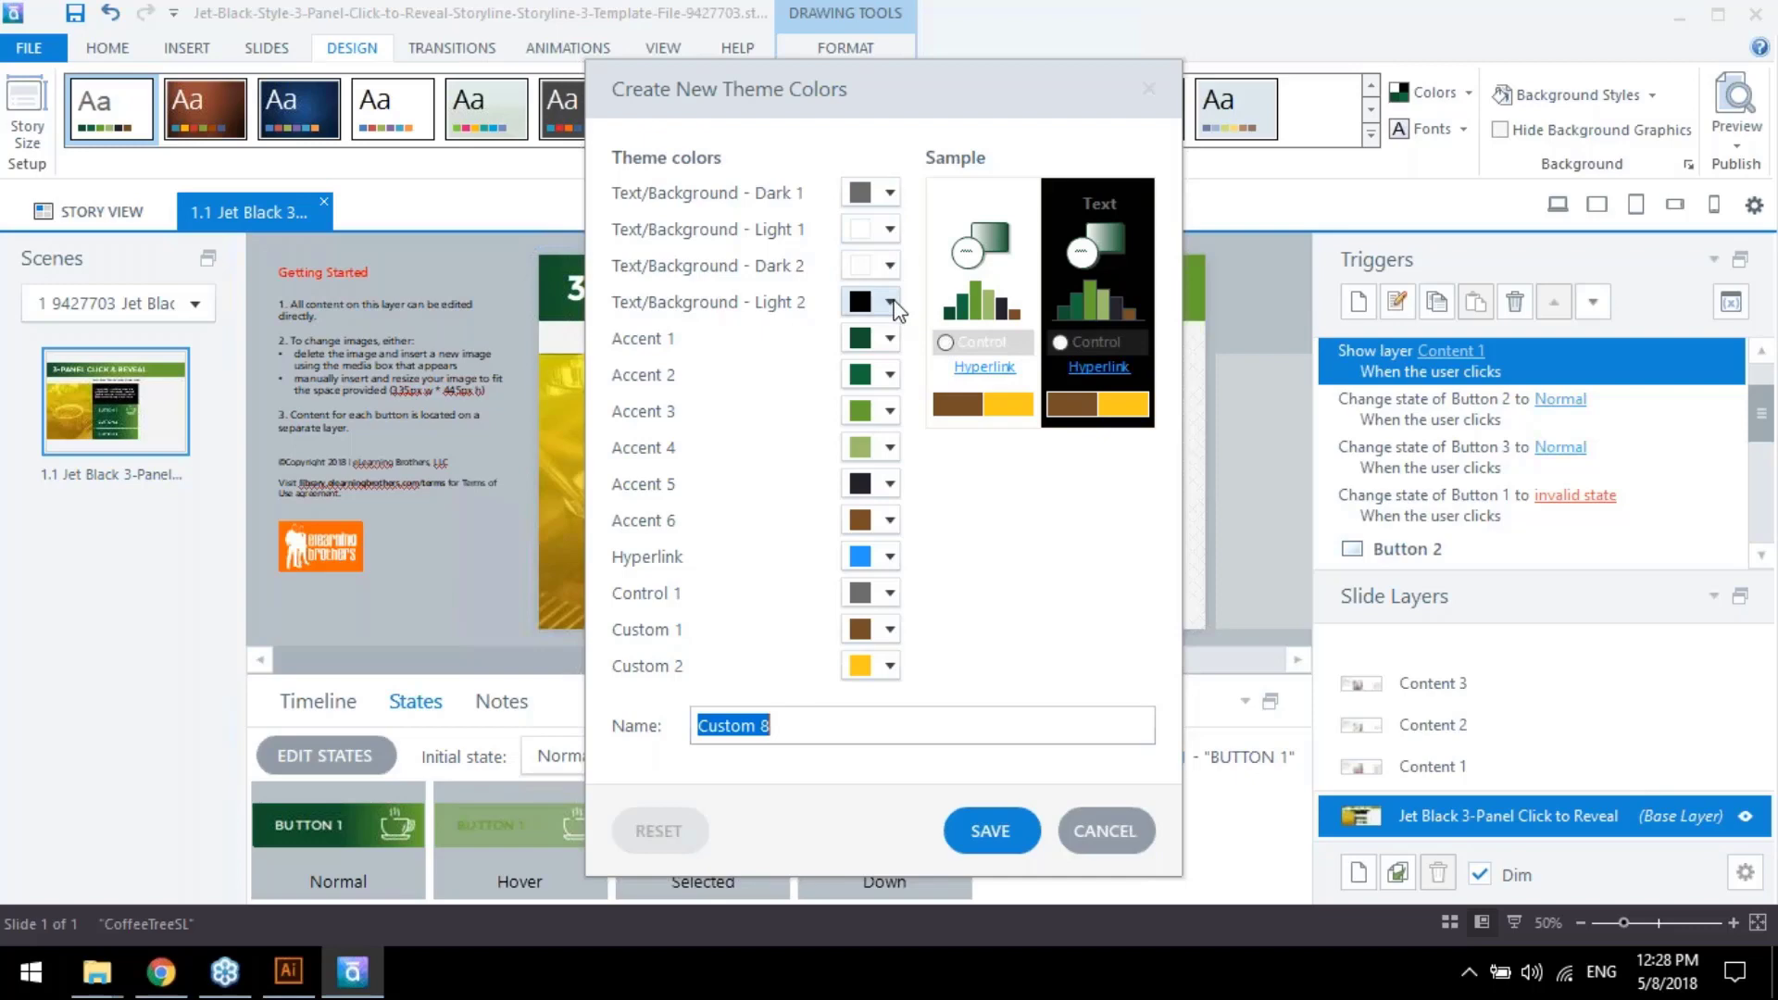
Look at the color choices for Text/Background - Dark 1 and save the new theme colors as Custom 8
click(890, 193)
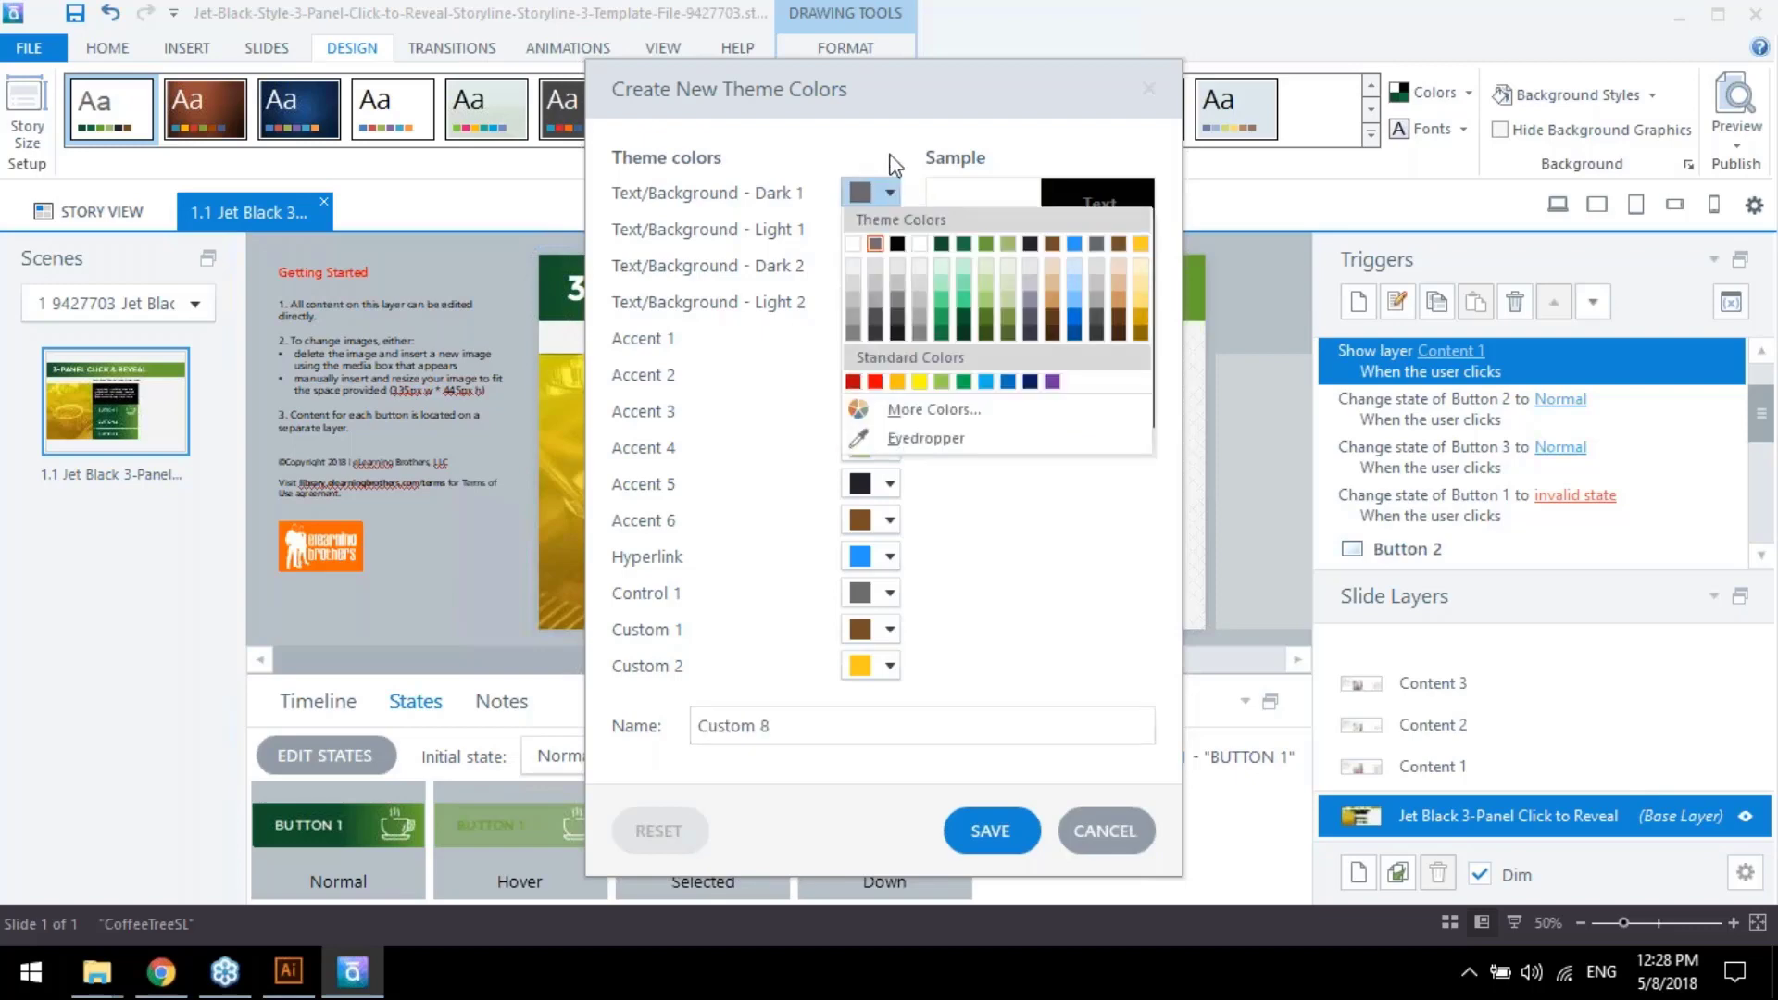
click(892, 188)
click(892, 188)
click(924, 157)
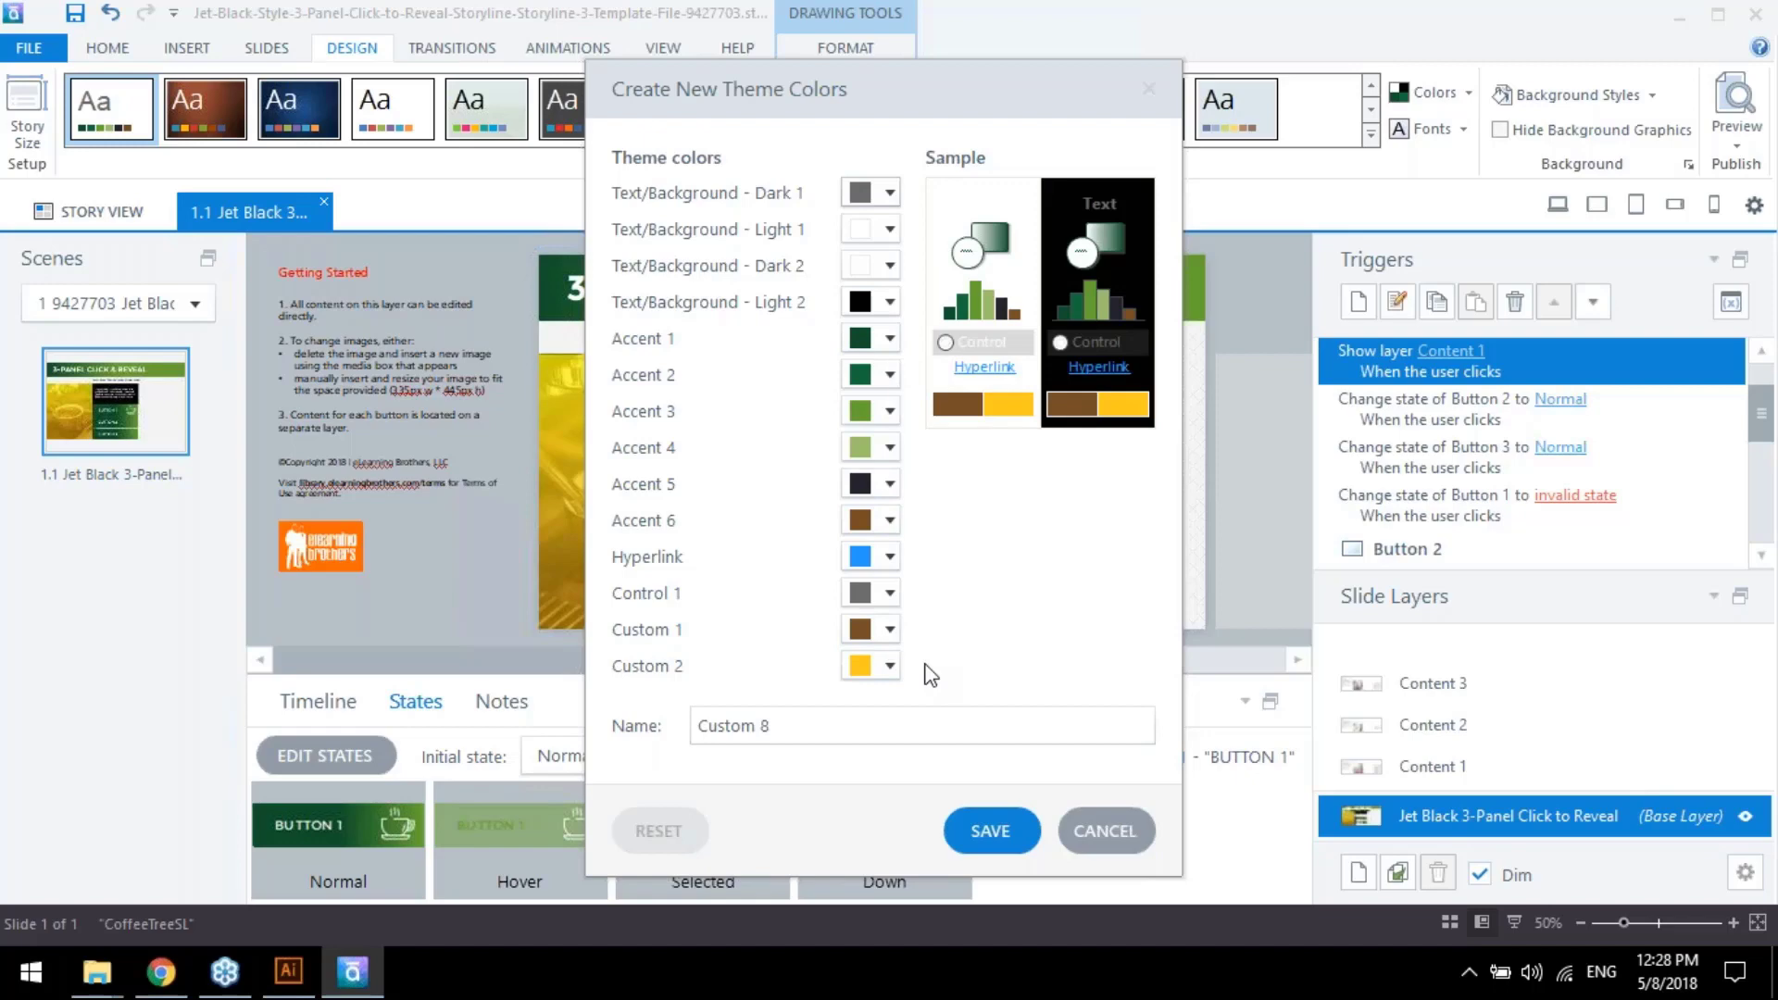
click(988, 830)
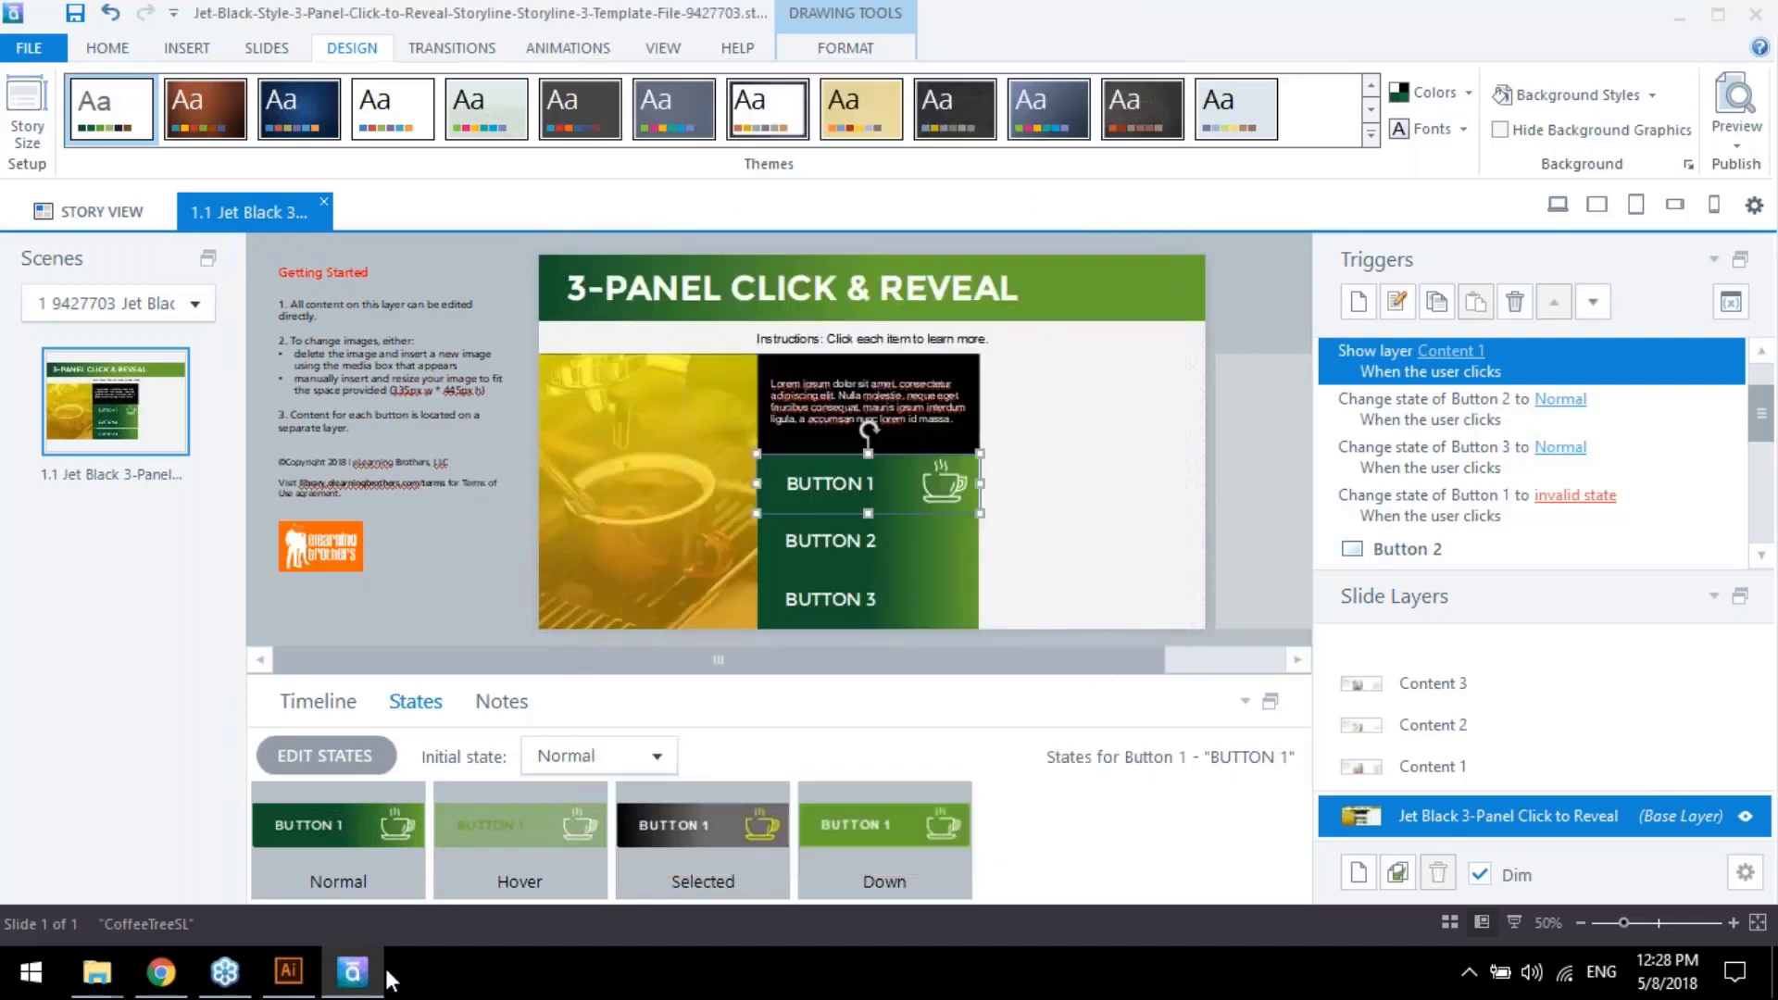
Copy Button 1's formatting, including its coffee cup states, to Button 2 and Button 3 with Format Painter
click(335, 977)
click(347, 978)
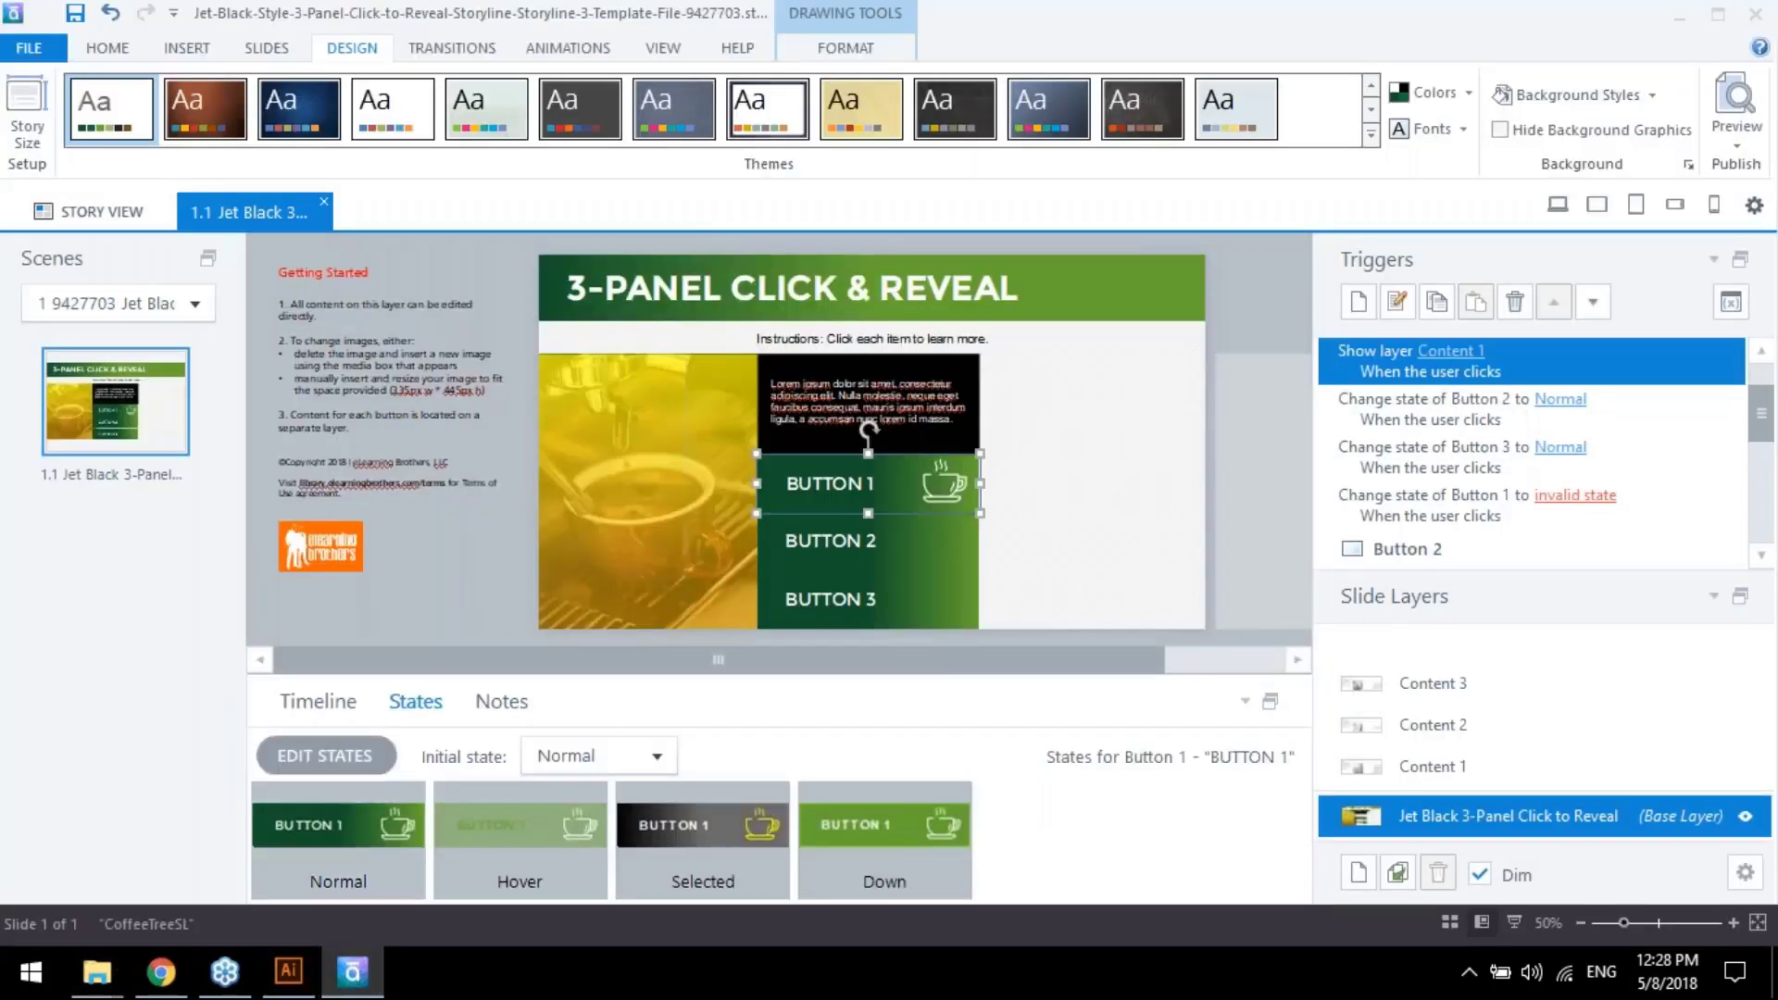
click(107, 47)
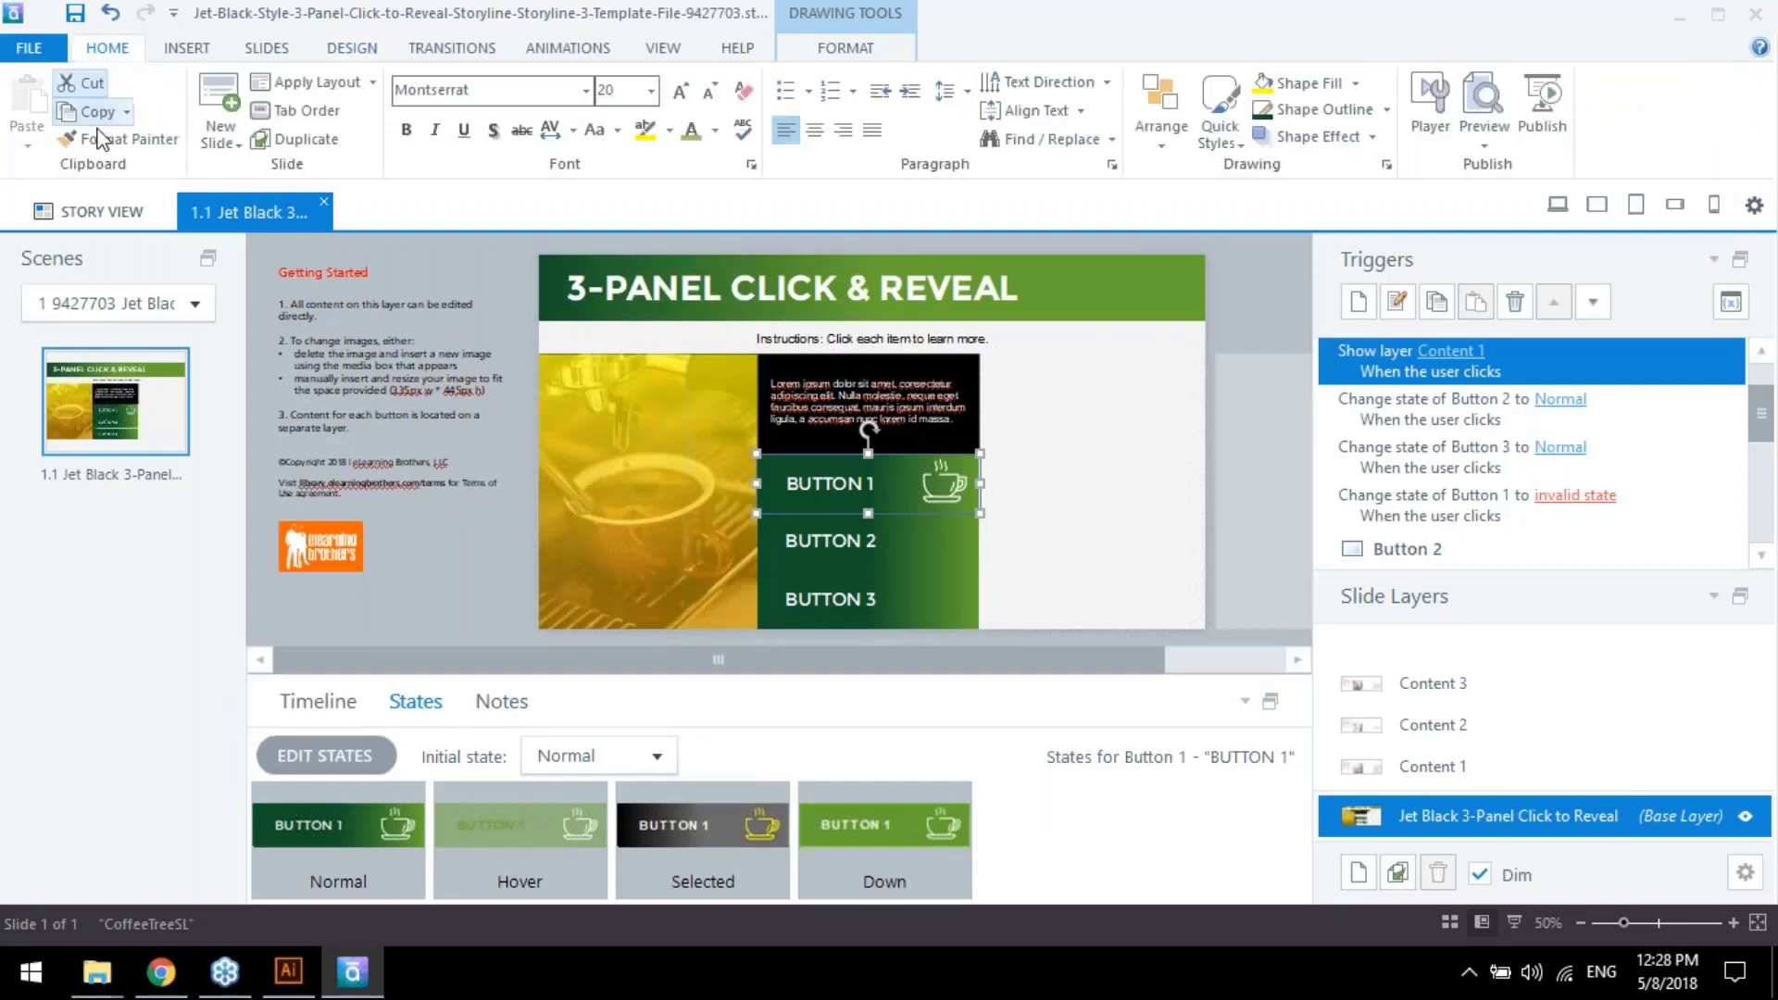
click(956, 550)
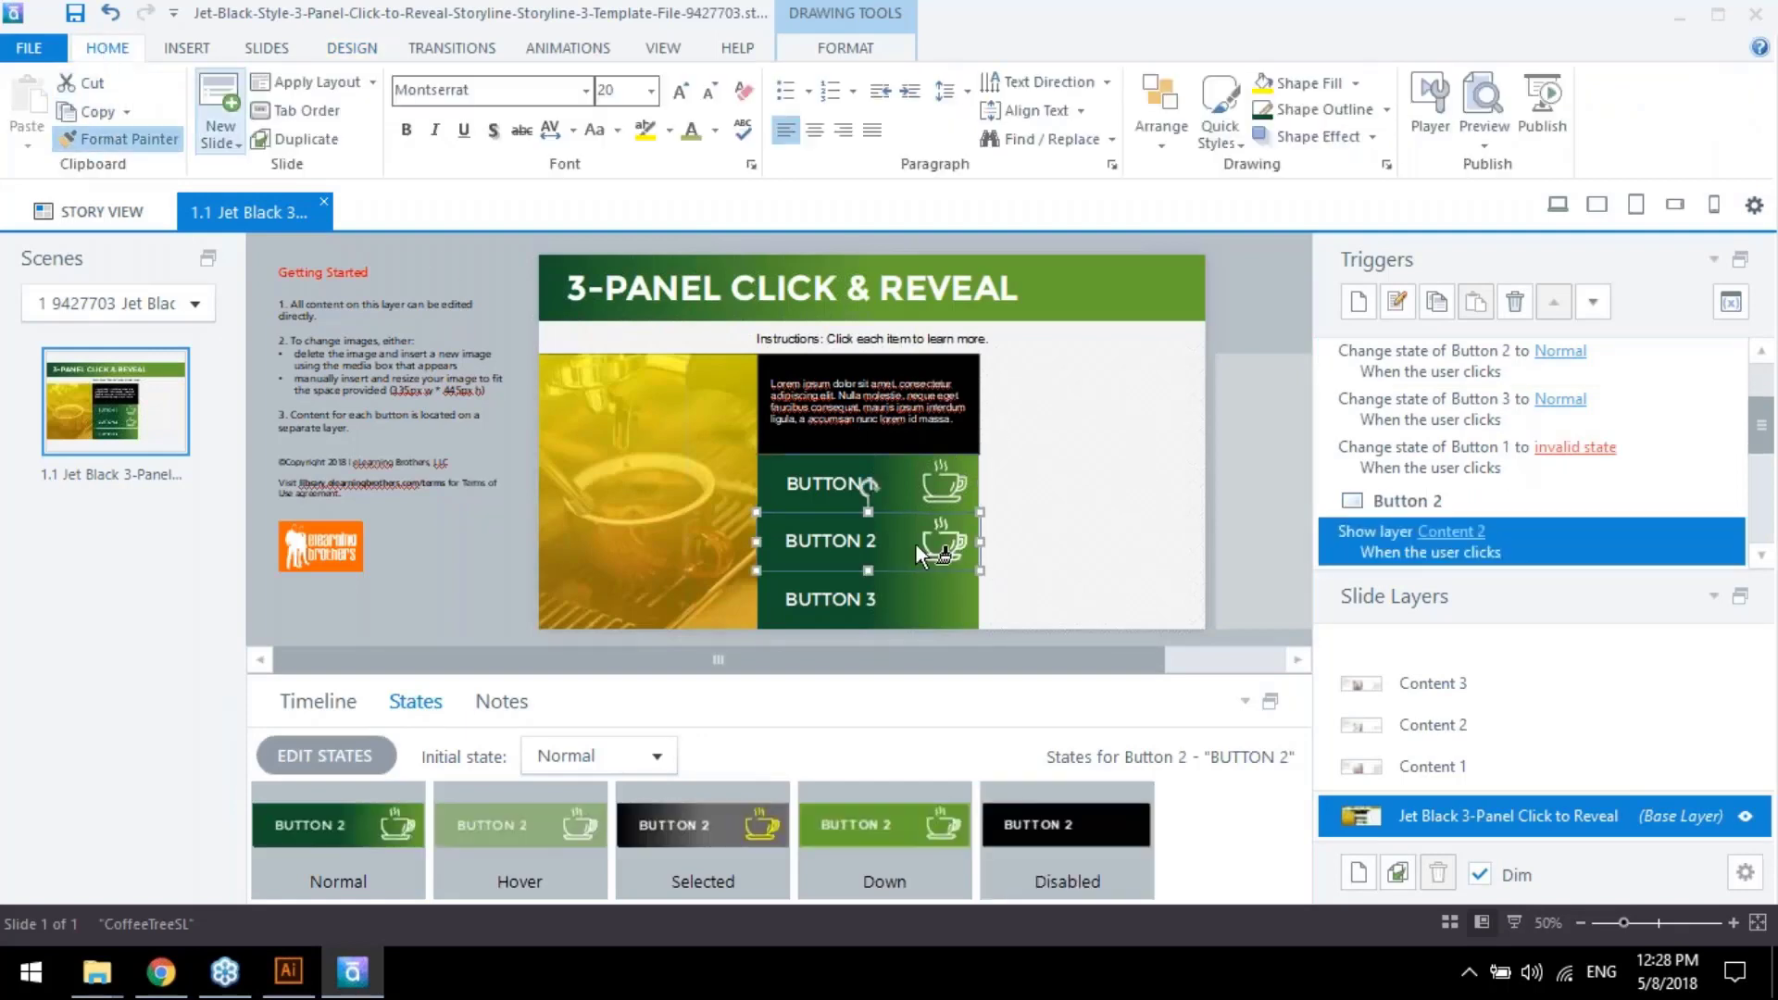
click(962, 596)
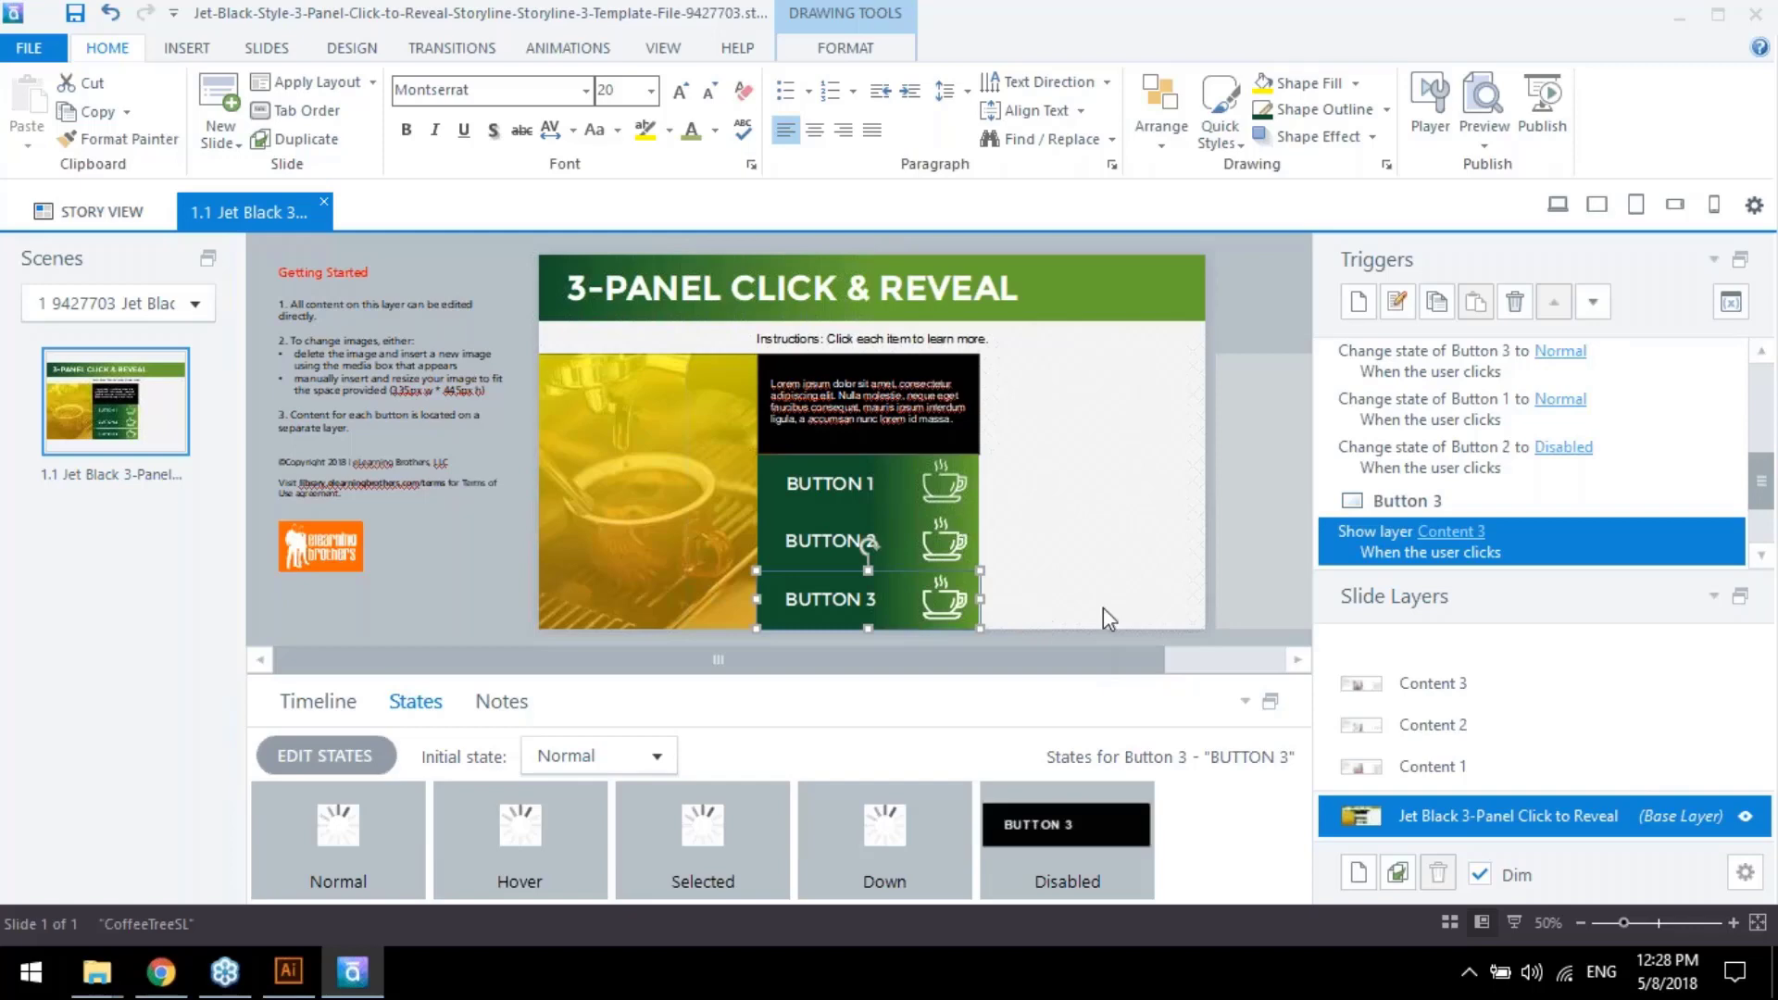
Delete the Content BG rectangle lying beside the slide and save the project
click(1230, 292)
click(1240, 381)
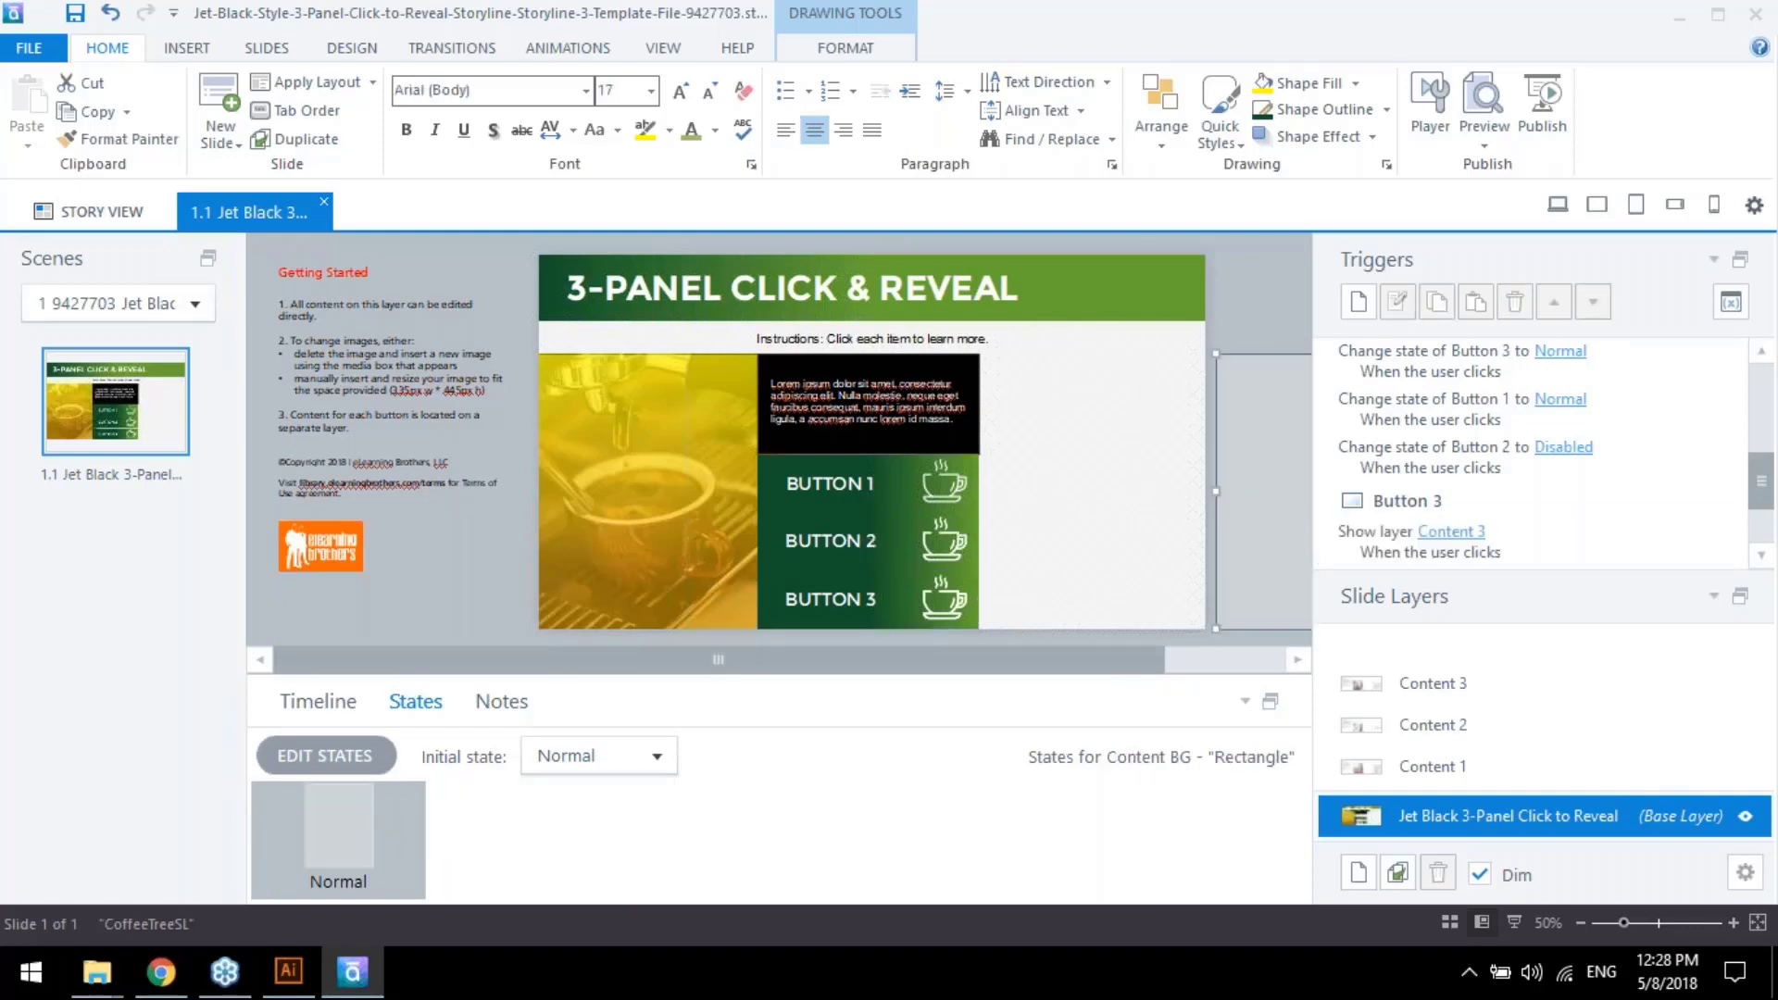
key(Delete)
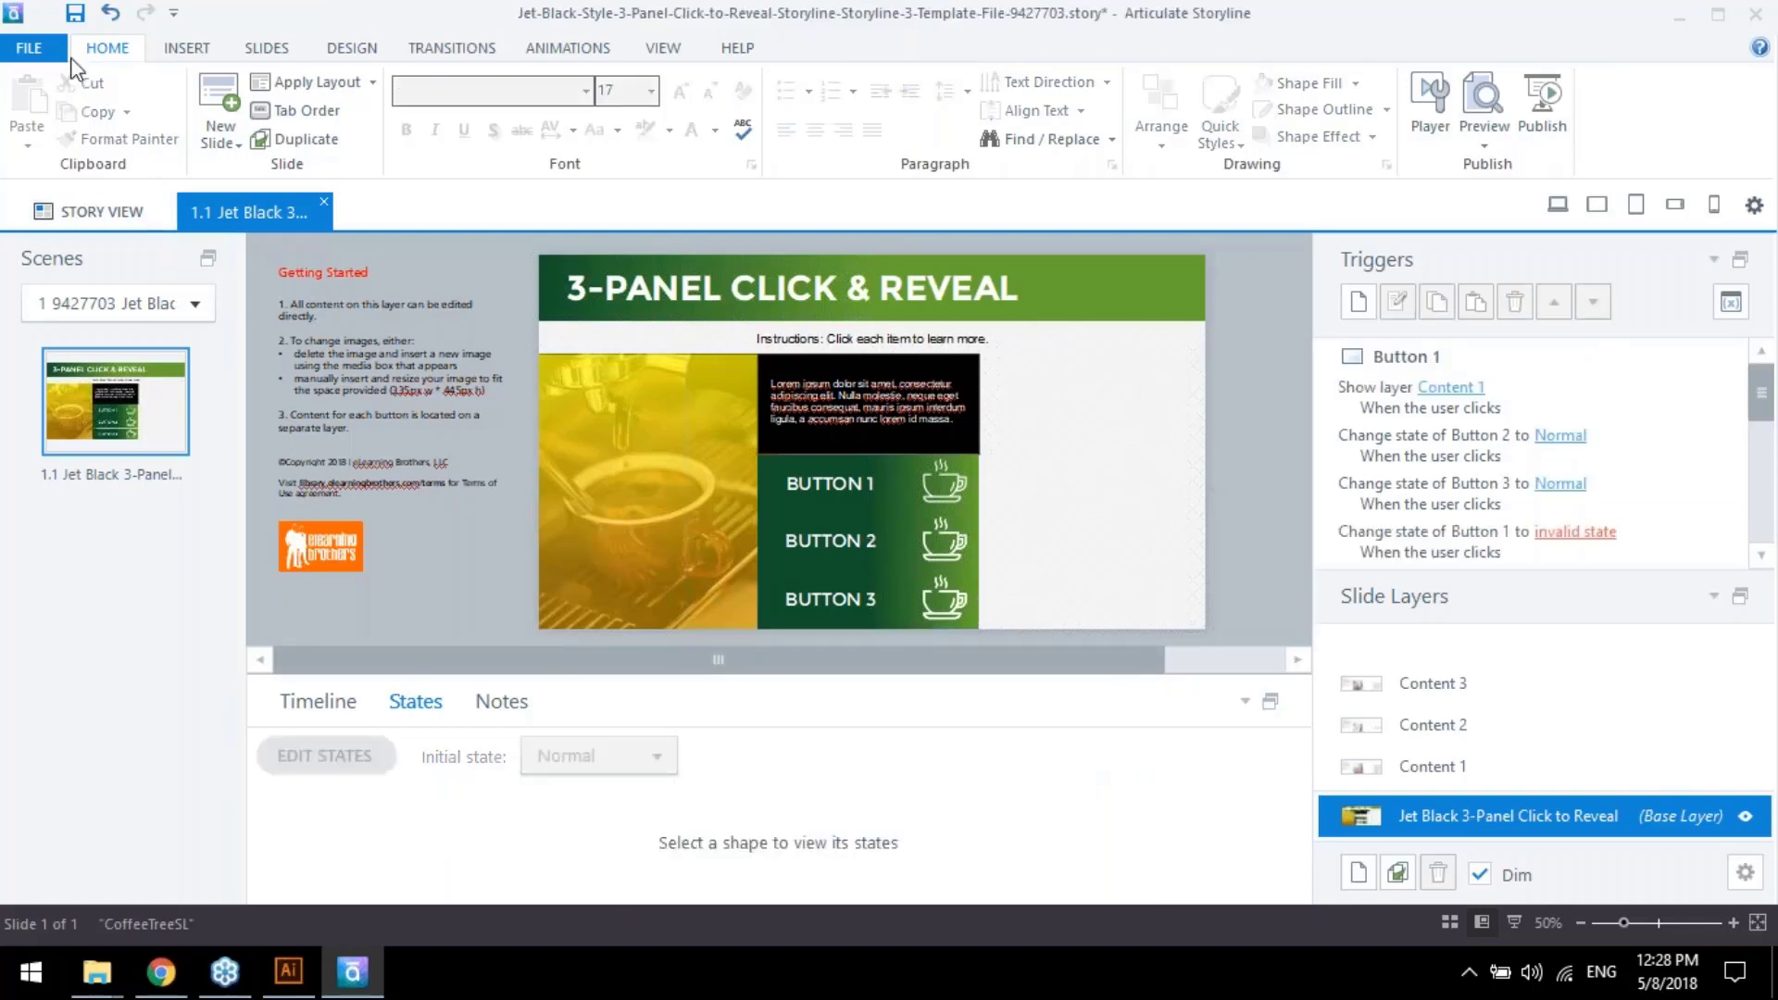
click(74, 15)
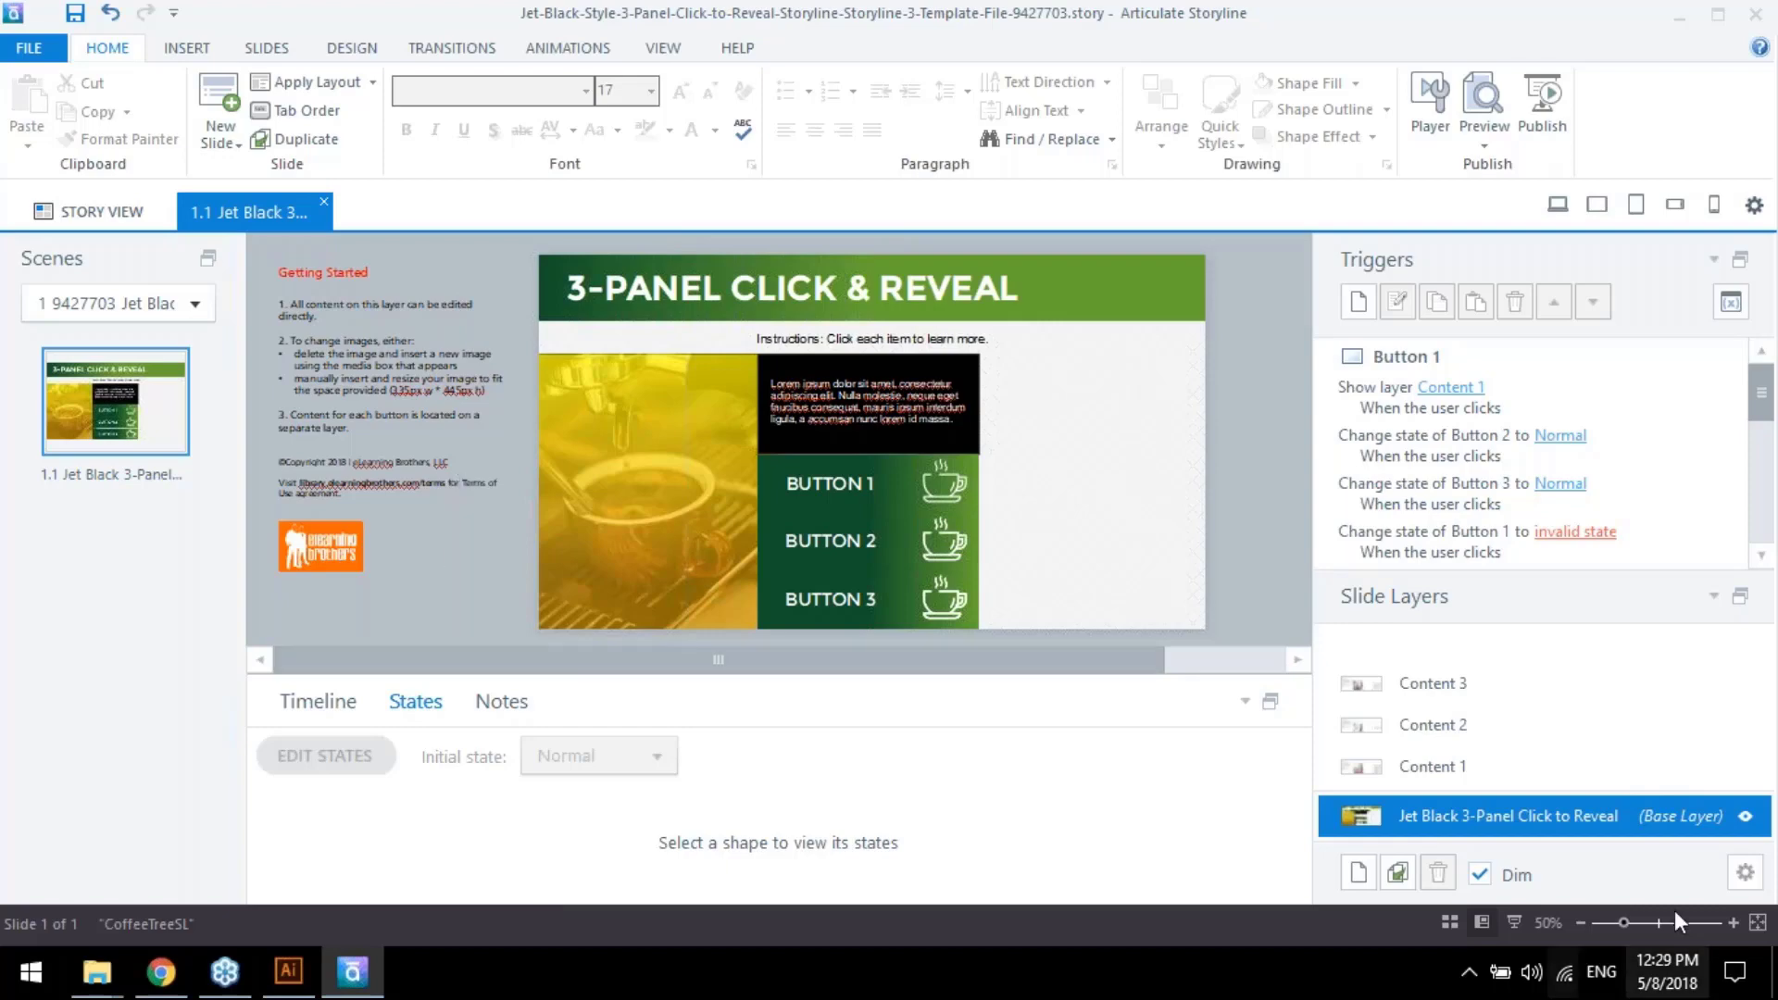
Show the Content 1 layer, and look through the Cutouts folder inside Webinar-SL in File Explorer
click(1443, 769)
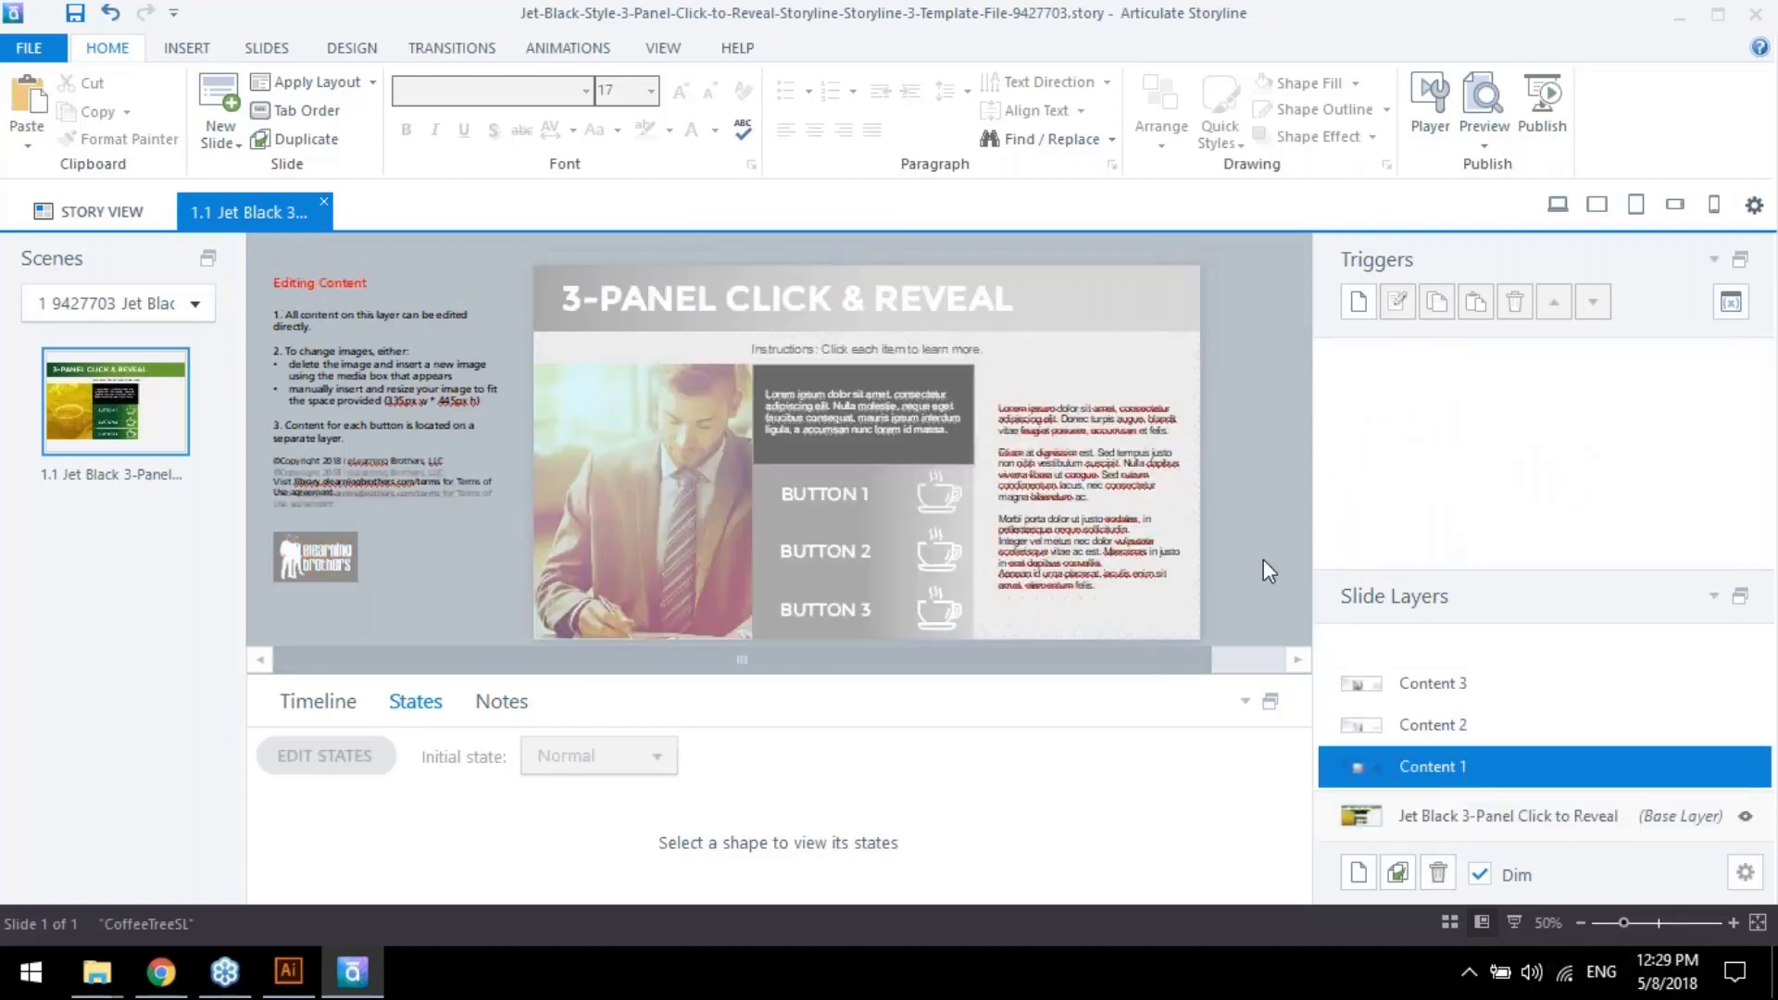
click(375, 963)
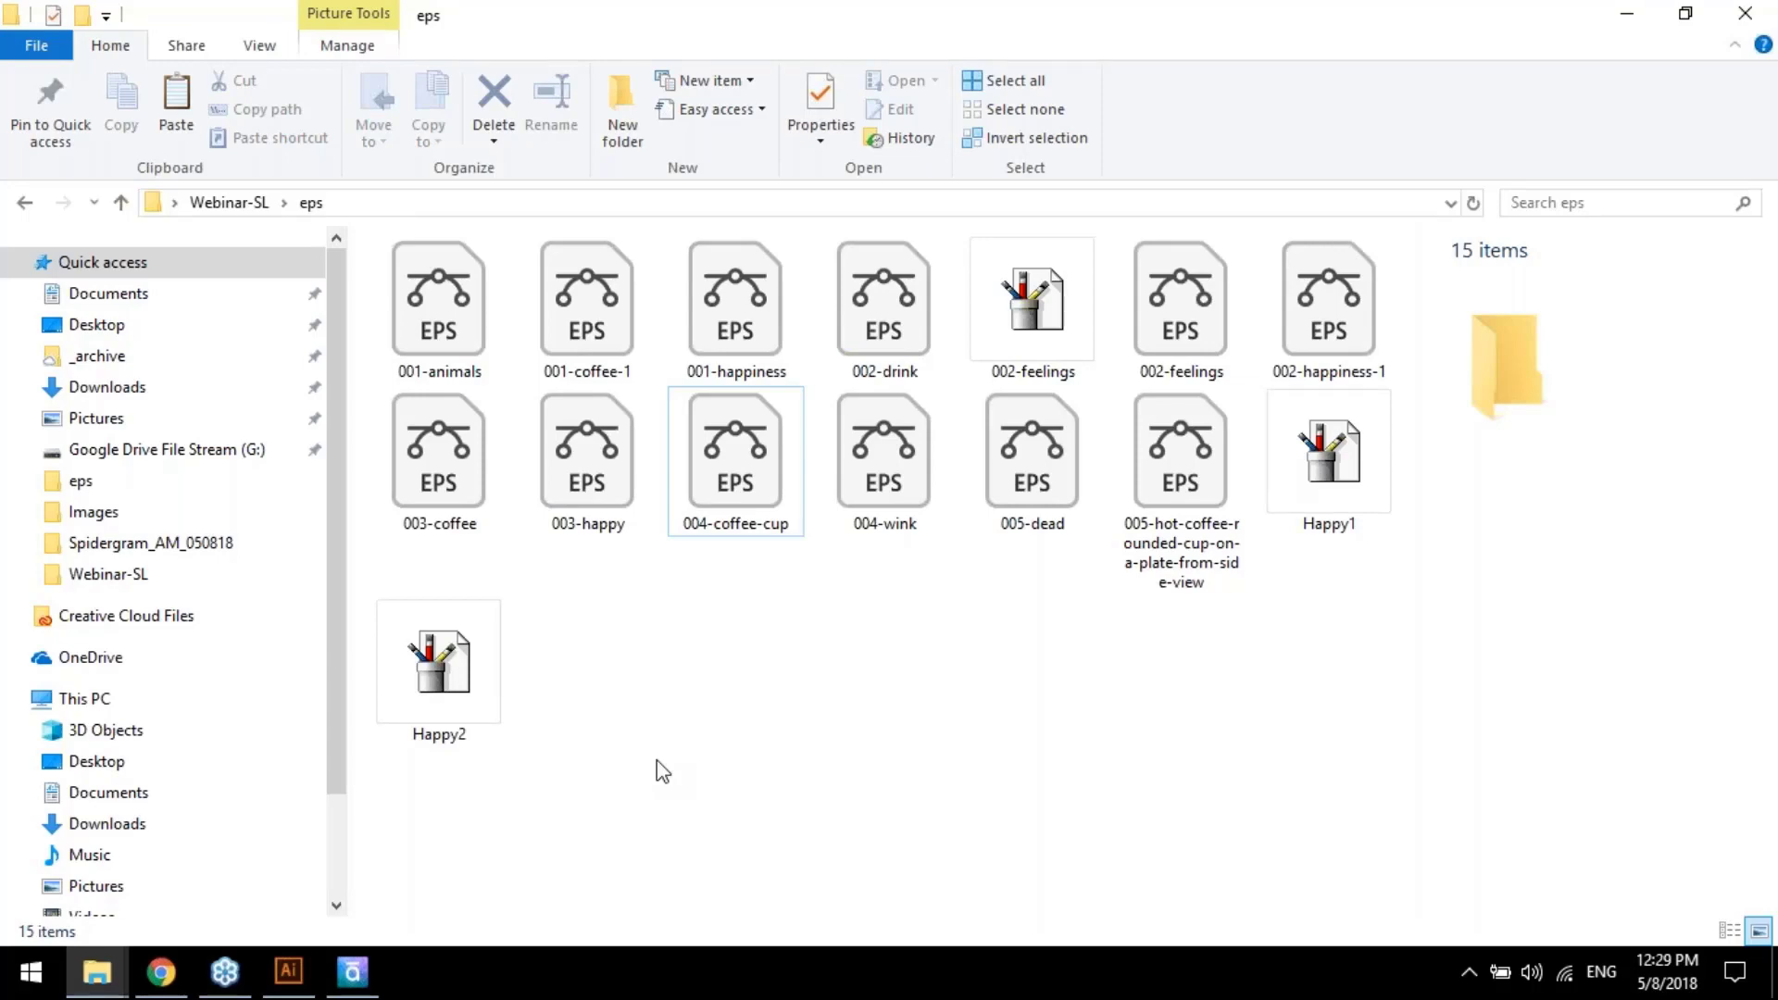
click(122, 202)
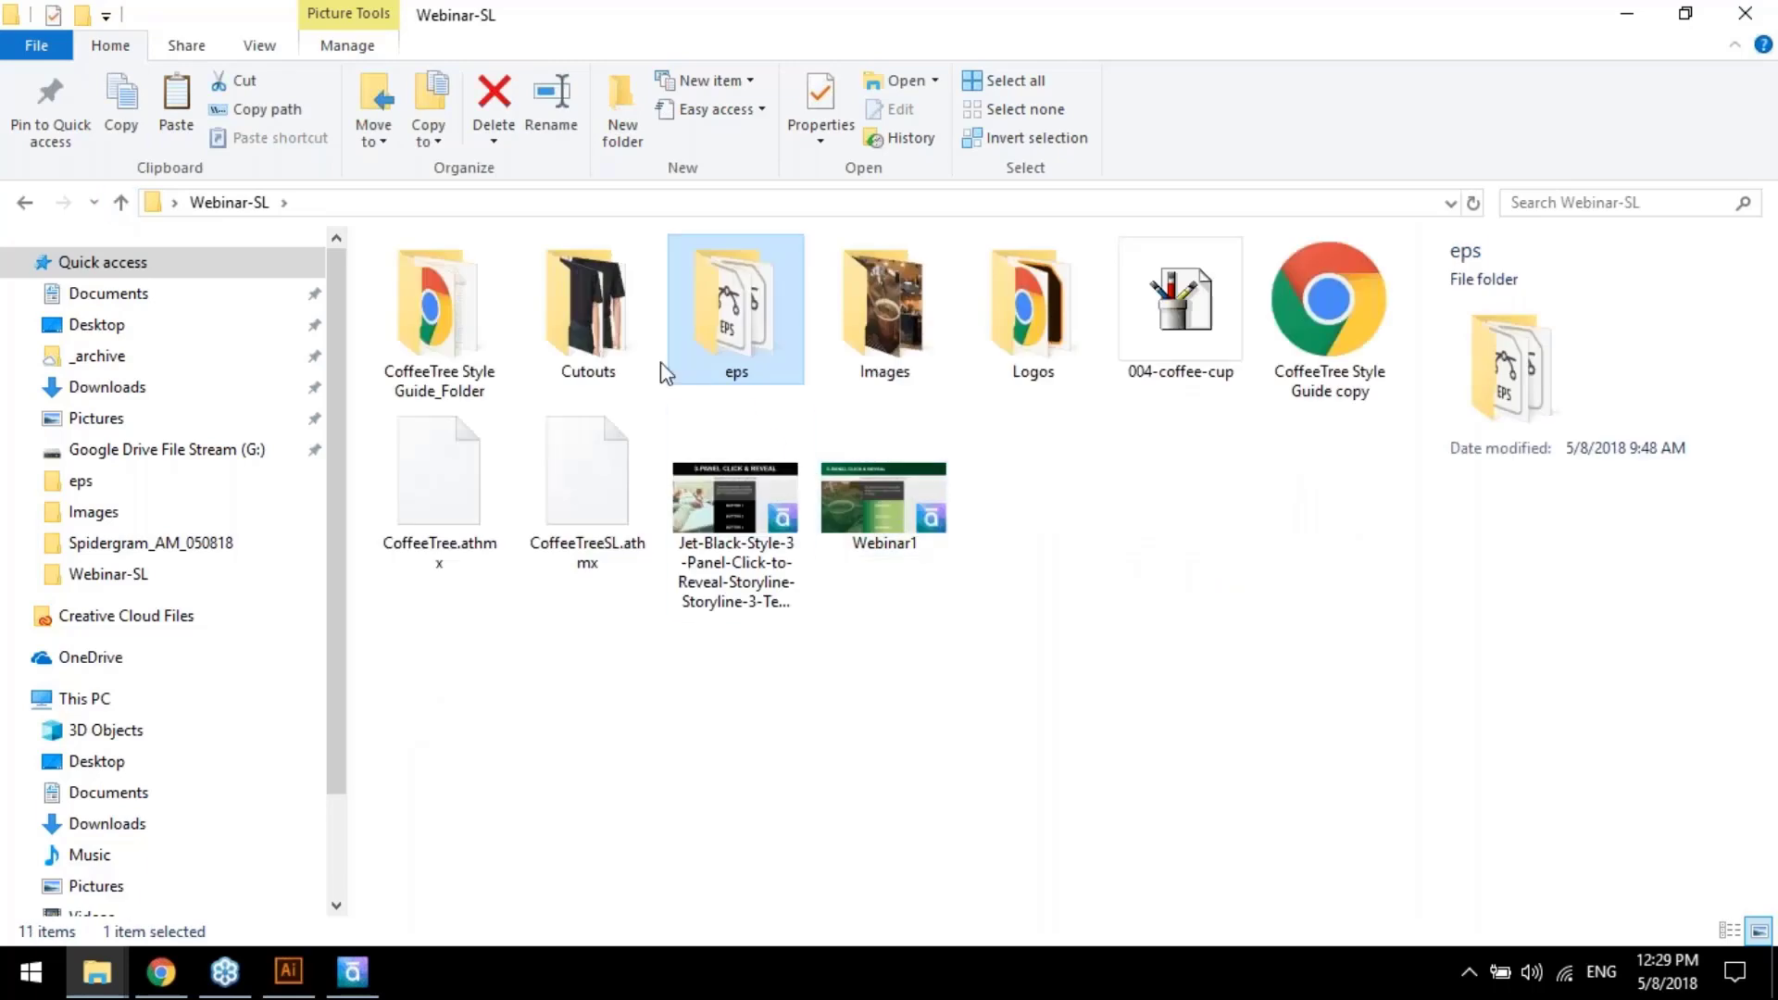
double_click(641, 346)
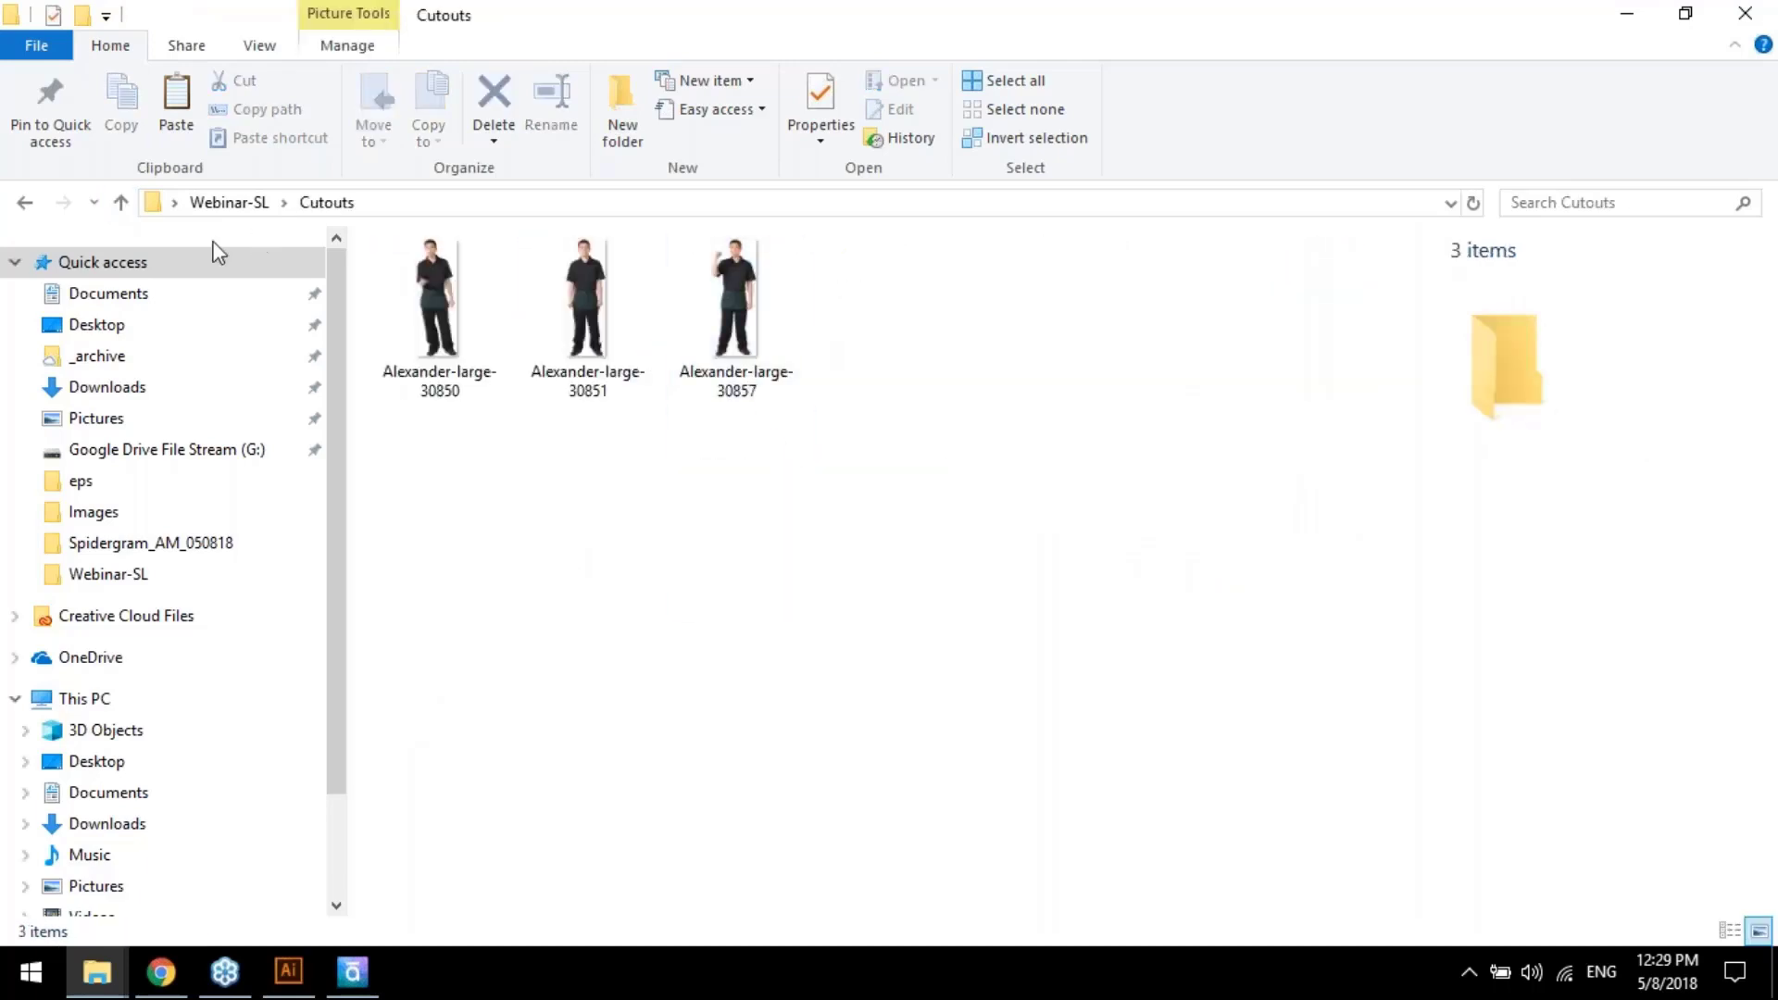
click(122, 201)
Preview the Barista01 and Barista2 illustrations from the Images folder at full size
click(851, 326)
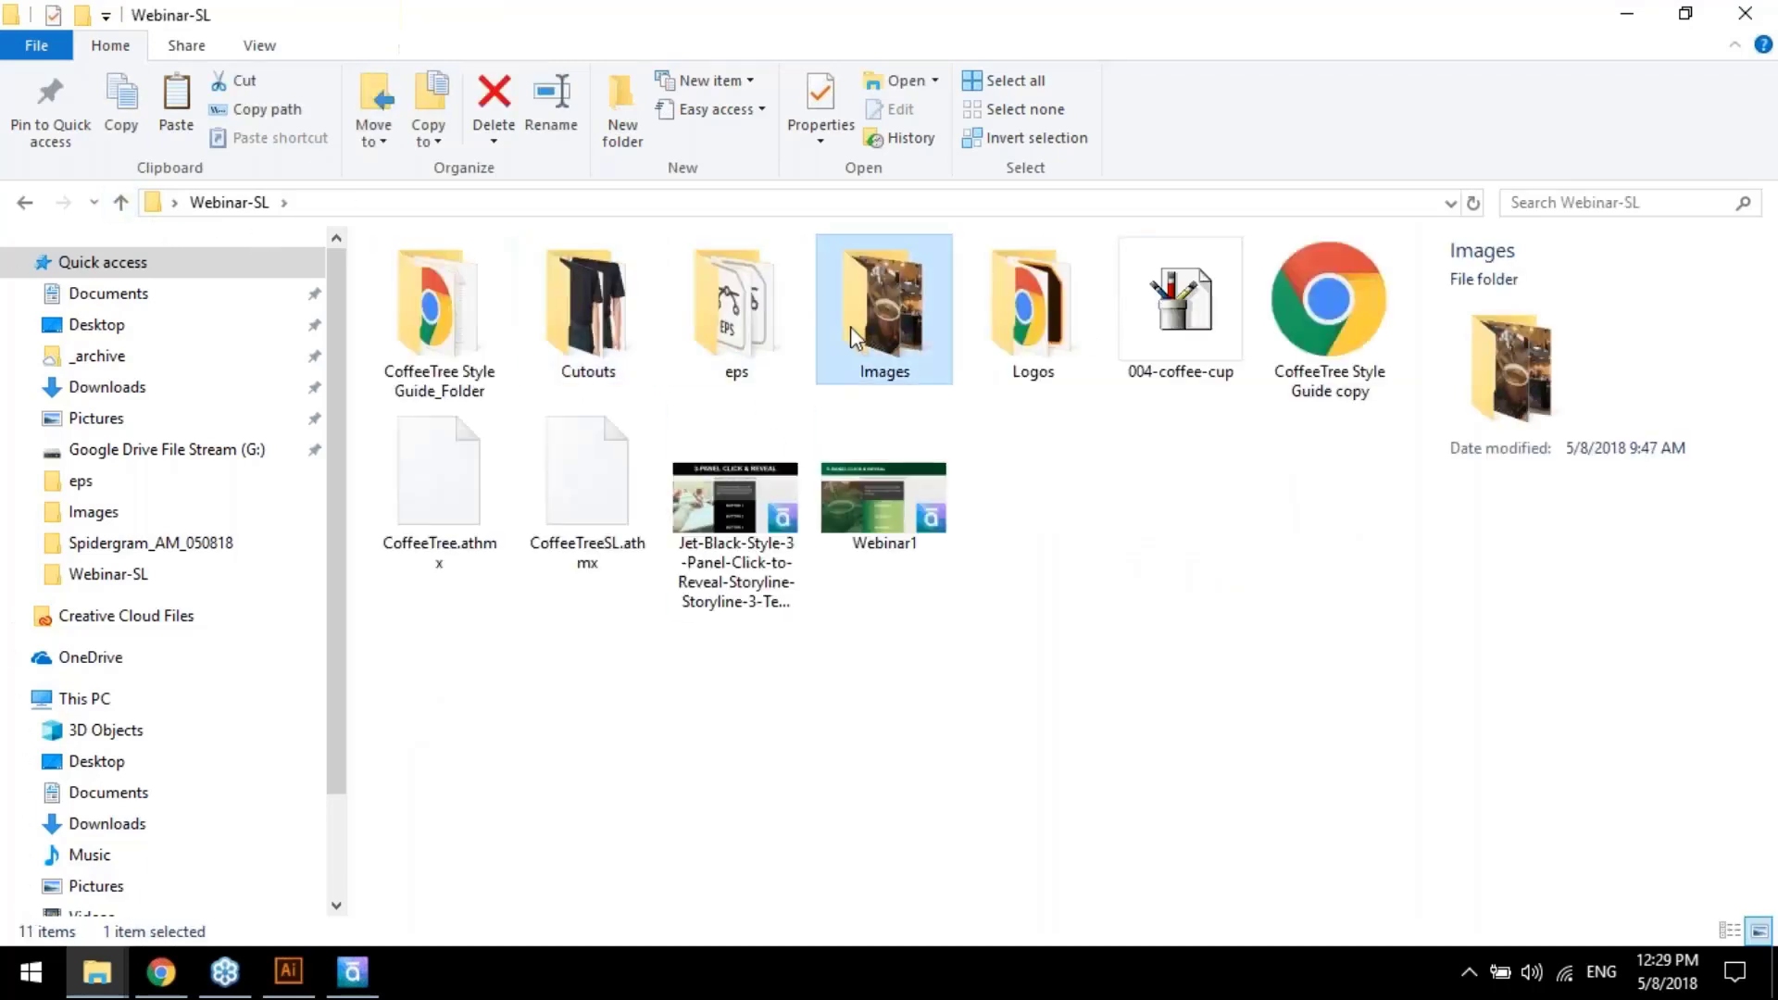
double_click(851, 326)
click(1190, 333)
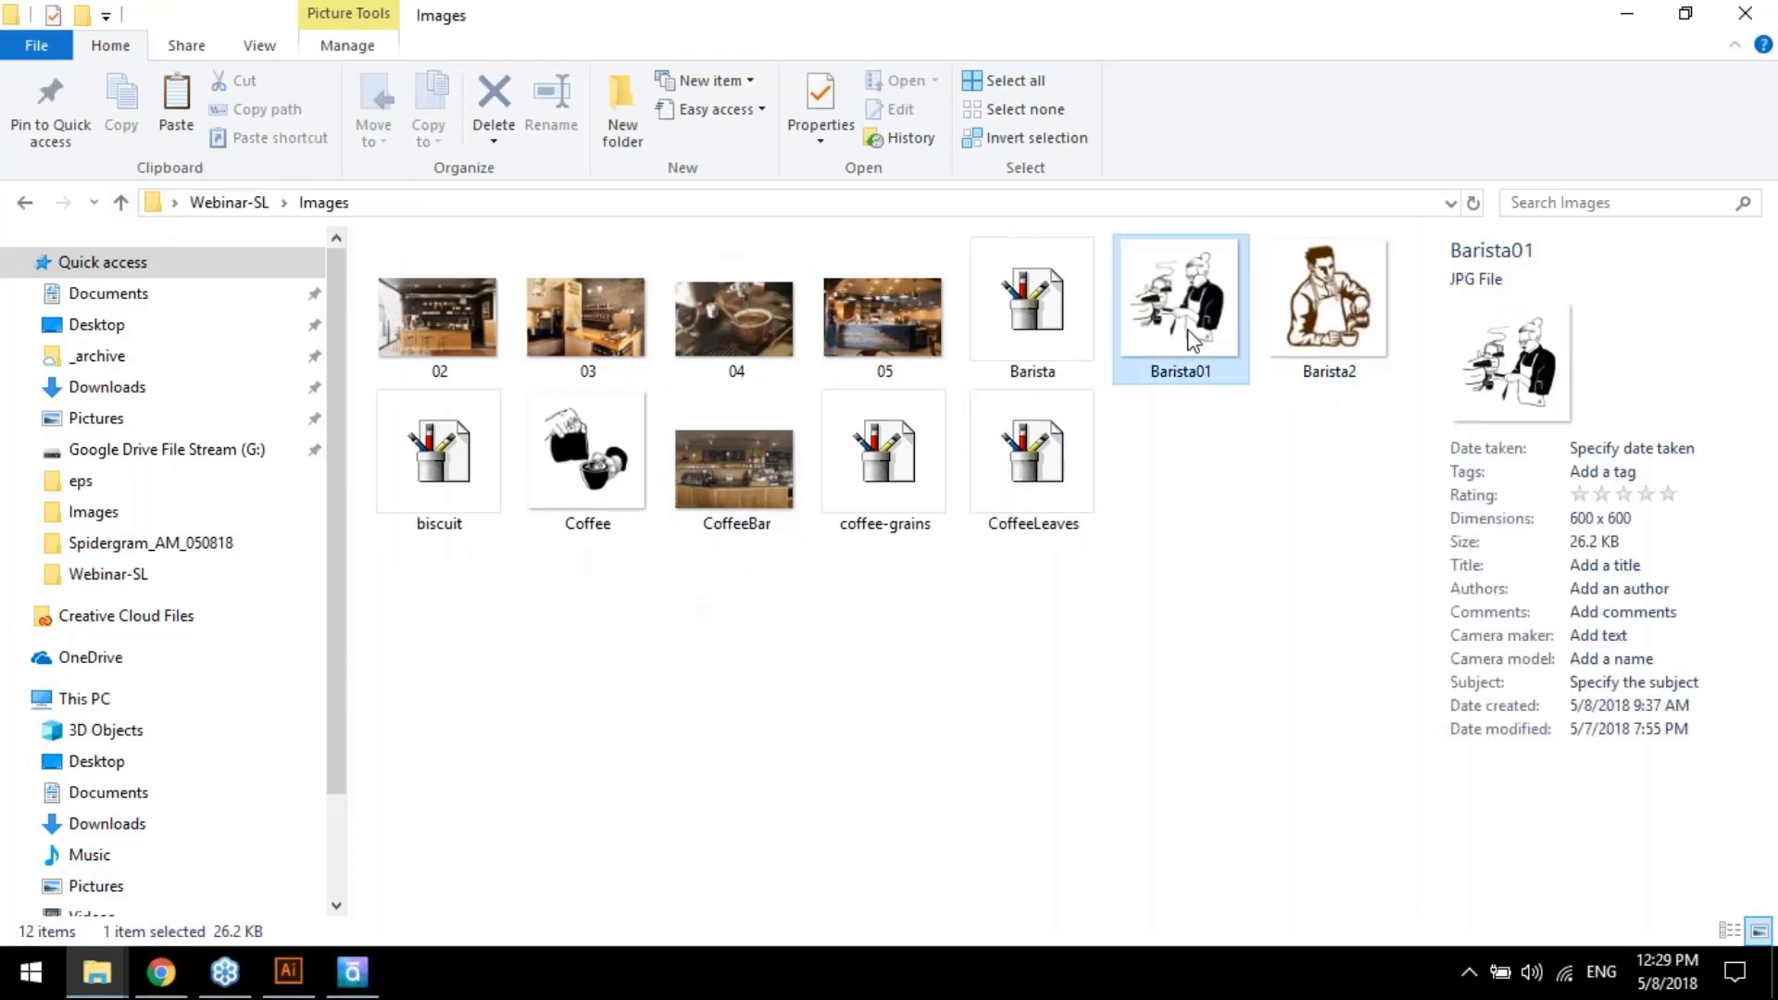
double_click(1193, 341)
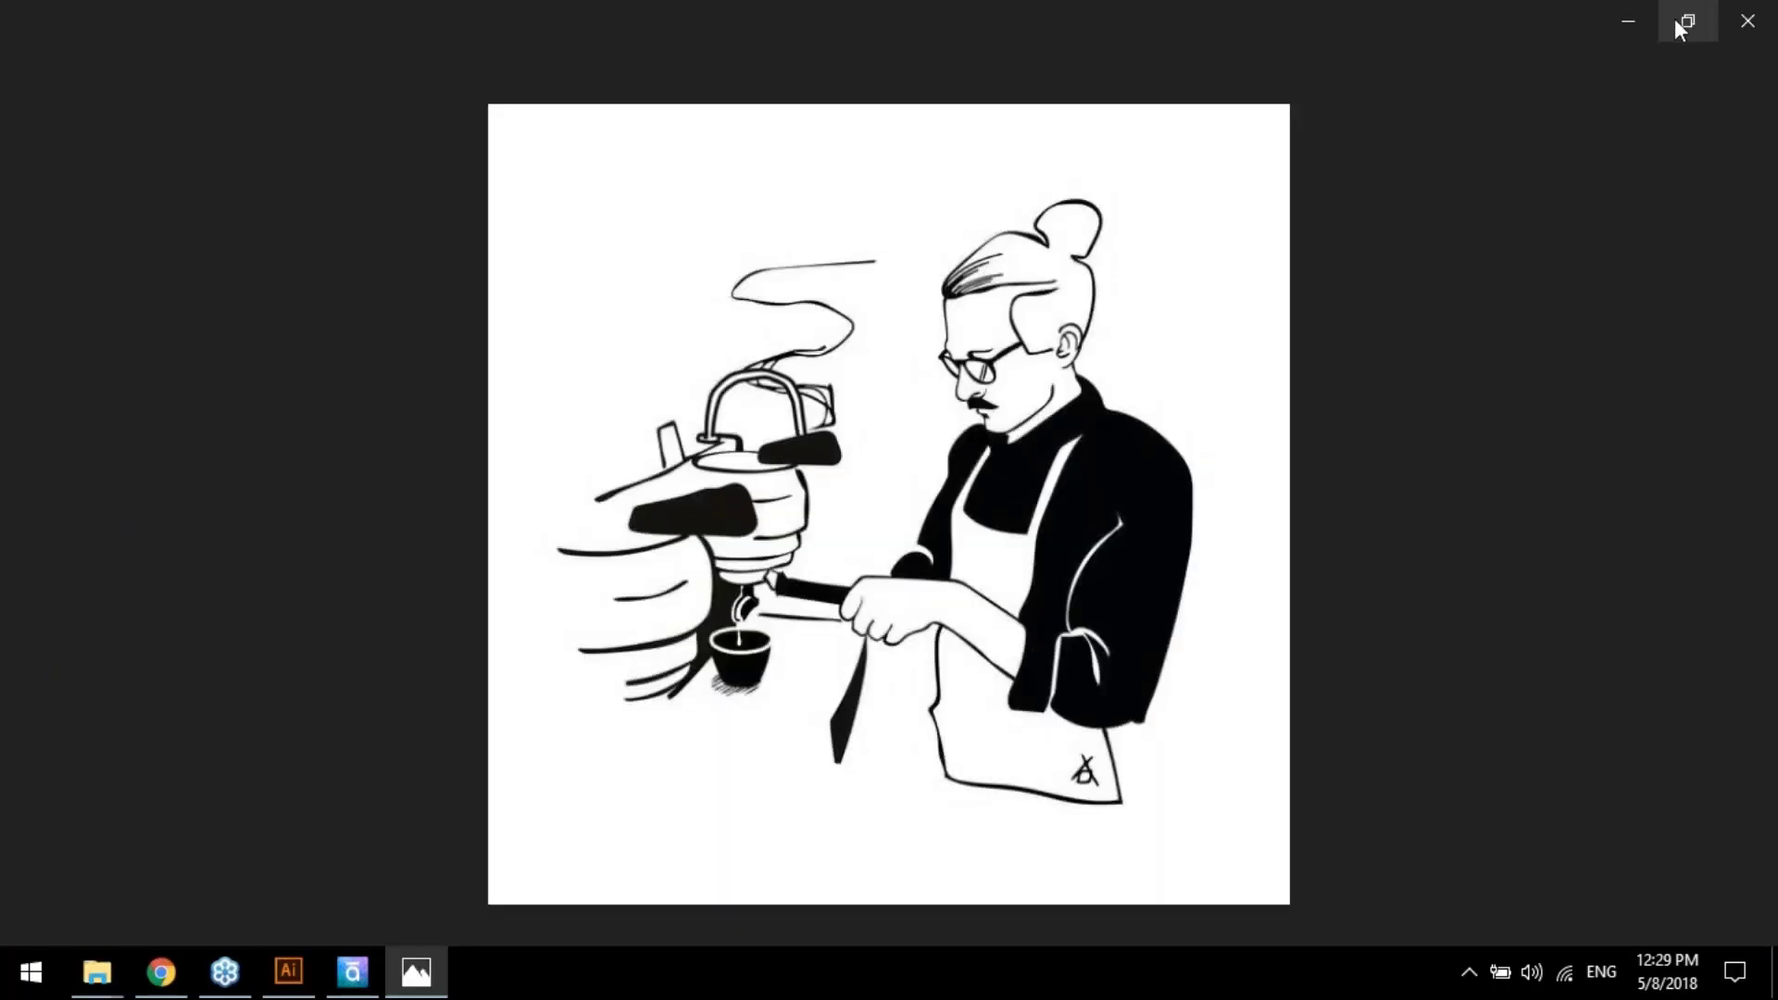
click(1682, 23)
click(1423, 109)
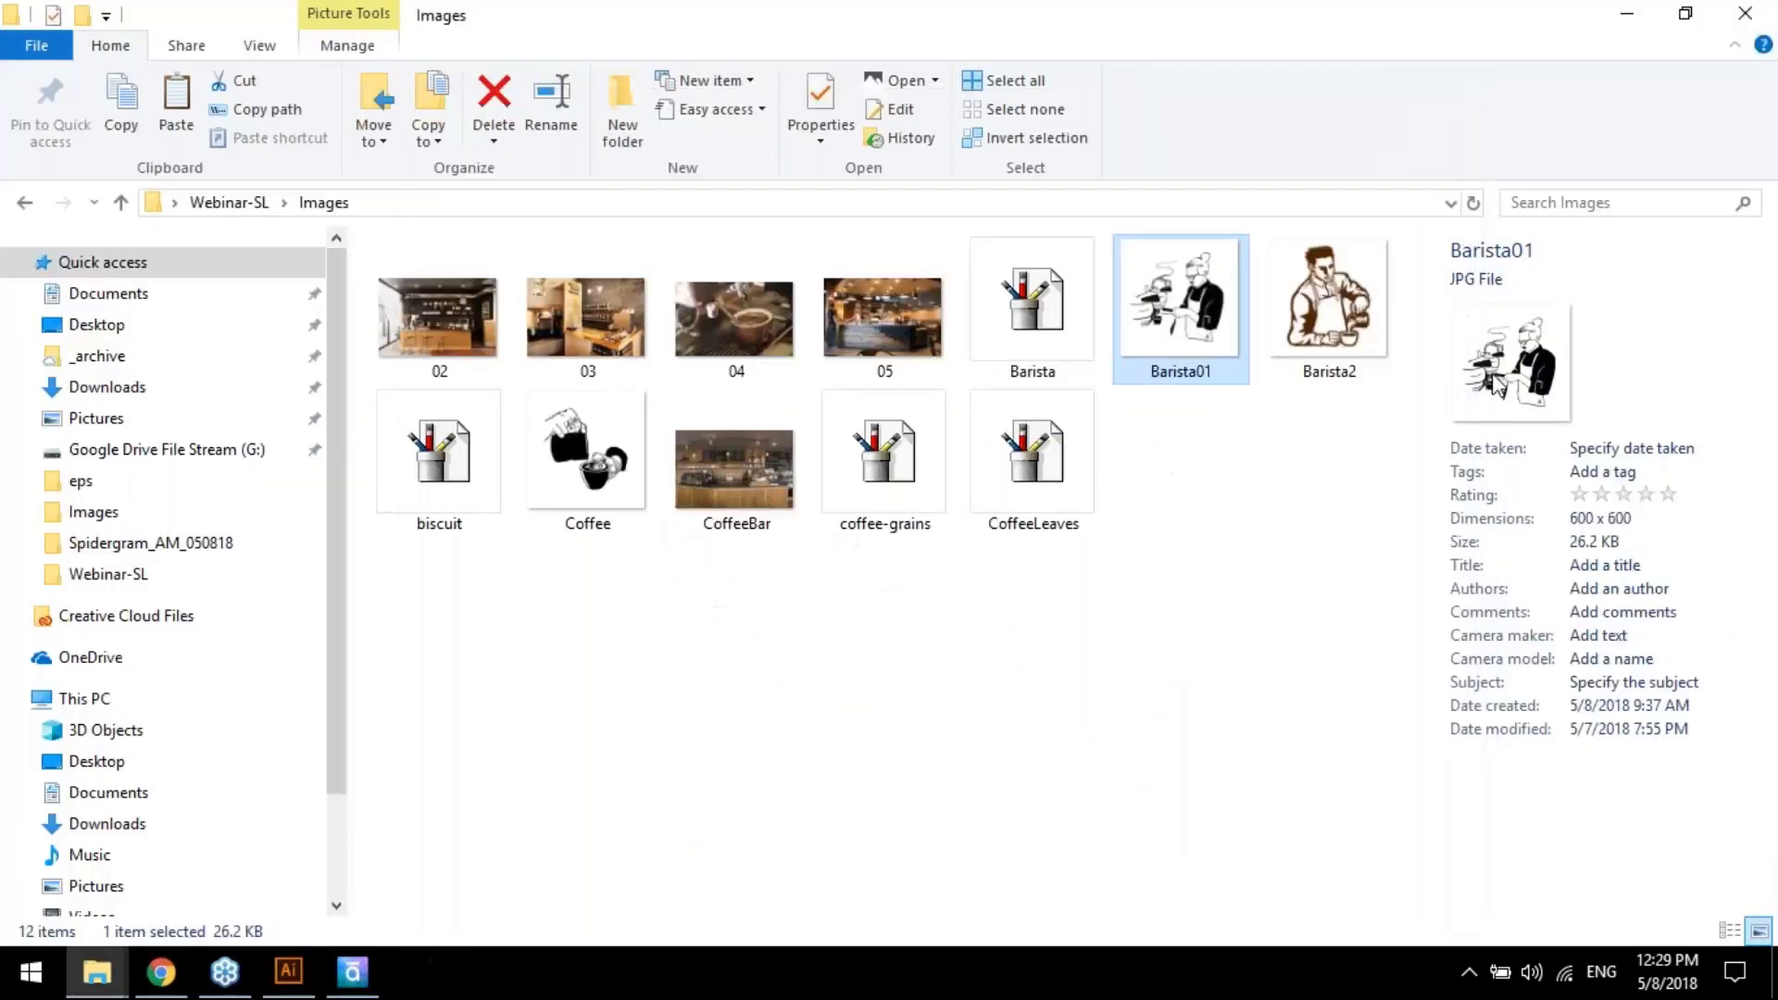
click(1325, 301)
double_click(1324, 301)
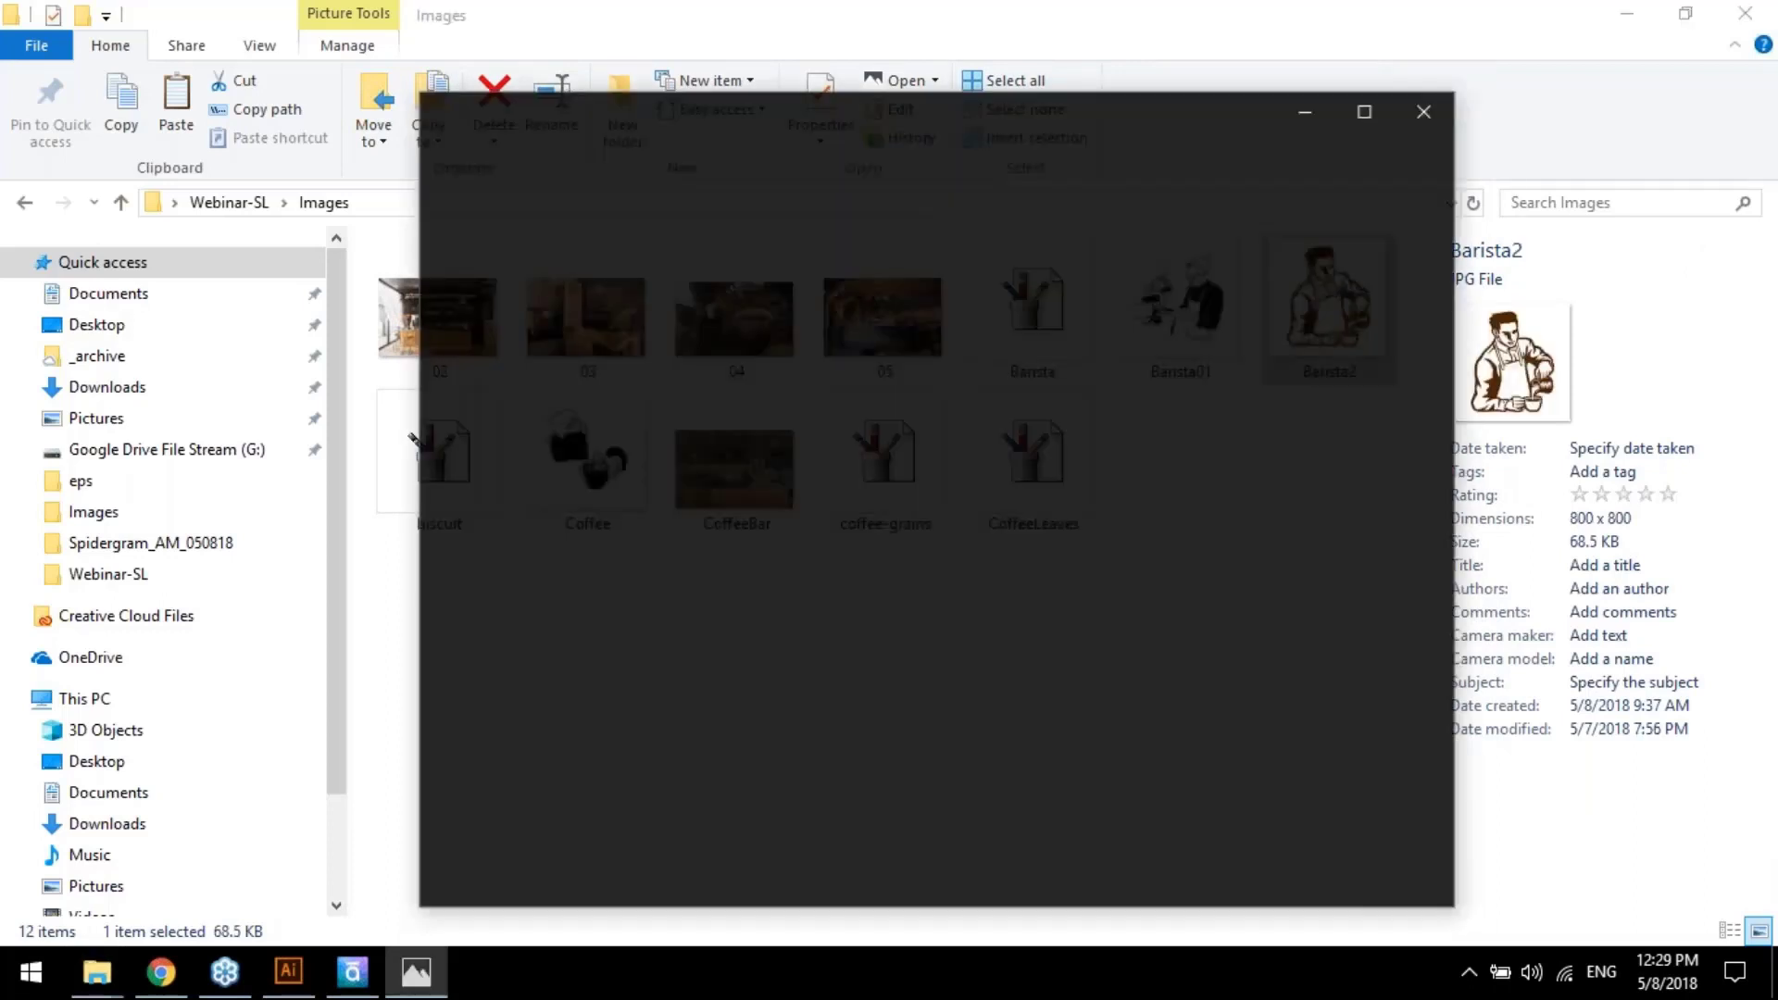
drag(1193, 113, 1085, 43)
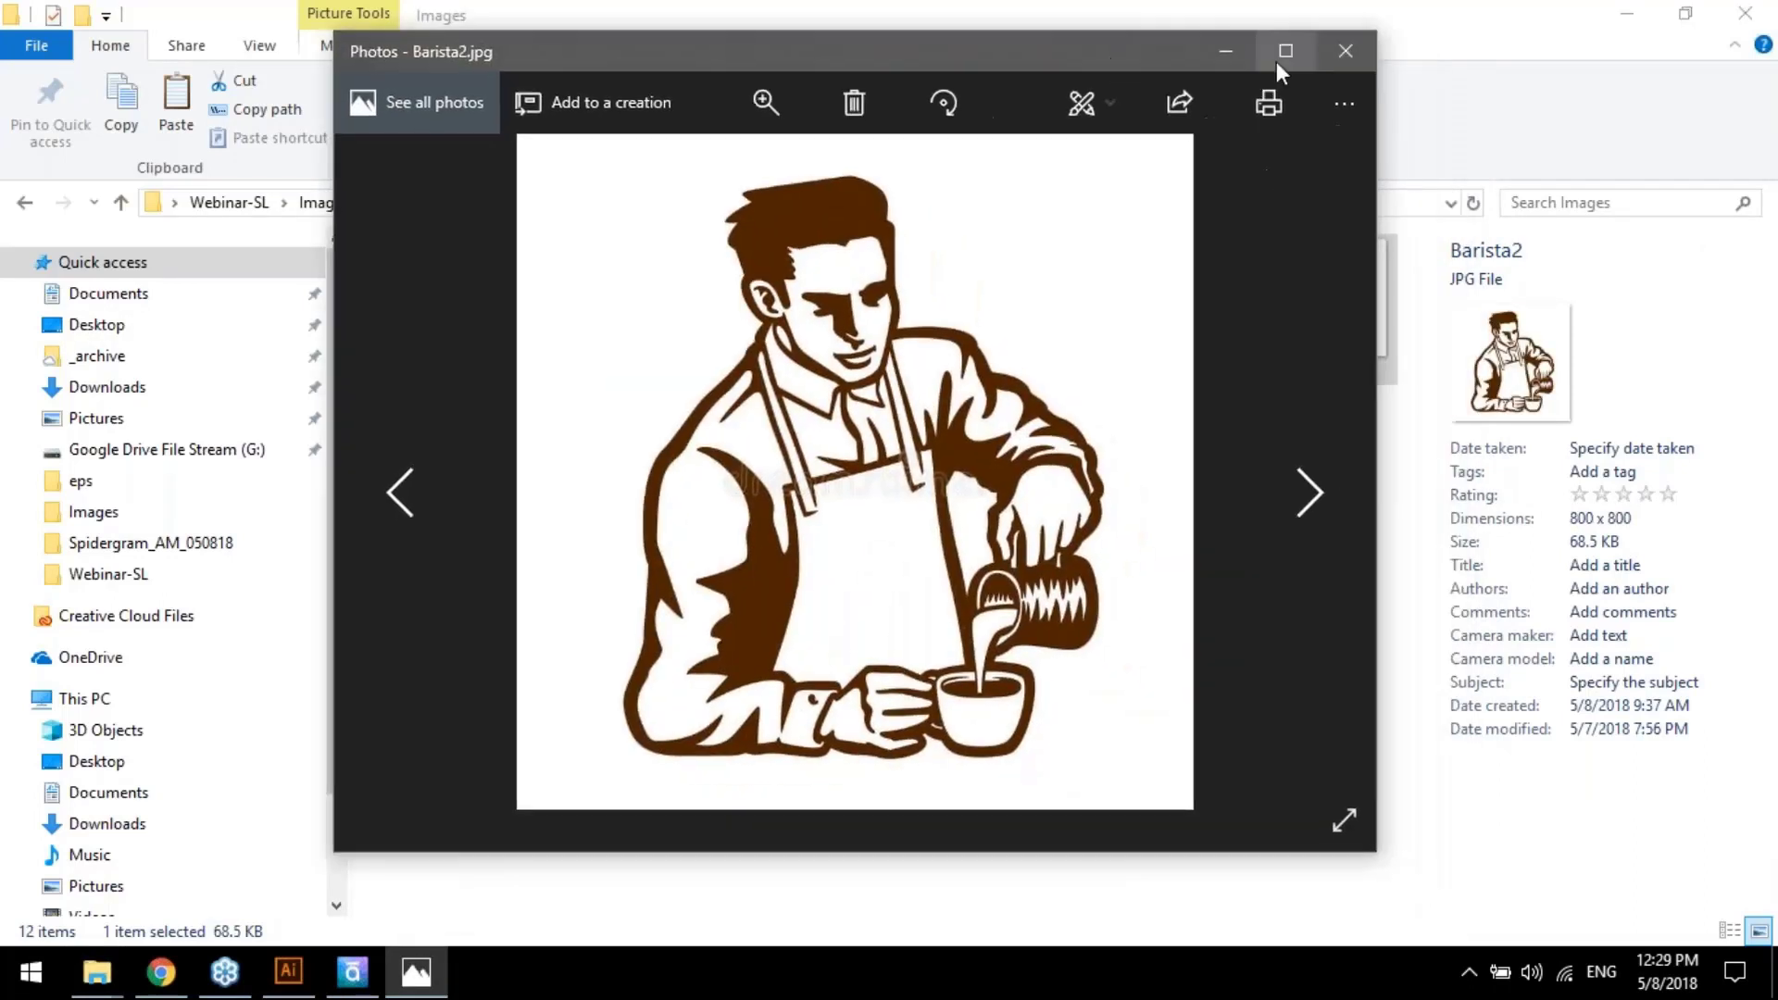
click(1347, 54)
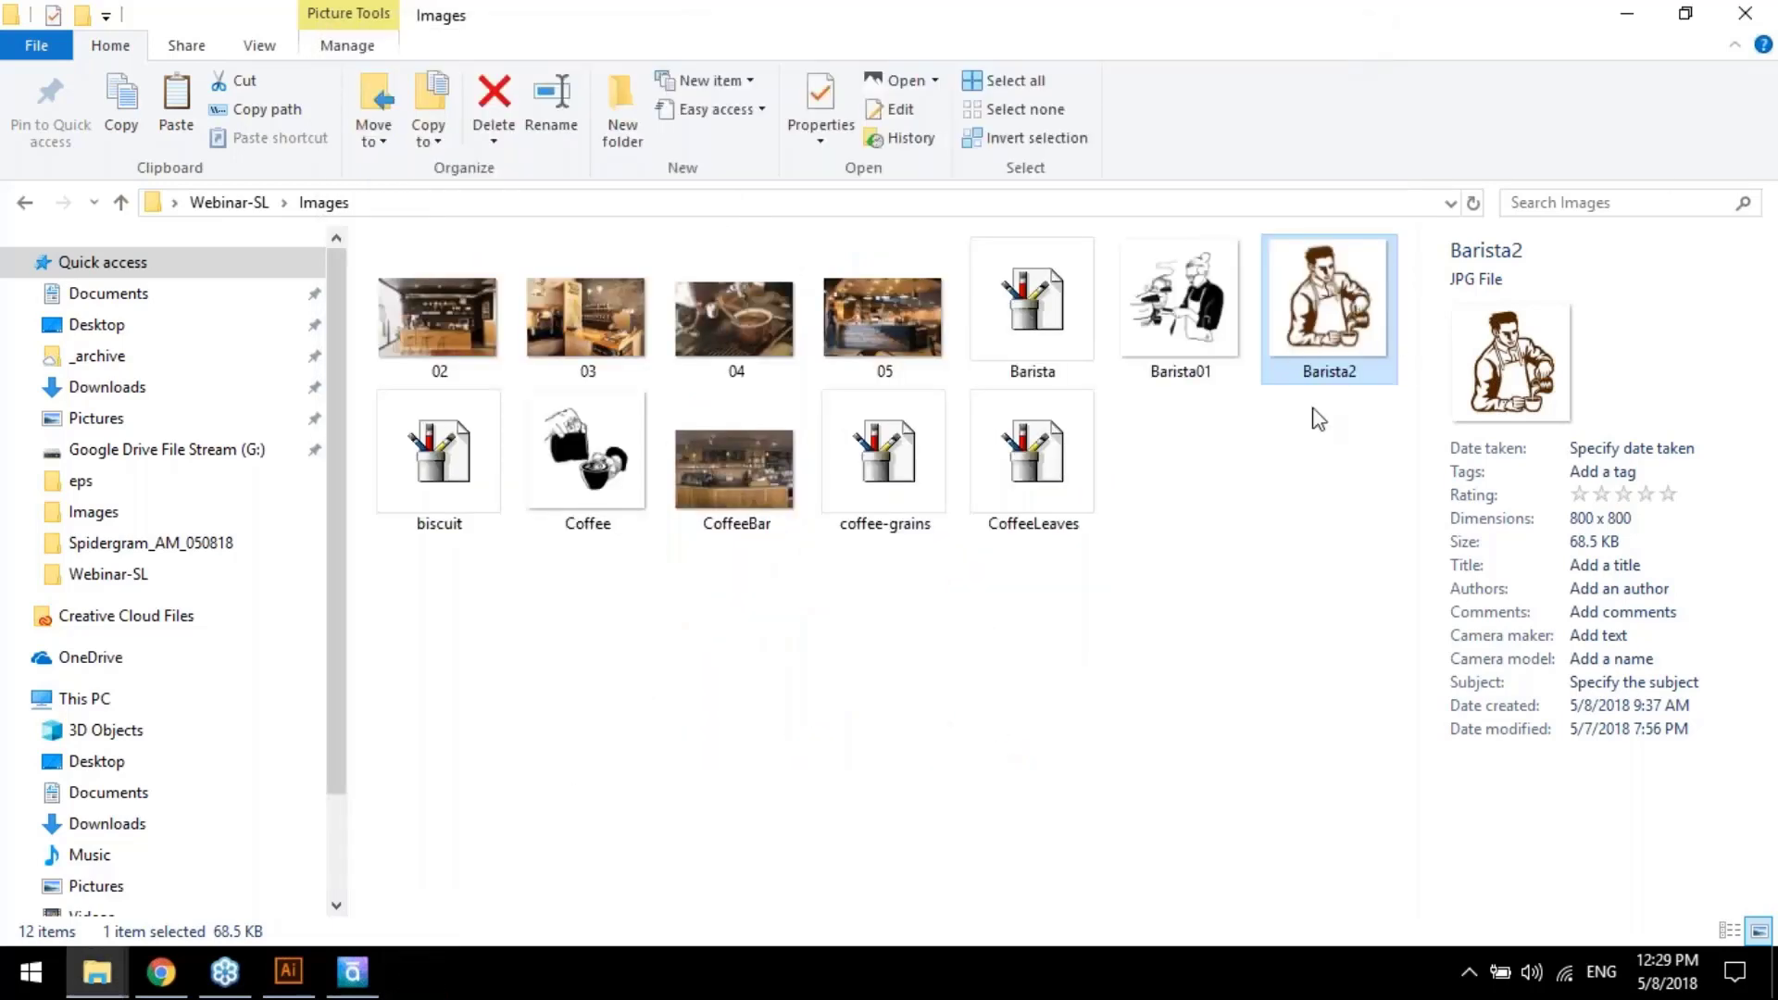
Place Barista2.jpg from the Images folder on the empty canvas beside the 004-coffee-cup.eps artboard in Illustrator
drag(1320, 347, 925, 394)
scroll(980, 596, down, 1)
click(1046, 529)
key(space)
drag(951, 540, 605, 682)
drag(644, 498, 903, 311)
key(space)
drag(956, 405, 841, 596)
drag(727, 534, 845, 517)
click(783, 454)
key(z)
key(v)
click(736, 371)
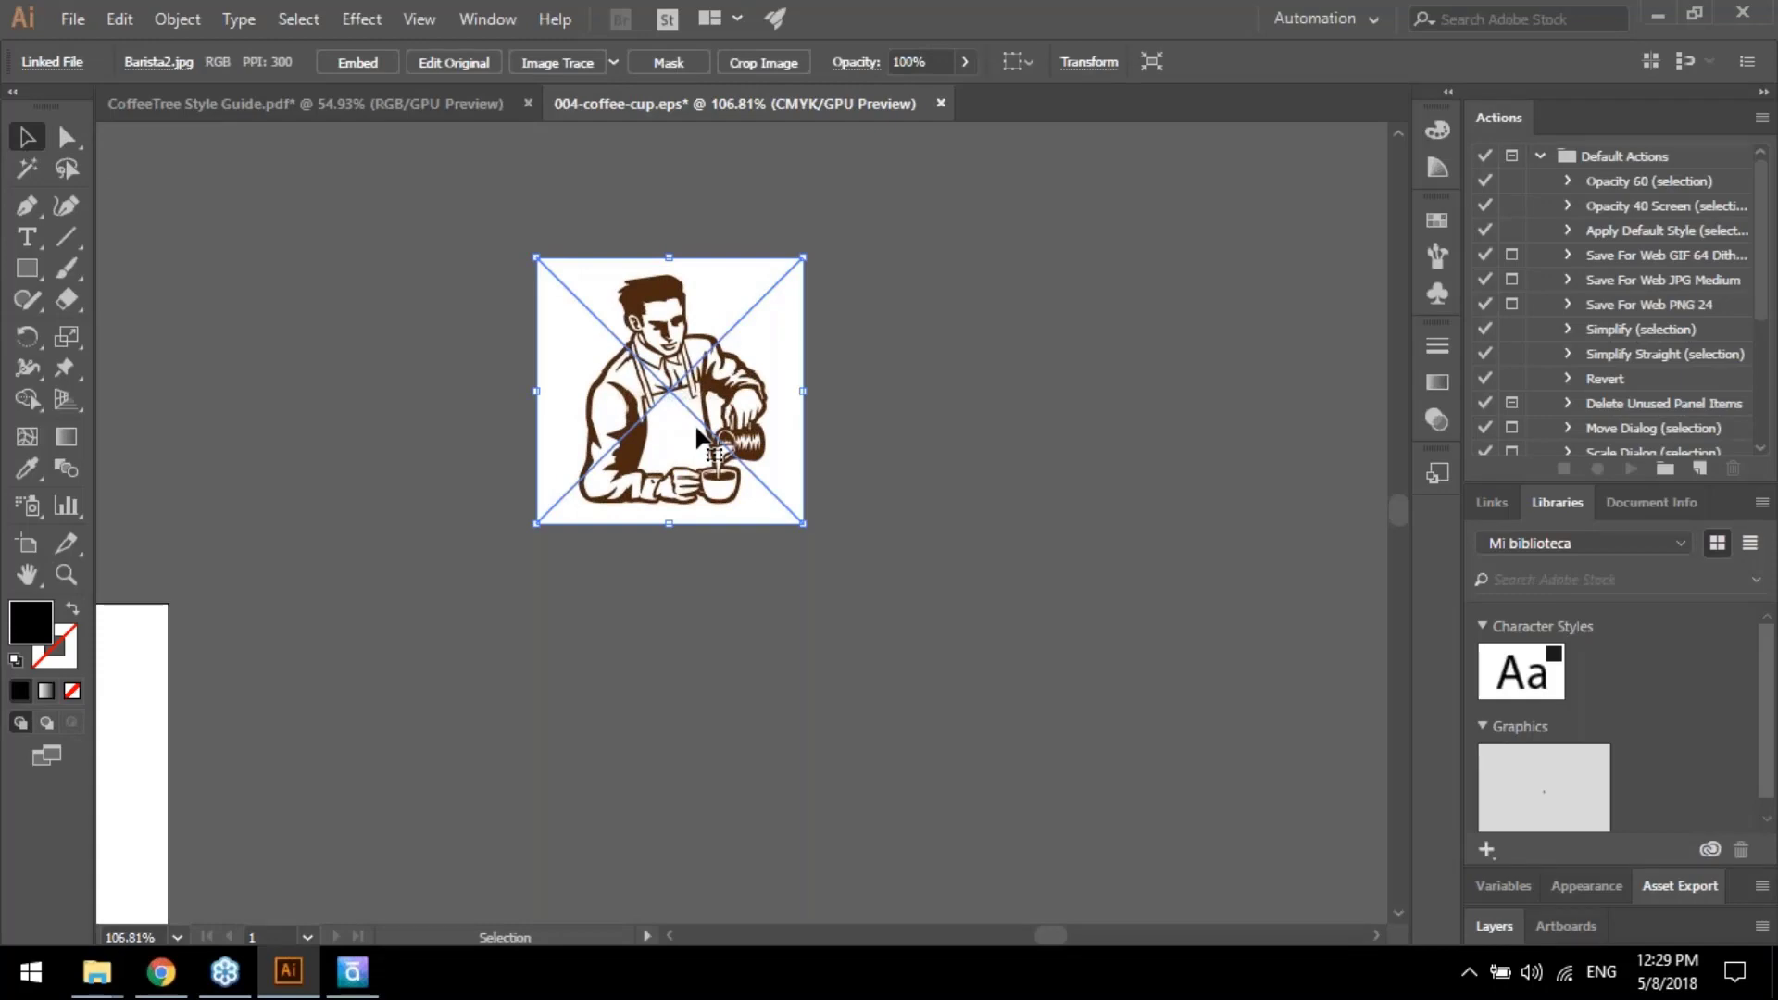
click(885, 417)
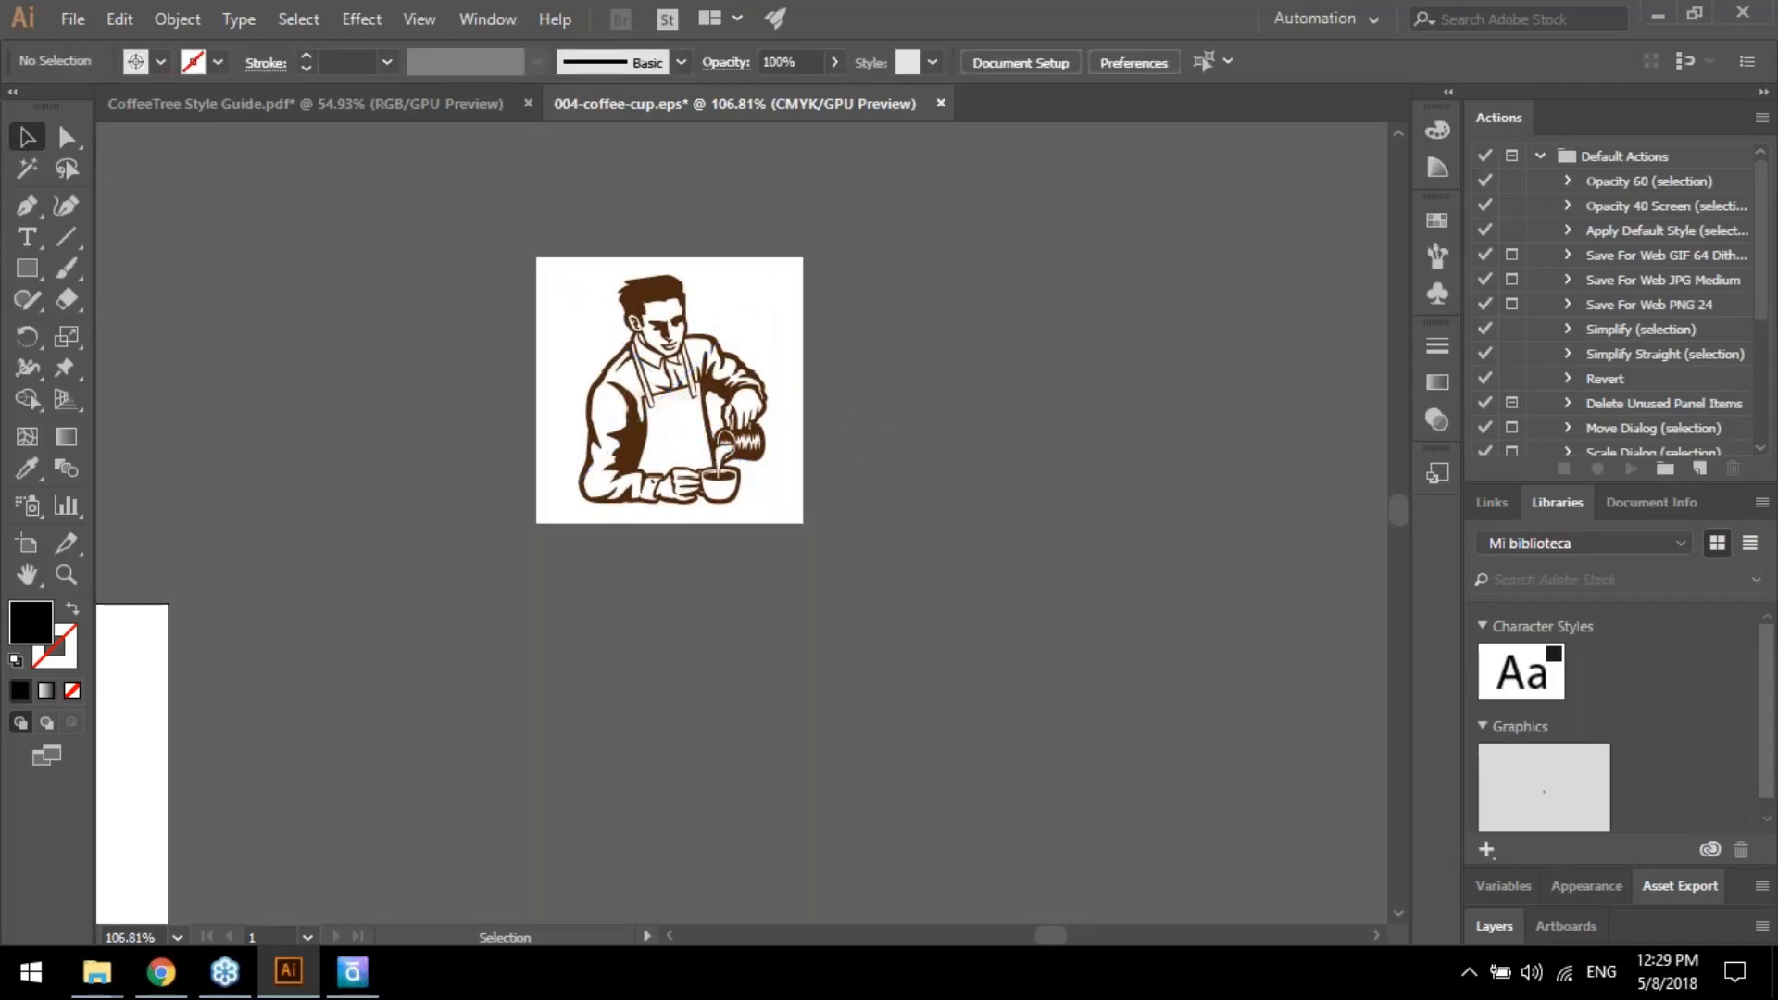
Image Trace the placed barista picture with the Black and White Logo preset
click(797, 408)
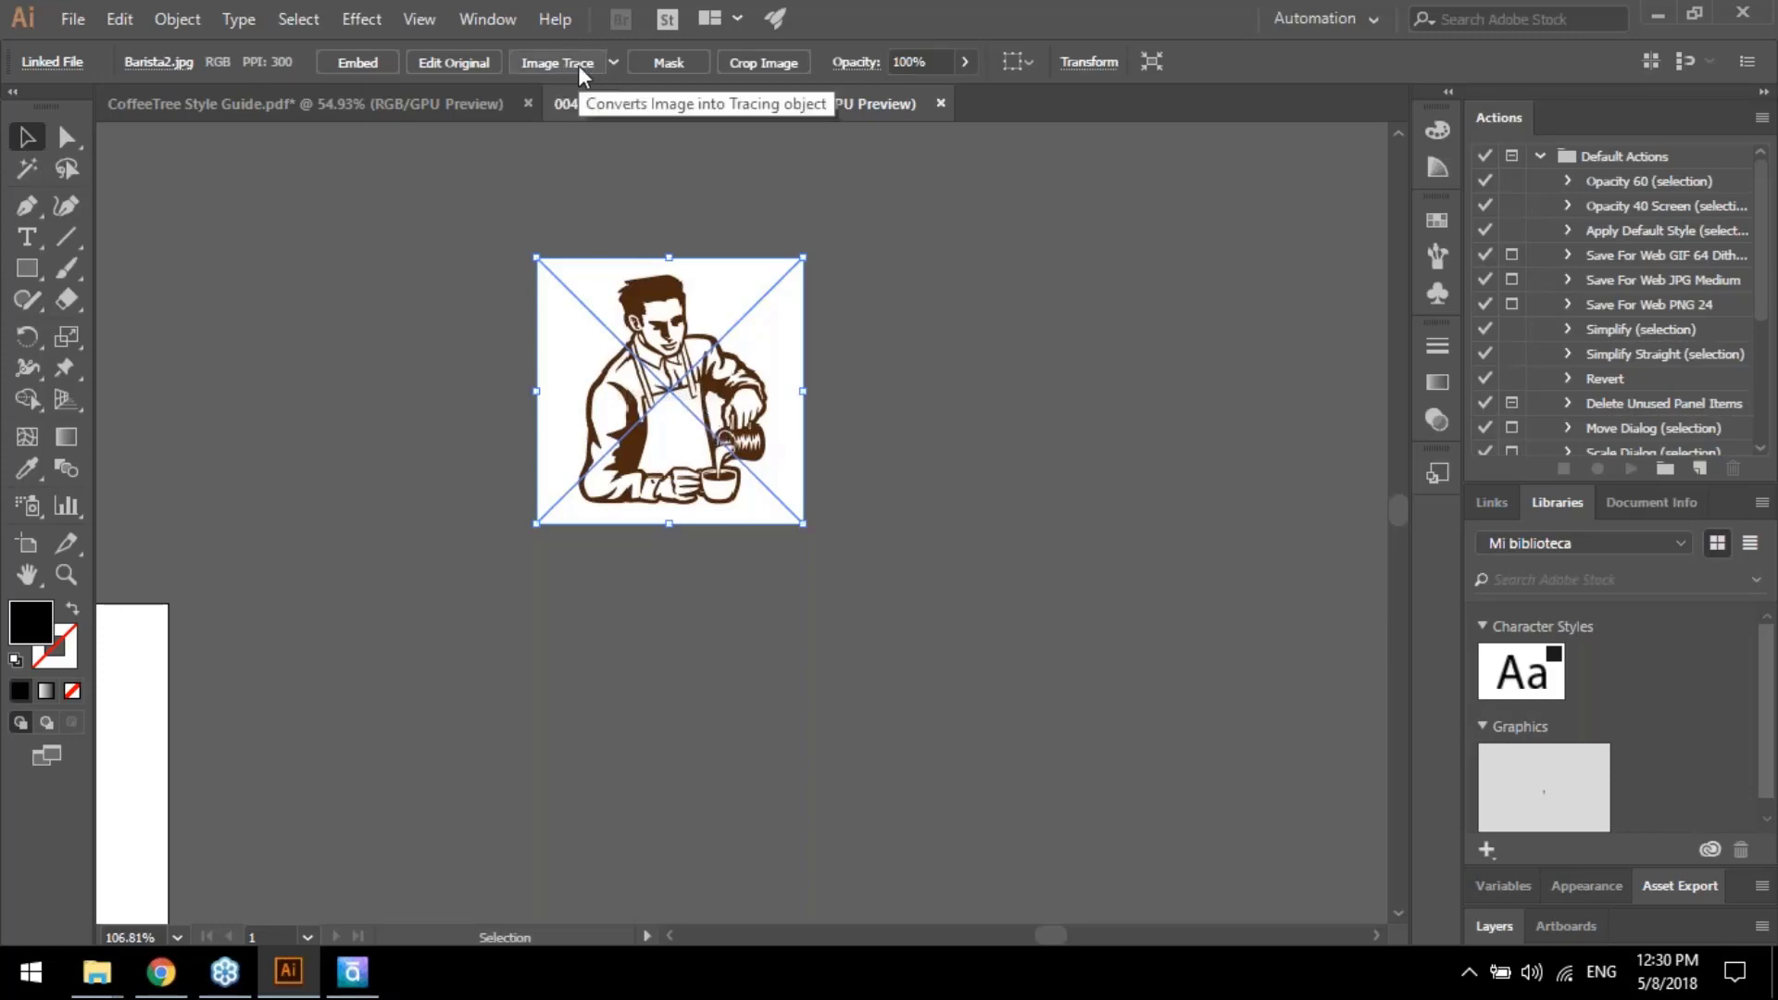
click(614, 62)
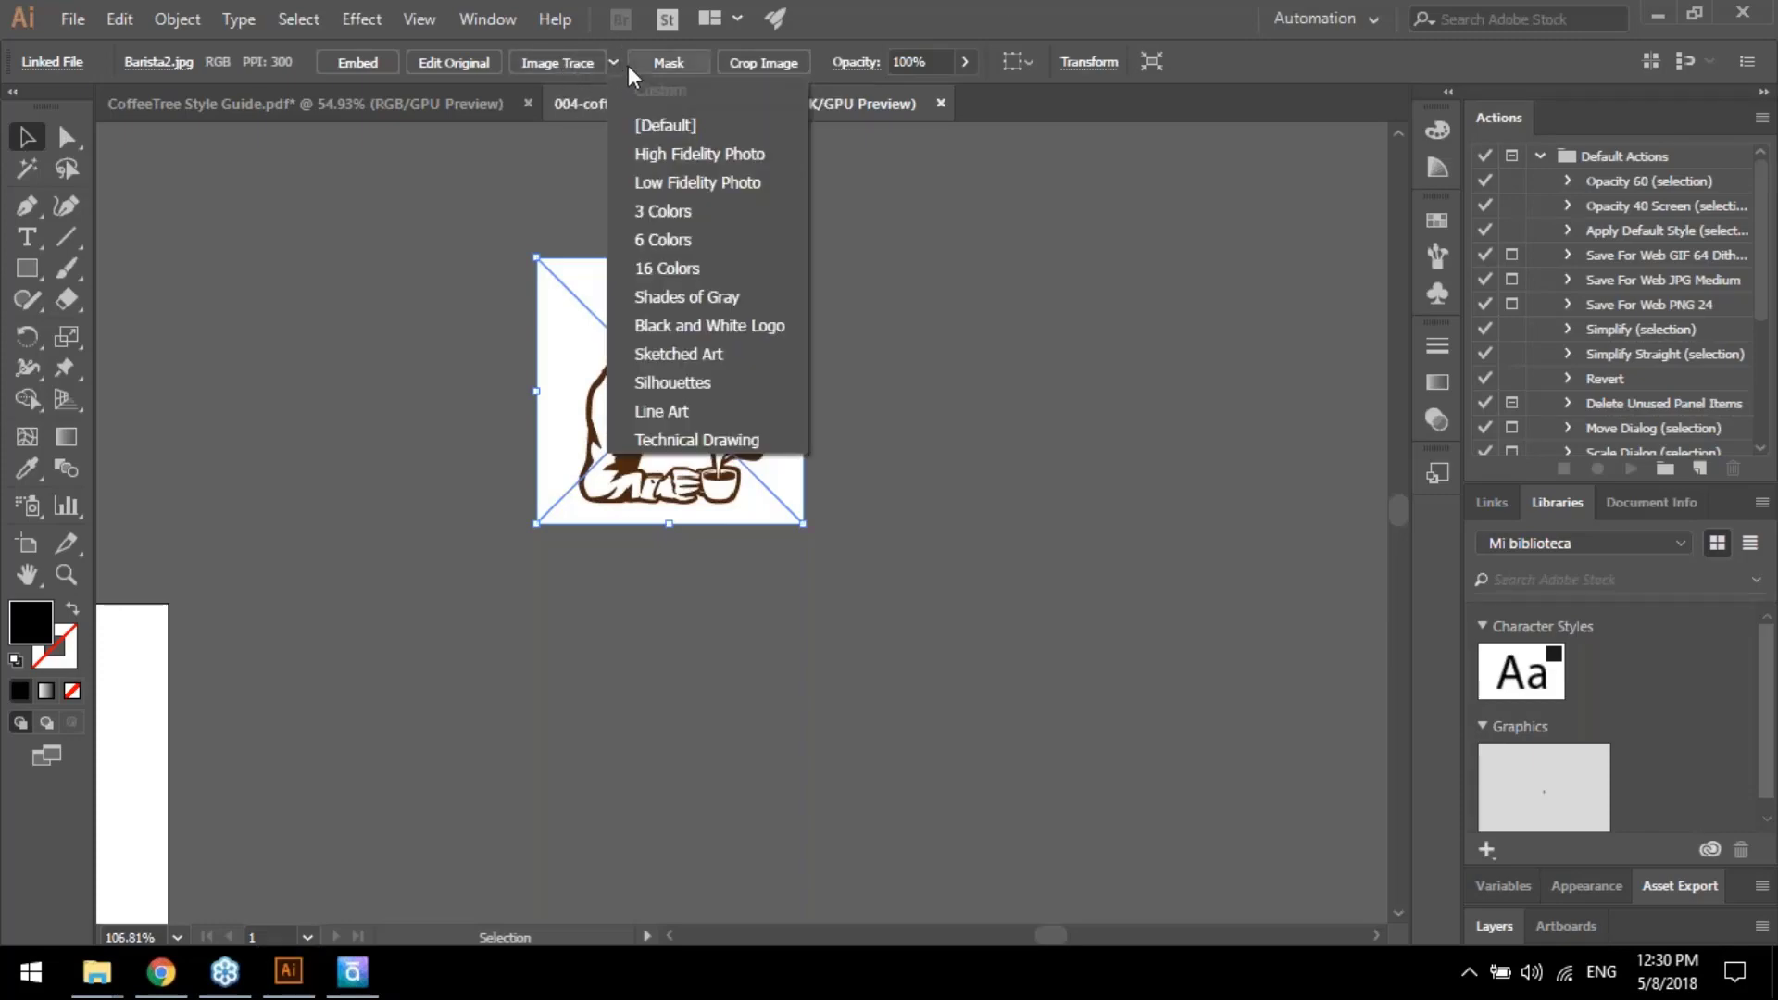
click(613, 62)
click(614, 62)
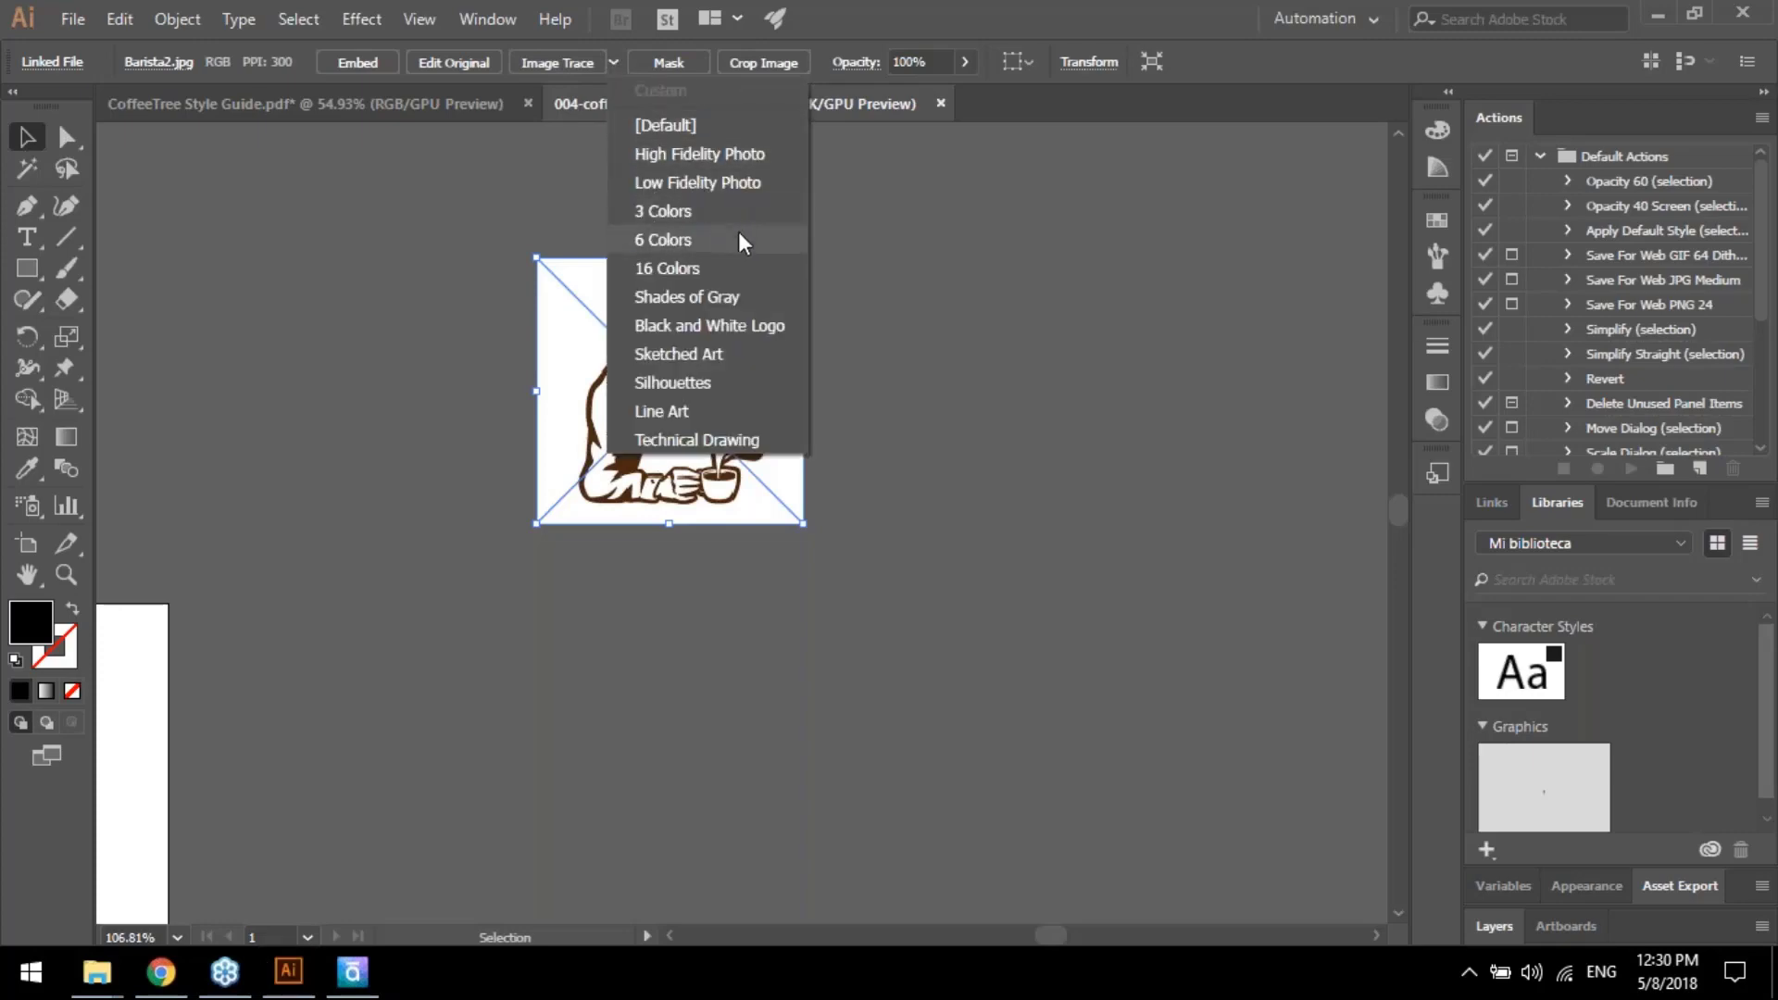
click(742, 329)
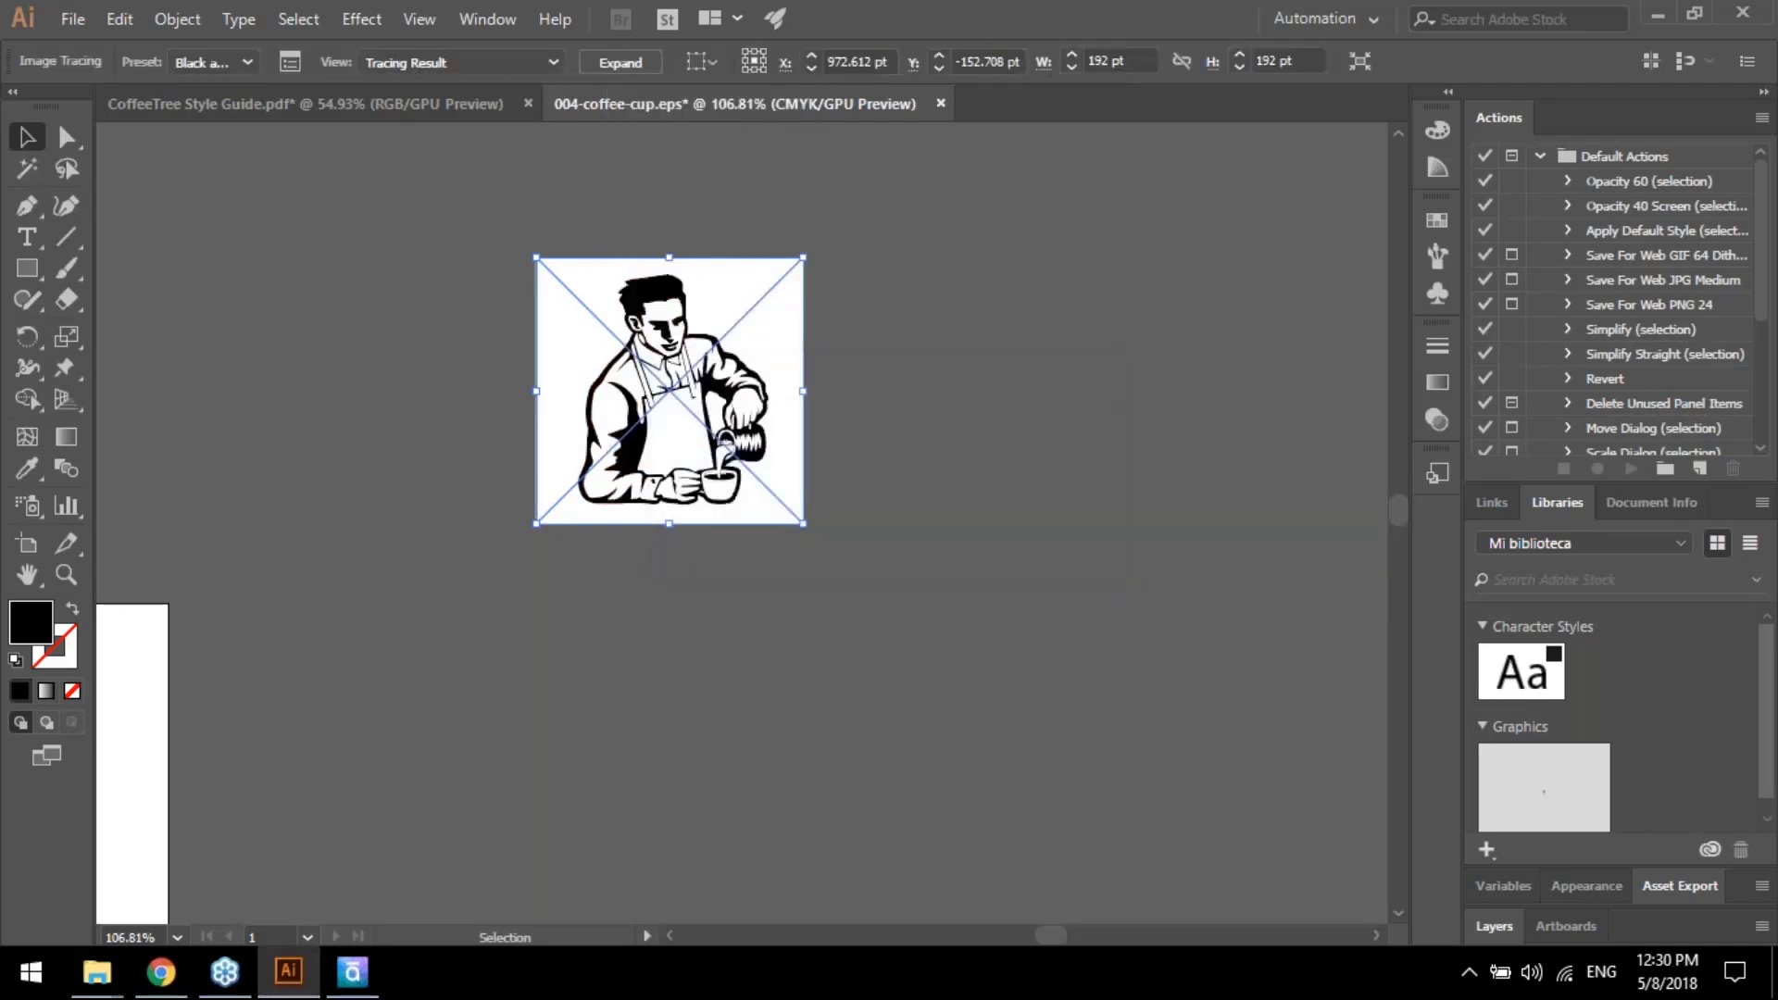
Shift the traced barista slightly on the canvas and expand the tracing into vector paths
right_click(782, 351)
click(806, 313)
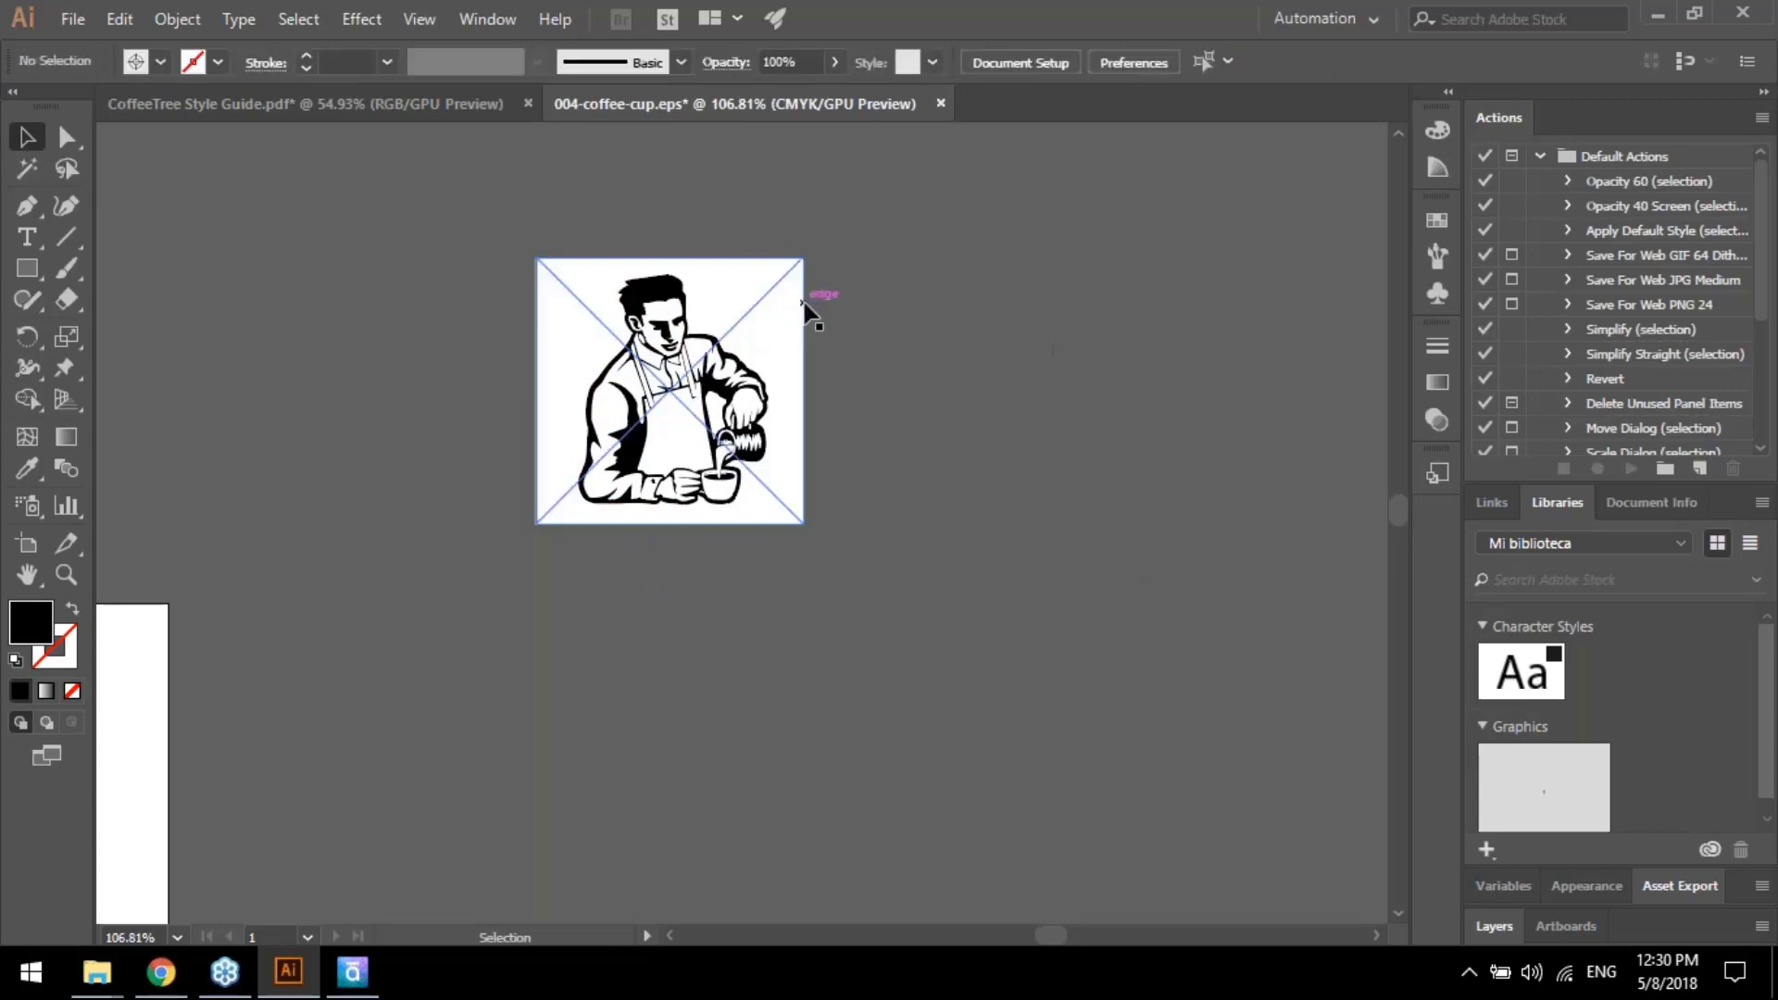
drag(806, 303, 795, 289)
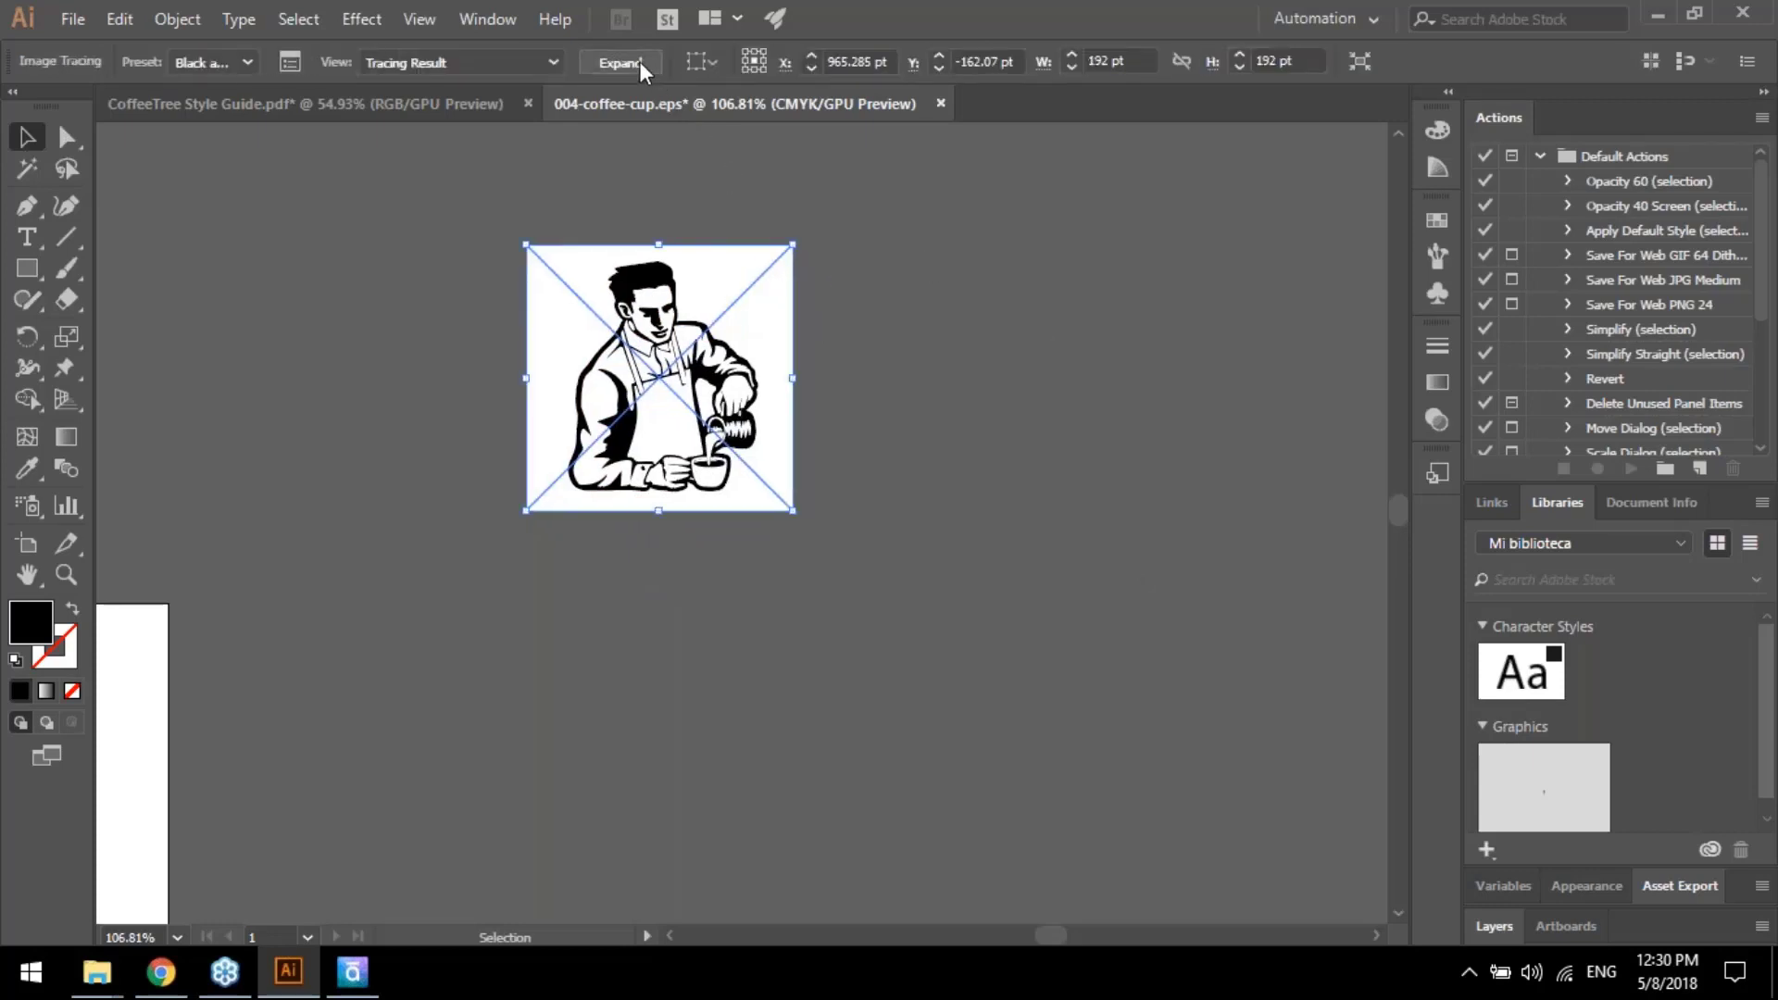
click(620, 63)
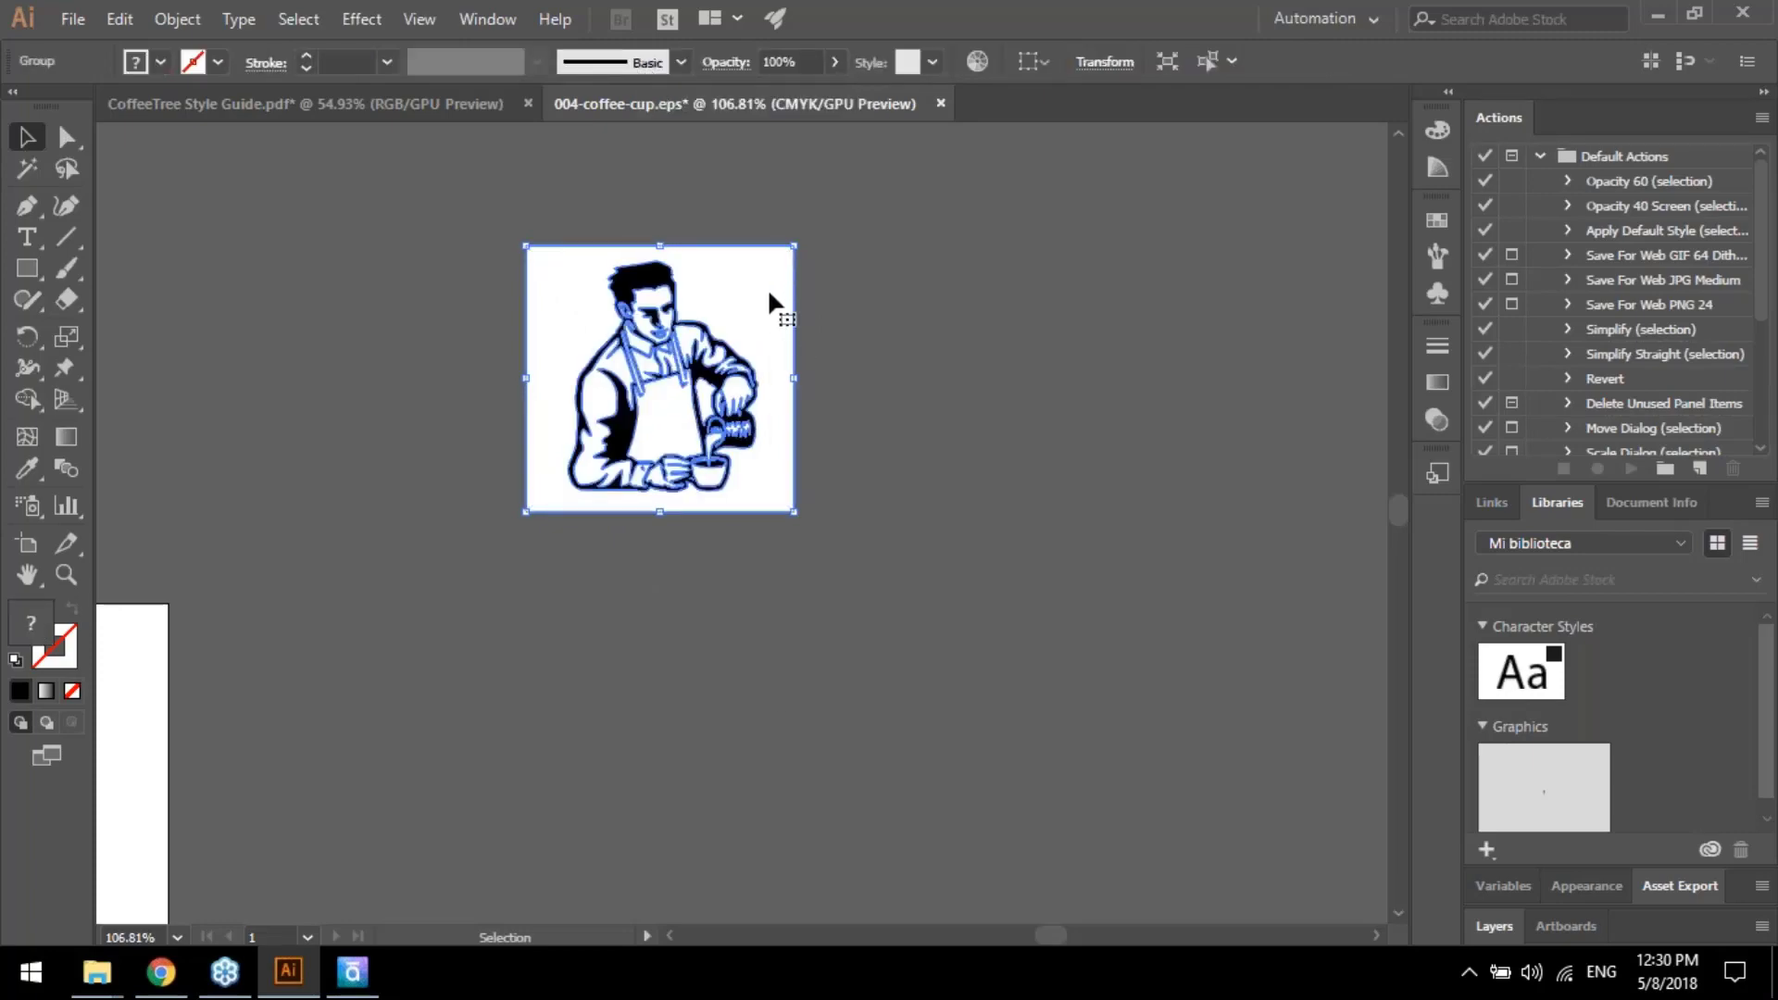
Ungroup the expanded barista artwork and pull its white background shape away from the figure to delete it
right_click(770, 295)
click(882, 510)
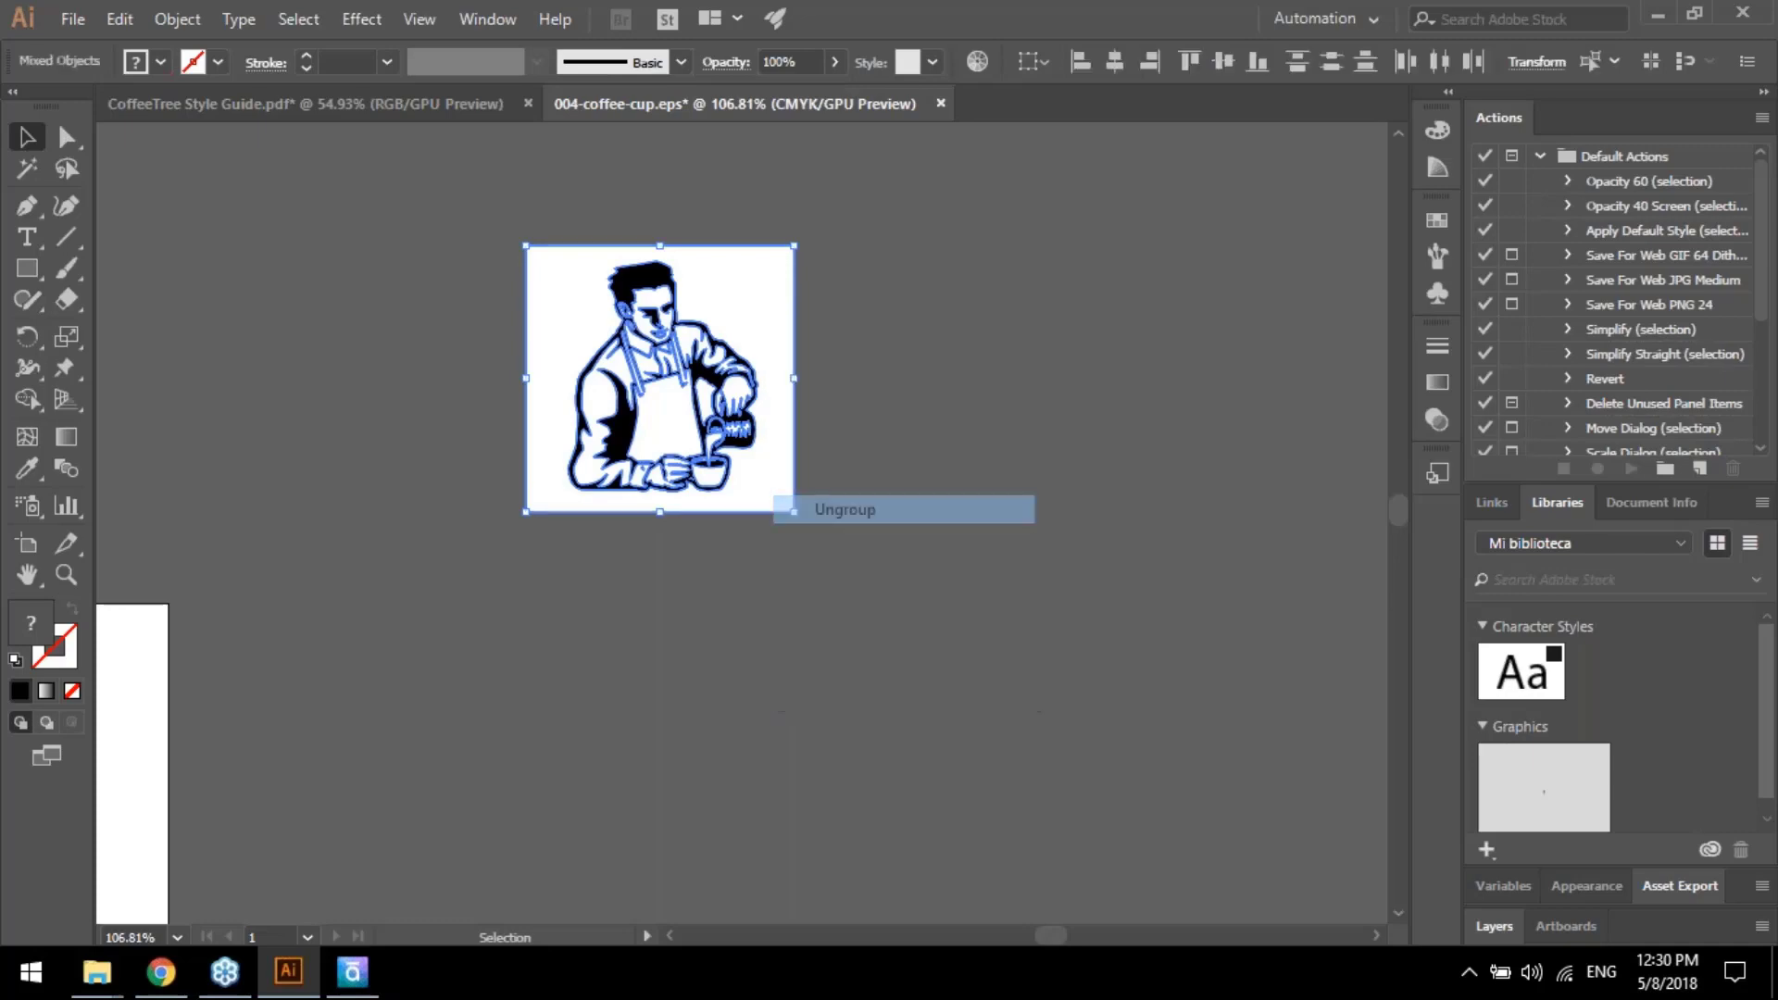
drag(743, 302, 1082, 327)
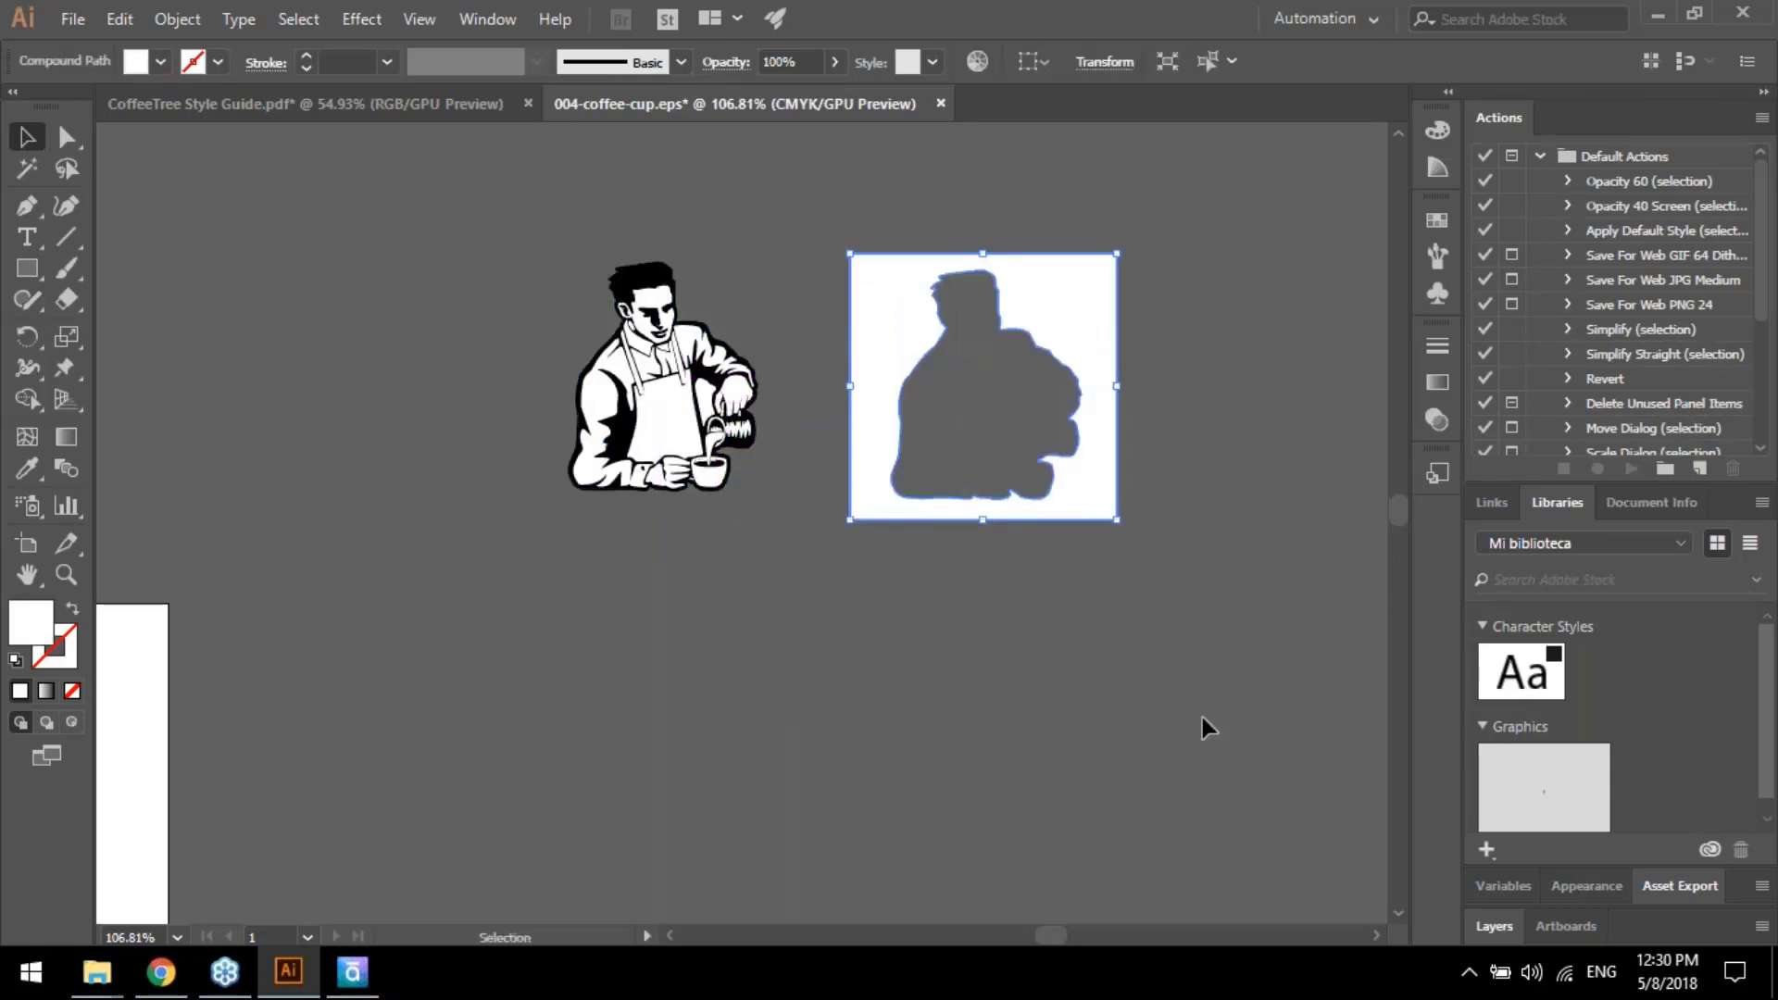
key(Delete)
Undo the barista edits back through the background removal, ungrouping, expansion, tracing and image placement
key(ctrl+z)
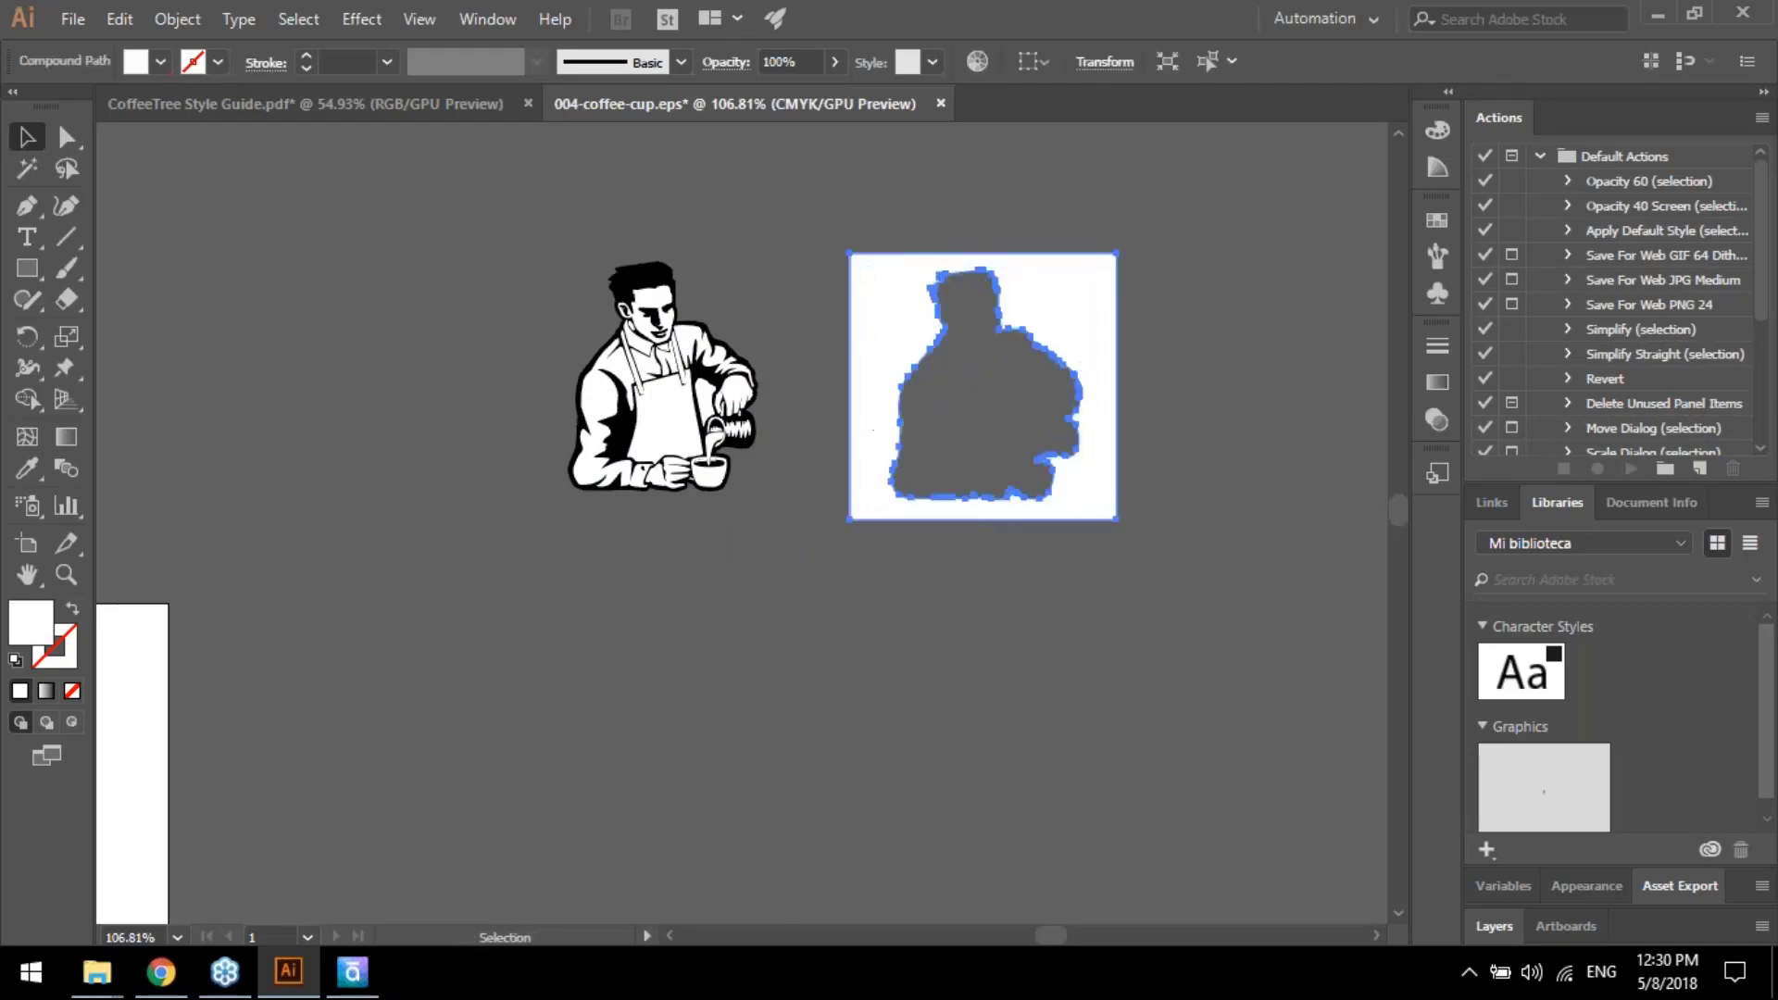
key(ctrl+z)
key(ctrl+z)
key(ctrl+z)
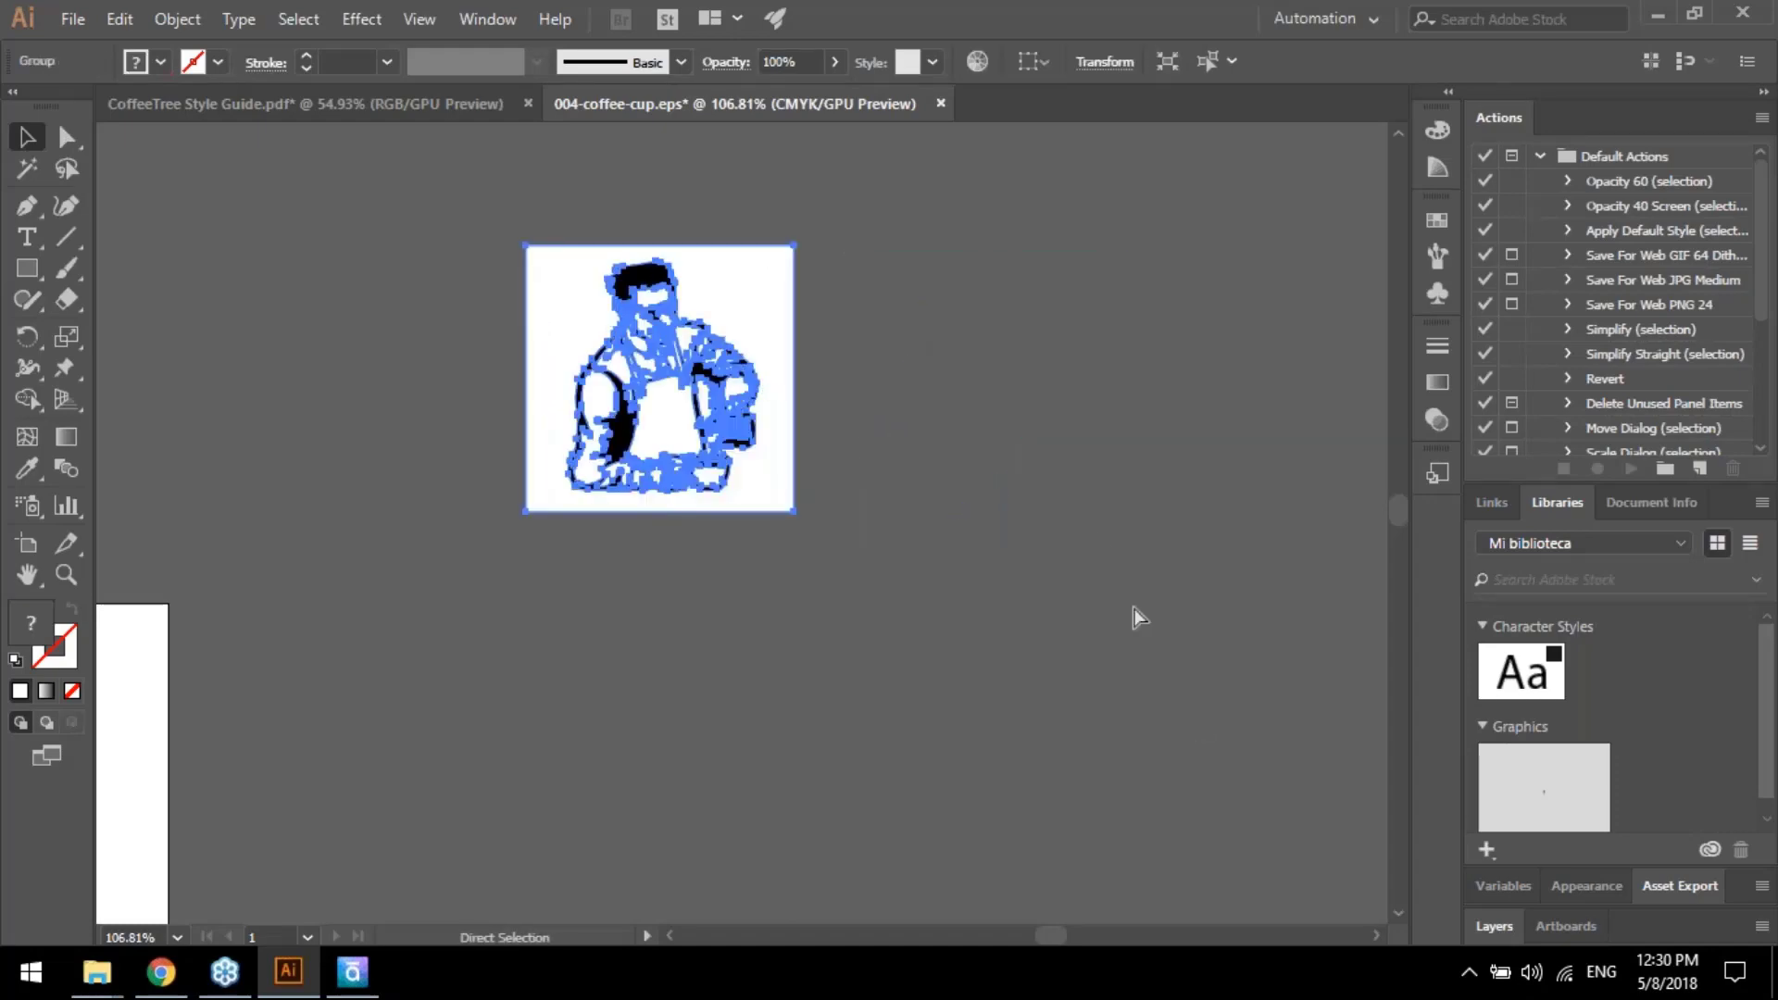
key(ctrl+z)
key(ctrl+z)
key(ctrl+z)
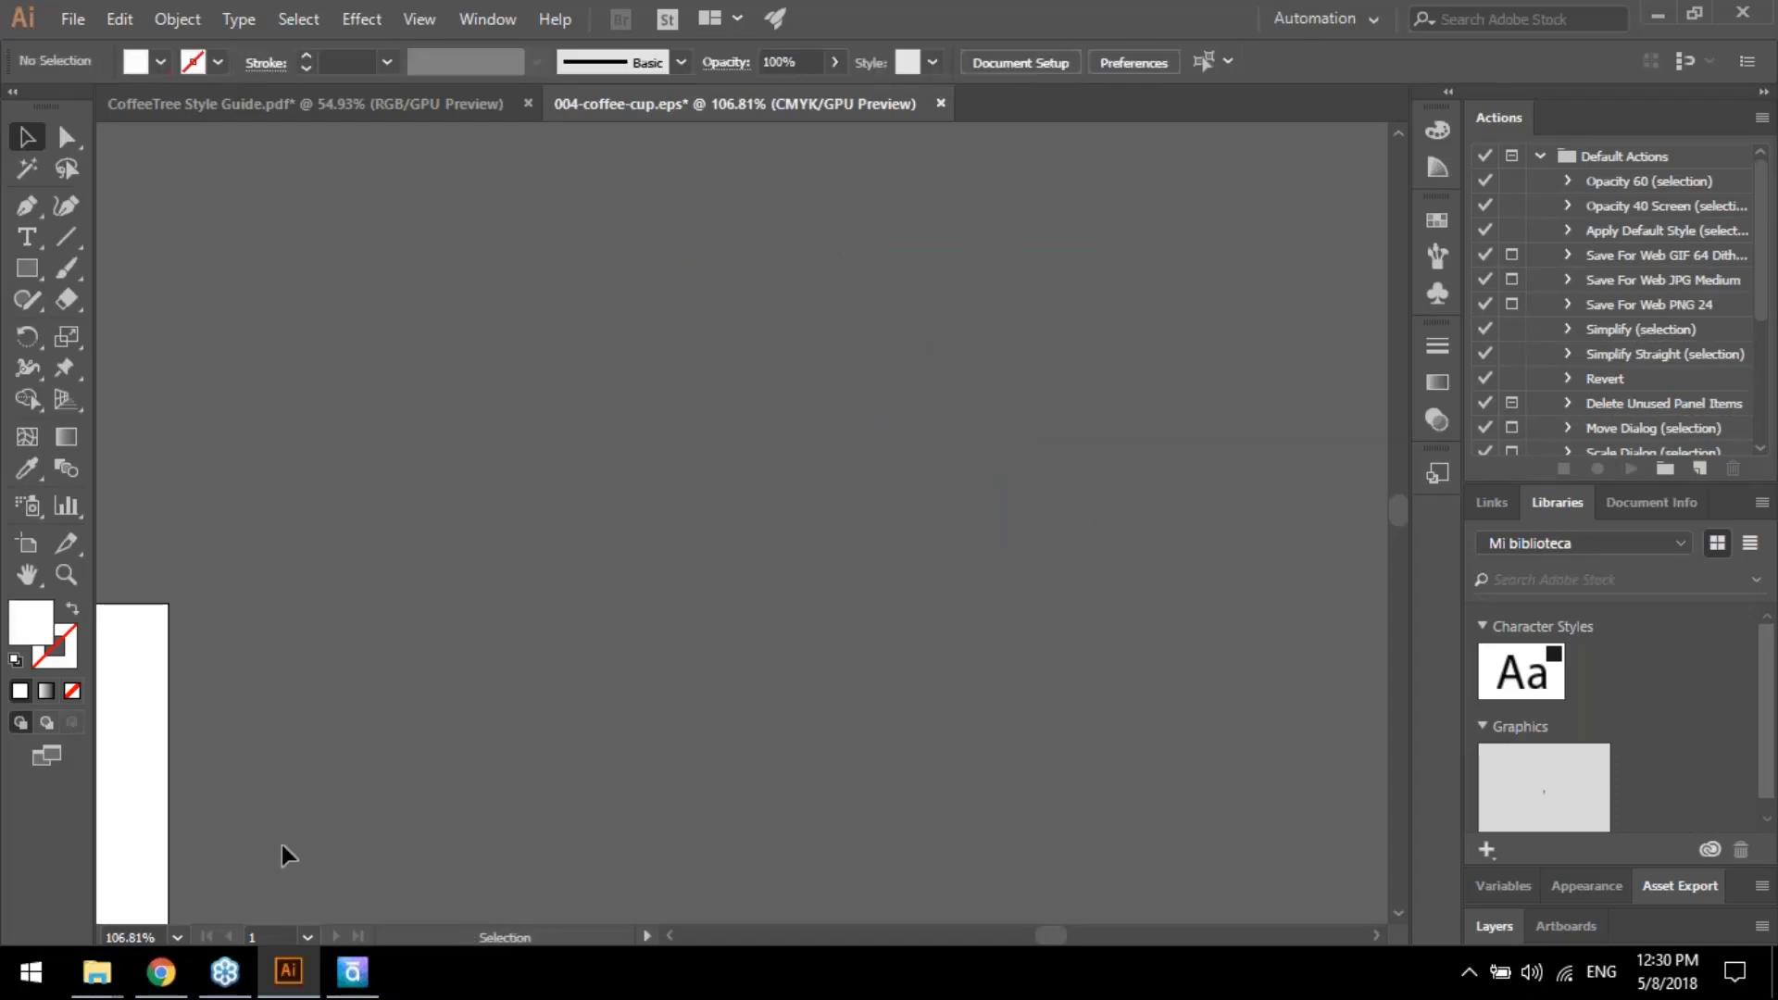
Bring the Barista2 image from File Explorer into the coffee cup document in Illustrator again
mouse_move(97, 973)
click(385, 819)
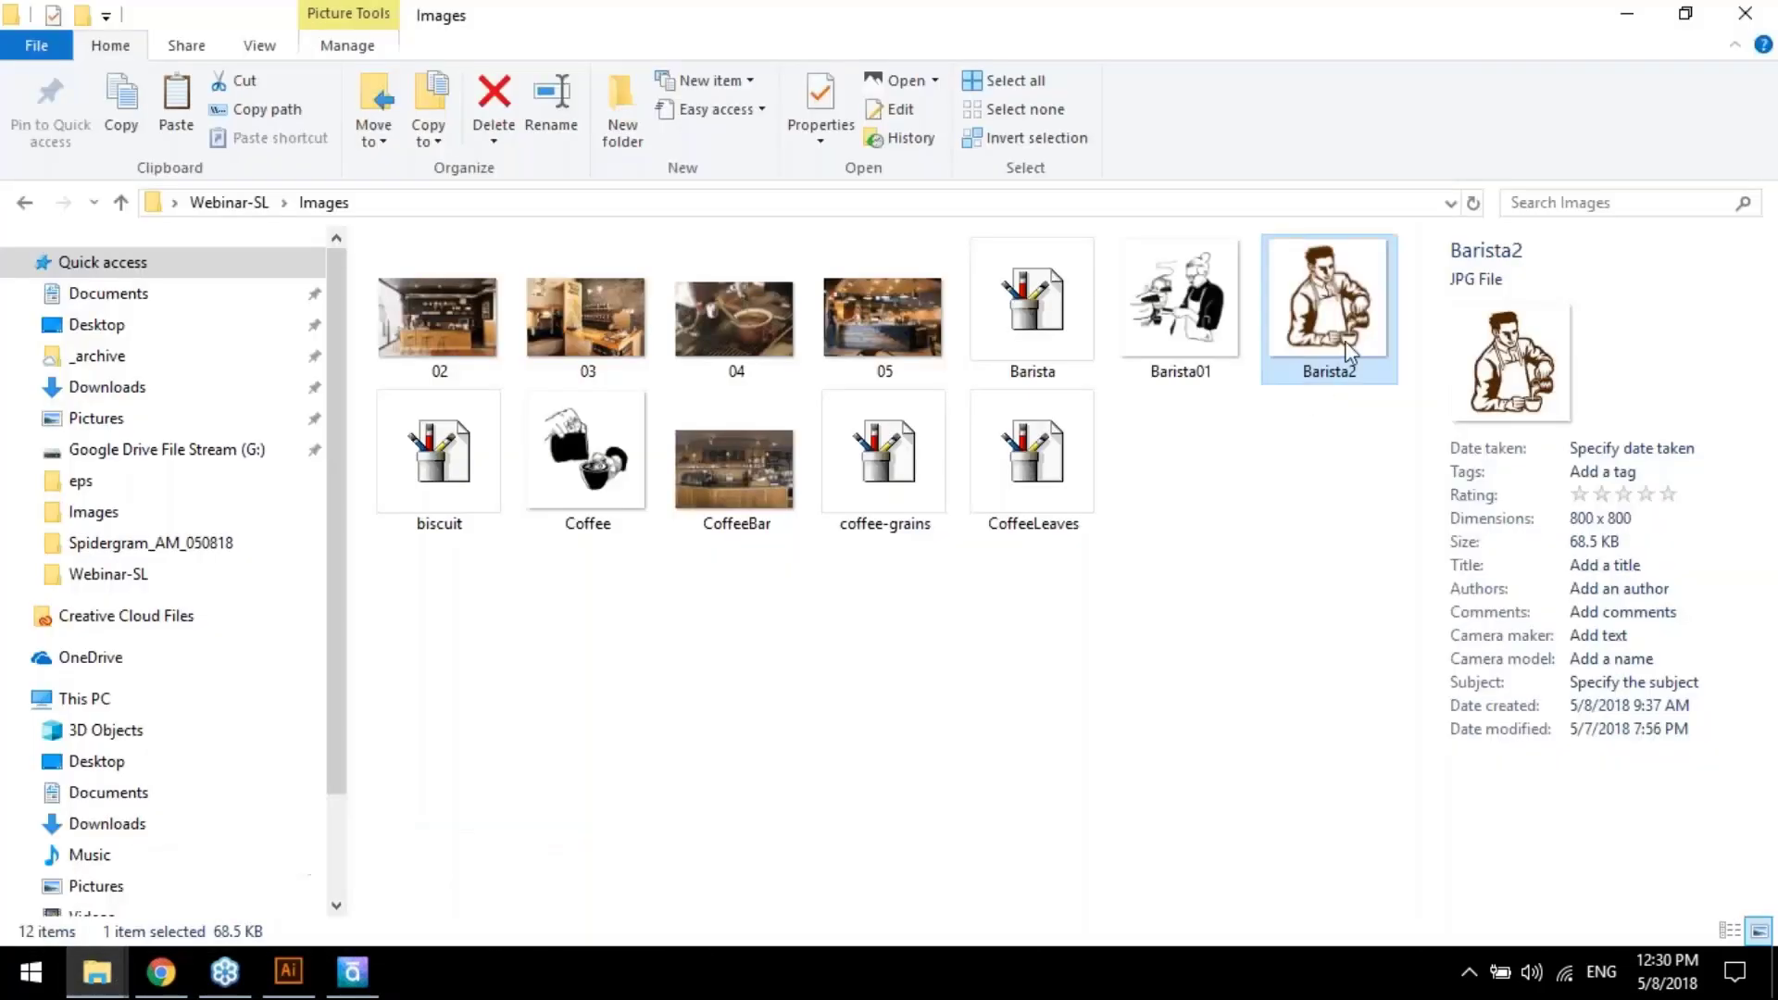
drag(1349, 350, 763, 371)
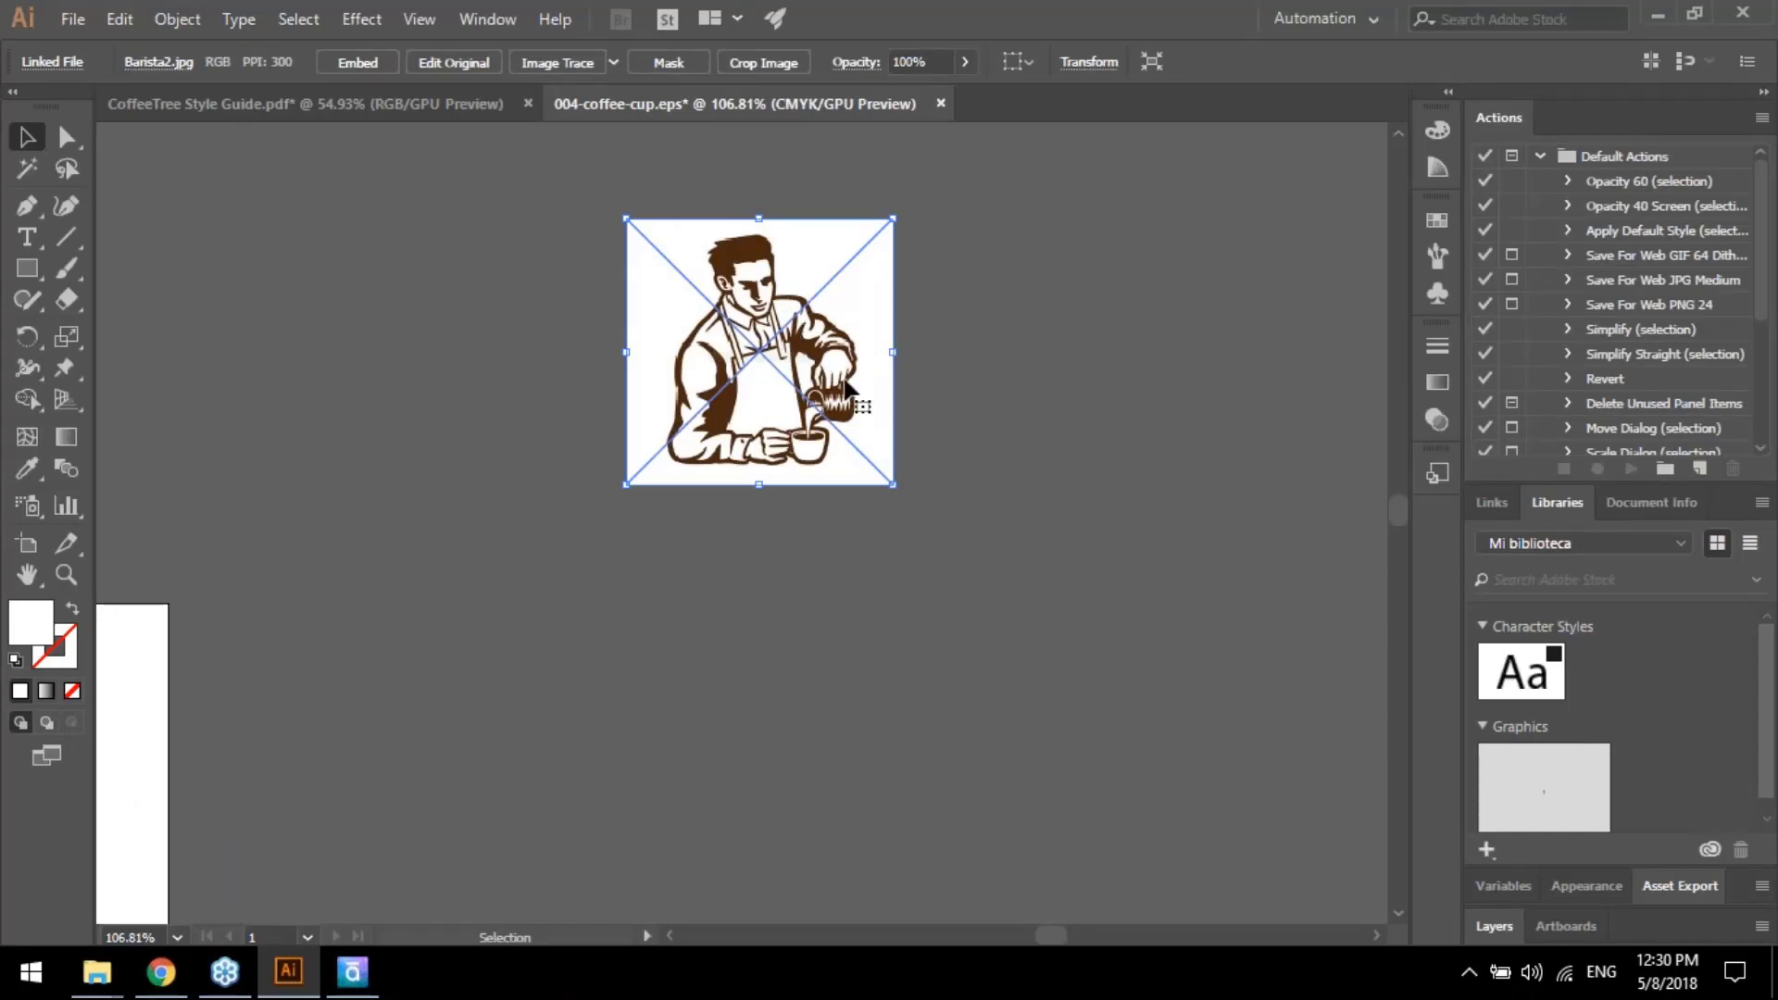
Trace the Barista2 image with the Black and White Logo preset and expand the result into editable paths
click(613, 63)
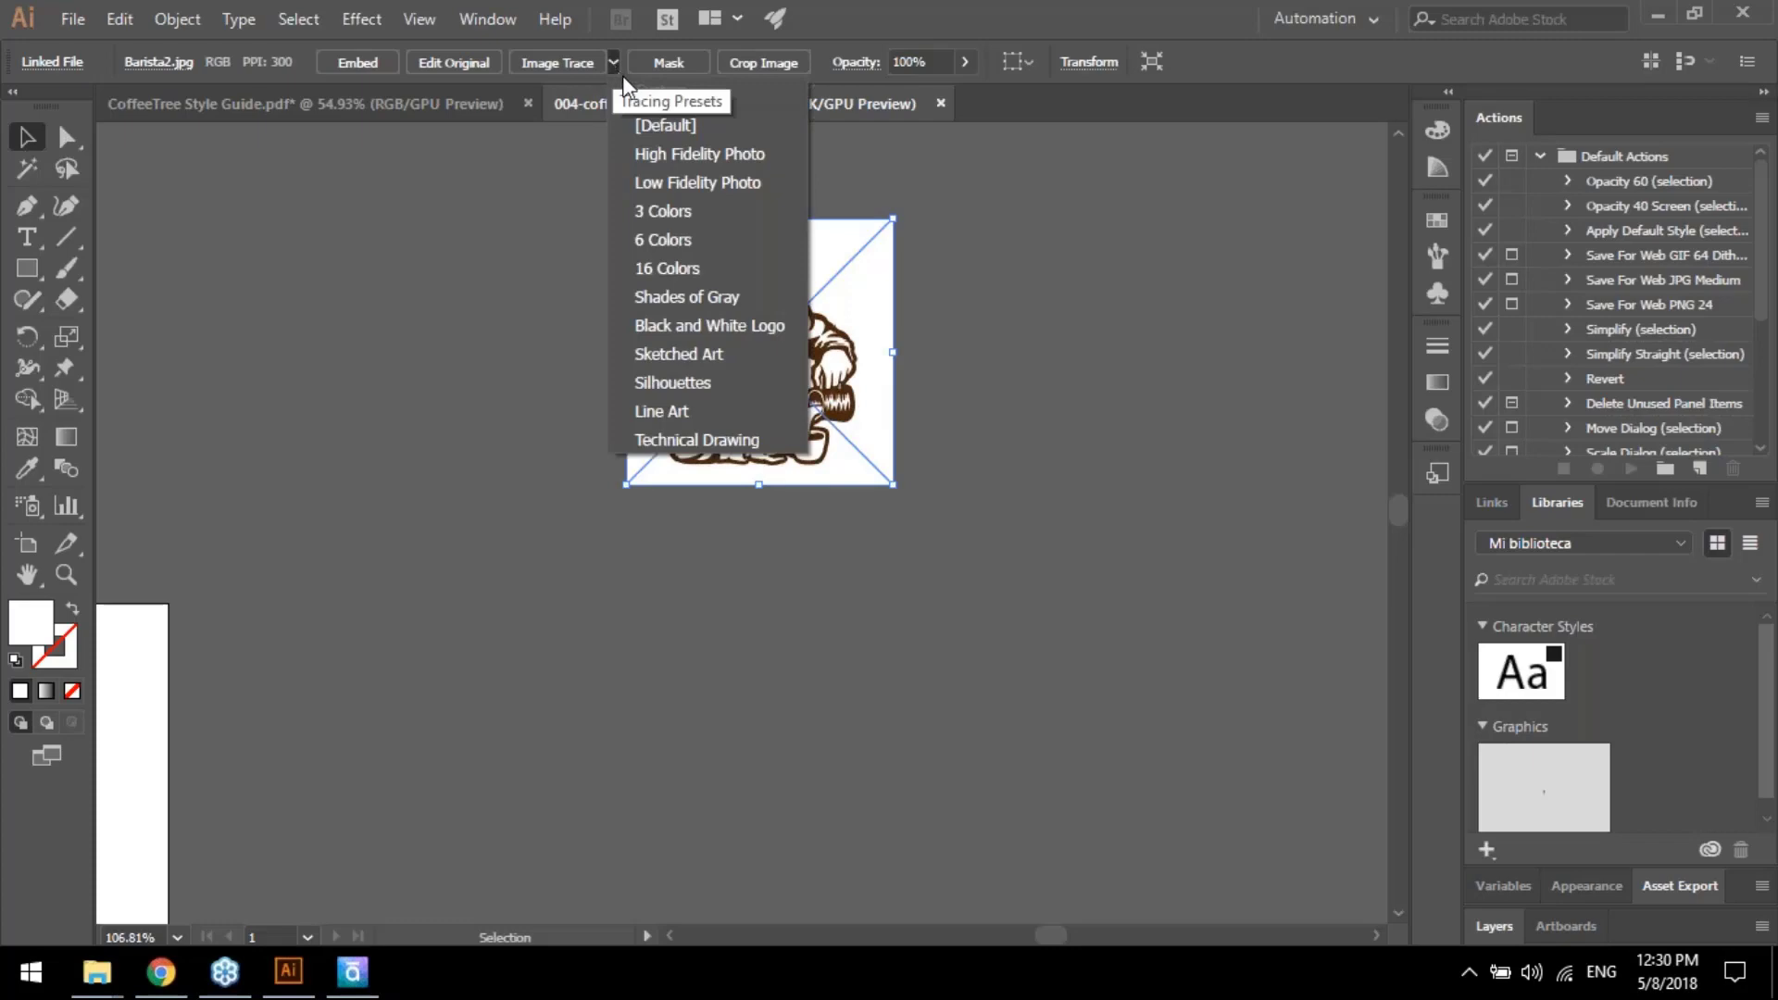
click(761, 335)
click(554, 62)
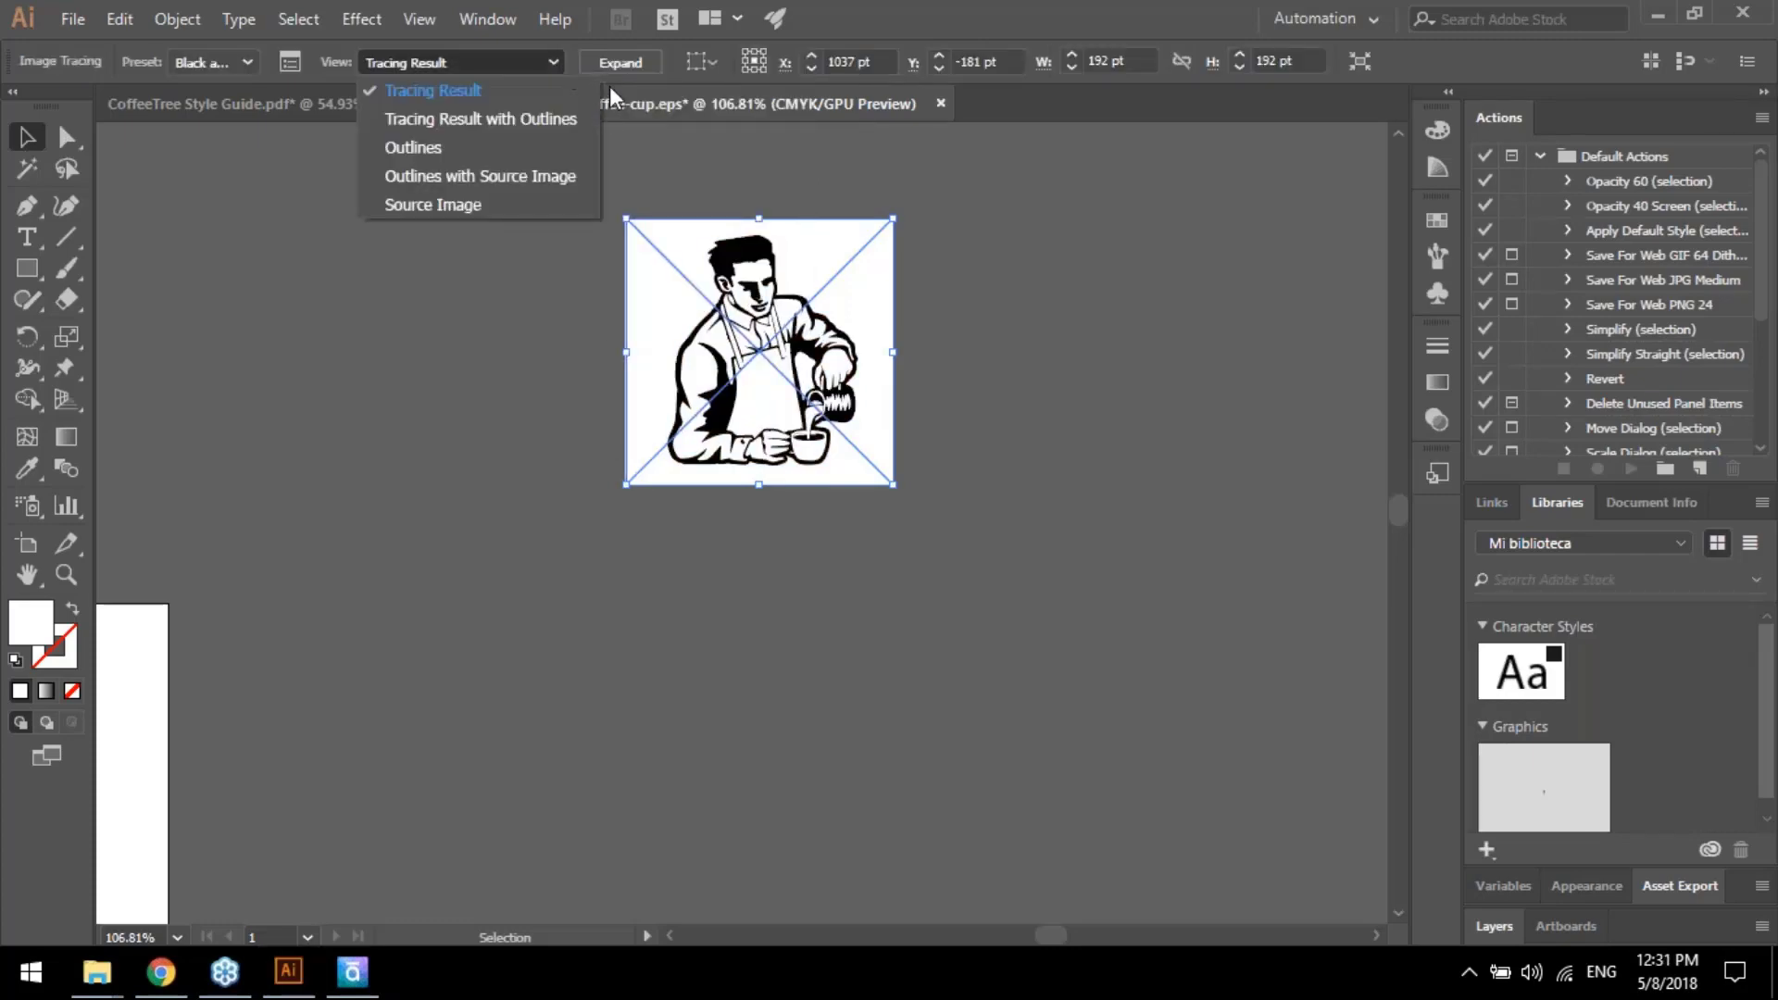
click(639, 64)
click(640, 63)
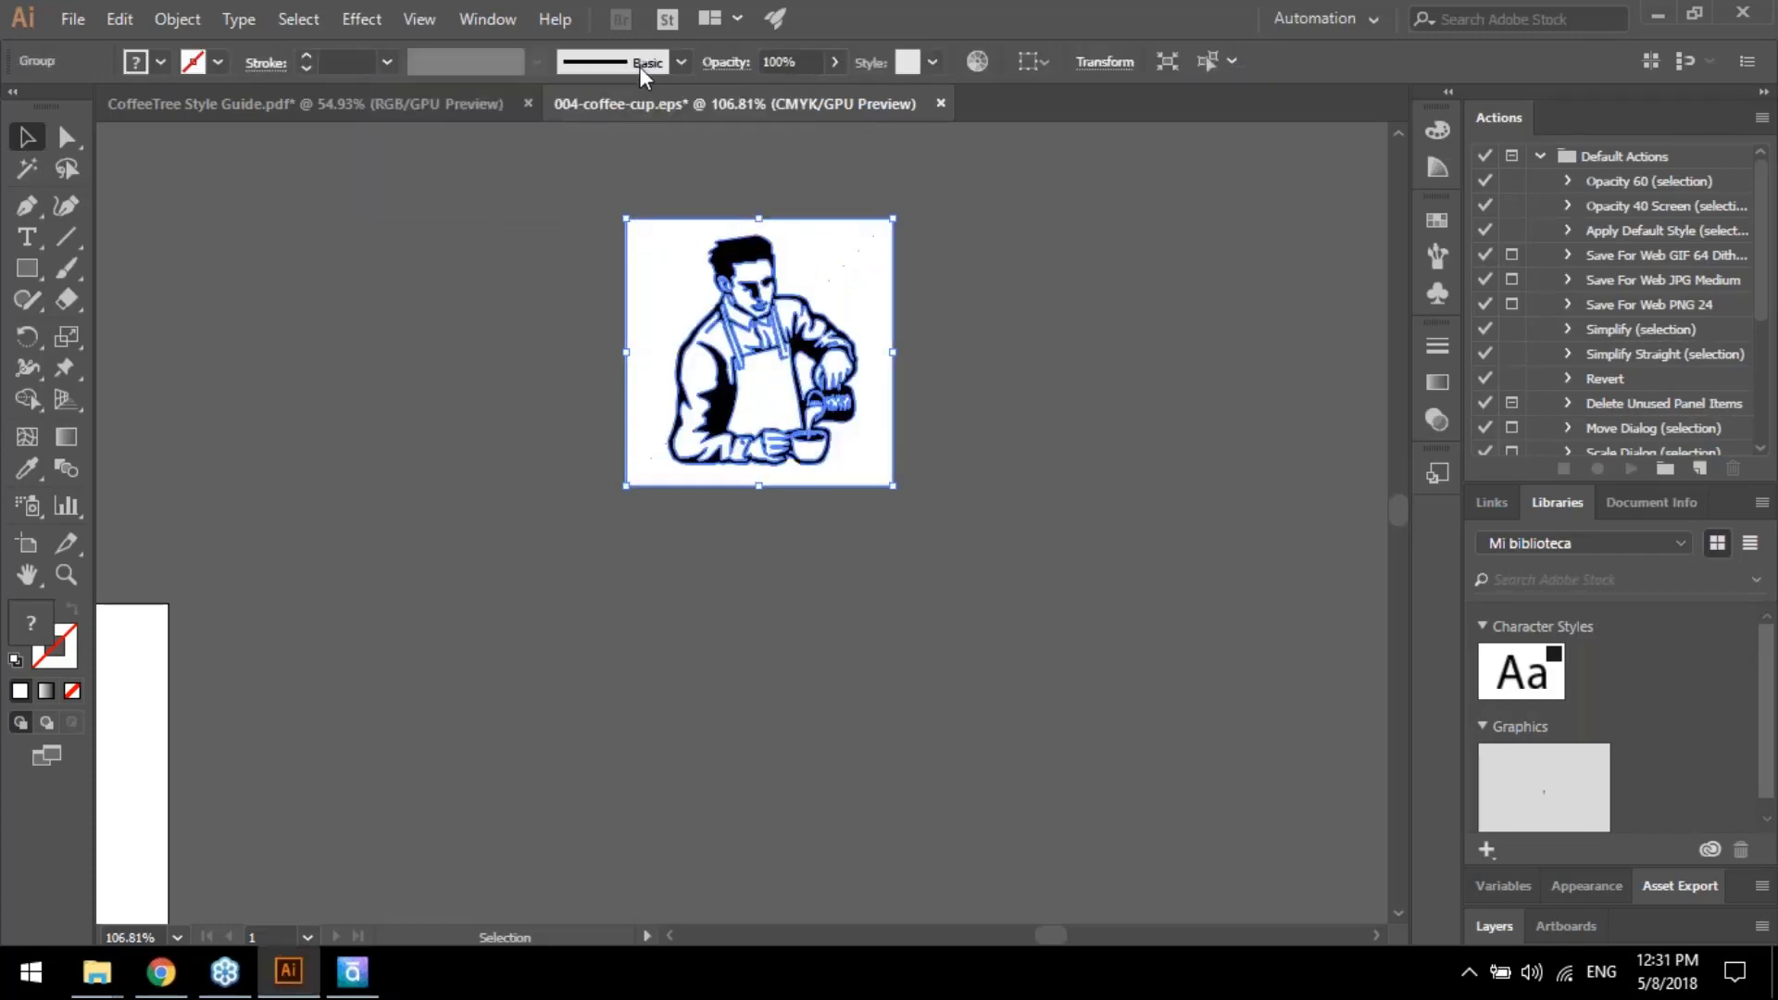
Ungroup the traced barista artwork and delete its white background shape
right_click(875, 270)
click(1036, 493)
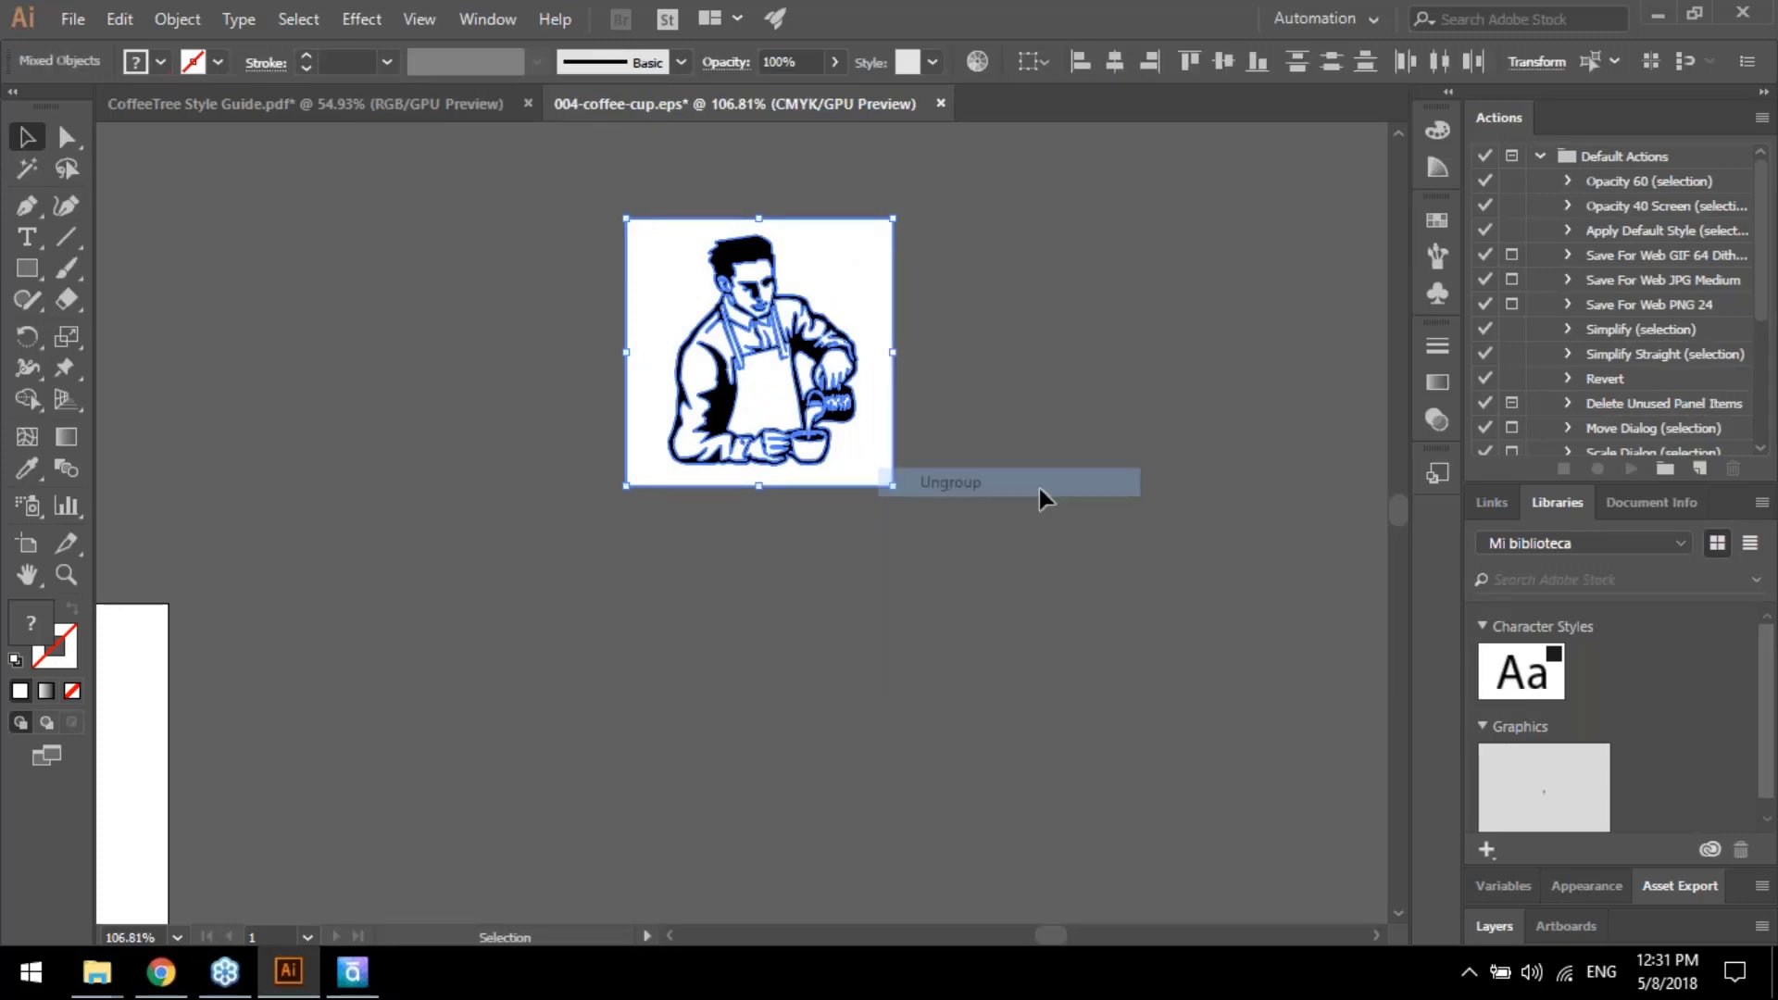
click(909, 278)
drag(891, 270, 1196, 264)
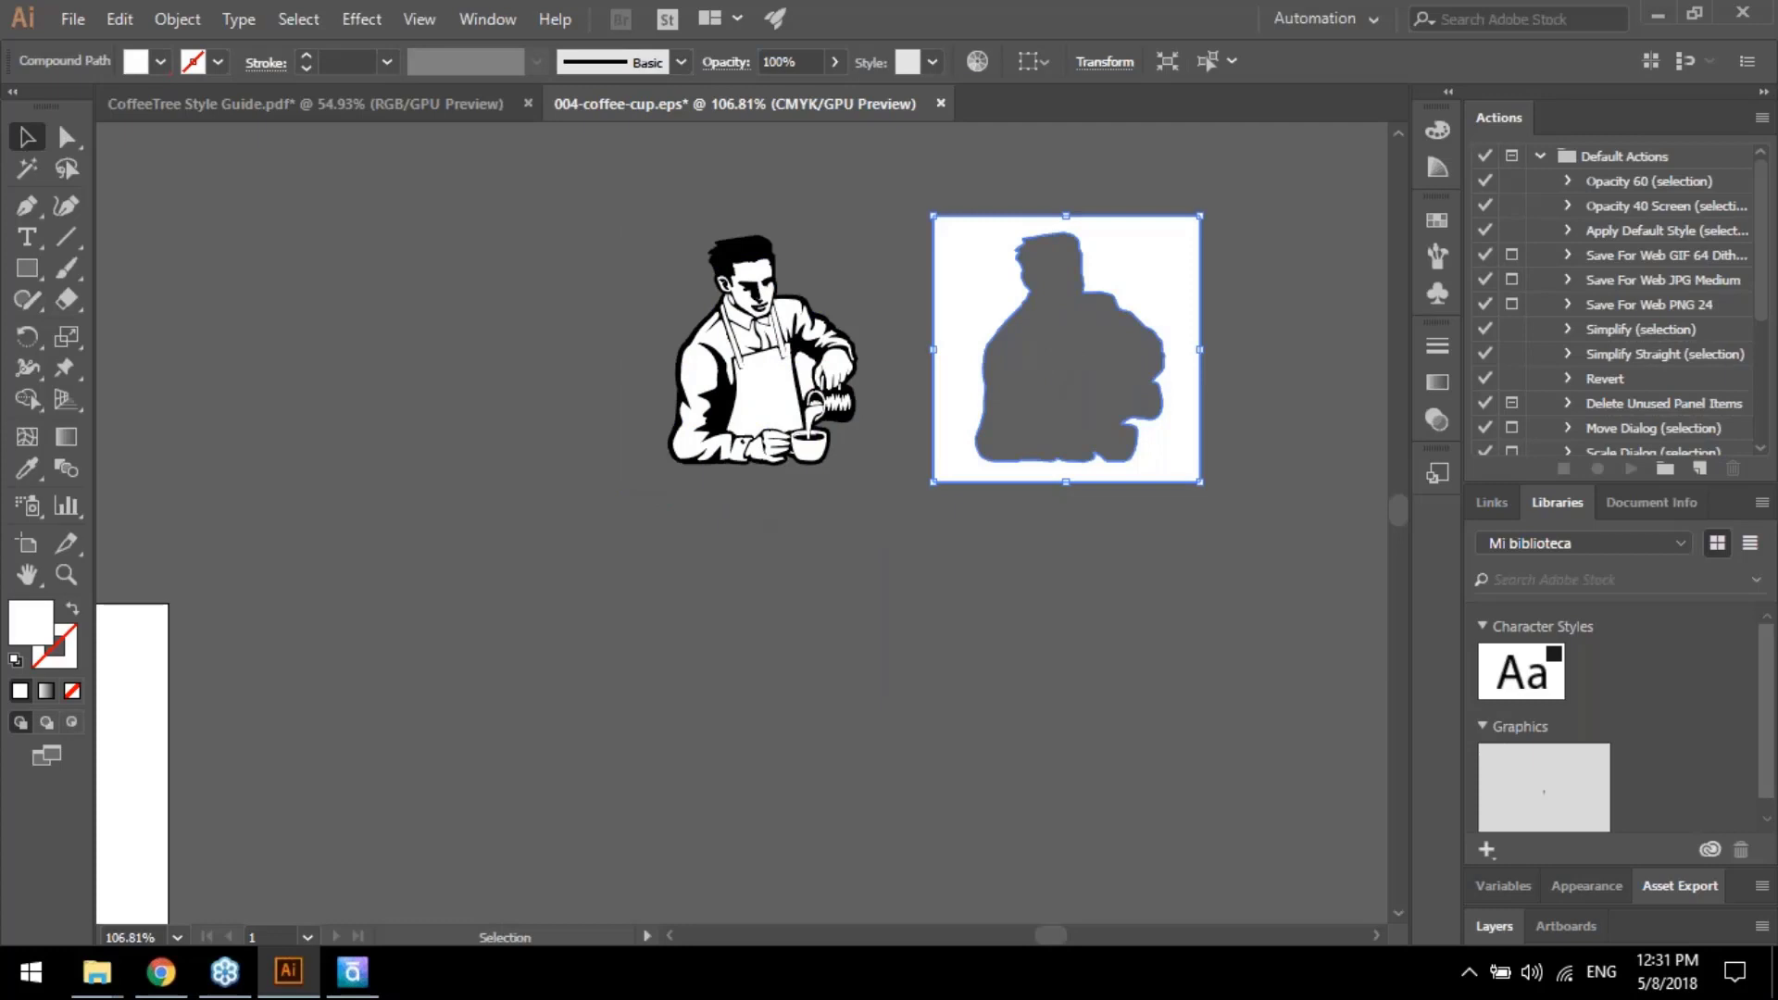
key(Delete)
Delete the white fills of the barista's apron, the sleeve of the cup-holding arm and the face
scroll(850, 406, up, 2)
key(z)
drag(707, 378, 762, 465)
key(v)
click(753, 468)
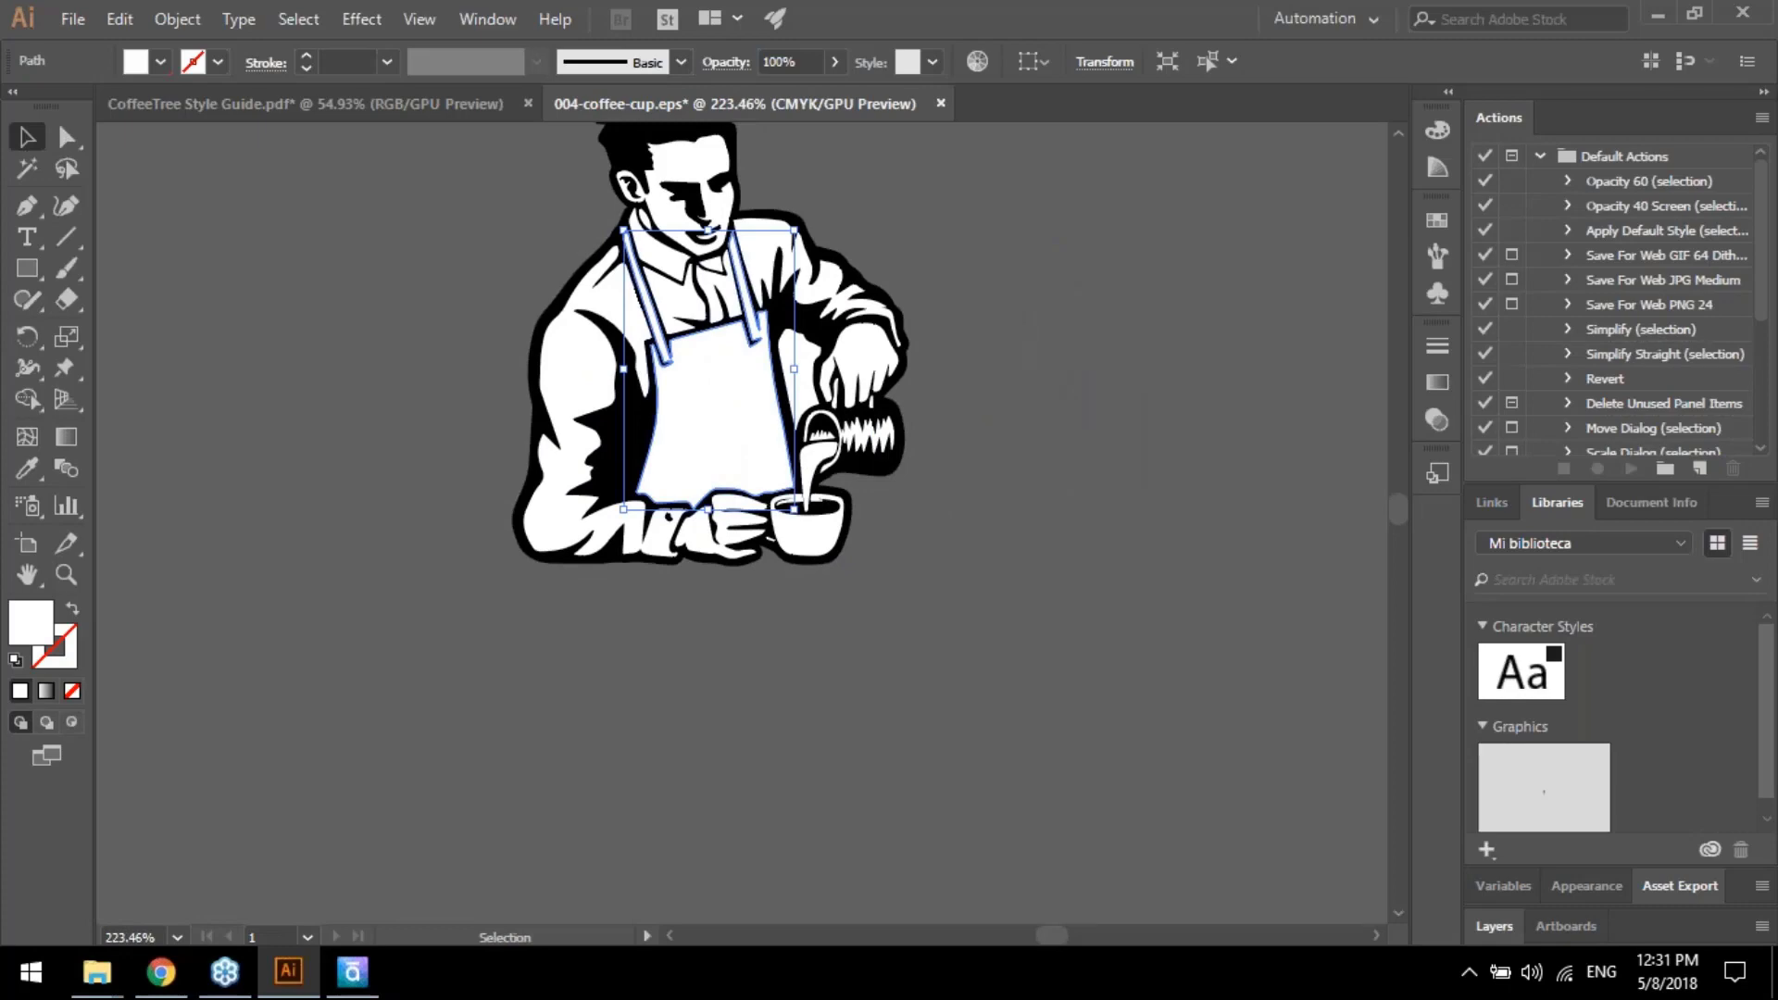
key(Delete)
click(616, 306)
click(681, 181)
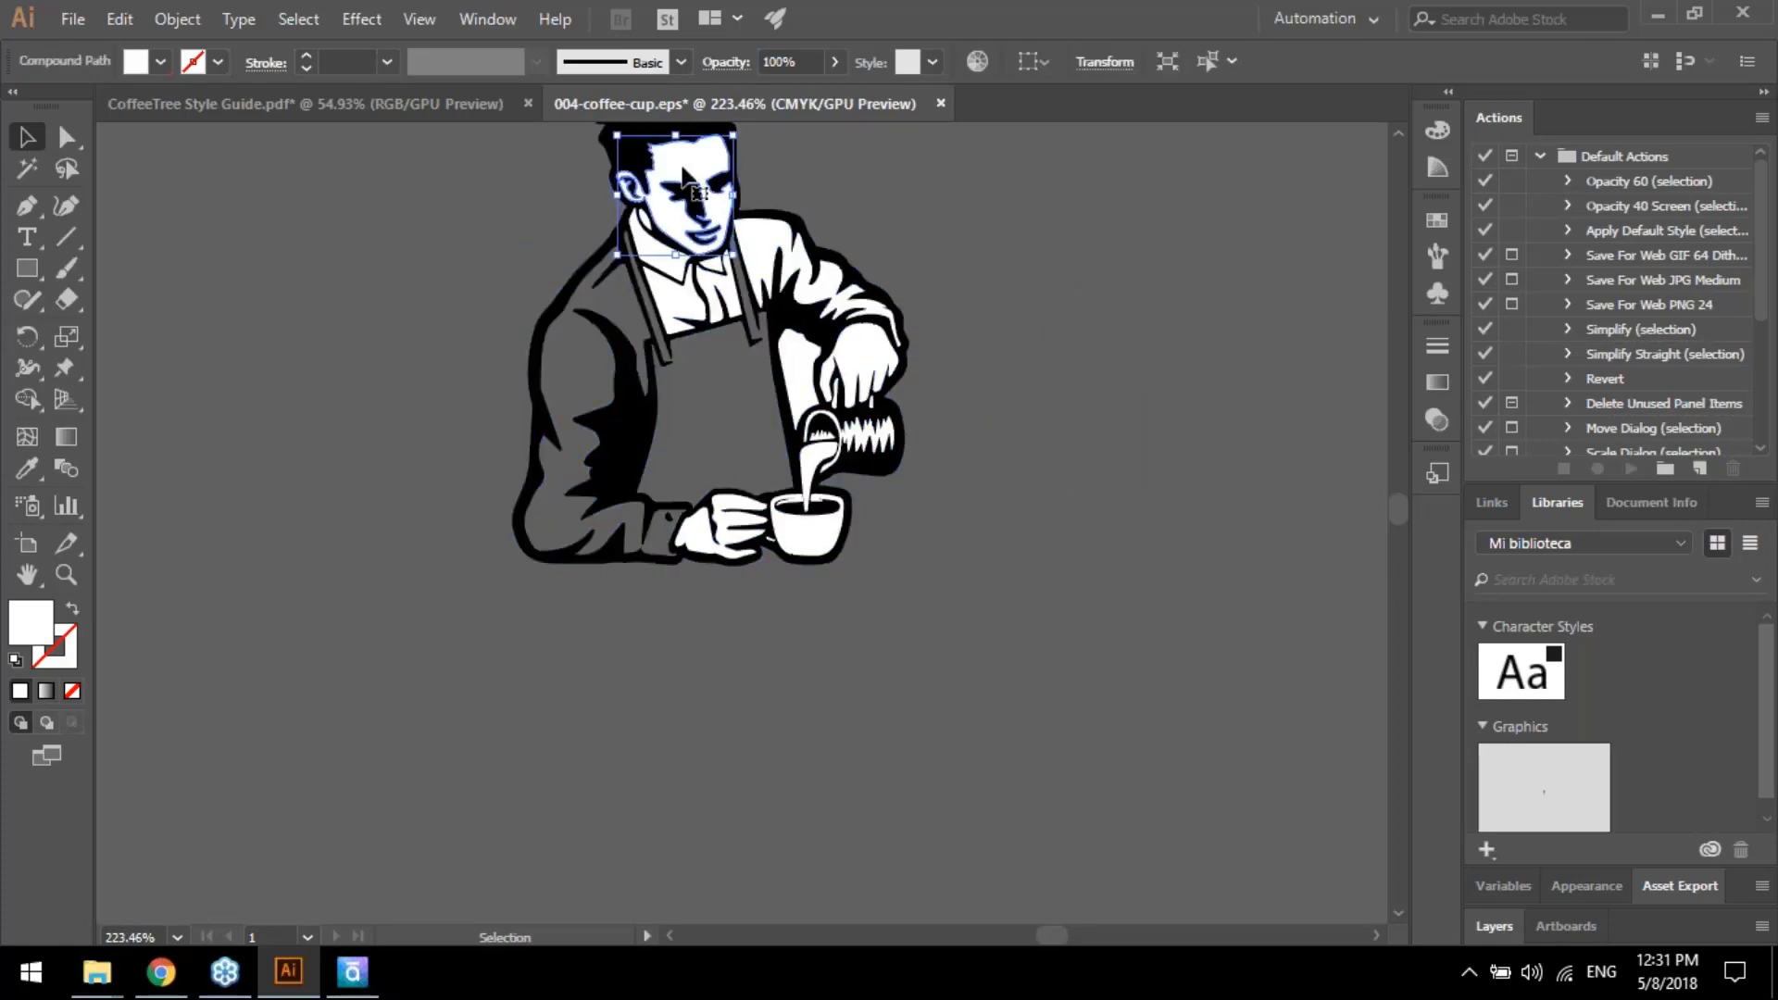
key(Delete)
Delete the white fills of the pouring arm's sleeve, the collar, the shirt front and the cup
click(777, 252)
key(Delete)
click(670, 296)
key(Delete)
click(668, 272)
key(Delete)
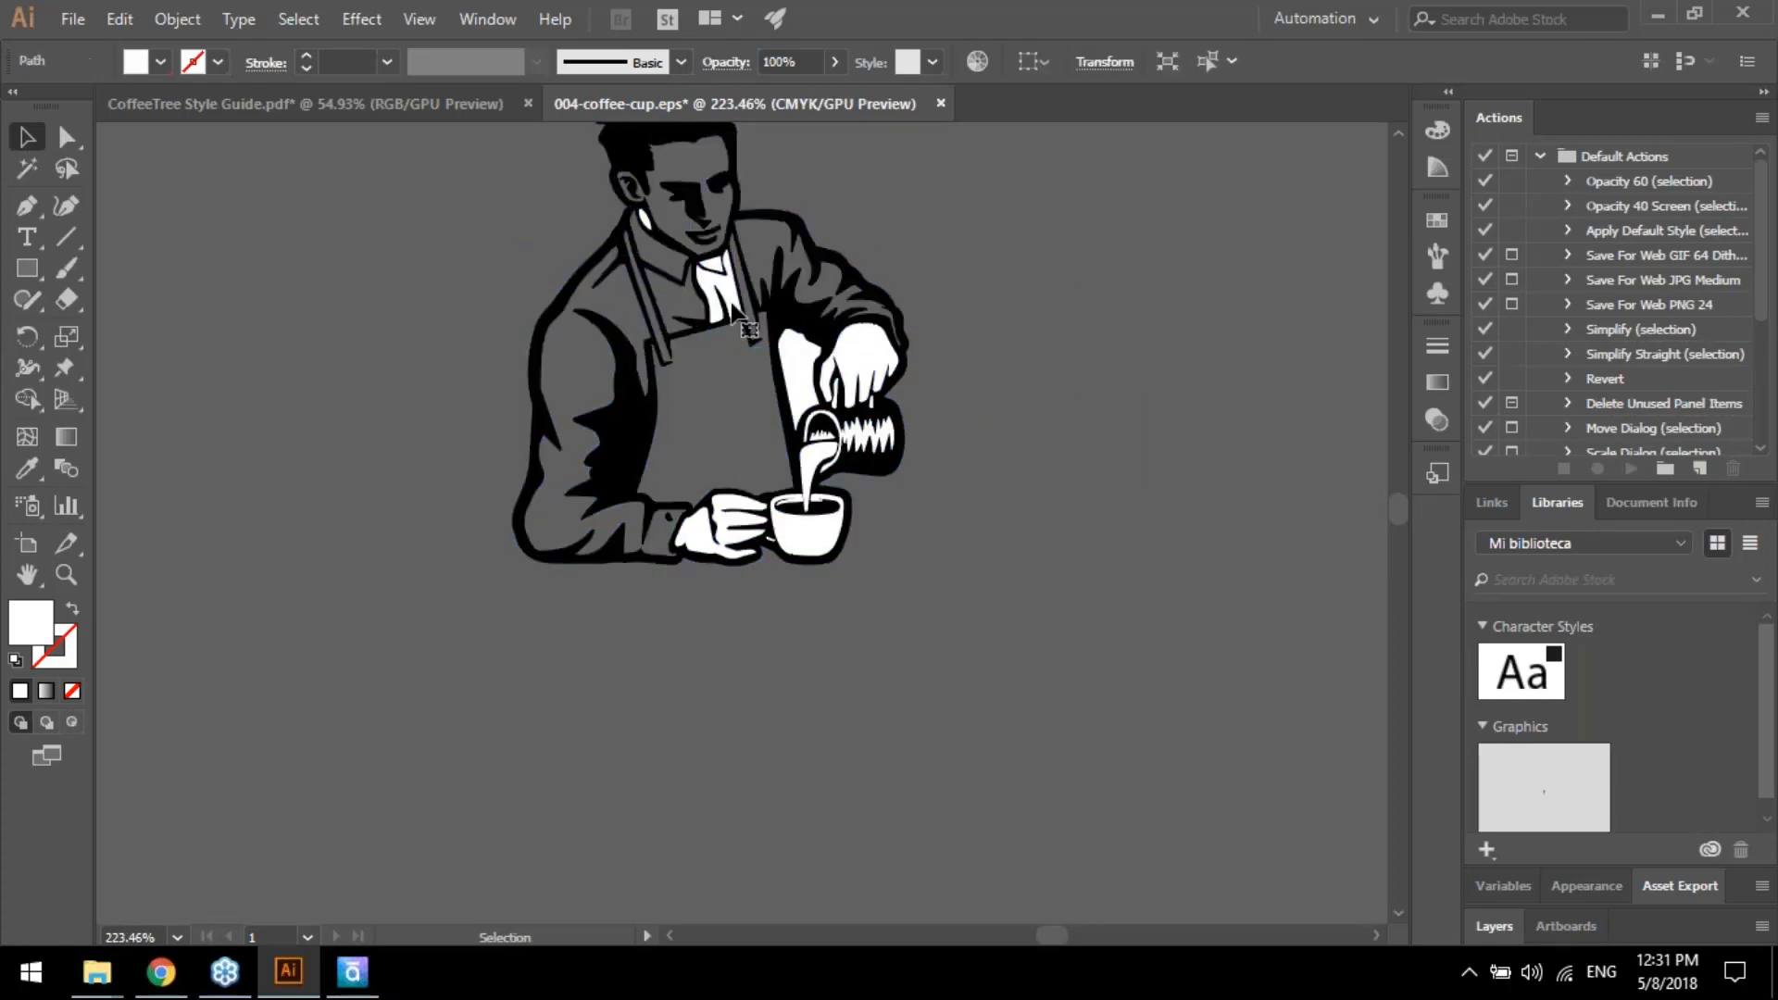
click(731, 280)
key(Delete)
click(721, 263)
key(Delete)
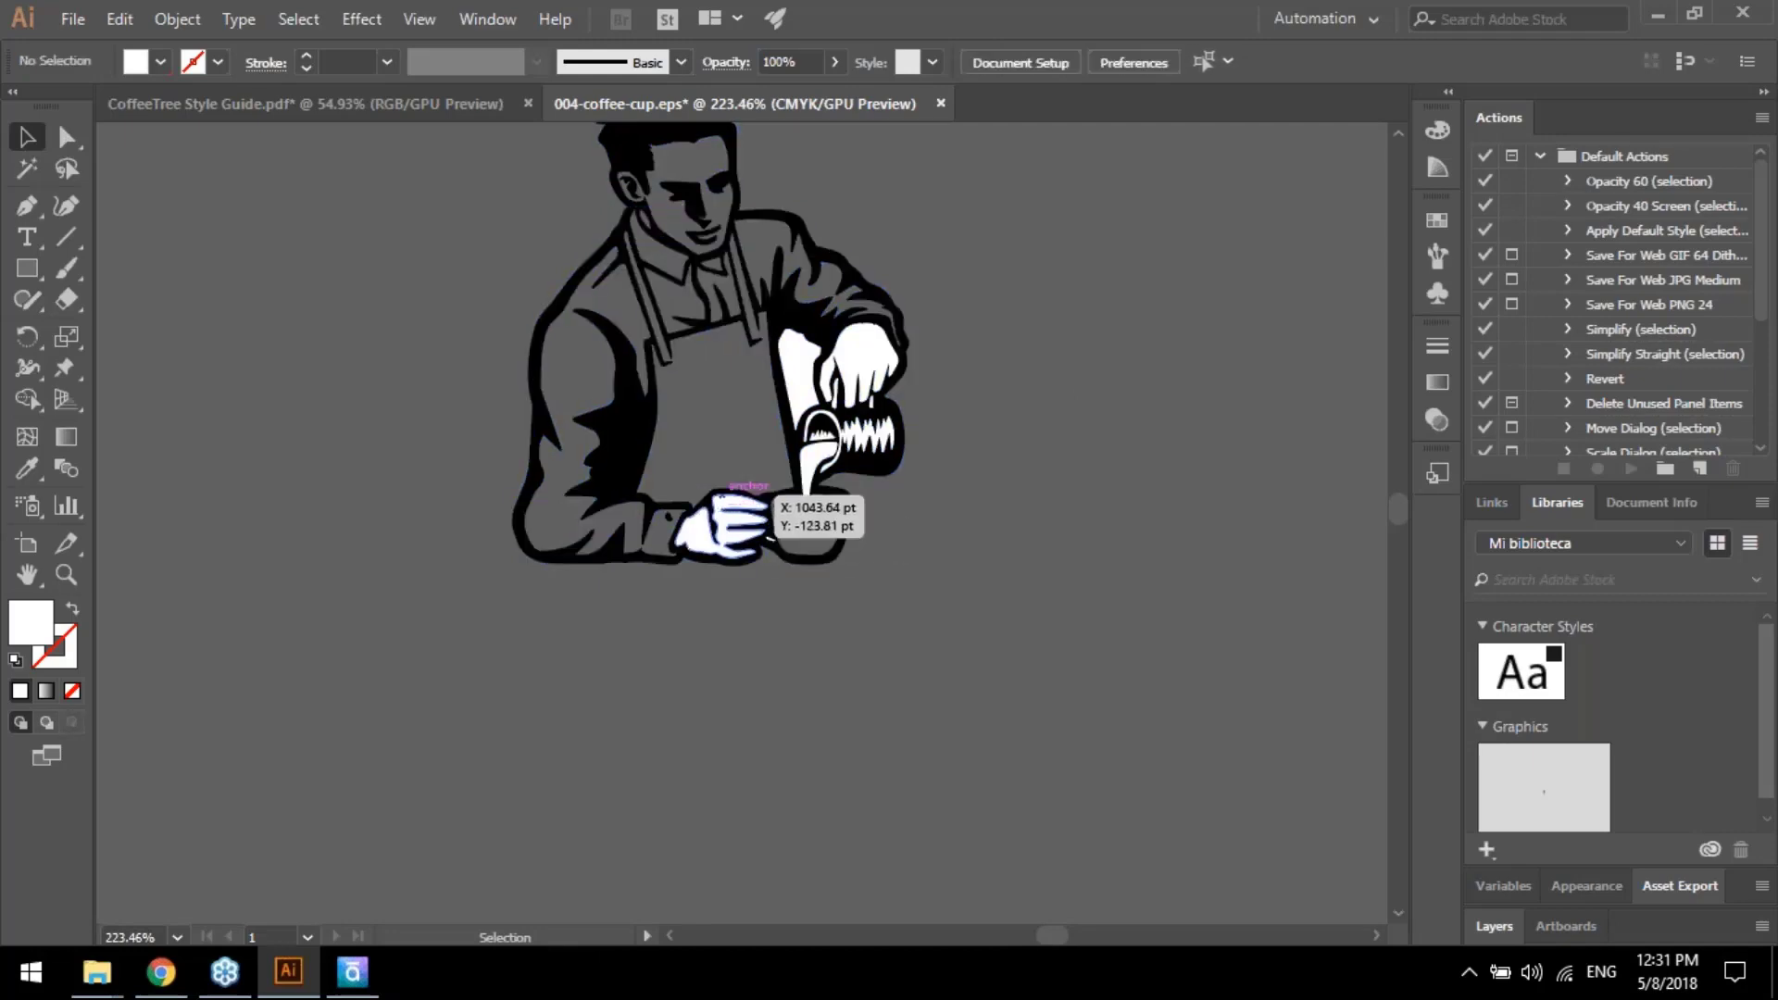
Delete the remaining white fills in both hands, between the fingers, and in the milk jug and milk stream
click(690, 517)
key(Delete)
click(866, 375)
key(Delete)
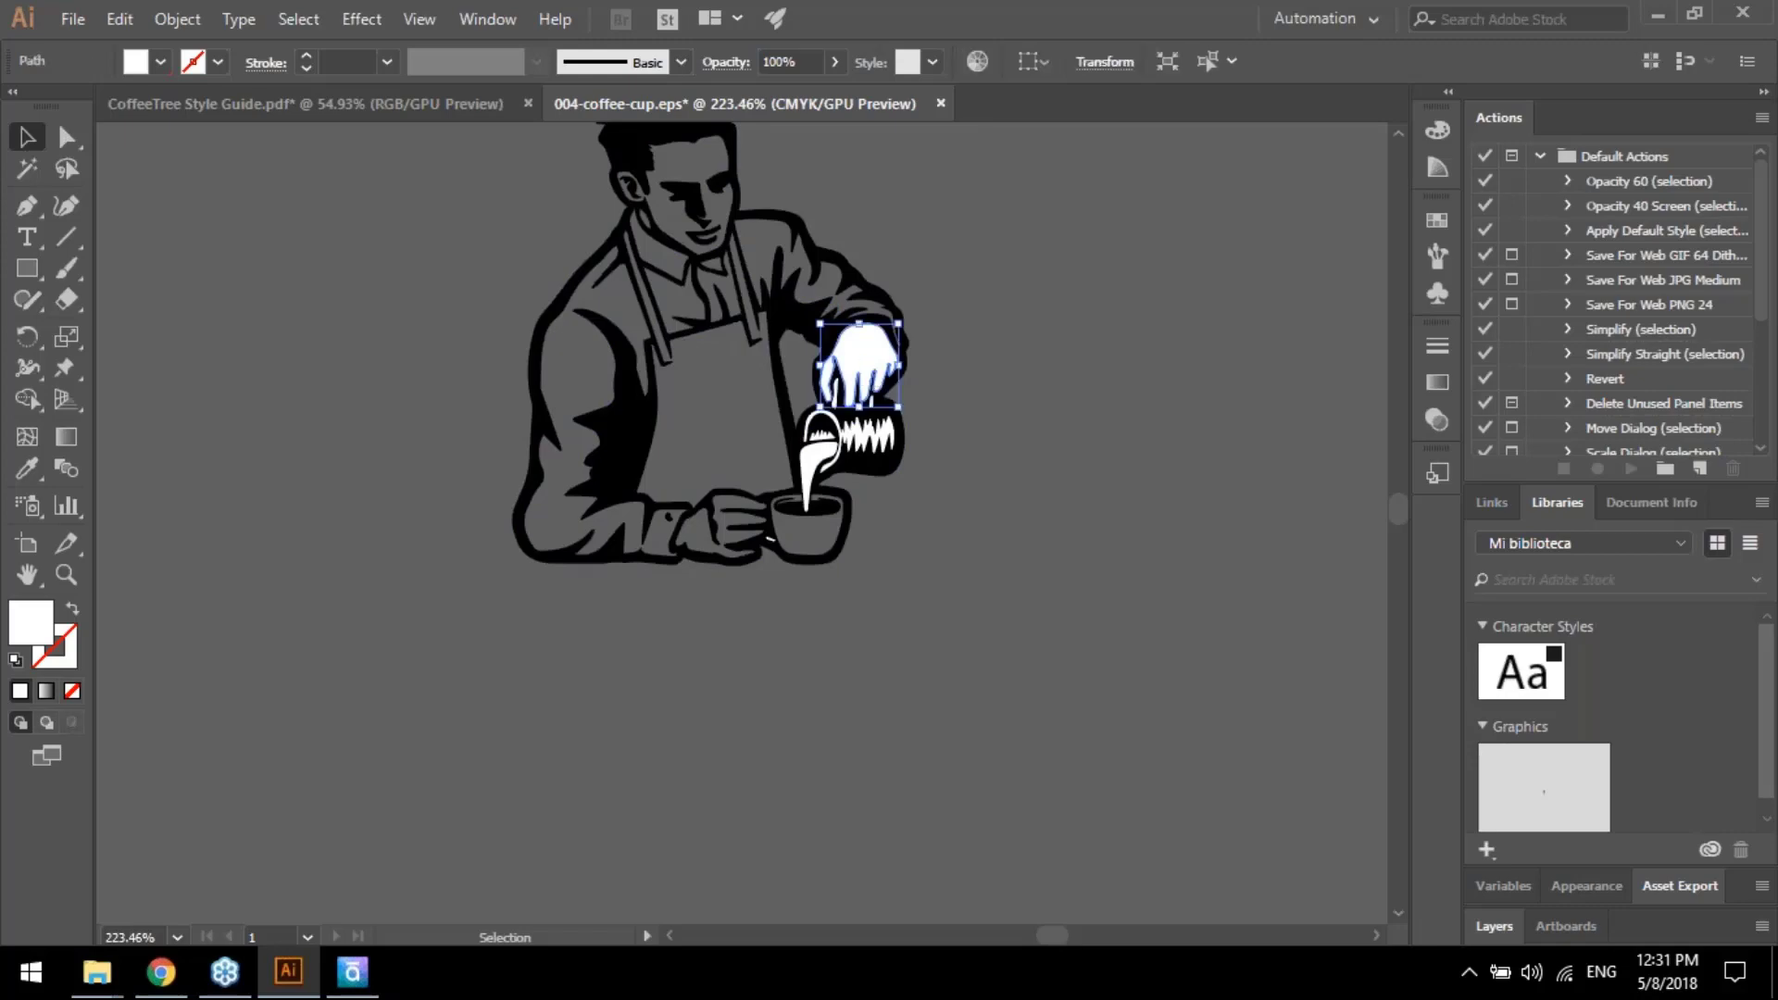
click(863, 429)
key(Delete)
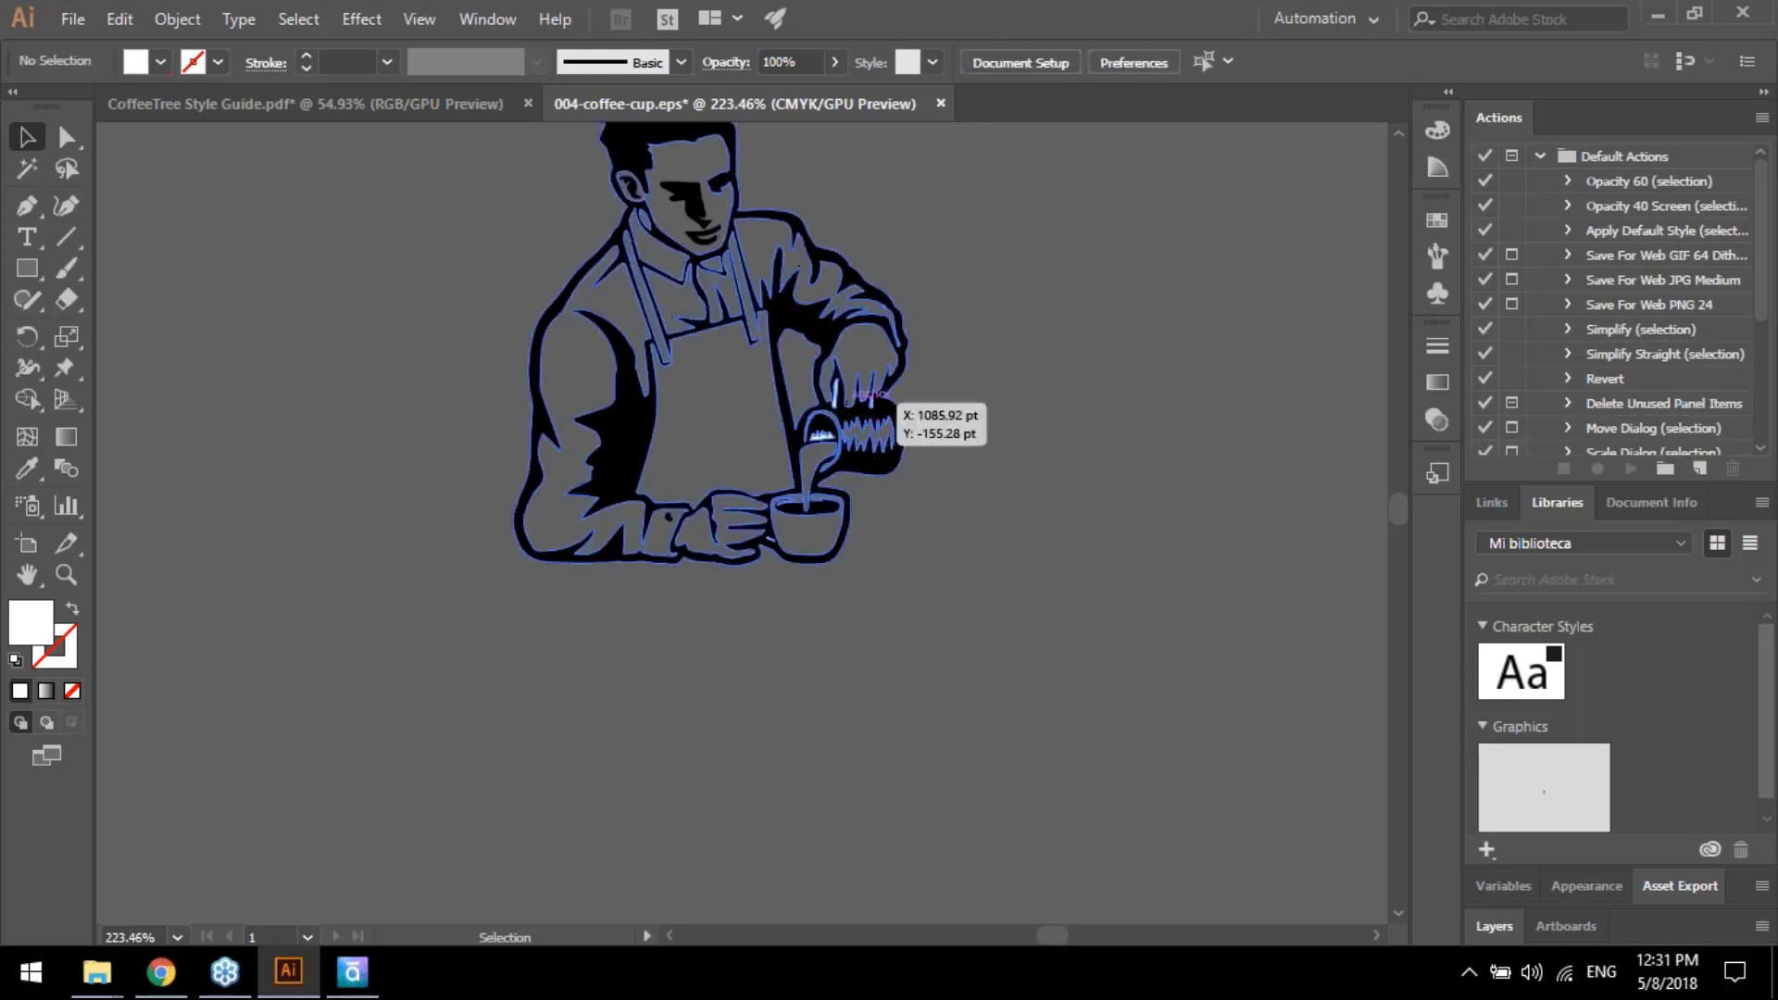
click(837, 398)
key(Delete)
click(872, 401)
key(Delete)
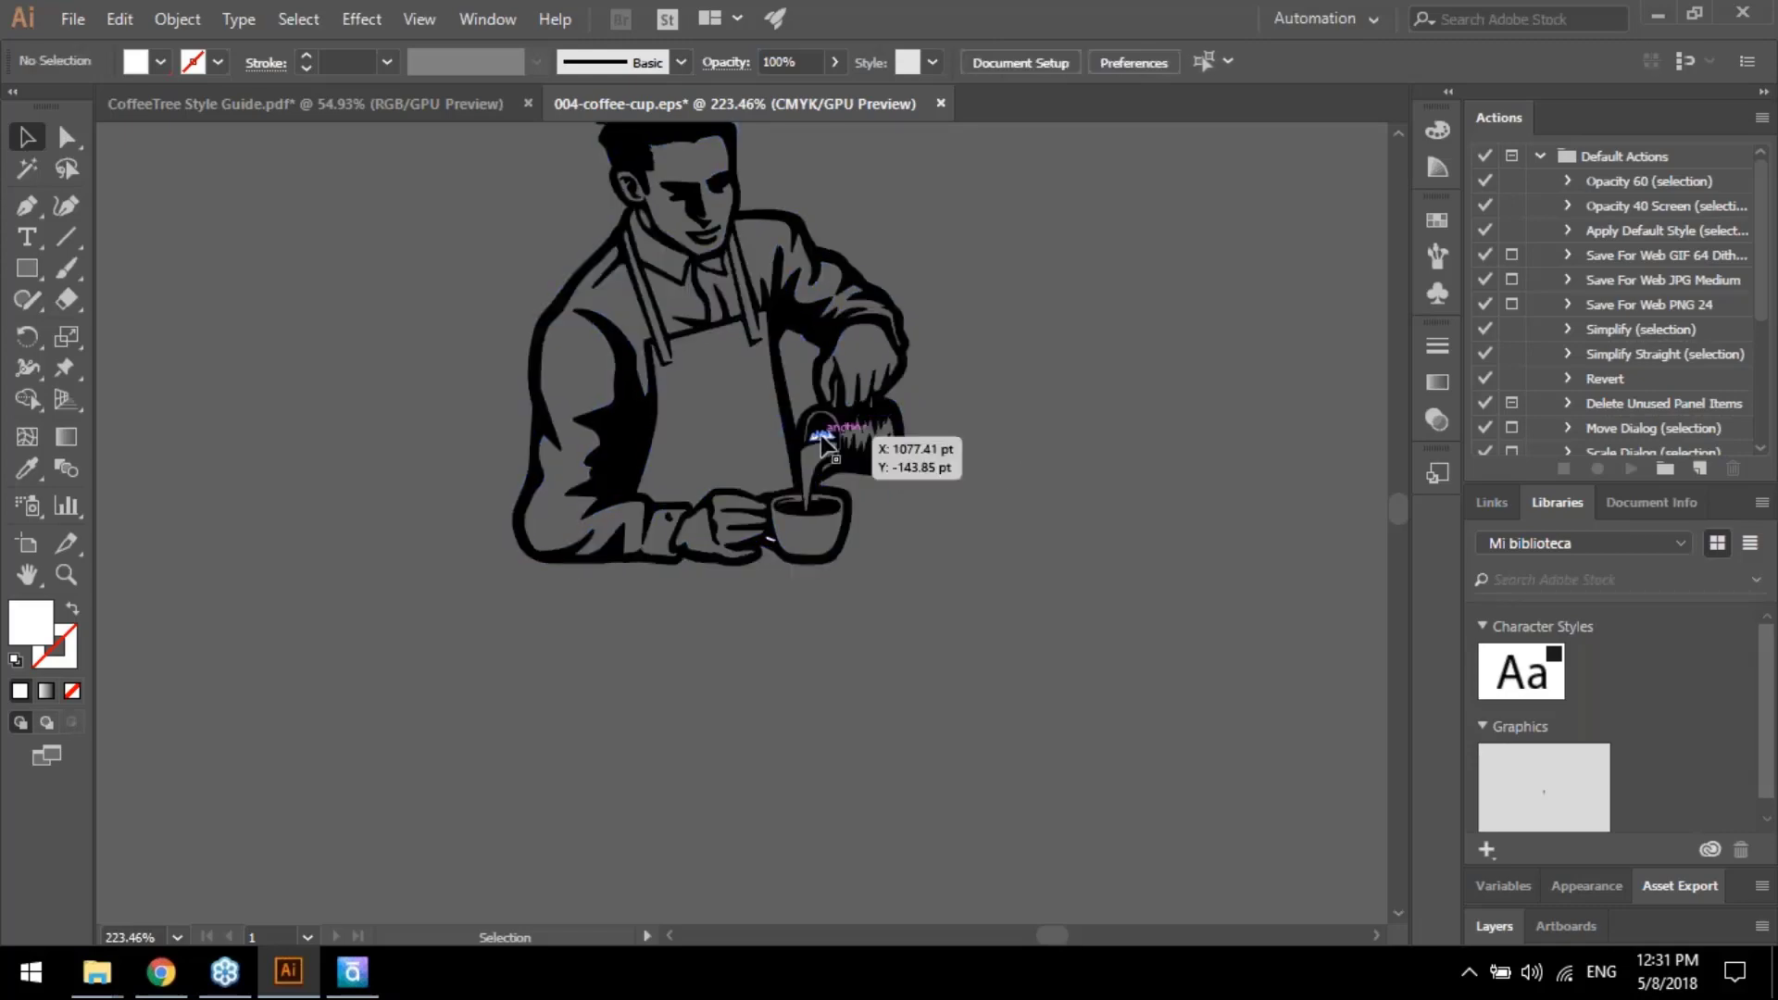
click(853, 448)
click(1007, 551)
scroll(1007, 551, up, 3)
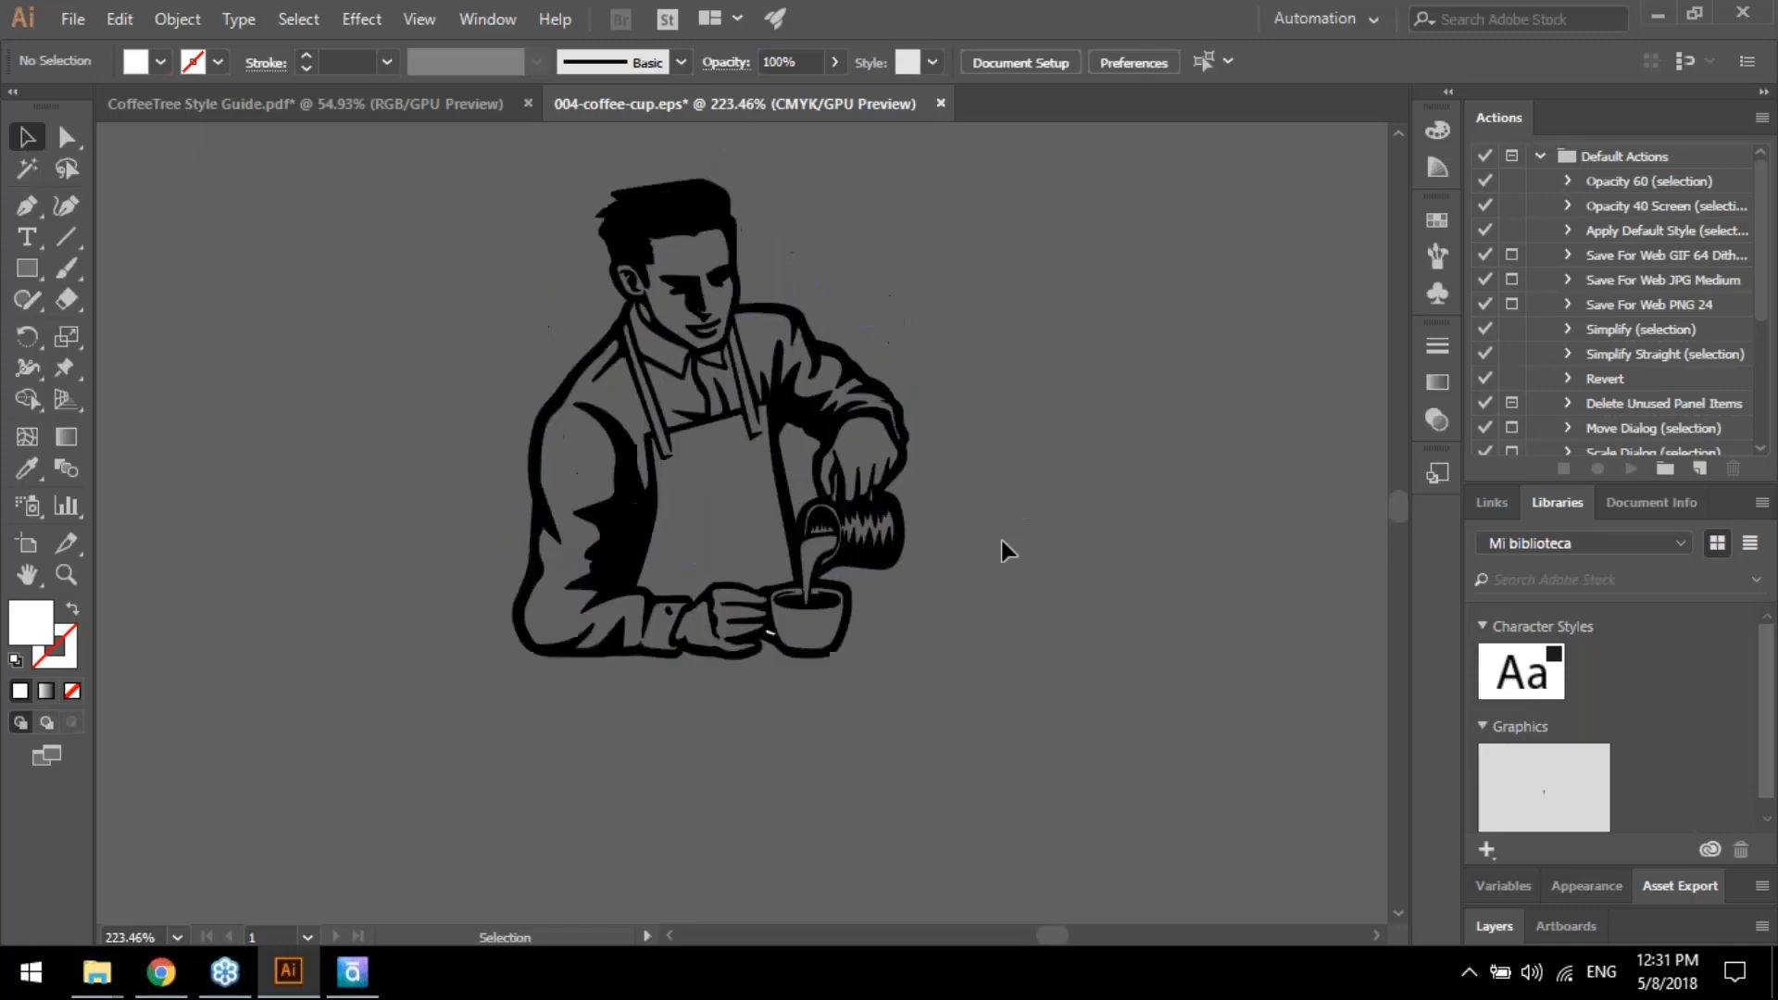
click(33, 550)
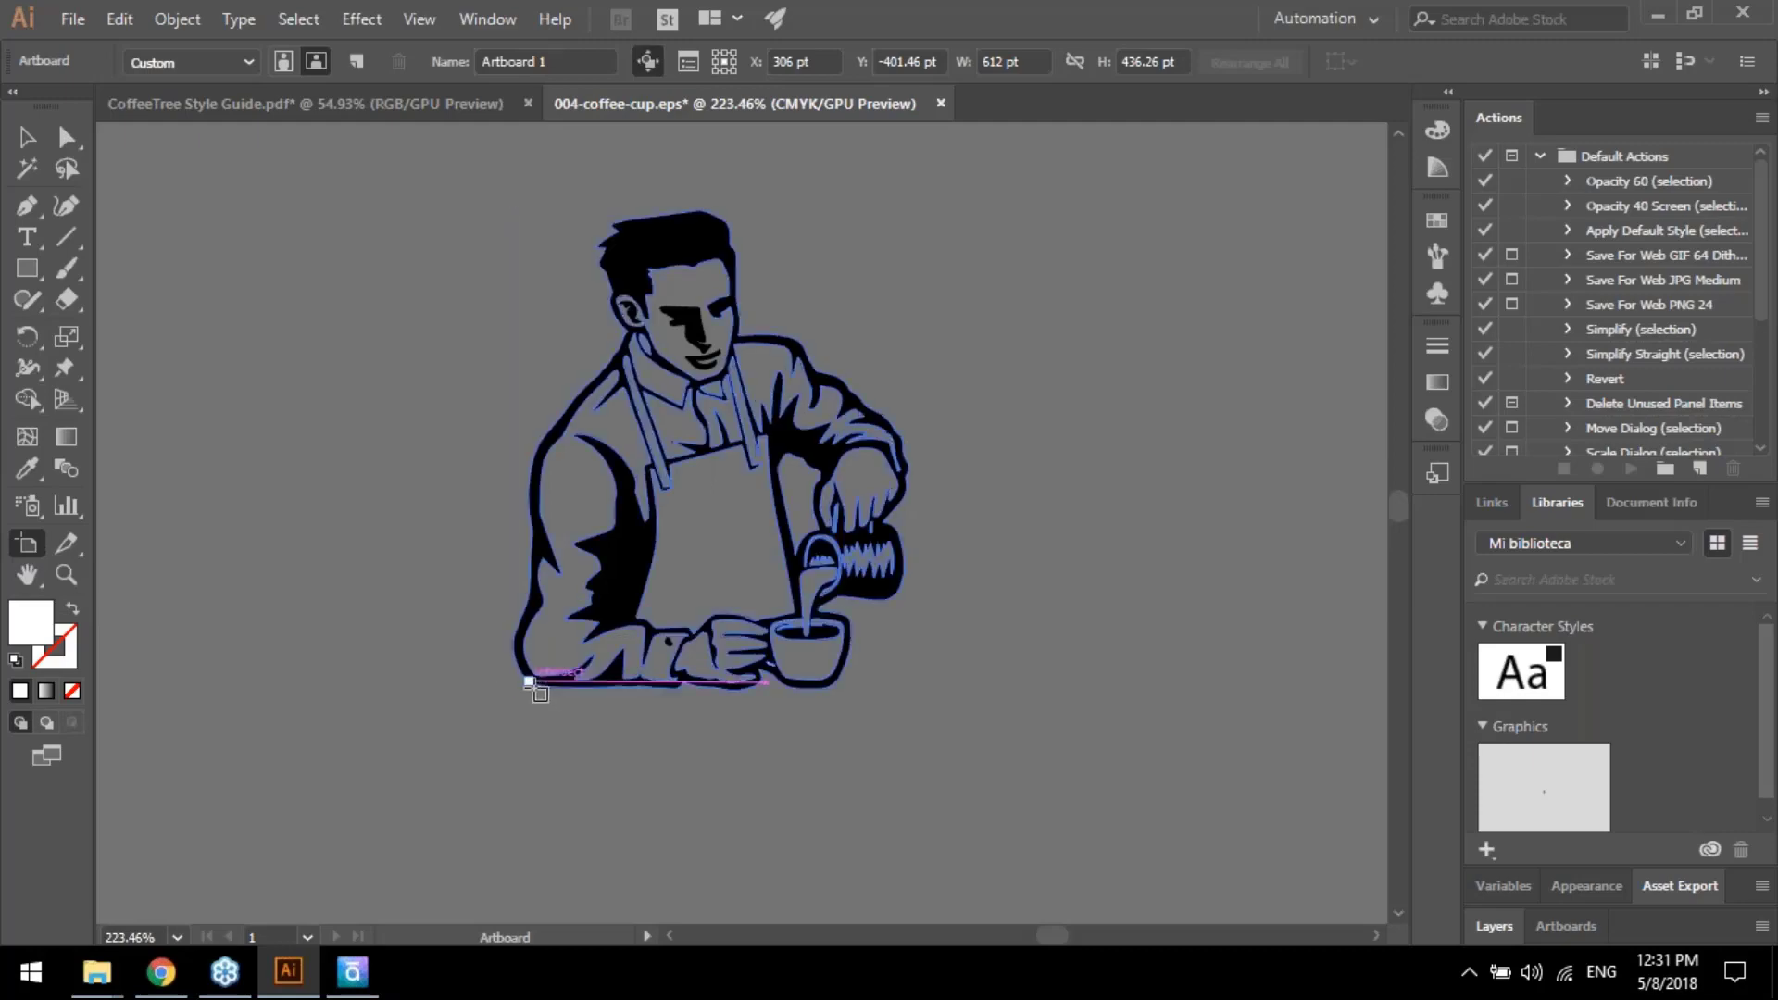
click(530, 684)
click(702, 360)
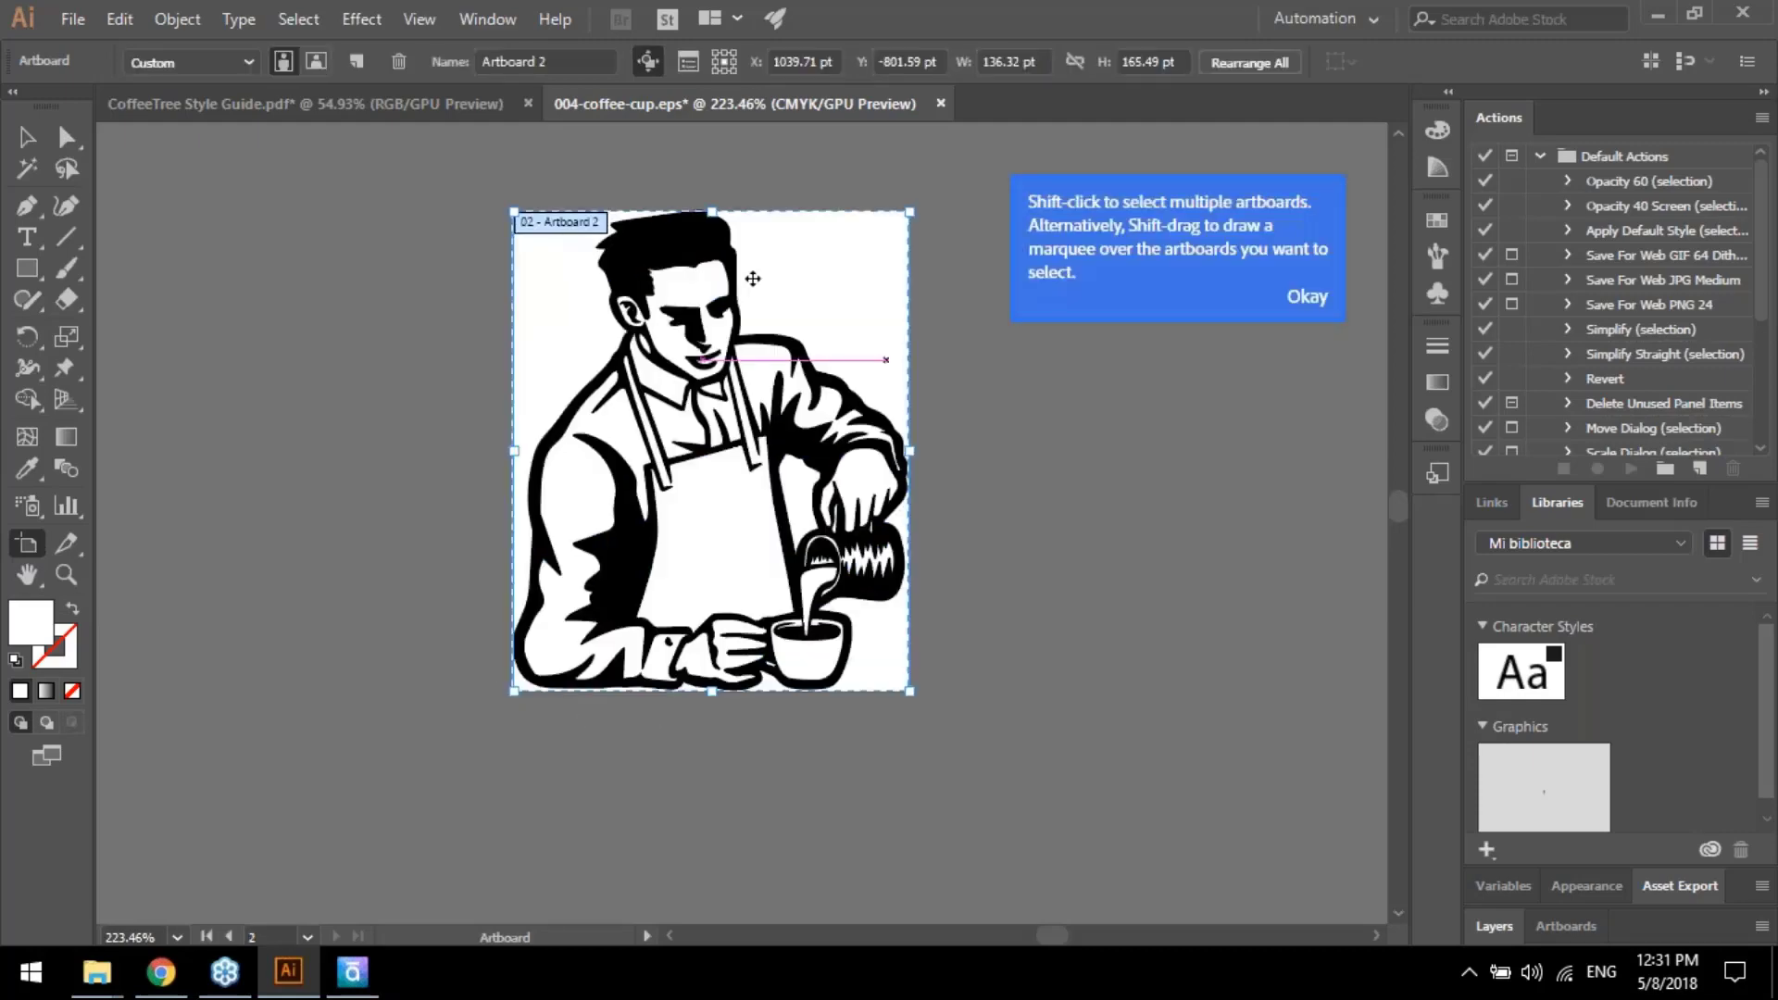
click(1302, 302)
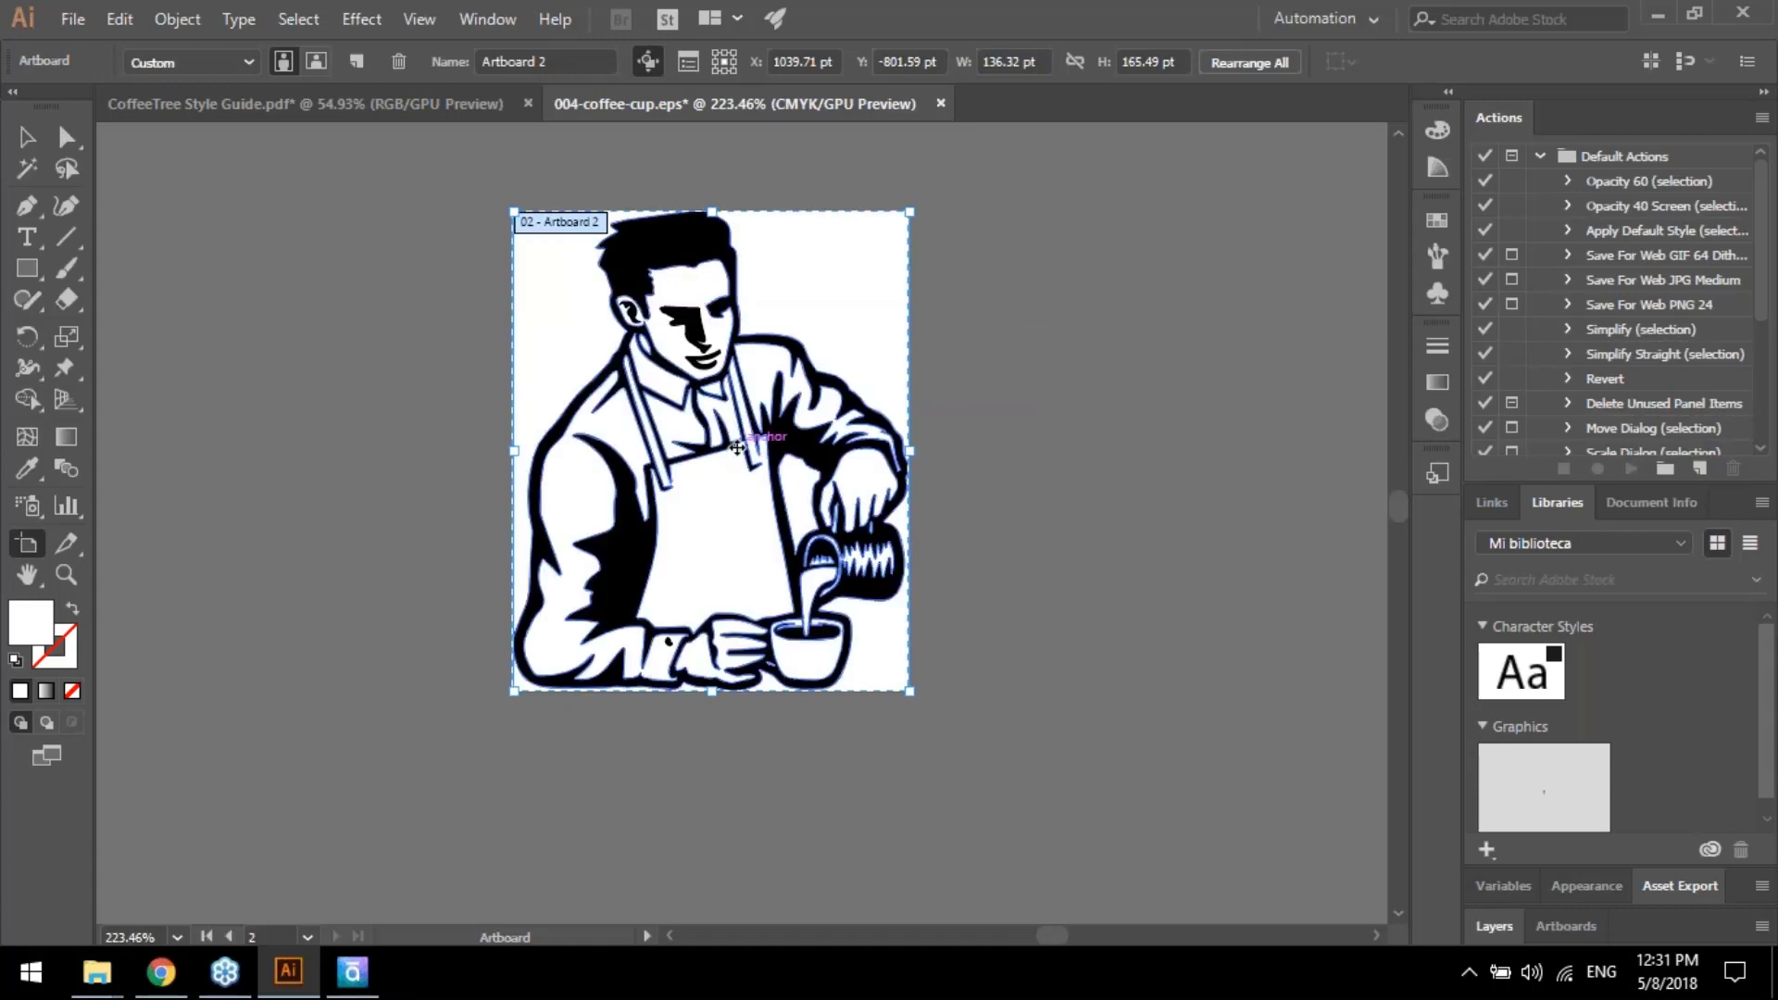
key(Delete)
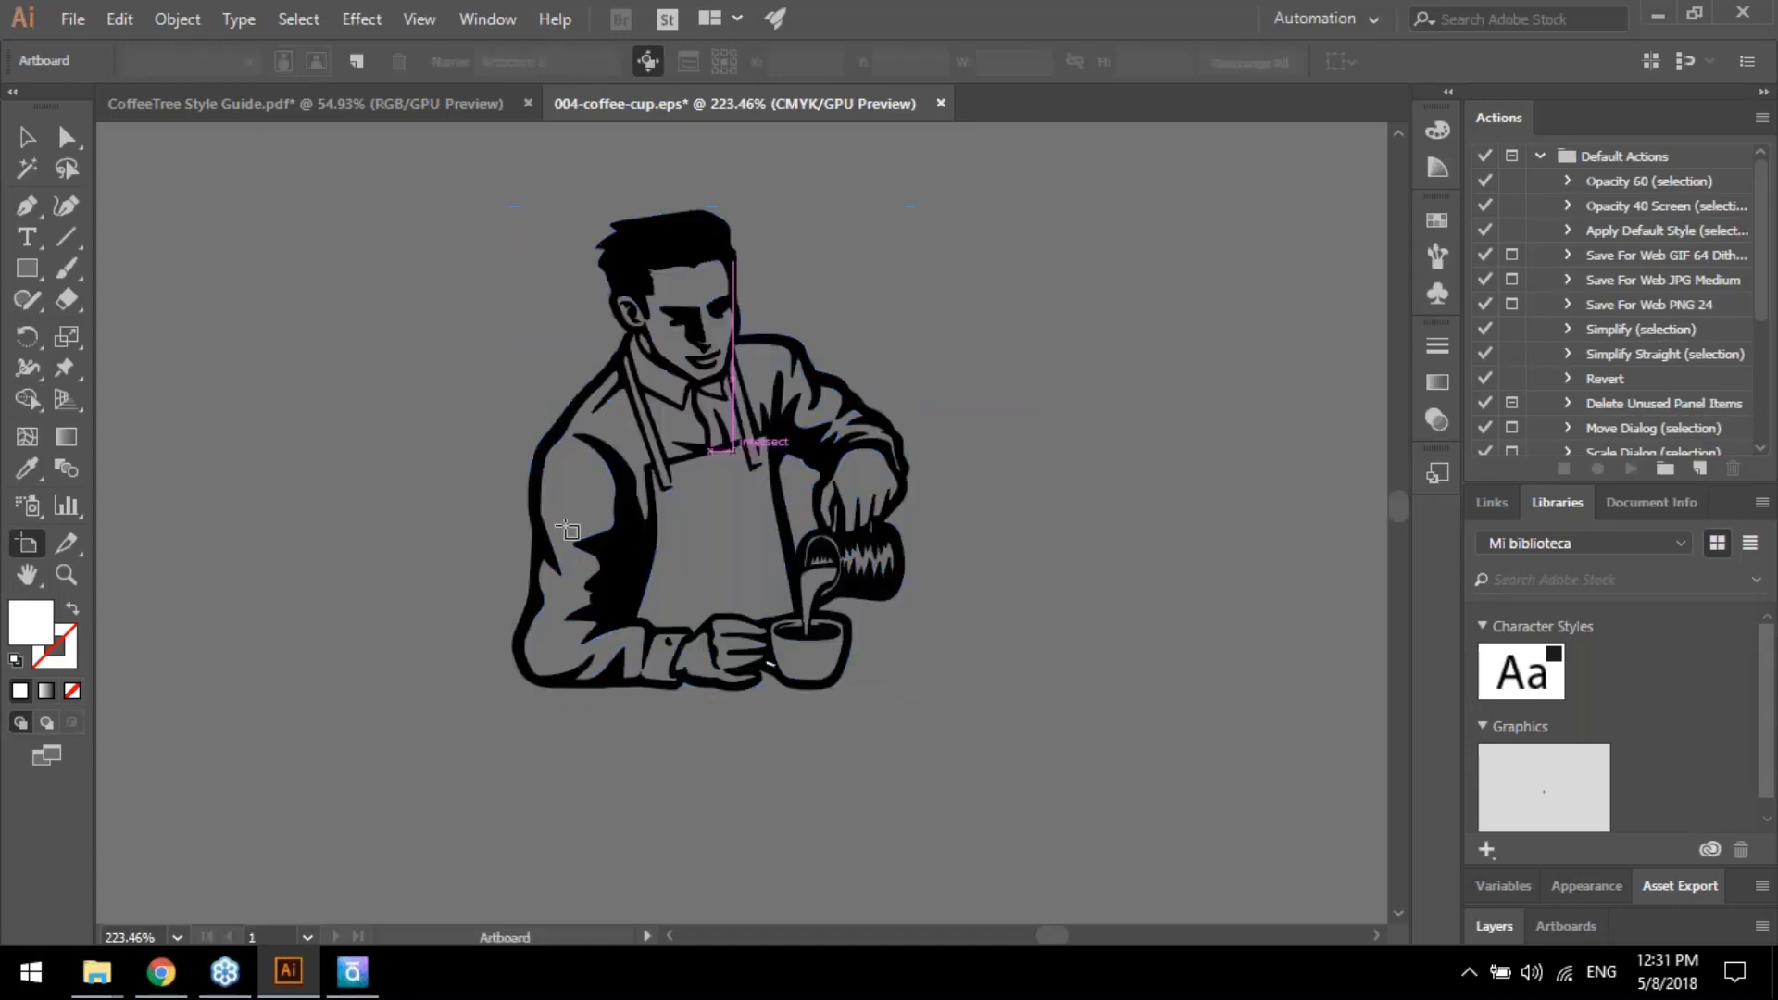
Create a new artboard fitted to the barista artwork with the Artboard tool
click(32, 549)
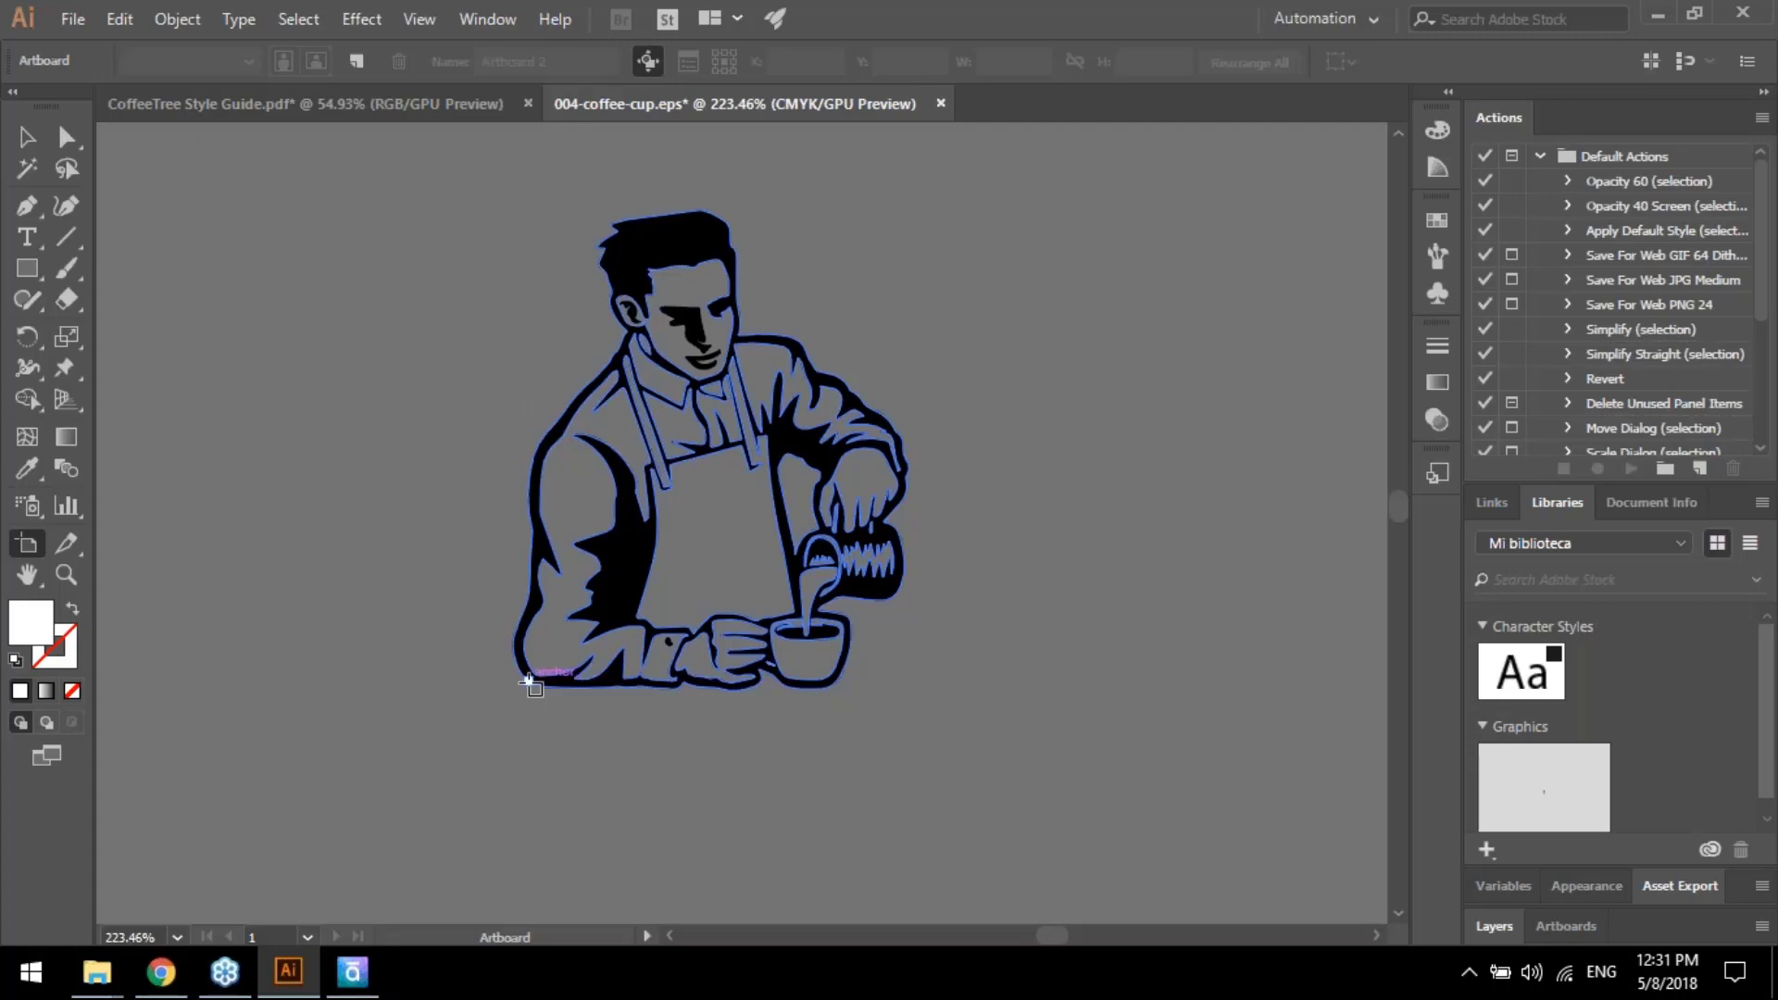
click(529, 683)
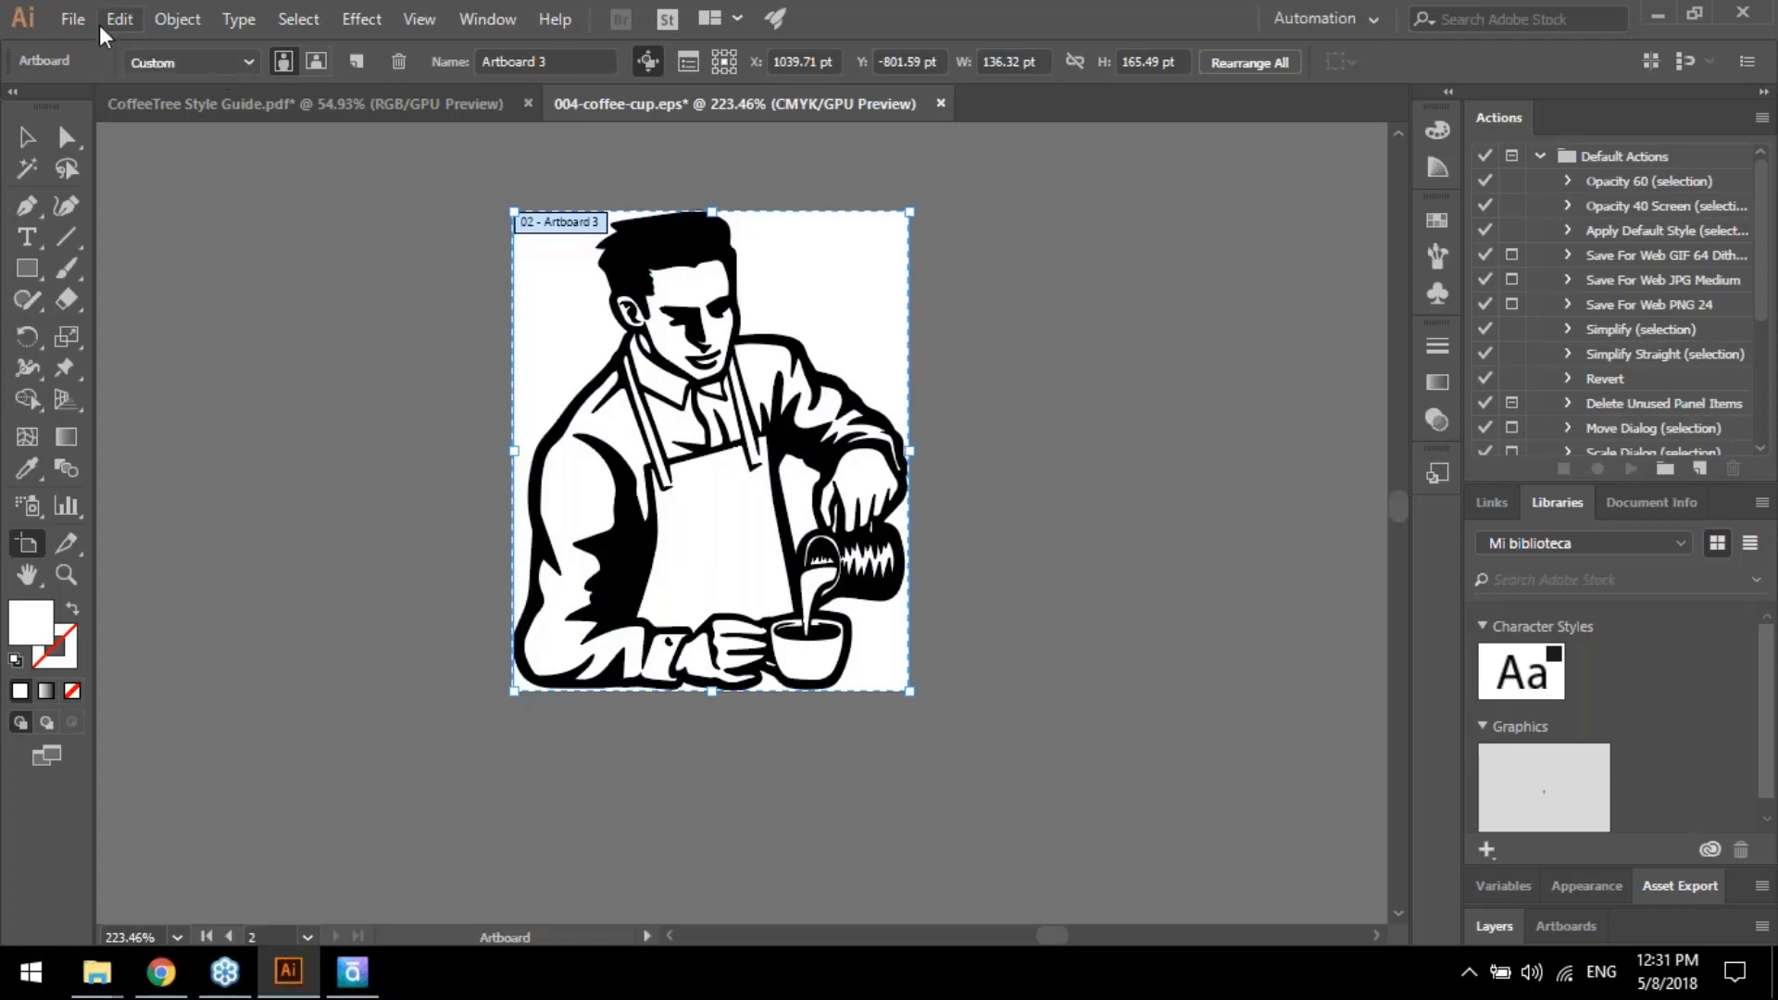
click(74, 20)
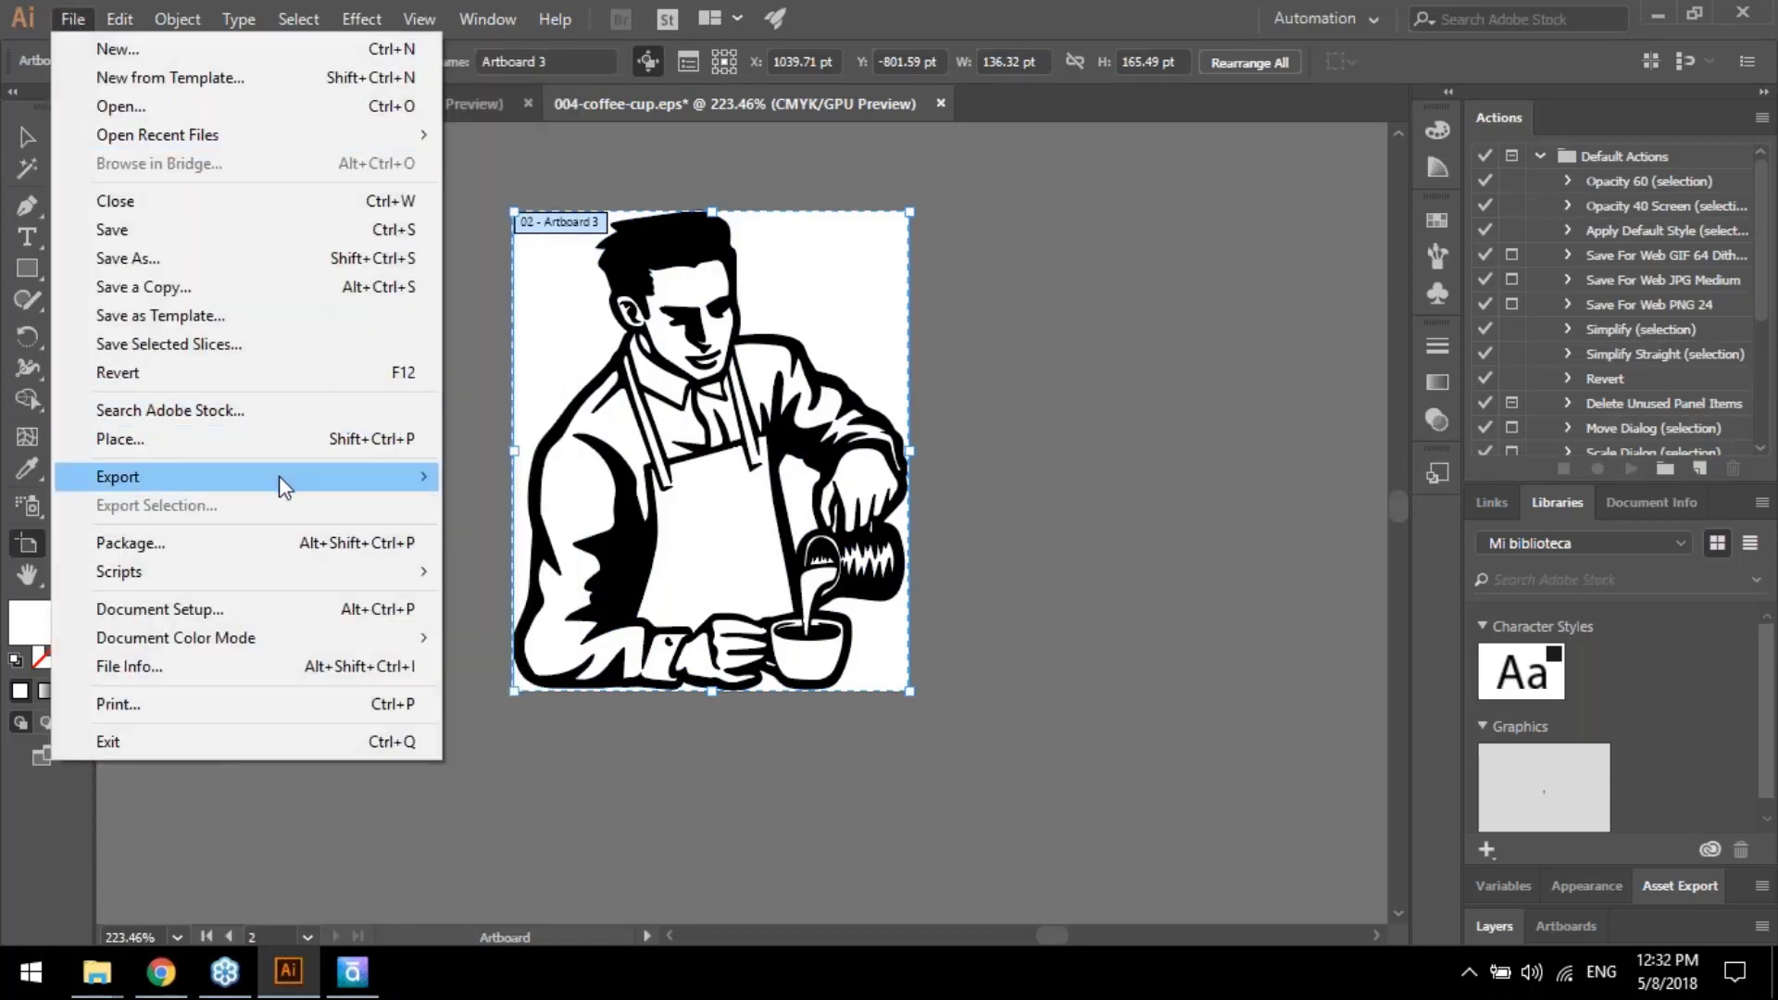
mouse_move(280, 475)
mouse_move(424, 479)
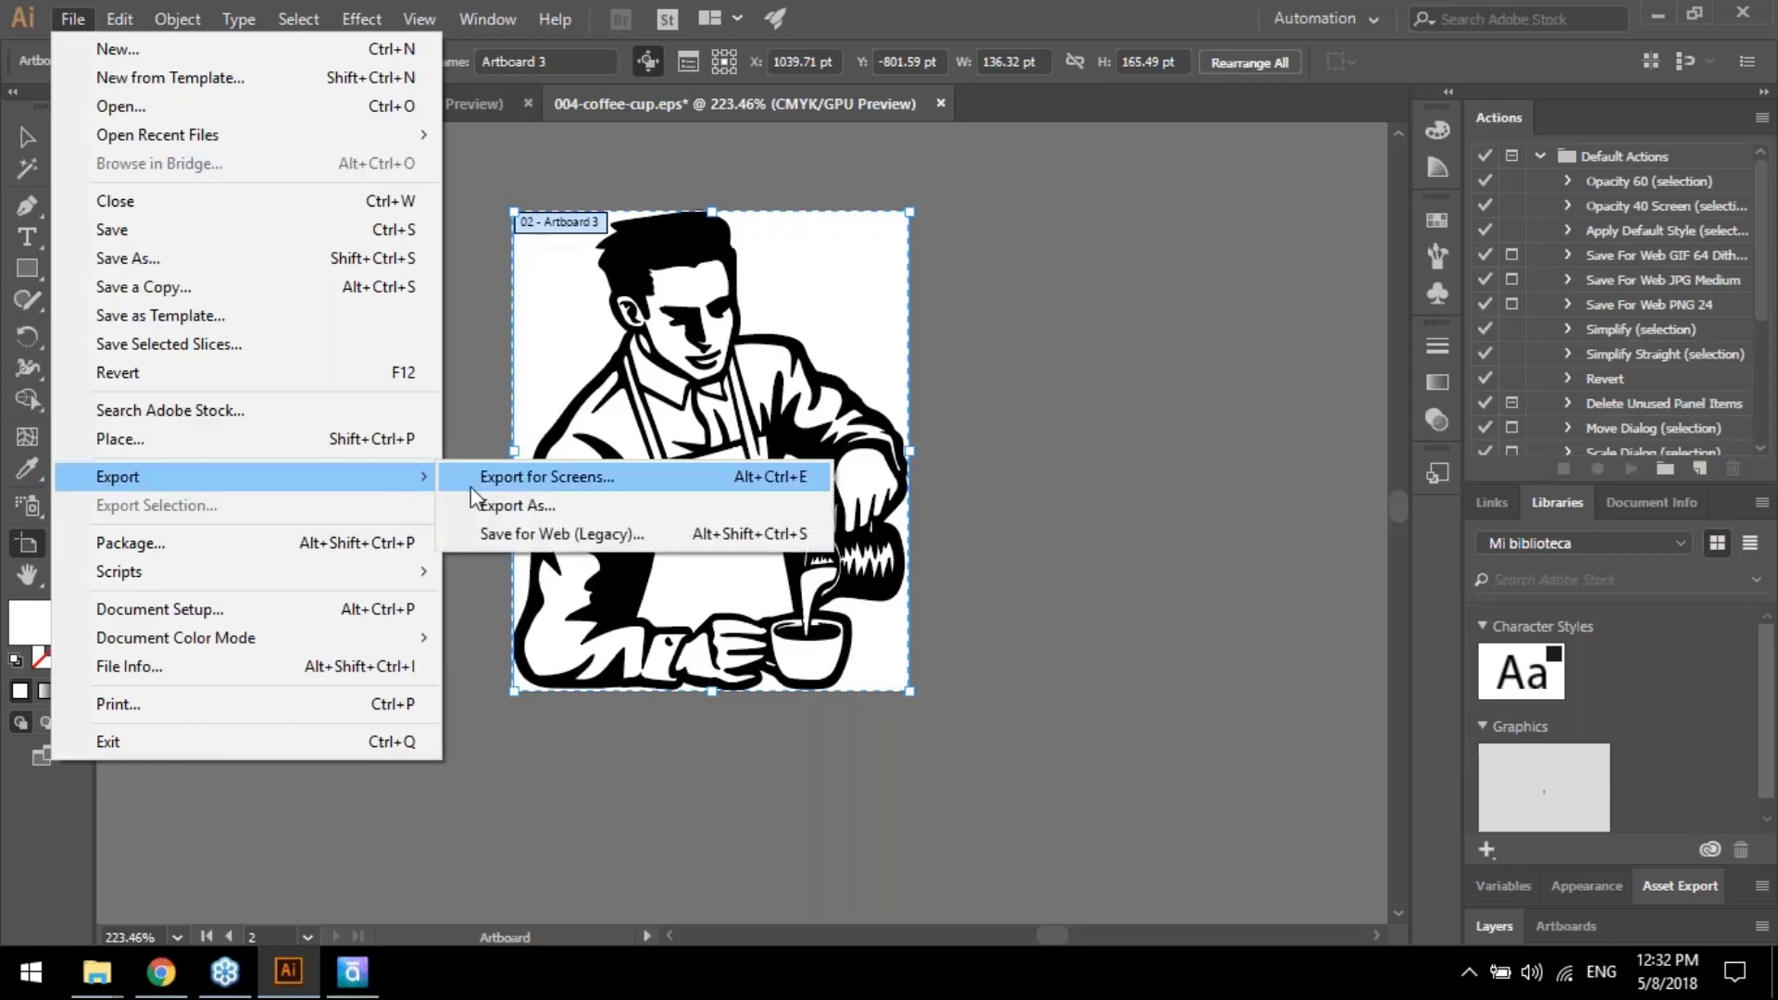
click(520, 508)
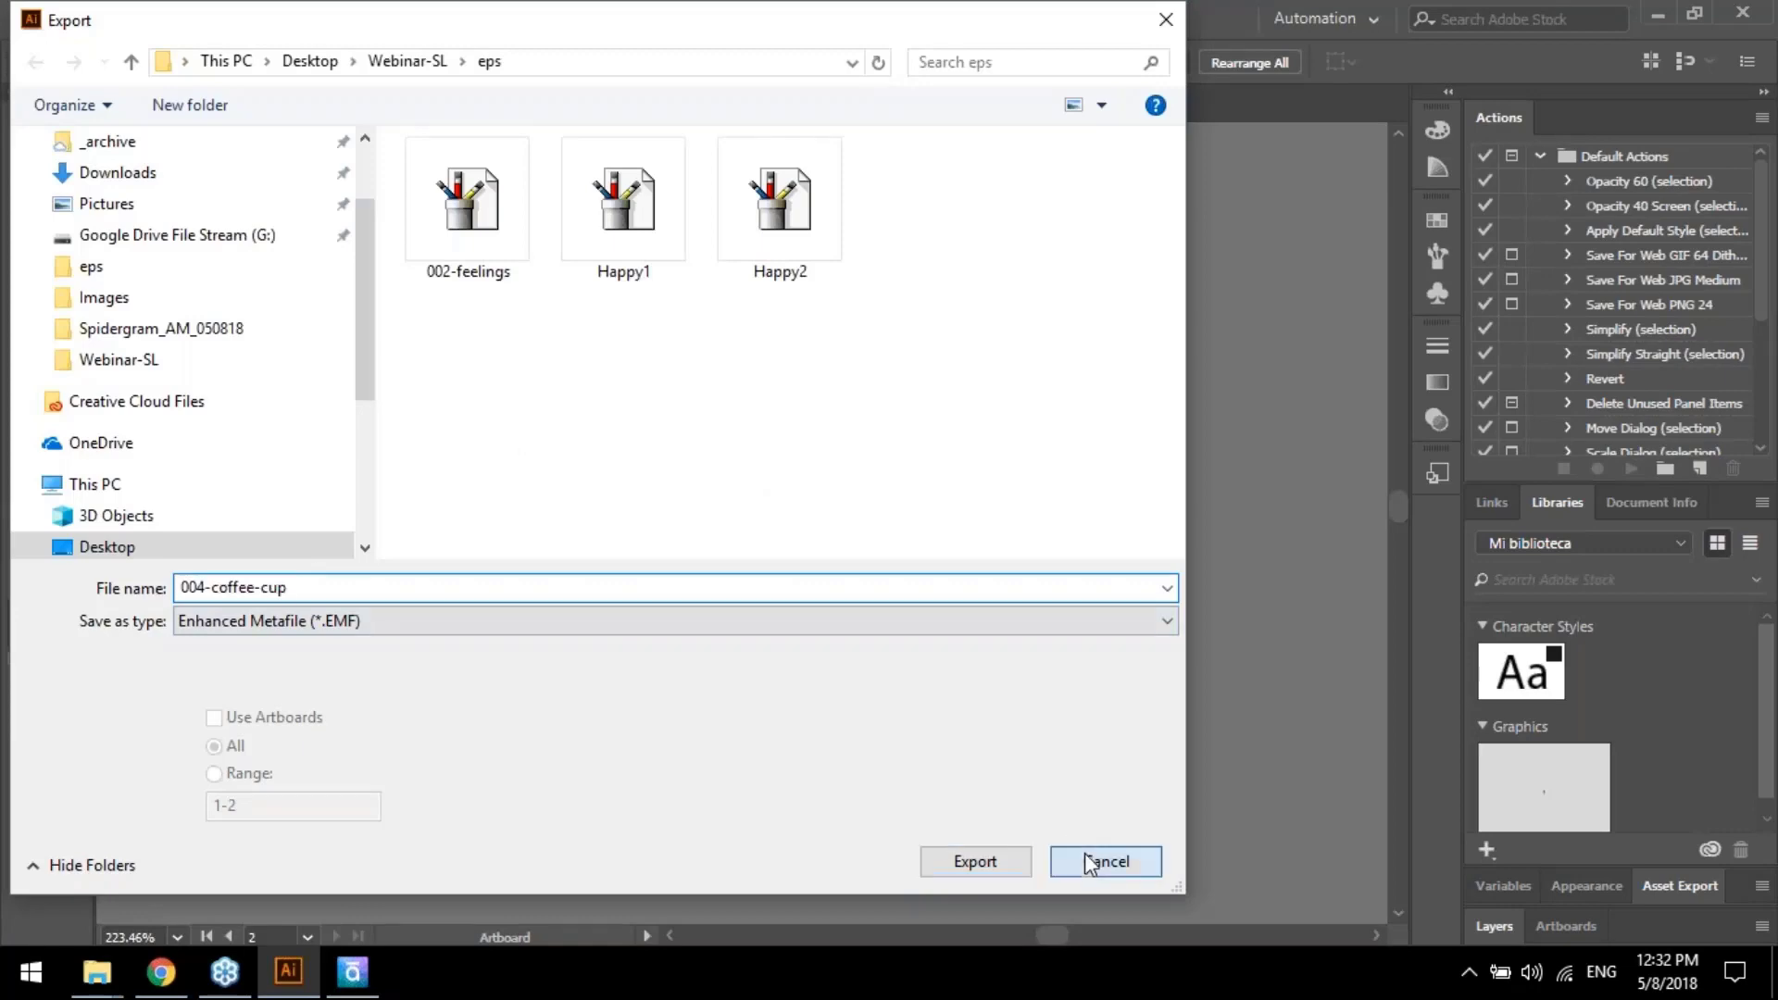
click(1102, 861)
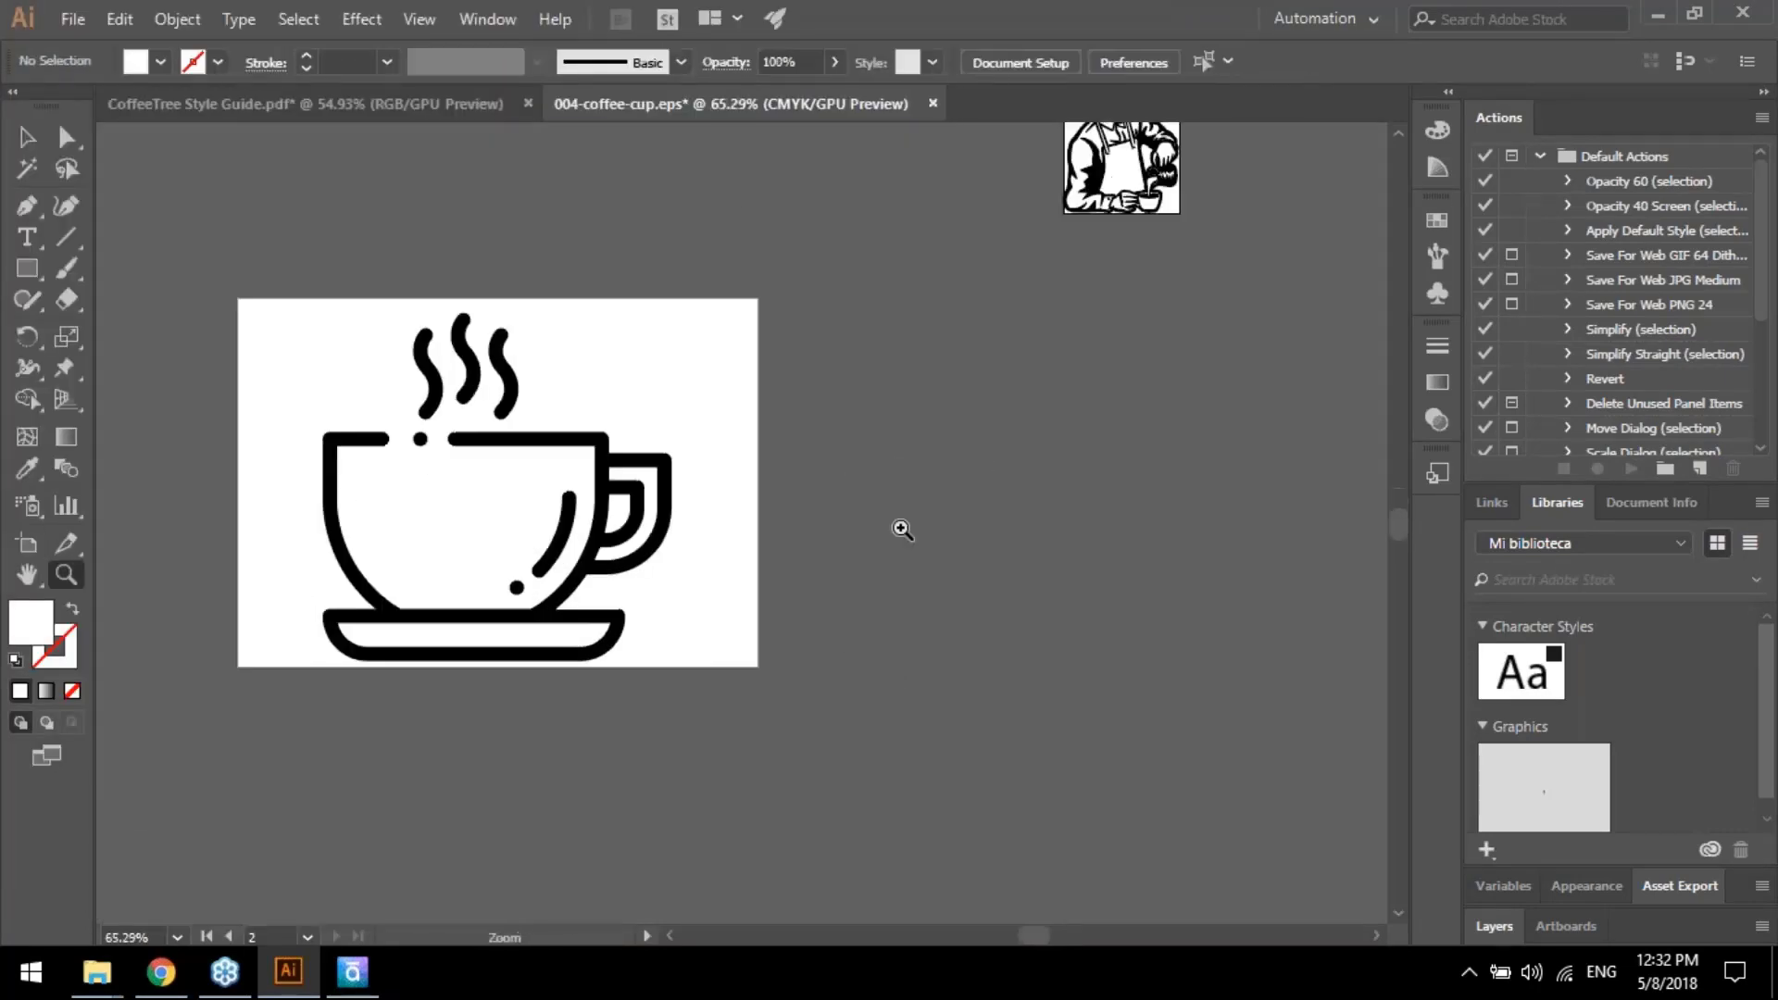
Delete the coffee cup's artboard, Artboard 1, together with the cup artwork on it
drag(902, 529, 859, 514)
drag(588, 507, 478, 627)
click(27, 543)
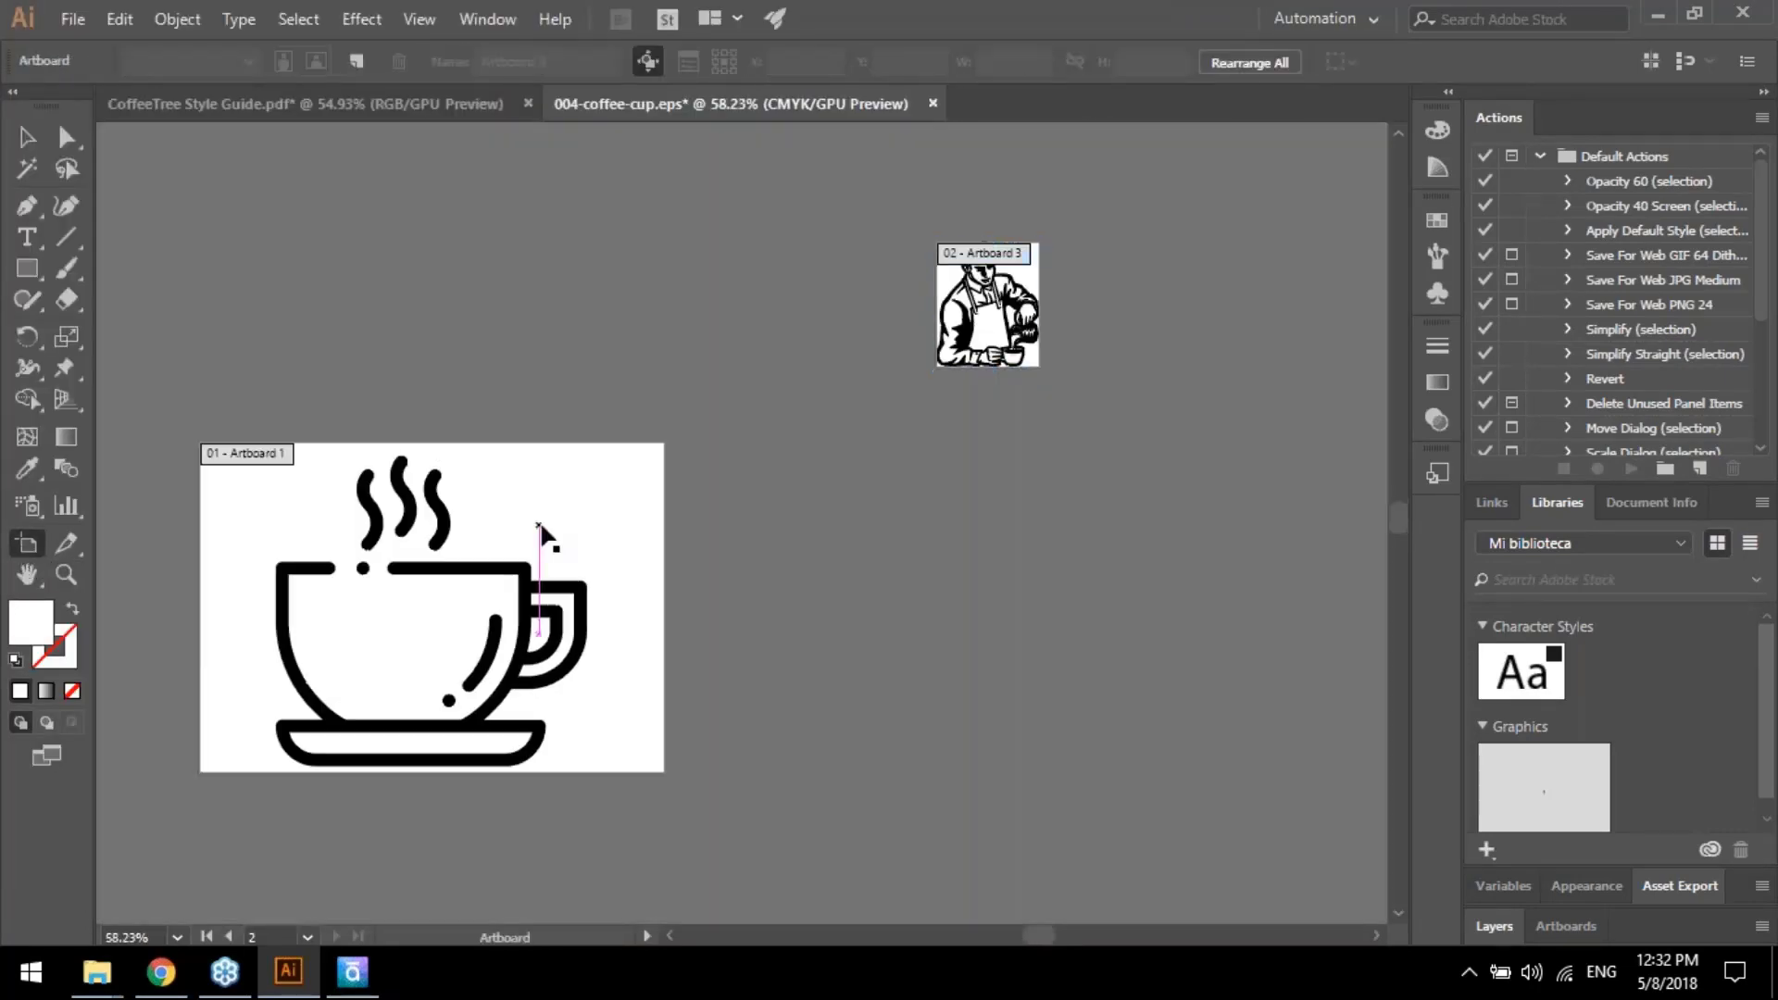
click(542, 528)
key(Delete)
key(v)
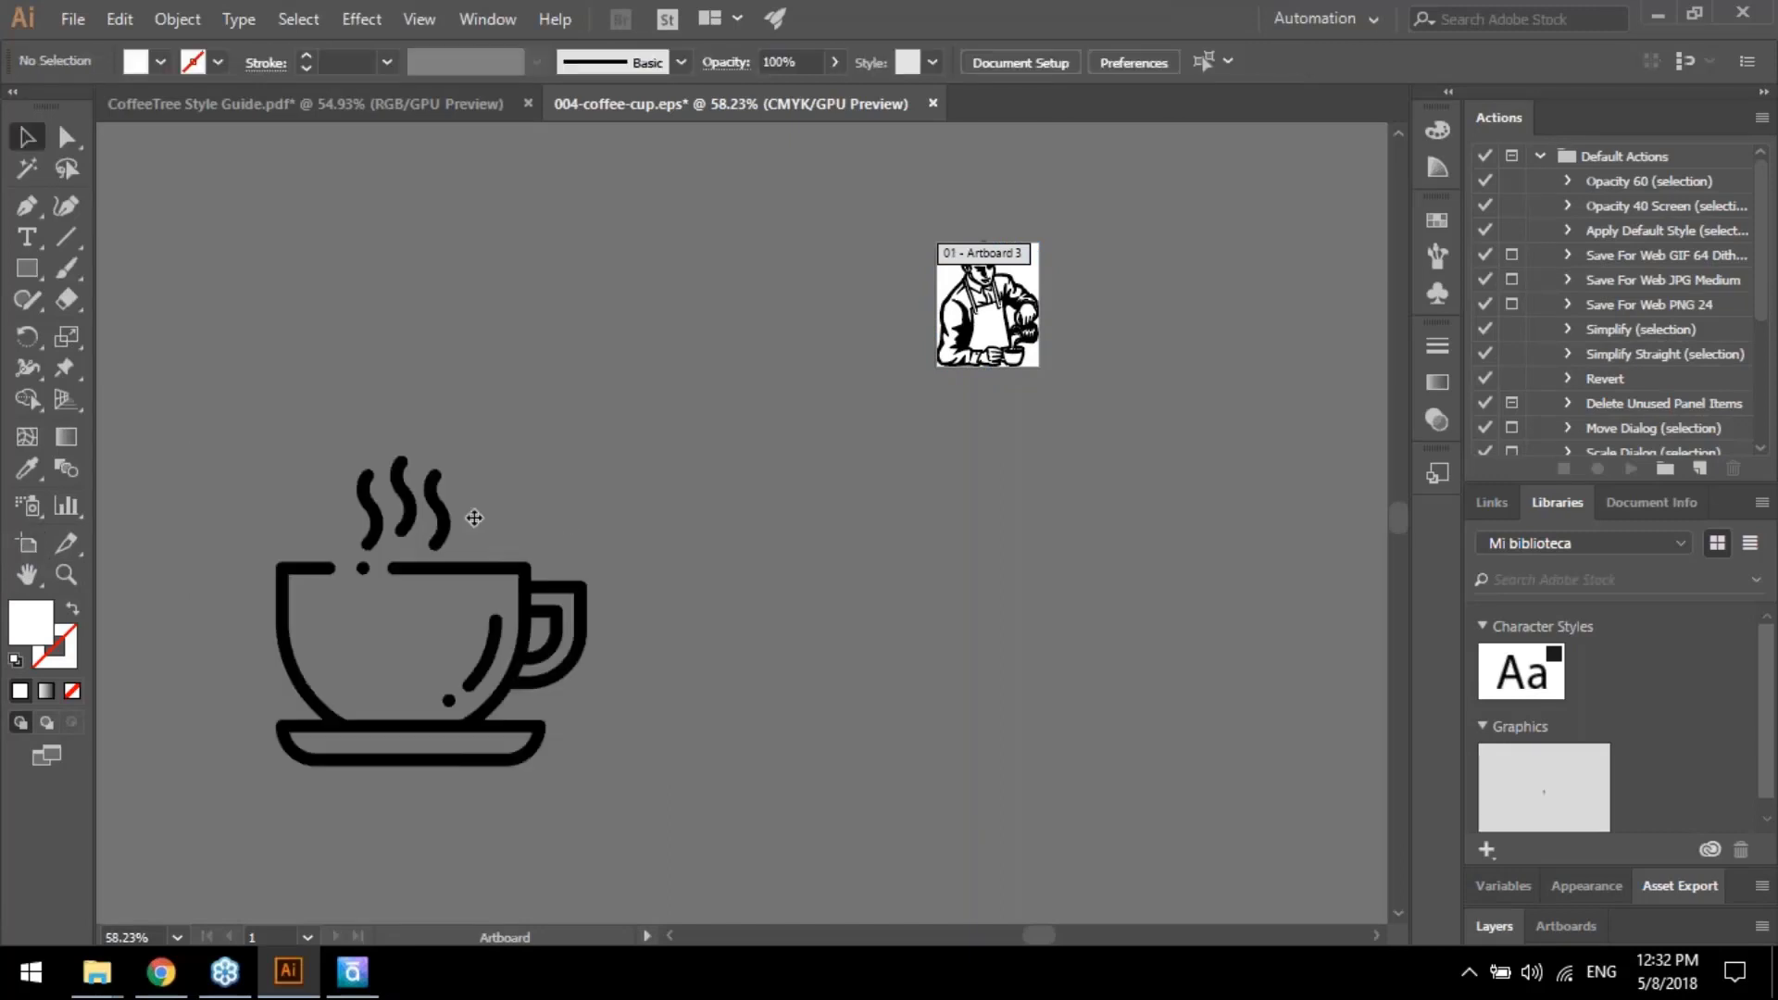
drag(174, 416, 674, 847)
key(Delete)
Export the barista artboard as an Enhanced Metafile (EMF) named "barista" in the Webinar-SL folder
key(z)
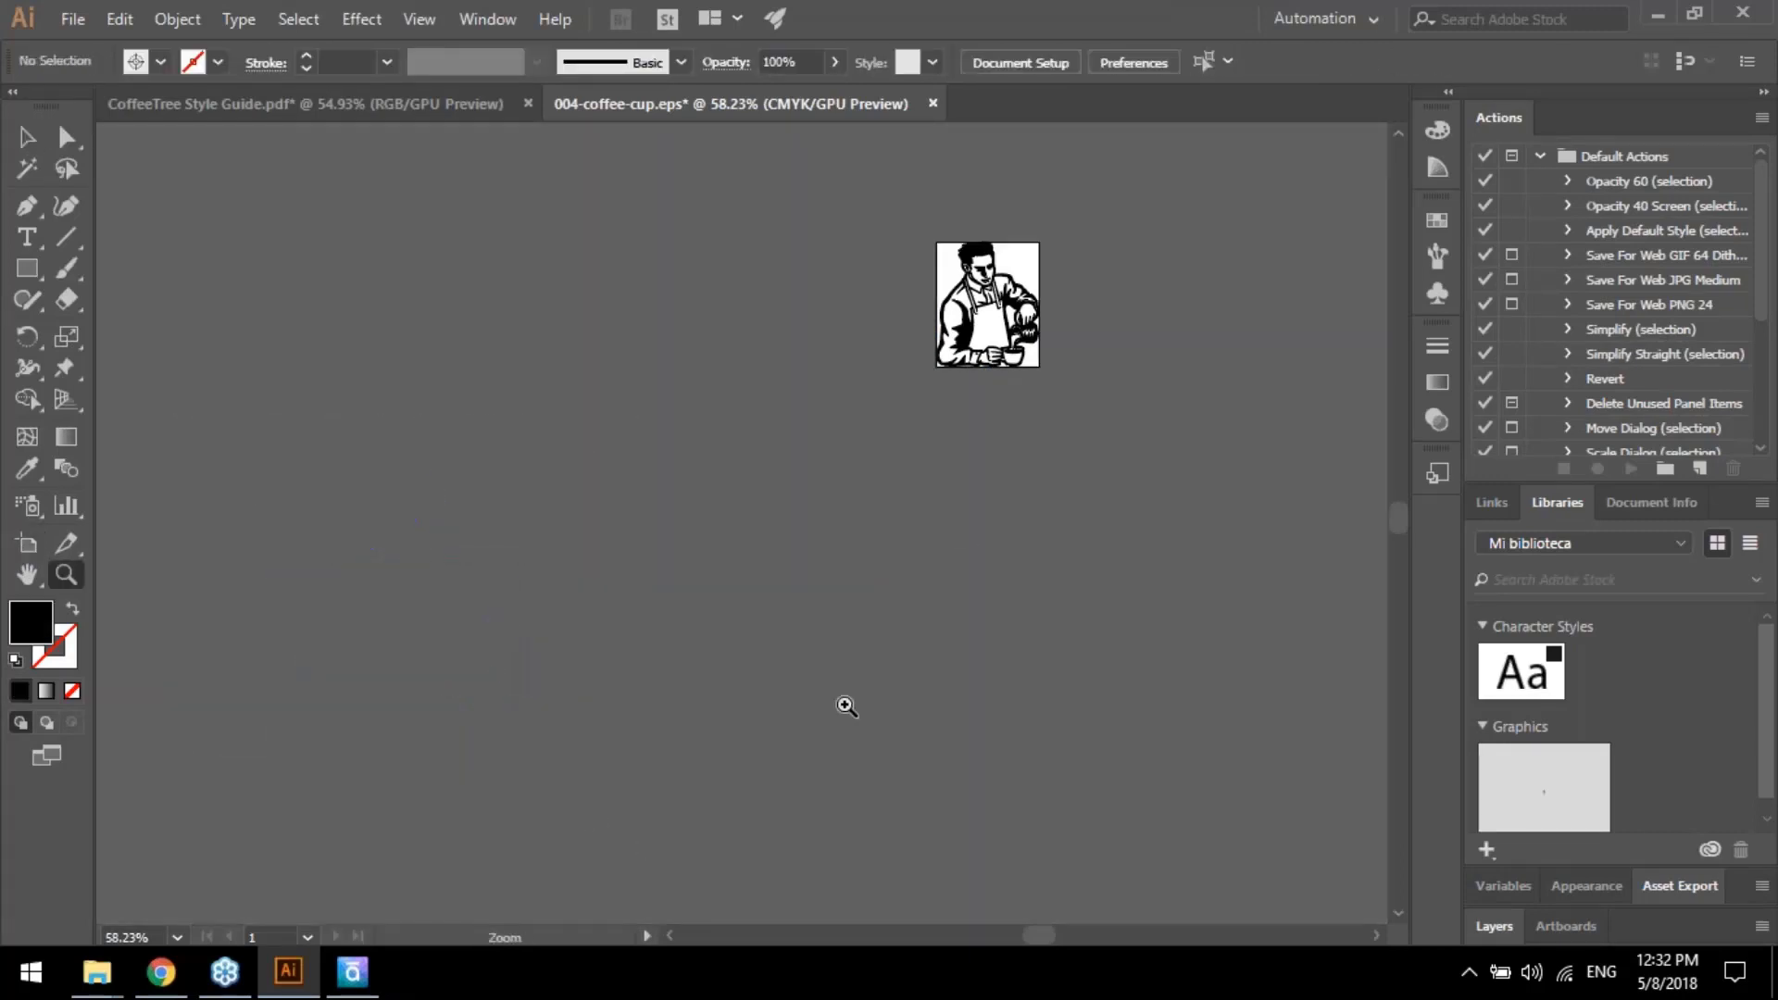
drag(972, 407, 1115, 545)
drag(999, 260, 820, 648)
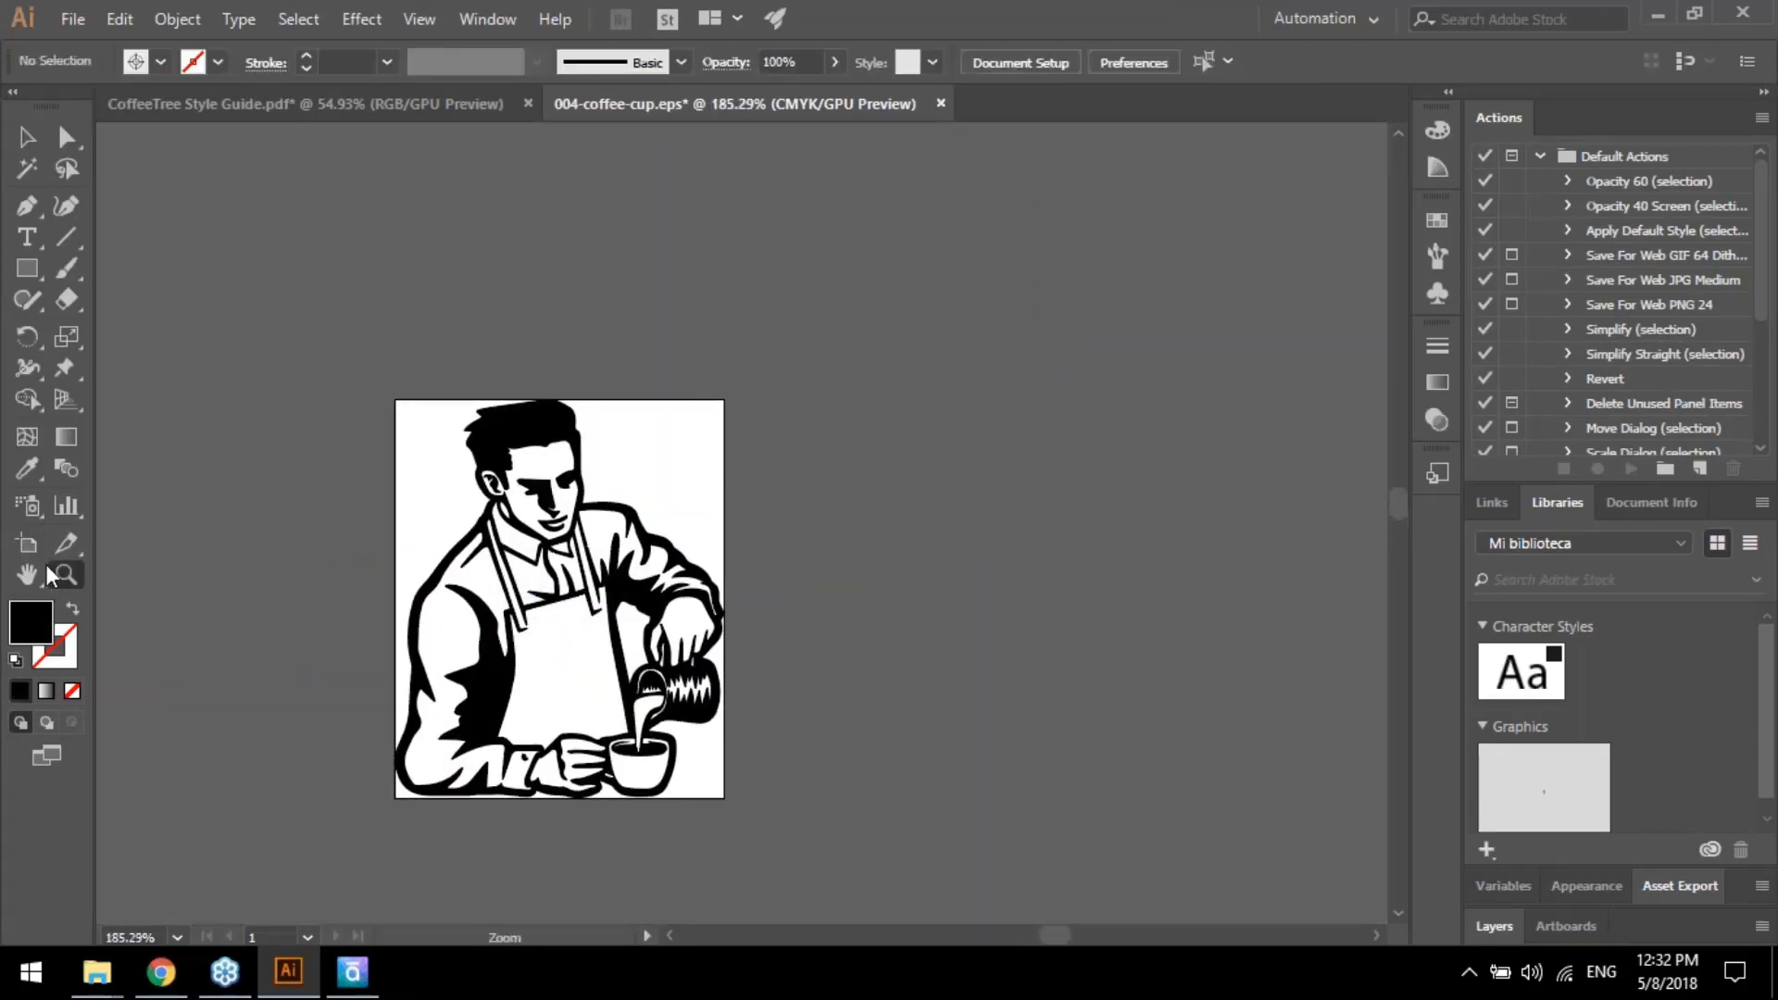
click(27, 544)
click(67, 16)
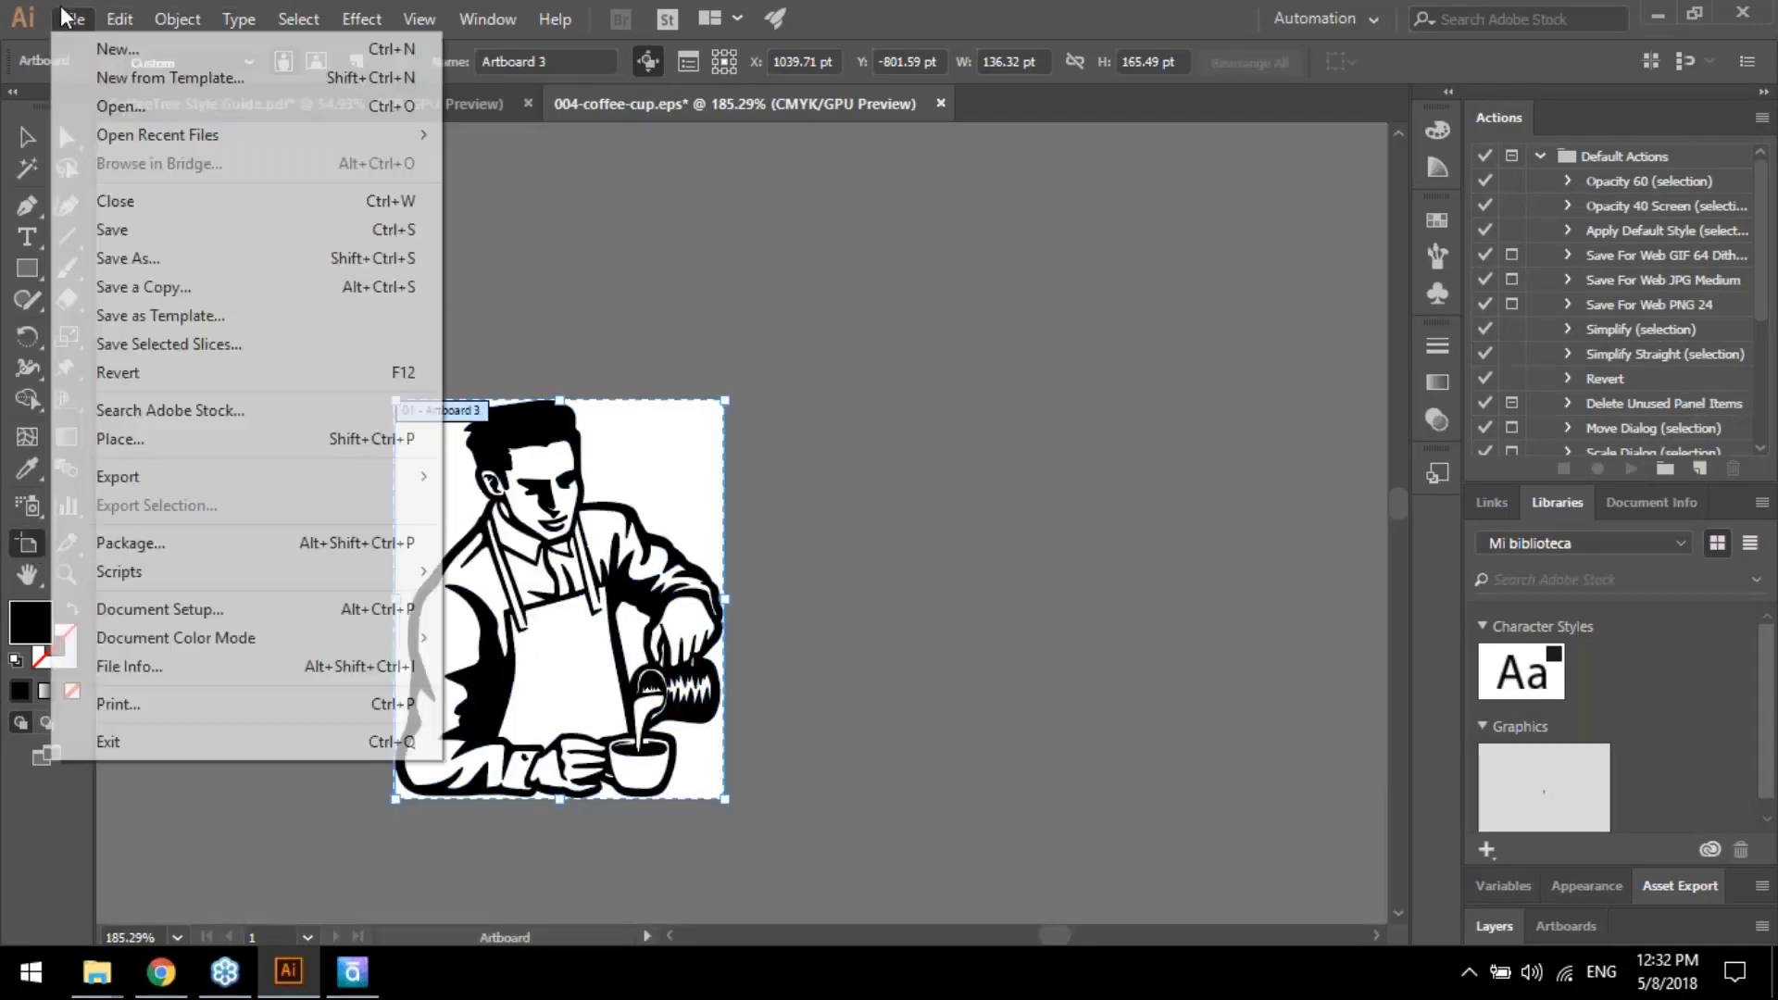
click(516, 509)
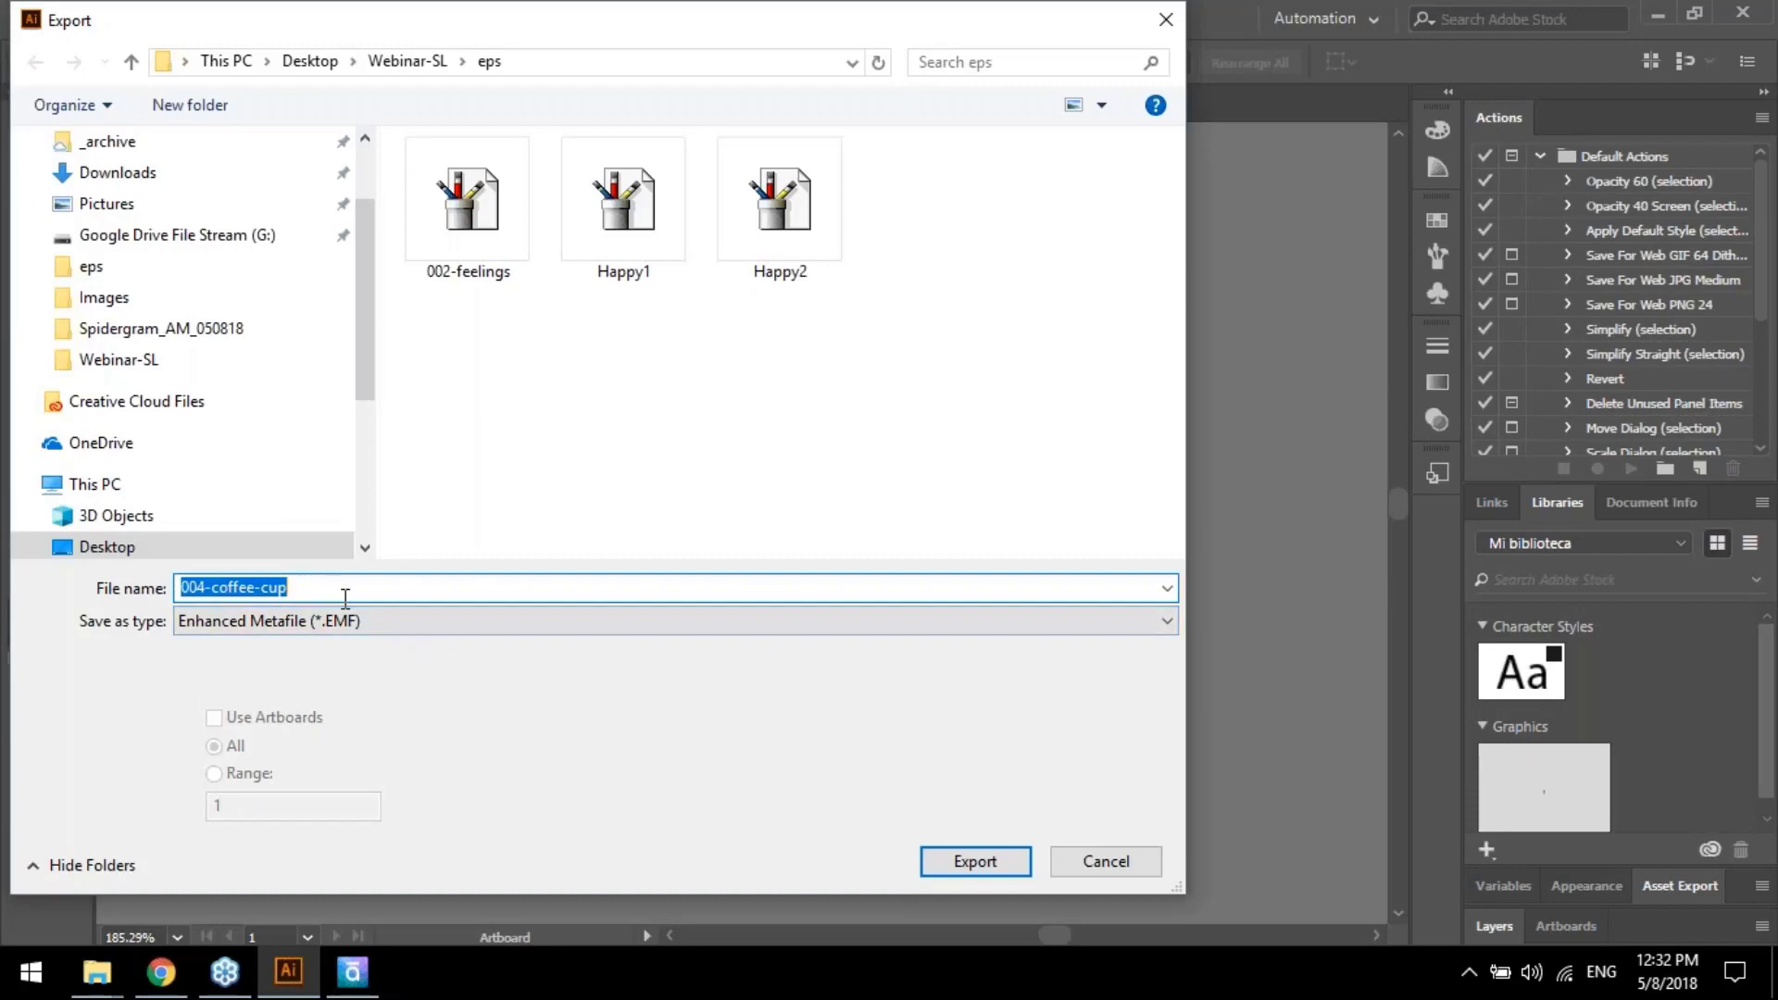
text(barista)
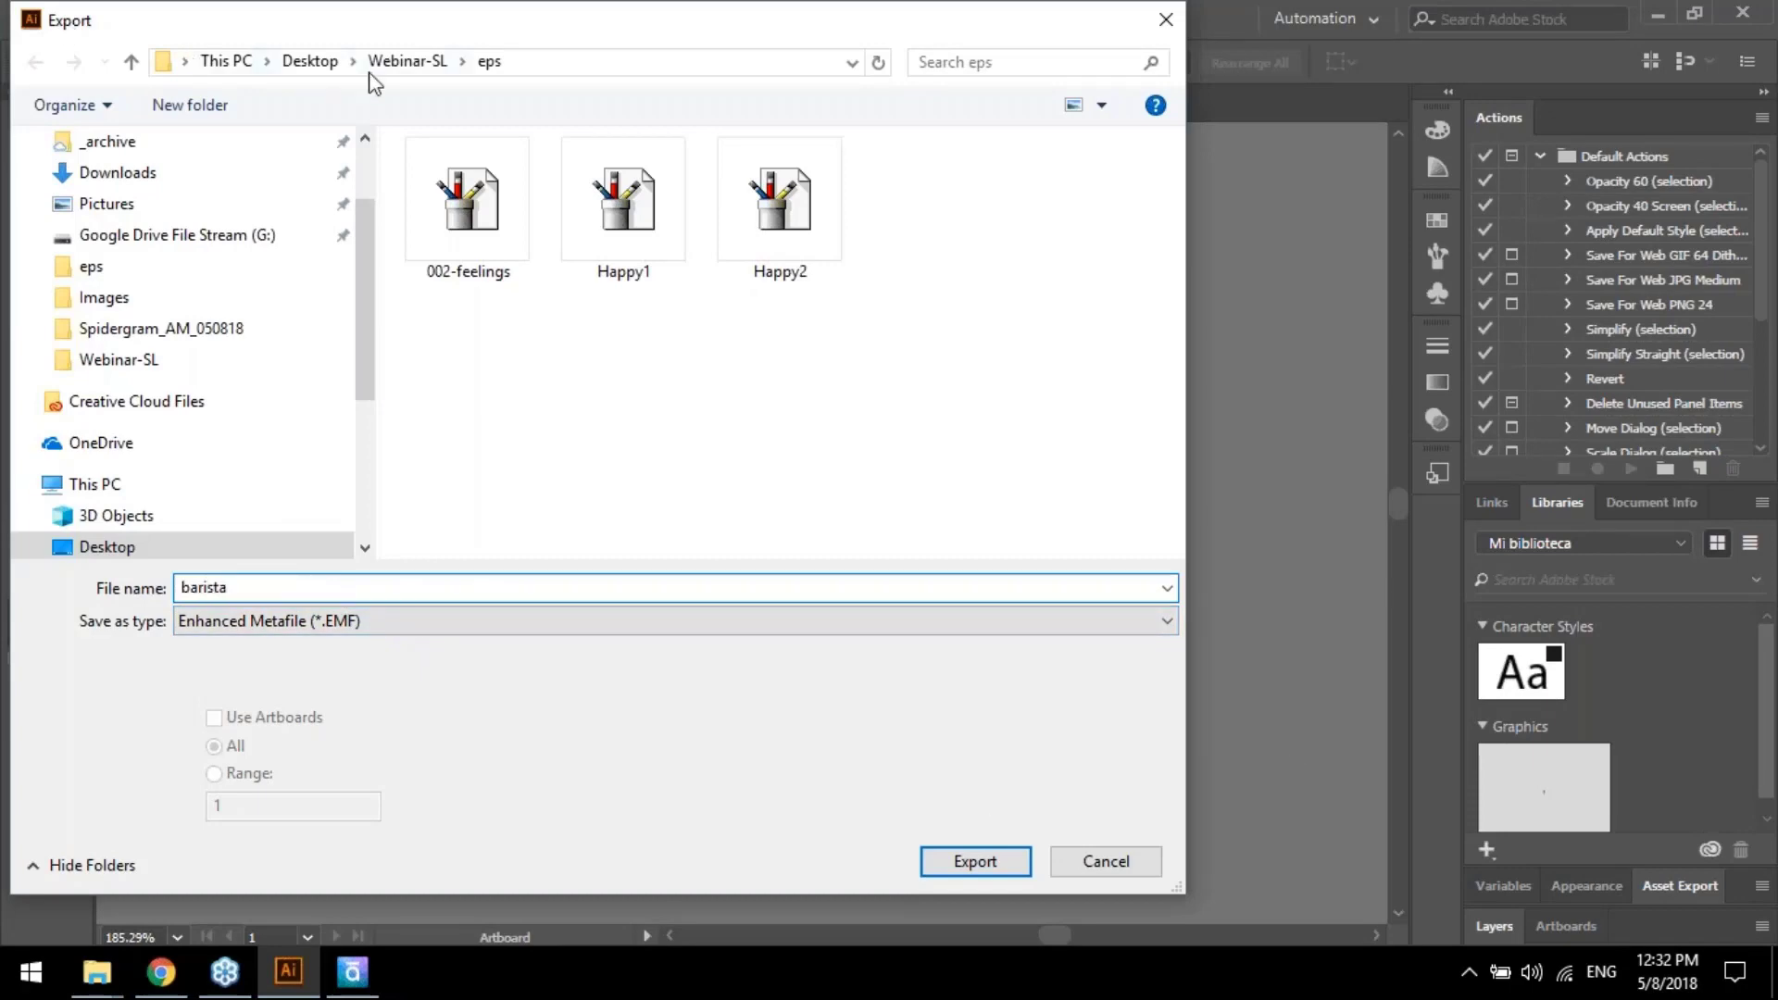
click(407, 61)
click(999, 873)
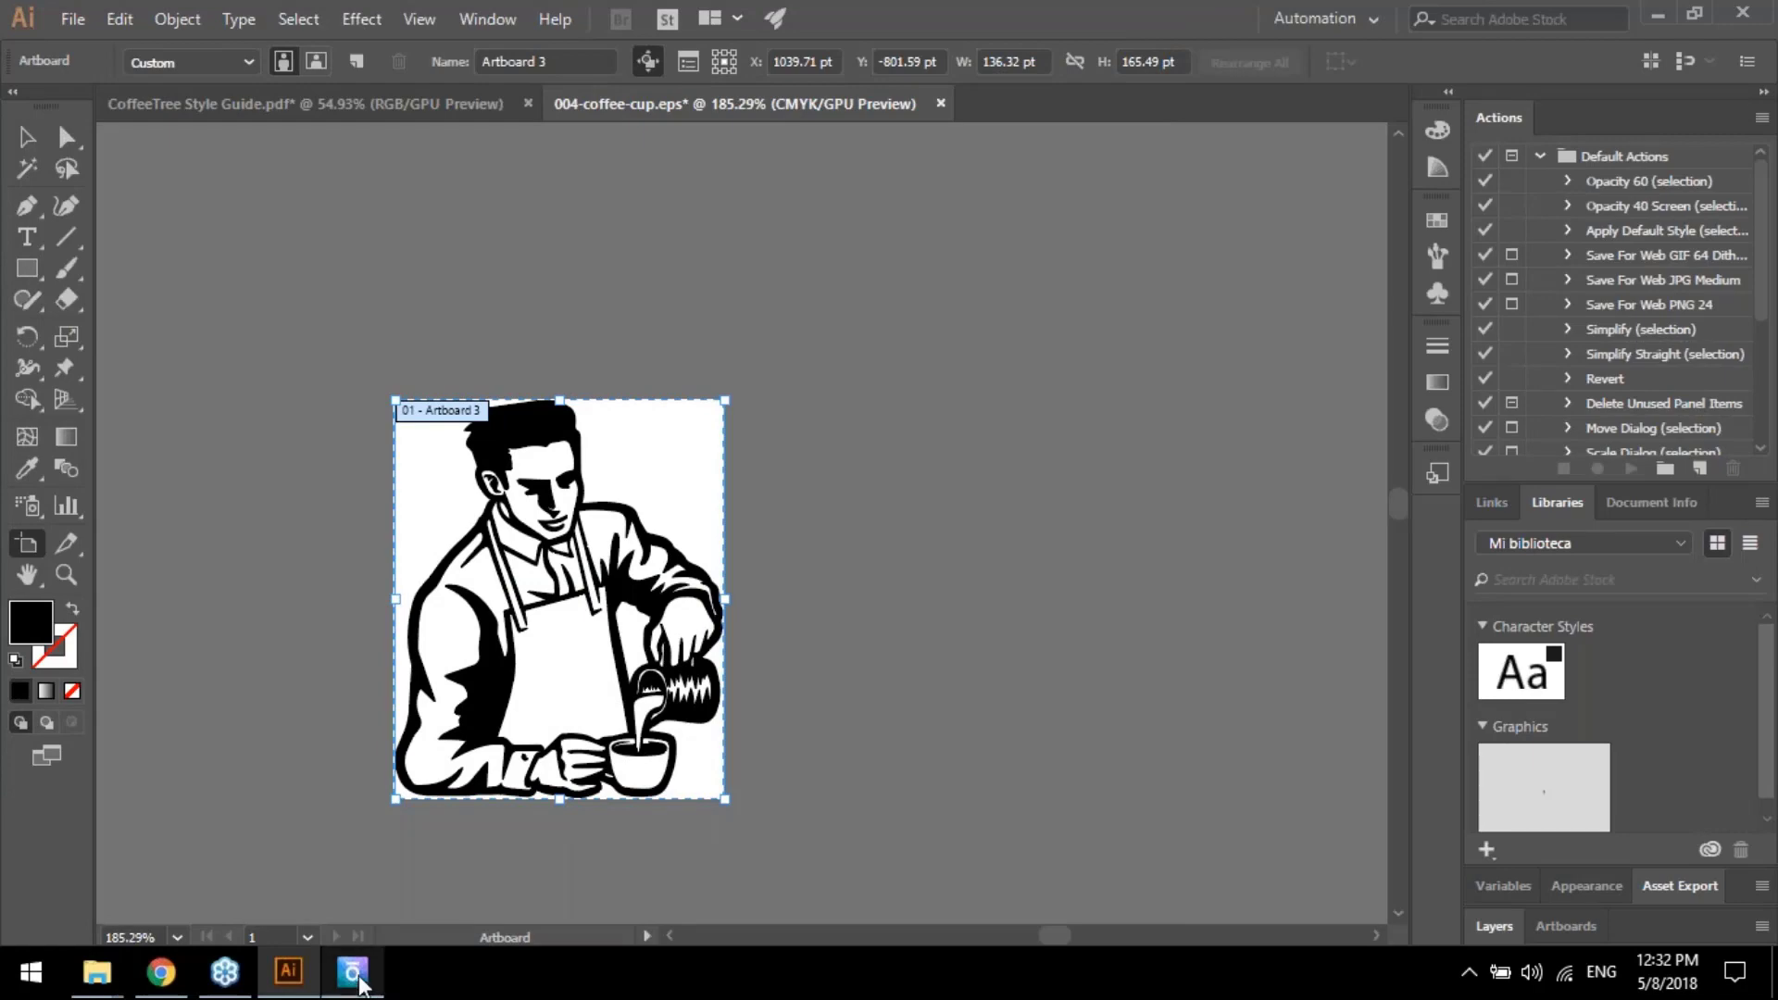
Switch to Articulate Storyline and delete the lorem ipsum text placeholder beside the buttons on the Content 1 layer
click(356, 974)
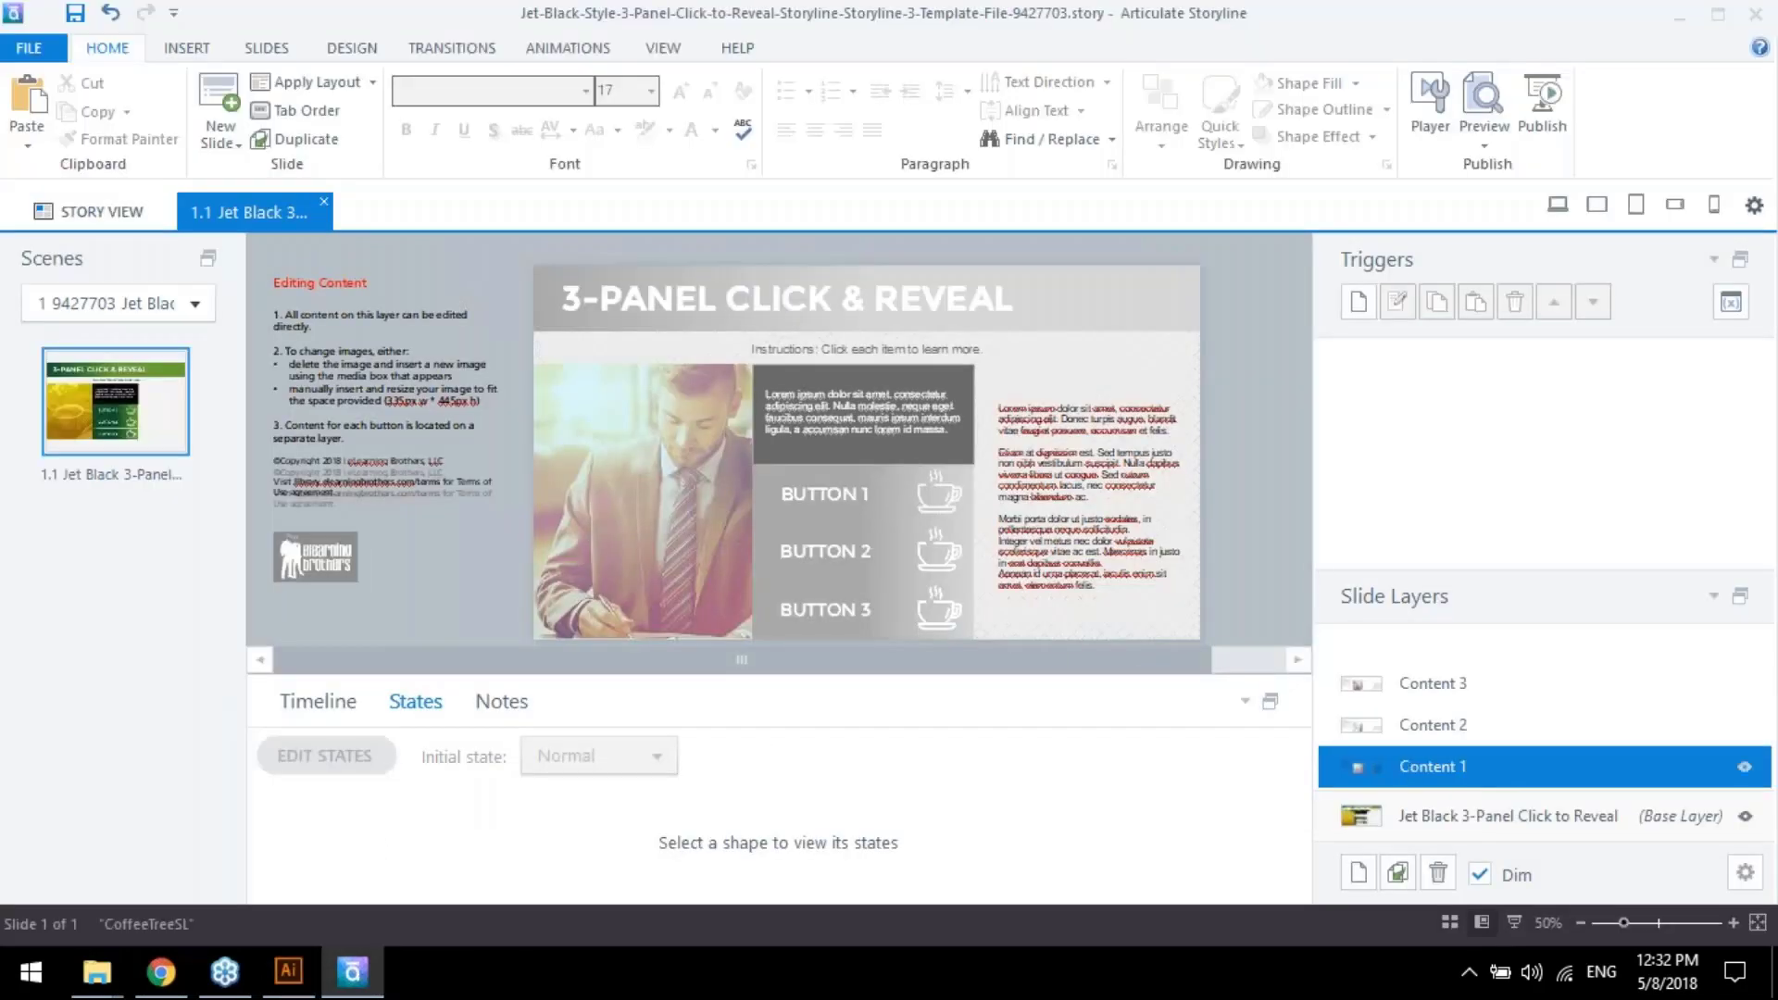
click(1164, 615)
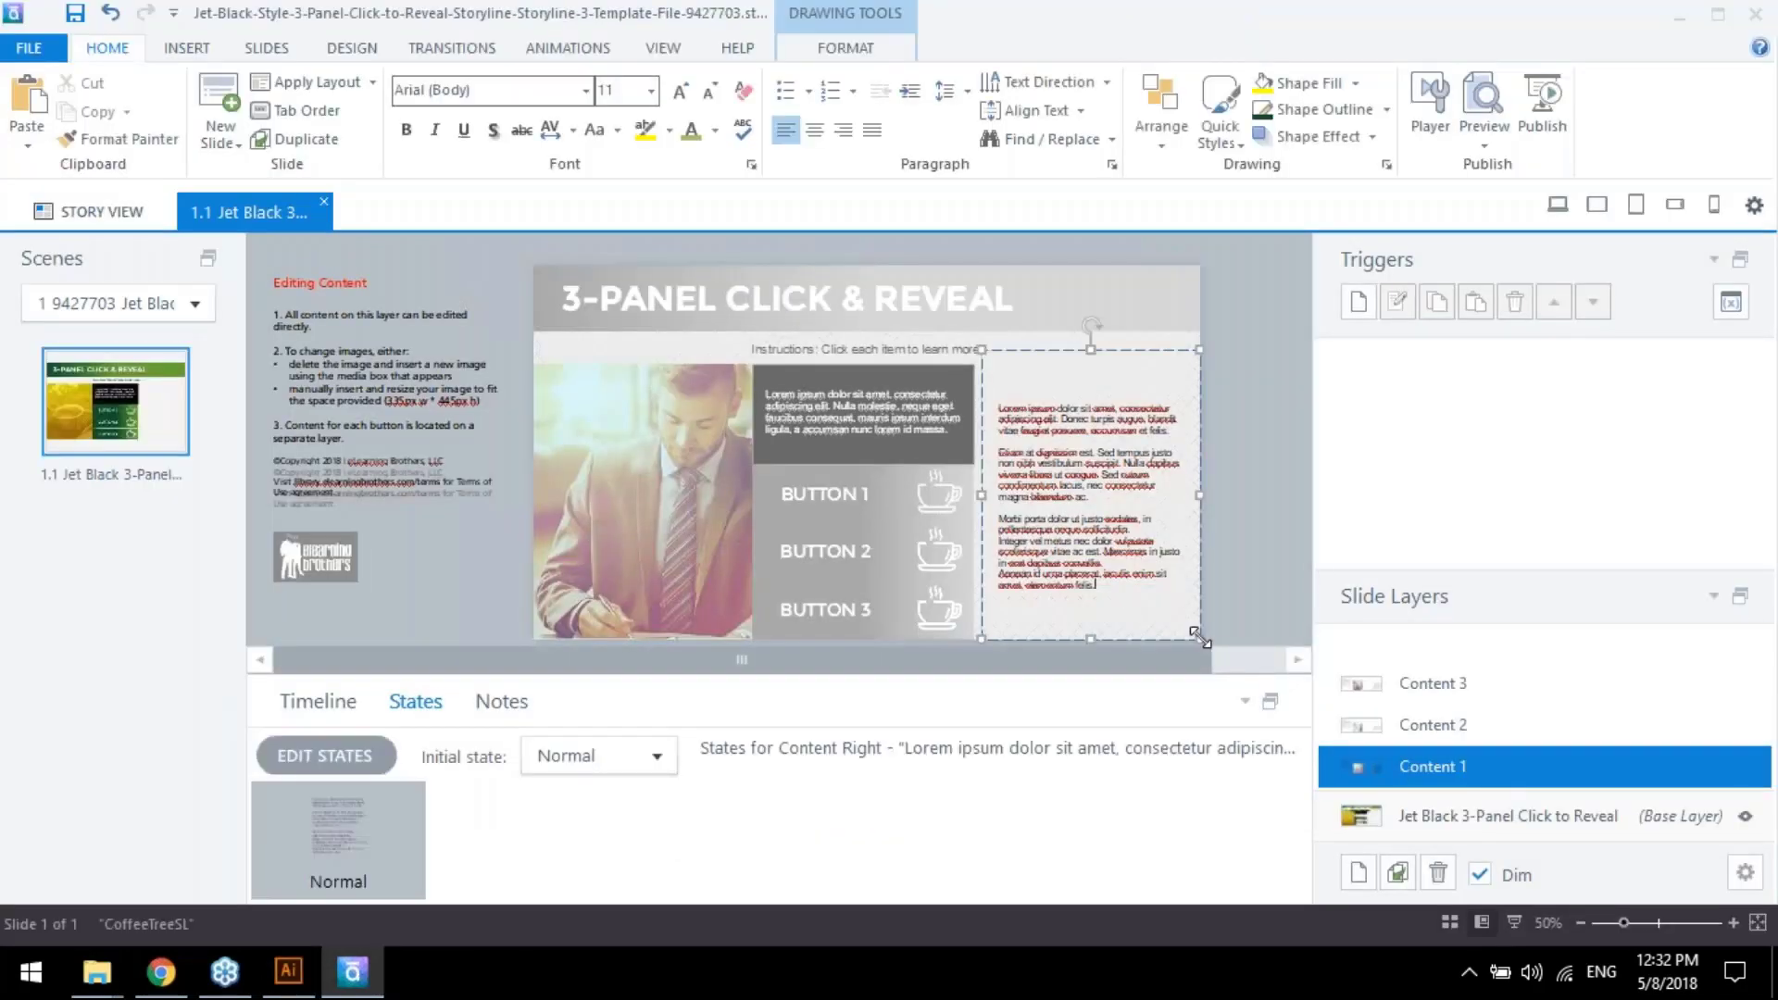
click(1201, 637)
key(Delete)
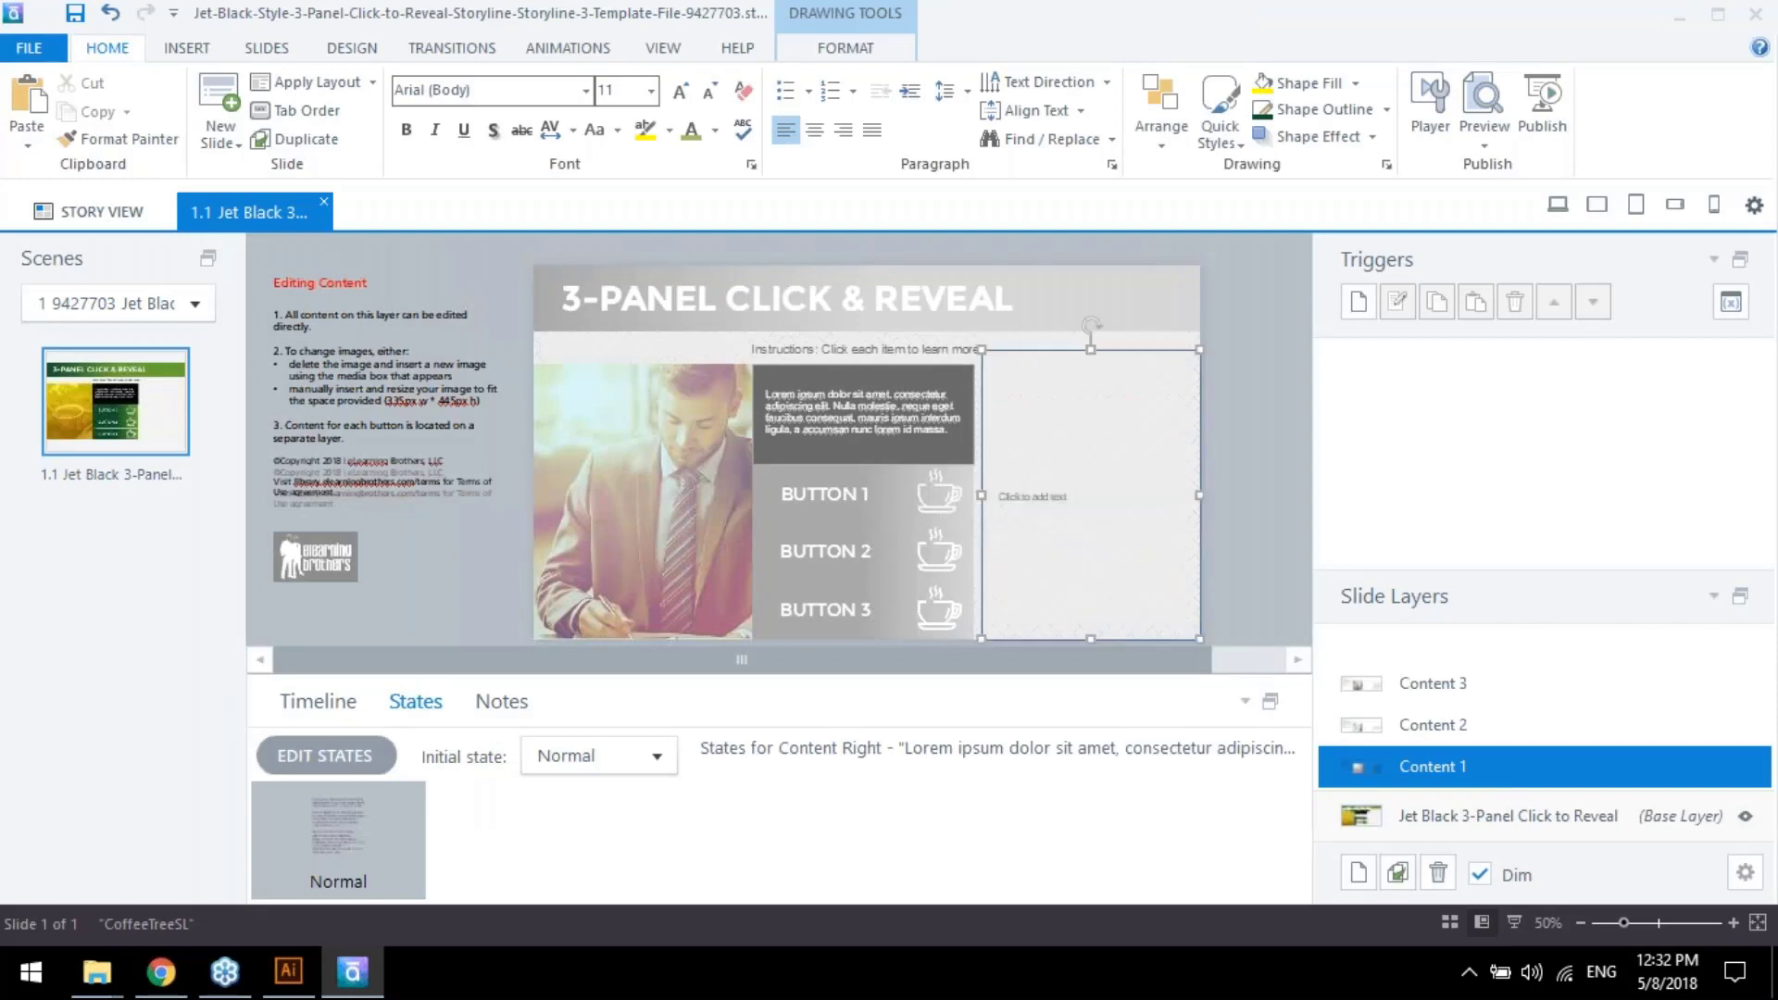
click(1246, 545)
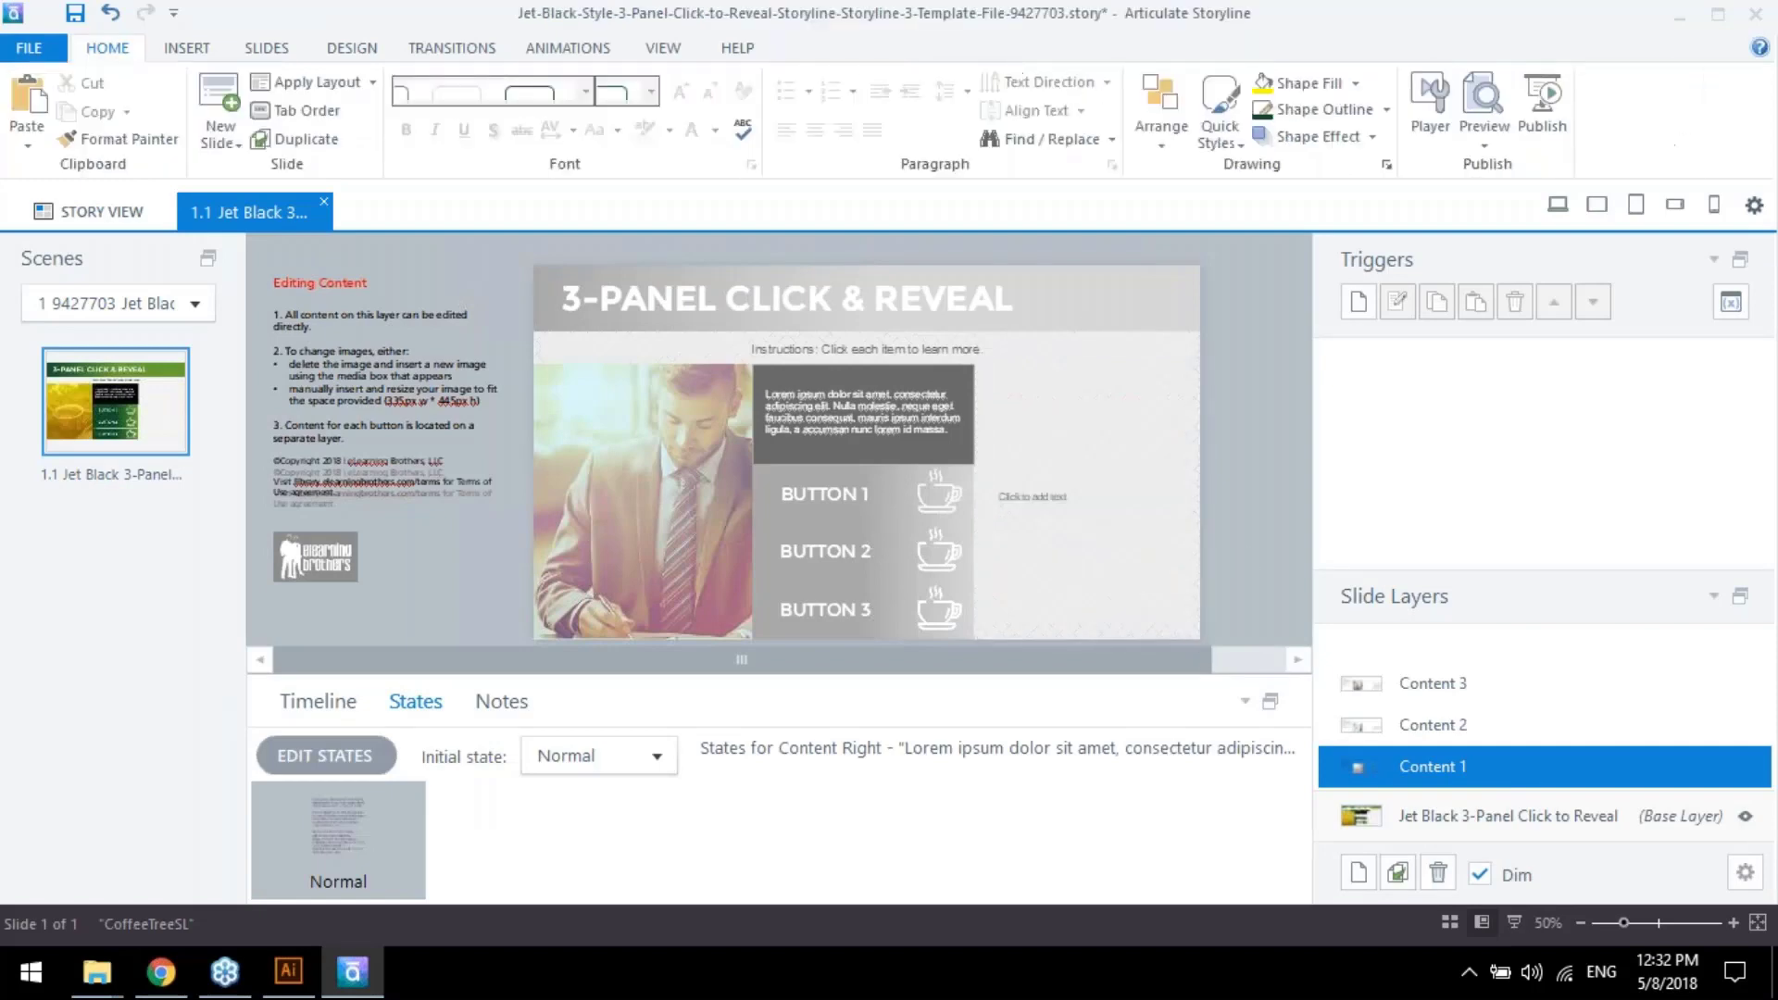
click(1200, 638)
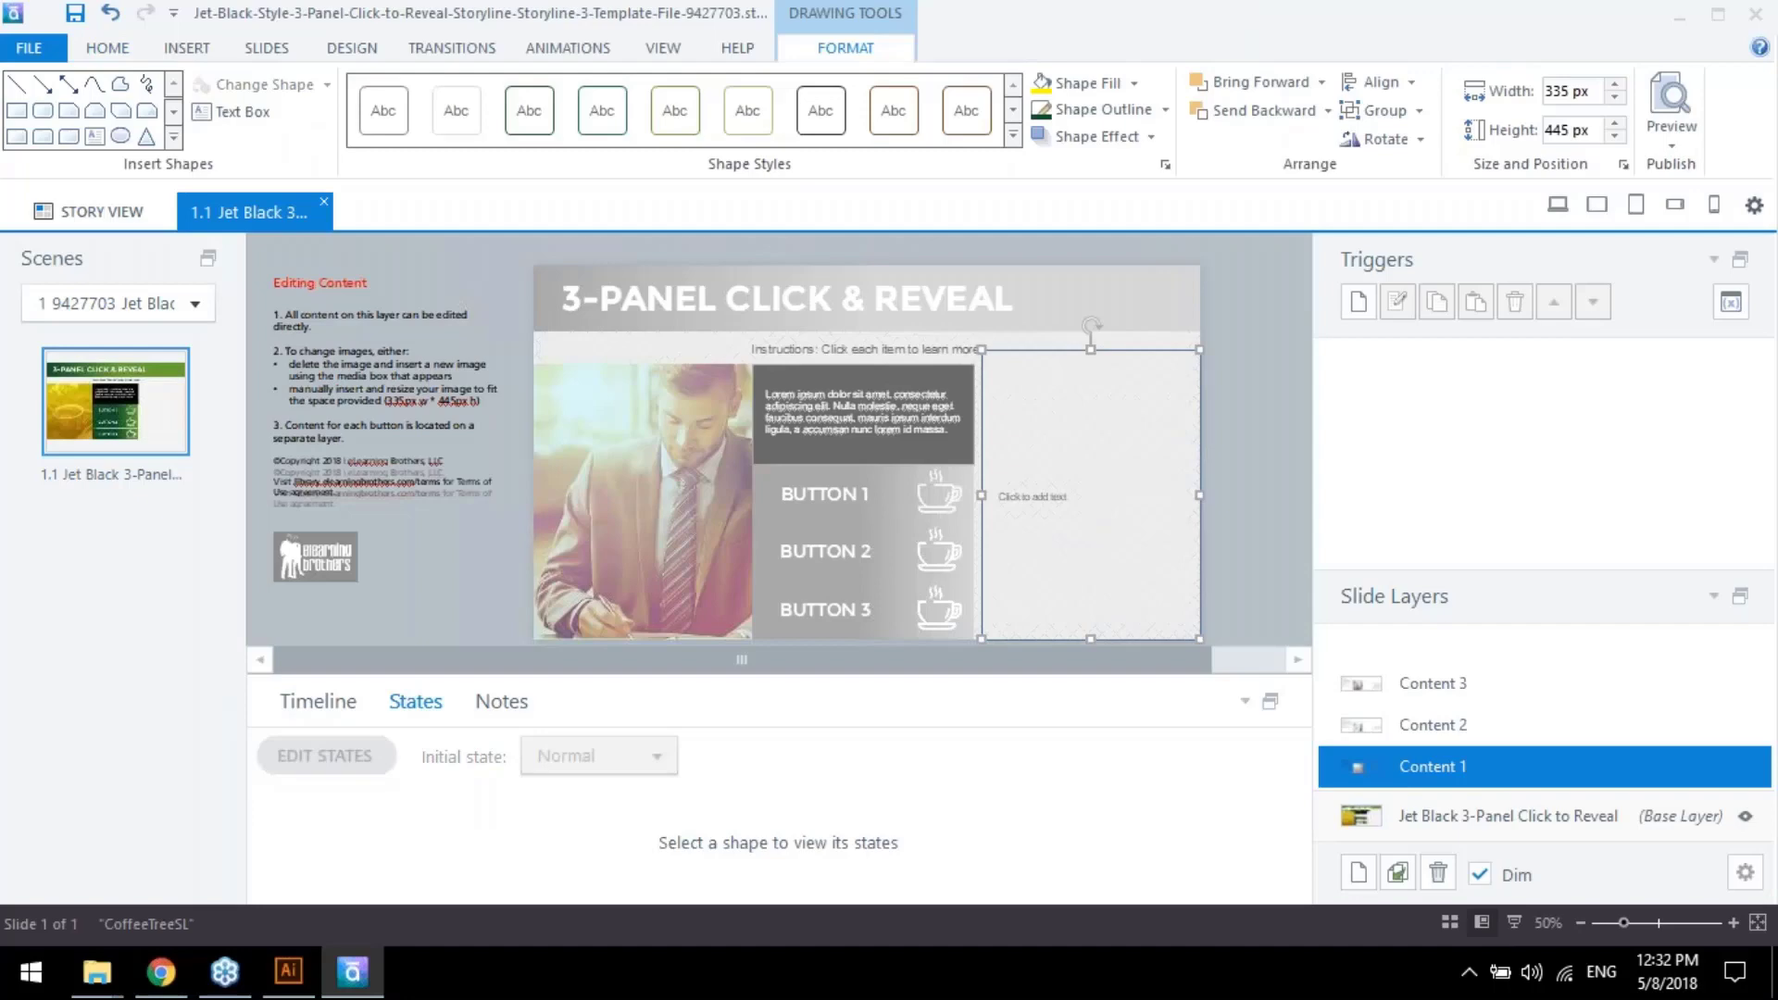
key(Delete)
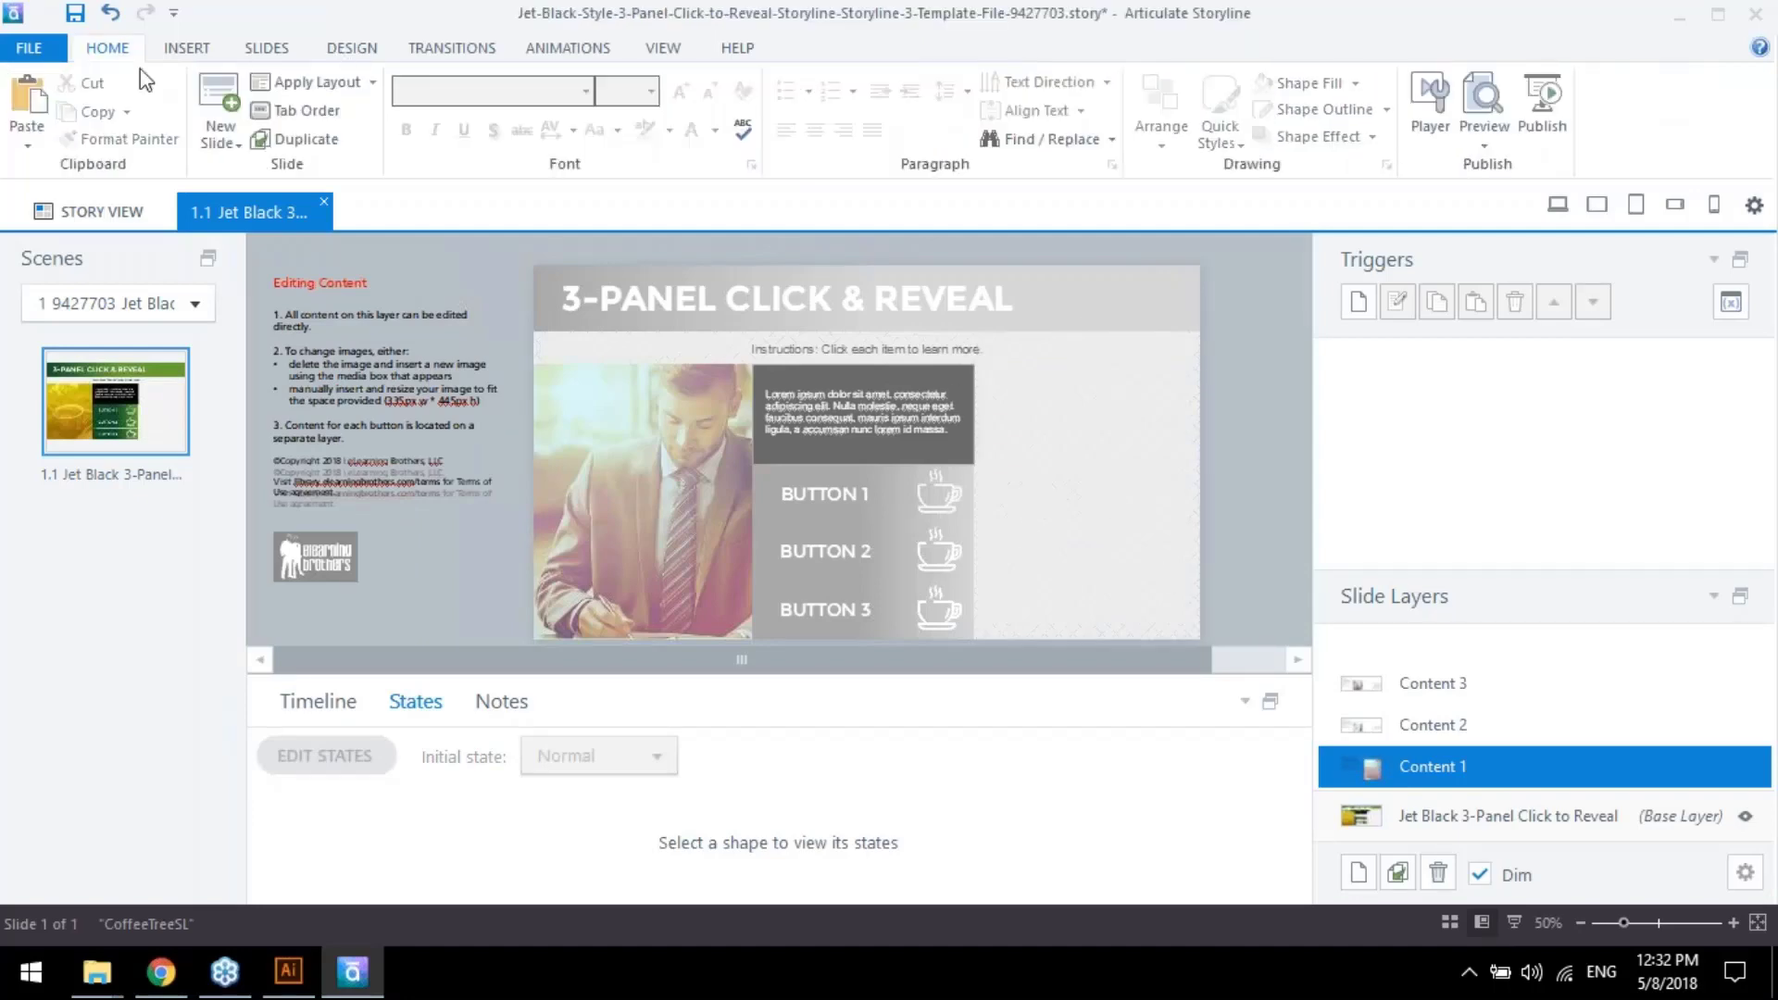
Insert the picture barista.emf, enlarge it to 315 × 382 px, and position it in the empty panel beside the buttons
click(190, 47)
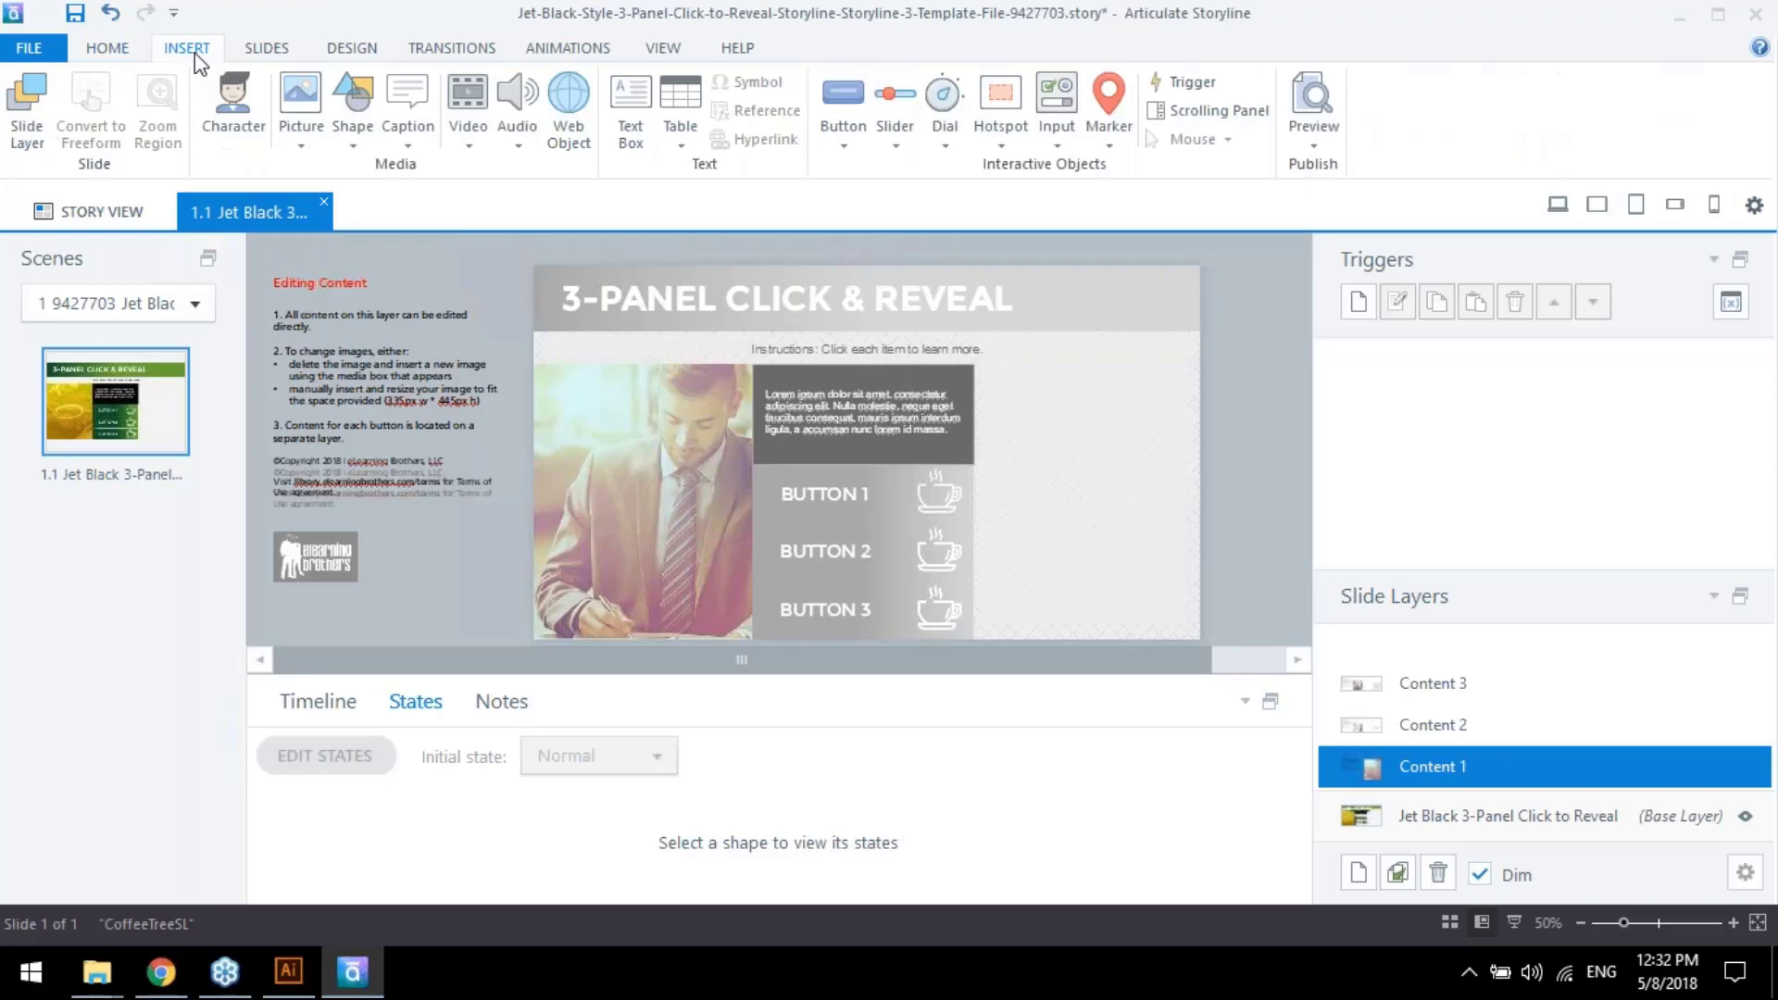
click(318, 107)
double_click(579, 348)
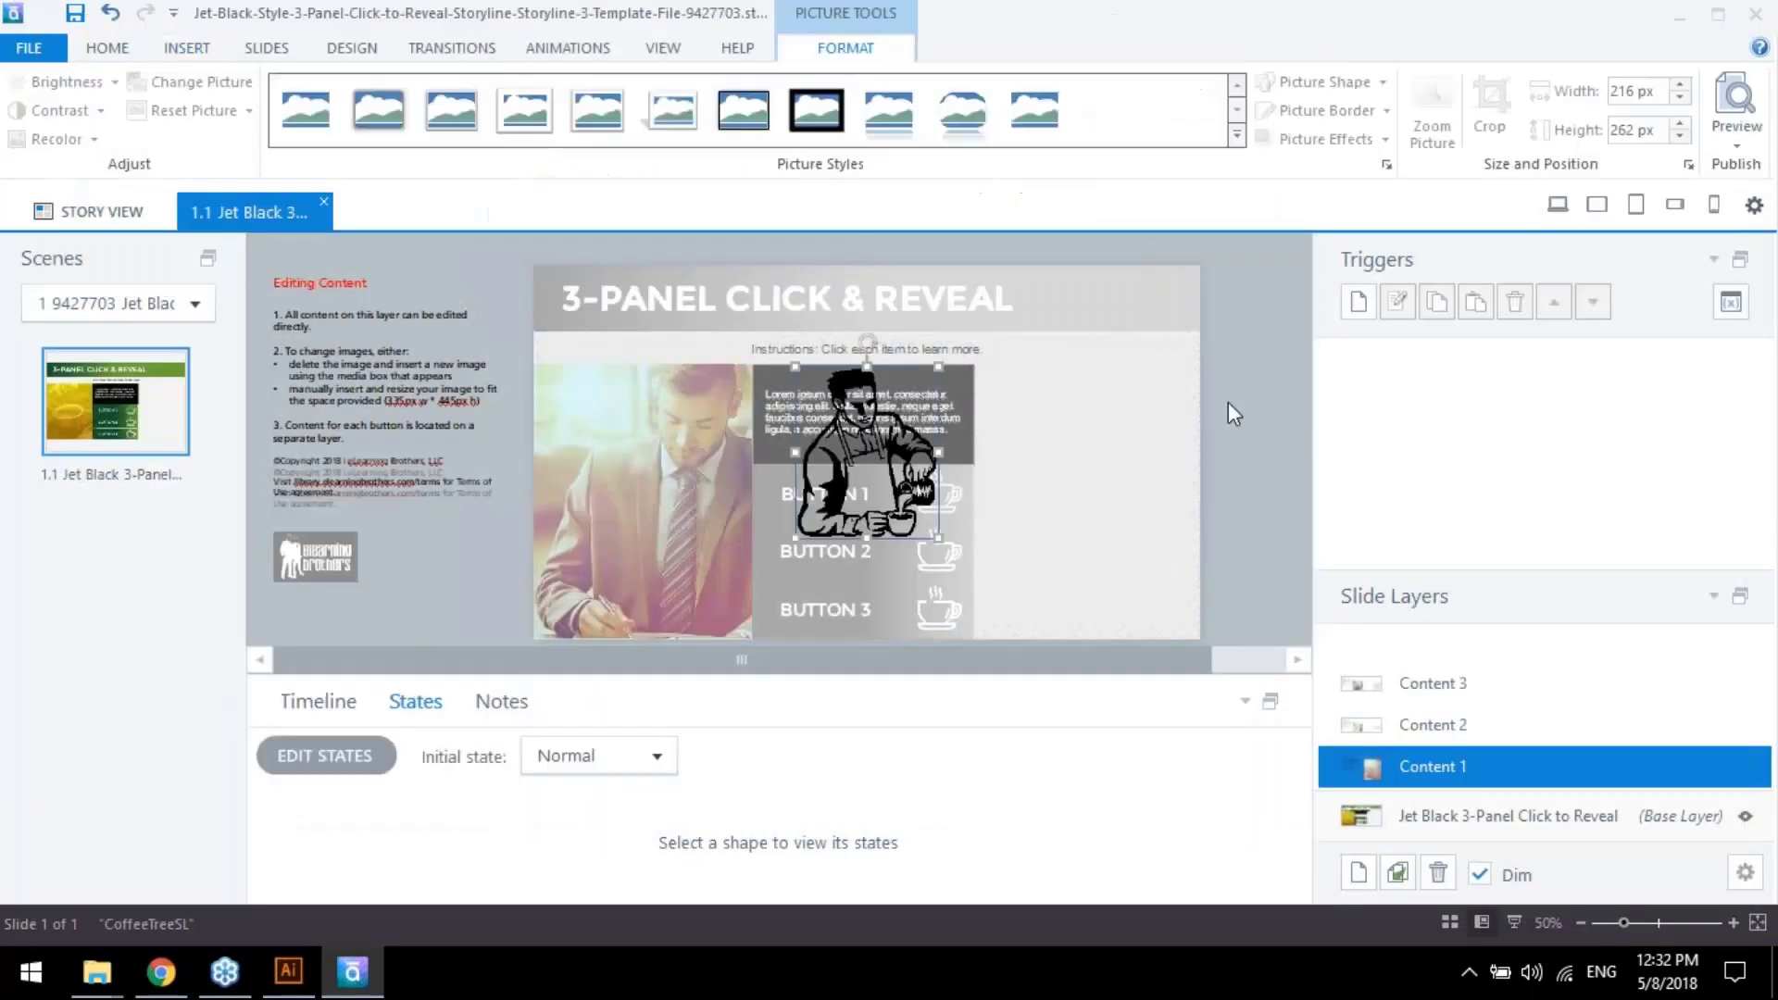
drag(886, 473, 1098, 570)
drag(1156, 460, 1214, 383)
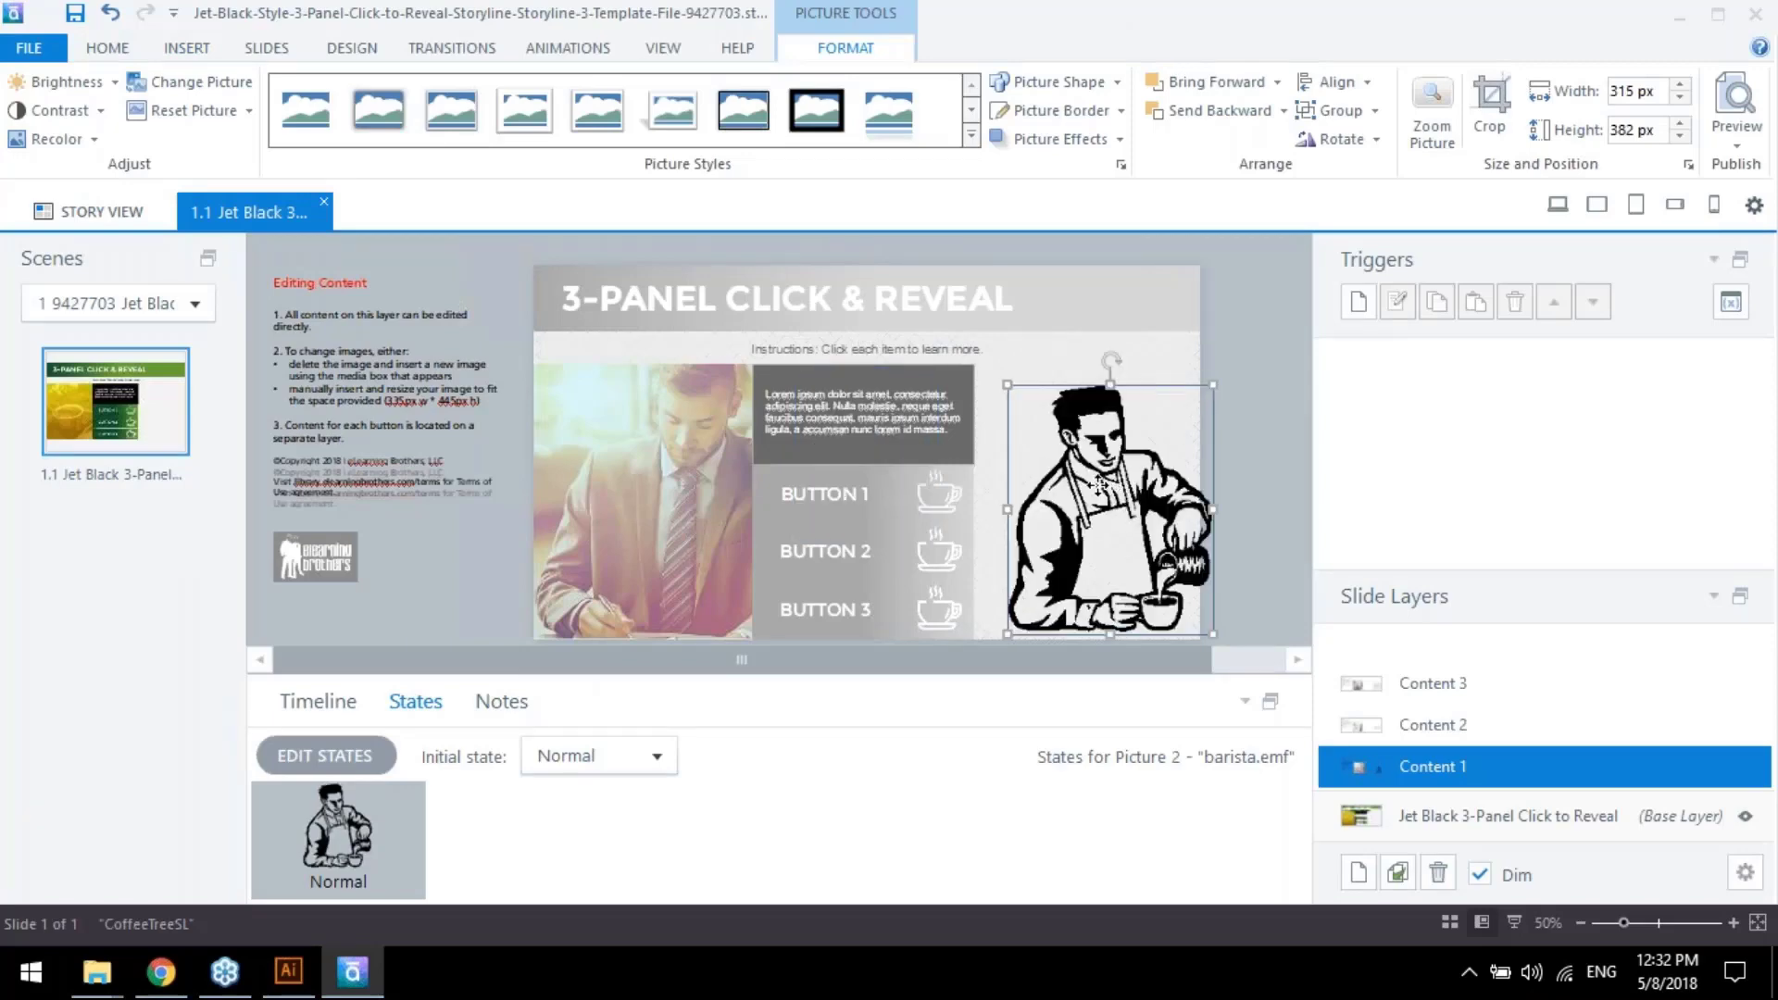
mouse_move(1130, 491)
mouse_down()
mouse_move(1099, 481)
mouse_move(1136, 477)
mouse_up()
Ungroup the barista picture to convert it into an editable shape
right_click(1158, 500)
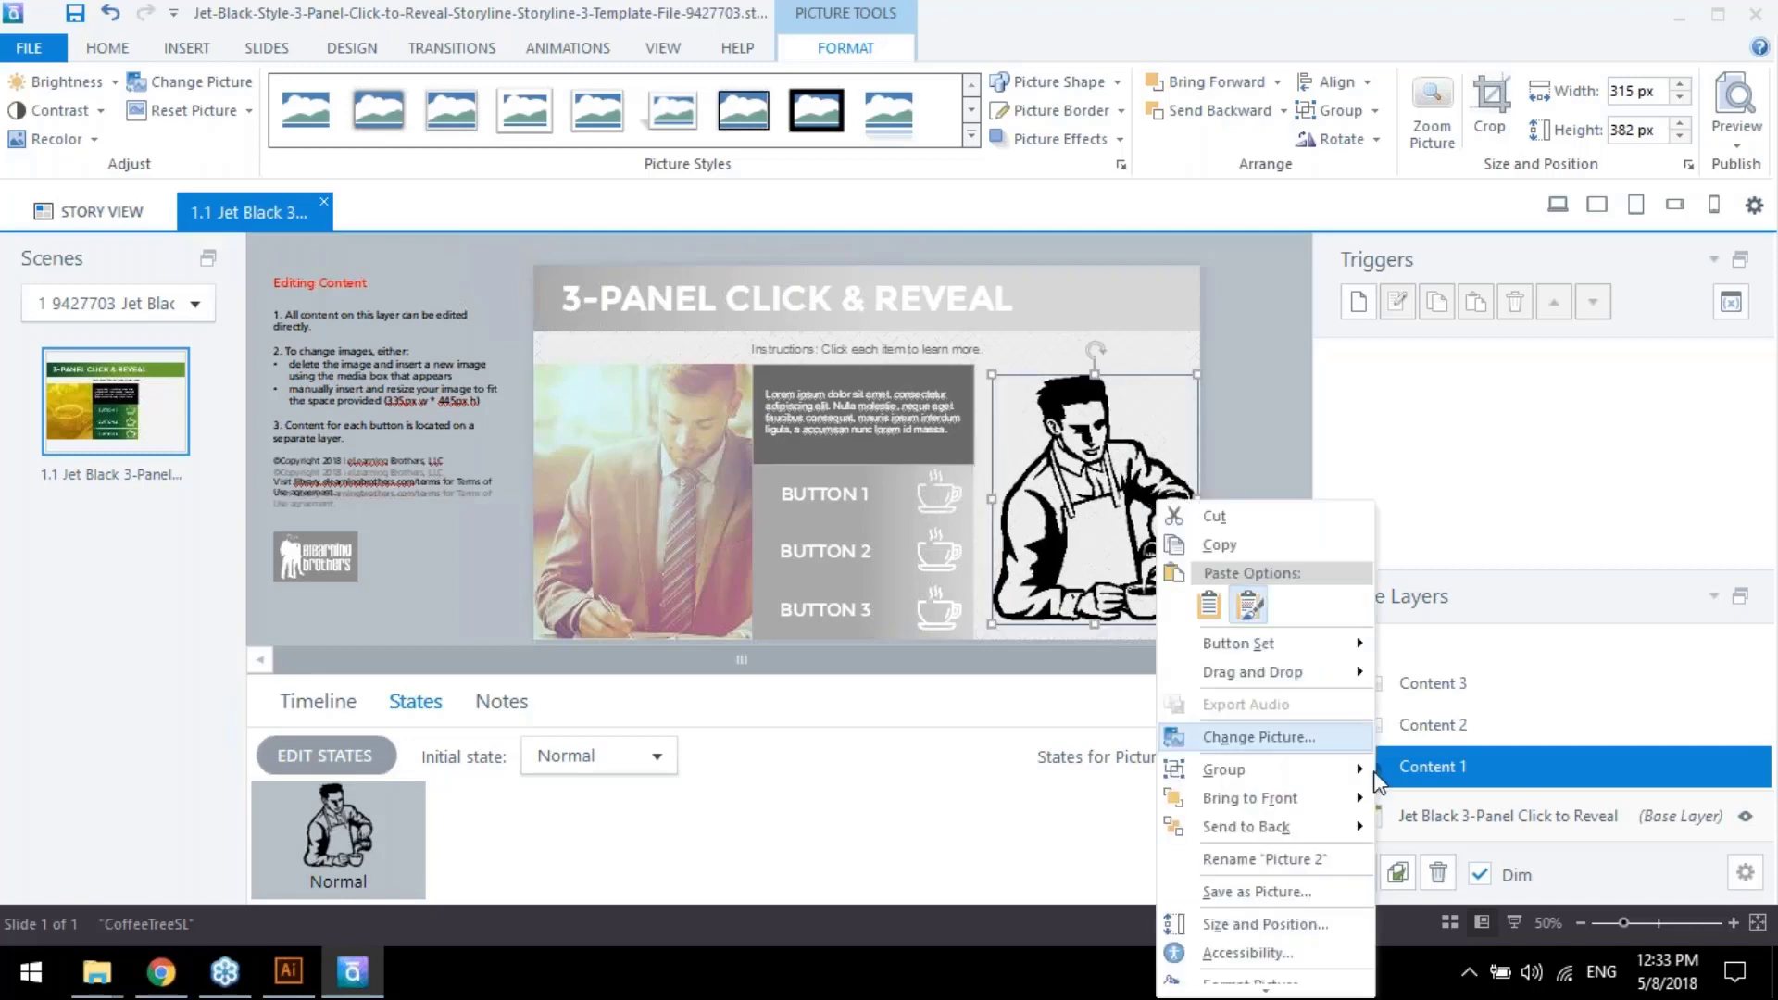
mouse_move(1309, 771)
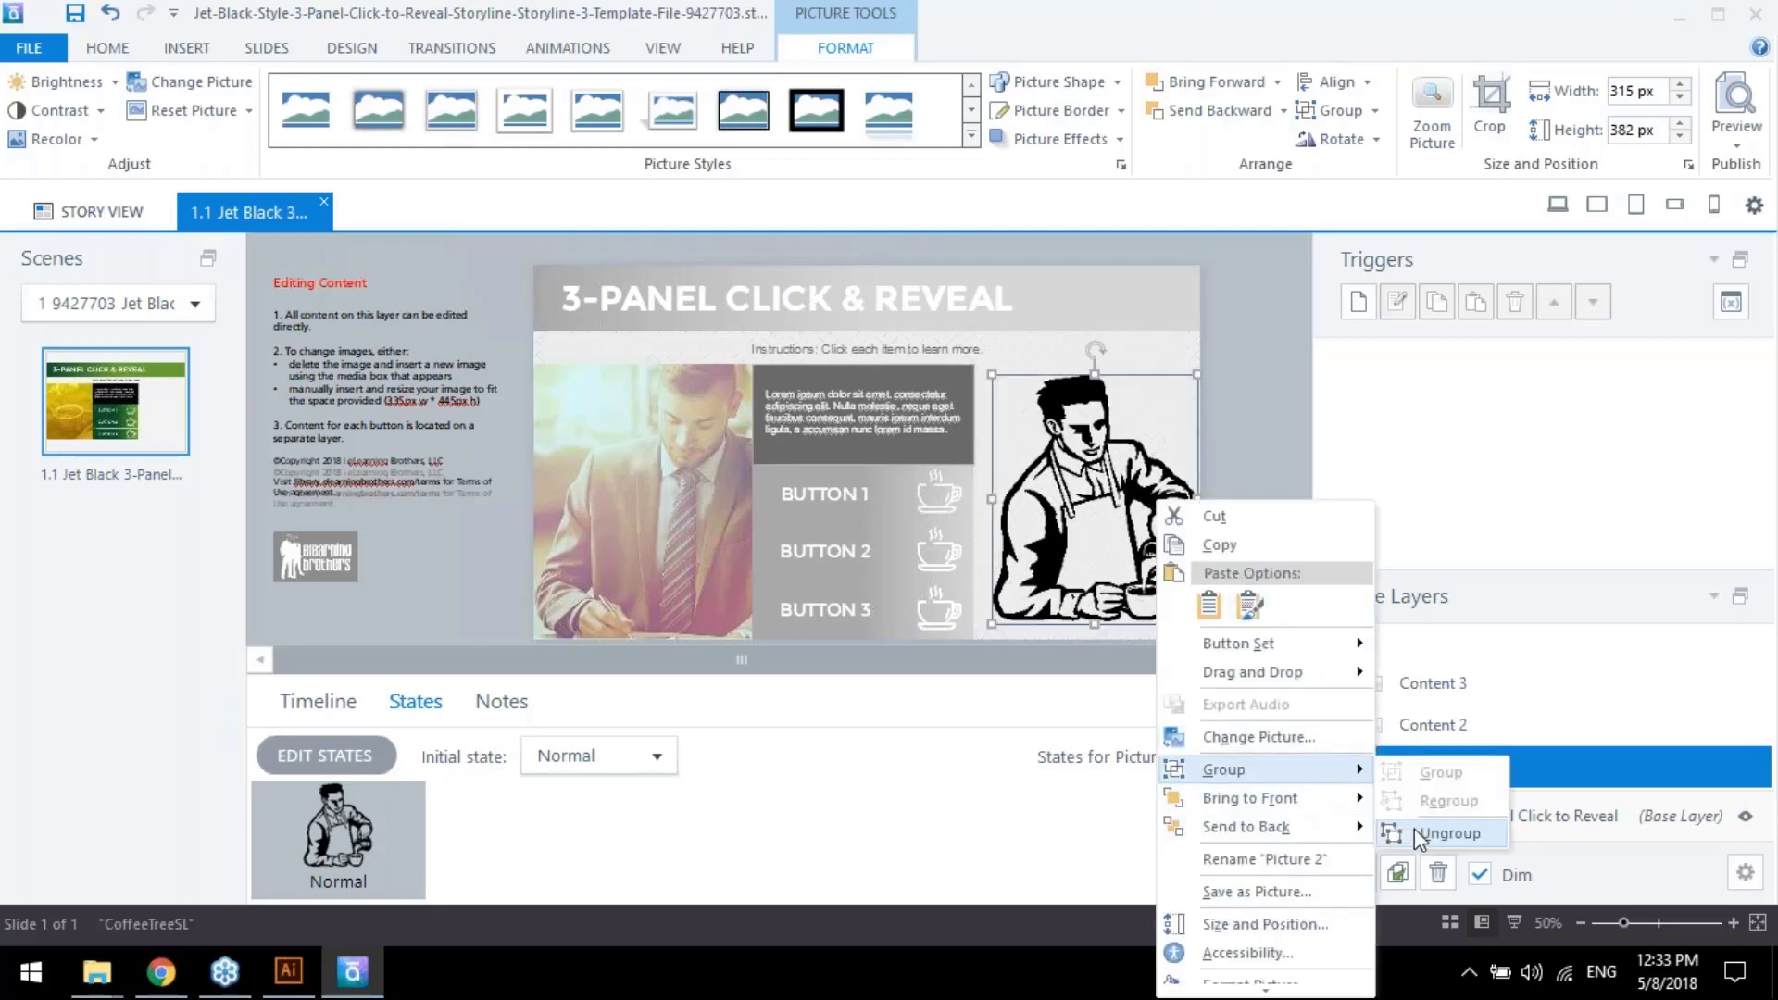
click(1415, 830)
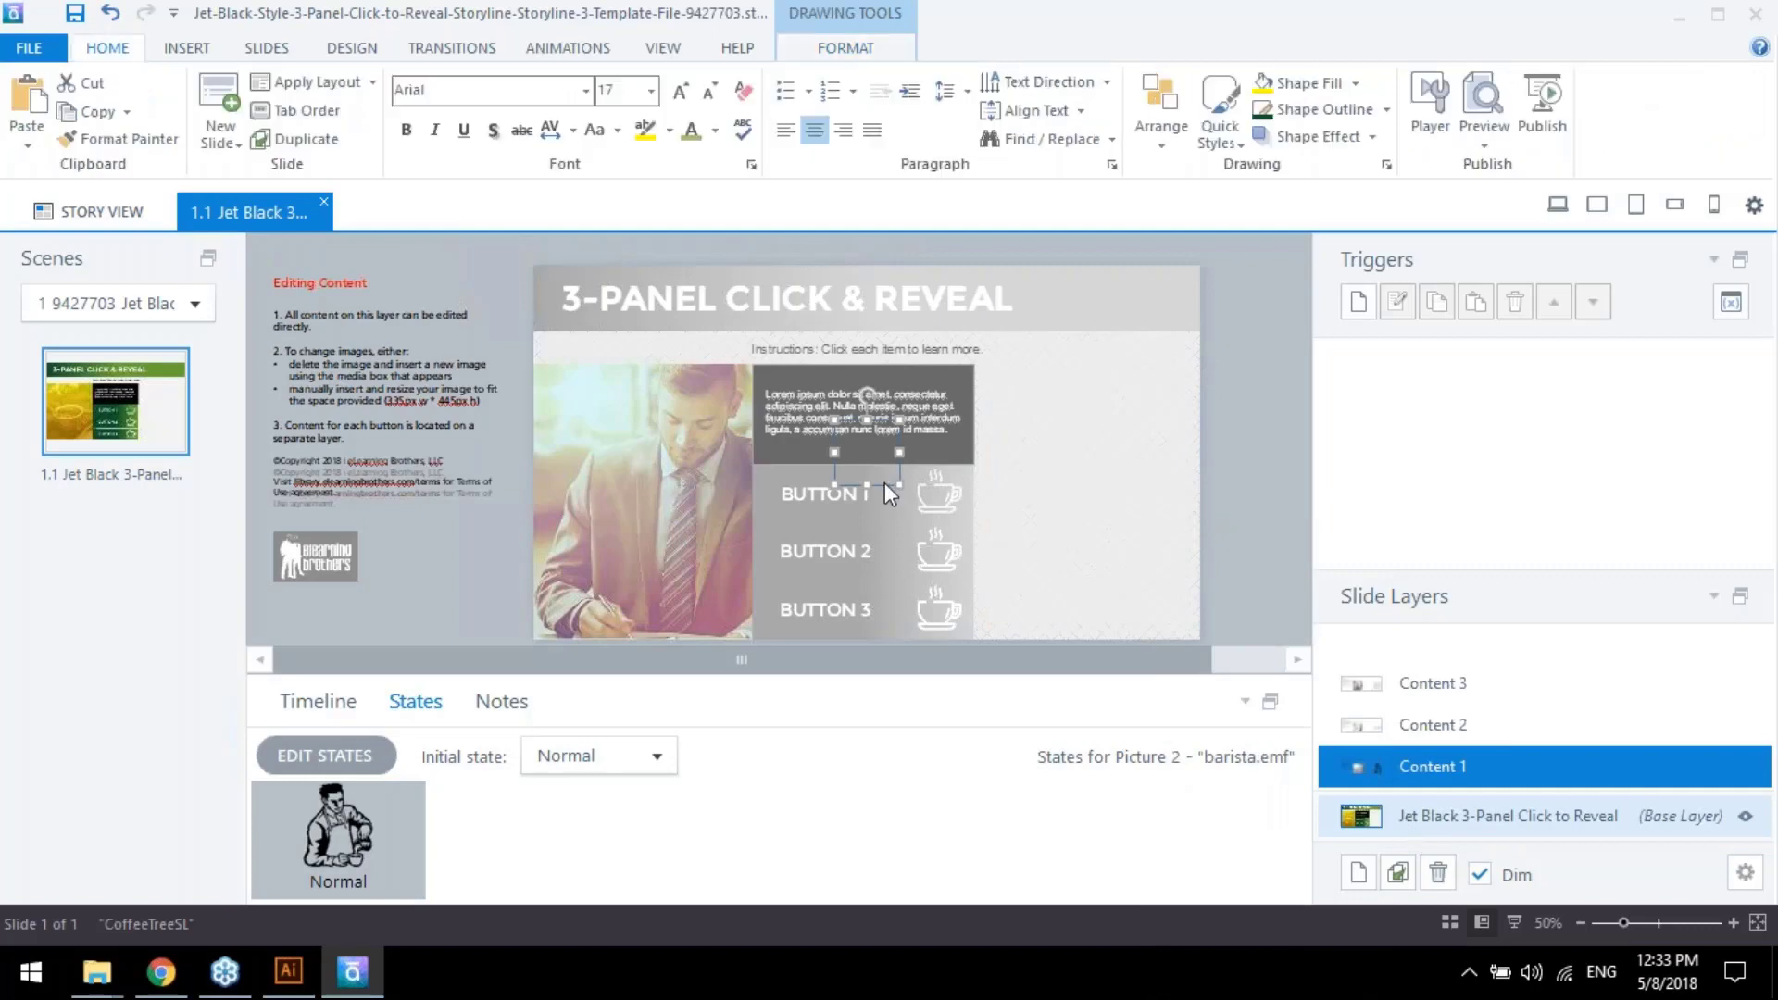
click(916, 485)
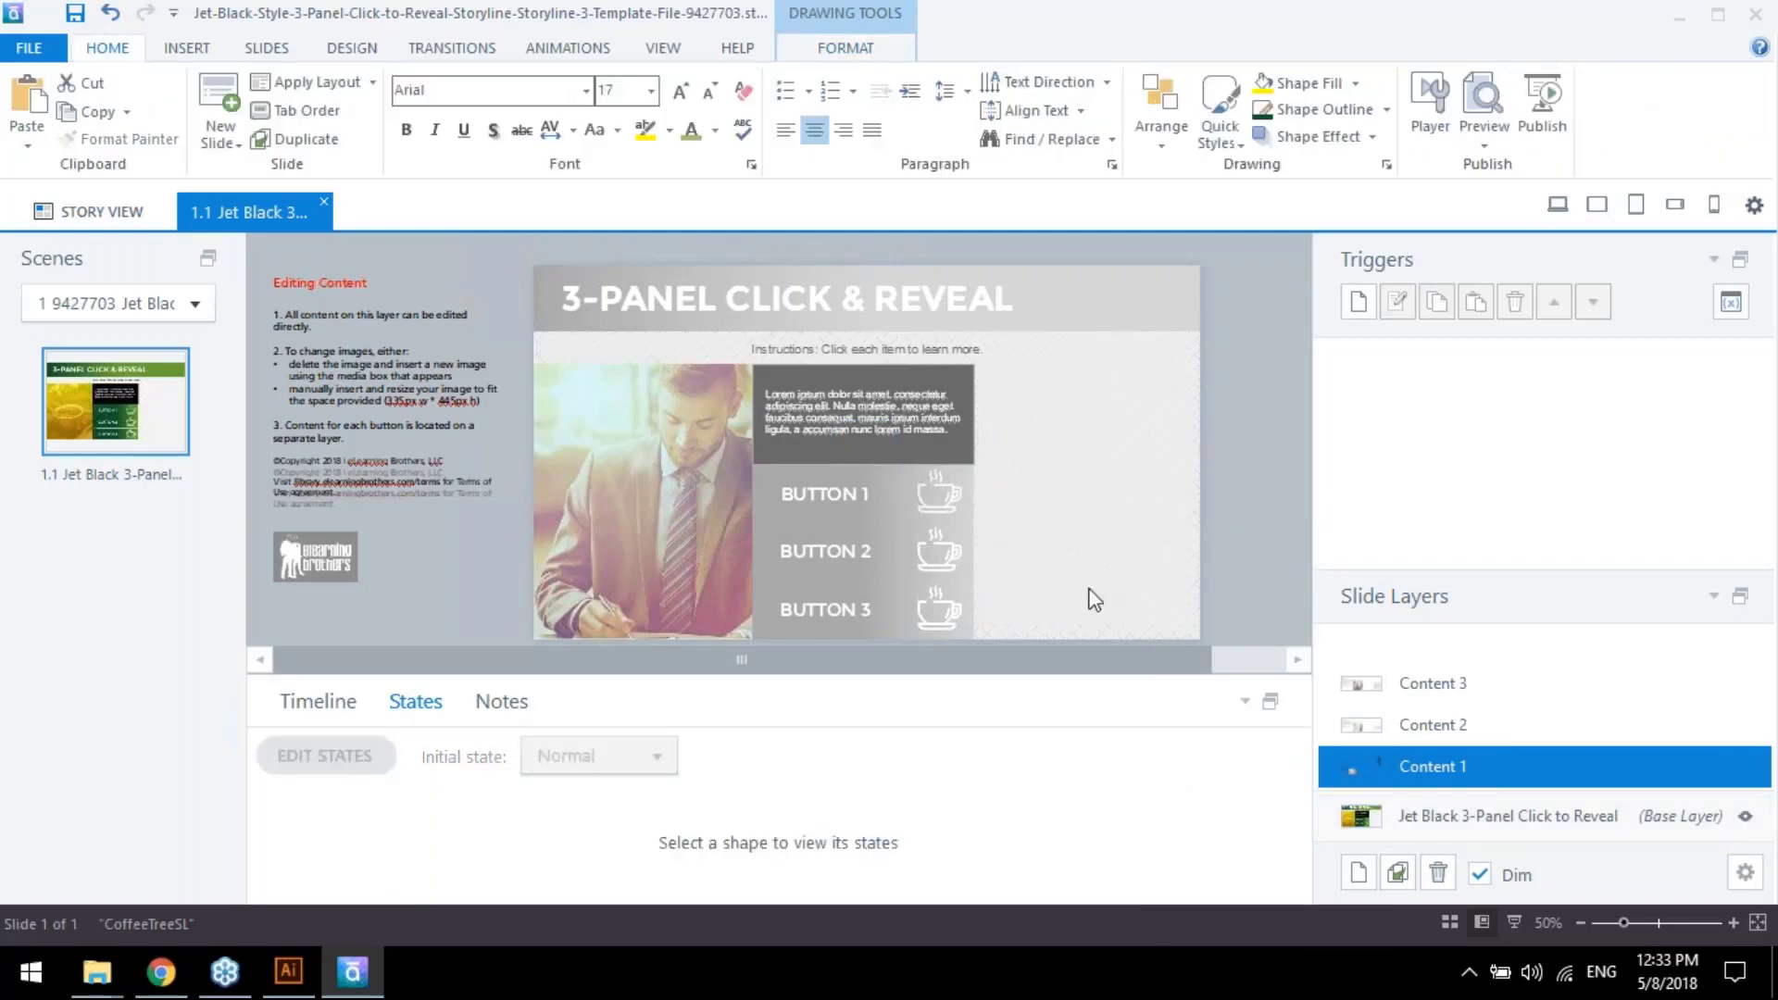
drag(847, 445, 1102, 595)
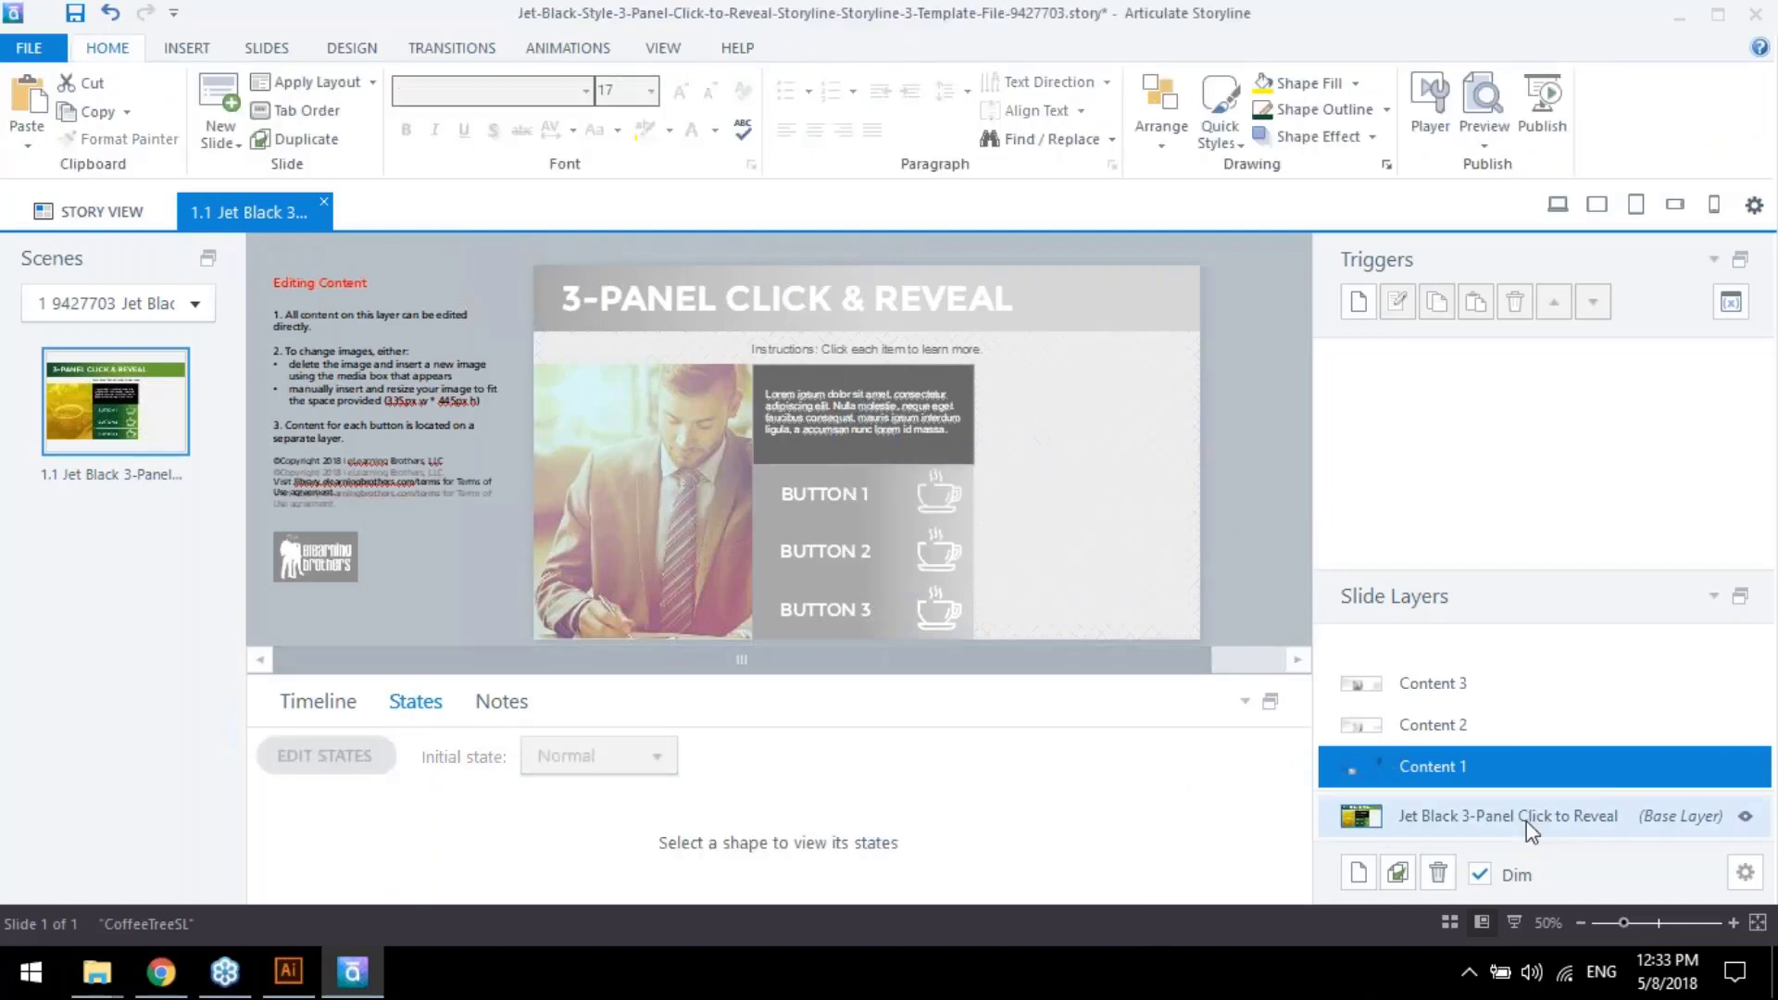
Move the off-slide barista shape back into the empty panel beside the buttons, shrink it slightly to fit, and select it
click(1443, 820)
click(1408, 766)
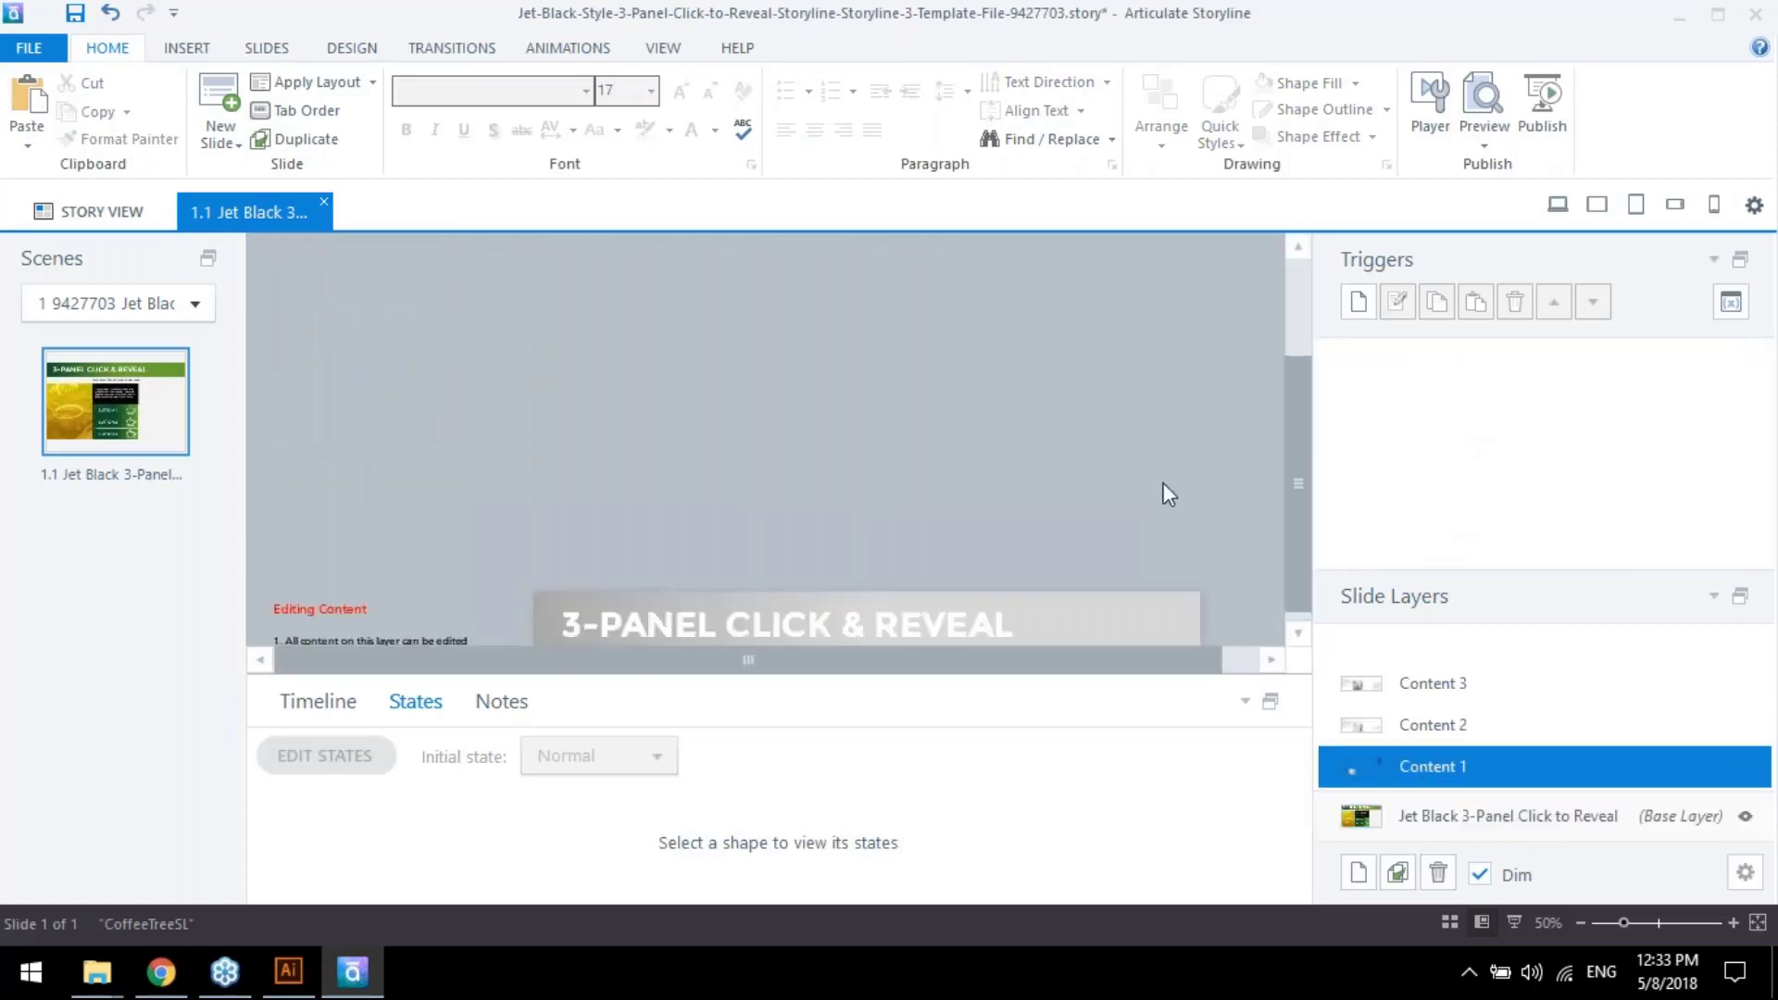
scroll(1219, 264, down, 2)
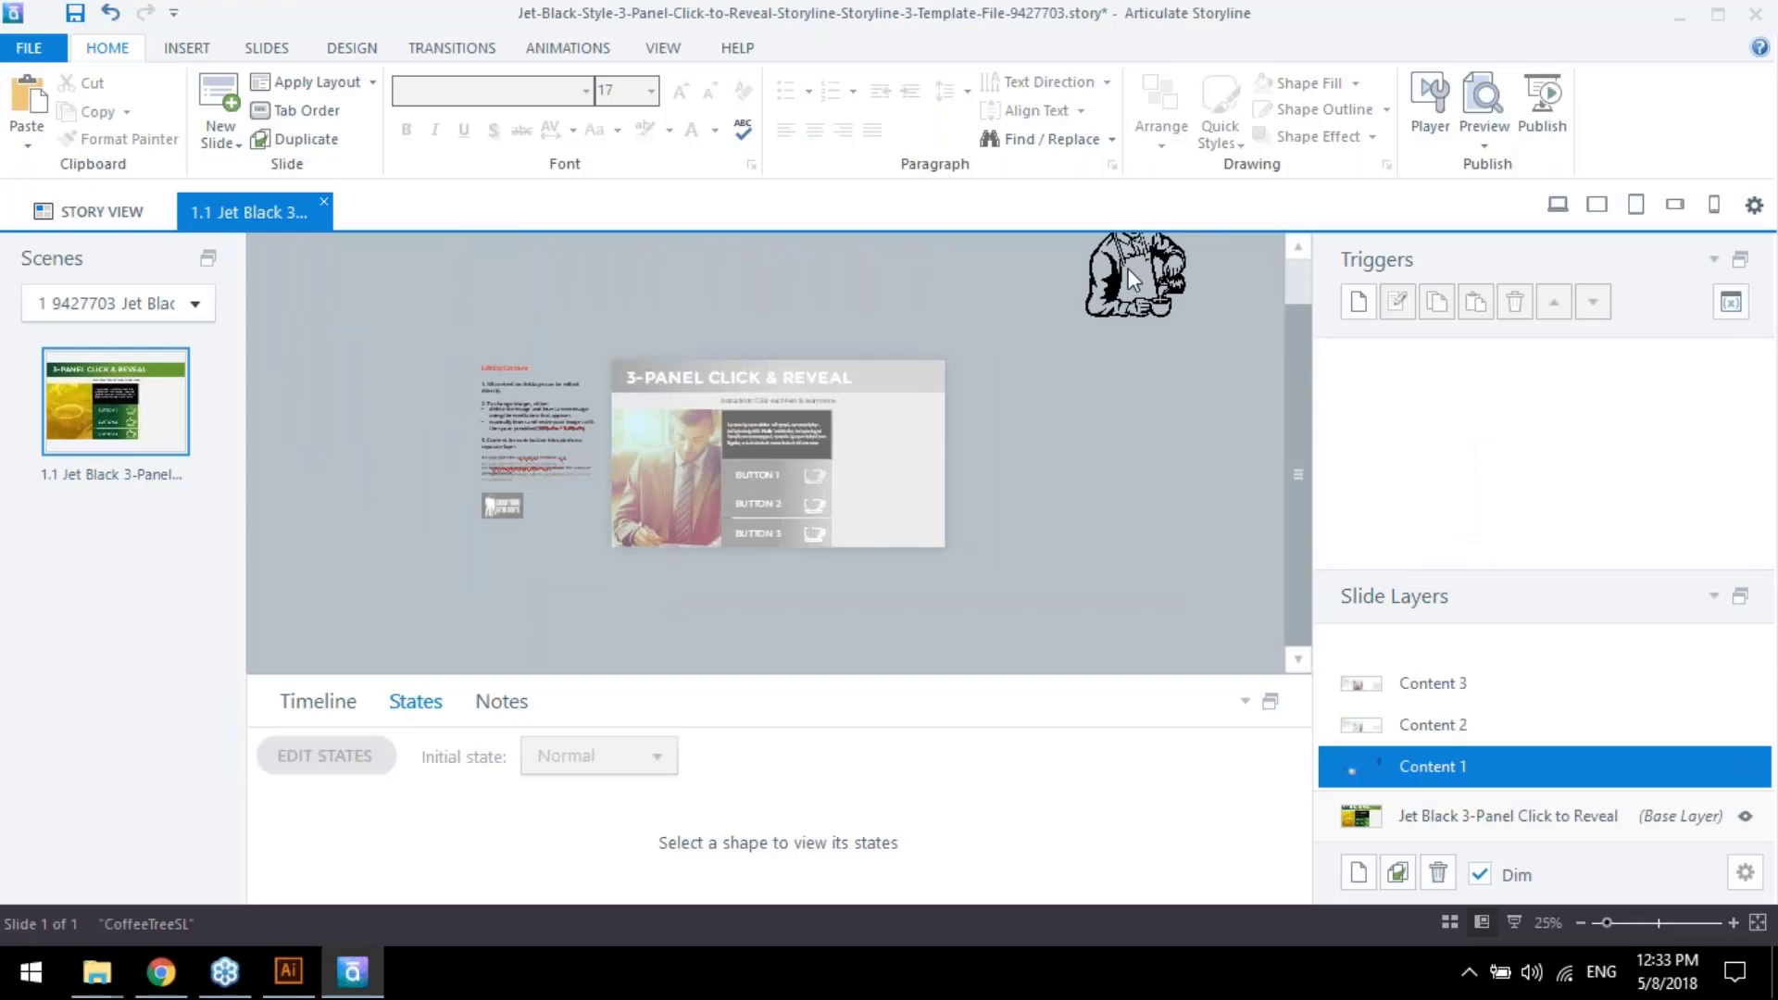
drag(971, 426, 1130, 270)
scroll(1120, 336, up, 1)
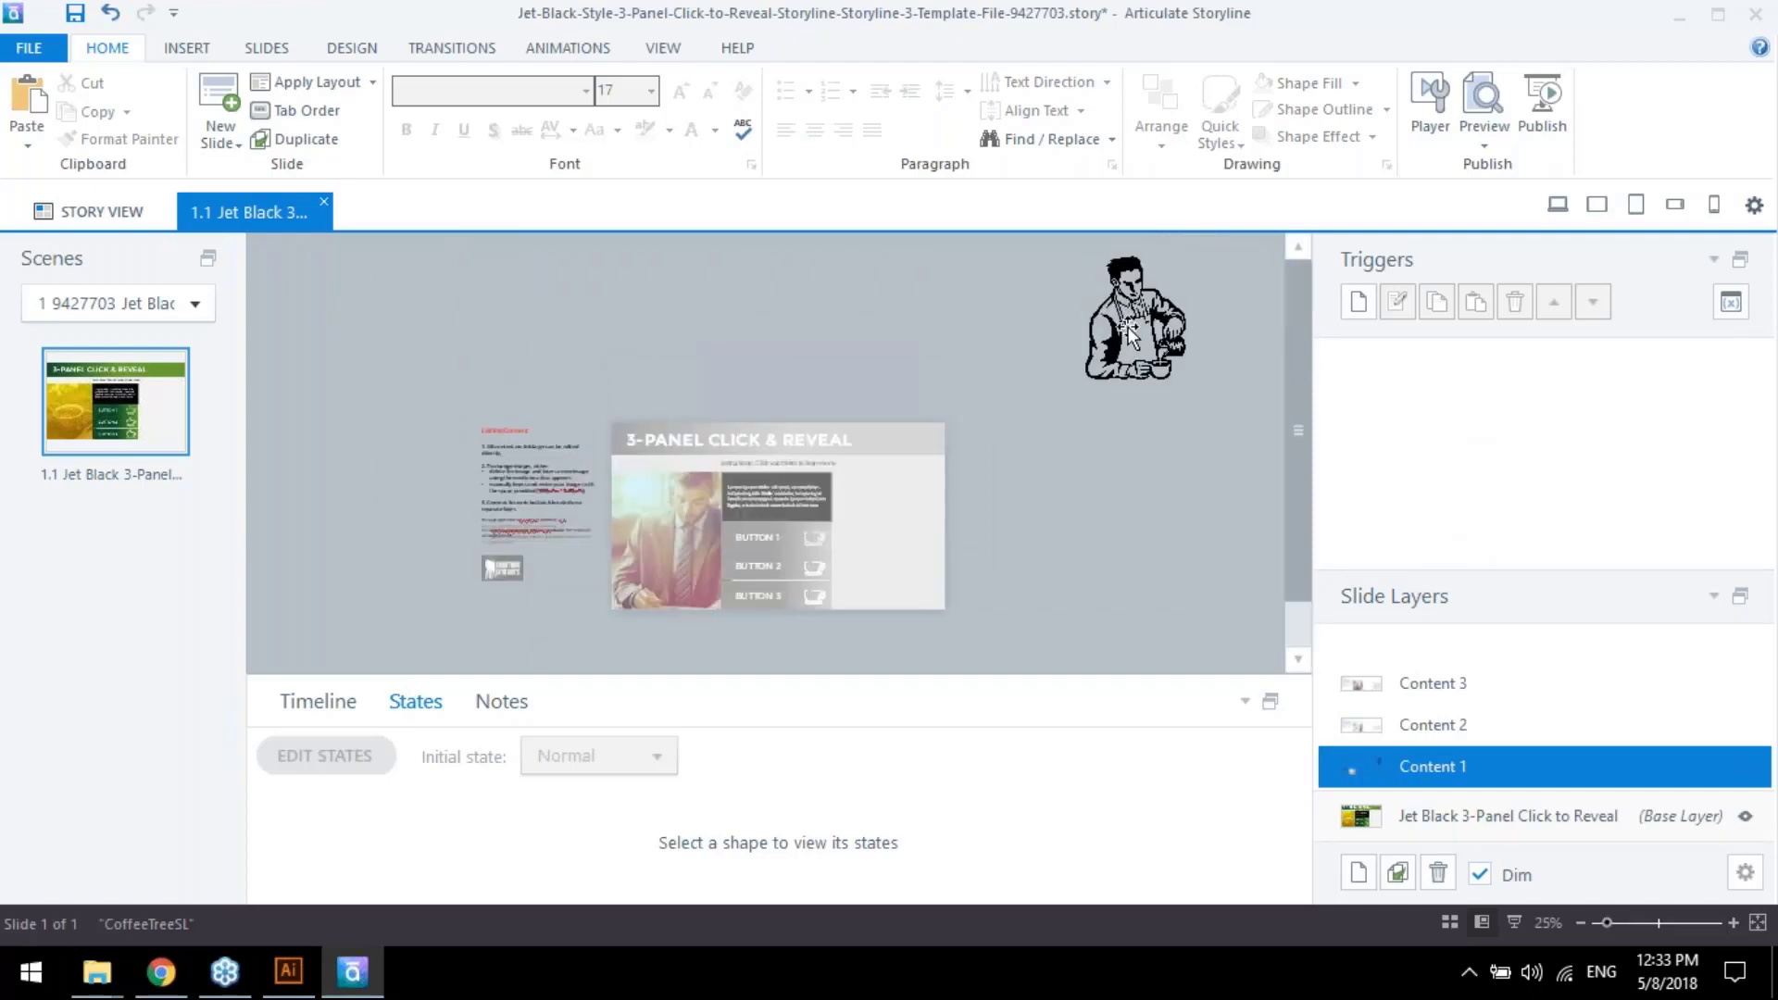
mouse_move(1125, 324)
mouse_down()
mouse_move(916, 576)
mouse_move(882, 541)
mouse_up()
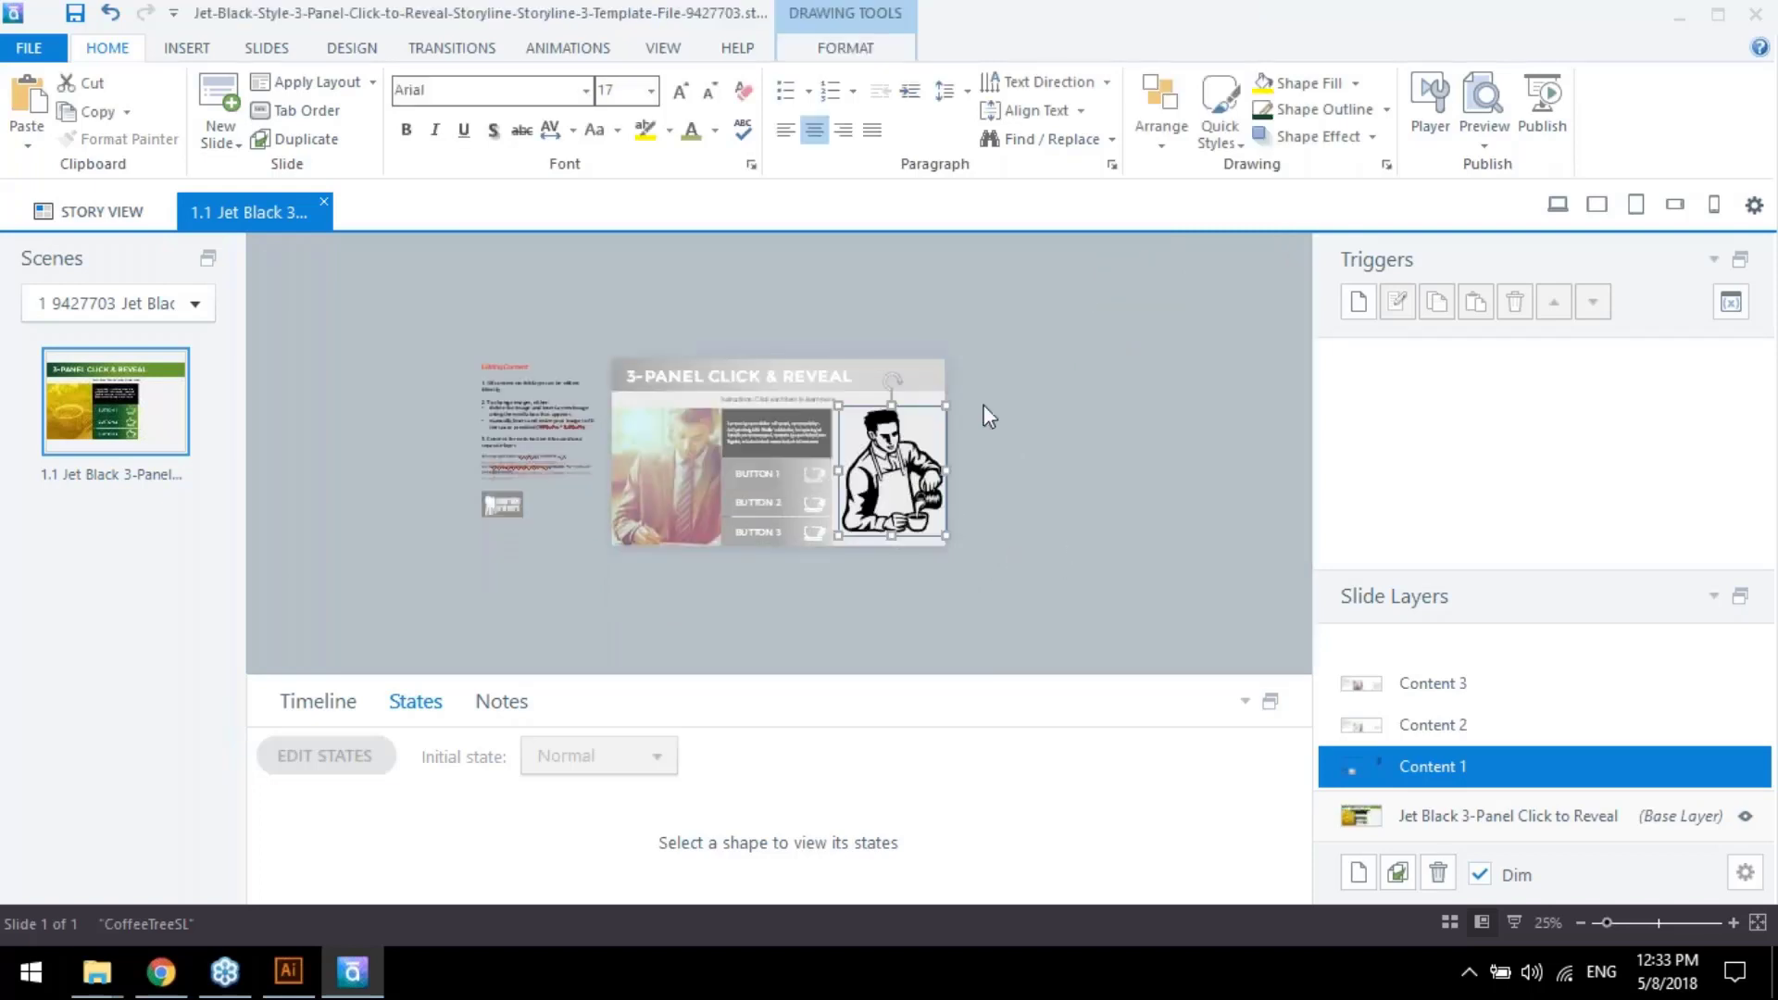
scroll(985, 413, up, 1)
mouse_move(1001, 390)
mouse_down()
mouse_move(959, 442)
mouse_move(988, 405)
mouse_up()
click(1072, 485)
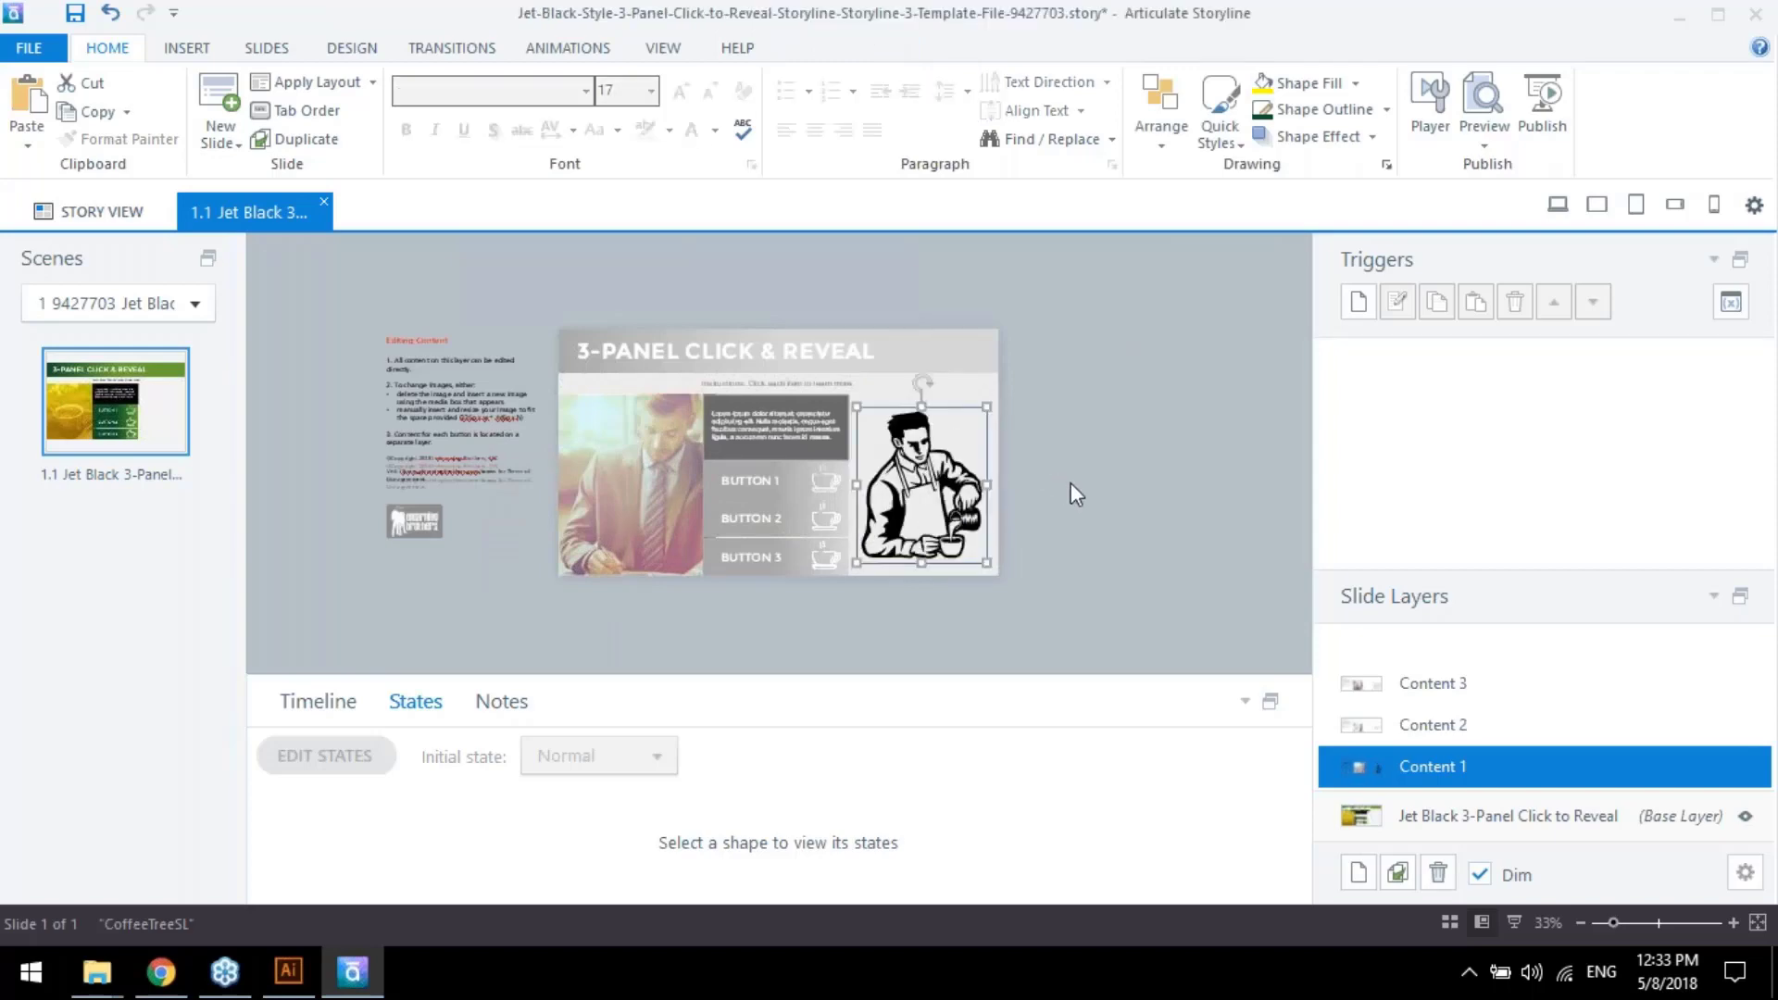
scroll(1065, 514, up, 1)
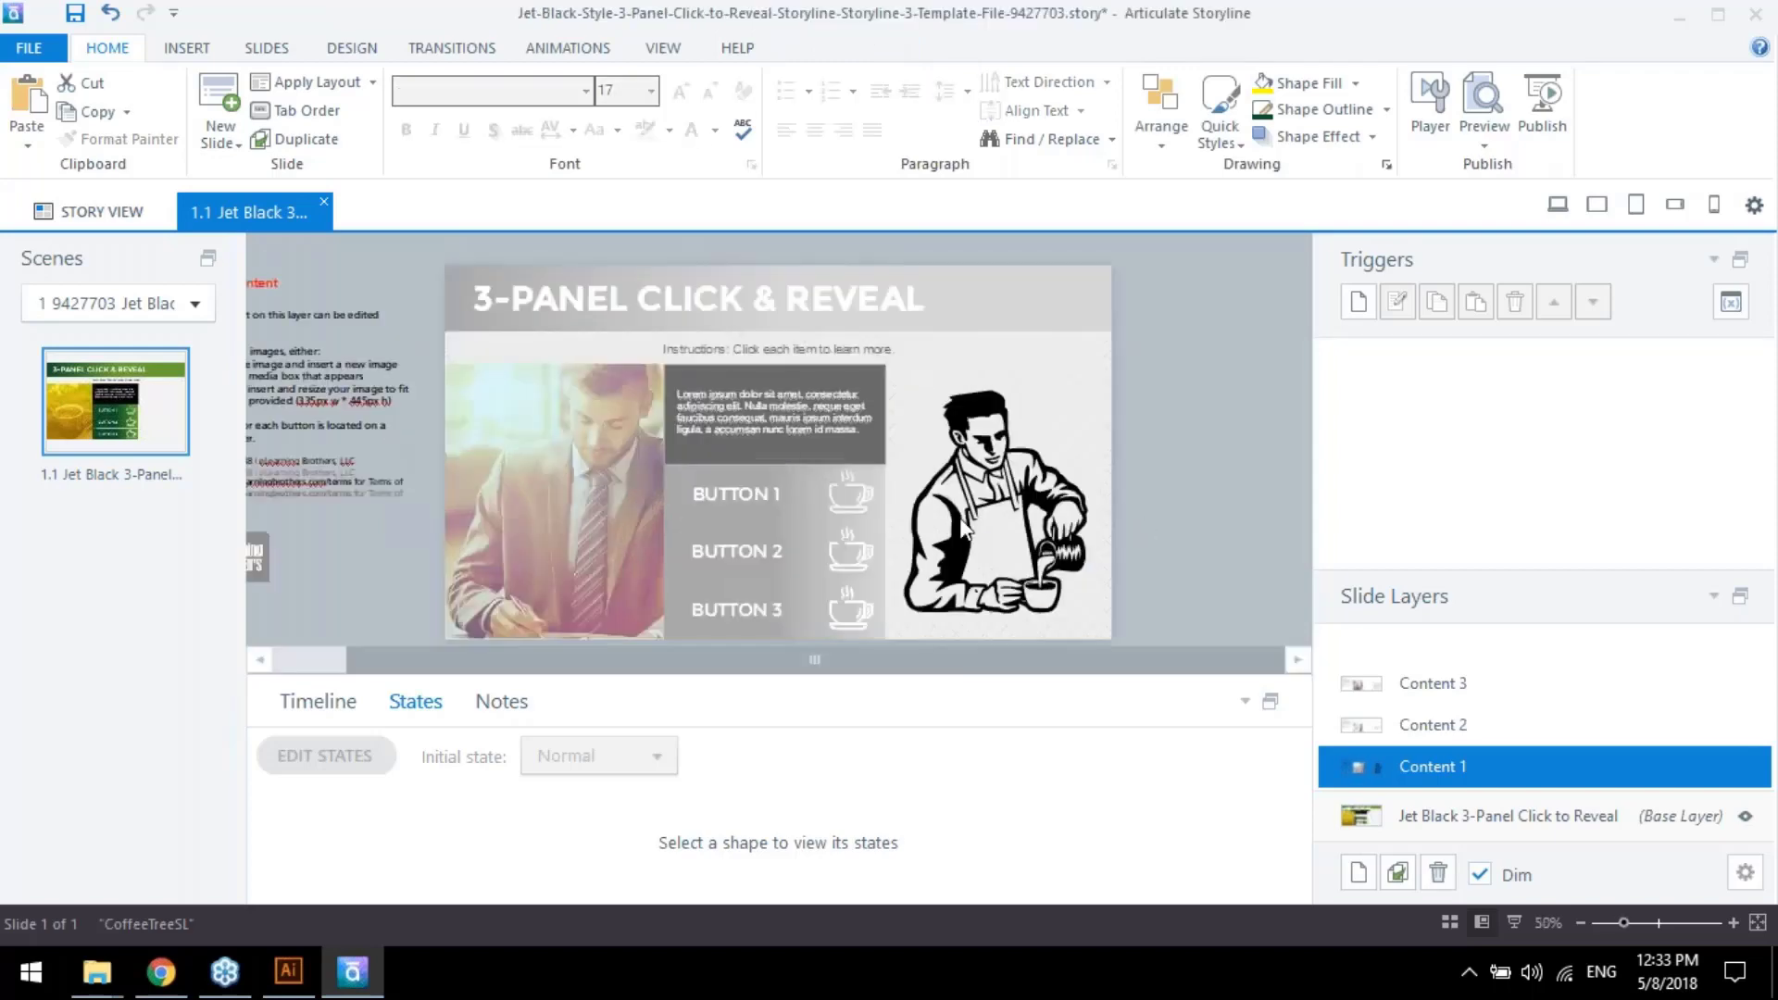
click(1022, 510)
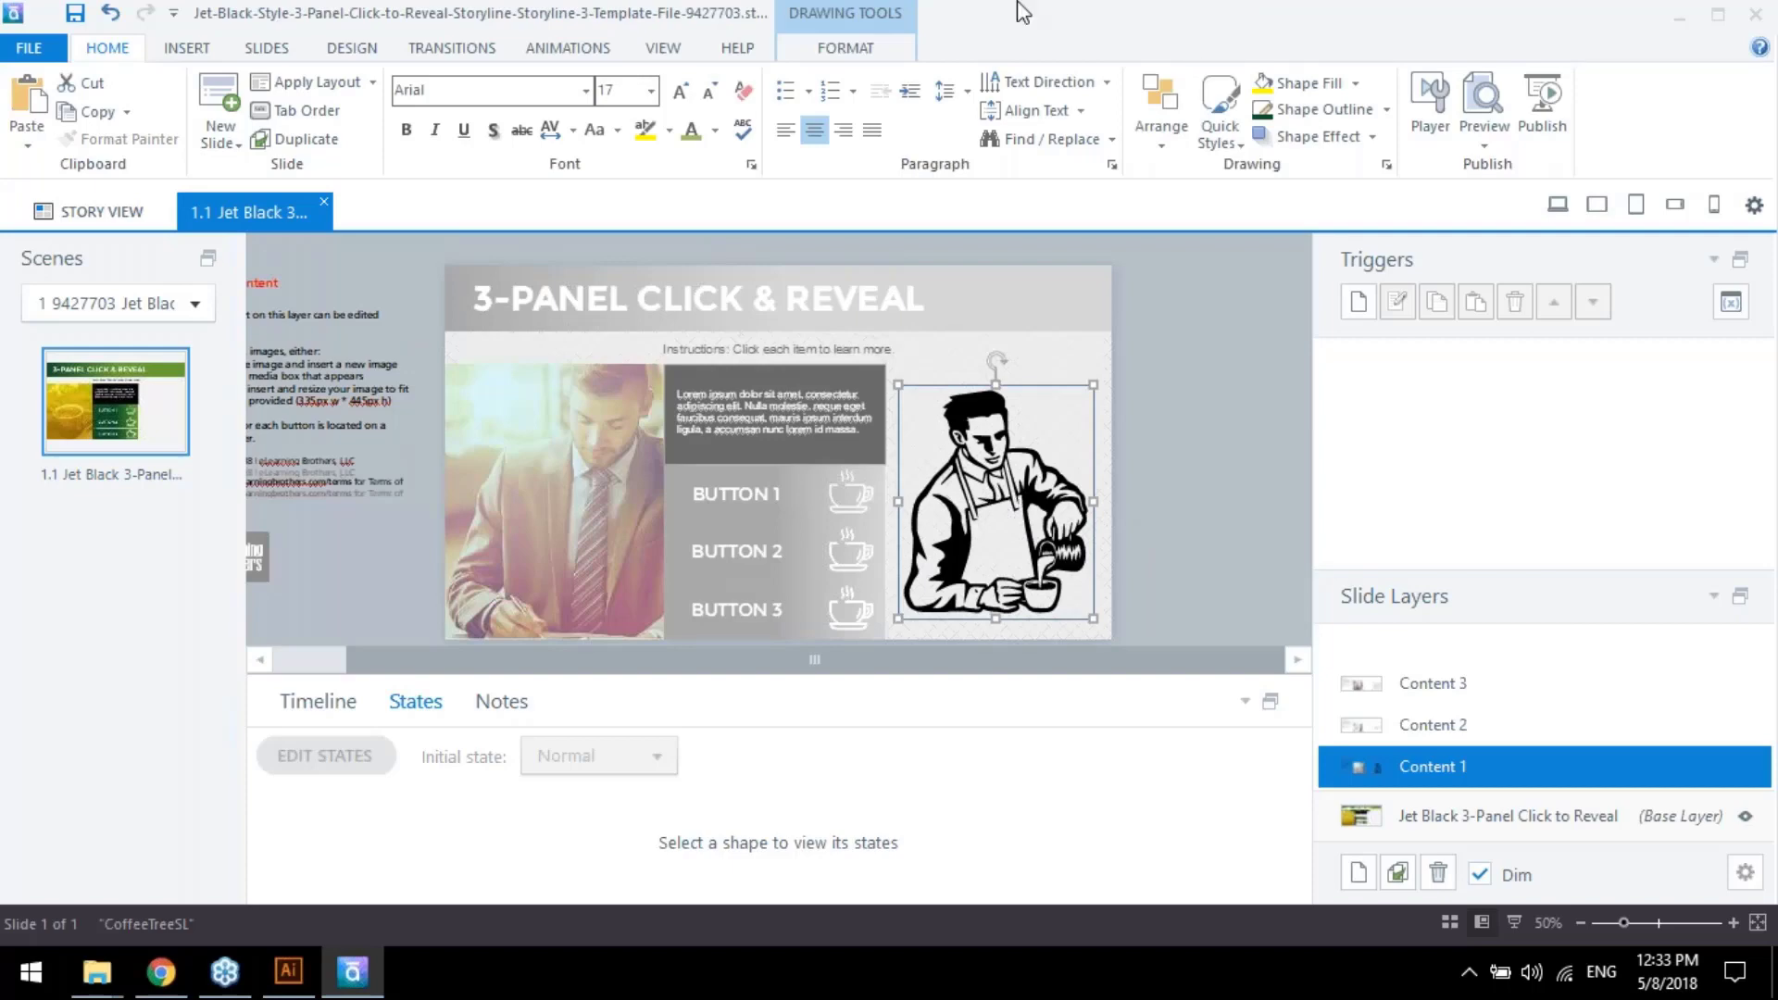
click(1355, 82)
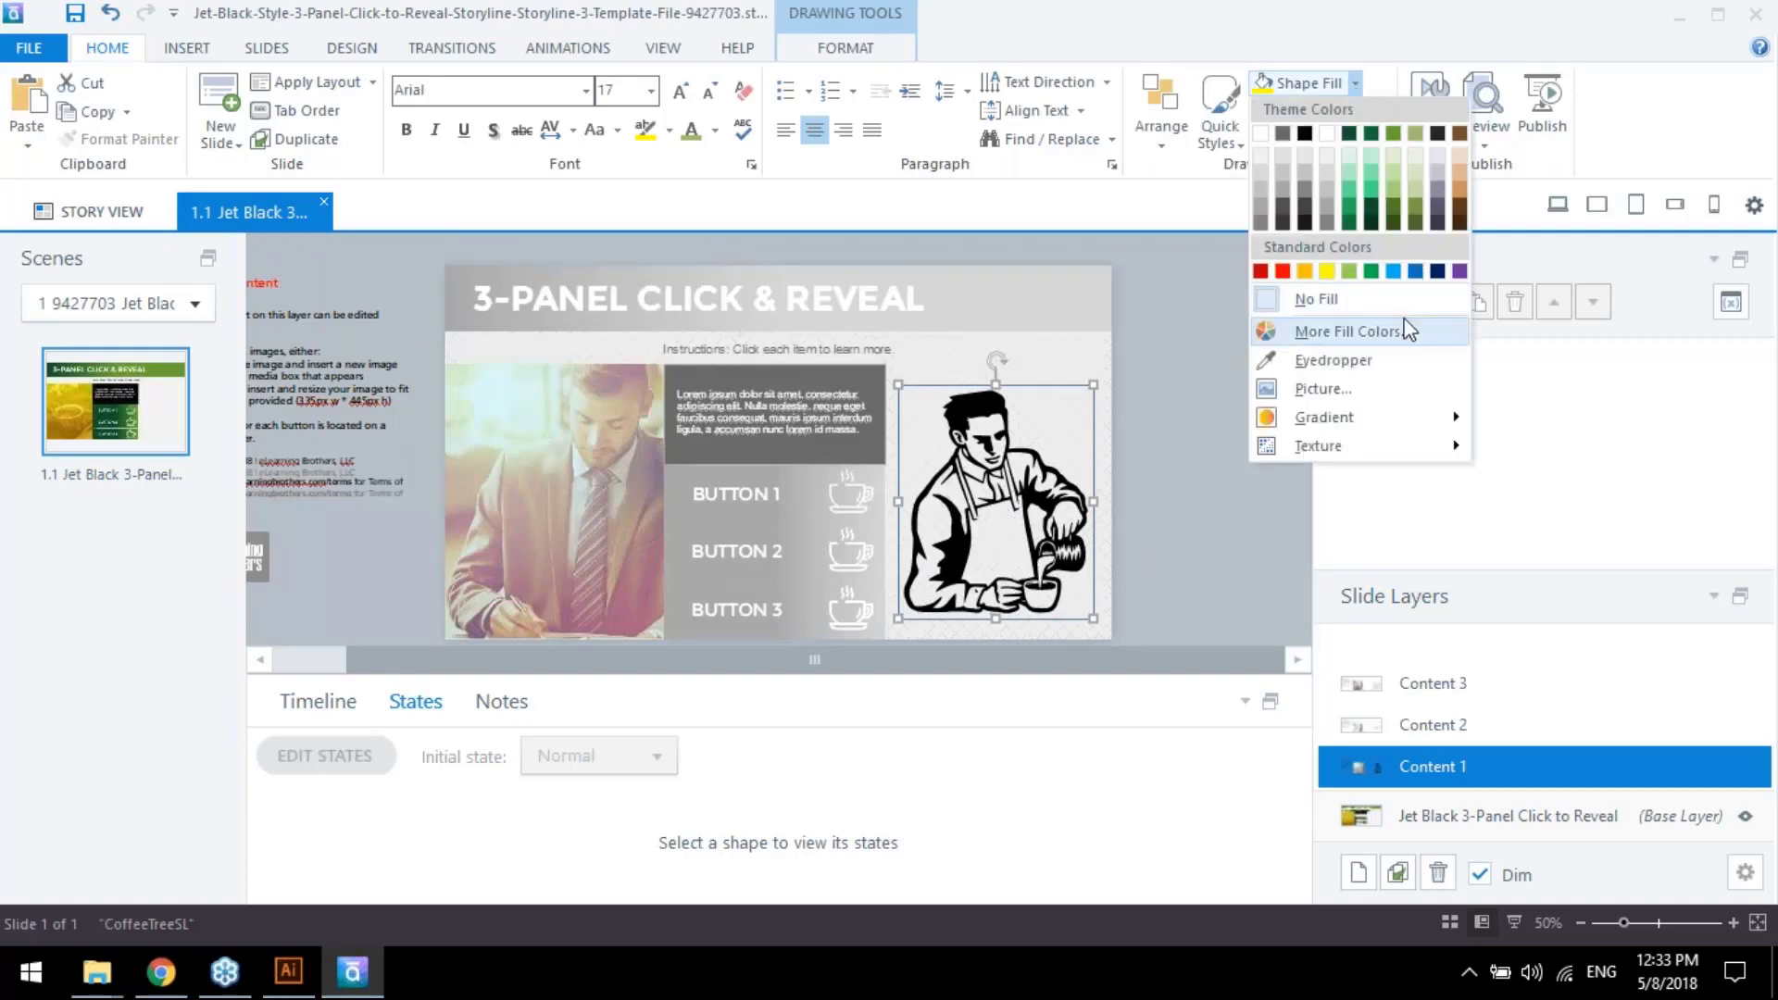
click(1382, 339)
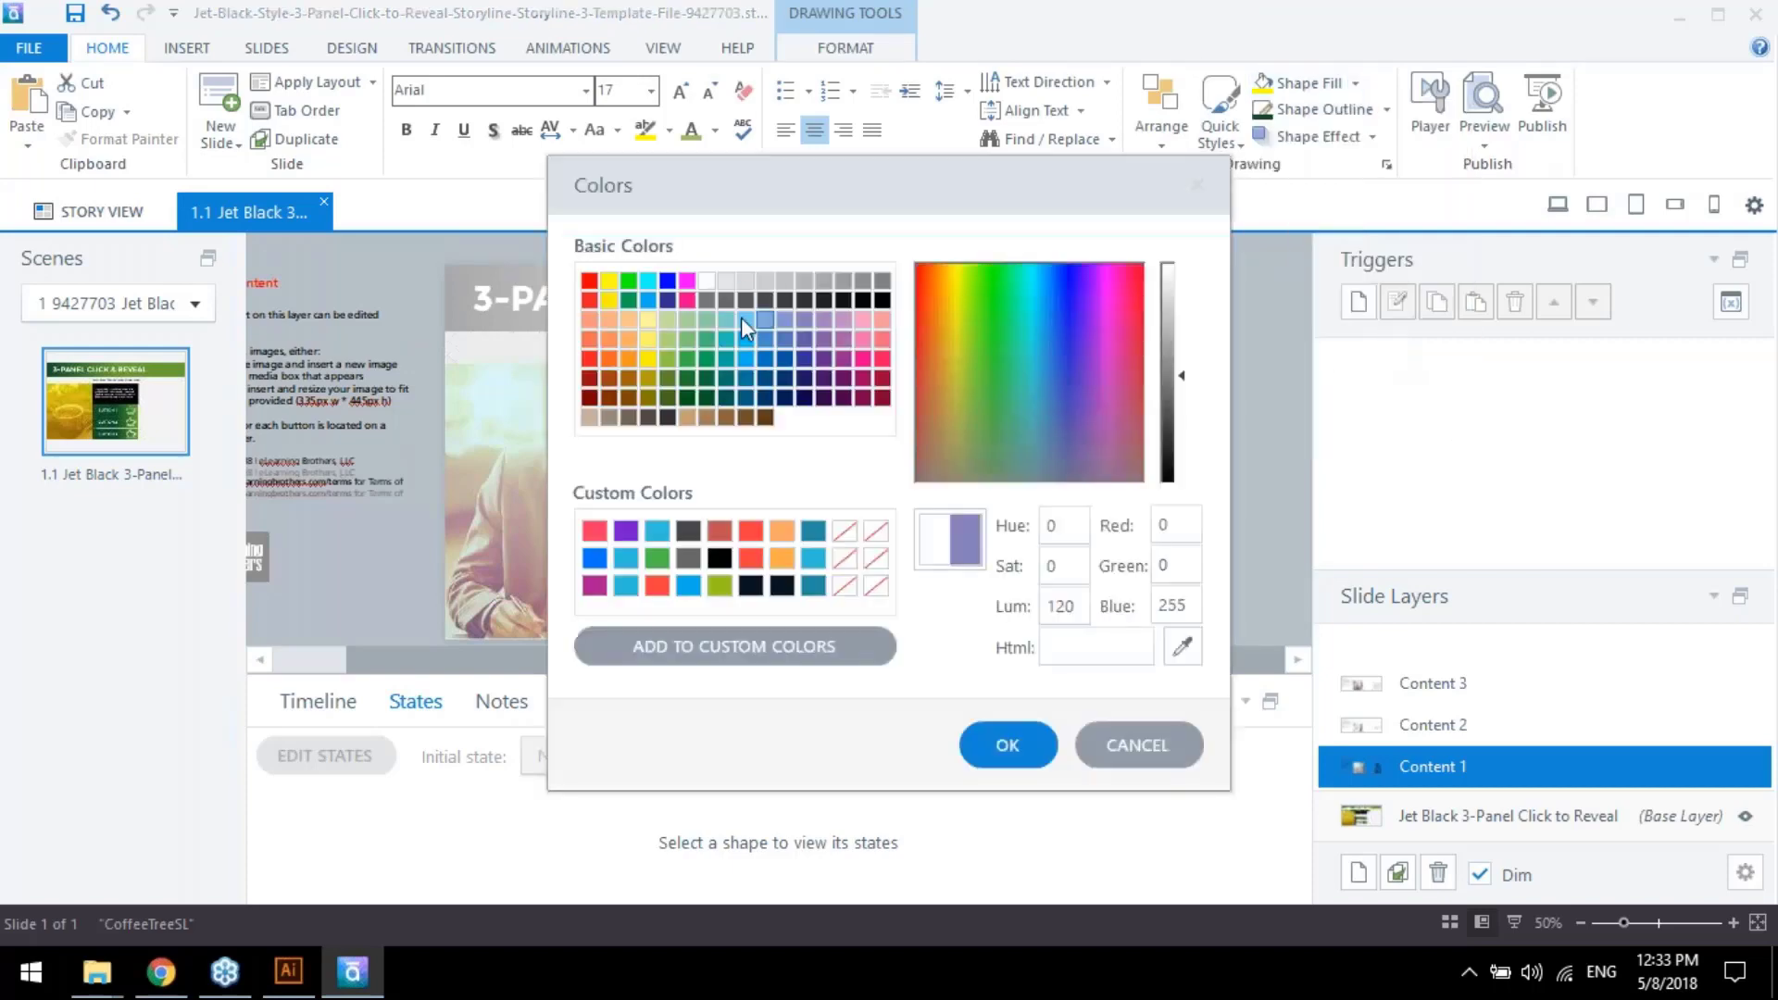
drag(895, 174, 1454, 170)
click(1367, 488)
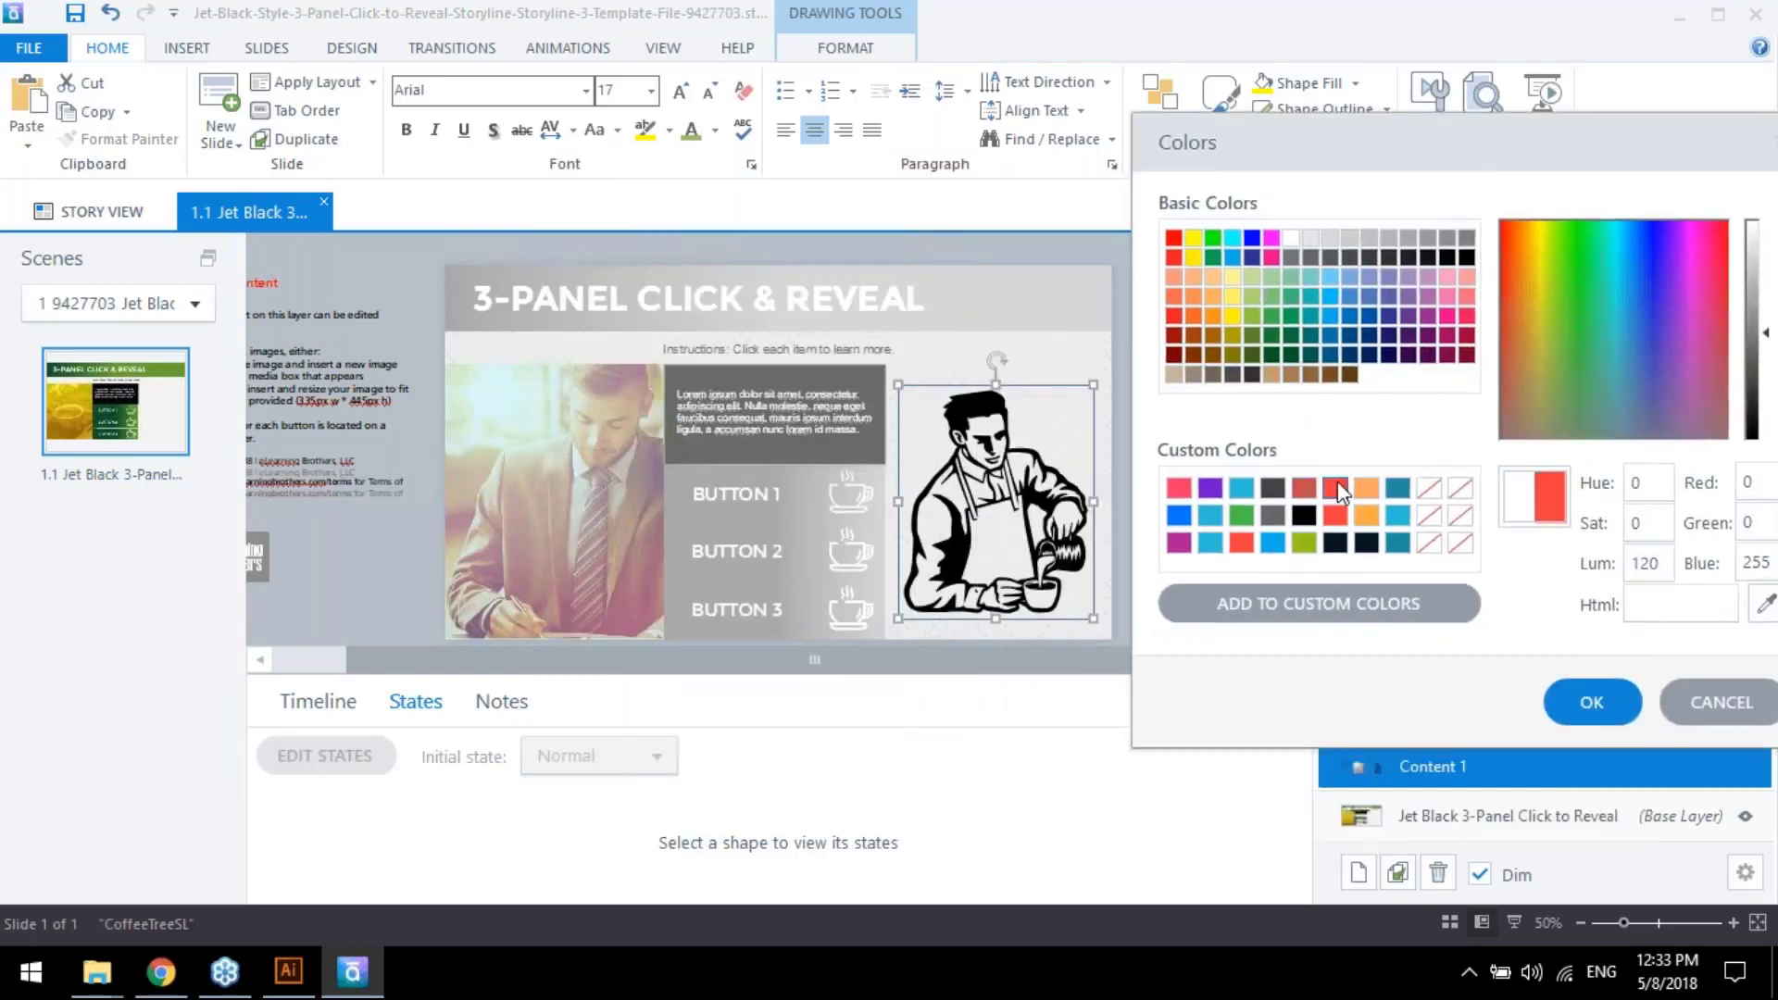
click(1364, 488)
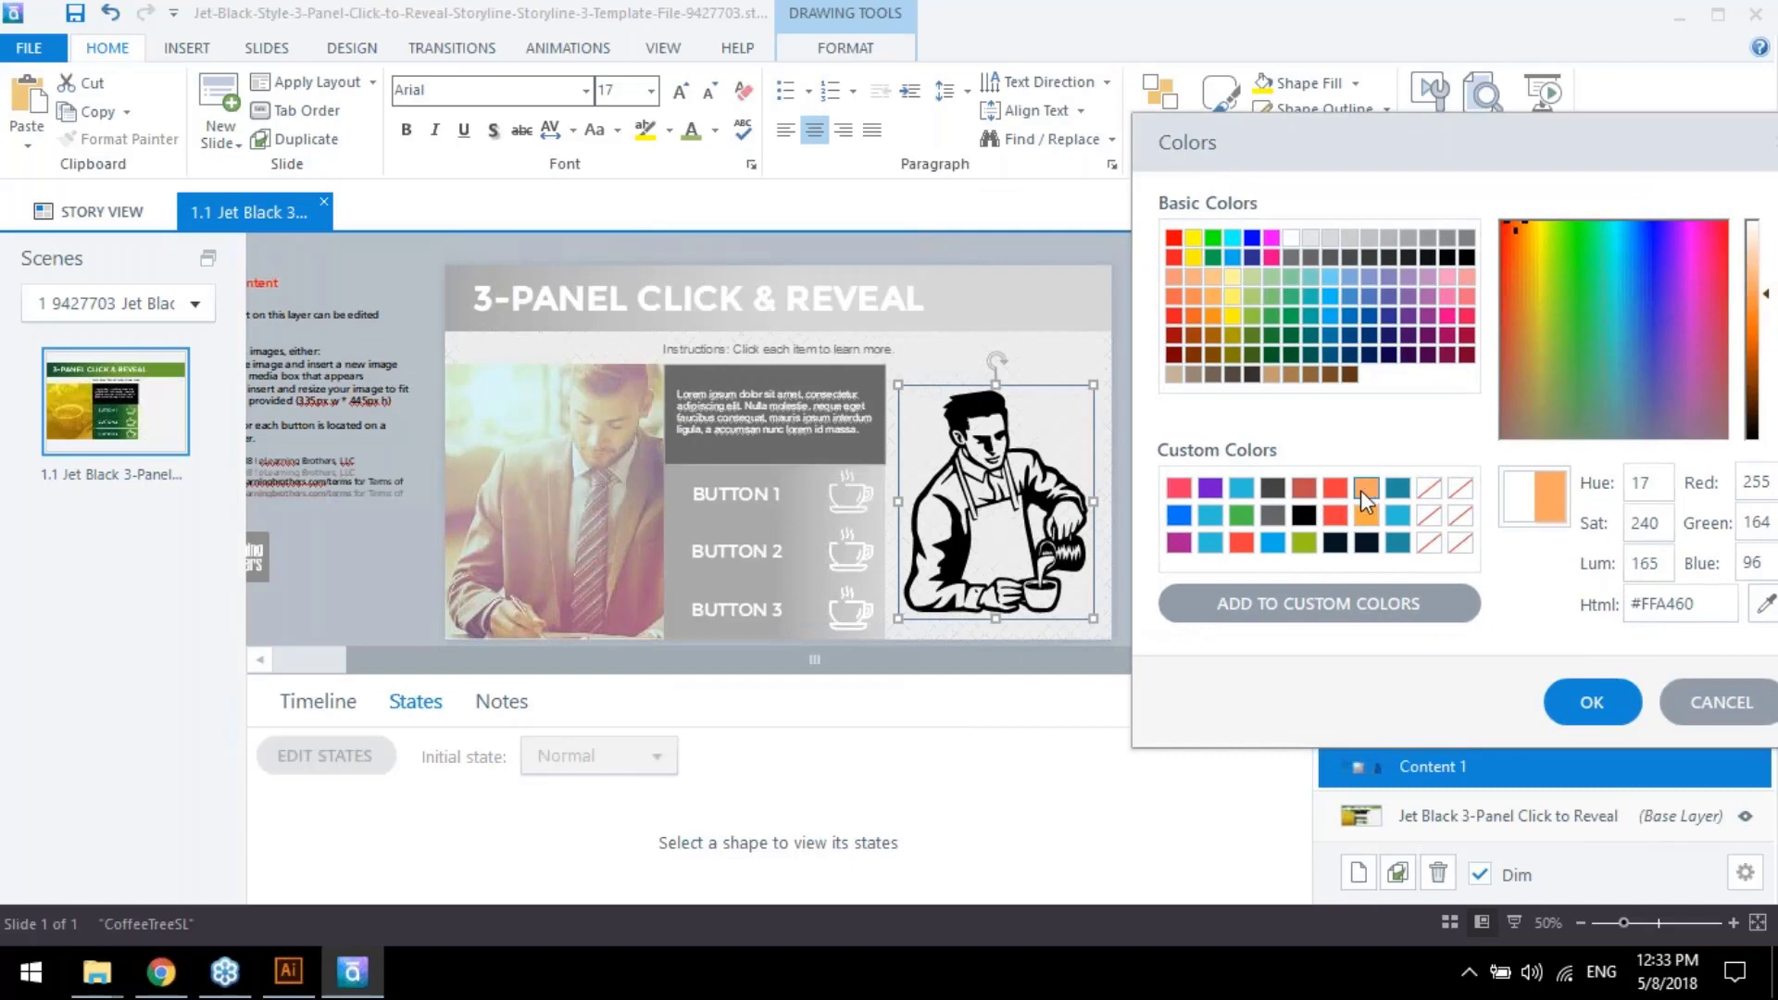
Switch to Illustrator, examine the 3-Panel C&R designs in the CoffeeTree Style Guide for colours, and return to Storyline
click(290, 973)
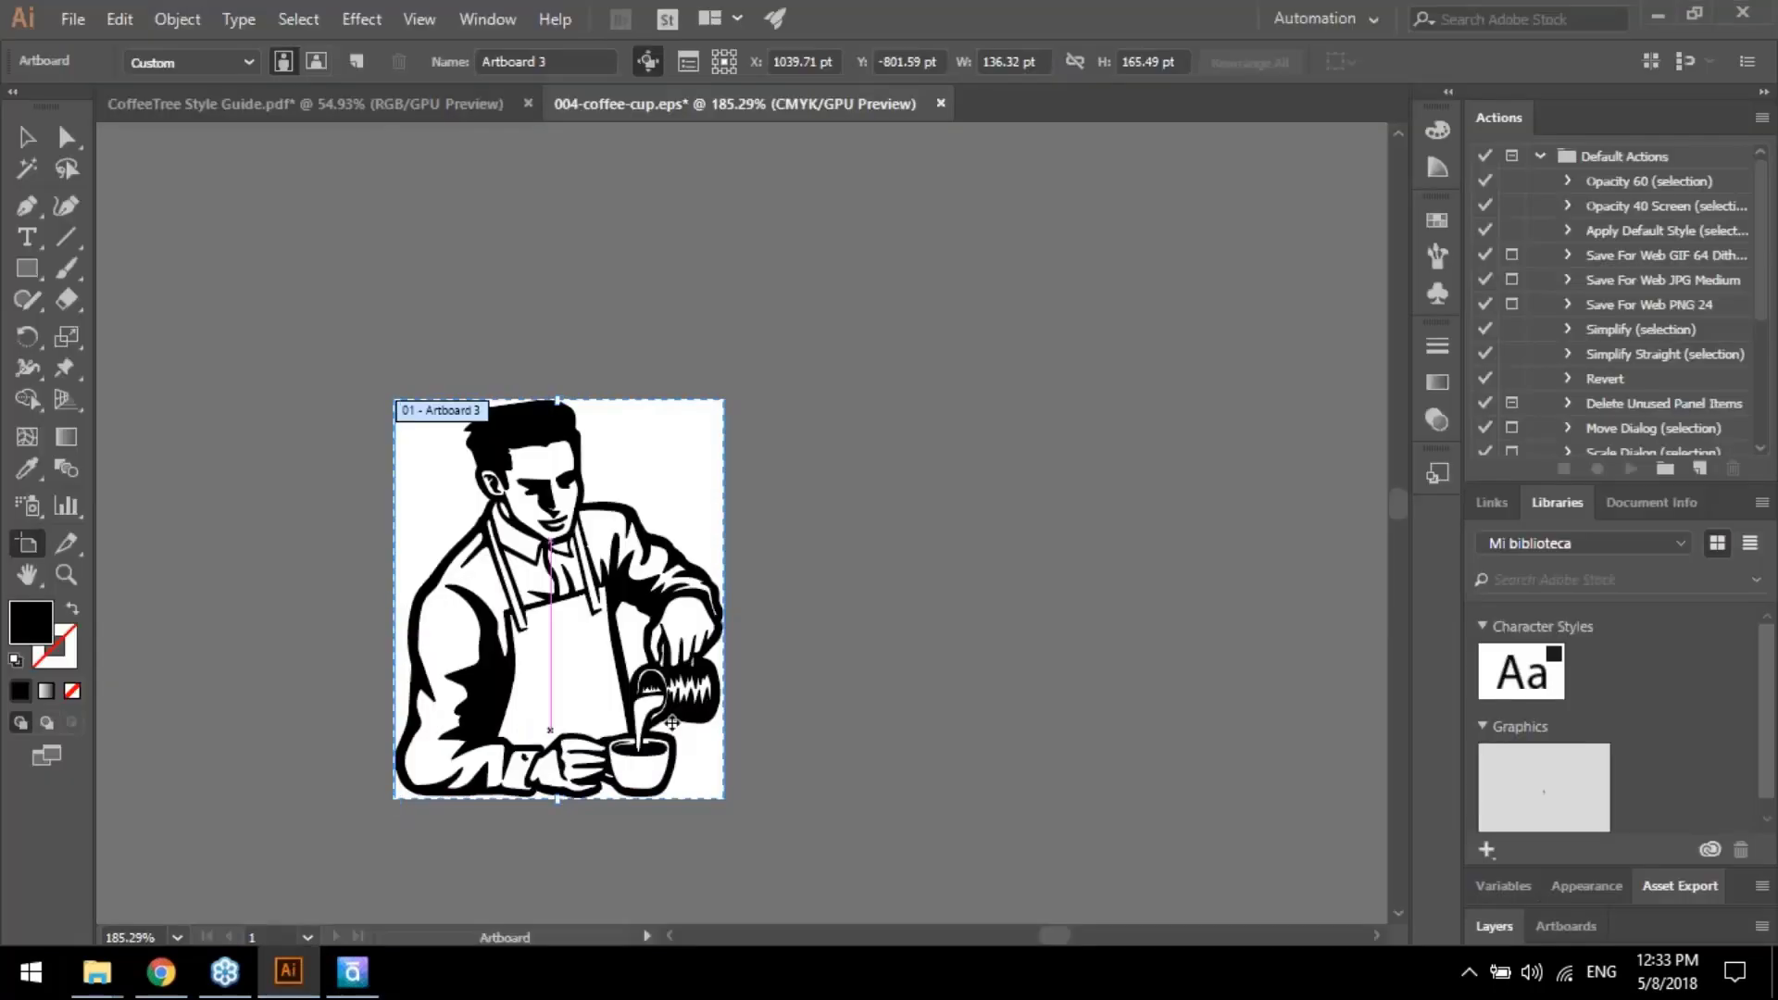
click(477, 110)
key(z)
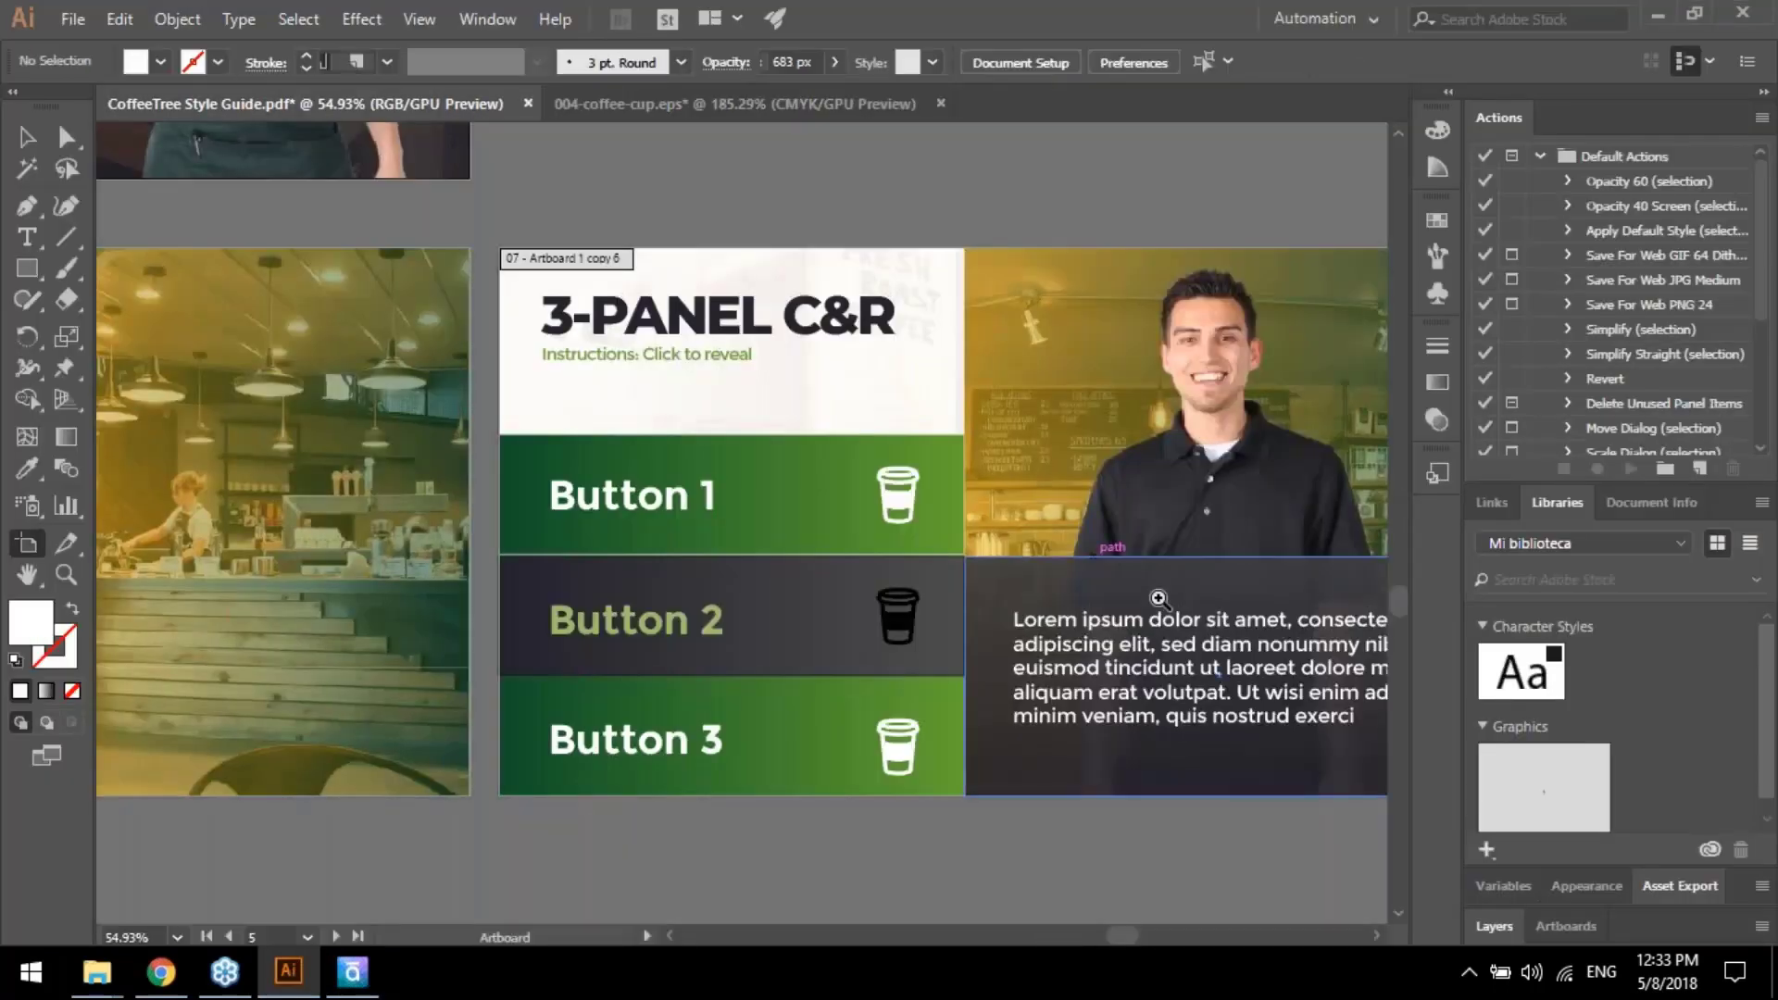
drag(1161, 600, 1315, 702)
drag(357, 553, 502, 552)
drag(1296, 526, 717, 480)
drag(867, 496, 587, 497)
drag(956, 502, 676, 274)
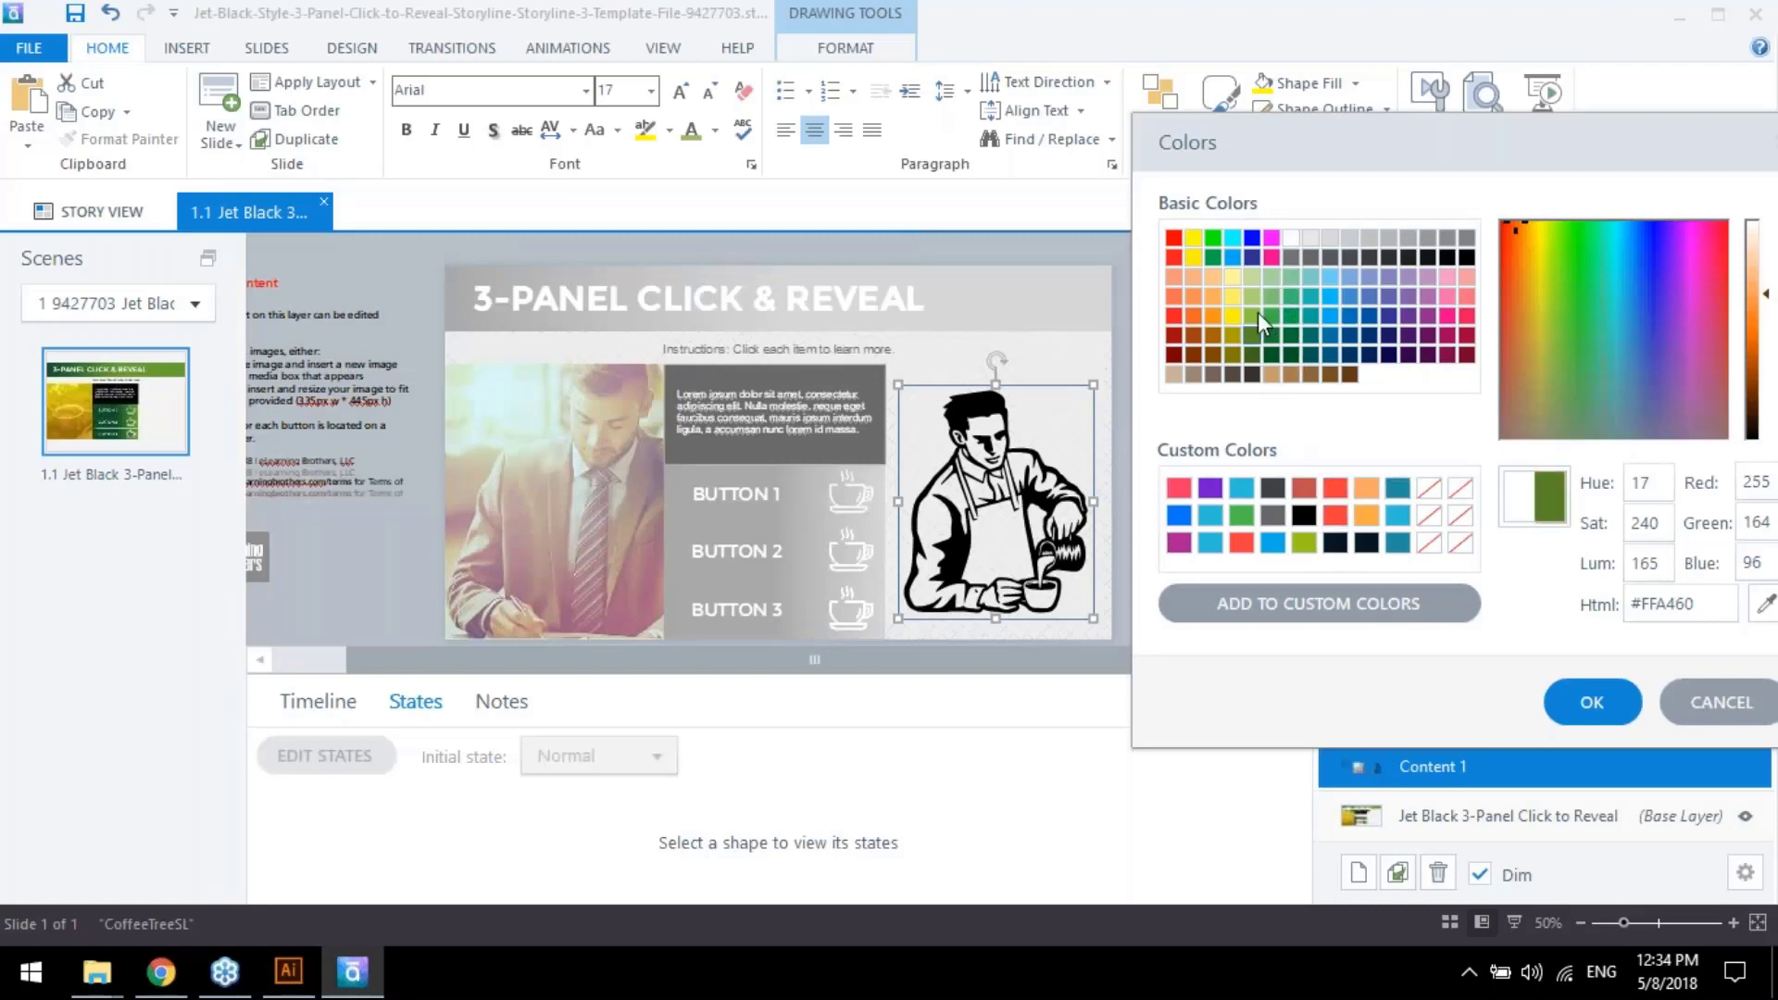
Discard the custom colour selection and fill the barista shape with the dark green theme colour
click(1723, 712)
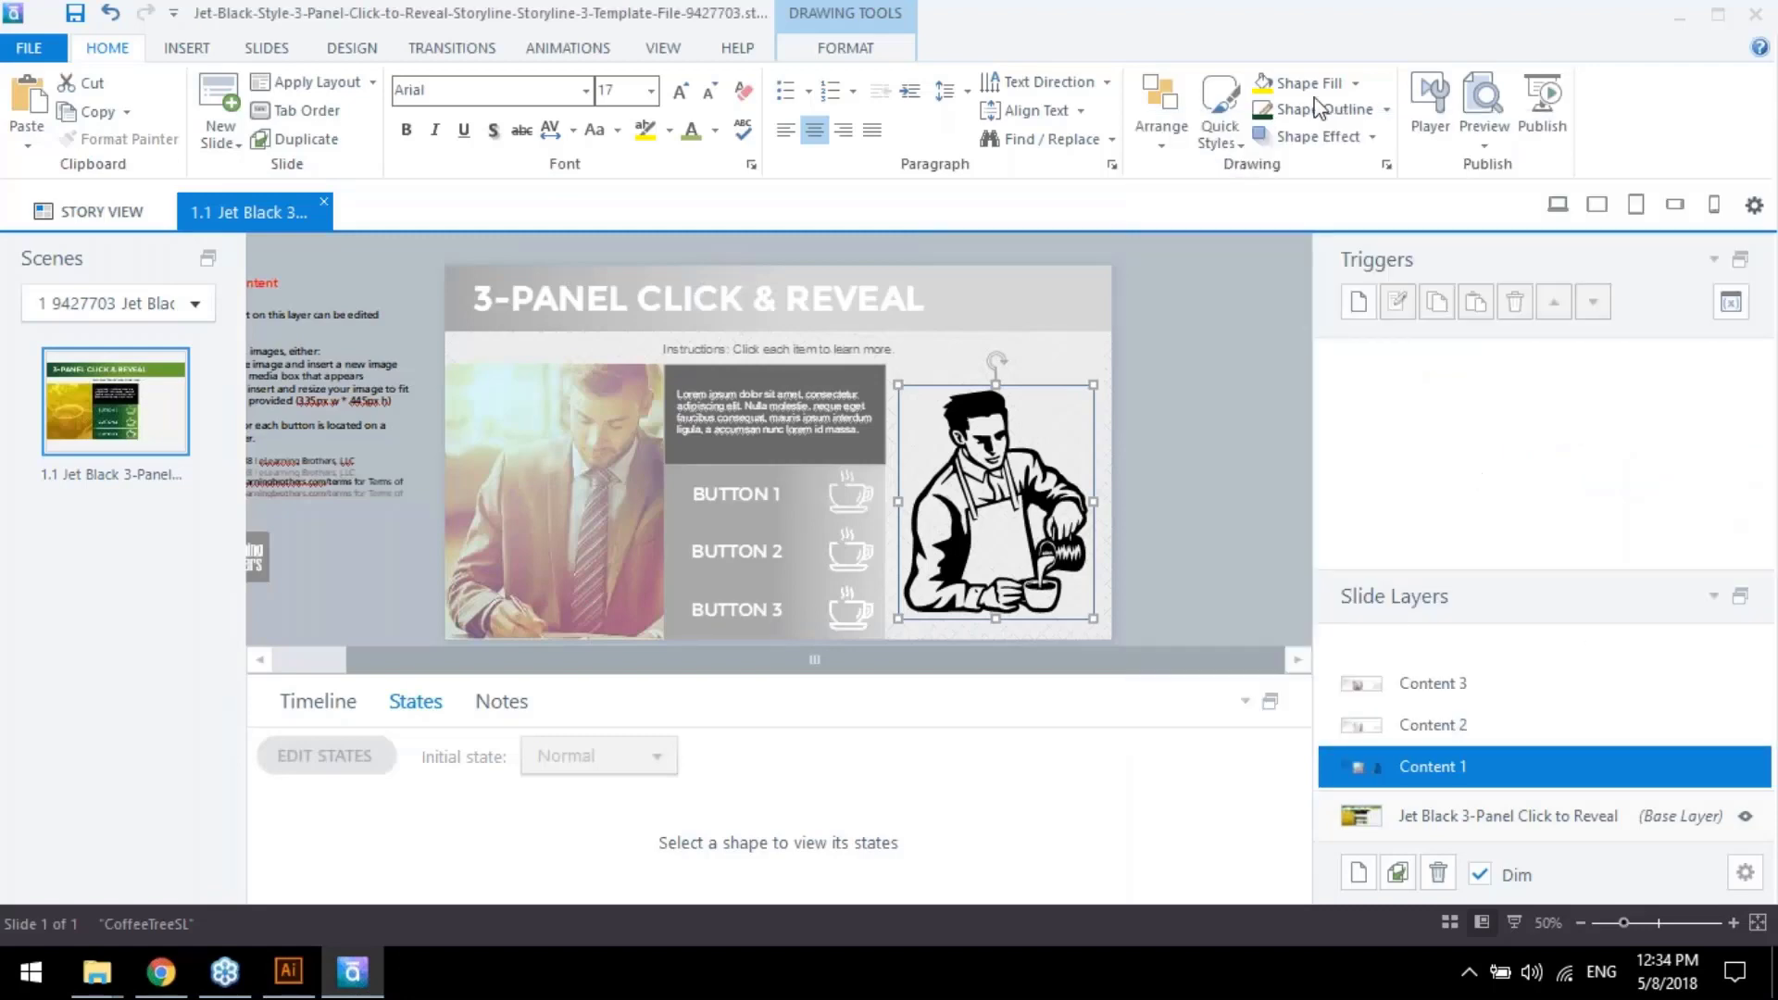
click(1356, 82)
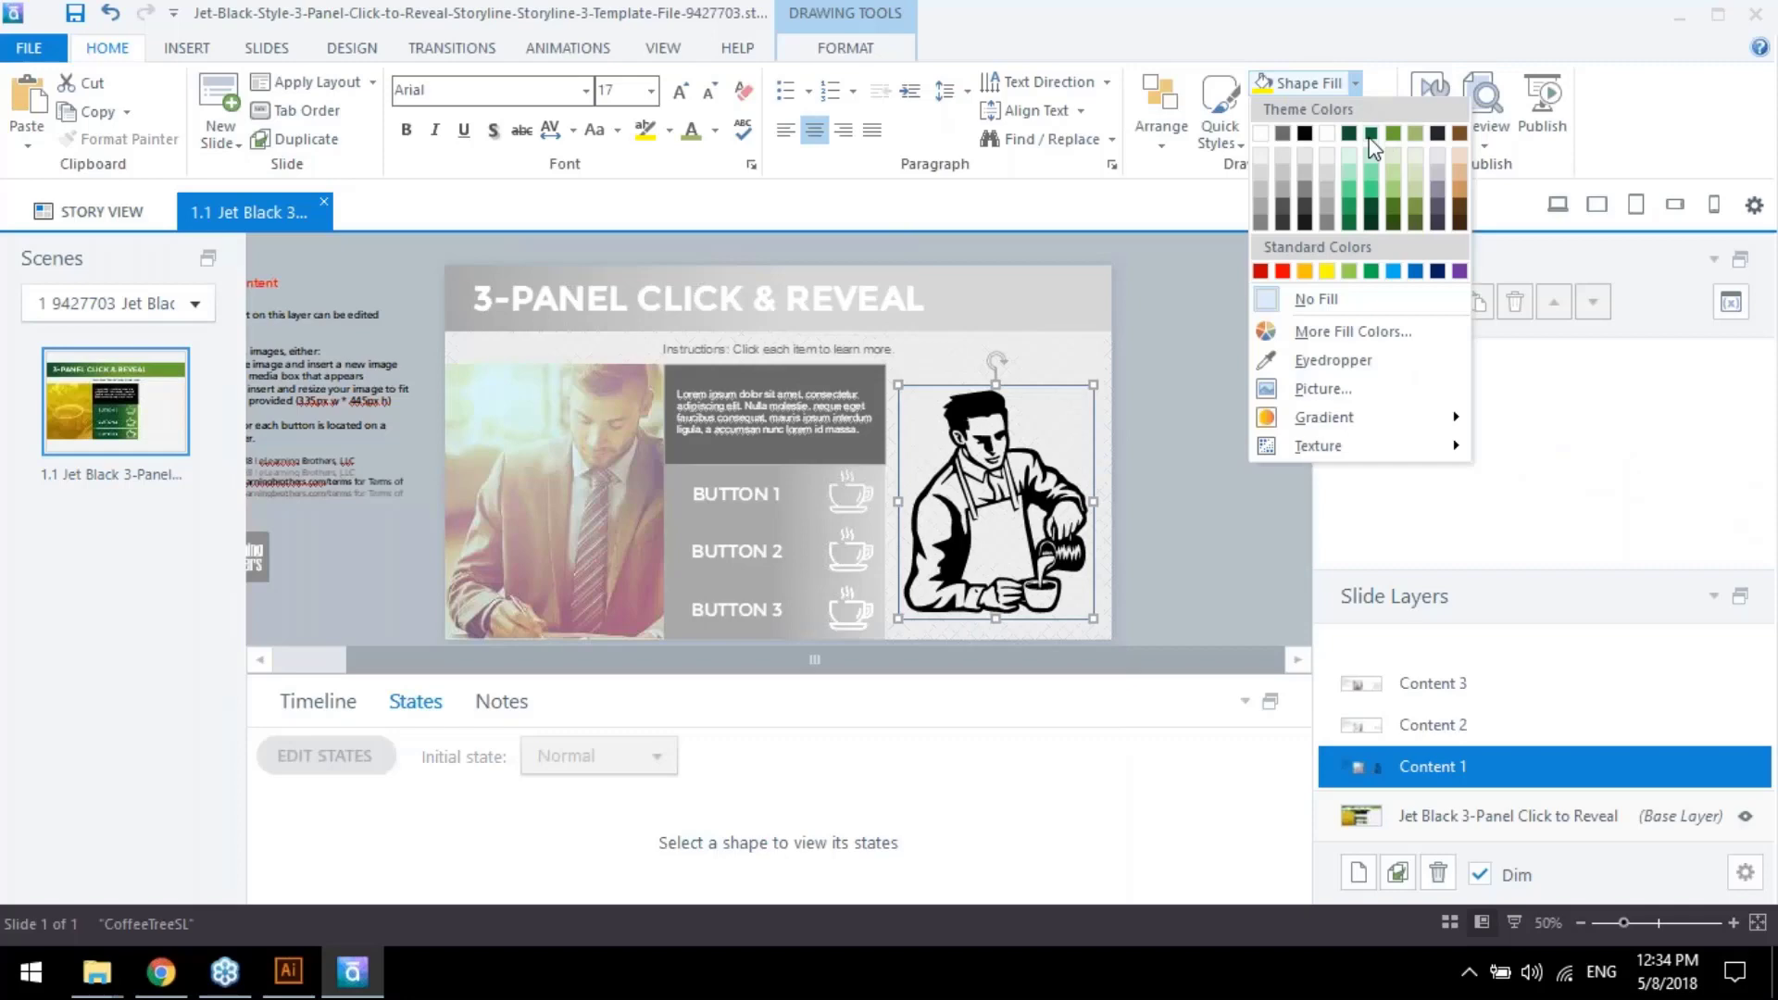
click(1370, 135)
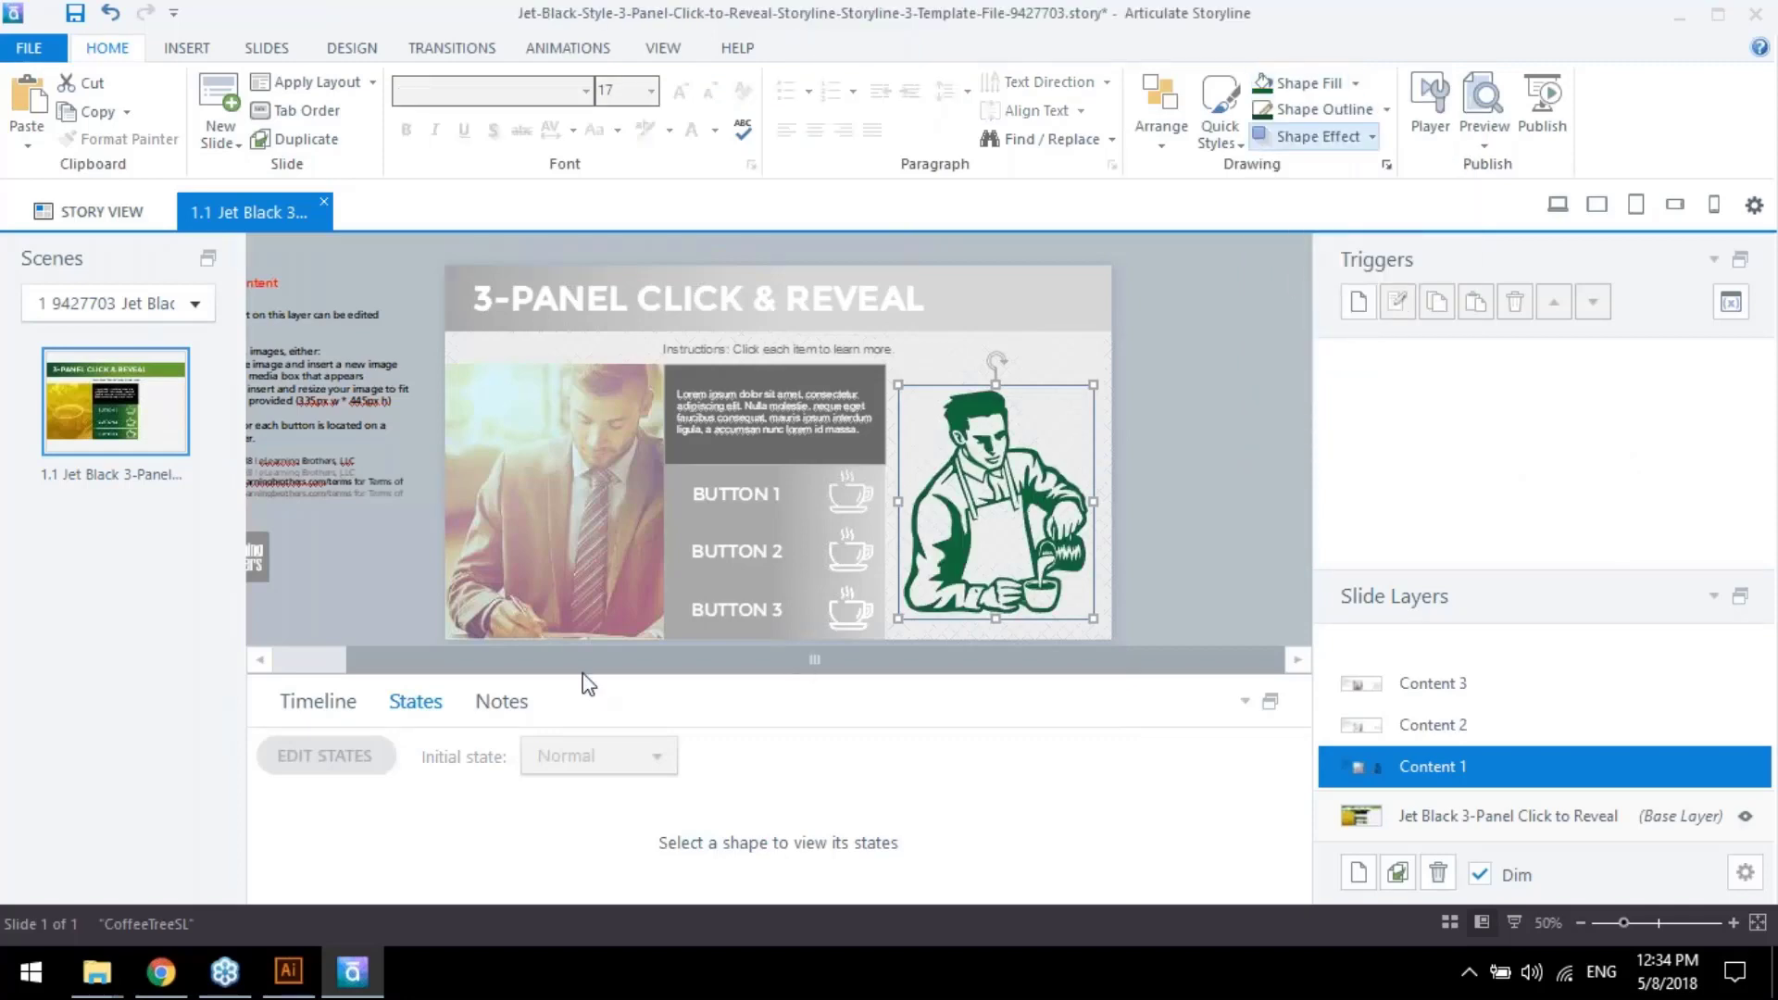
Preview this slide from the base layer, test Button 1 and Button 2, and close the preview
click(1556, 821)
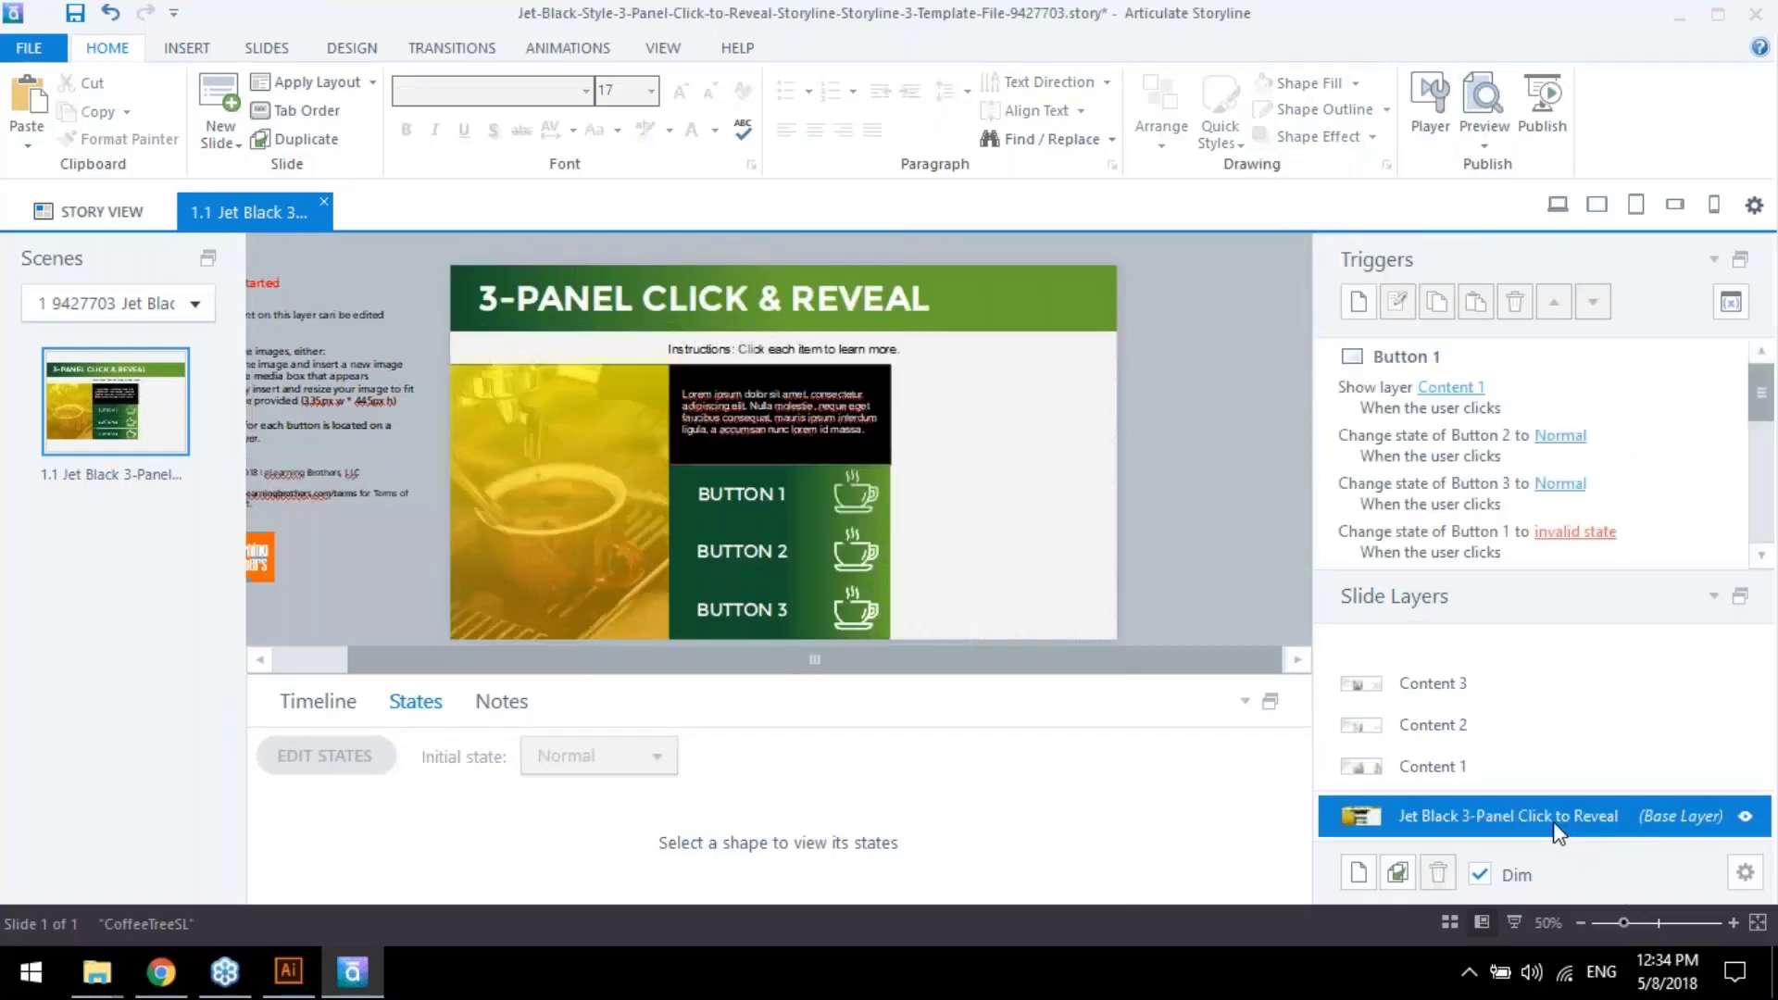
click(1485, 144)
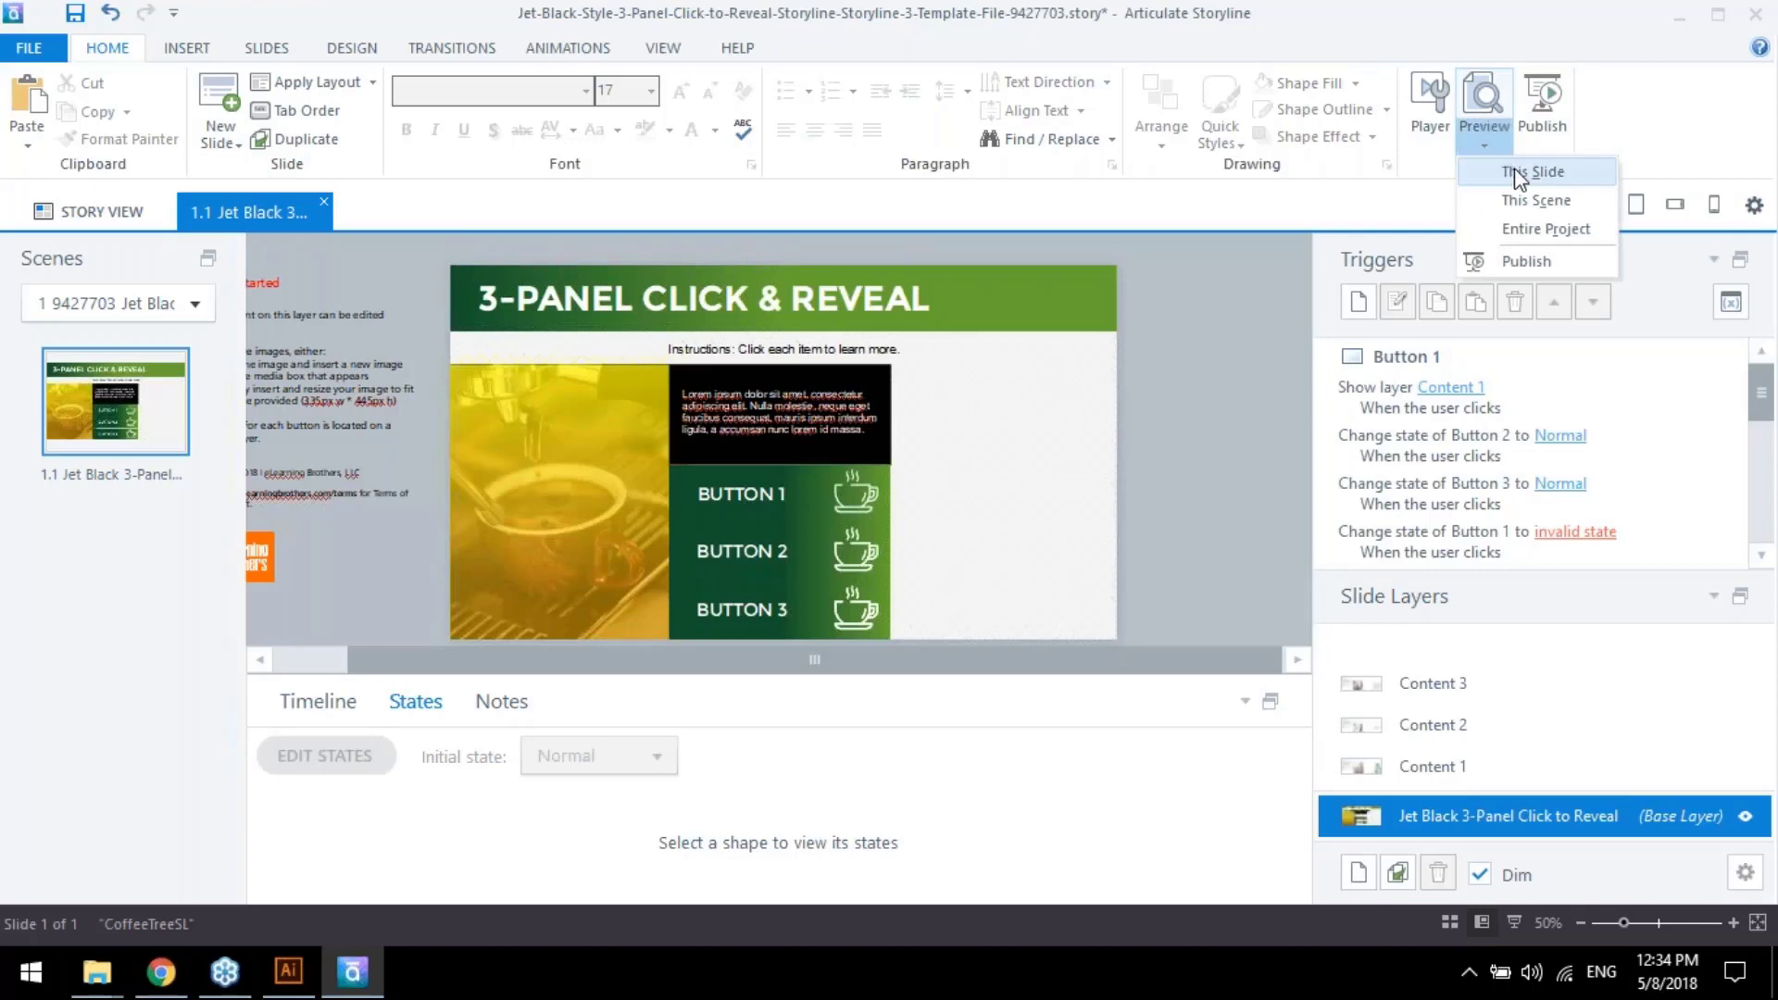
click(1516, 174)
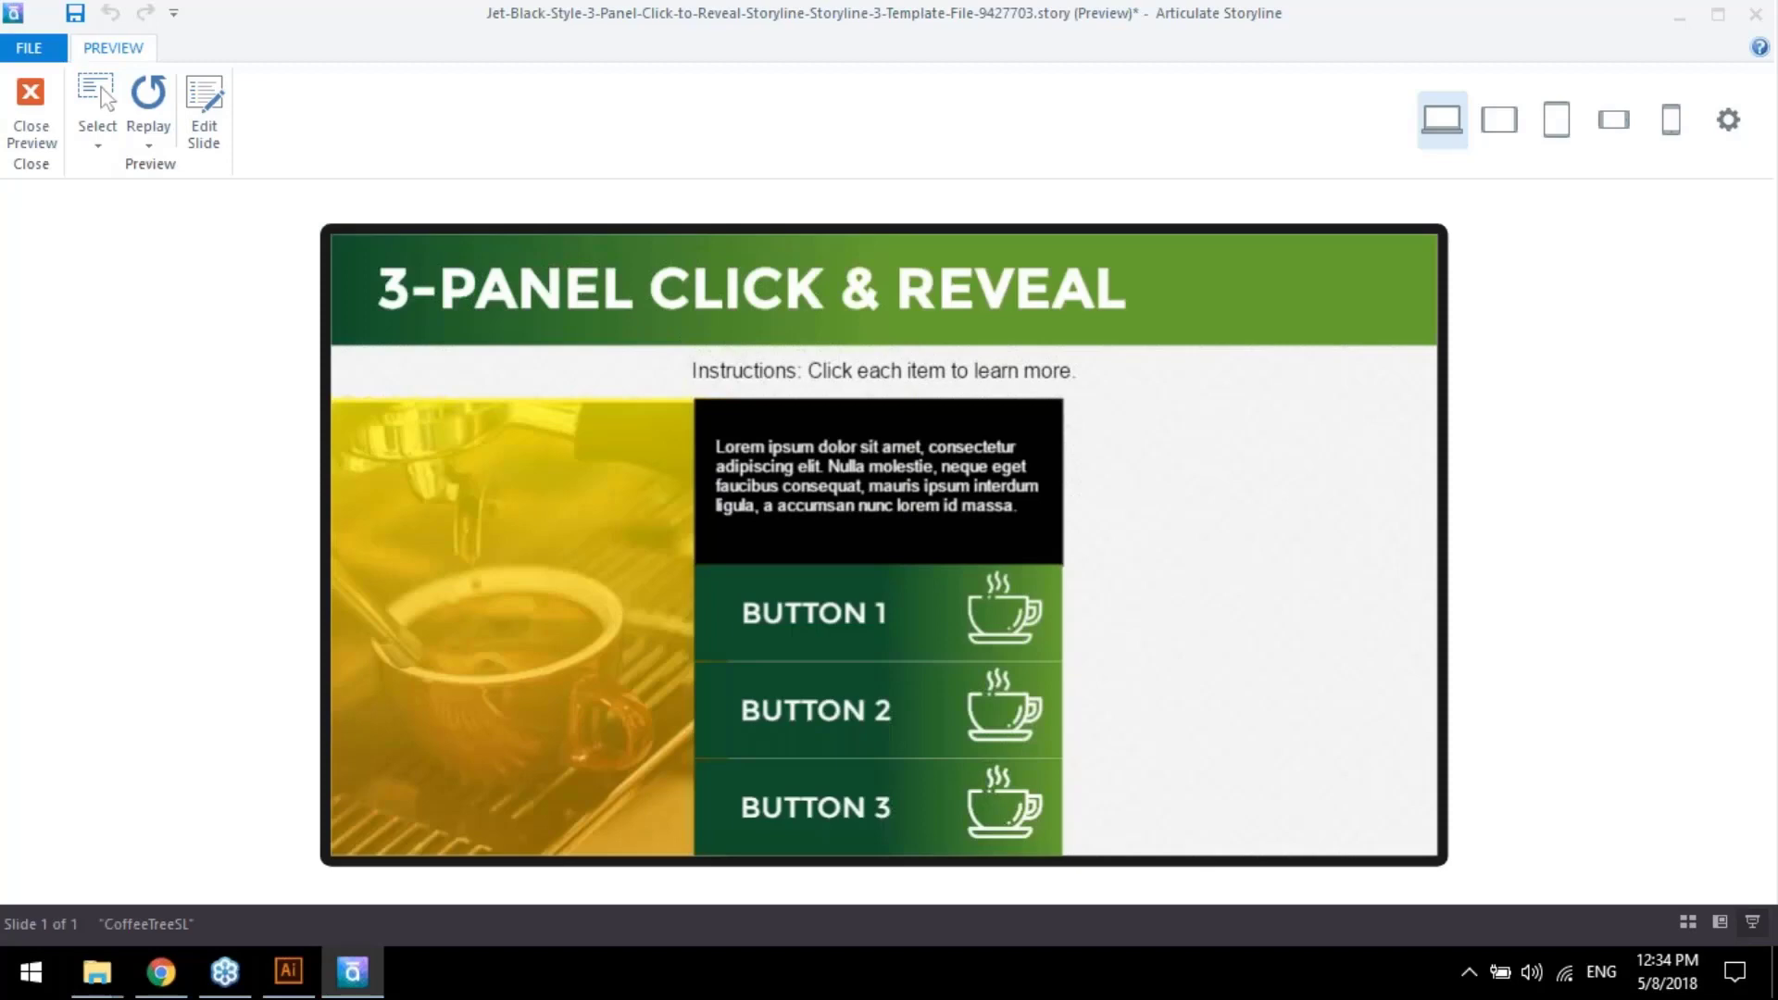
click(946, 629)
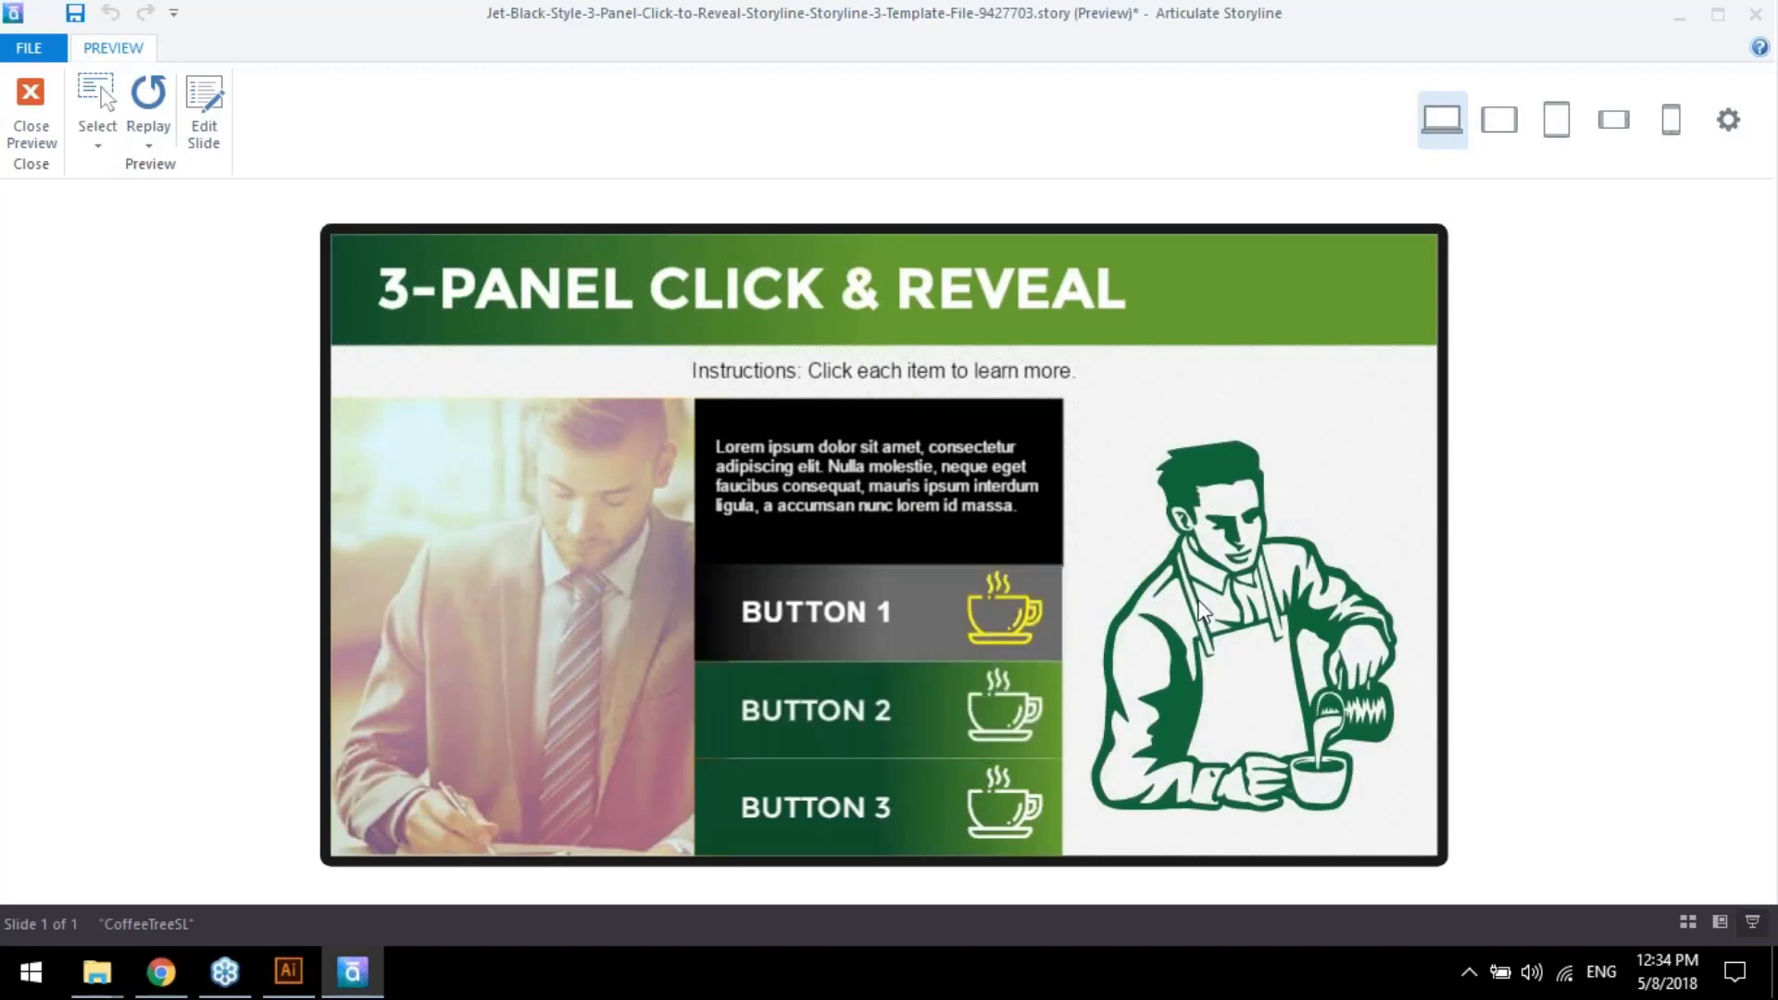
click(984, 672)
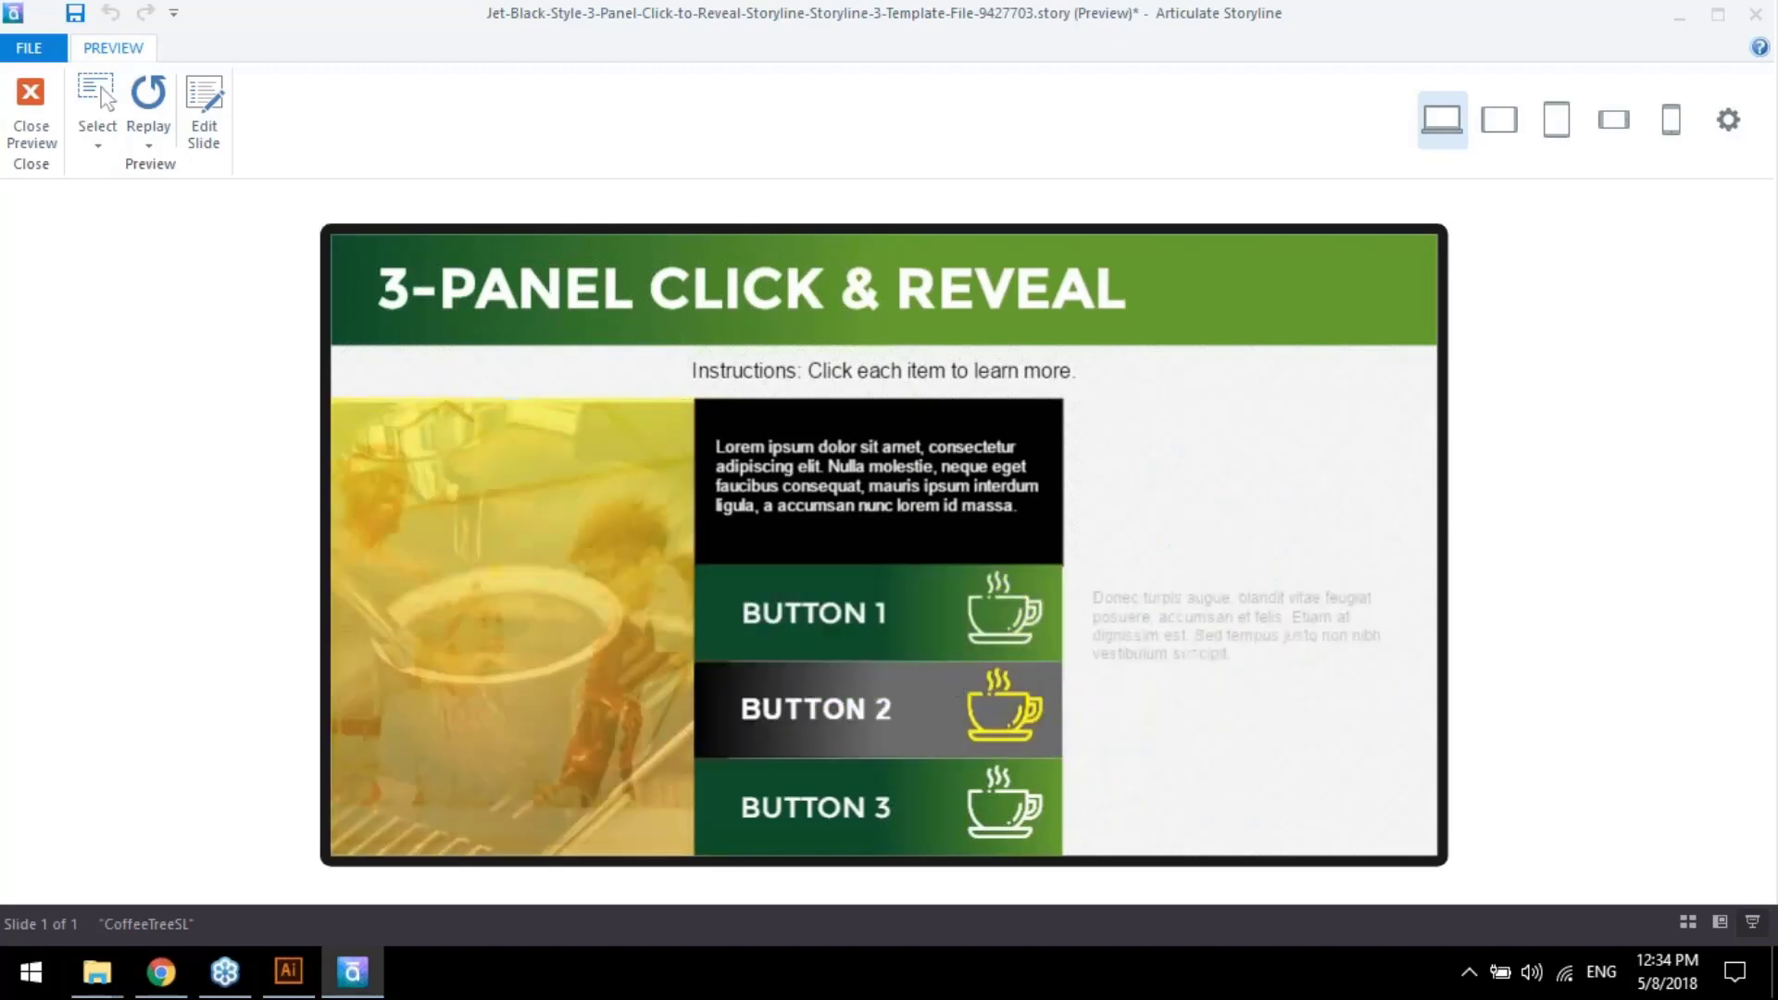
click(989, 654)
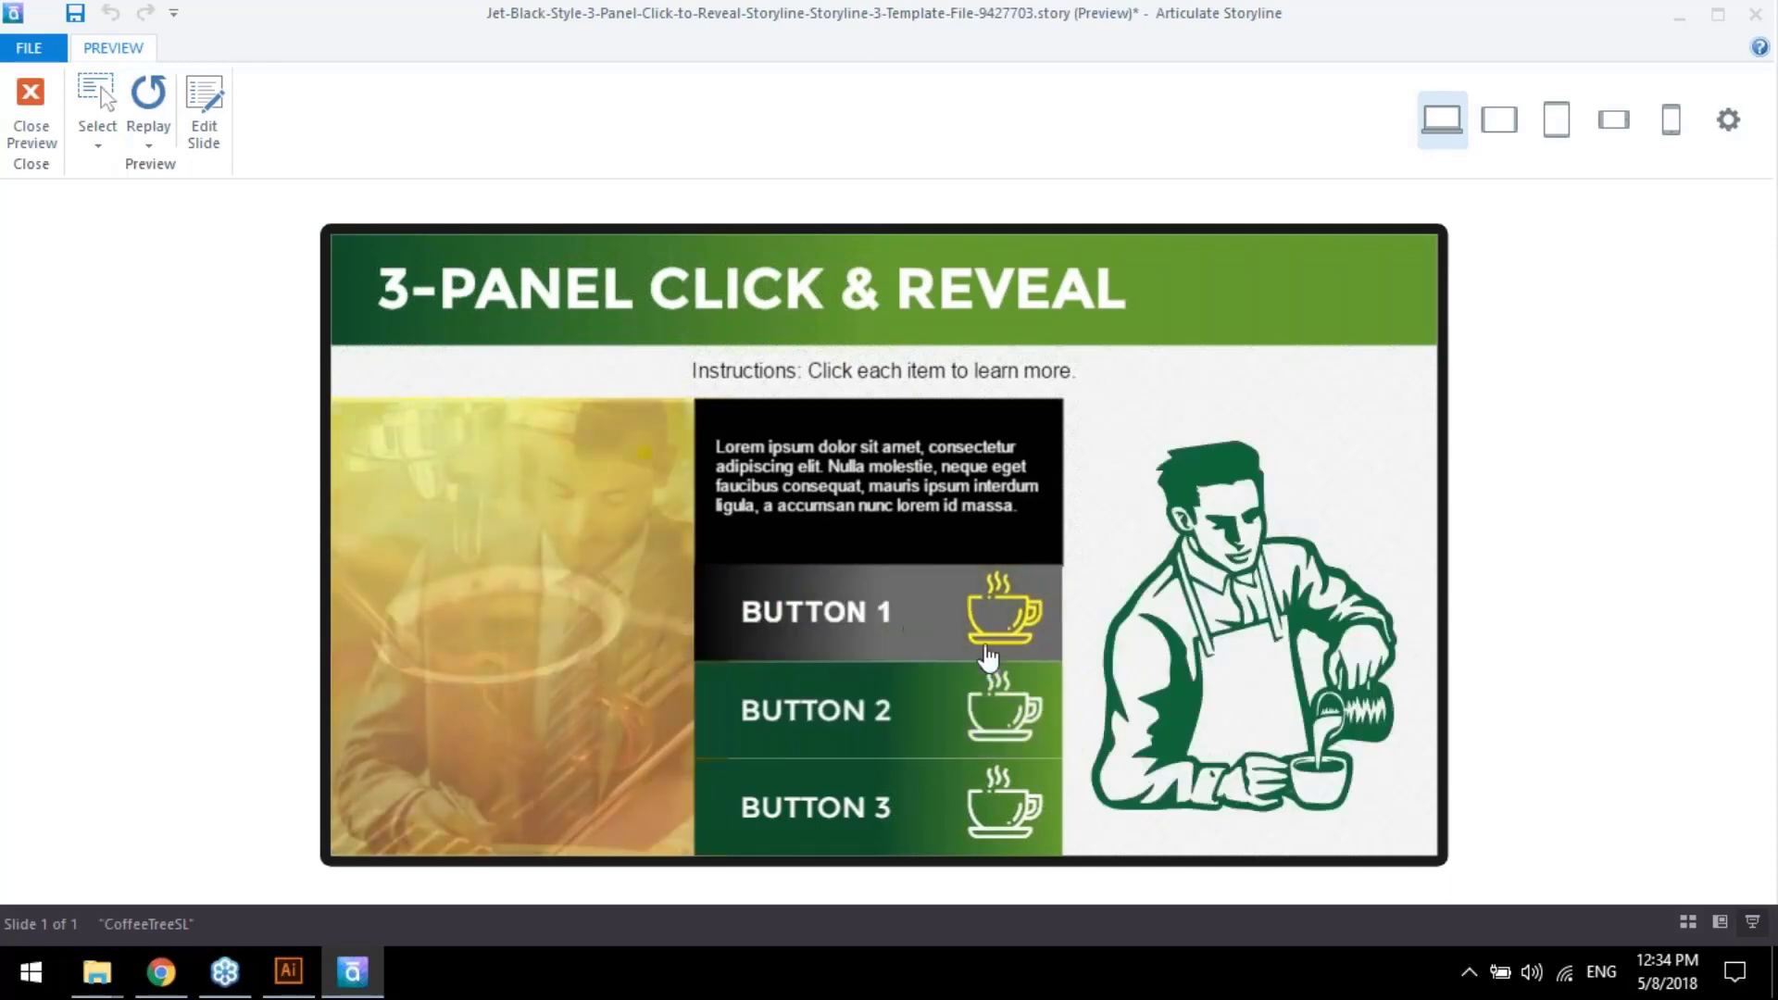
click(48, 91)
Switch to Chrome, review the 3-Panel C&R pages of the CoffeeTree Style Guide PDF, and return to Storyline
click(172, 982)
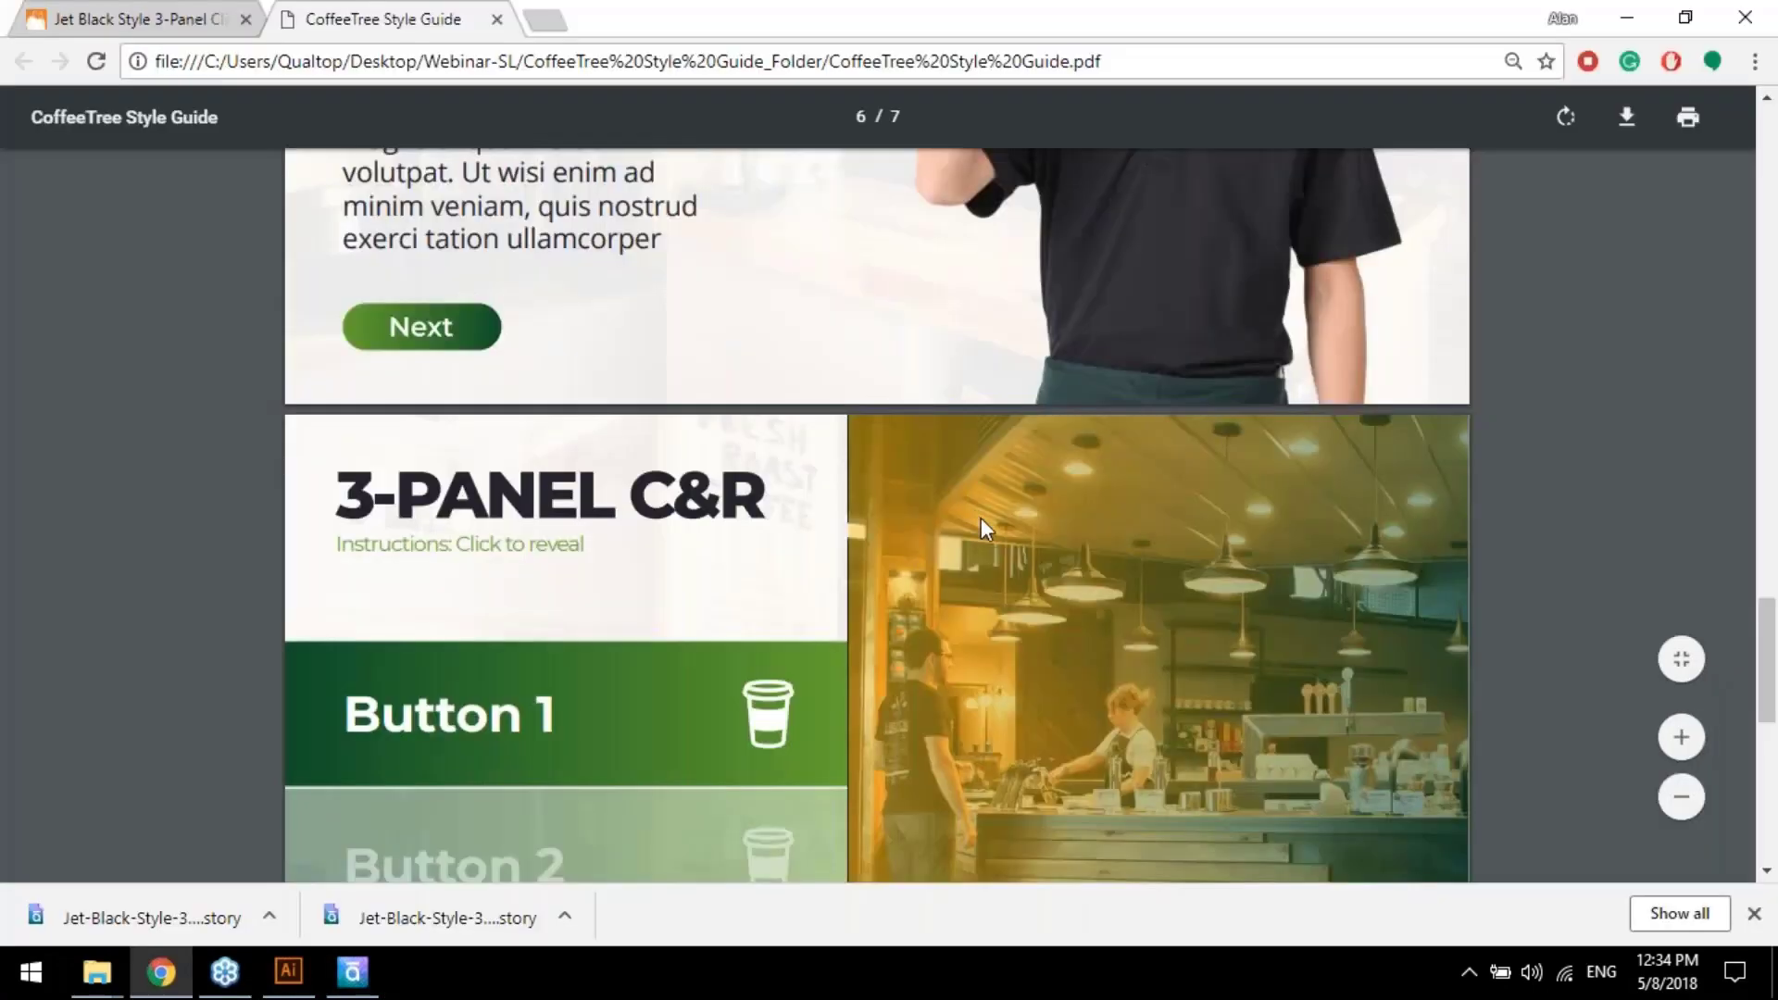
scroll(981, 519, down, 1)
scroll(981, 519, down, 2)
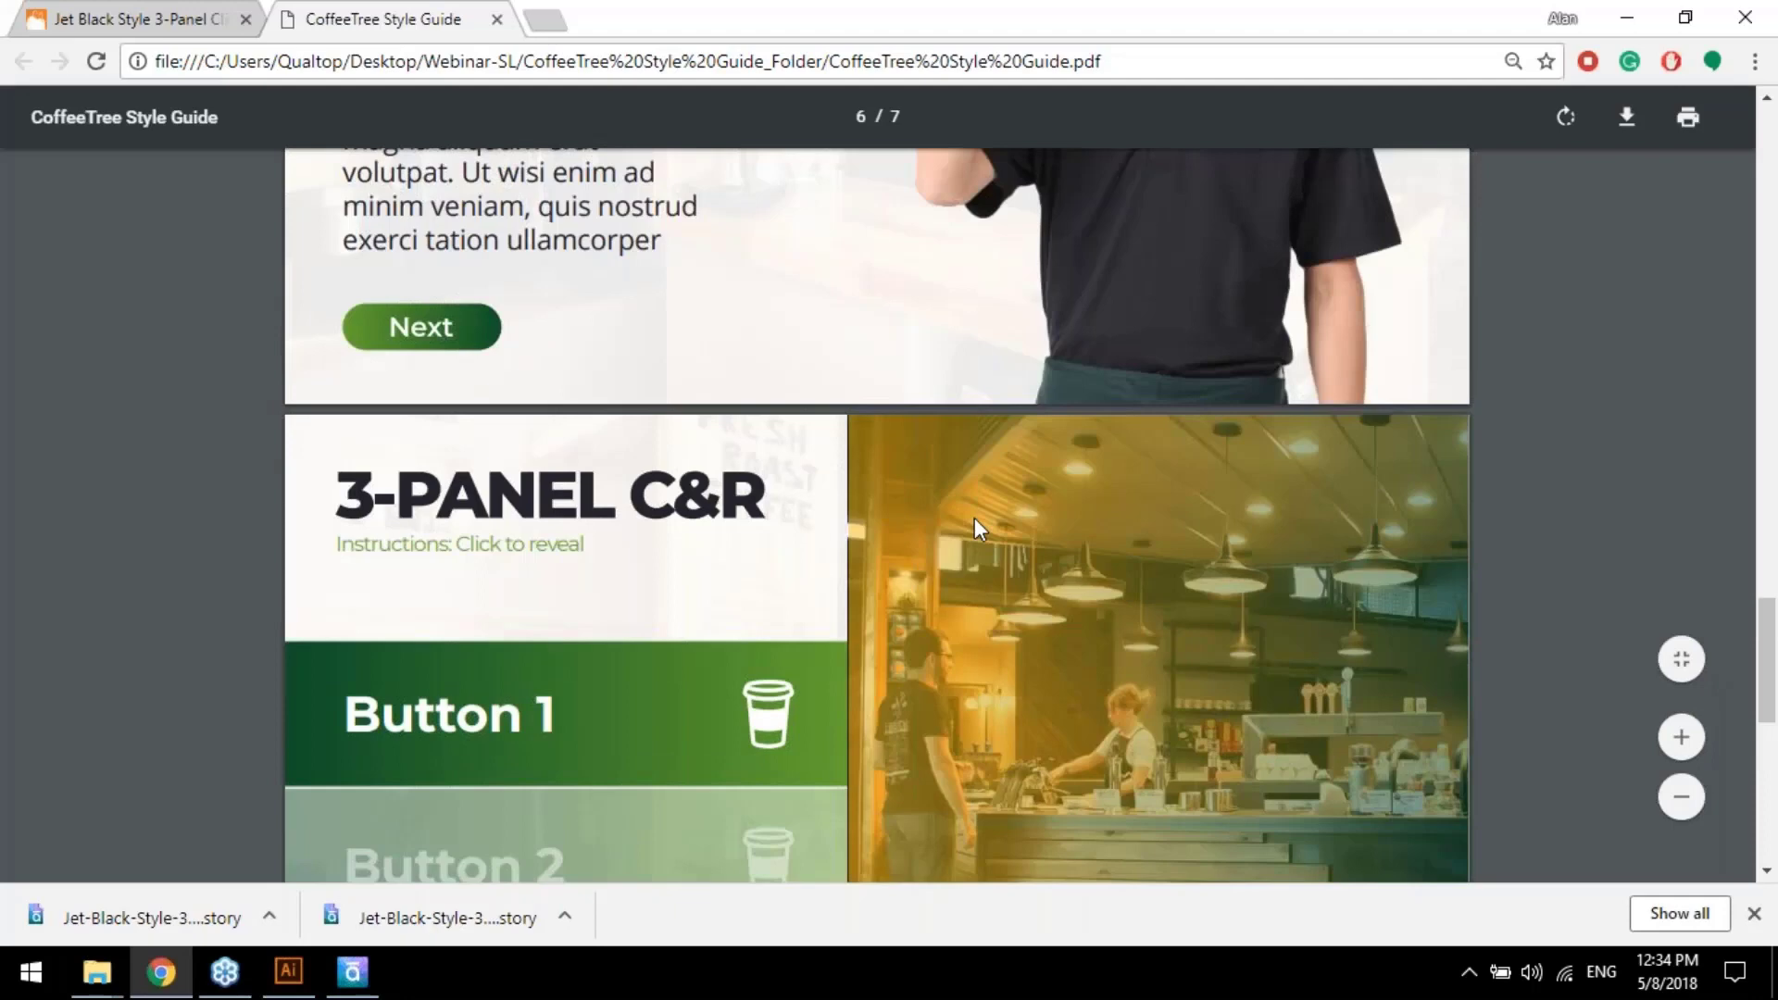
scroll(975, 520, down, 7)
scroll(974, 518, down, 2)
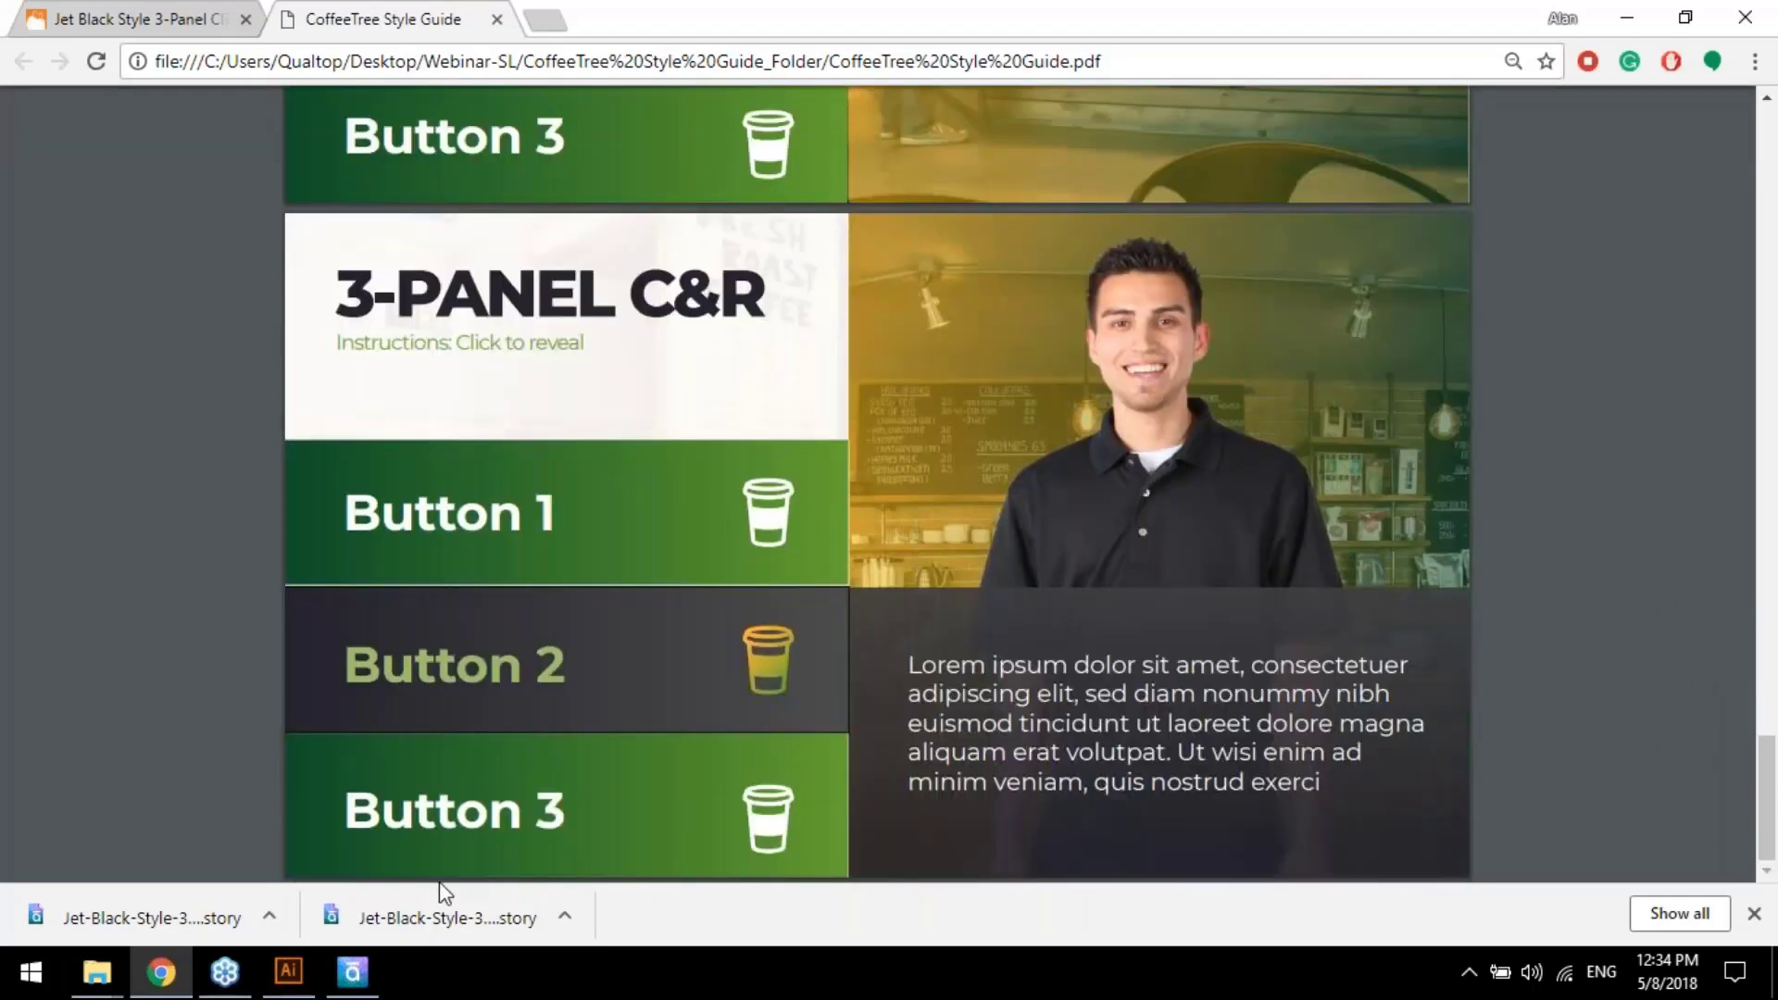
click(352, 972)
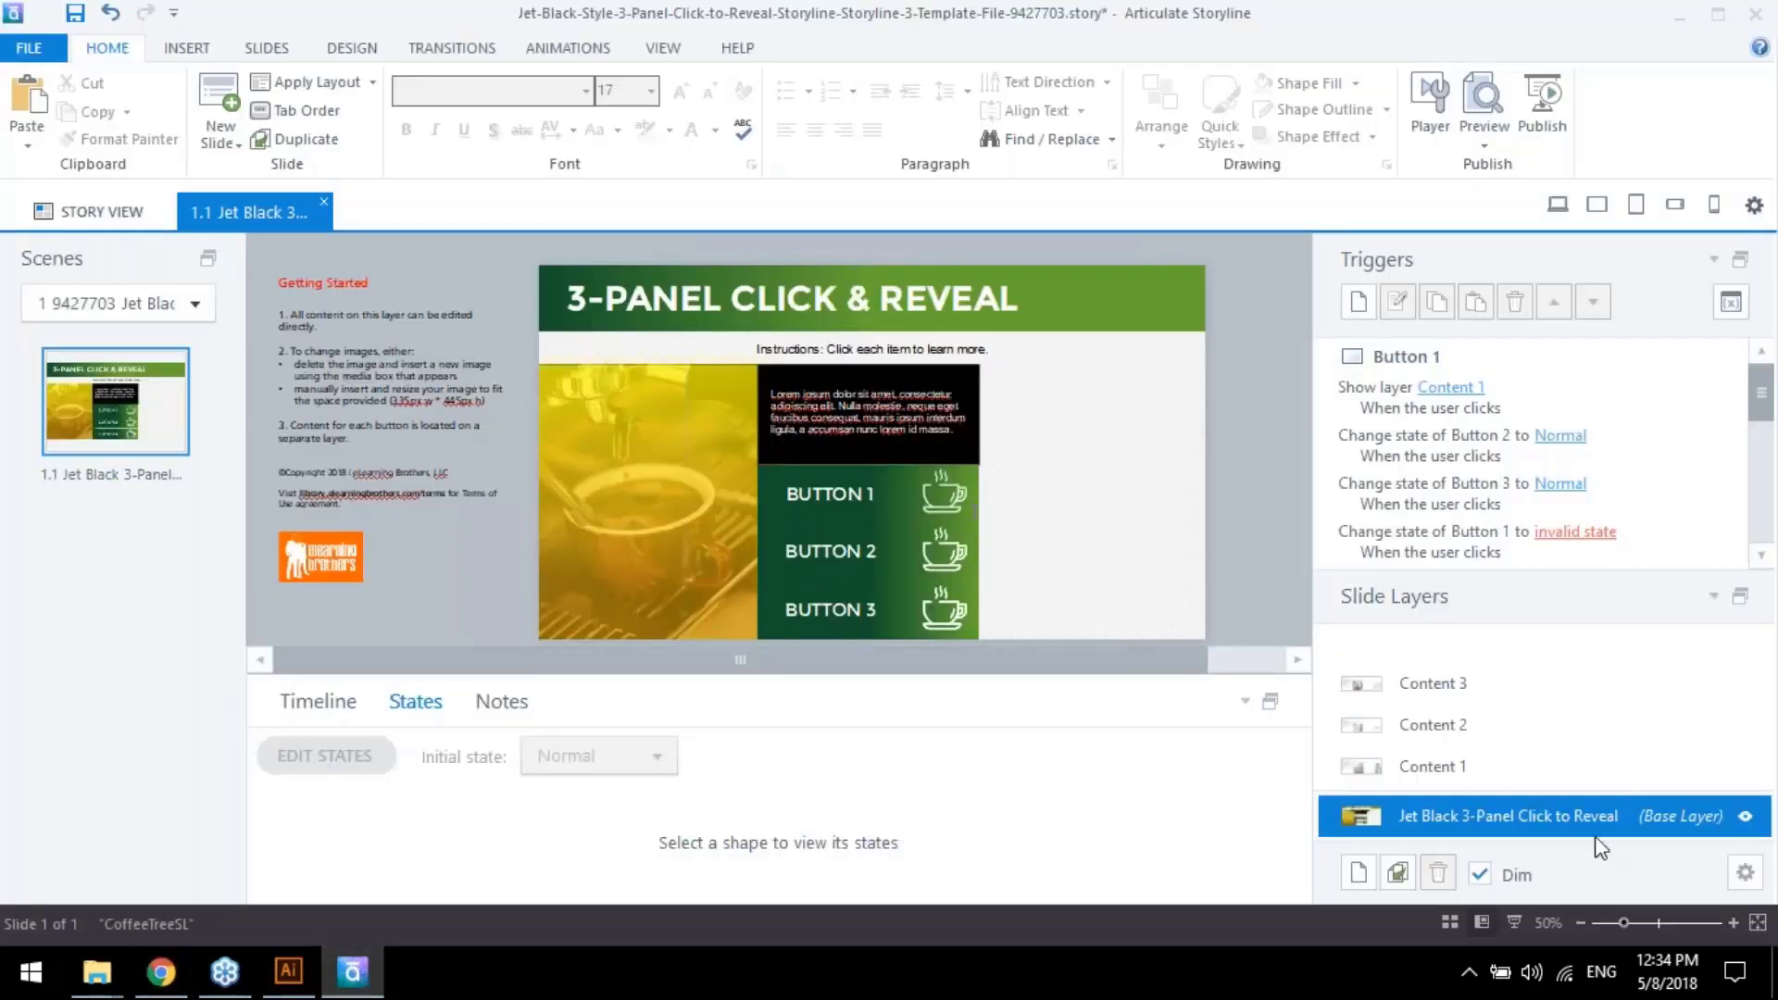
Open the businessman photo on the Content 1 layer for editing its Normal state
click(1516, 765)
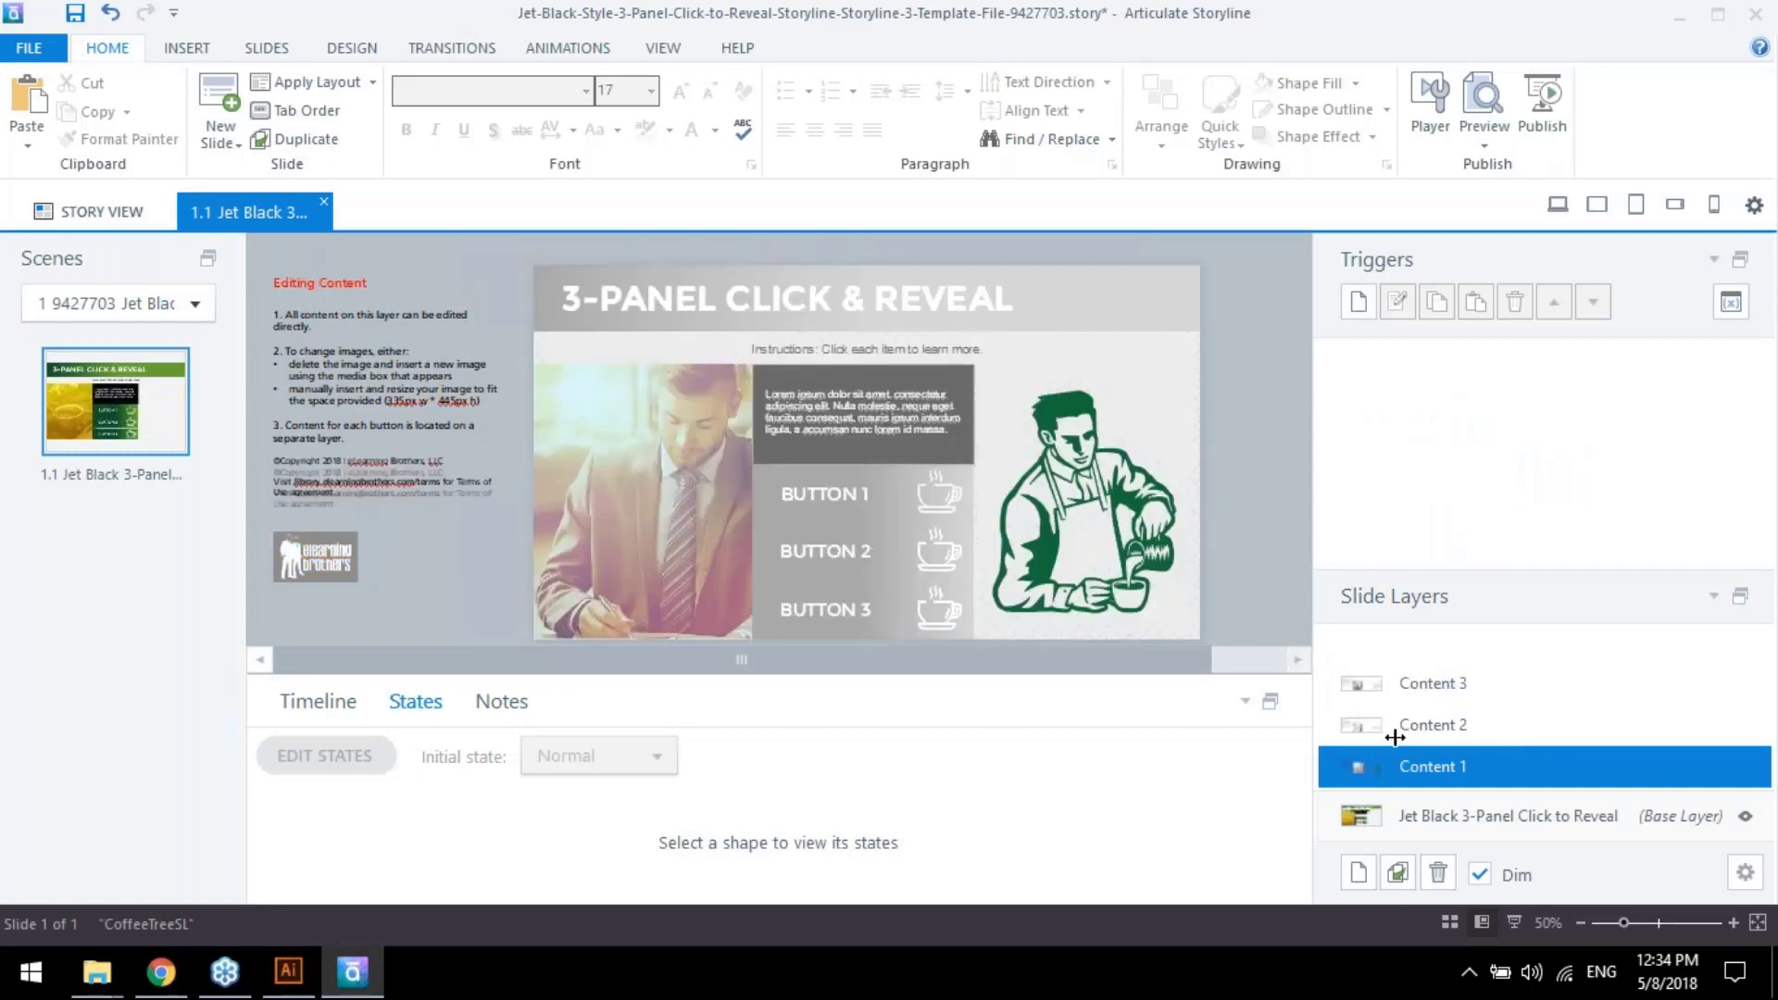
click(1396, 732)
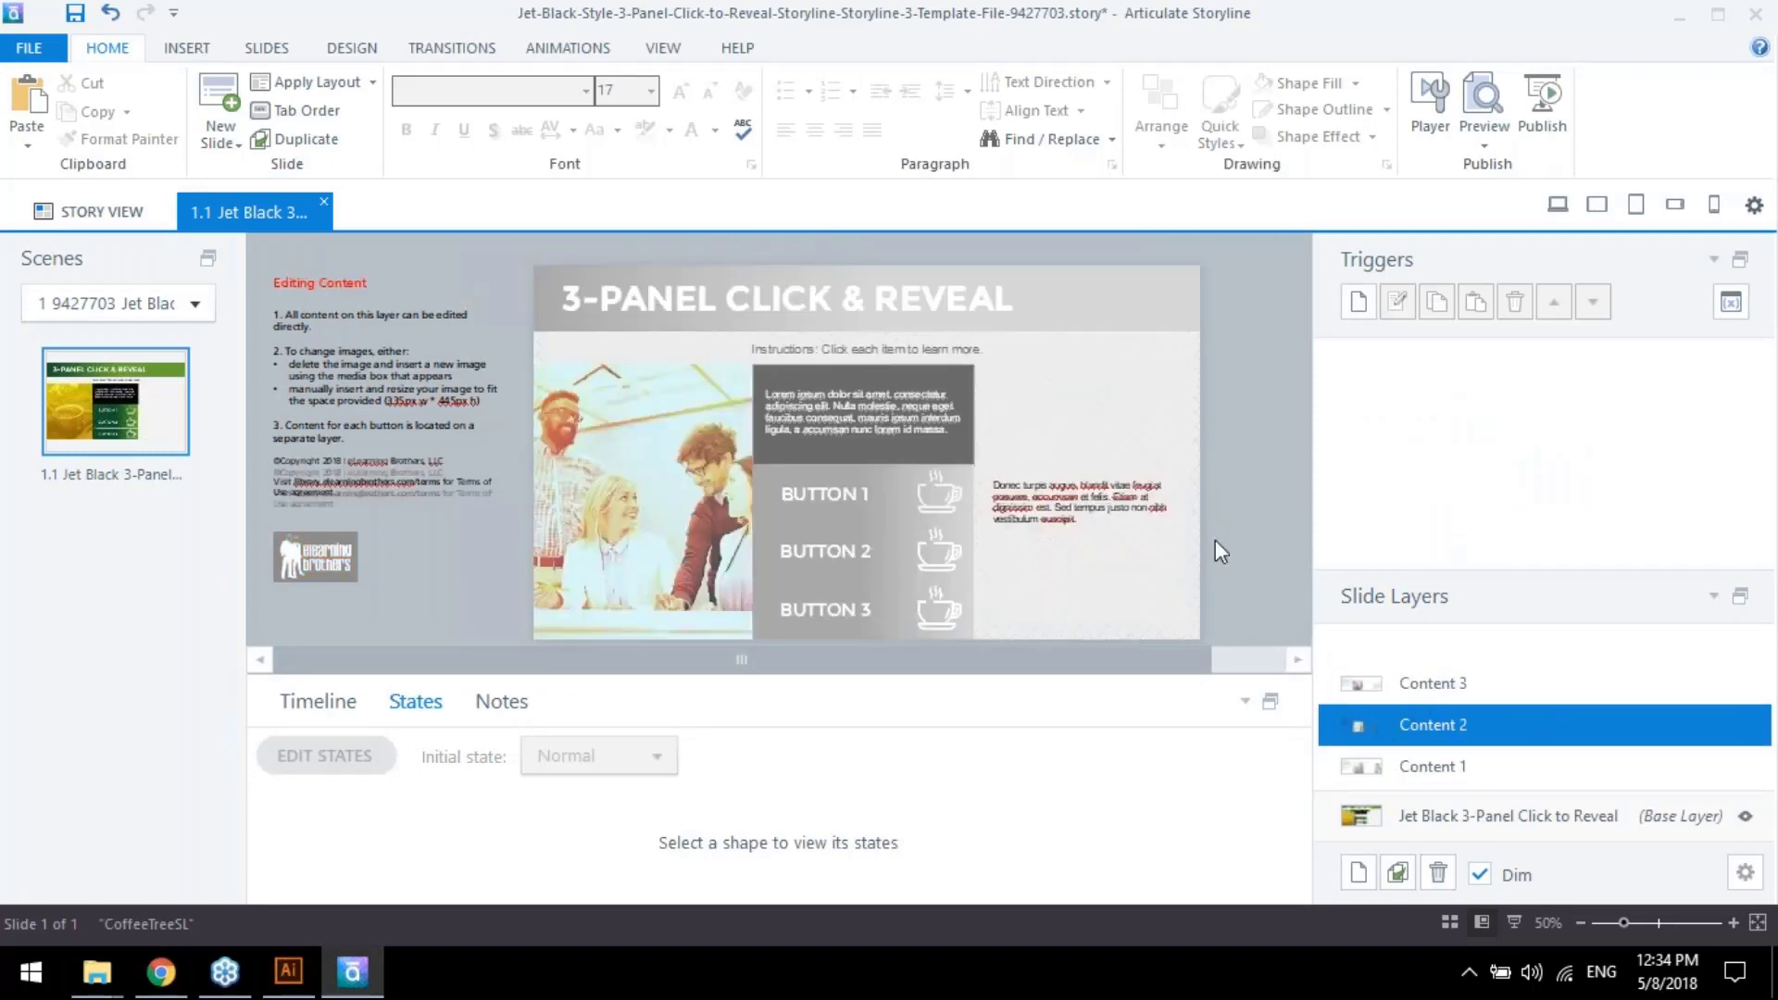
click(1505, 758)
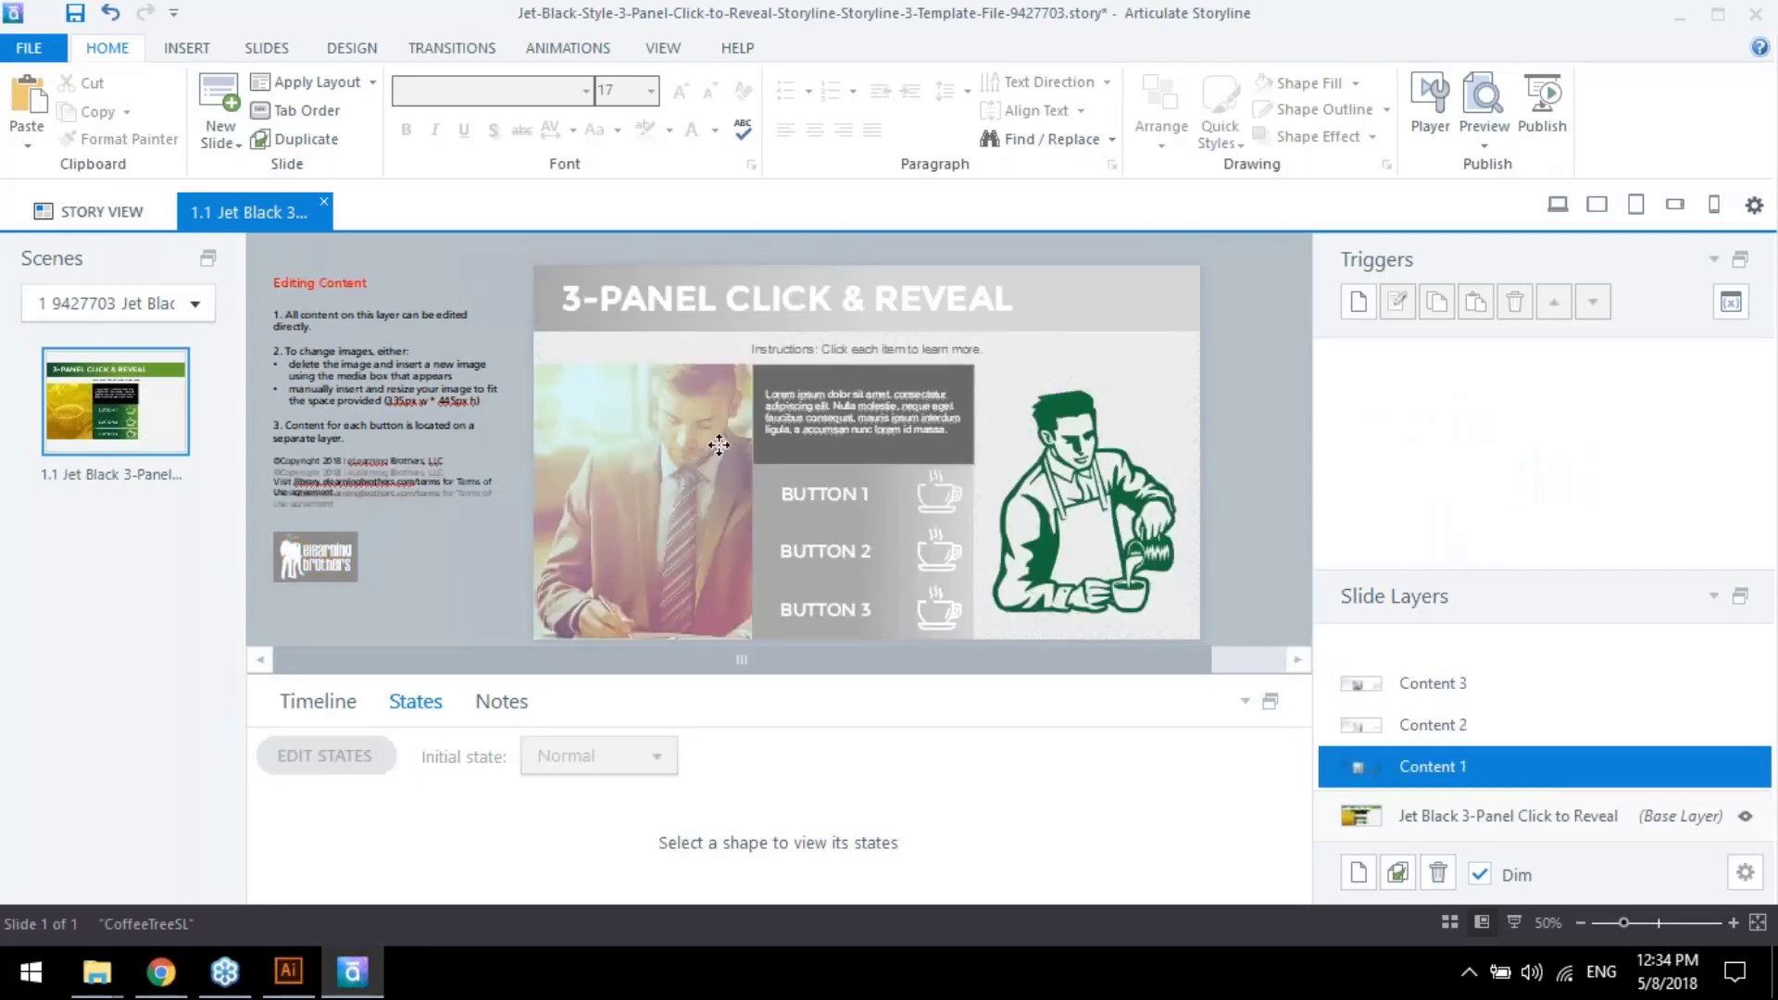
click(752, 549)
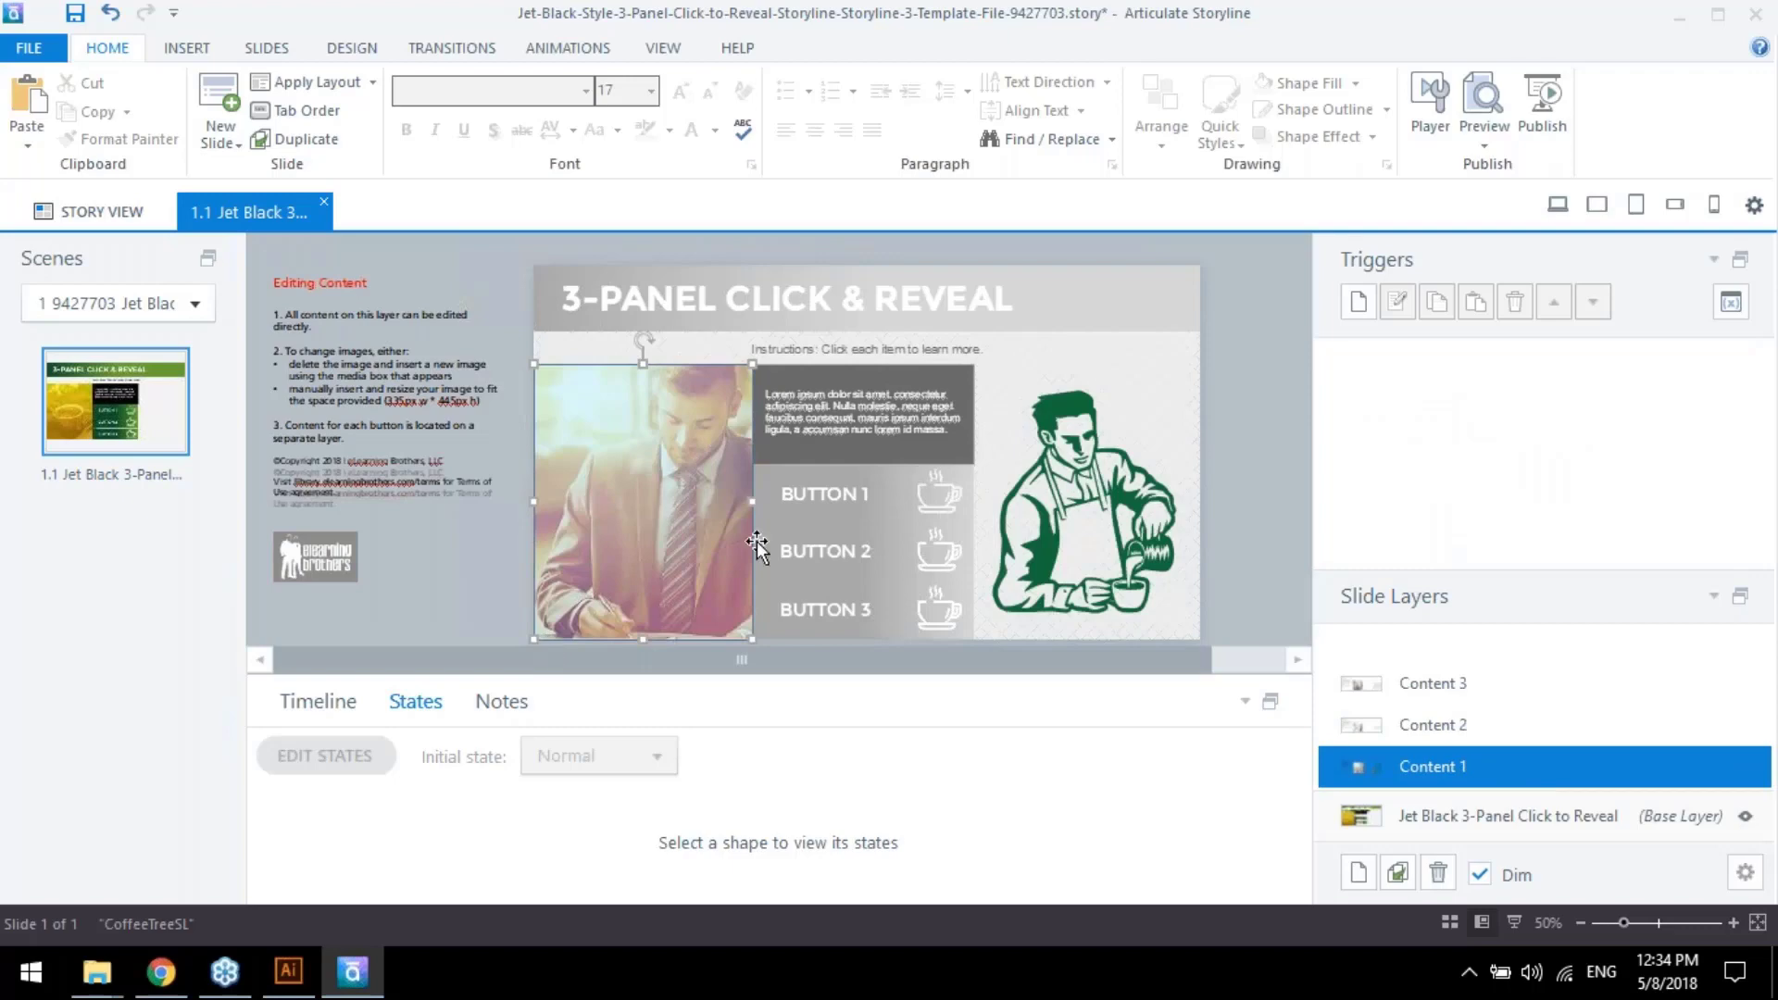
click(335, 702)
click(416, 701)
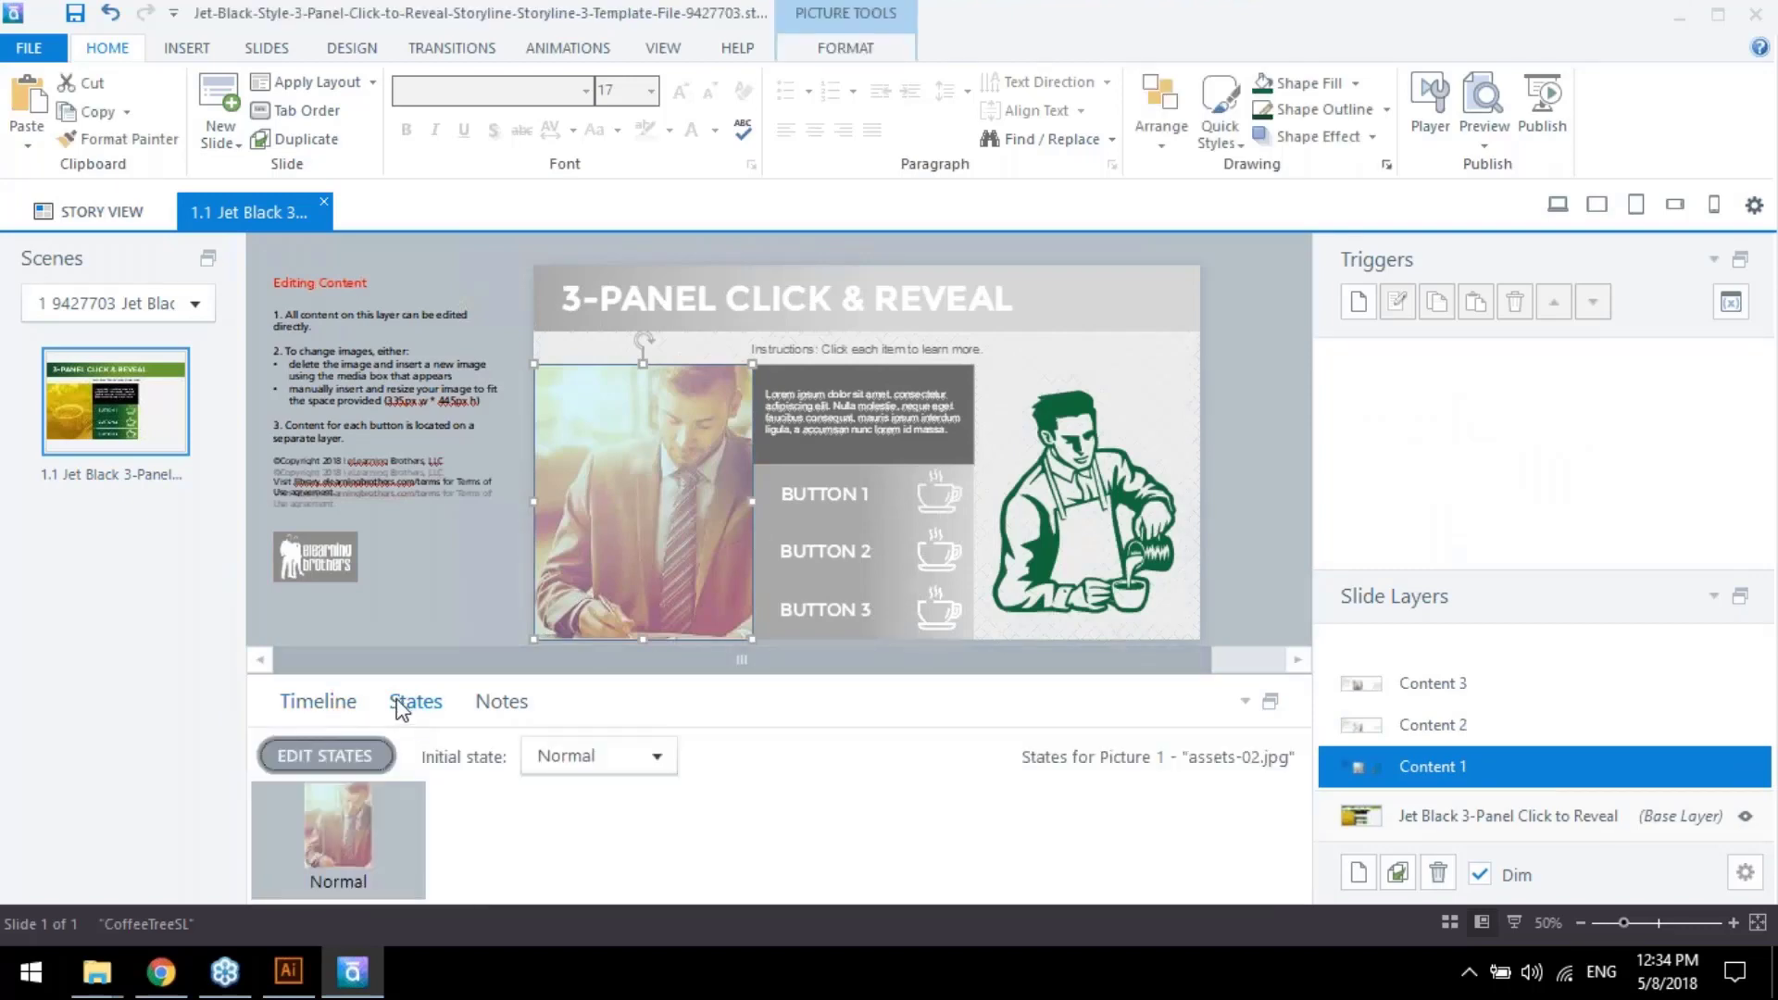
click(326, 756)
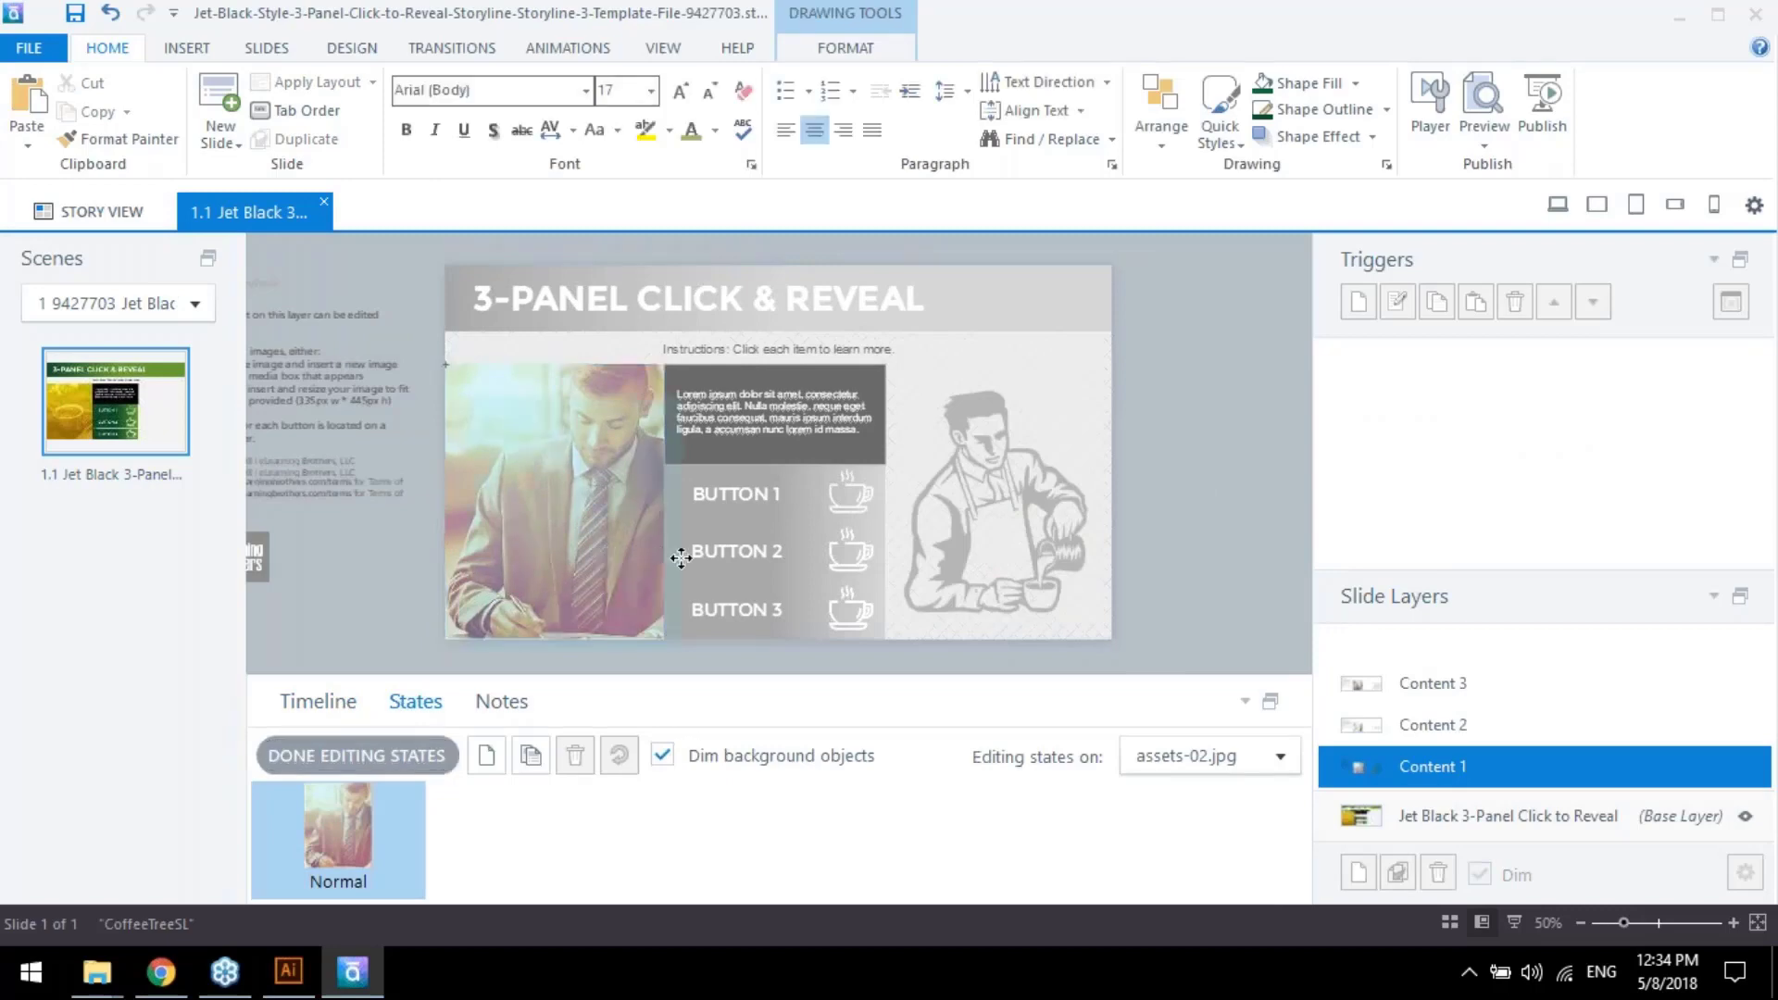
Move the teal overlay rectangle off the businessman photo and select the photo underneath
drag(744, 557, 856, 542)
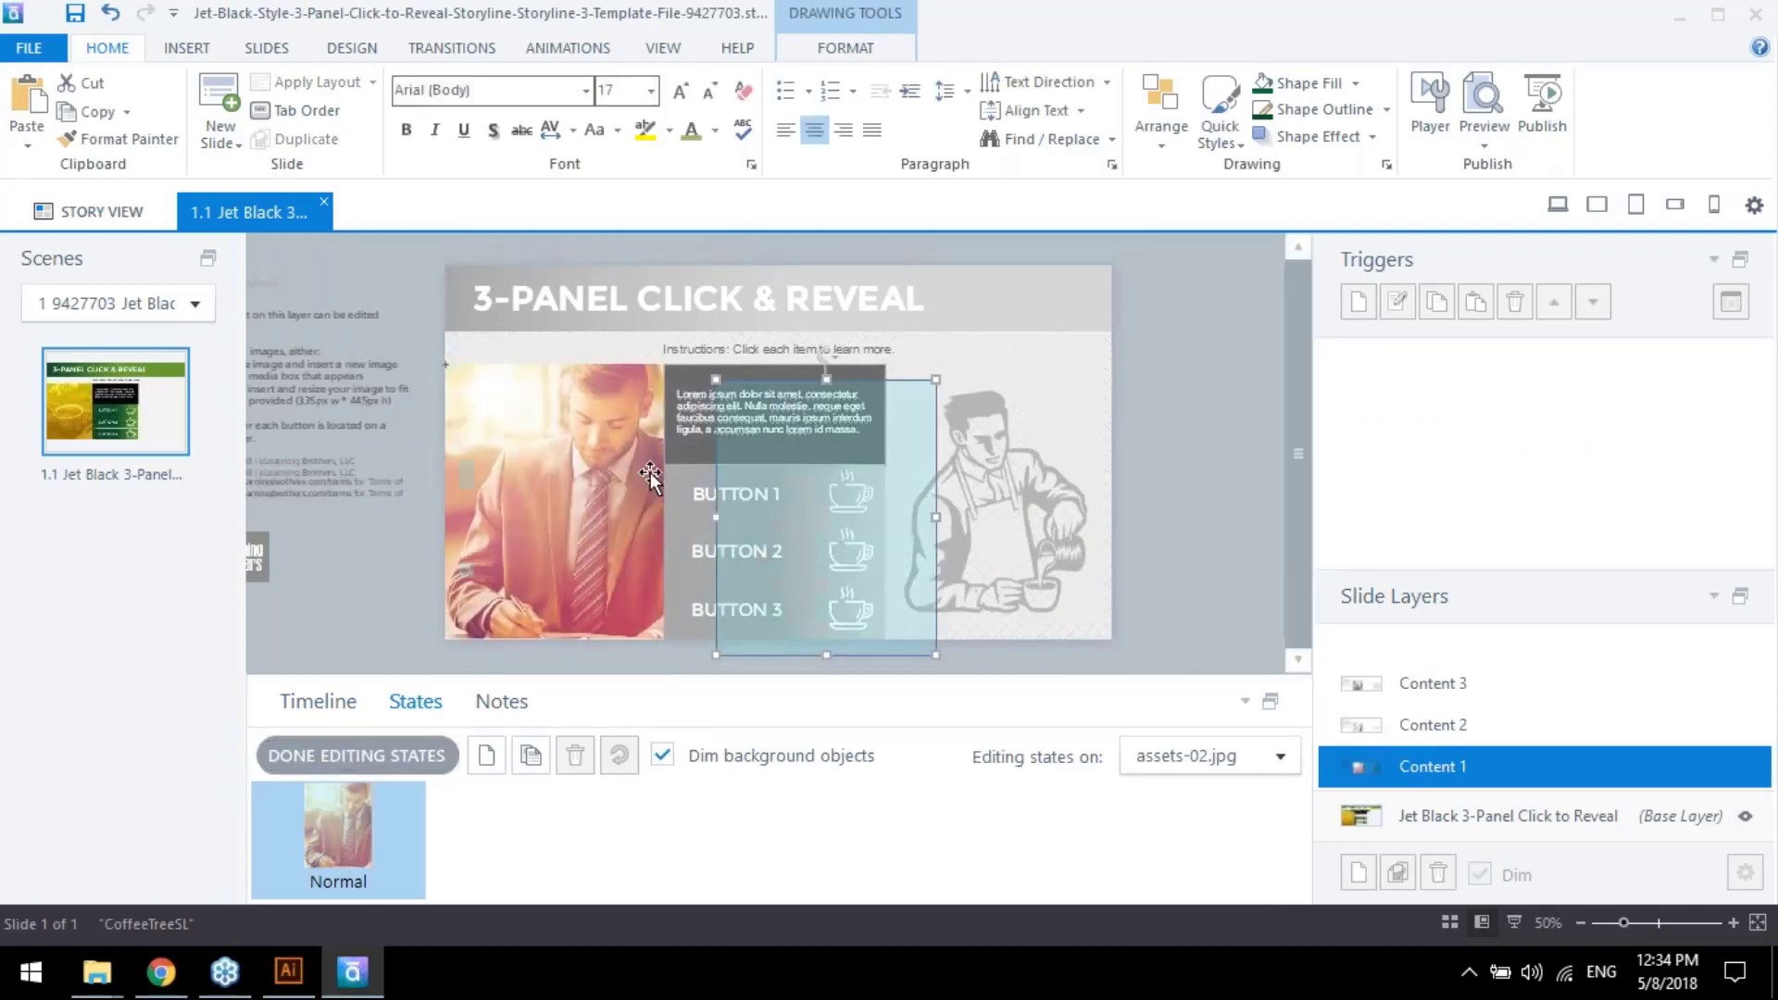
click(620, 488)
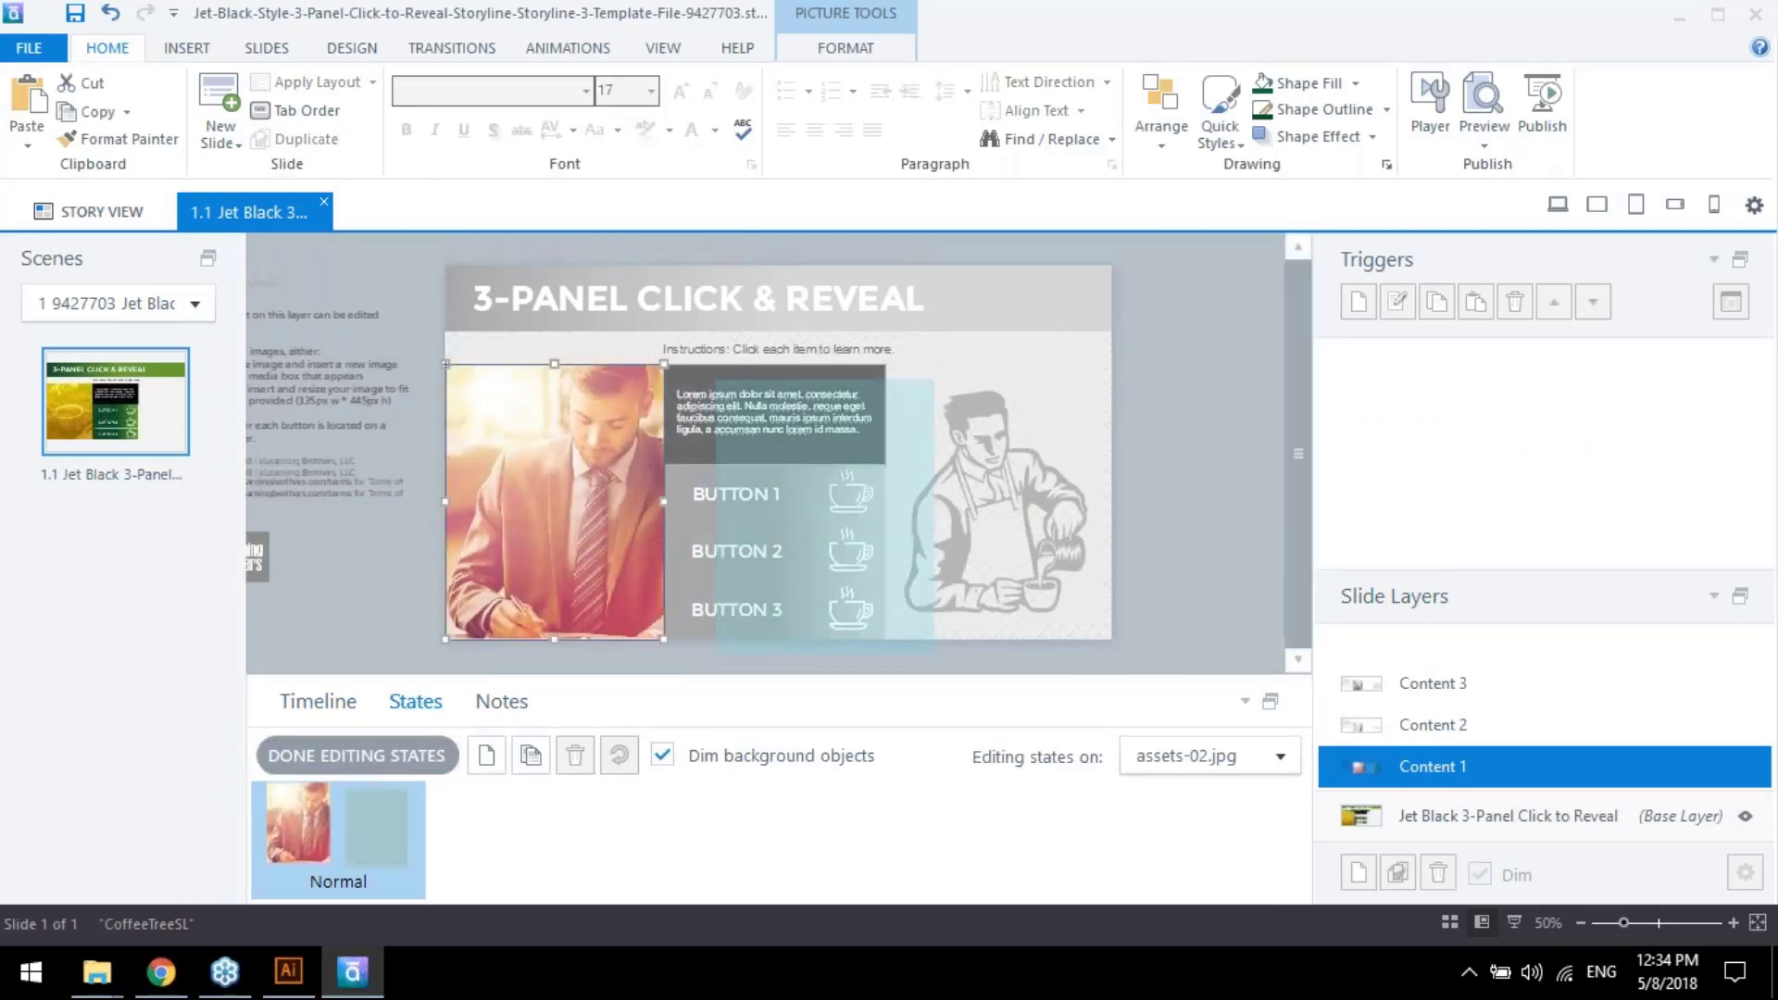
right_click(620, 486)
click(723, 761)
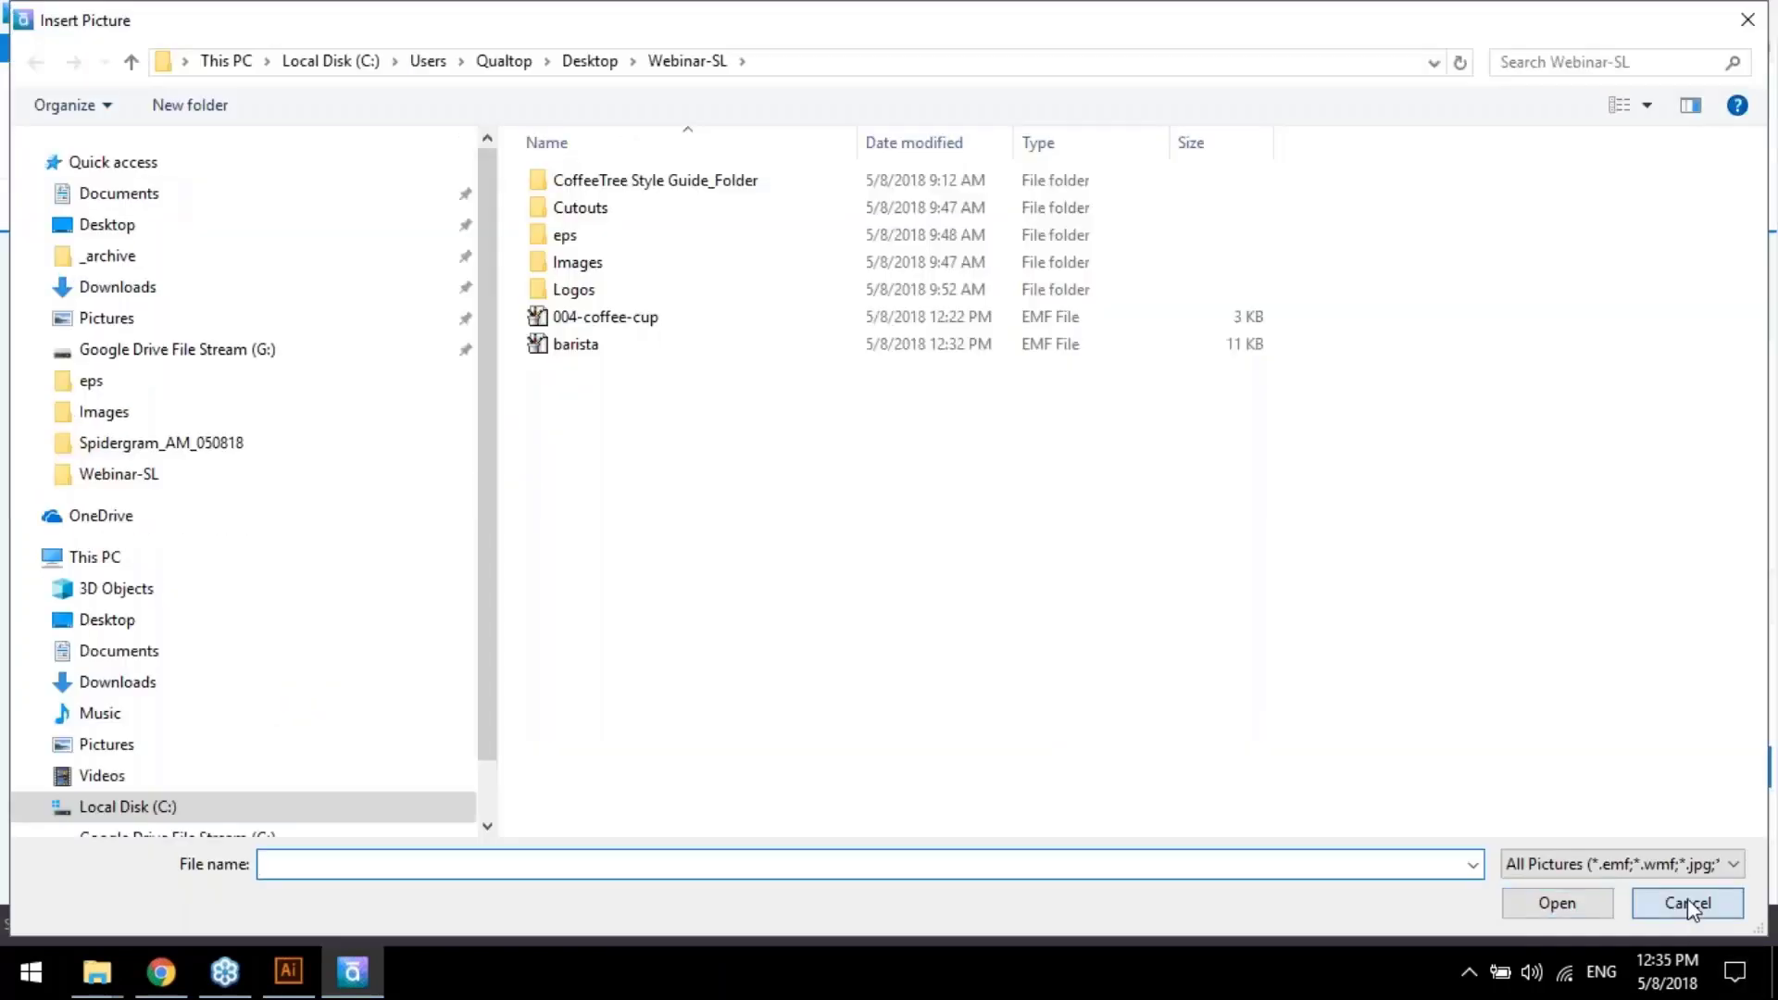
click(1687, 902)
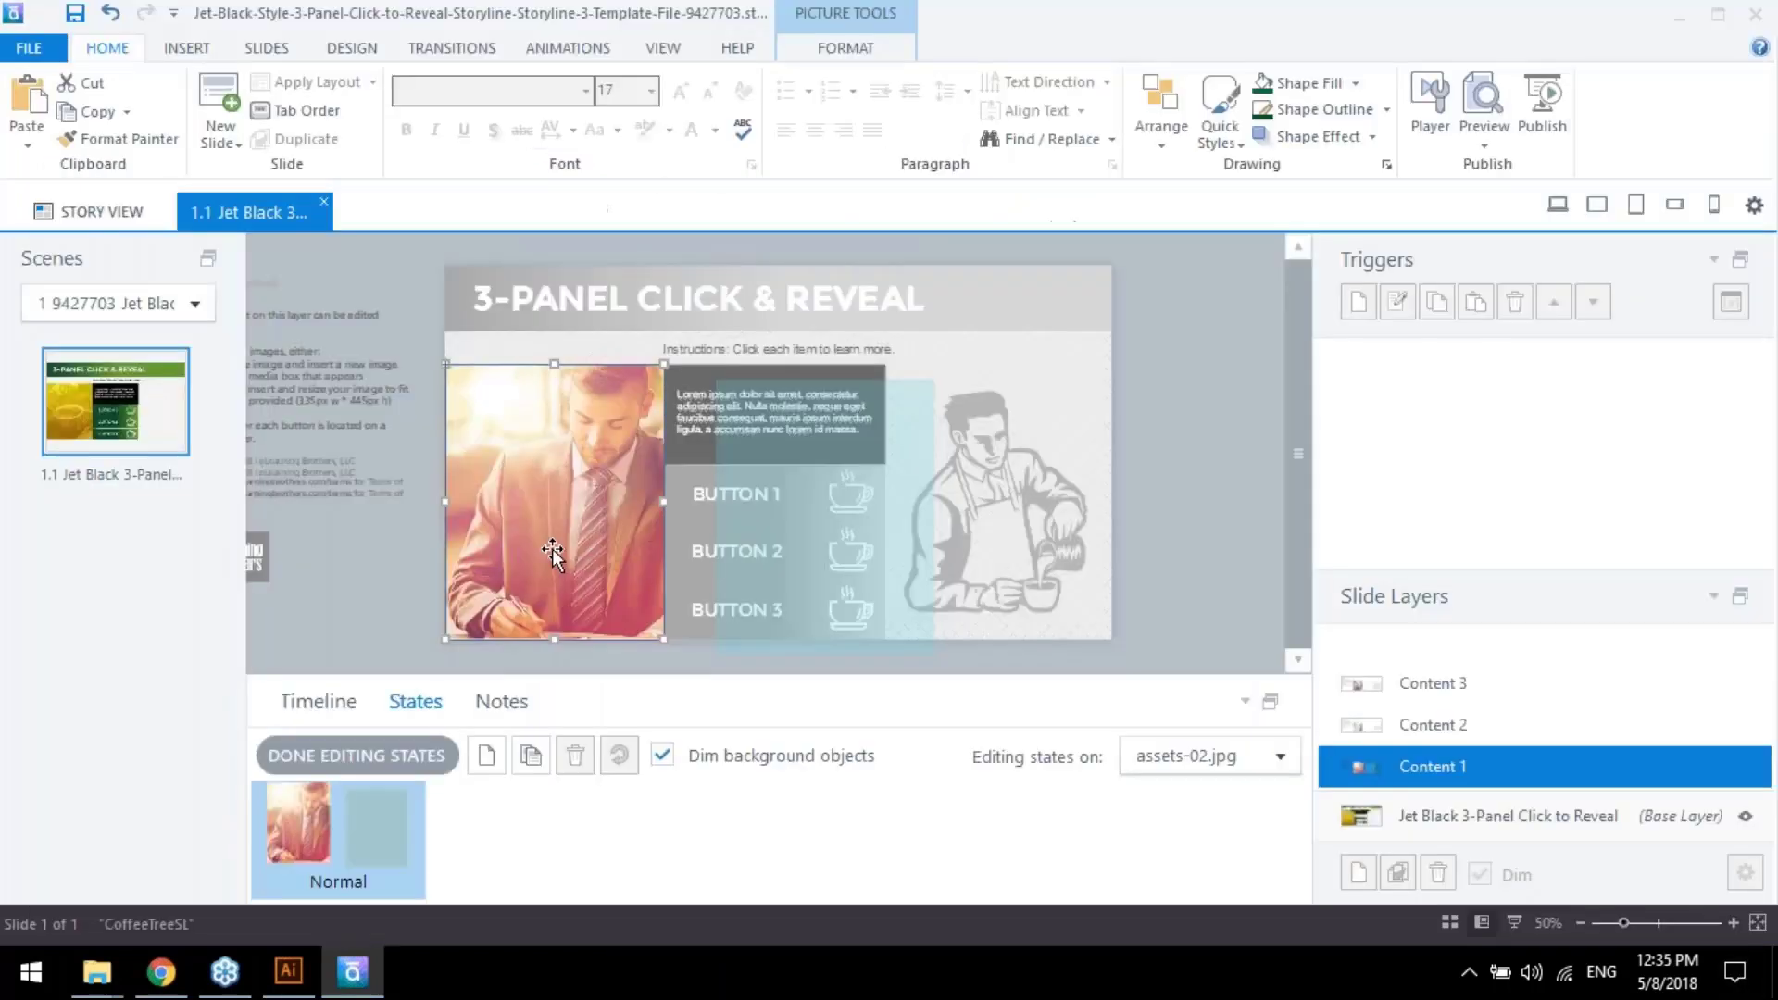
Replace the businessman photo with picture 05 from the Webinar-SL Images folder
right_click(552, 548)
click(706, 292)
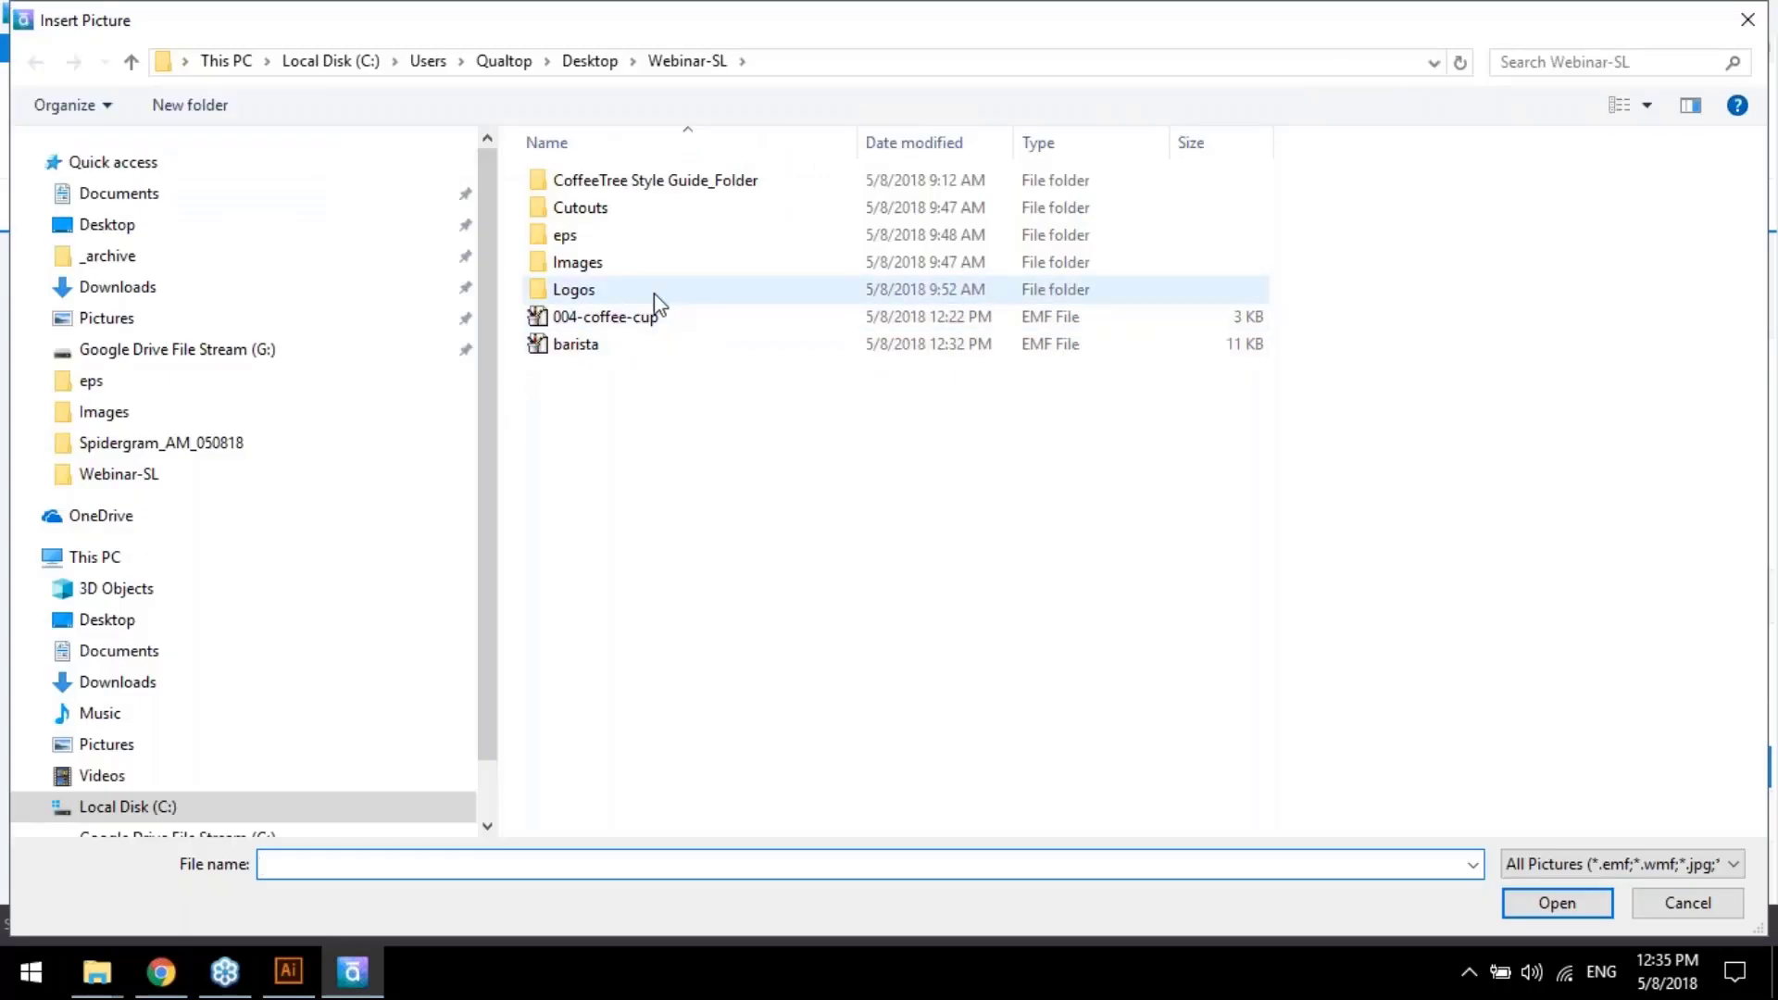
click(634, 270)
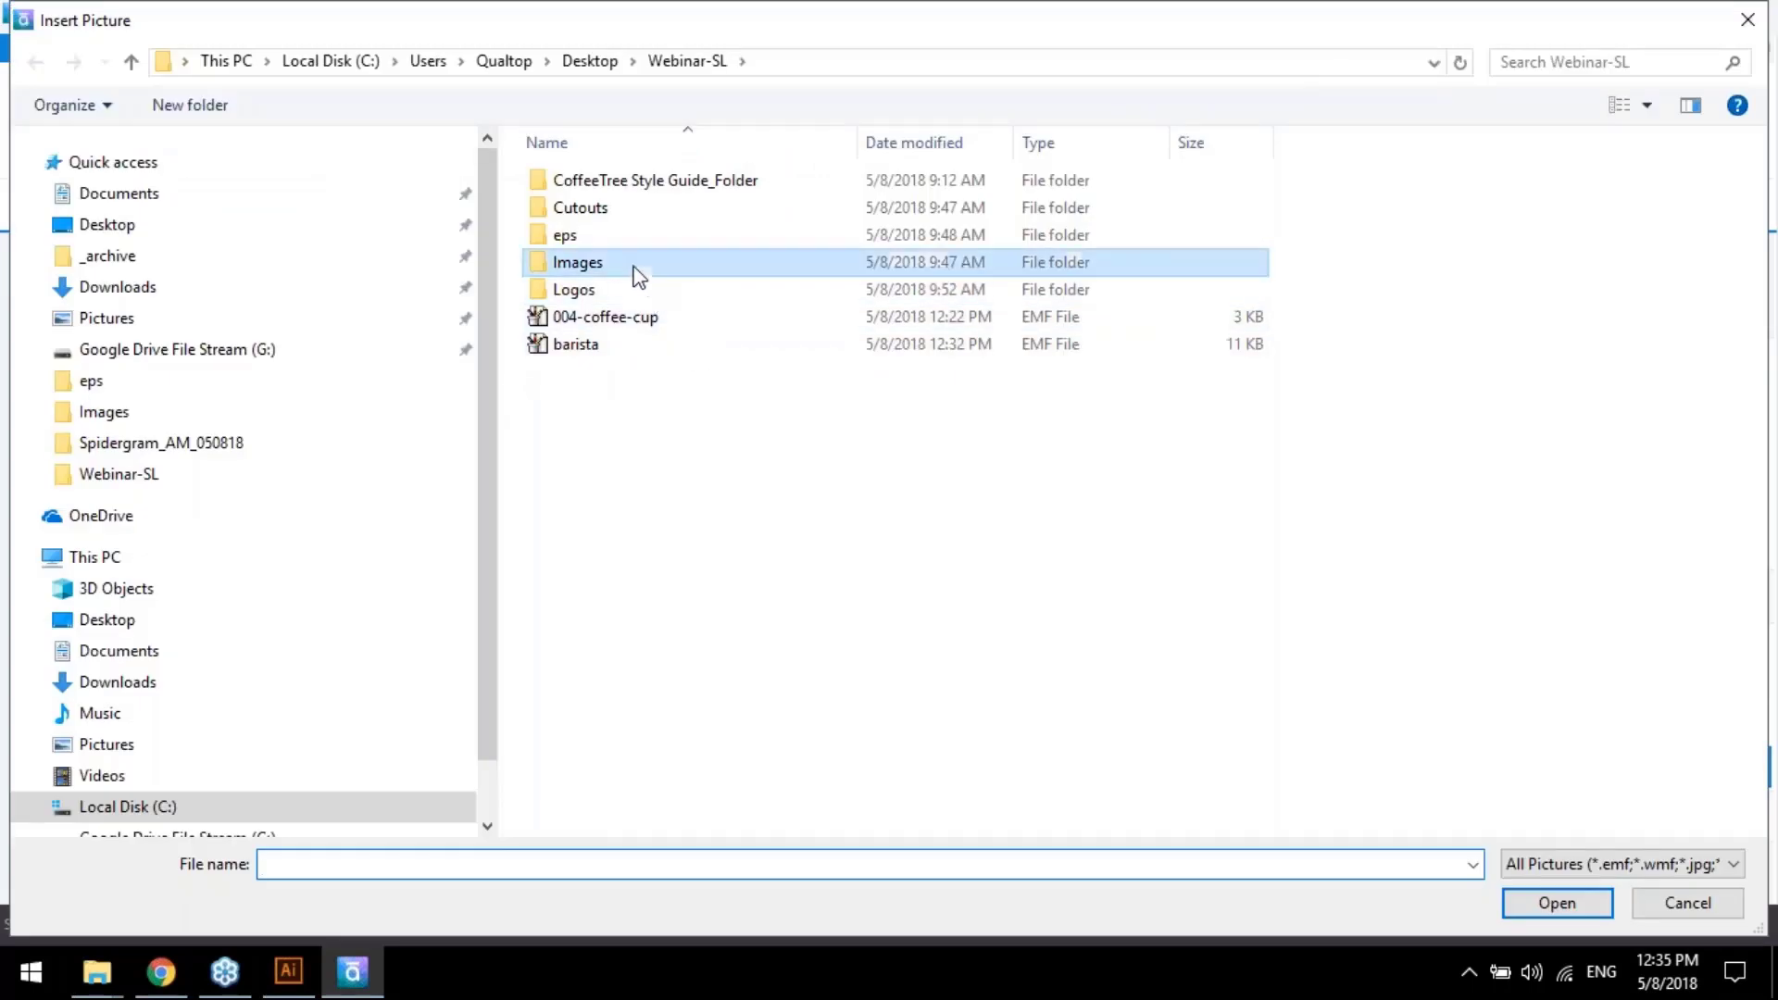
double_click(639, 276)
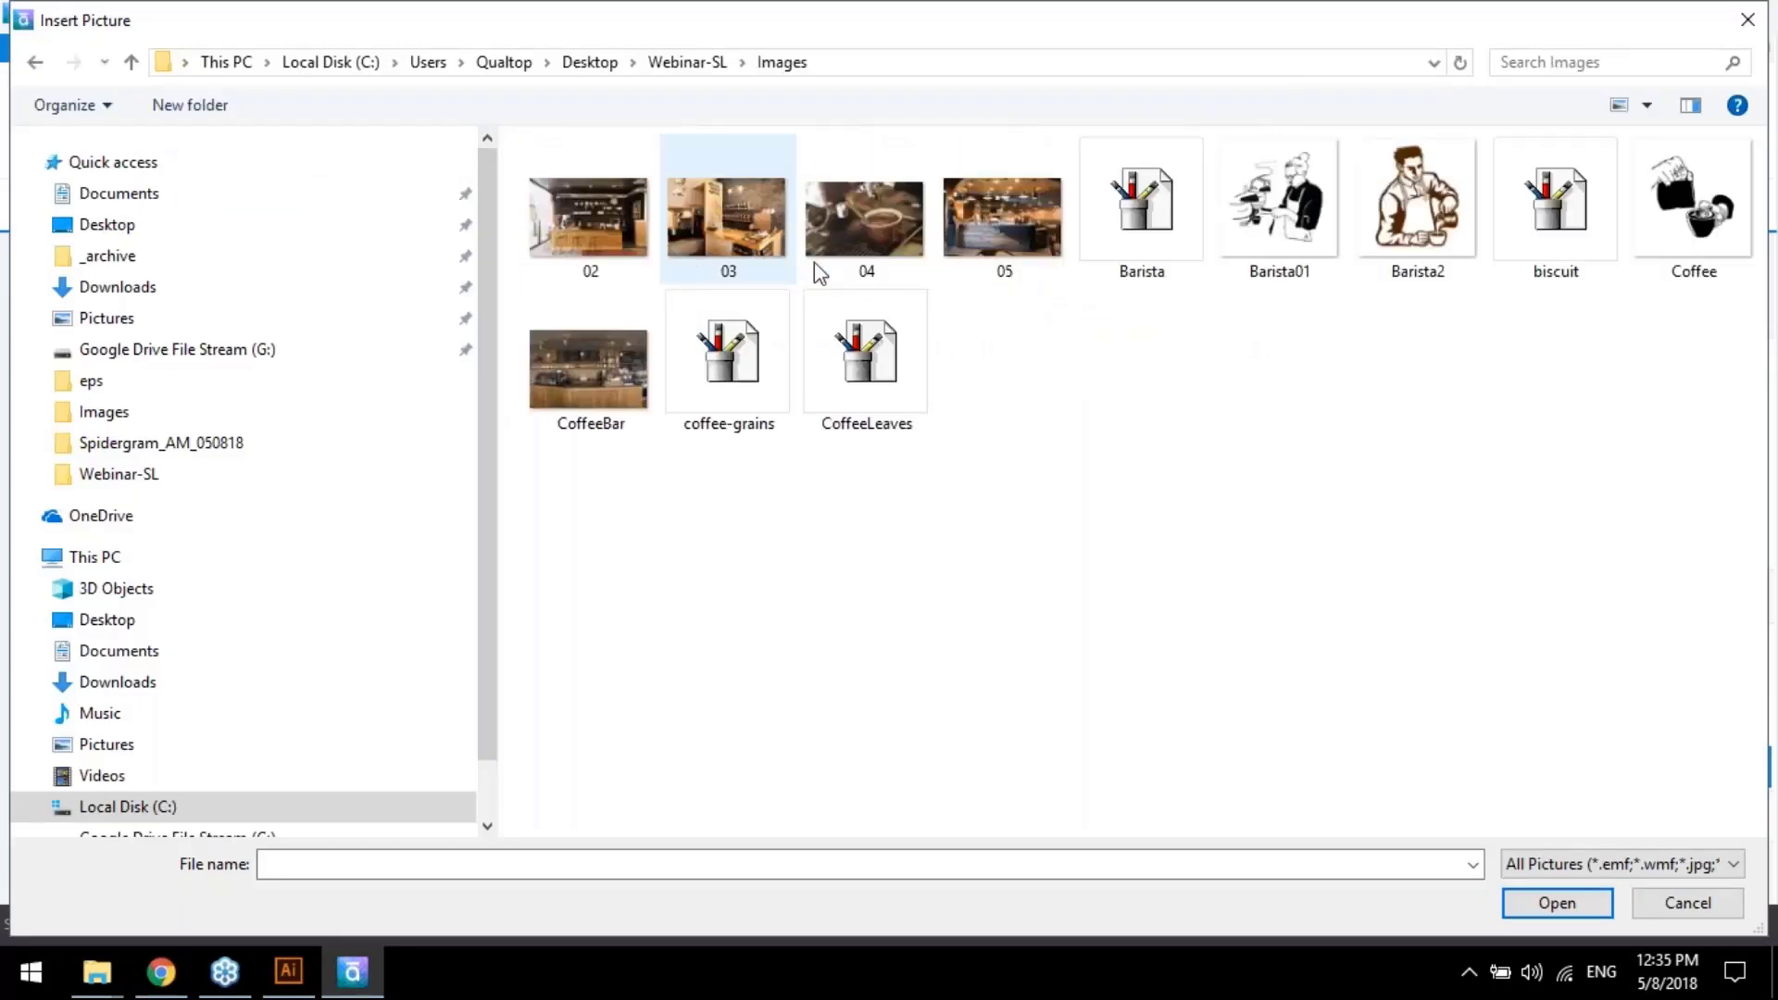
double_click(1001, 255)
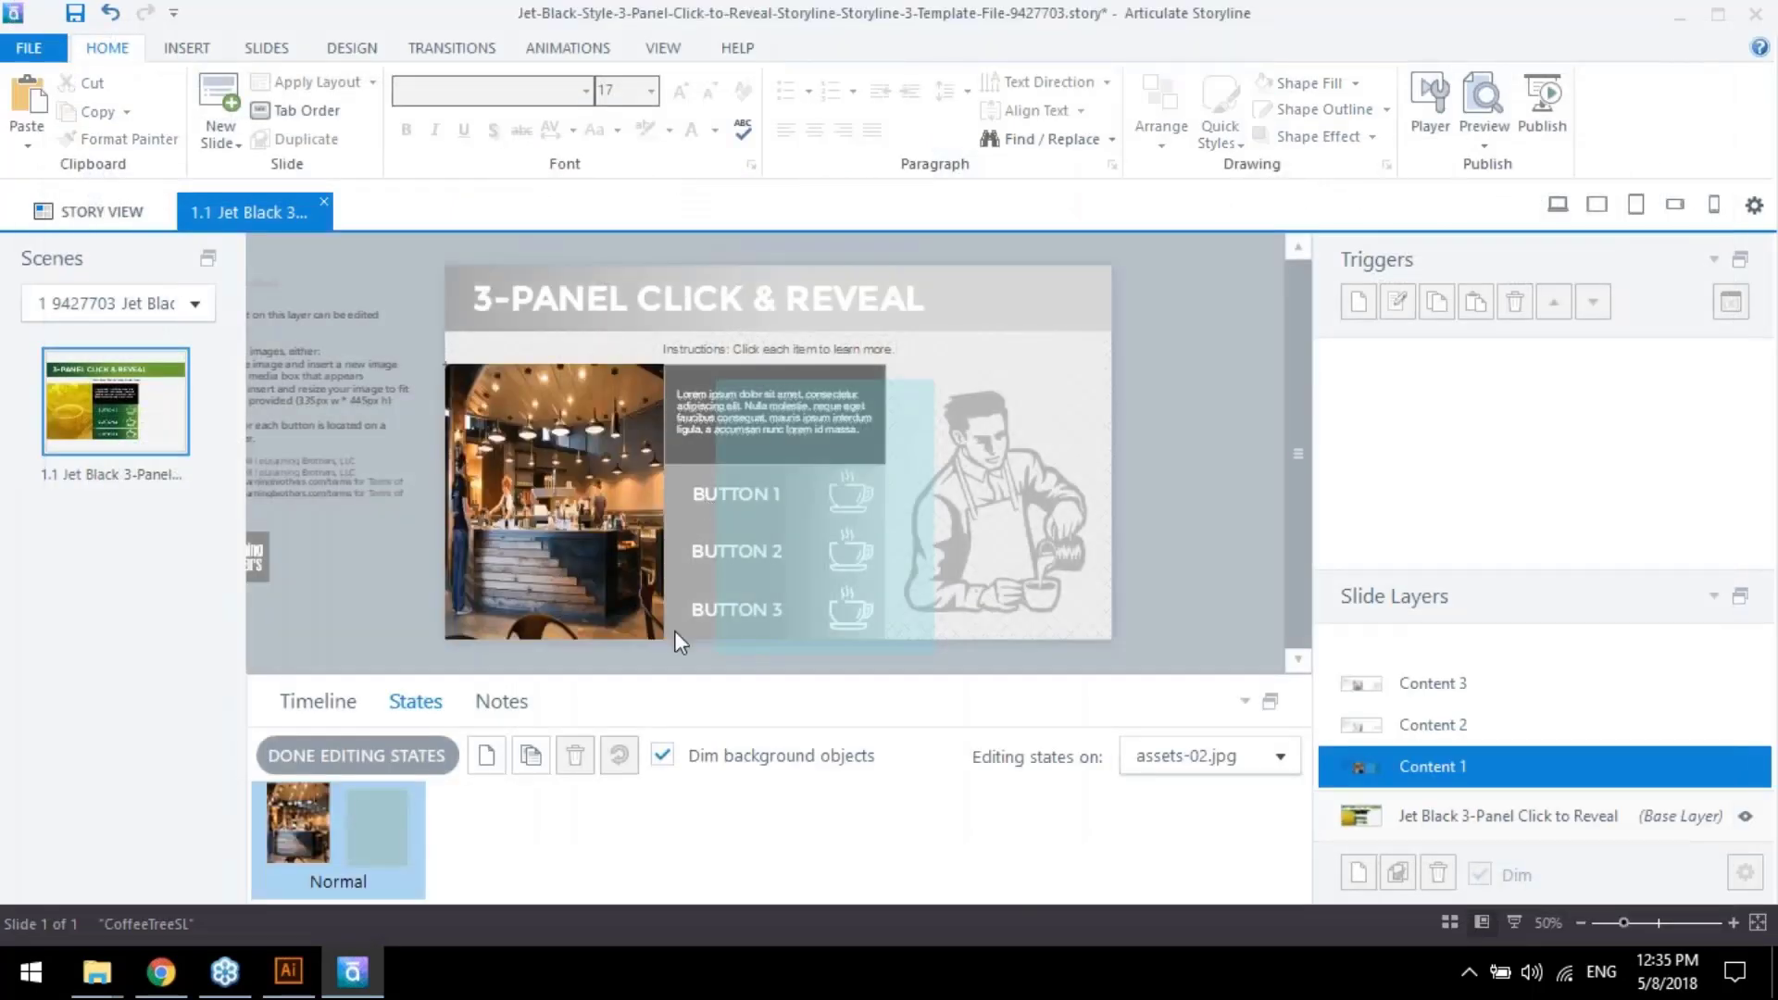
Move the teal overlay back over the coffee bar photo and resize it to match the photo's upper and lower edges
click(814, 549)
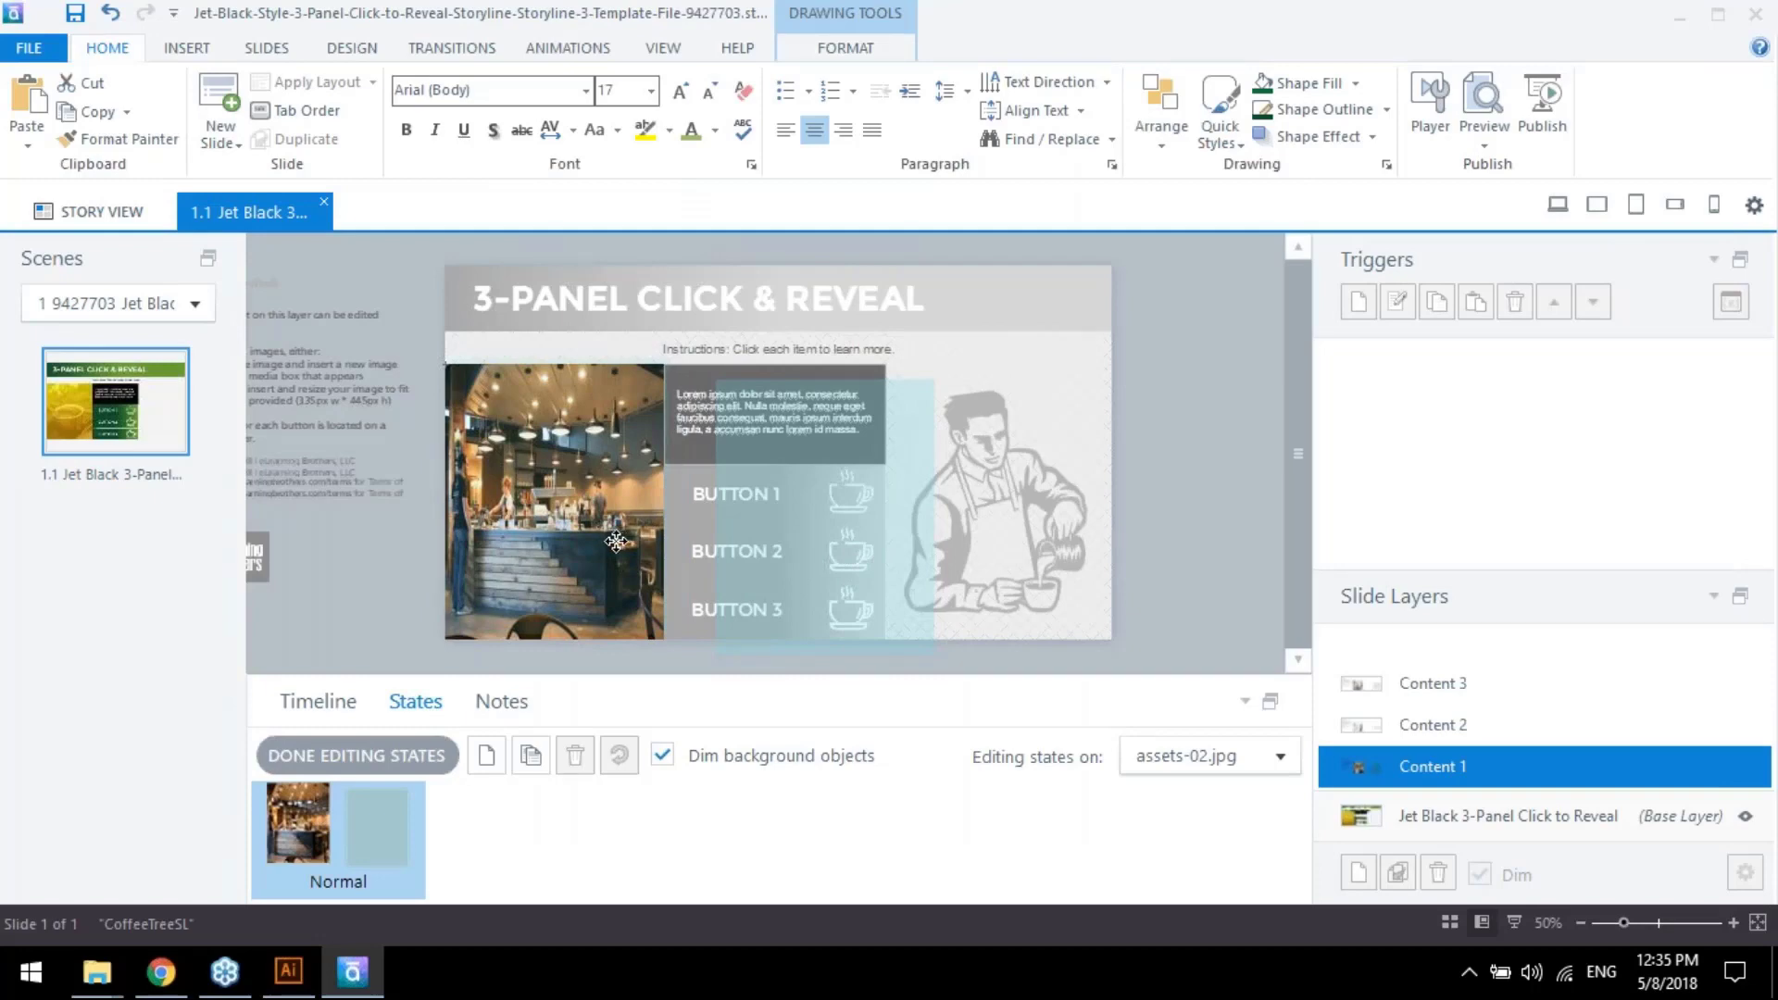
click(656, 611)
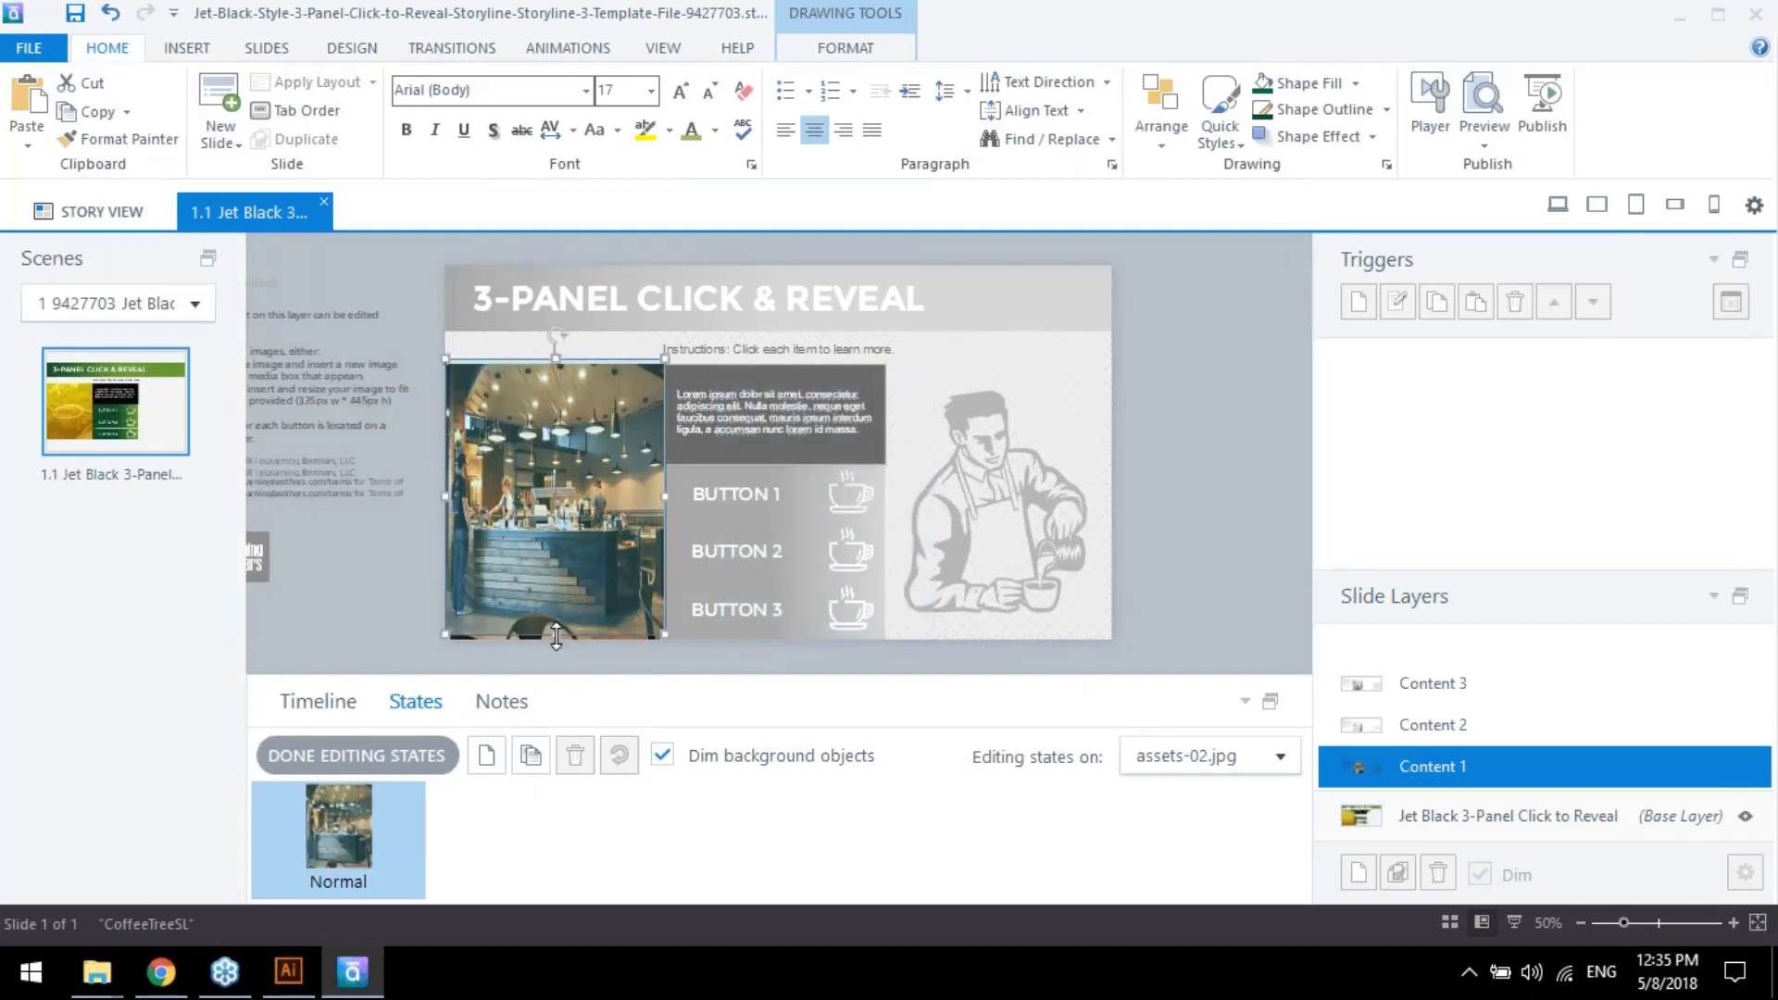
drag(556, 636, 555, 639)
drag(557, 360, 562, 365)
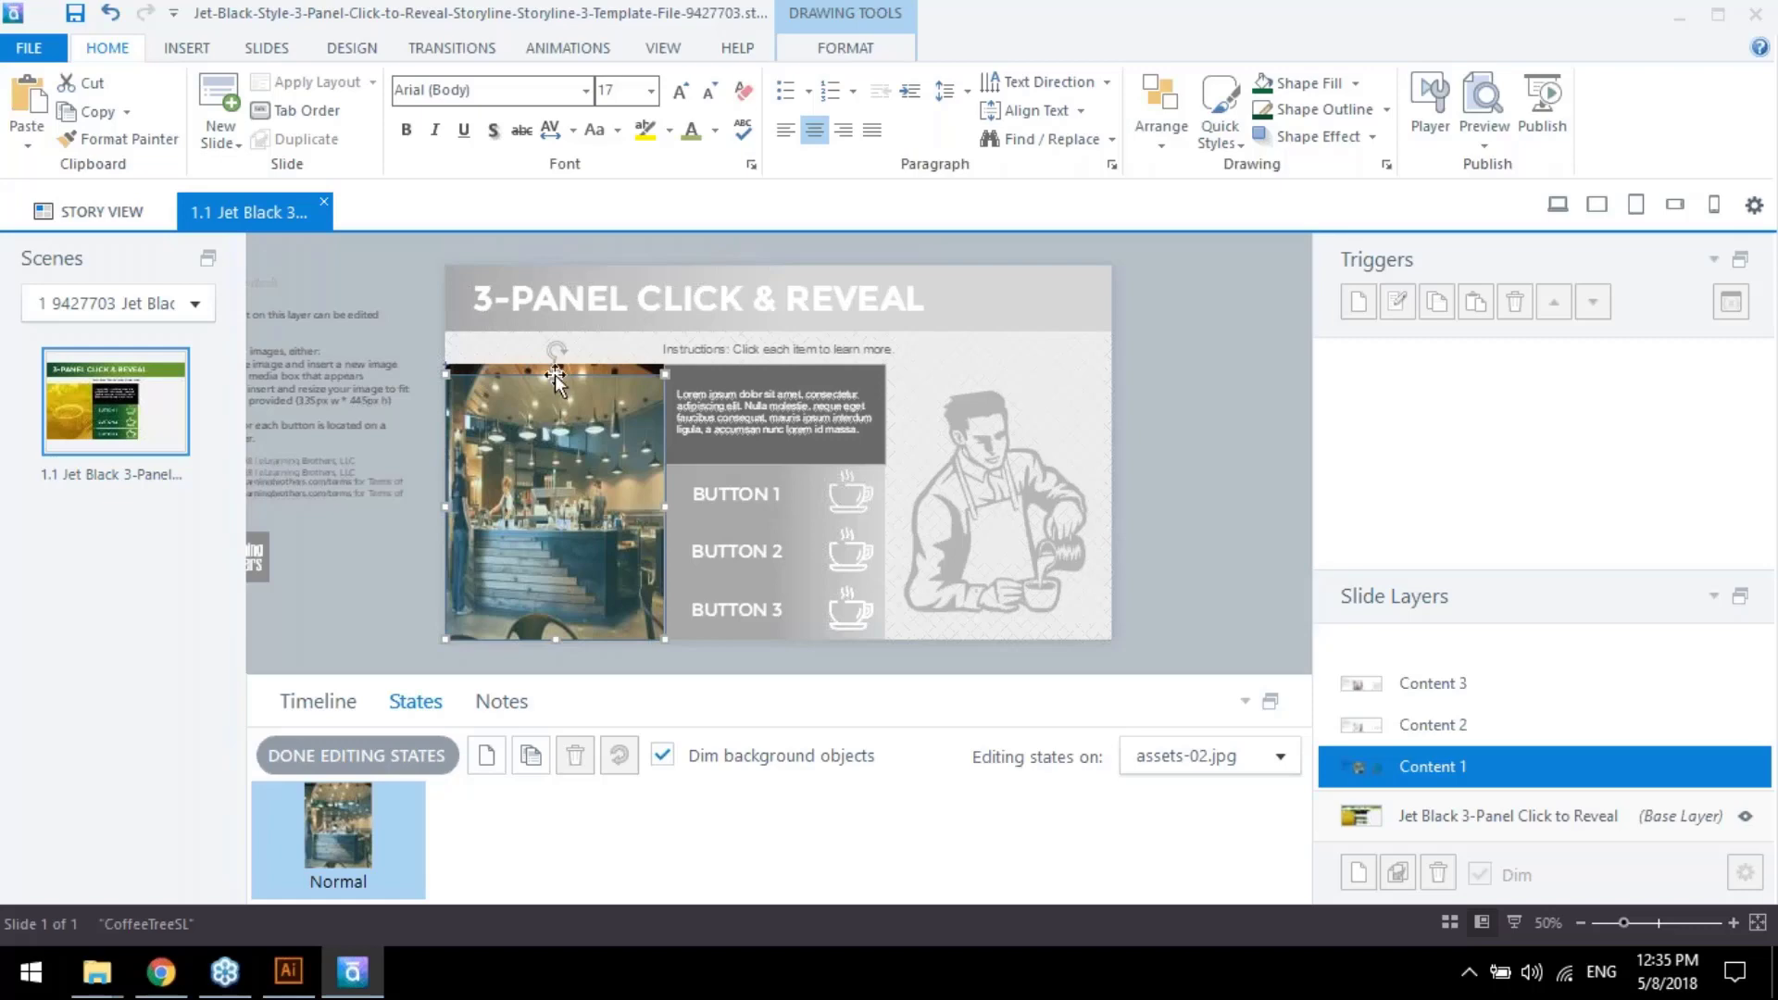
drag(556, 374, 550, 363)
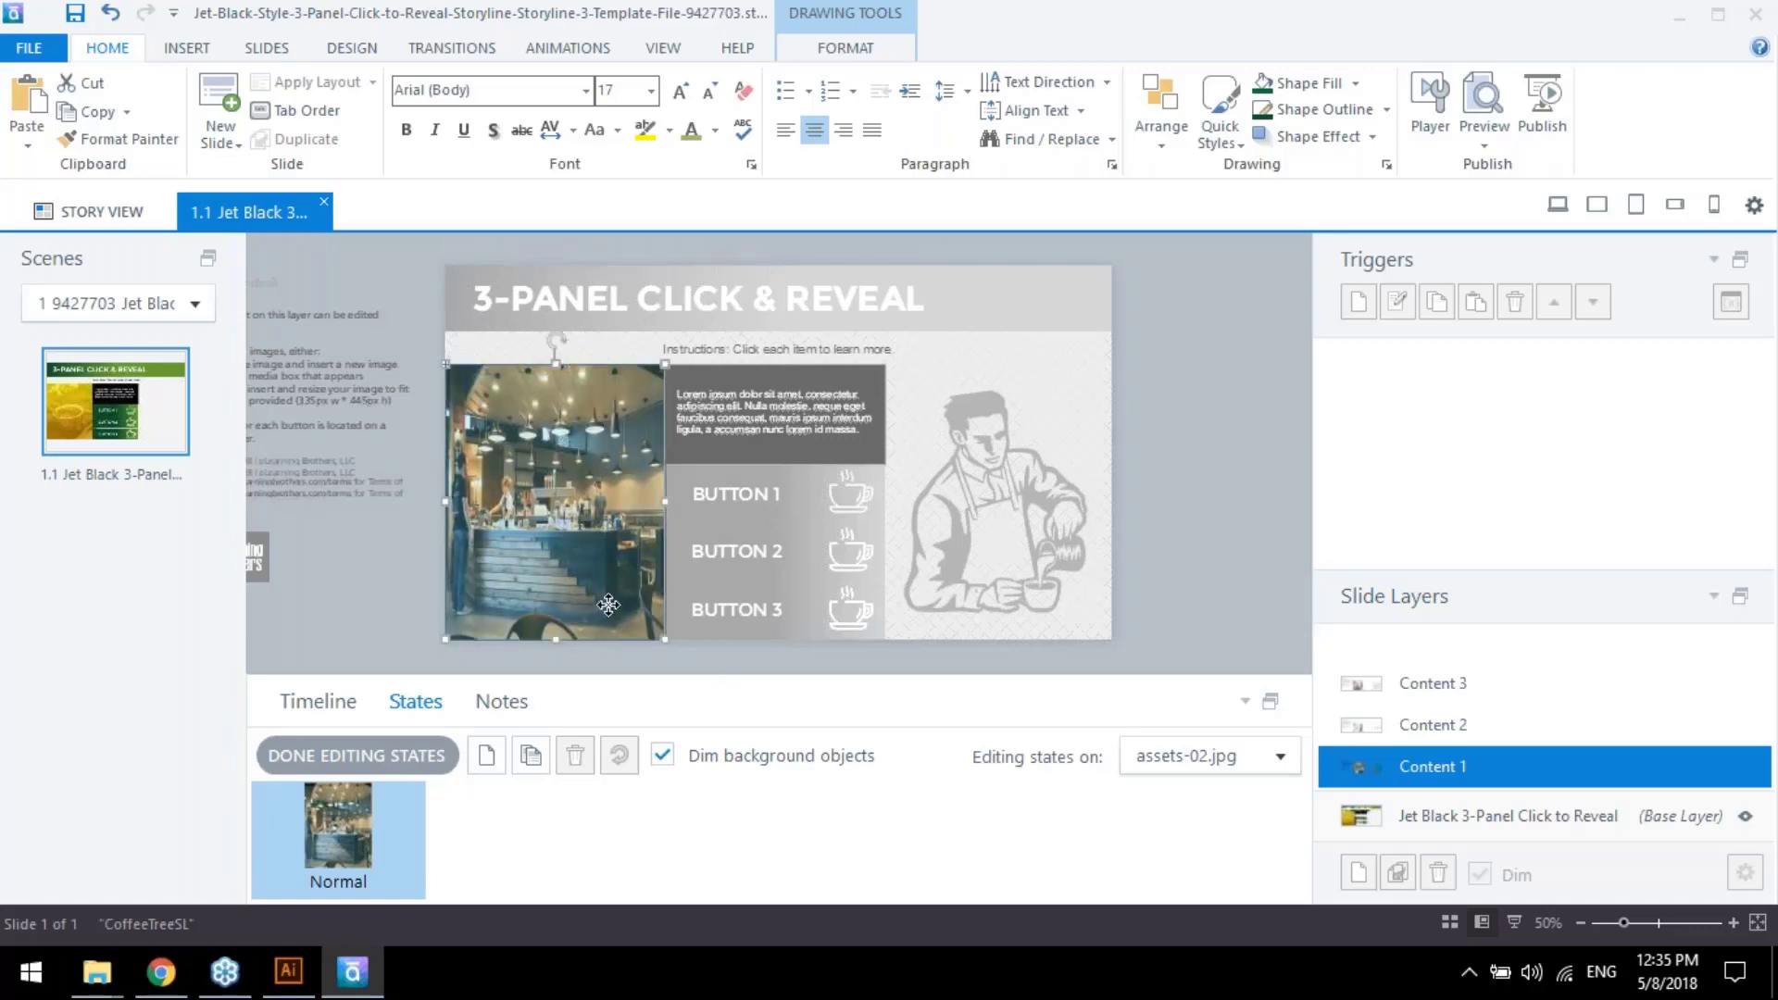
Change the overlay rectangle to a gradient fill and set gradient Stop 1 to the standard yellow
right_click(569, 449)
click(838, 444)
right_click(519, 367)
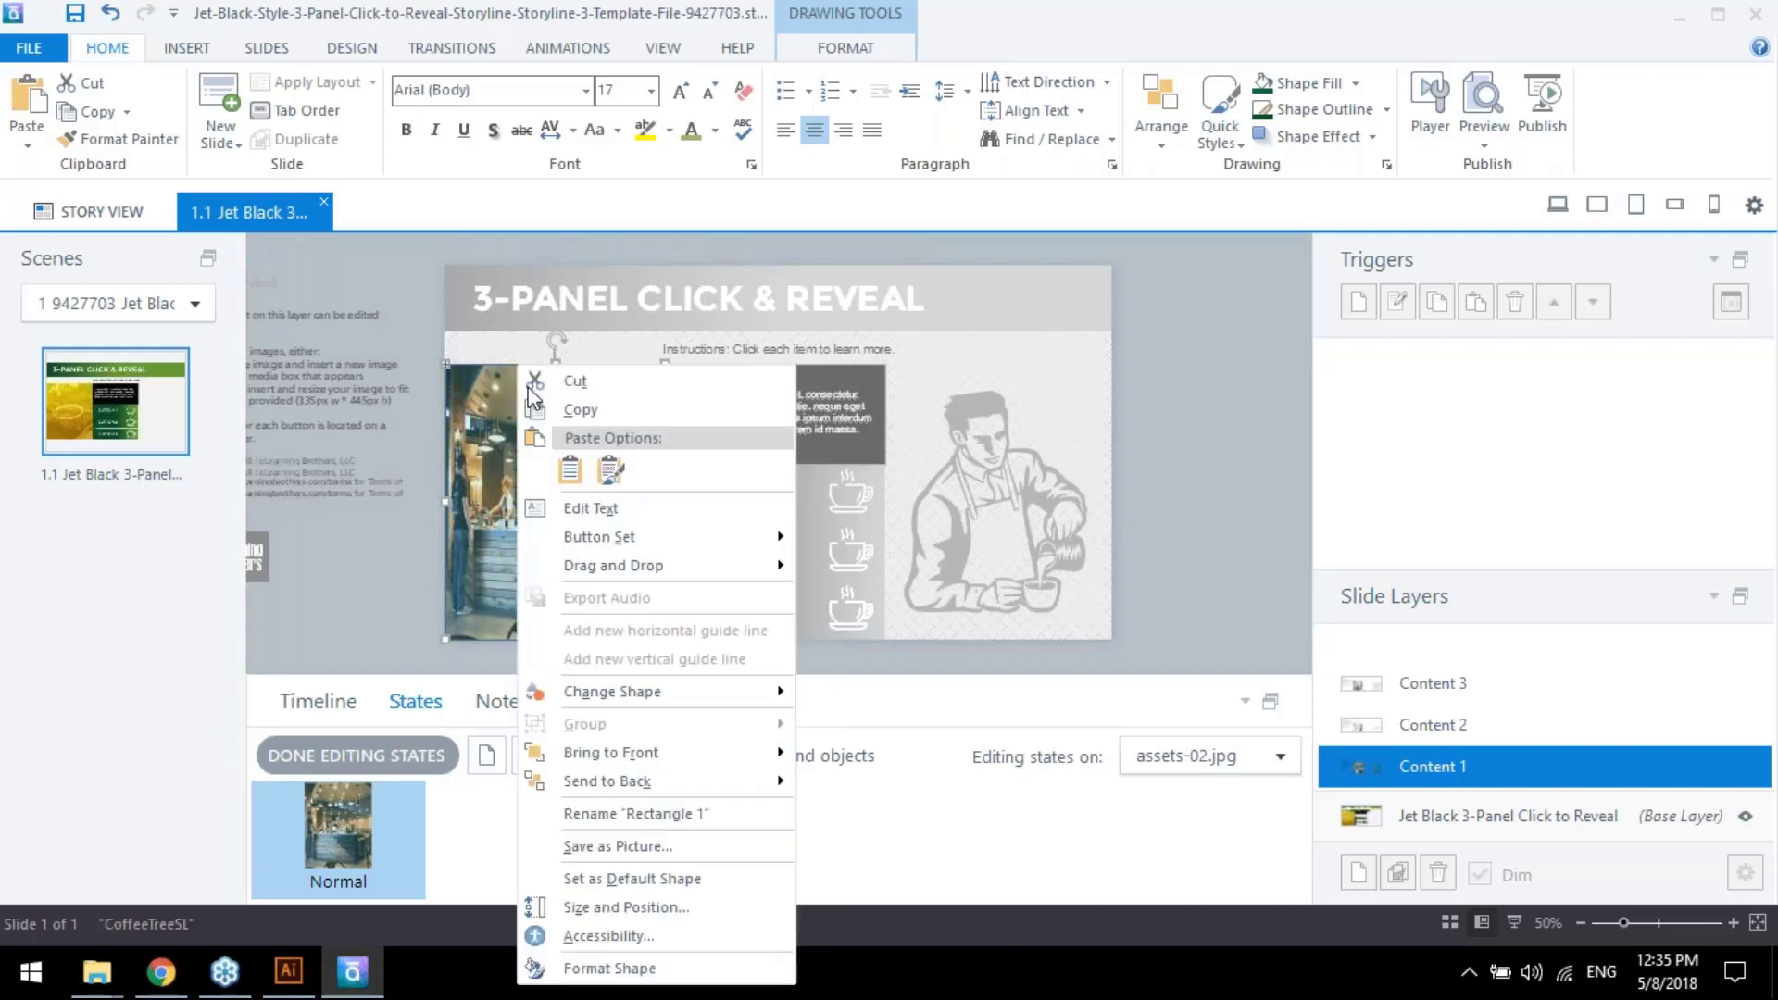
click(683, 968)
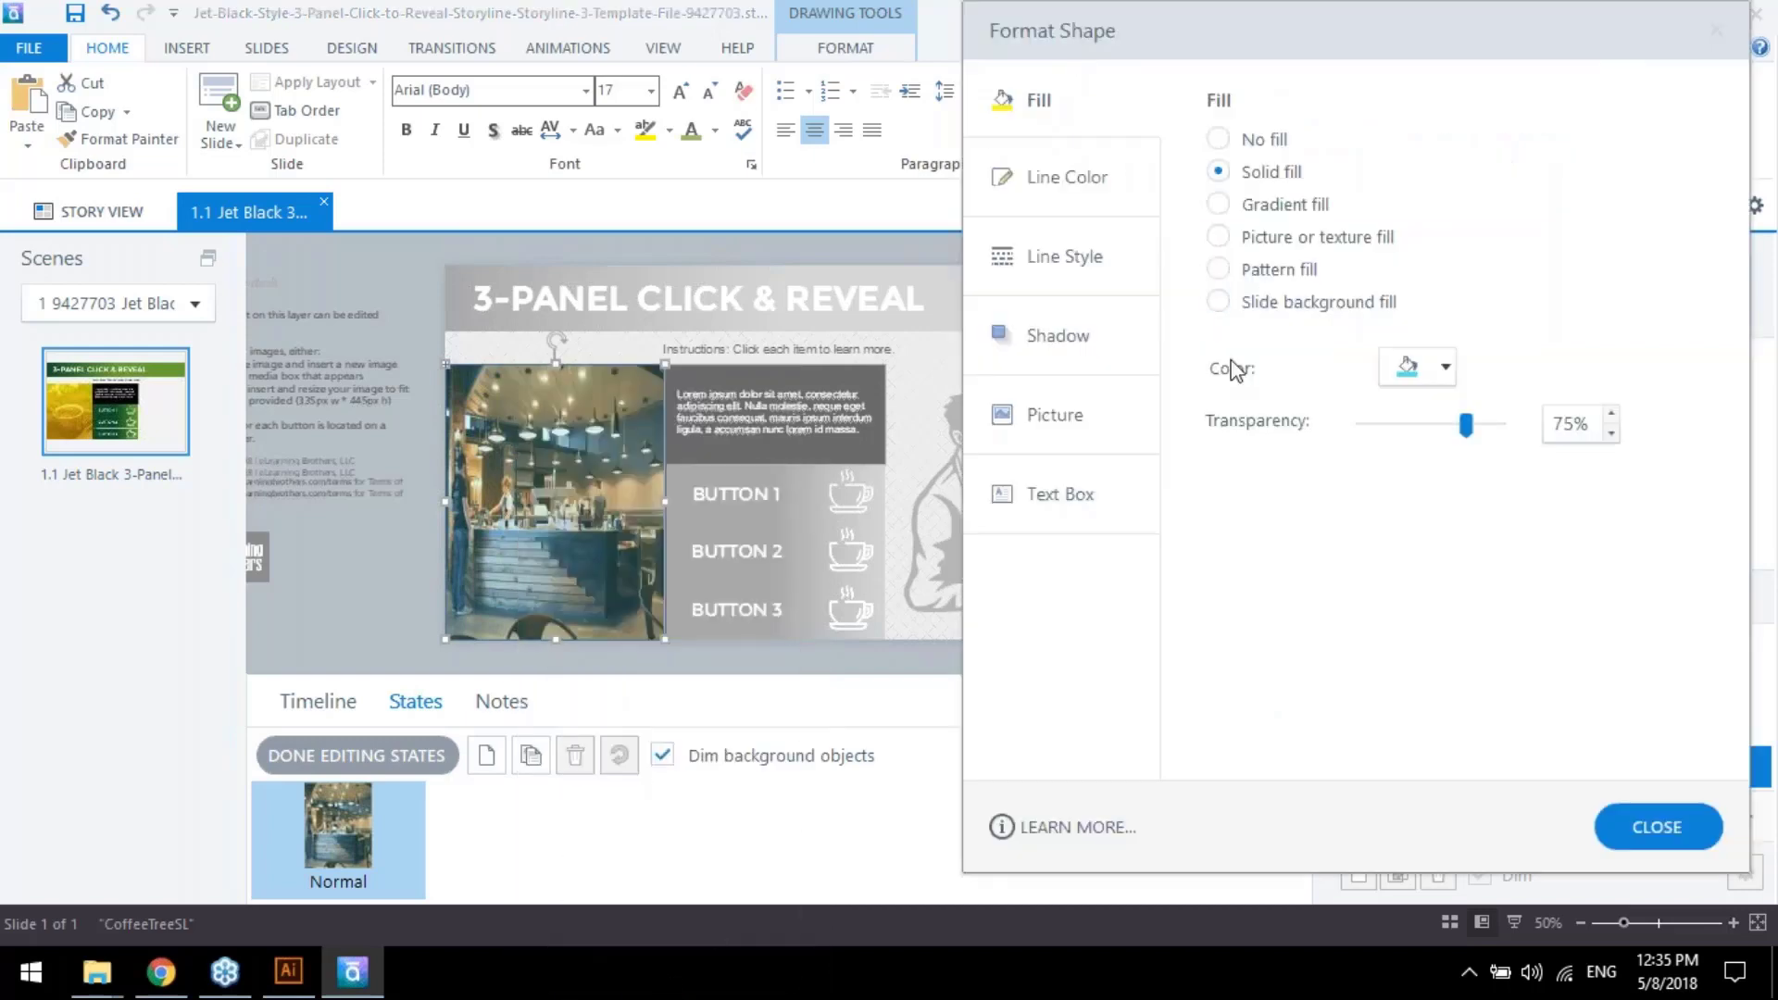
click(1221, 204)
click(1413, 542)
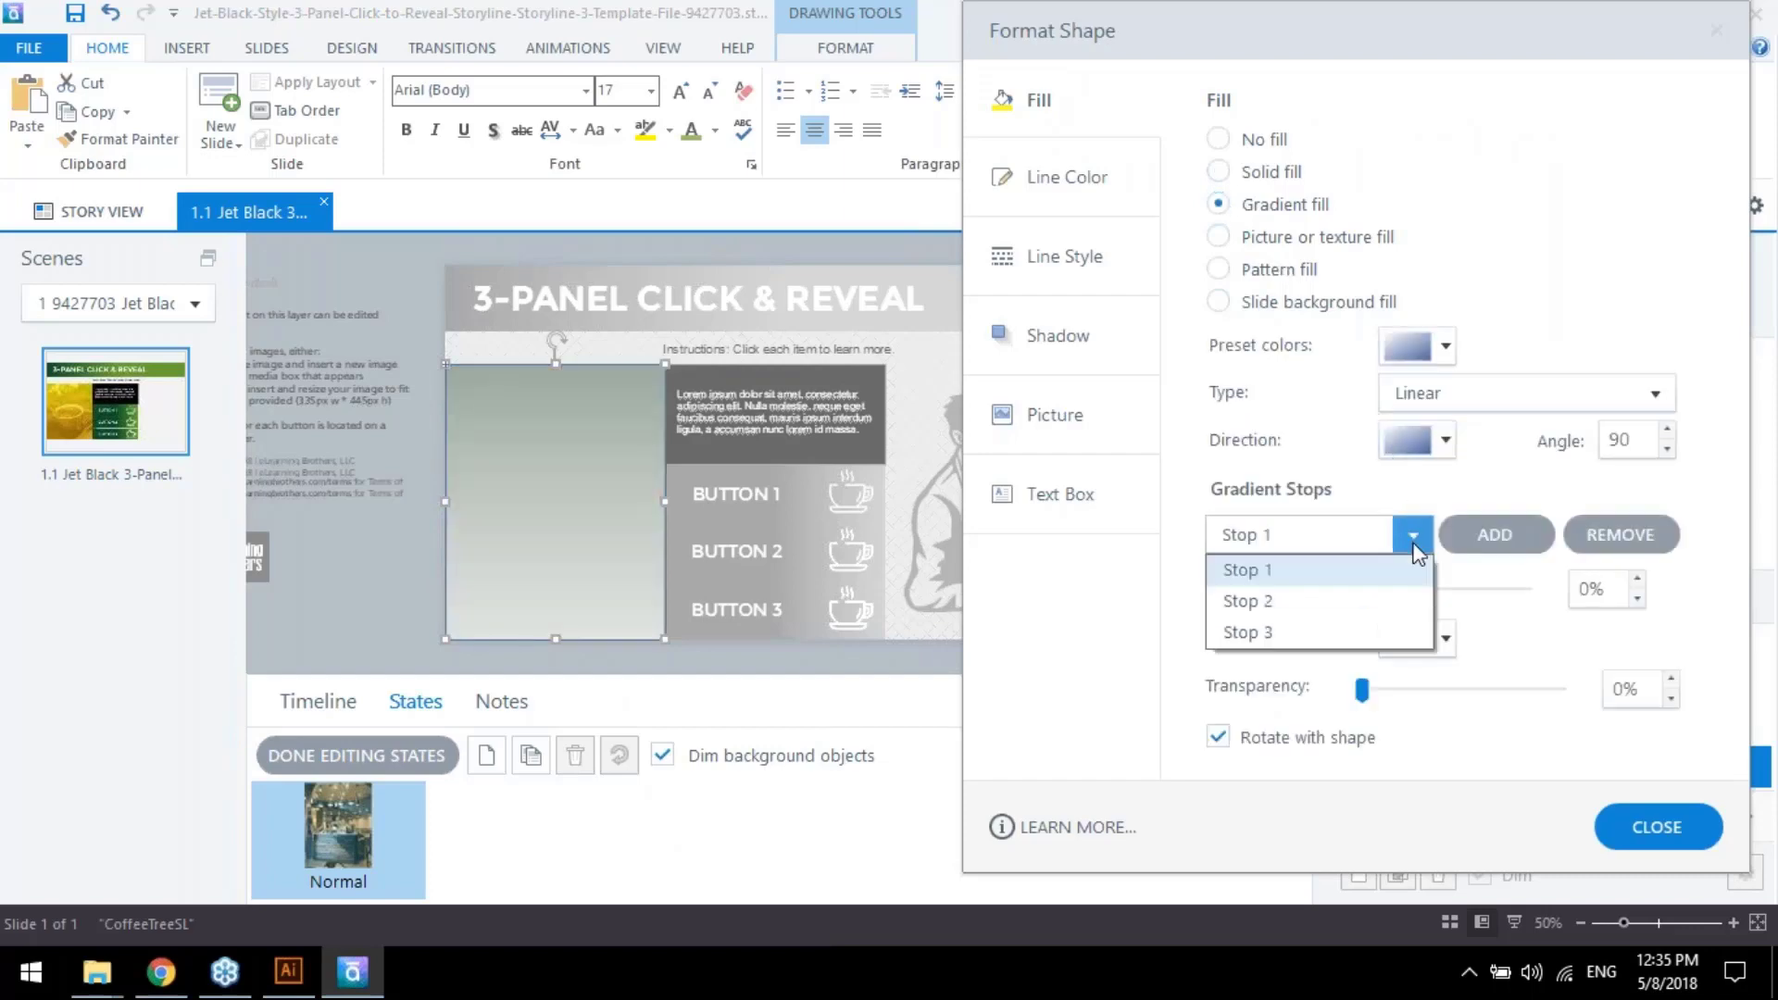
click(1410, 567)
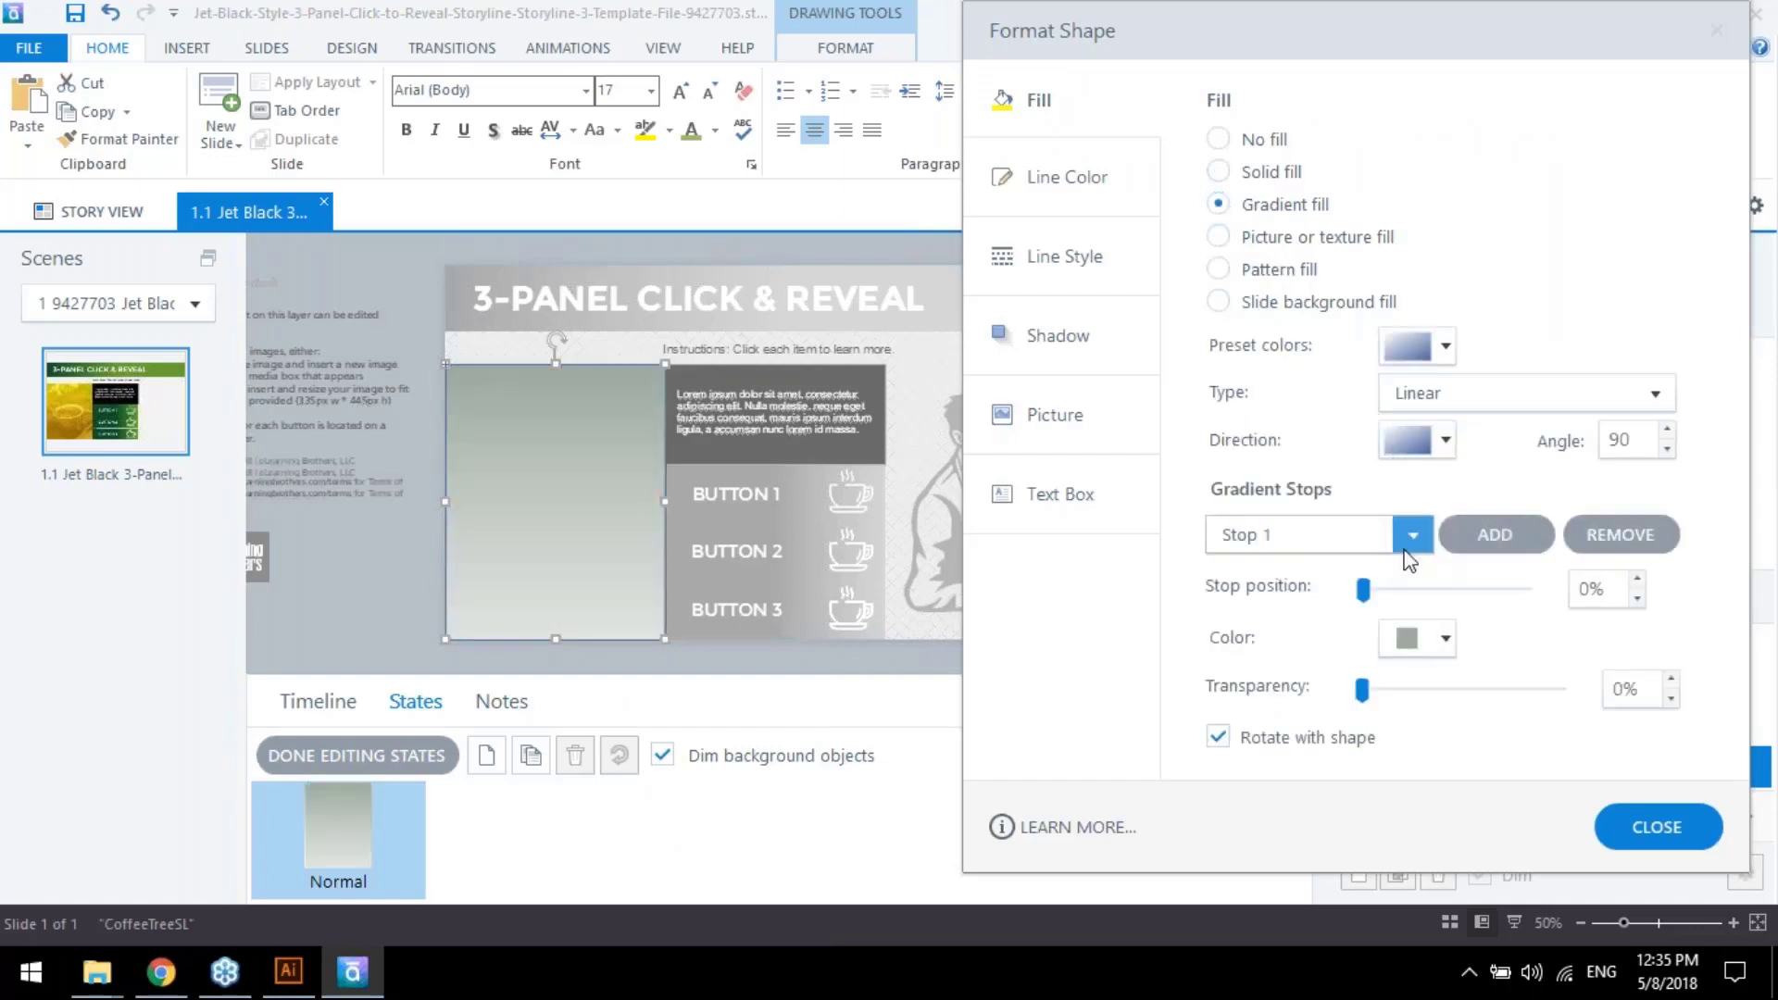
click(1435, 639)
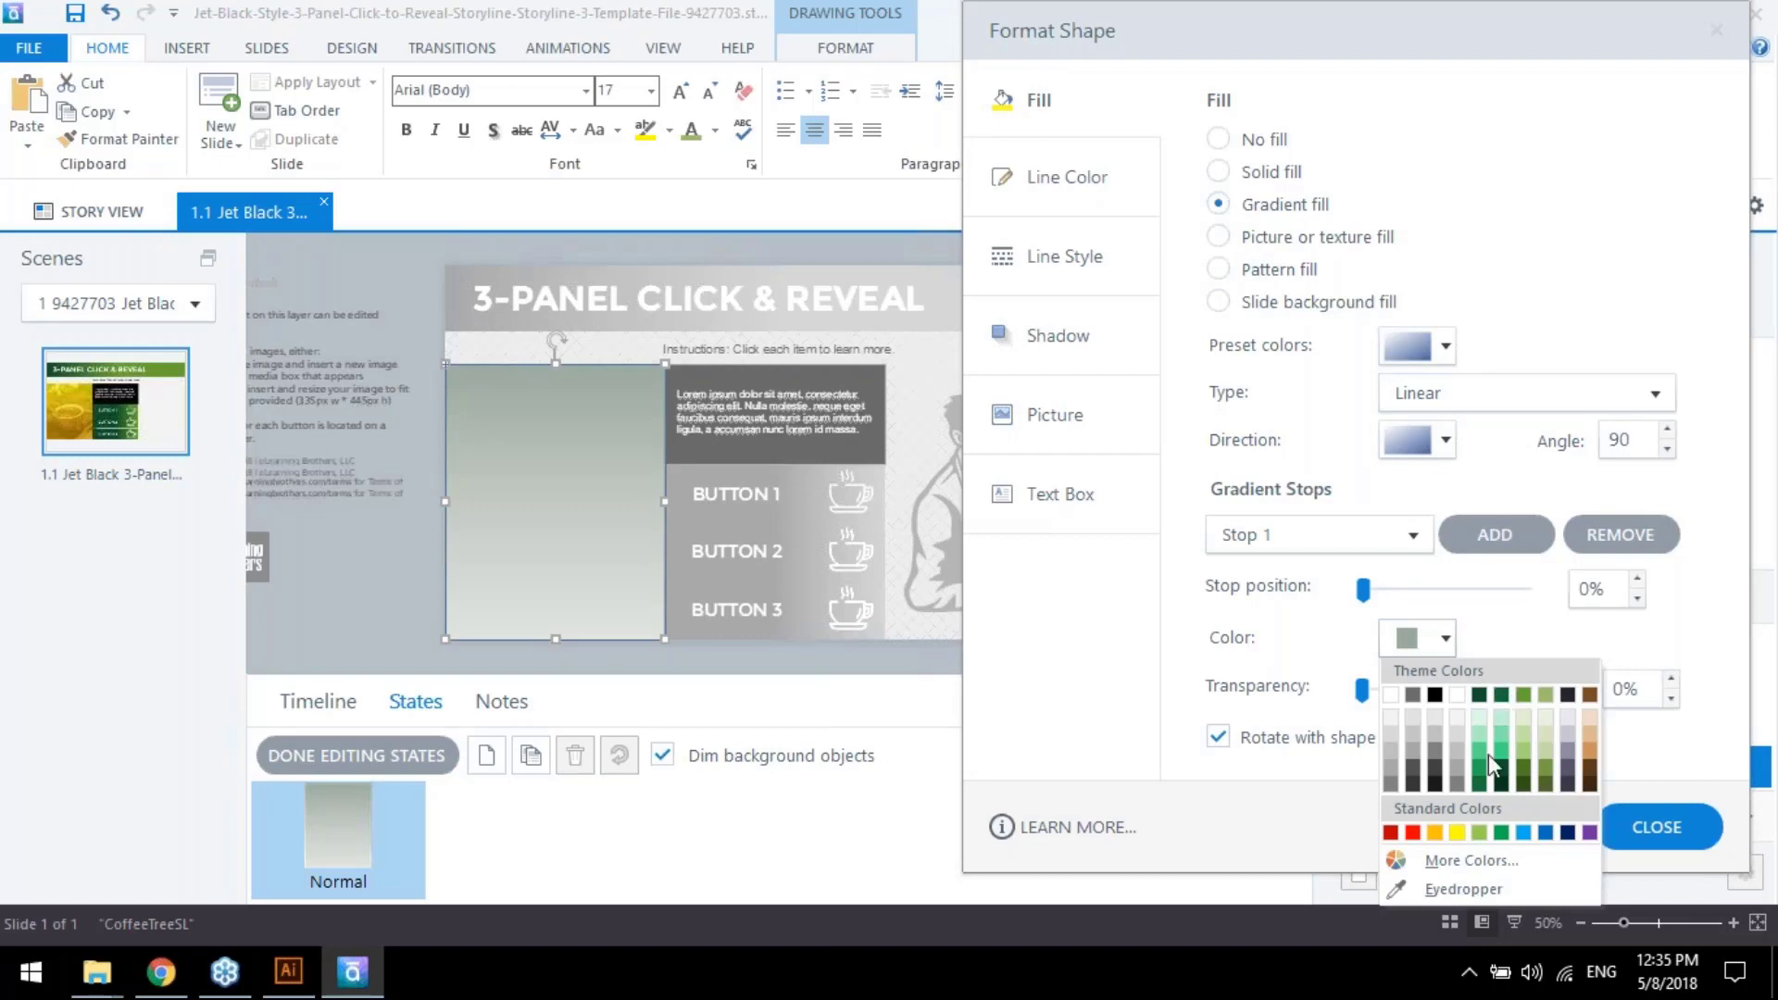
click(1456, 830)
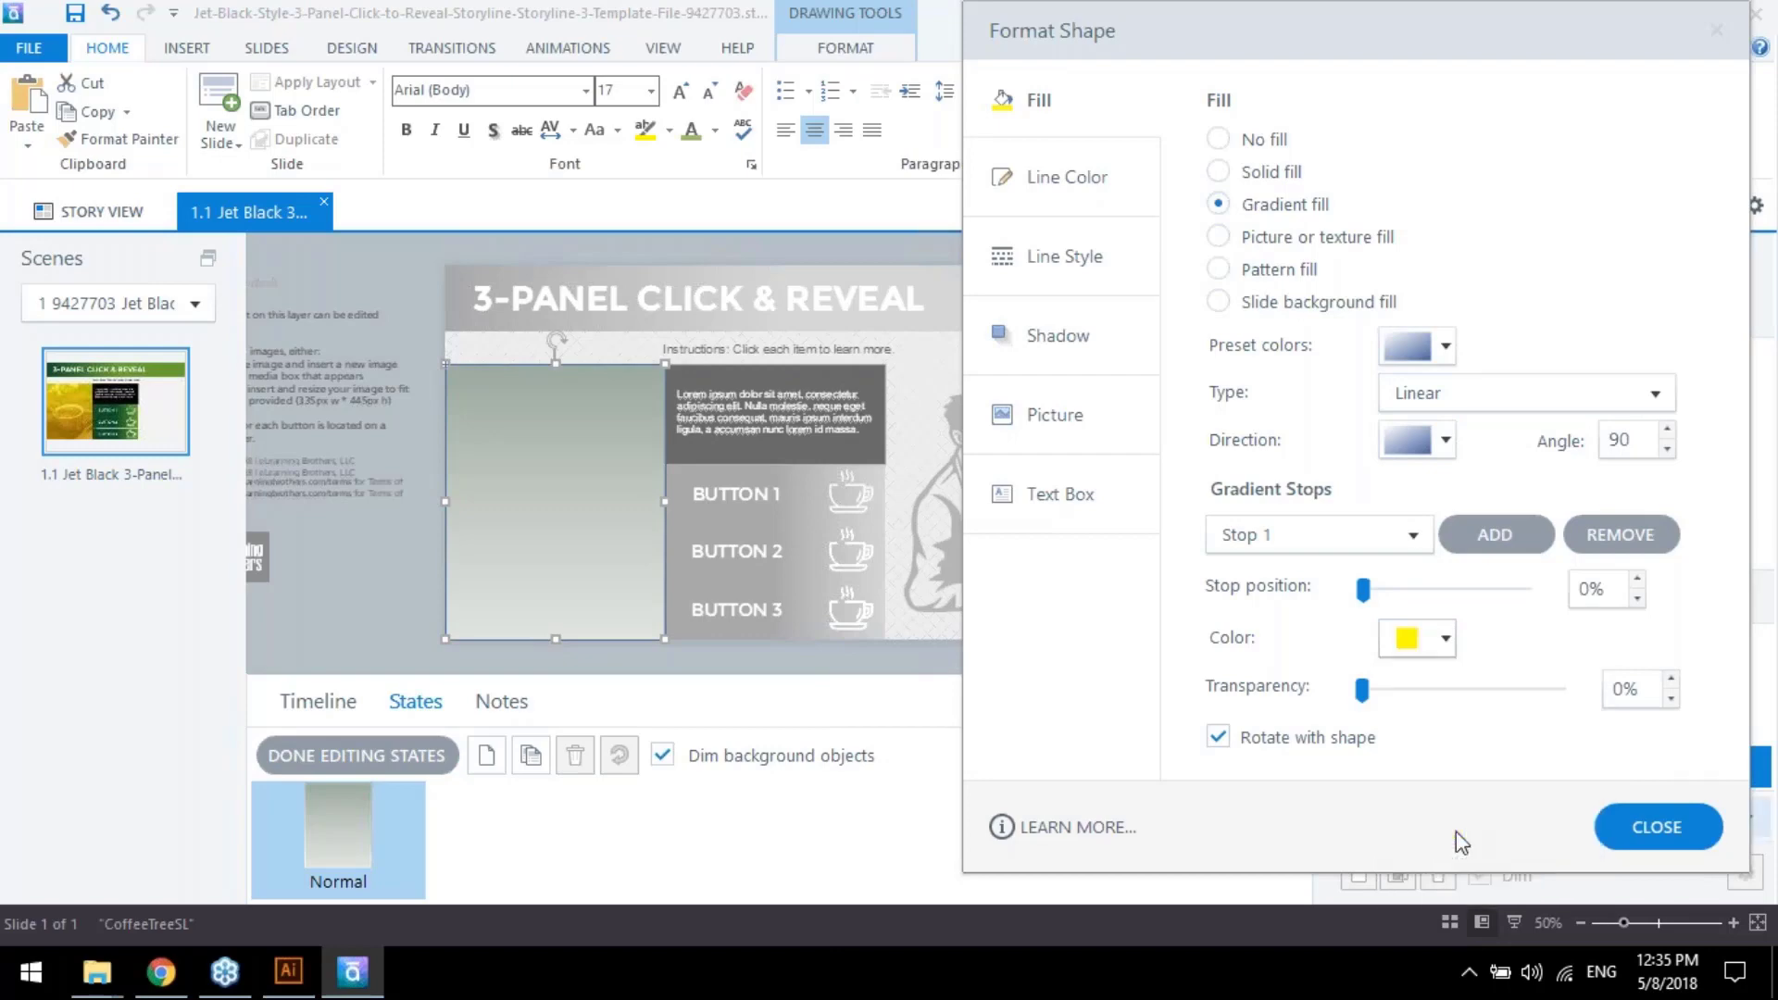
Set the overlay's gradient Stop 2 to the brown theme colour after trying the dark green one
click(1404, 535)
click(1381, 603)
click(1435, 639)
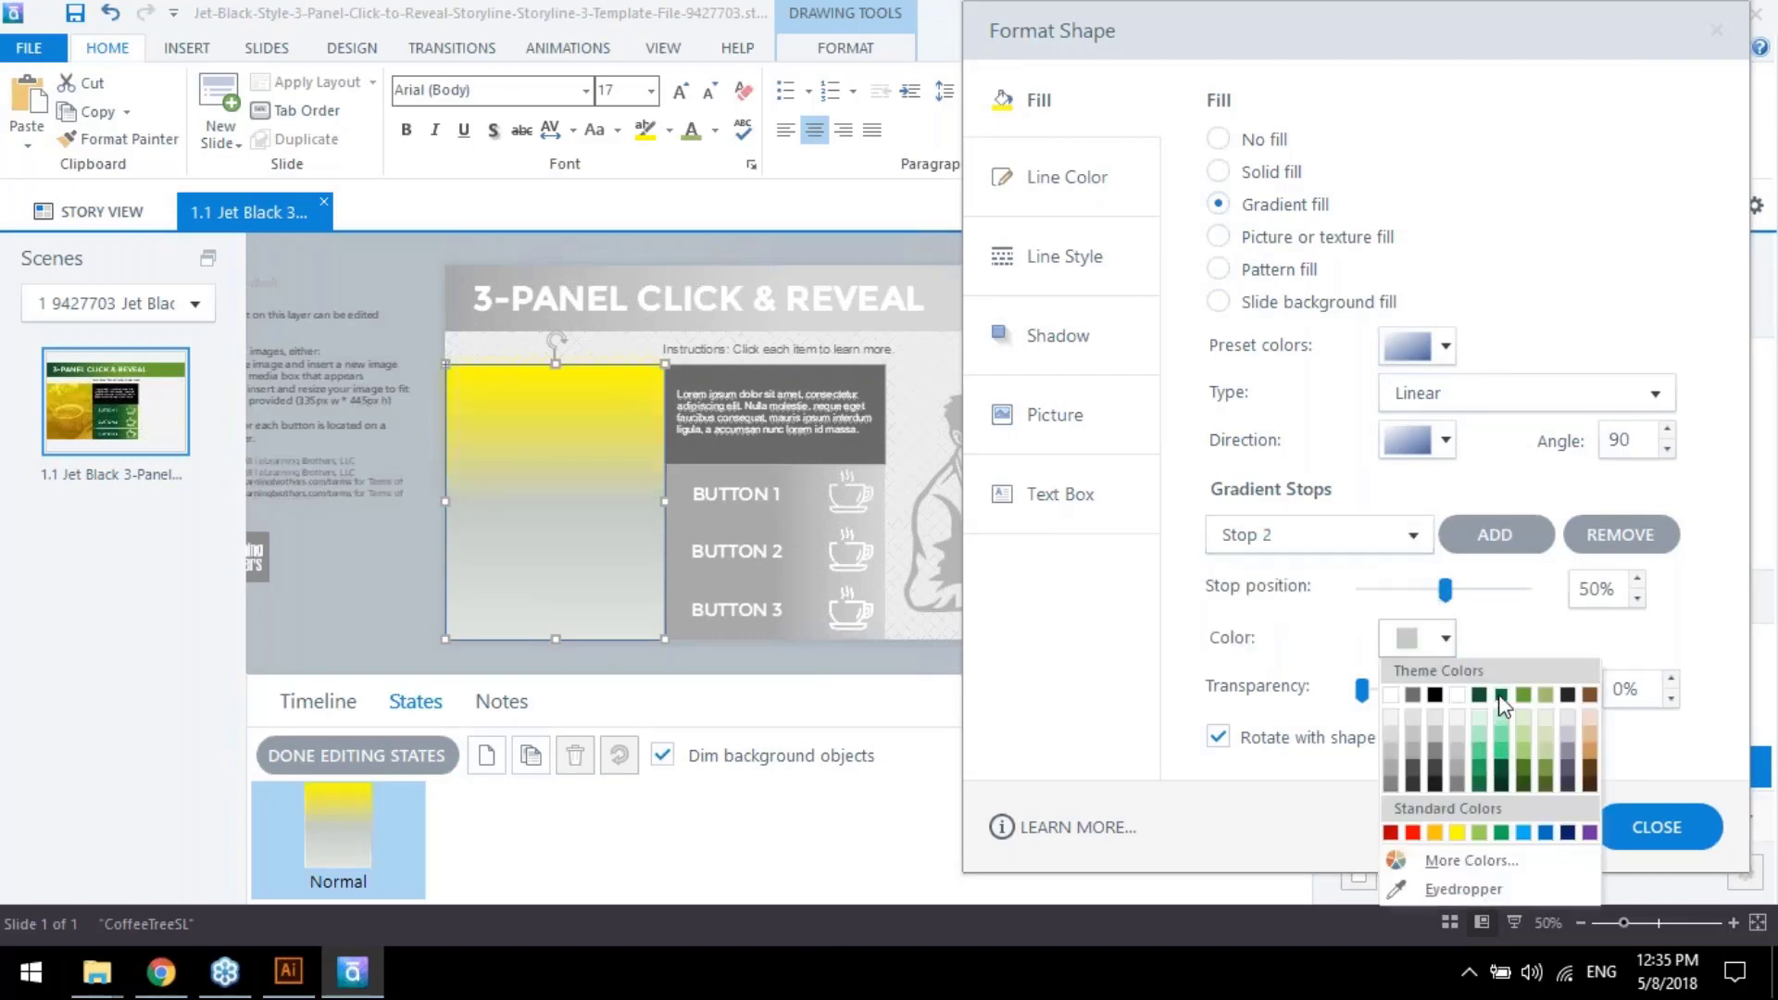
click(1504, 702)
click(1444, 639)
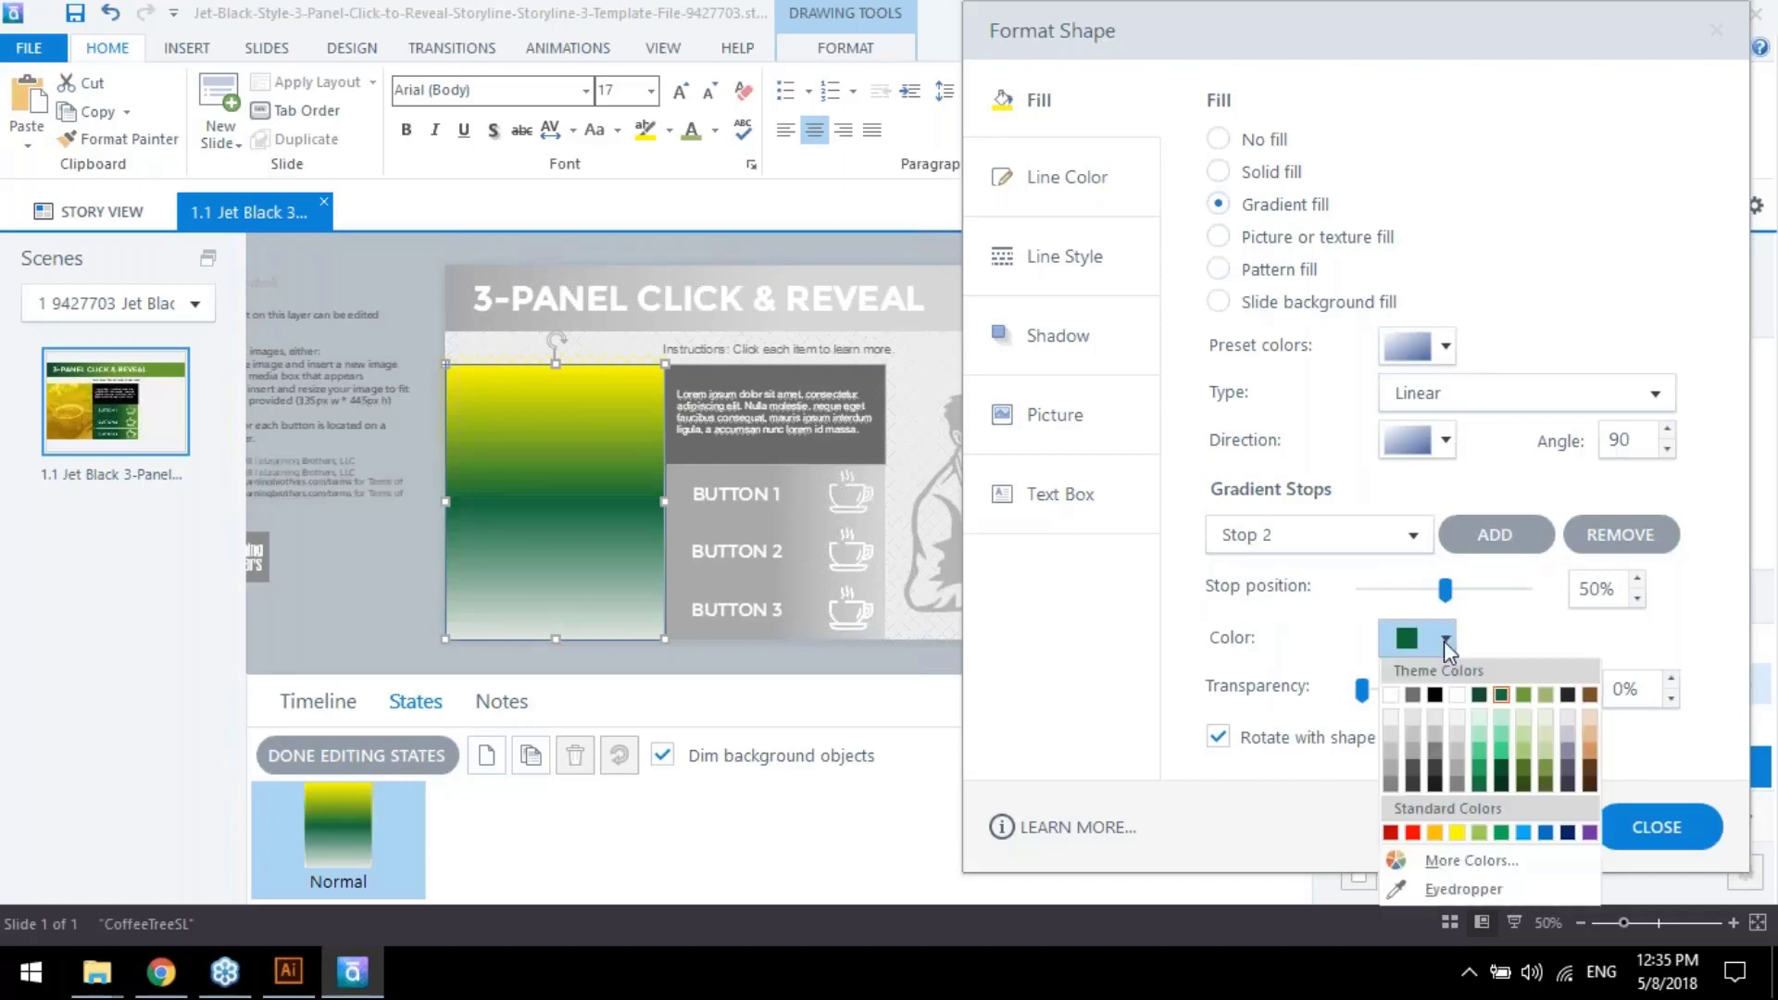
click(1590, 693)
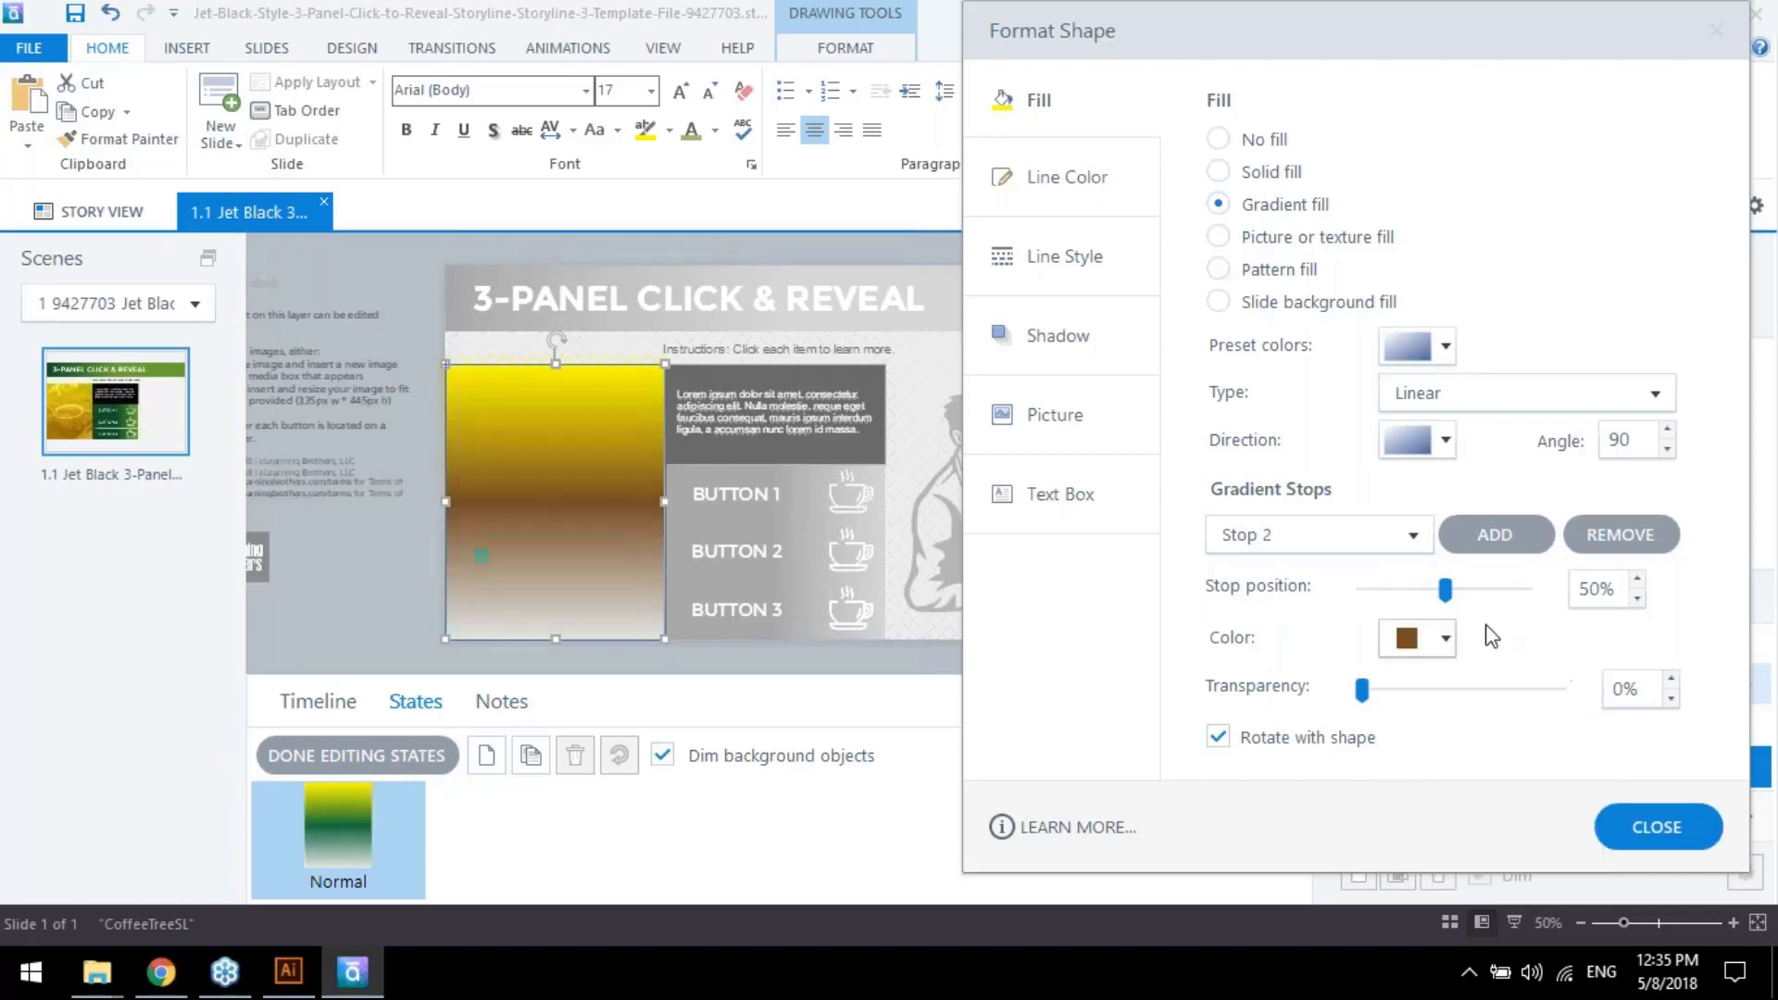
Set the overlay's gradient Stop 3 to the light green theme colour with 50% transparency
click(1362, 535)
click(1377, 631)
click(1414, 639)
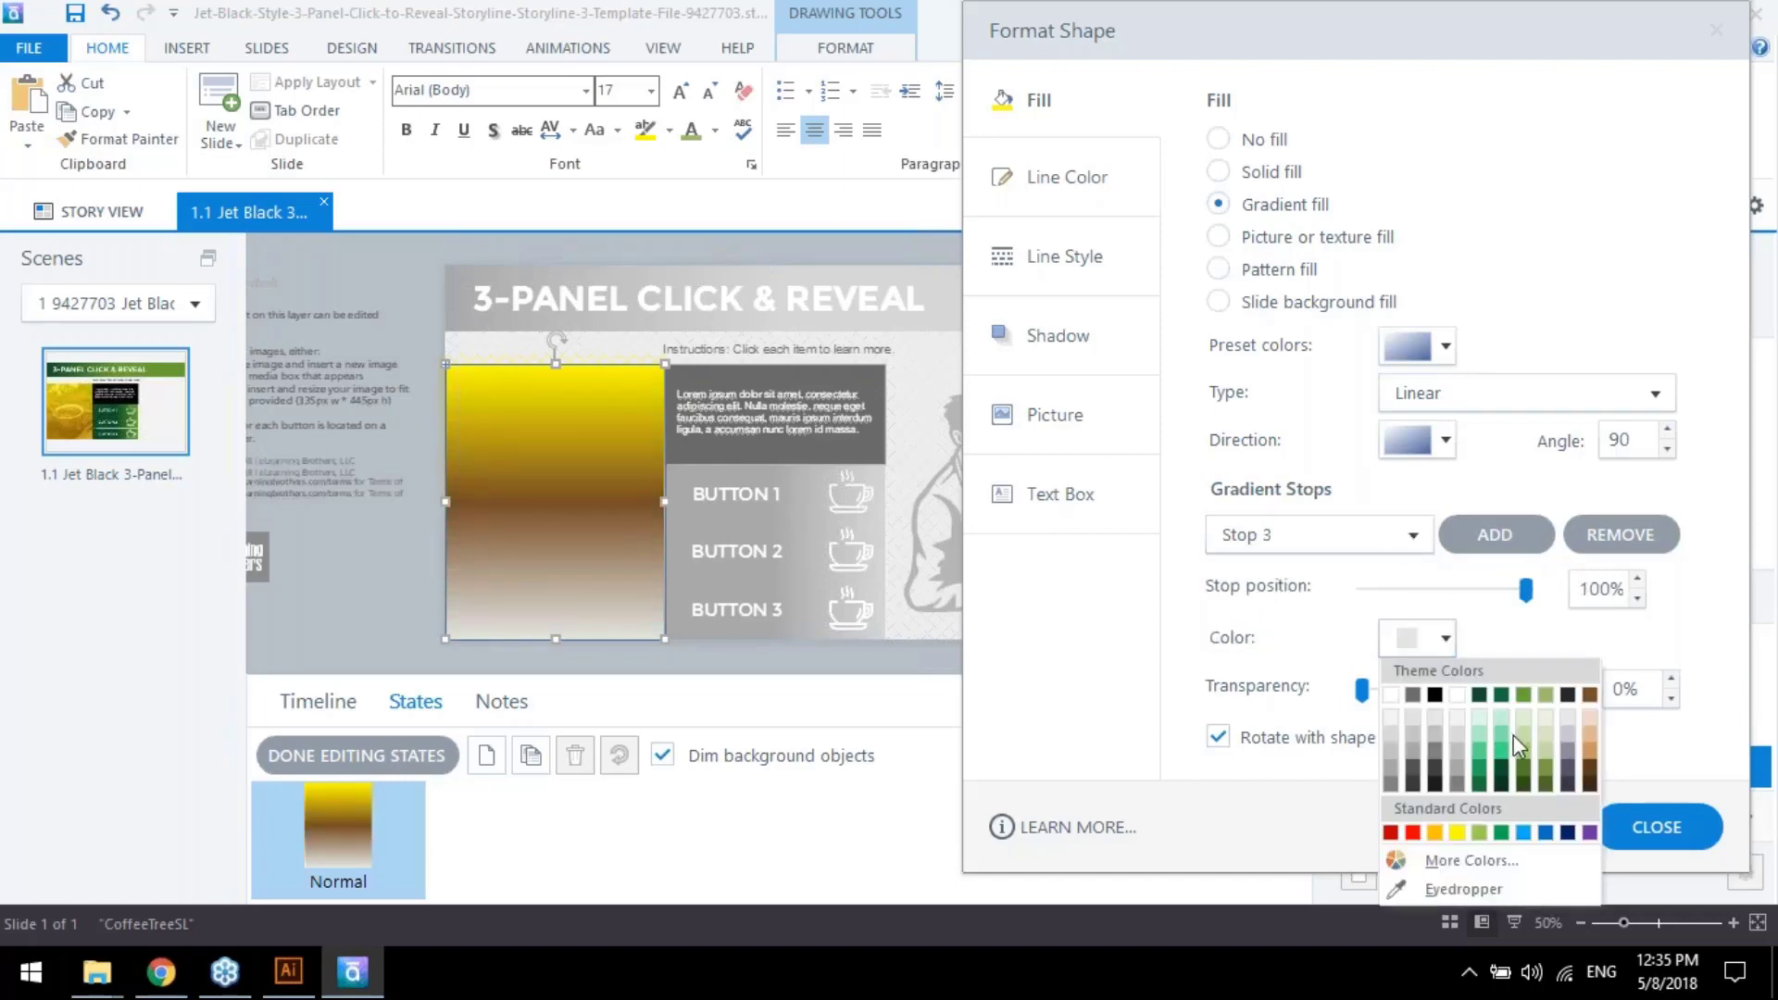
click(1542, 695)
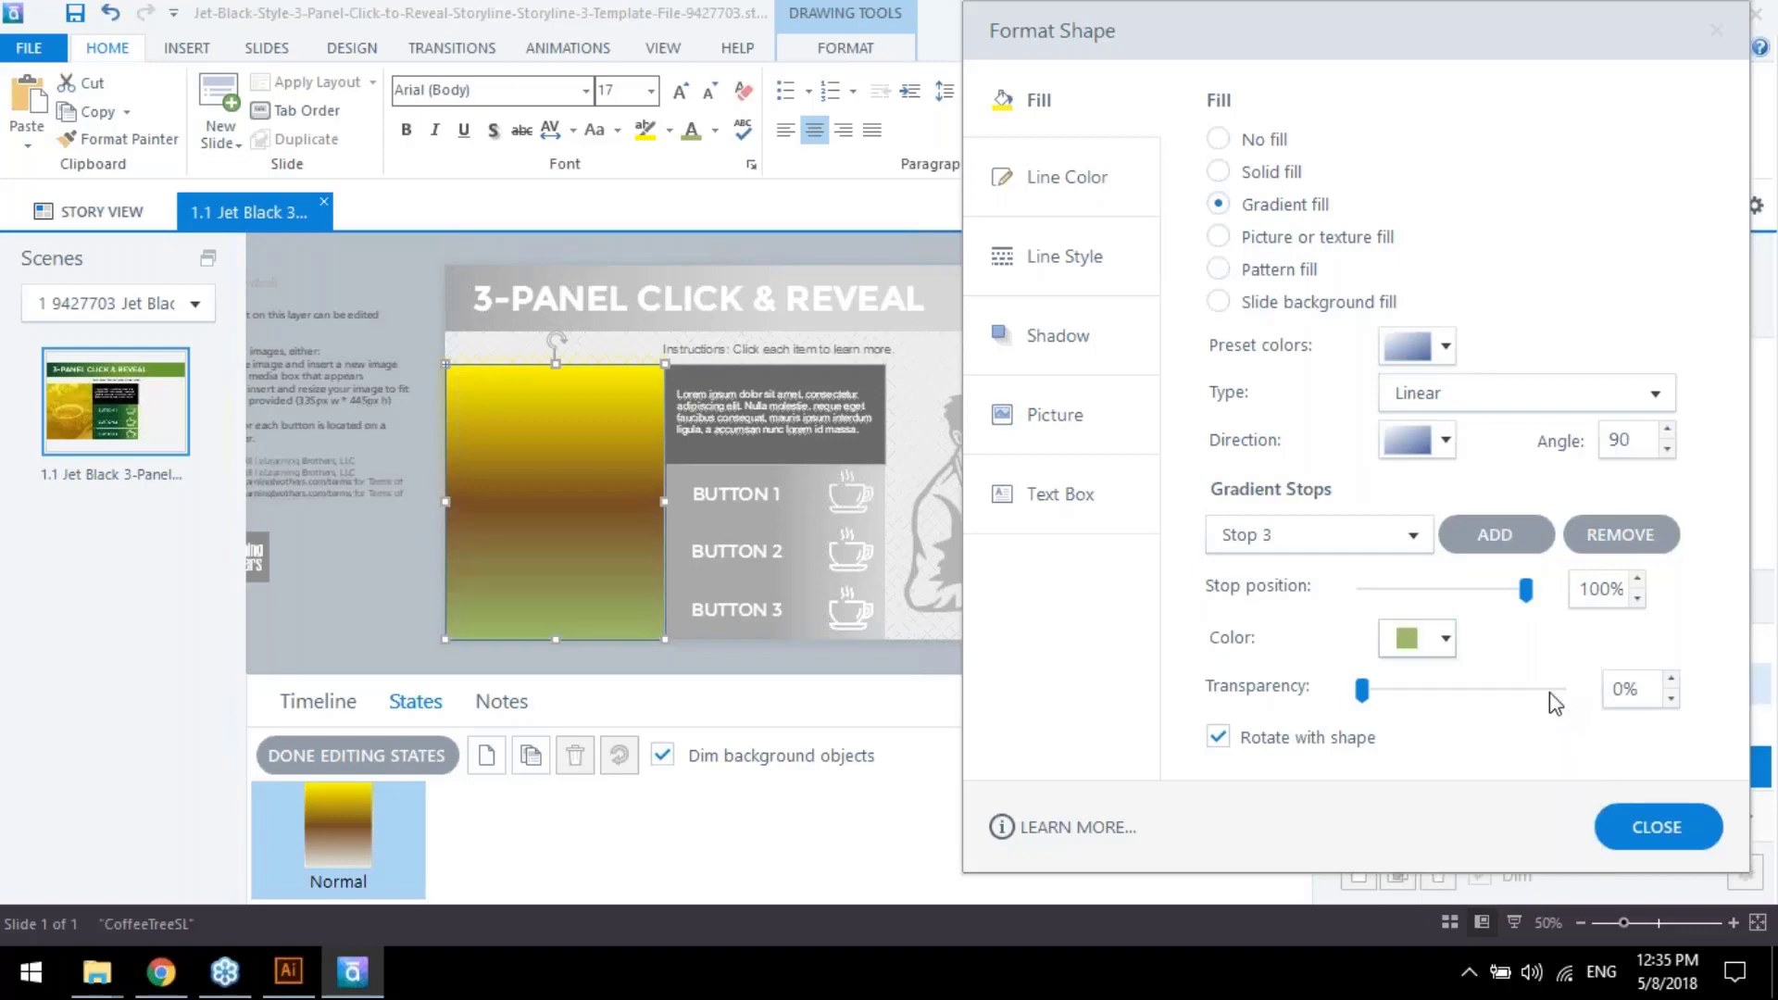
drag(1362, 690, 1445, 691)
click(1467, 696)
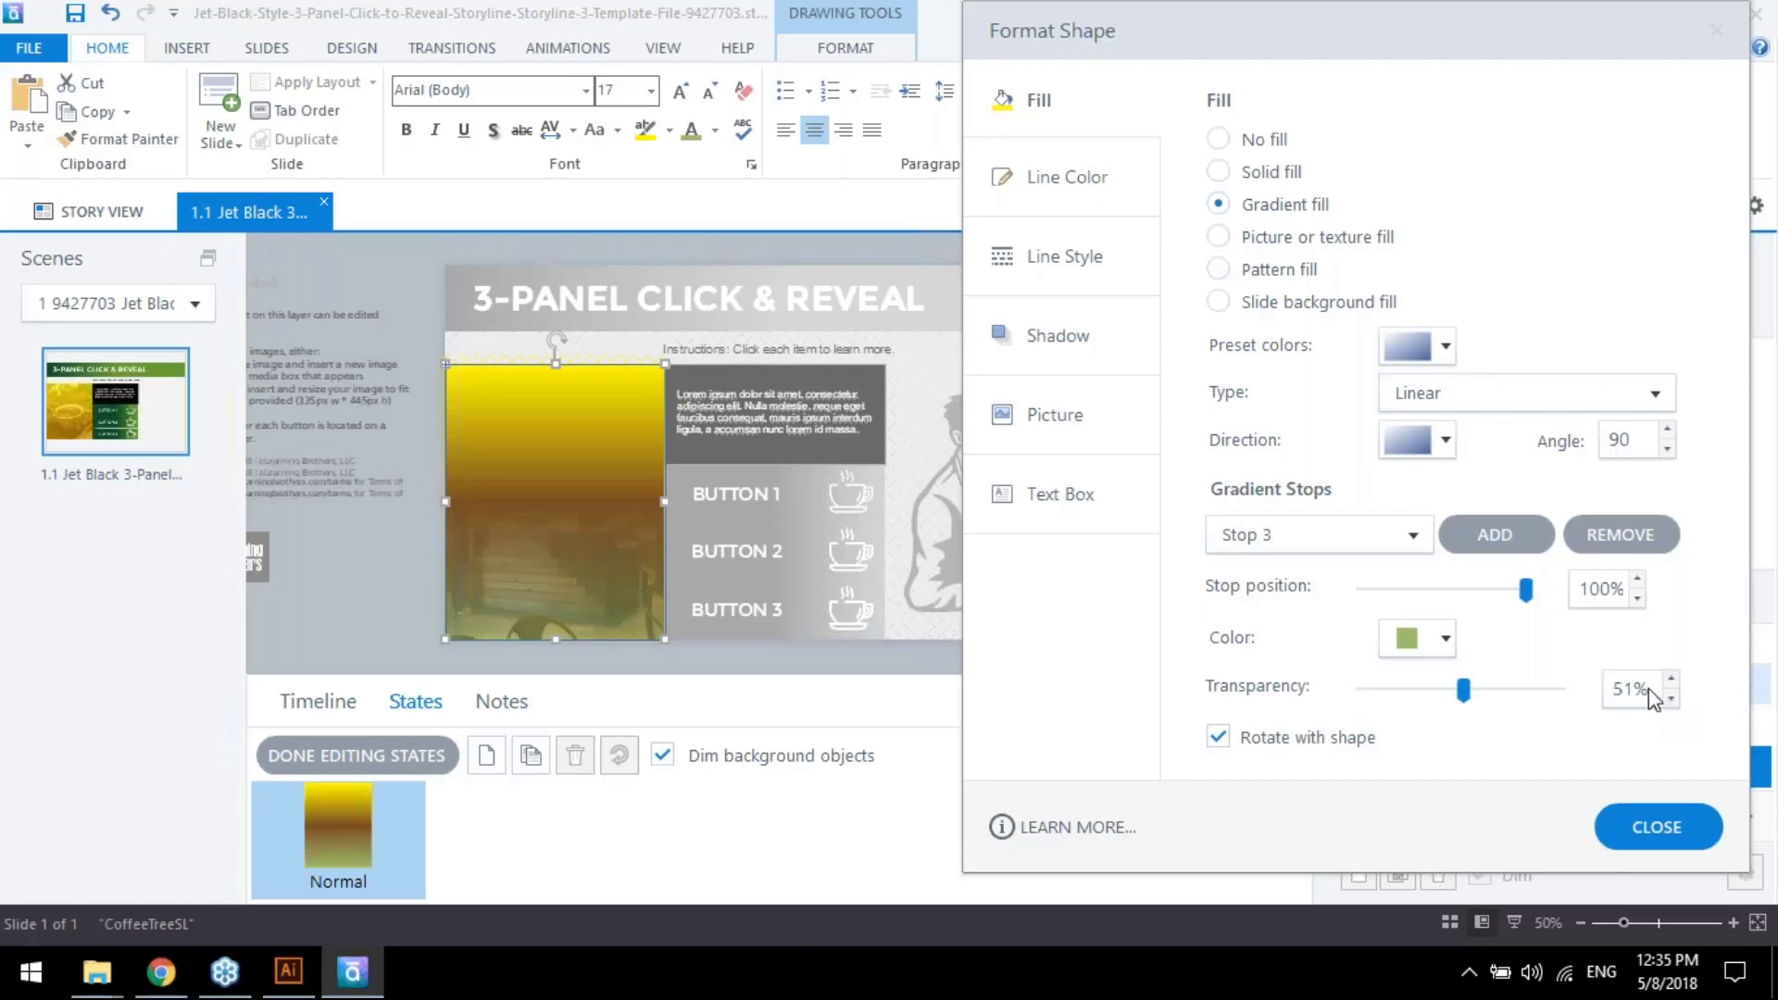
drag(1649, 690, 1604, 683)
text(50)
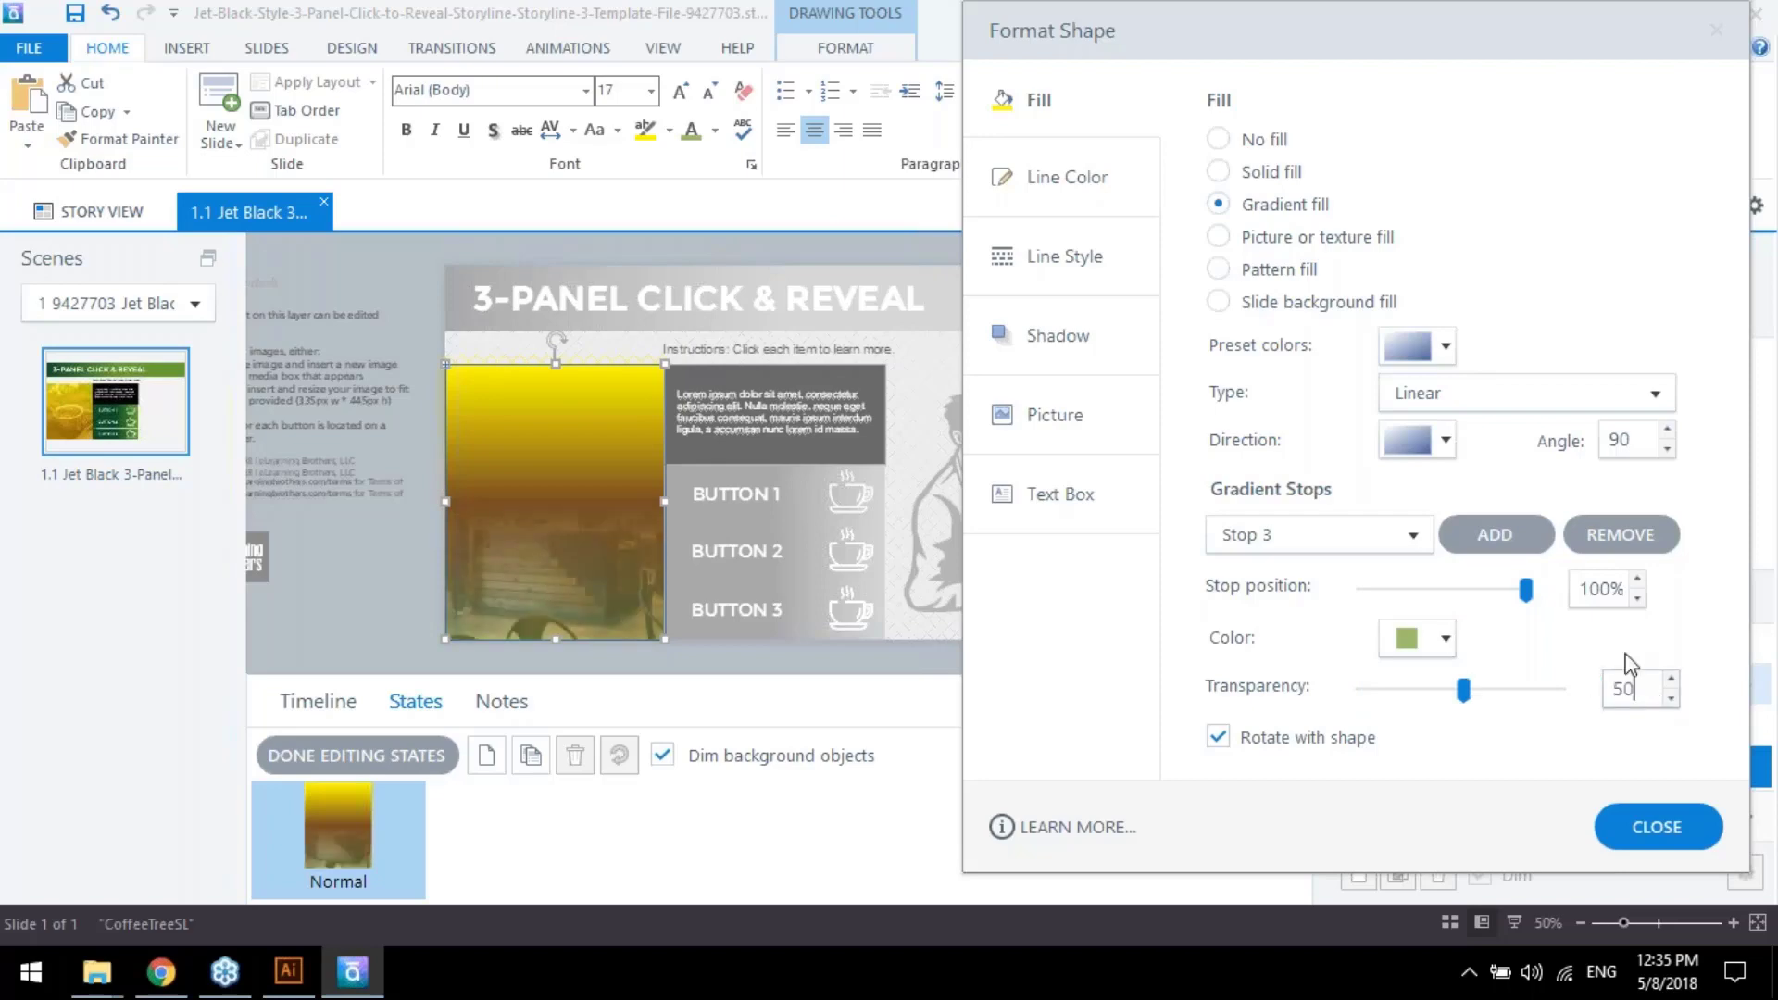
click(1593, 589)
Set the transparency of the overlay's brown gradient Stop 2 to 50%
click(1414, 536)
click(1408, 629)
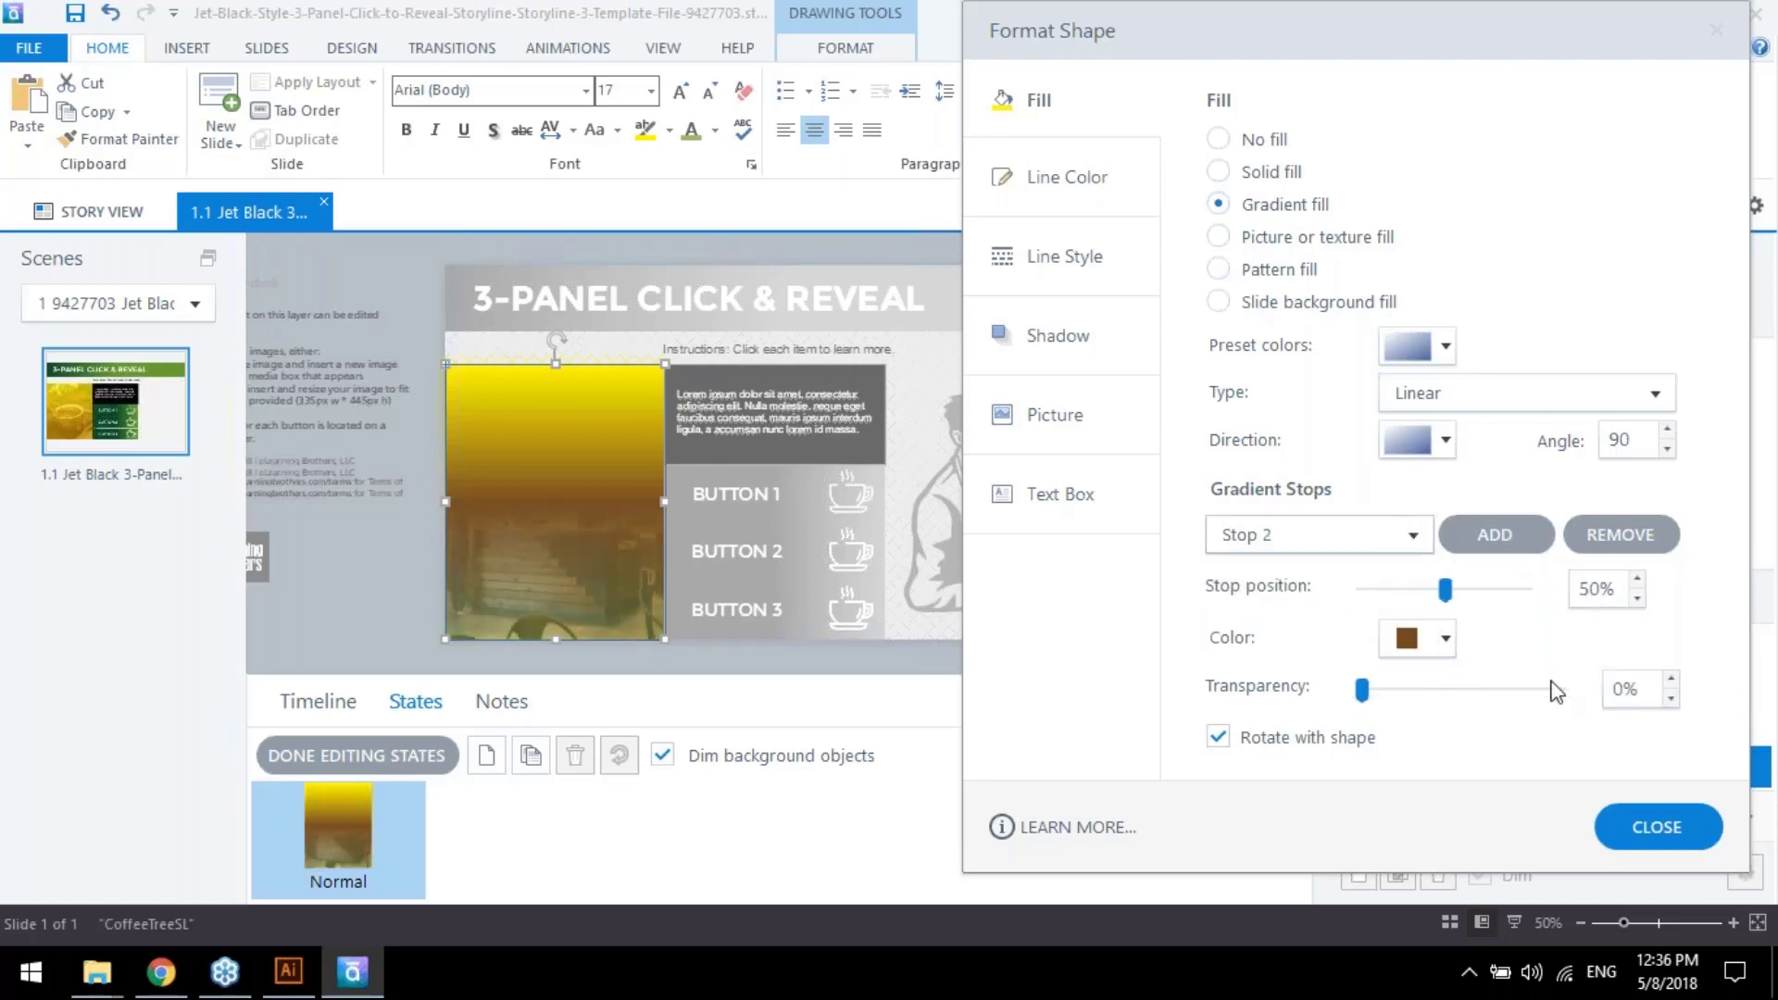
click(1616, 690)
text(5)
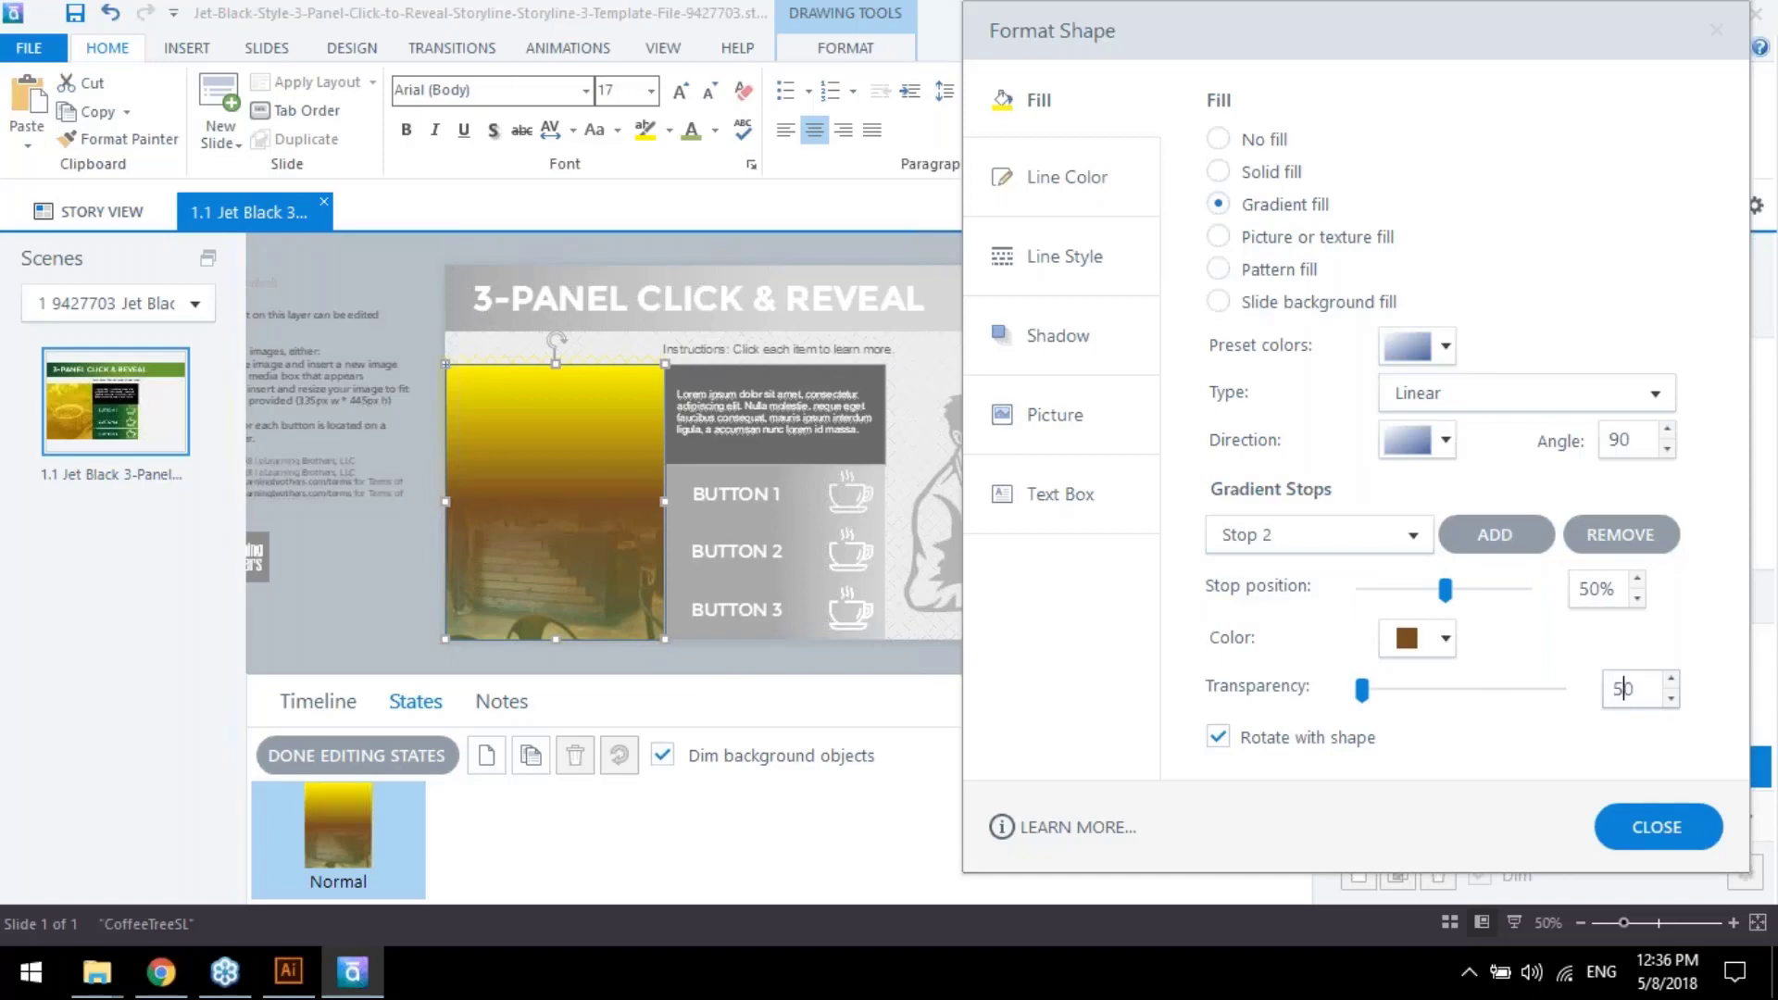
Set the transparency of the overlay's yellow gradient Stop 1 to 50%
click(1347, 539)
click(1343, 570)
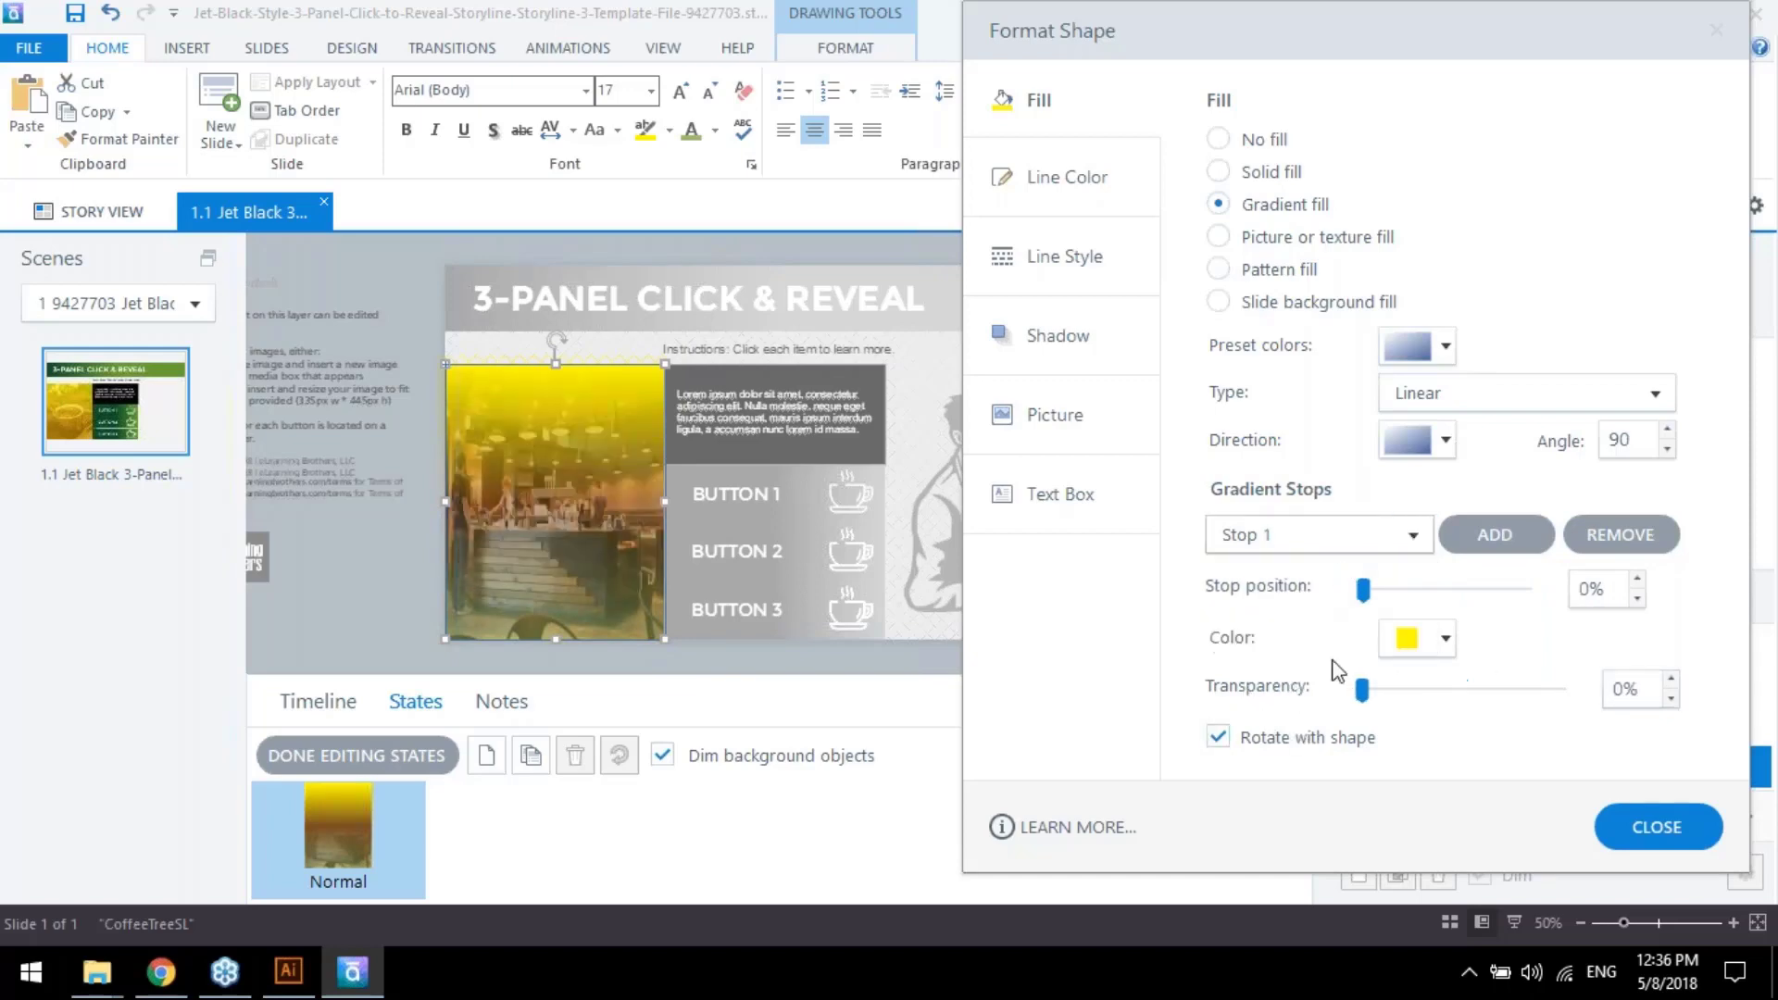
click(1623, 689)
text(5)
click(1603, 588)
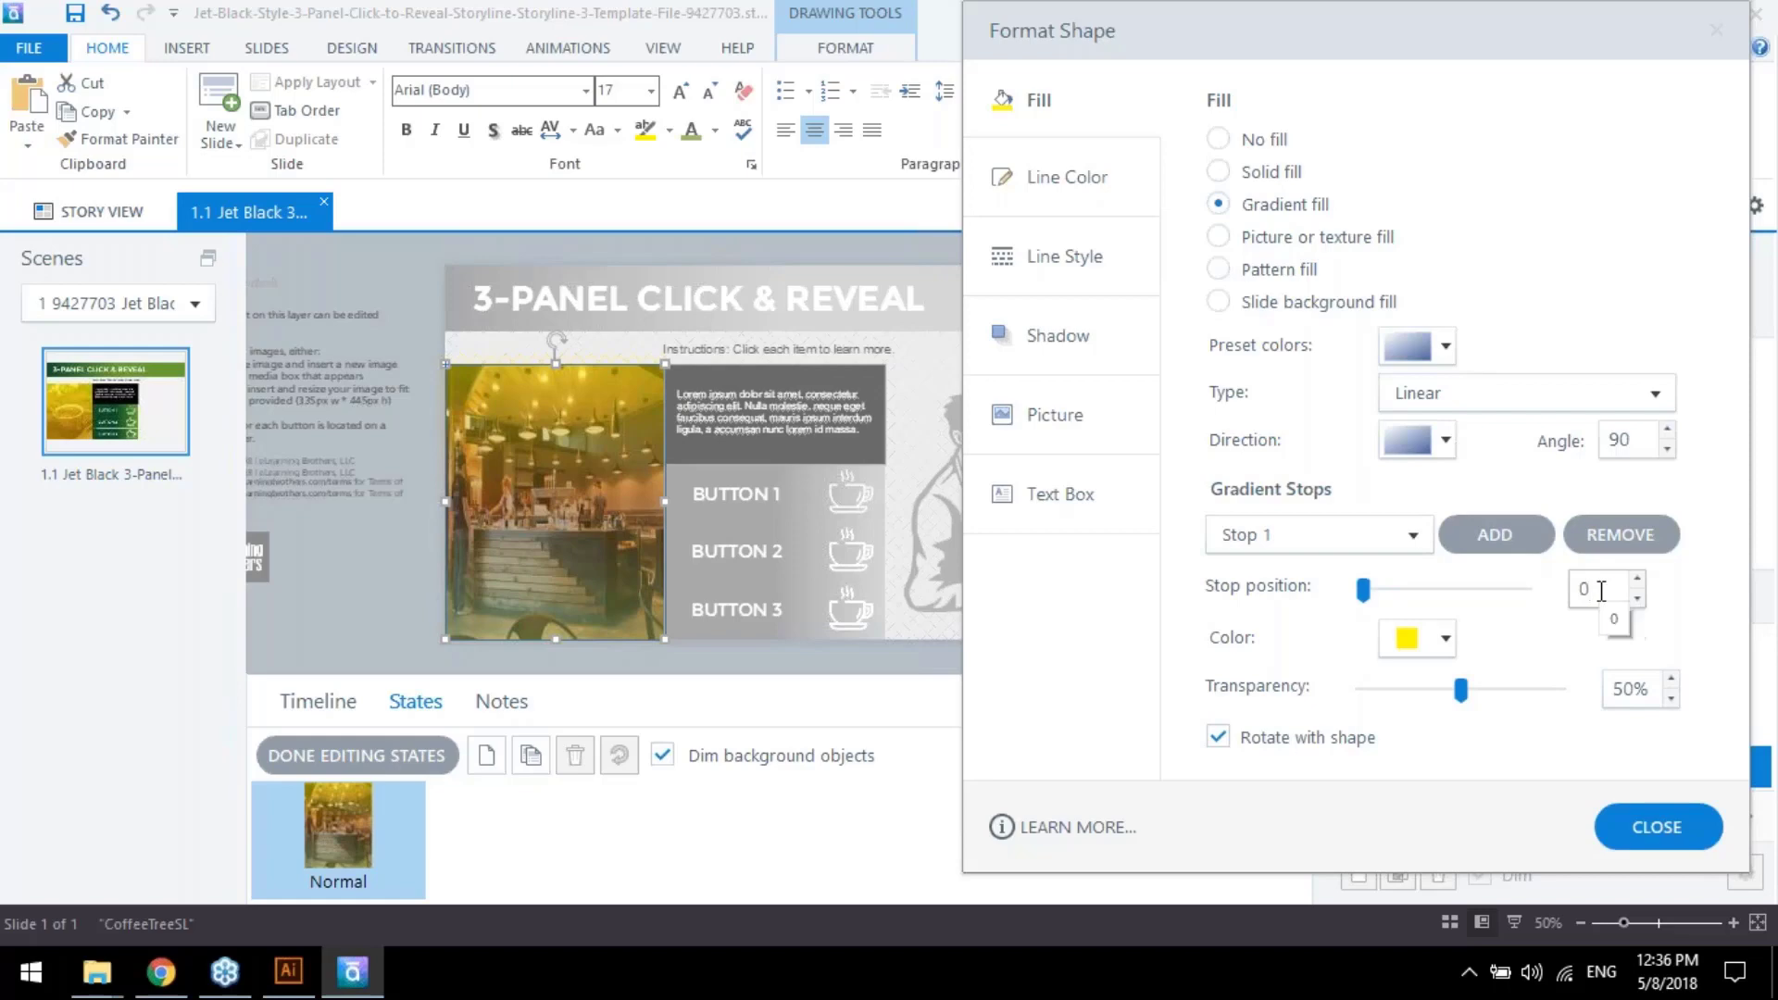
Set the transparency of the overlay's yellow gradient Stop 1 to 25% and finish editing the picture's states
key(Return)
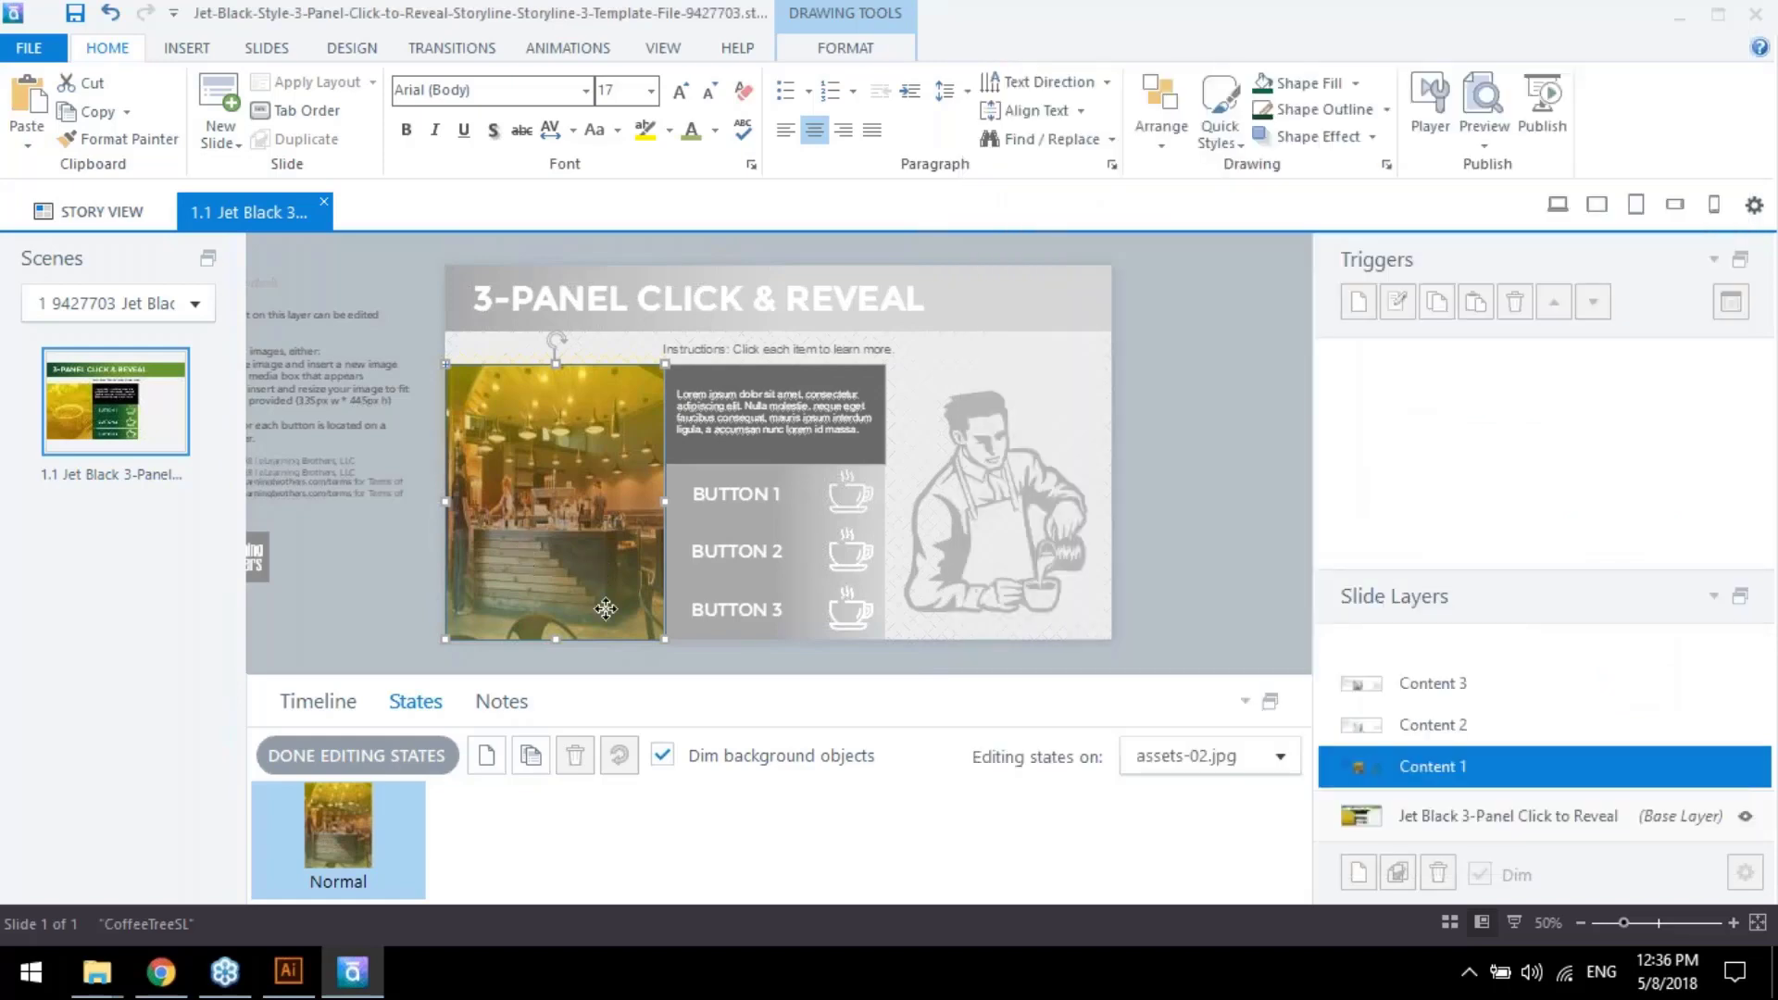
right_click(523, 553)
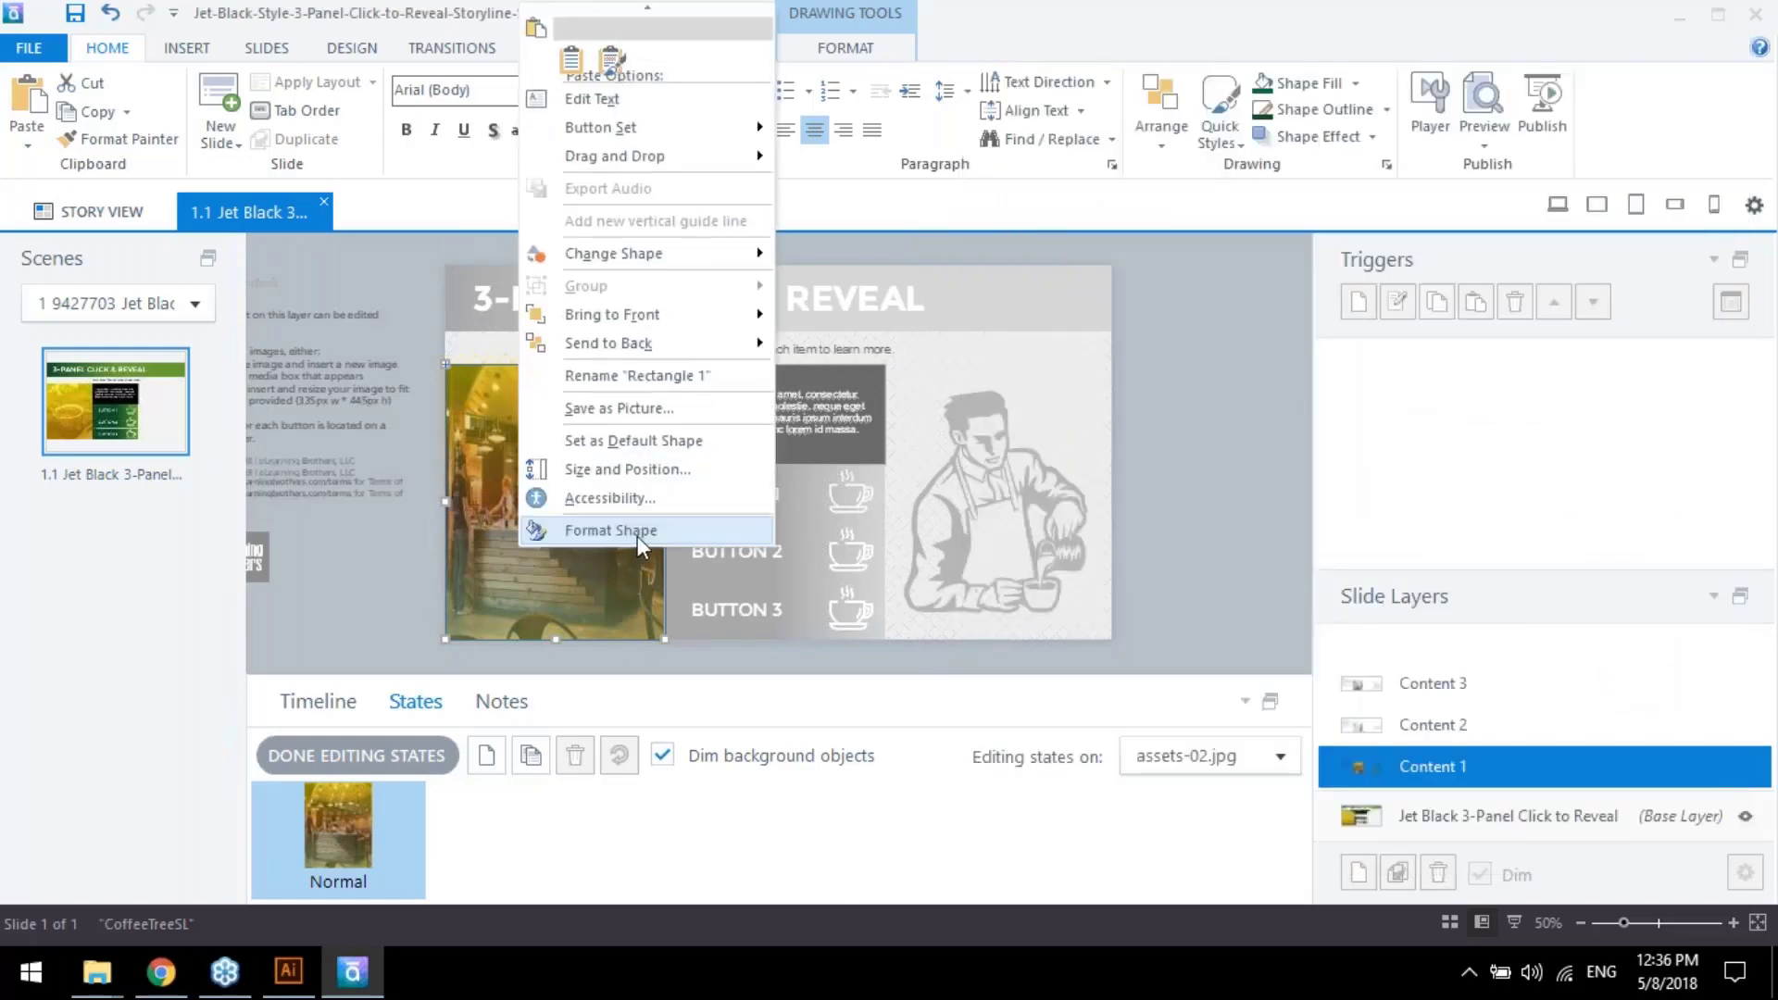
click(637, 535)
click(1614, 685)
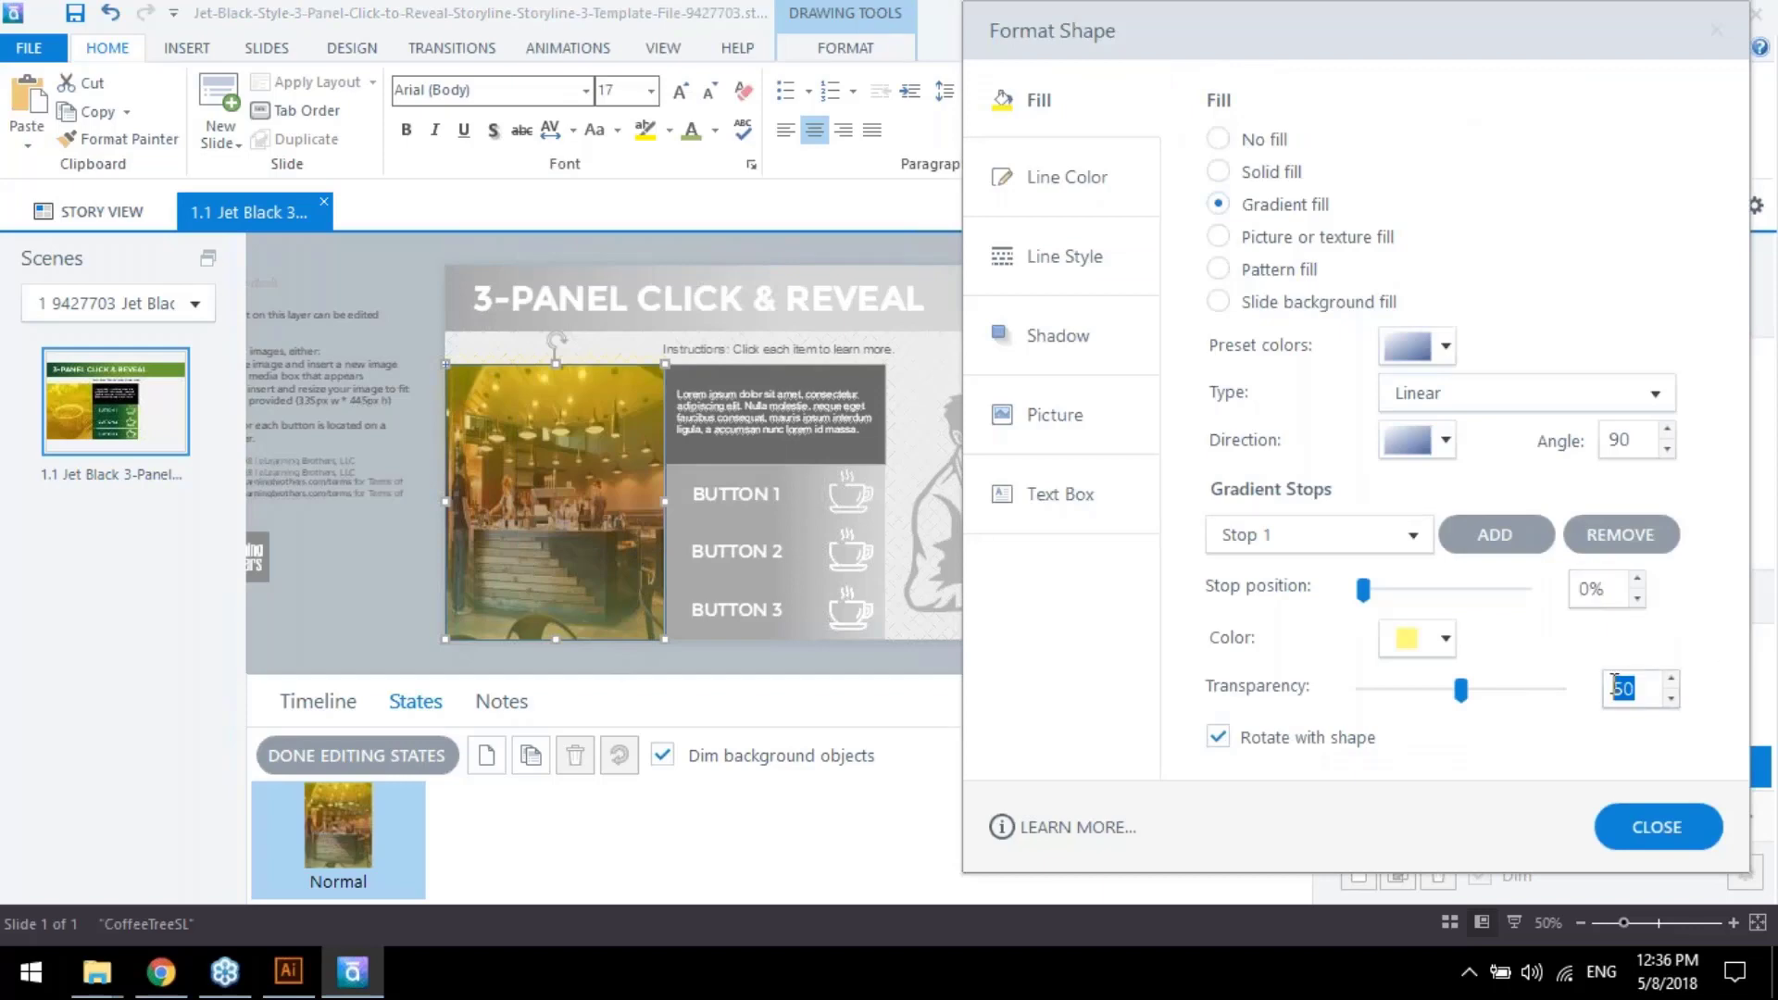
text(25)
click(1612, 589)
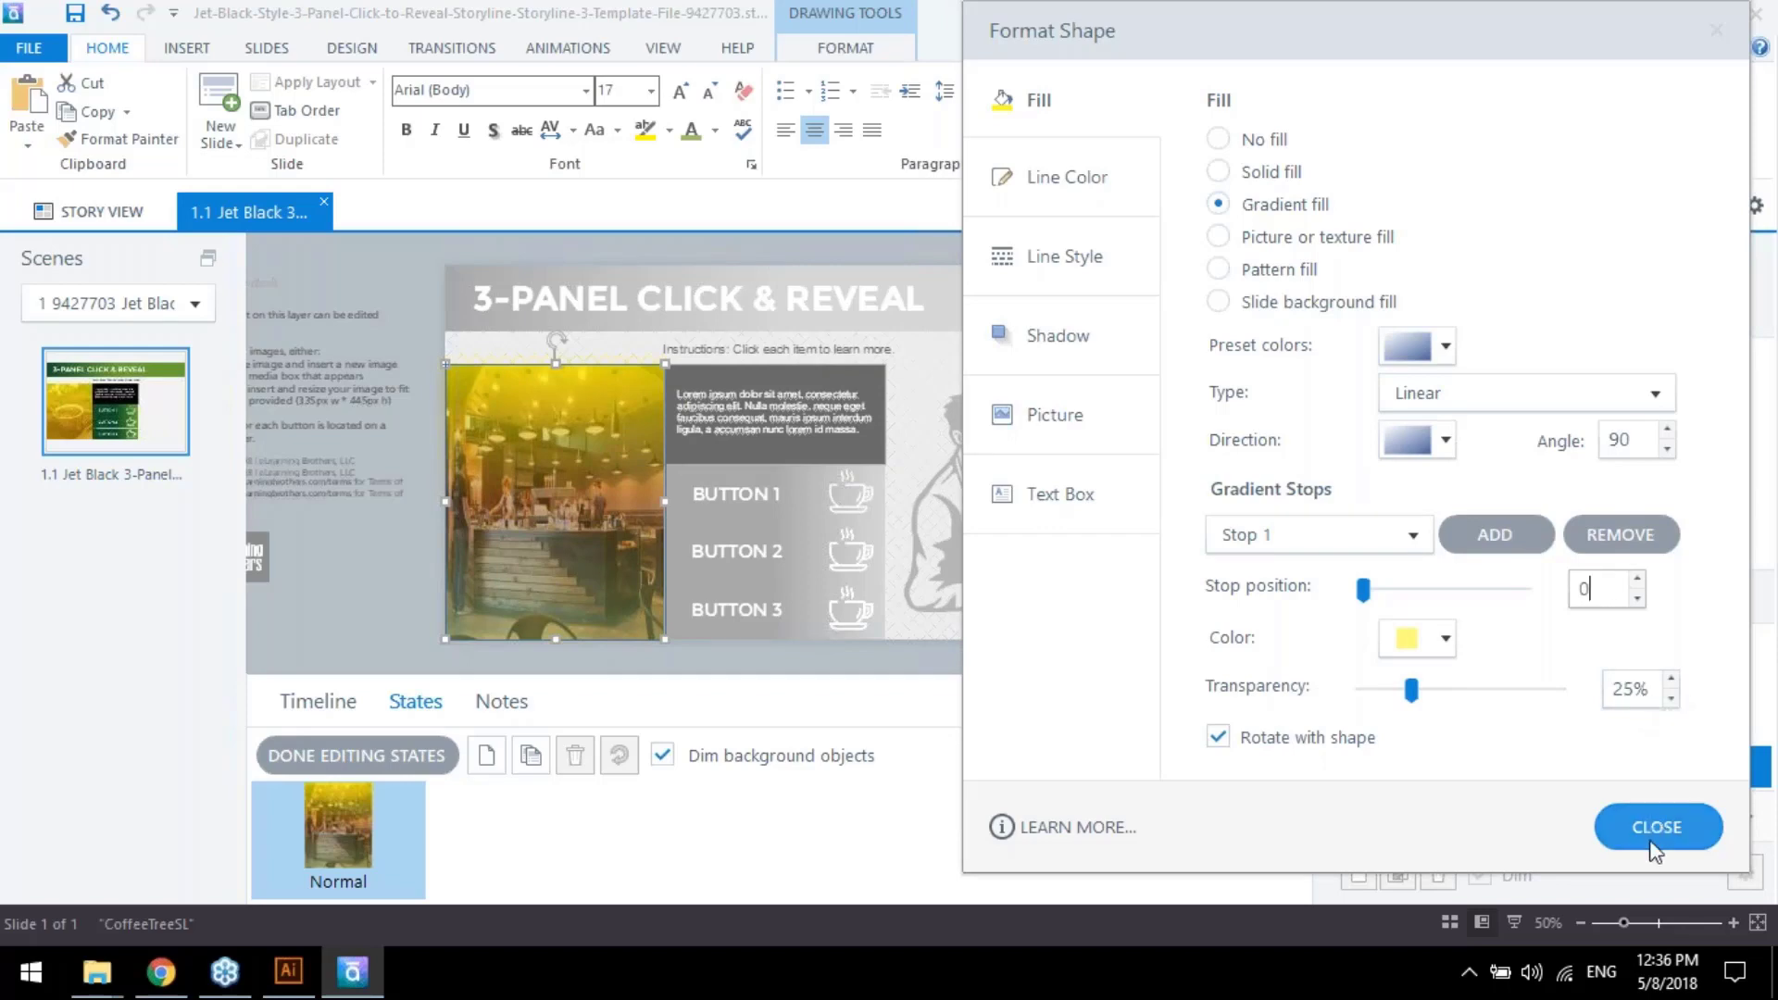
drag(1624, 689, 1618, 689)
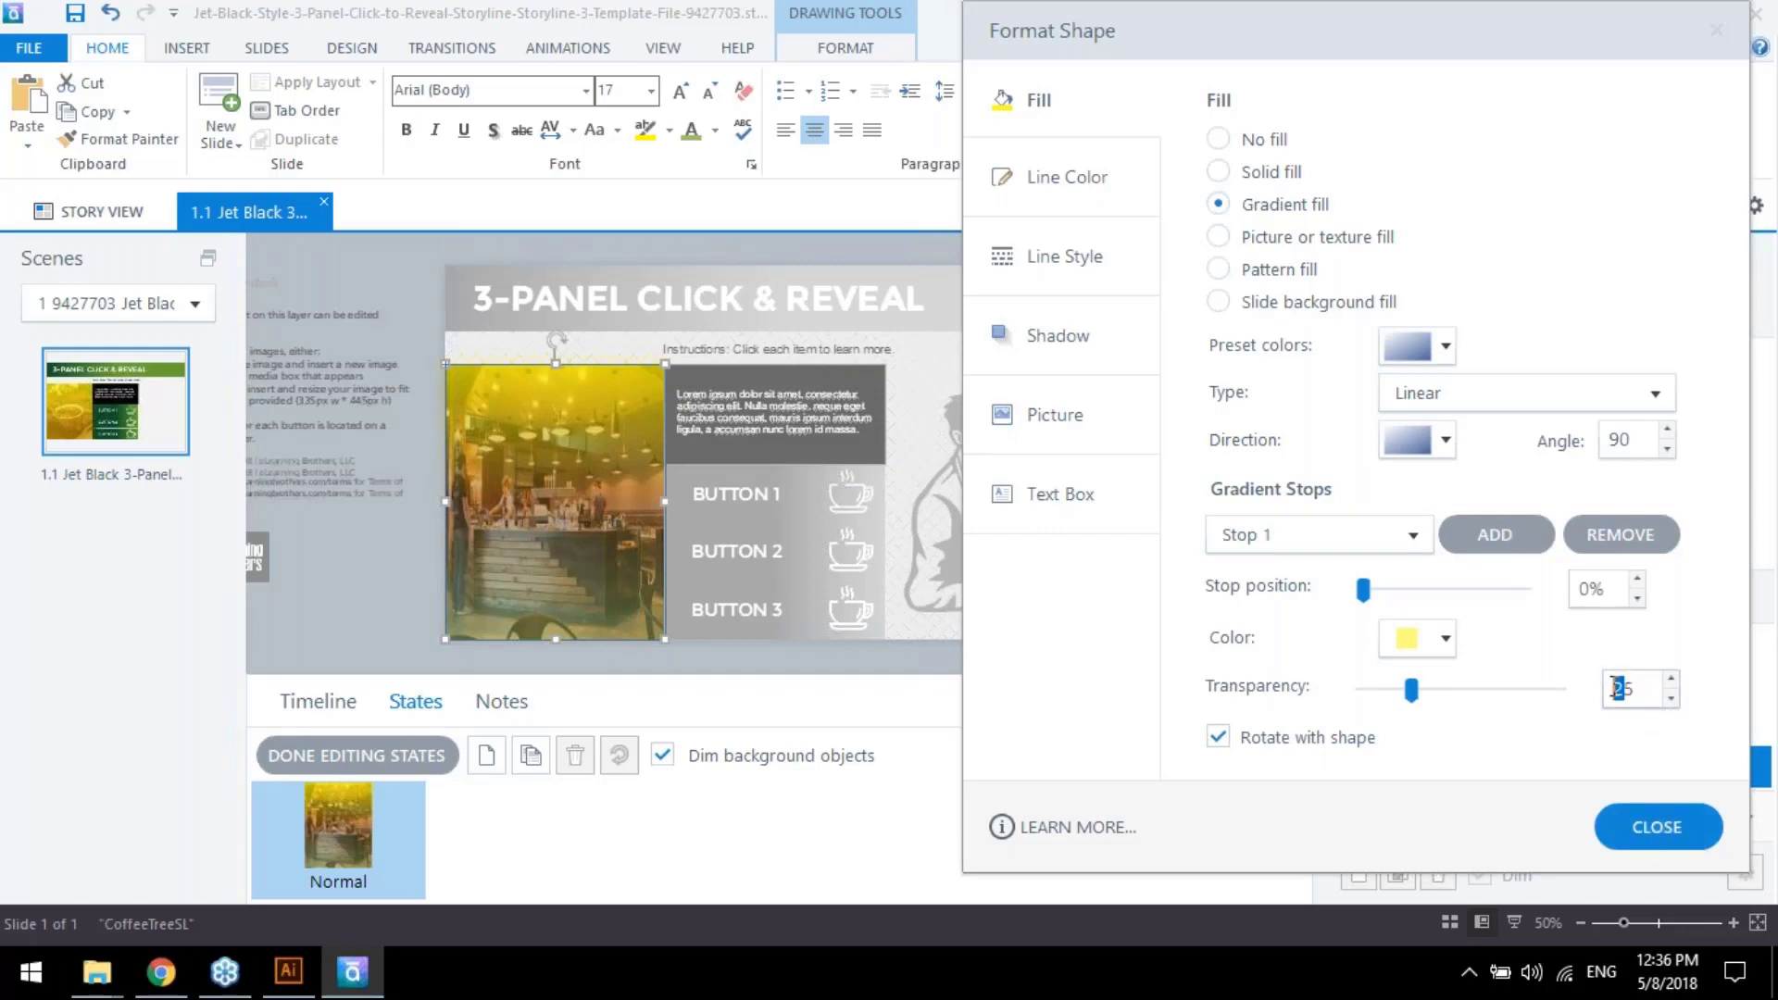
click(1684, 831)
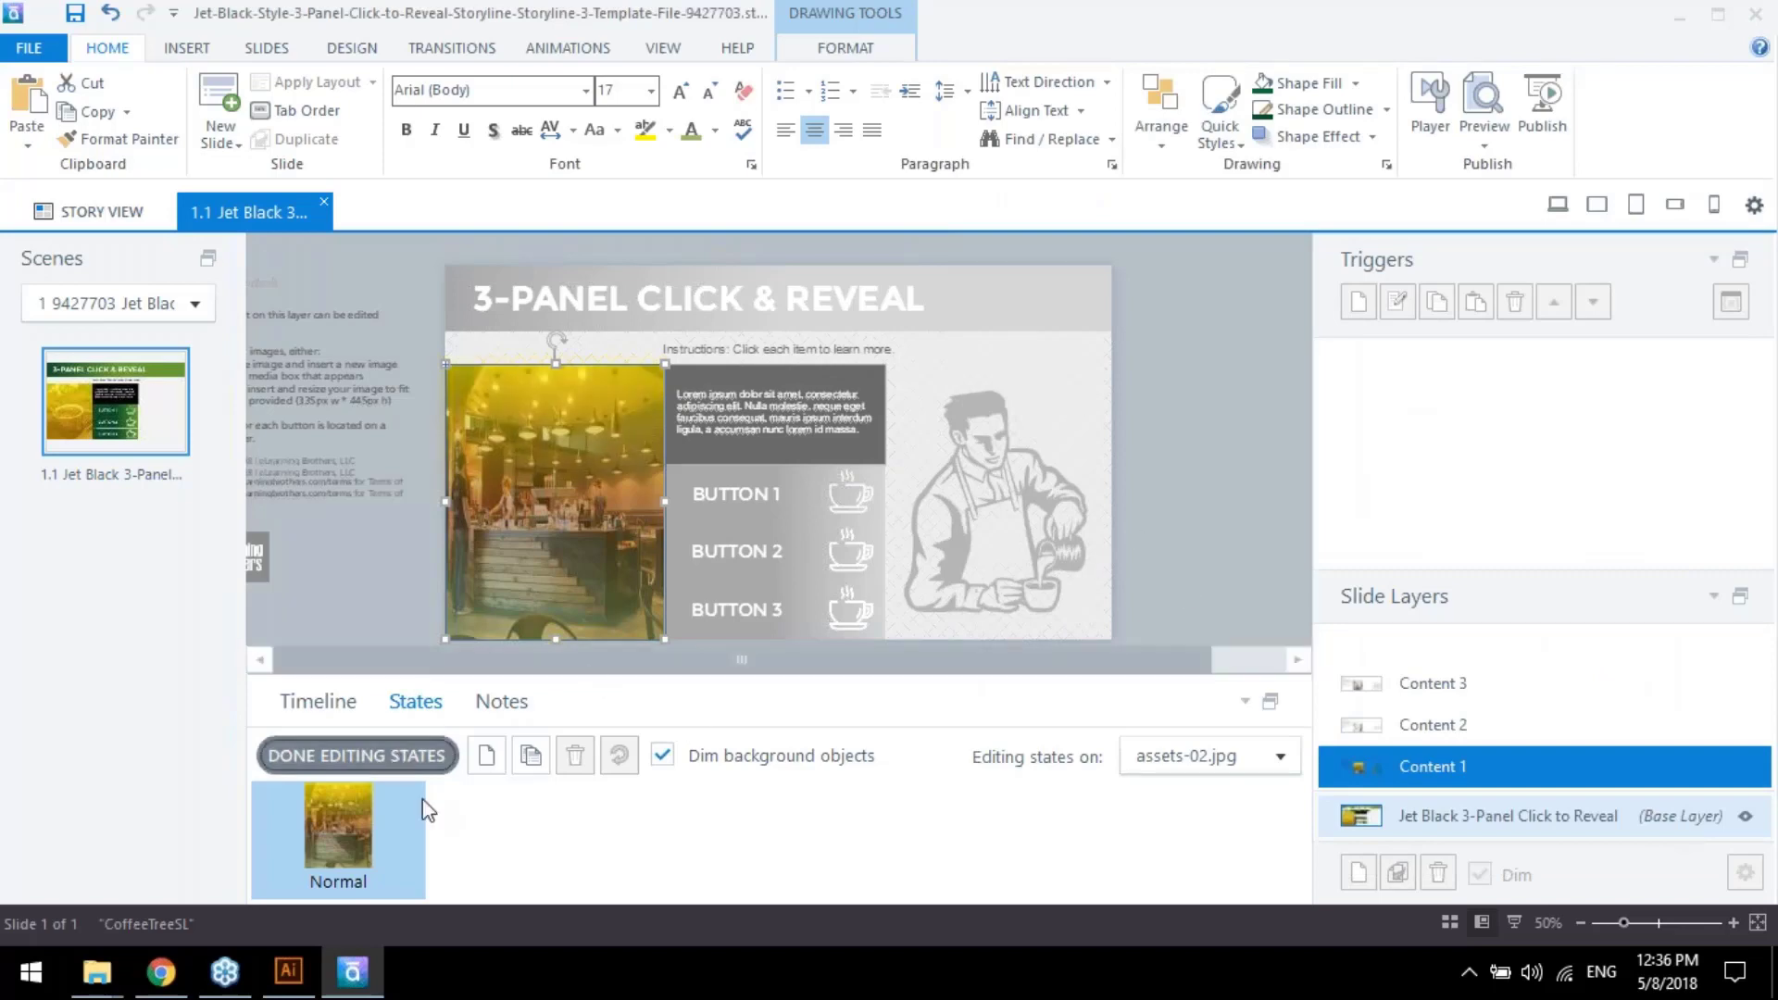
click(400, 760)
Return to the base layer and review the 3-panel layouts and colour palette in the CoffeeTree Style Guide PDF in Chrome
click(1231, 506)
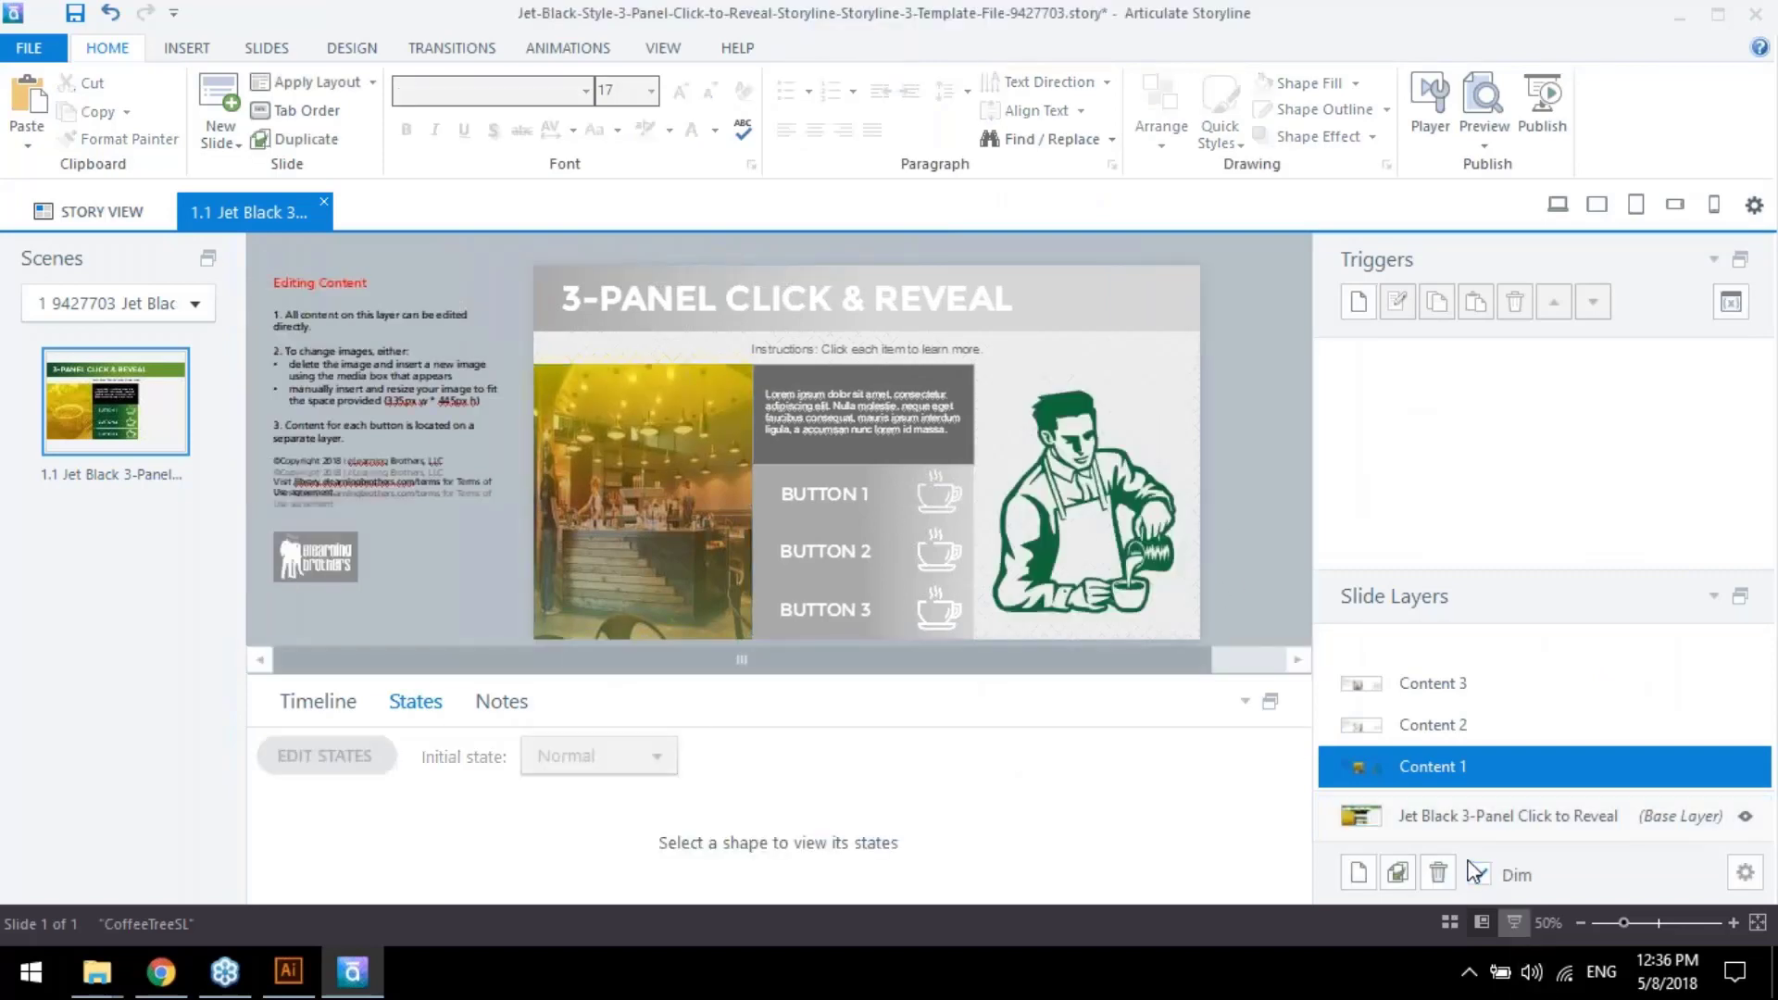
click(1482, 816)
click(160, 972)
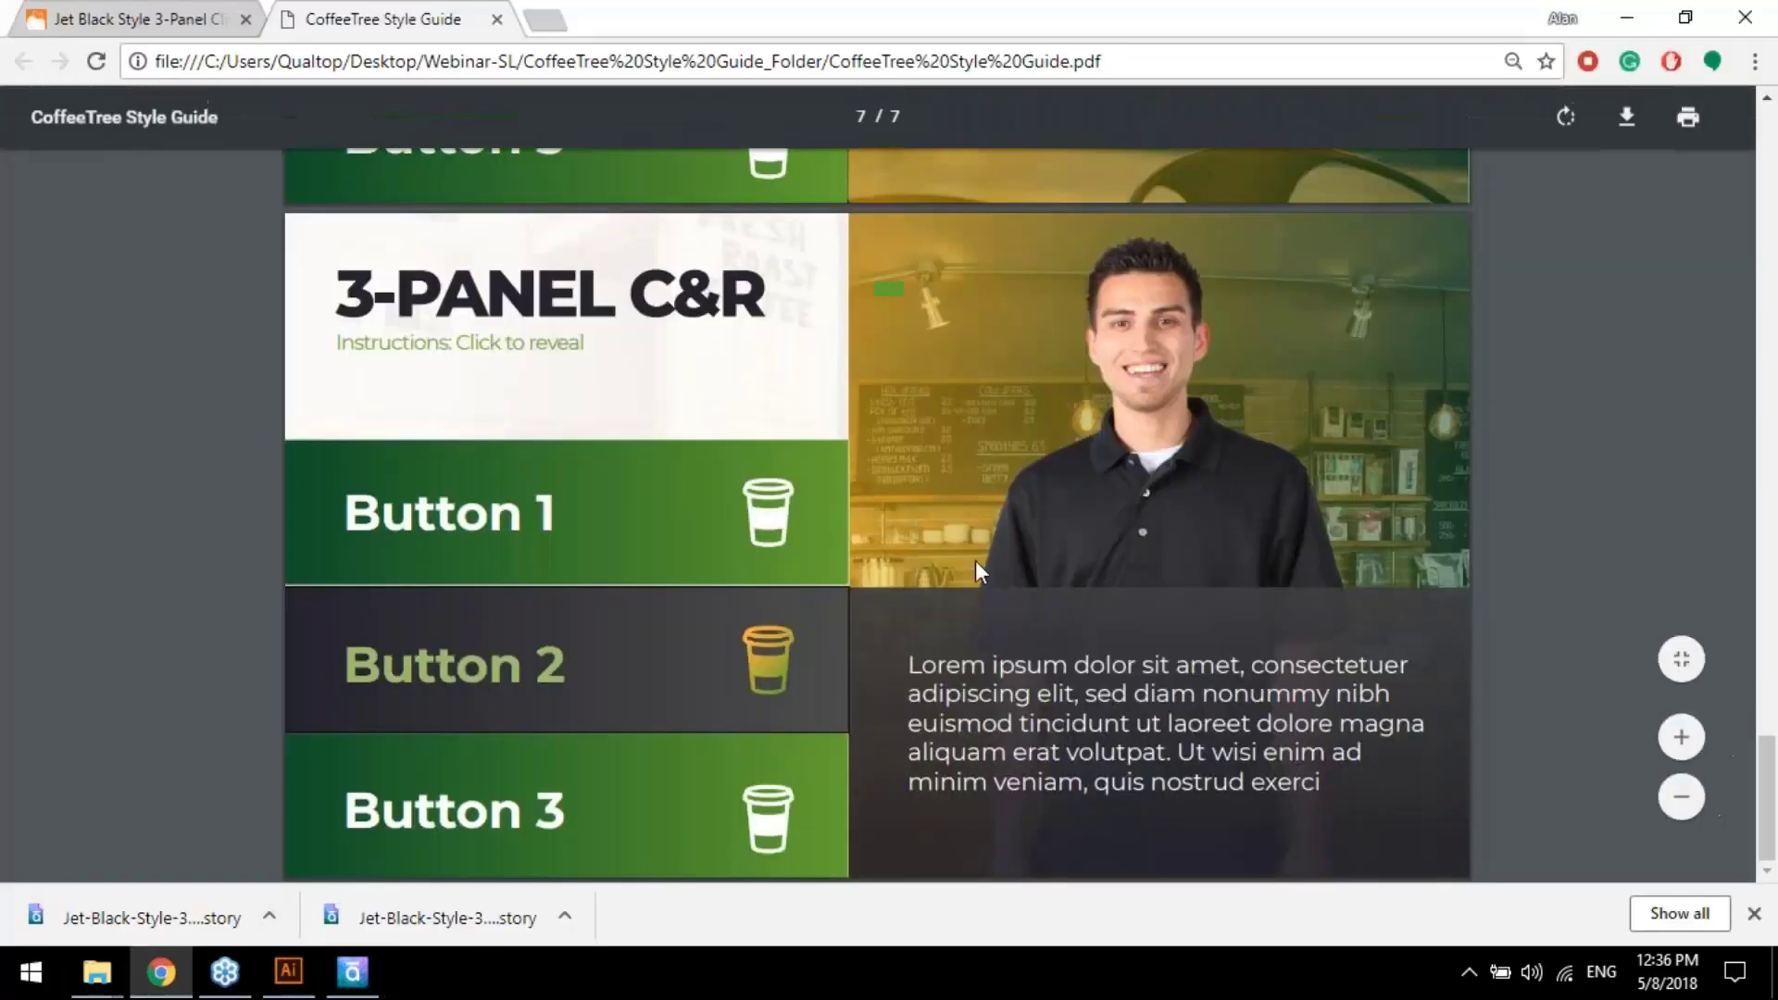
scroll(1042, 630, up, 12)
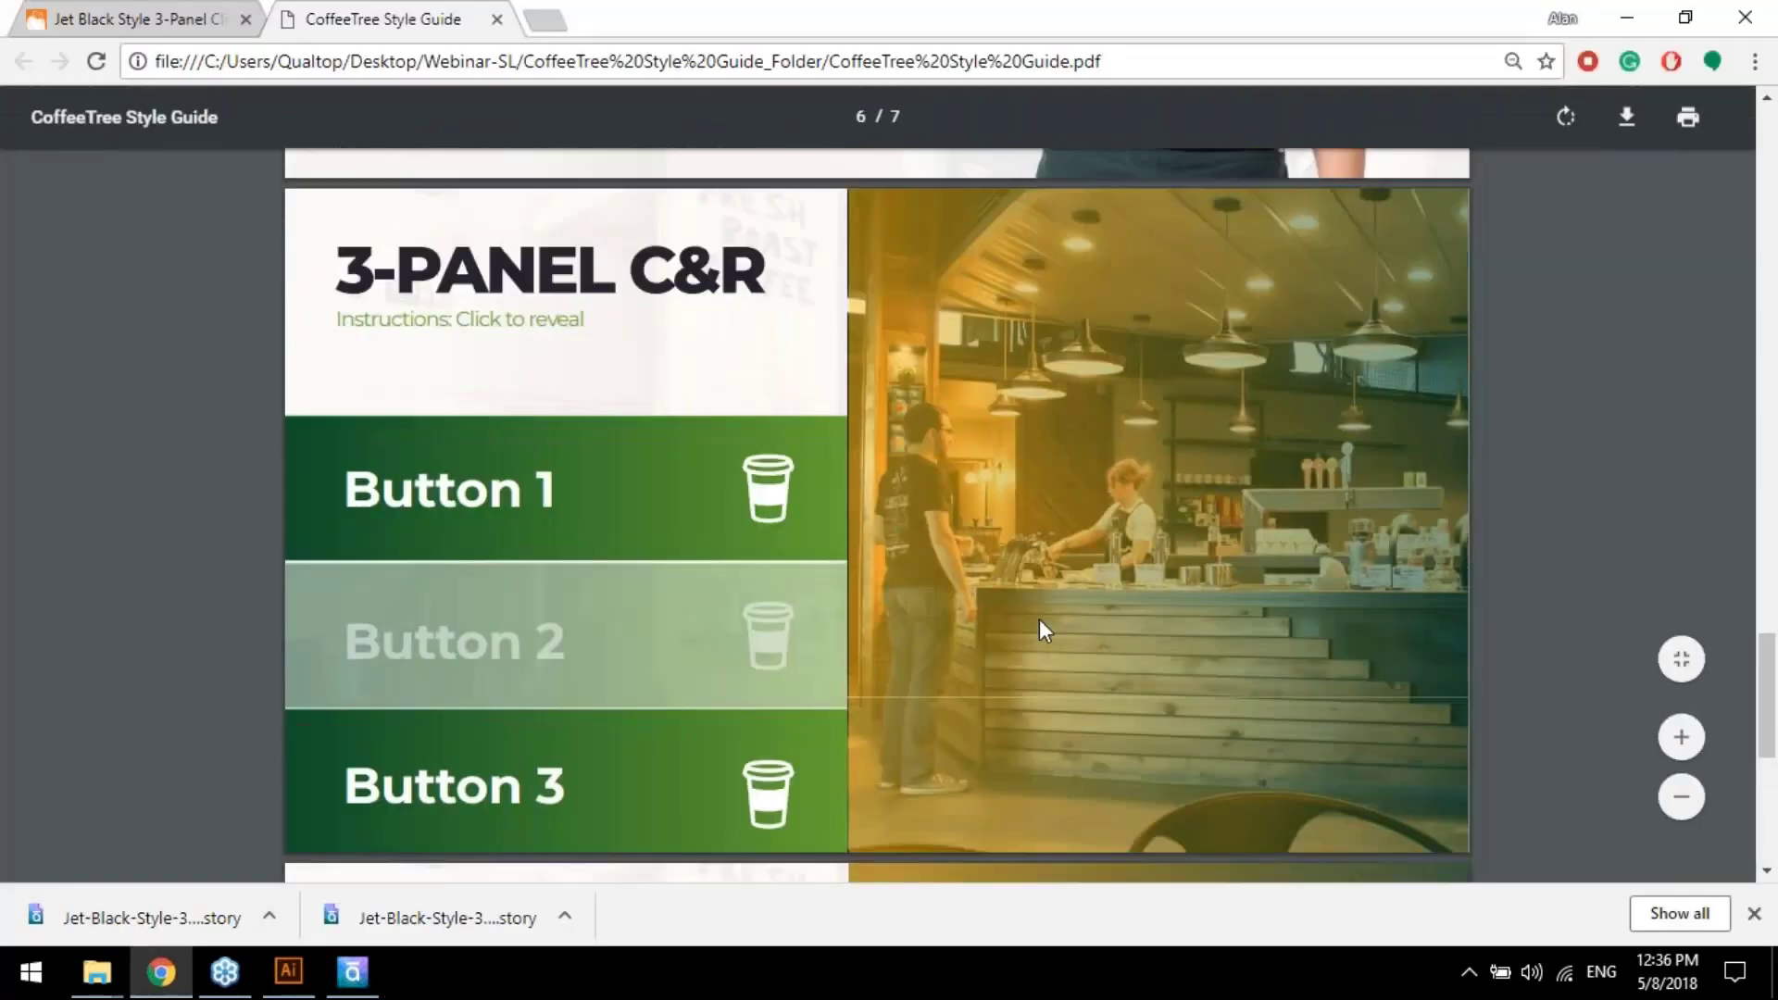
scroll(1044, 630, up, 15)
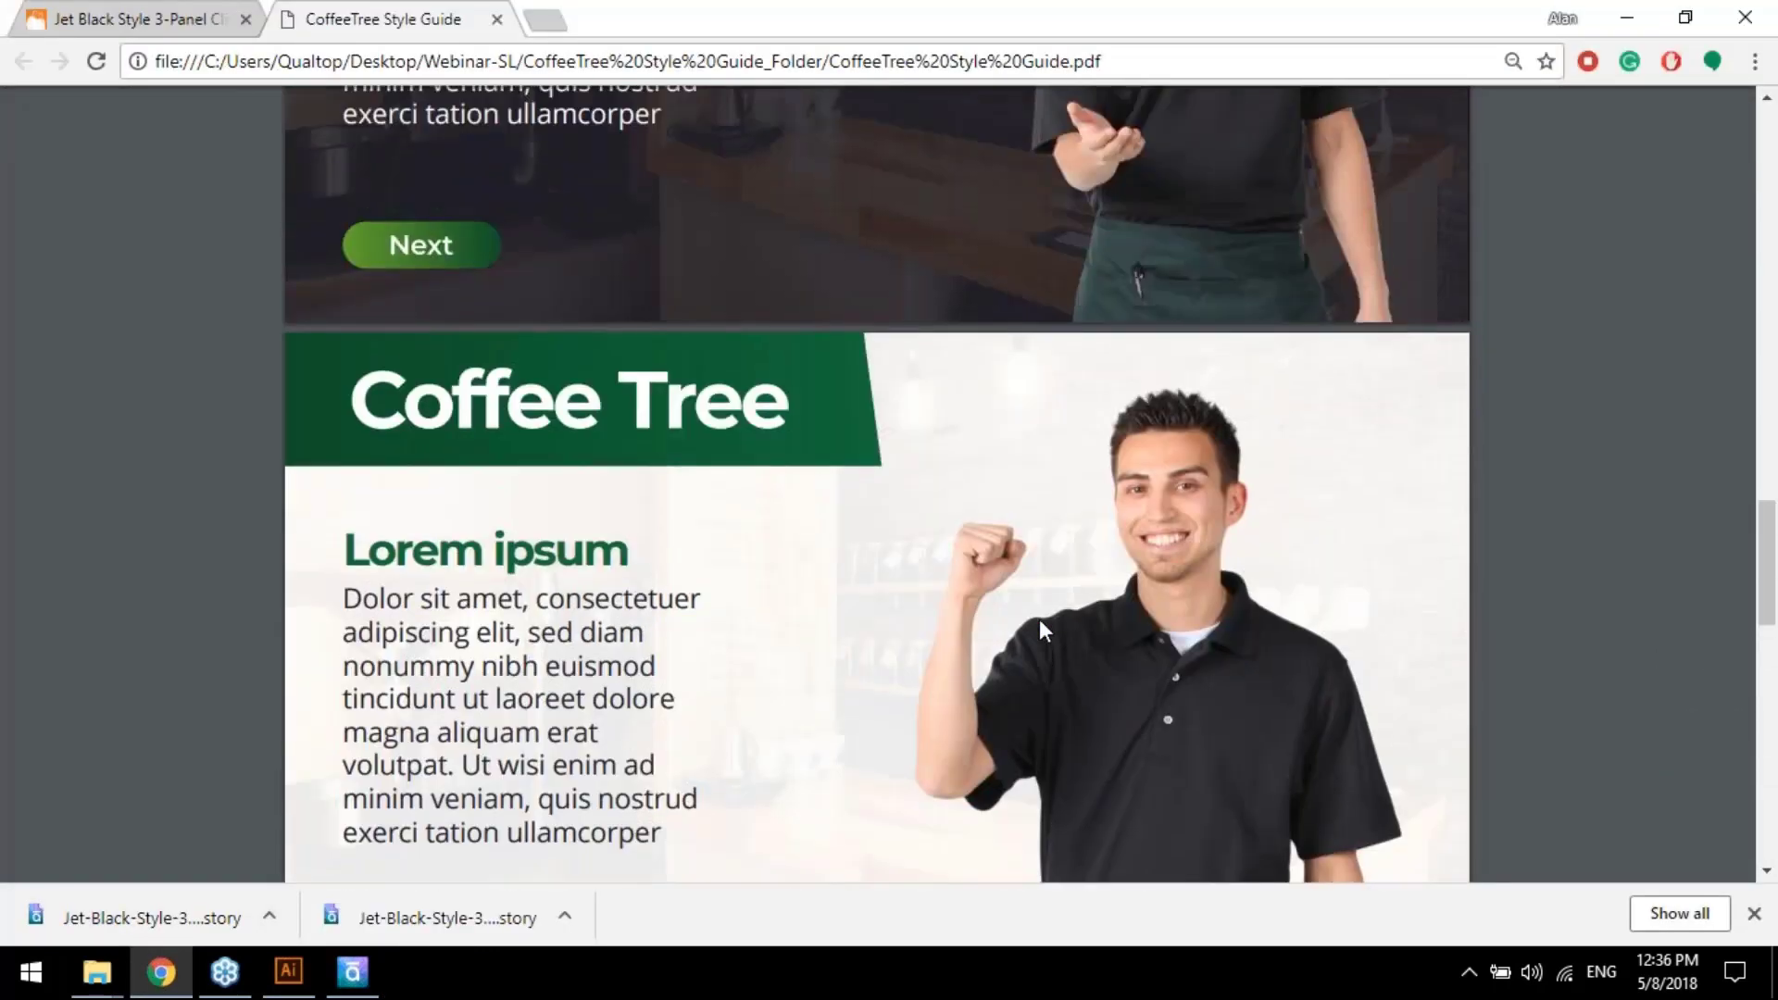
scroll(1044, 629, down, 15)
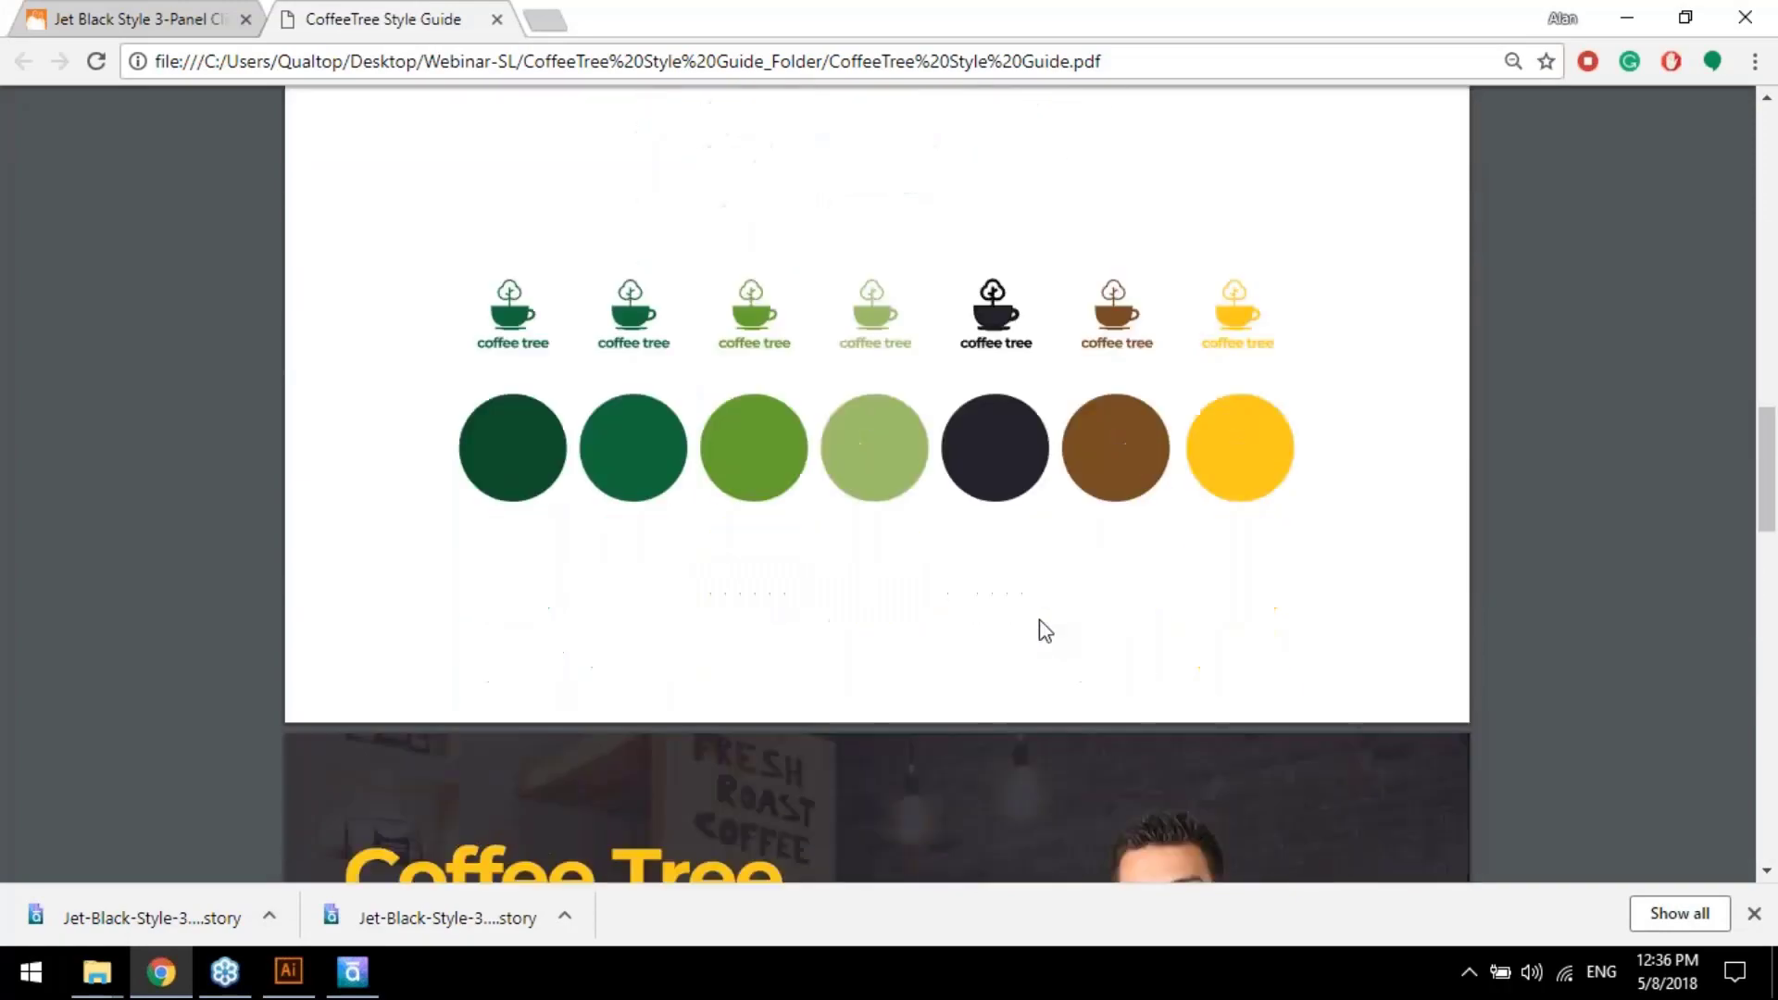
scroll(1040, 619, down, 10)
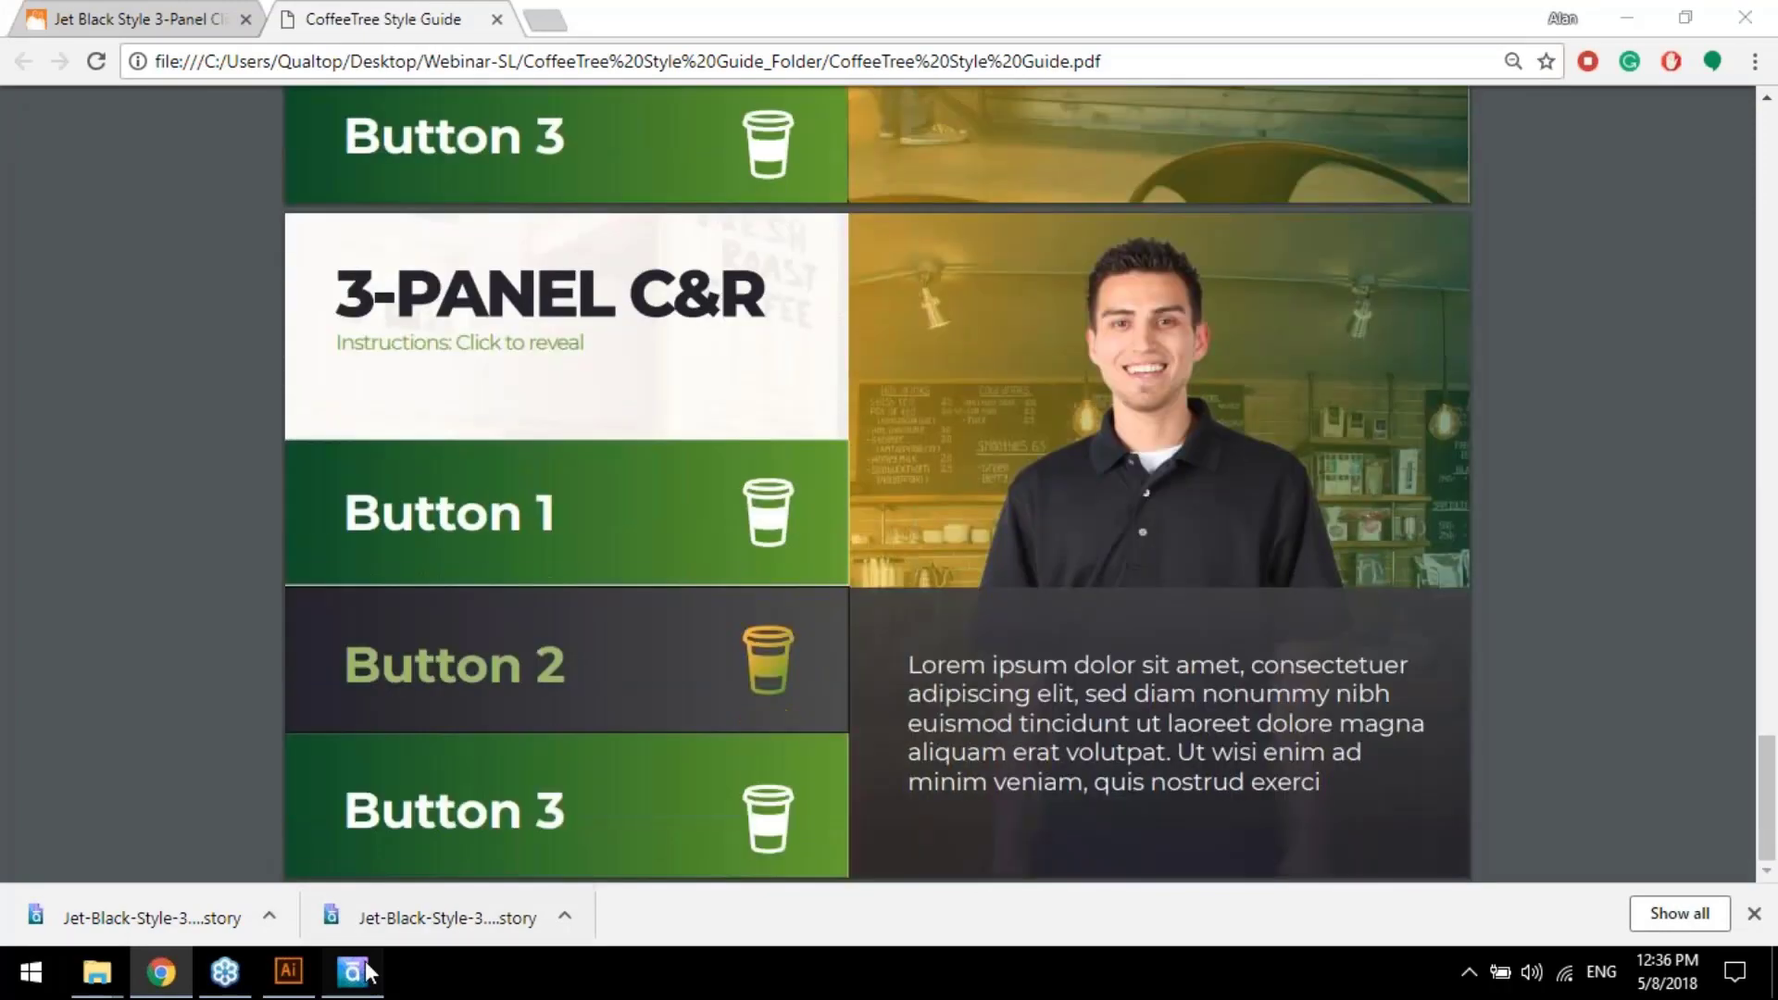
key(alt+Tab)
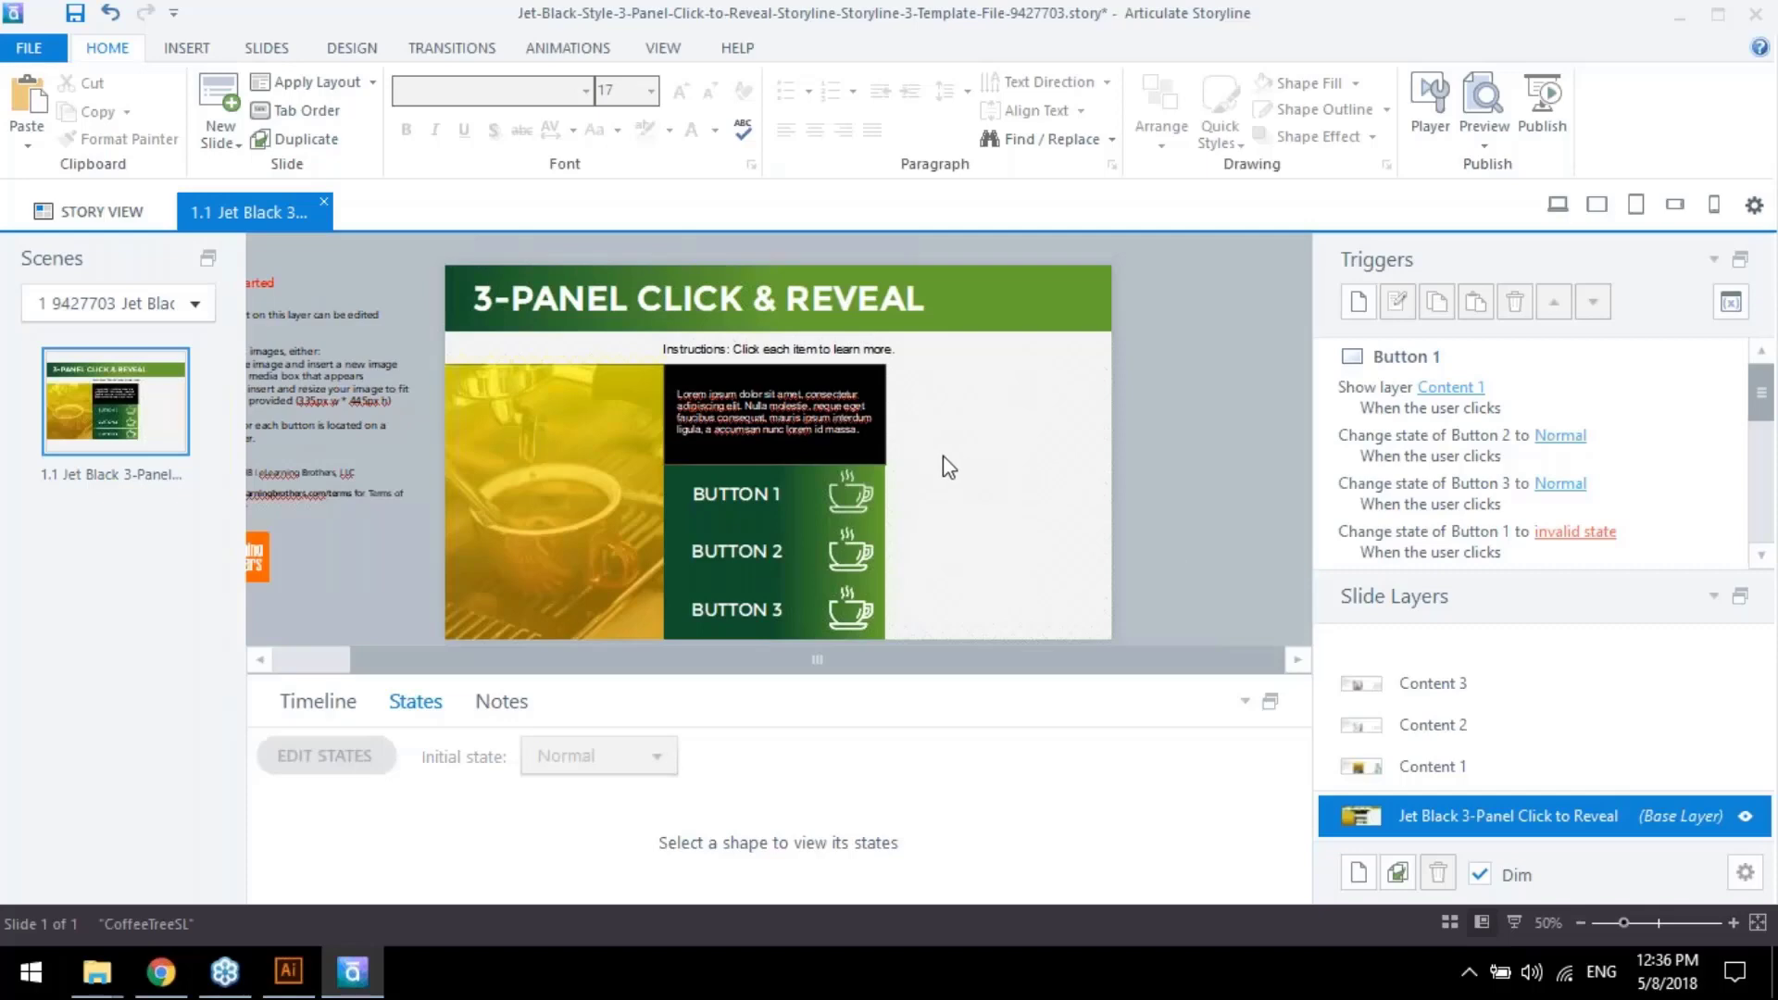
Examine the dark and light Coffee Tree title-and-text page designs in the style guide PDF, returning to Storyline
click(874, 426)
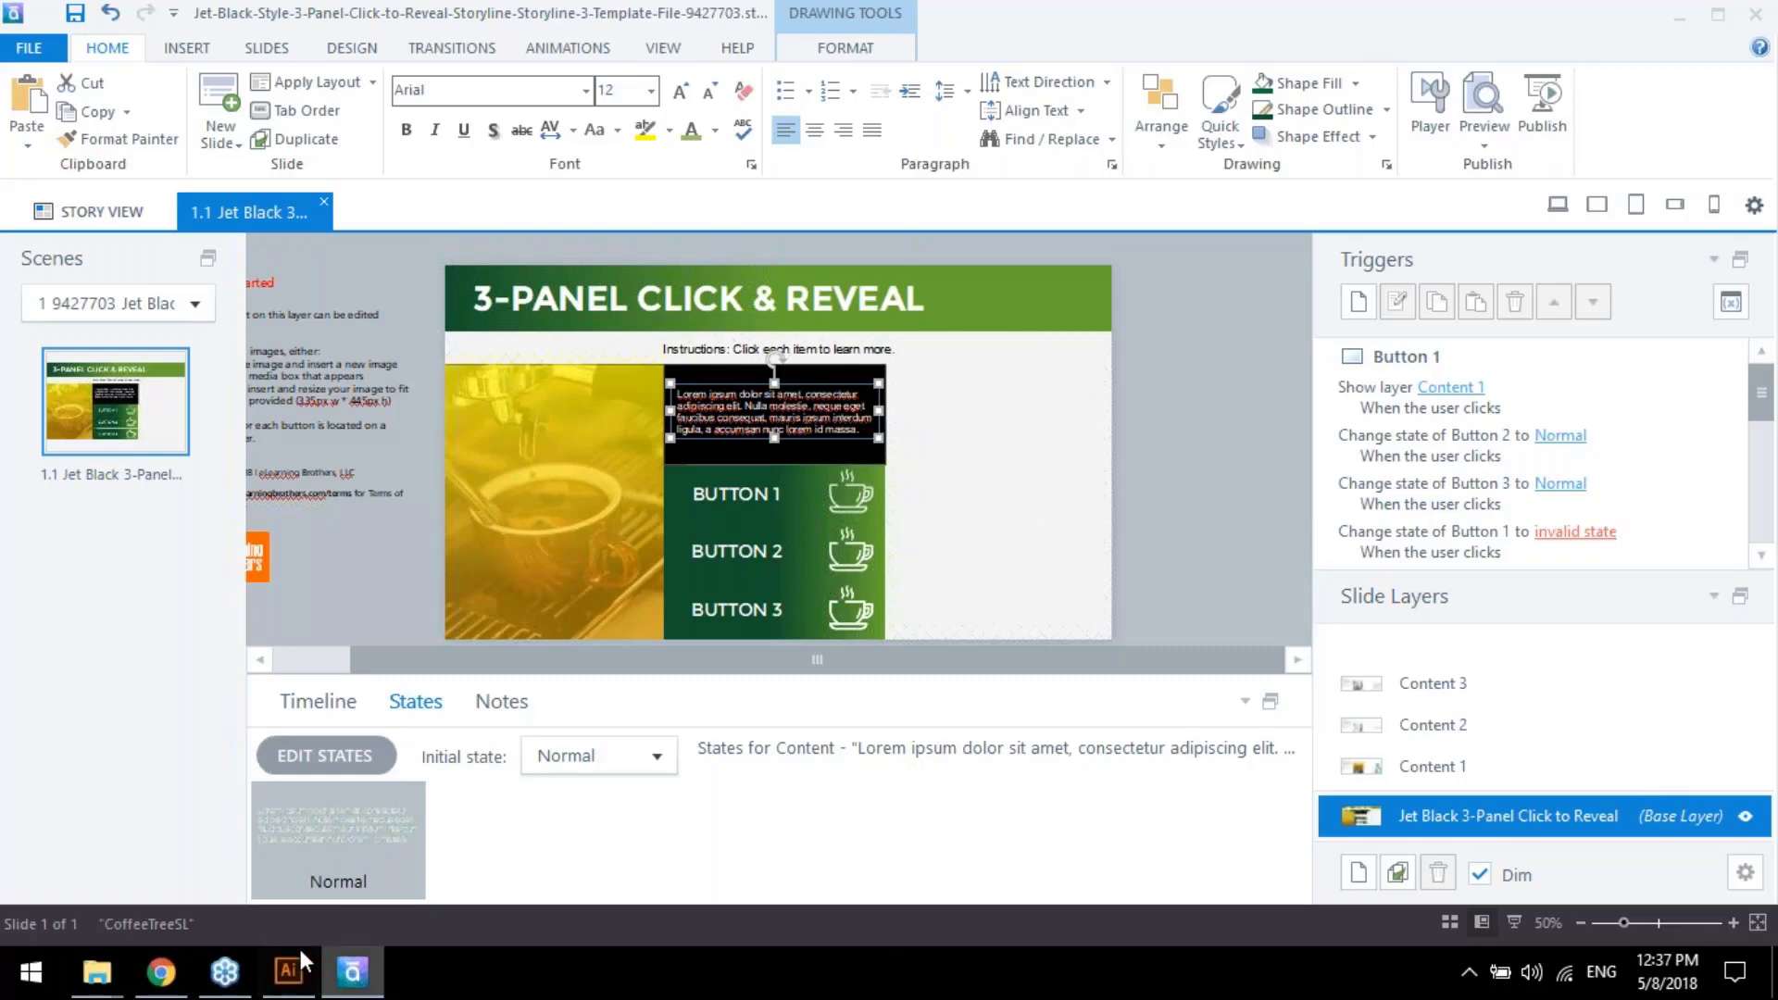
click(162, 973)
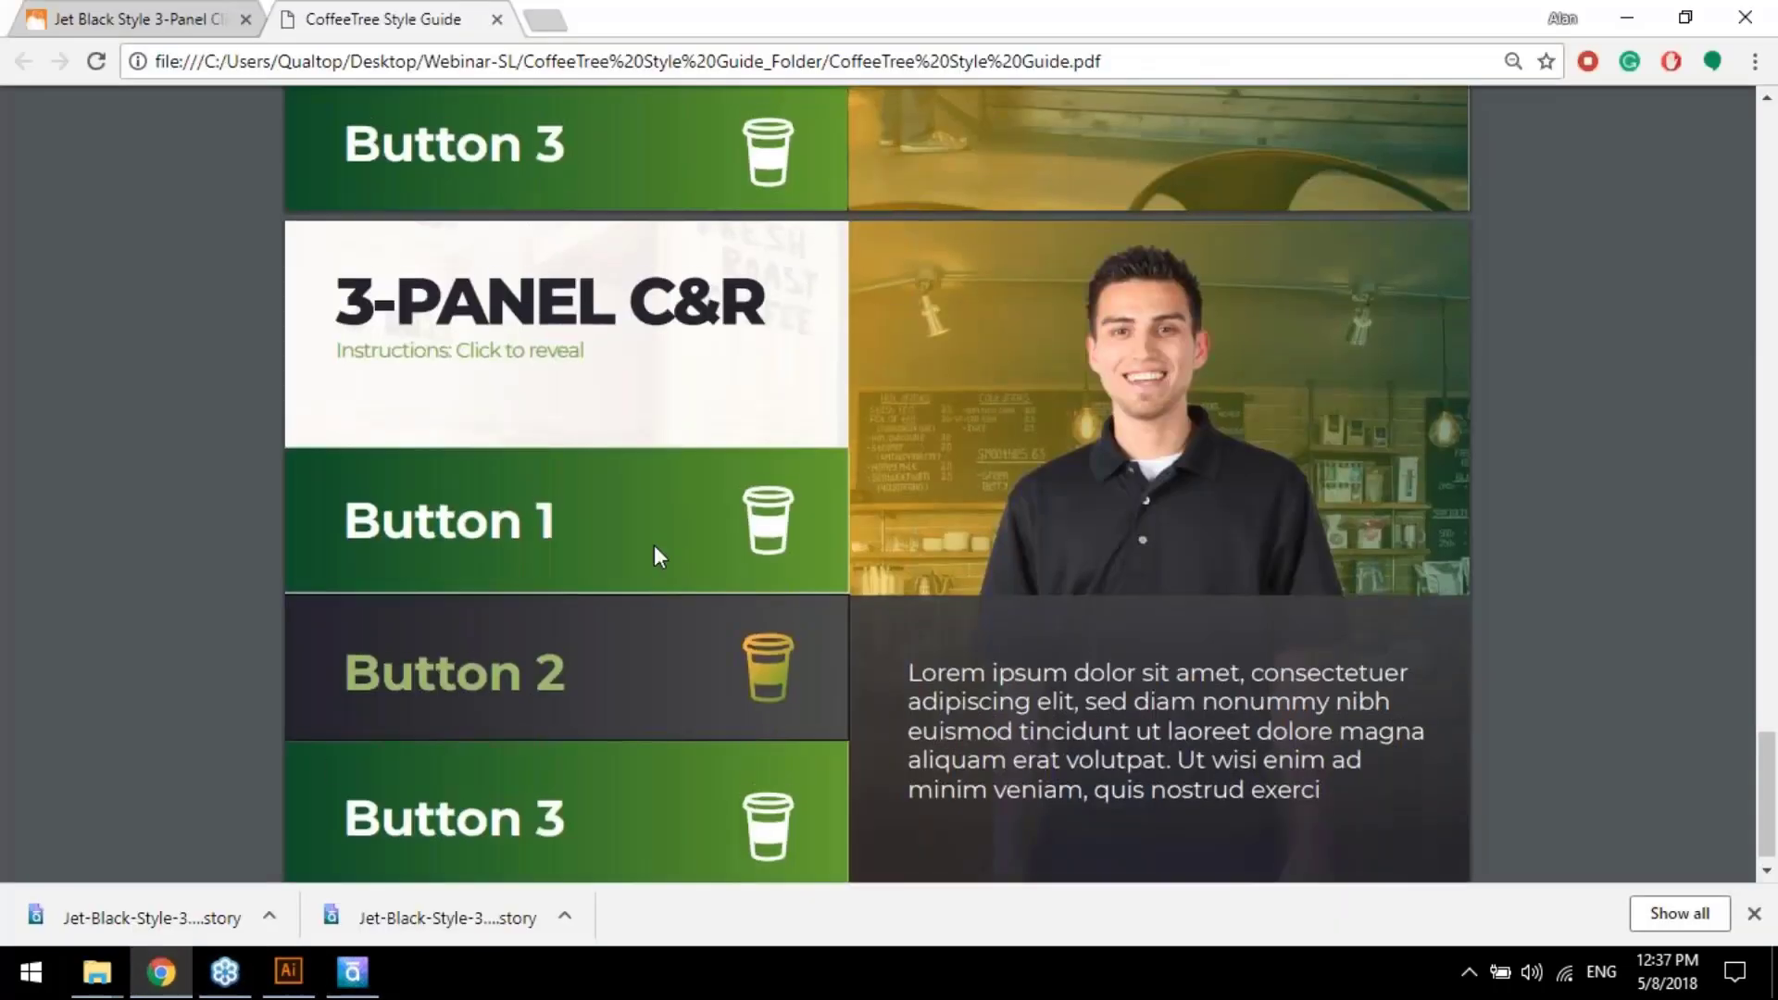
scroll(654, 544, up, 8)
scroll(795, 420, up, 12)
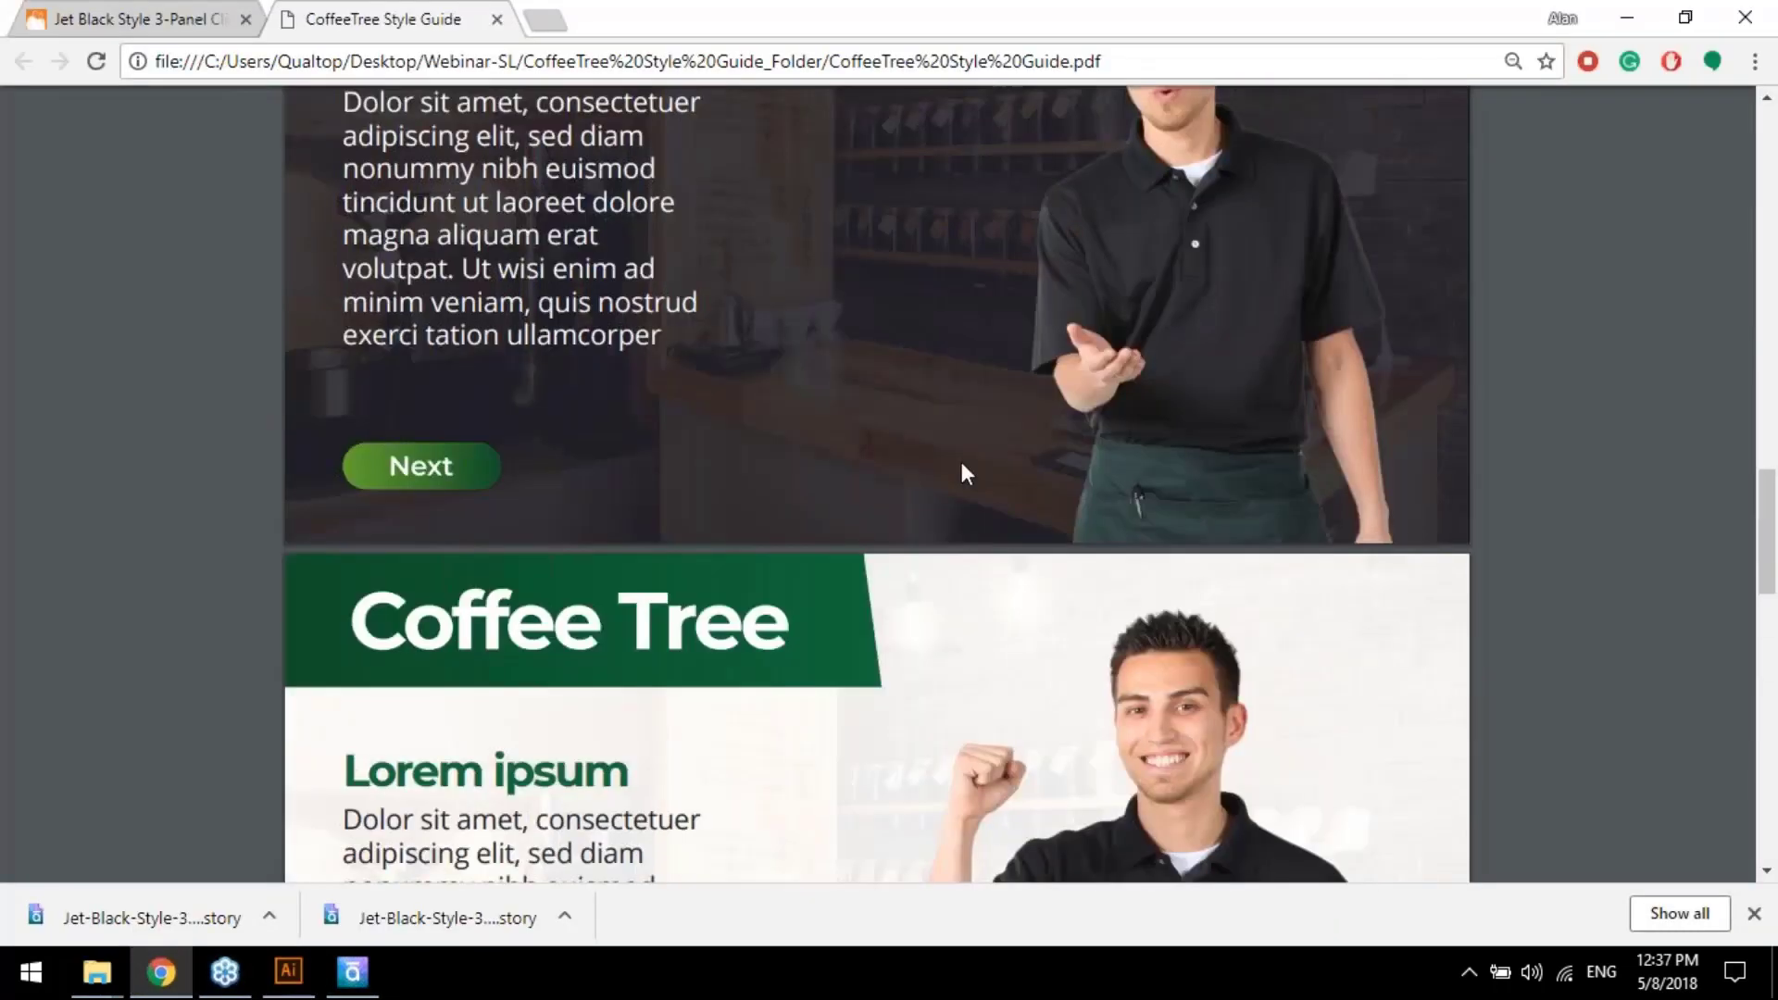
scroll(959, 515, down, 5)
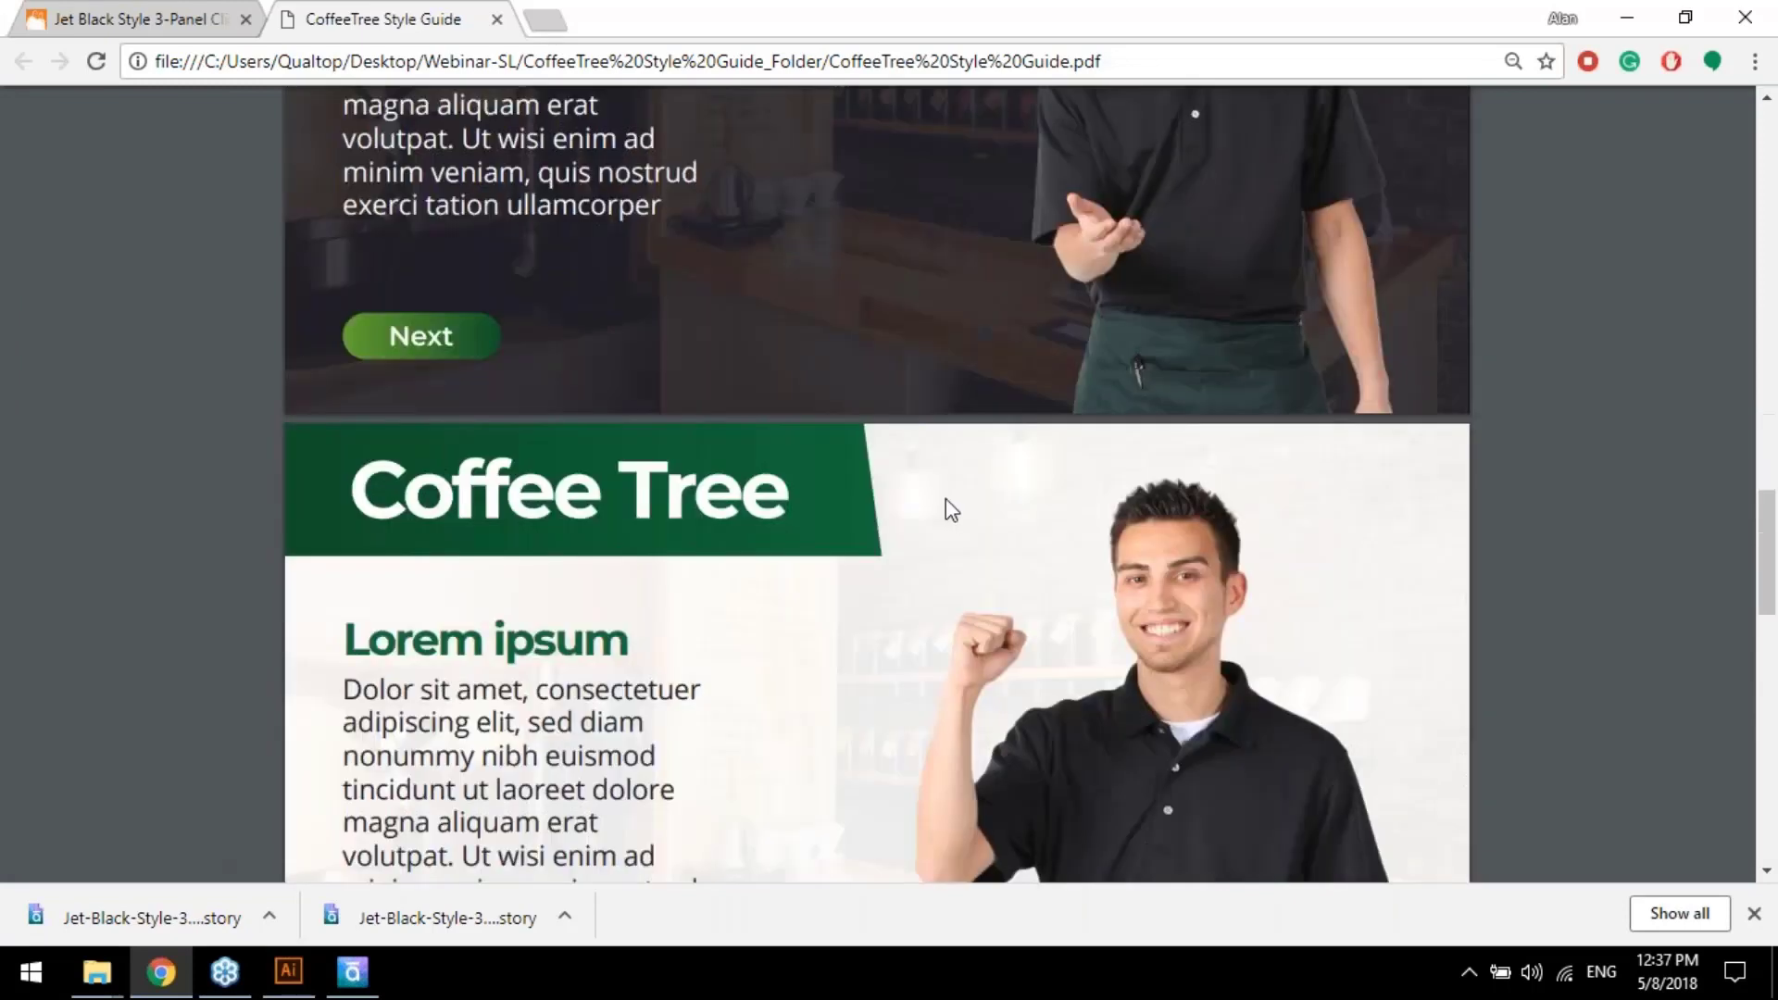
scroll(947, 505, up, 5)
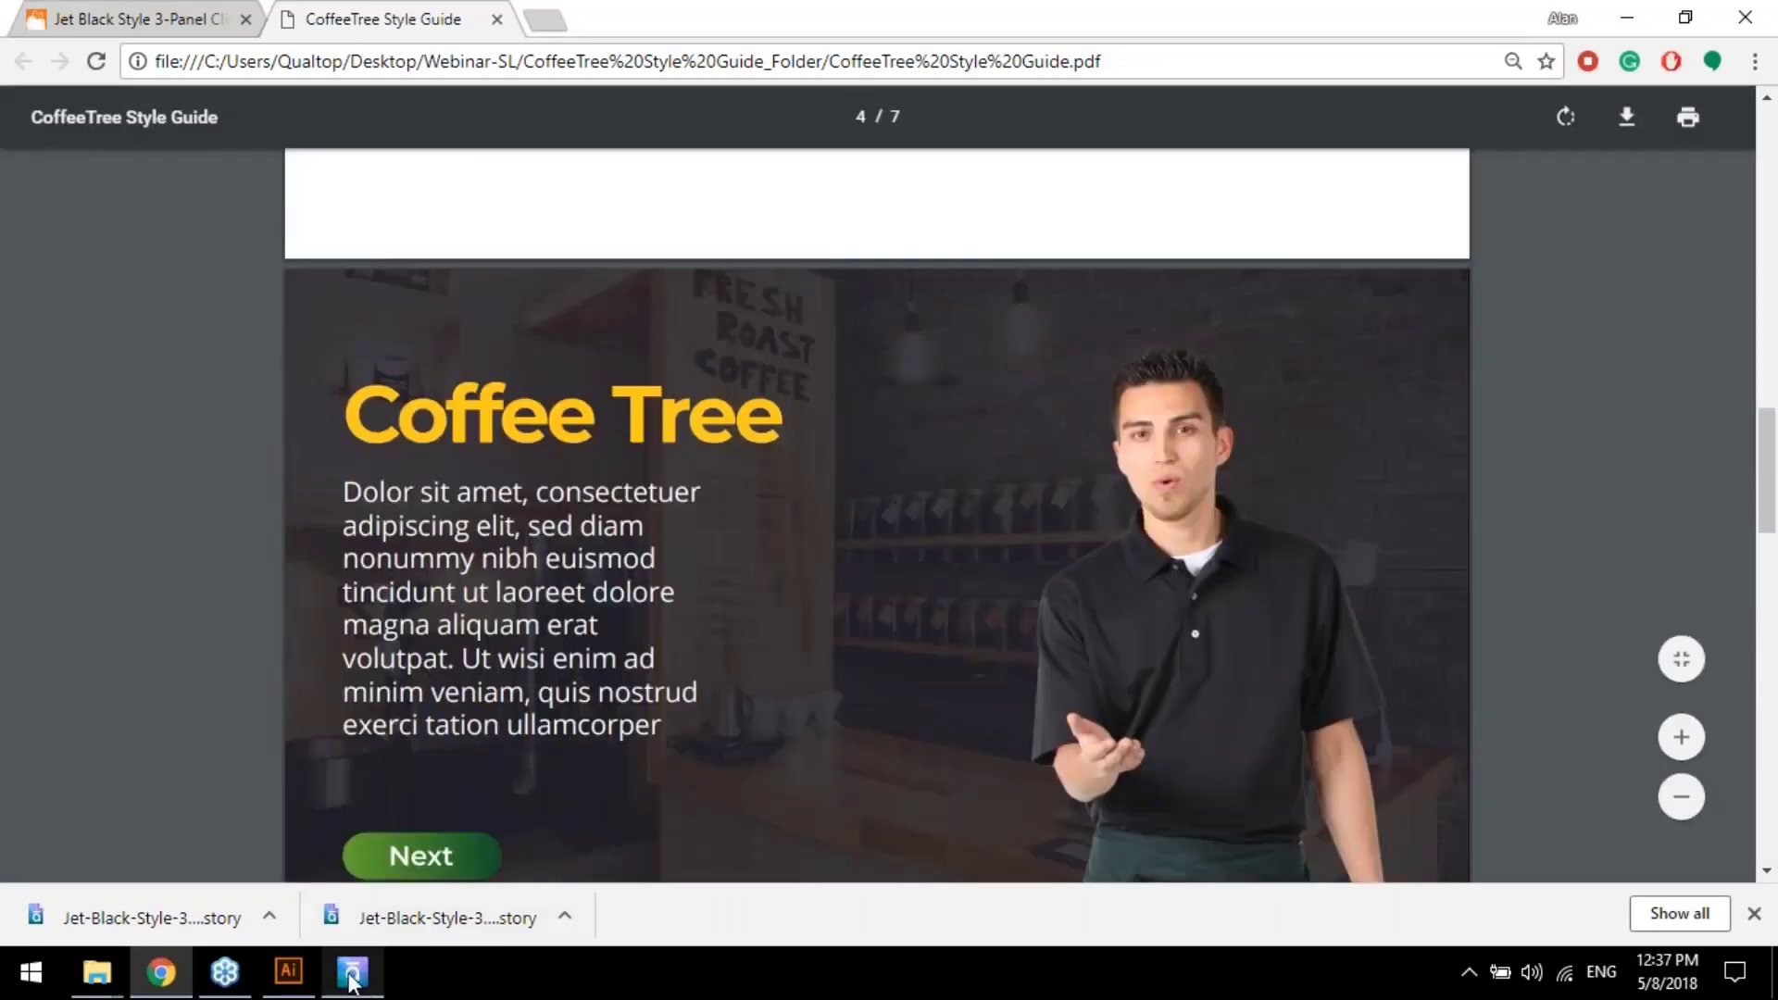
click(357, 969)
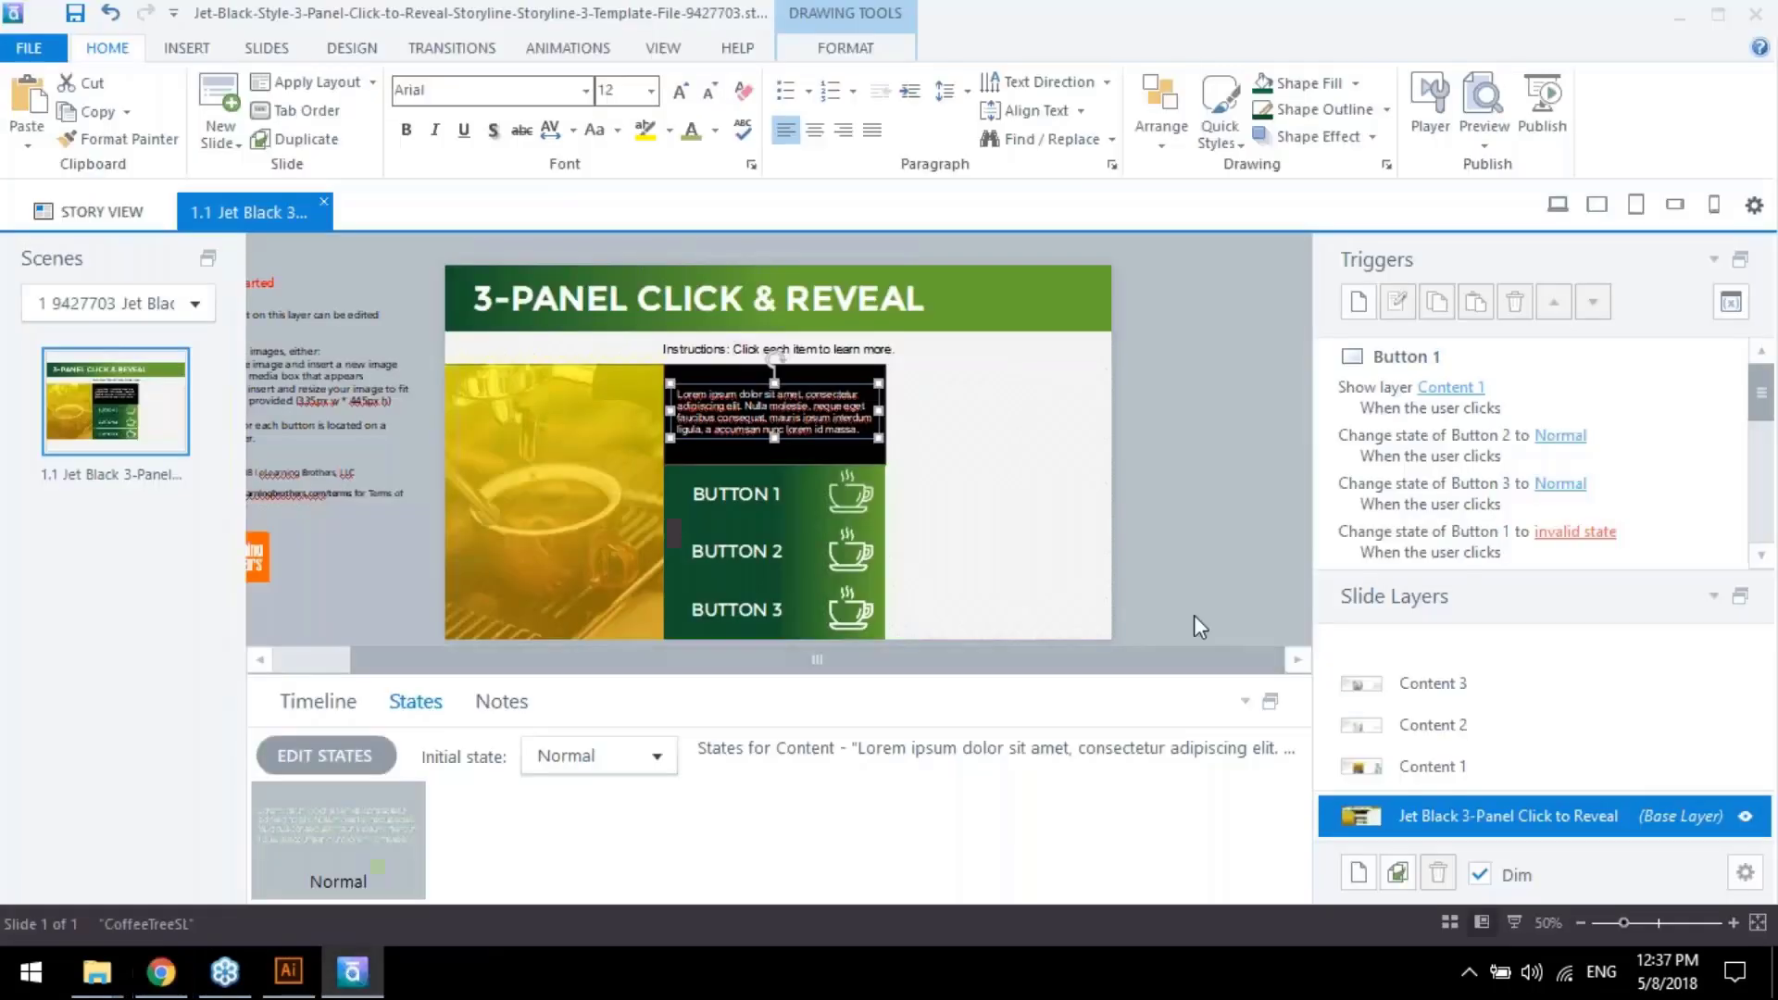
Add a new blank slide after the 3-panel click-and-reveal slide
click(15, 603)
right_click(97, 543)
mouse_move(228, 559)
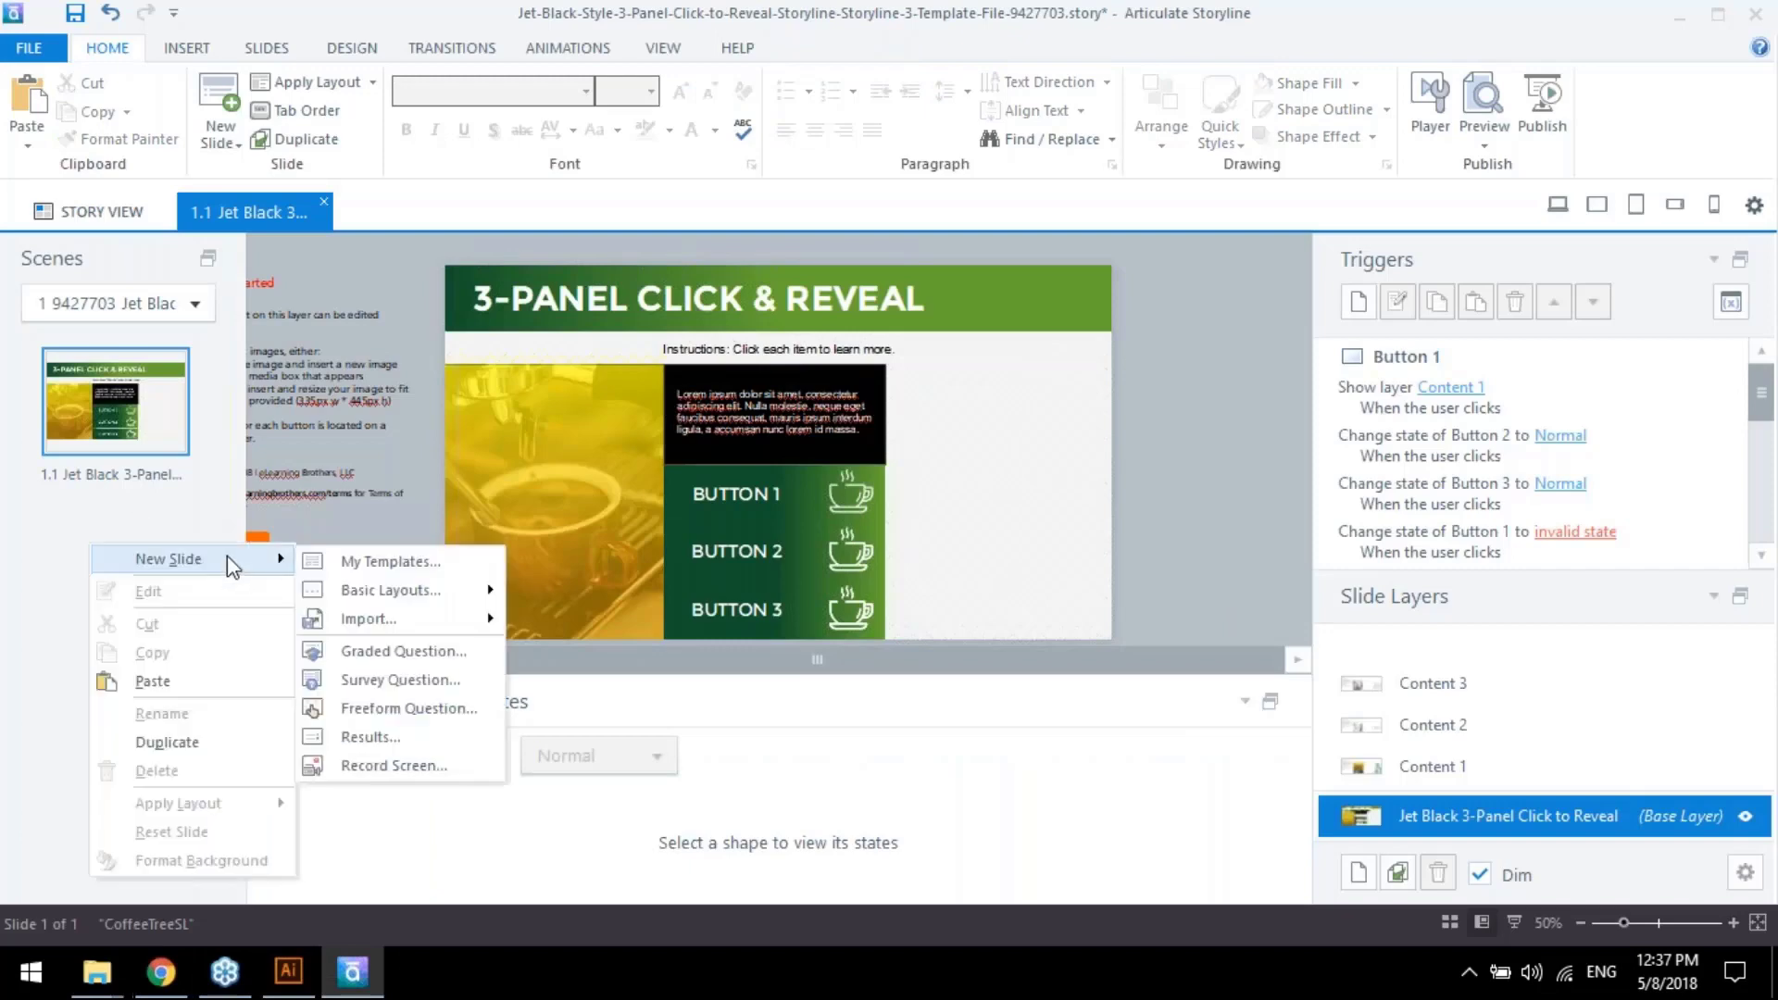
mouse_move(413, 588)
click(589, 456)
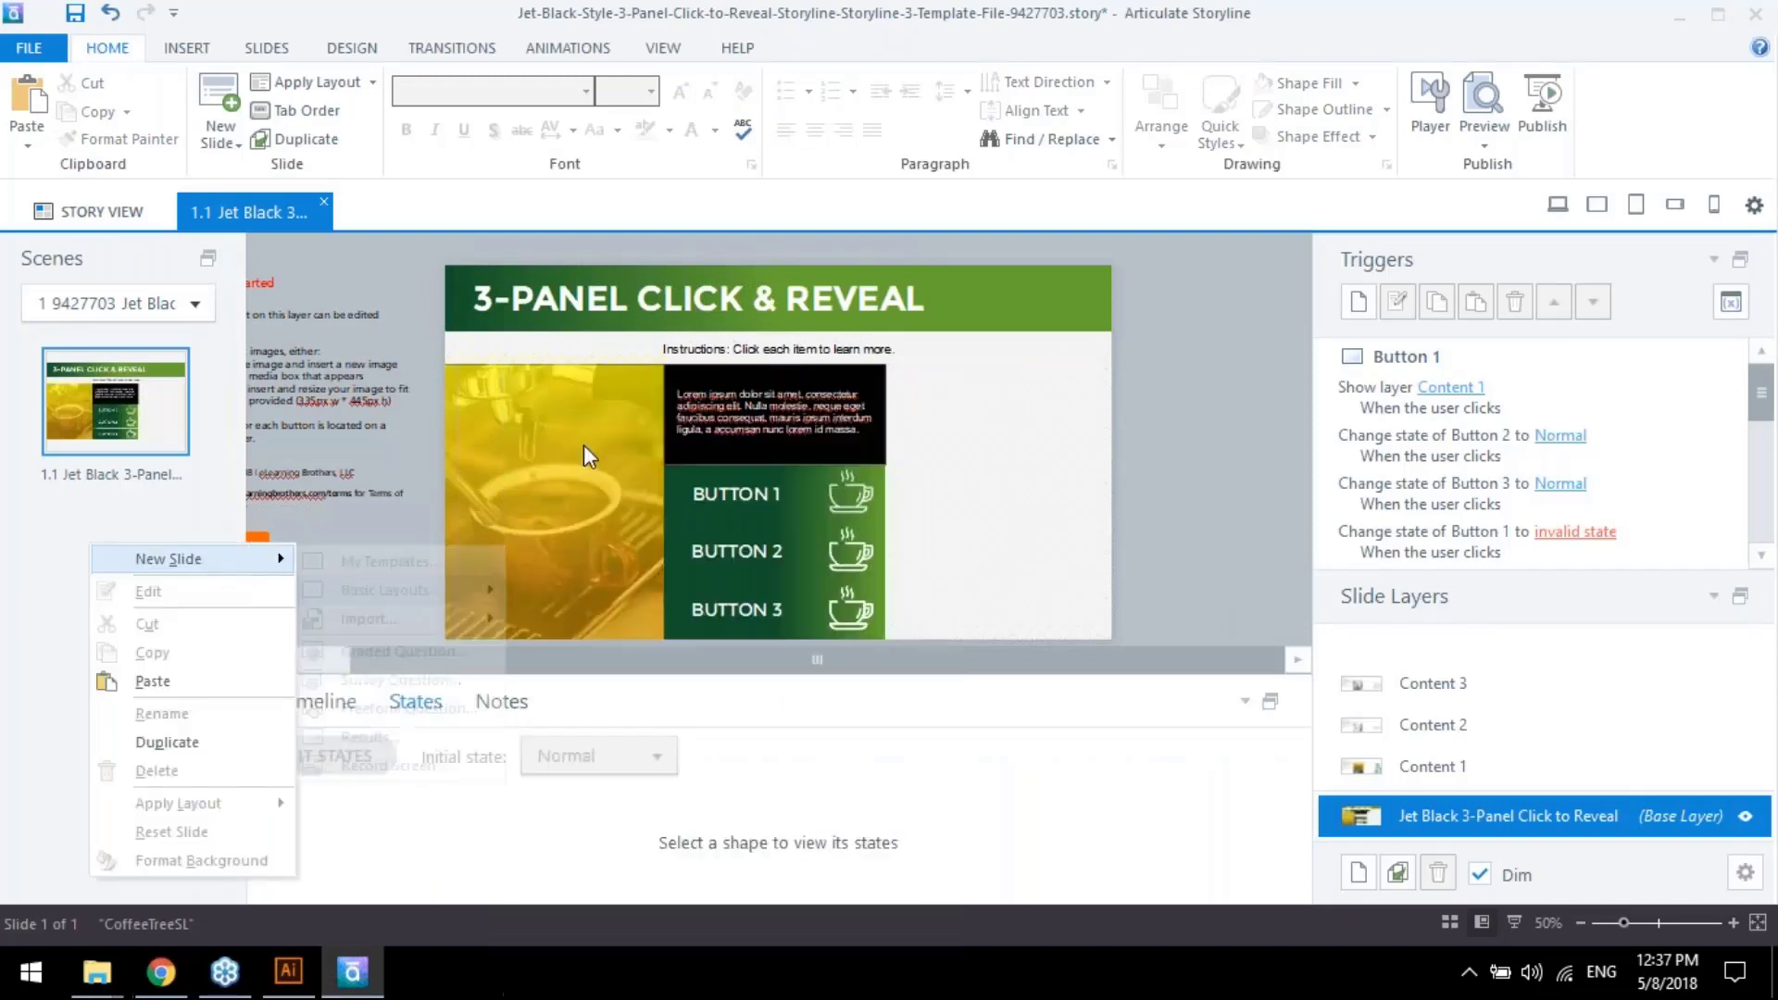
drag(159, 886, 42, 886)
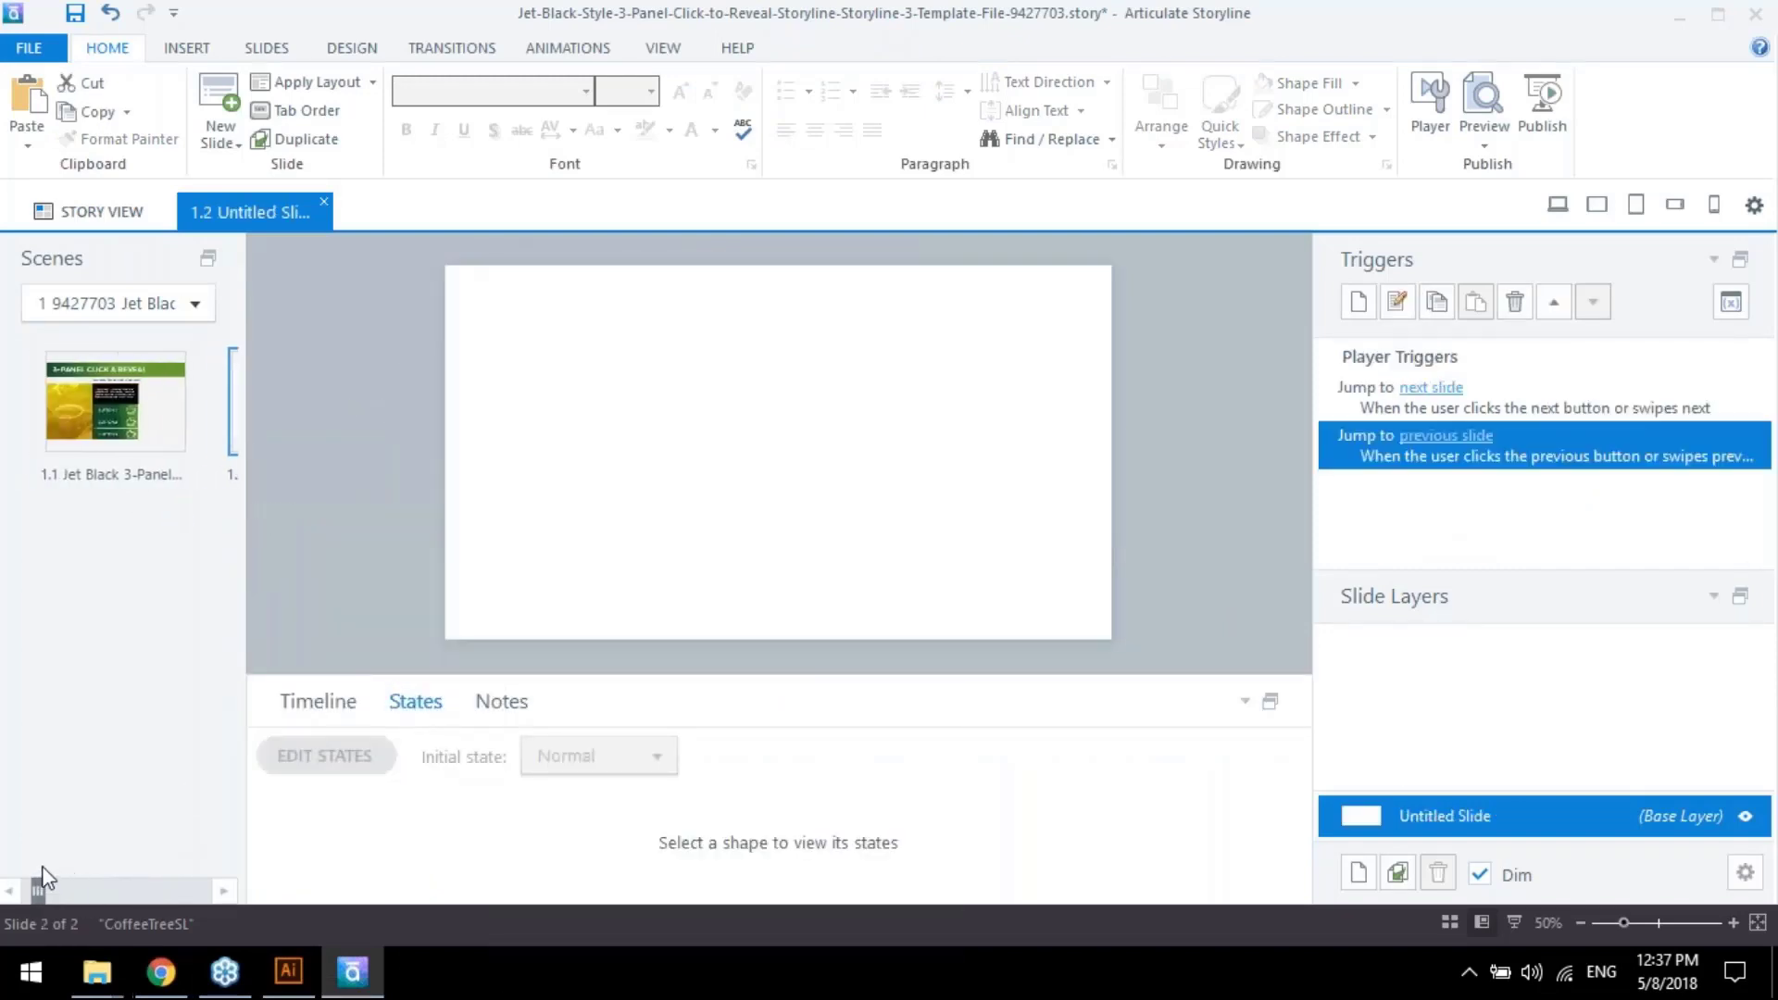
drag(214, 424, 9, 379)
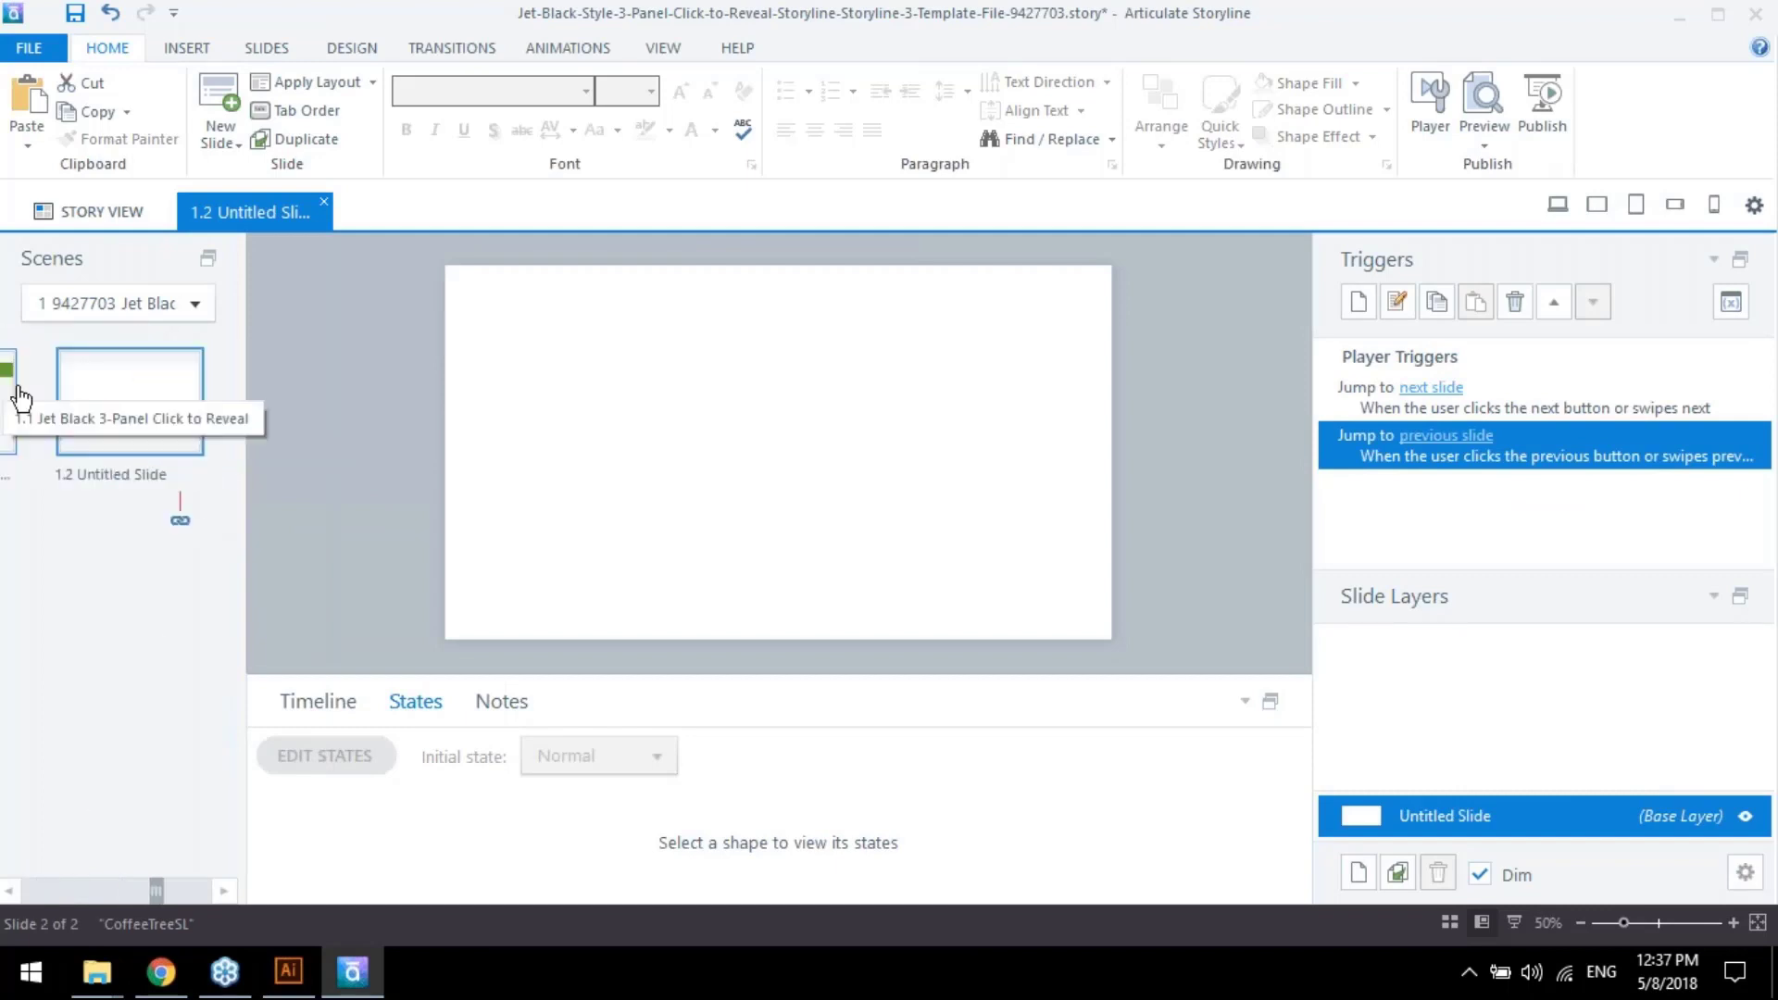
drag(156, 894, 113, 899)
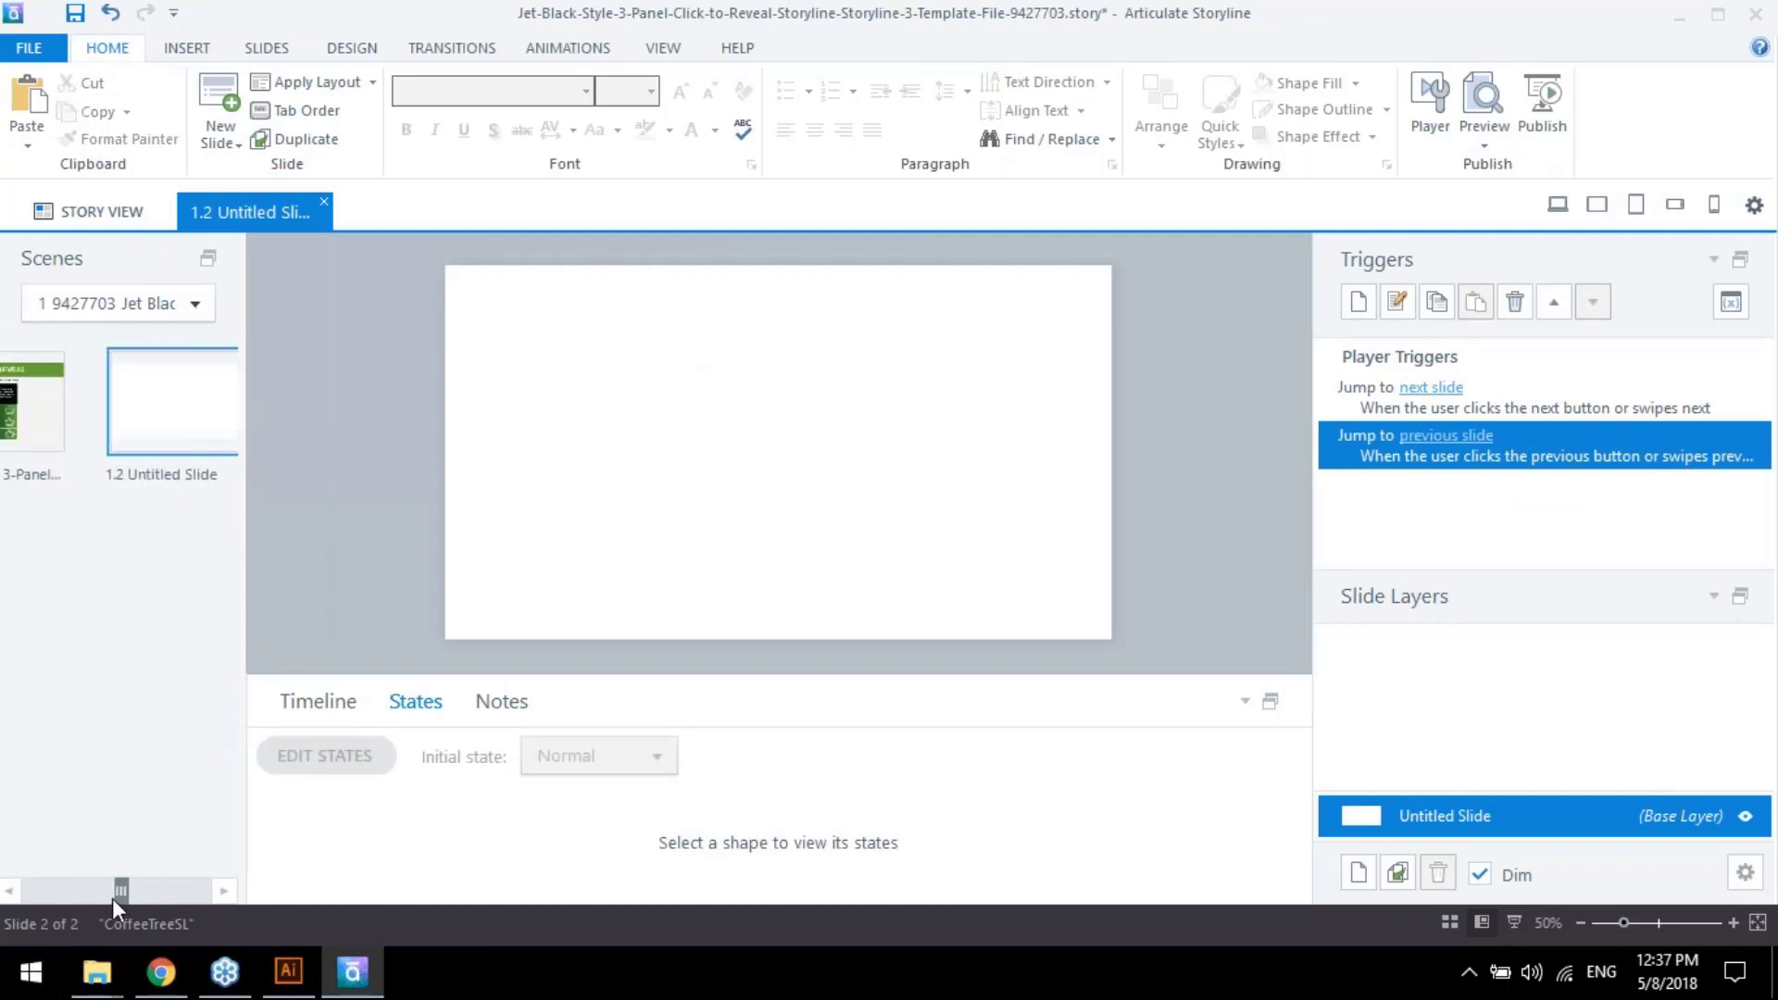
Switch to Illustrator, sample the dark background of the style guide's first artboard with the Eyedropper, and check its hex colour code
click(293, 989)
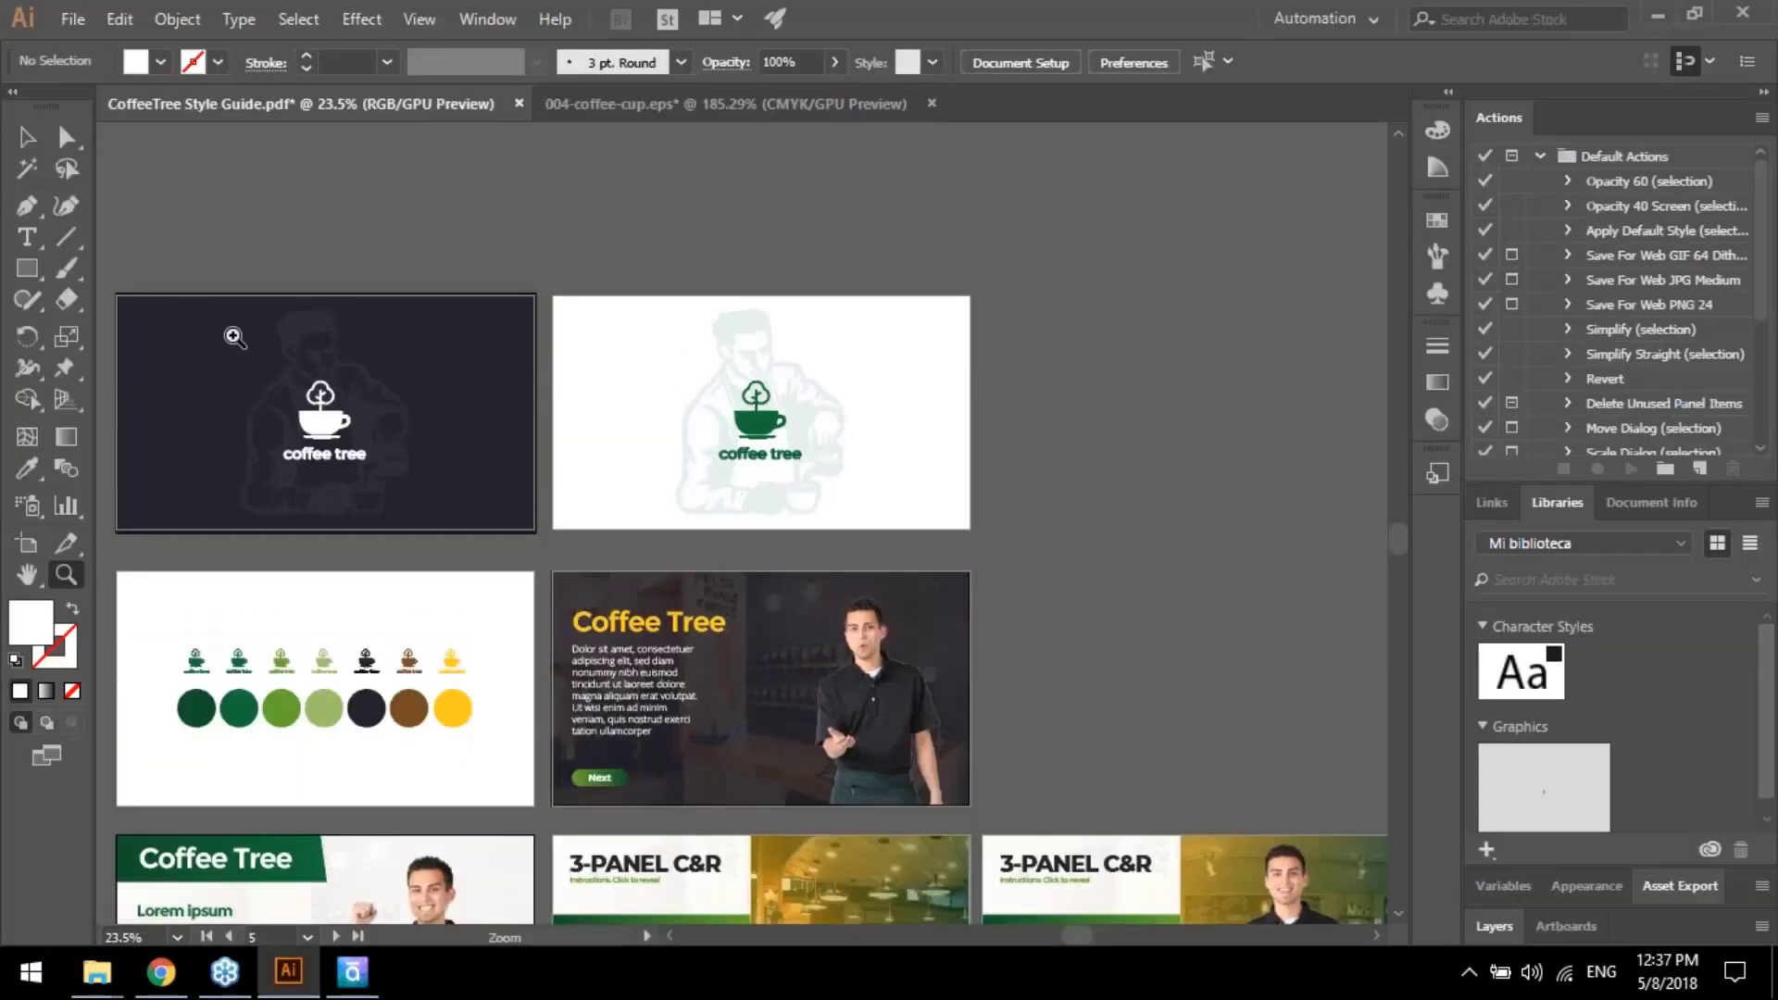
drag(283, 383, 561, 407)
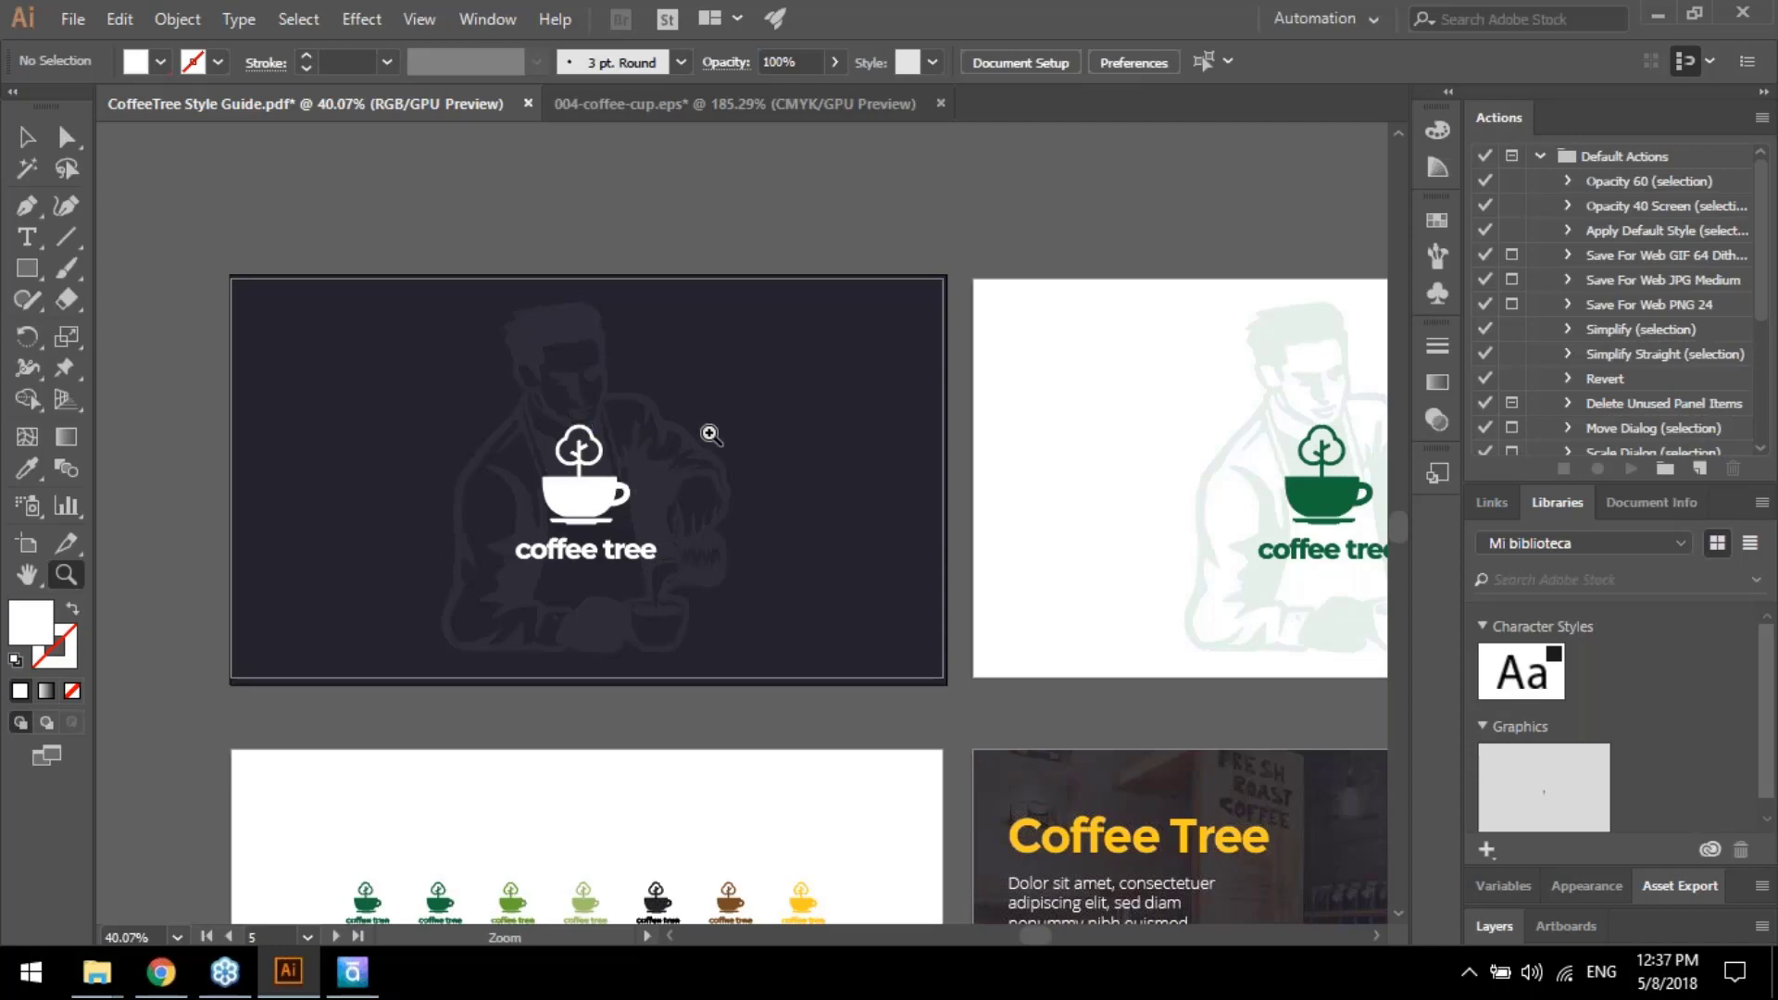
drag(685, 430, 614, 463)
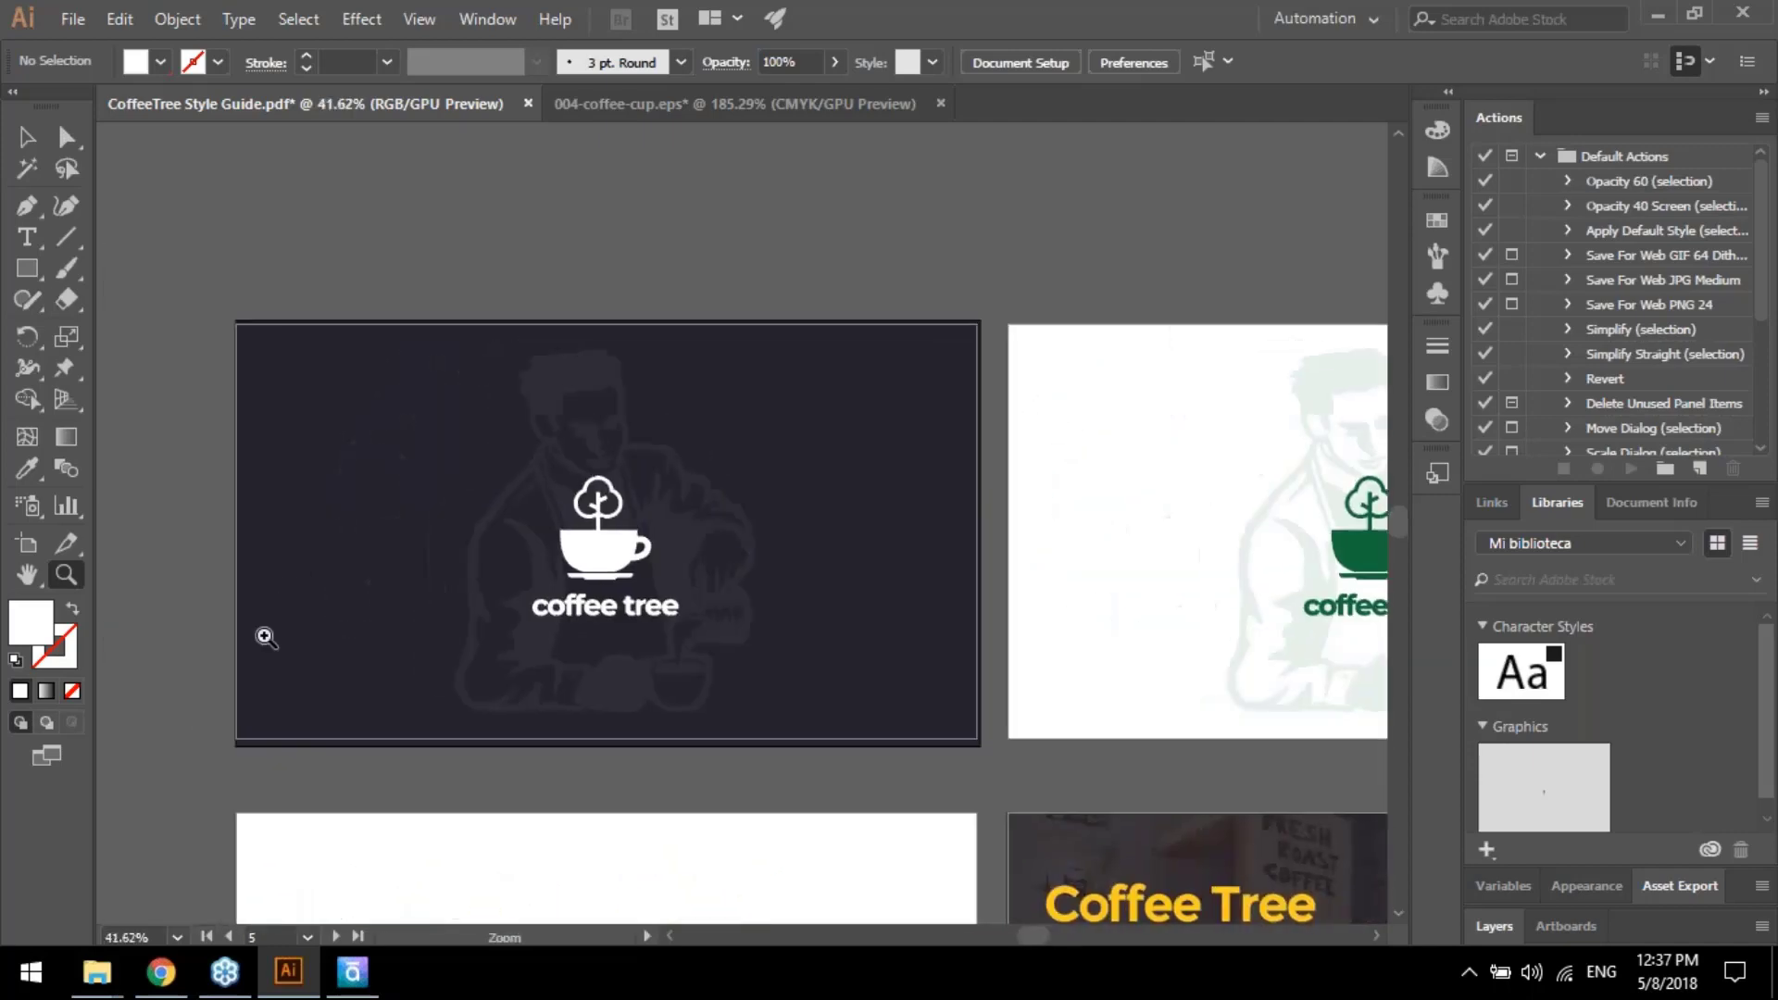
click(26, 470)
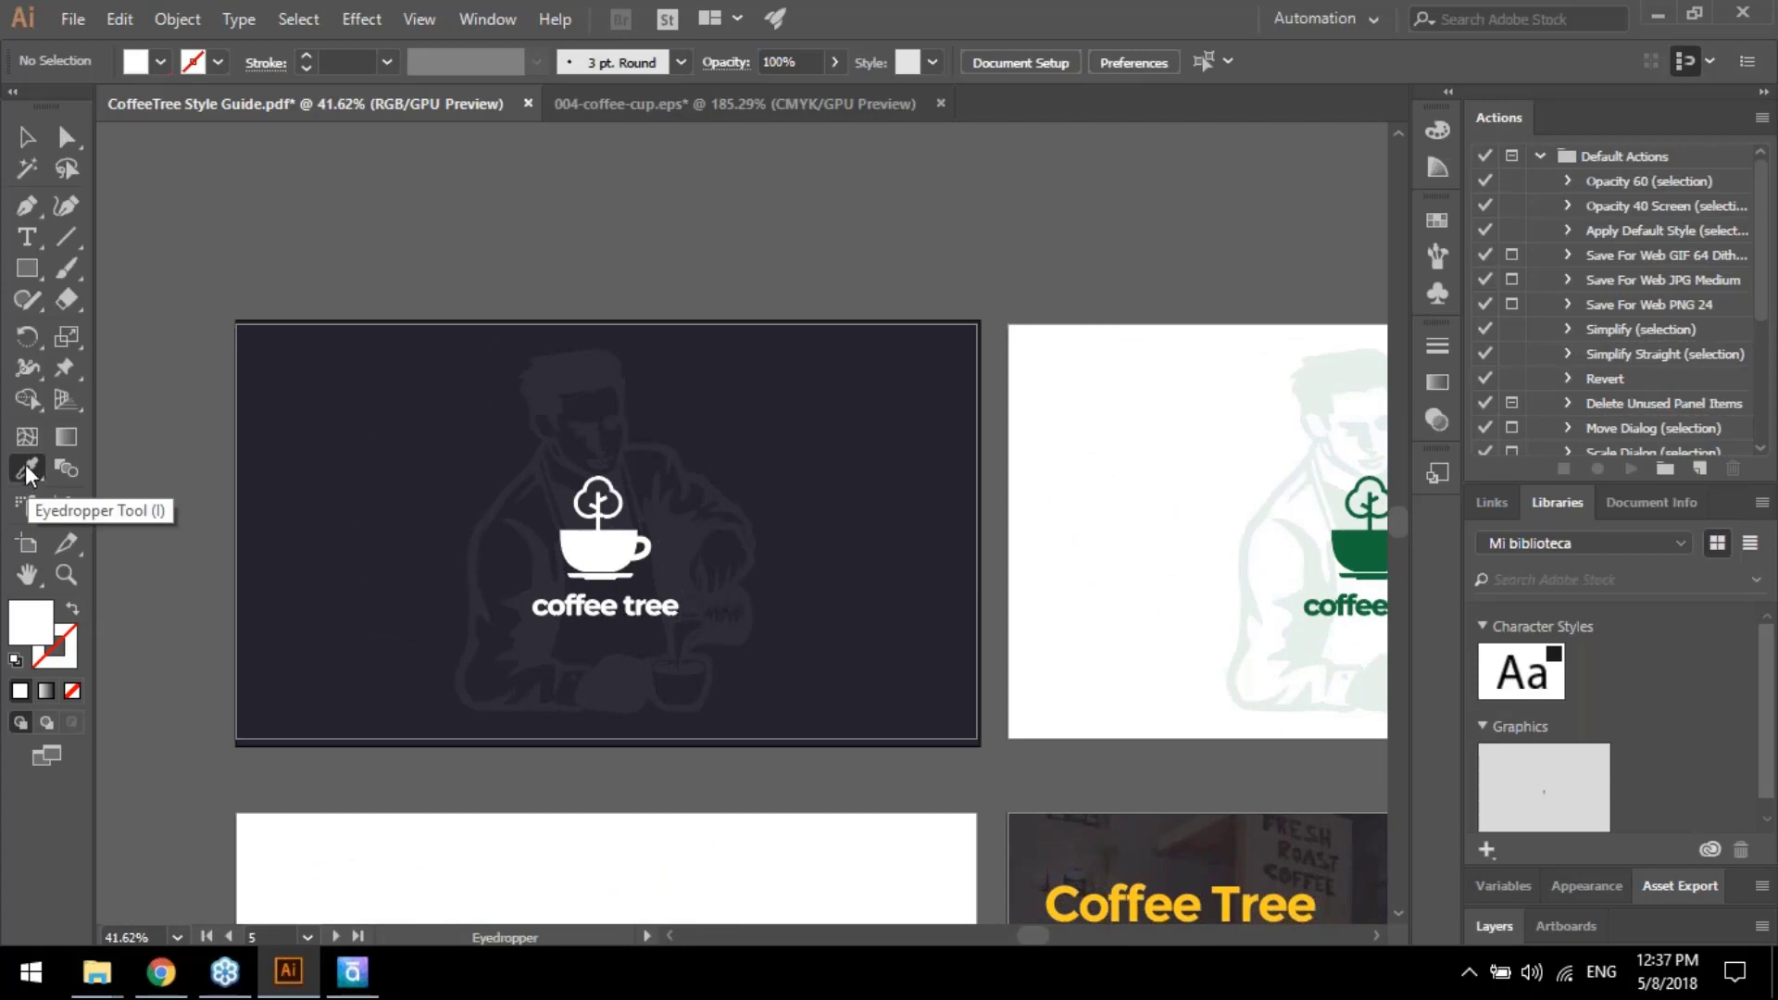
click(322, 461)
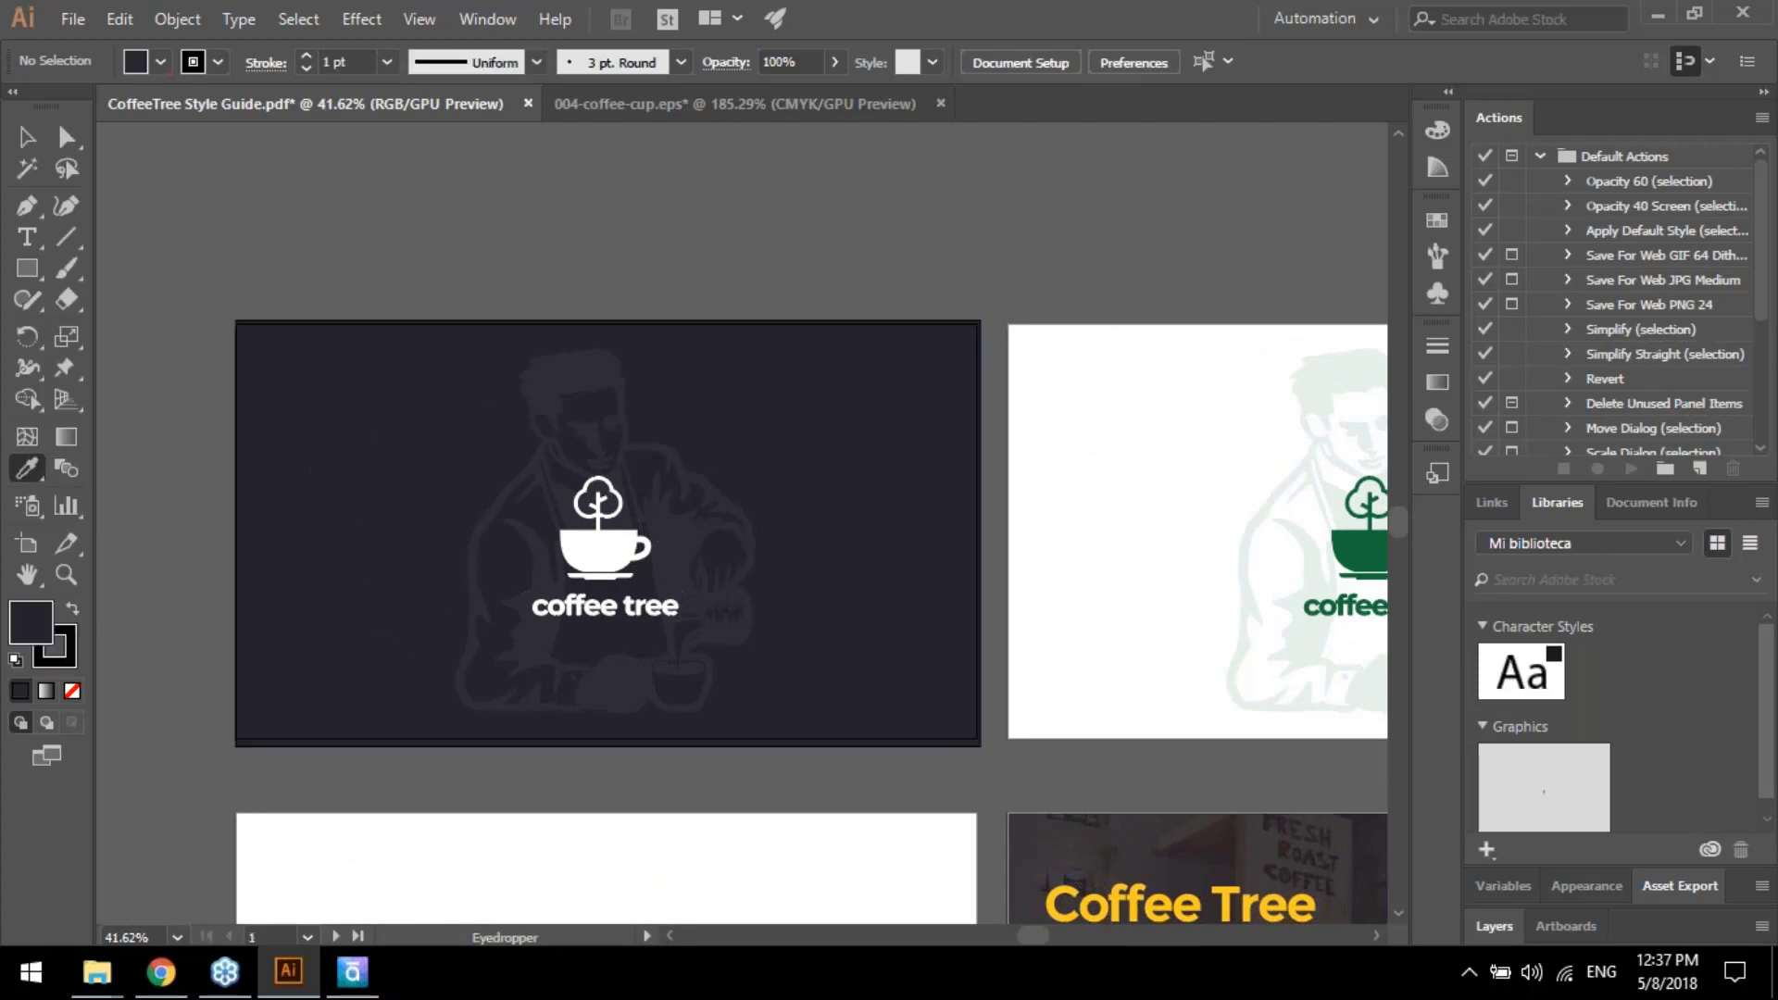
double_click(31, 623)
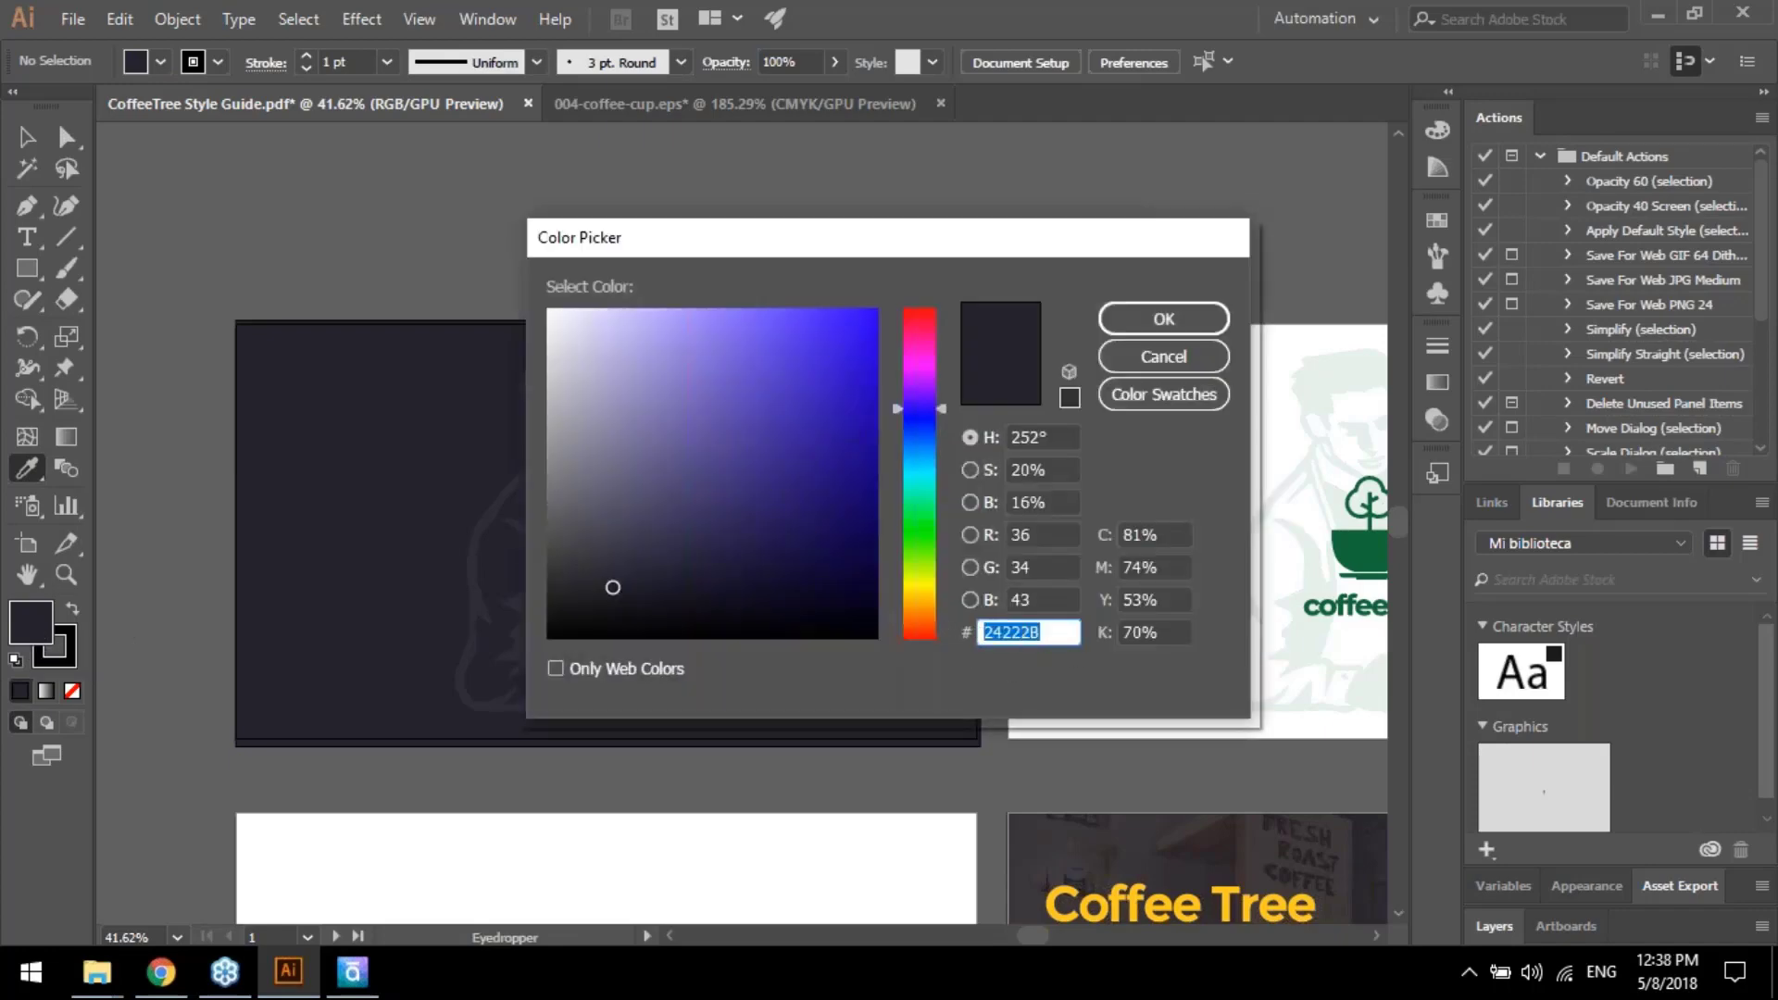
click(1191, 318)
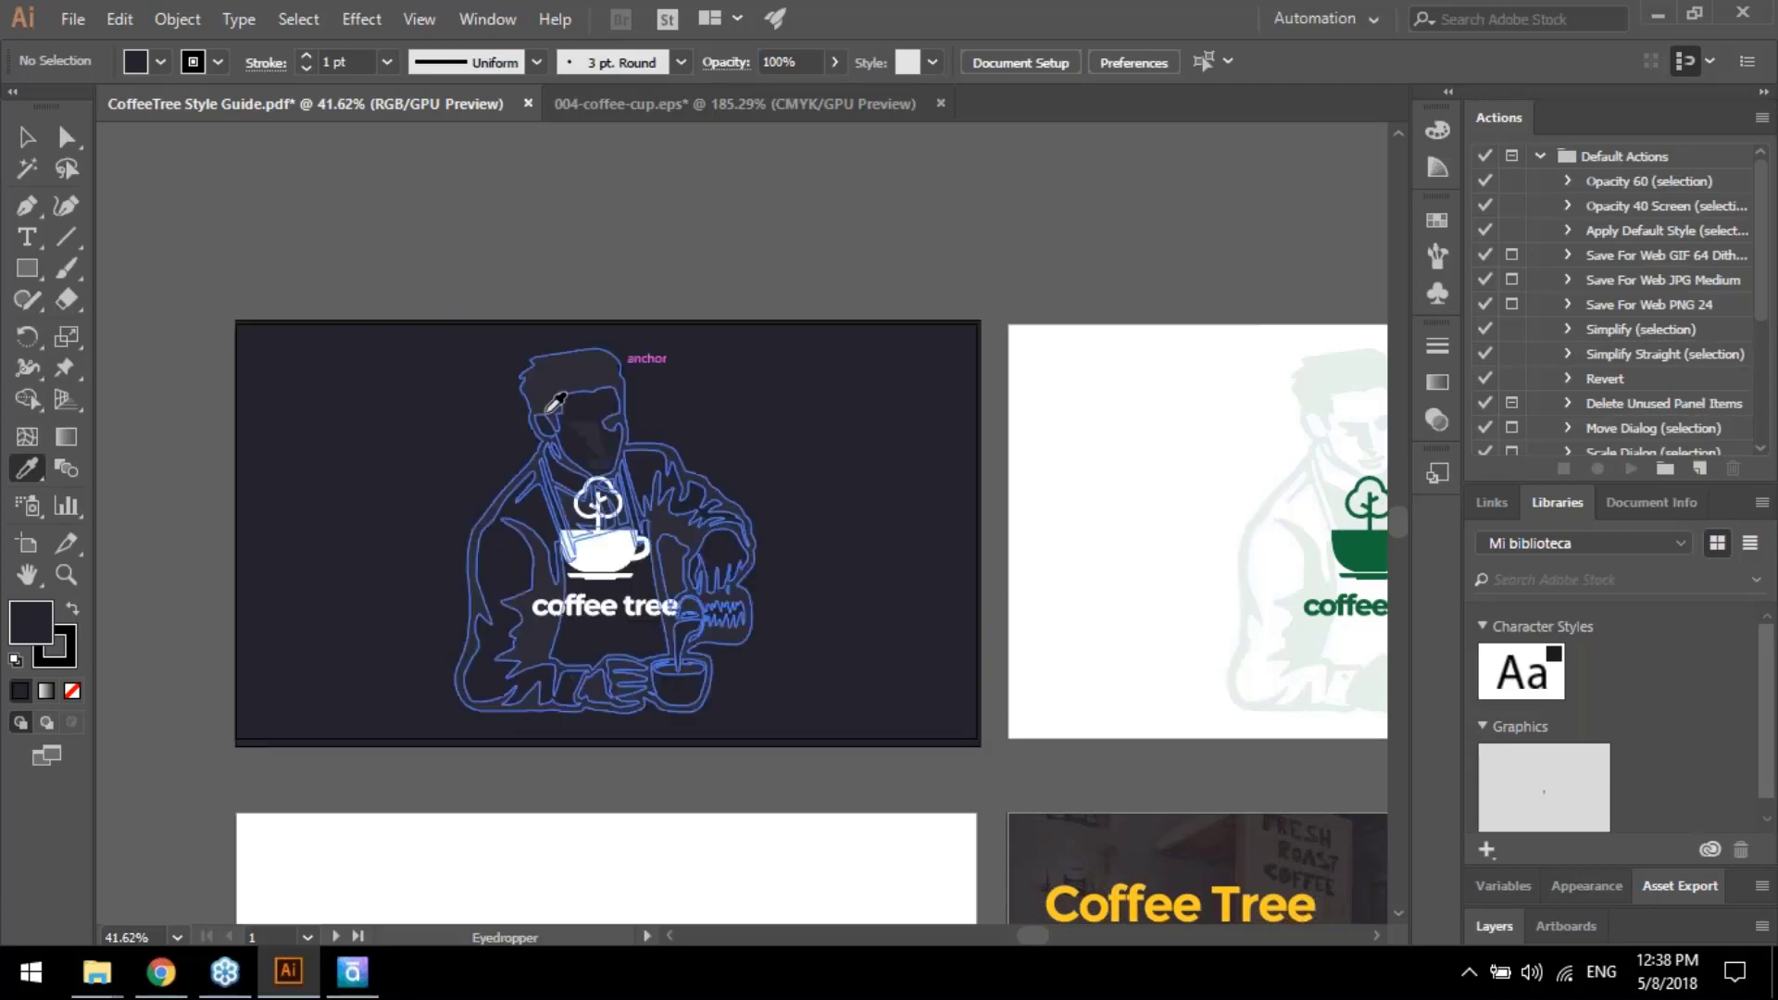
Switch back to Storyline and draw a rectangle covering the entire blank slide
click(352, 972)
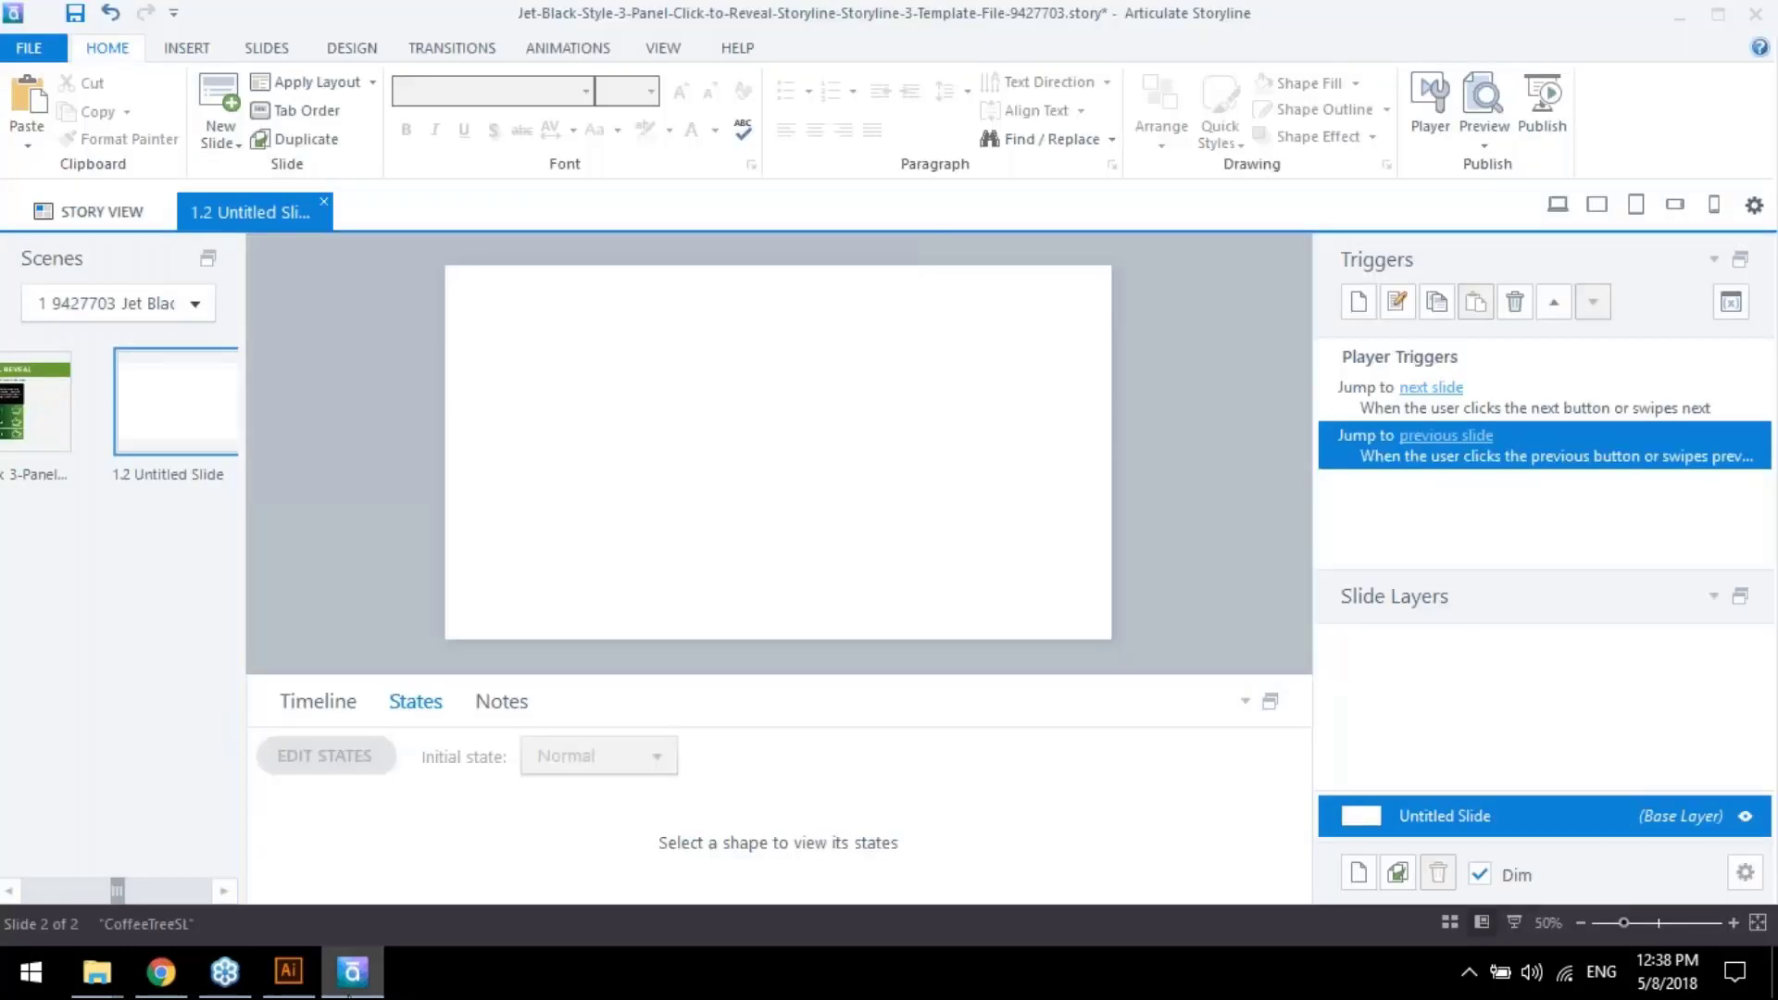
click(188, 48)
click(352, 102)
click(349, 246)
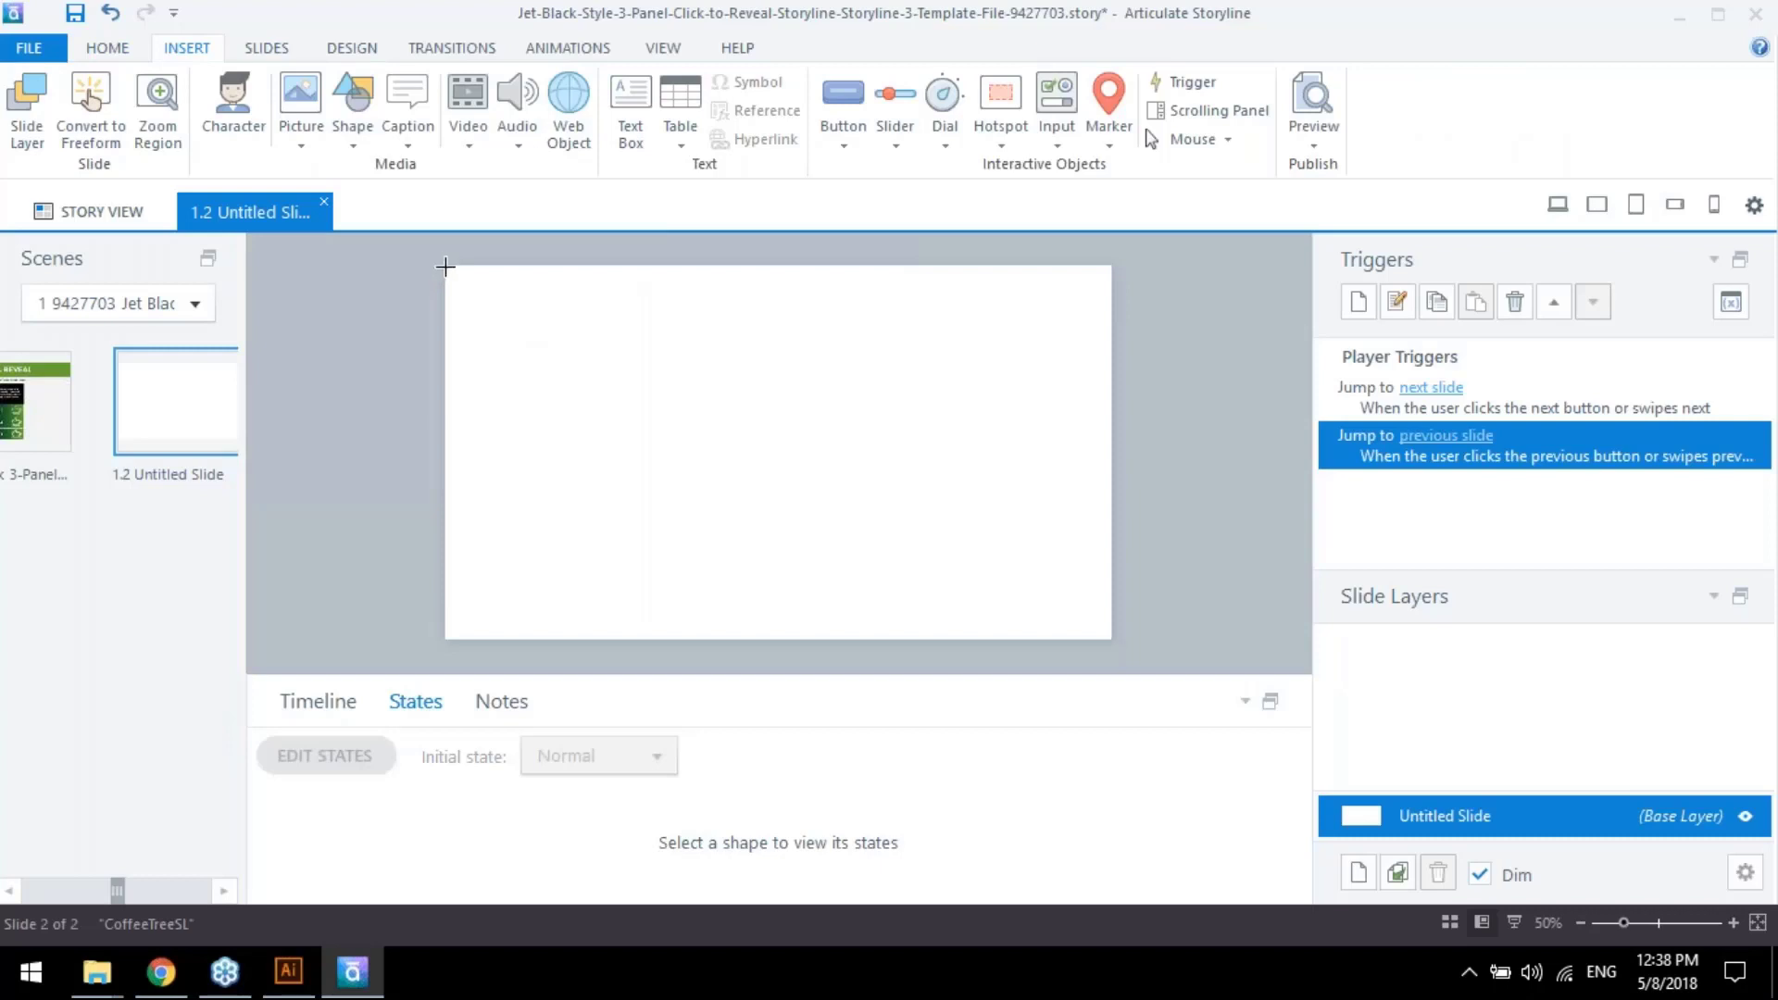
drag(446, 265, 1116, 644)
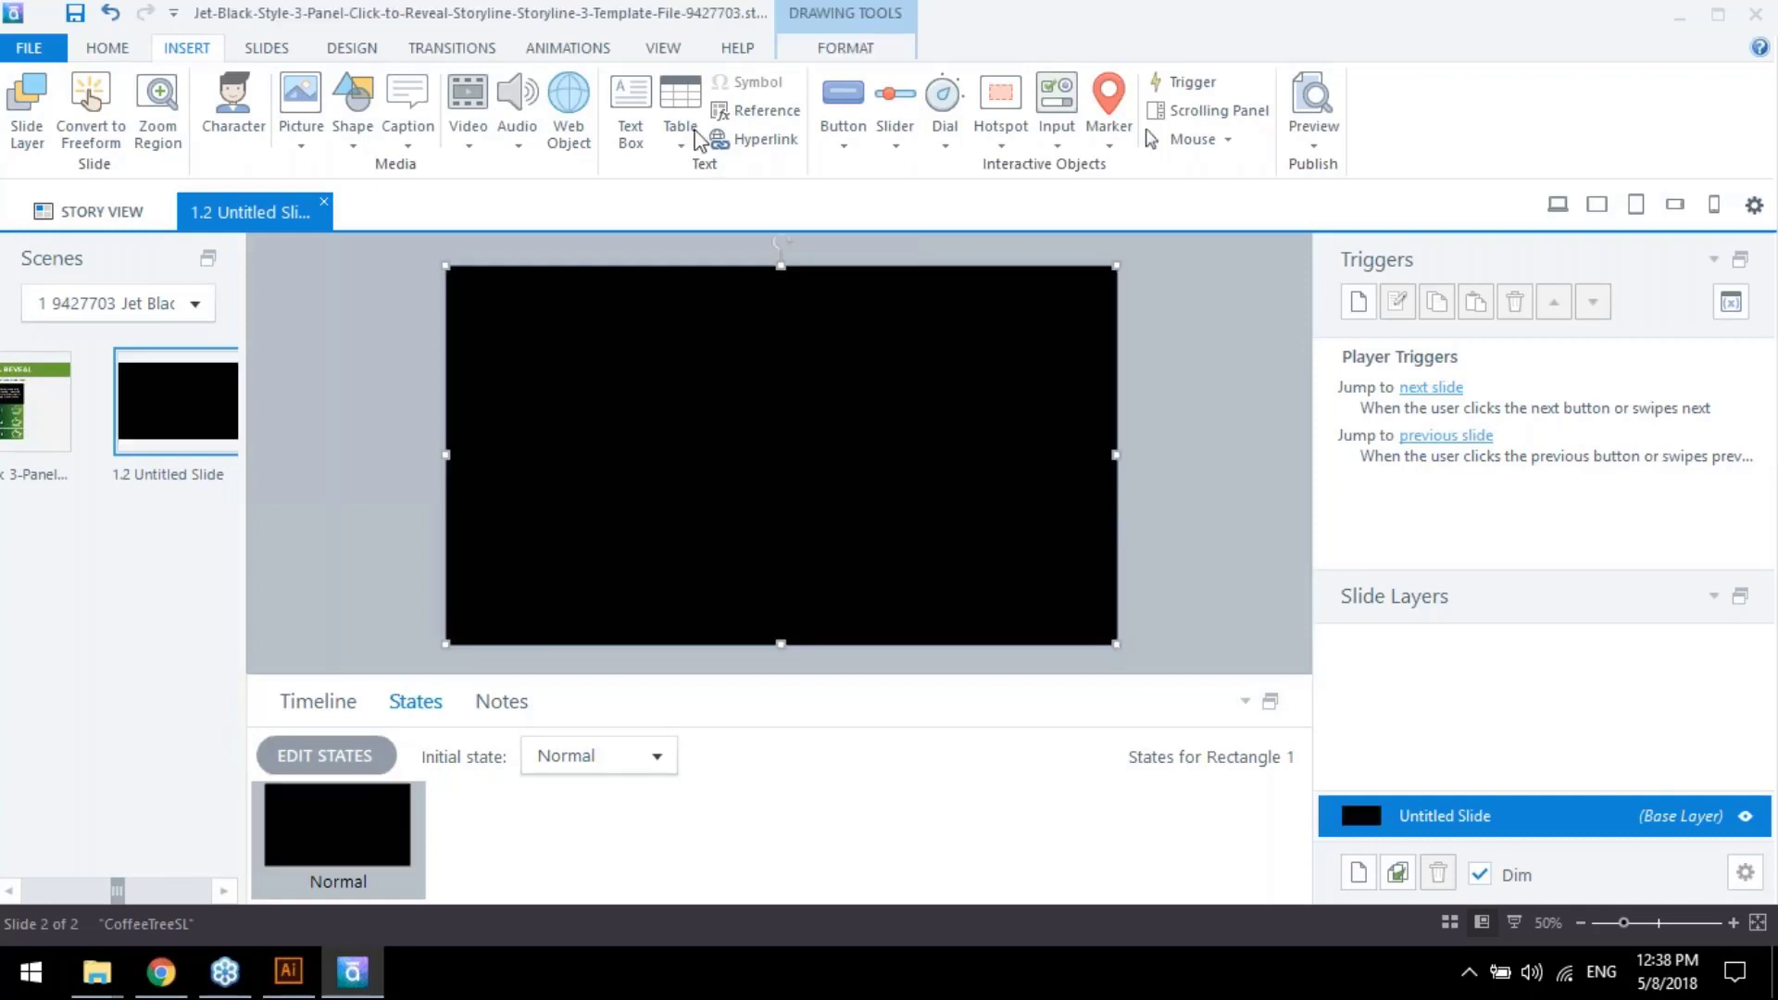
Fill the slide-covering rectangle with the dark background colour copied from the style guide, using its hex code
right_click(1007, 524)
click(1102, 517)
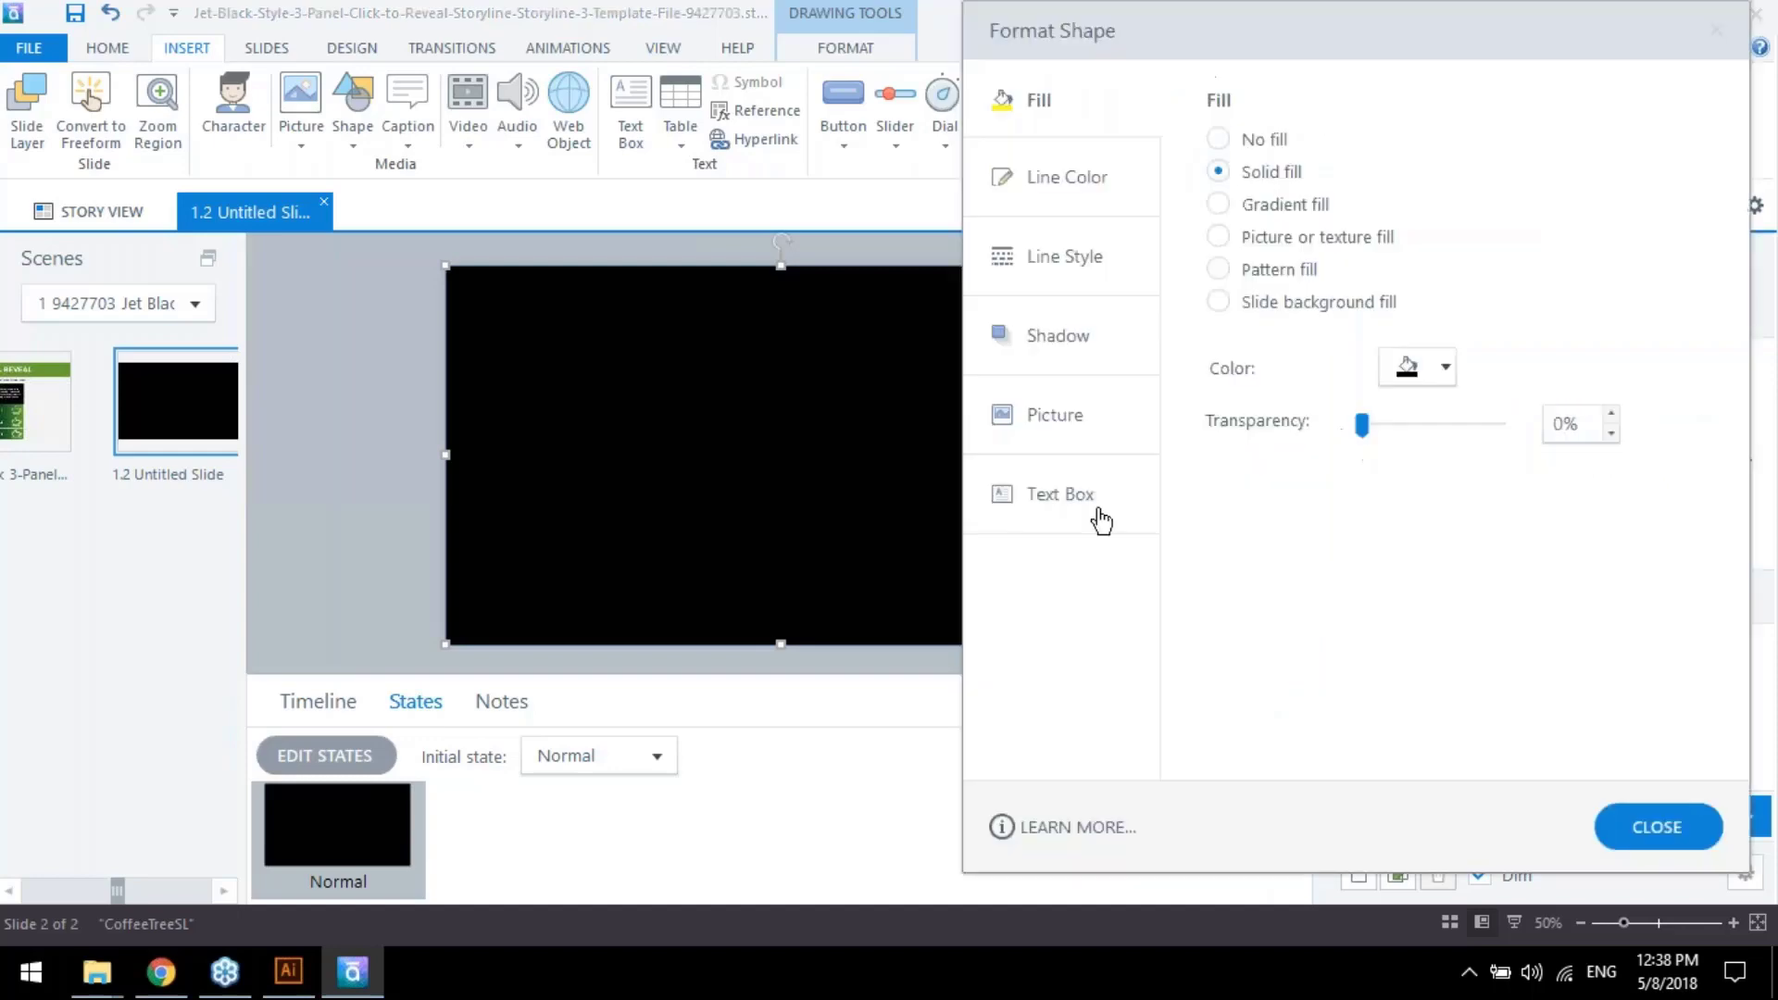
click(1443, 369)
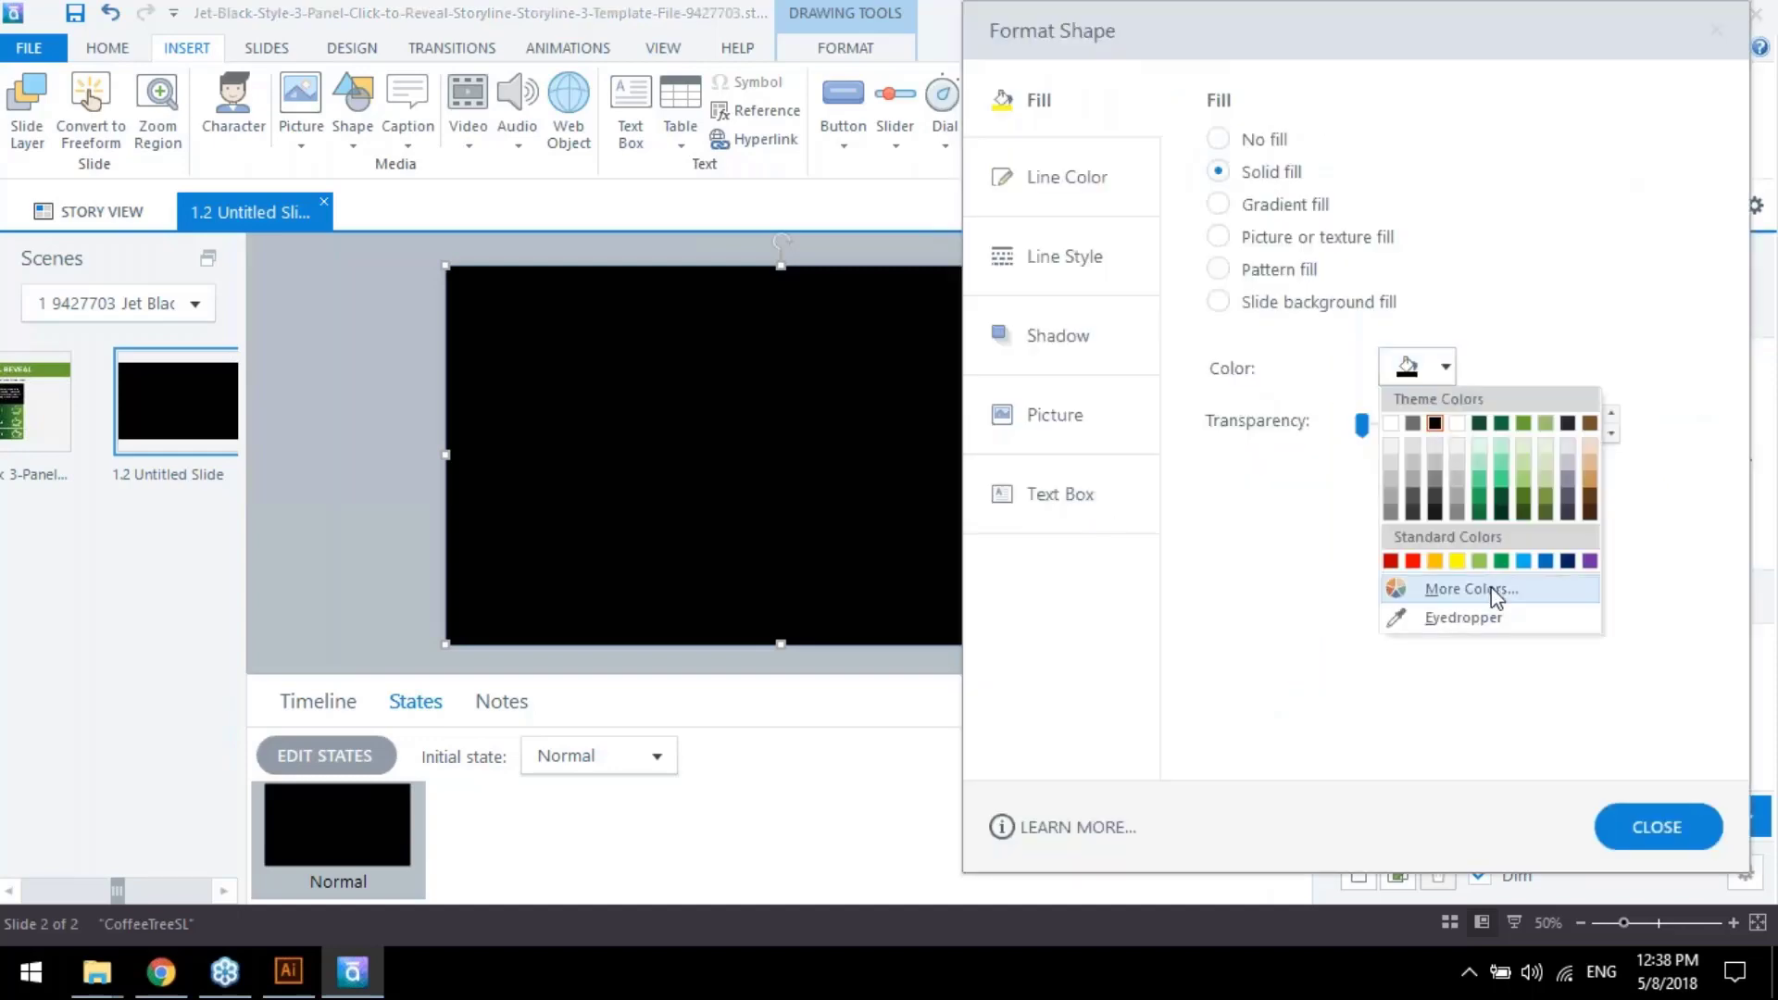
click(1441, 587)
drag(1140, 649, 914, 644)
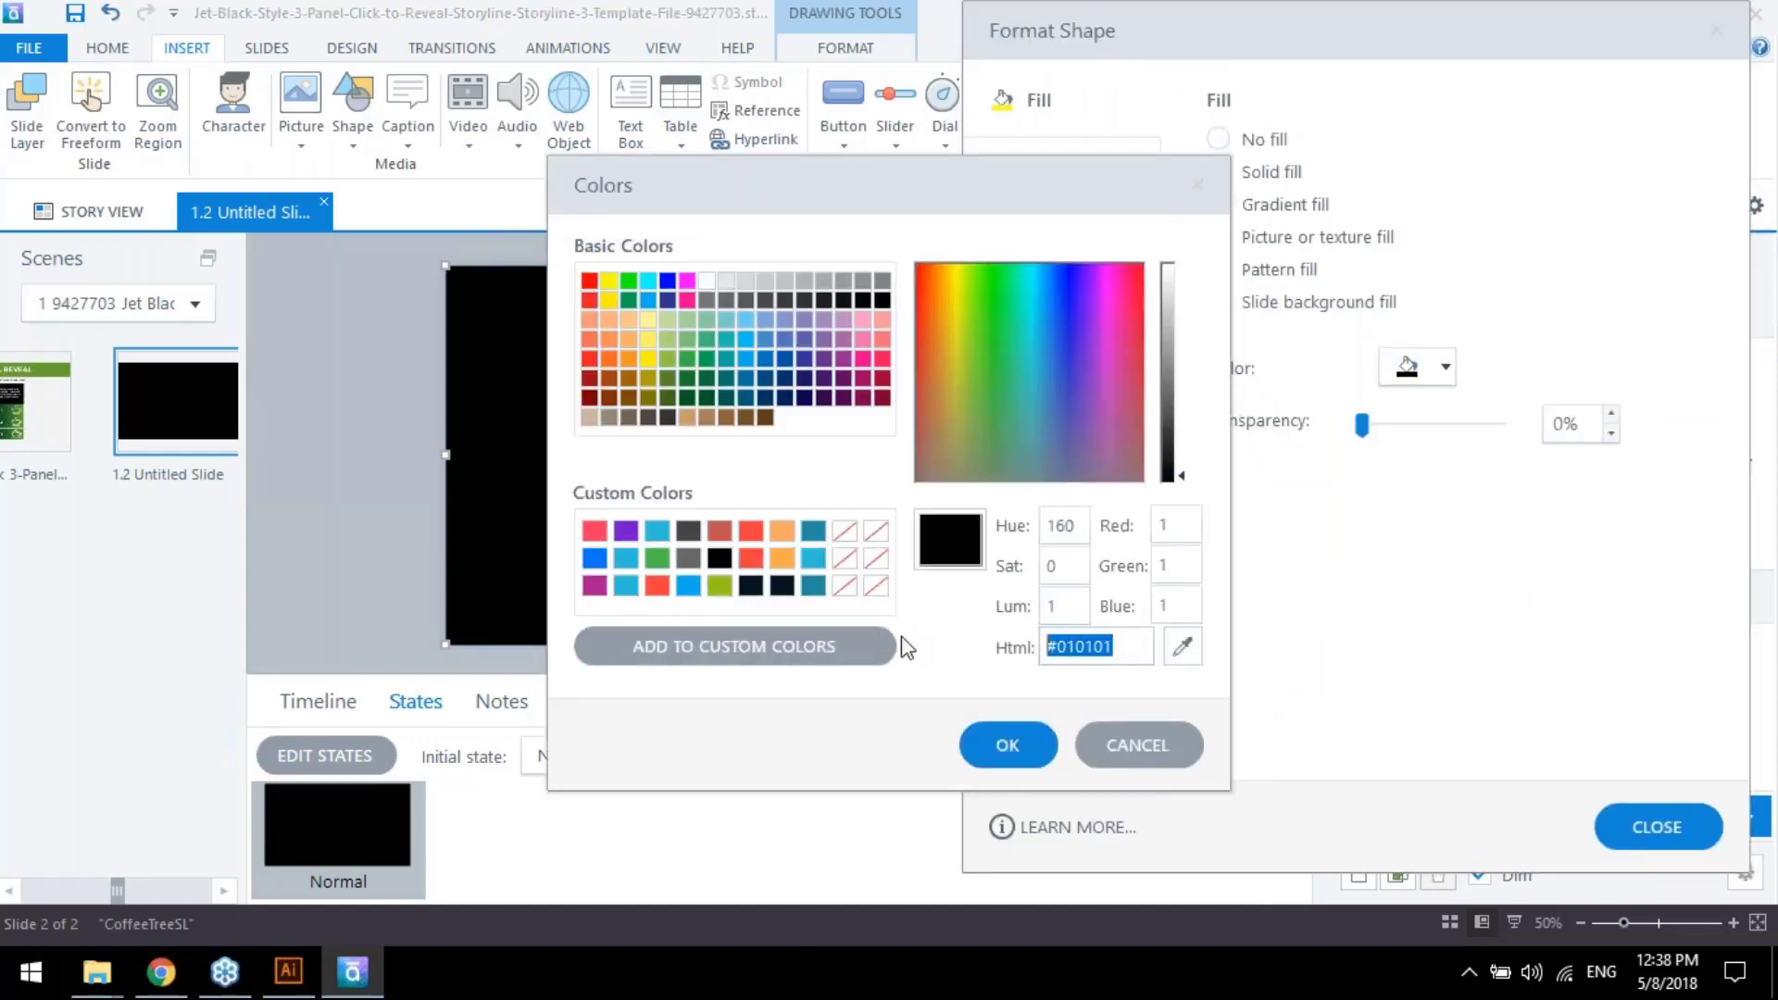
key(ctrl+v)
click(1008, 745)
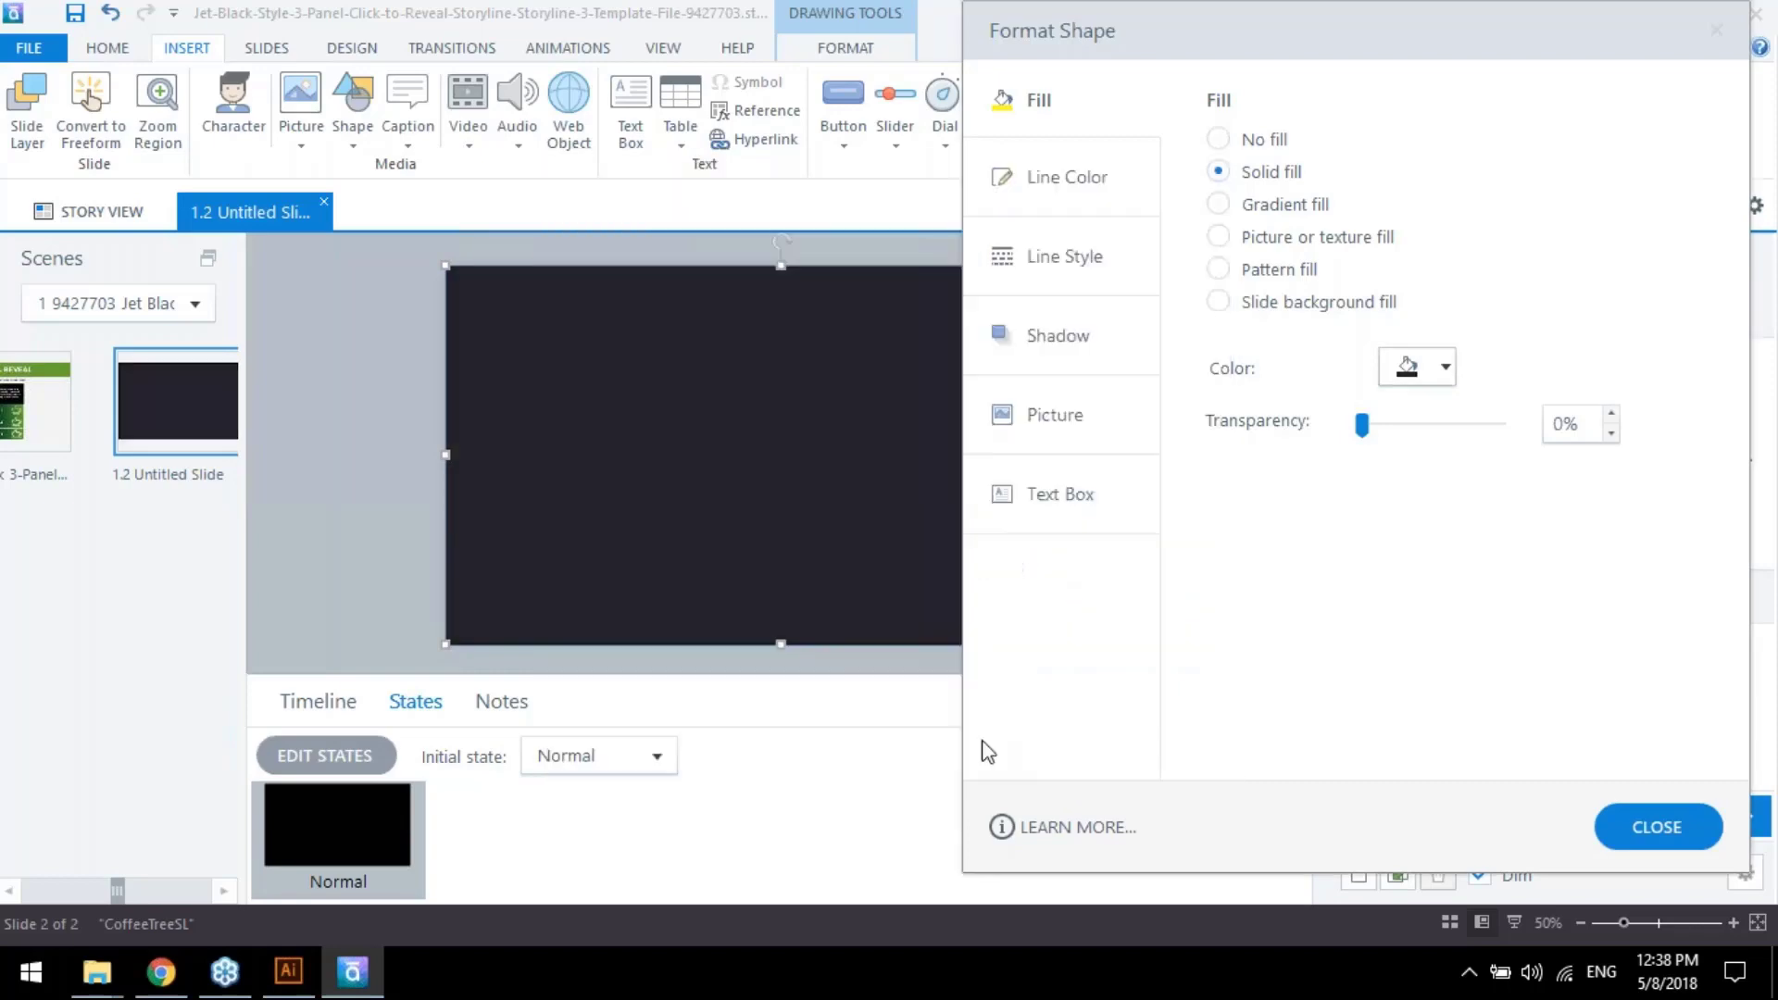
click(1704, 827)
click(1292, 512)
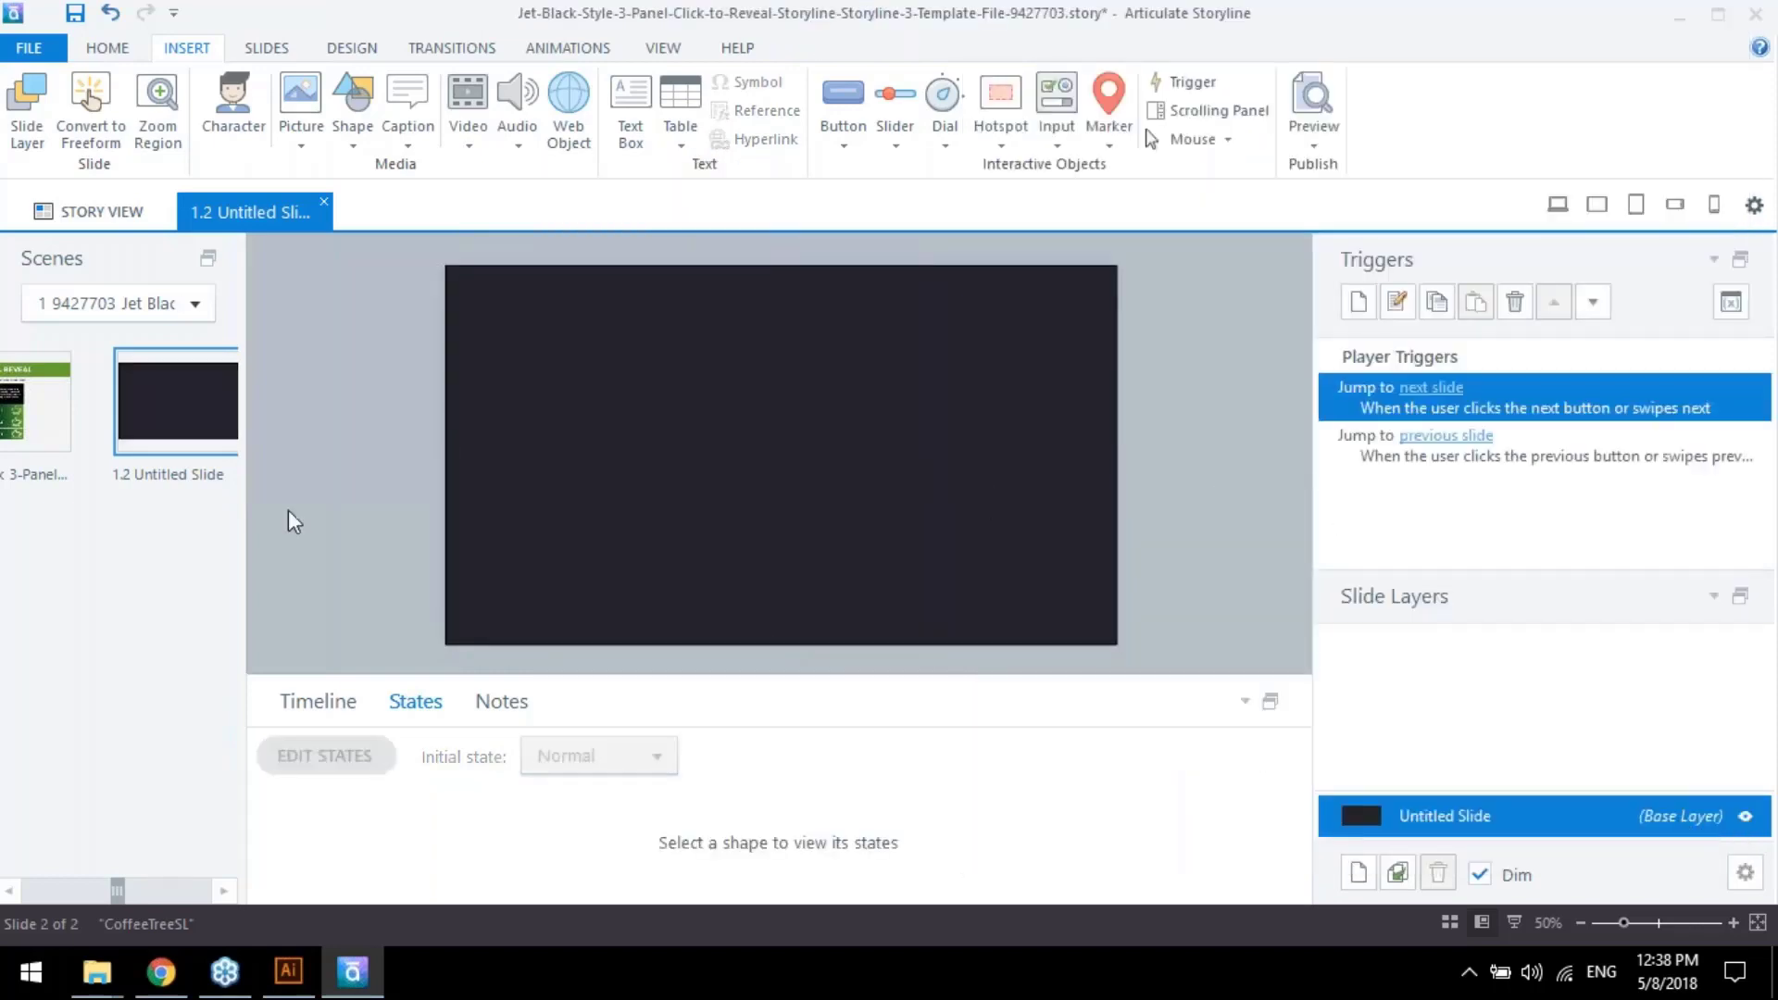
Check the green barista illustration on the Content 1 layer of the 3-panel slide, returning to the dark slide
click(63, 415)
click(1440, 778)
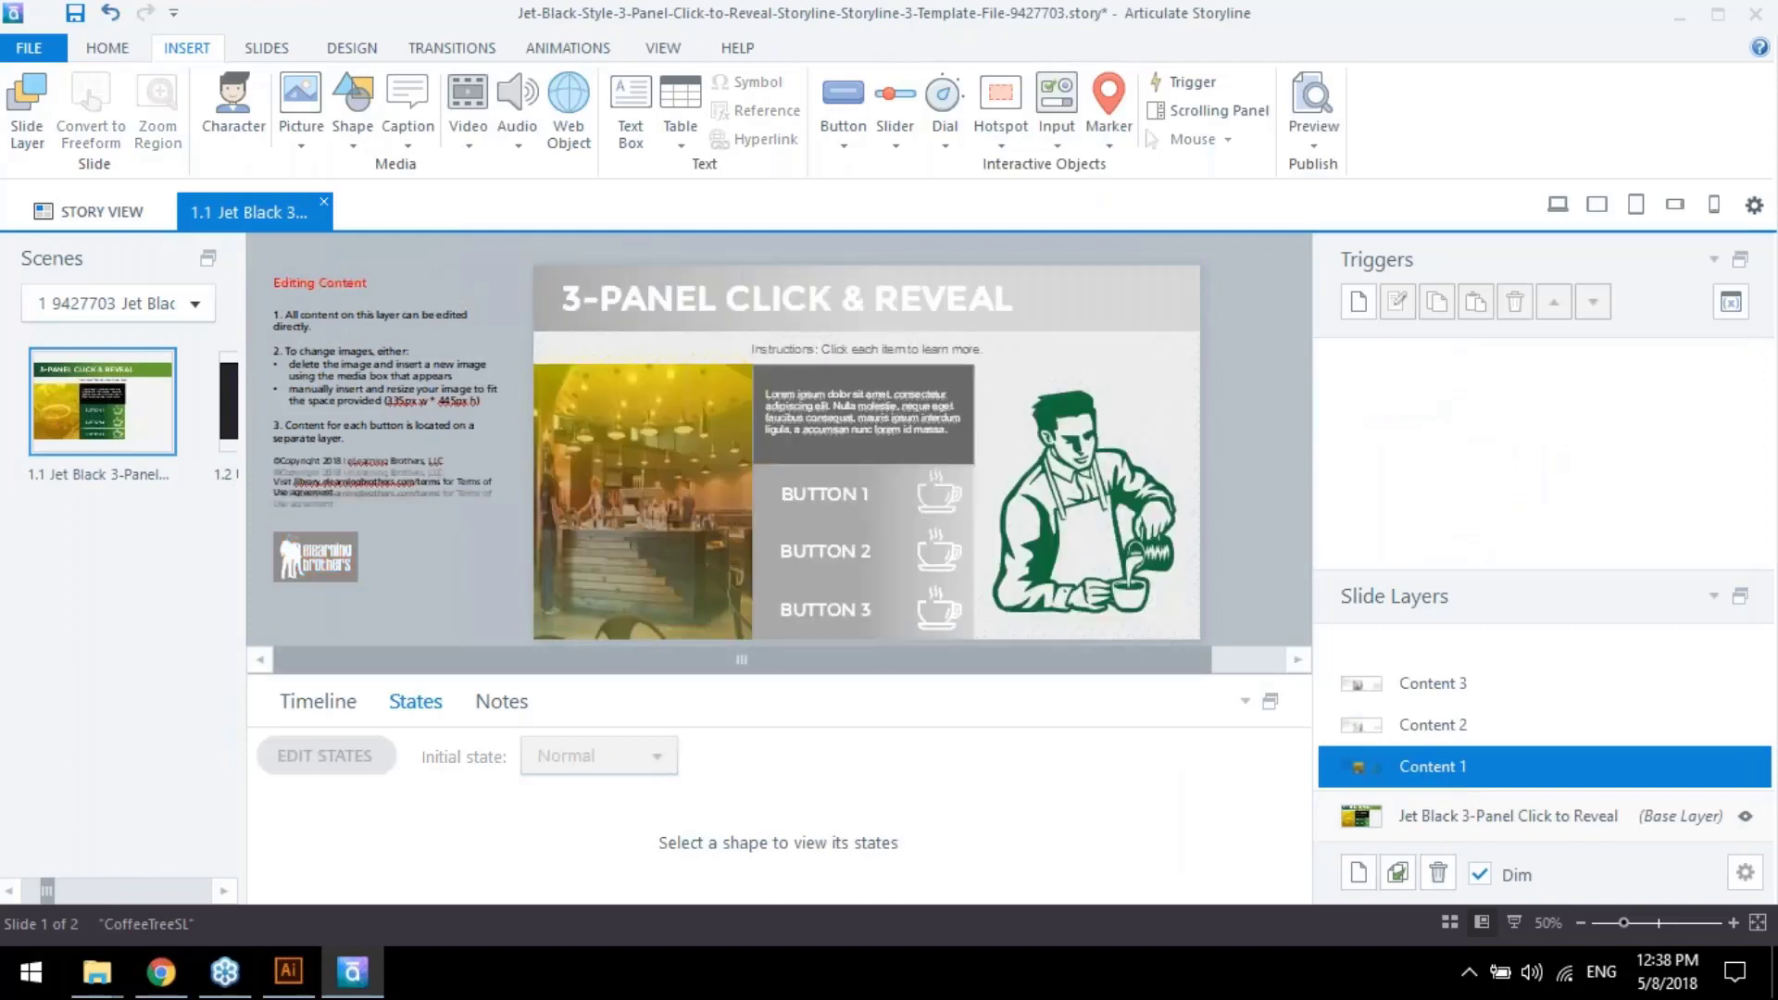
click(1078, 502)
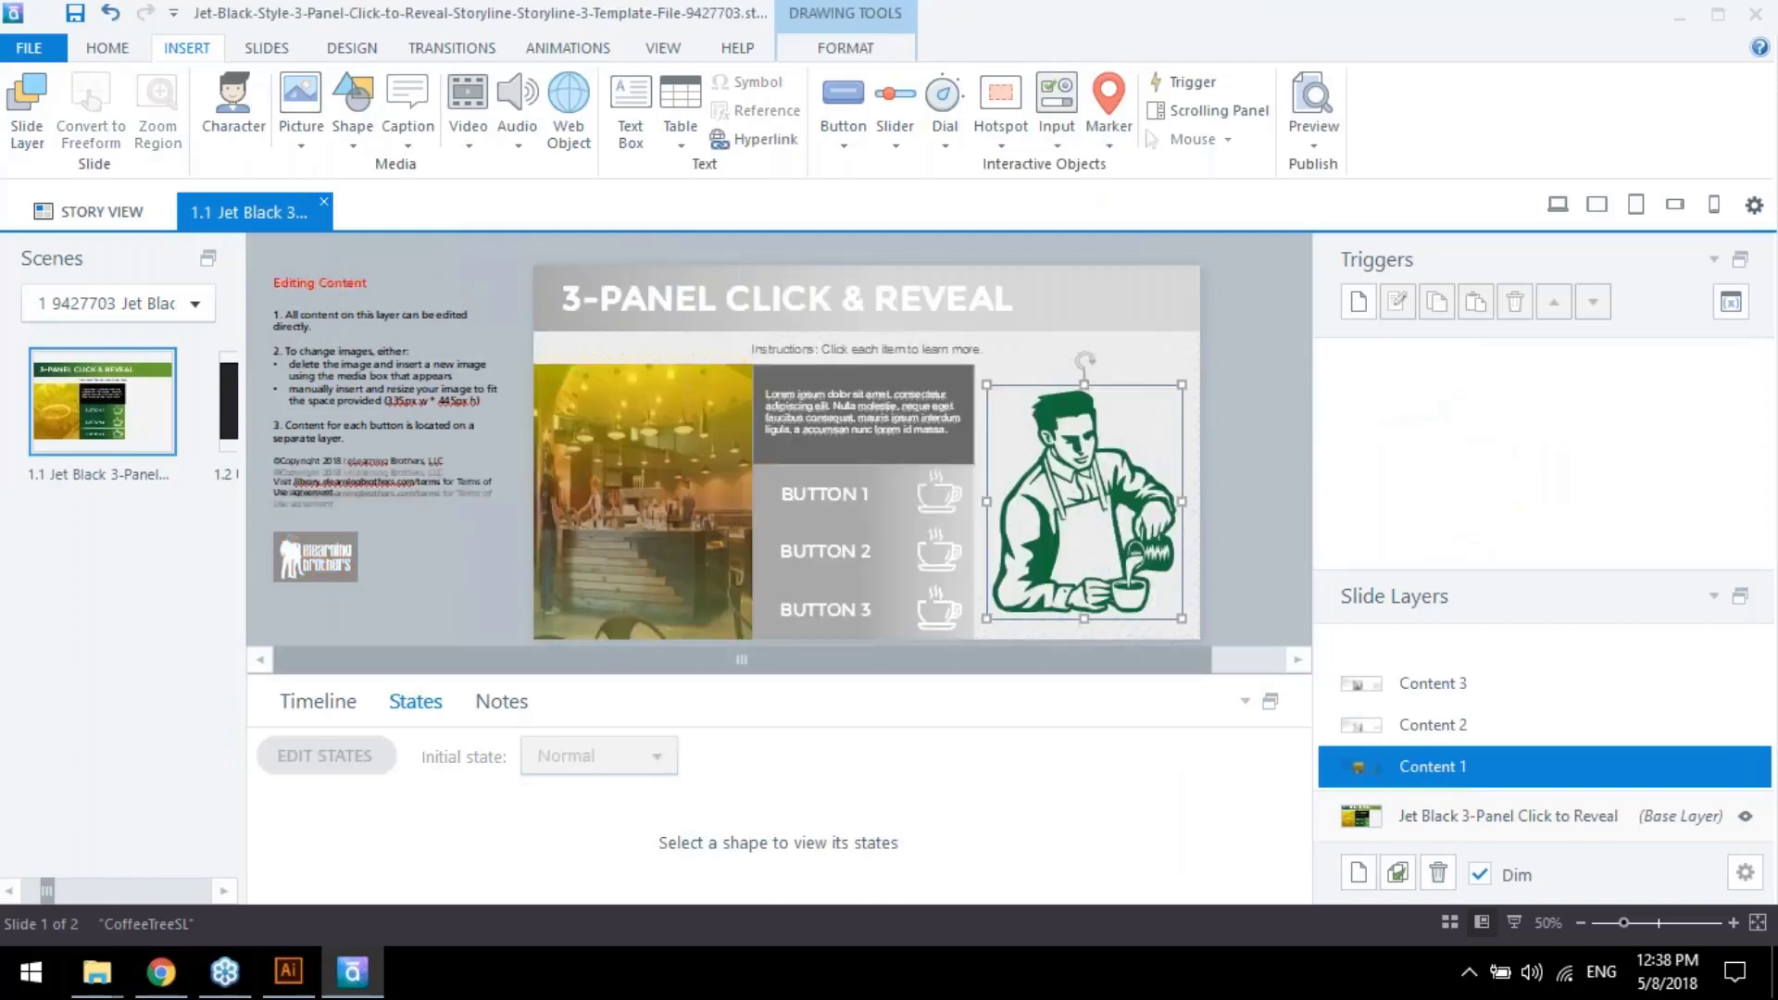
click(223, 417)
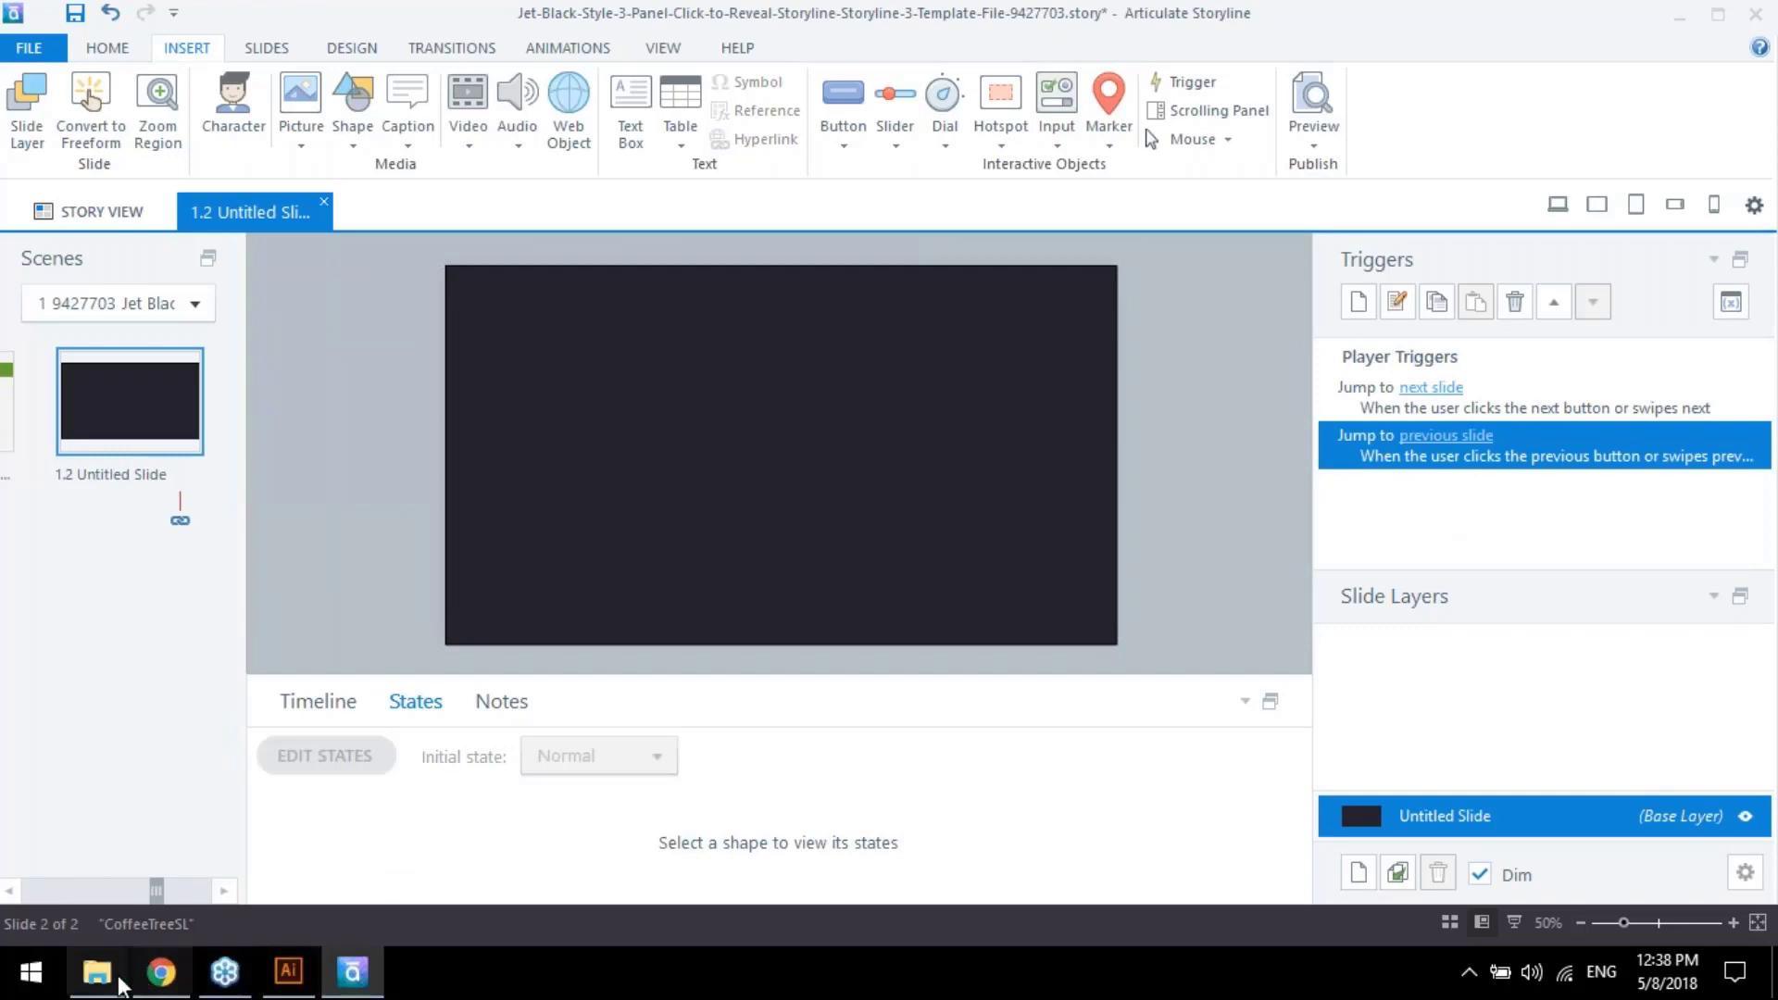
Switch to Illustrator and place the Barista01 image from the Images folder beside the style guide artboards
click(288, 972)
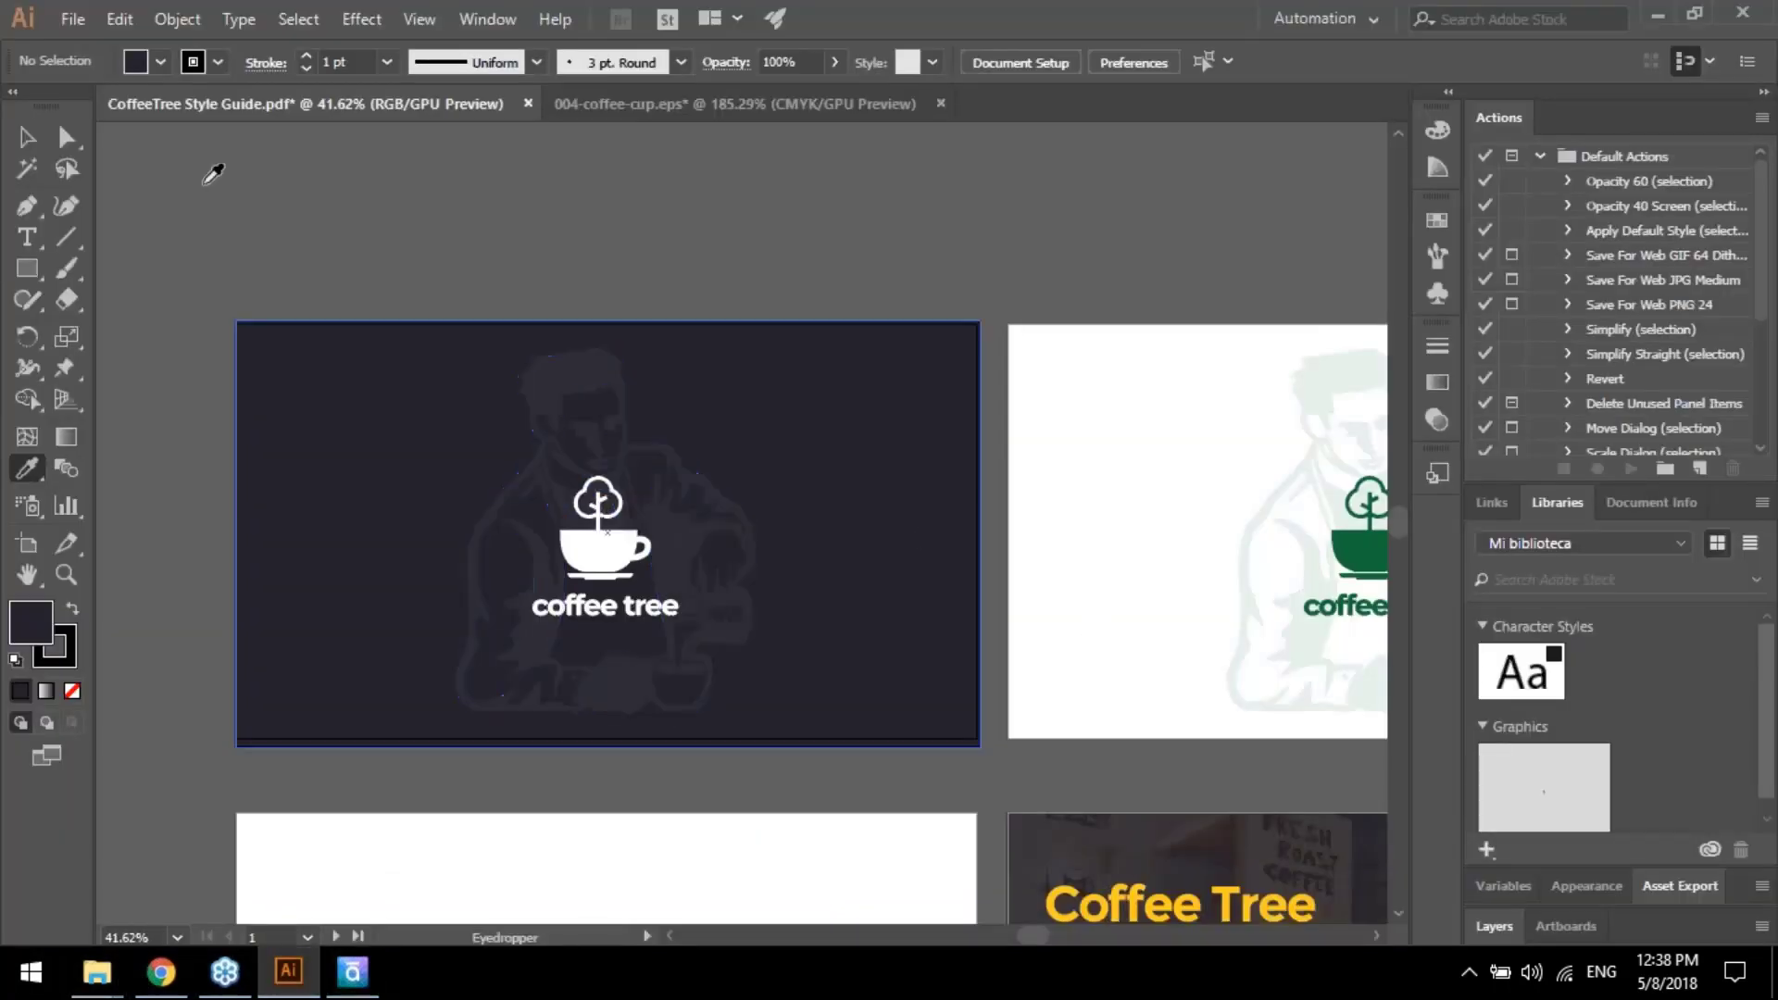
key(z)
drag(925, 308, 417, 129)
click(98, 972)
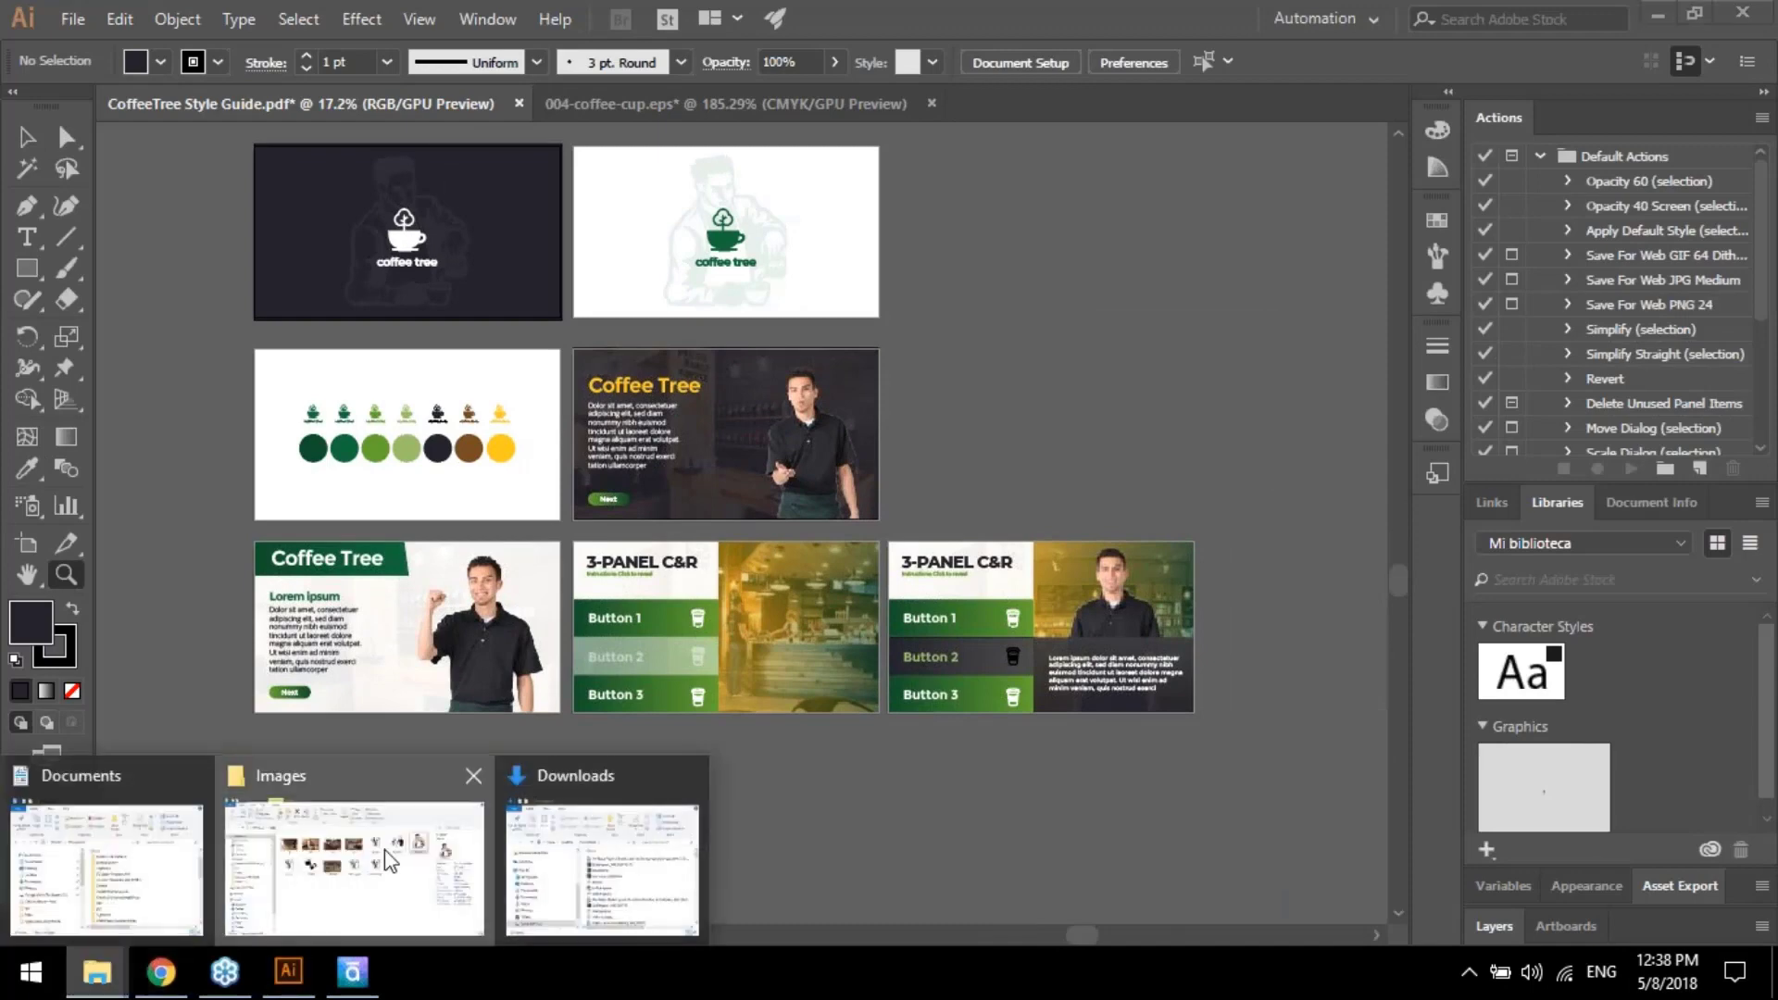
click(405, 808)
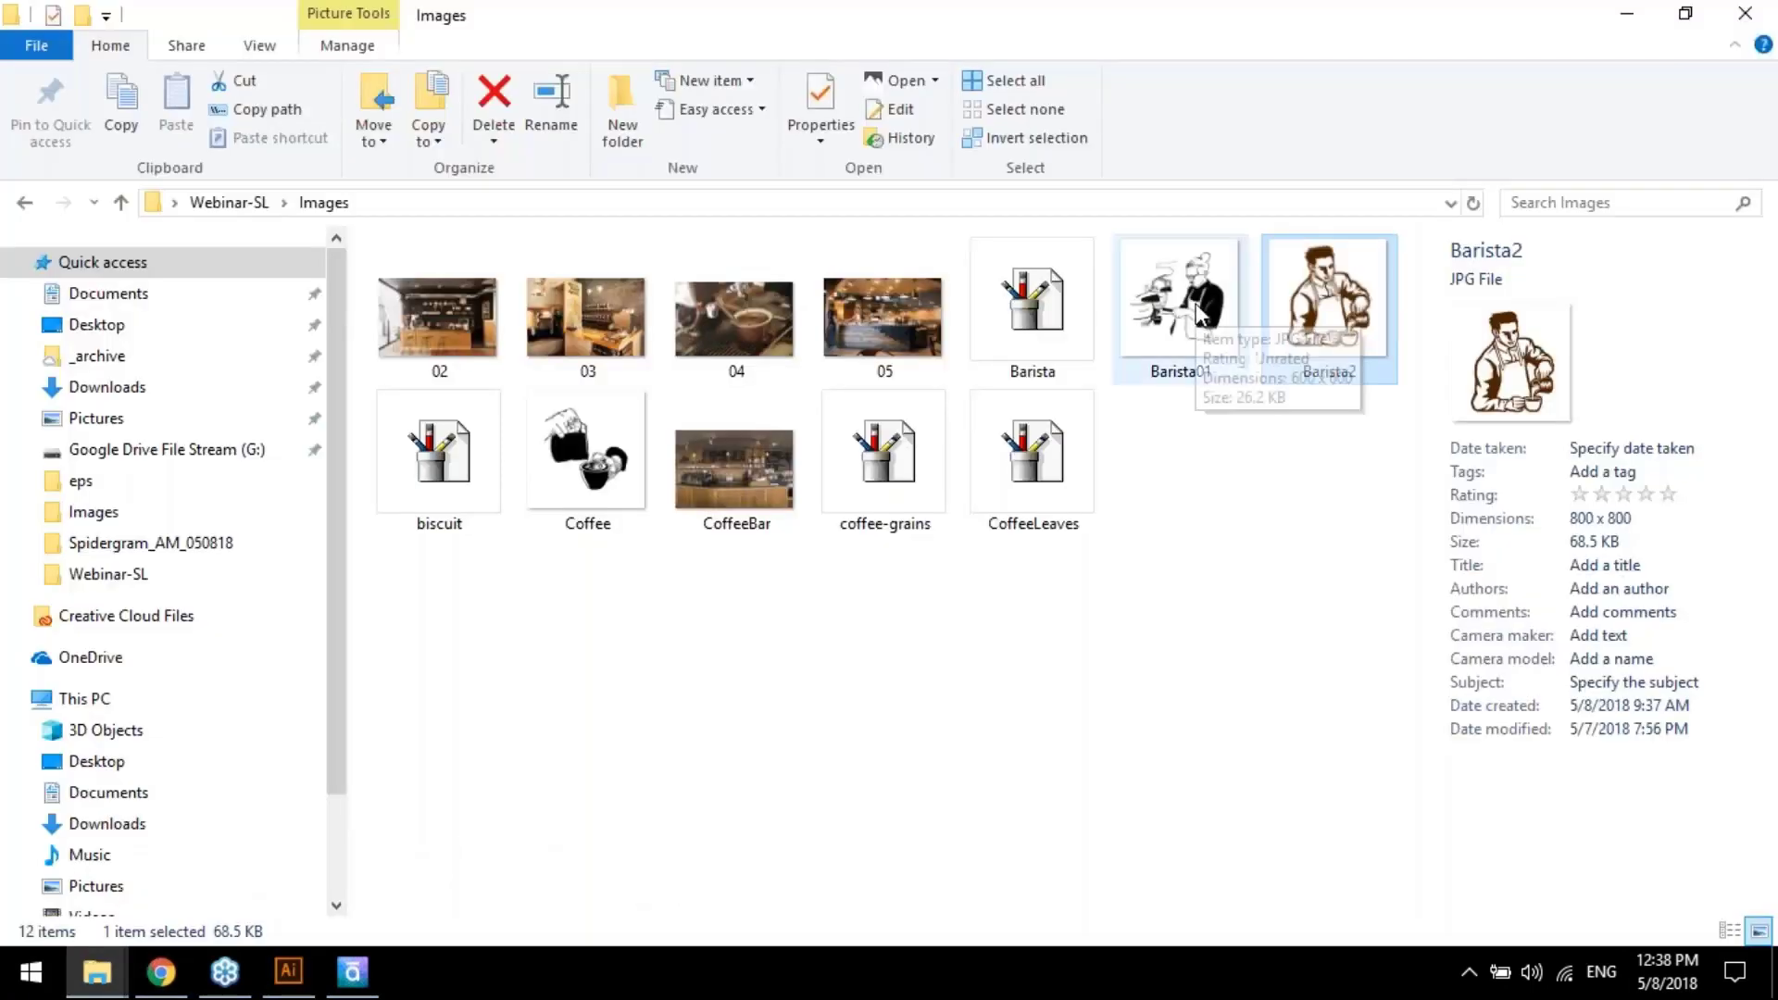
drag(1200, 315, 1019, 331)
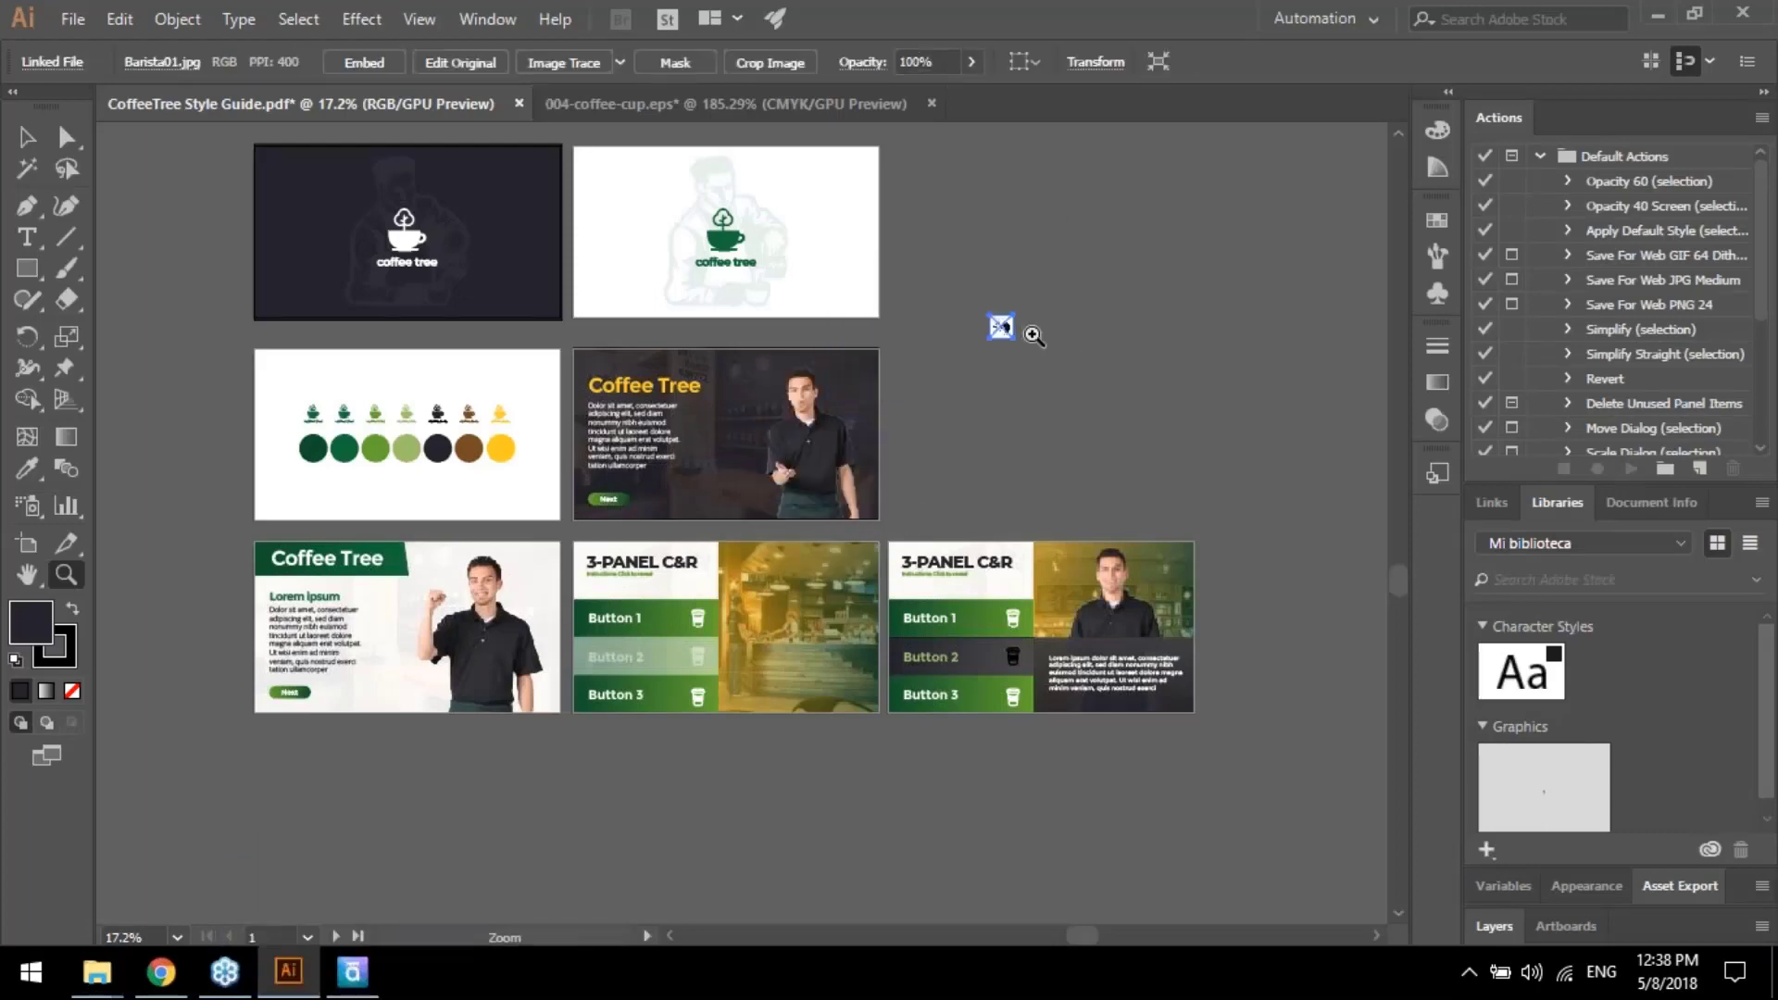
Replace the old barista artwork in 004-coffee-cup.eps with the Barista01 image, positioned on the artboard
click(727, 105)
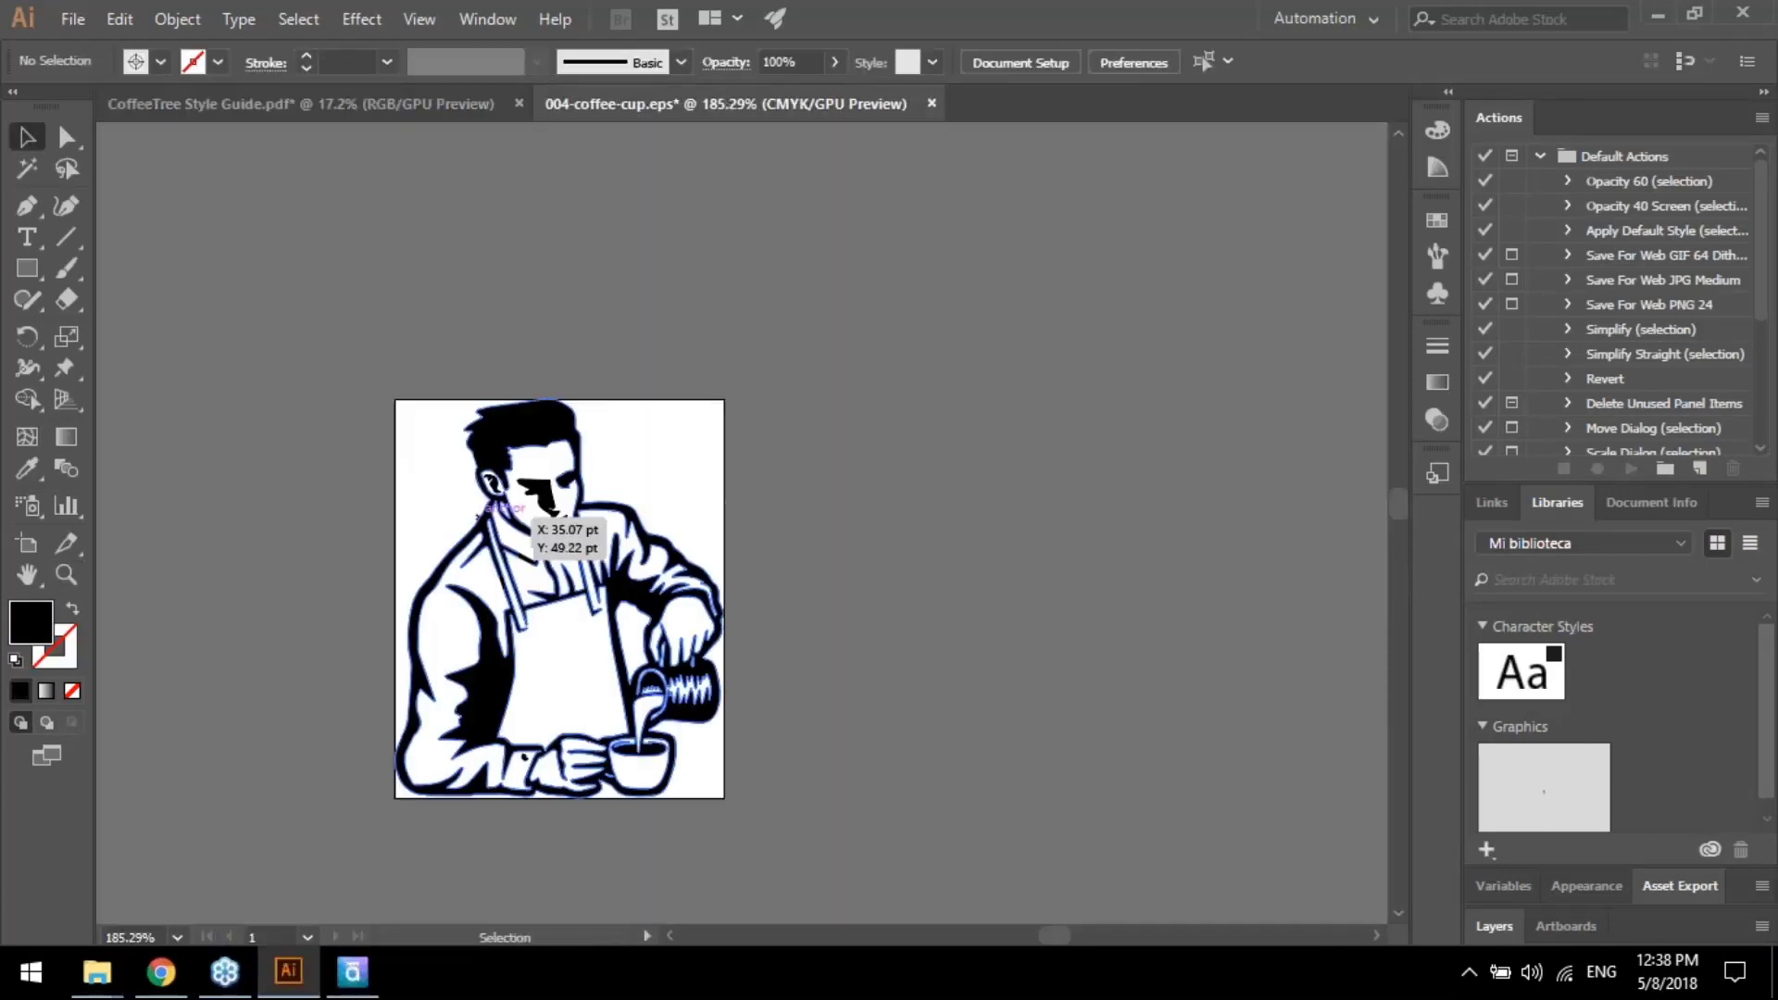
click(478, 517)
key(Delete)
key(ctrl+a)
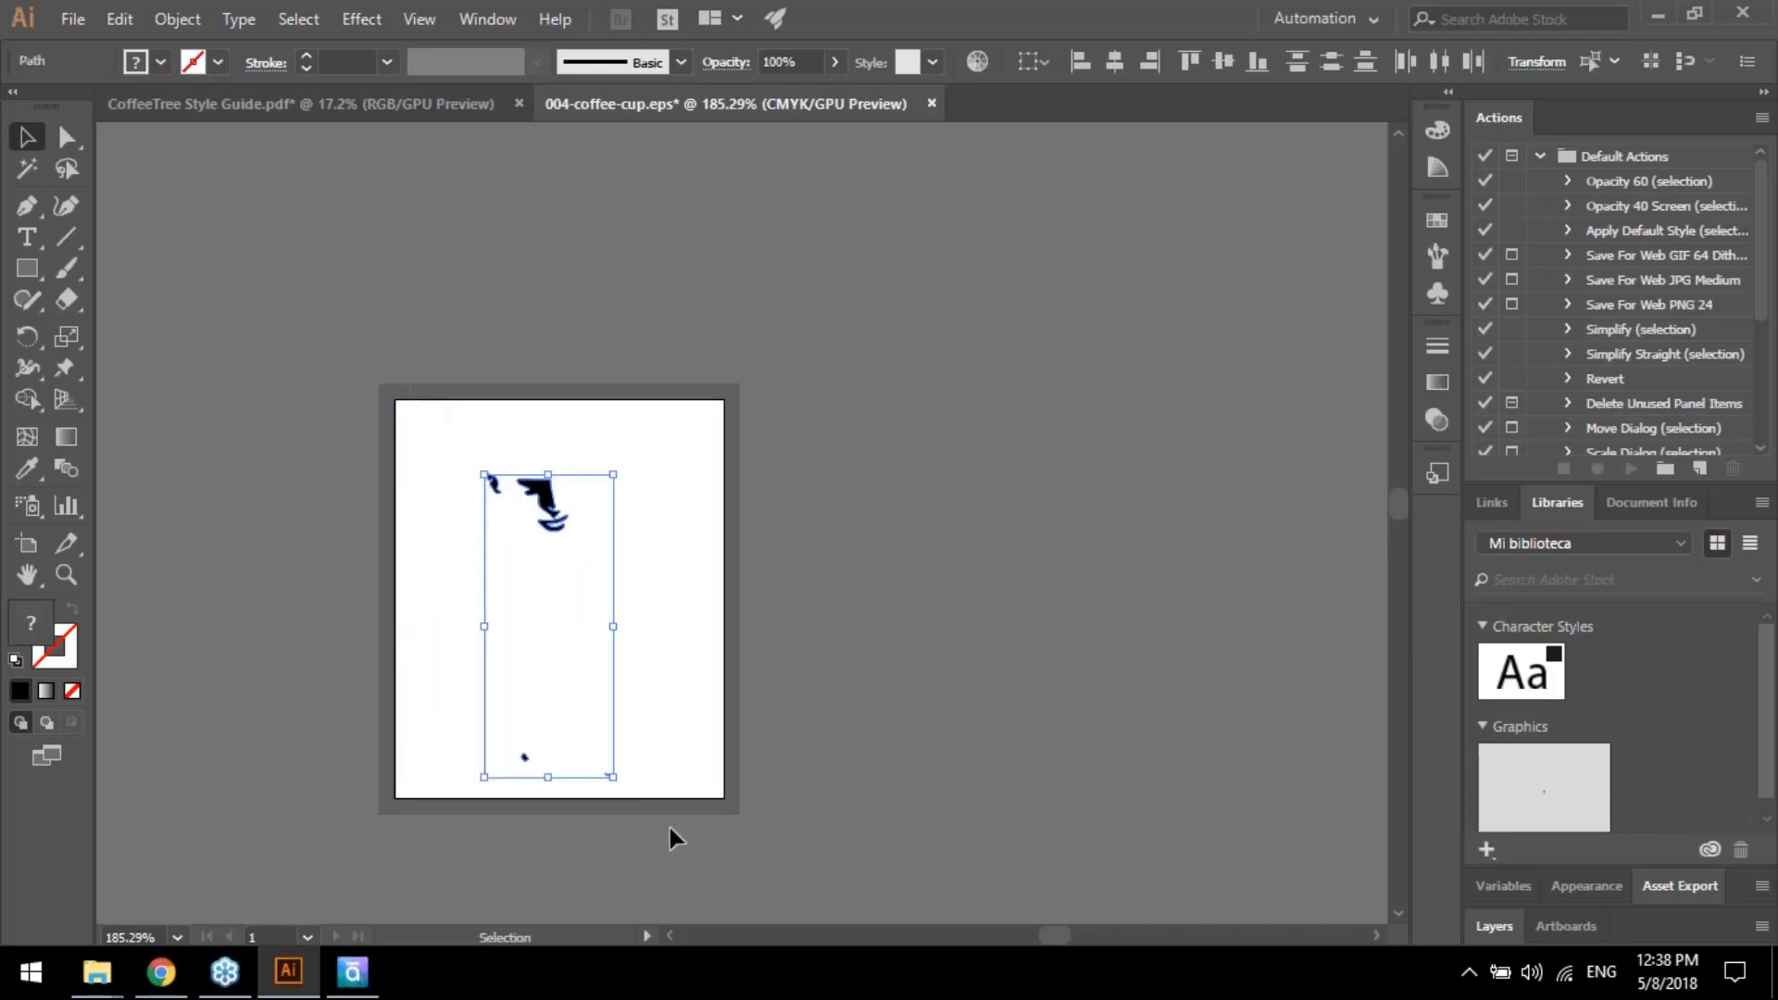
key(Delete)
key(ctrl+v)
drag(745, 607, 563, 681)
scroll(665, 662, up, 3)
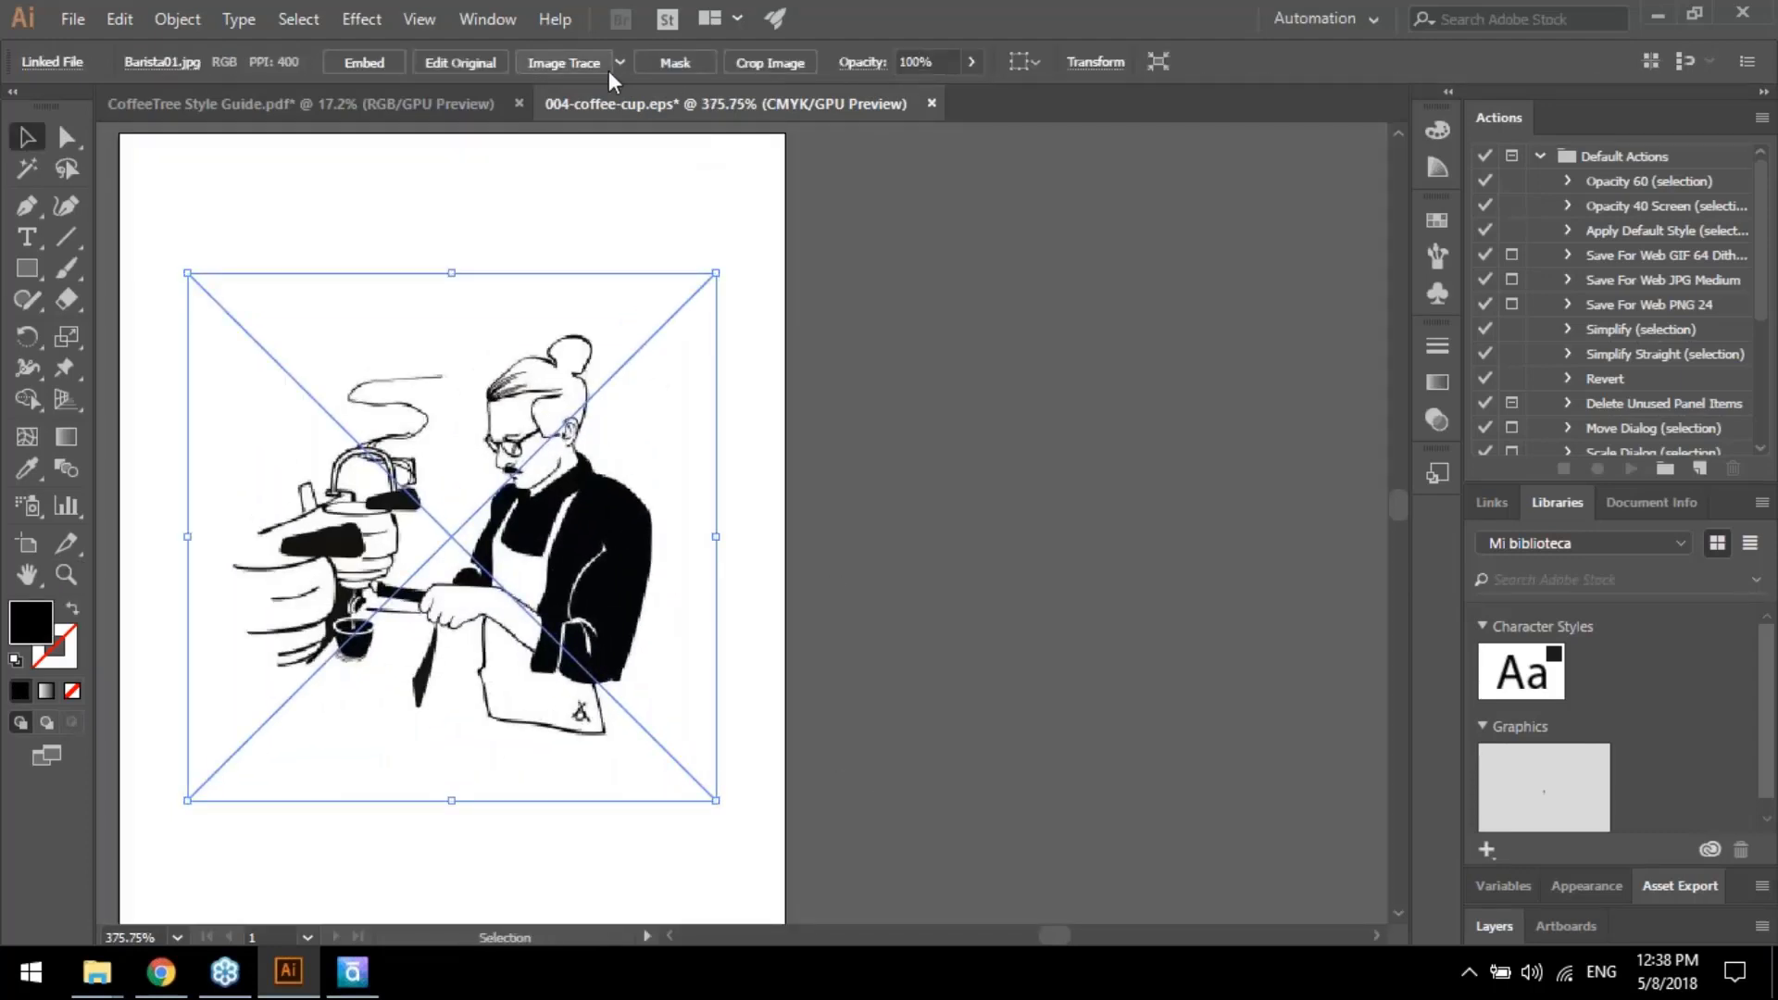
Image Trace the Barista01 picture with the Black and White Logo preset and expand it into vector paths
click(618, 63)
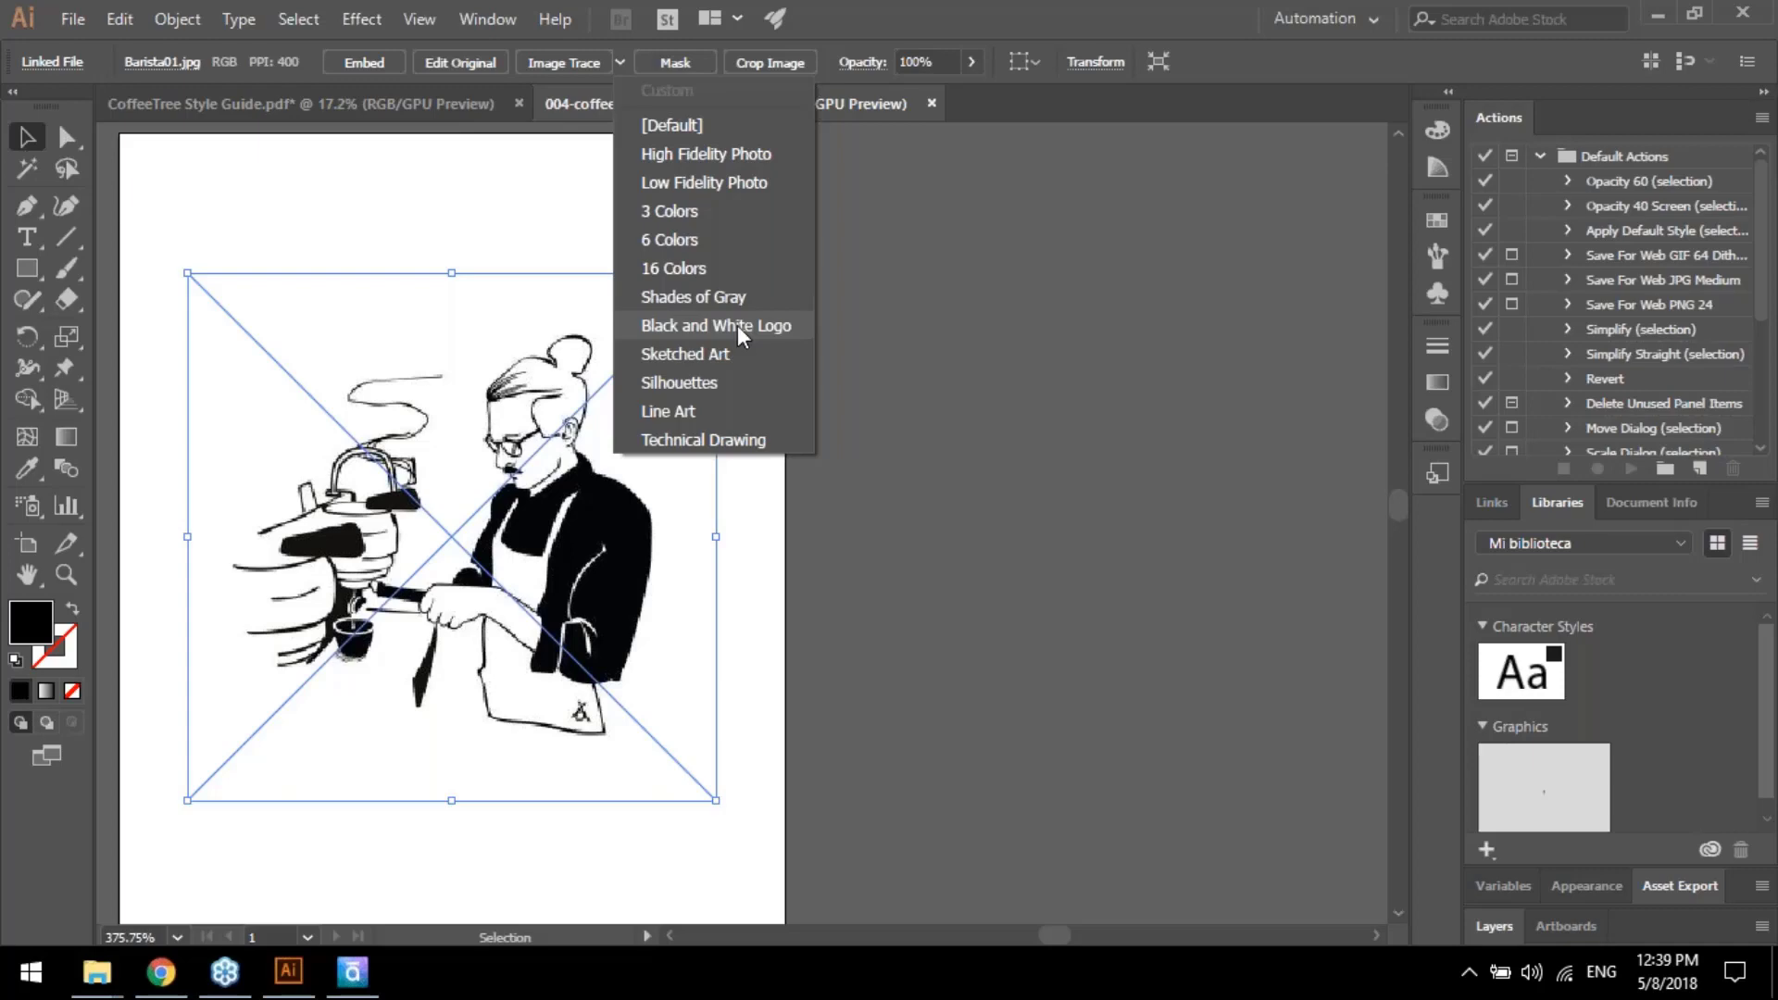
click(728, 330)
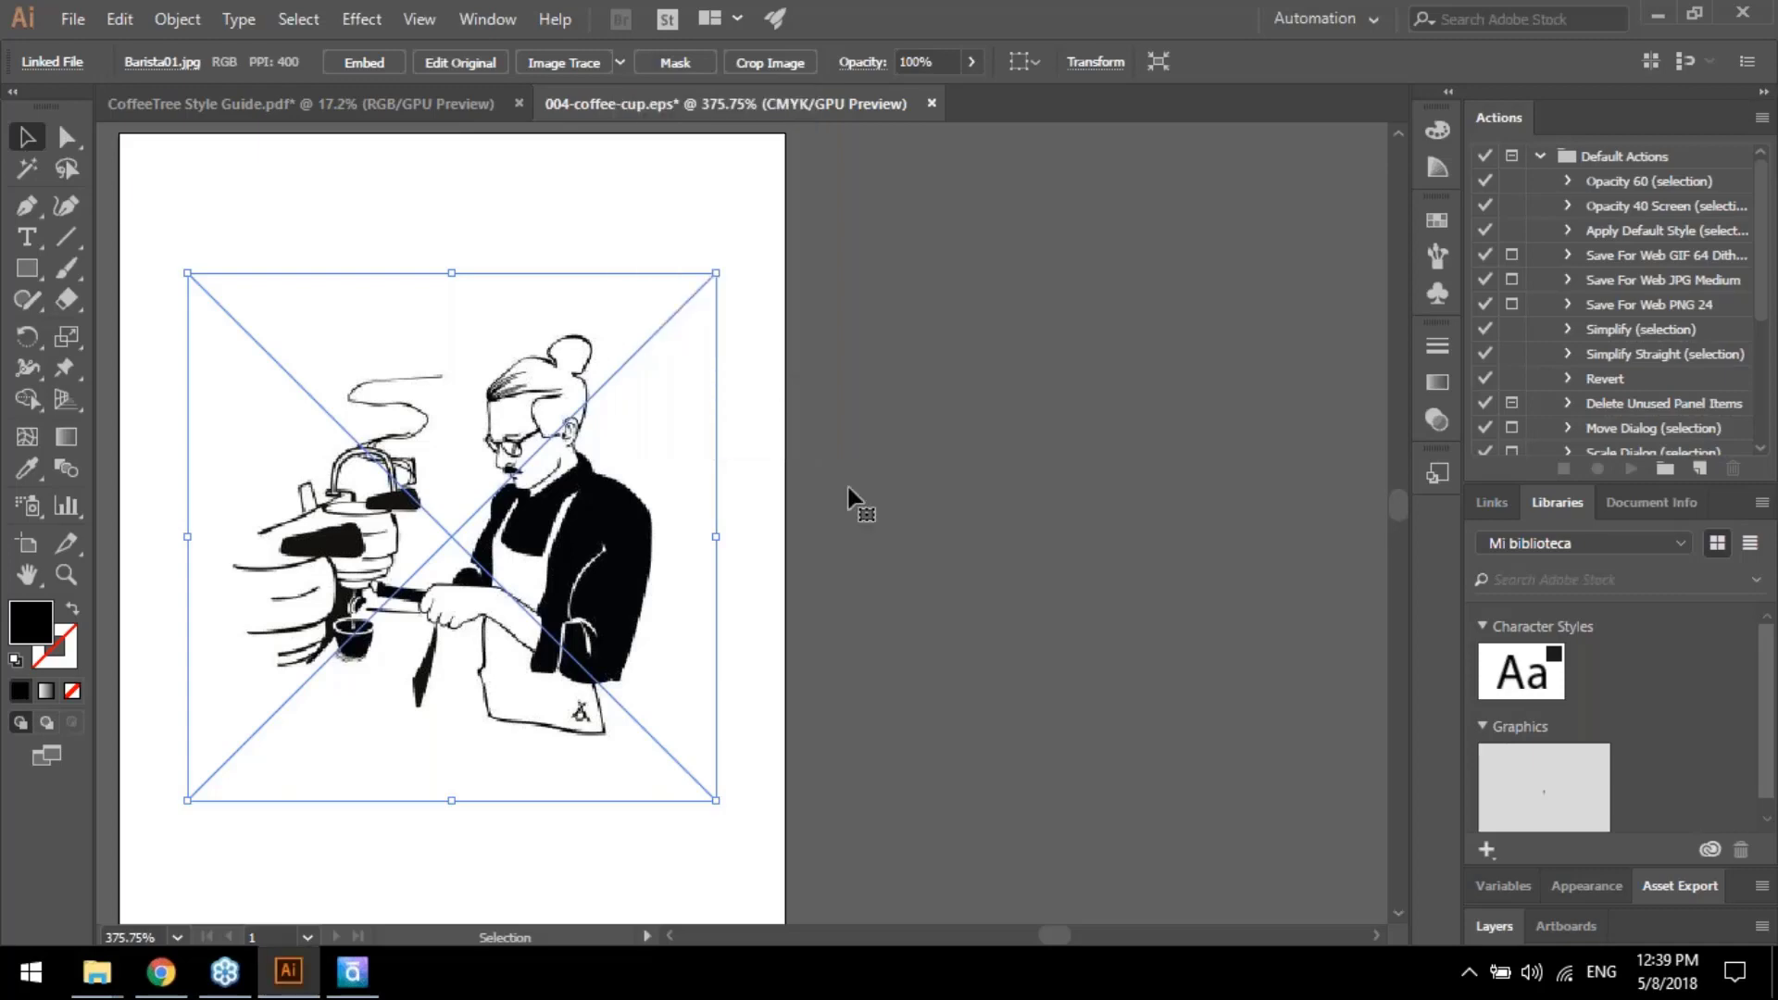
click(623, 63)
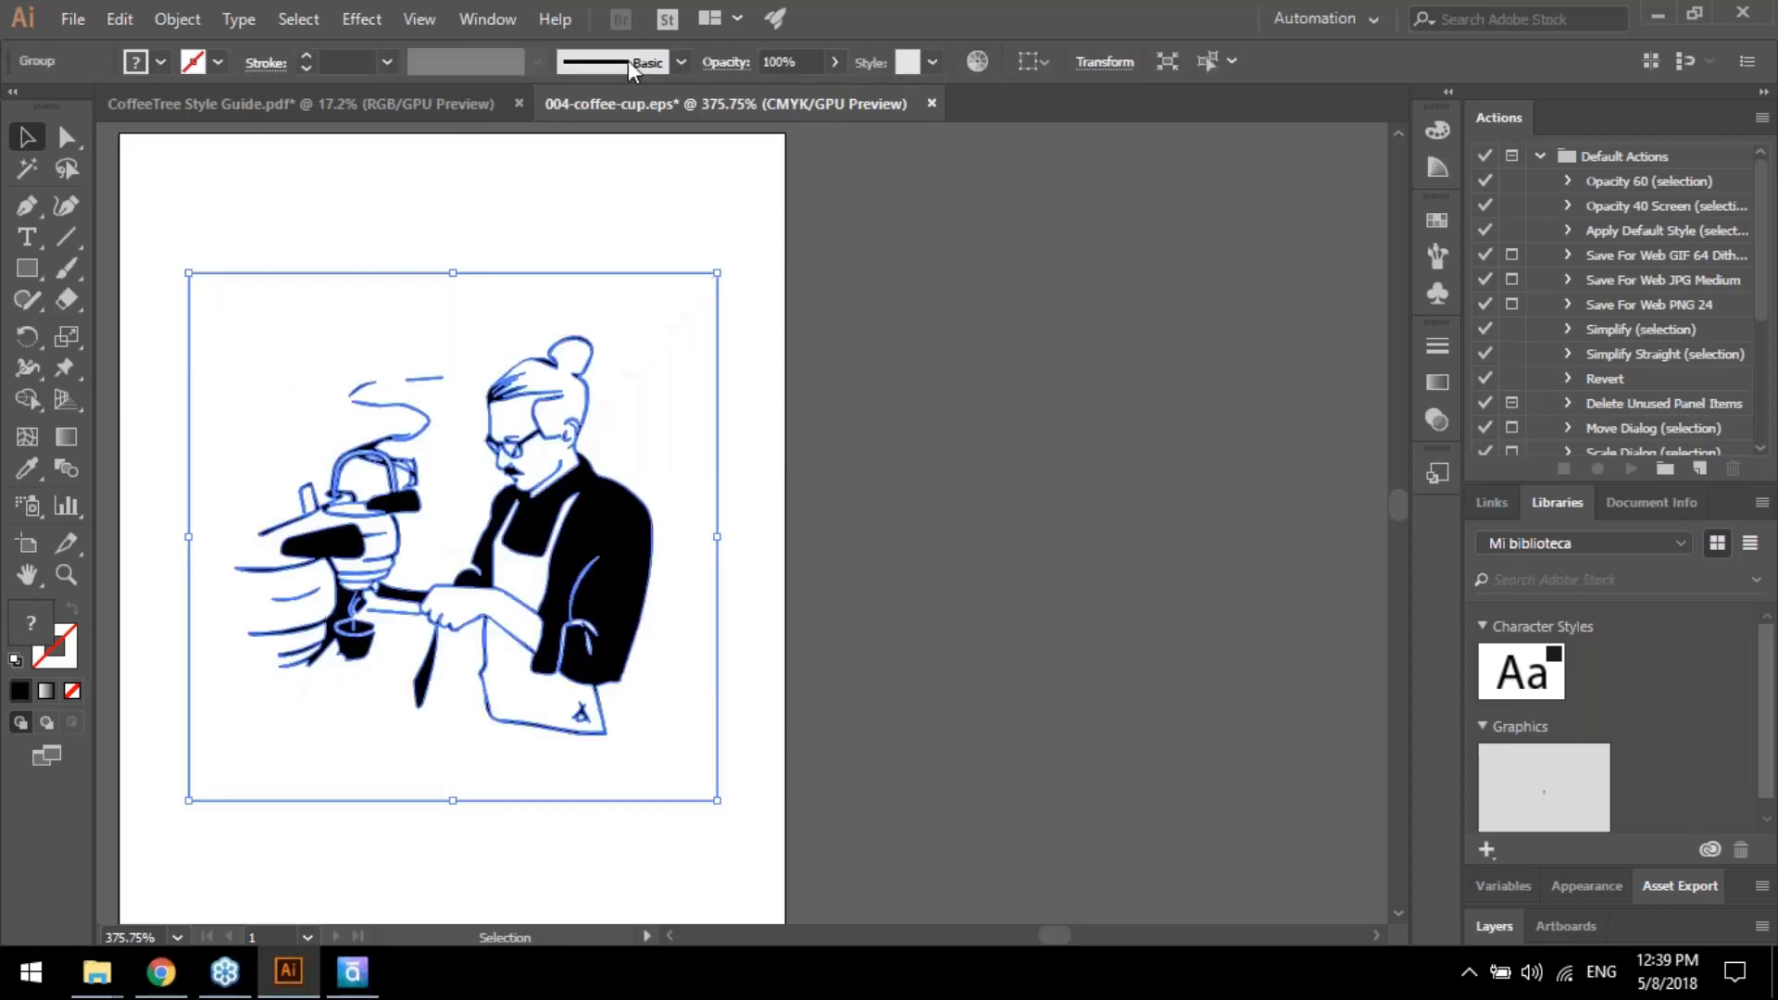
Ungroup the traced barista artwork beside the artboard and delete its white background shape
drag(591, 489, 1216, 445)
drag(1237, 517, 1053, 464)
mouse_move(1072, 341)
mouse_down()
mouse_move(1159, 370)
mouse_move(761, 366)
mouse_move(1008, 392)
mouse_move(1159, 490)
mouse_up()
click(1008, 399)
right_click(1007, 392)
click(1101, 608)
click(1087, 483)
key(Delete)
Delete the larger white fill shapes from the barista's apron, face and arms and from the kettle
click(848, 654)
key(Delete)
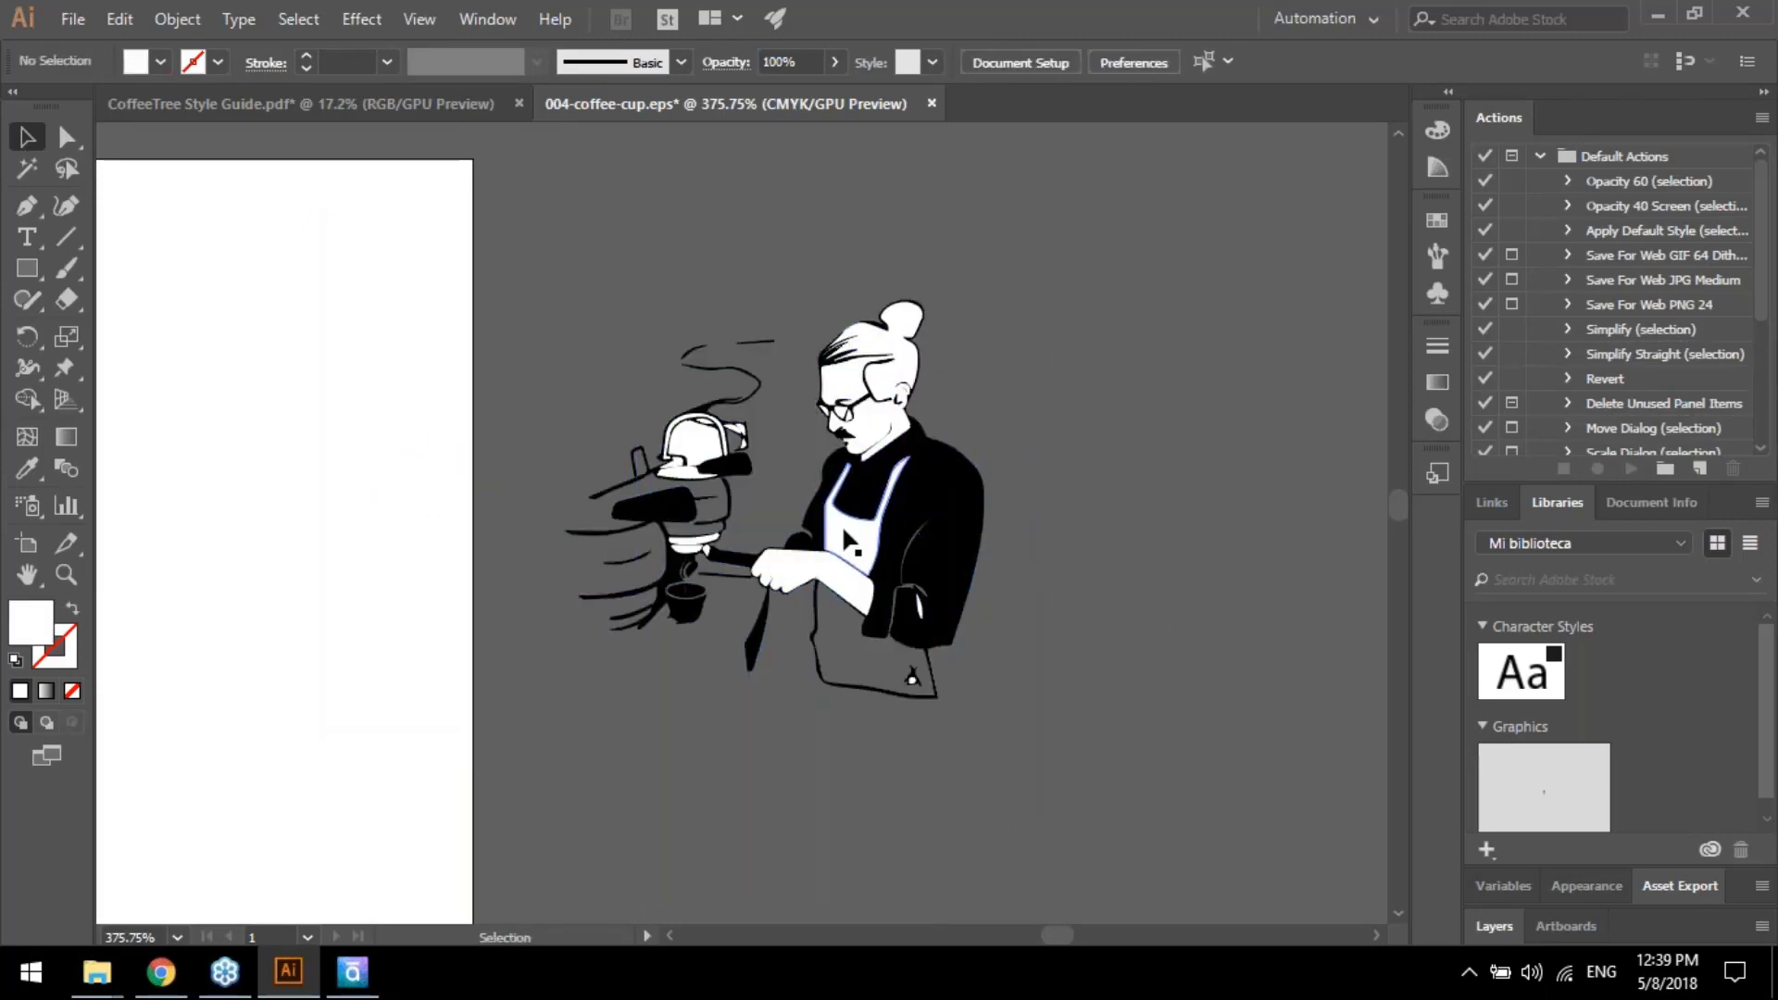
click(844, 531)
key(Delete)
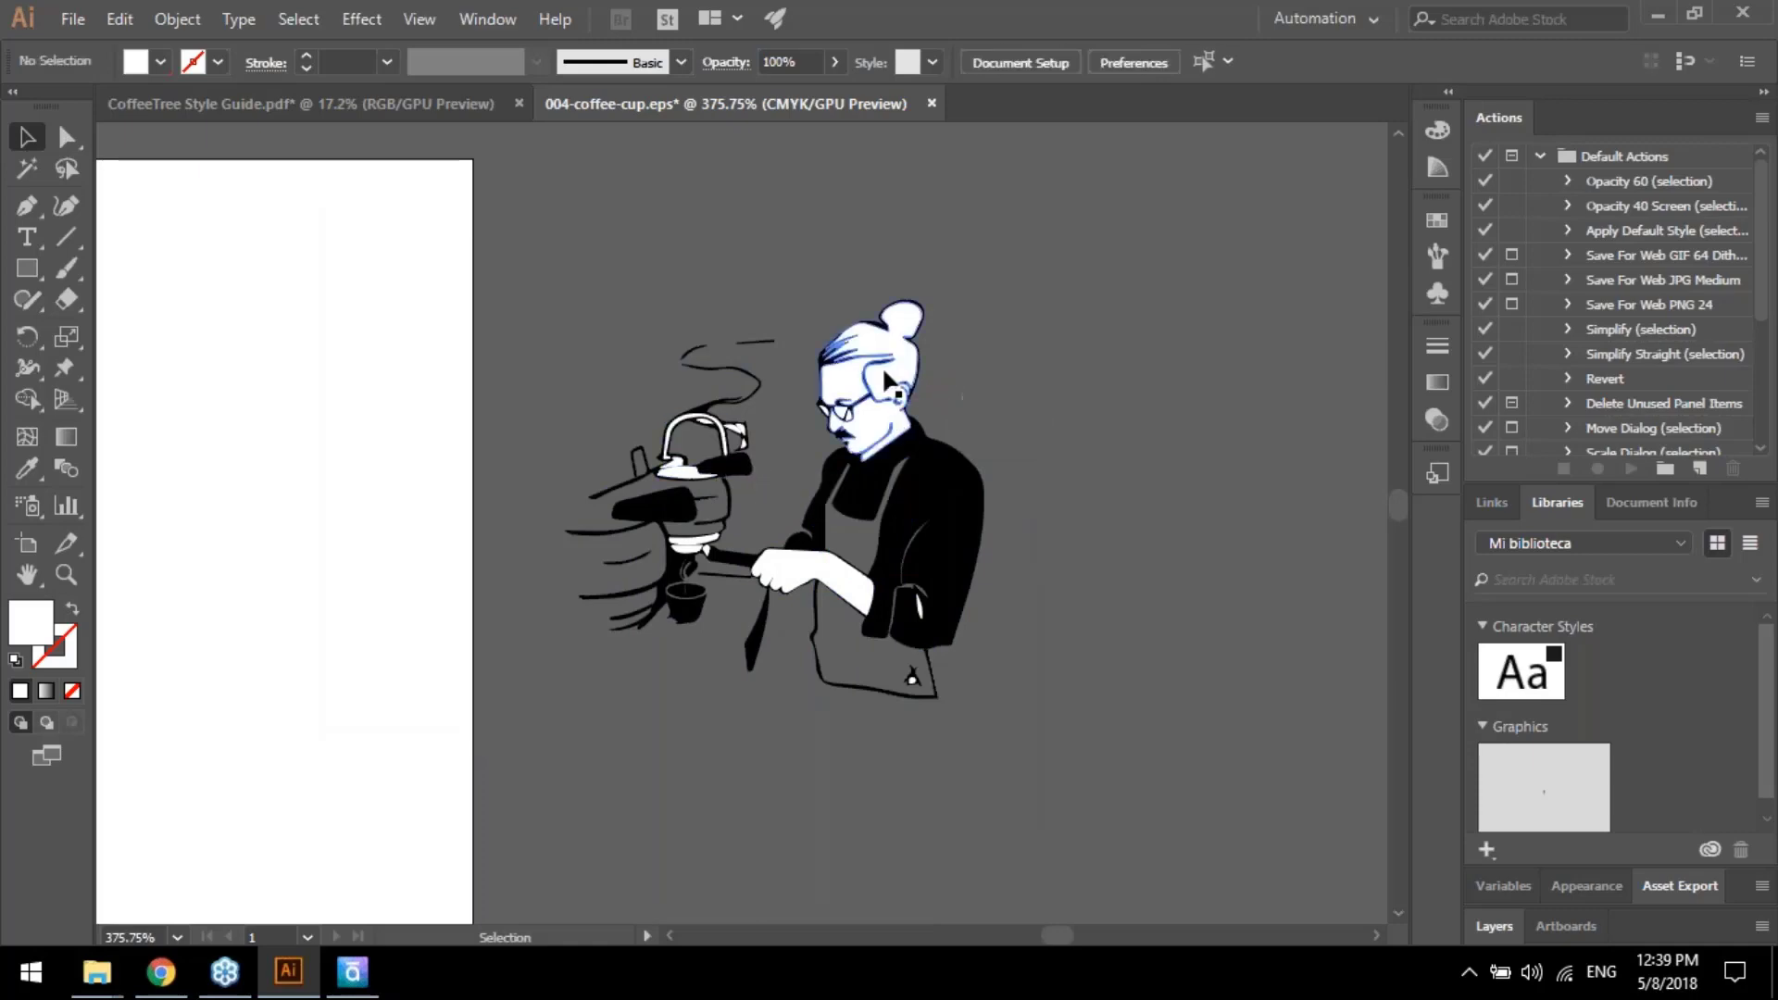
click(893, 385)
key(Delete)
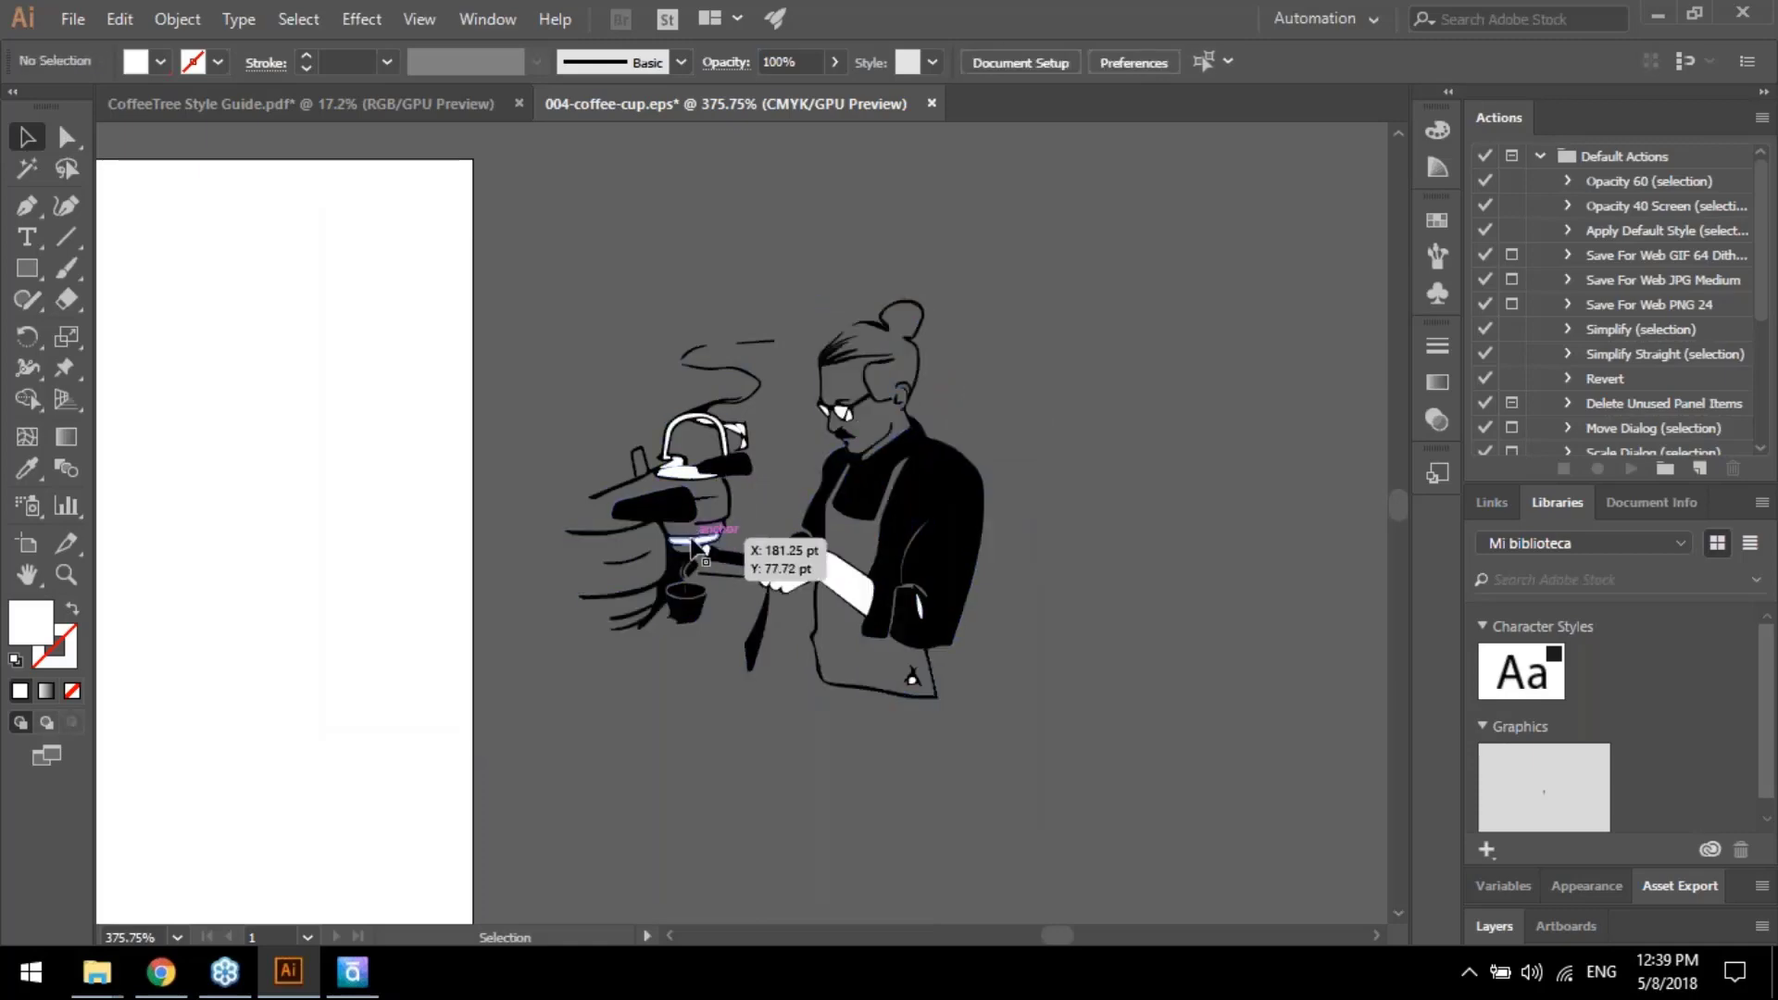
click(699, 545)
key(Delete)
click(827, 574)
key(Delete)
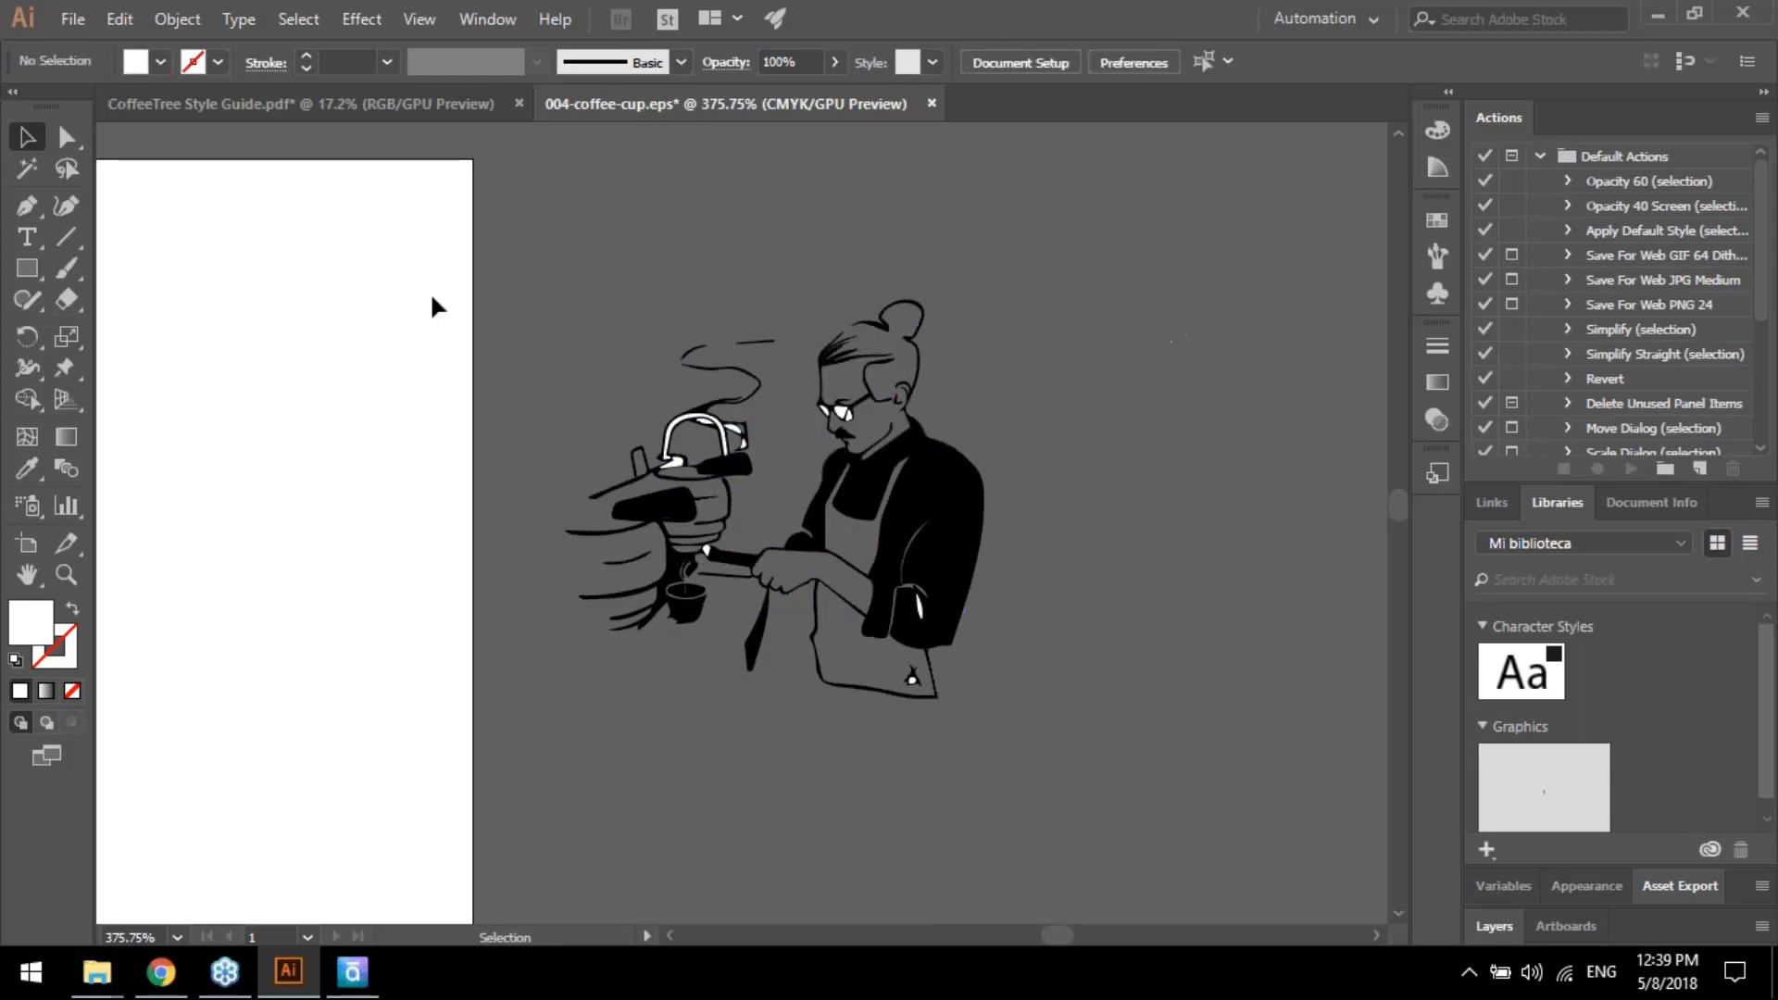
Create an artboard fitted to the barista artwork and delete the old empty Artboard 3
key(shift+o)
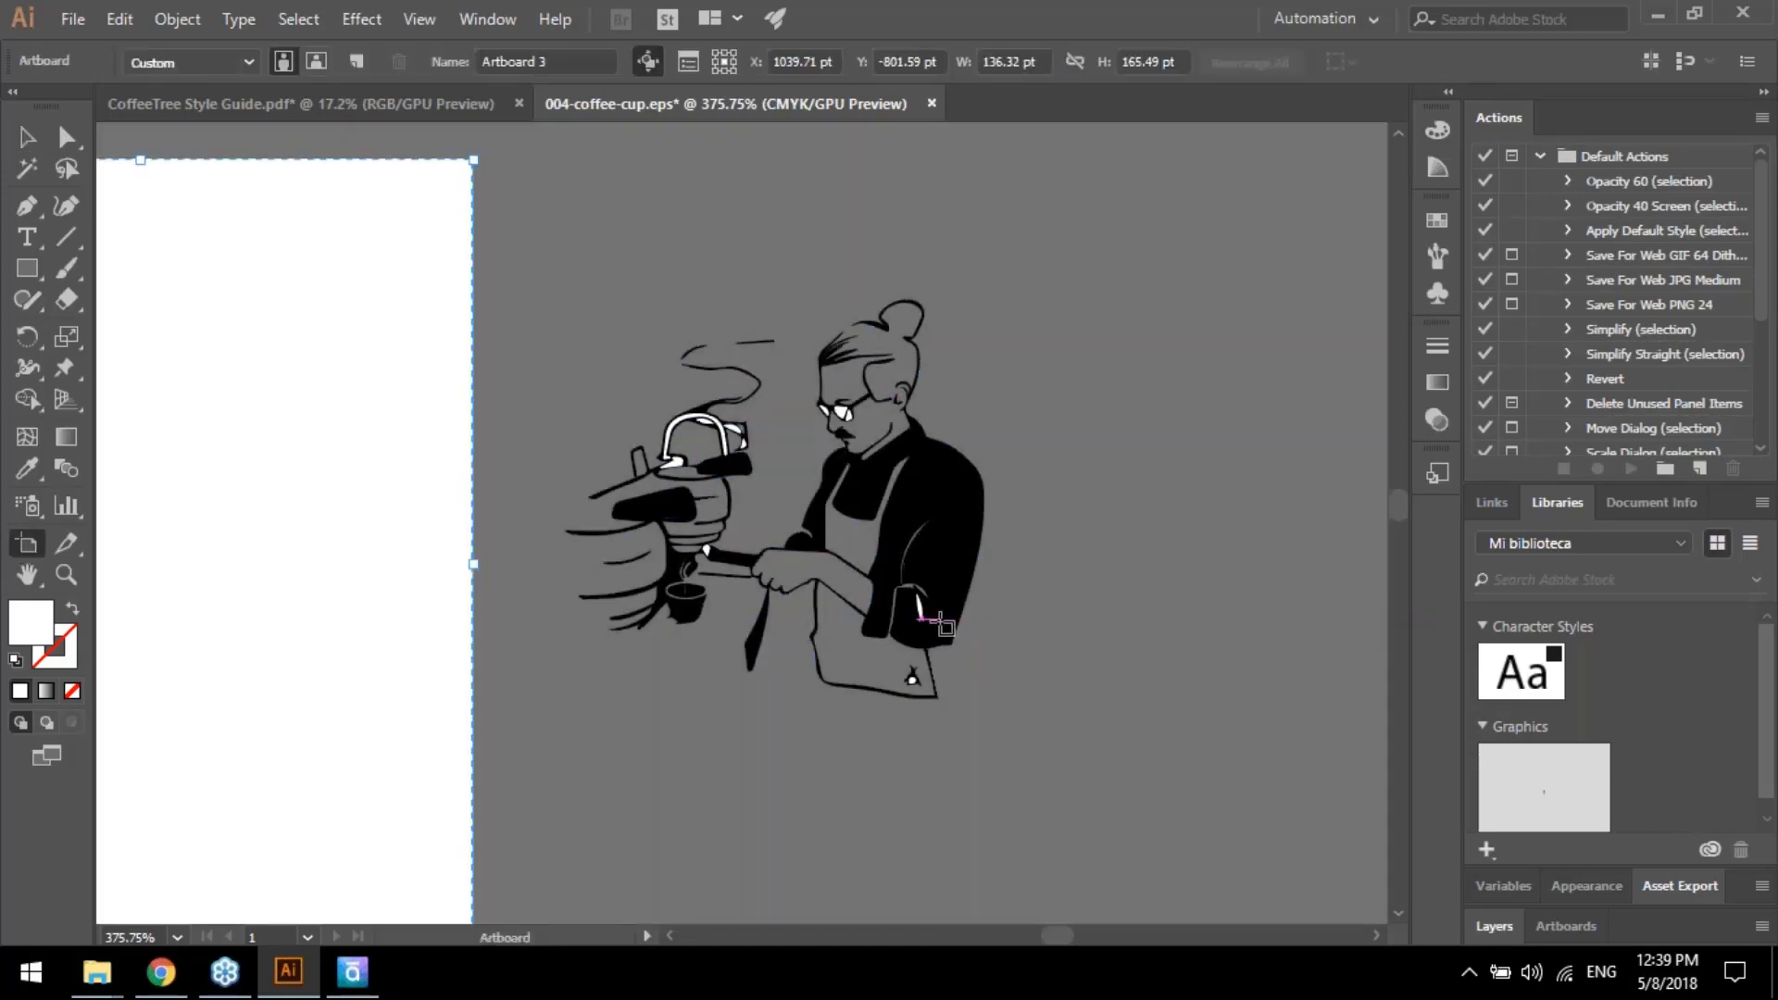
click(945, 627)
click(335, 594)
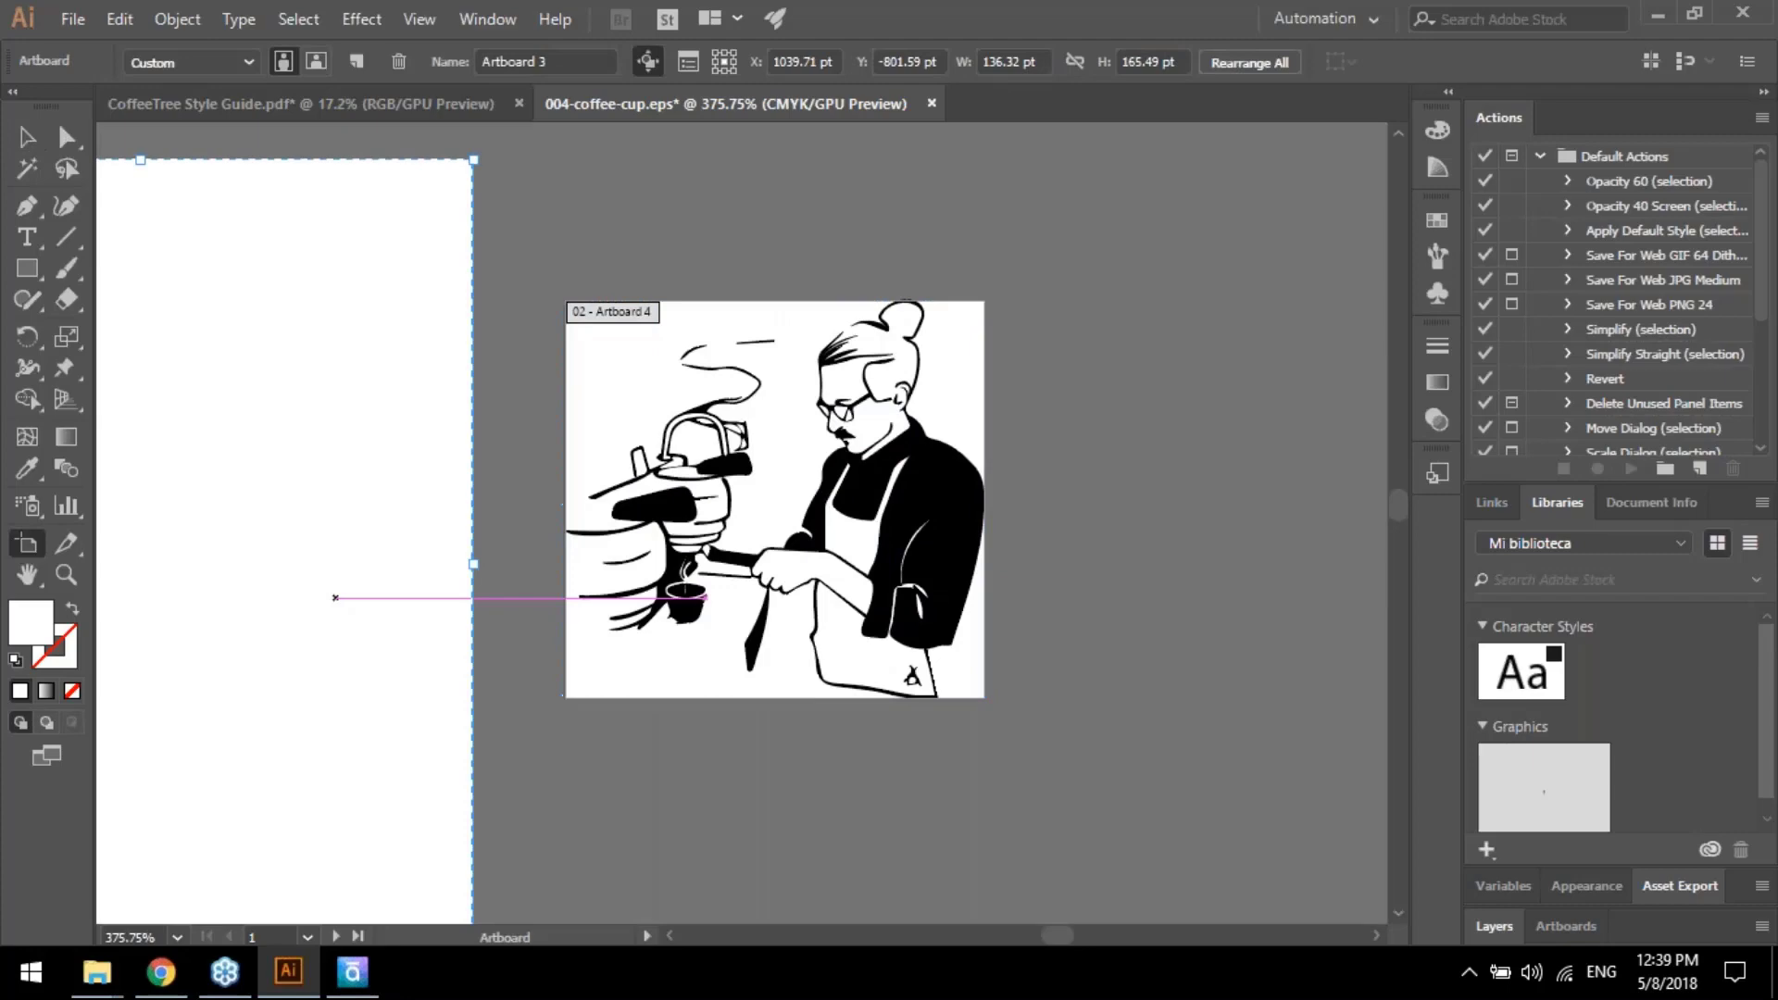
key(Delete)
Export the barista artwork as an Enhanced Metafile (EMF) named barista2 in the Webinar-SL folder
click(82, 16)
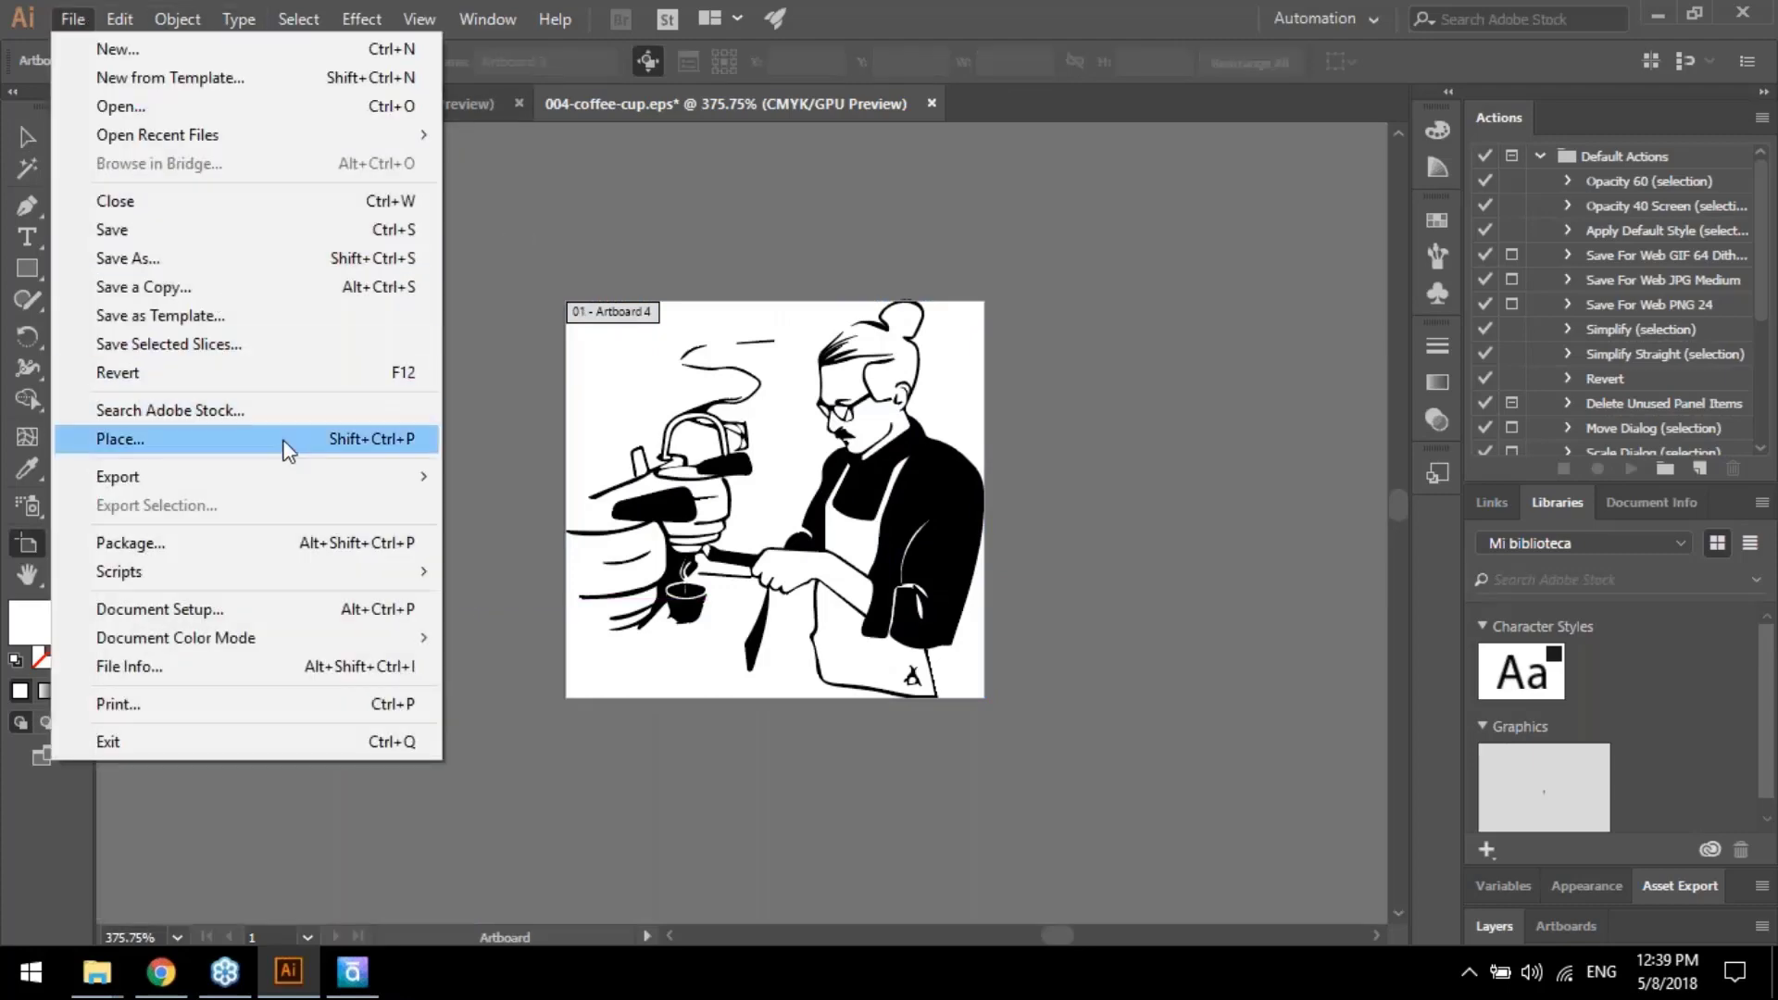
mouse_move(286, 476)
click(518, 505)
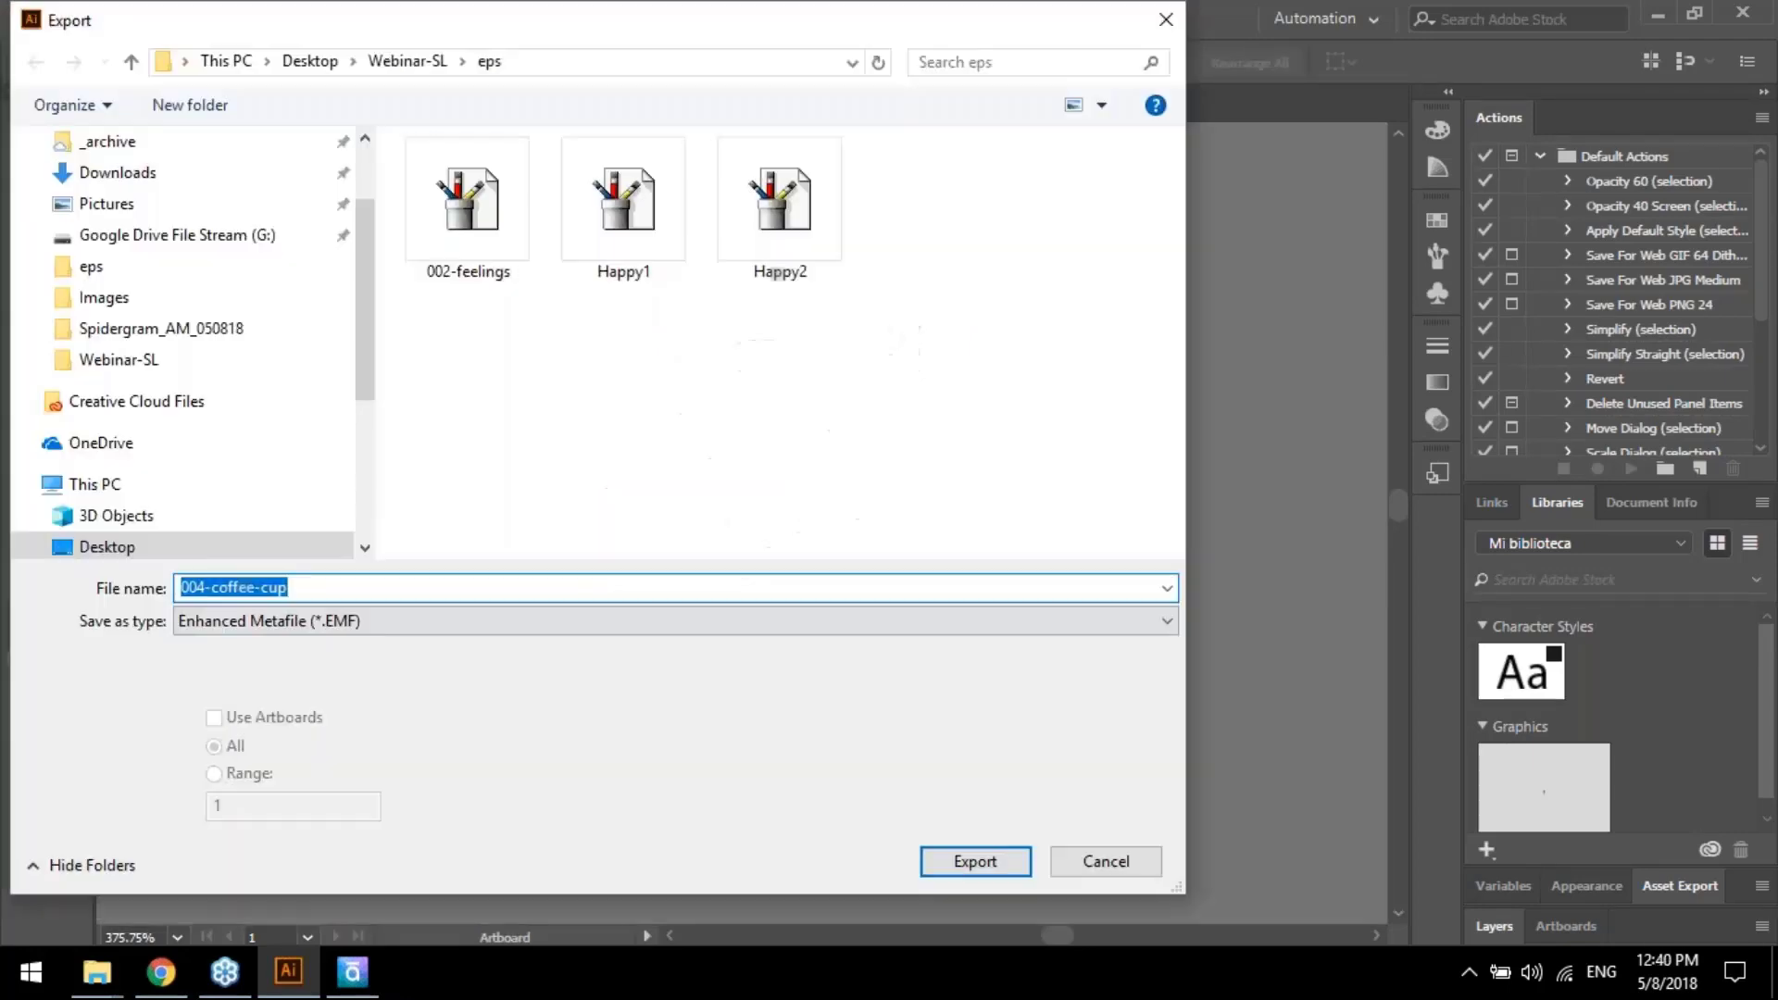
click(130, 63)
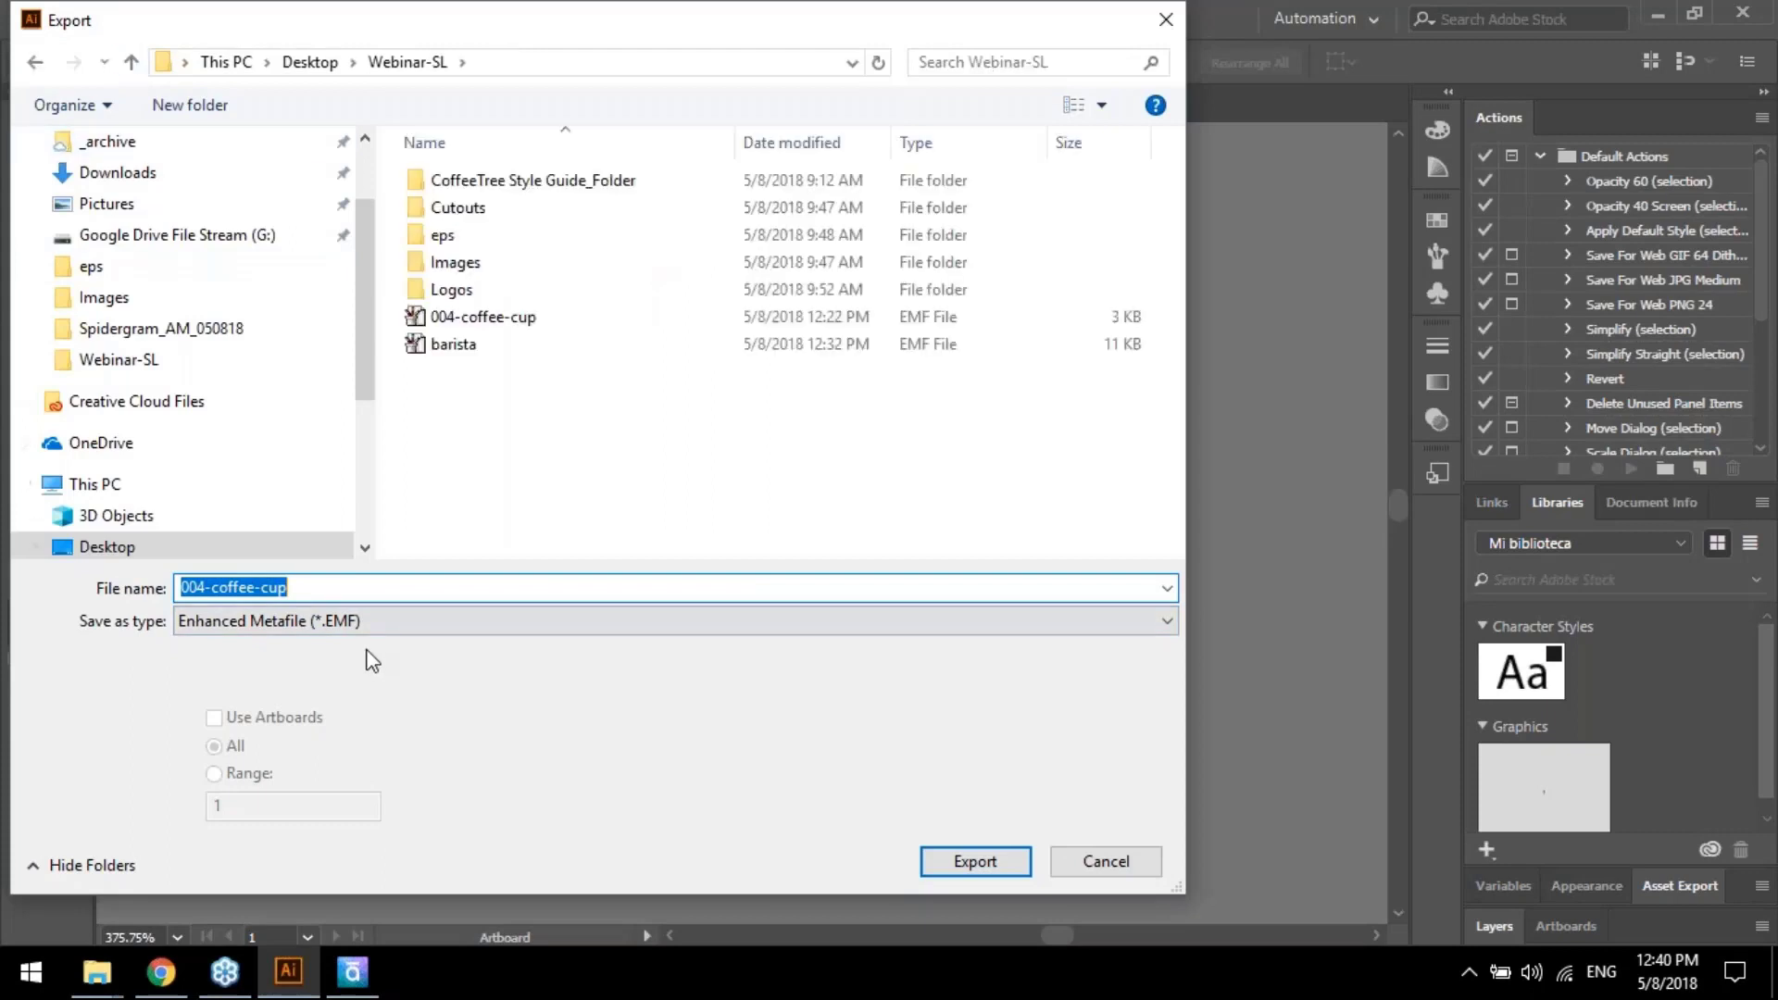
text(barista2)
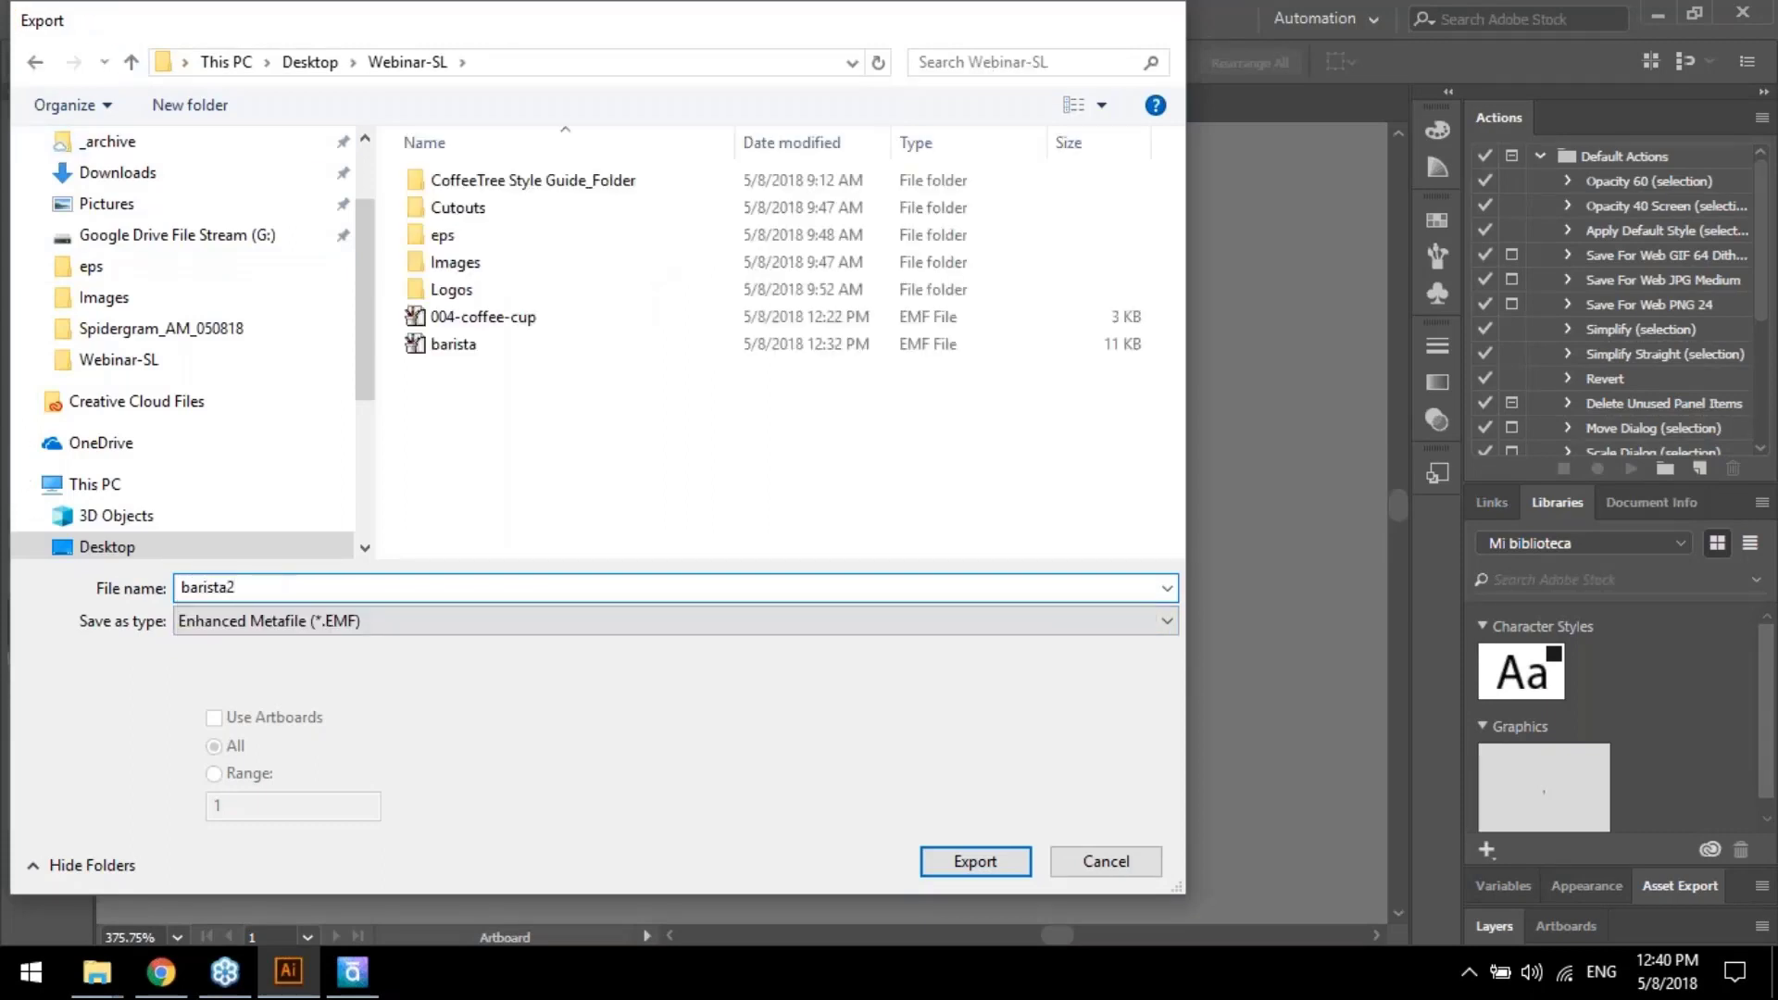
key(Return)
Switch to Storyline, insert barista2.emf on the dark slide and enlarge it to about 409 by 384 px
click(371, 978)
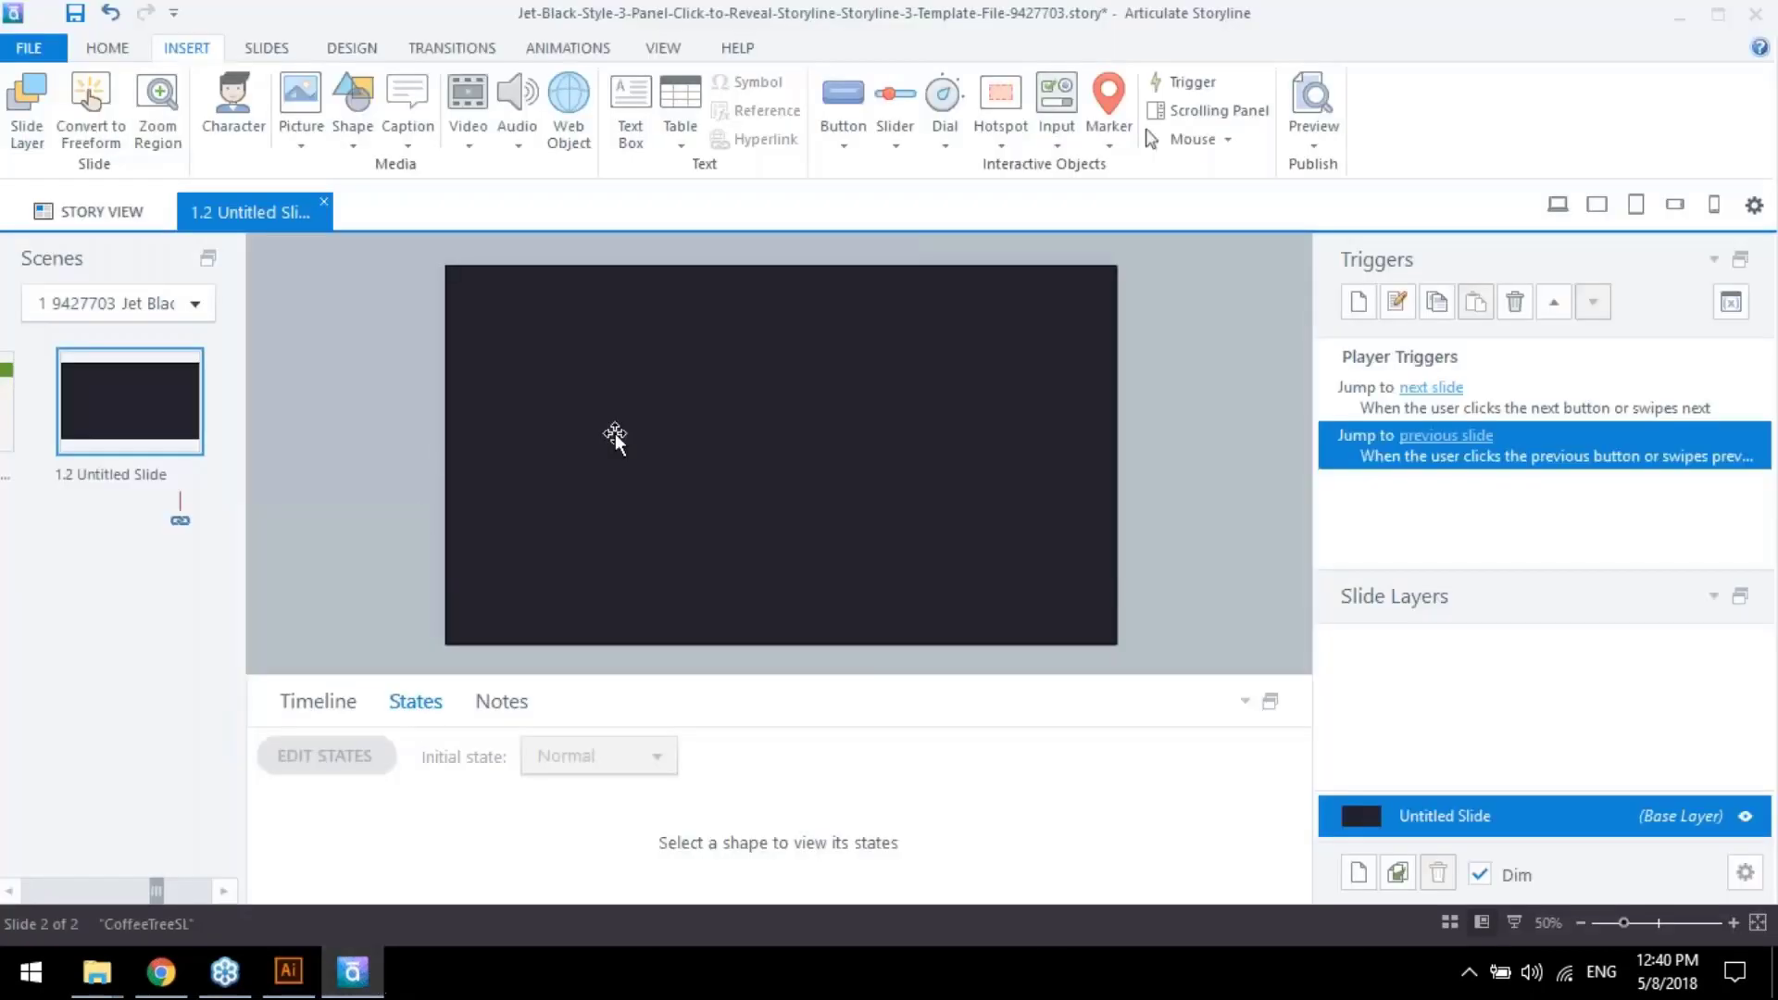
click(318, 98)
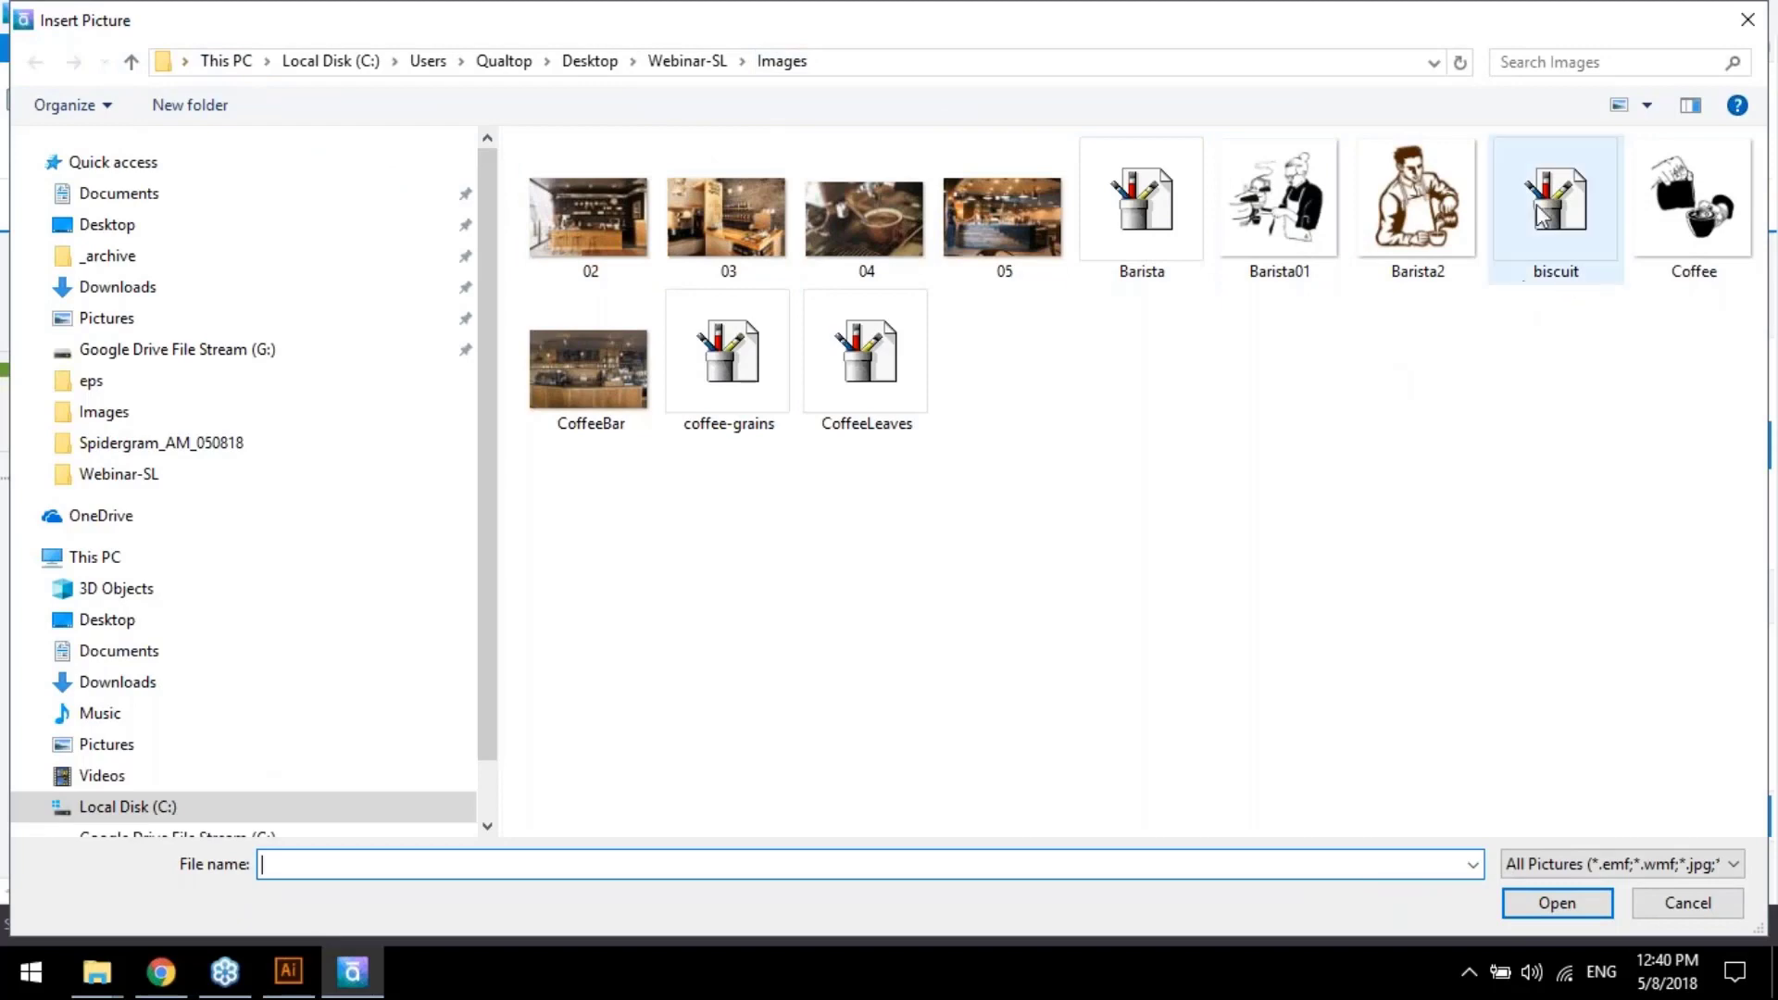
click(132, 65)
click(692, 365)
double_click(692, 365)
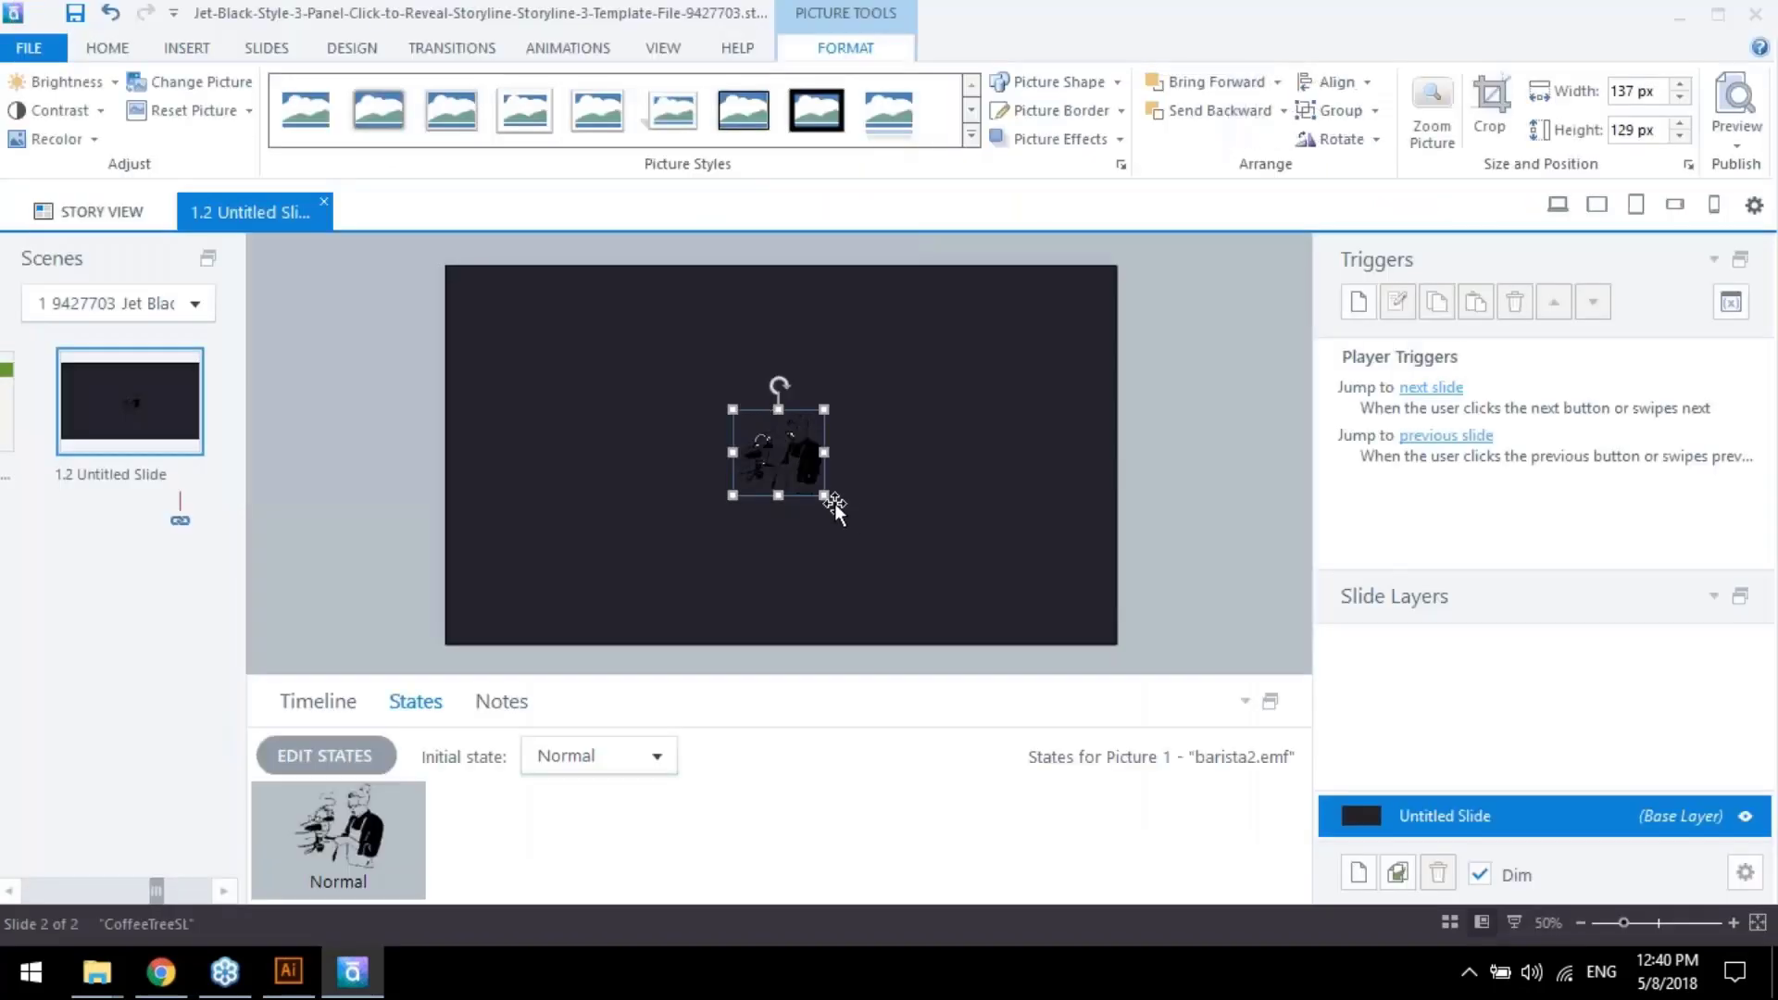
drag(825, 497, 896, 537)
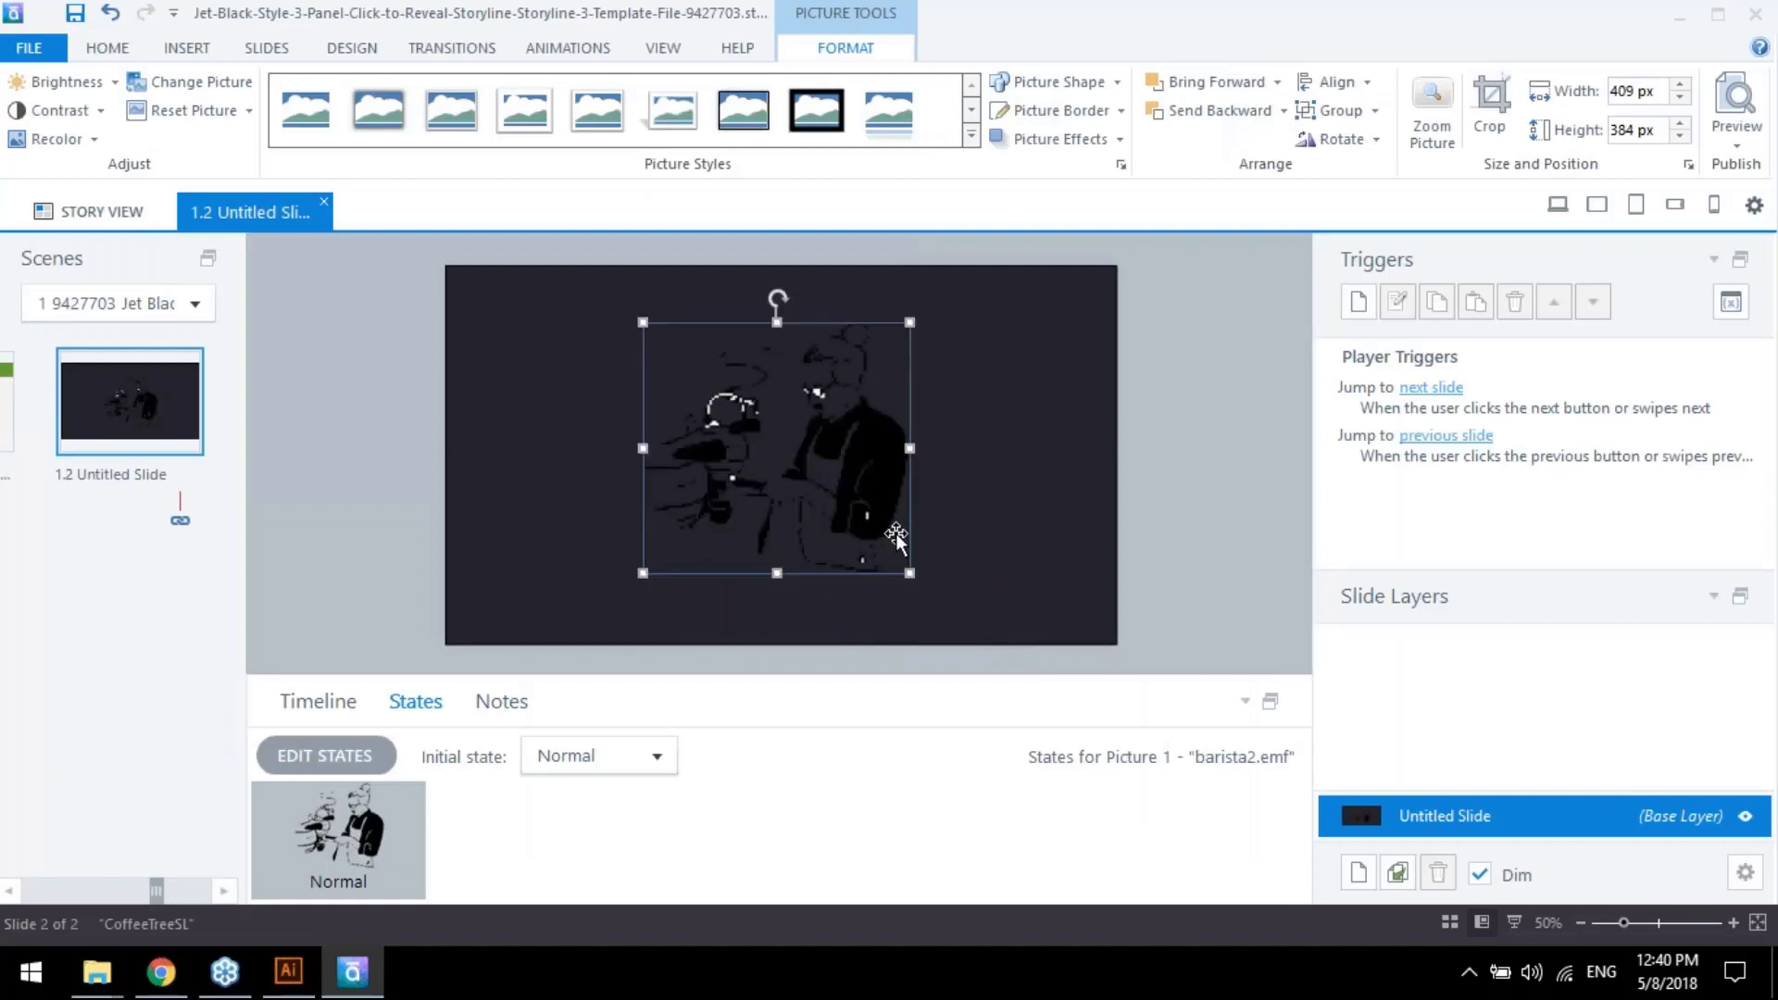
Ungroup the barista picture into separate shapes and move the artwork off the slide
right_click(821, 402)
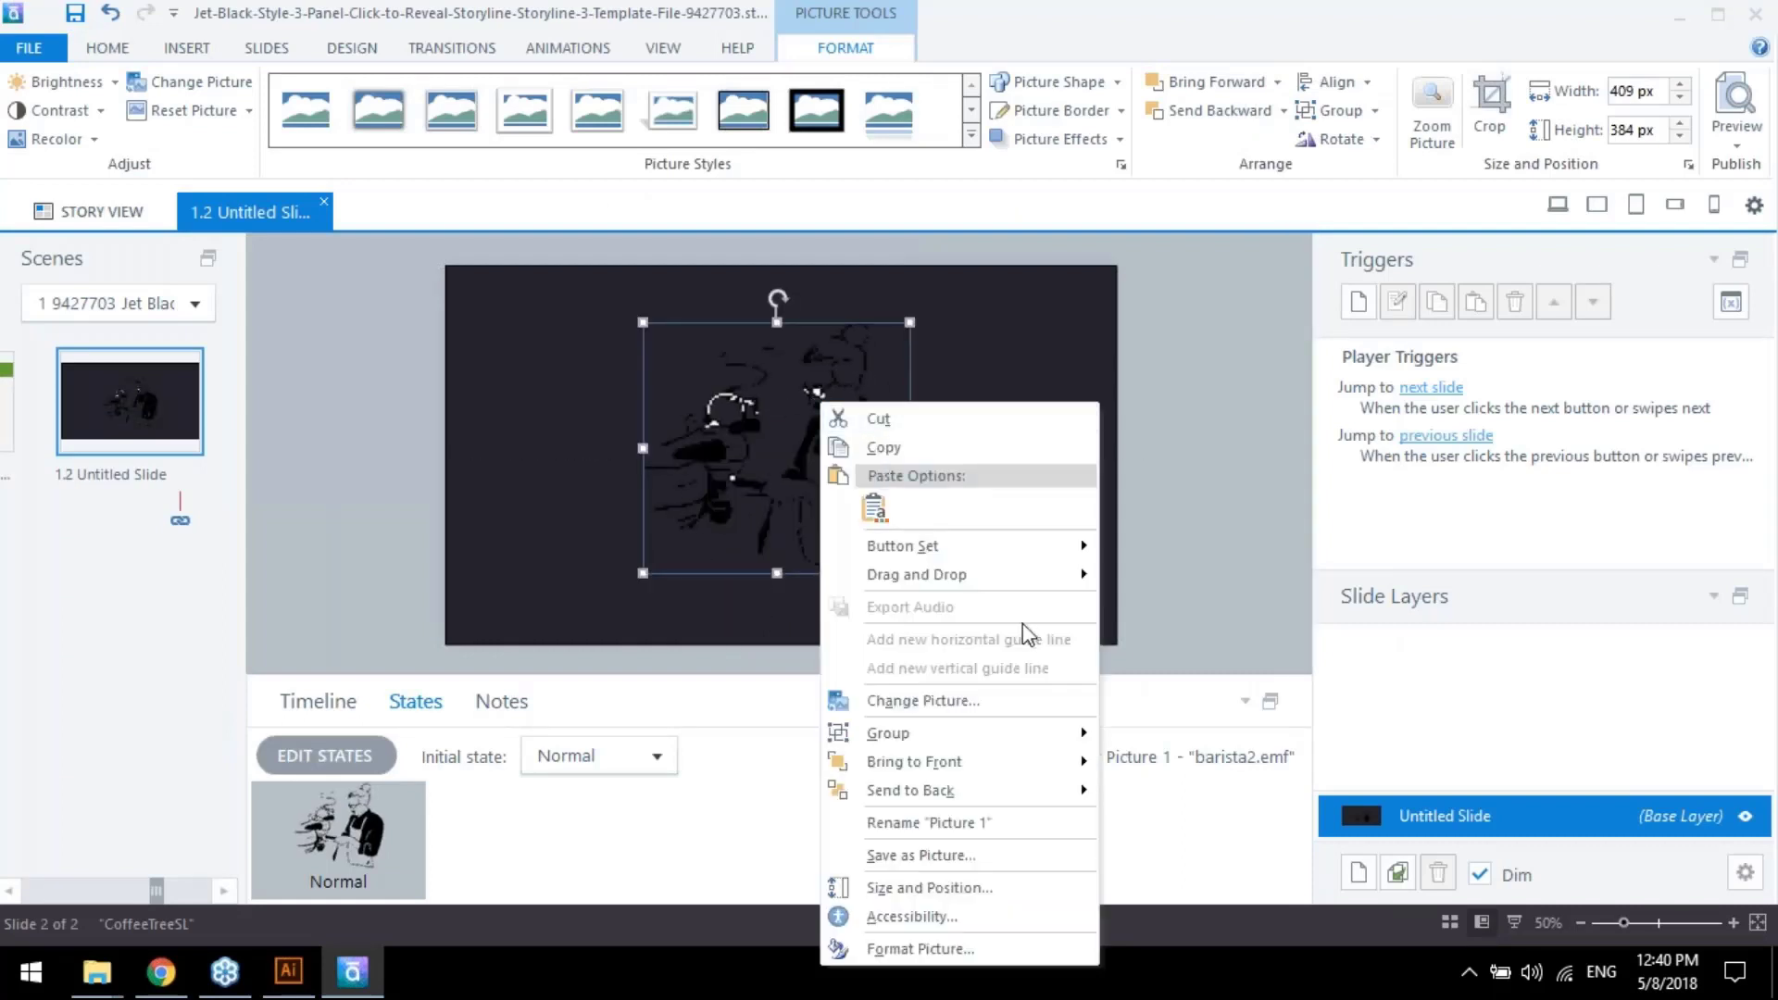
mouse_move(1017, 741)
click(1167, 798)
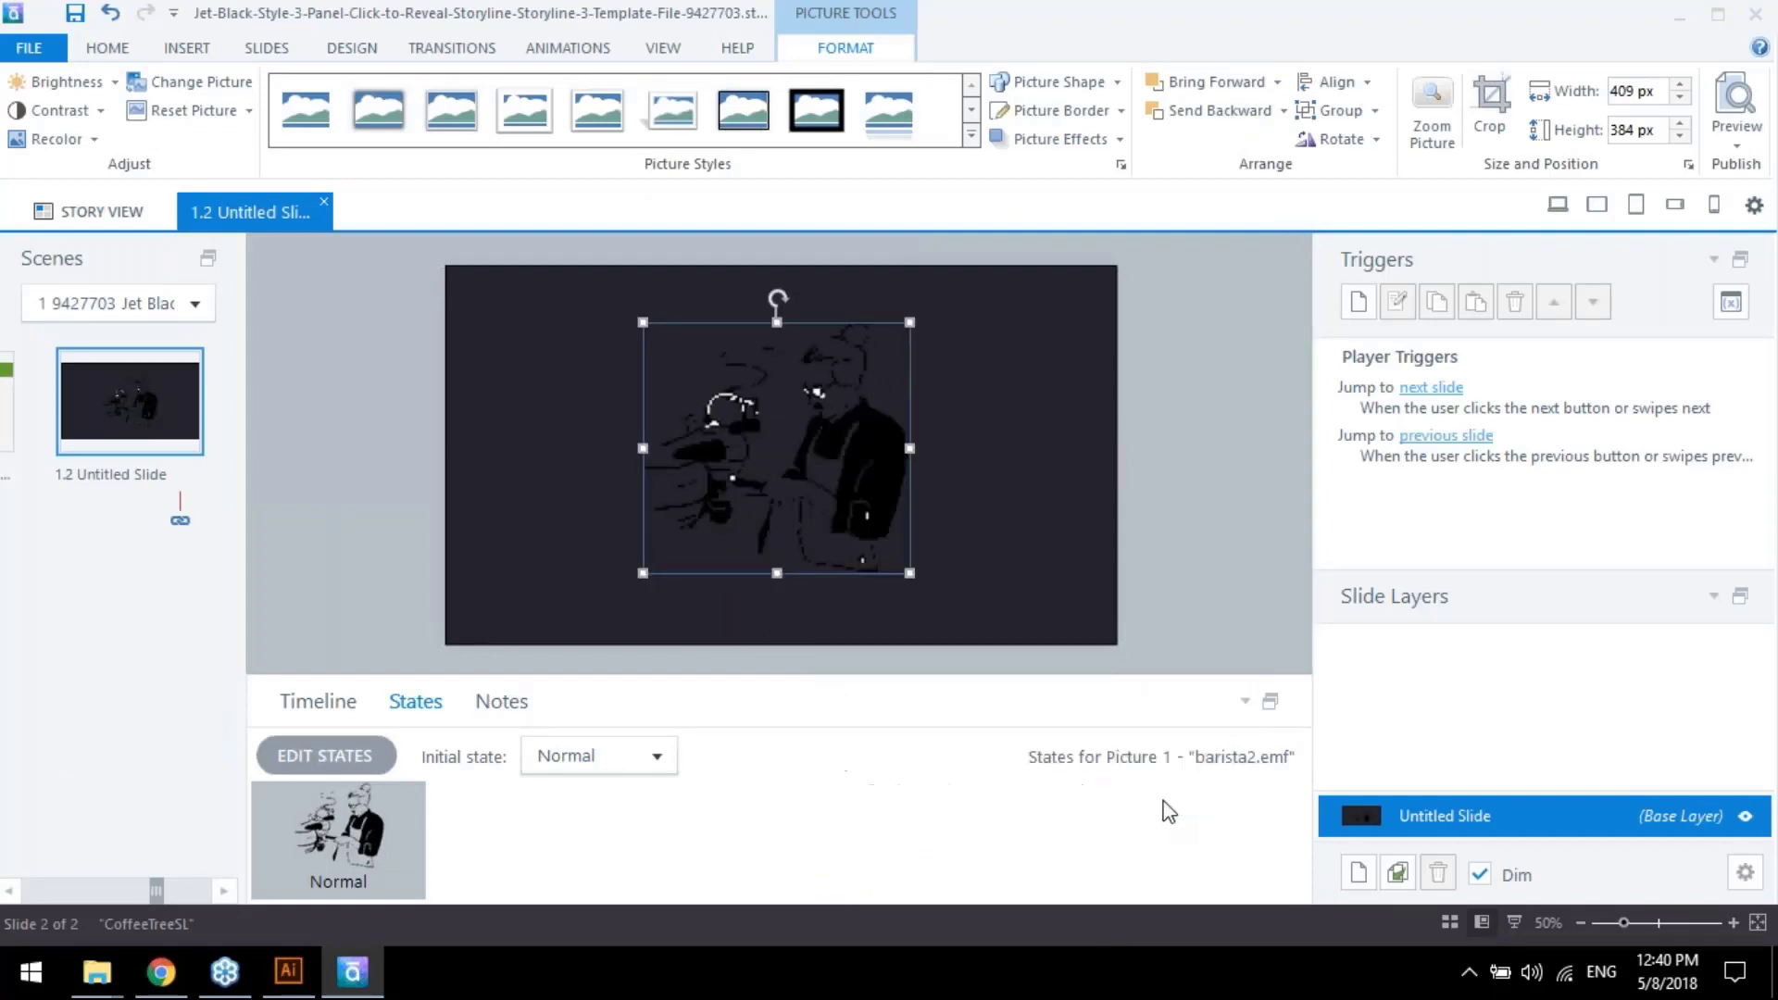
click(849, 509)
scroll(1207, 448, down, 4)
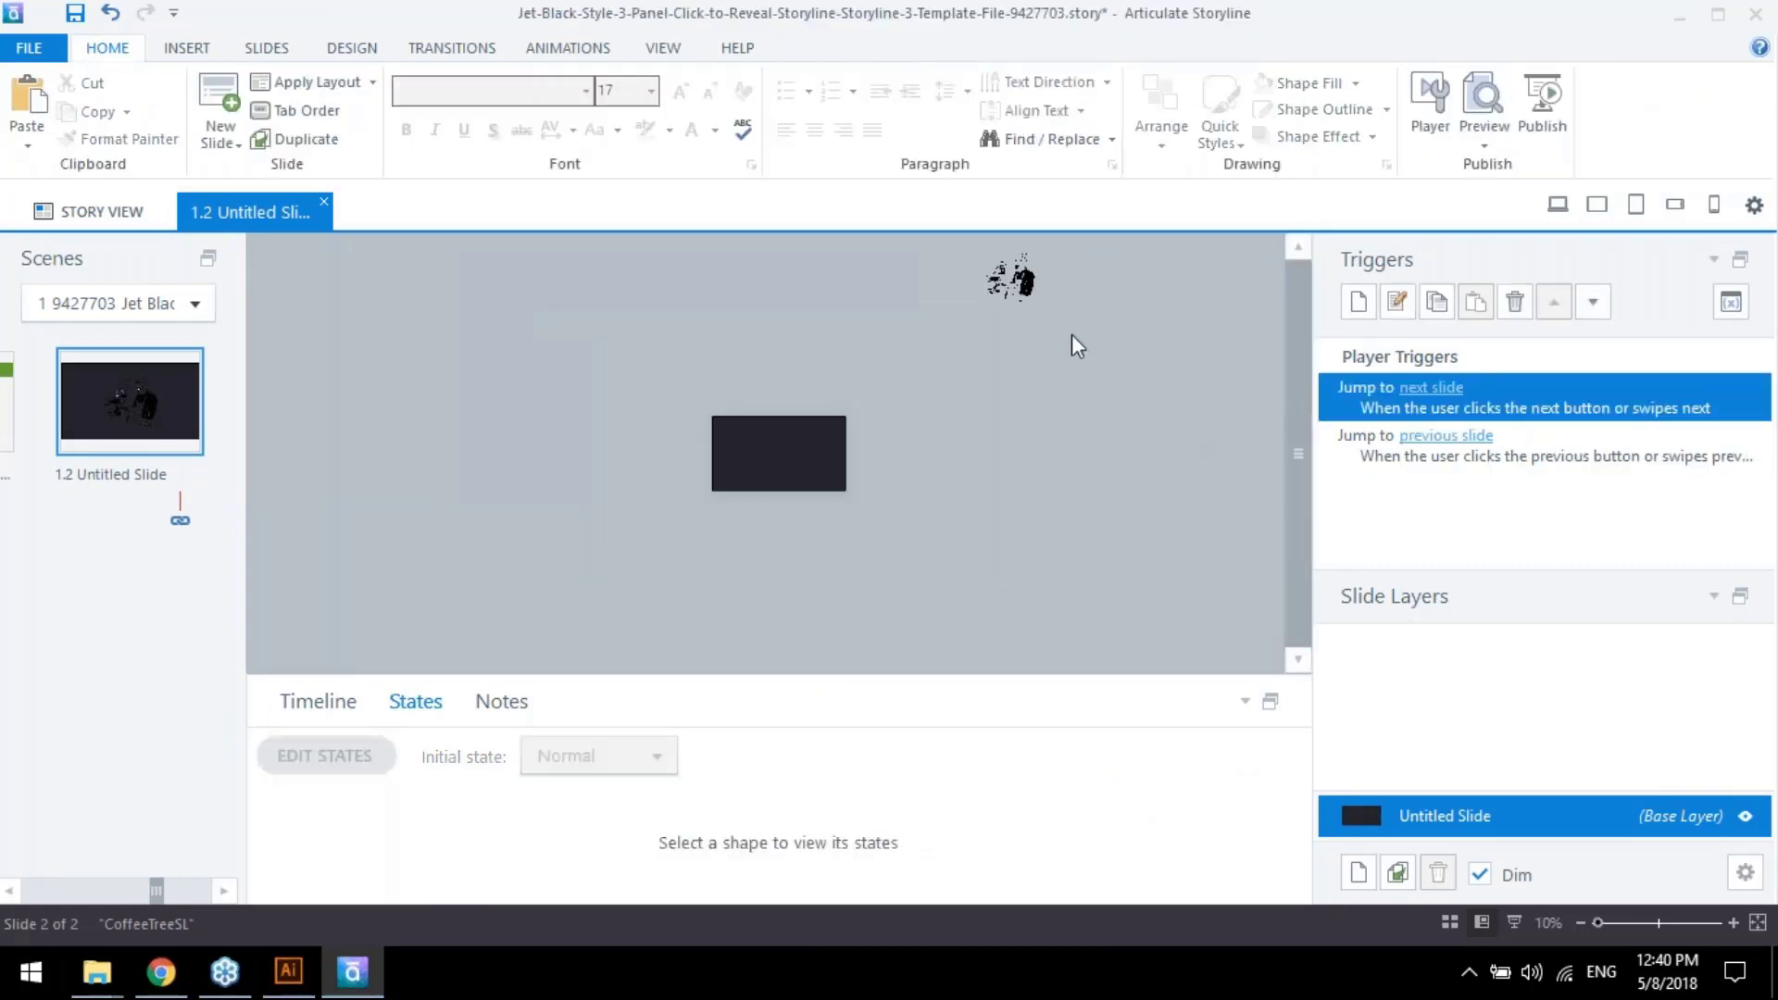
Return the grouped barista artwork to the middle of the dark slide and fill all its shapes white
drag(792, 467, 1004, 287)
click(780, 466)
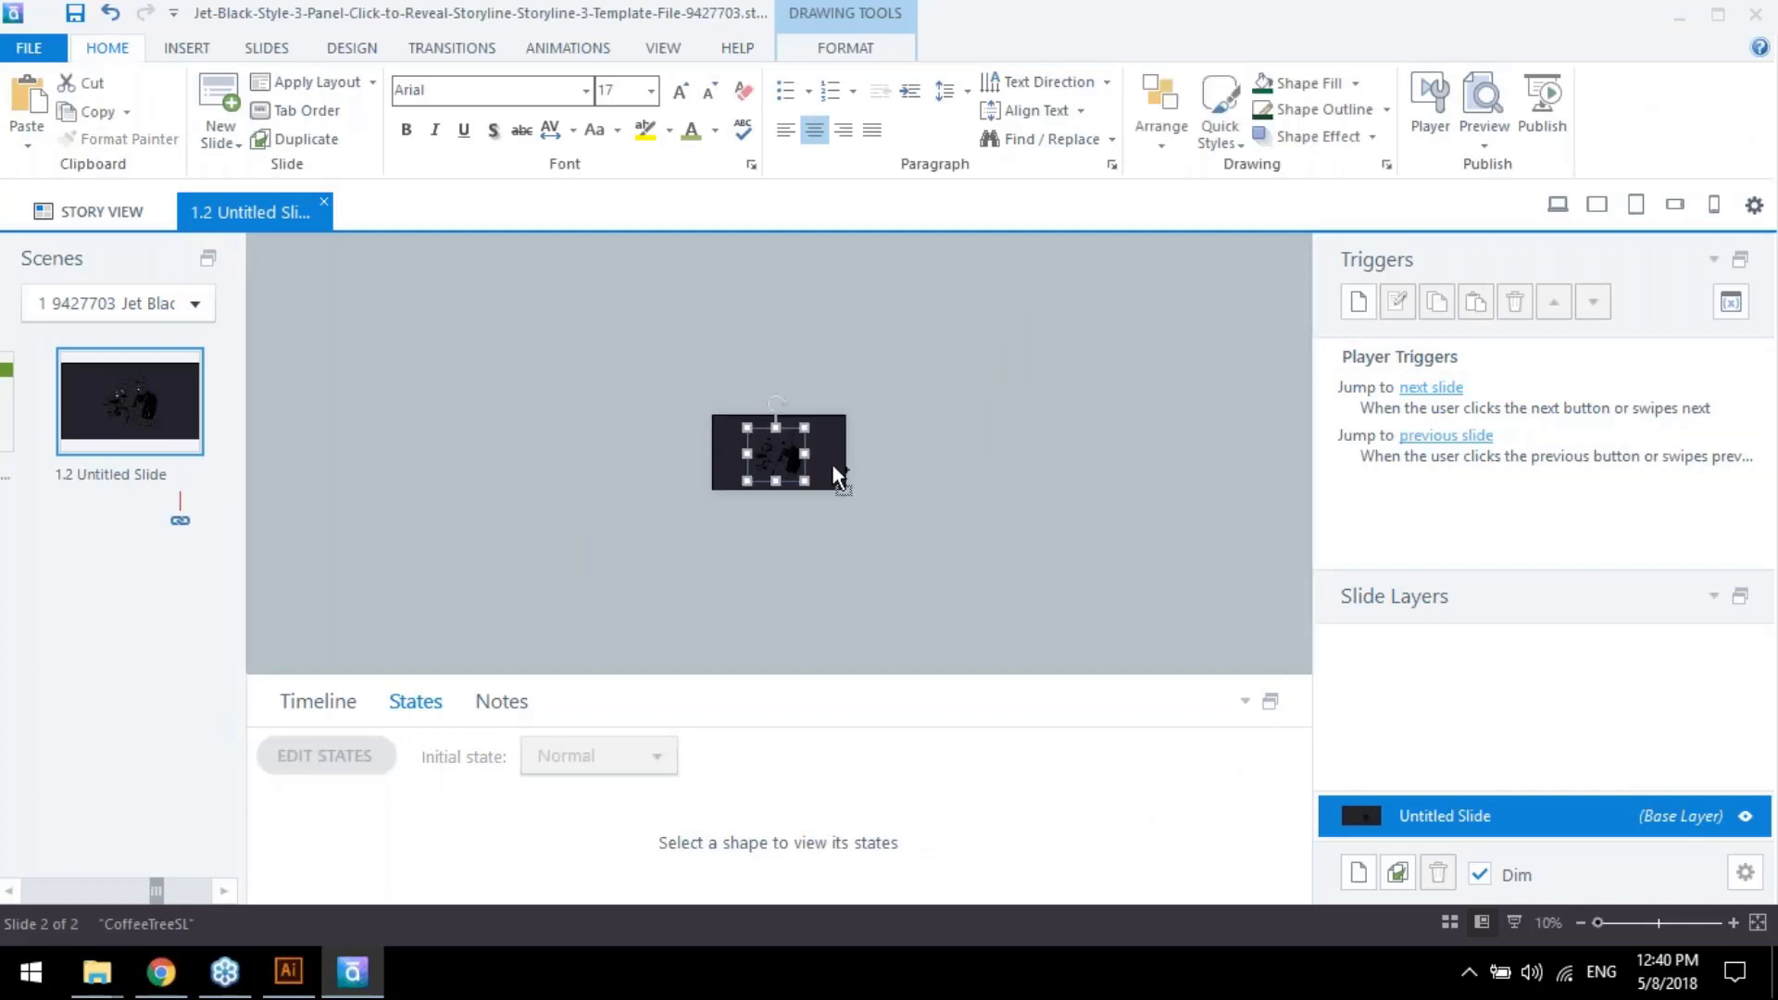
scroll(836, 464, up, 2)
scroll(837, 464, up, 1)
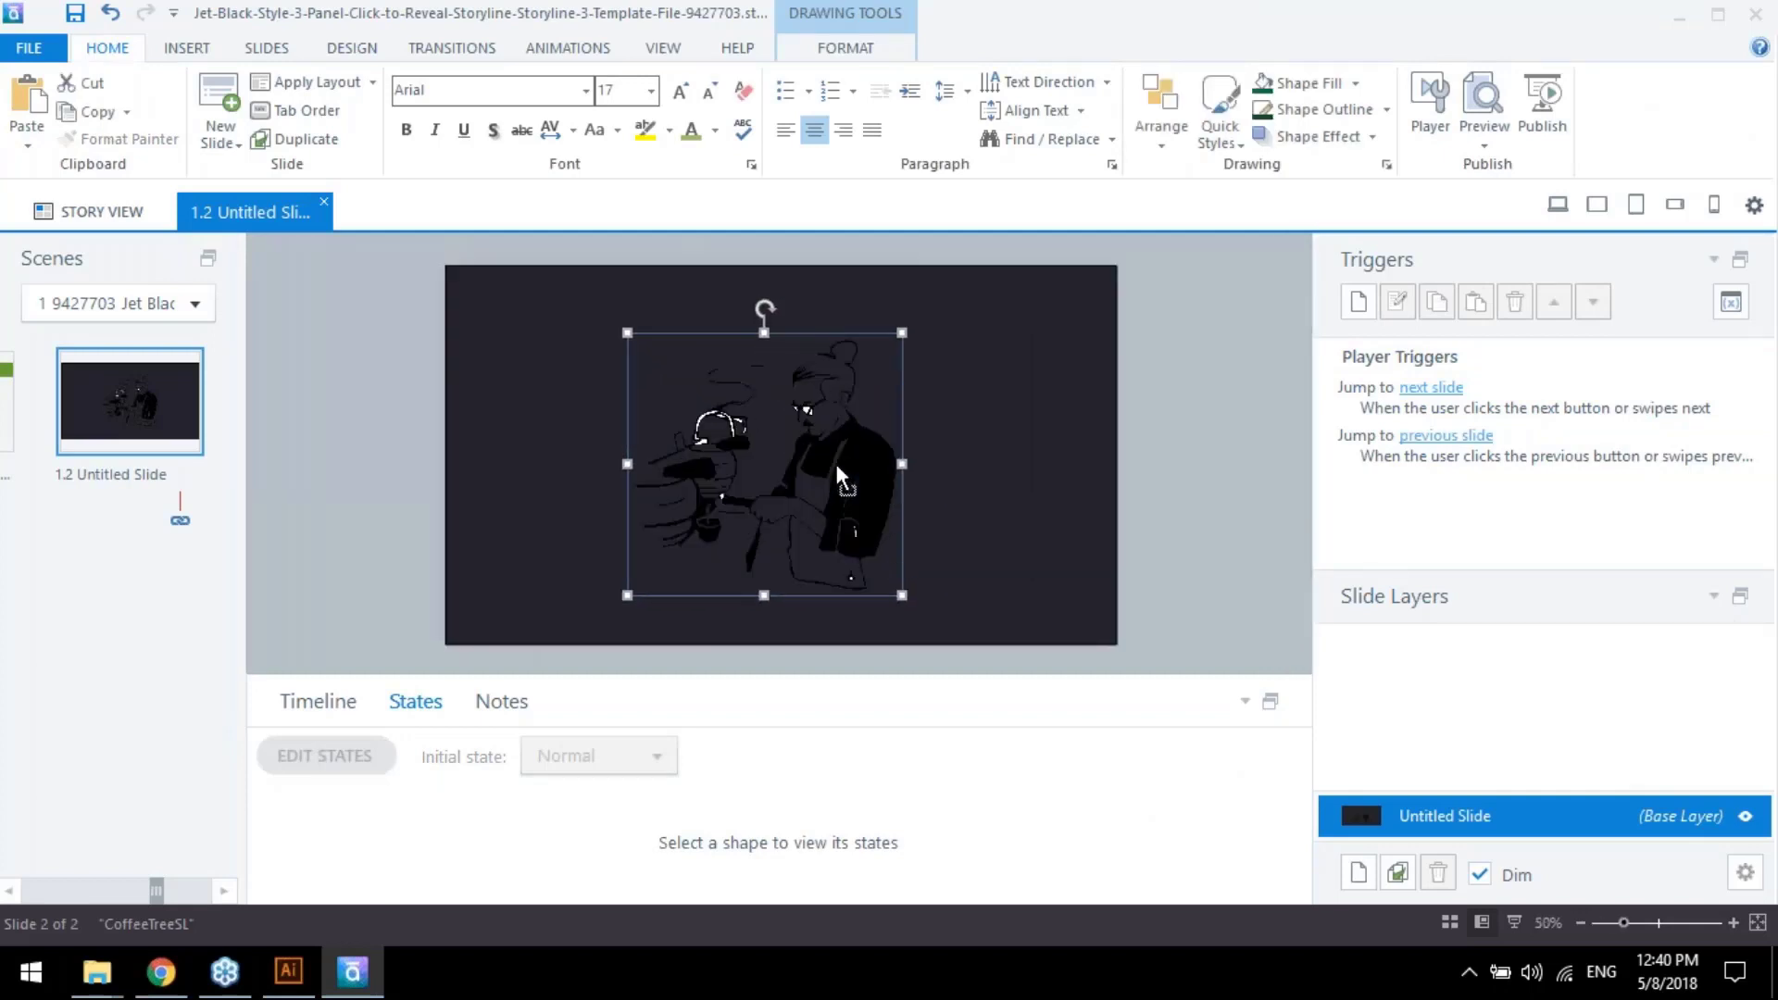
click(1355, 82)
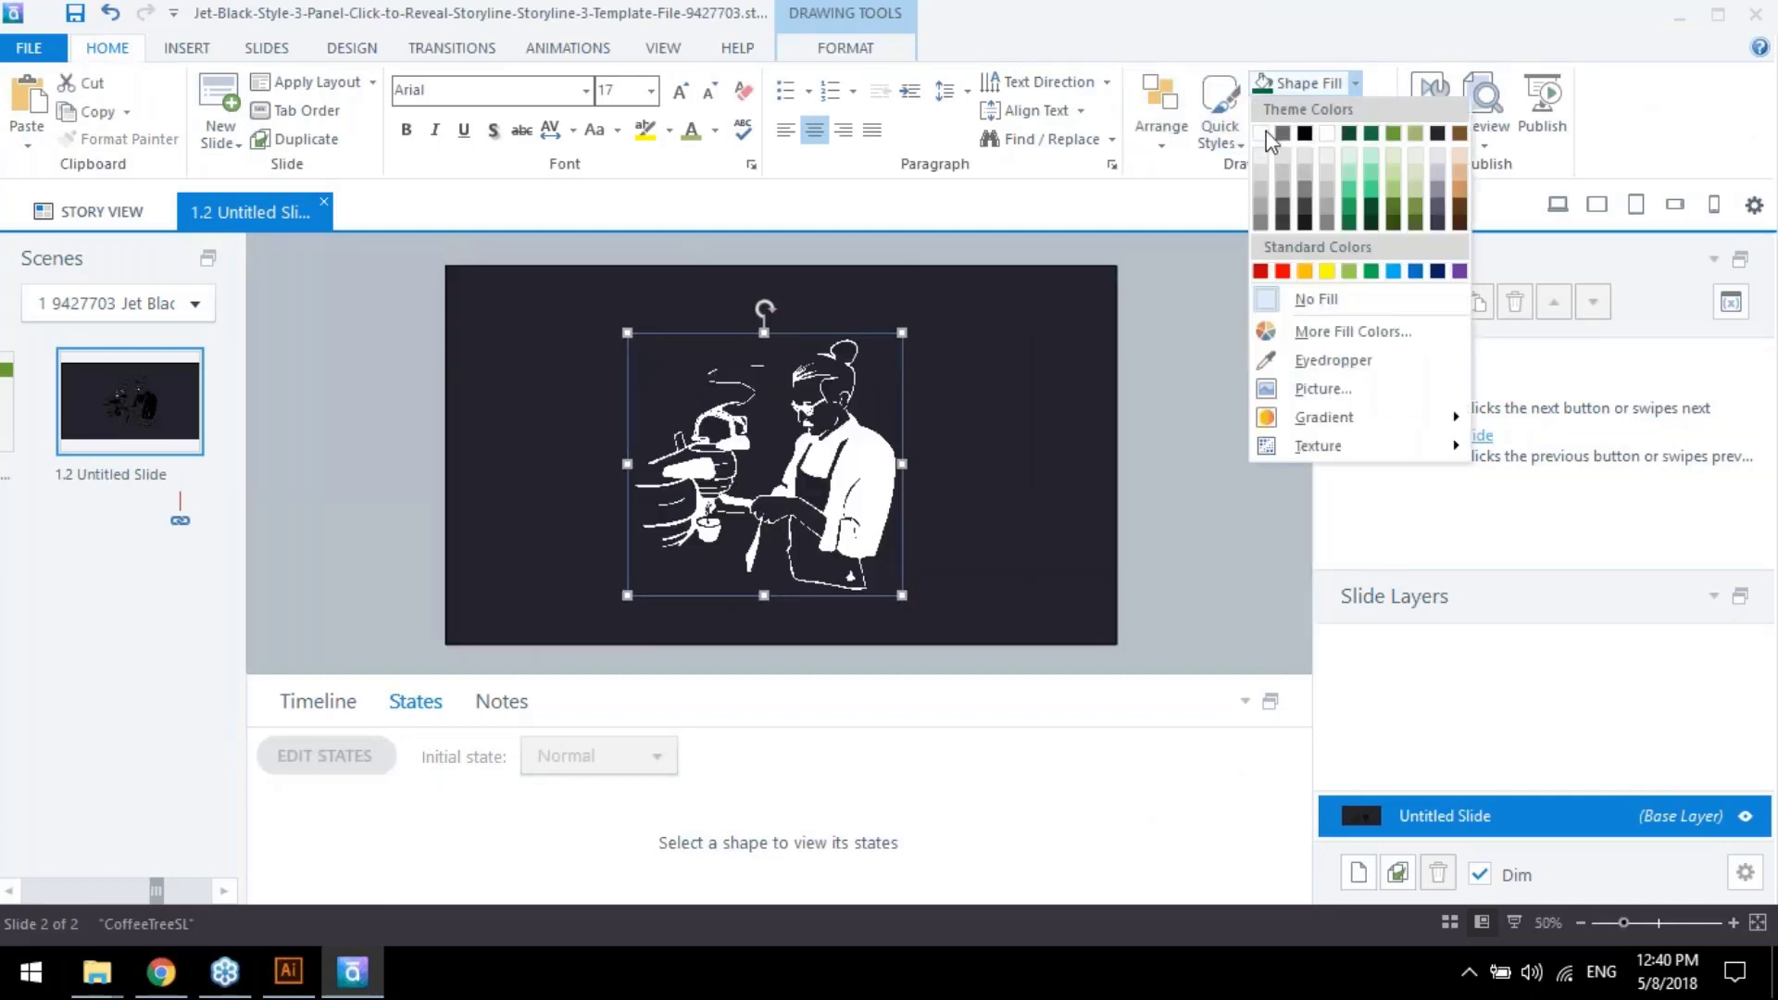
click(1271, 139)
Show the slide's timeline and lock the dark background Rectangle 1
click(958, 485)
scroll(926, 489, up, 1)
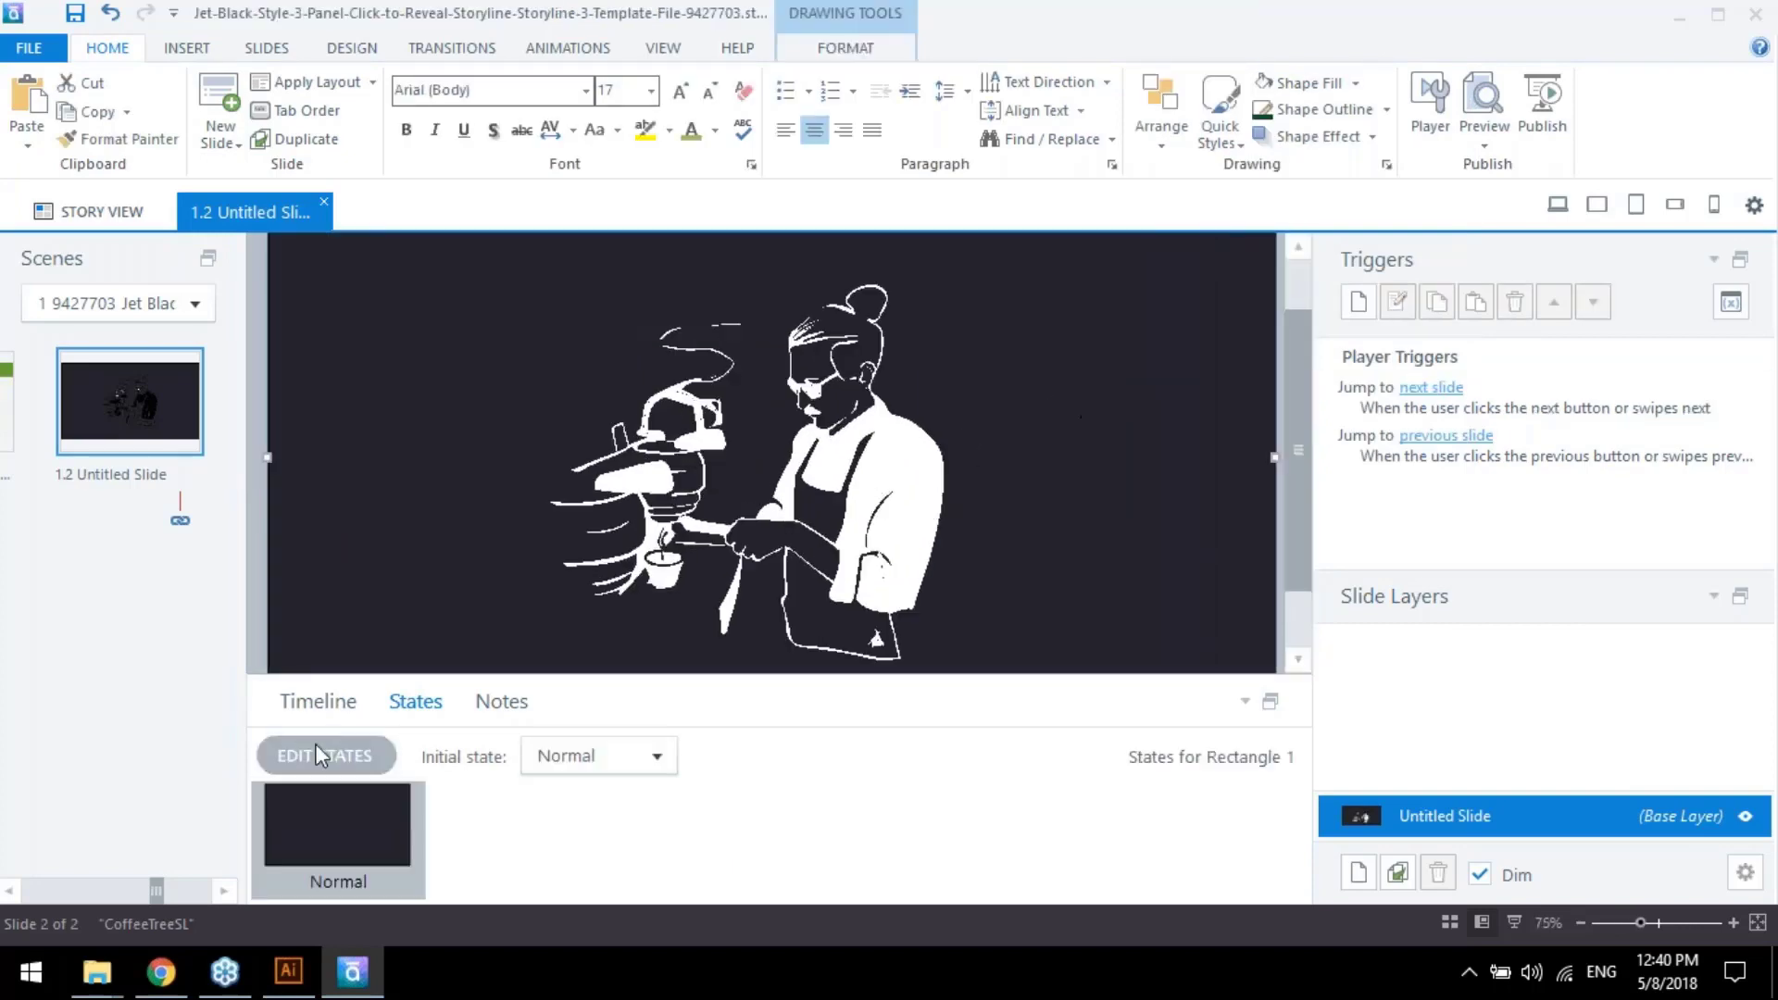
click(312, 706)
click(339, 820)
Expand the barista Group 1 in an enlarged timeline and fill its face shape, Freeform 3, with a light green theme color
click(789, 519)
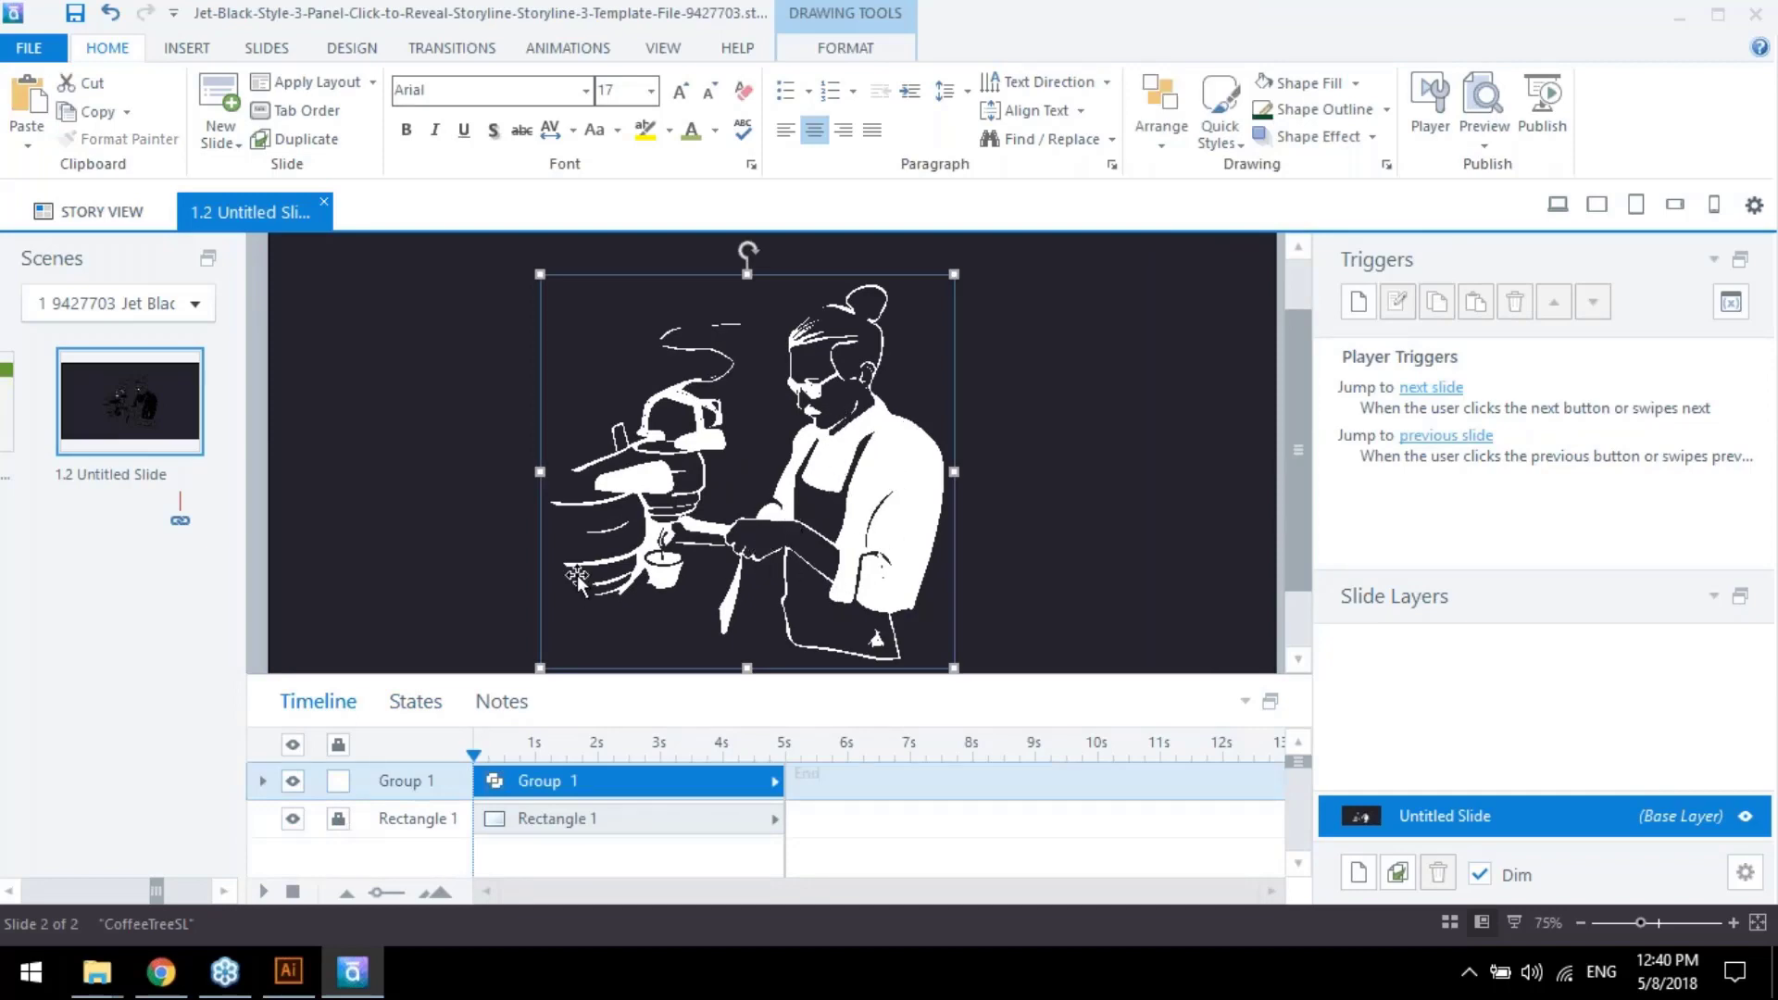
click(264, 782)
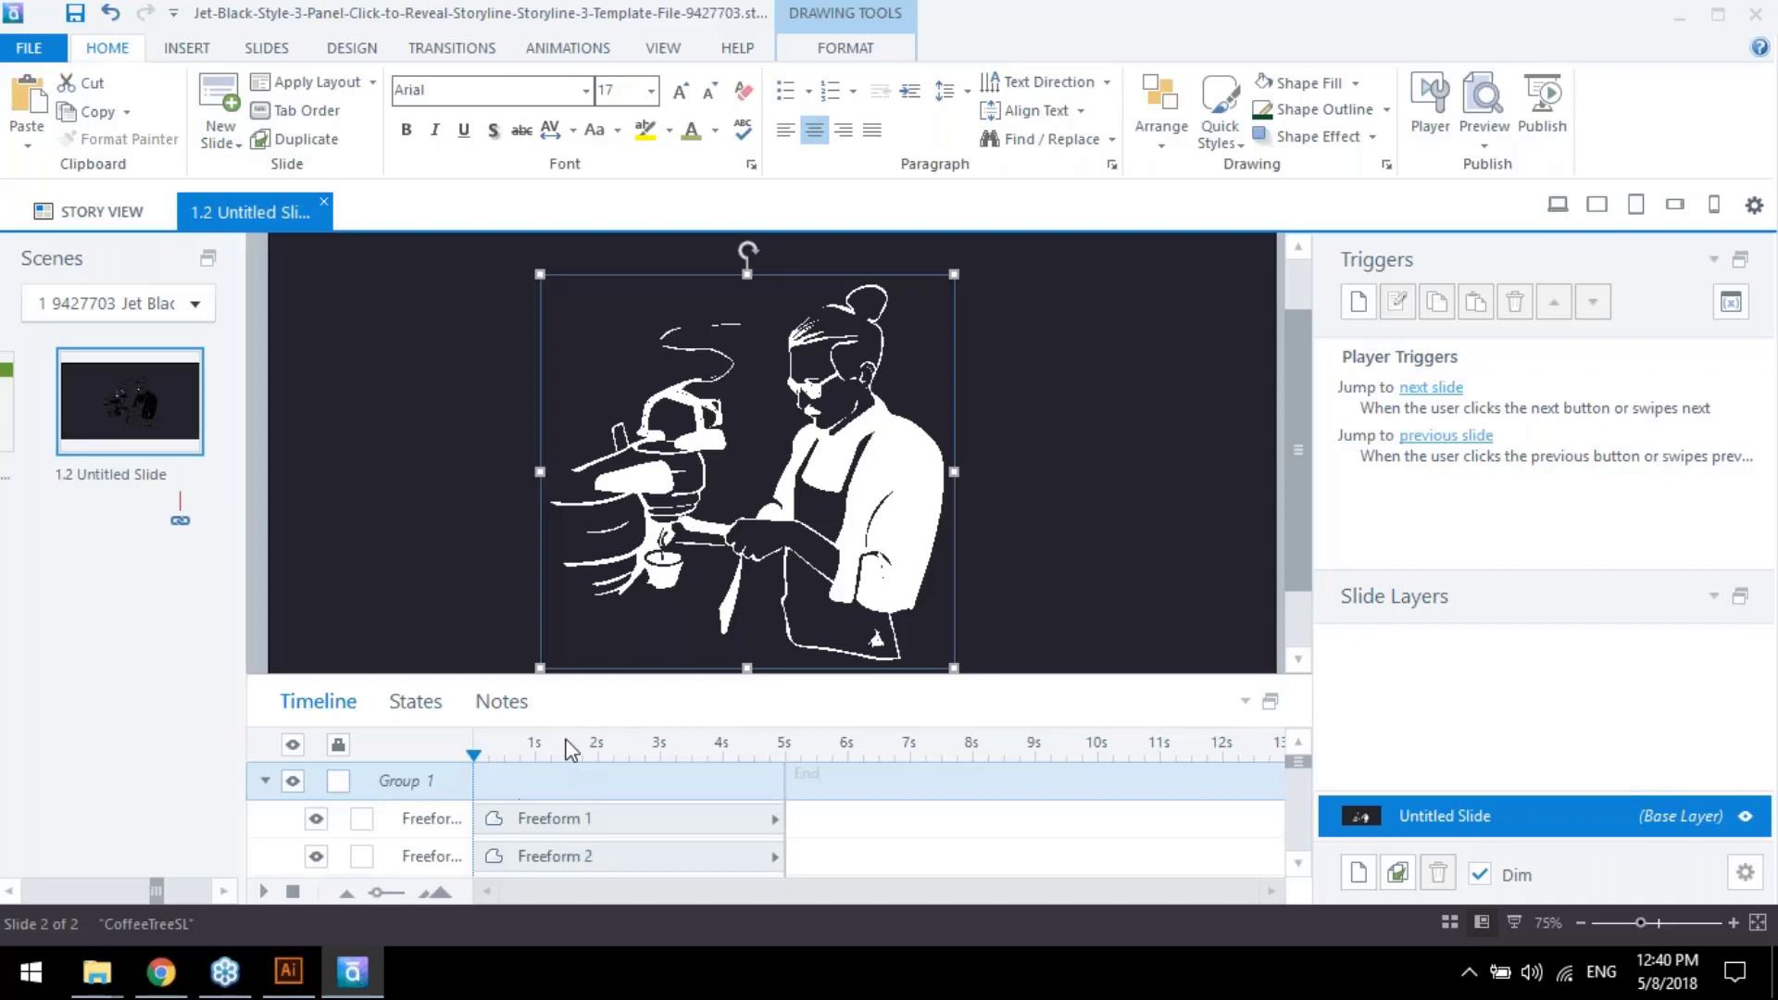
drag(487, 674, 487, 558)
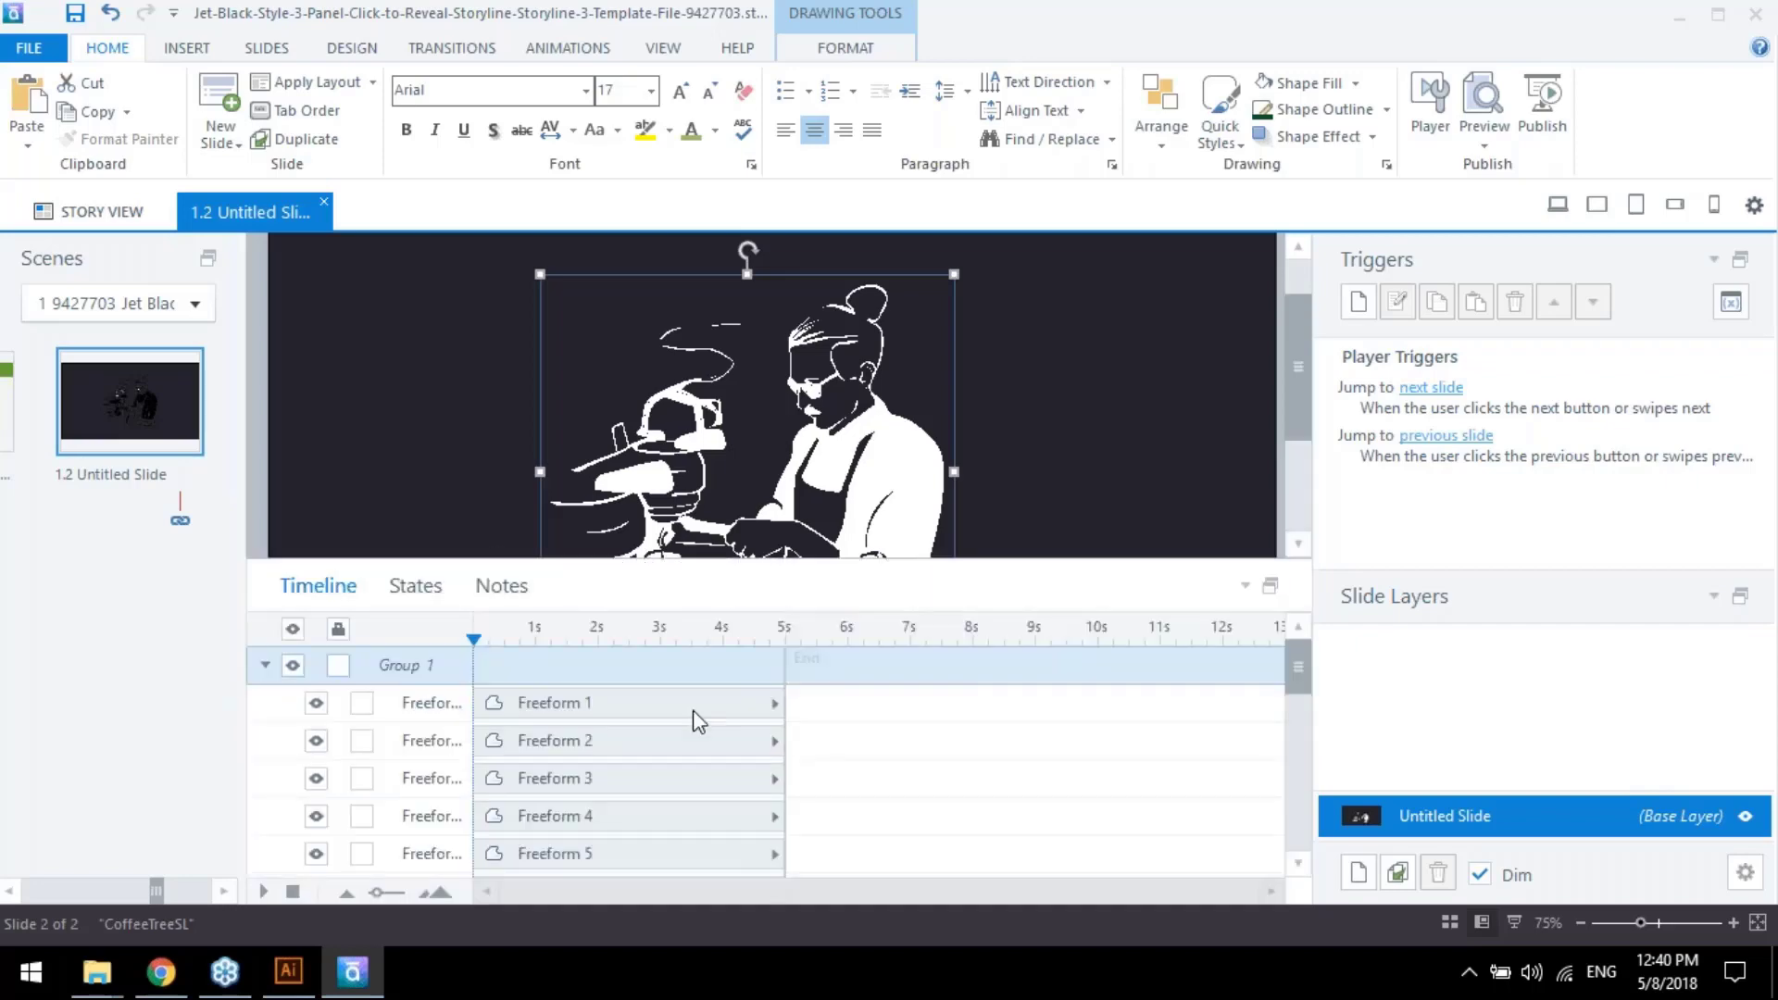
scroll(1260, 746, down, 2)
scroll(683, 726, up, 1)
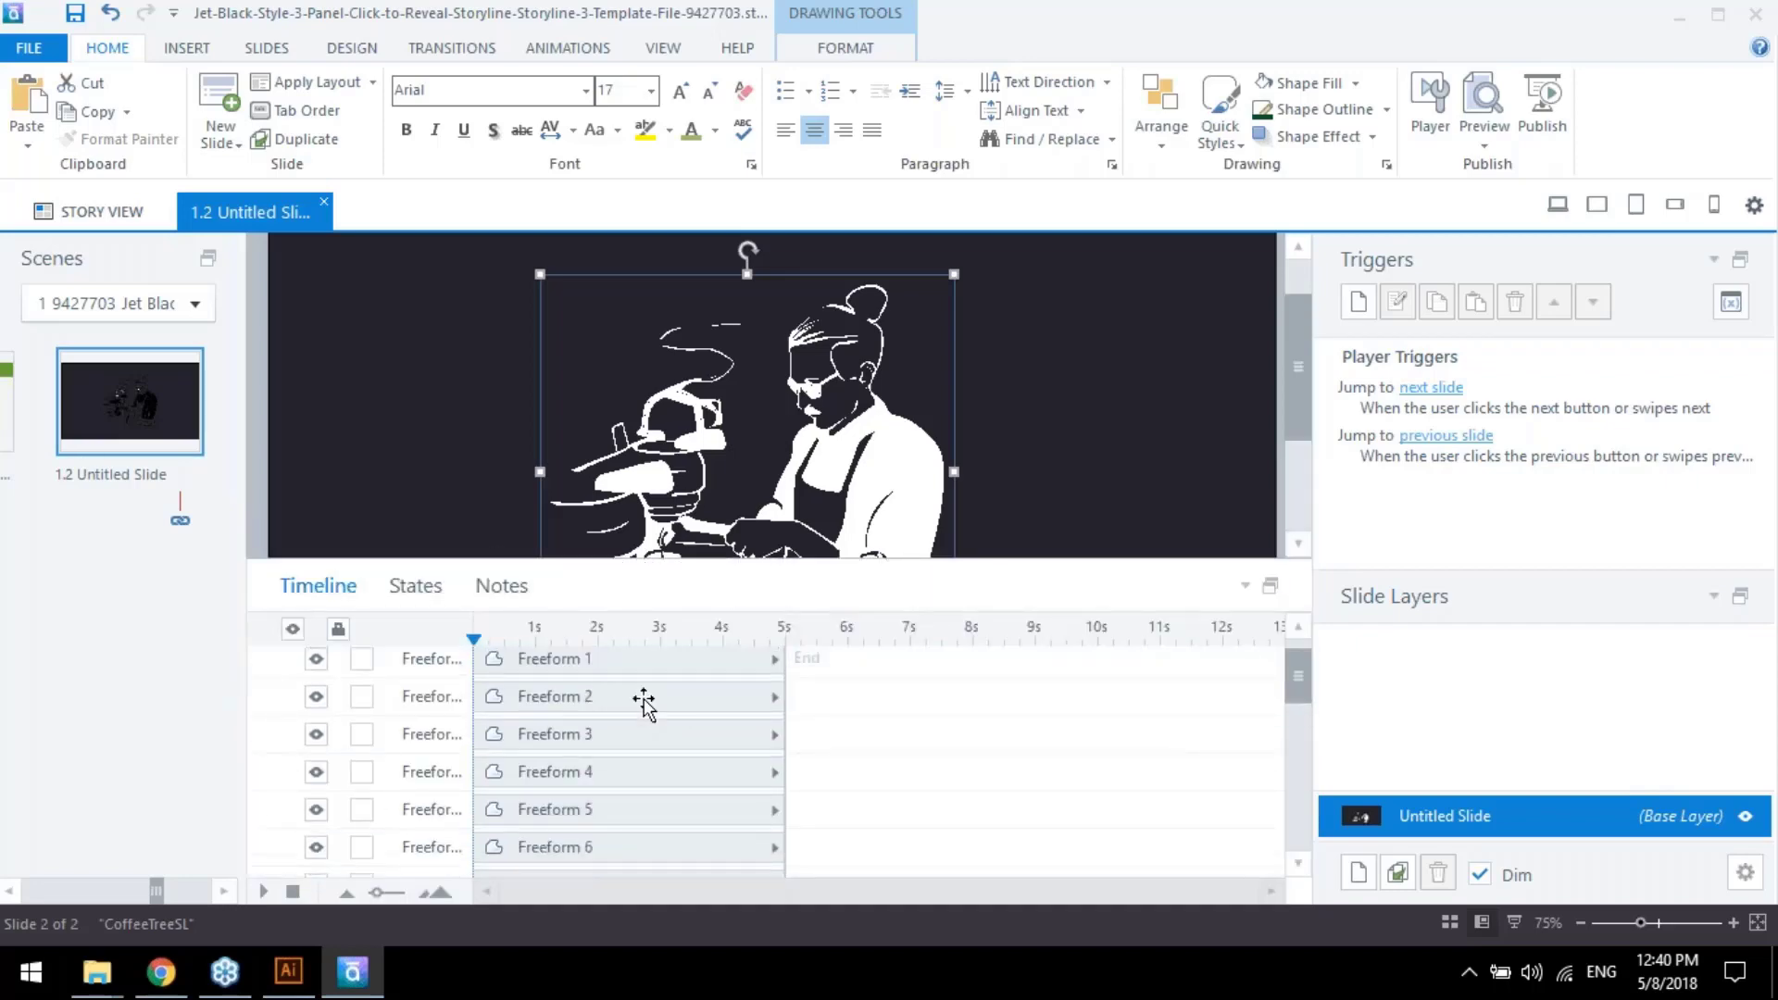
click(683, 696)
click(691, 738)
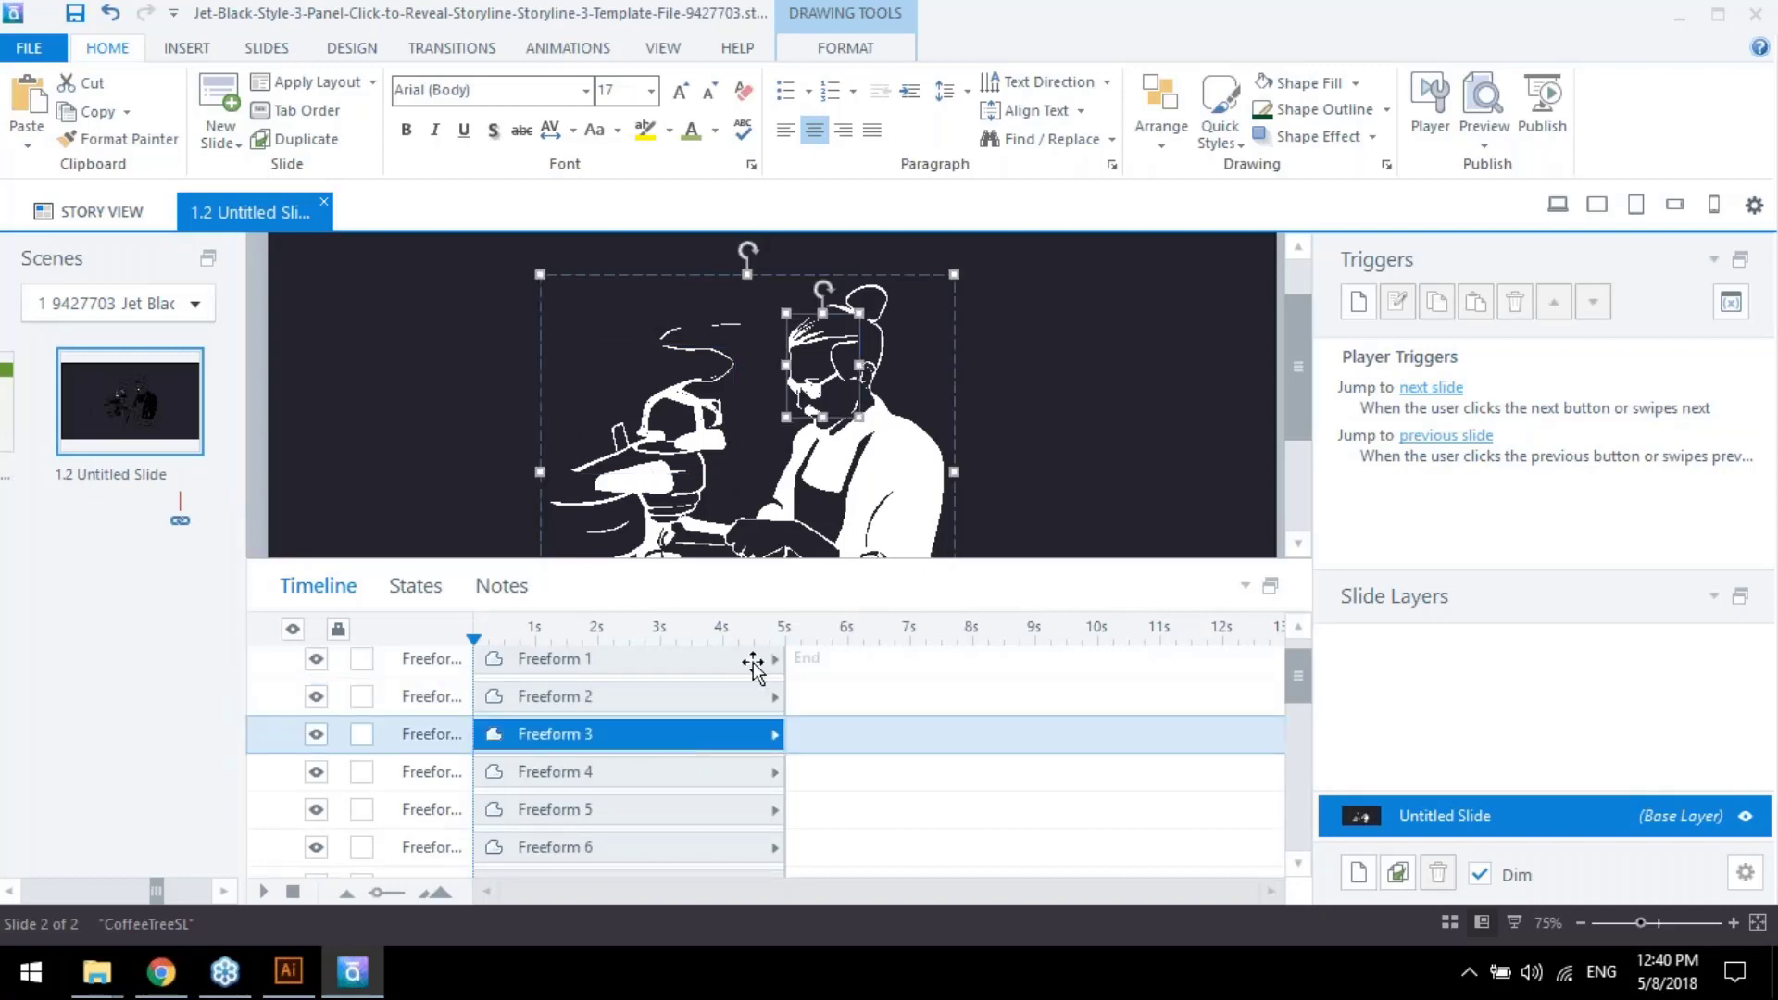
click(1354, 84)
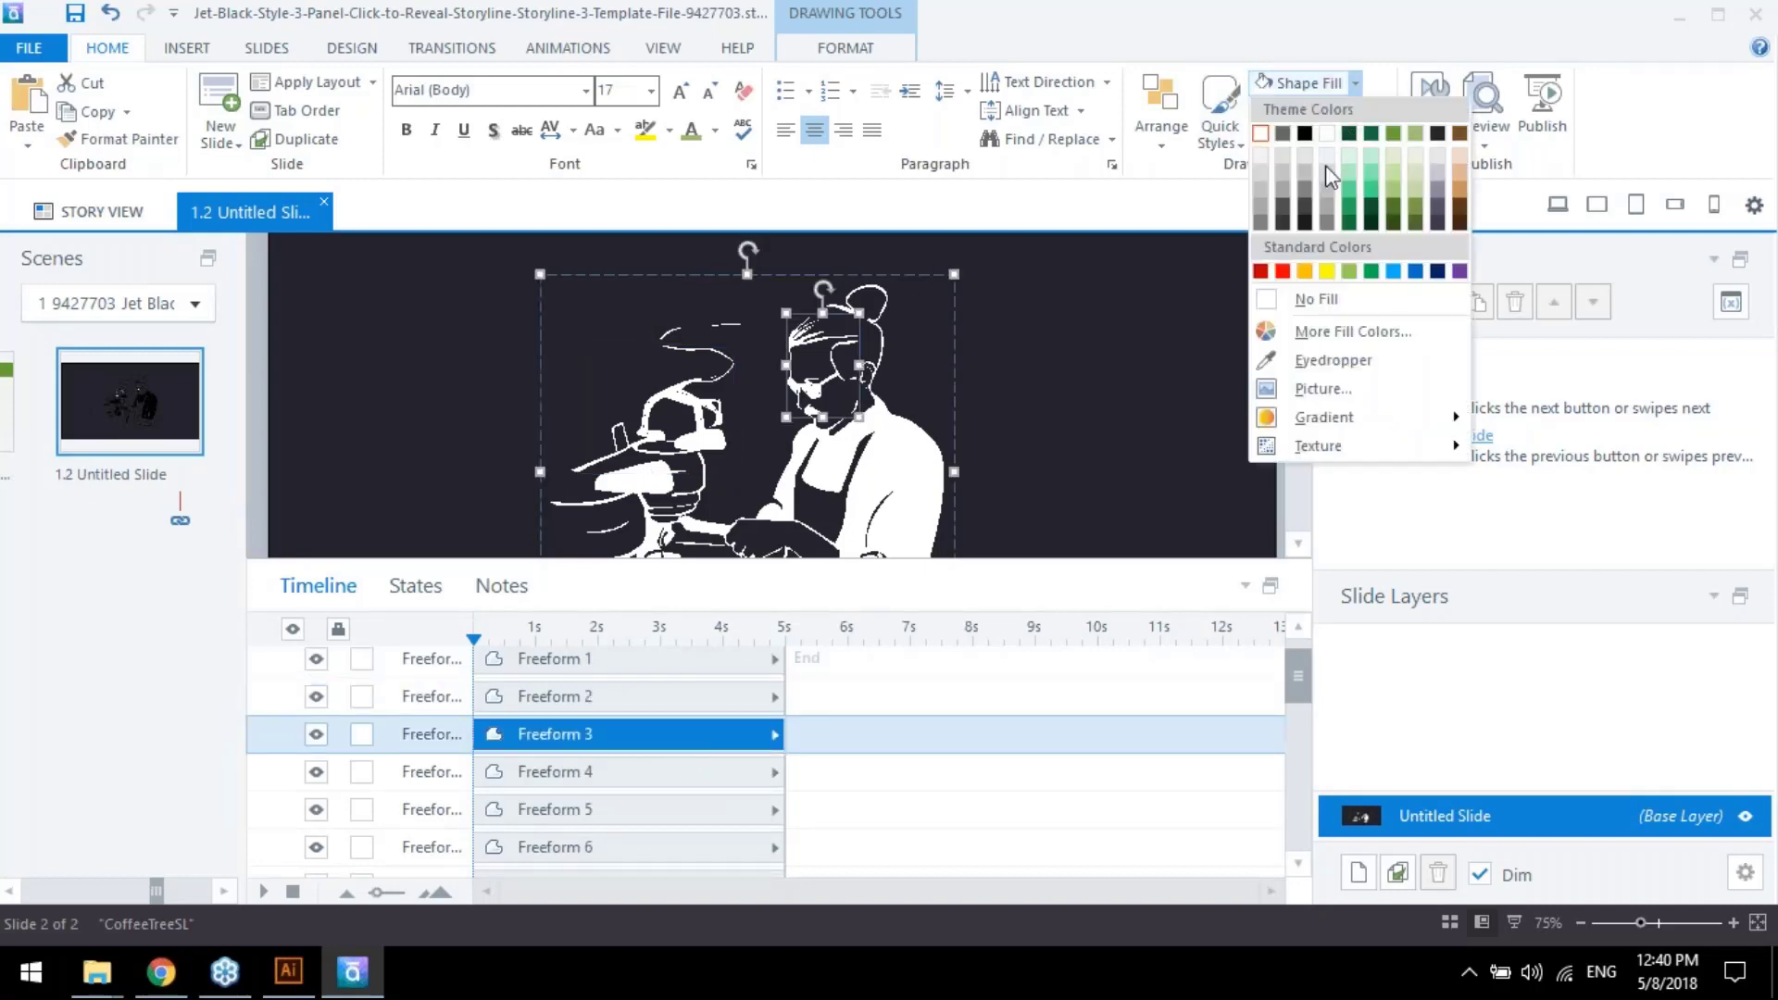
click(1414, 155)
Fill the large barista body shape, Freeform 1, with the light green theme color
click(916, 447)
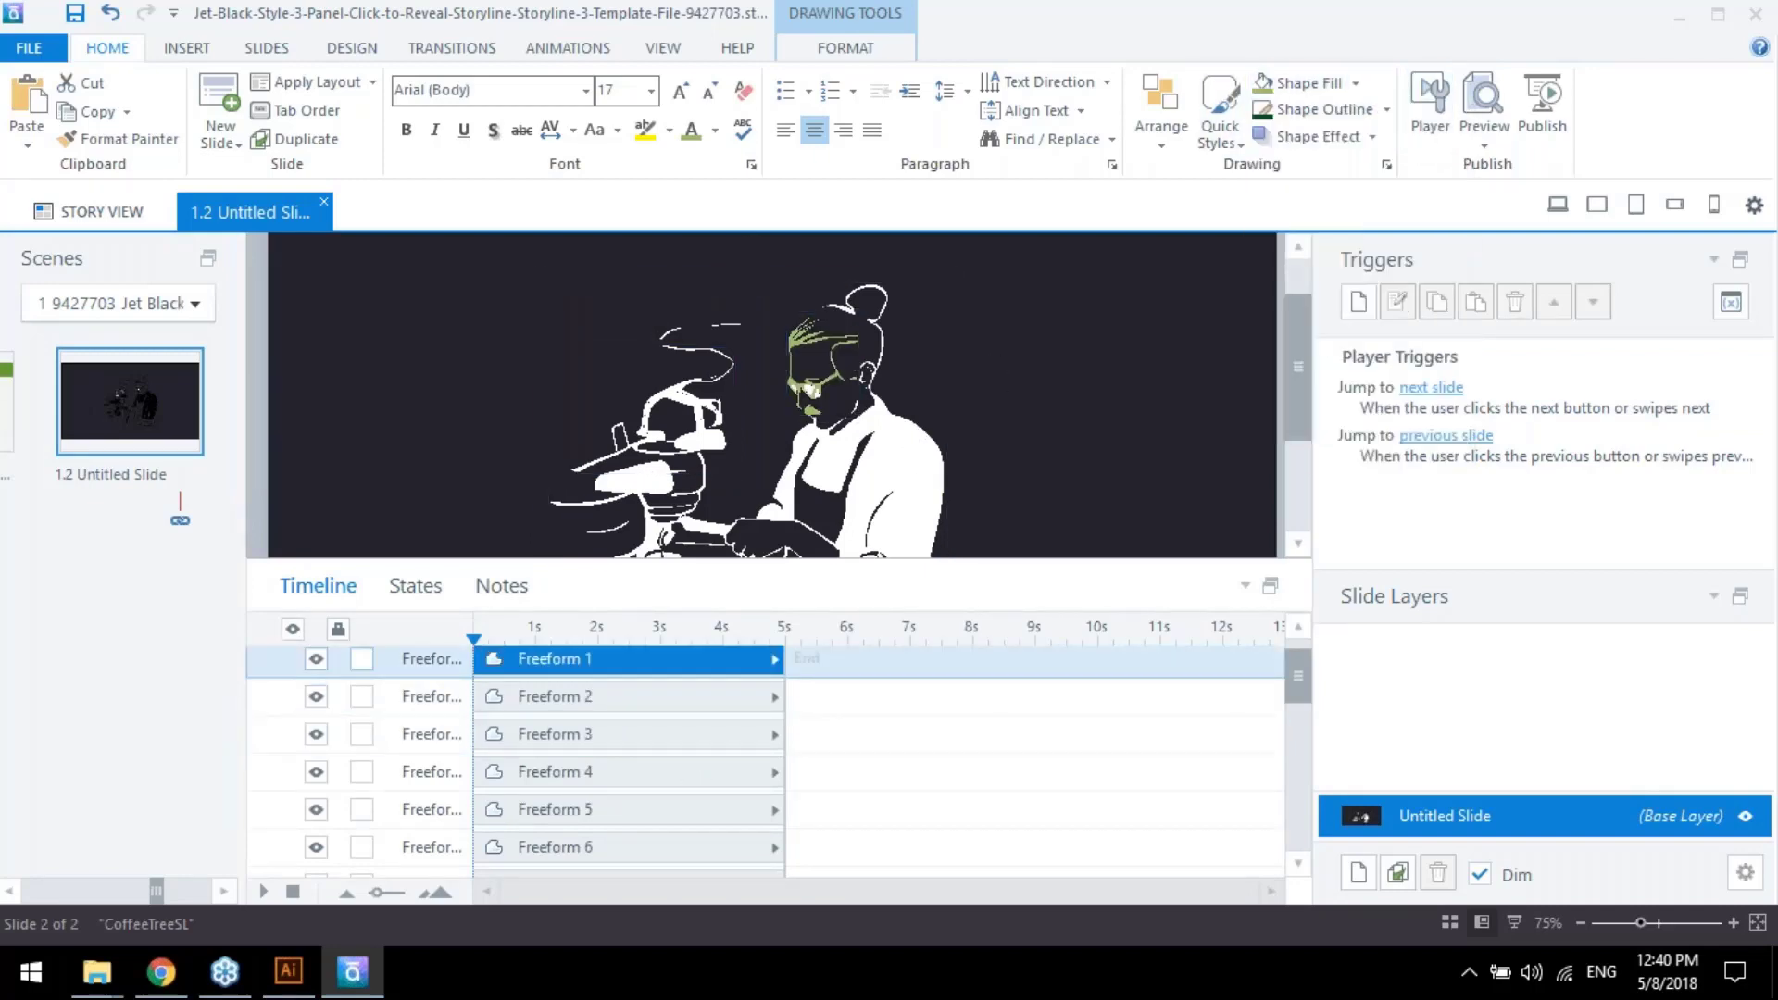
click(1354, 84)
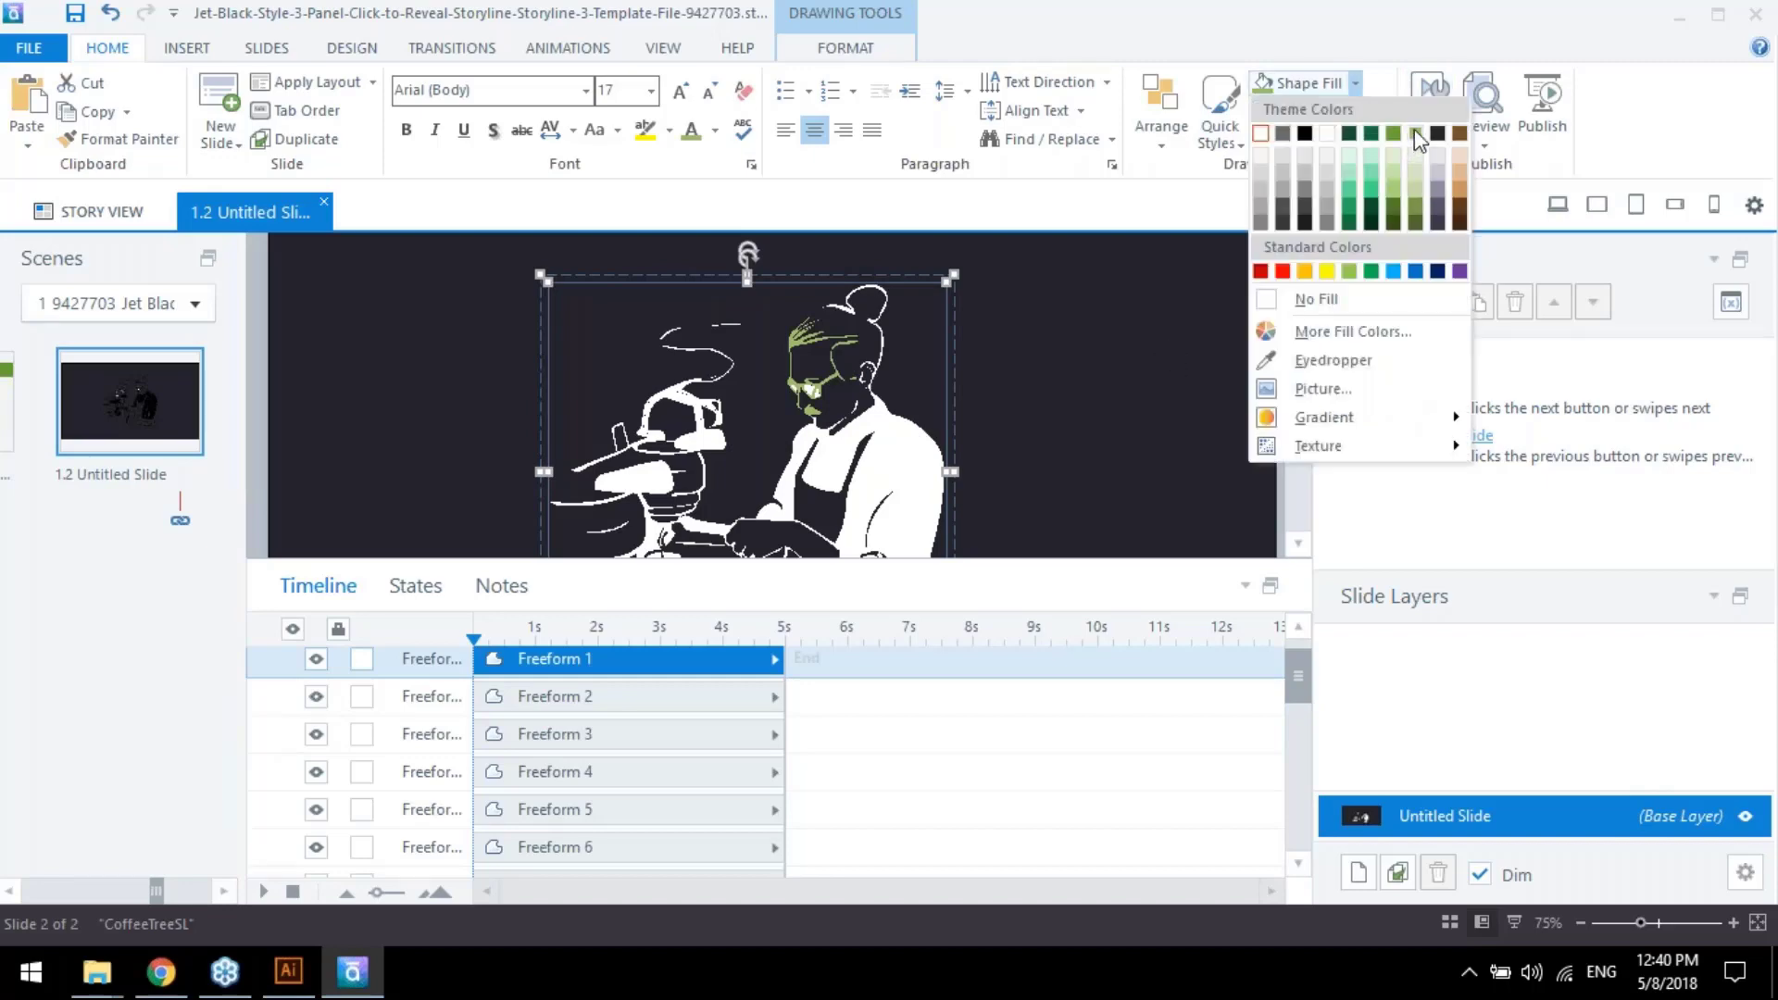
click(1415, 135)
scroll(850, 505, up, 2)
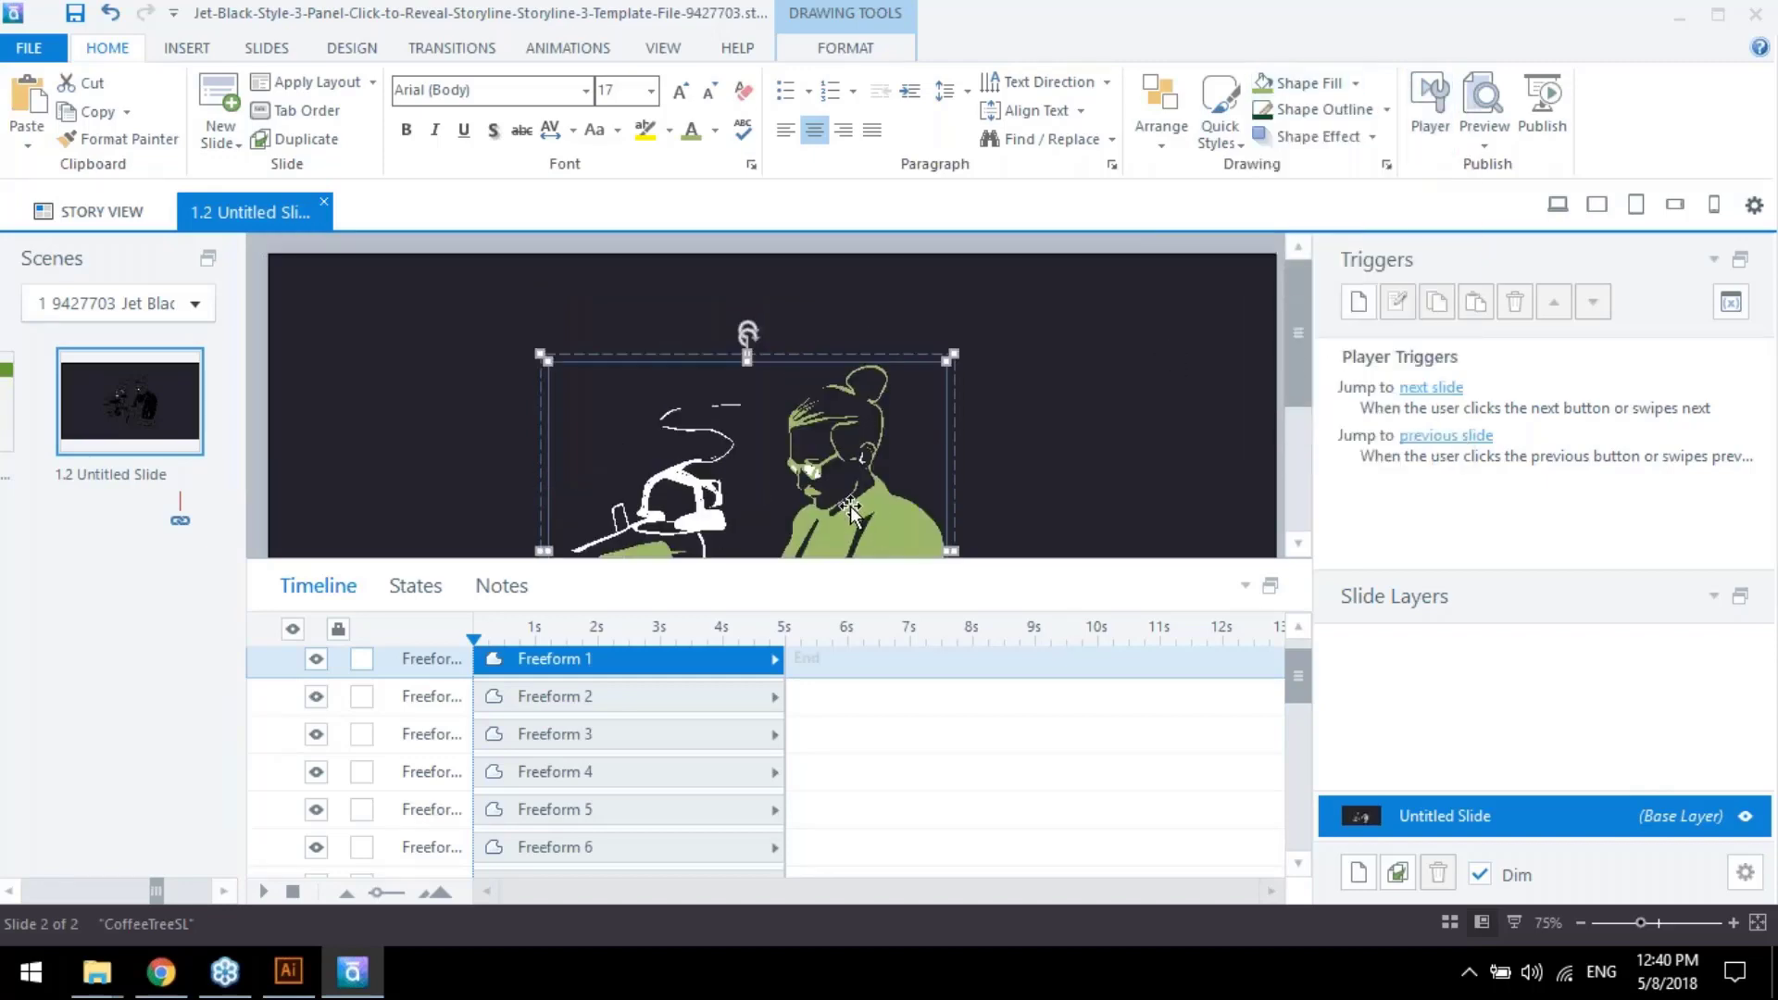
Fill the coffee machine shape, Freeform 2, with standard yellow
click(721, 526)
click(1355, 83)
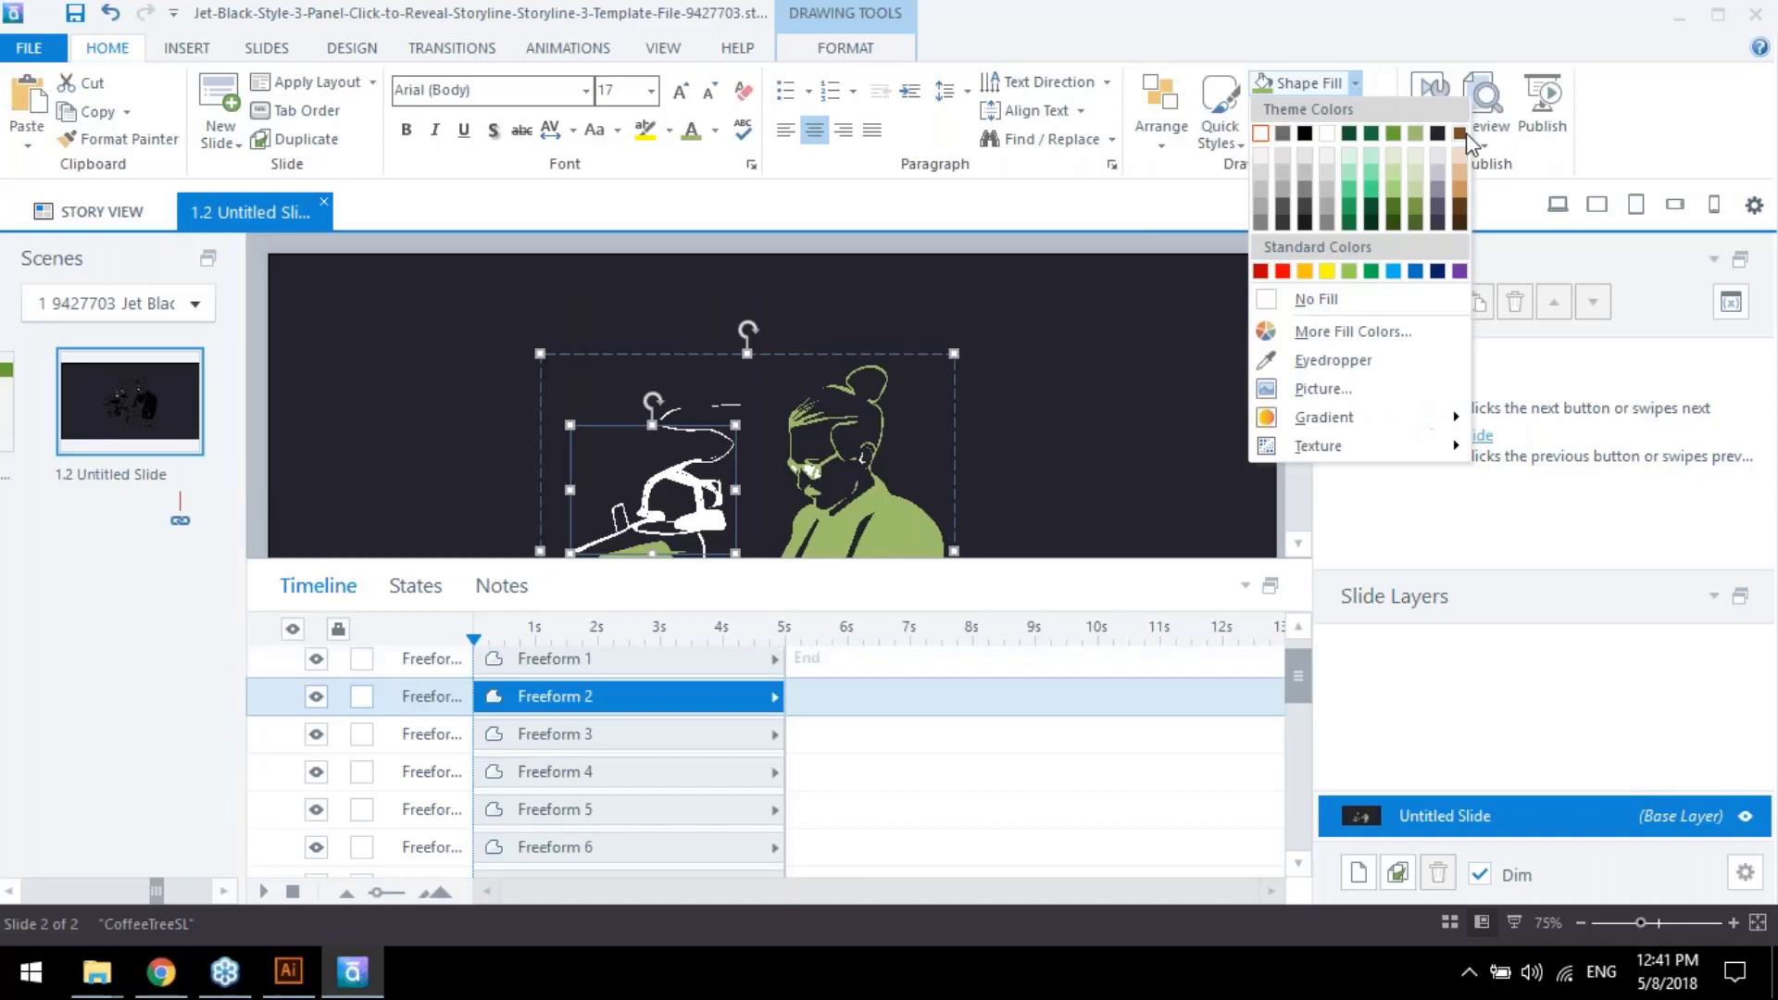
click(1327, 271)
Fill the large barista body shape, Freeform 1, with white
scroll(974, 437, down, 3)
click(897, 441)
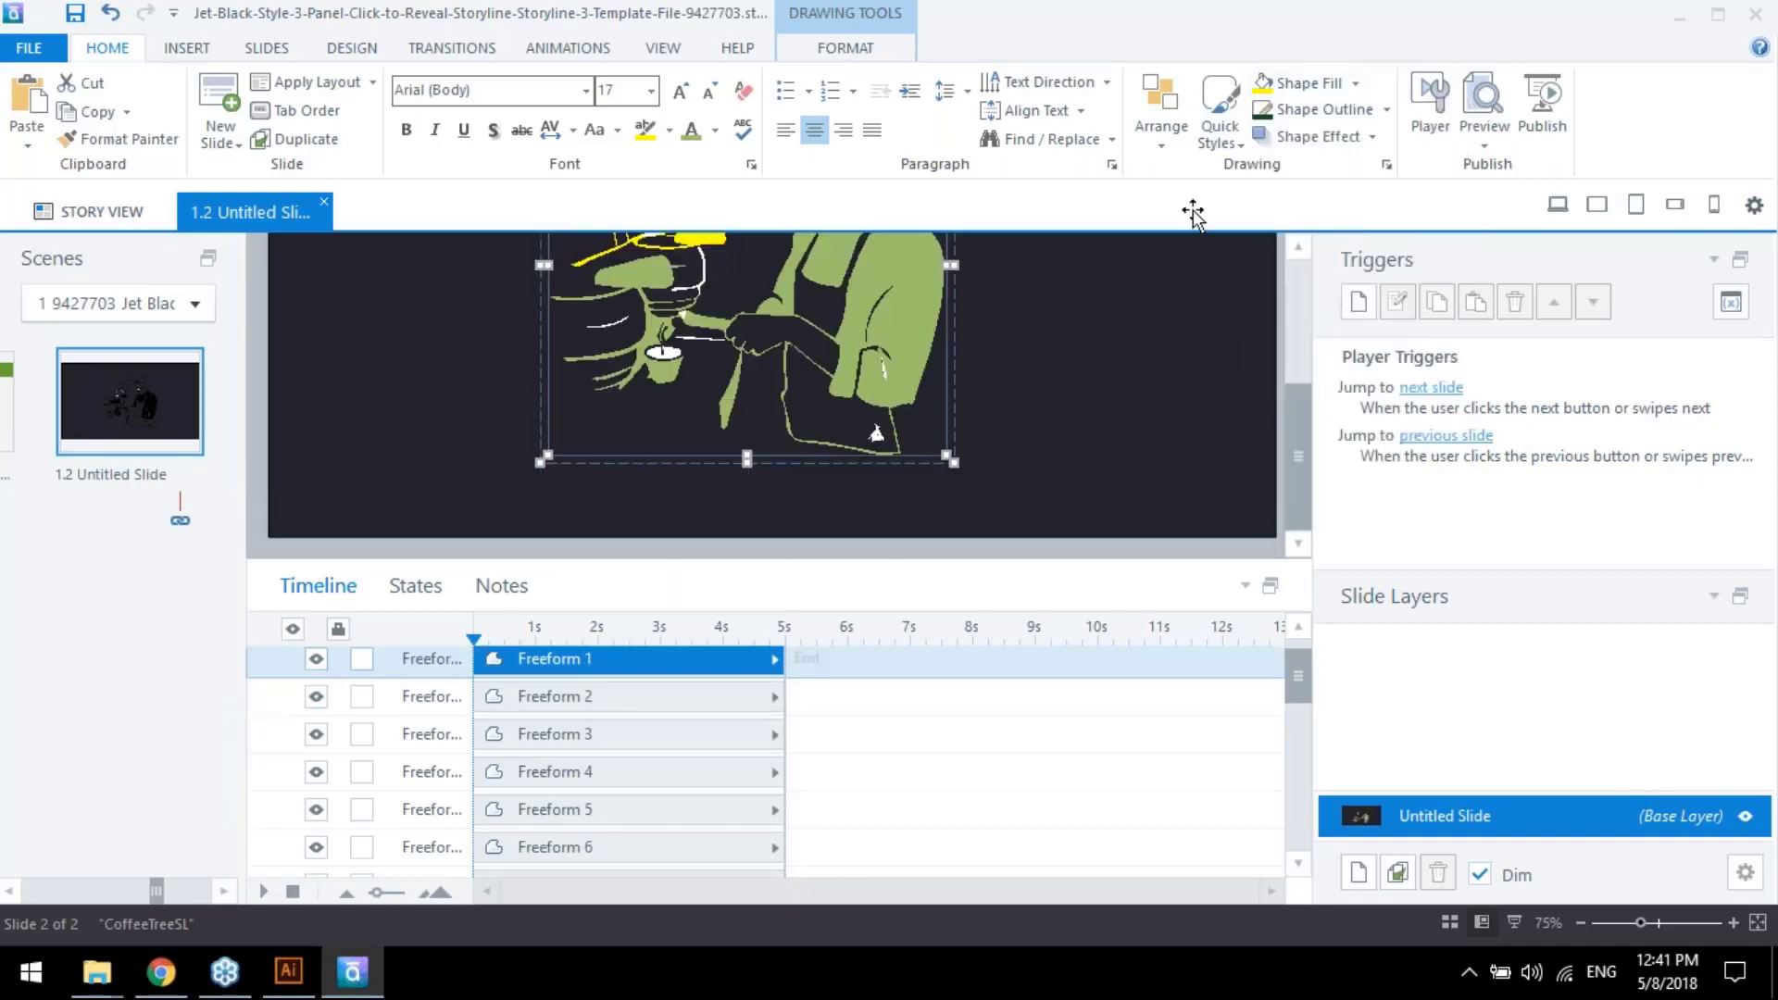
click(1355, 84)
click(1334, 137)
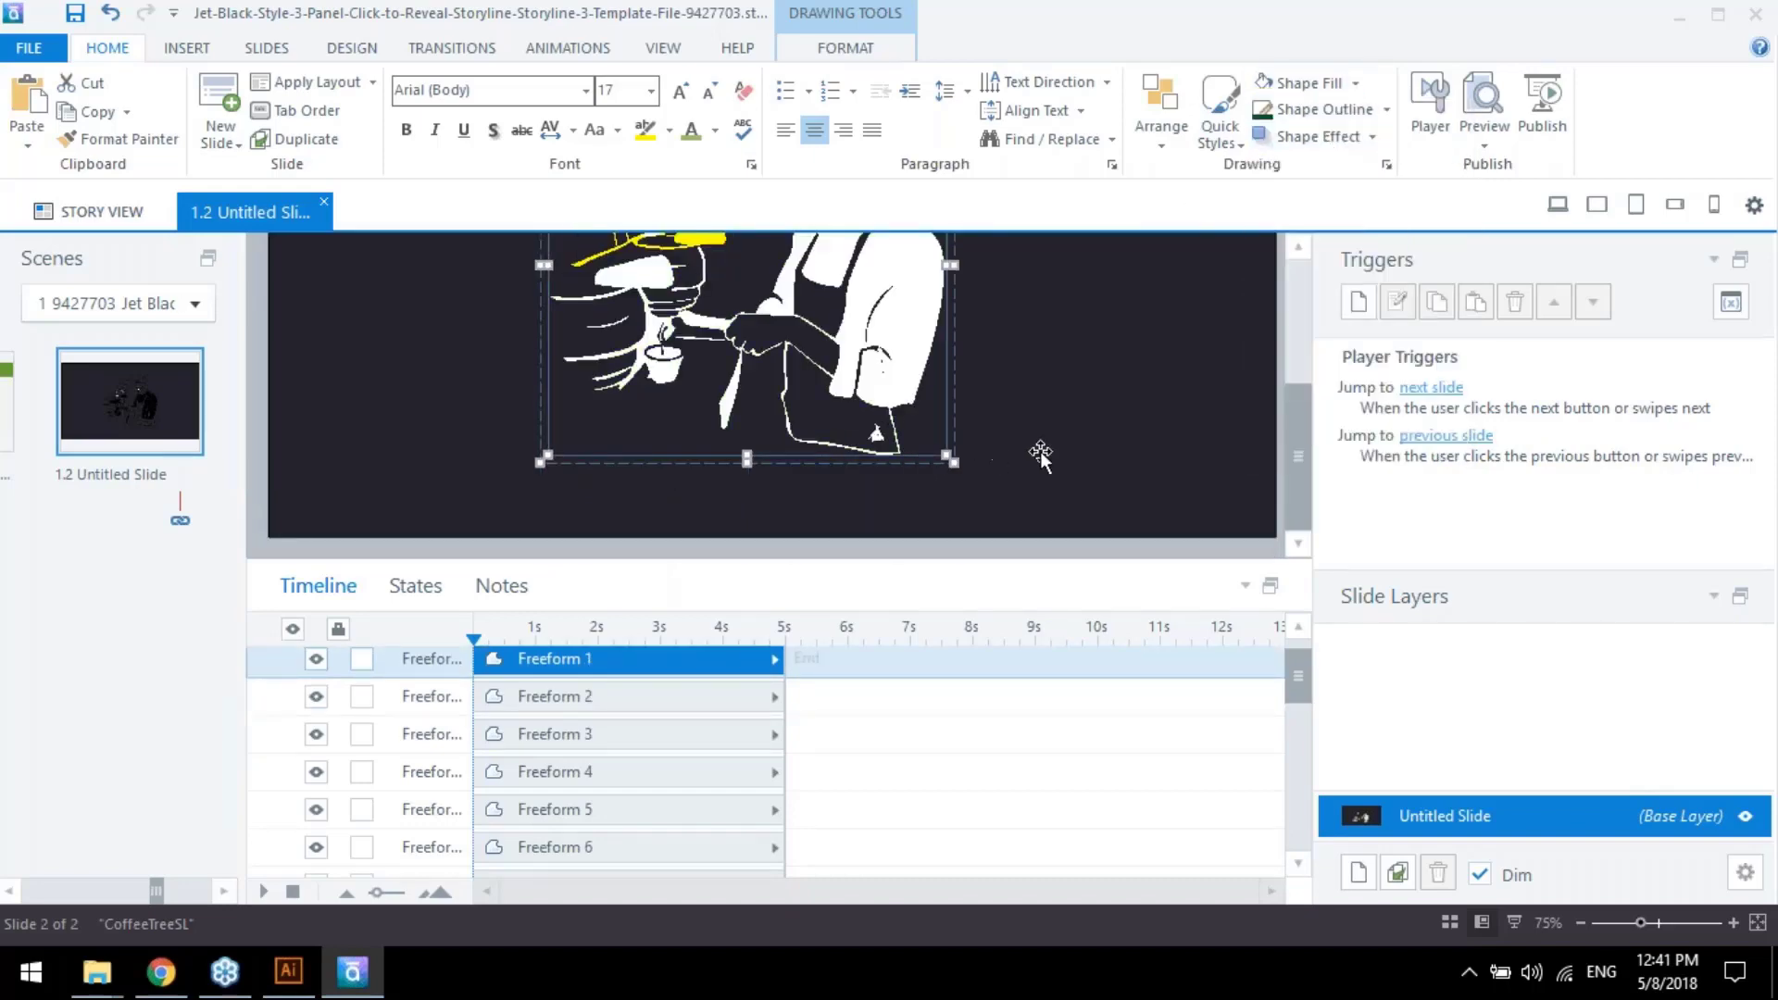
Set the fill transparency of the whole barista group to 50%
scroll(1041, 452, up, 3)
click(1001, 420)
scroll(1001, 419, down, 3)
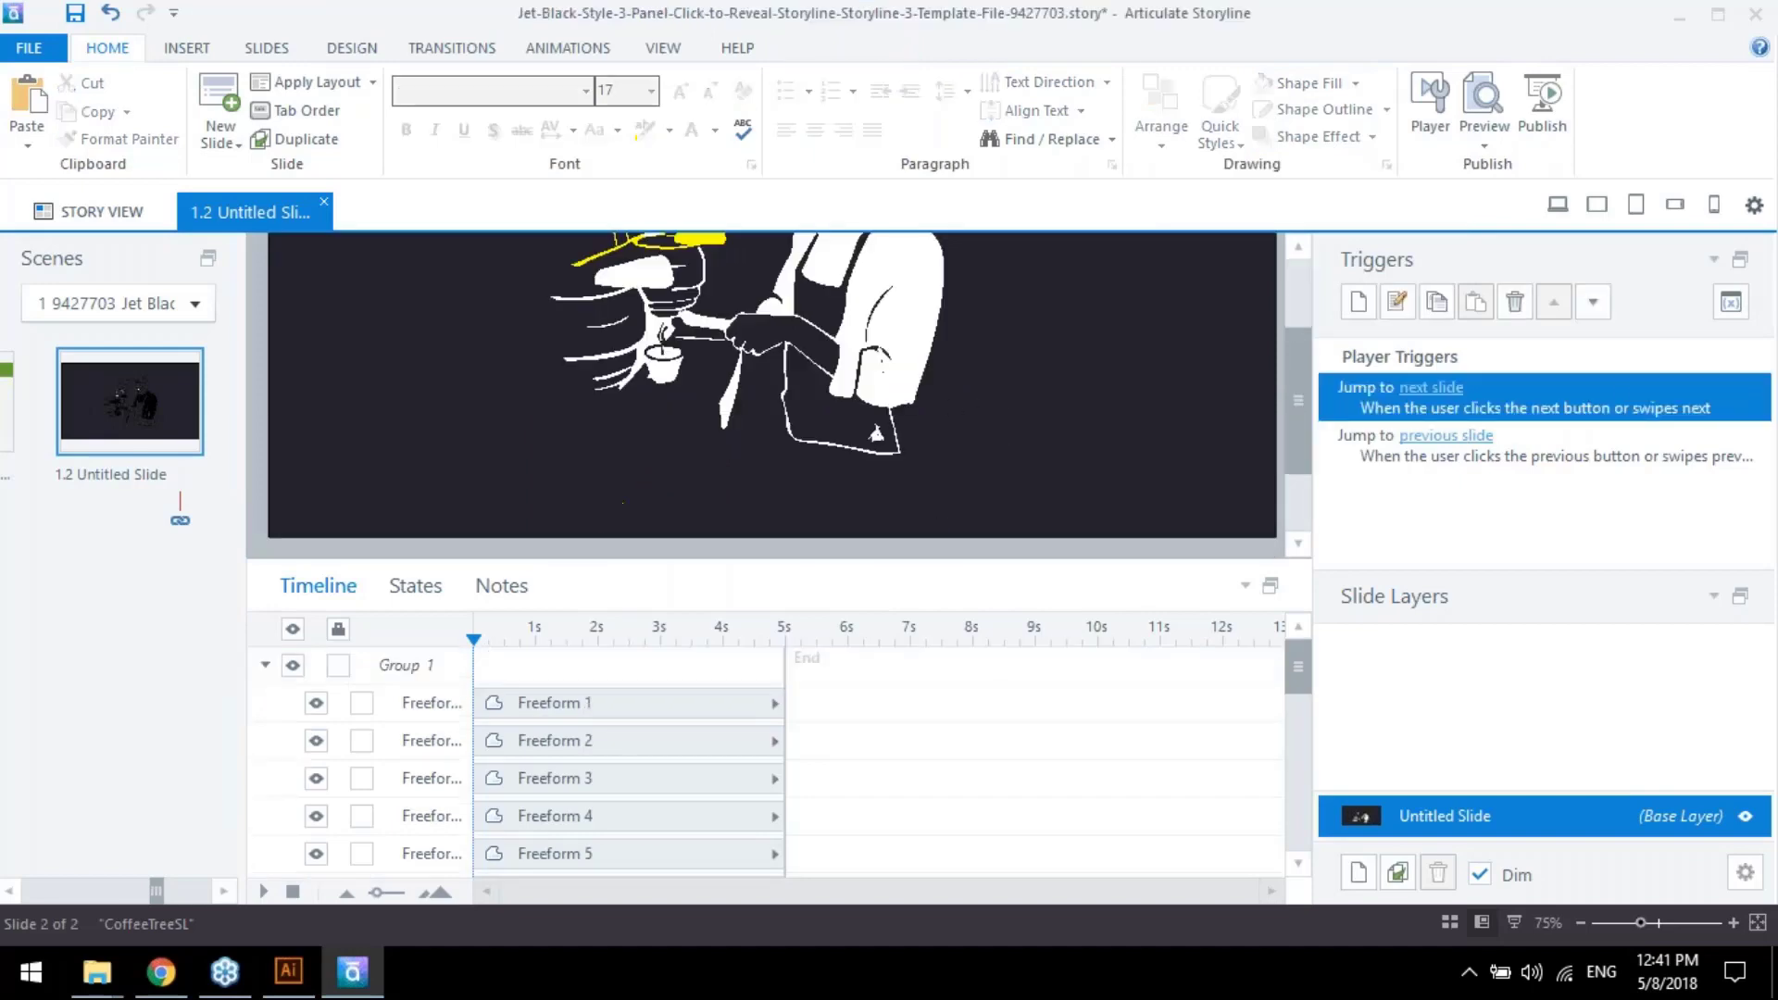
right_click(893, 334)
click(988, 842)
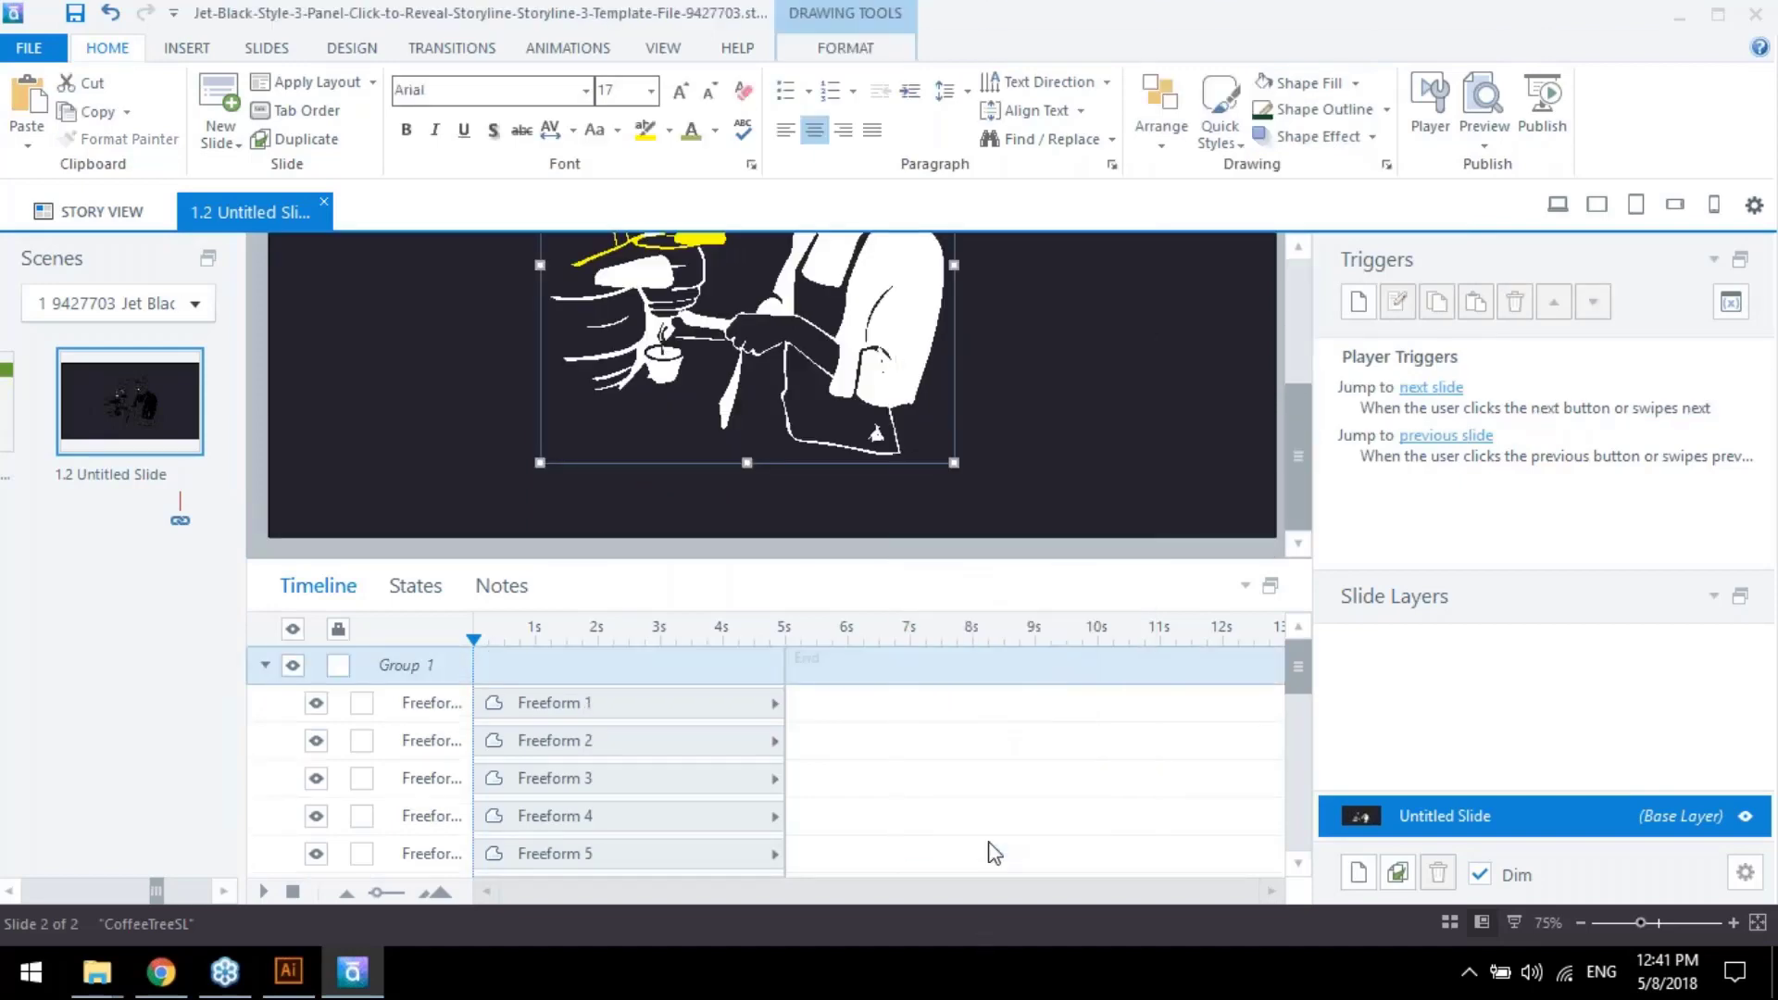
click(1594, 416)
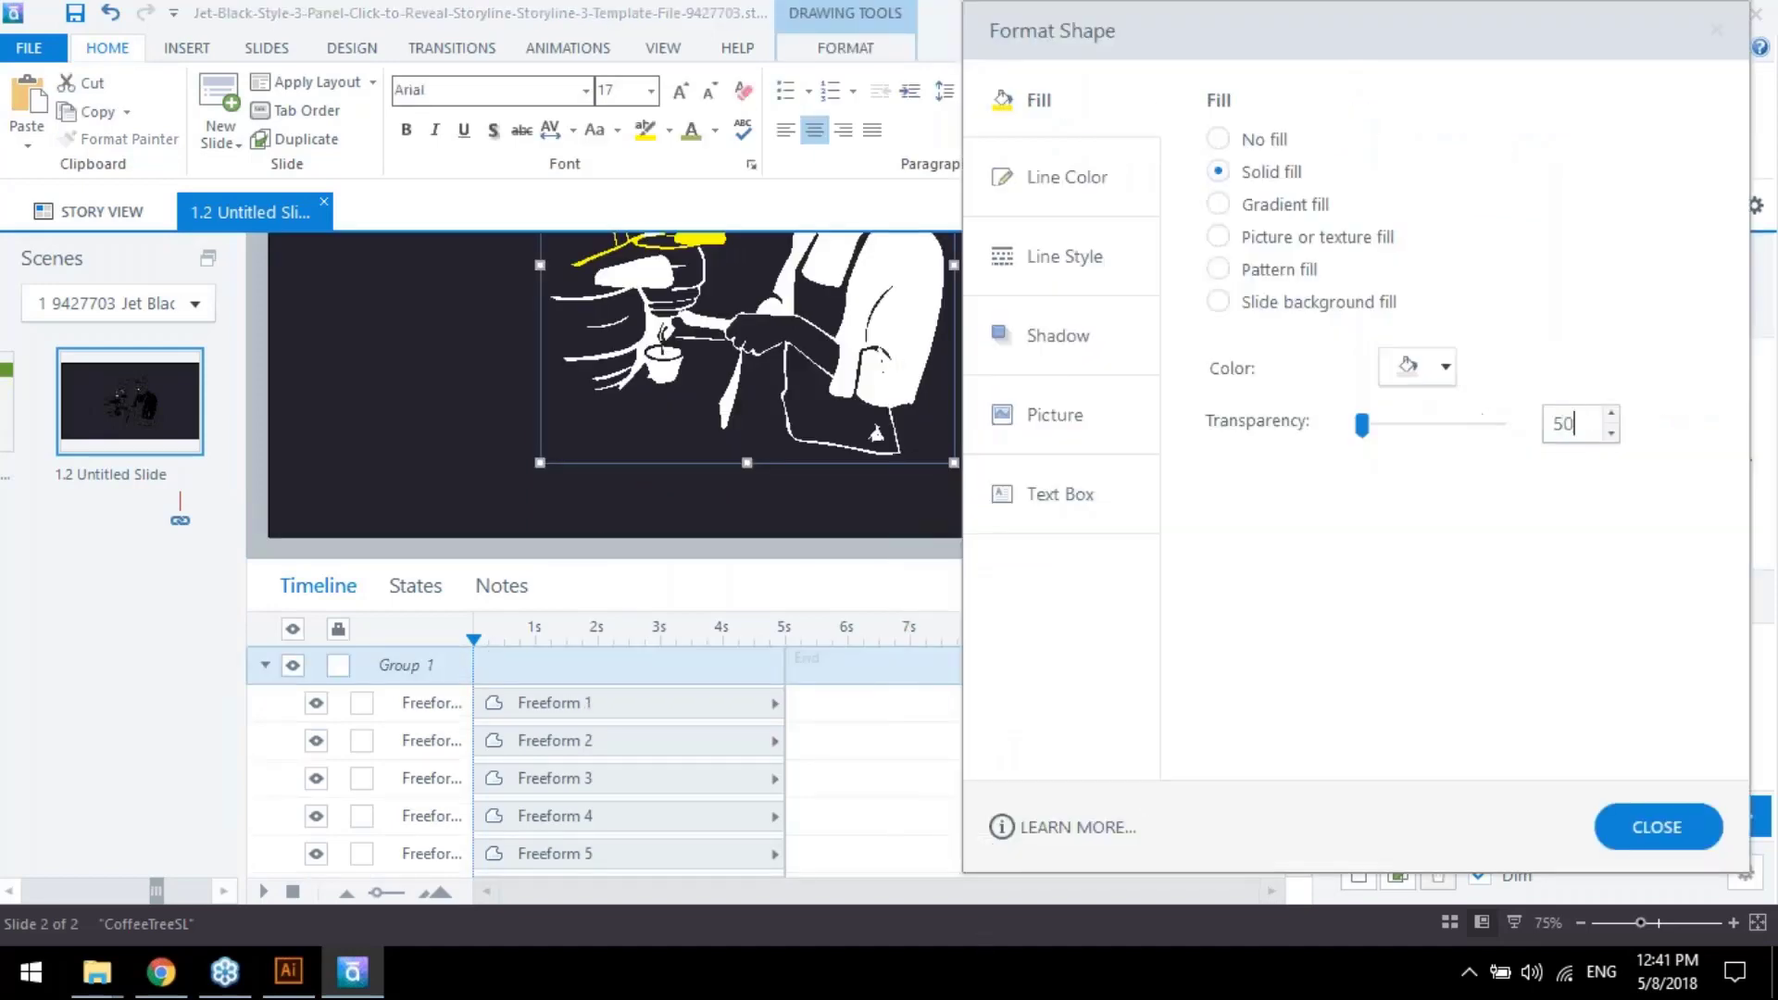
key(Return)
Set the barista group's fill transparency to 25%
right_click(910, 335)
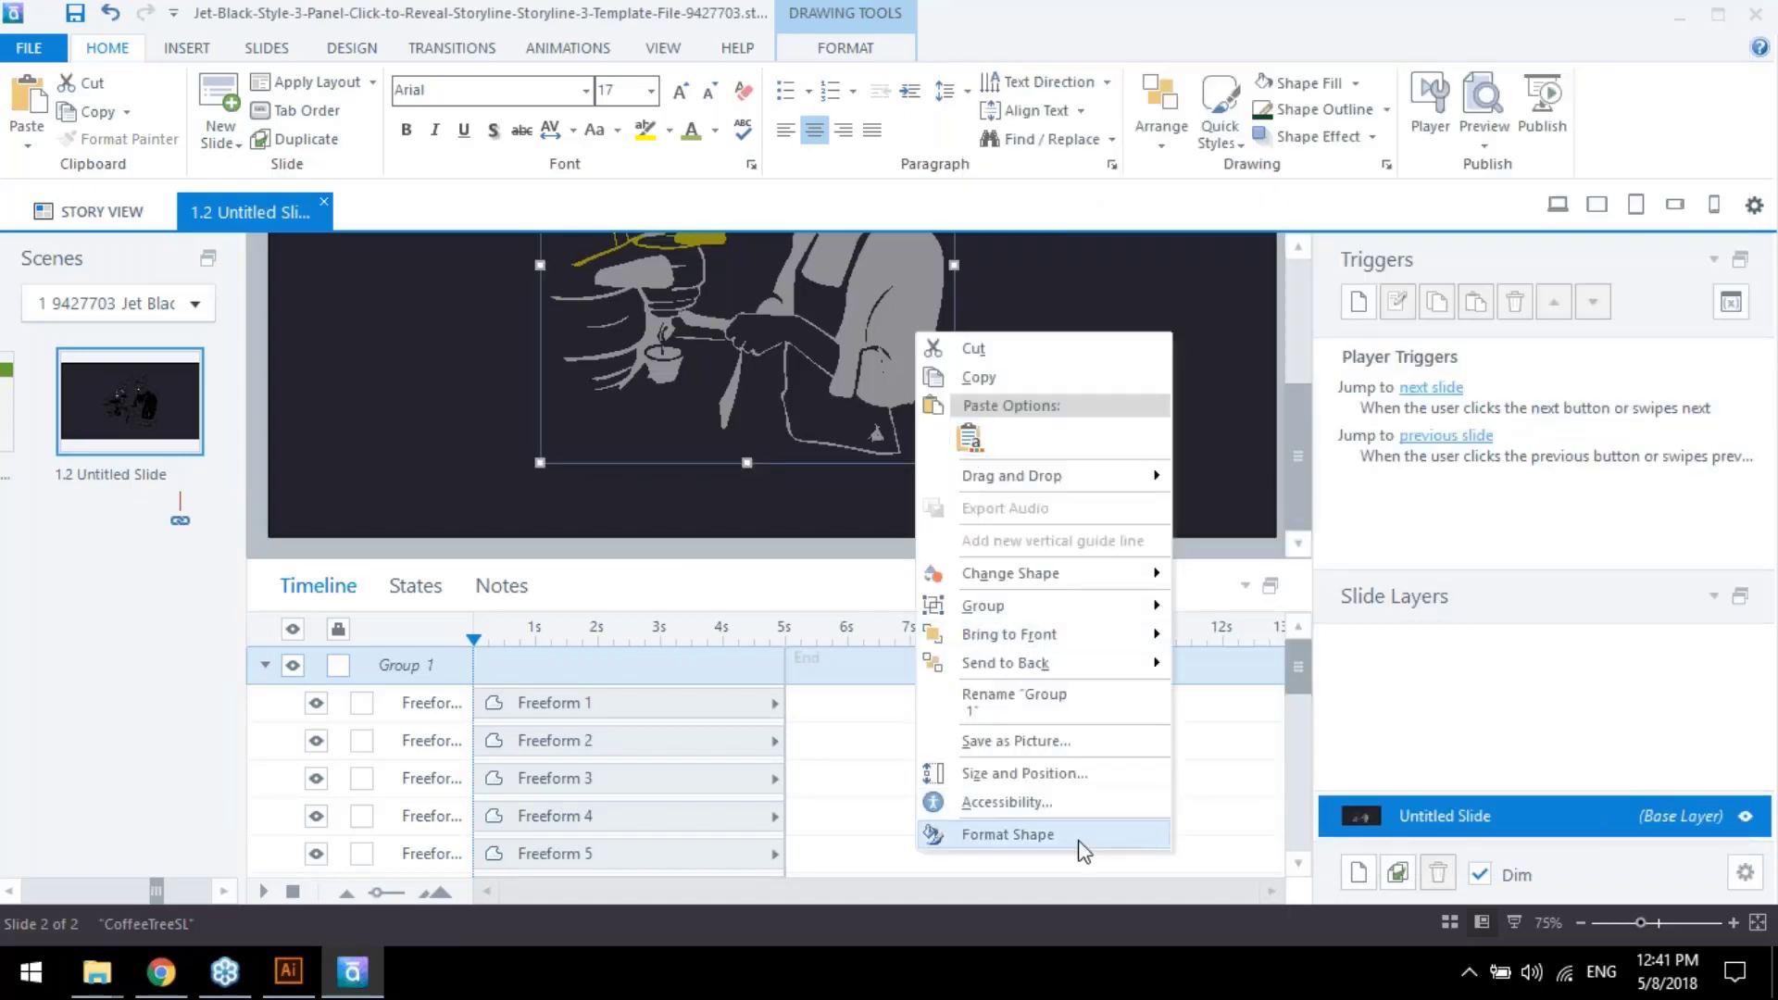
click(1074, 840)
key(Return)
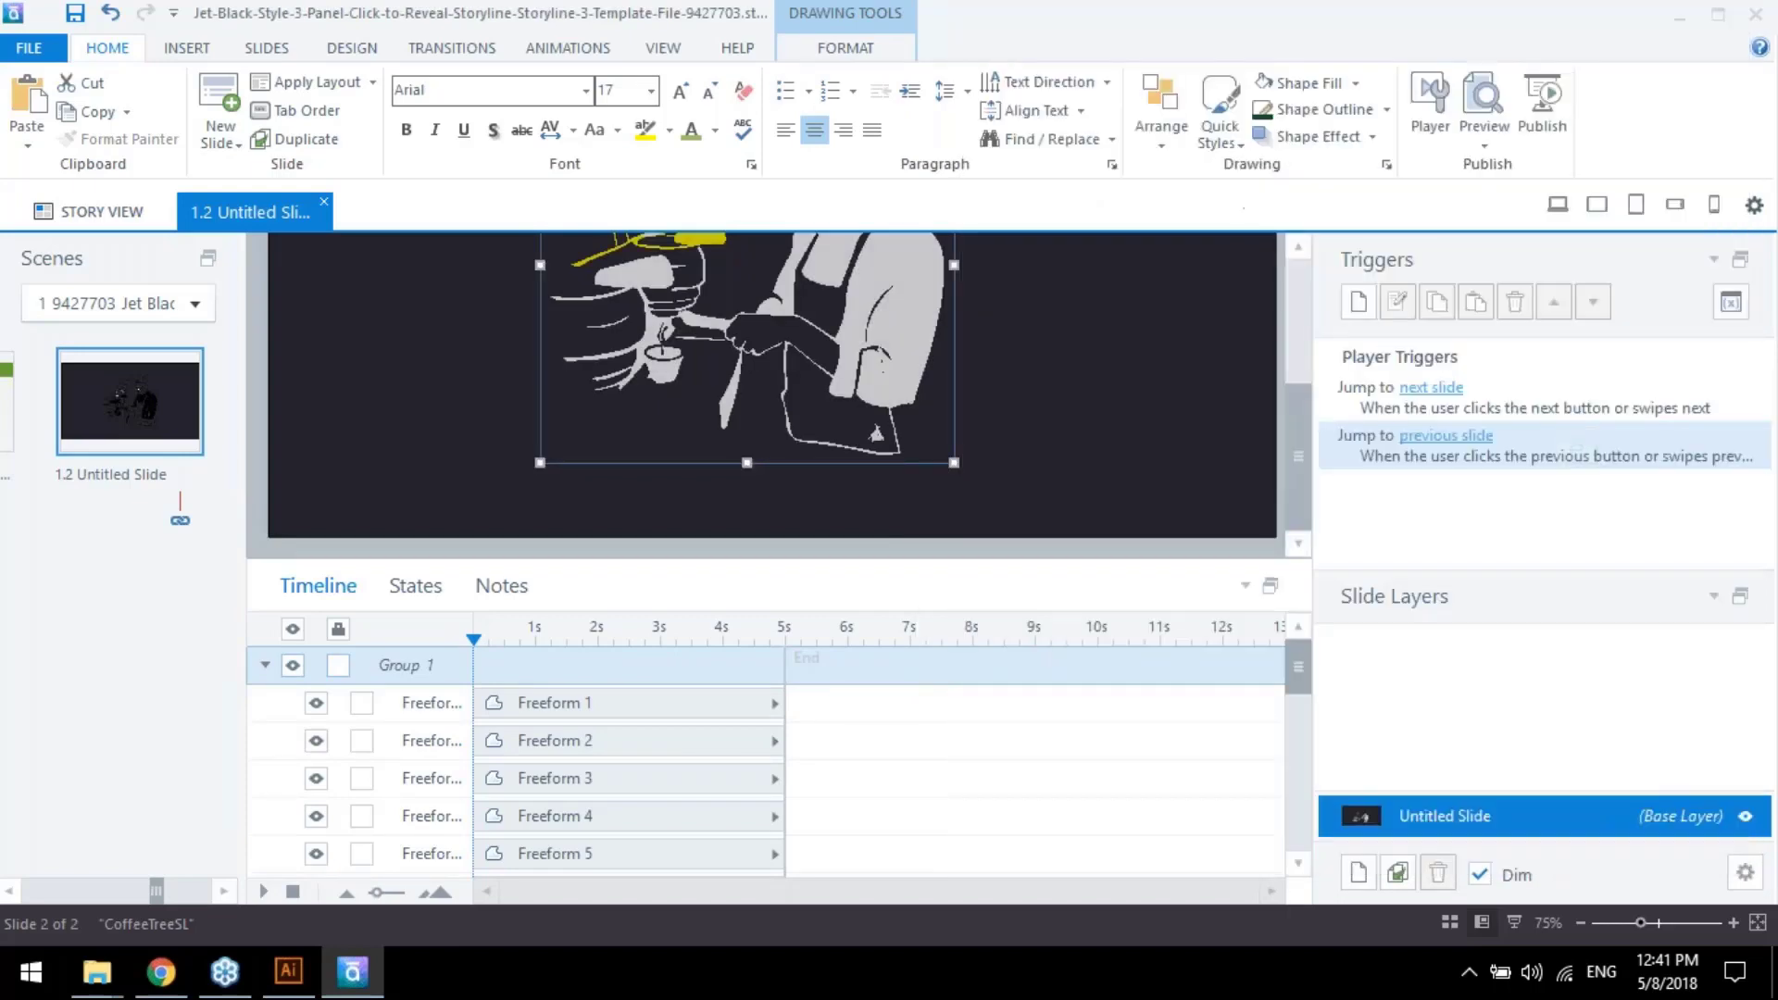
Set the barista group's fill transparency to 80% and close the shape formatting
right_click(881, 346)
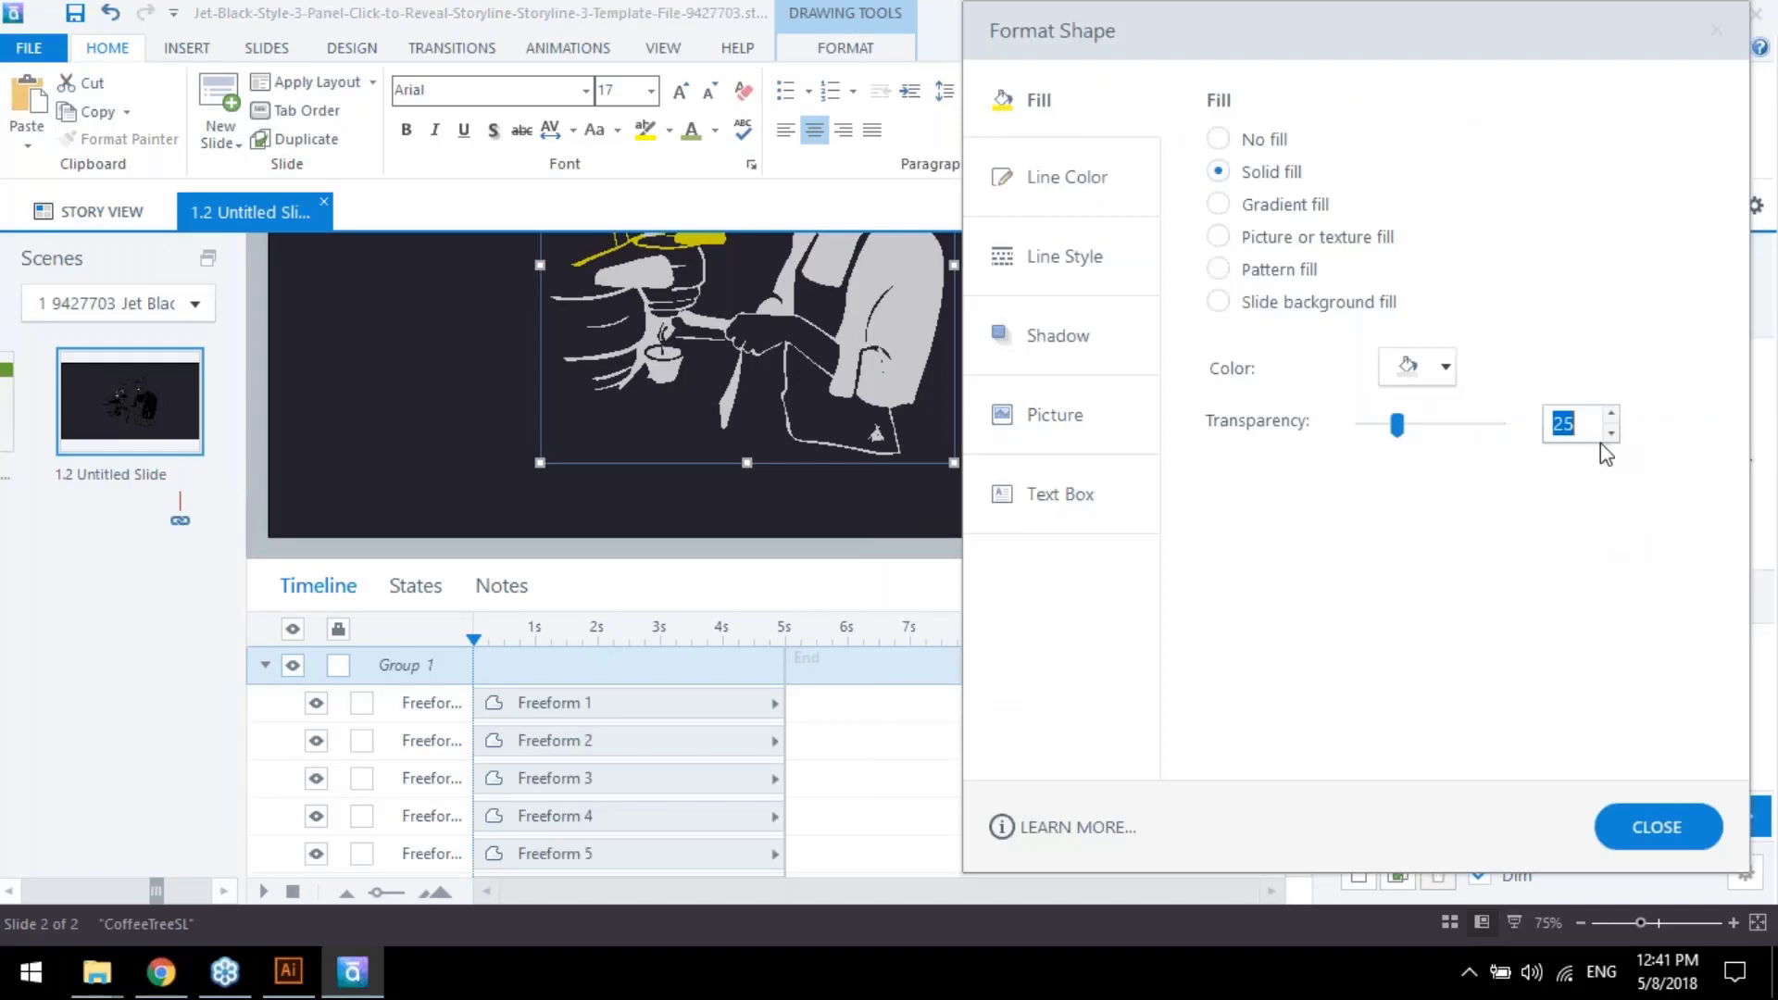
key(Return)
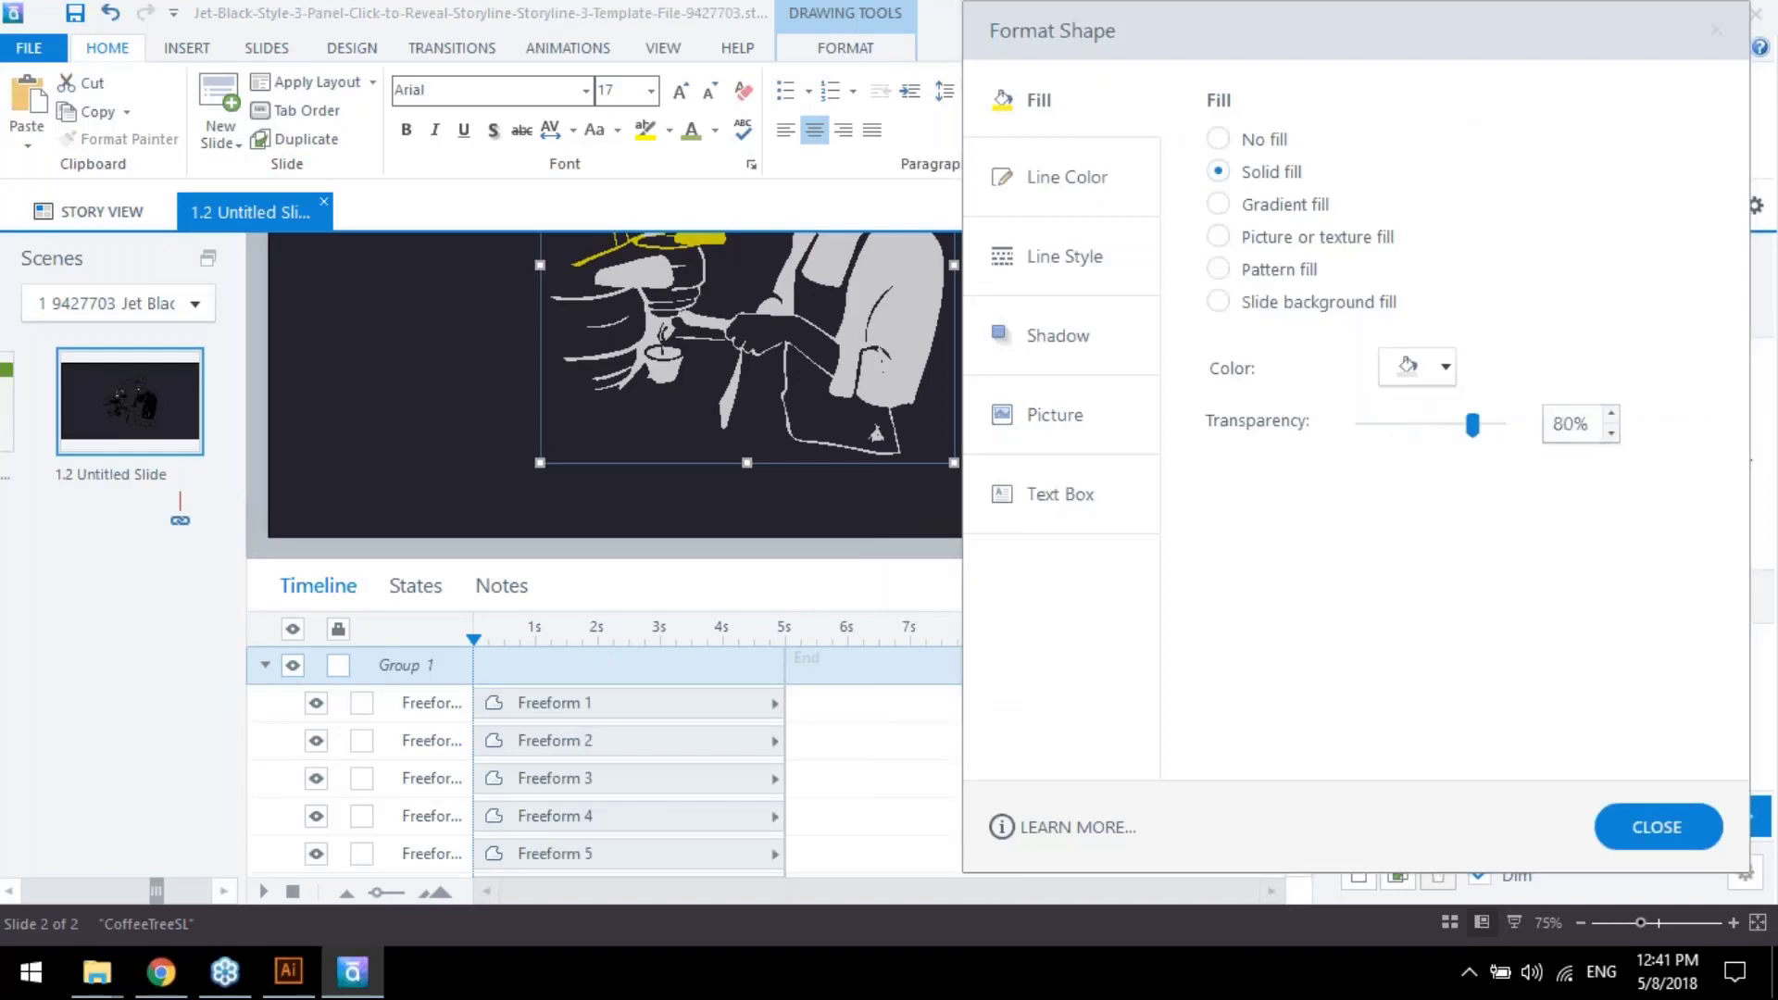
click(1065, 441)
Examine the faded barista on the whole slide, then compare it with the cover page of the CoffeeTree Style Guide in Chrome
scroll(1065, 441, down, 1)
right_click(949, 397)
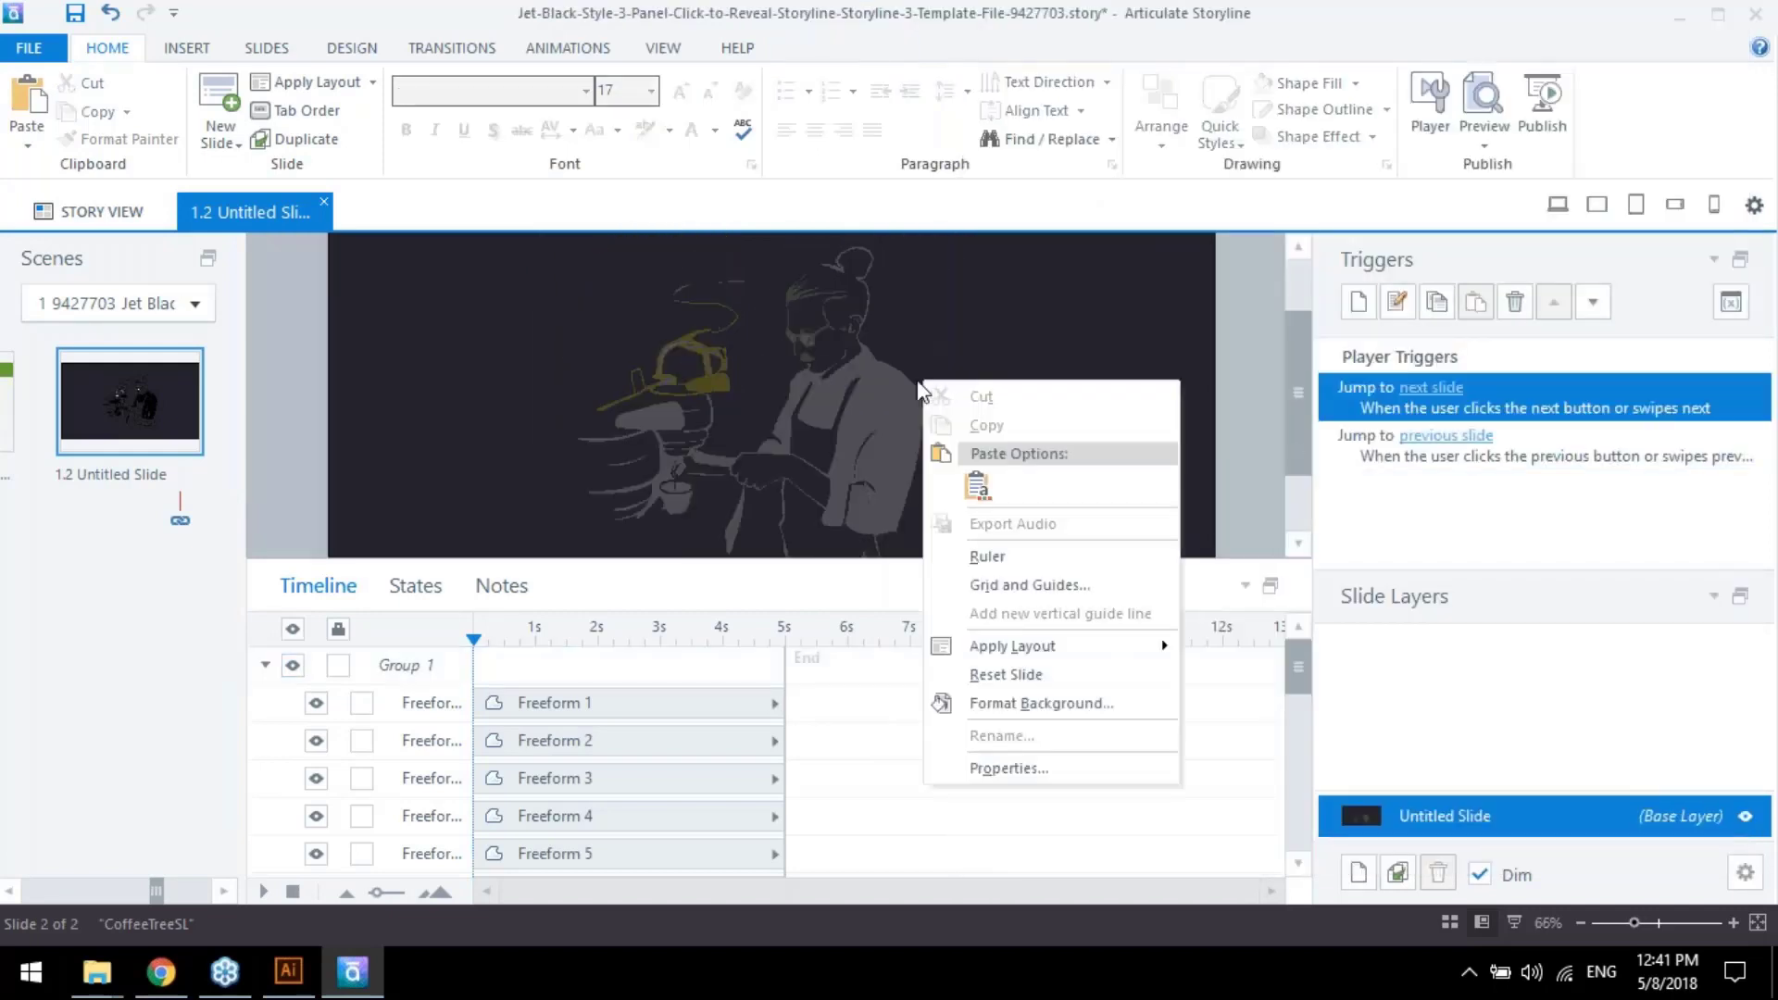
click(905, 398)
scroll(904, 396, down, 3)
click(1417, 398)
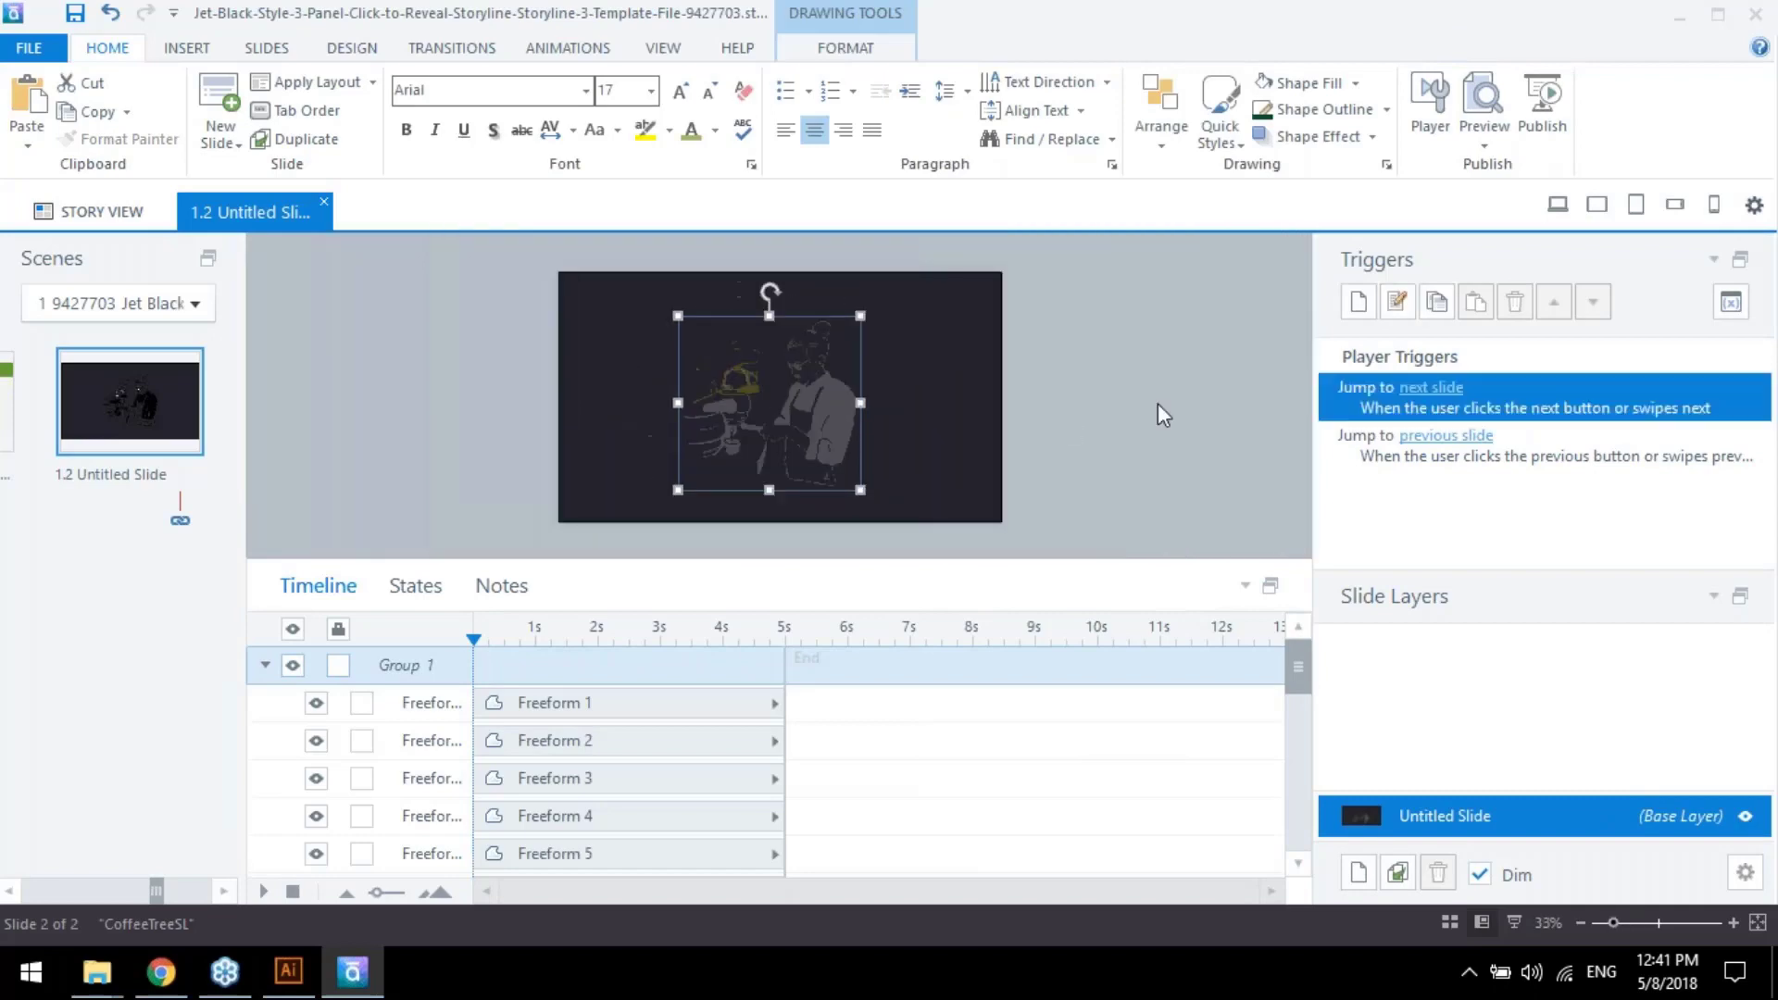
click(889, 466)
click(161, 971)
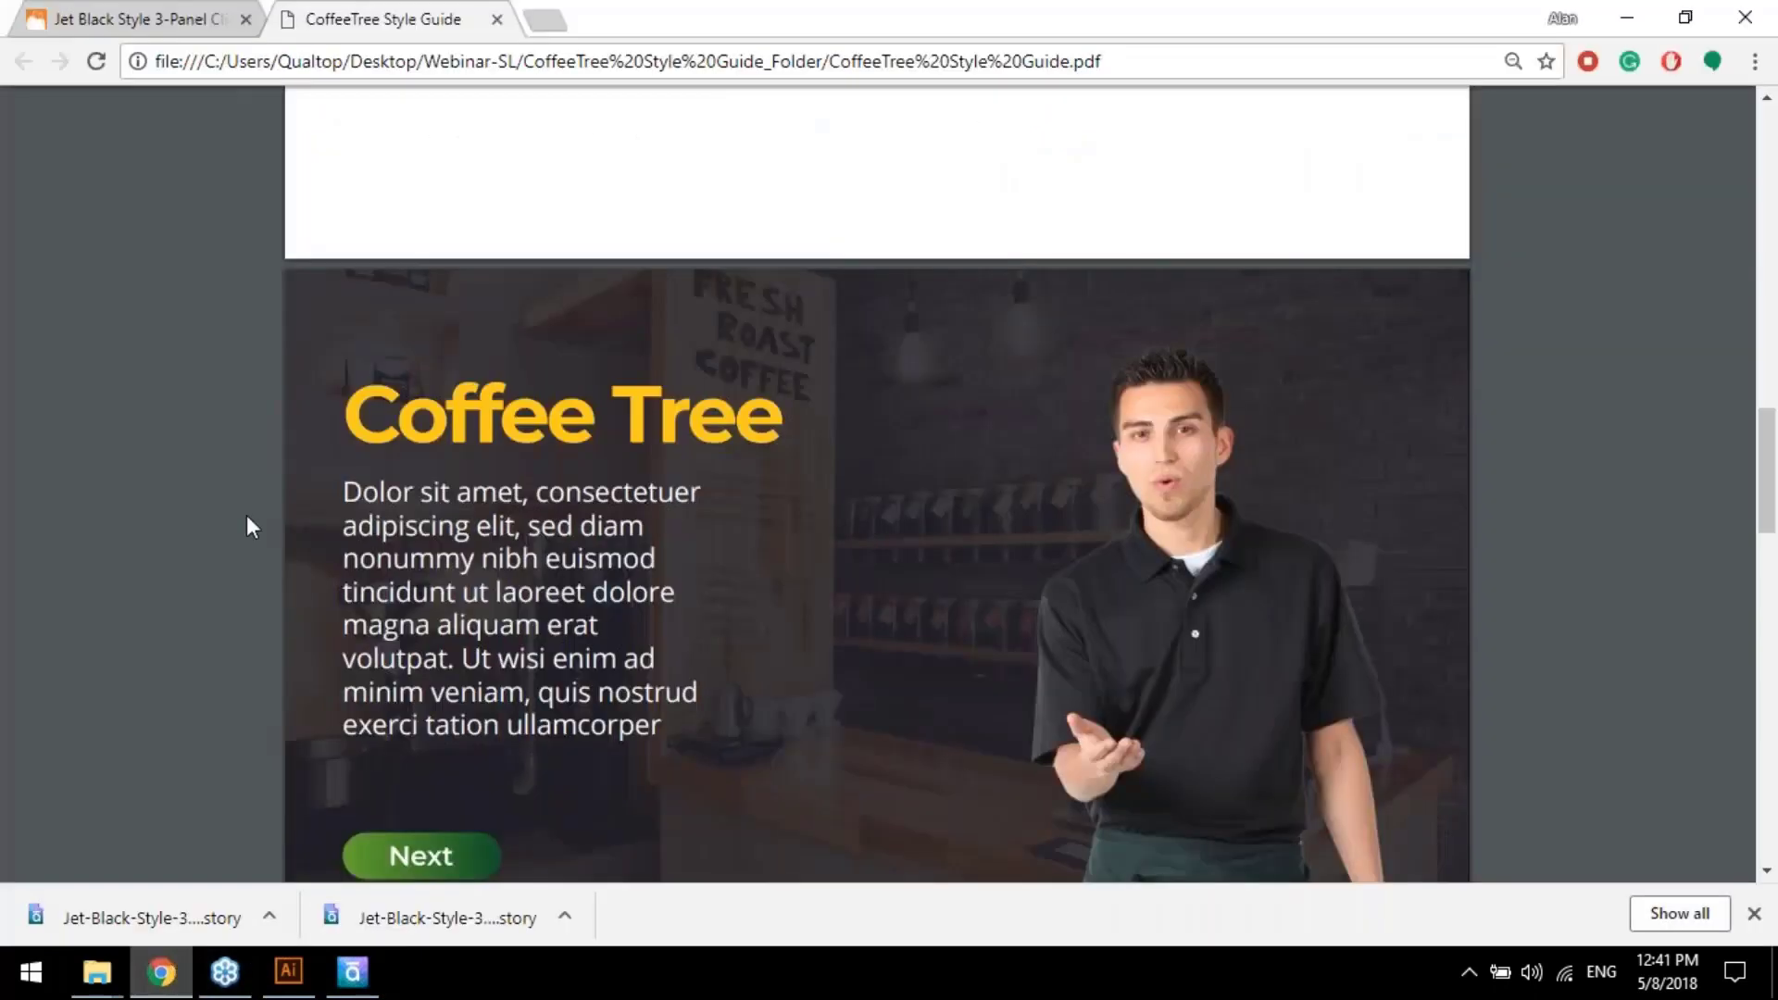
scroll(533, 460, down, 5)
scroll(534, 460, up, 3)
scroll(535, 461, up, 3)
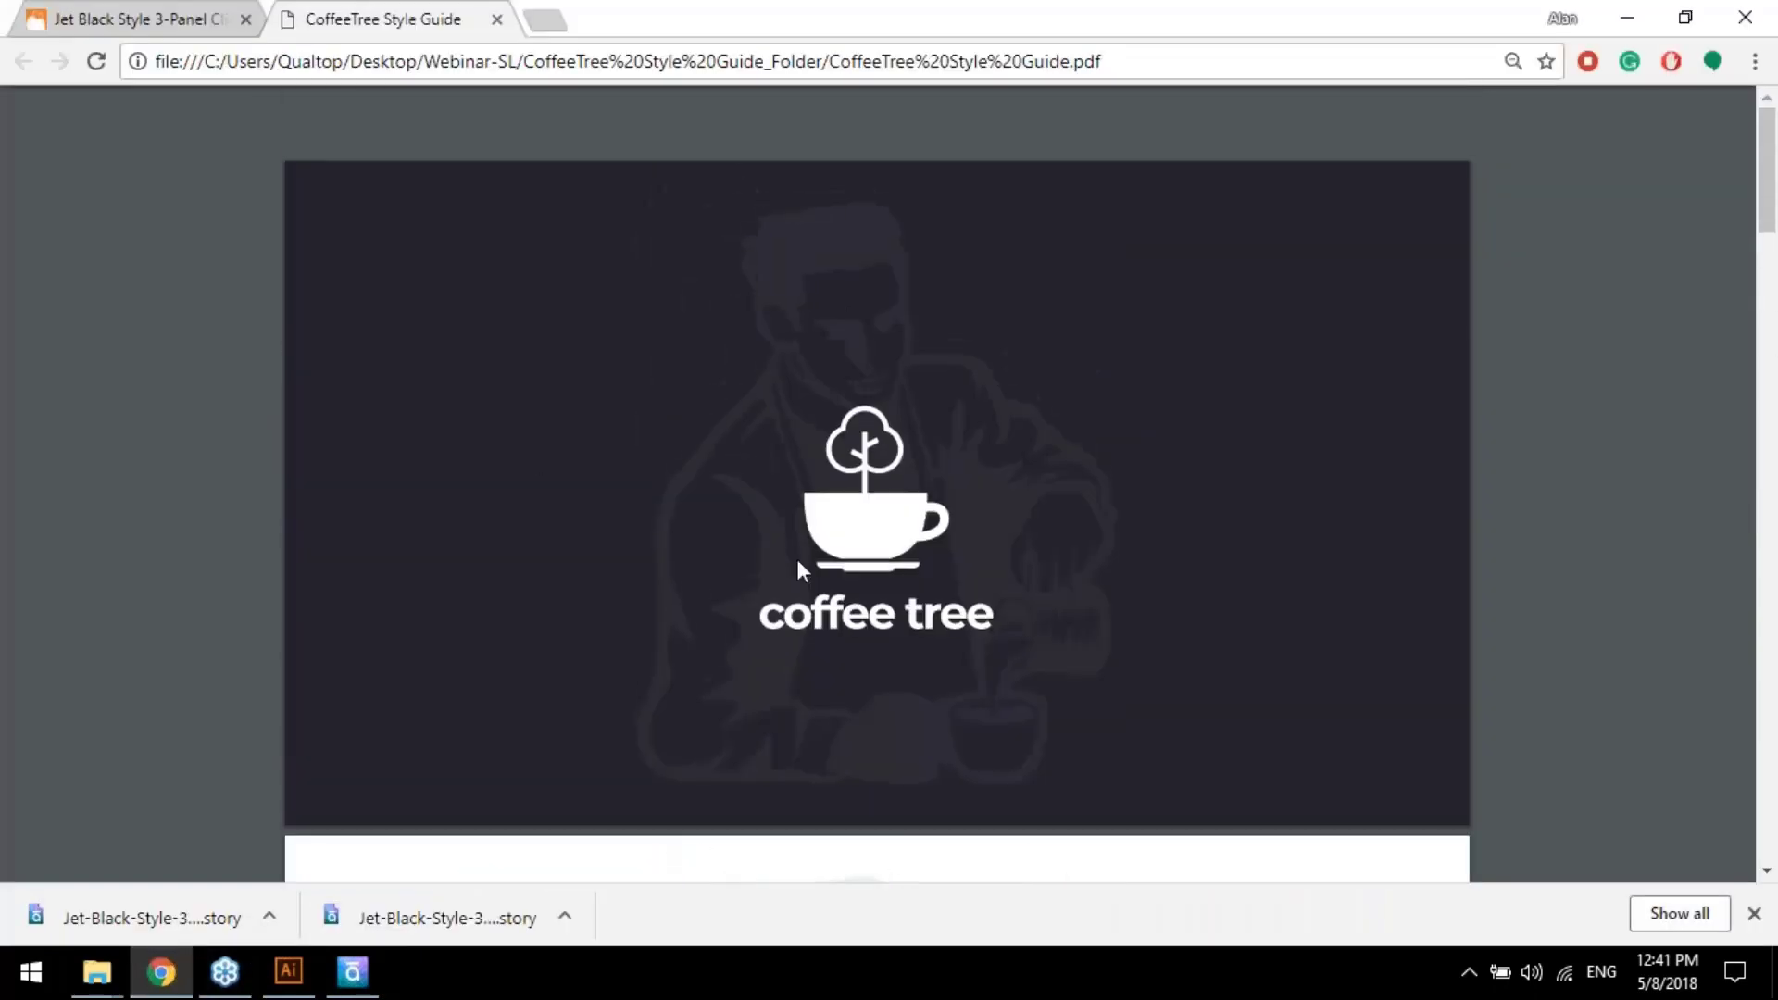
Switch back to Storyline and insert the picture CoffeeTreeLogo-01.png on the dark slide
click(289, 970)
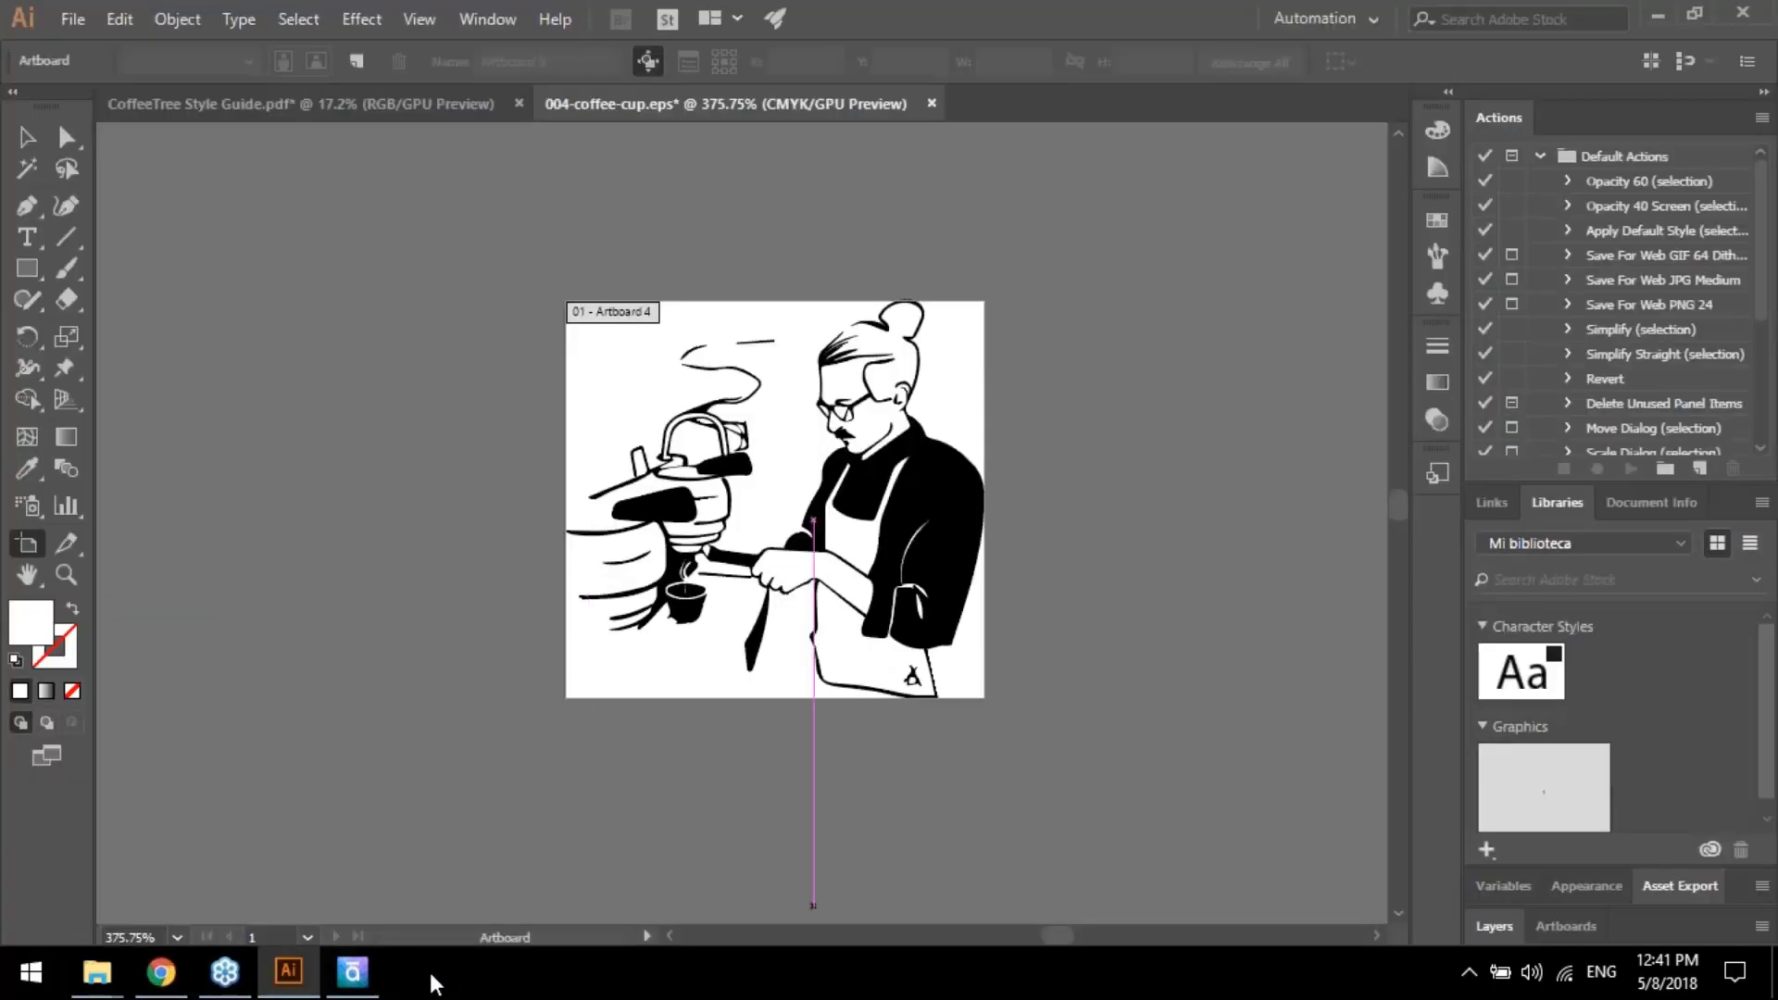
click(289, 971)
click(352, 971)
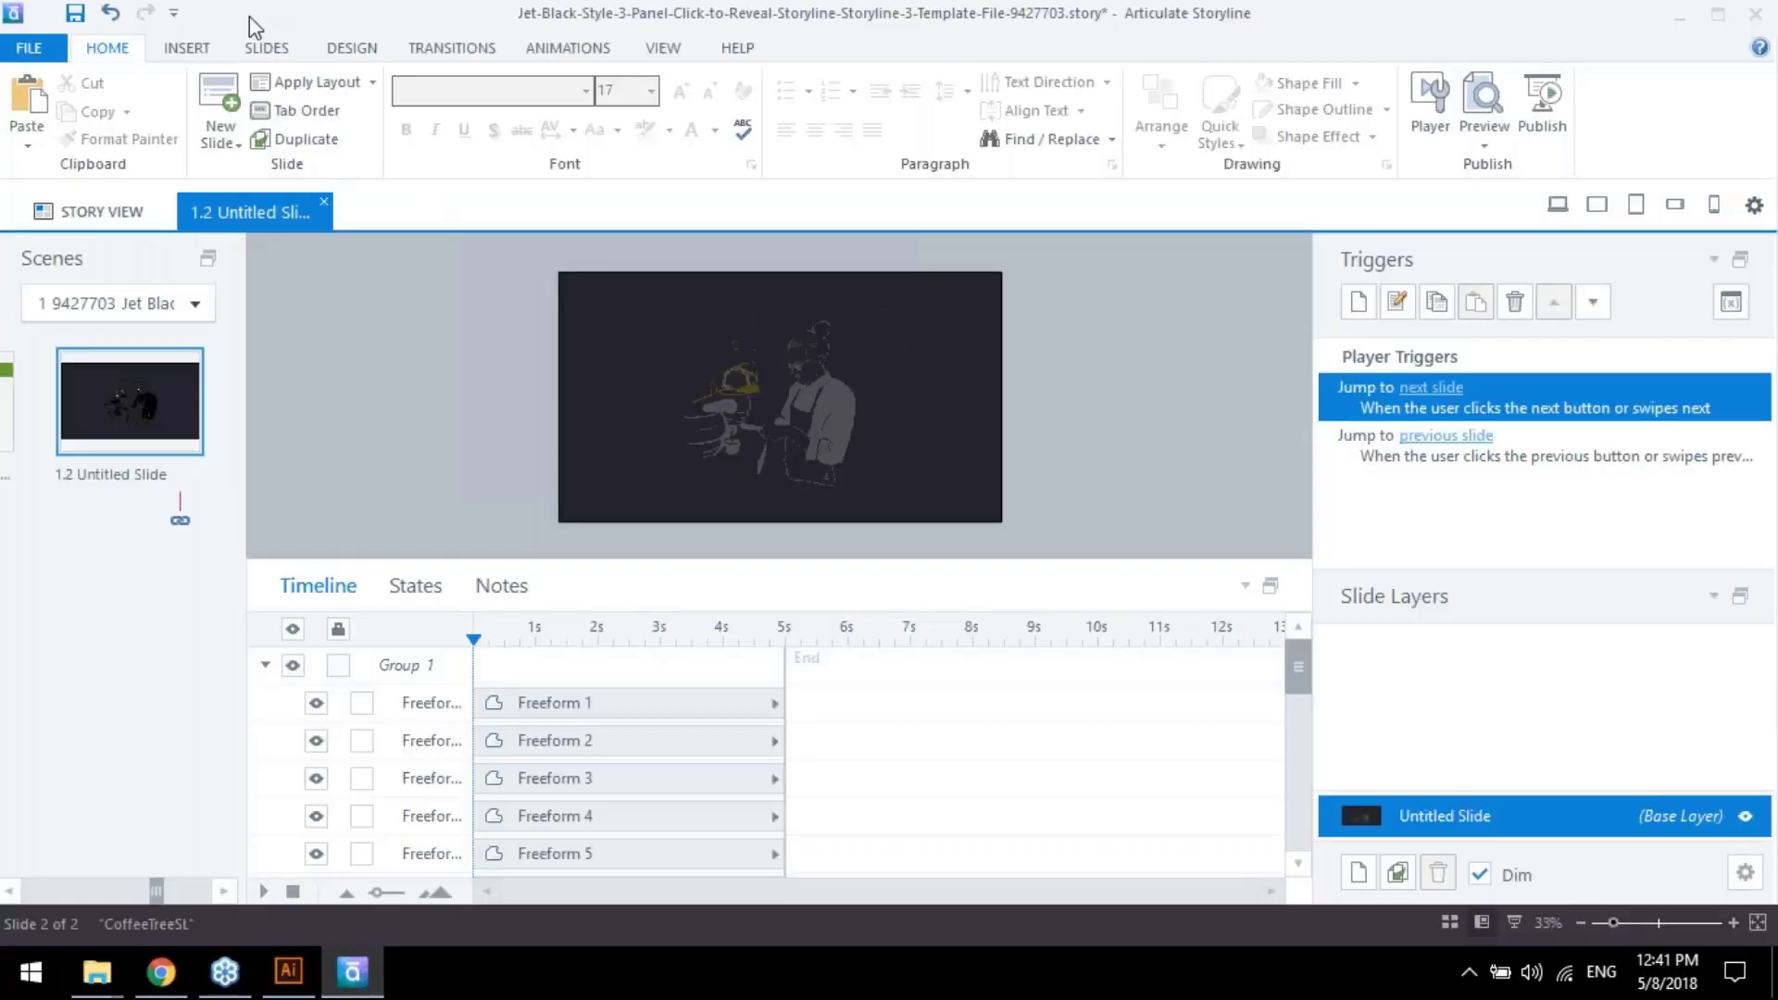
click(184, 52)
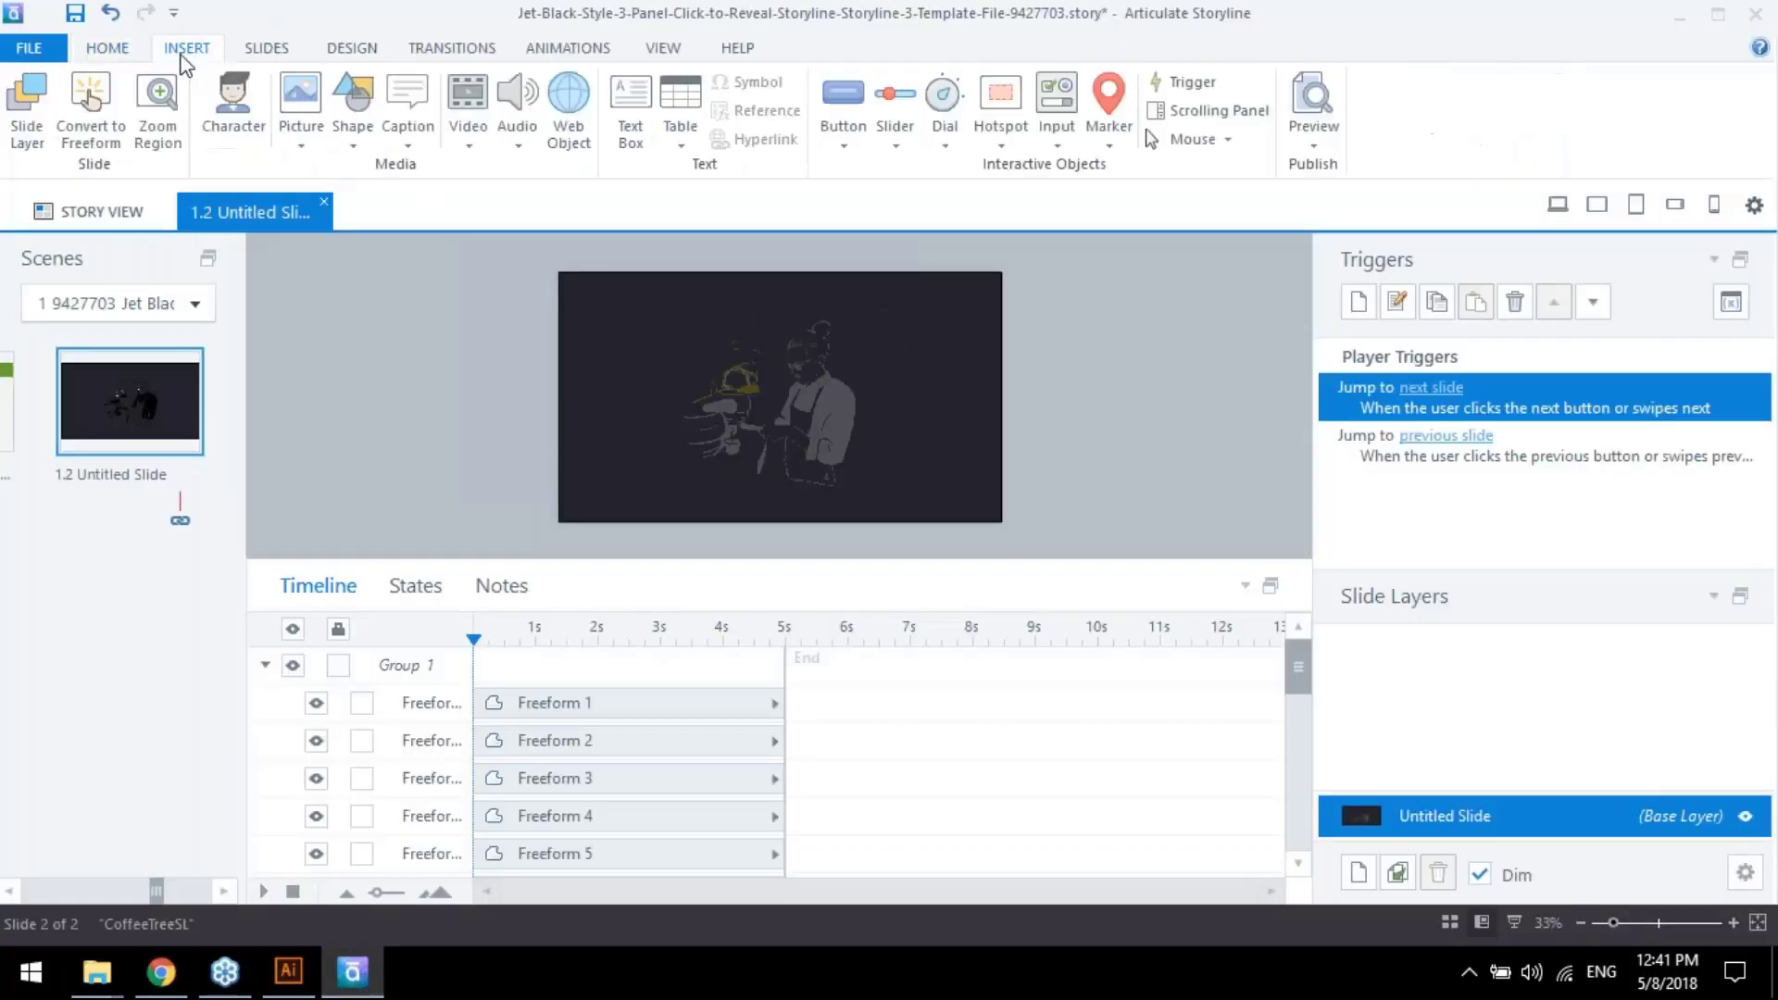
click(286, 102)
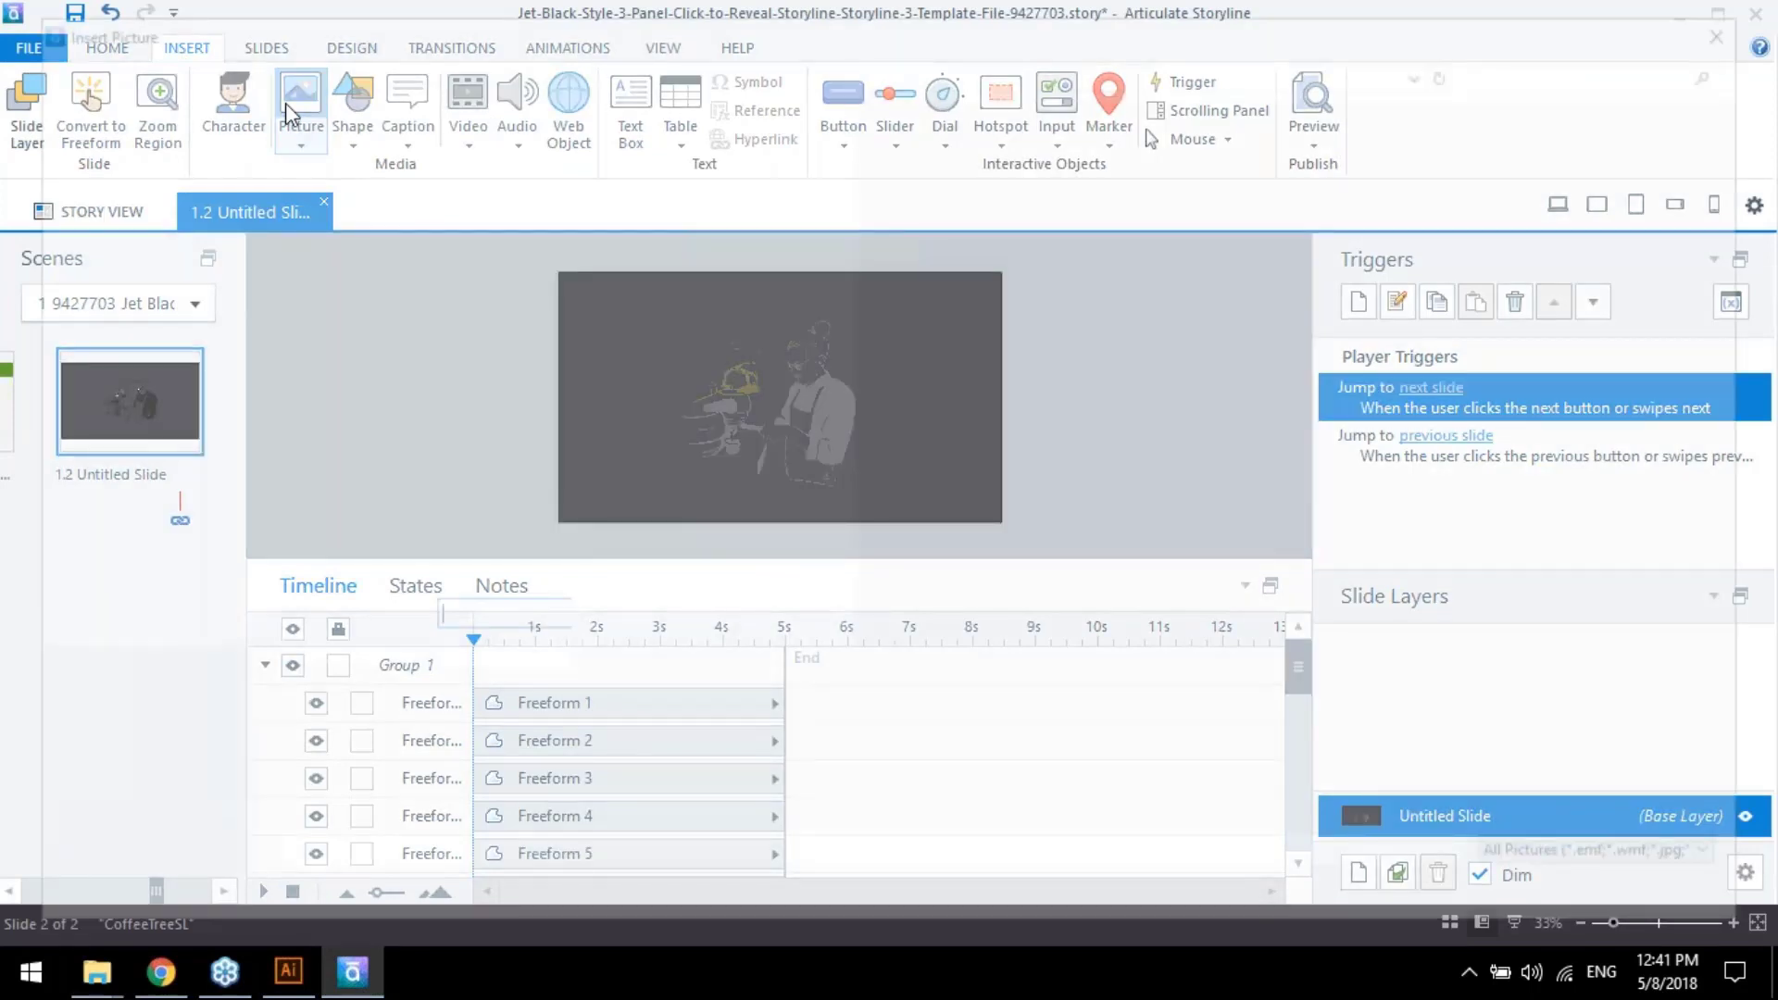
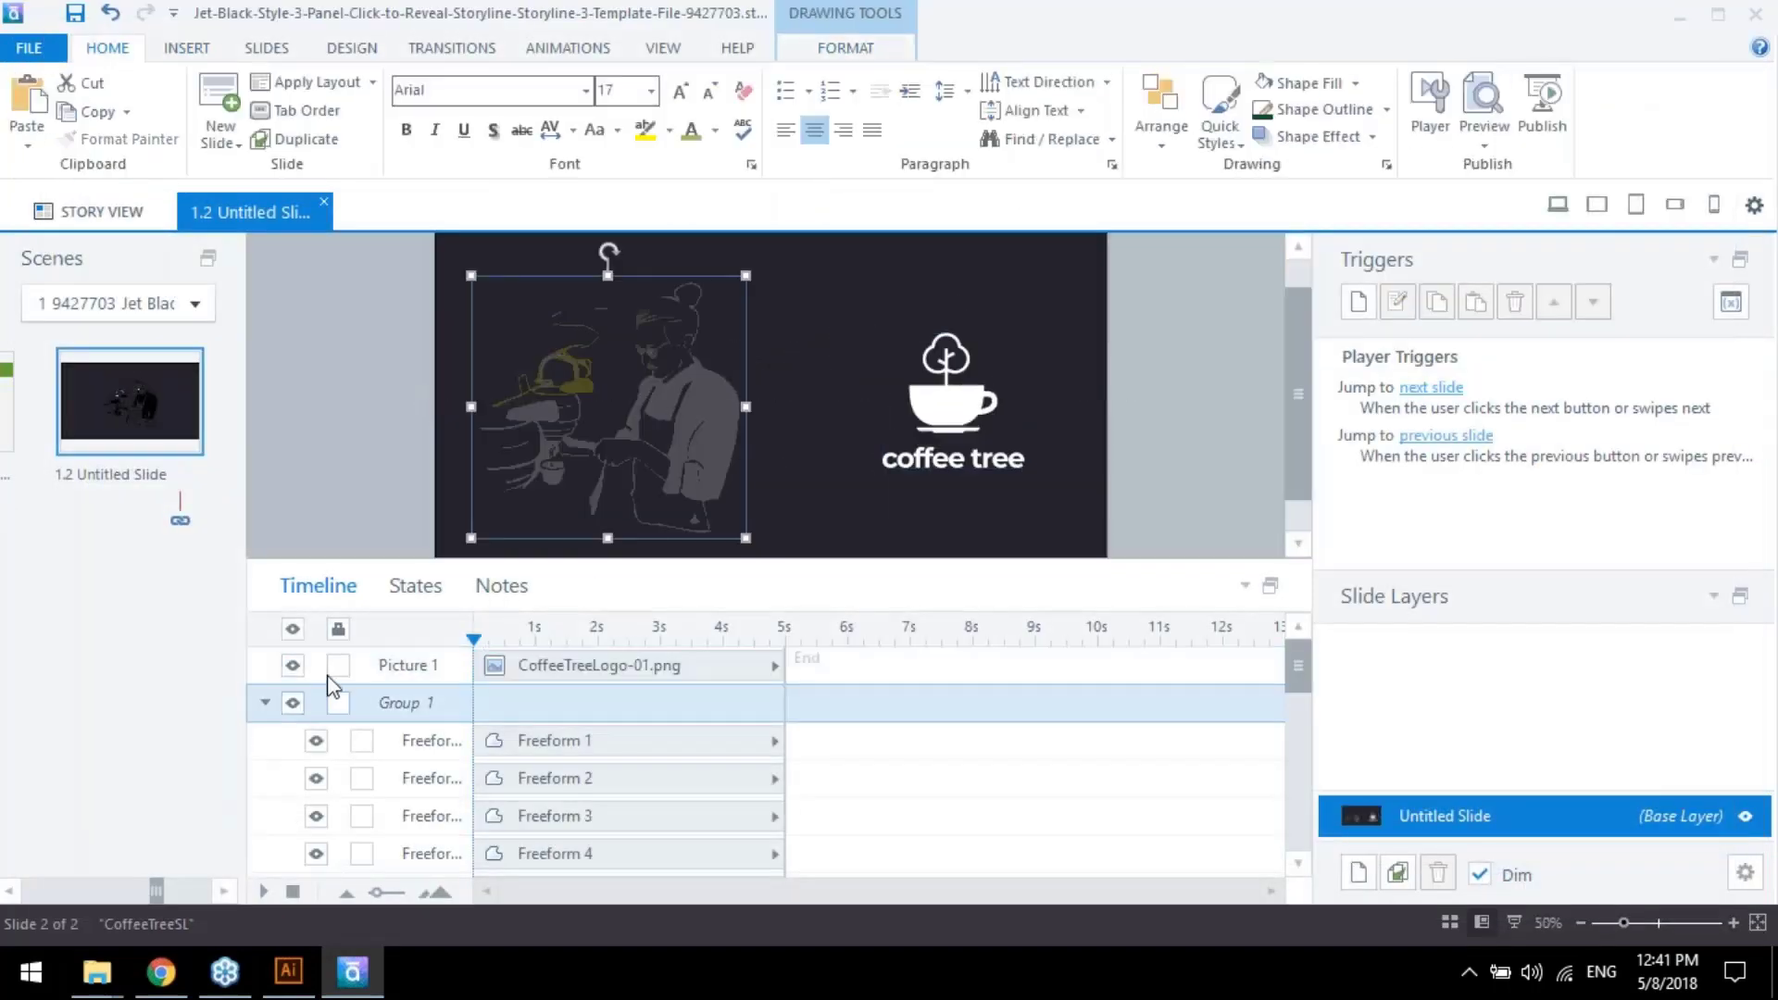
Enlarge the timeline and apply a Fade entrance animation to every freeform in the barista group, Freeform 1 through Freeform 22
click(265, 701)
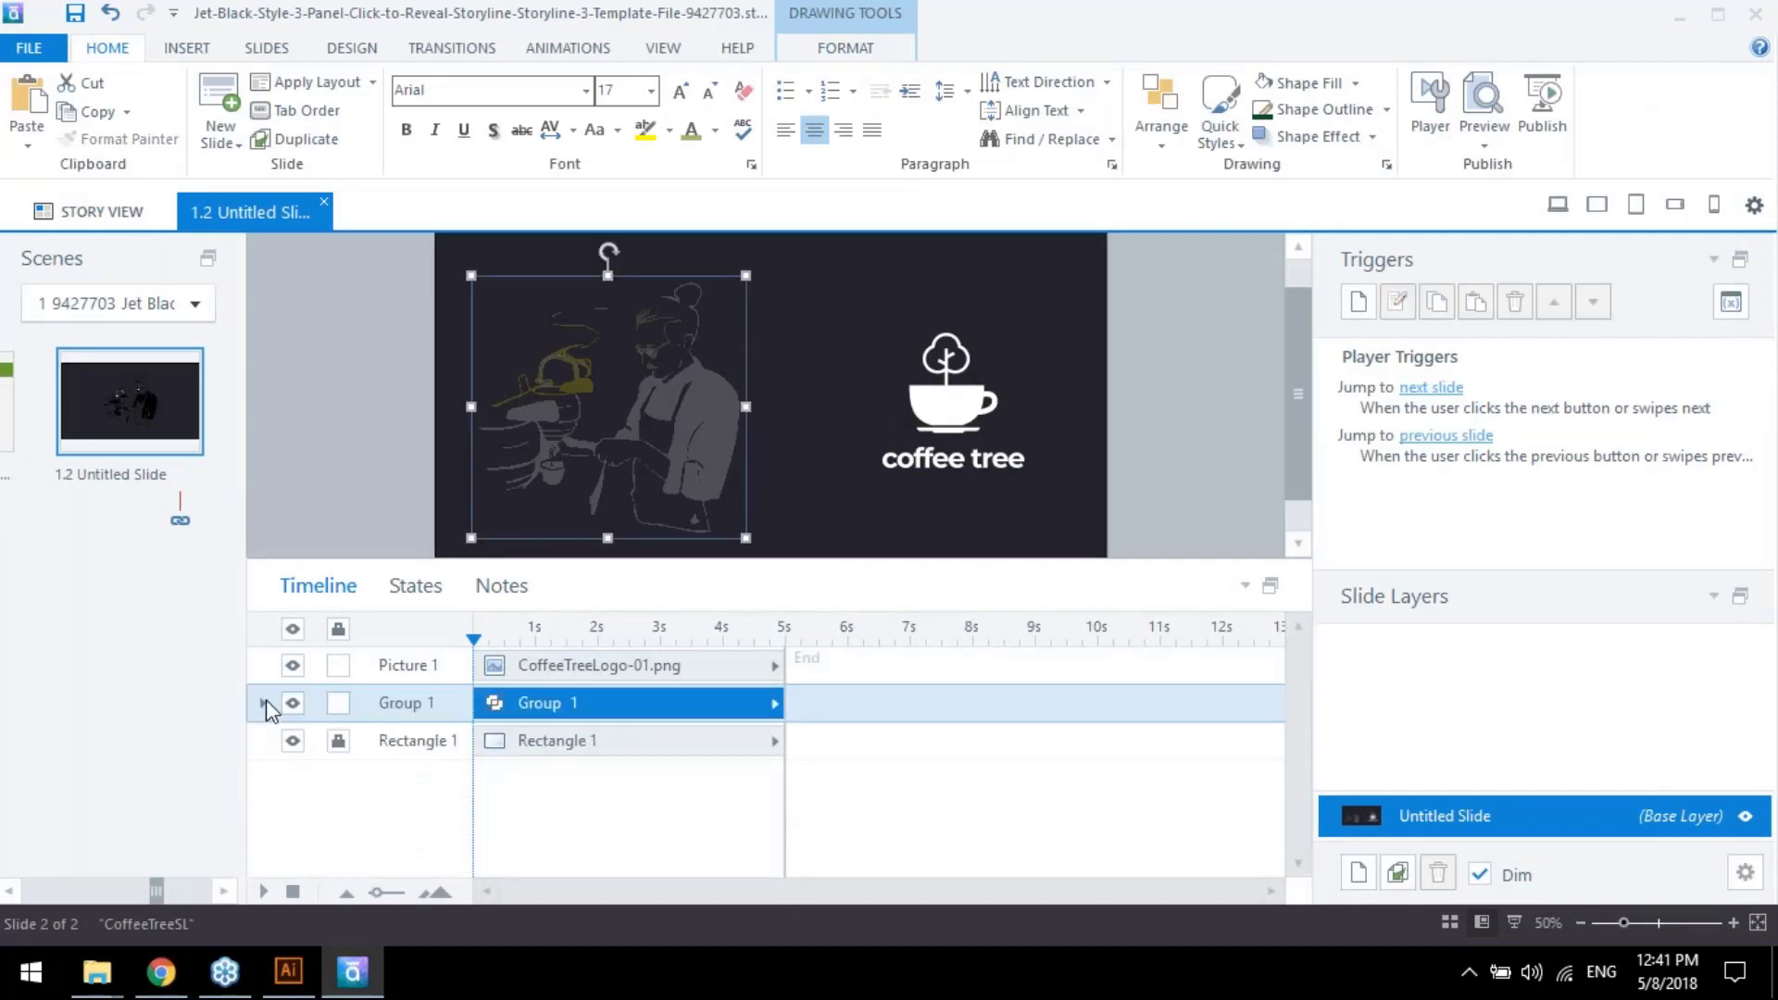
click(264, 703)
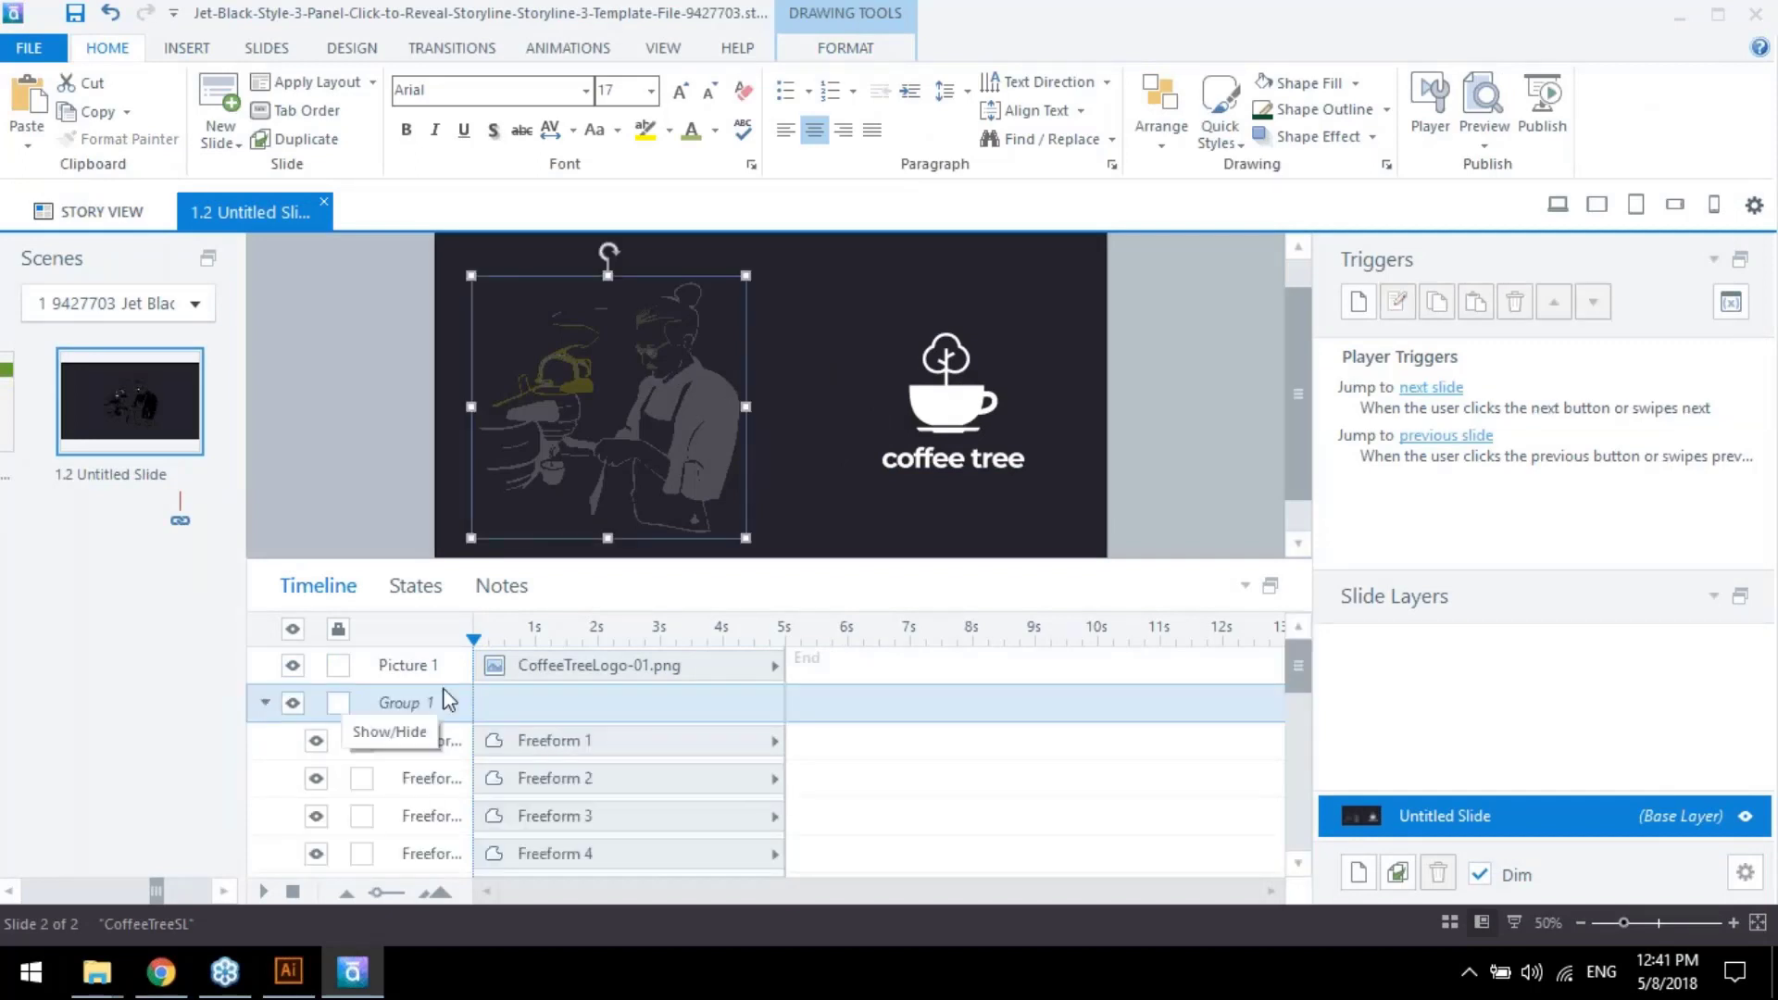
drag(674, 565, 681, 461)
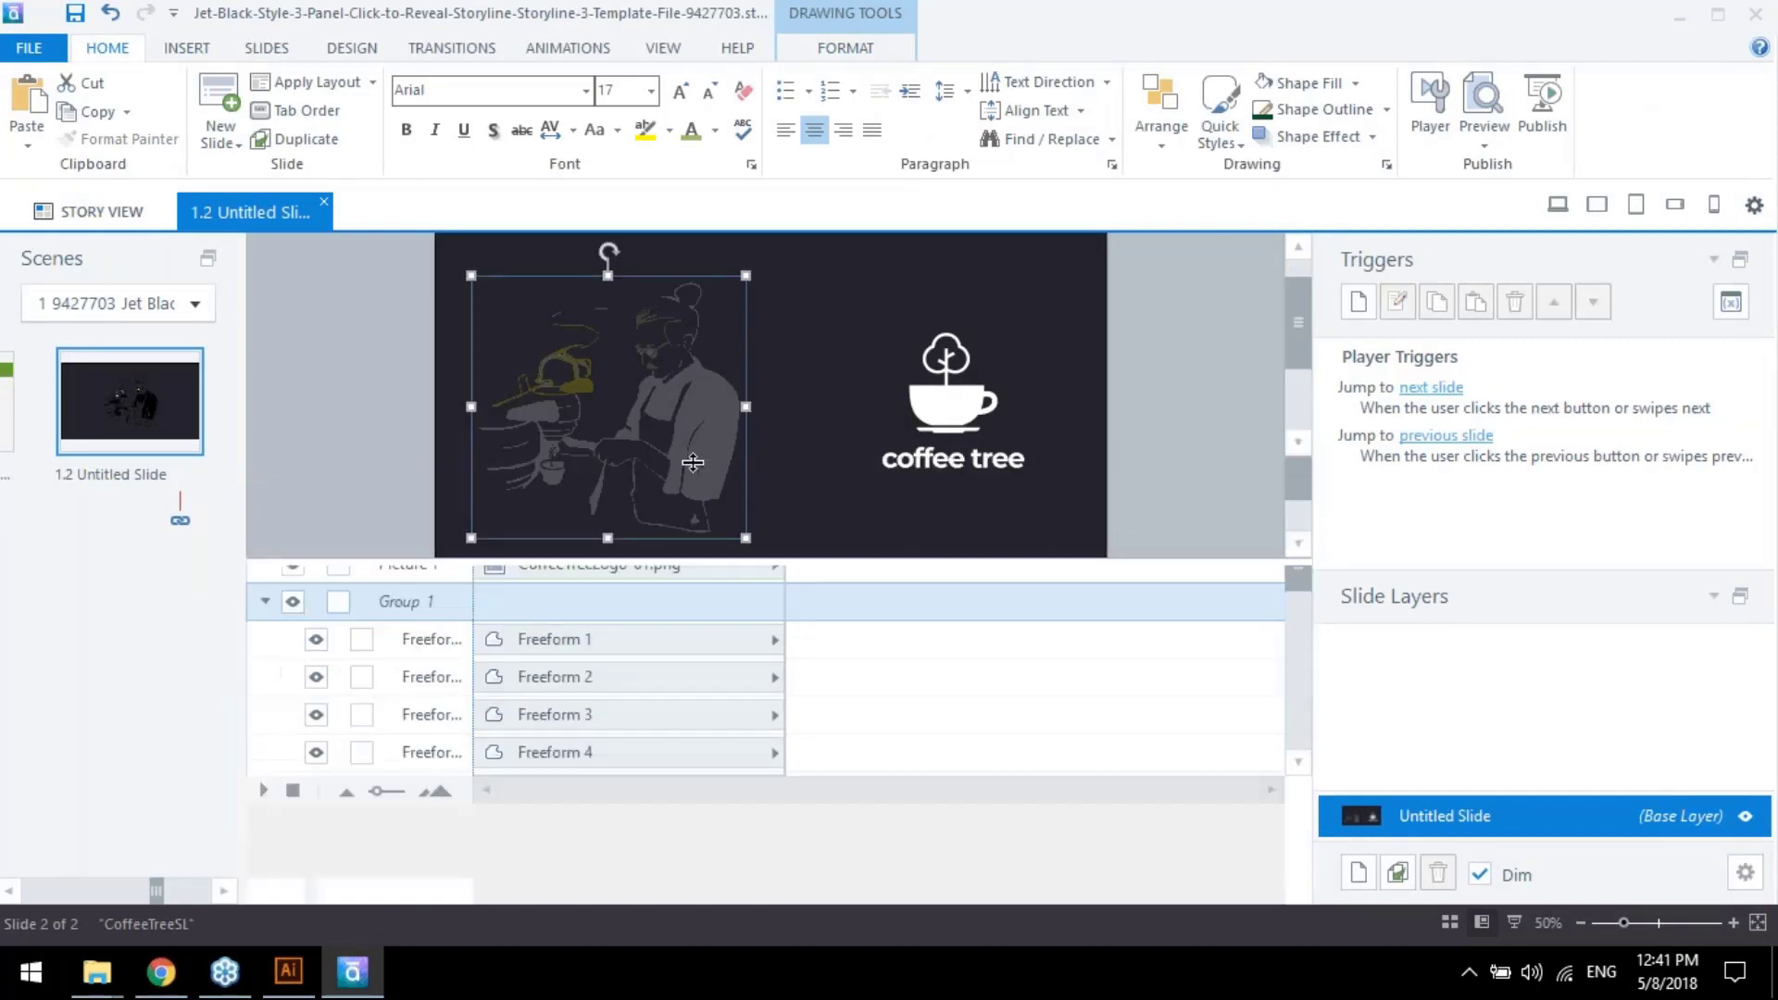
drag(1301, 646, 1295, 607)
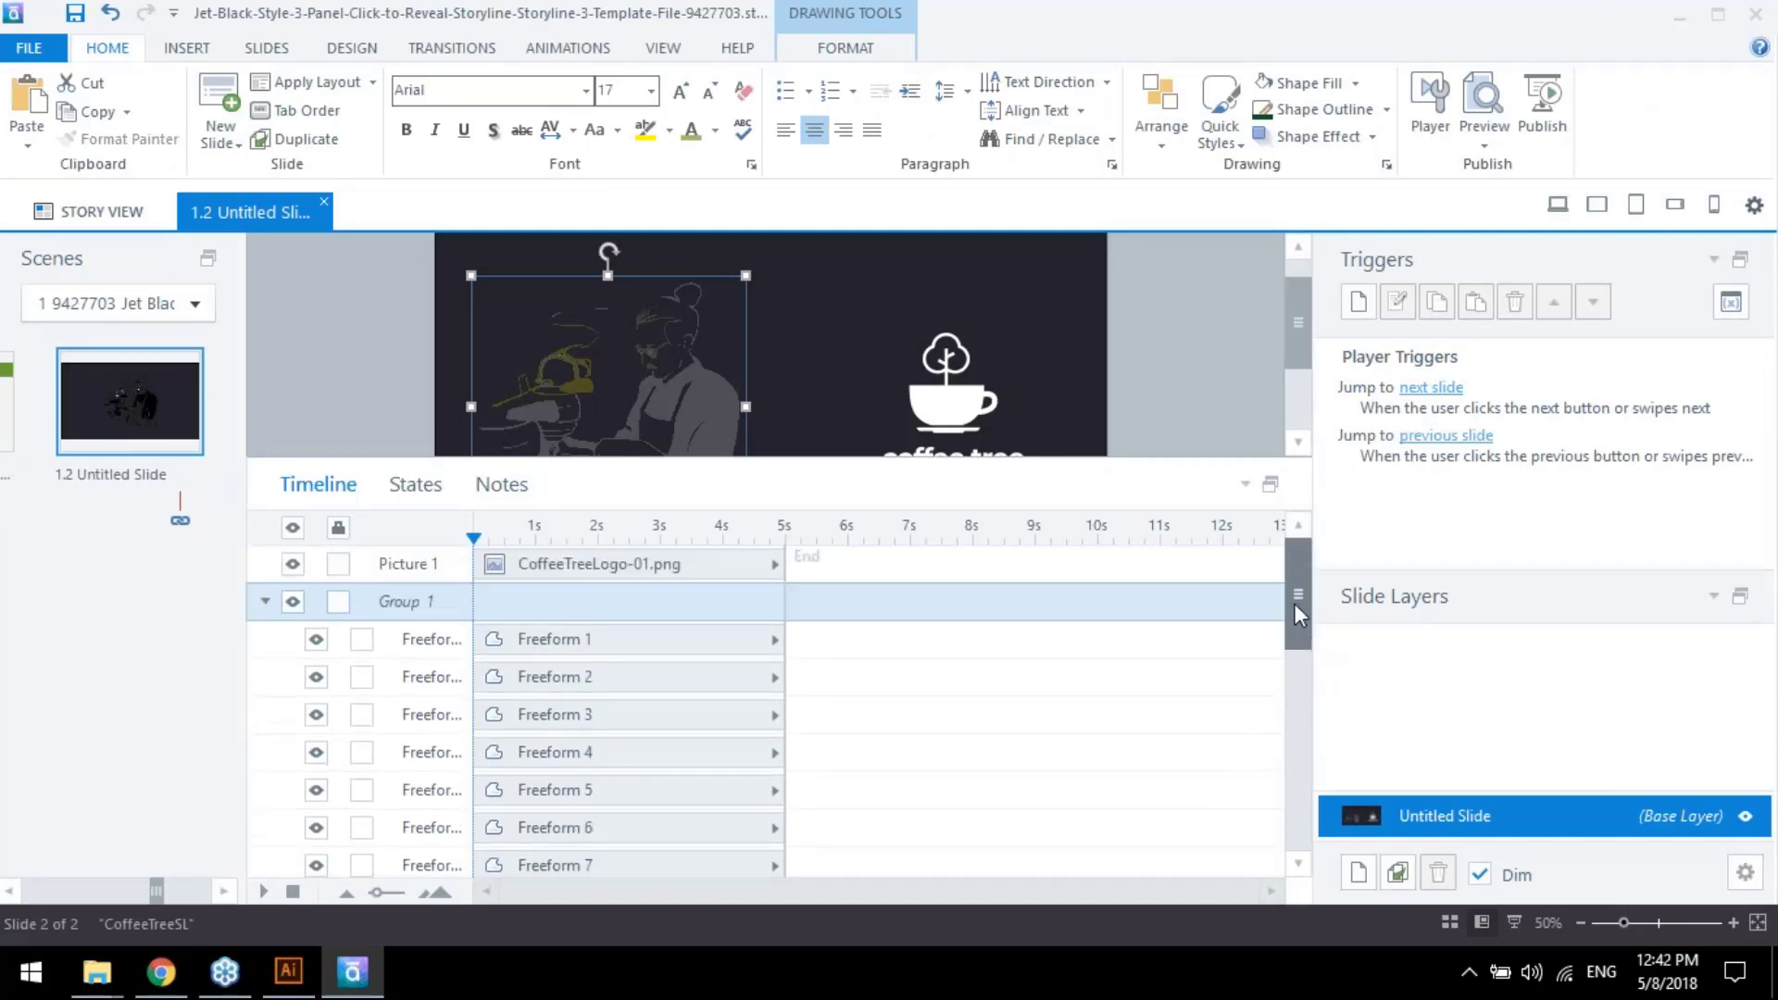
click(1243, 635)
scroll(1292, 620, down, 1)
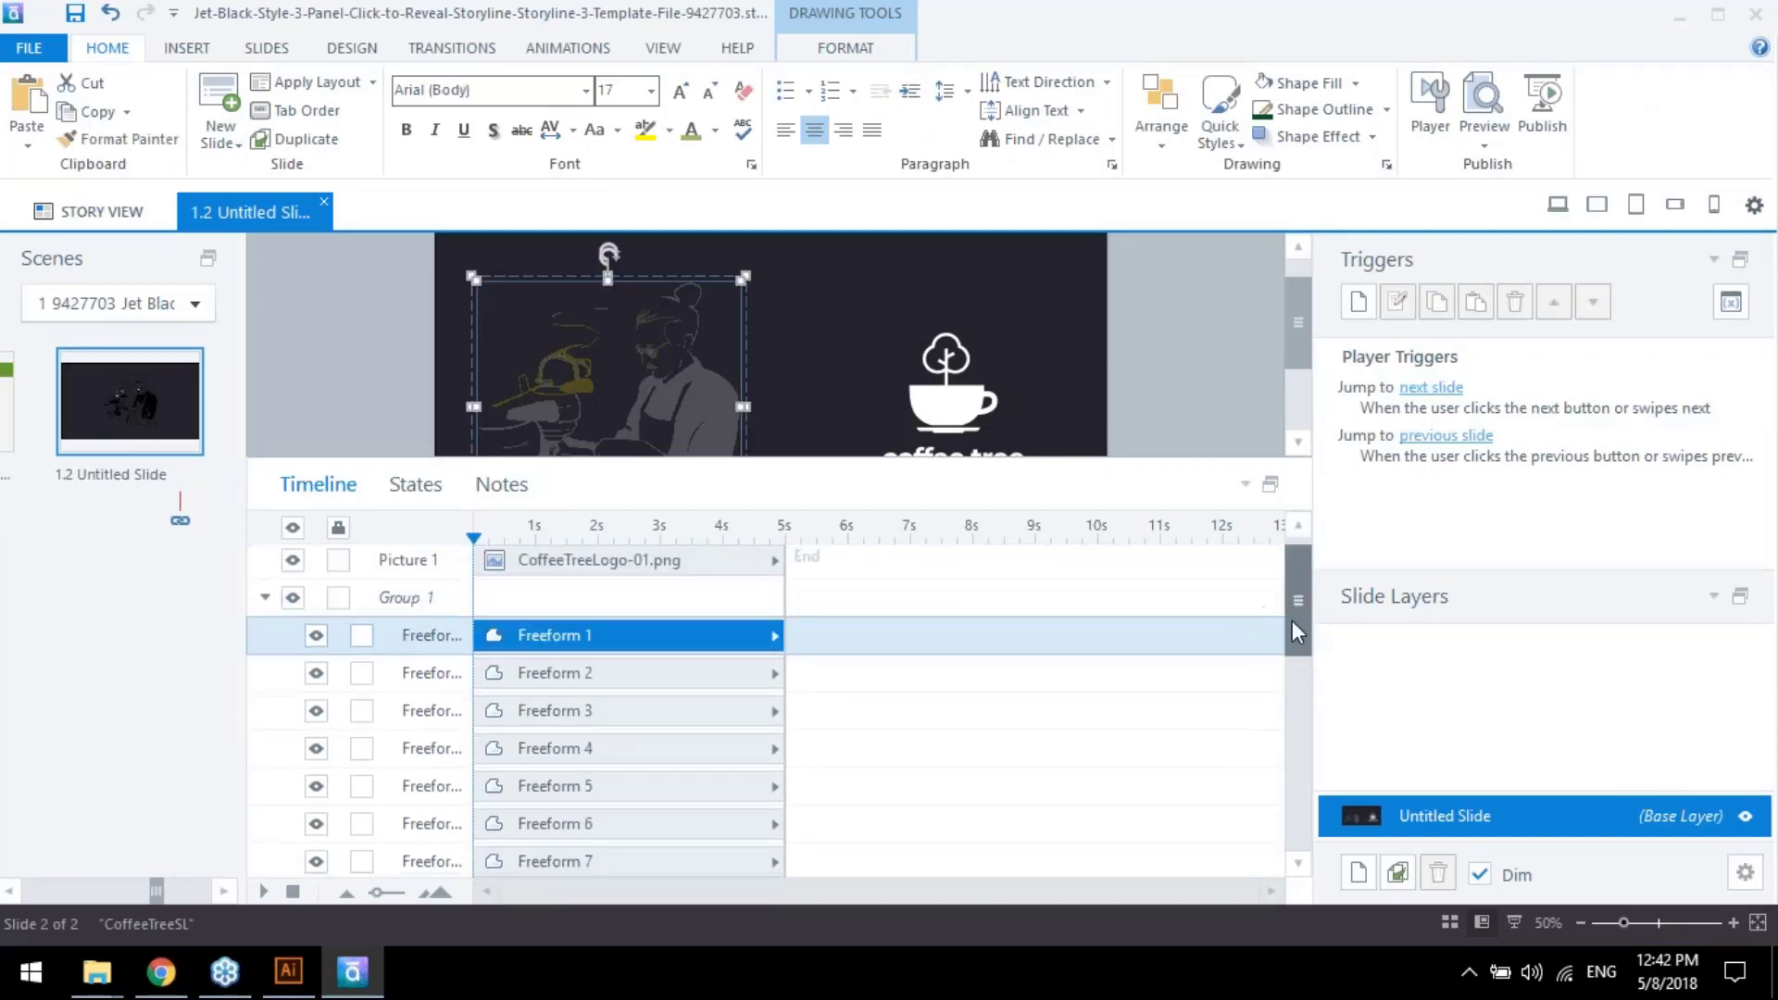
drag(1292, 620, 1274, 839)
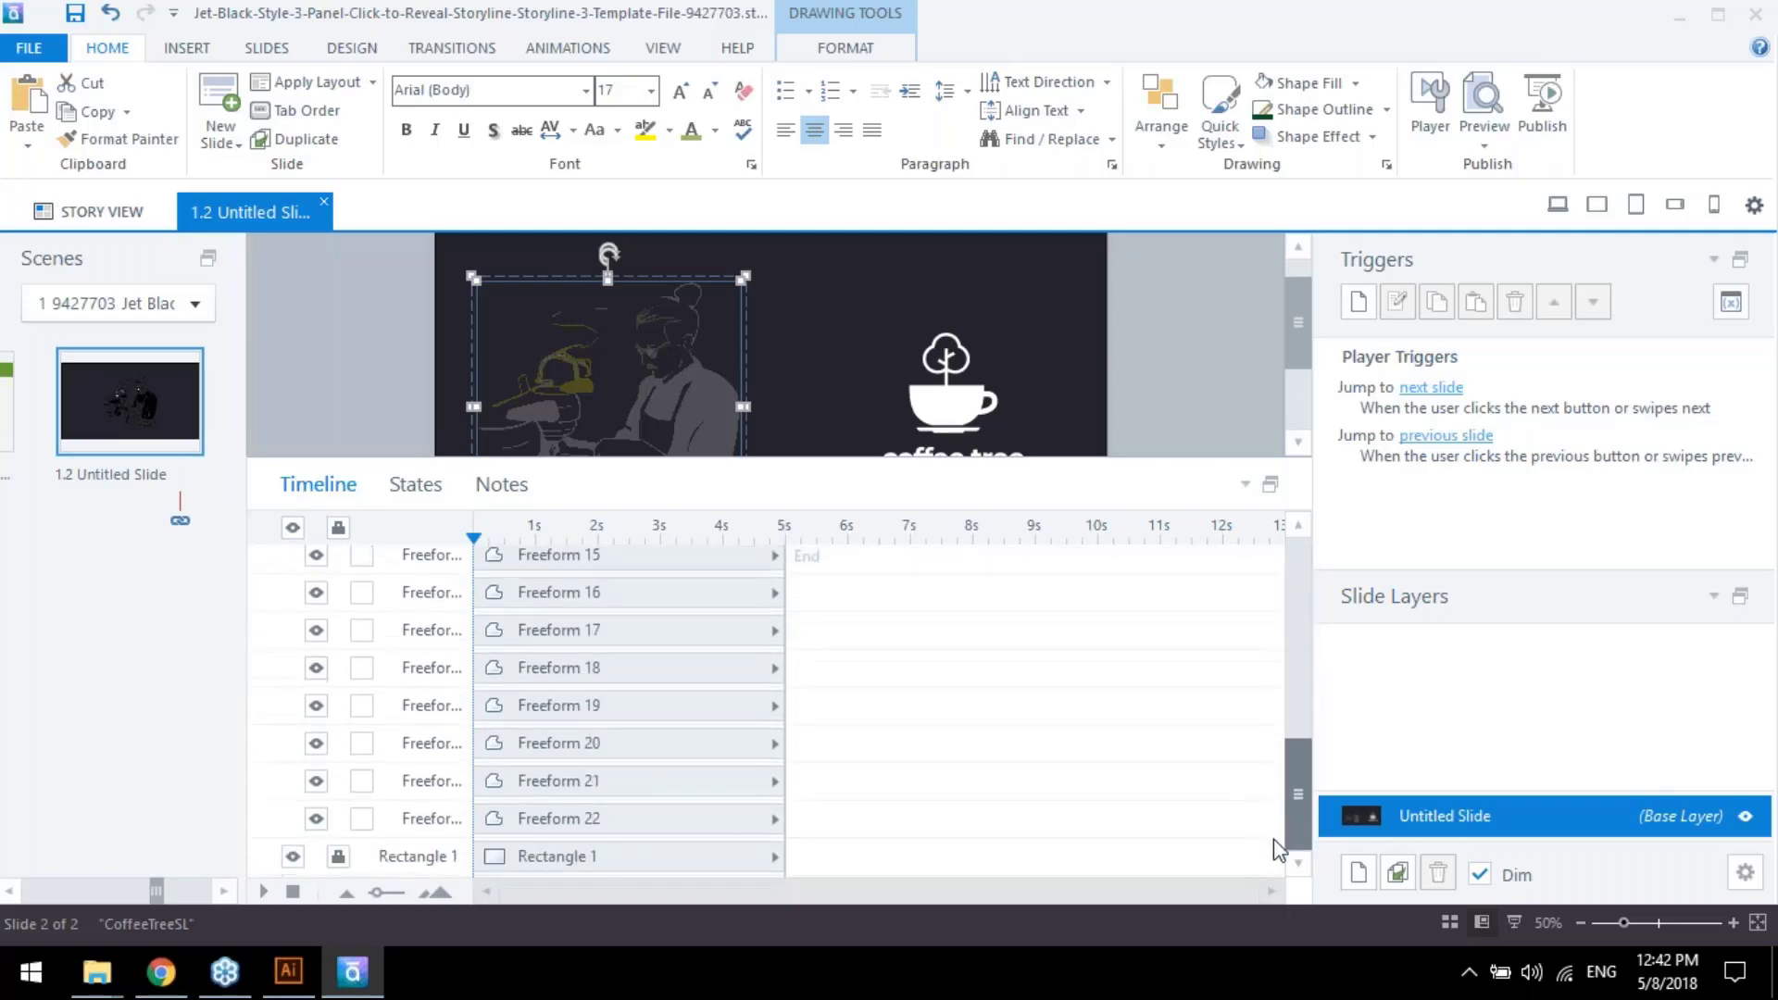
shift+click(678, 824)
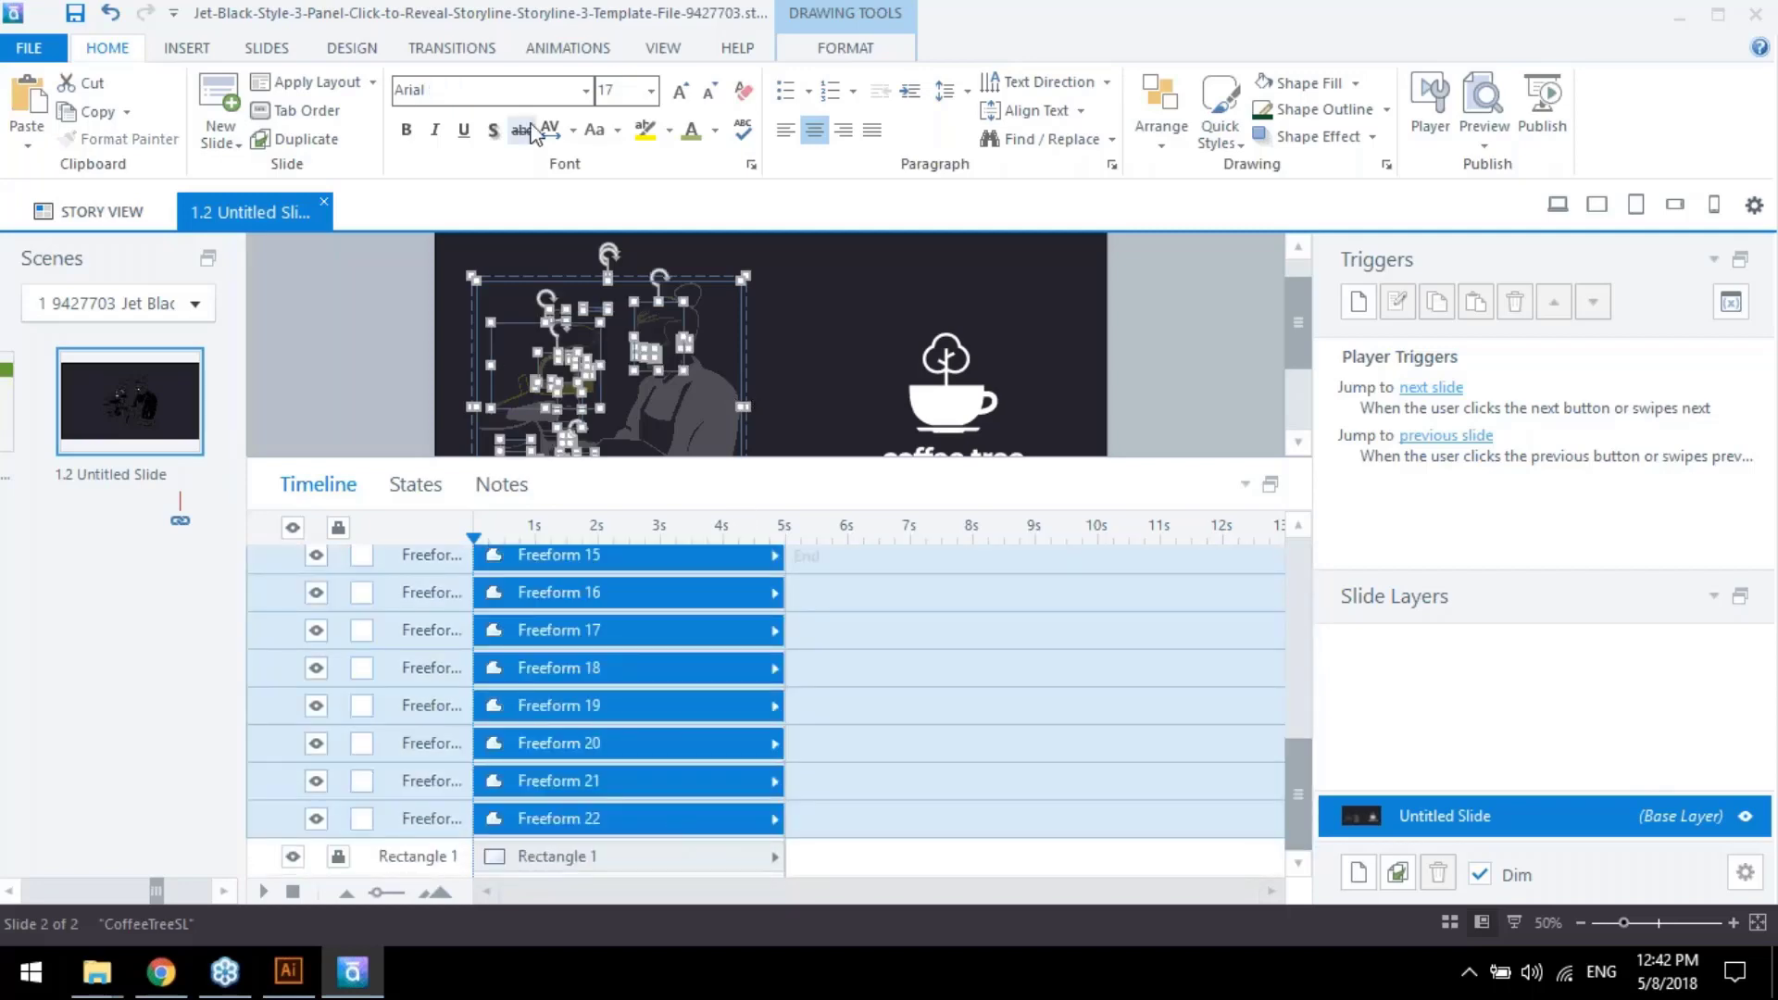
click(561, 51)
click(117, 111)
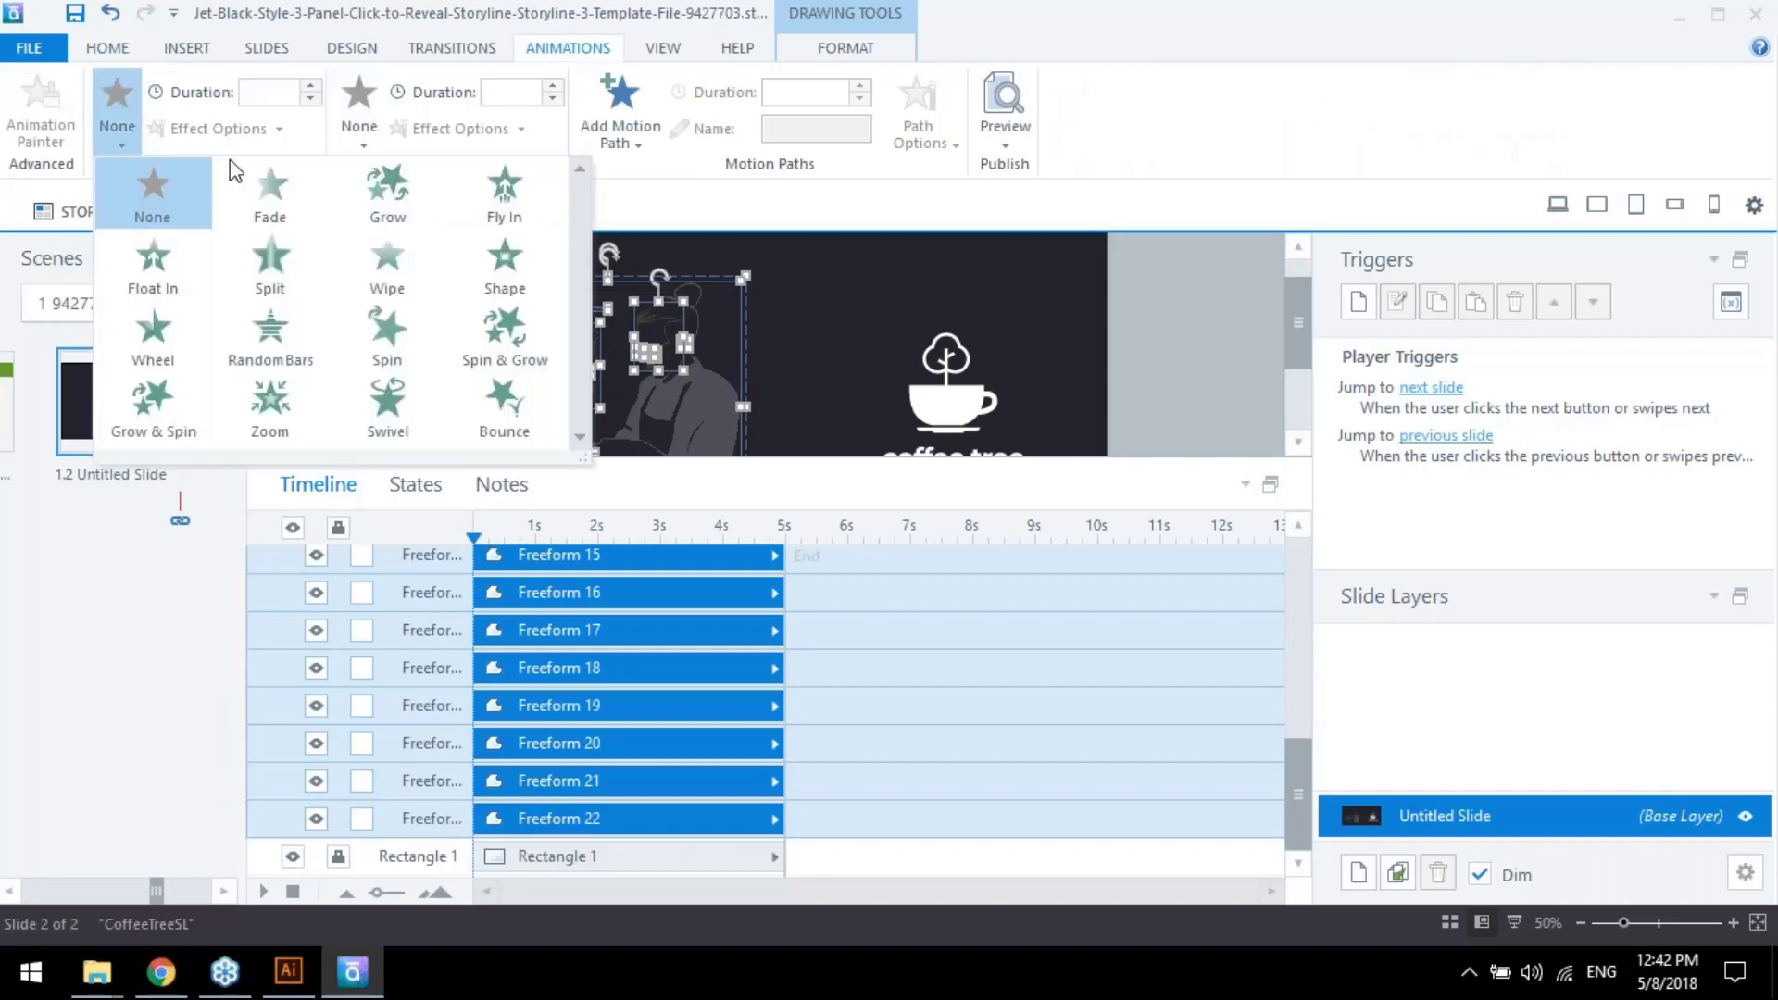
click(298, 202)
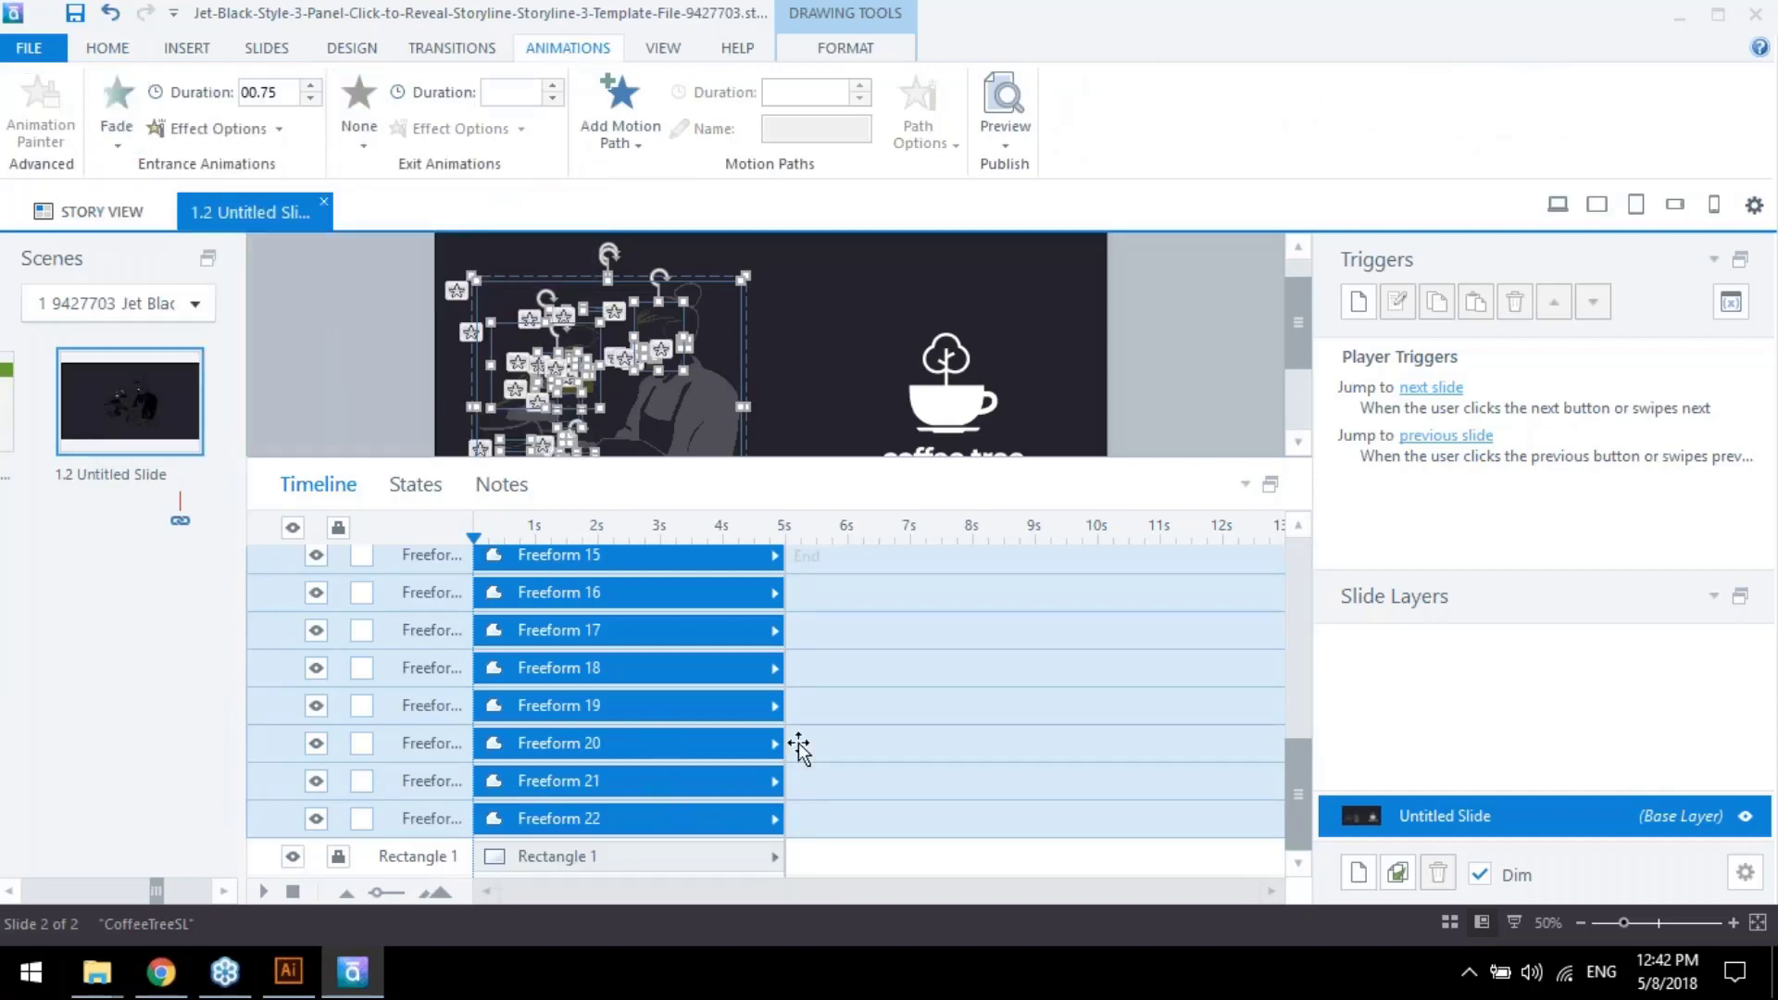
Change the entrance animation of Freeform 1 to Grow and of Freeform 3 to Split
click(331, 381)
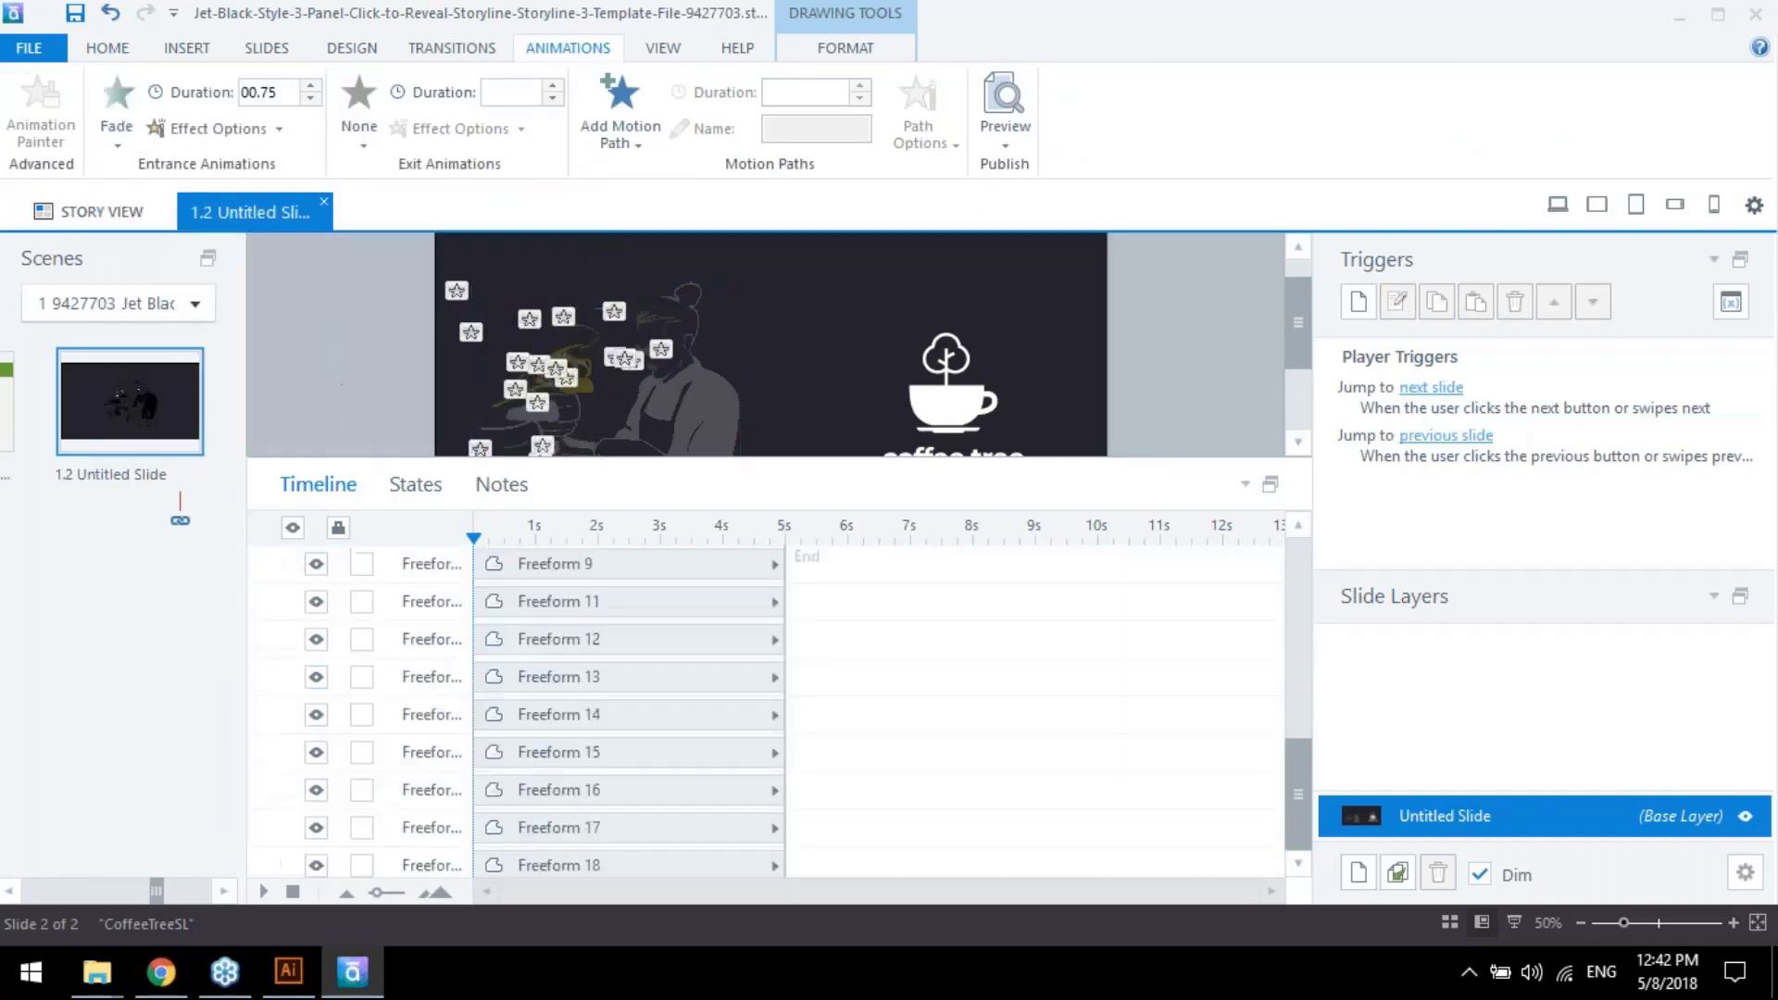
click(707, 424)
click(708, 424)
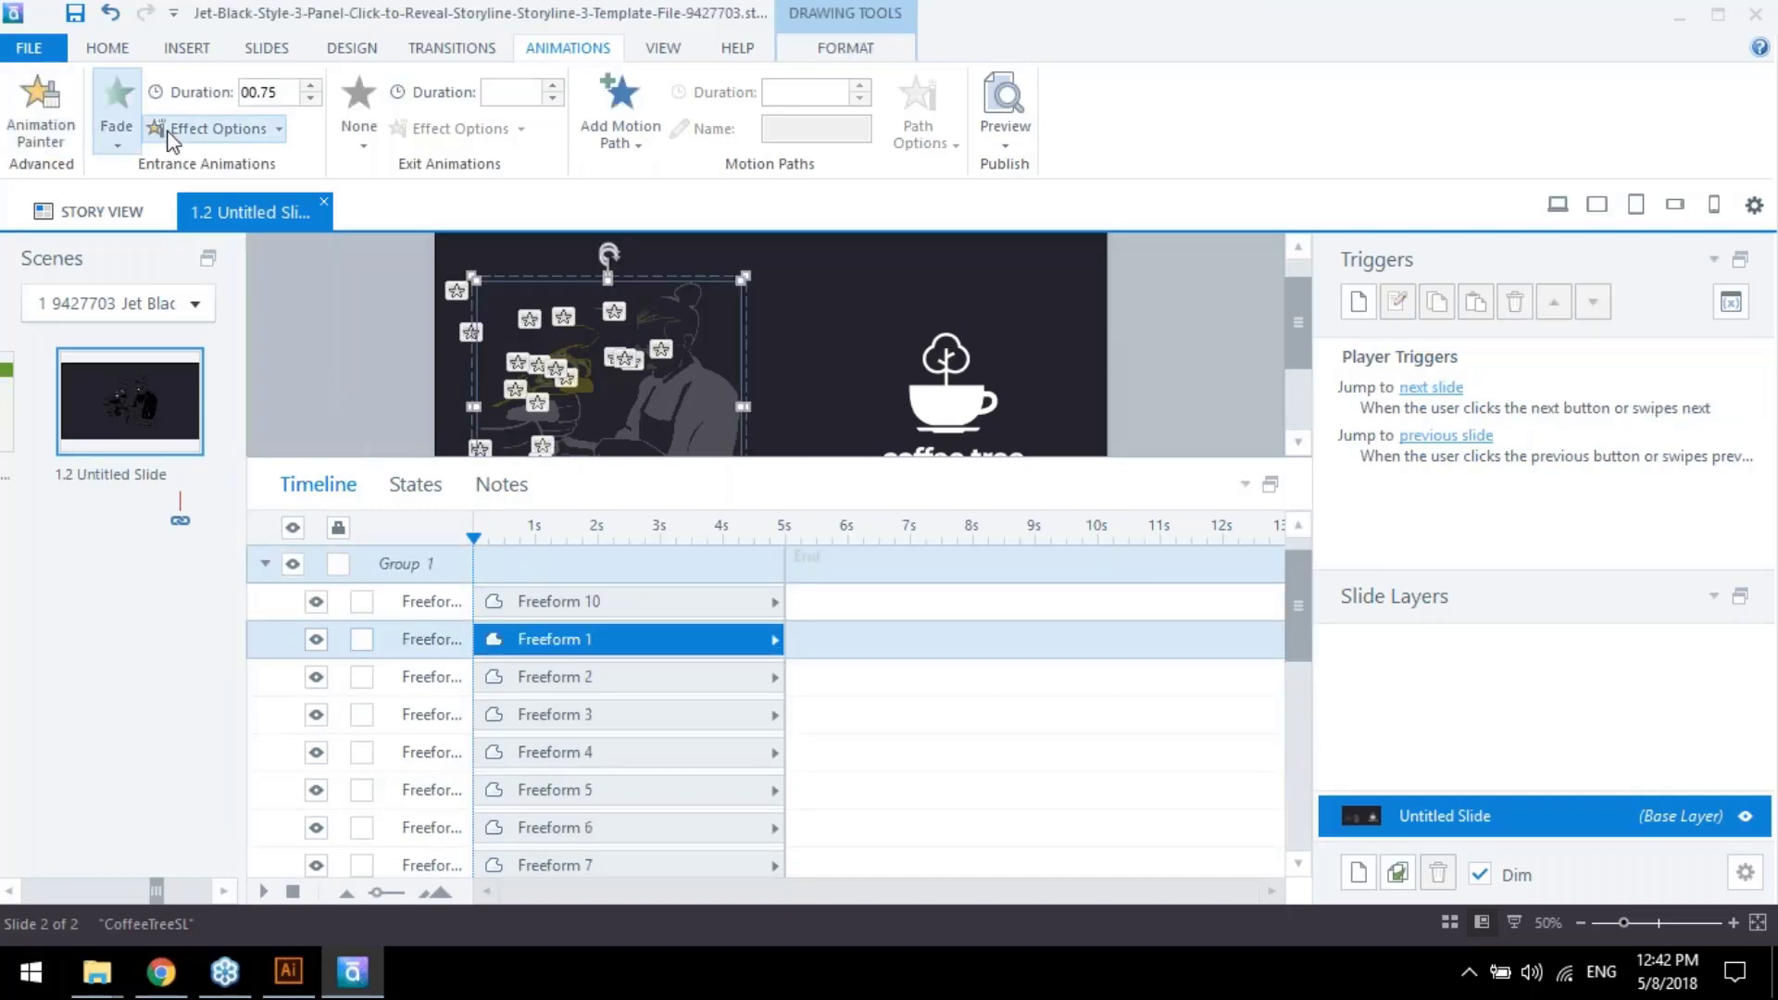
click(113, 148)
click(369, 205)
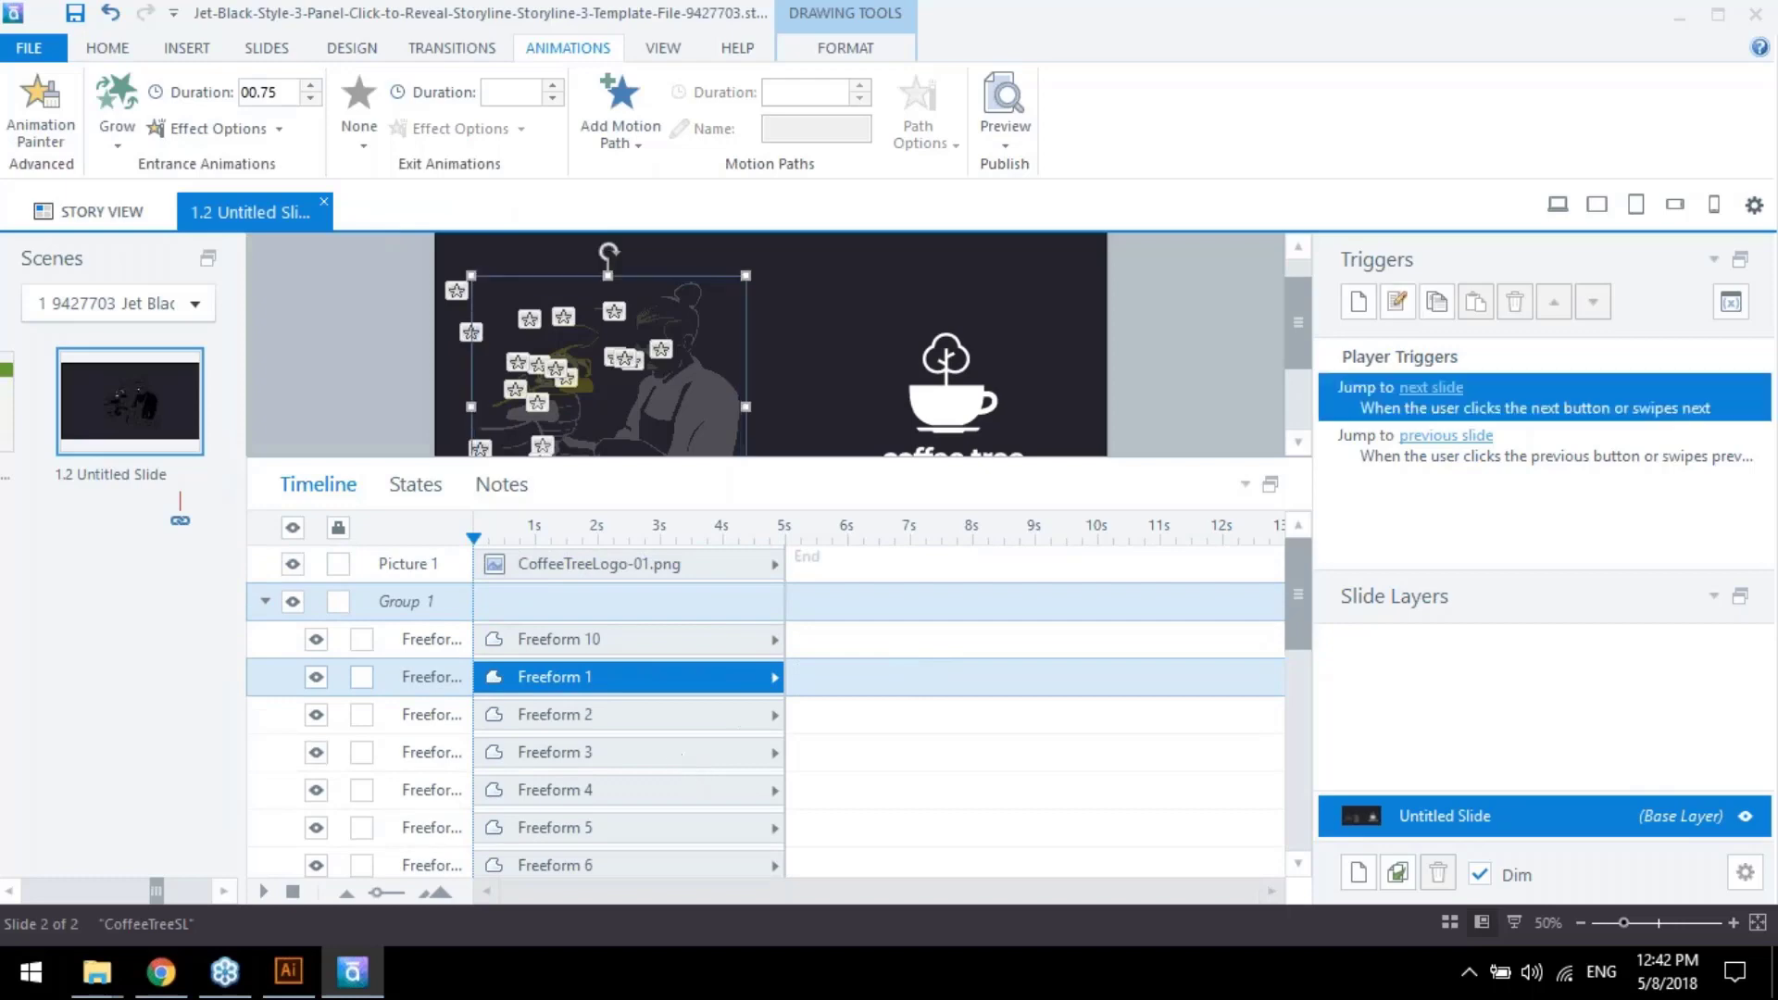
click(683, 753)
drag(1306, 612, 1311, 668)
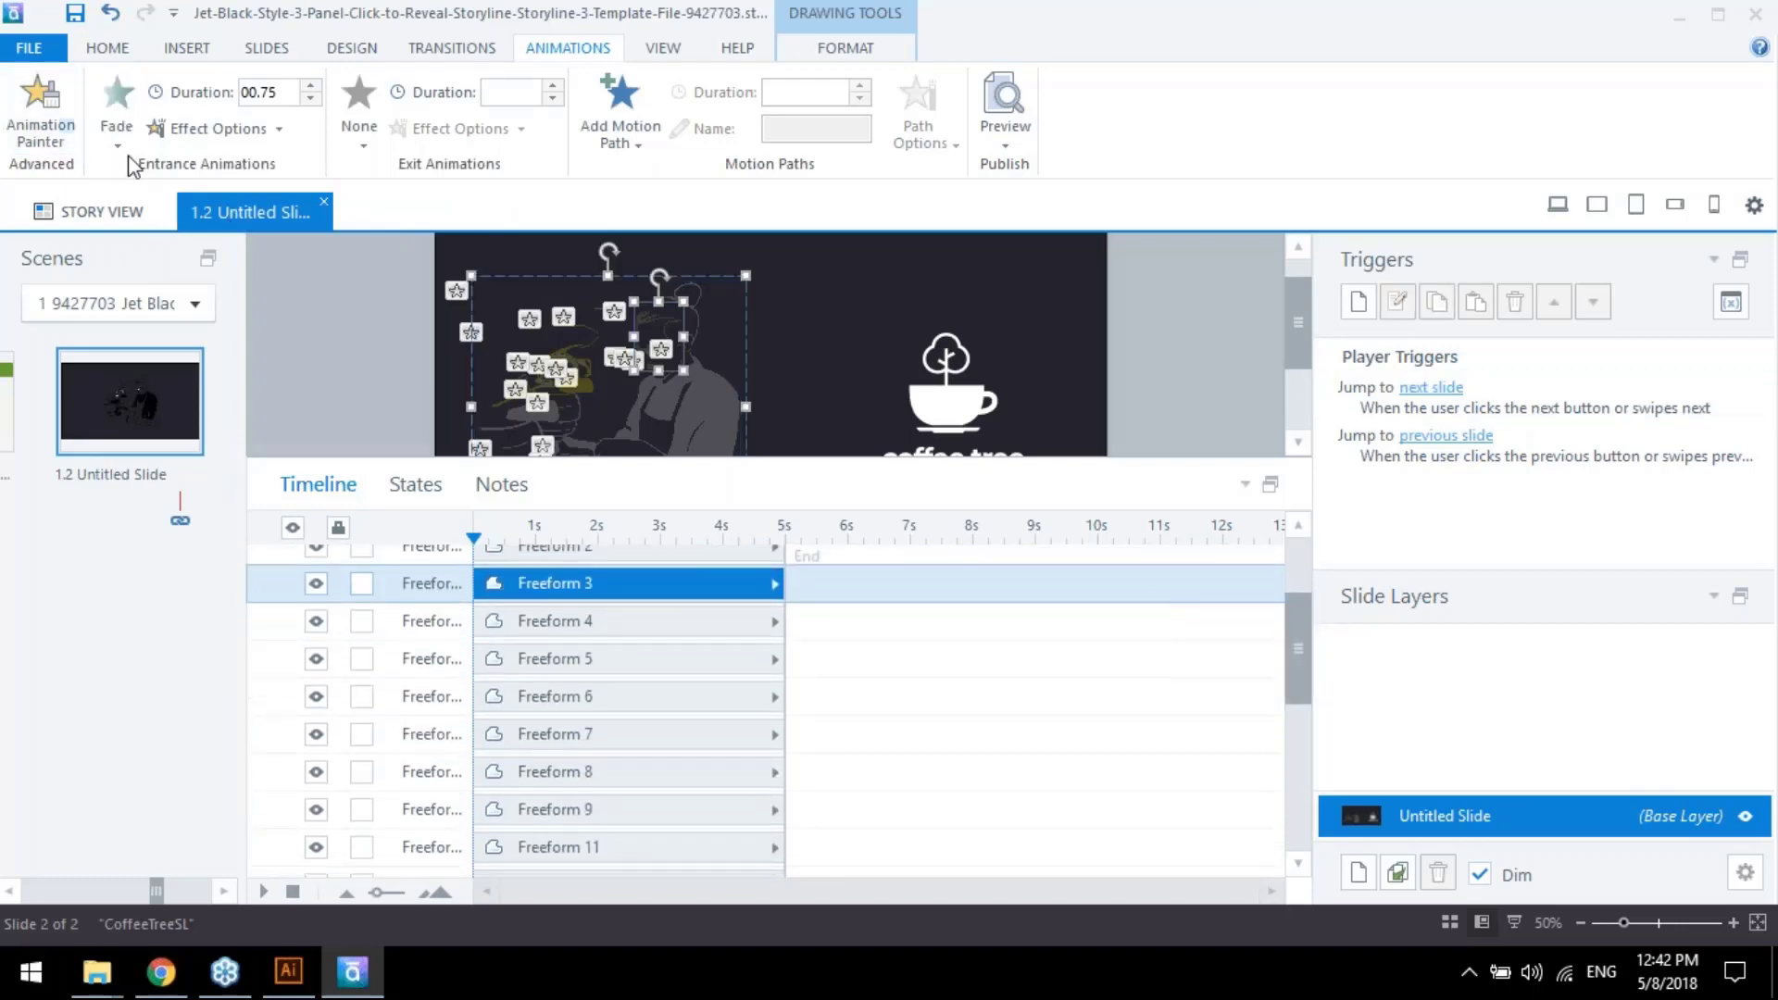
click(117, 130)
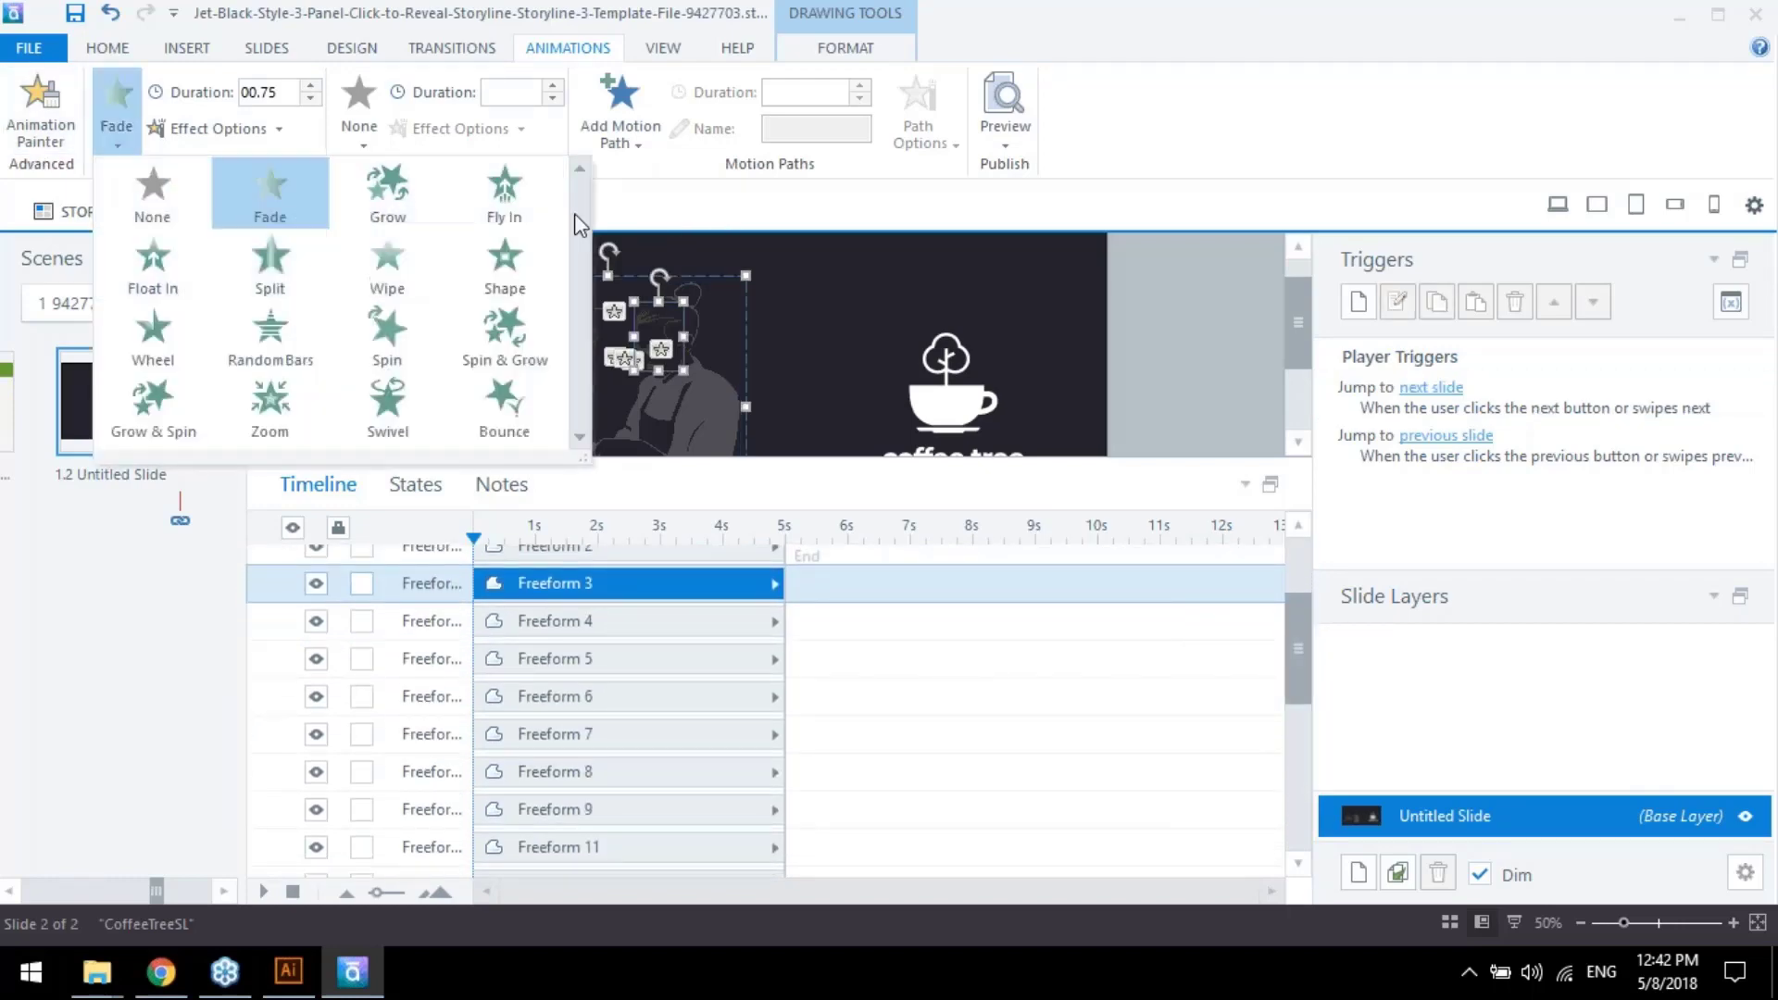
click(269, 273)
Change the entrance animation of Freeform 6 to Spin and of Freeform 9 to Wheel
click(695, 698)
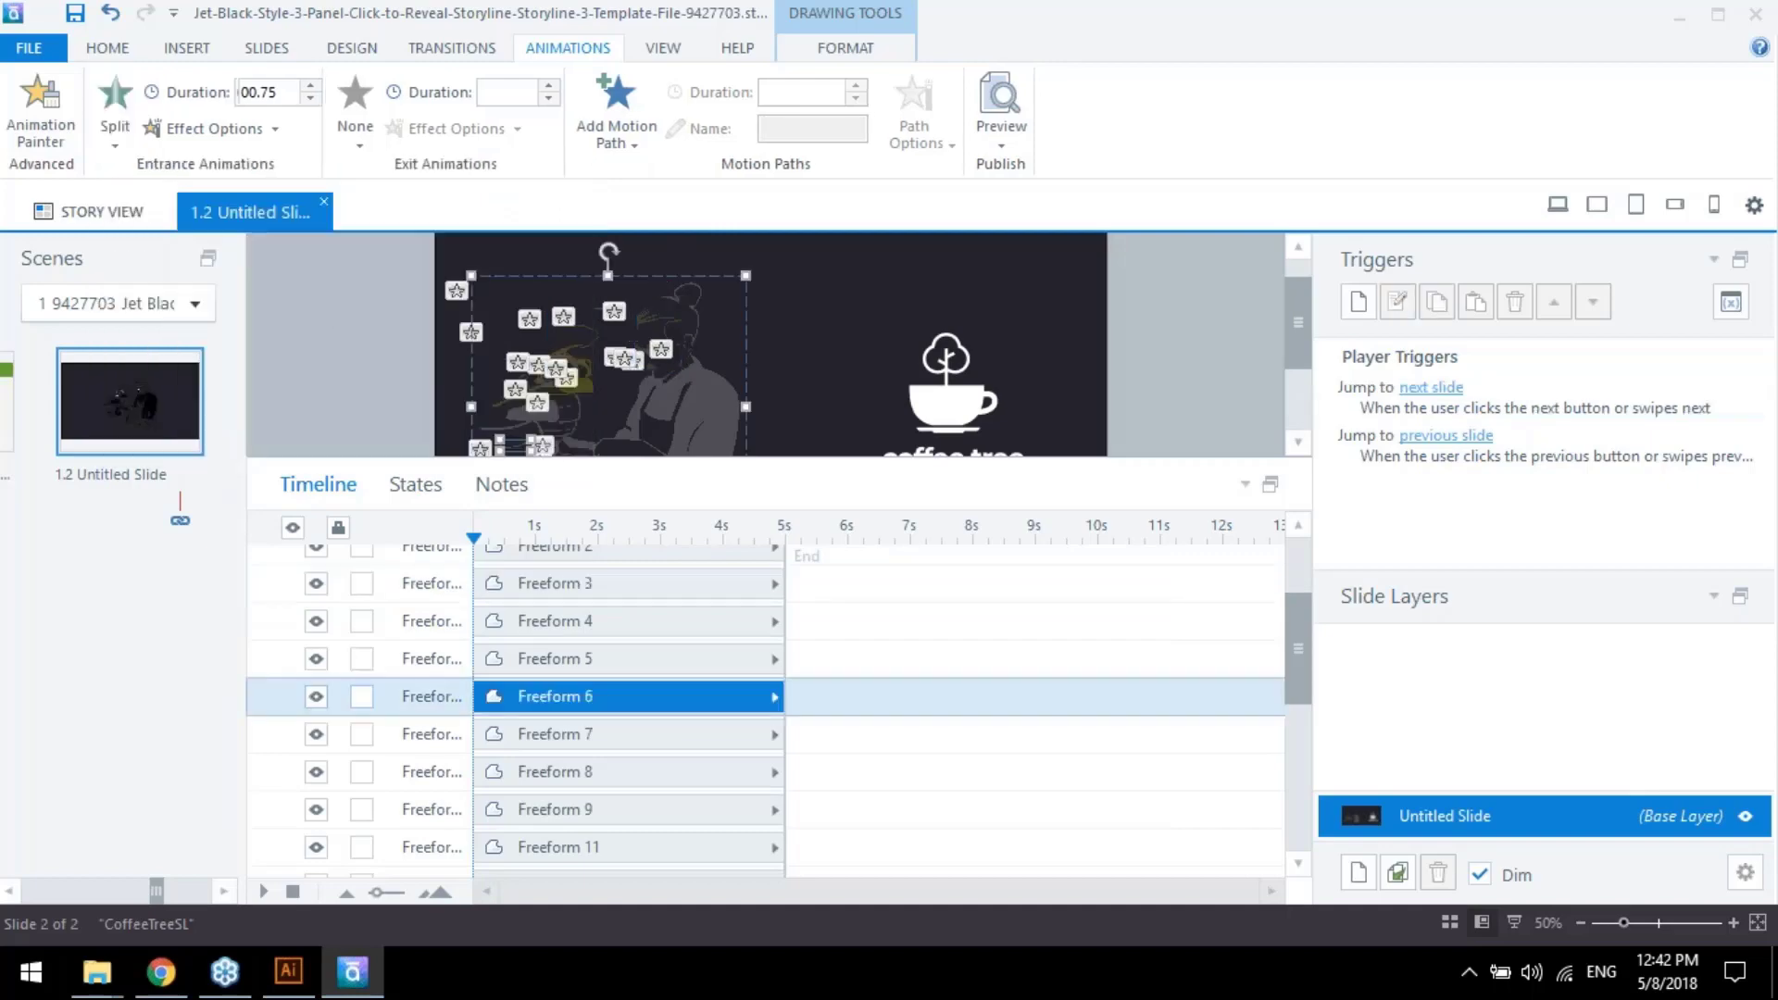
click(116, 119)
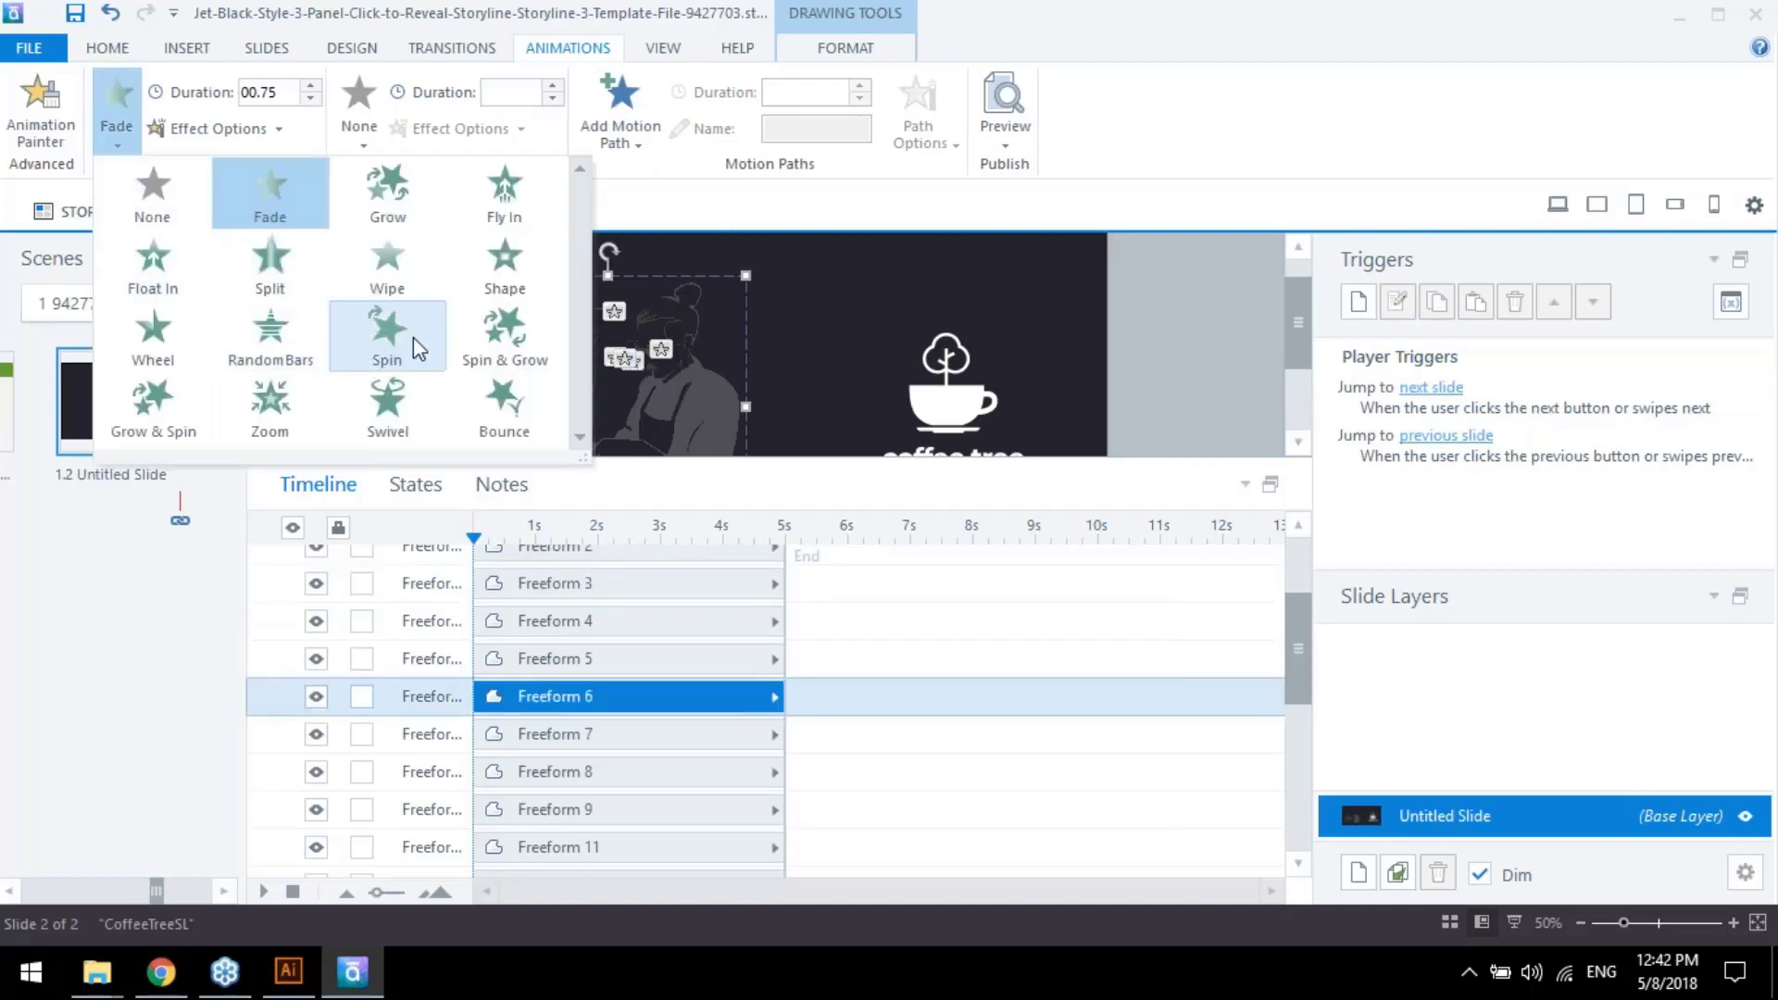
click(387, 336)
click(639, 810)
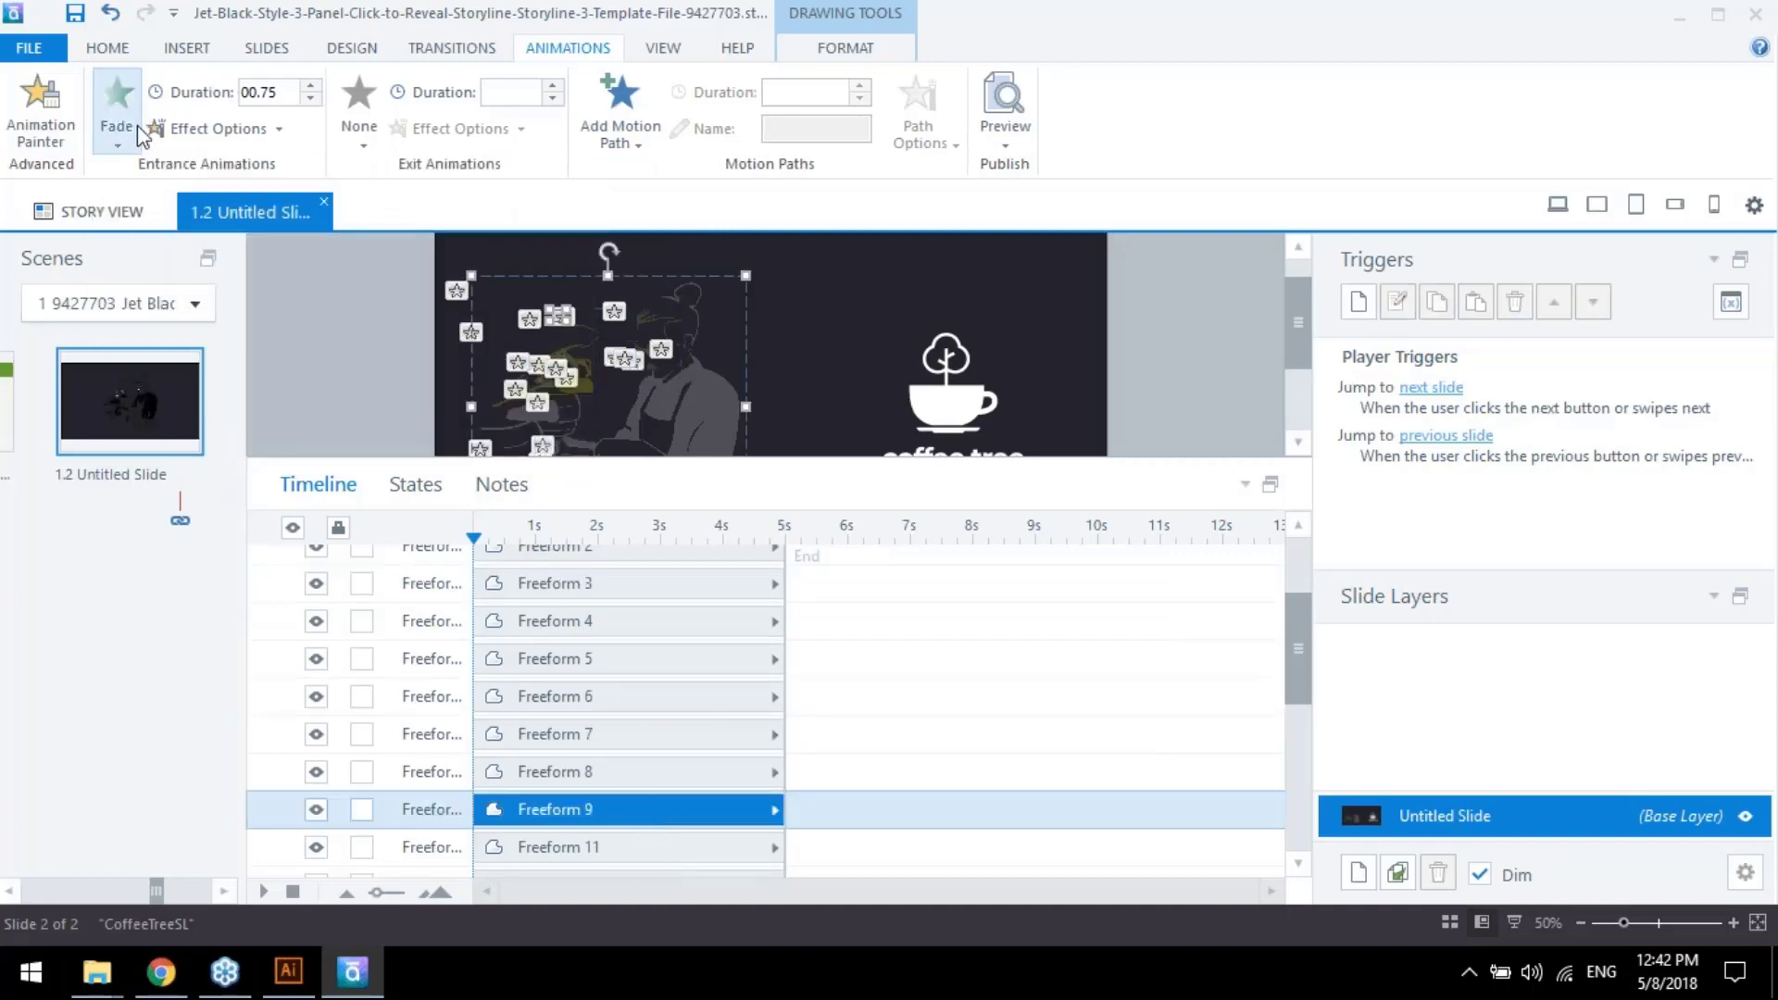
click(137, 125)
click(159, 338)
Choose Fade as the entrance animation of Freeform 12
scroll(812, 741, down, 1)
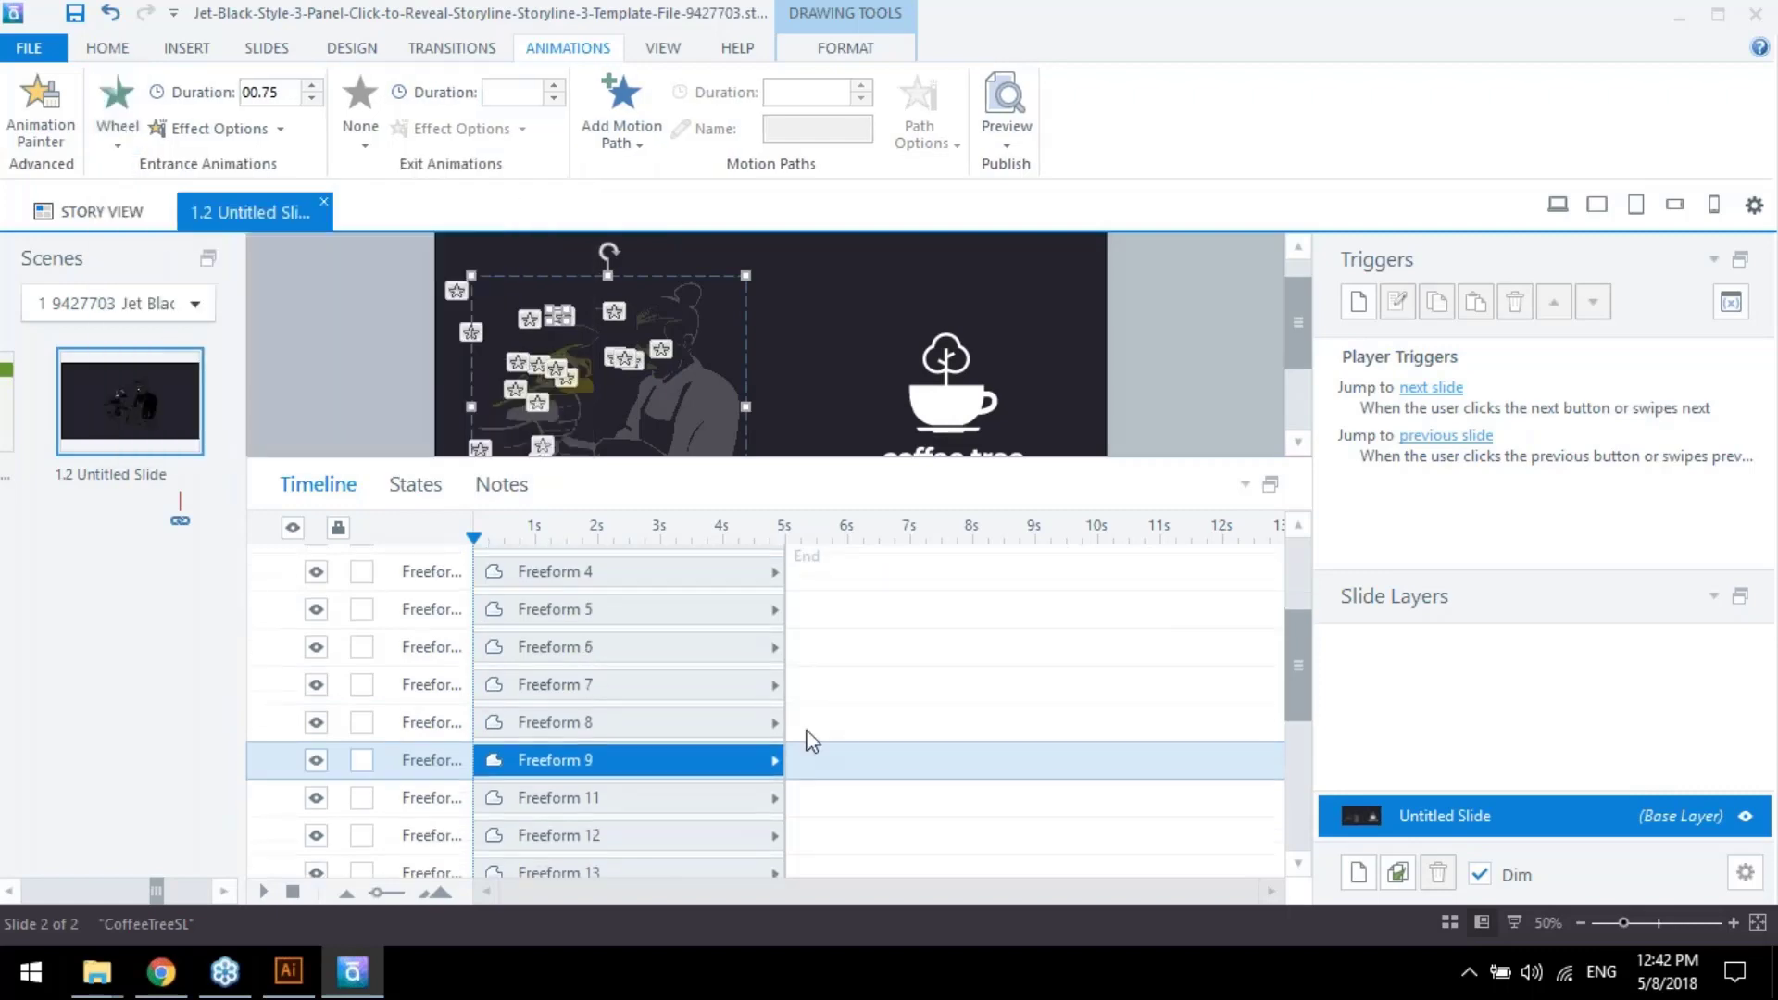
click(807, 835)
click(117, 118)
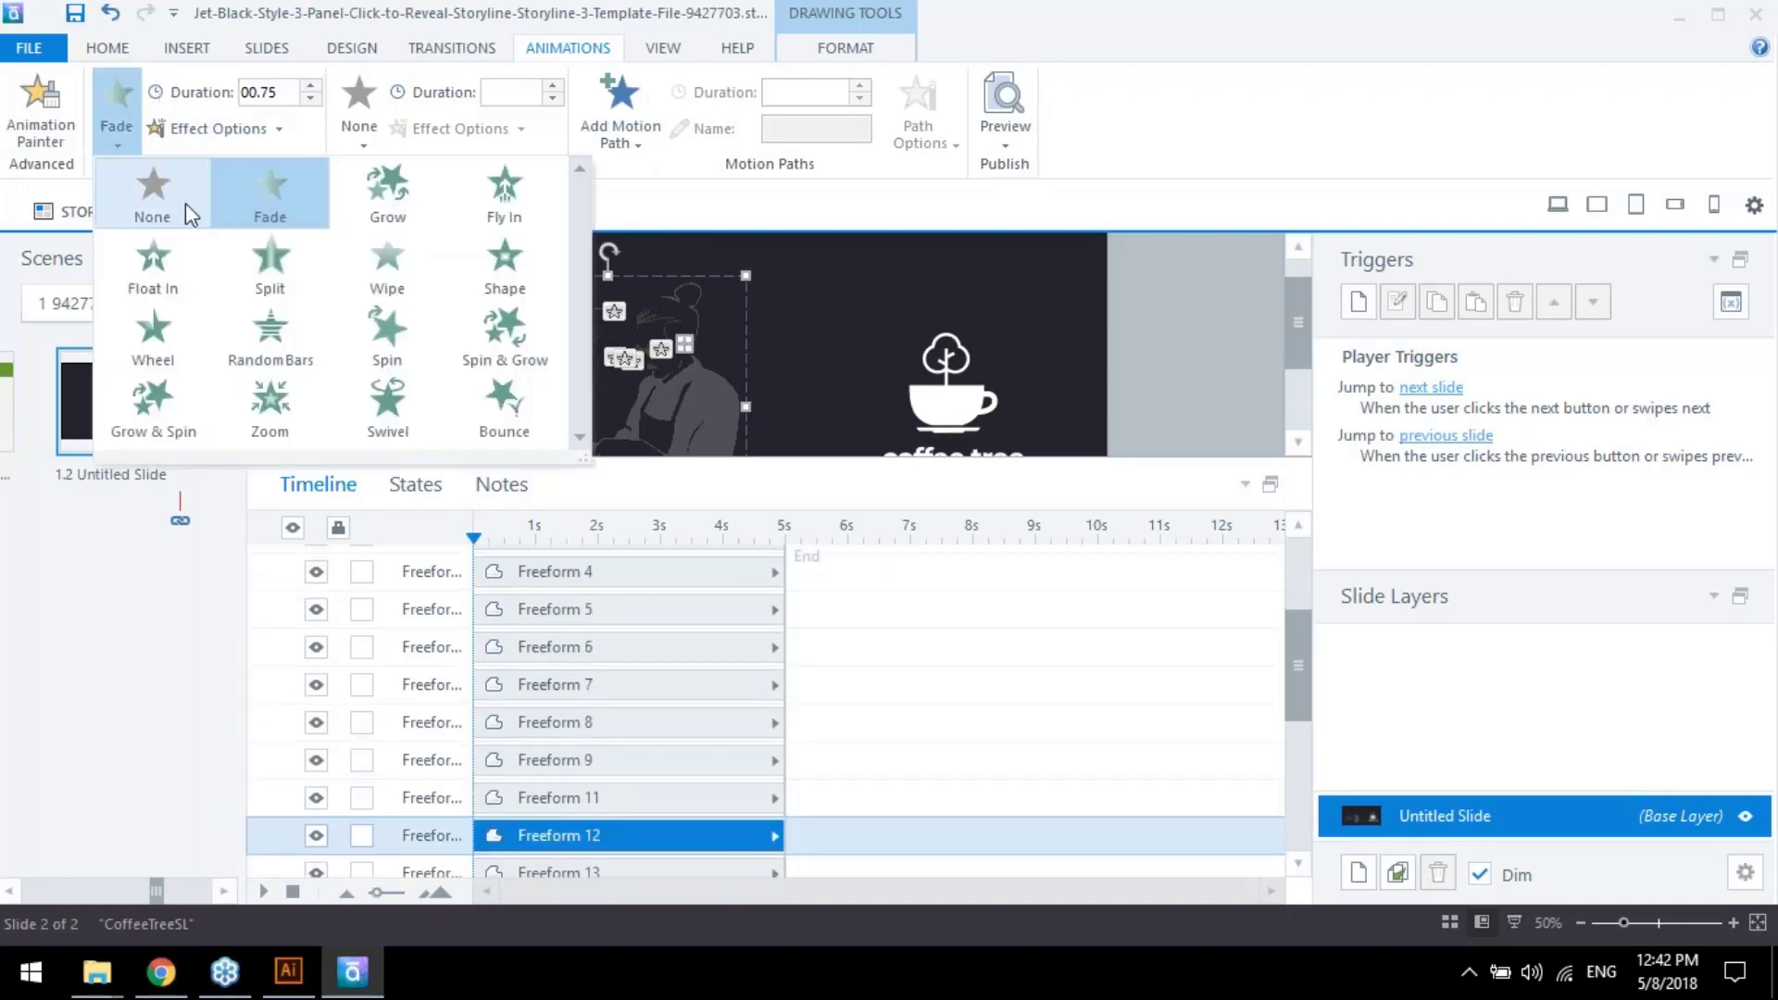
click(273, 205)
Stagger Freeforms 1, 3, 4, 6, 7, 9 and 11 on the timeline, starting them between about 0.1 and 0.6 seconds
drag(1298, 669, 1283, 535)
mouse_move(376, 894)
mouse_down()
mouse_move(431, 893)
mouse_move(374, 892)
mouse_move(410, 889)
mouse_up()
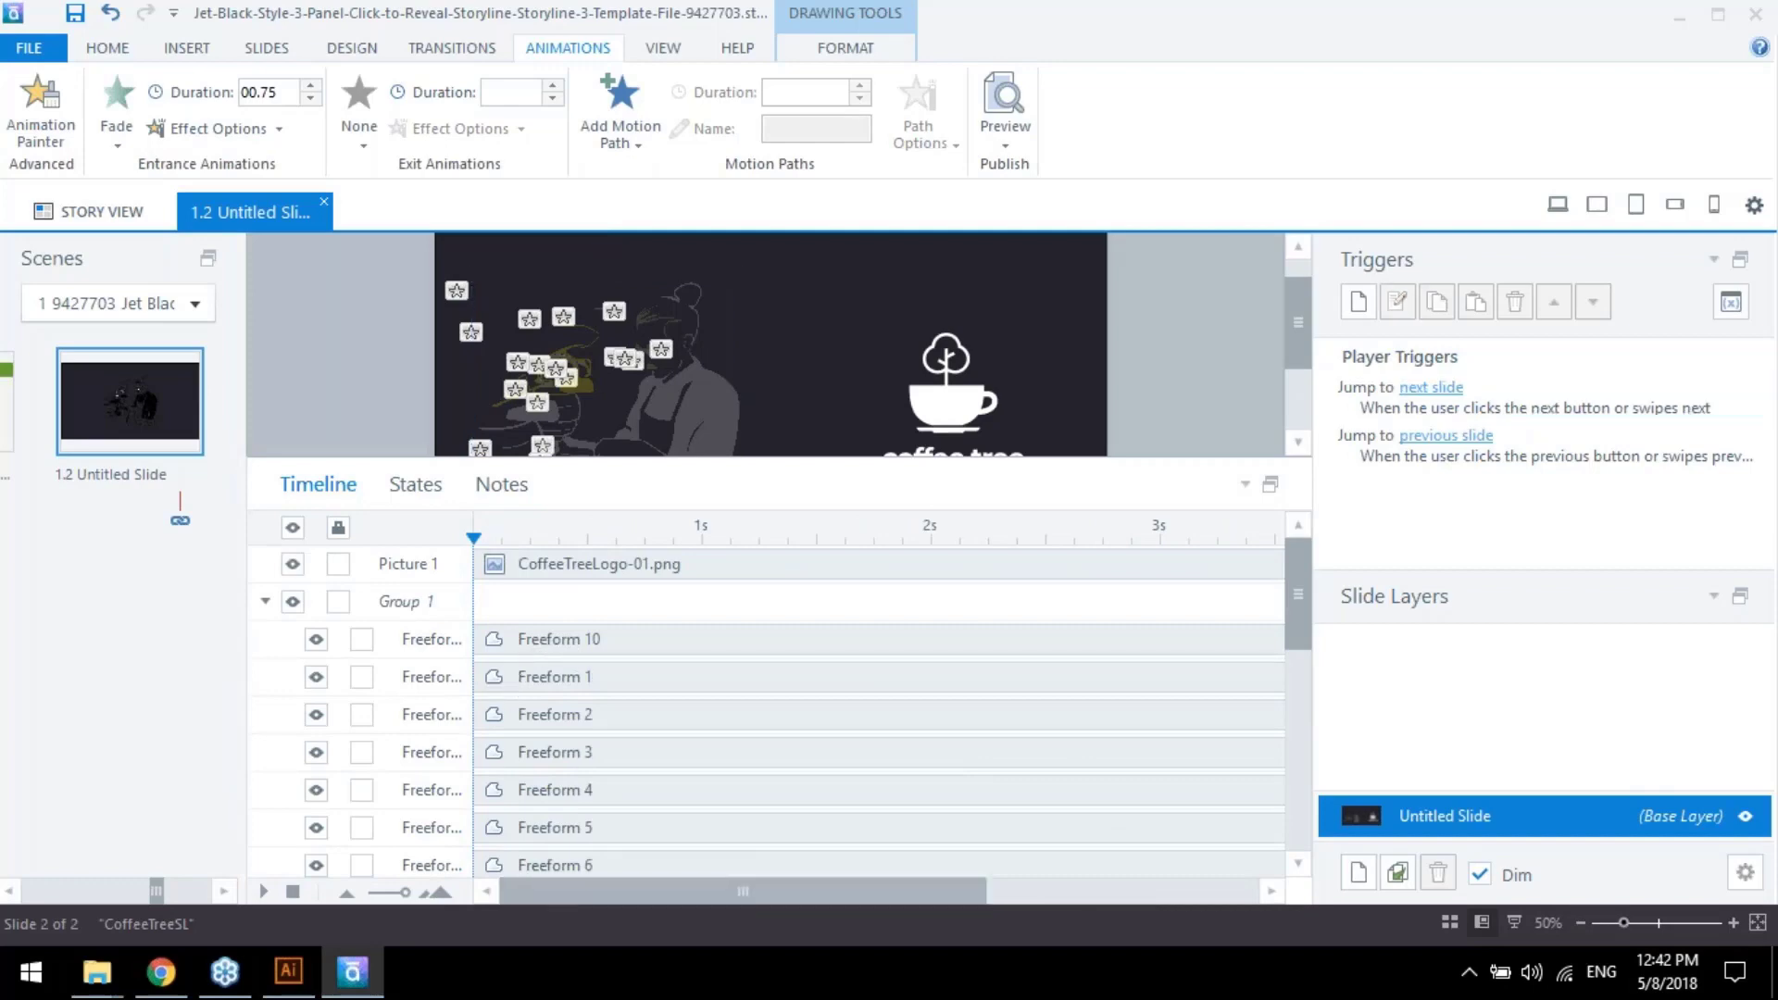
click(483, 674)
drag(482, 674, 511, 677)
drag(556, 750, 771, 789)
scroll(741, 787, down, 3)
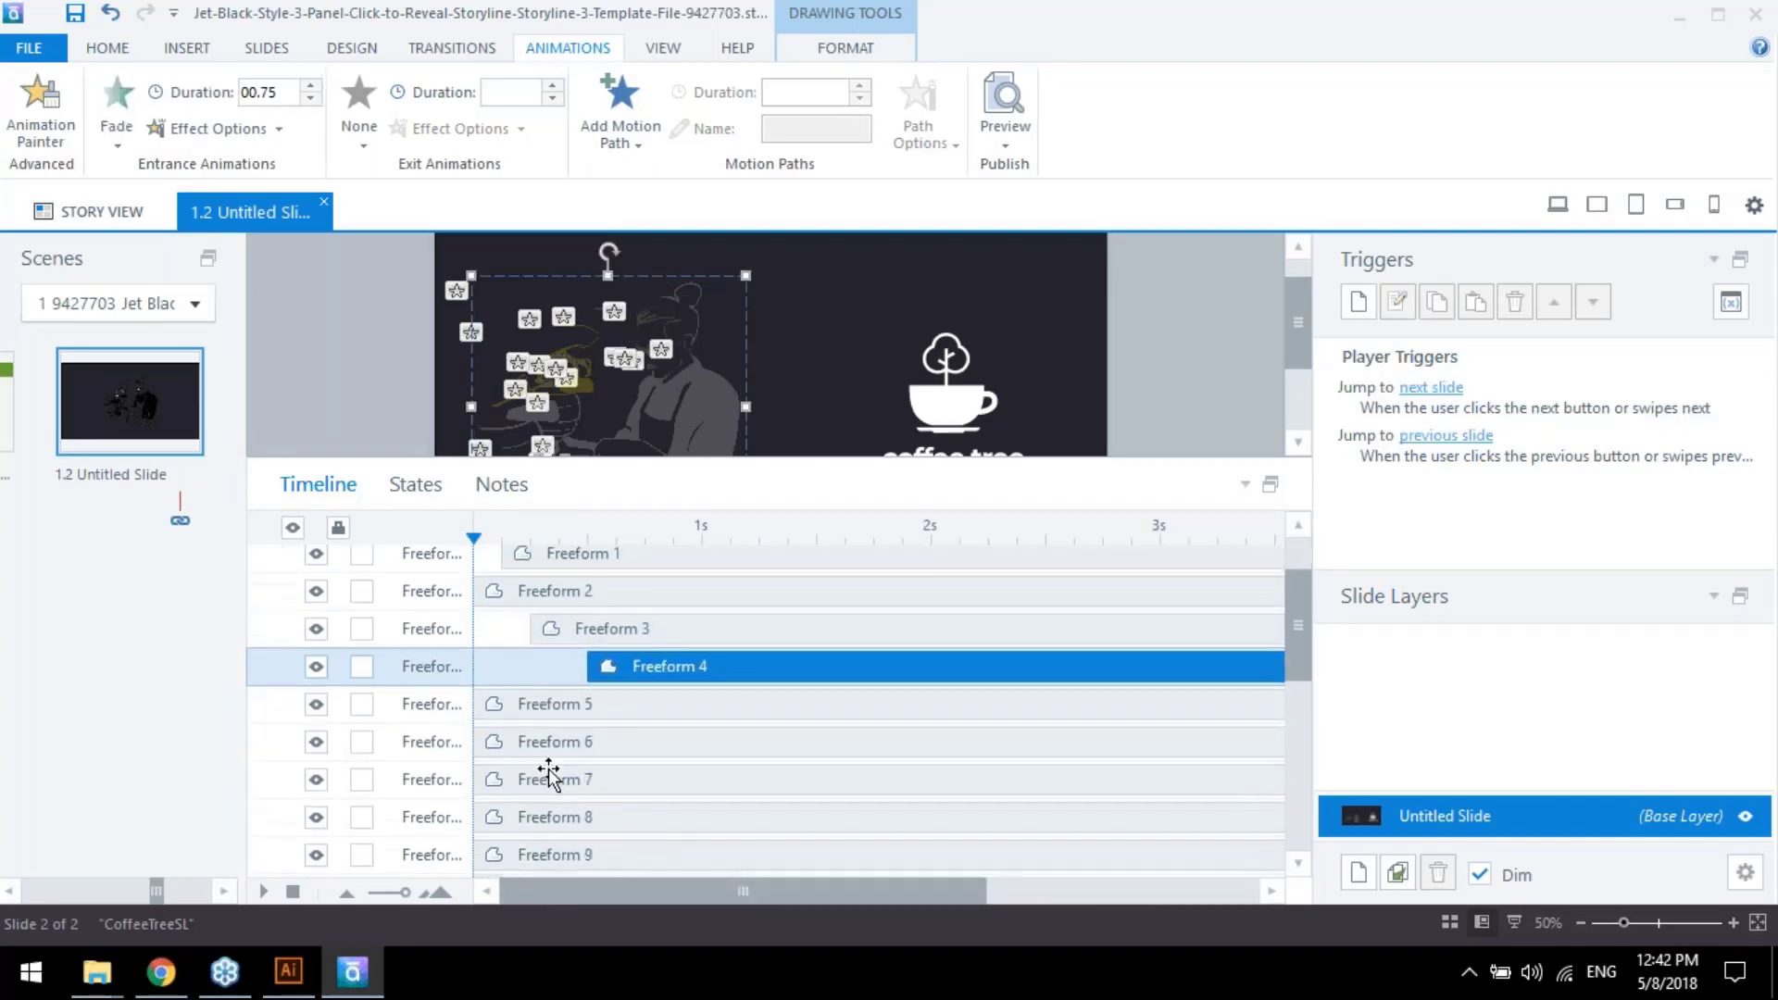
drag(539, 778, 648, 781)
scroll(653, 794, down, 2)
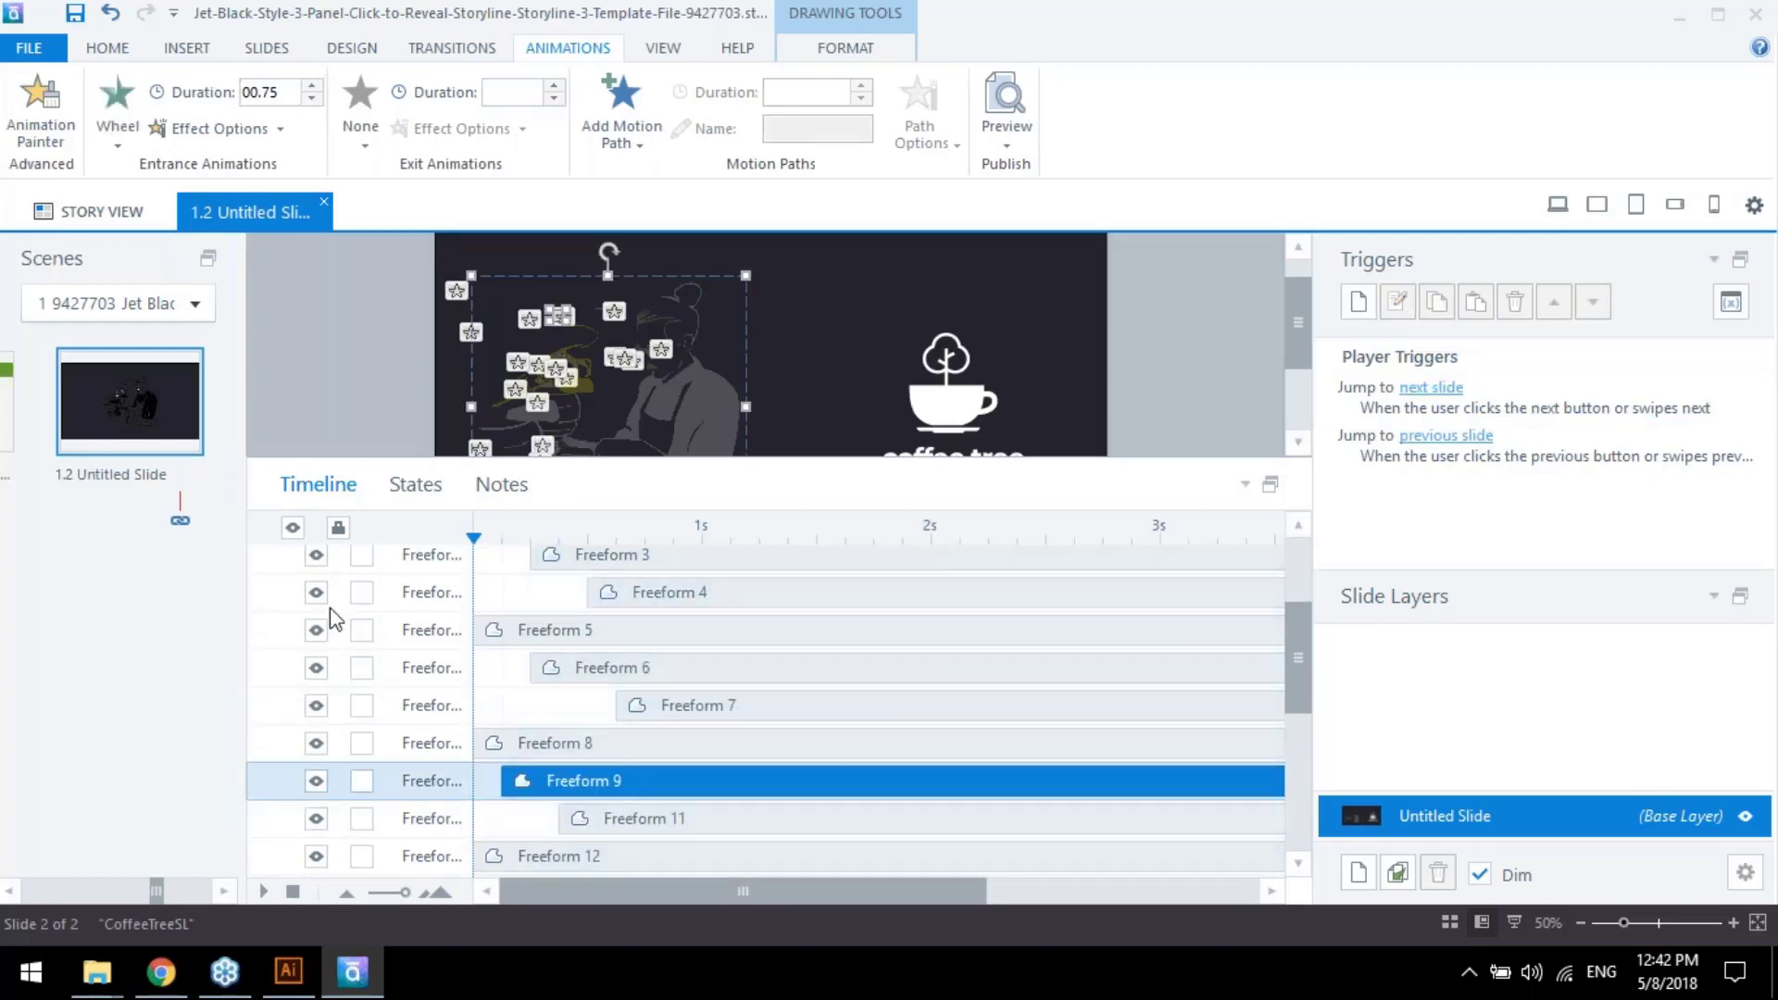
Apply a Fade entrance animation to the Coffee Tree logo picture
click(955, 376)
click(128, 91)
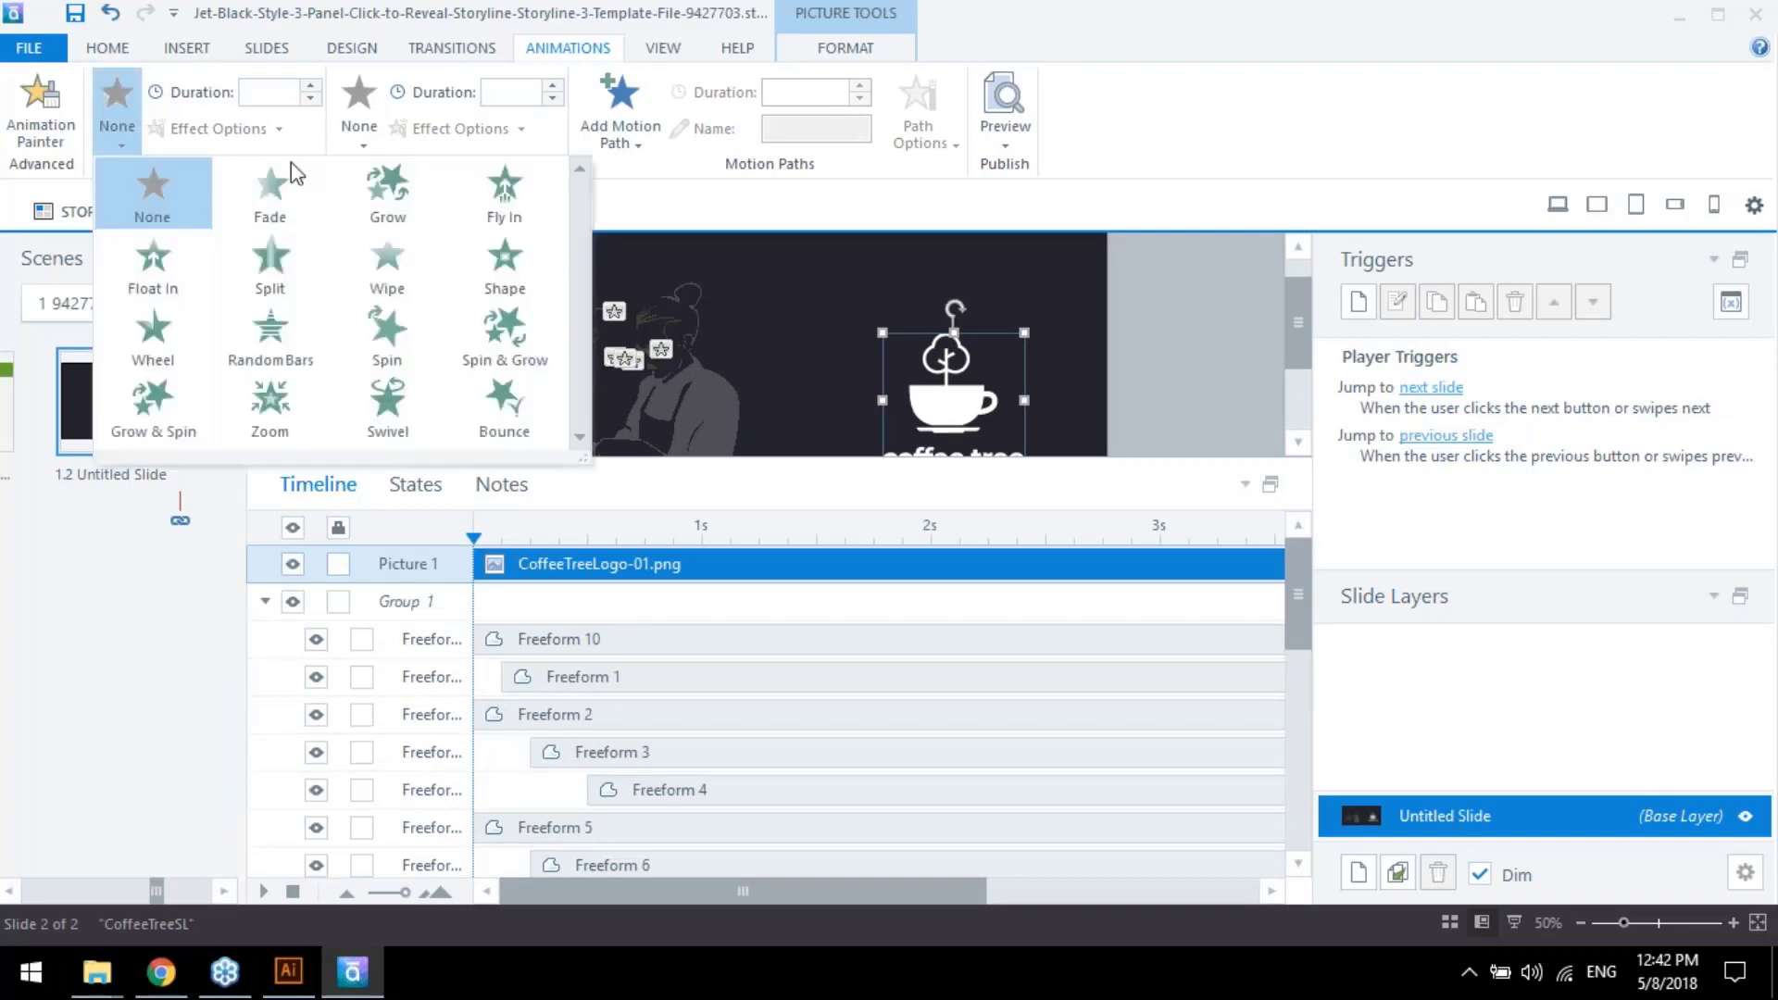
click(286, 178)
Shrink the timeline to reveal the whole slide, and nudge the barista group closer to the Coffee Tree logo
drag(437, 461, 438, 701)
click(715, 490)
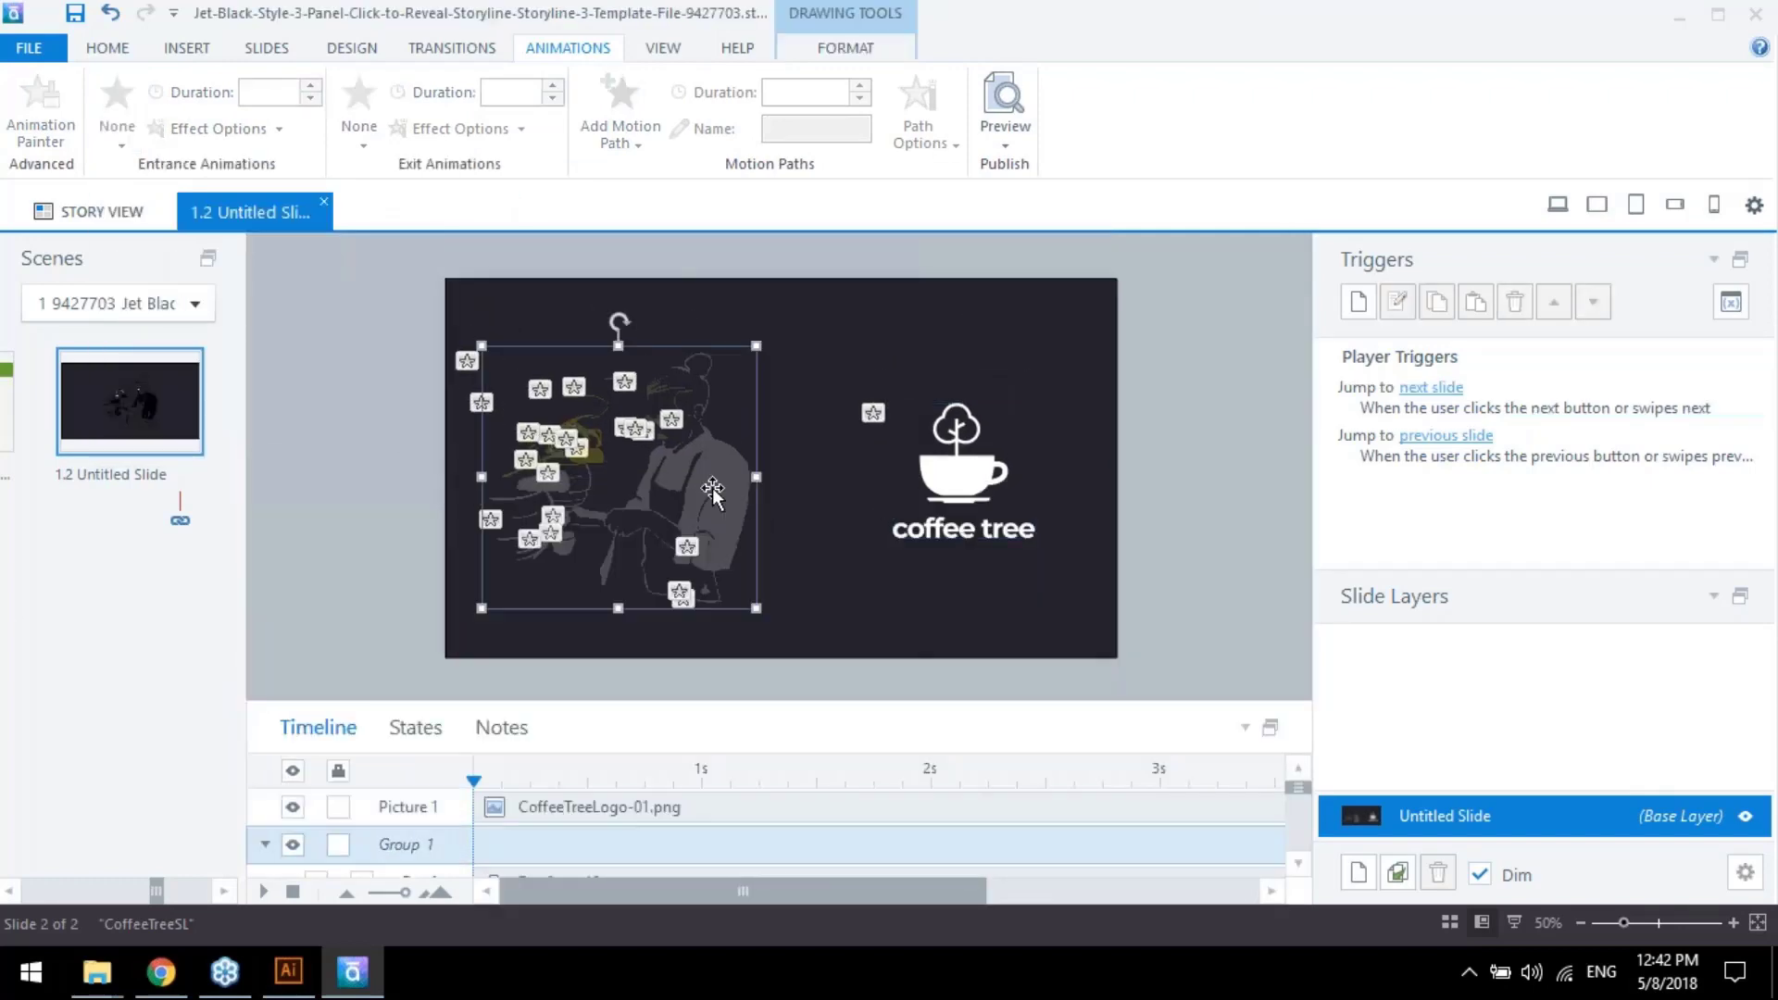
key(Right)
key(Right)
key(Right)
key(Right)
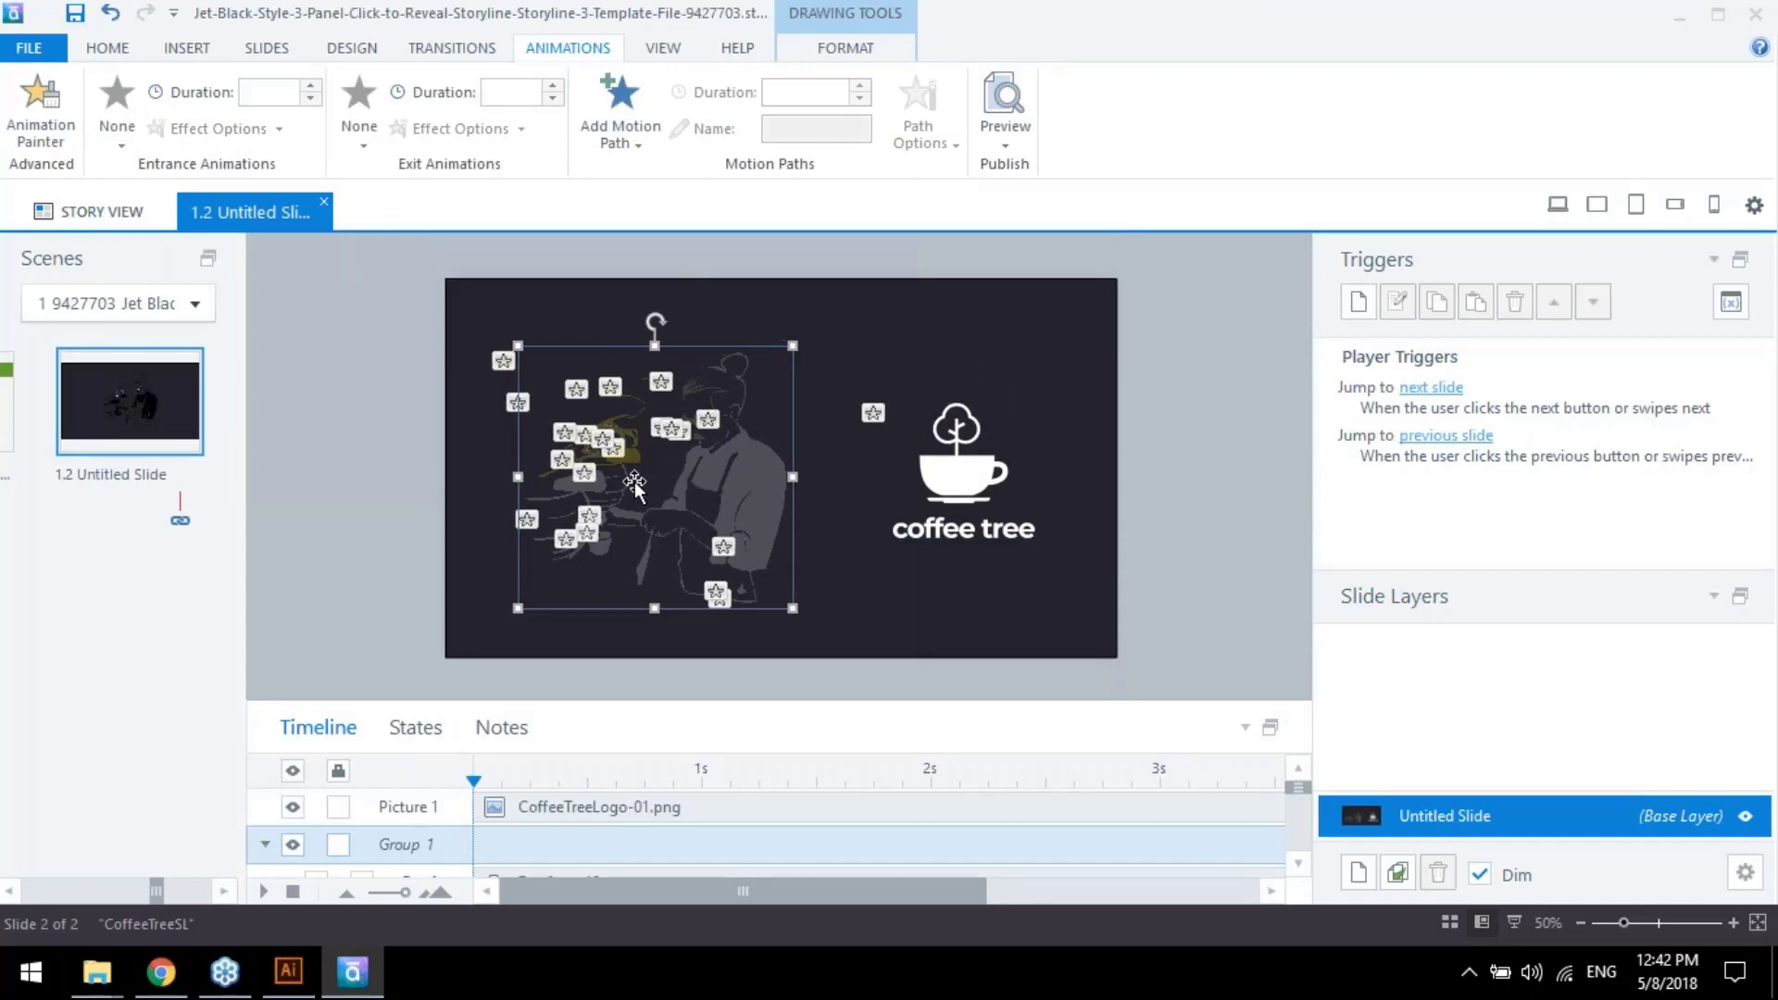
Disable the Prev and Next buttons and both swipe gestures in the properties of slide 1.2
click(1469, 398)
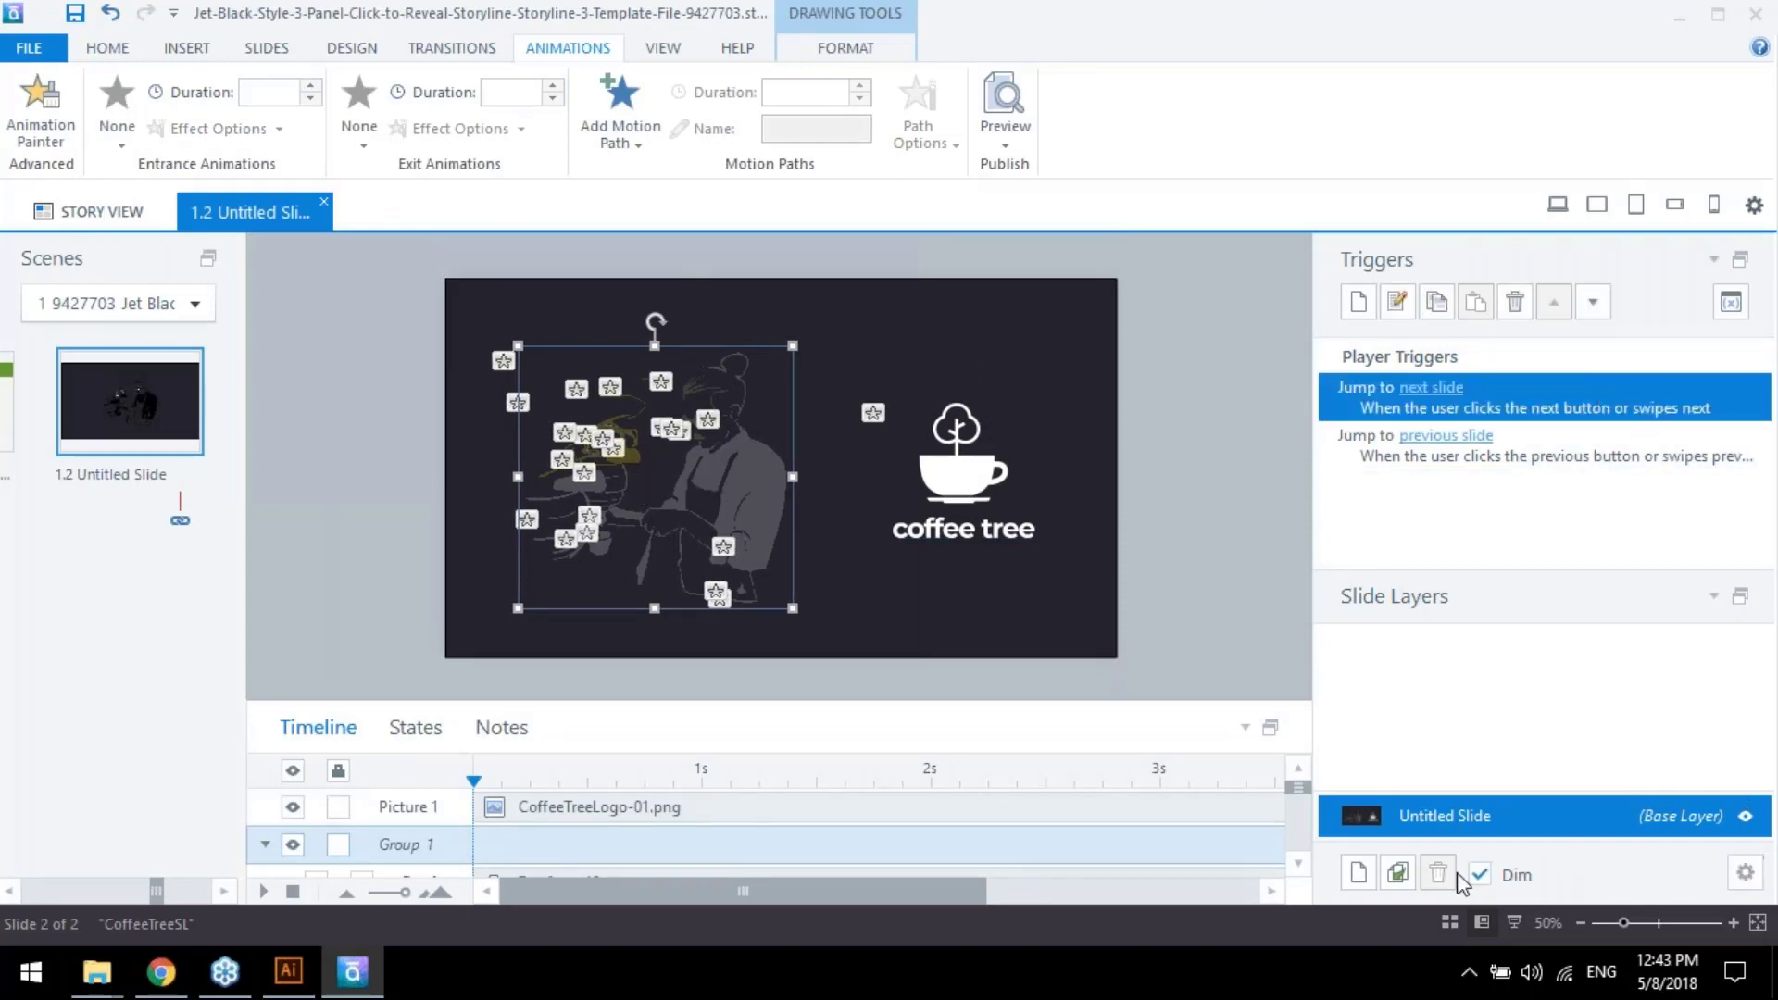
click(1746, 874)
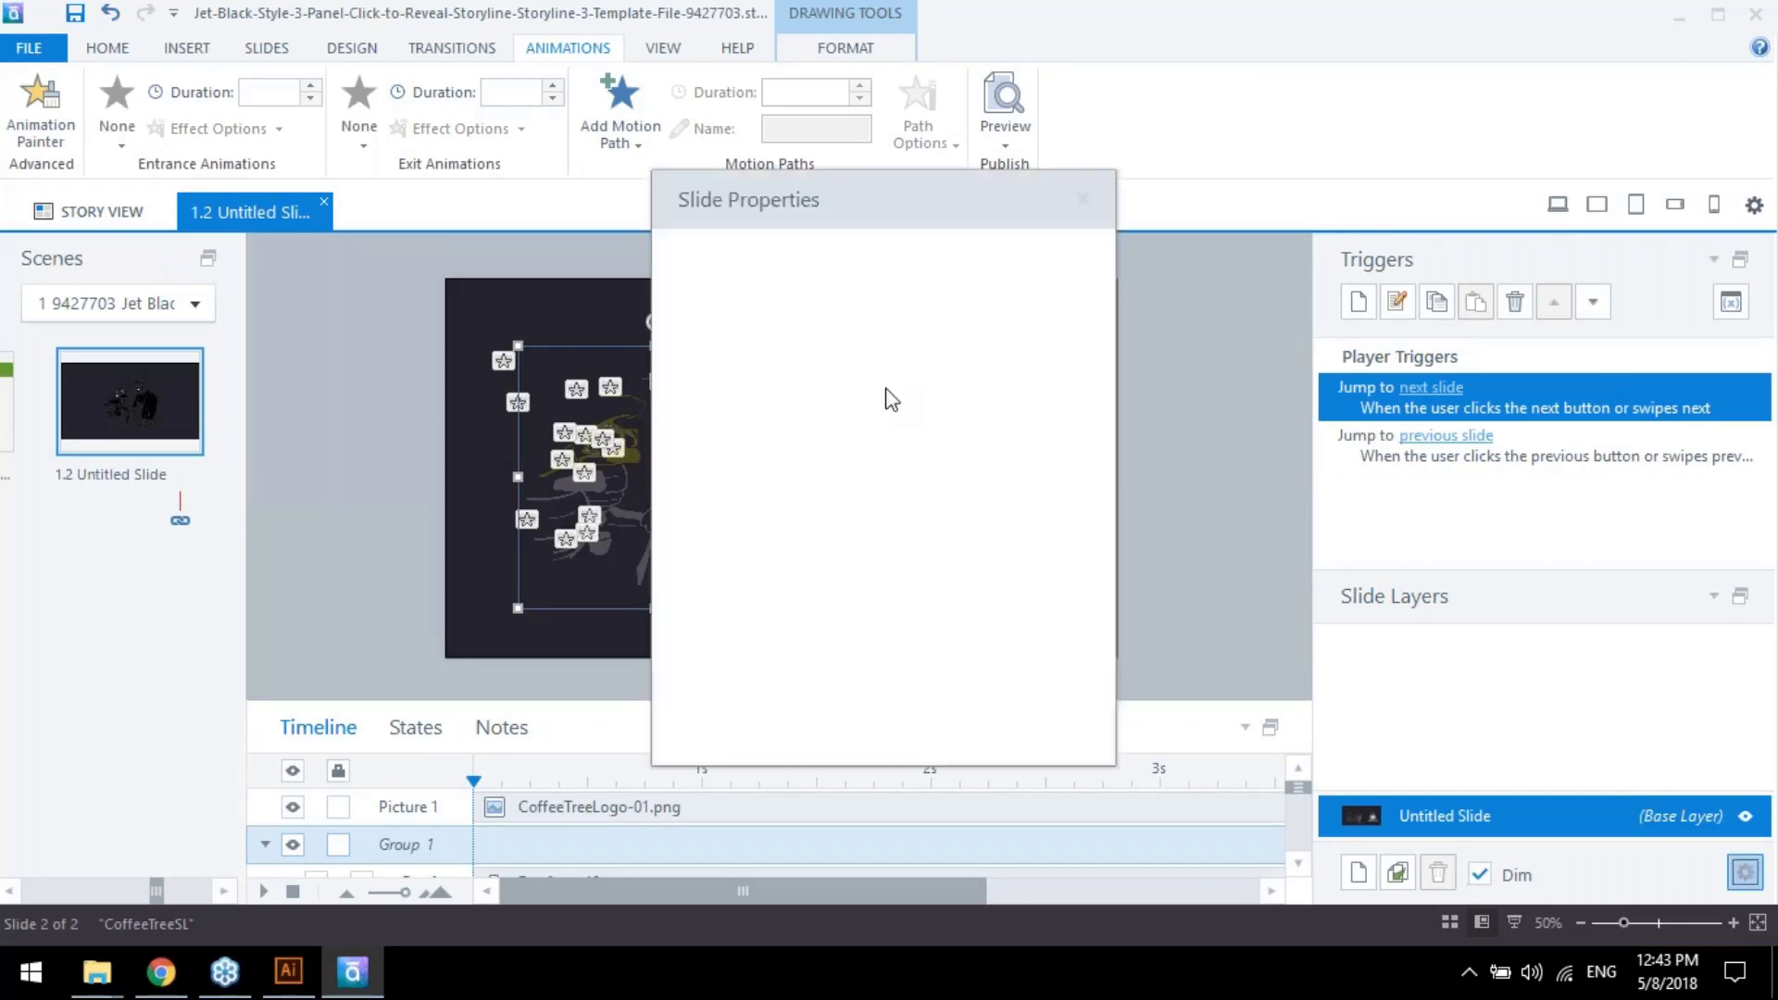
click(885, 496)
click(884, 447)
click(774, 448)
click(774, 497)
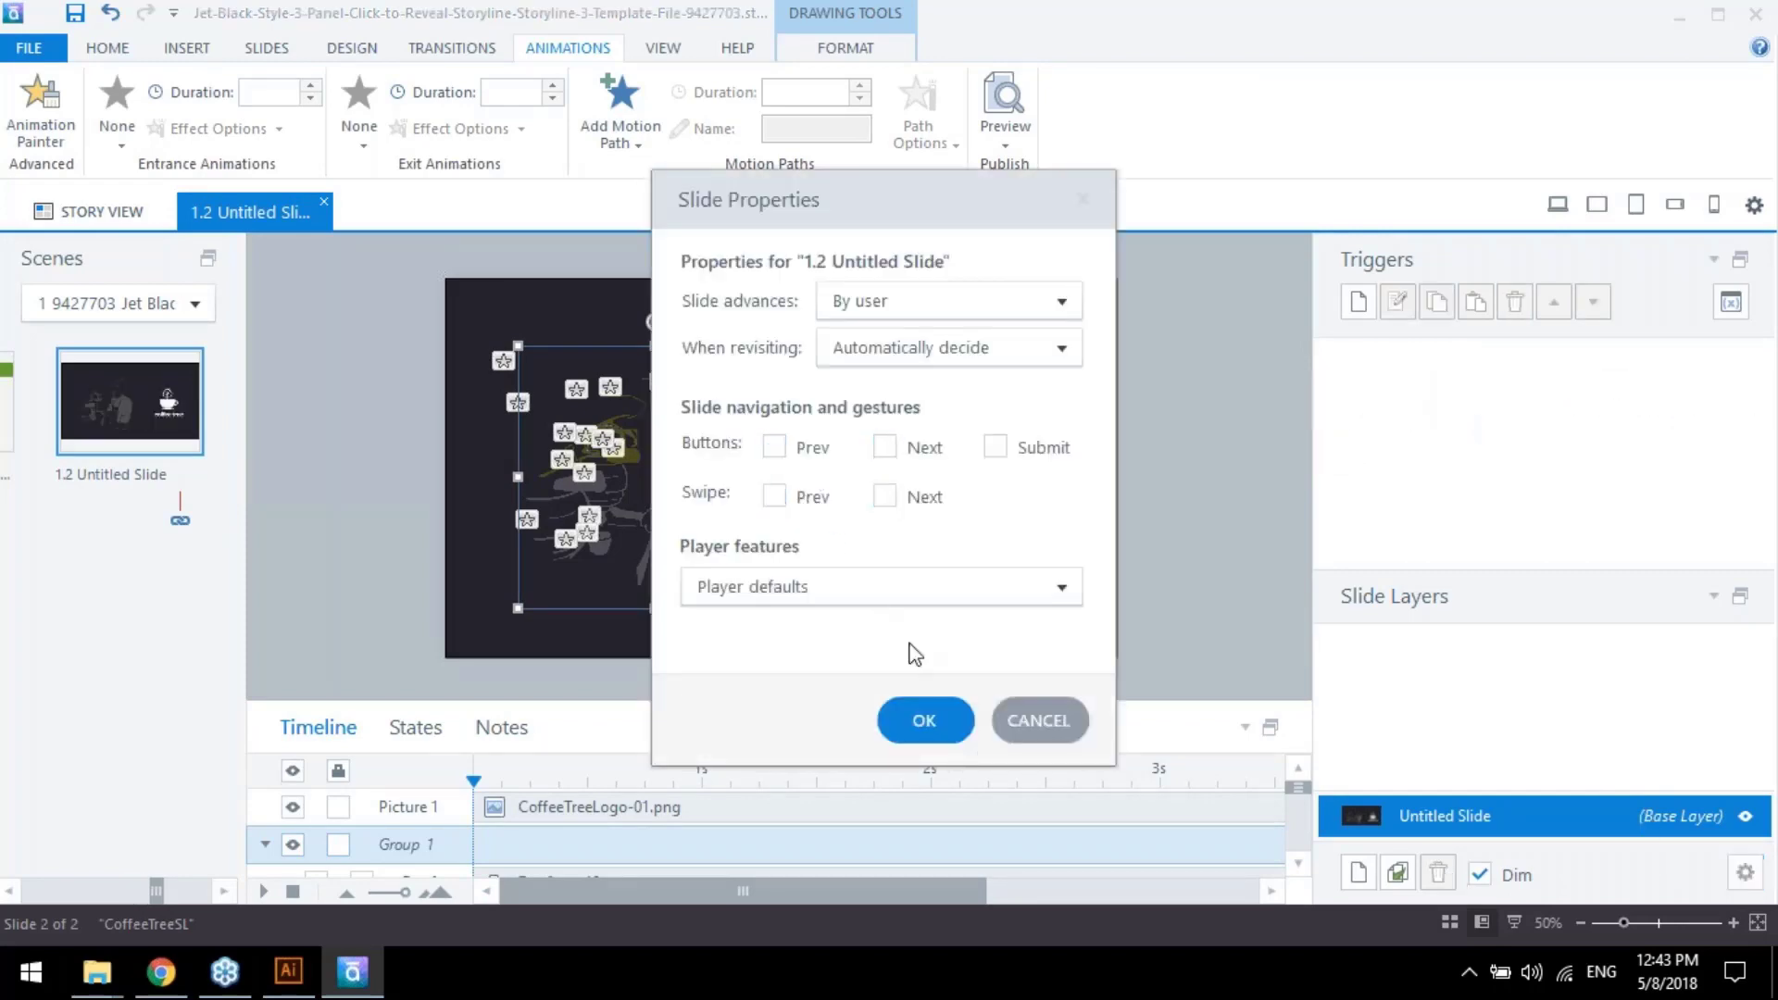
click(924, 721)
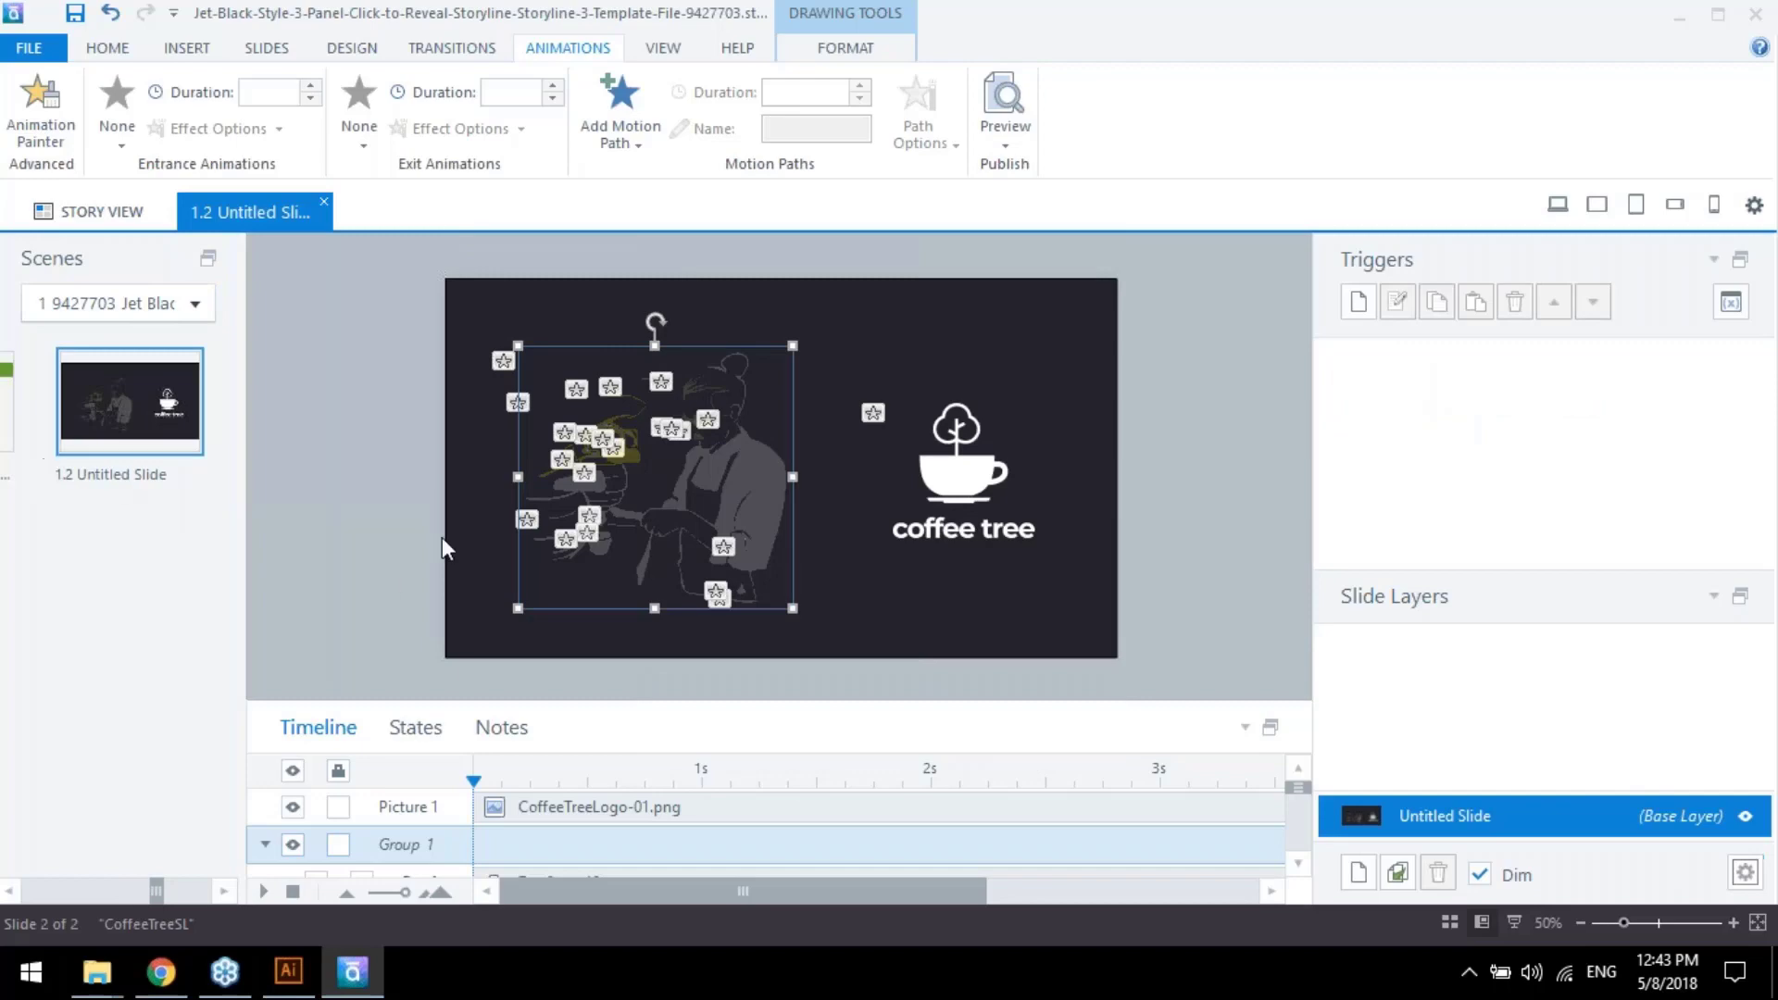
Add a trigger to the Coffee Tree logo that jumps to slide 1.1 Jet Black 3-Panel Click to Reveal when clicked
click(963, 468)
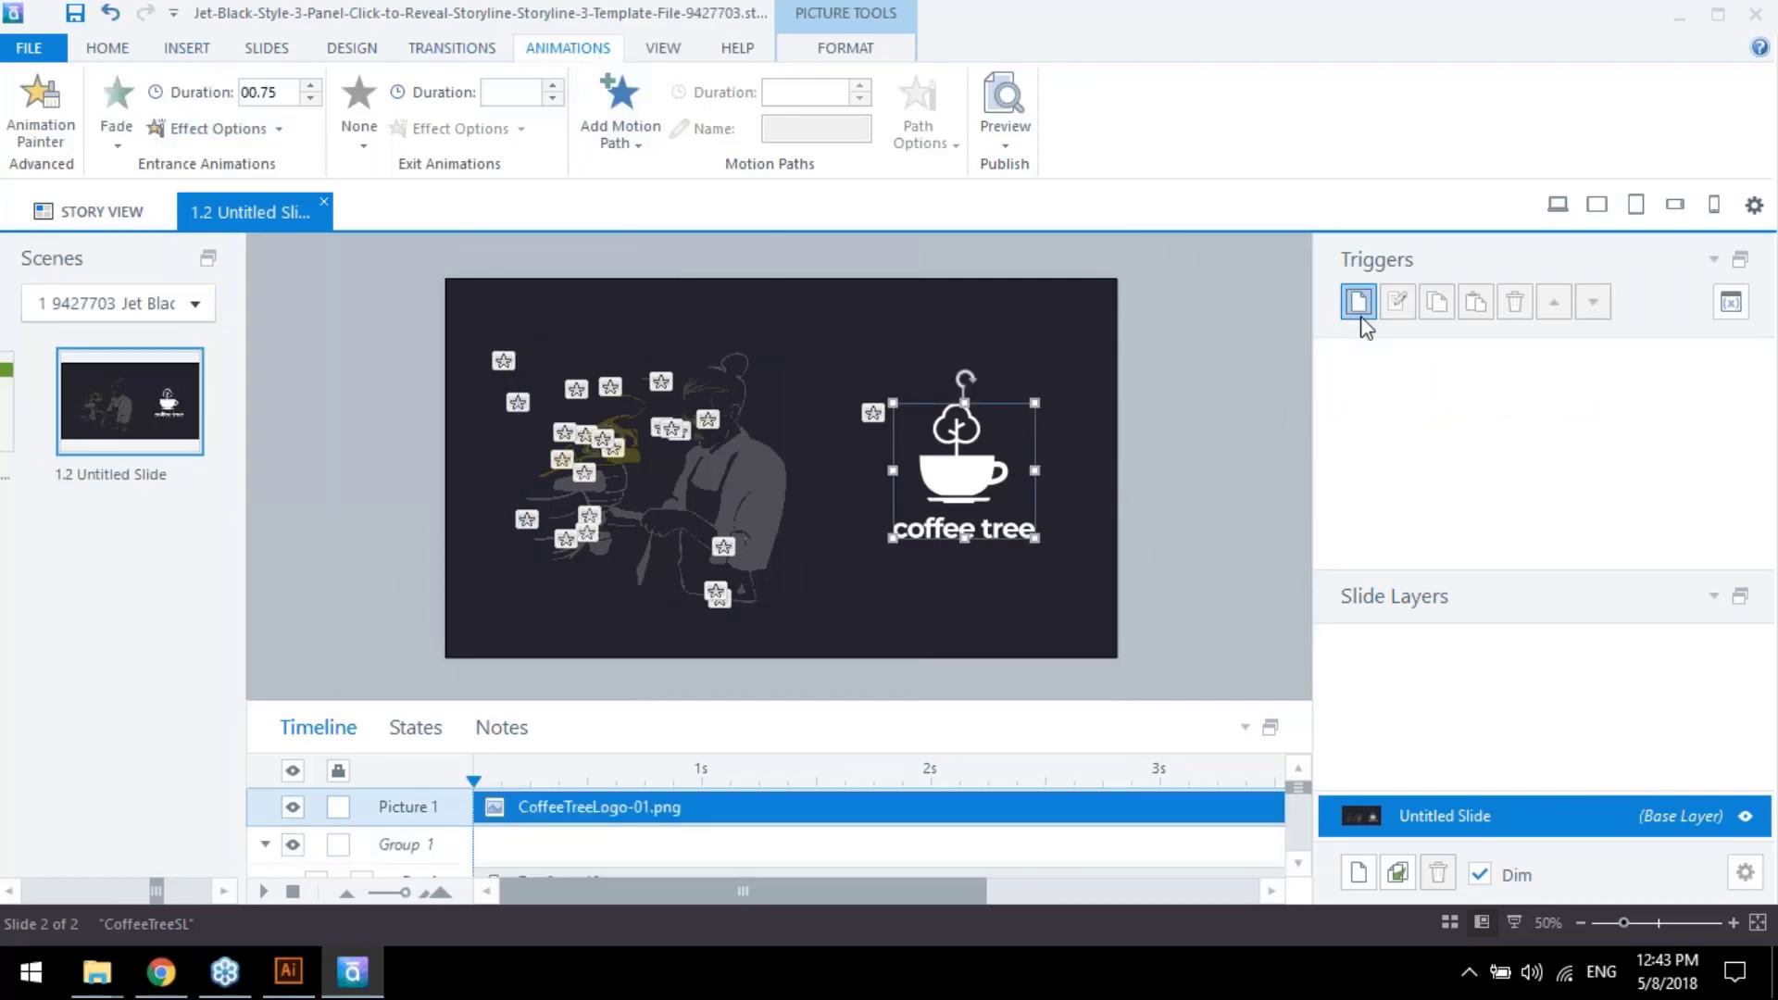
click(1026, 414)
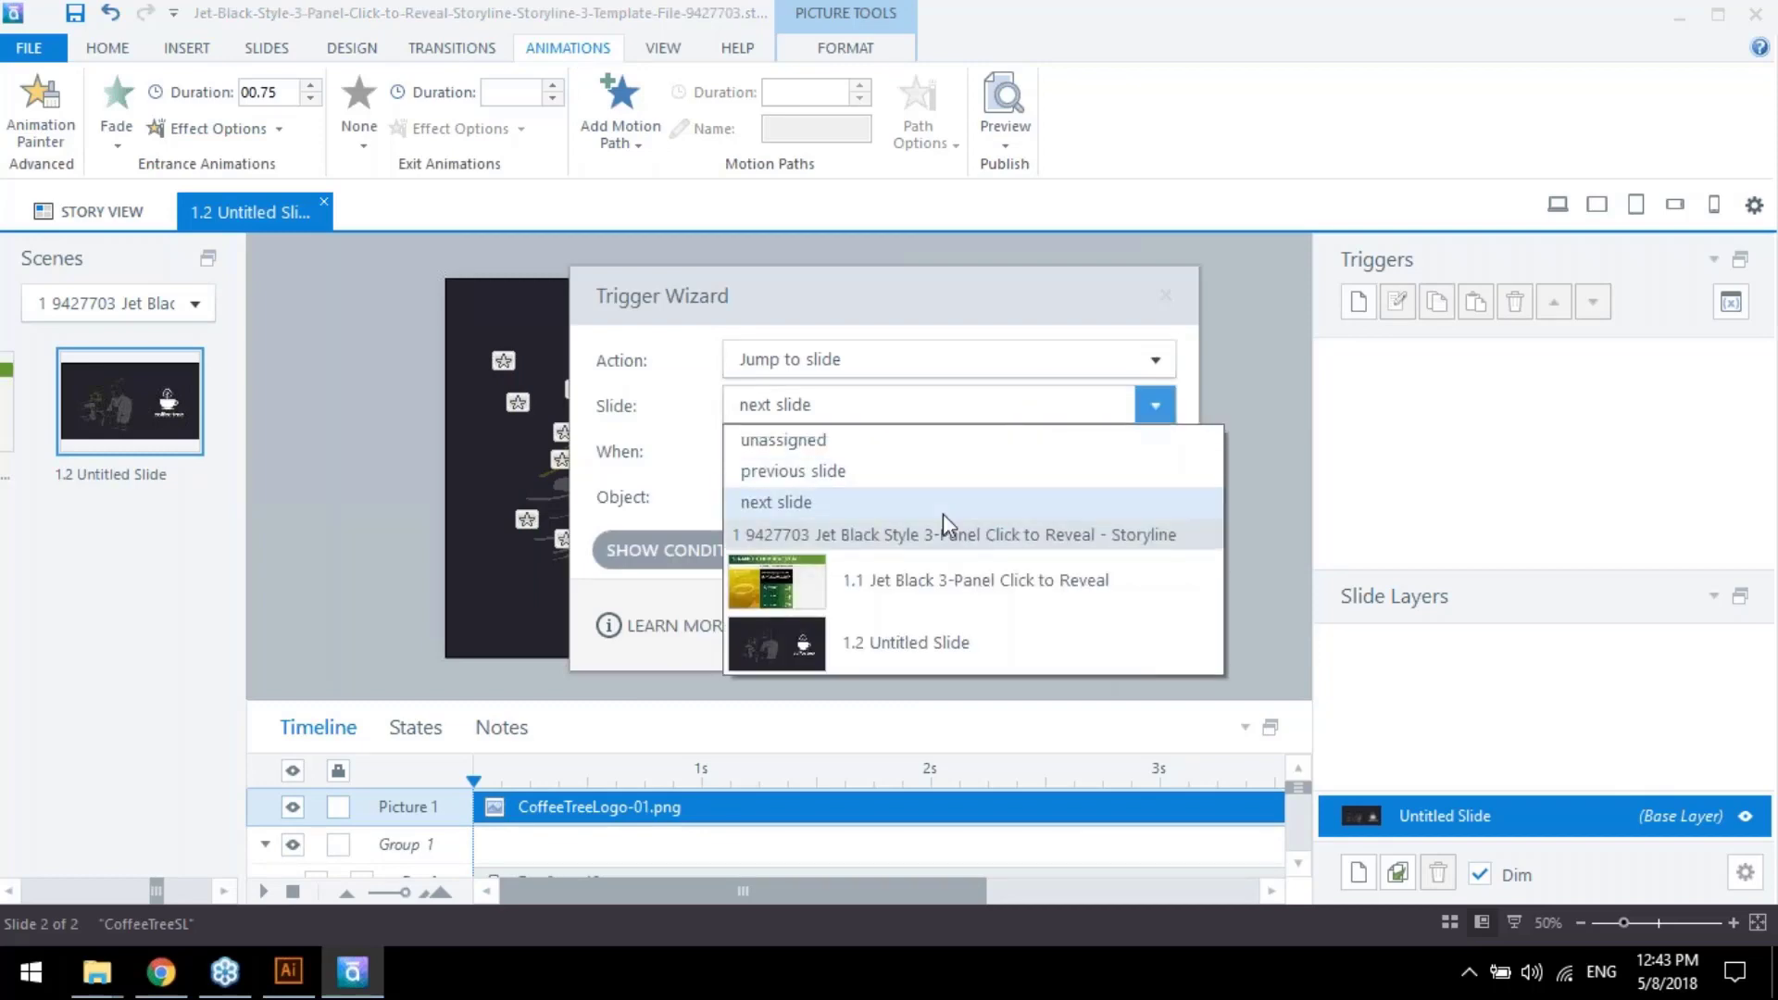
click(944, 579)
click(1001, 626)
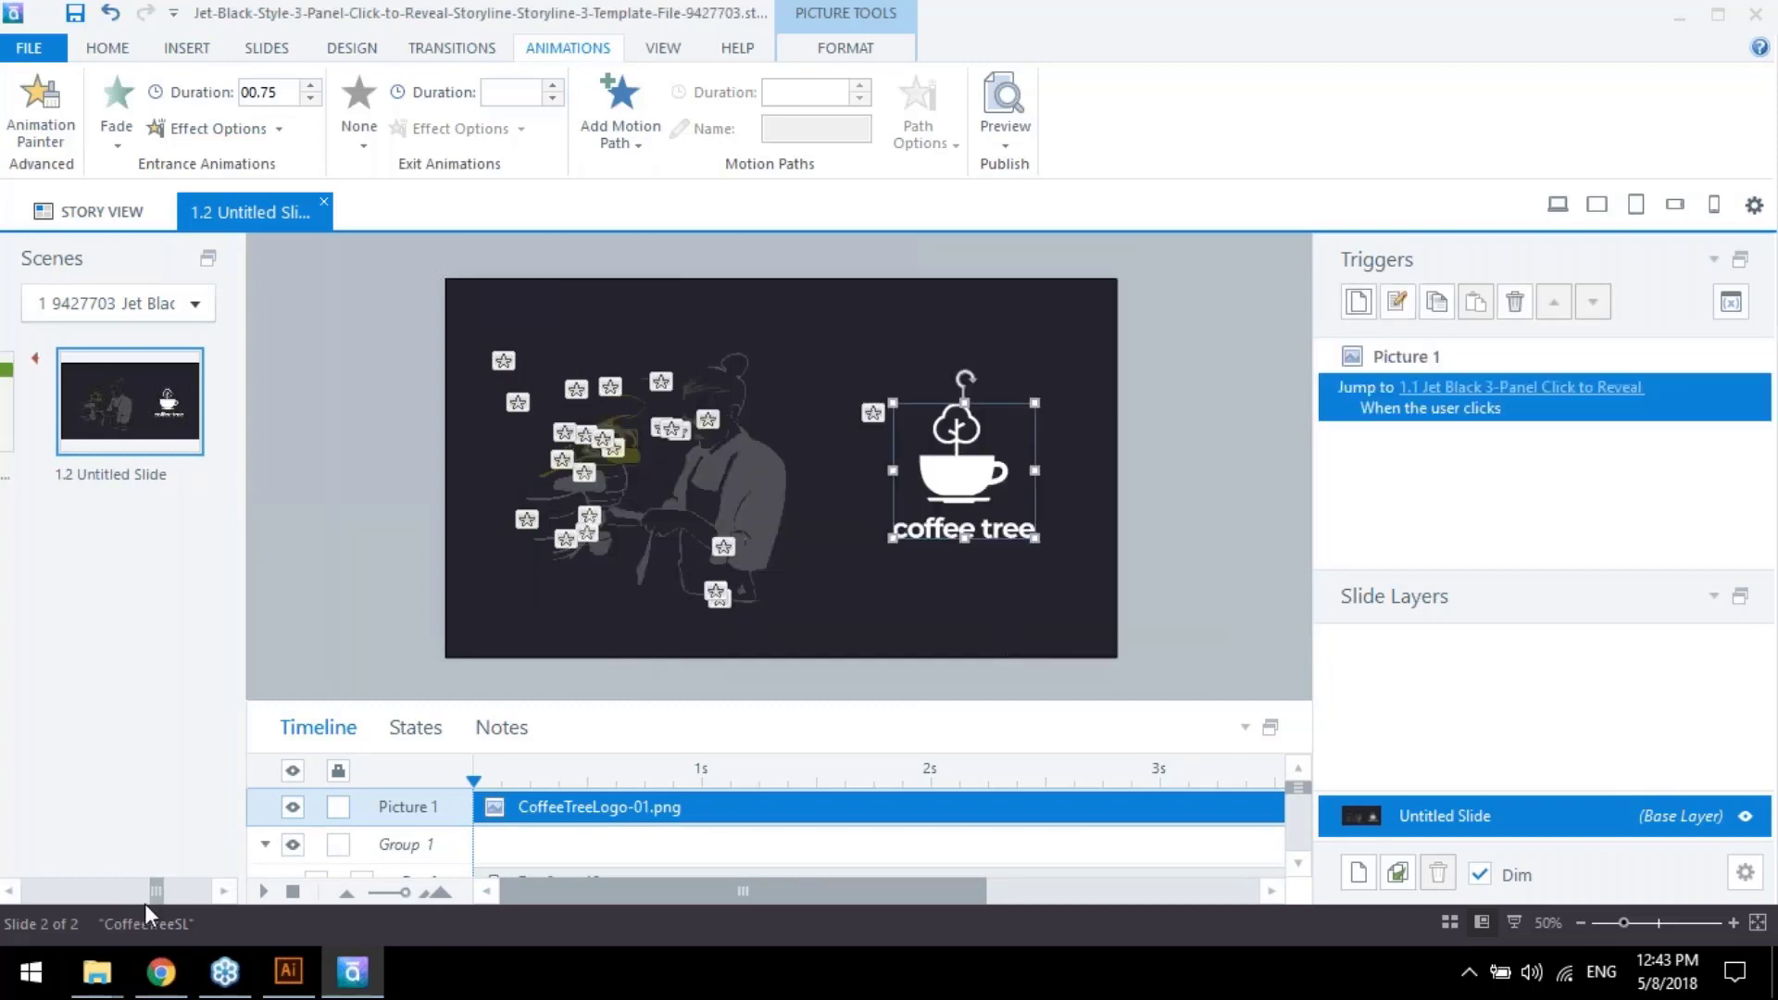
Check the navigation button and swipe gesture settings in the slide properties of slide 1.1's base layer
drag(144, 904, 130, 902)
double_click(19, 407)
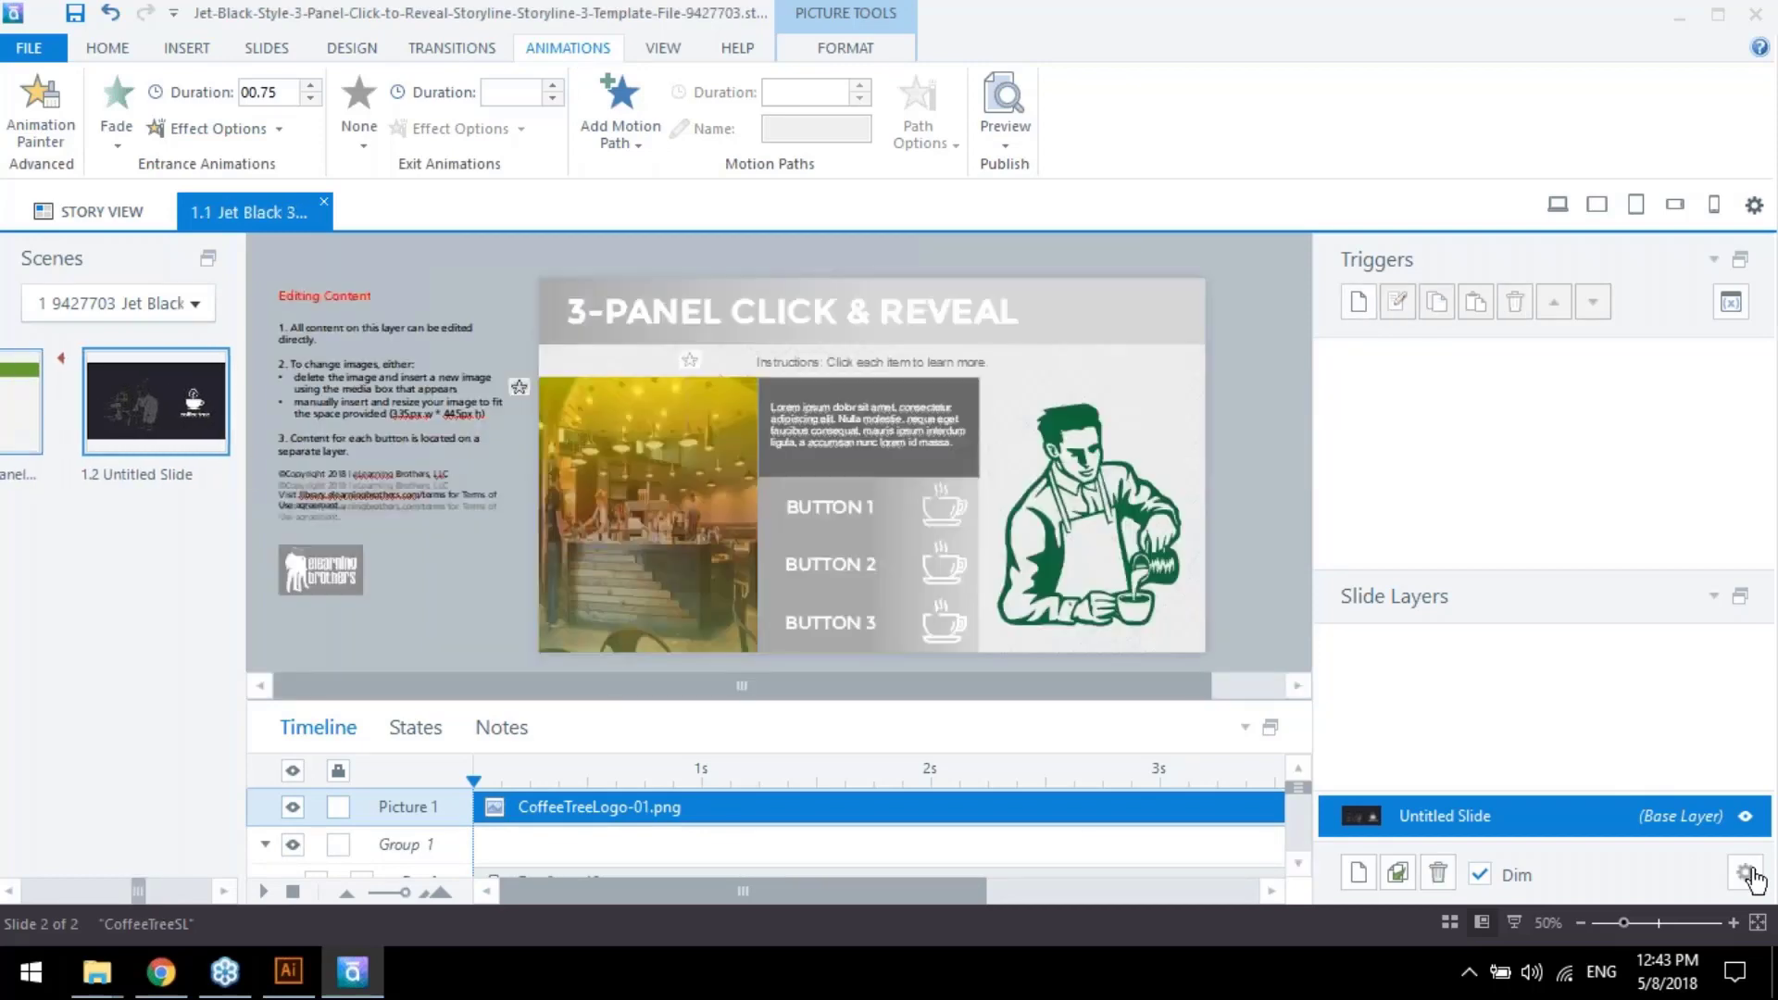
click(1746, 873)
click(239, 267)
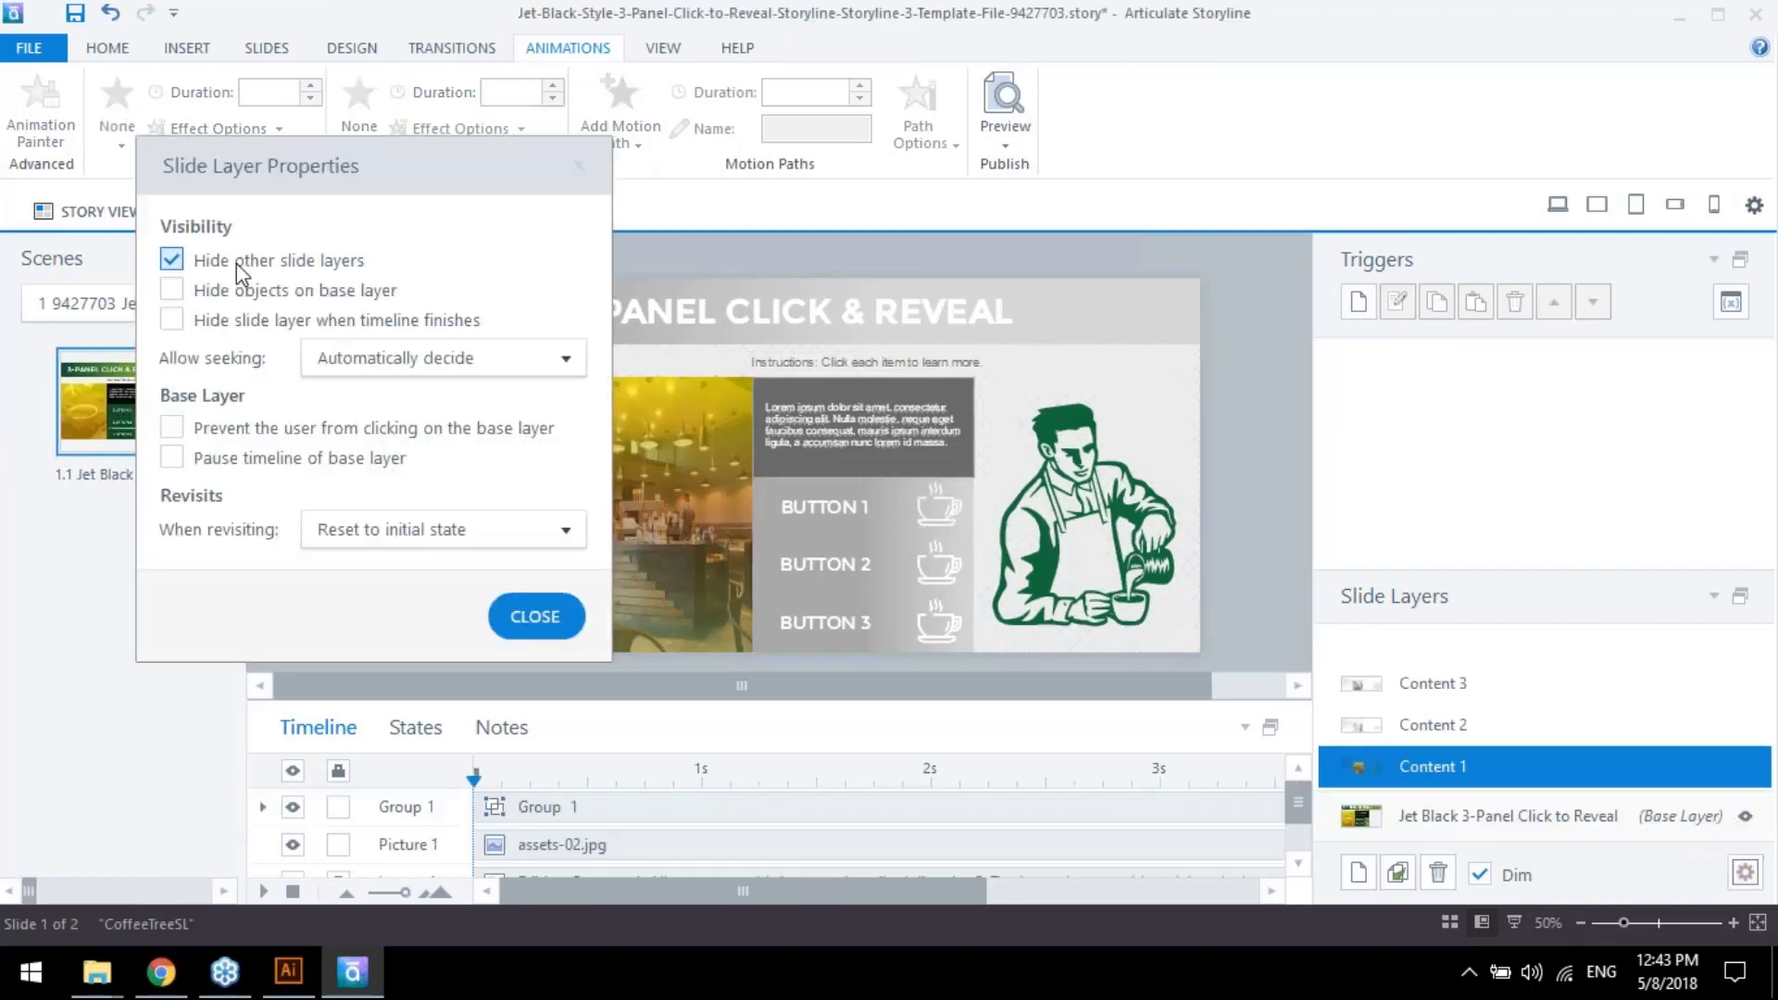
click(536, 617)
click(1510, 816)
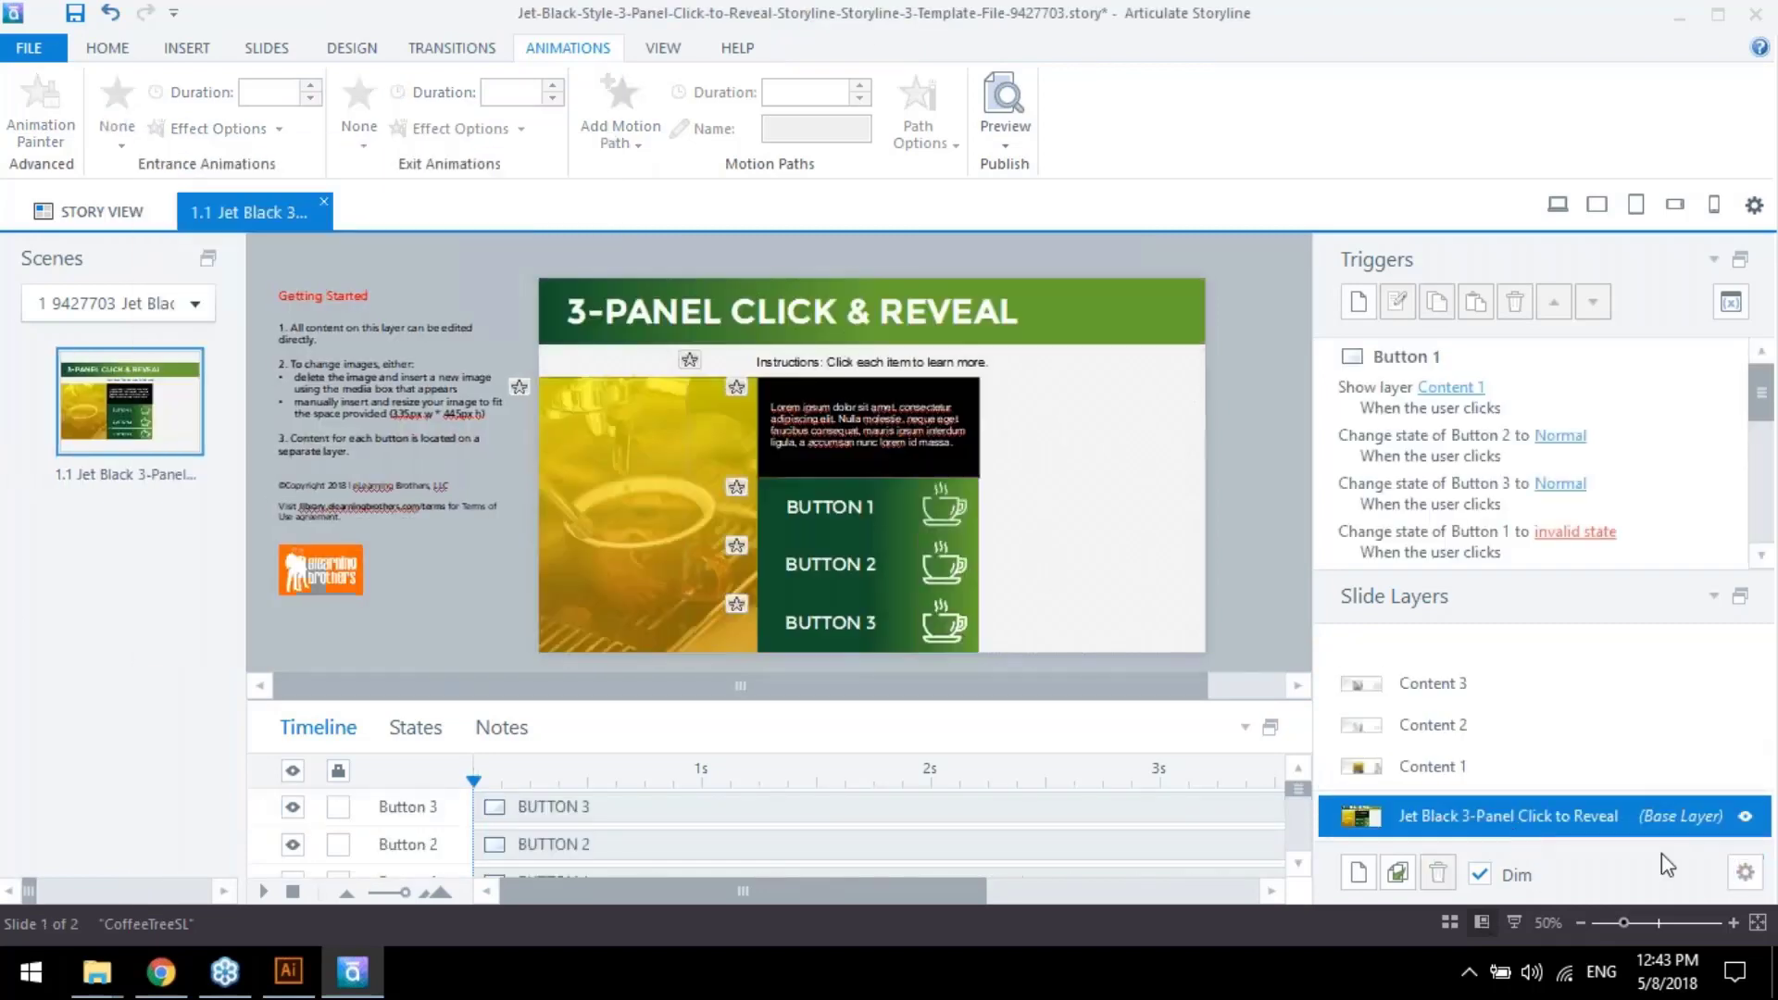
click(1746, 873)
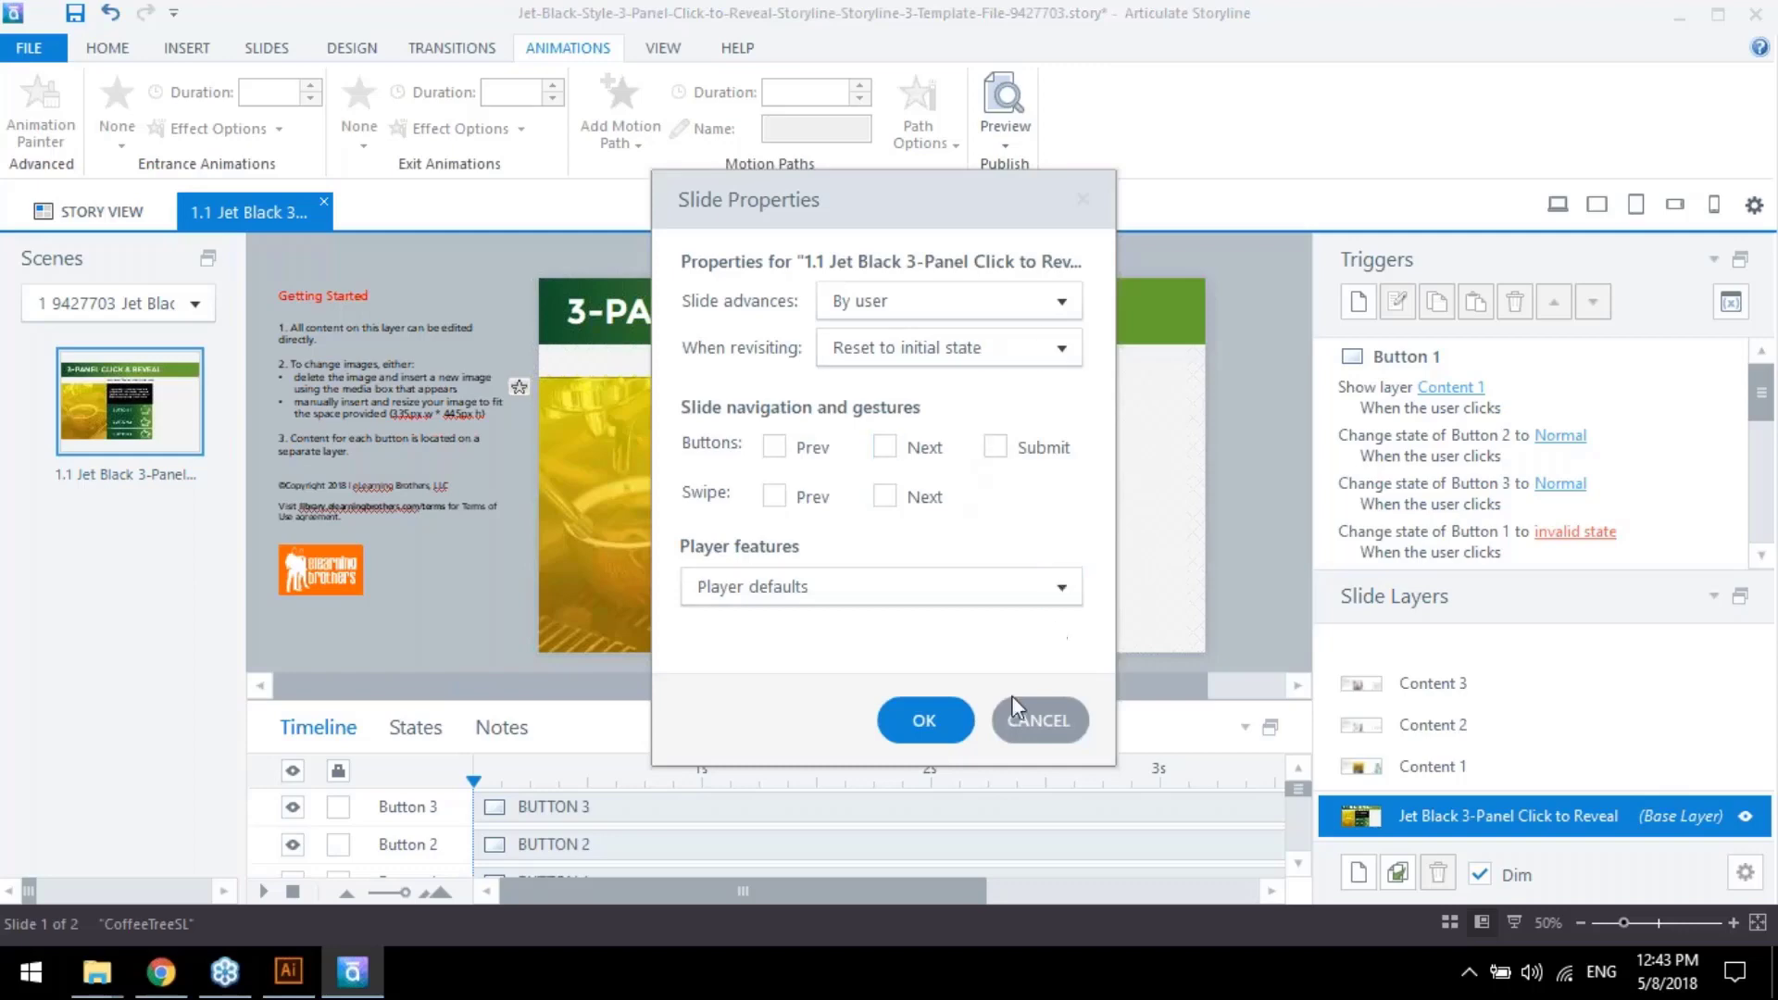
click(924, 720)
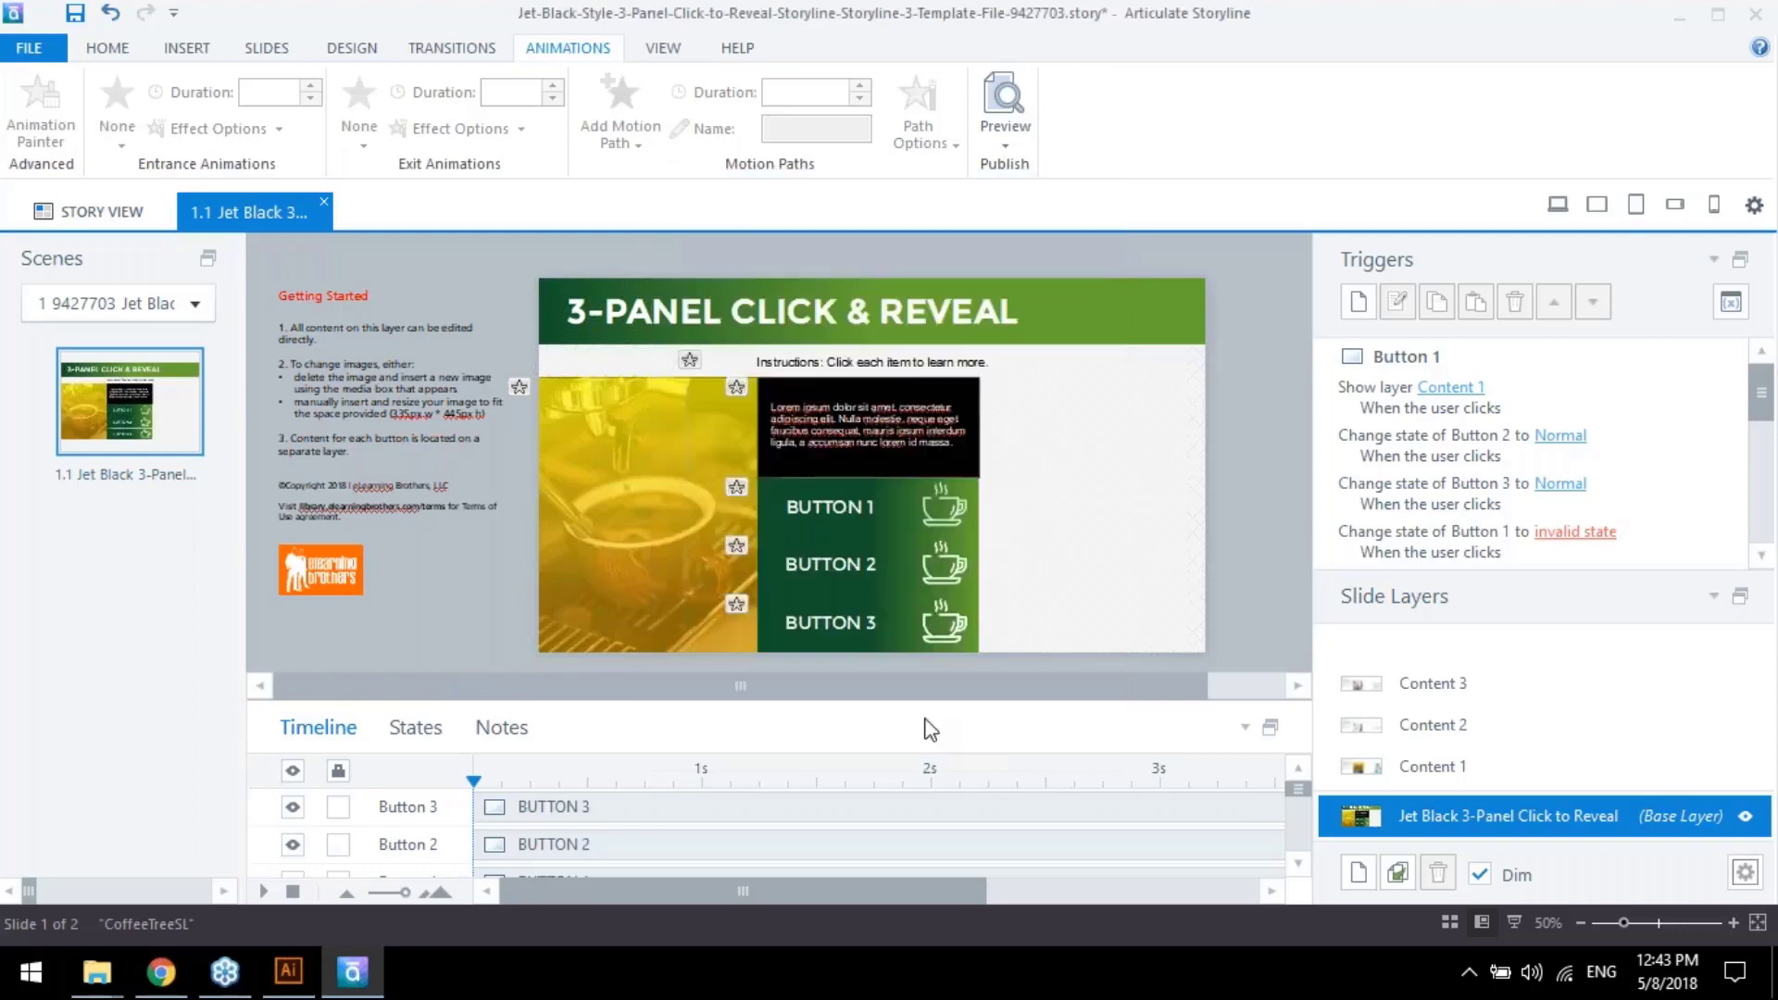
Preview slide 1.2 and replay its barista and logo entrance animations several times
drag(24, 892, 110, 892)
click(158, 416)
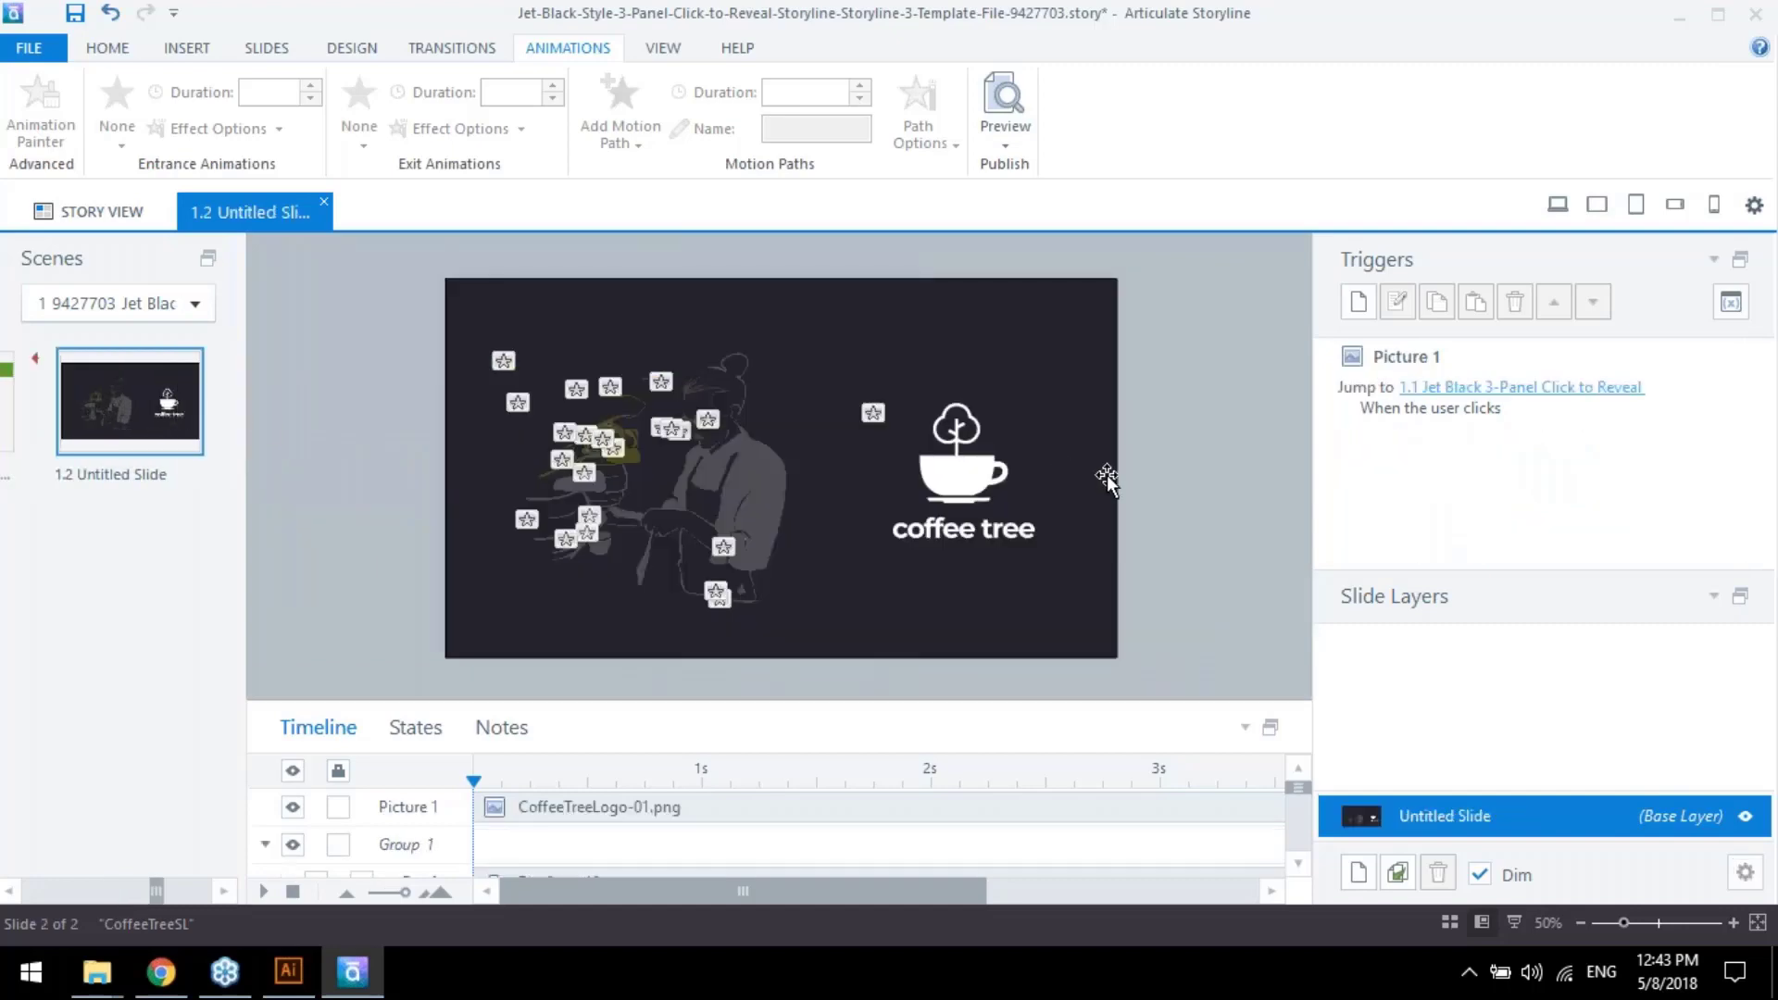
click(1005, 141)
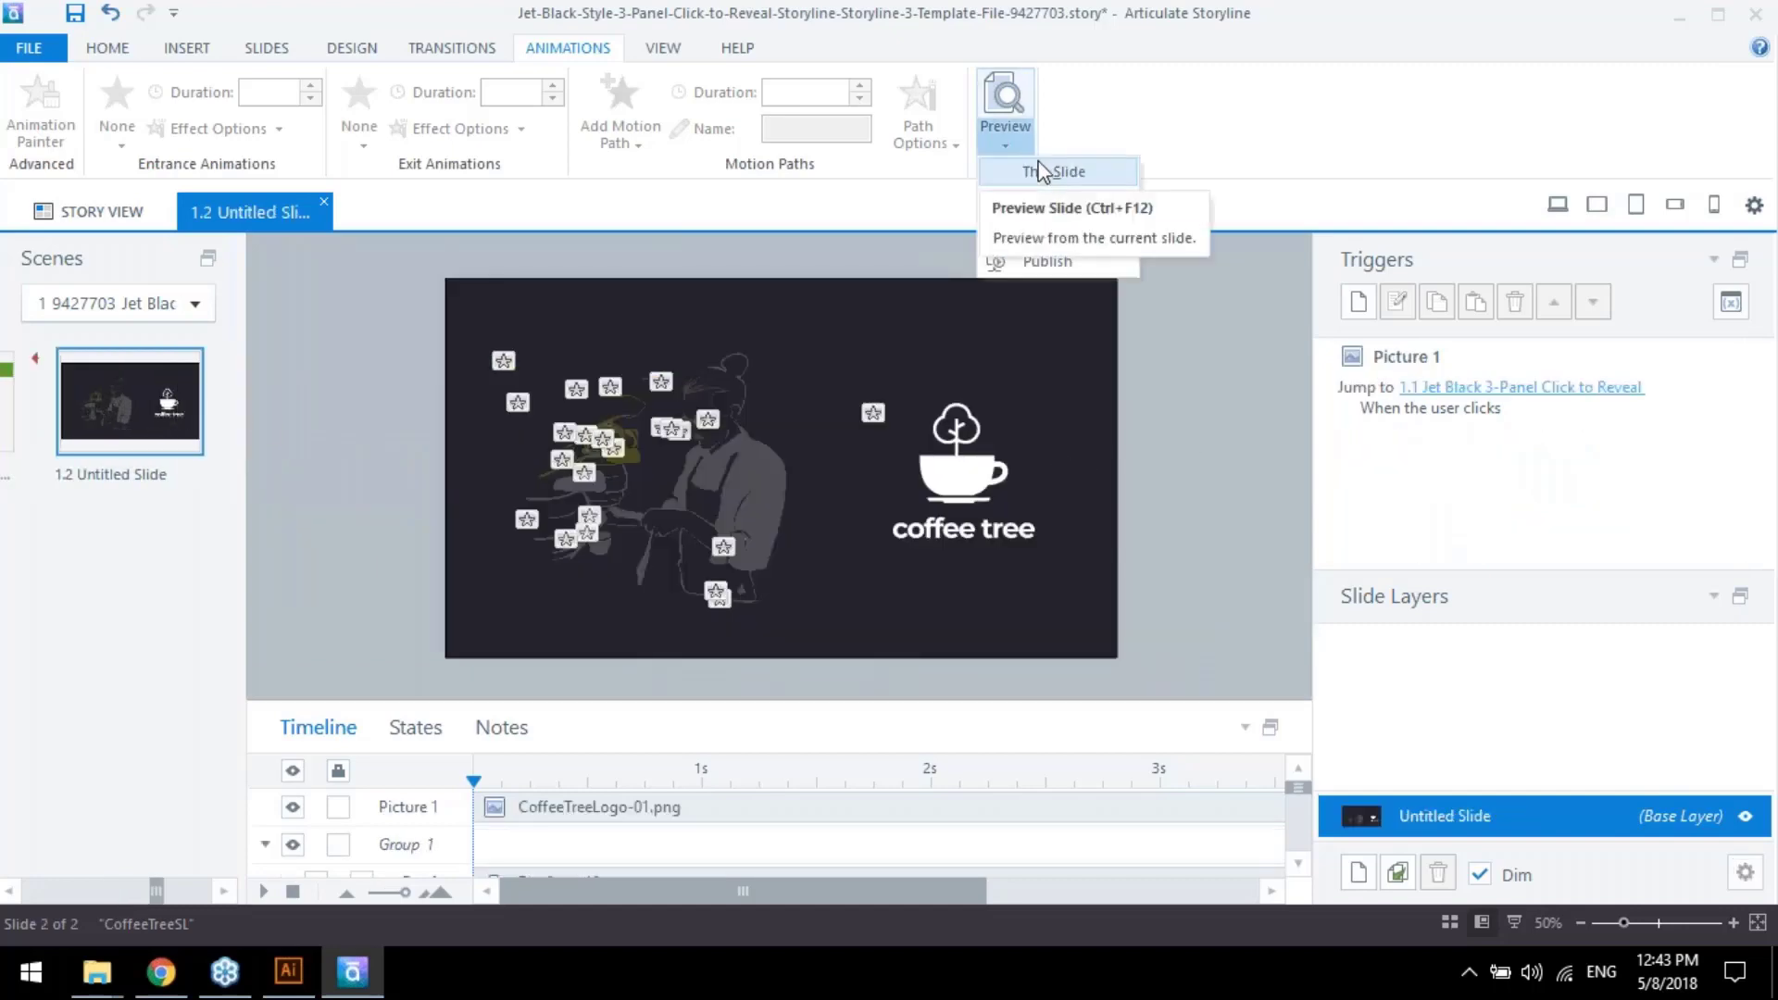
click(1042, 167)
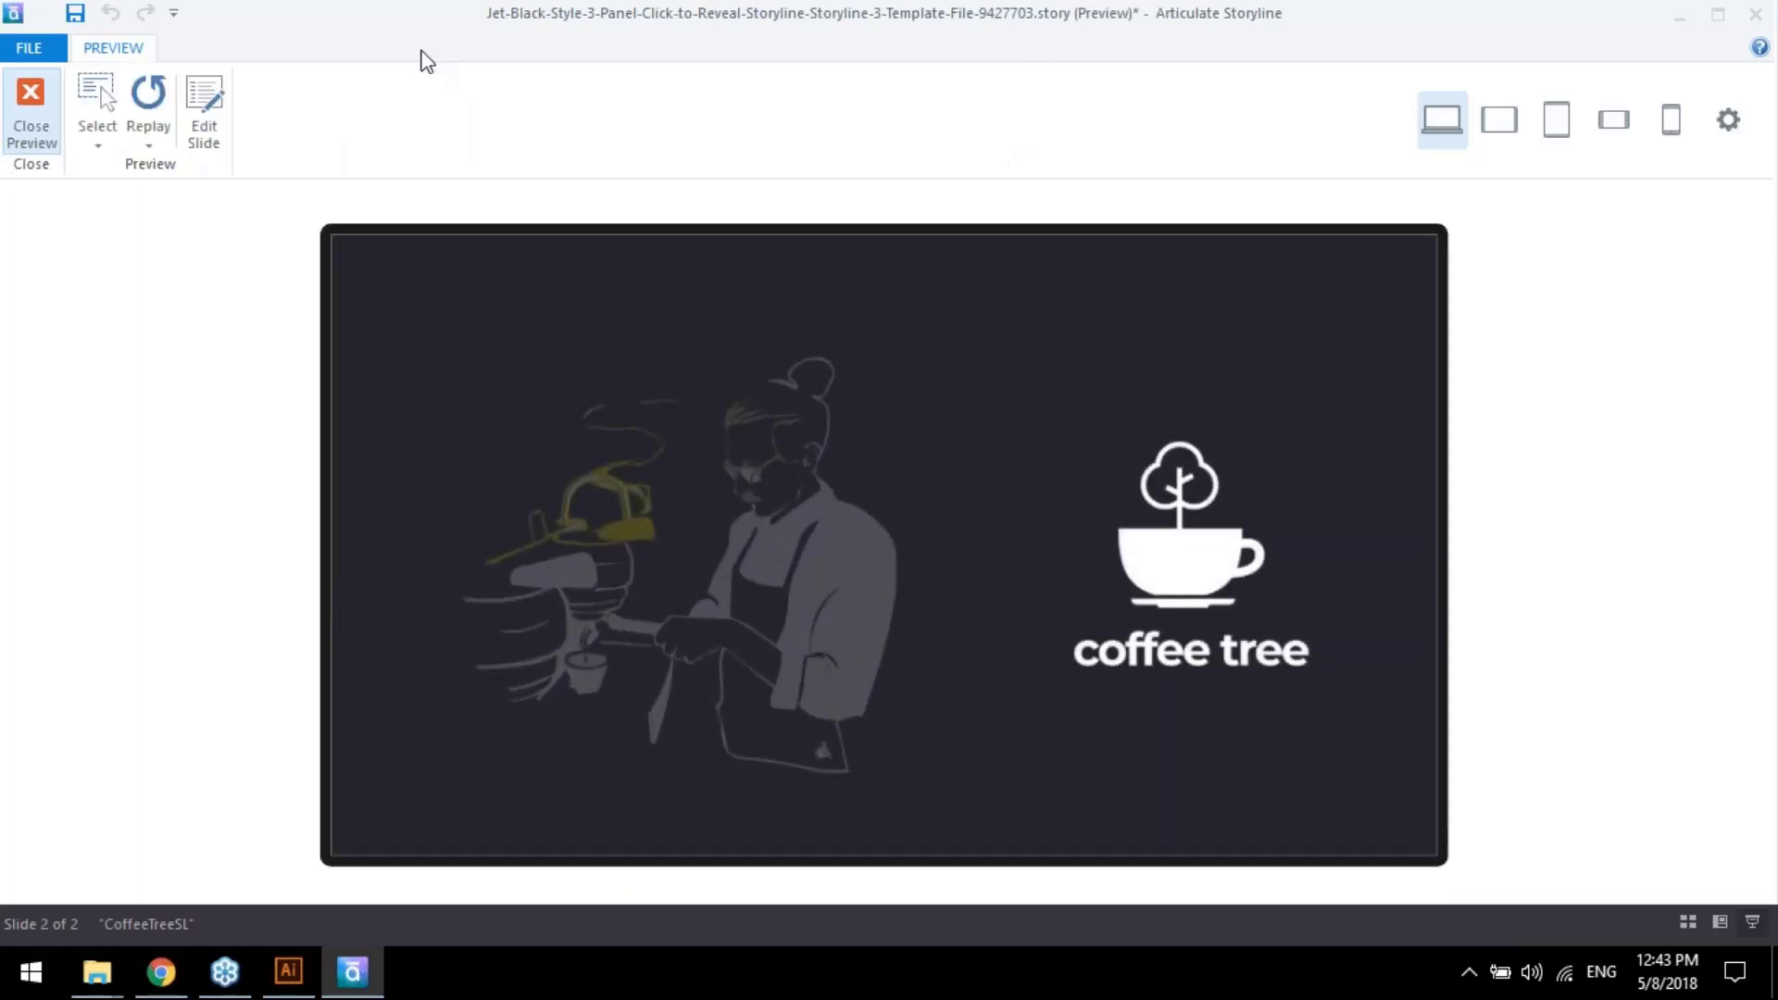
click(141, 104)
click(152, 116)
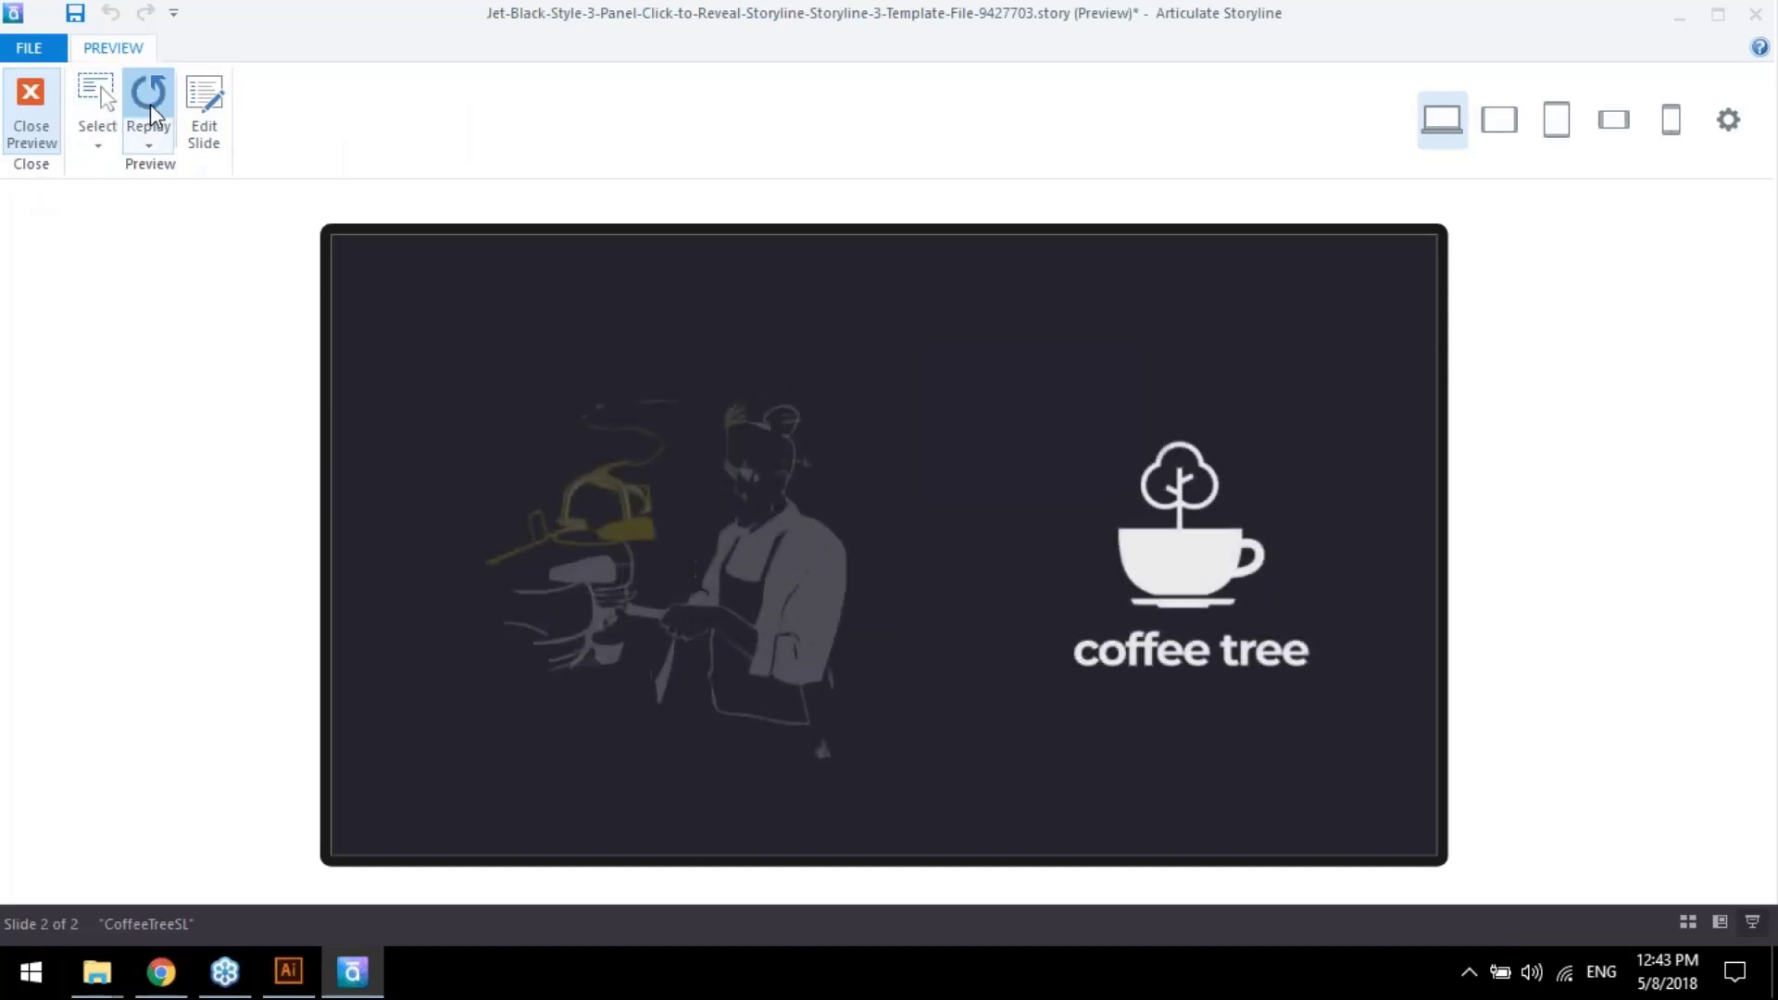
click(155, 113)
click(156, 118)
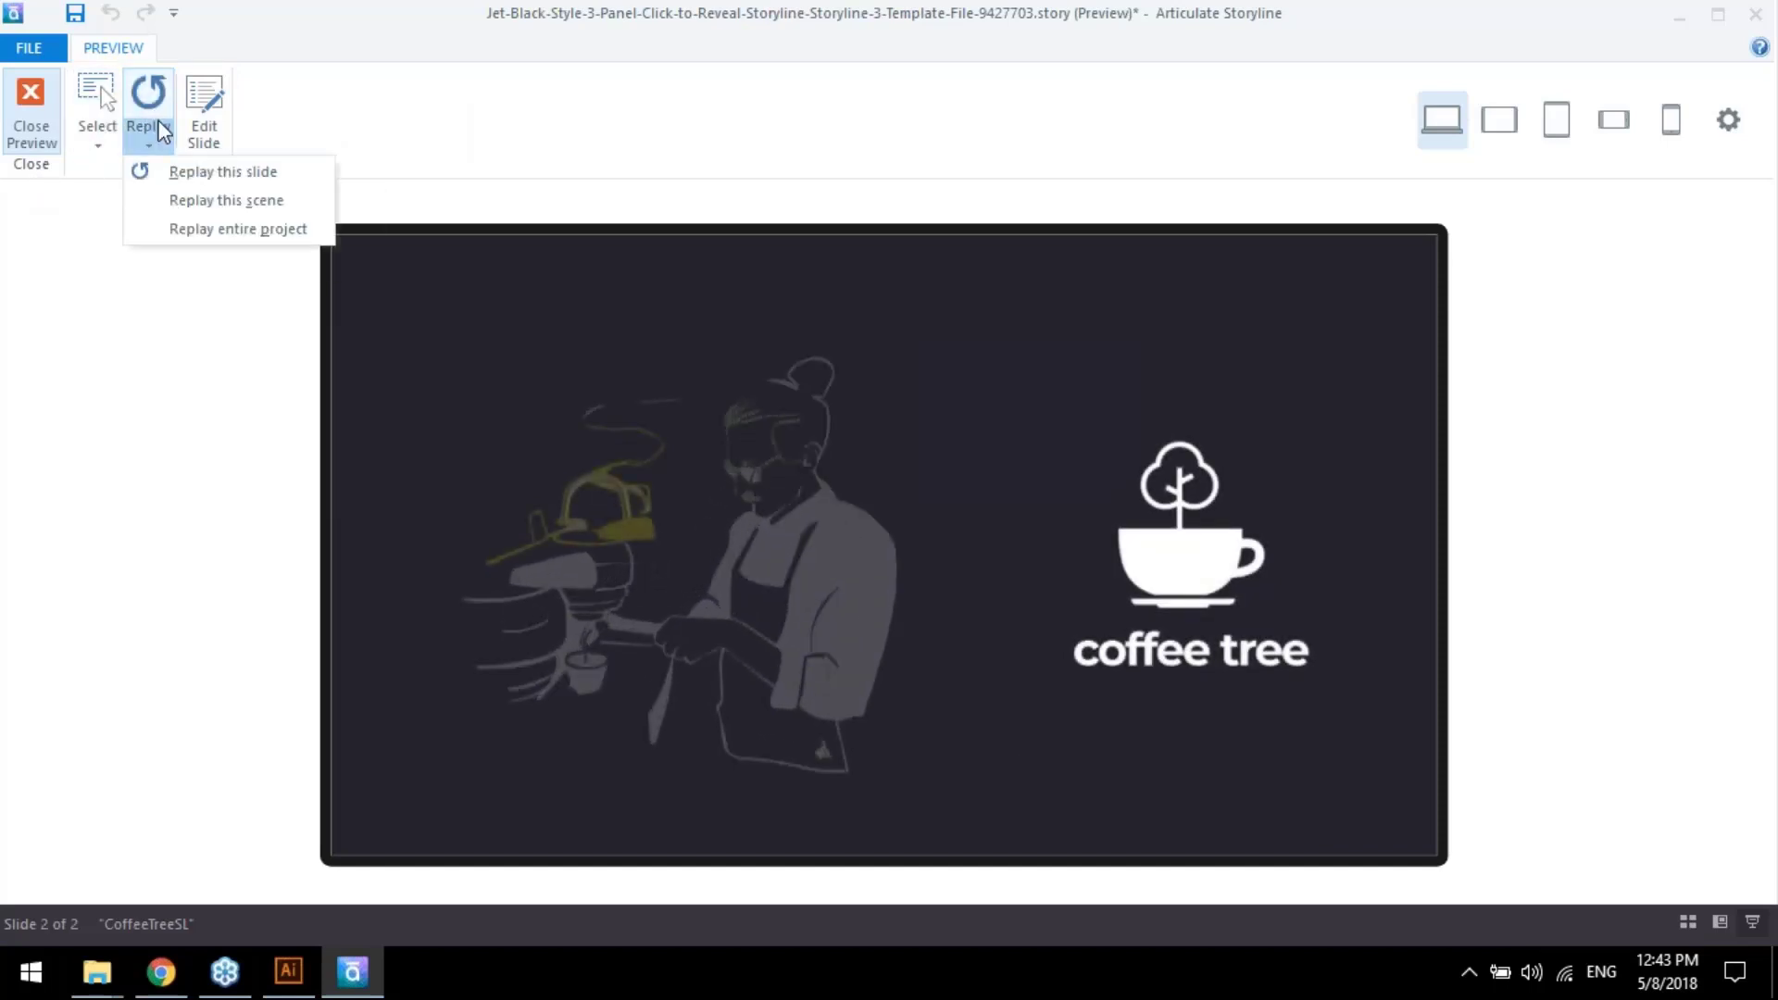
click(154, 109)
click(153, 111)
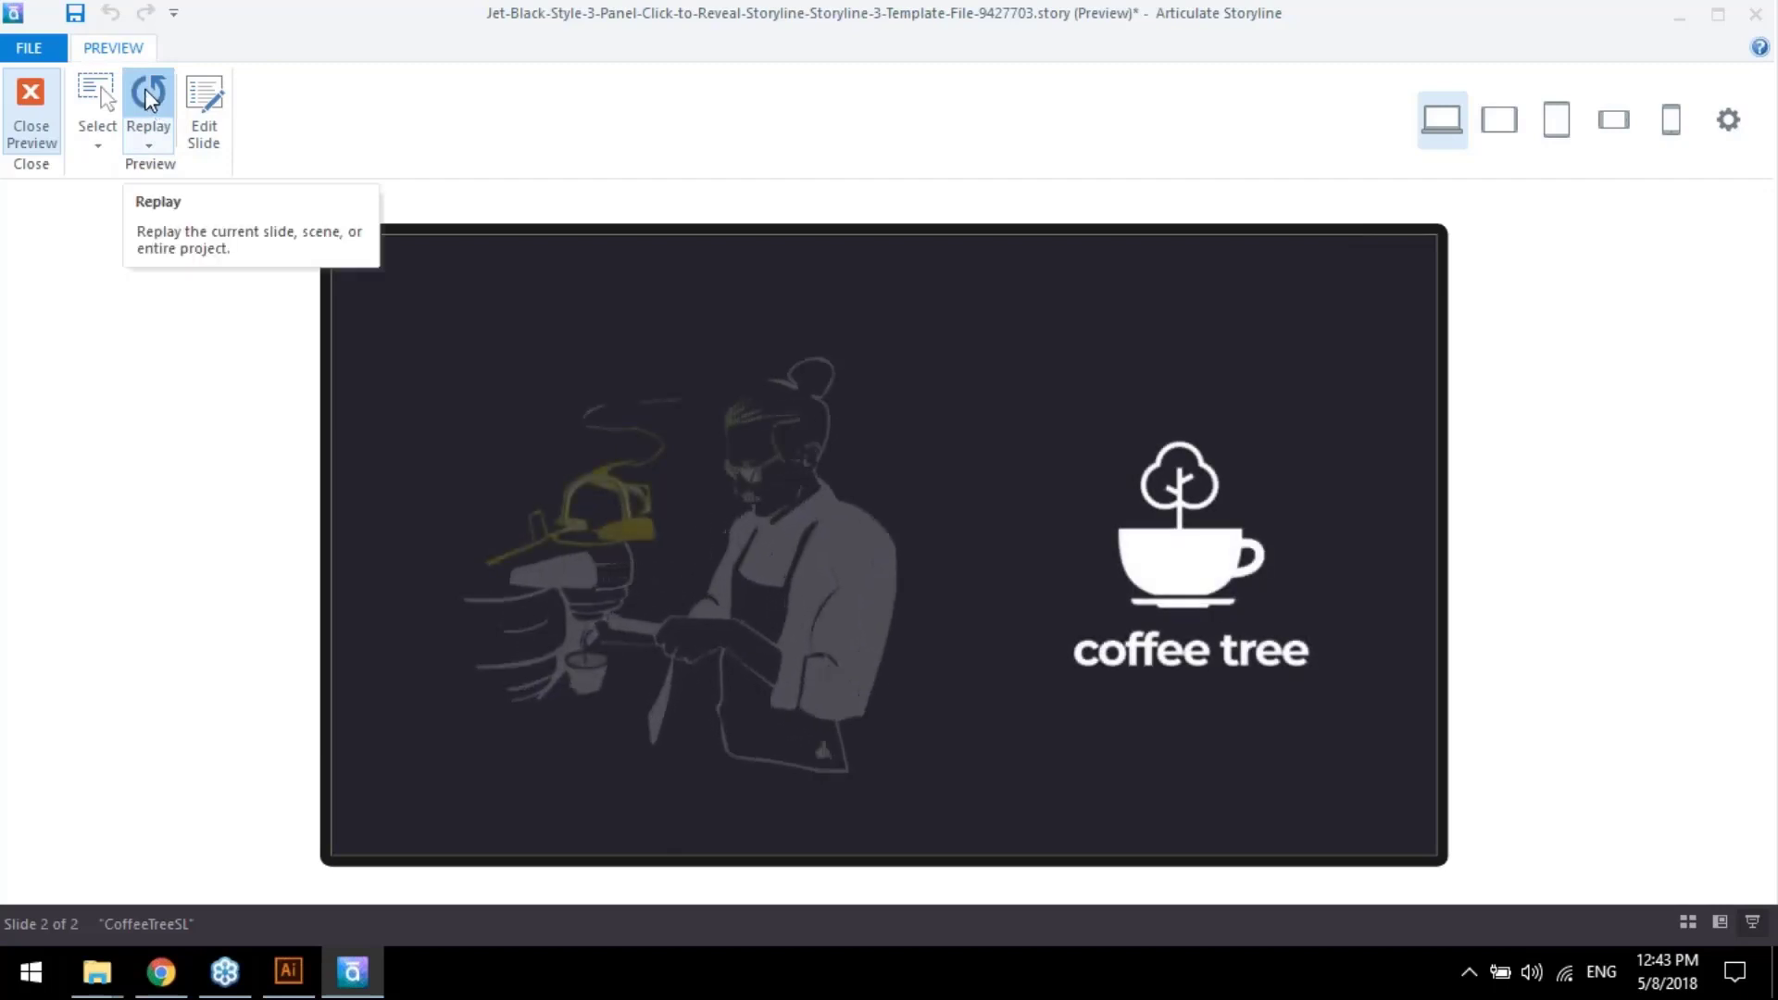
click(146, 93)
Test the Coffee Tree logo's jump to the 3-panel click-and-reveal slide in the preview, replaying the intro slide between tries
click(1167, 554)
click(816, 568)
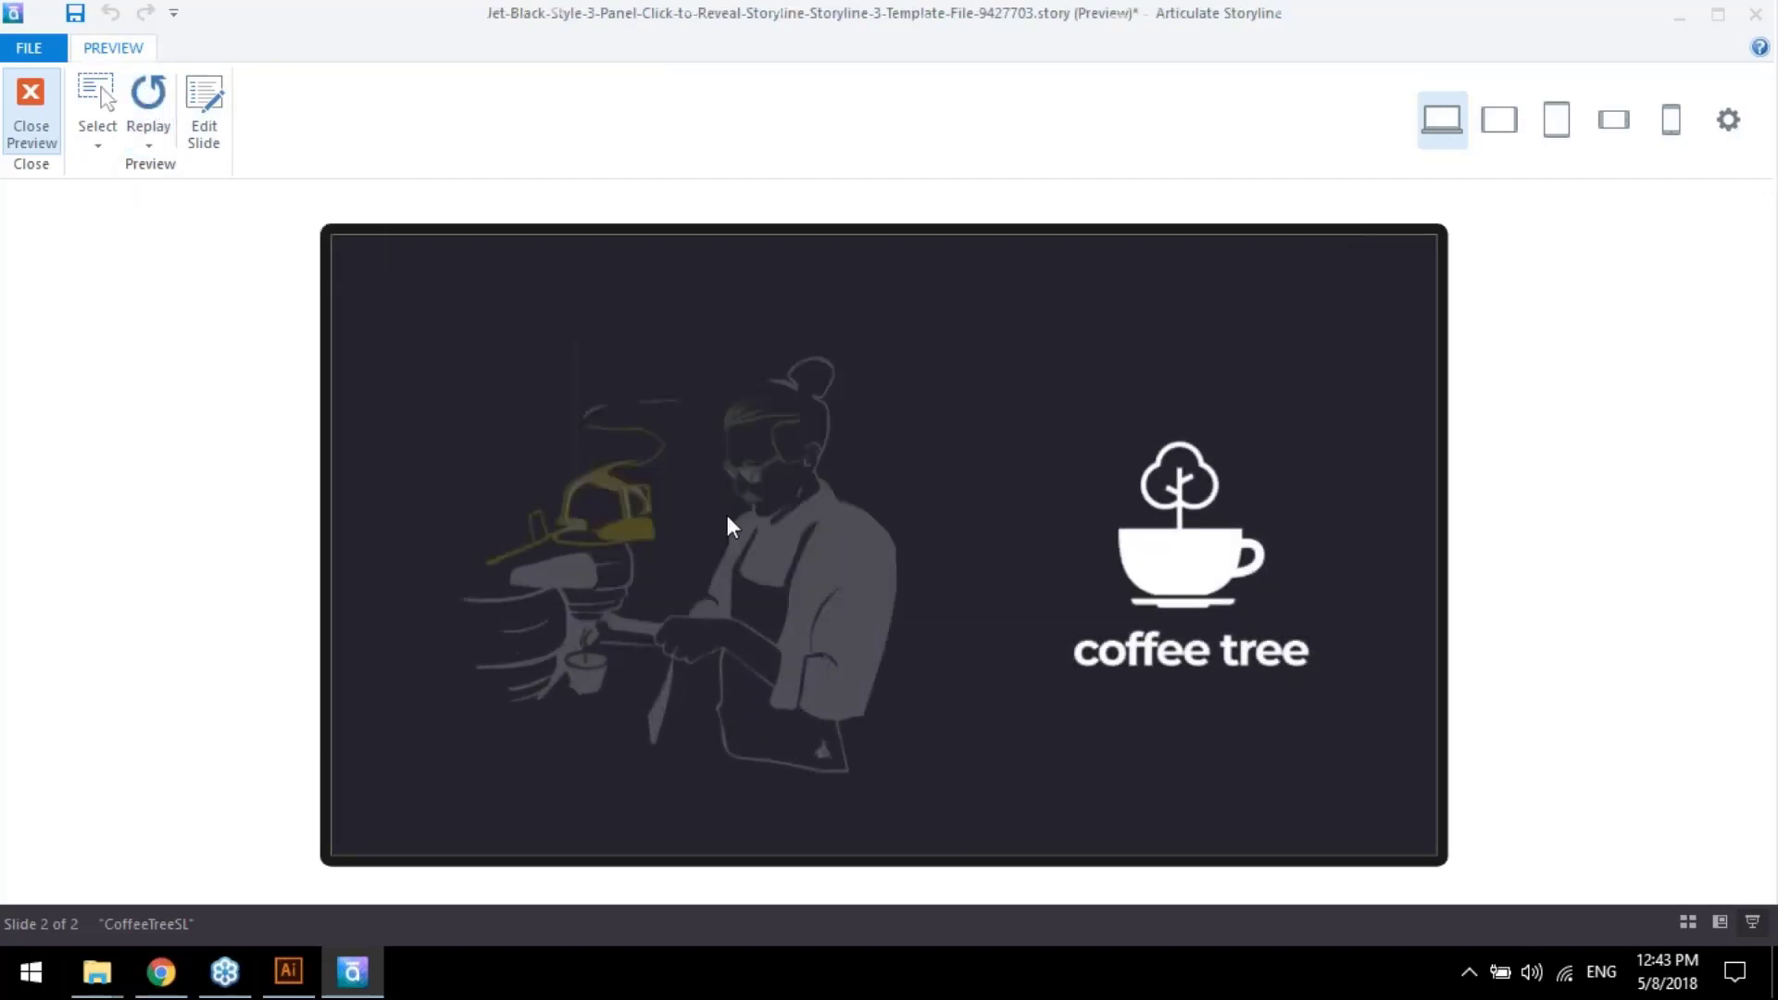
click(149, 145)
click(202, 205)
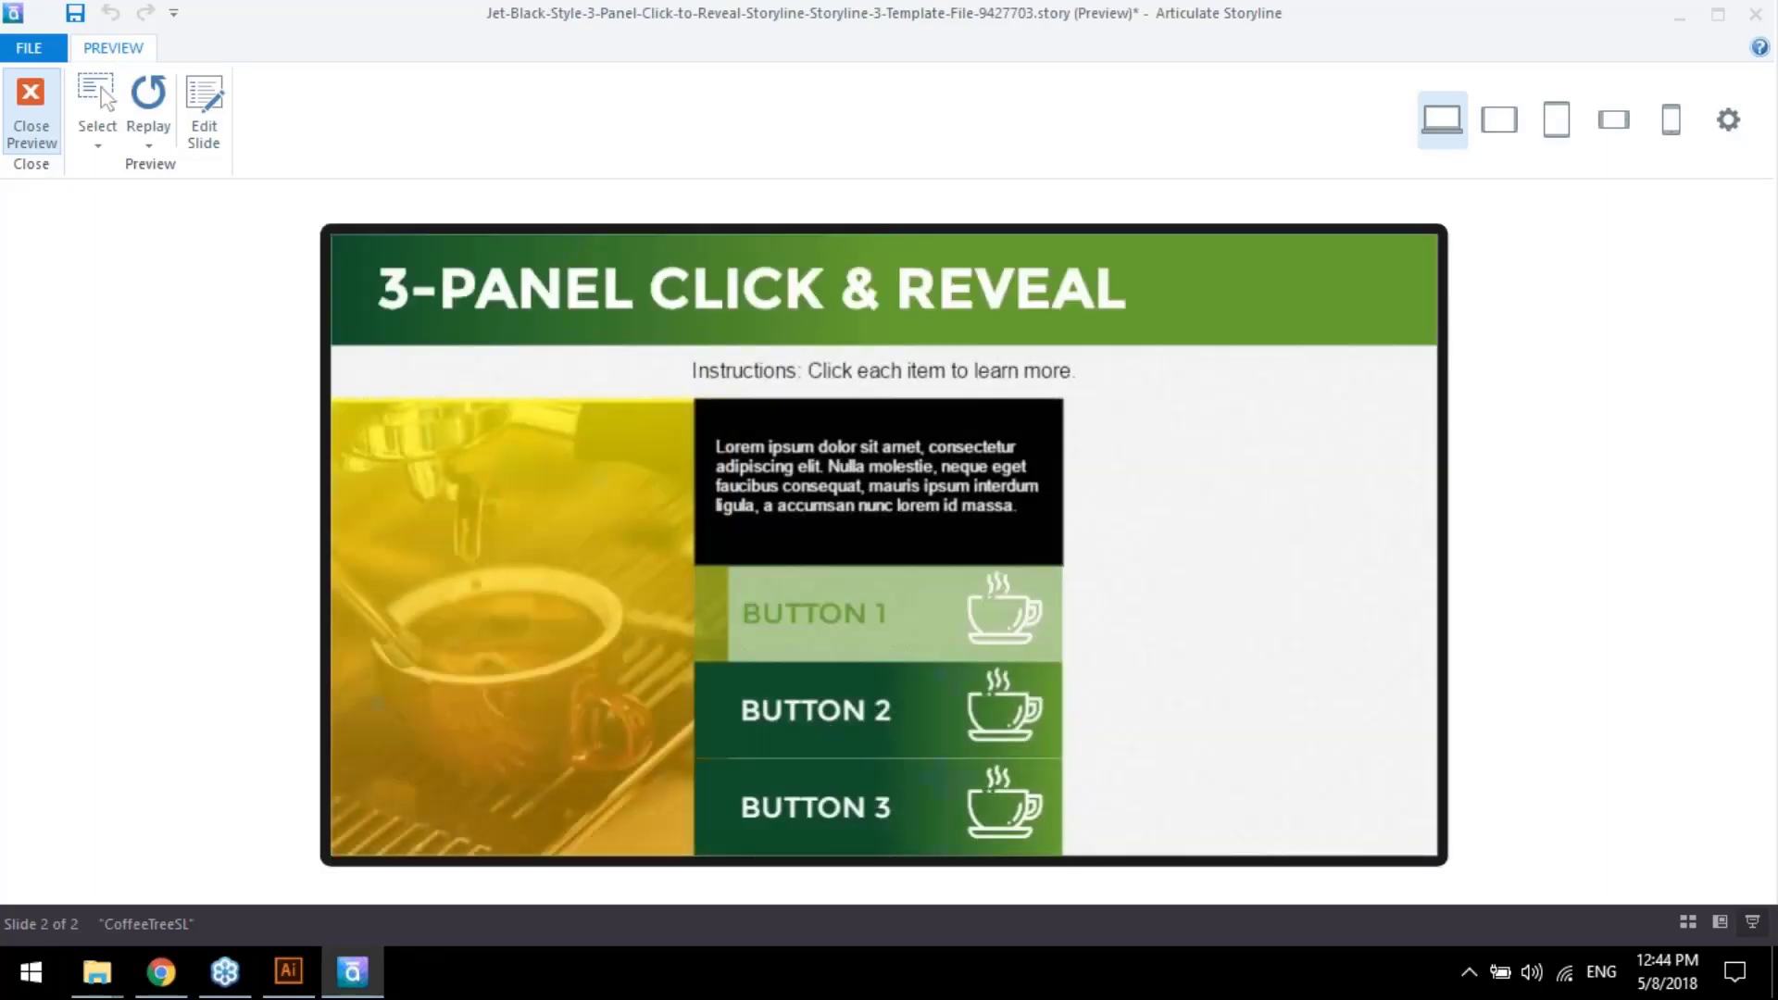
click(155, 148)
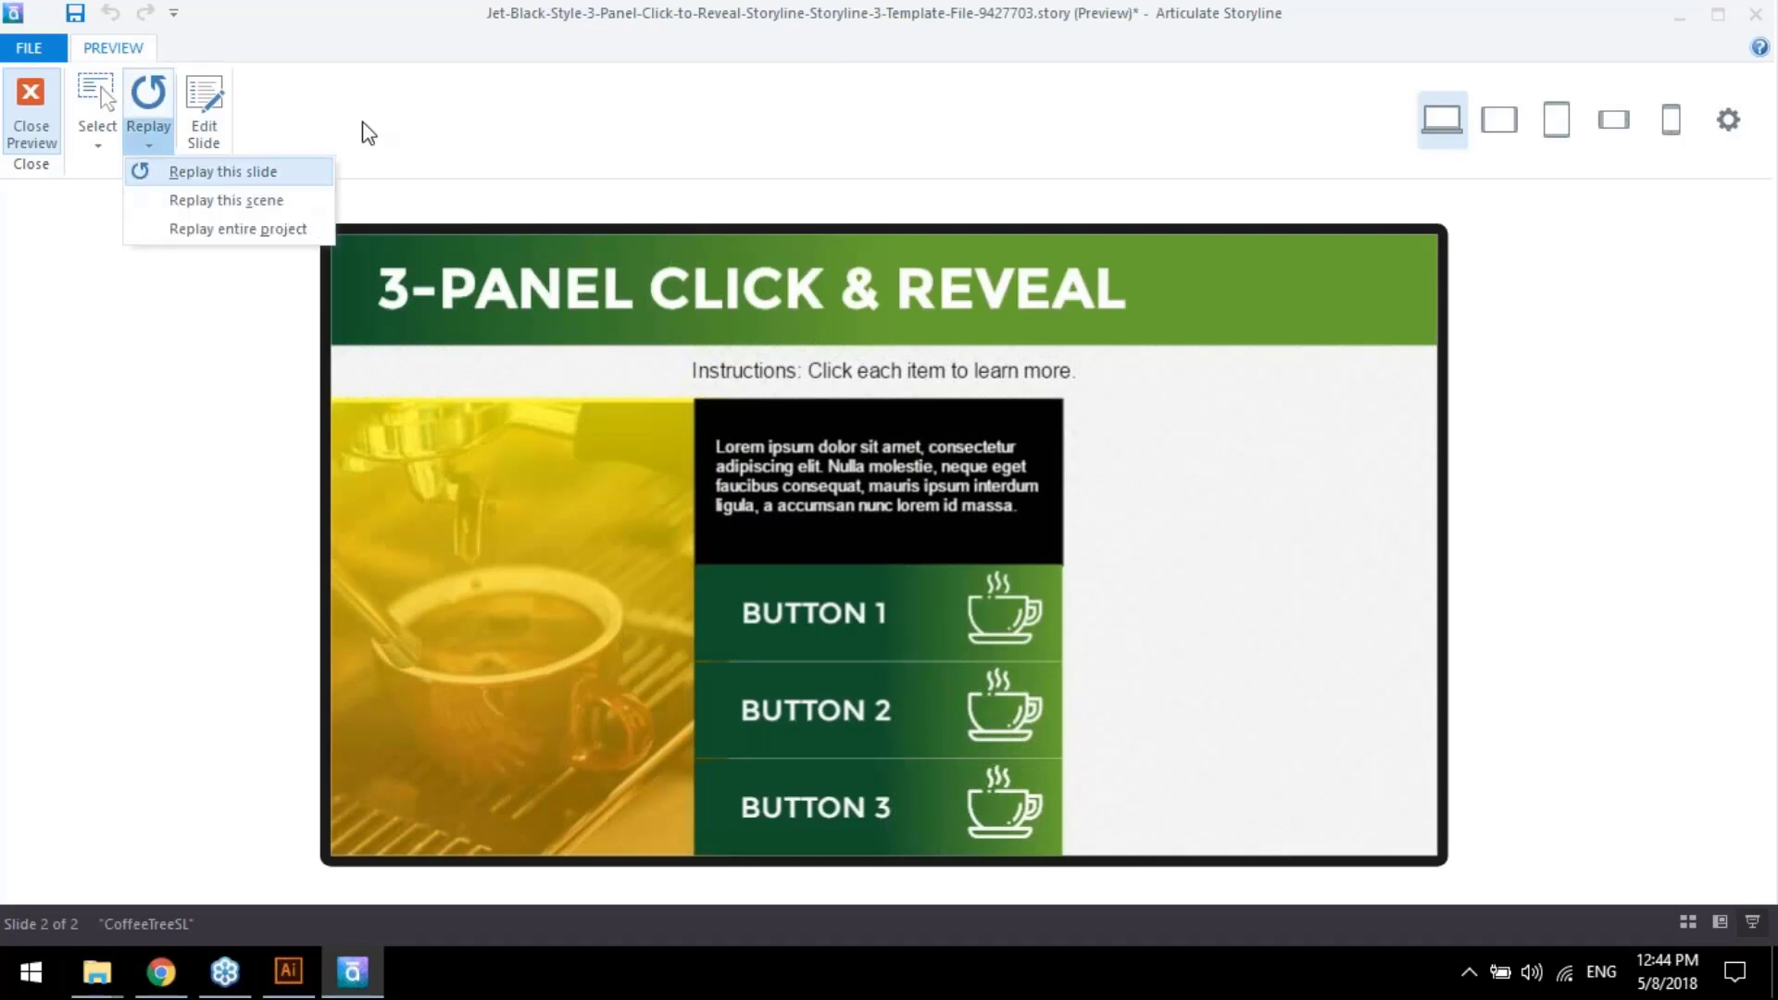
click(298, 172)
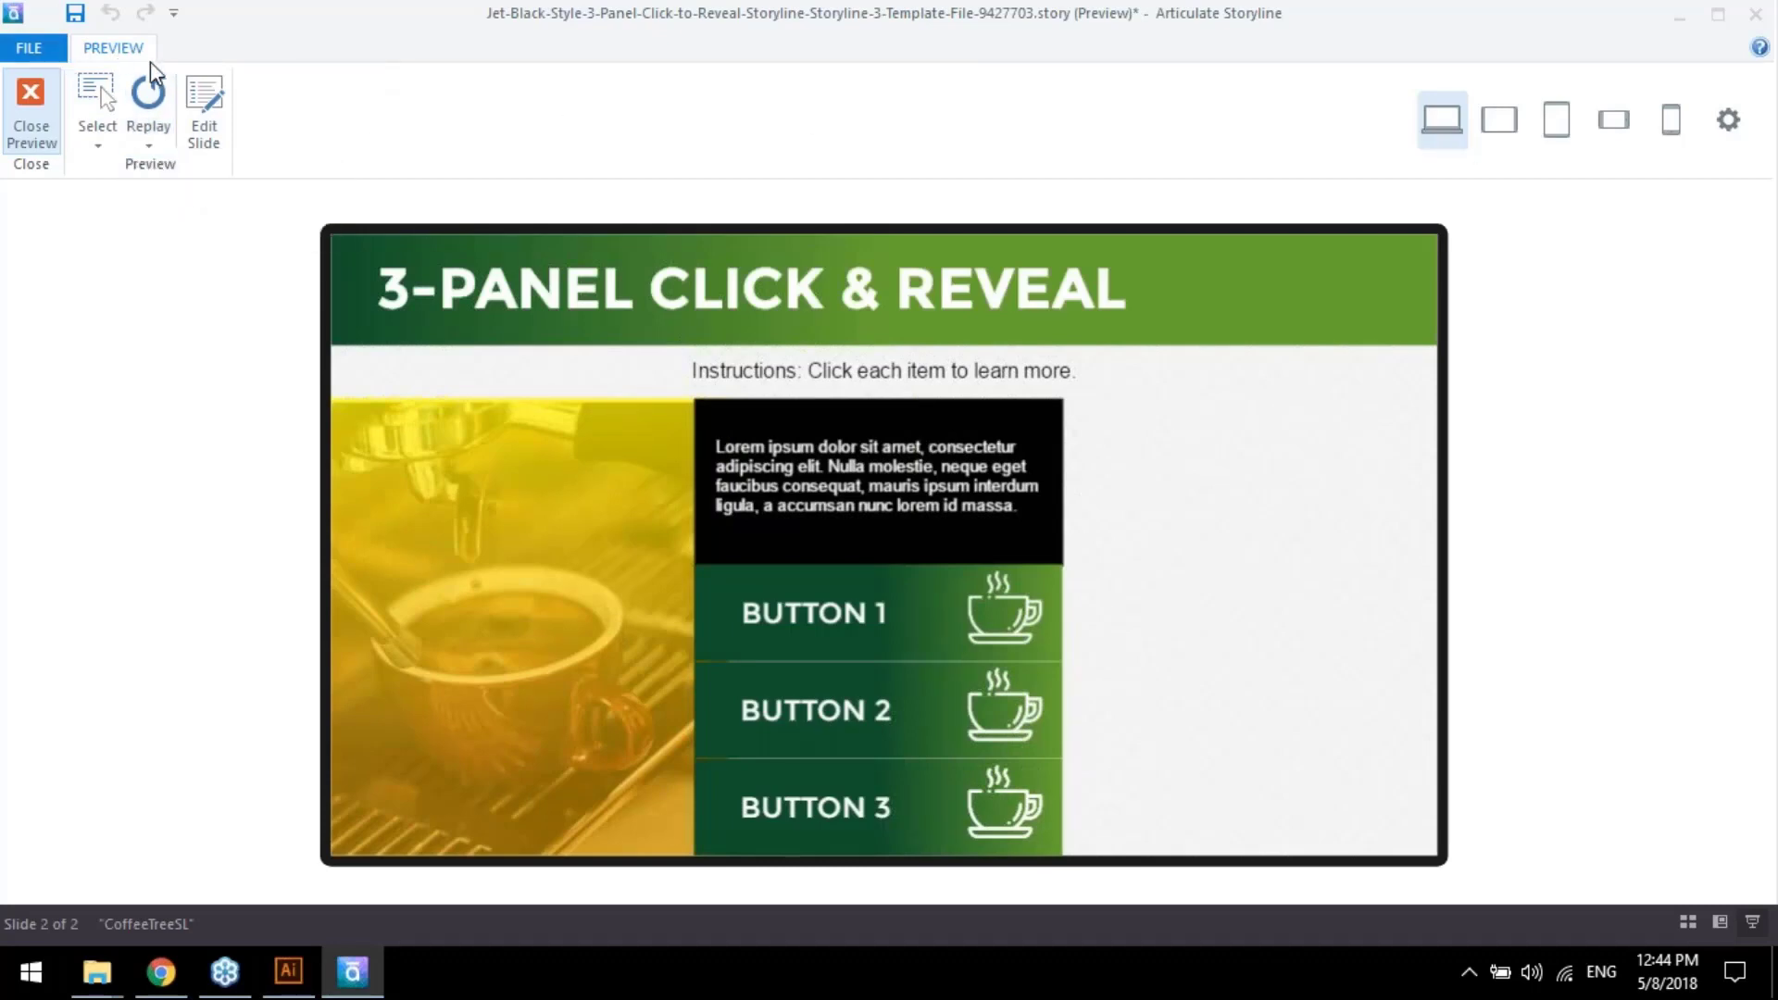
click(102, 130)
click(162, 247)
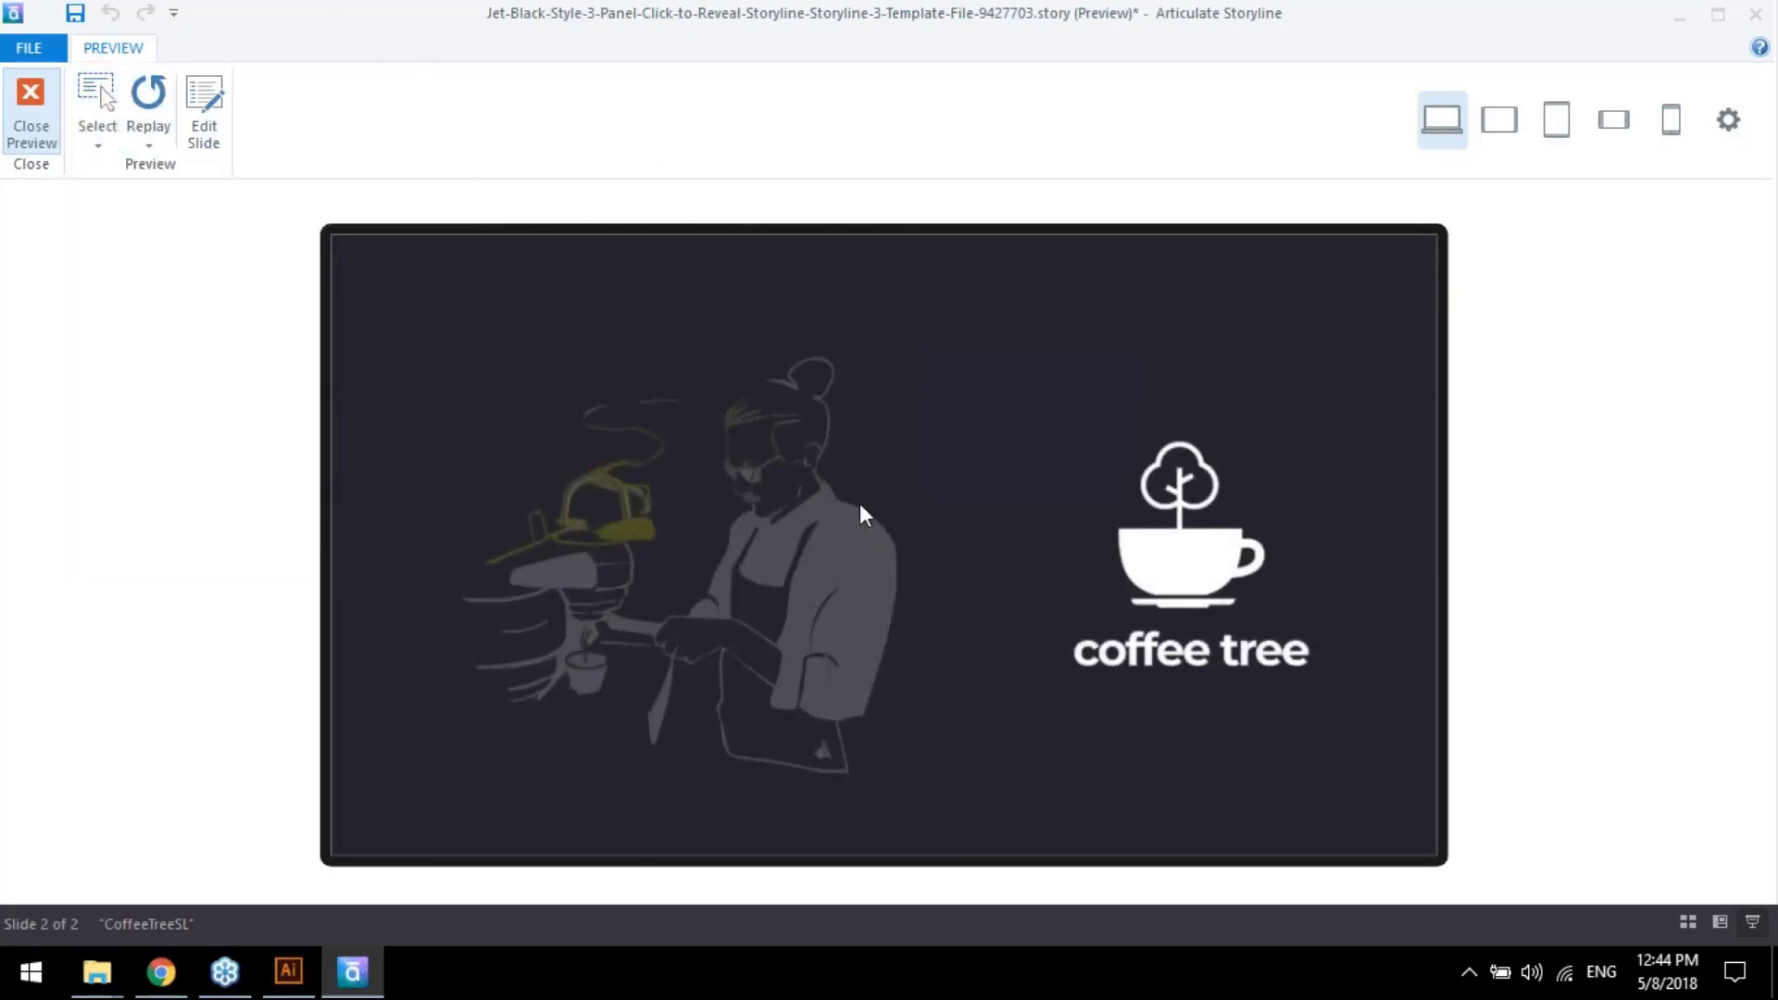
click(153, 97)
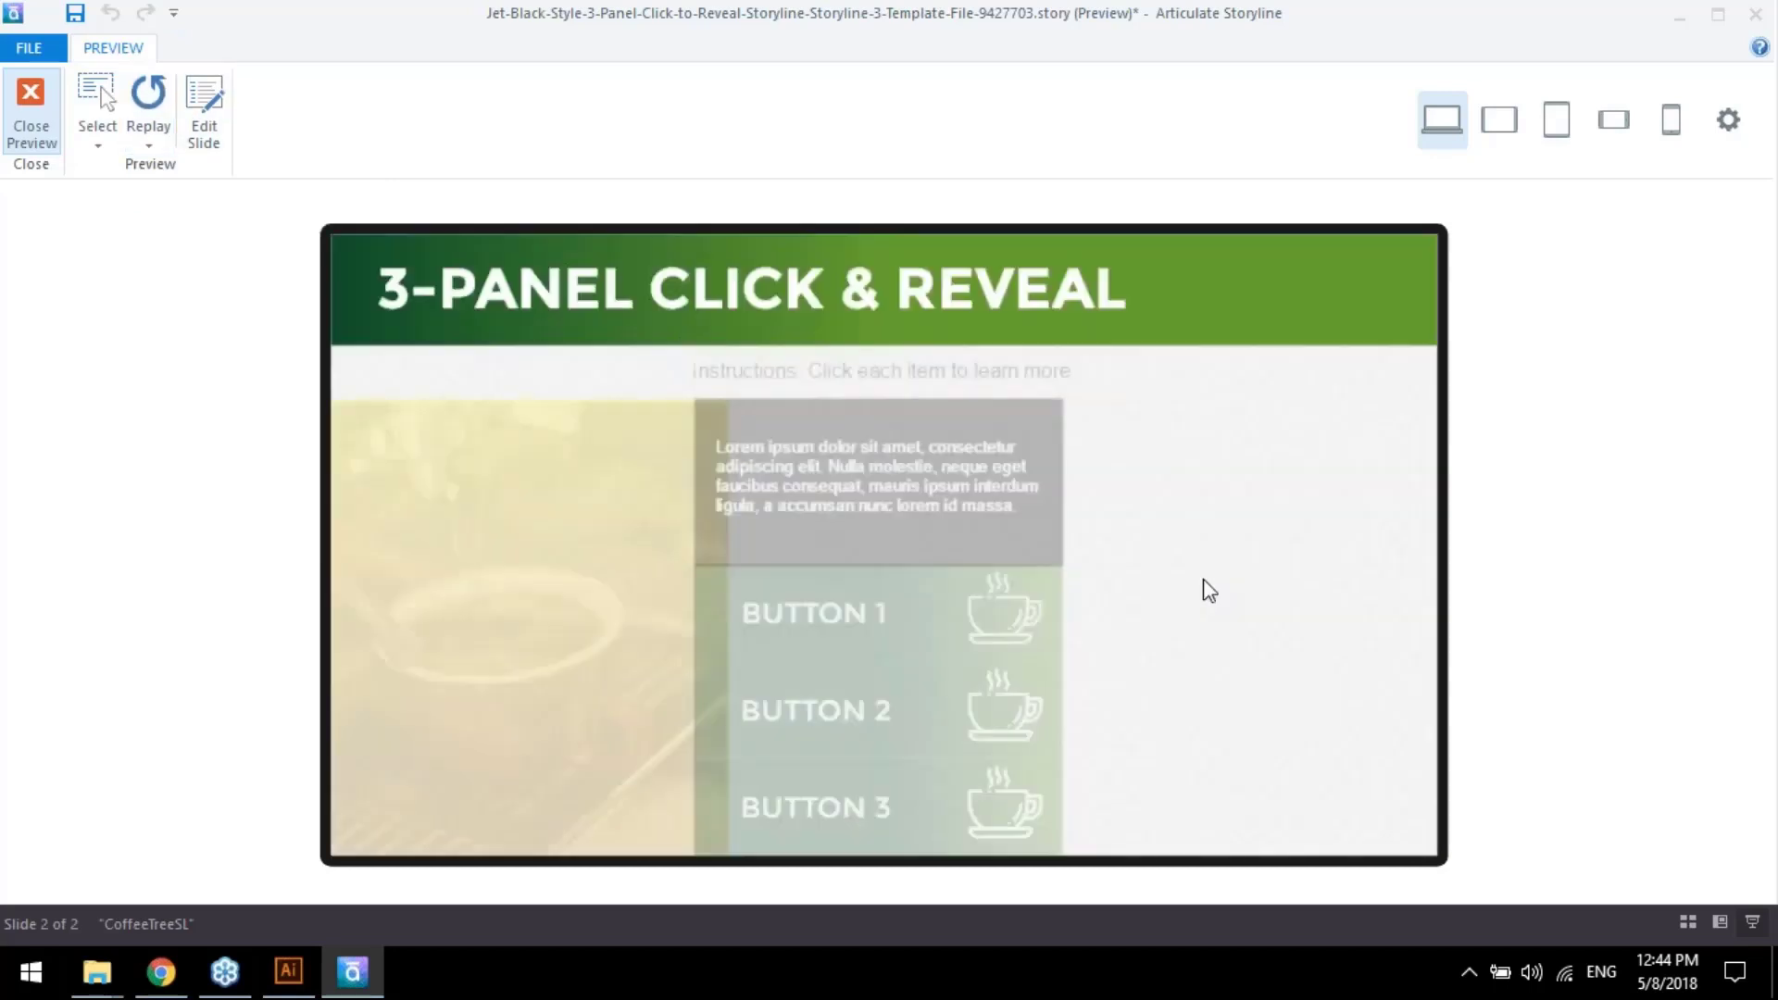
Close the preview and return to slide 1.2 in the slide editor
click(47, 106)
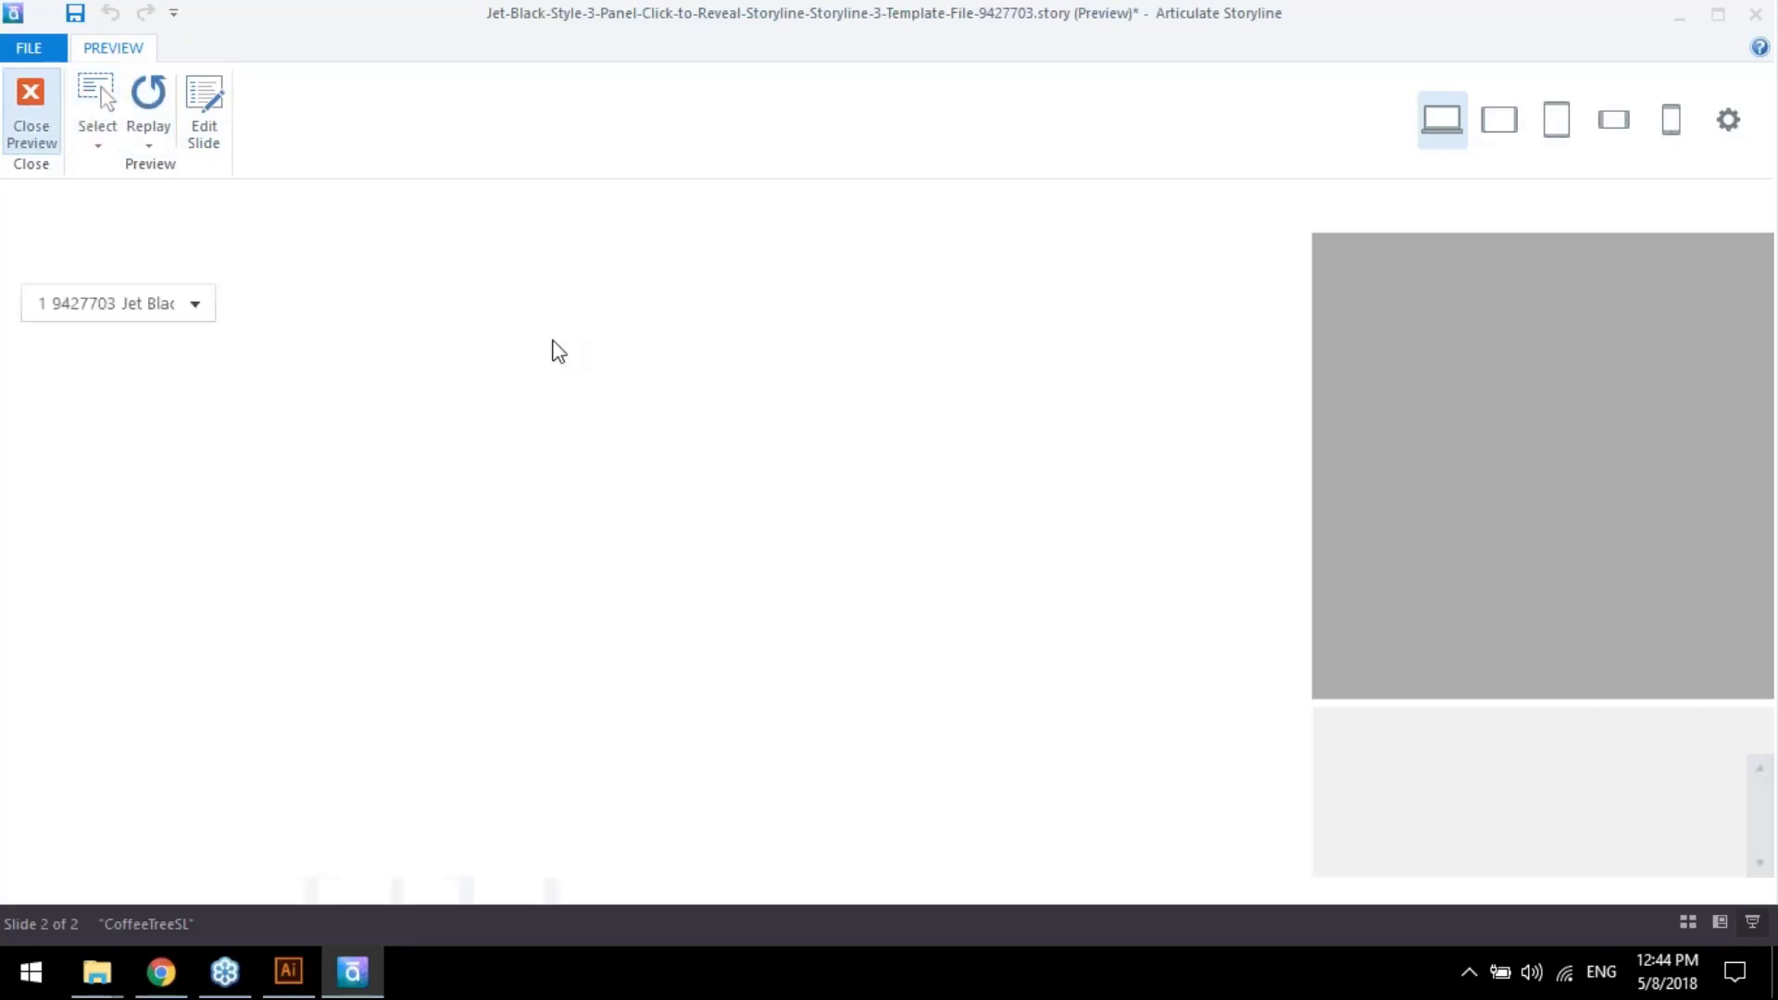
click(61, 378)
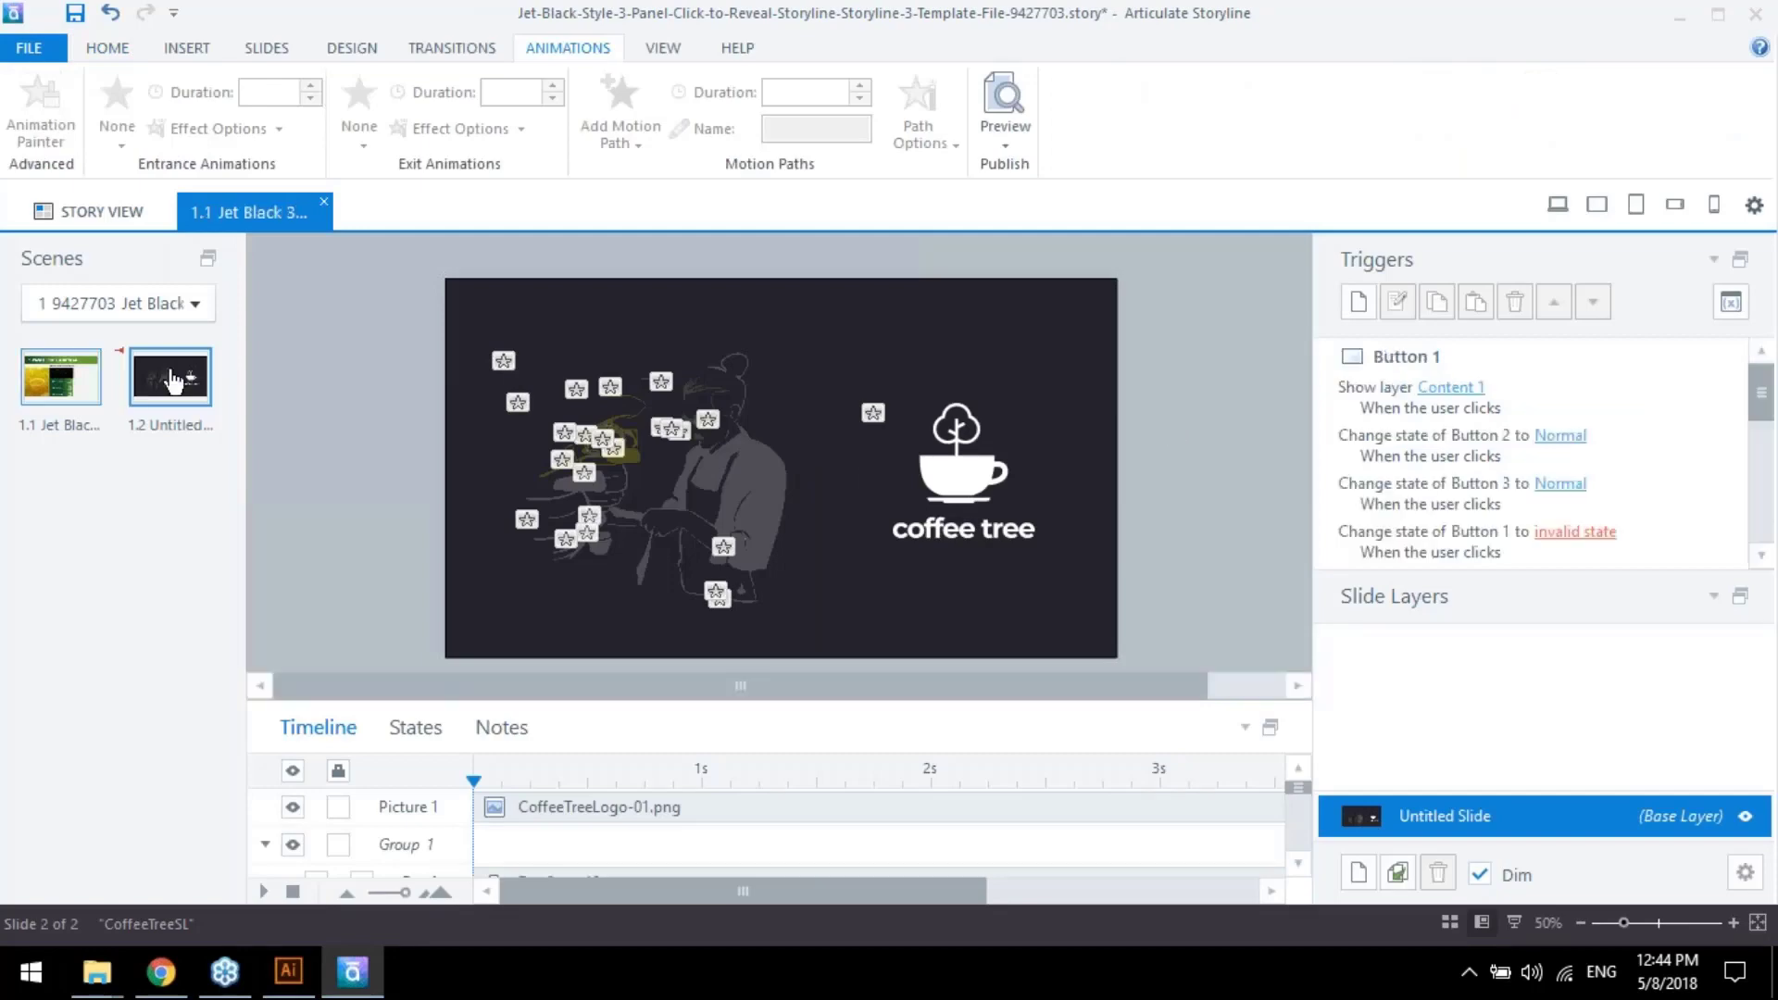
click(170, 380)
scroll(336, 541, down, 1)
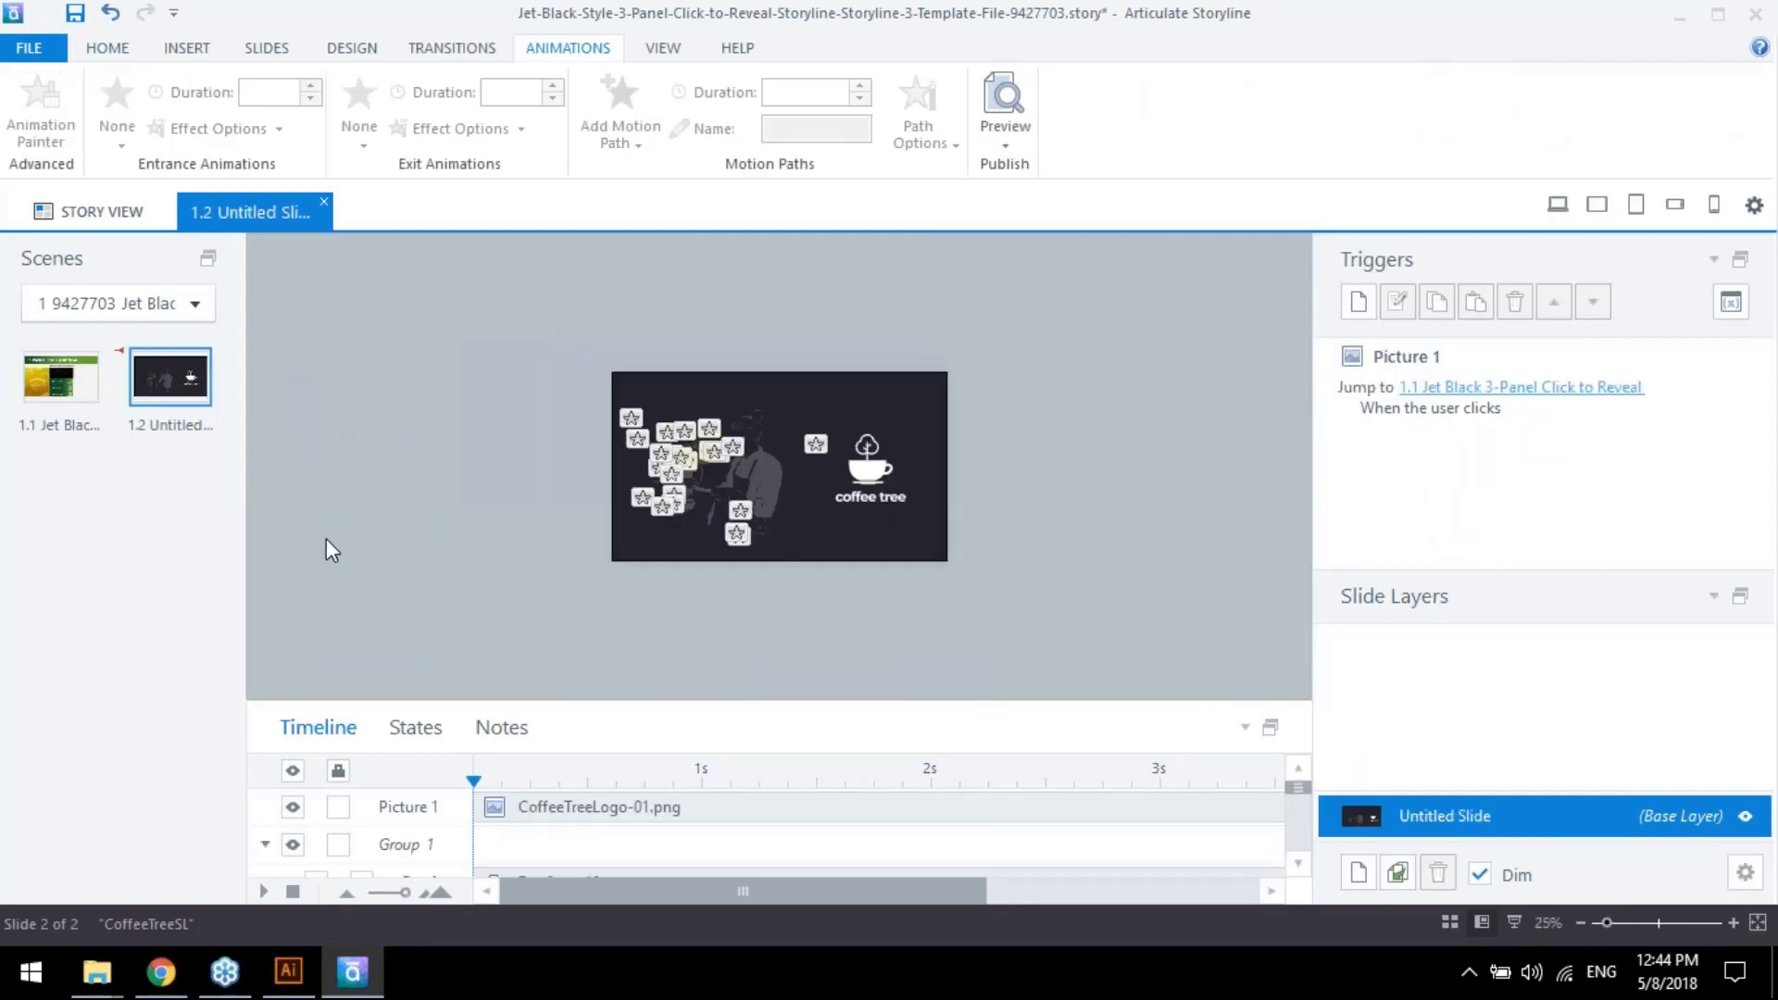
Switch to File Explorer and open the 002-feelings EPS file from the Webinar-SL eps folder in Illustrator
mouse_move(97, 973)
click(361, 861)
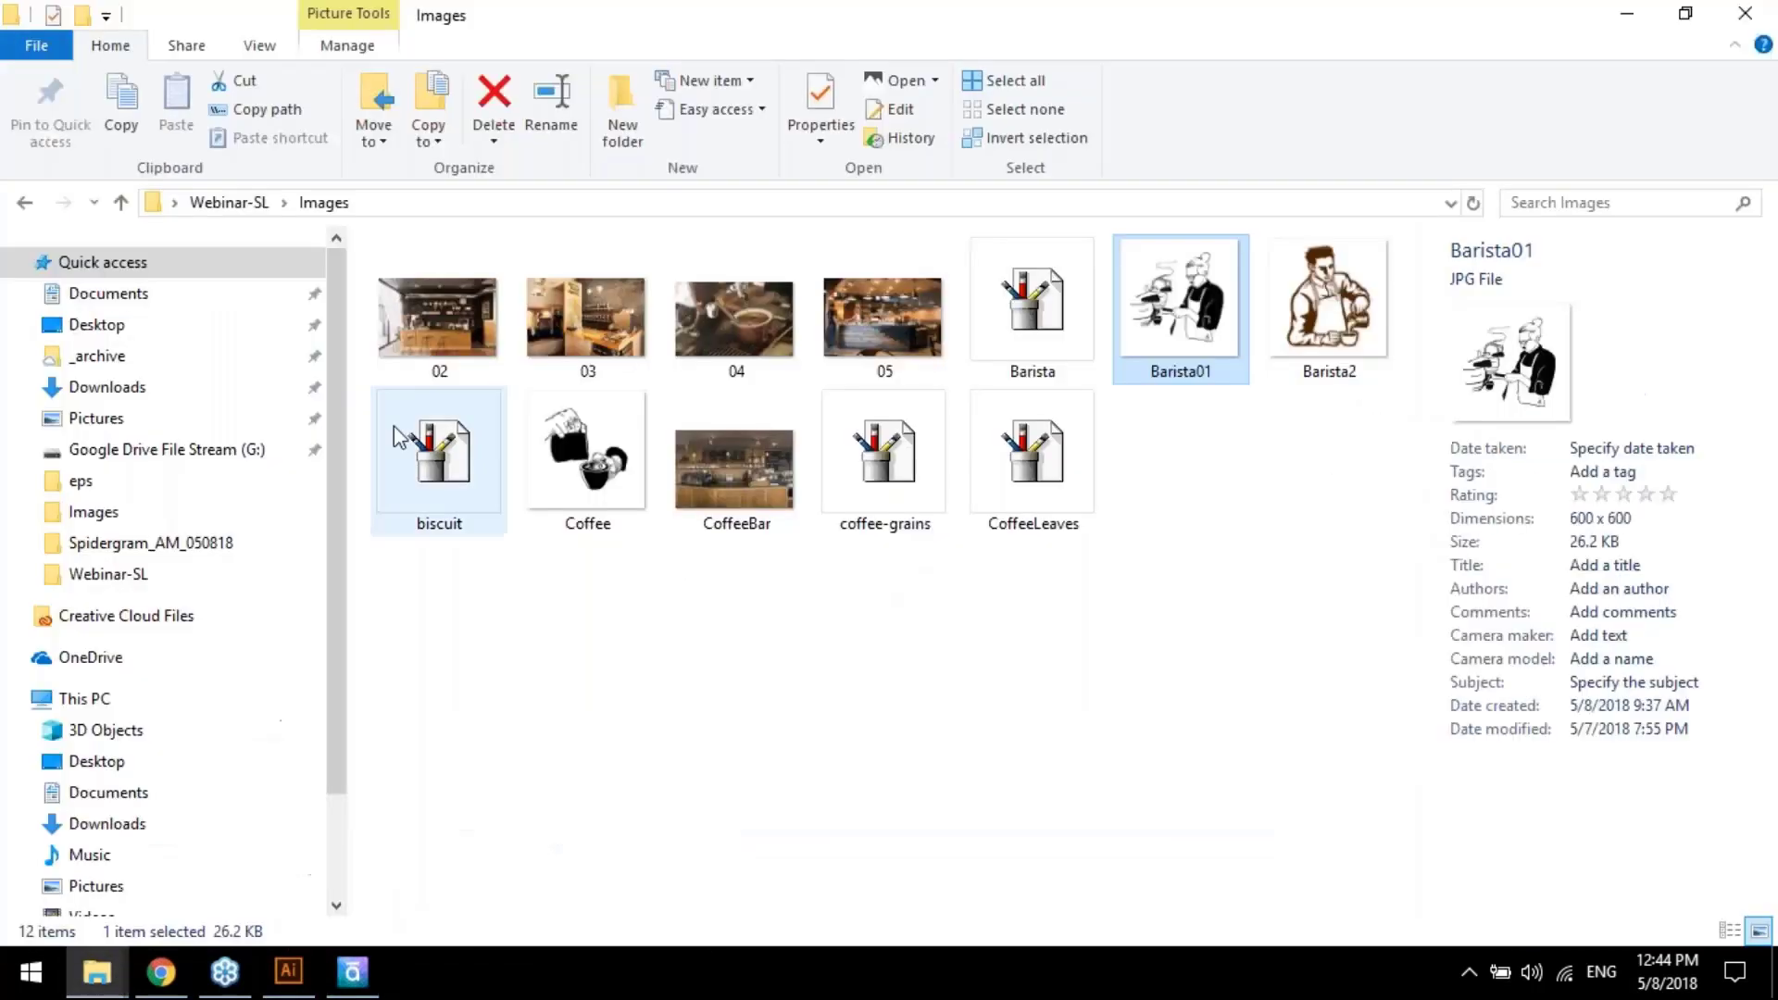
click(121, 203)
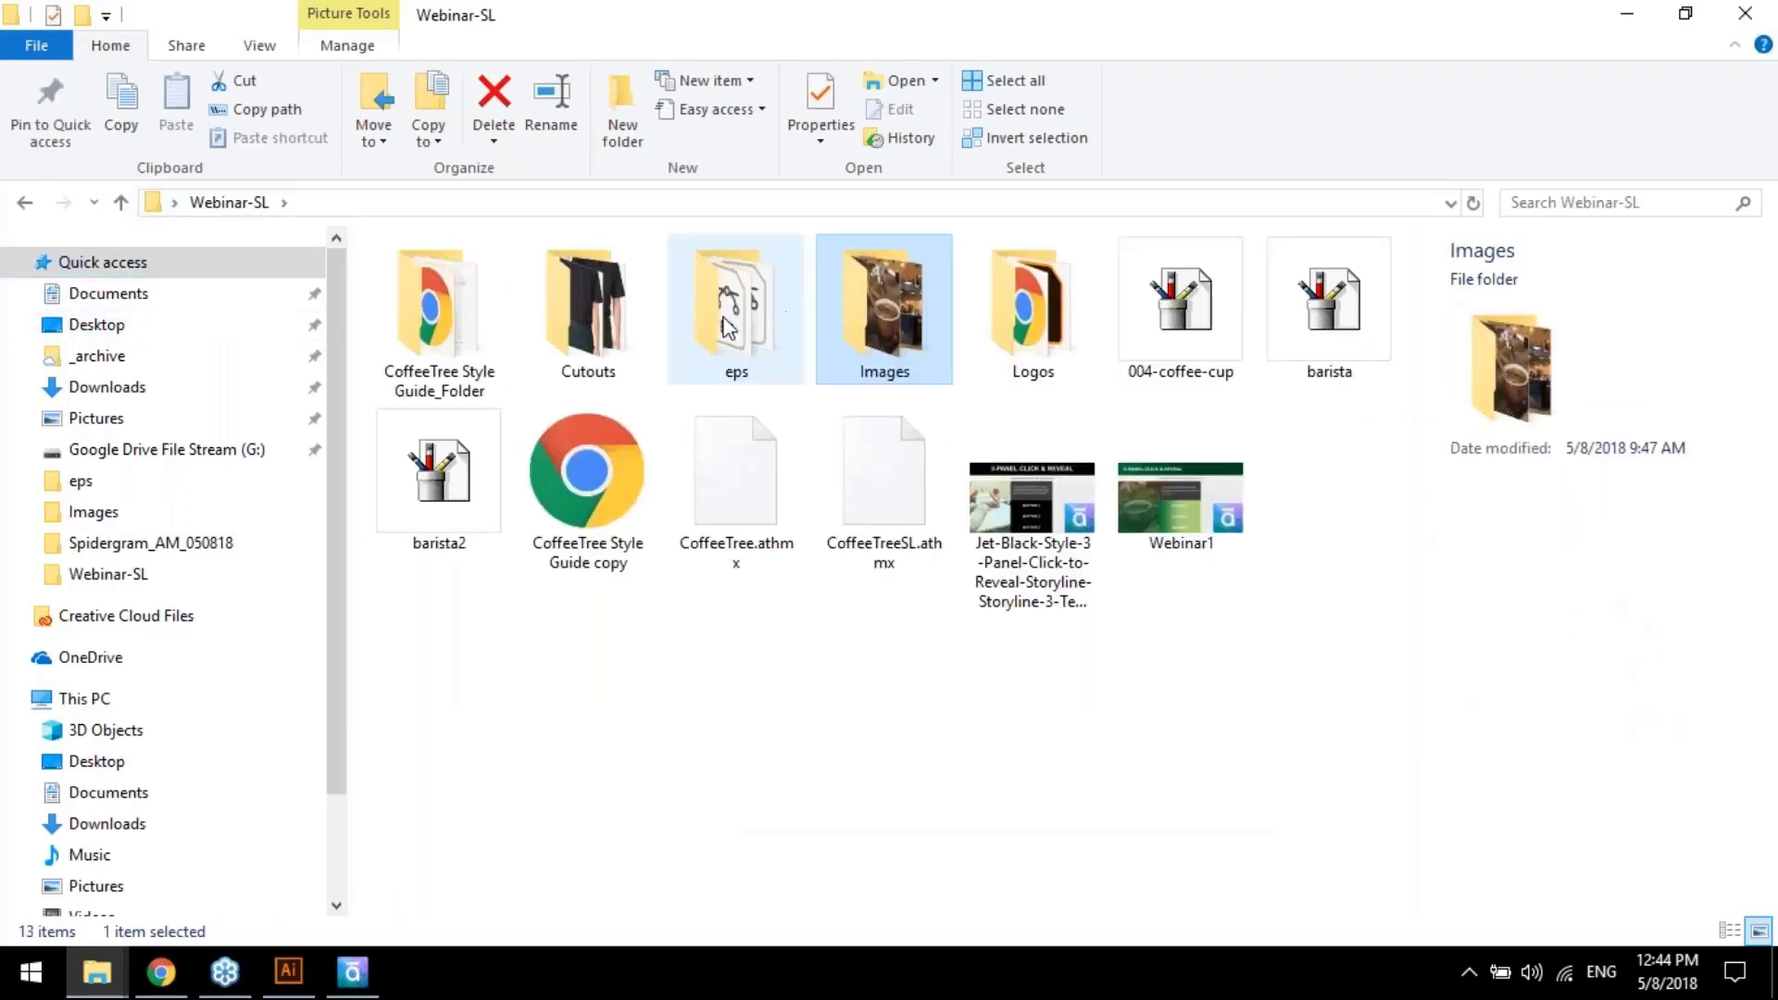
double_click(715, 332)
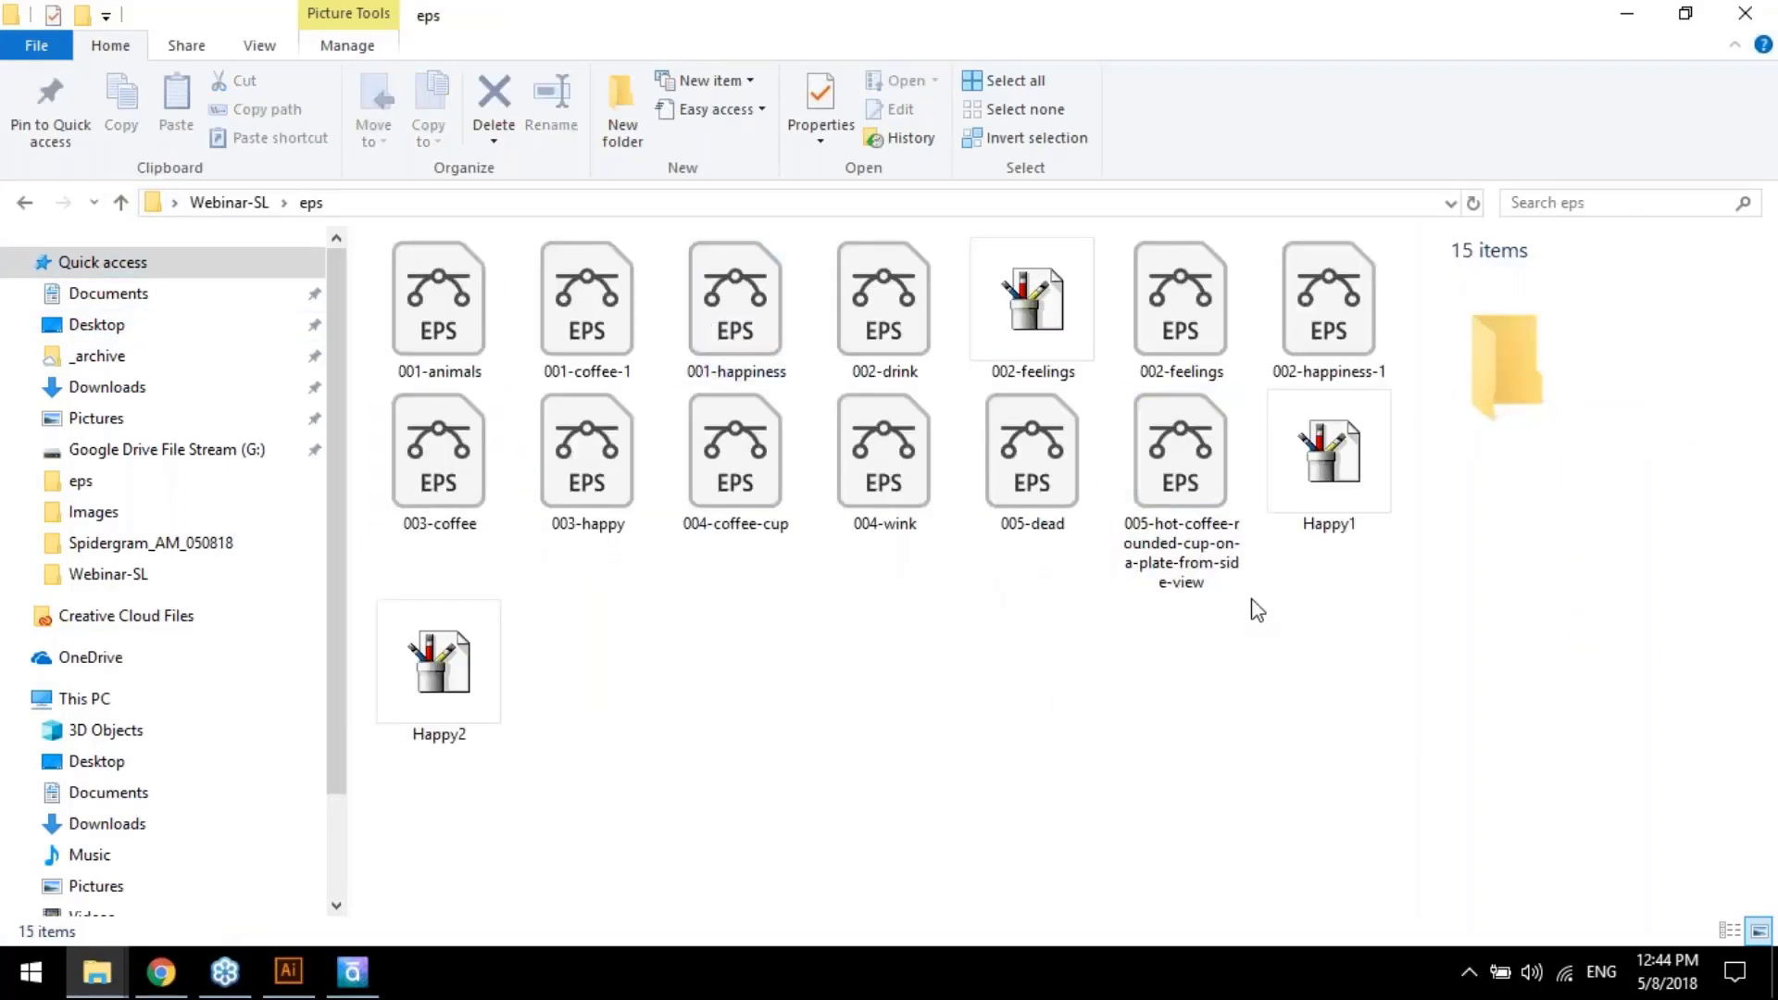
click(1331, 298)
click(1203, 335)
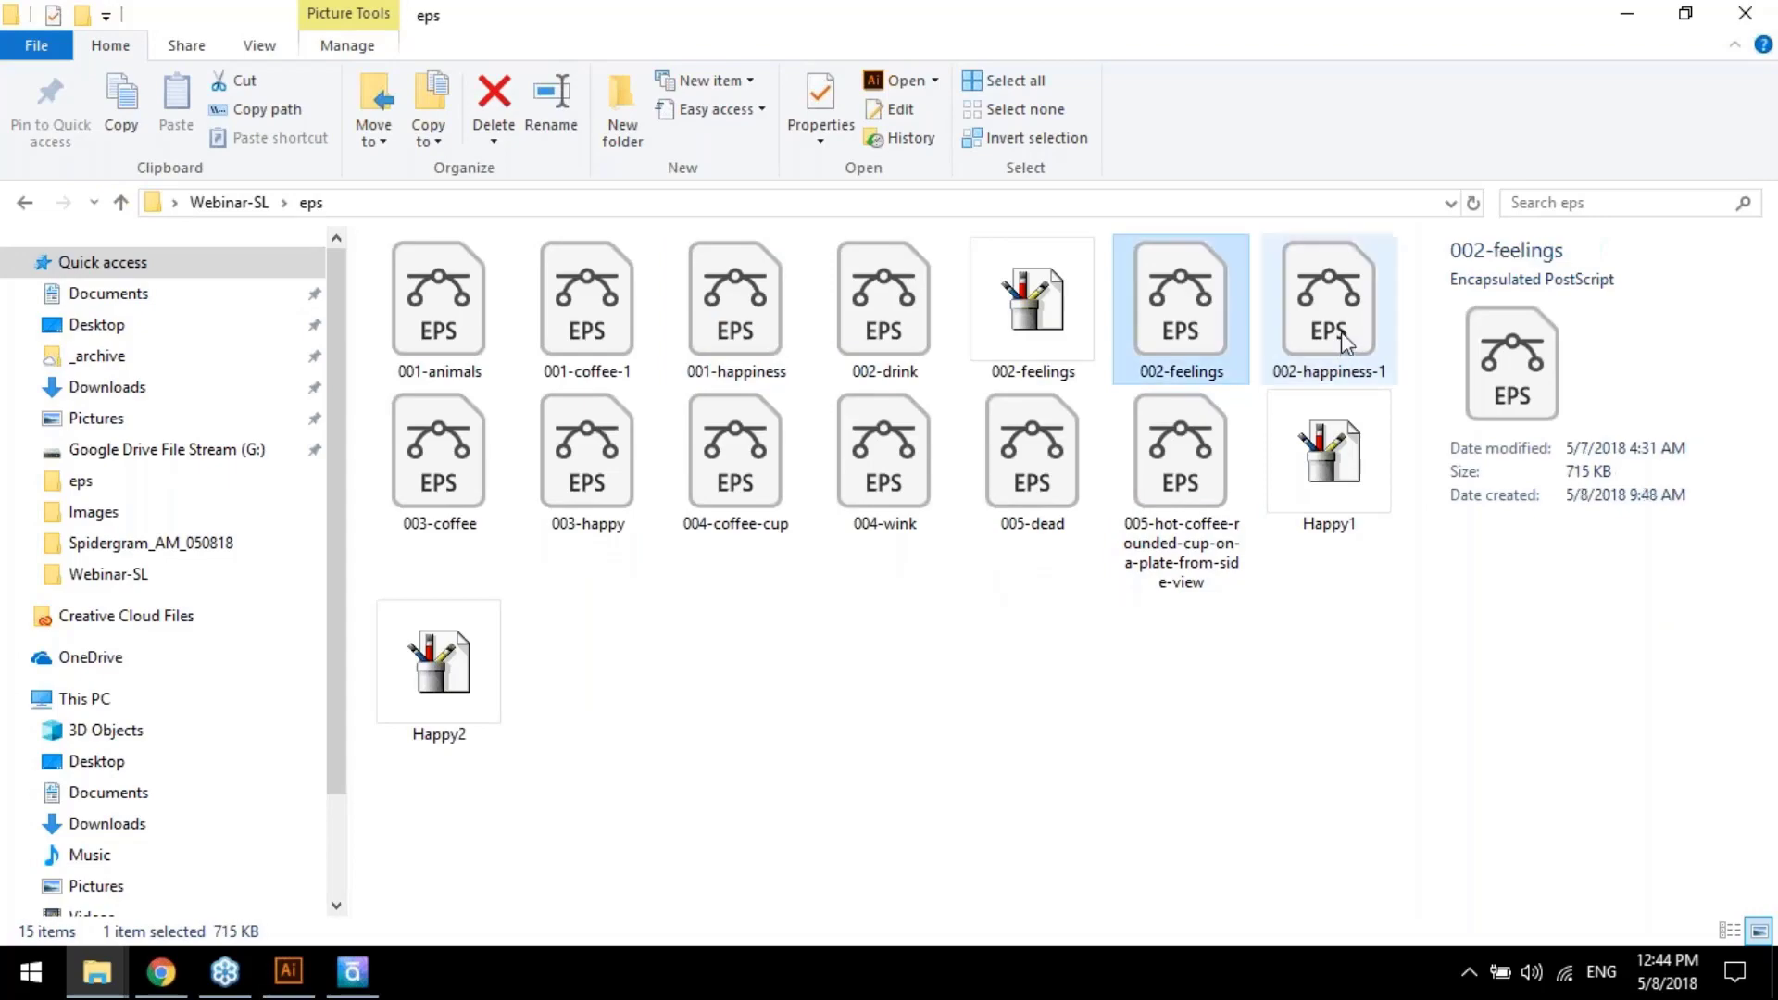
double_click(1203, 341)
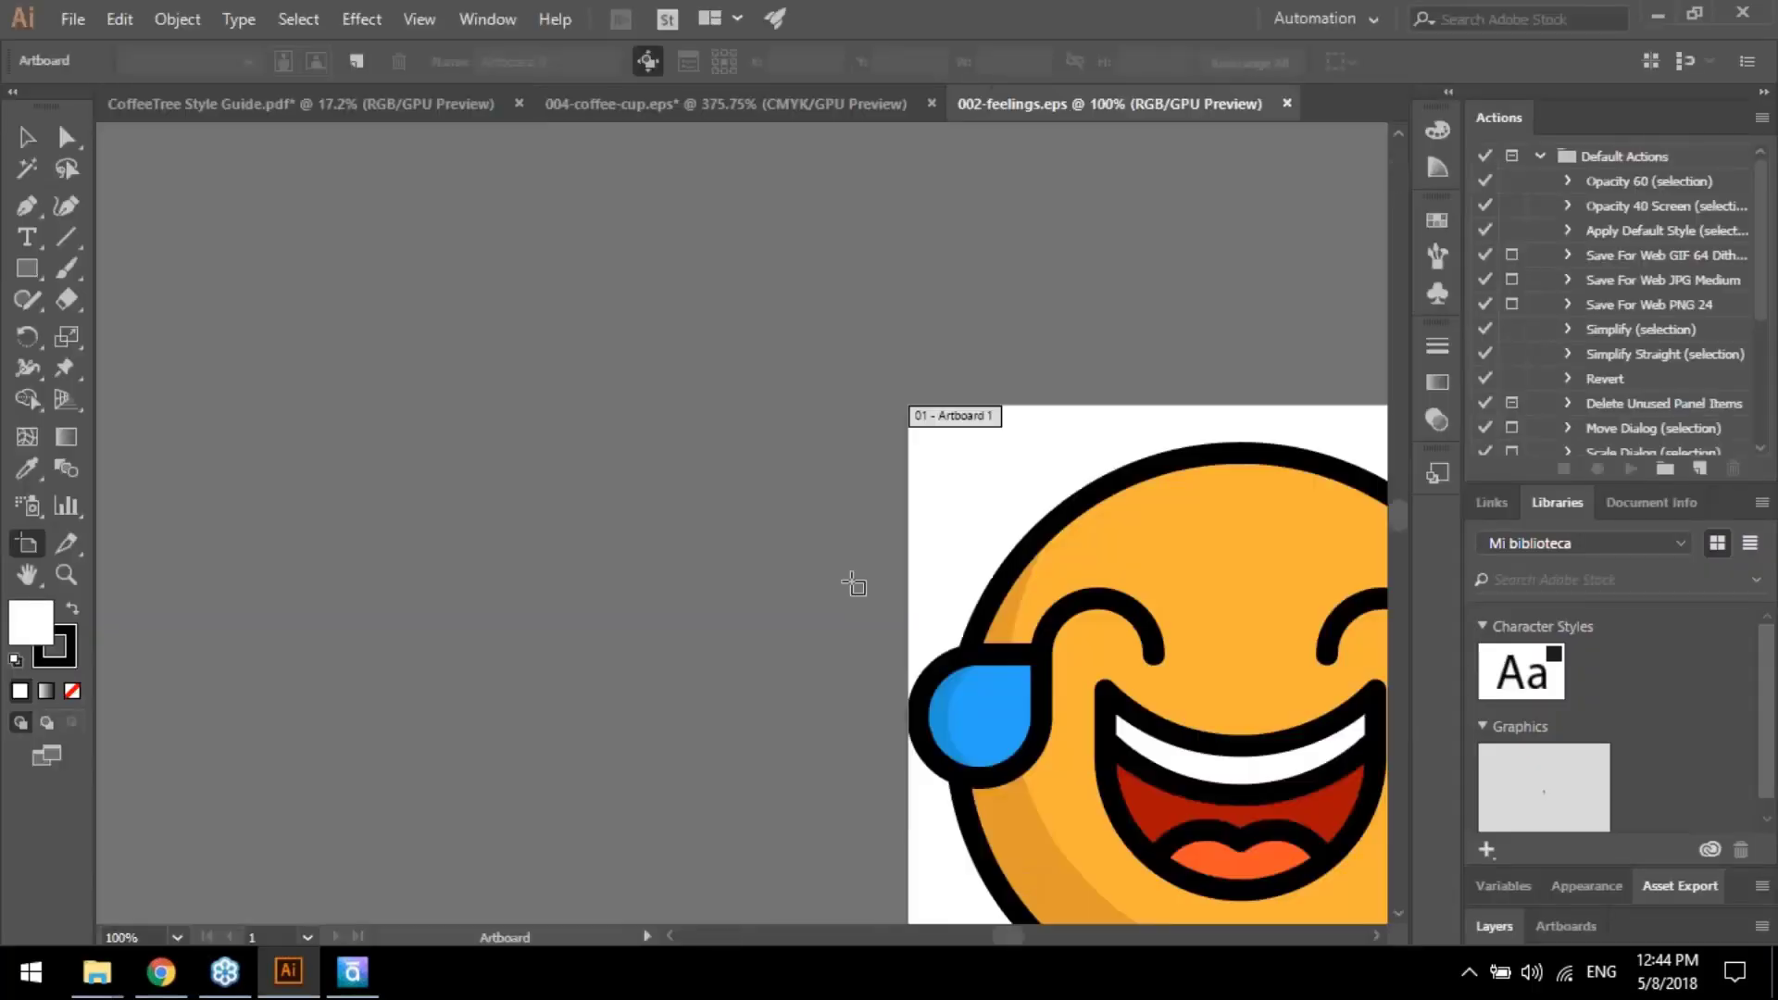
Try moving the orange face circle and its darker shading shape in the emoji artwork, undoing the moves
scroll(854, 584, down, 3)
key(z)
drag(1286, 529, 700, 465)
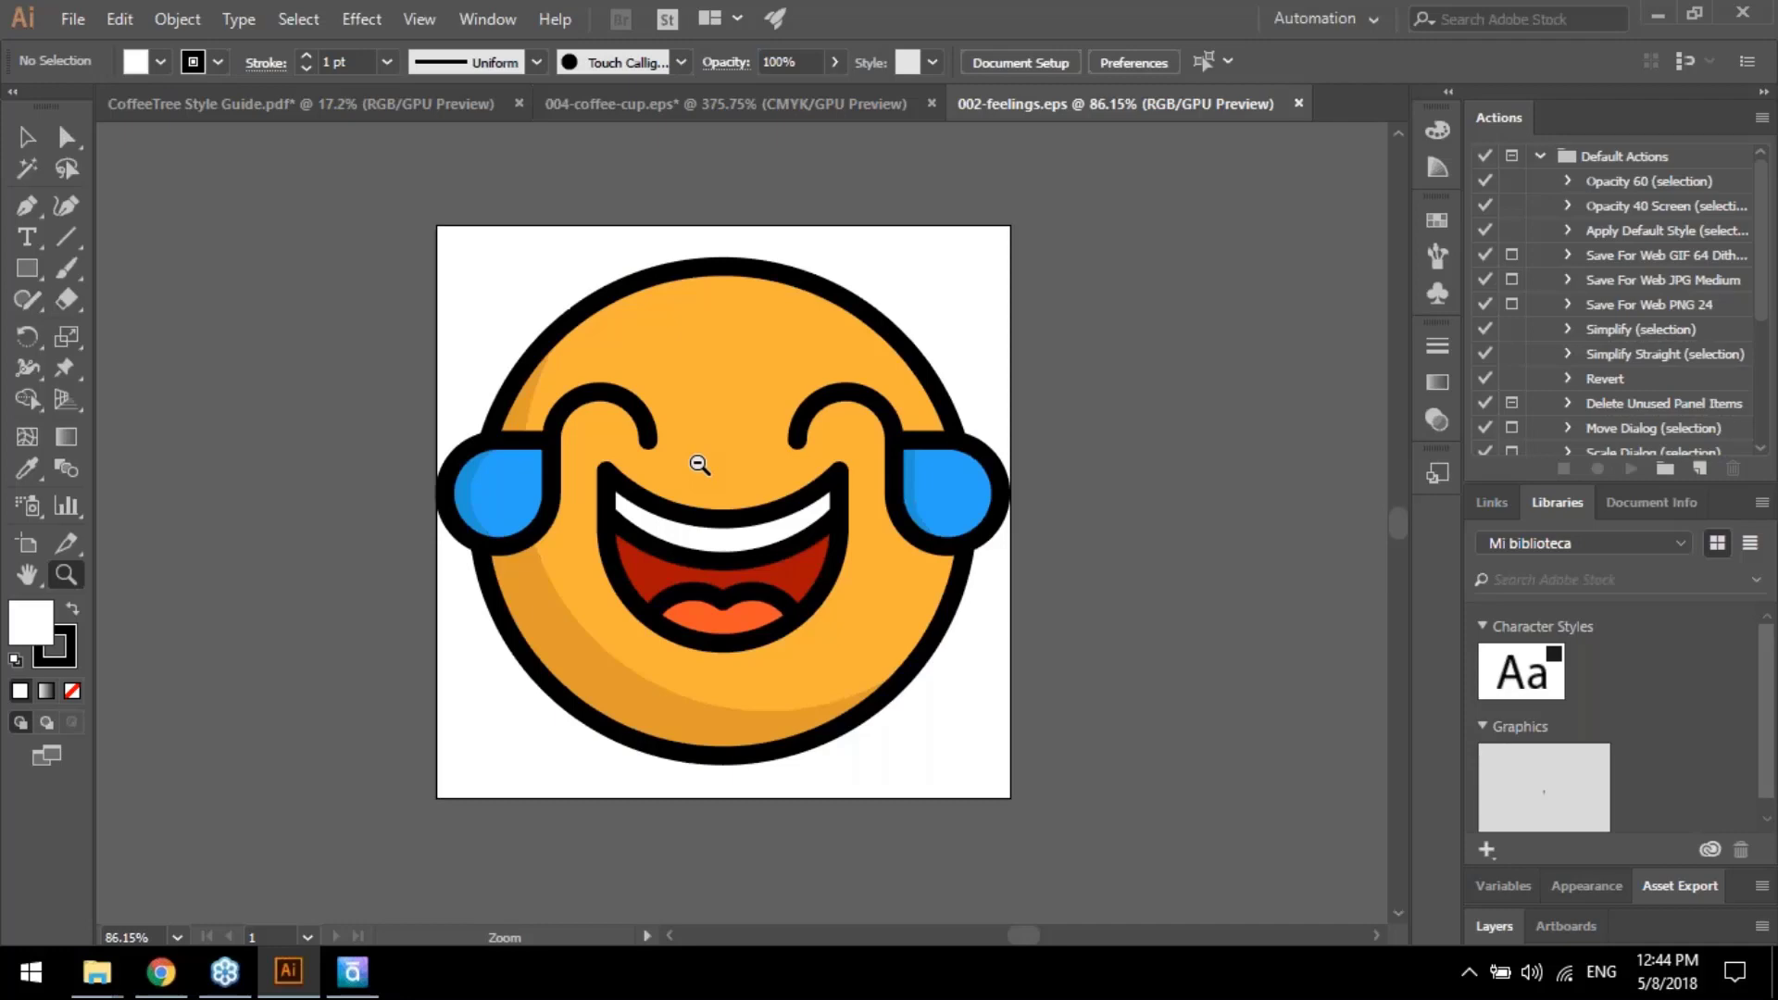
key(v)
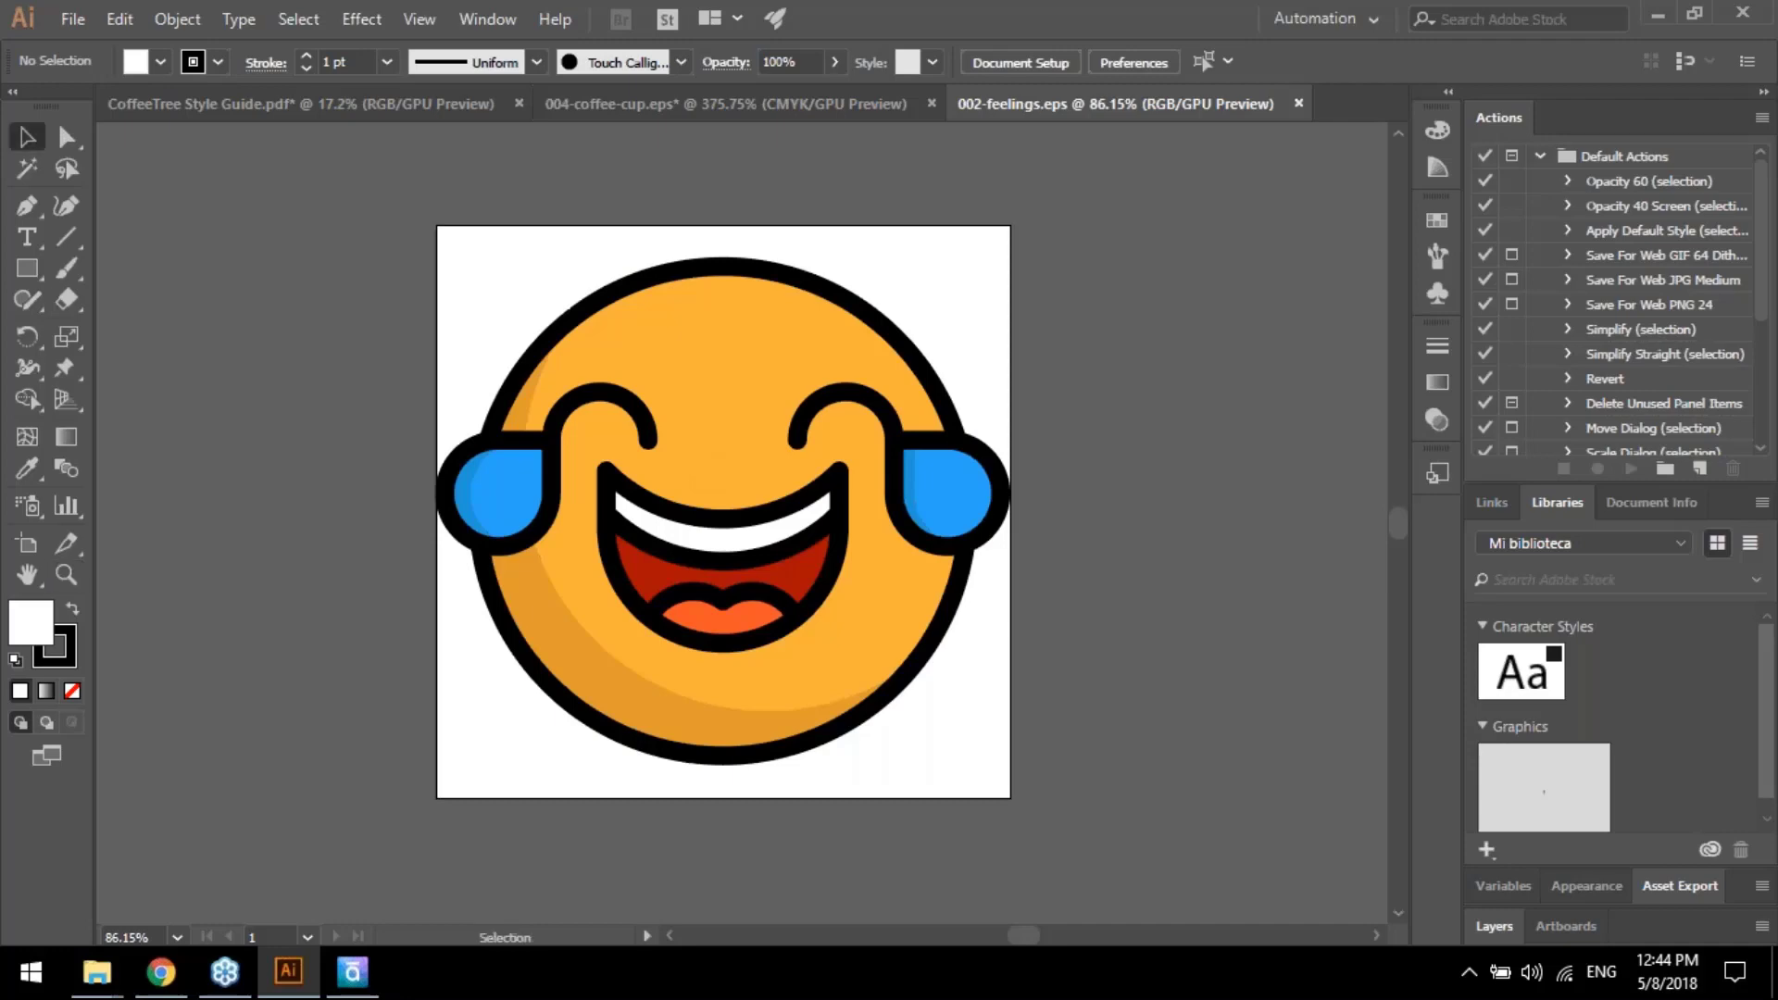
drag(739, 437, 844, 464)
key(ctrl+z)
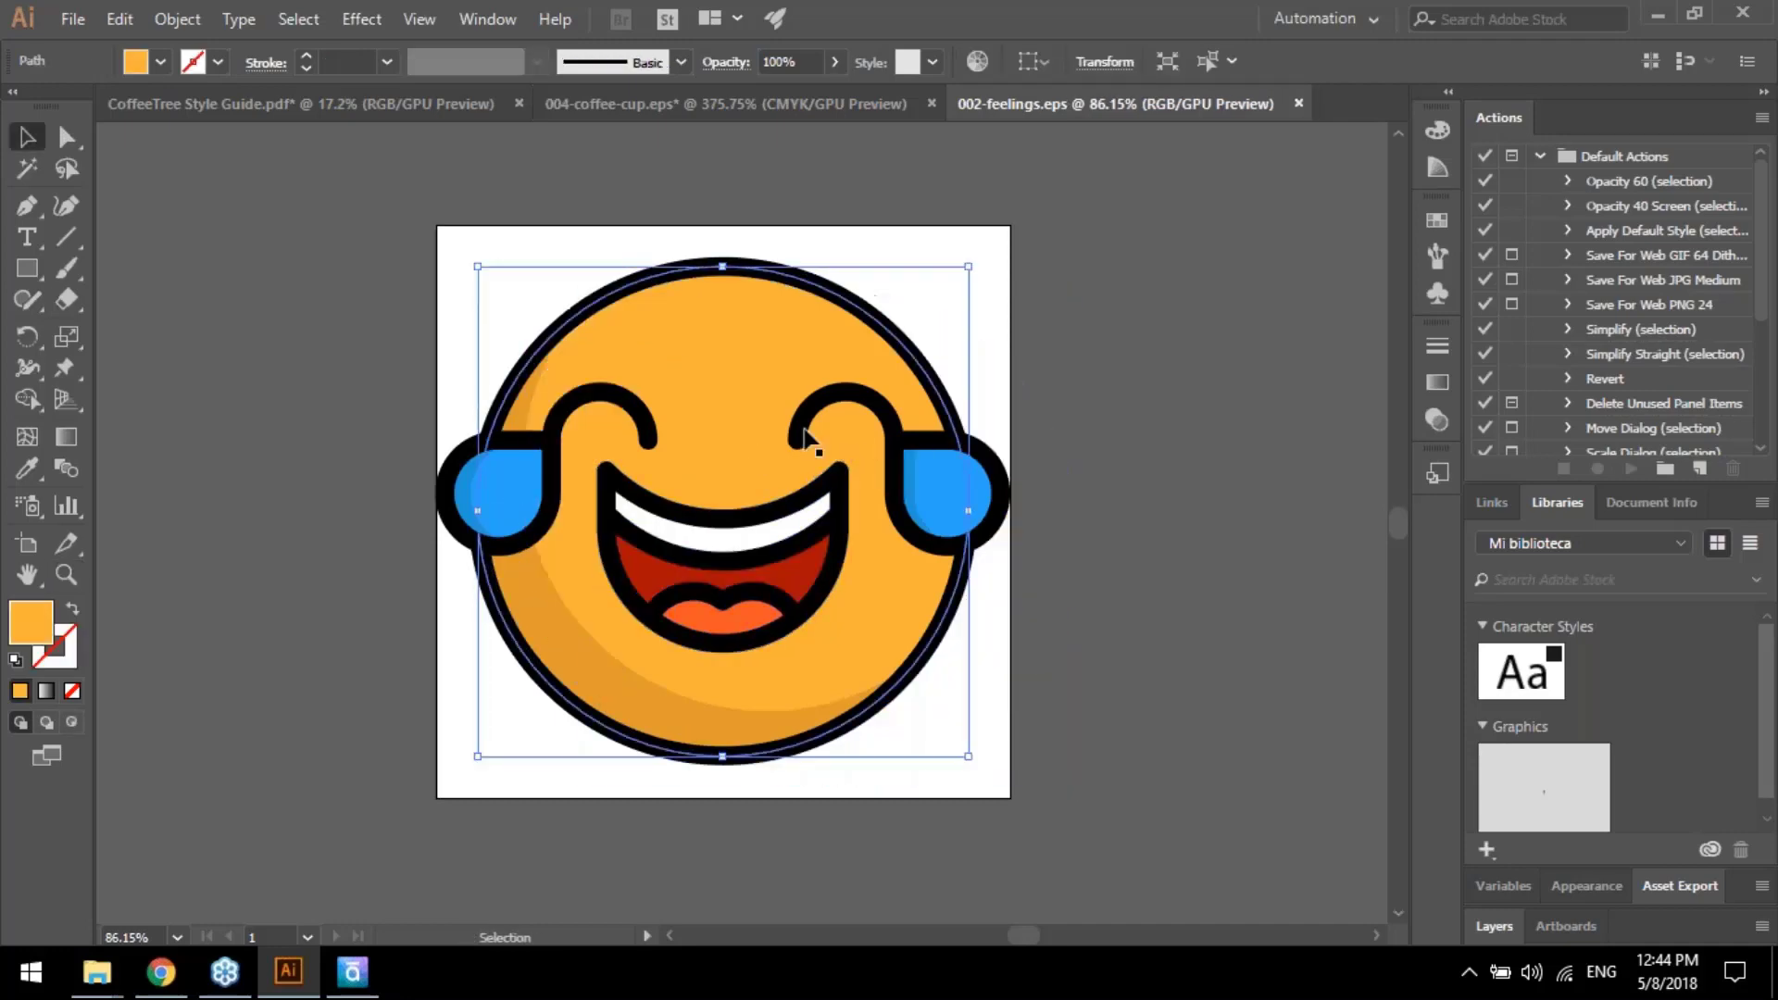
key(ctrl+space)
drag(476, 278, 380, 398)
click(620, 718)
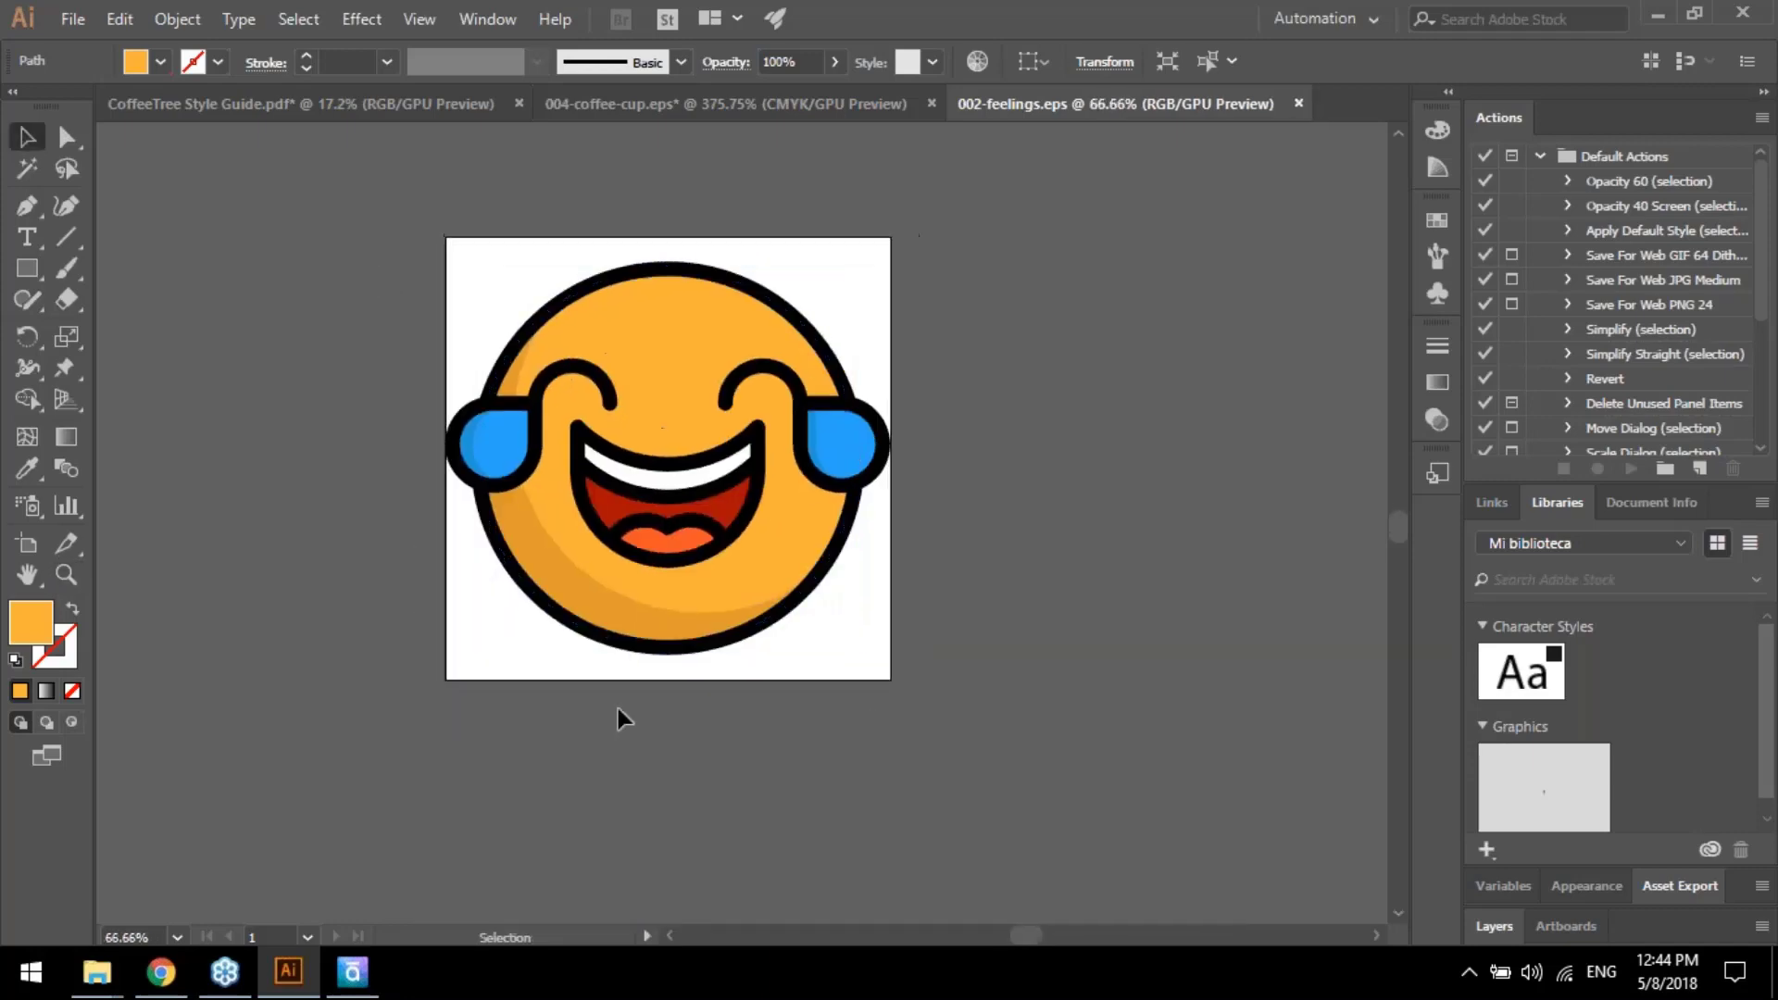
key(ctrl+shift+z)
key(ctrl+z)
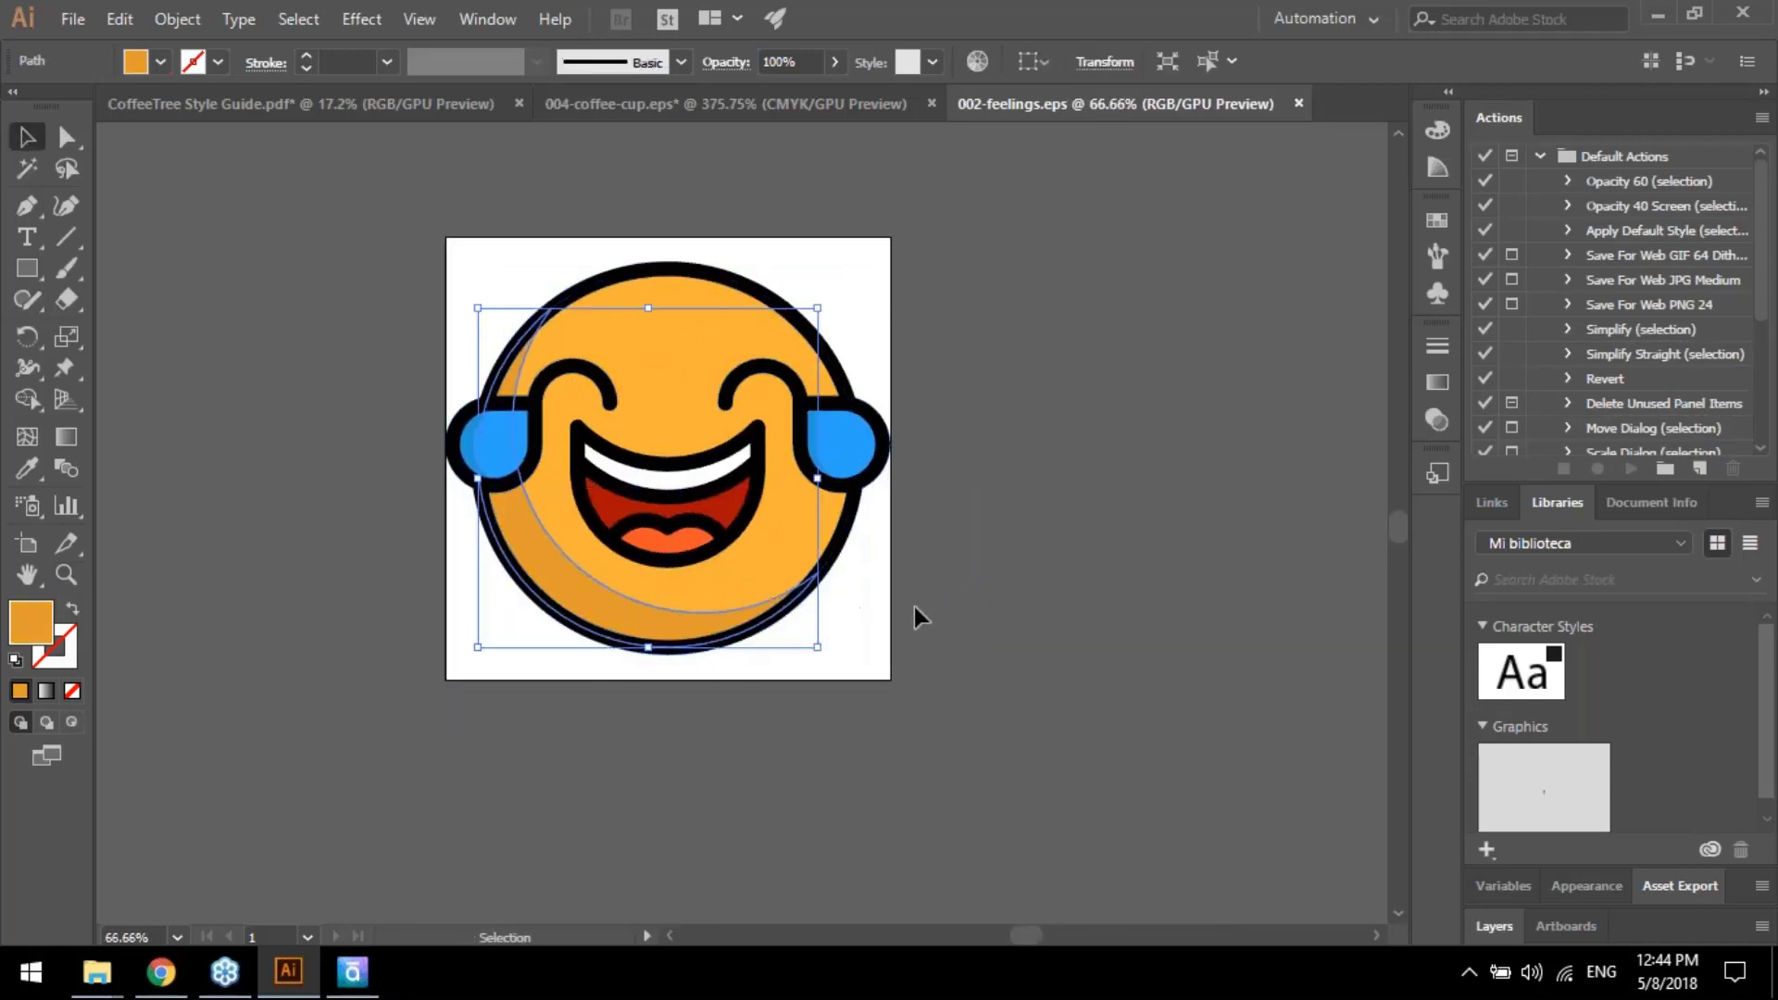
click(355, 502)
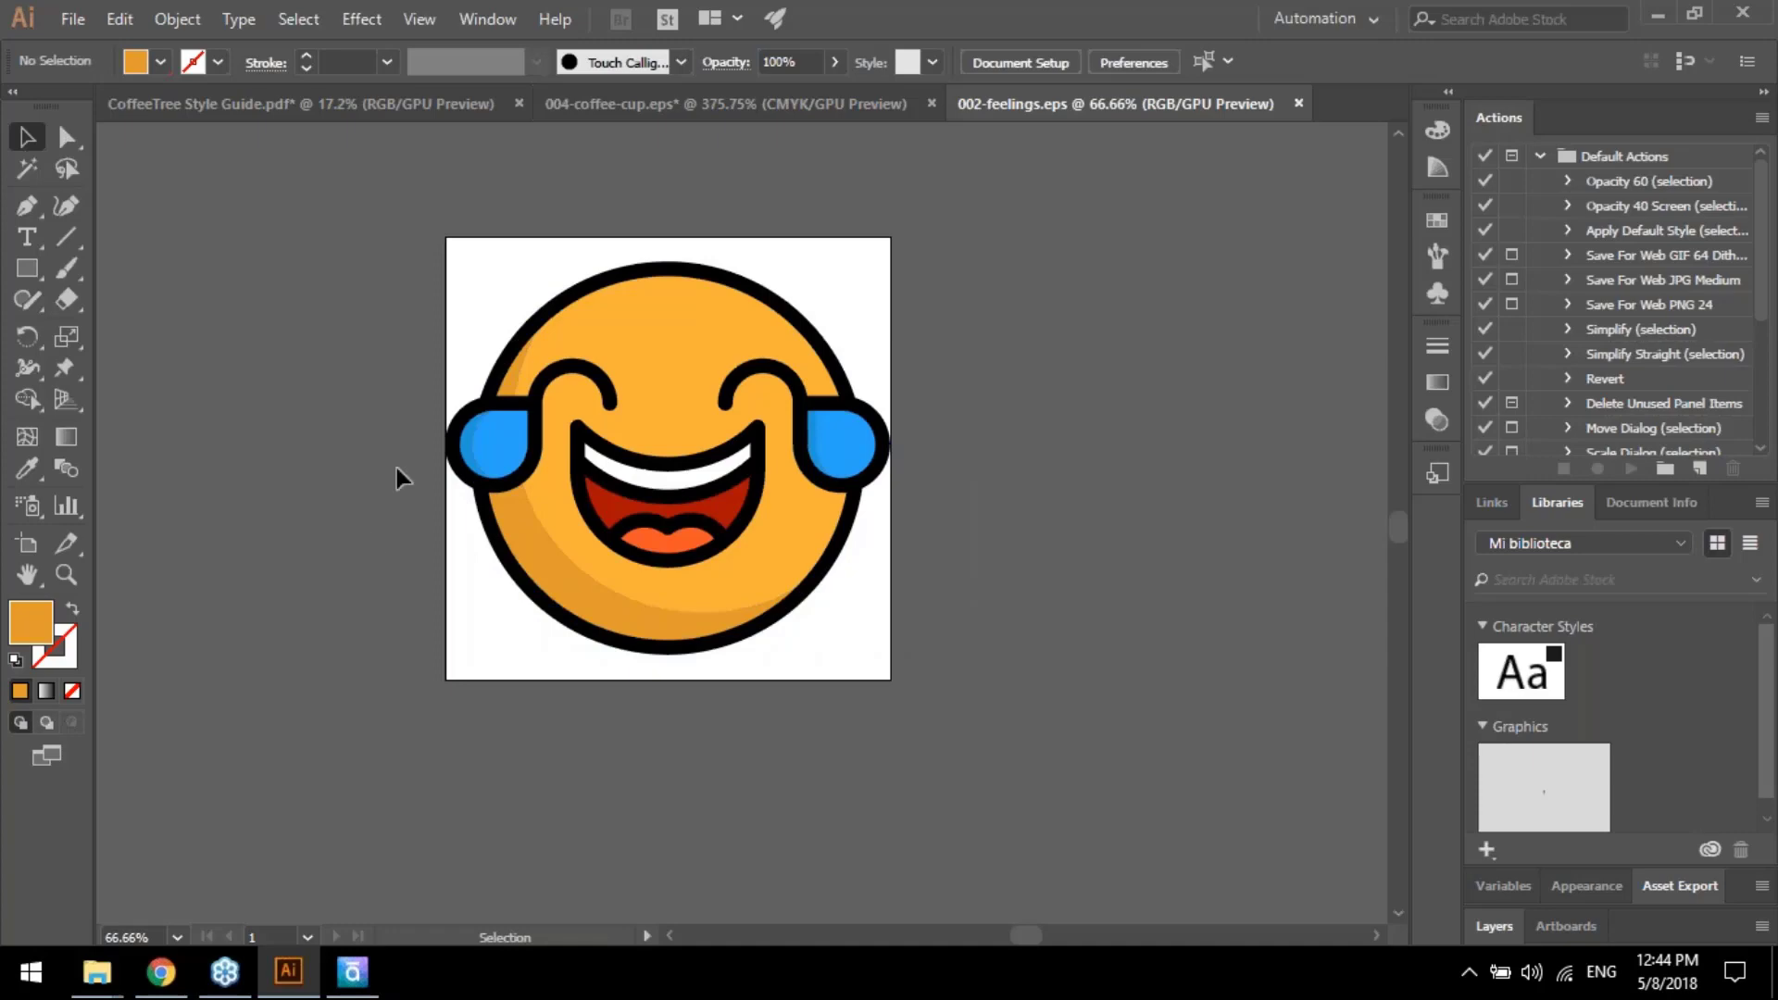
Select the whole emoji artwork and export it as an Enhanced Metafile named emoji into the Webinar-SL folder
drag(444, 238, 972, 707)
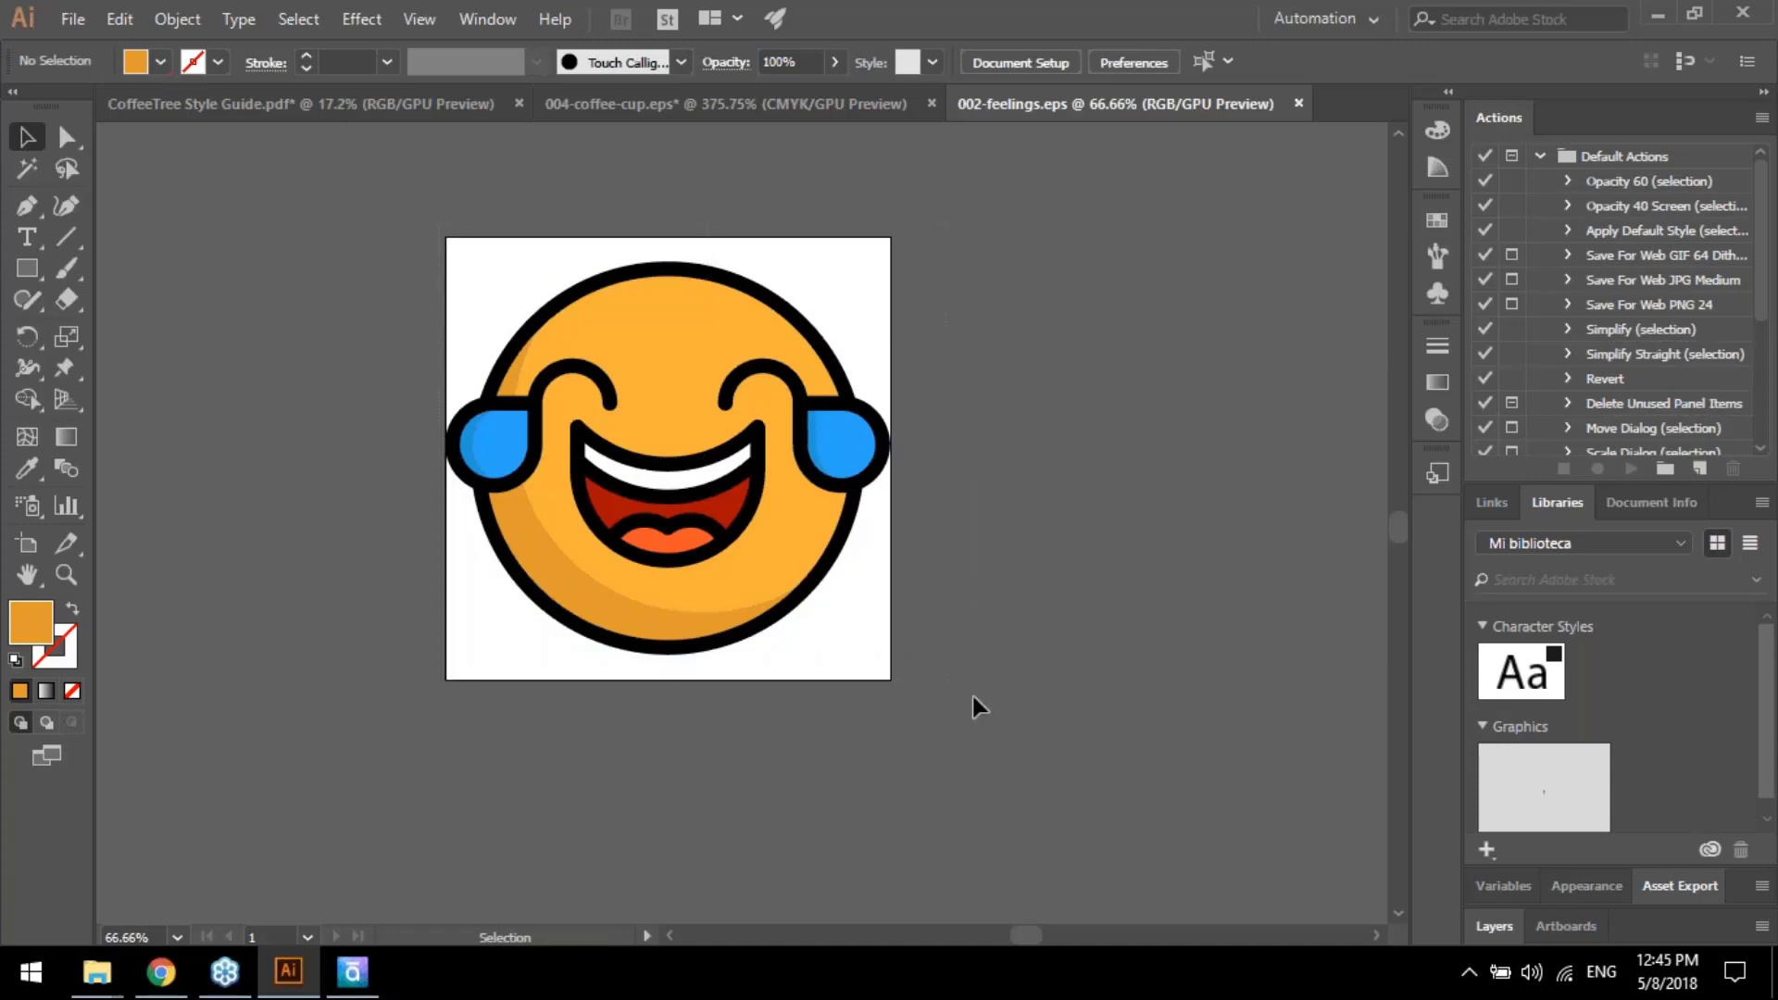
click(75, 18)
mouse_move(308, 478)
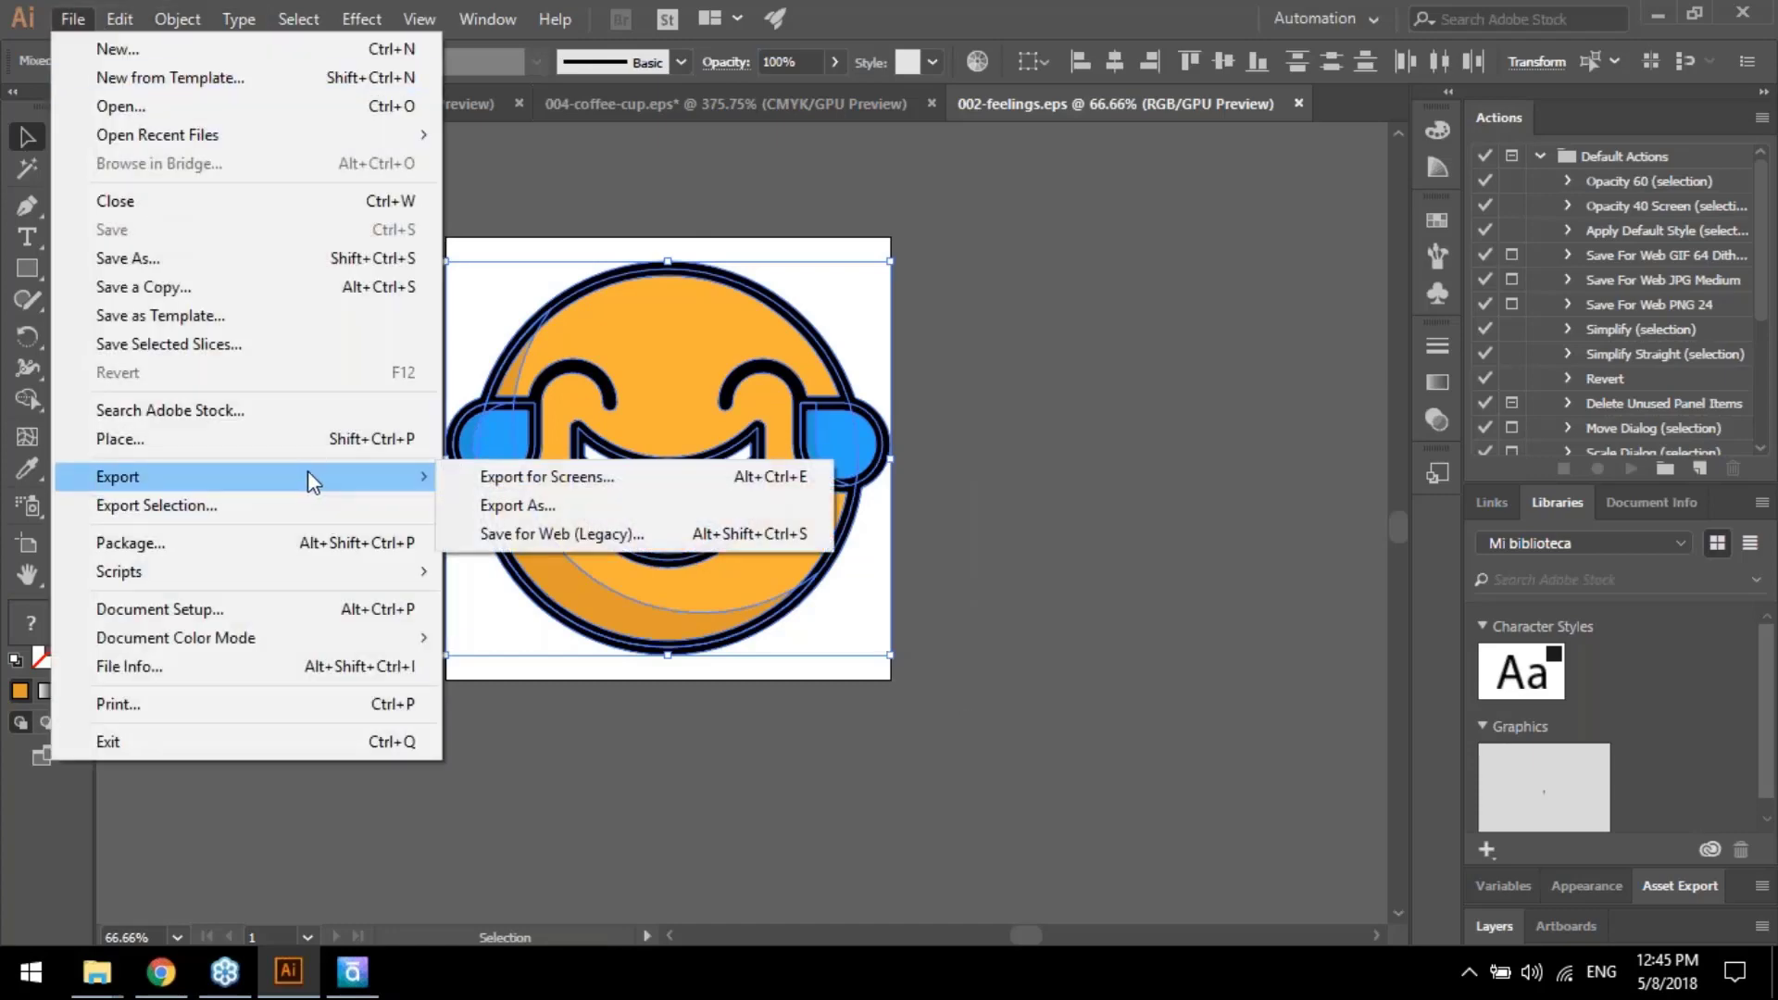
click(515, 506)
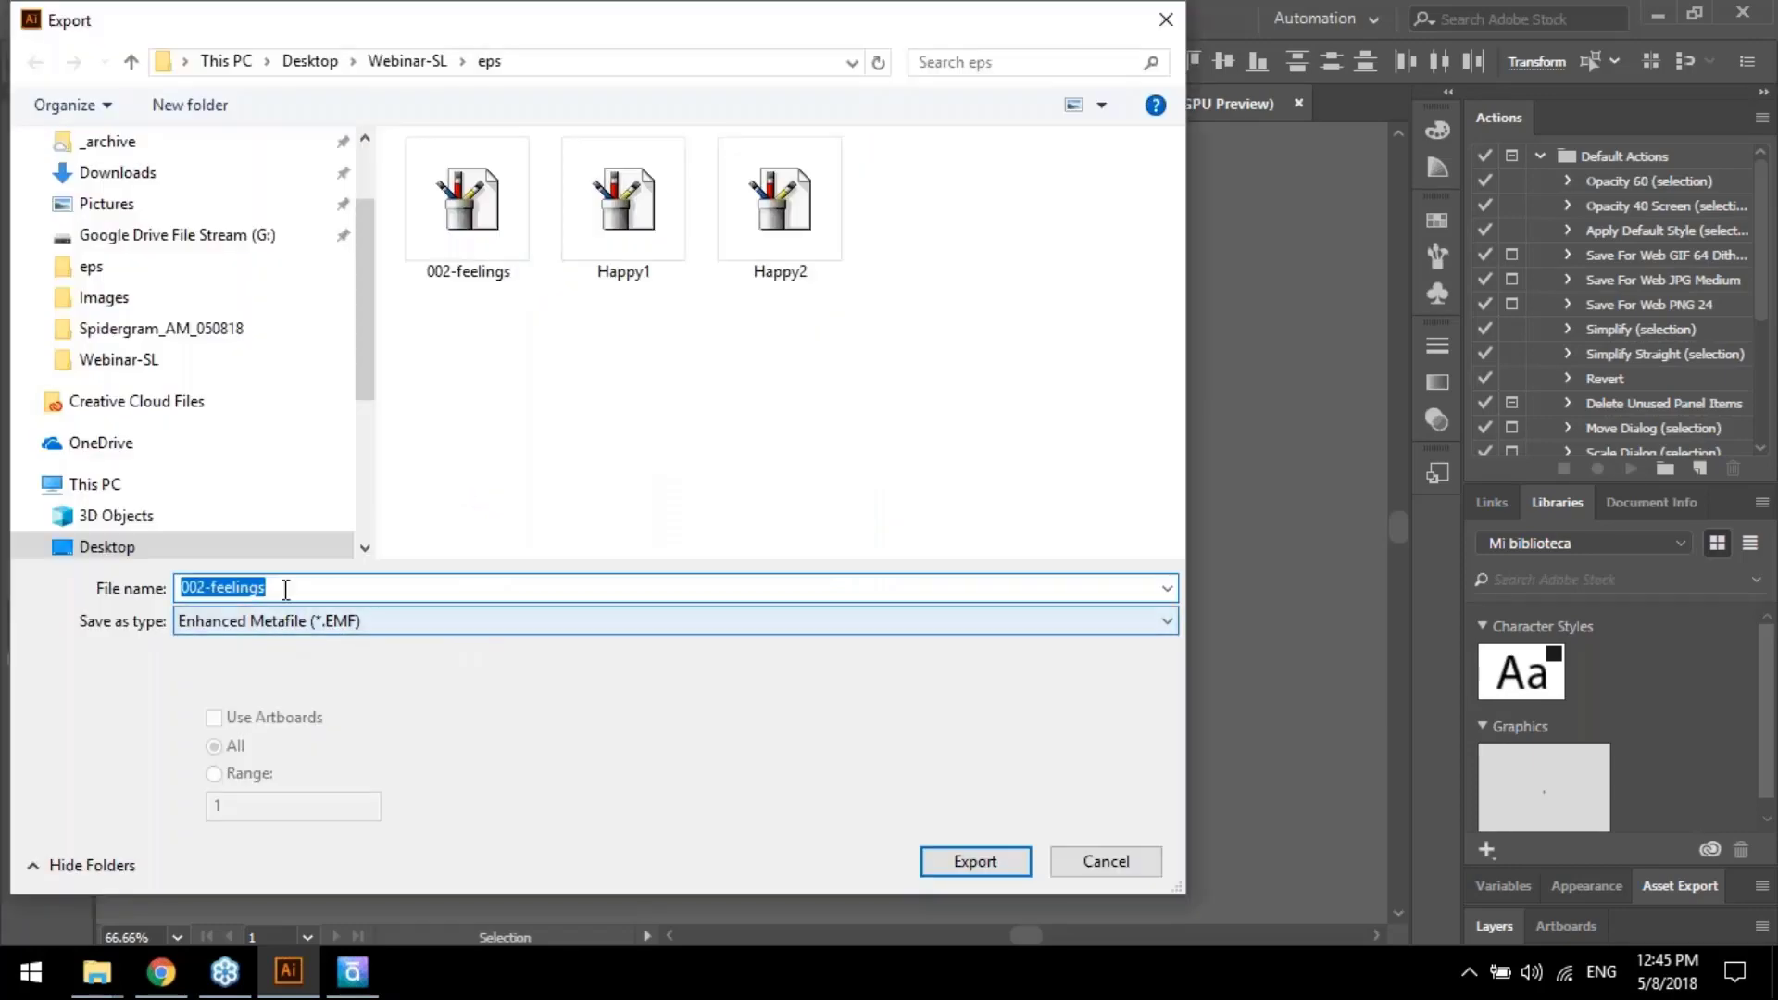
text(emo)
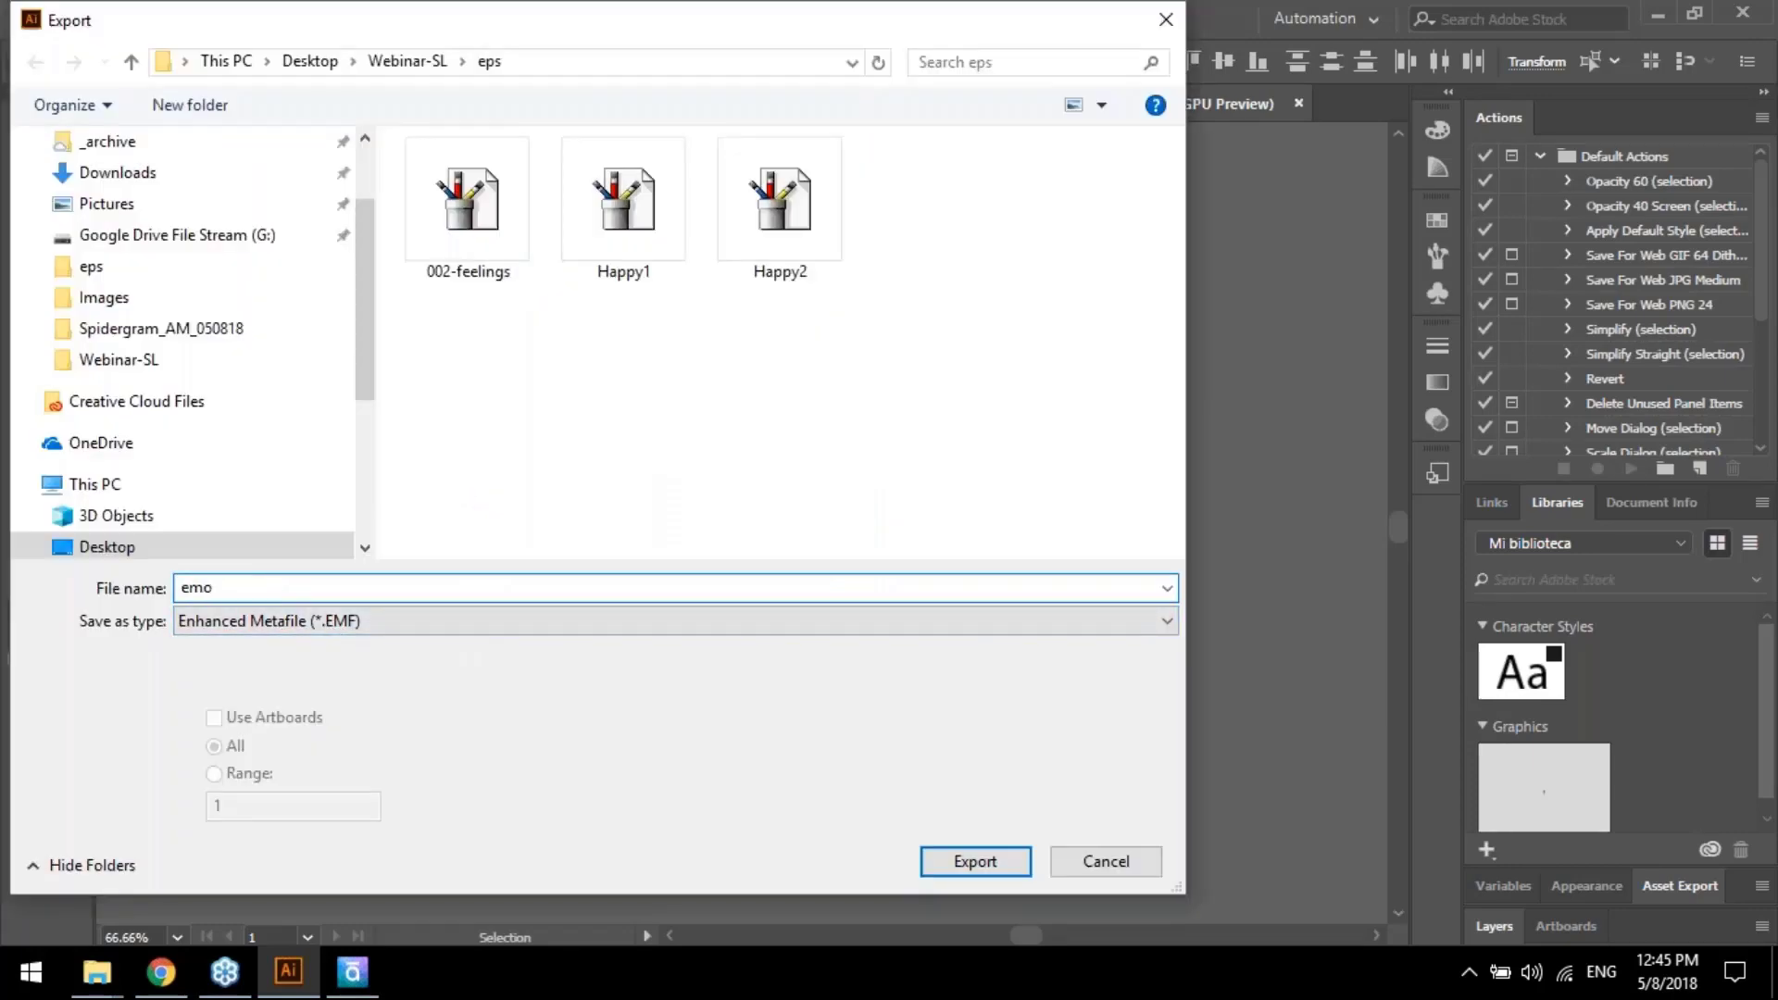
text(ji)
click(131, 63)
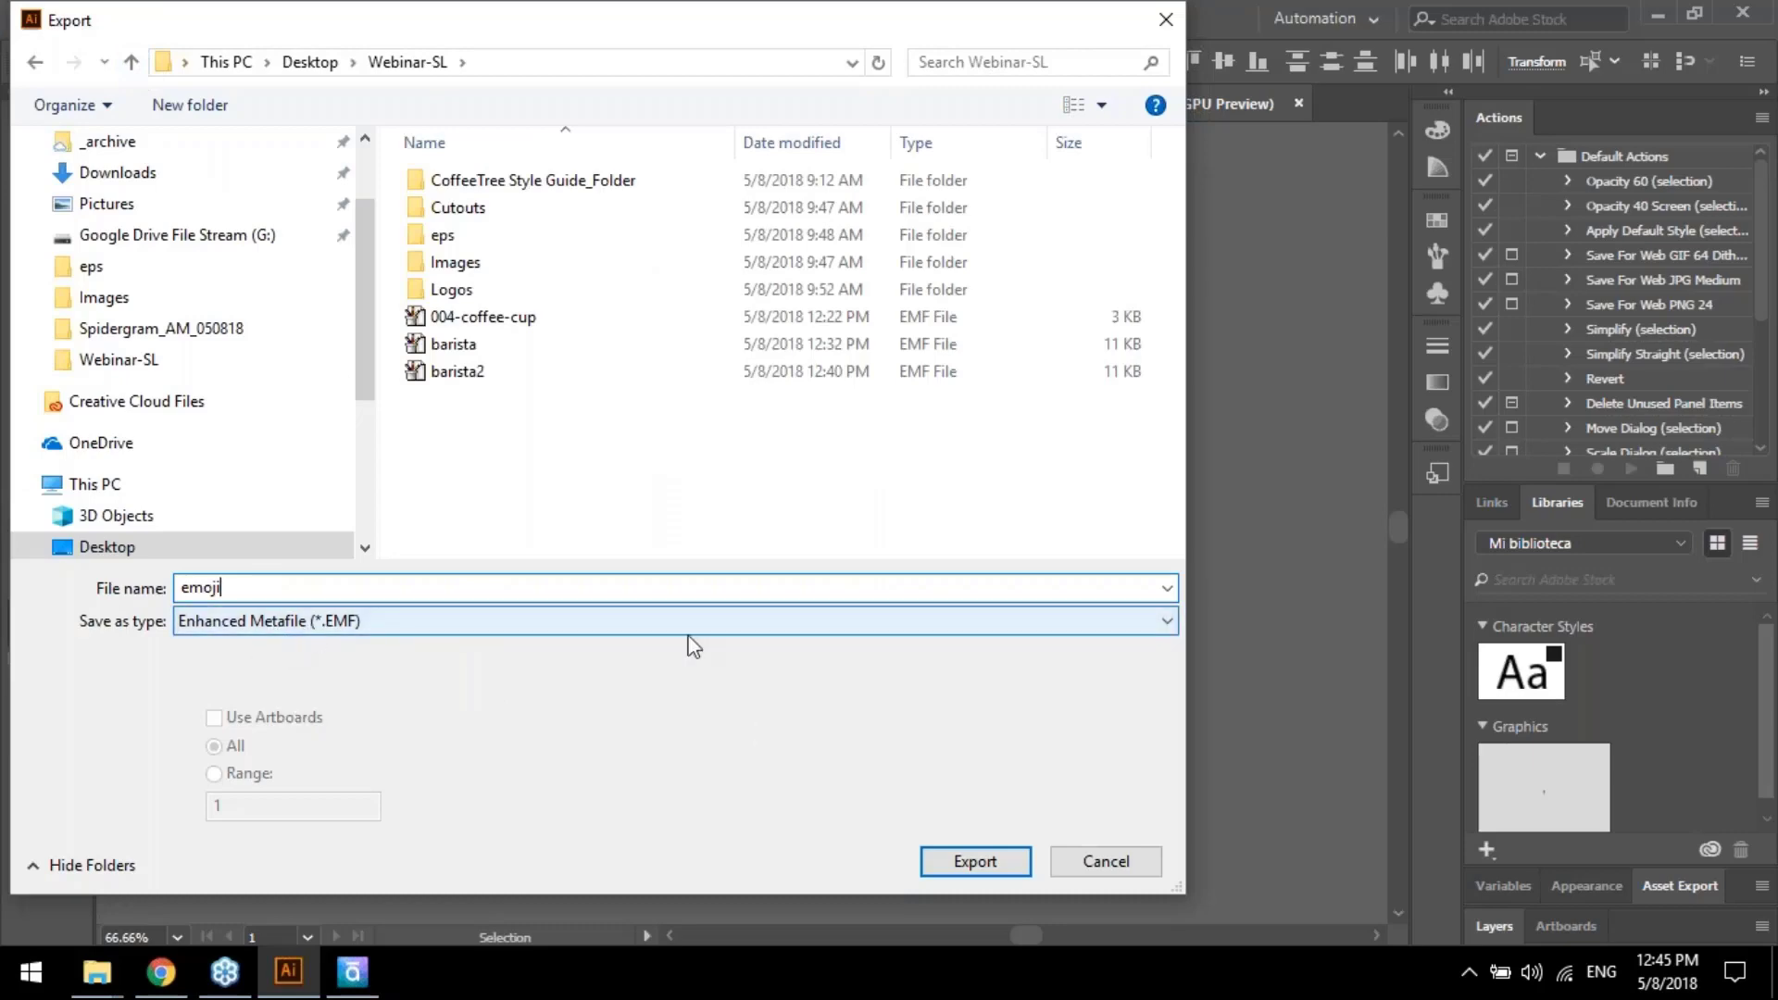
click(1010, 857)
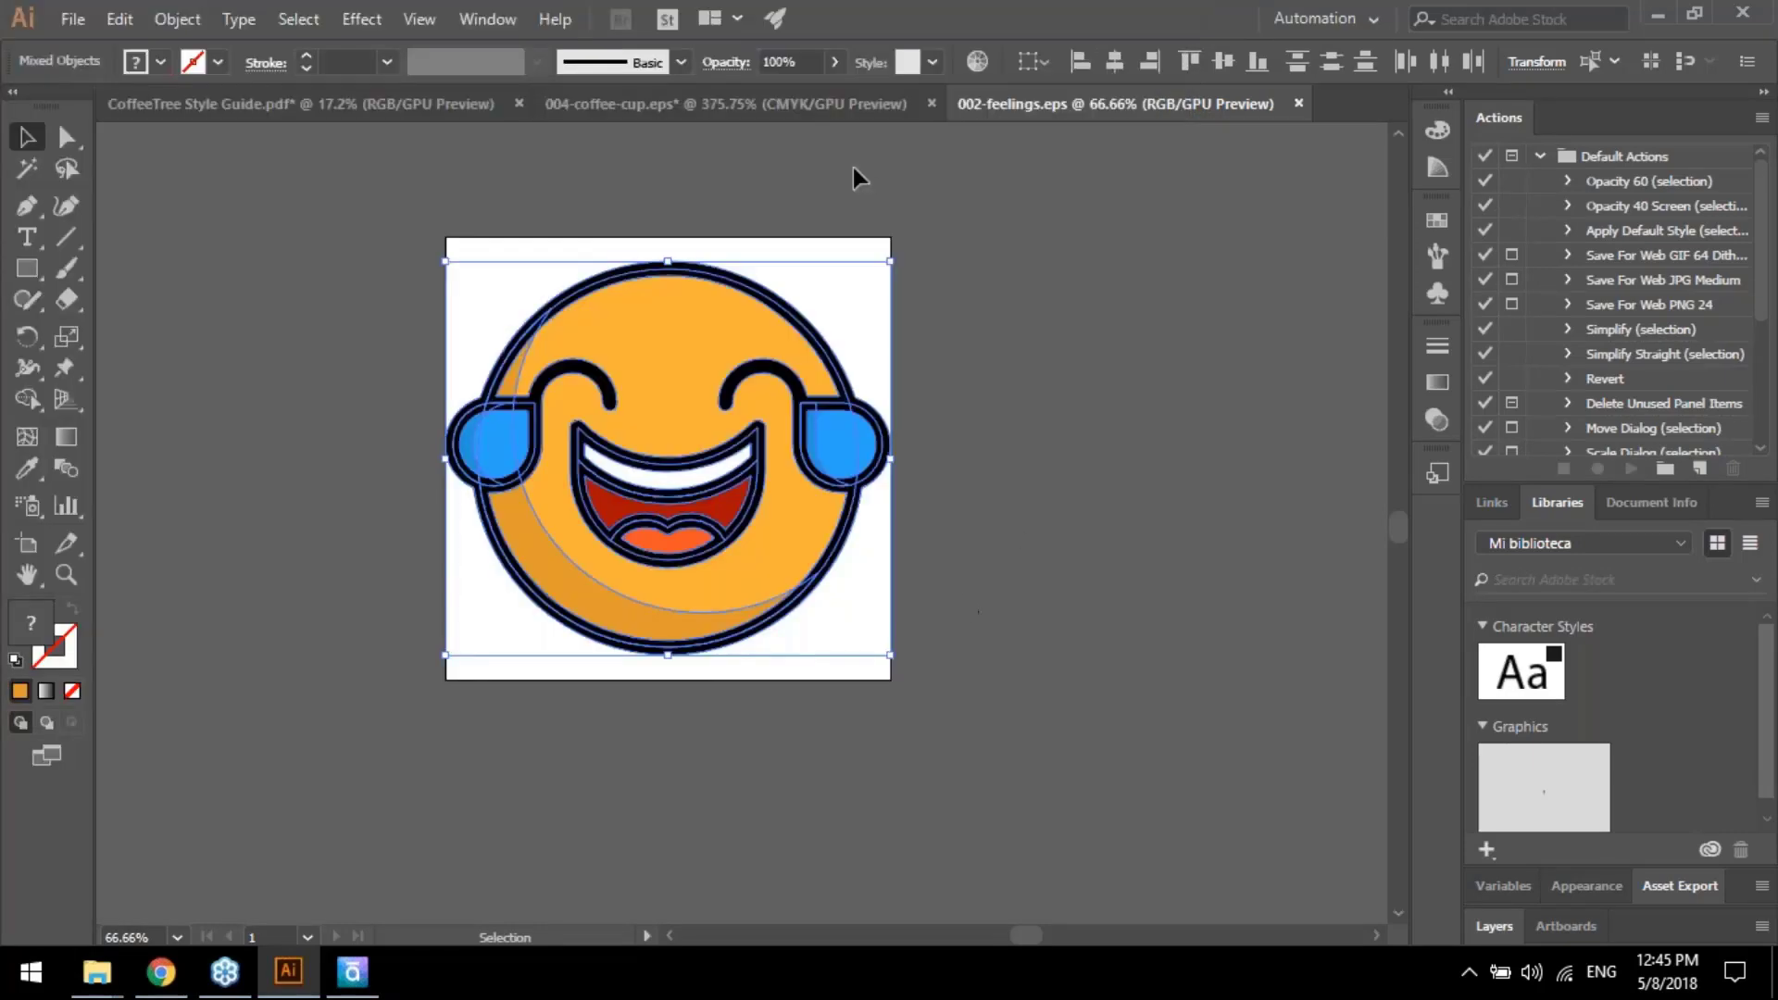
scroll(997, 461, down, 1)
scroll(997, 461, up, 2)
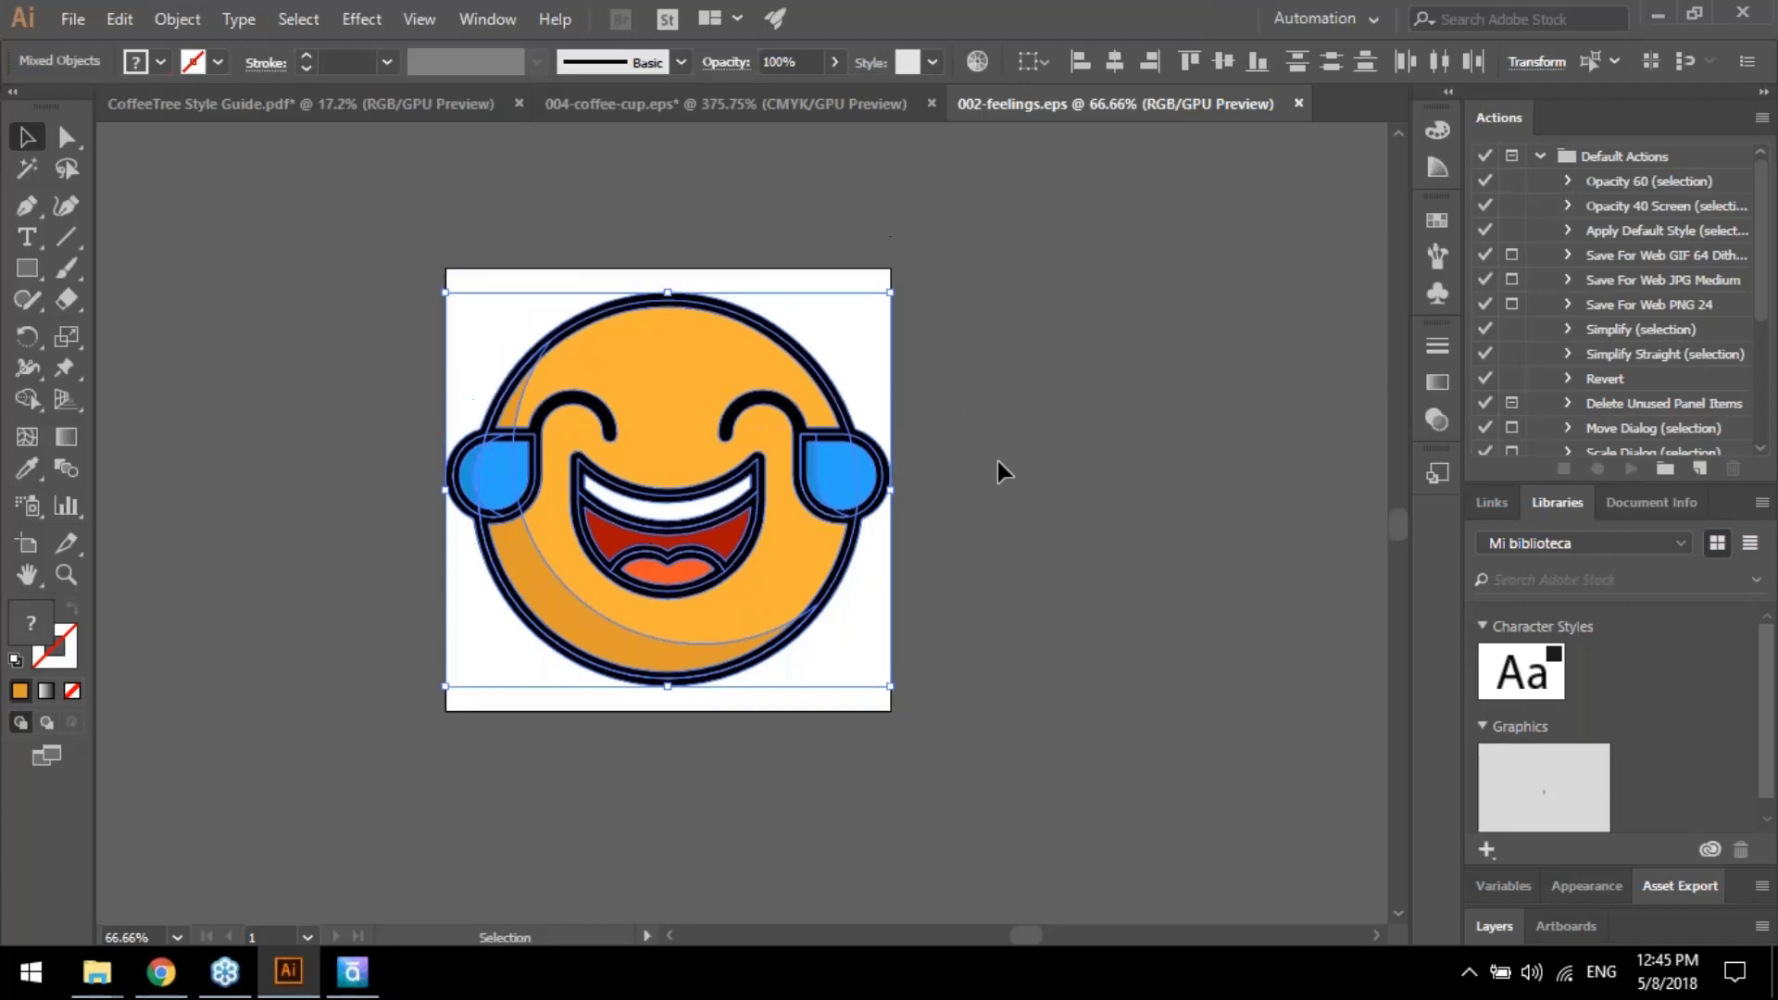
Switch to Storyline and open the Content 2 layer of the 3-panel click-and-reveal slide 1.1
click(352, 972)
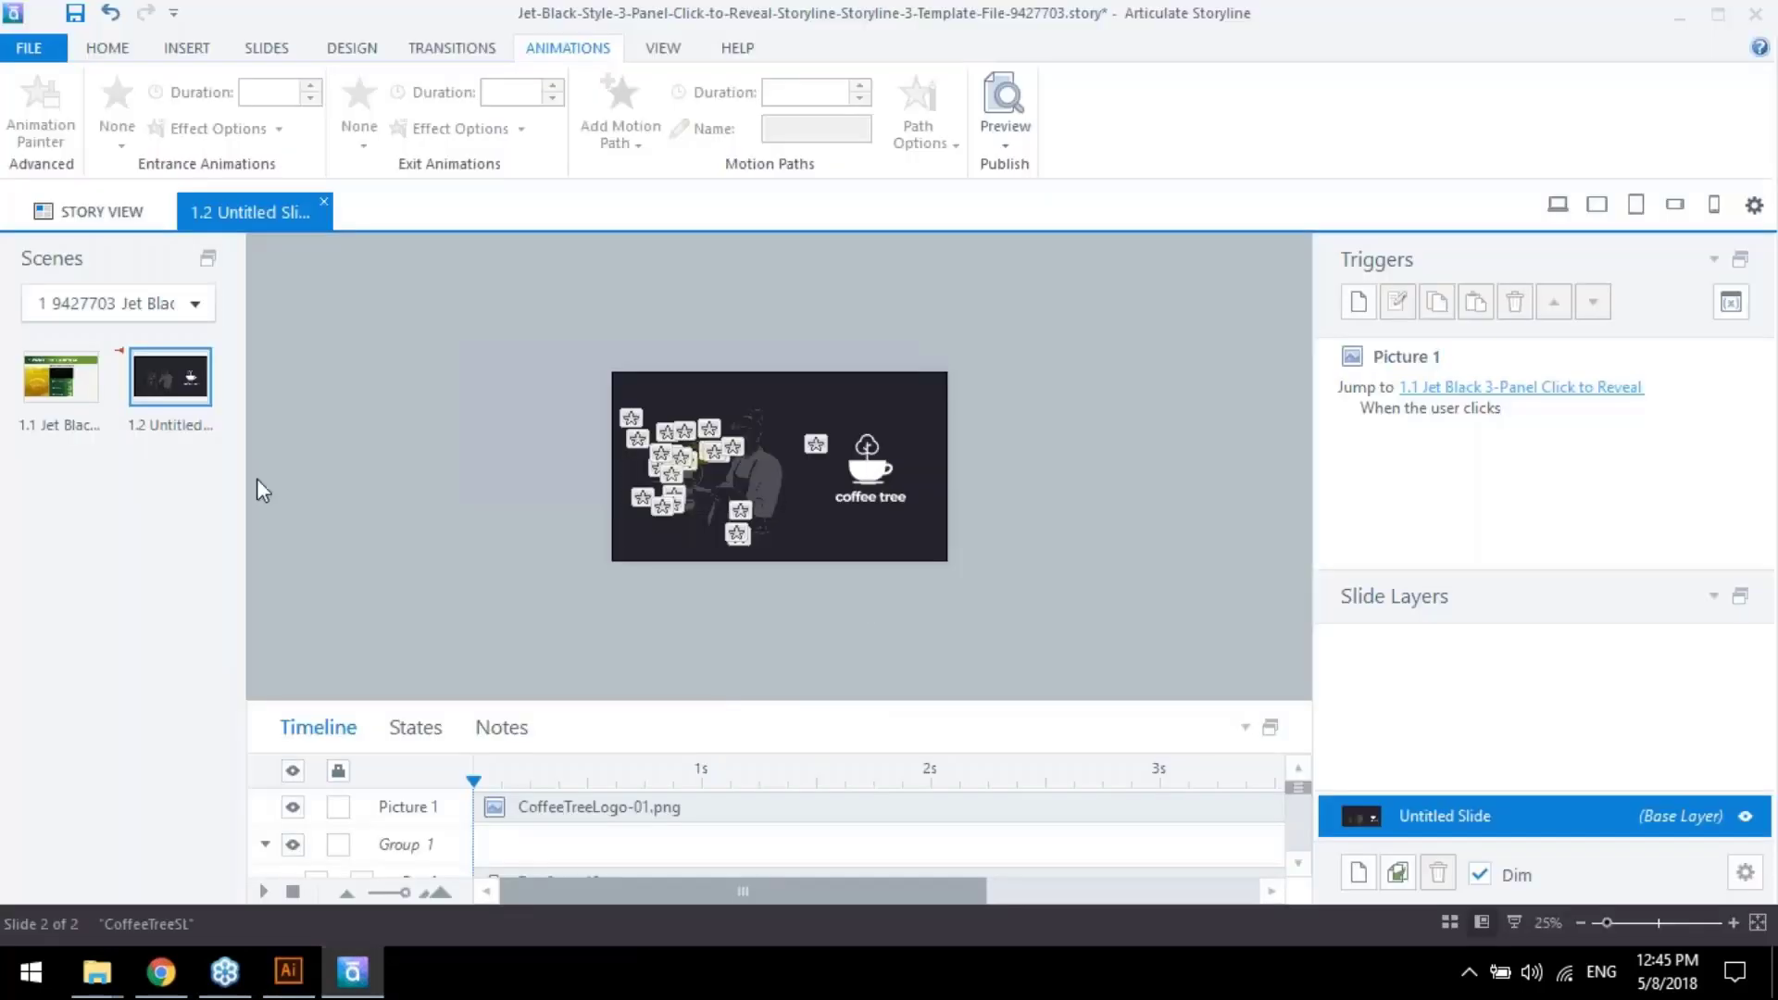
click(57, 380)
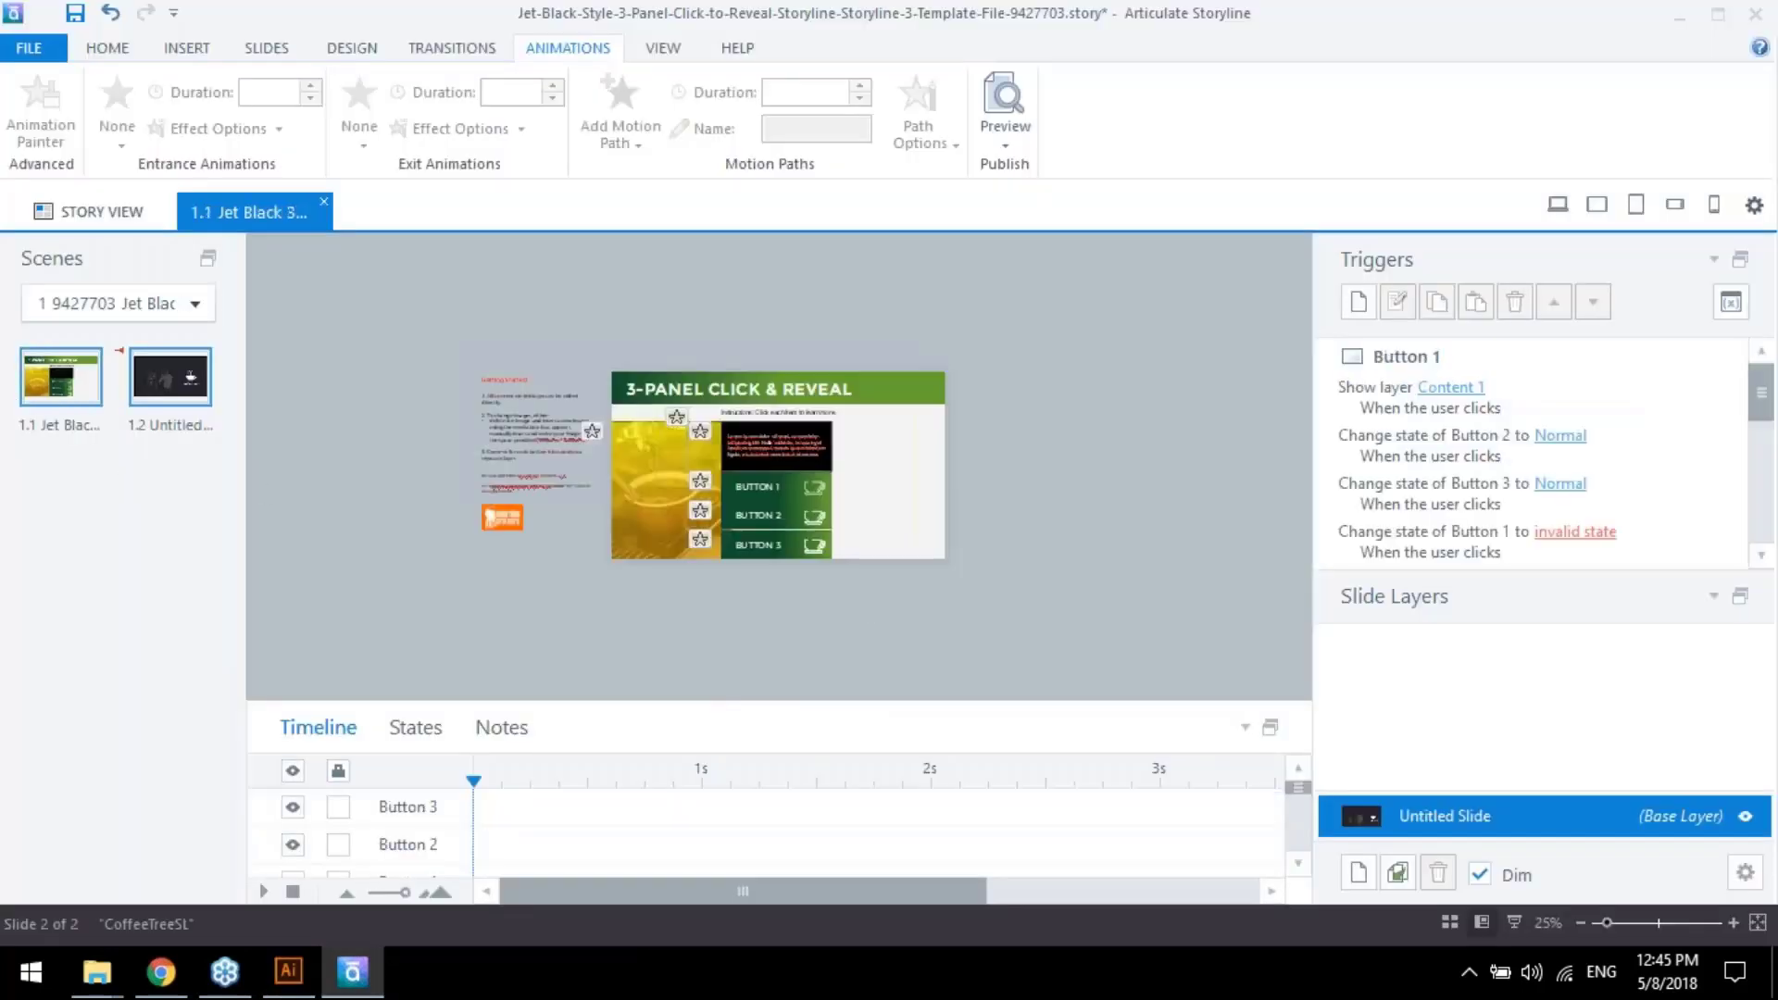
click(1427, 729)
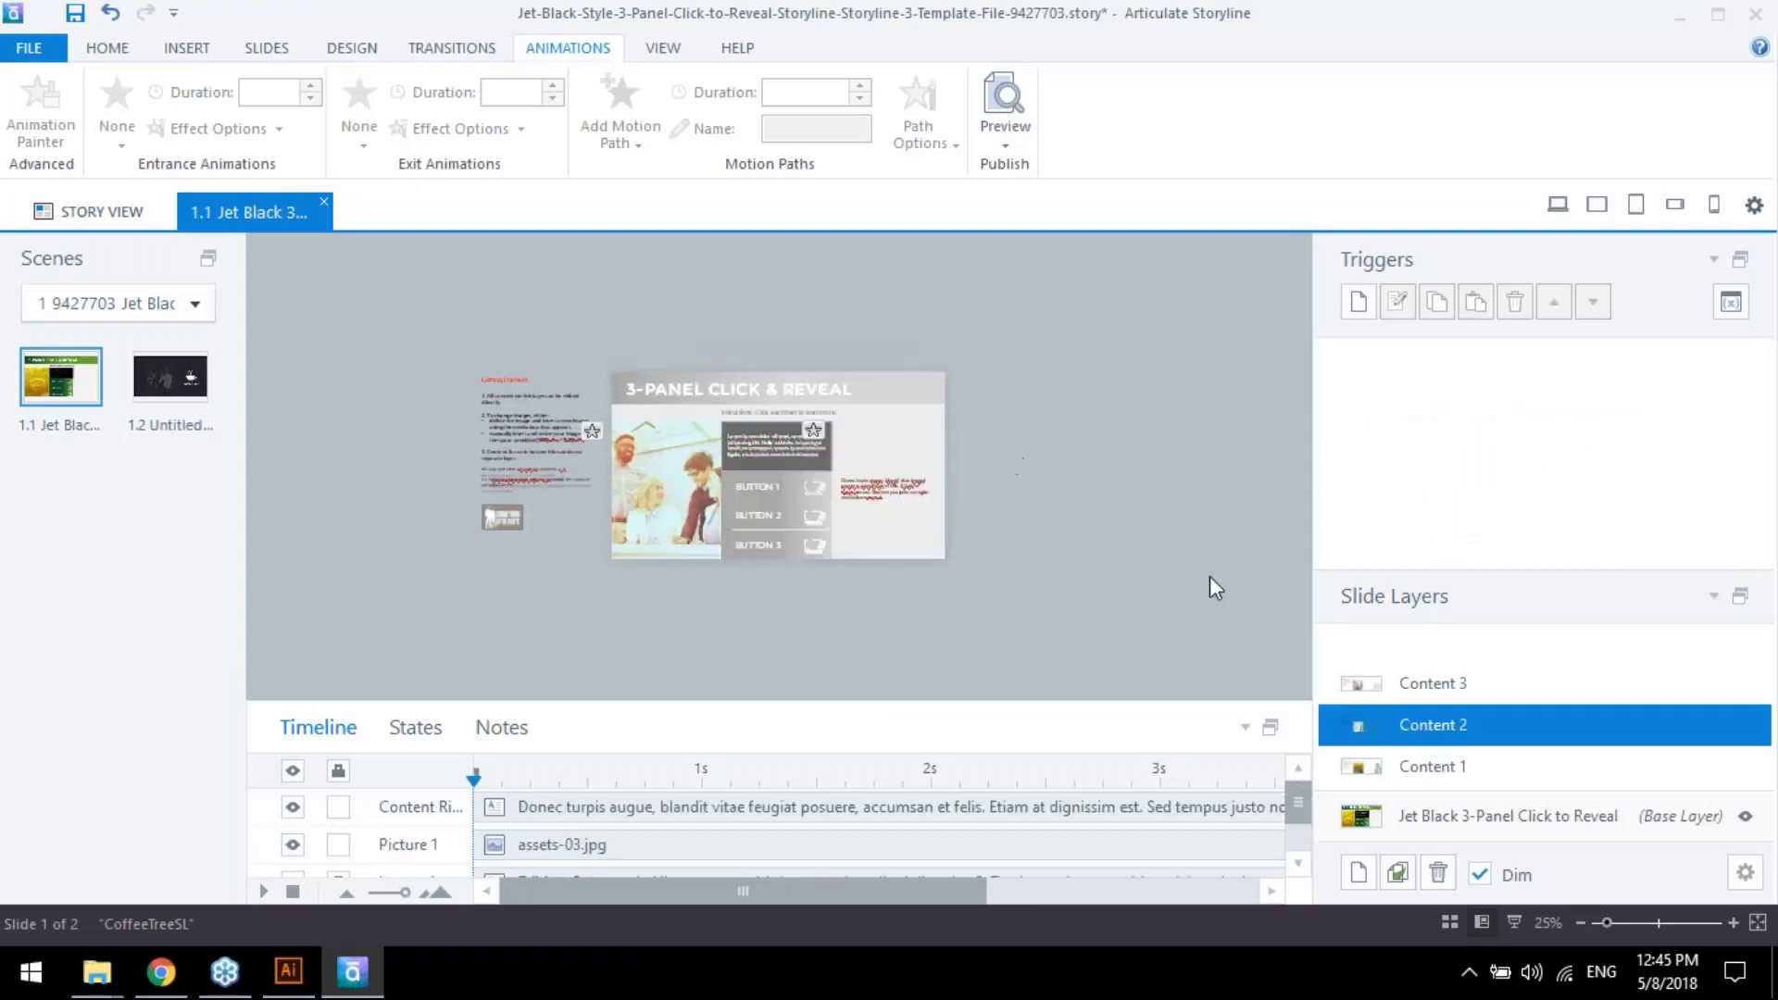
ctrl+scroll(927, 537, up, 2)
Delete the body text box beside the buttons on the Content 2 layer, along with its empty placeholder
click(926, 537)
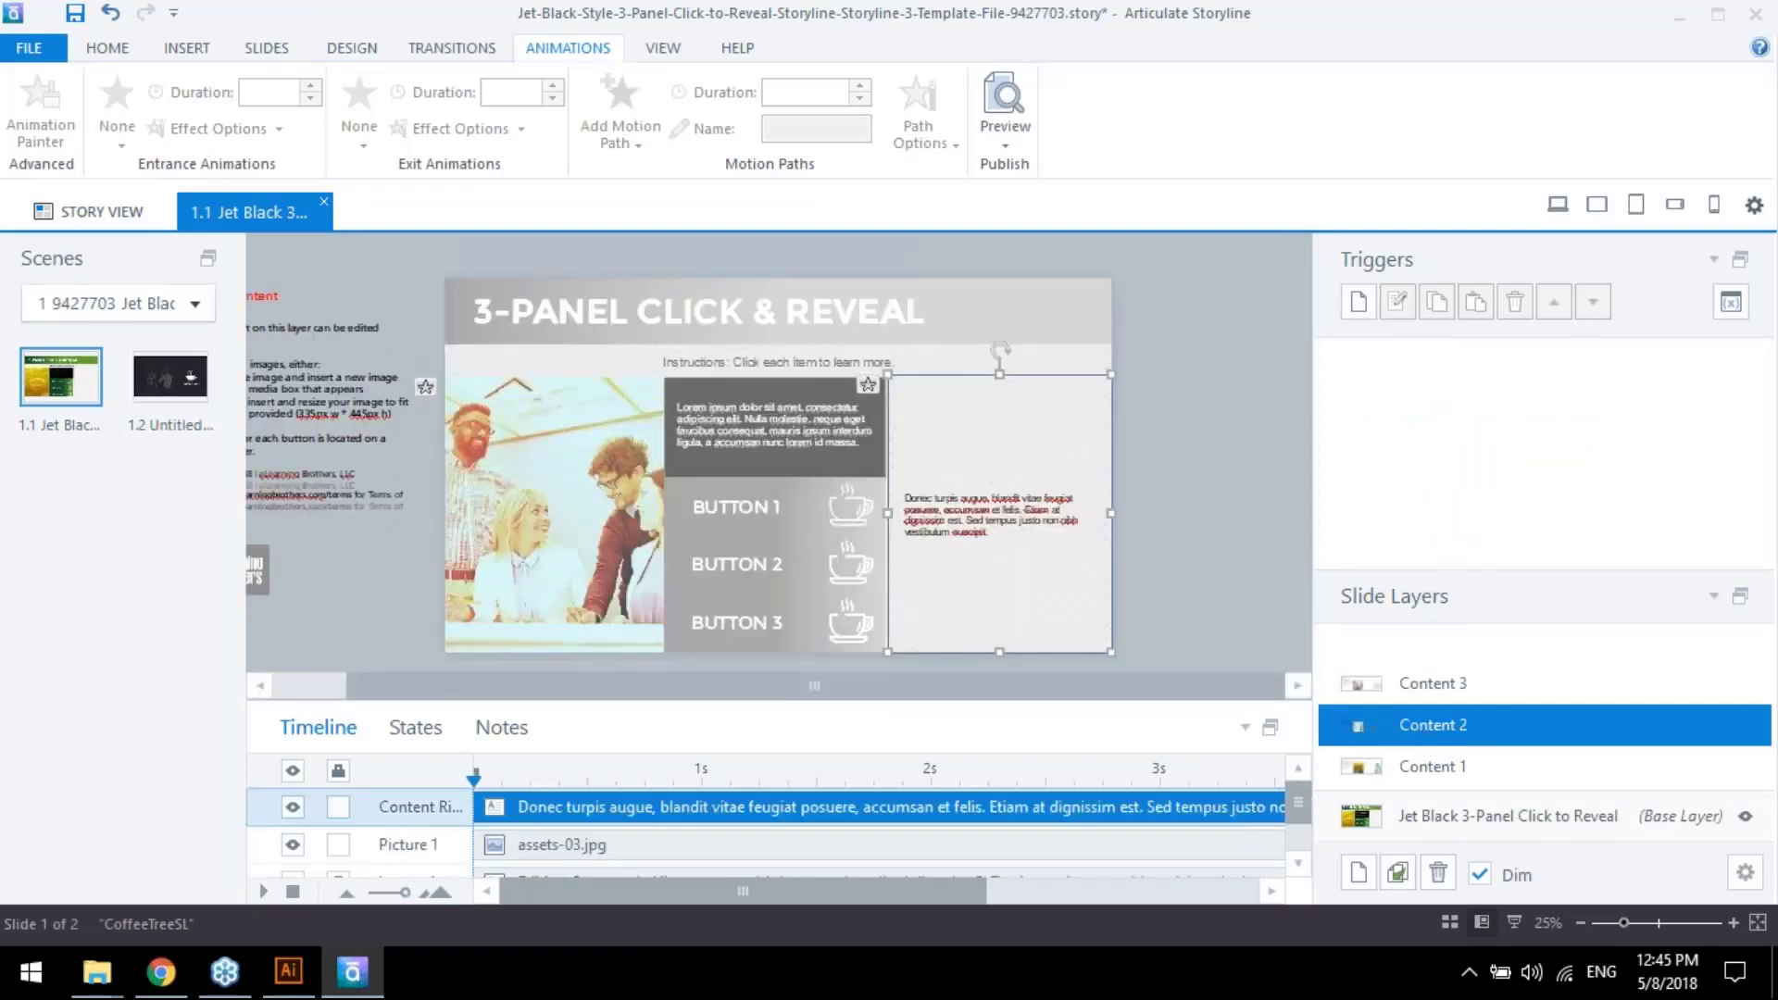
click(1113, 654)
key(Delete)
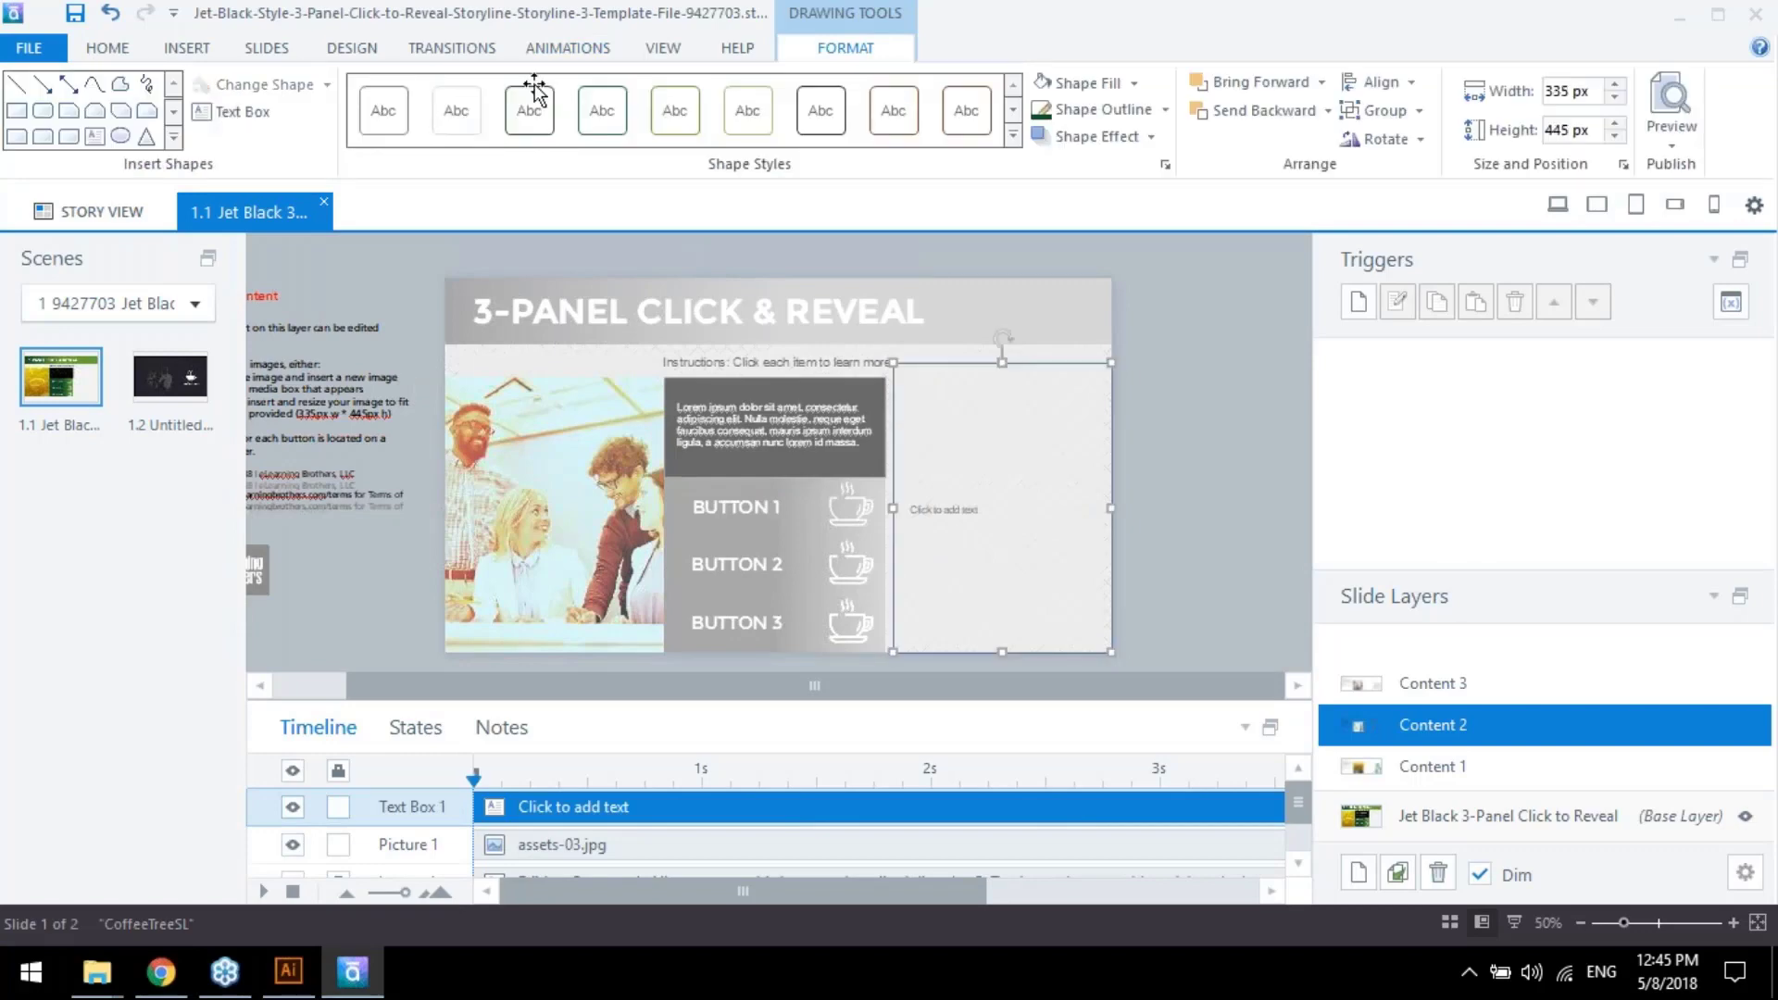
key(Delete)
Insert the emoji EMF picture from the Webinar-SL folder on the Content 2 layer
click(188, 48)
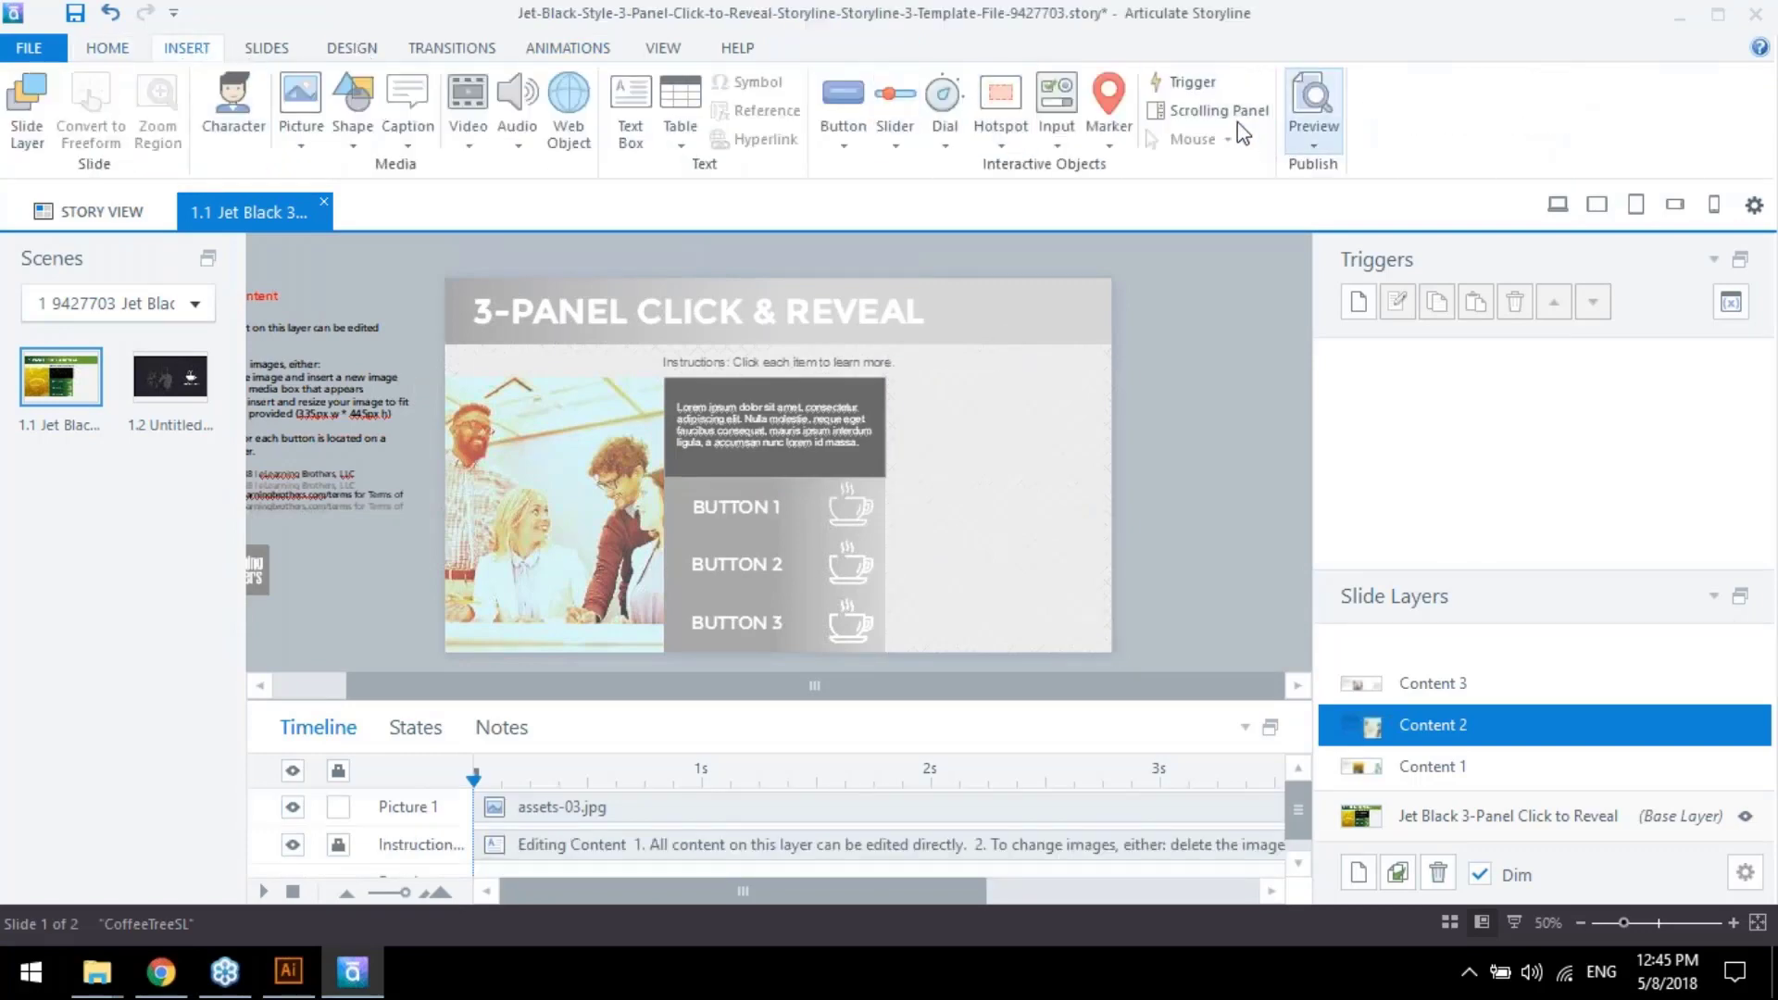
click(293, 95)
click(131, 62)
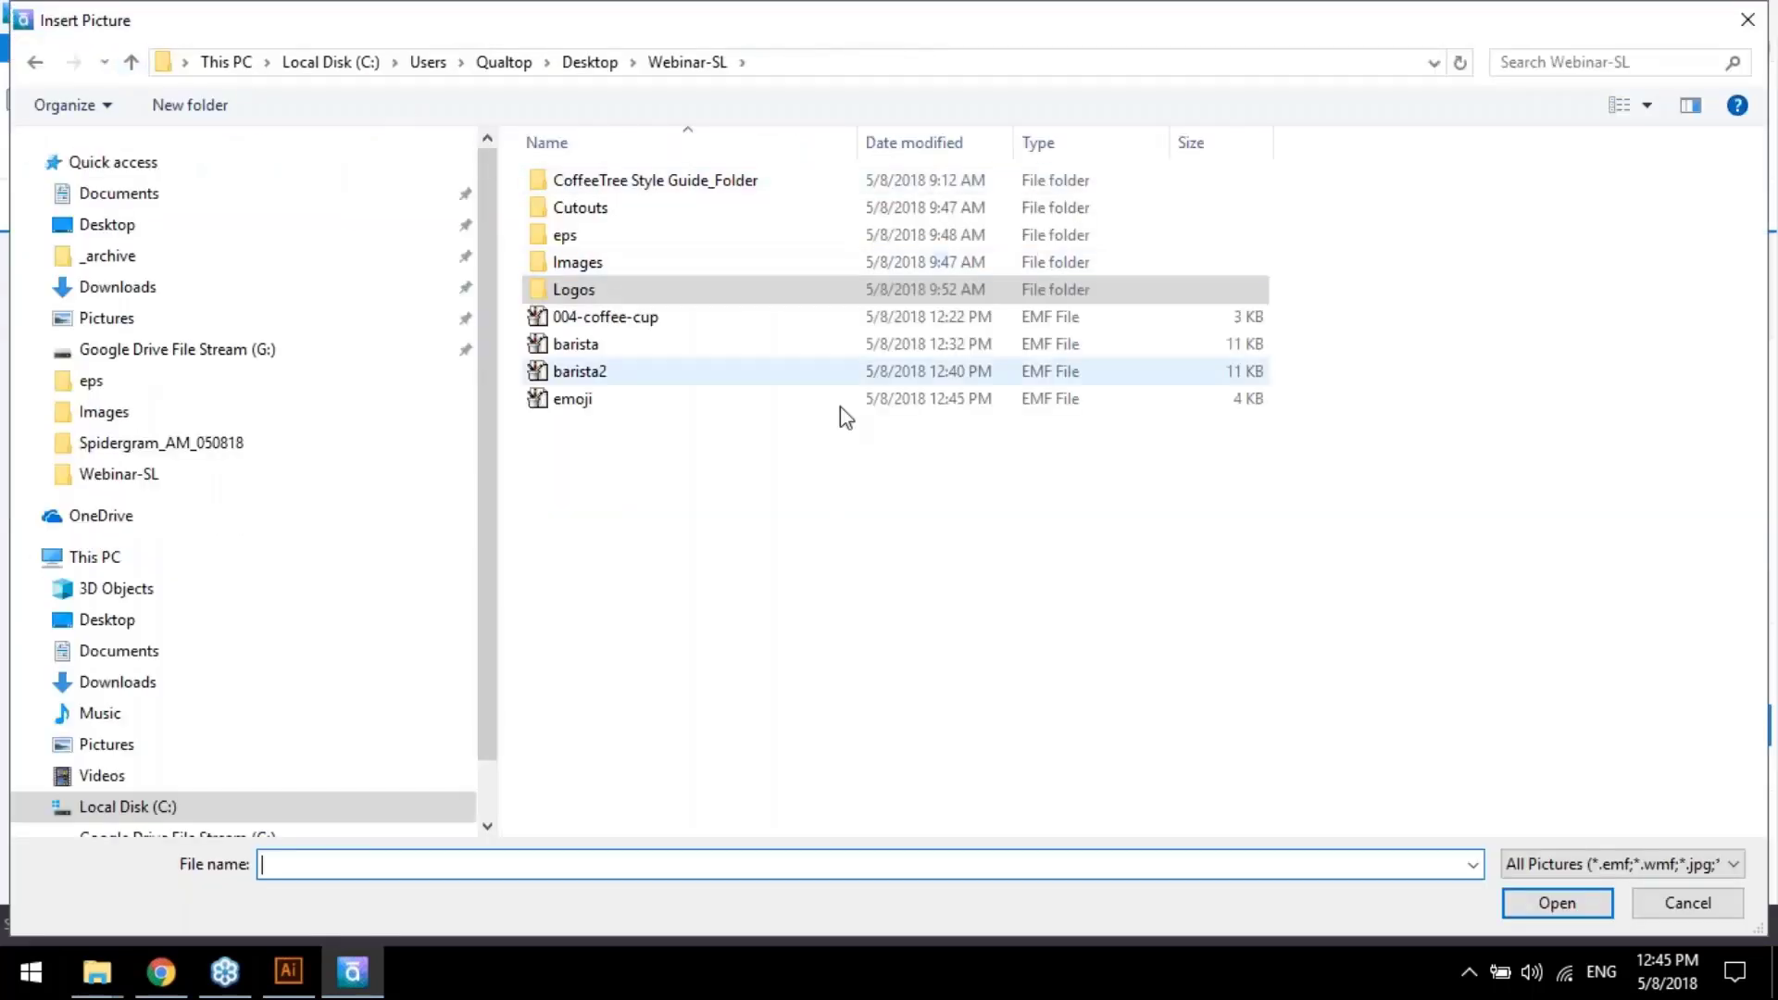
double_click(735, 401)
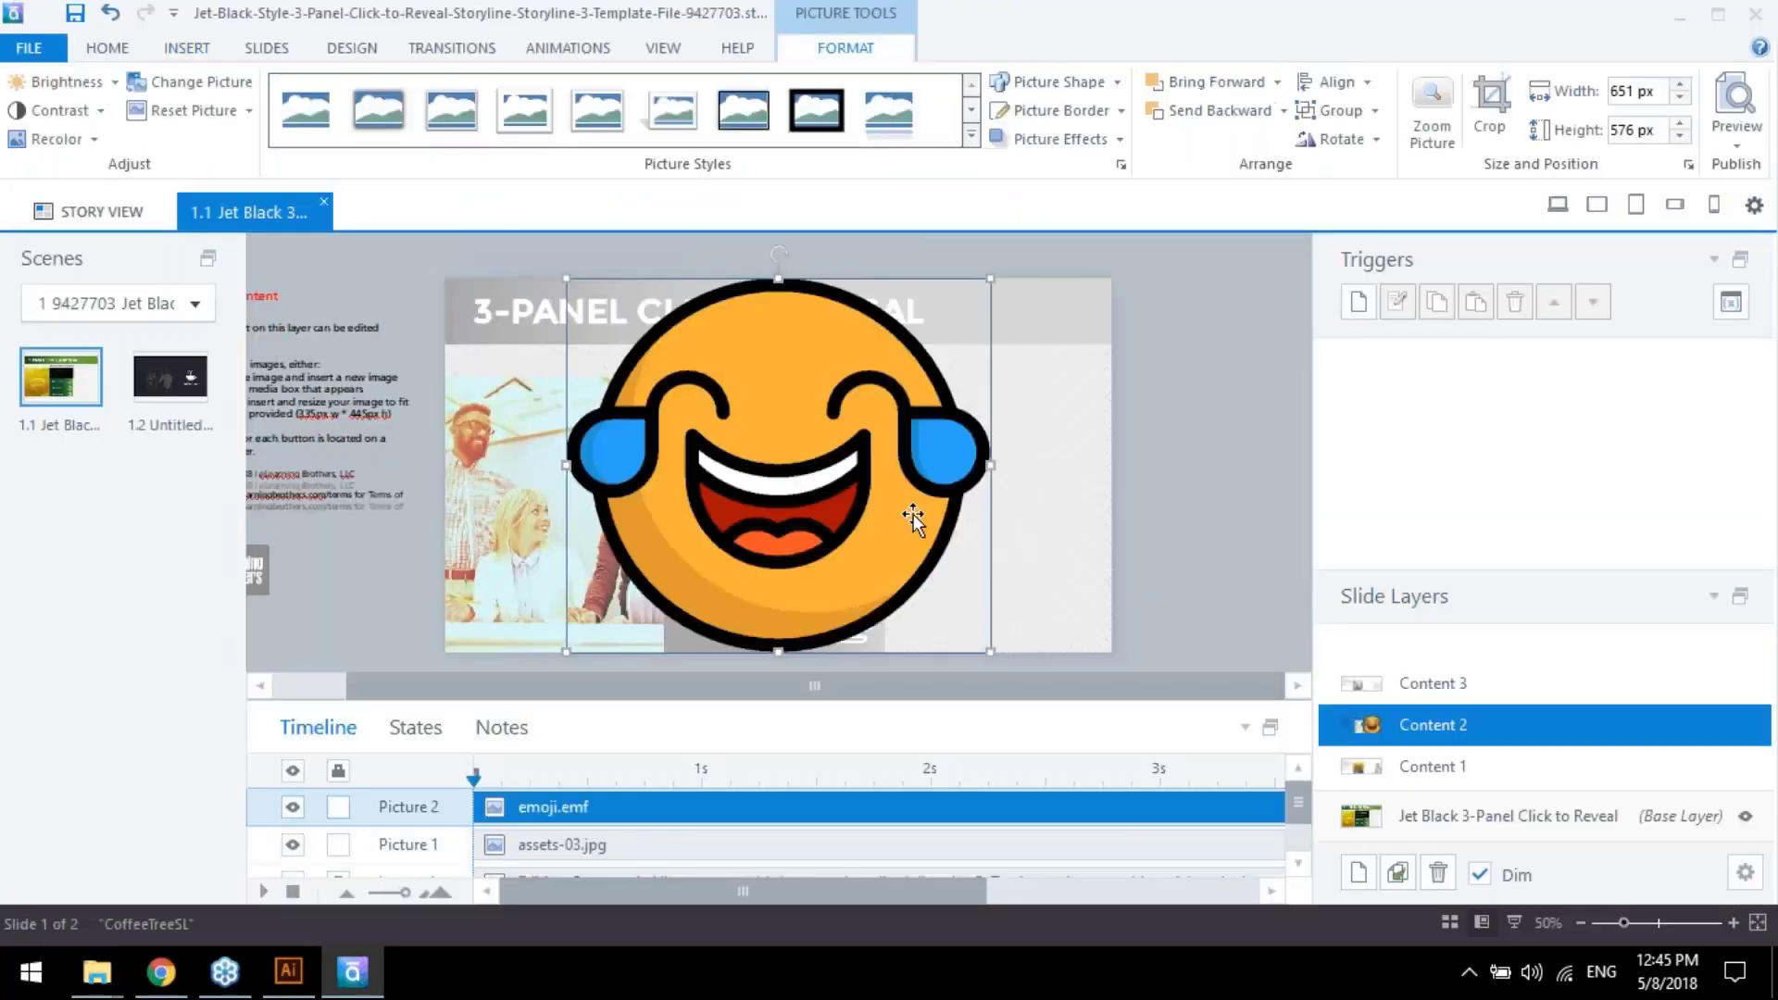
Convert the emoji picture into a group of editable shapes and compare it with the original artwork in Illustrator
right_click(900, 454)
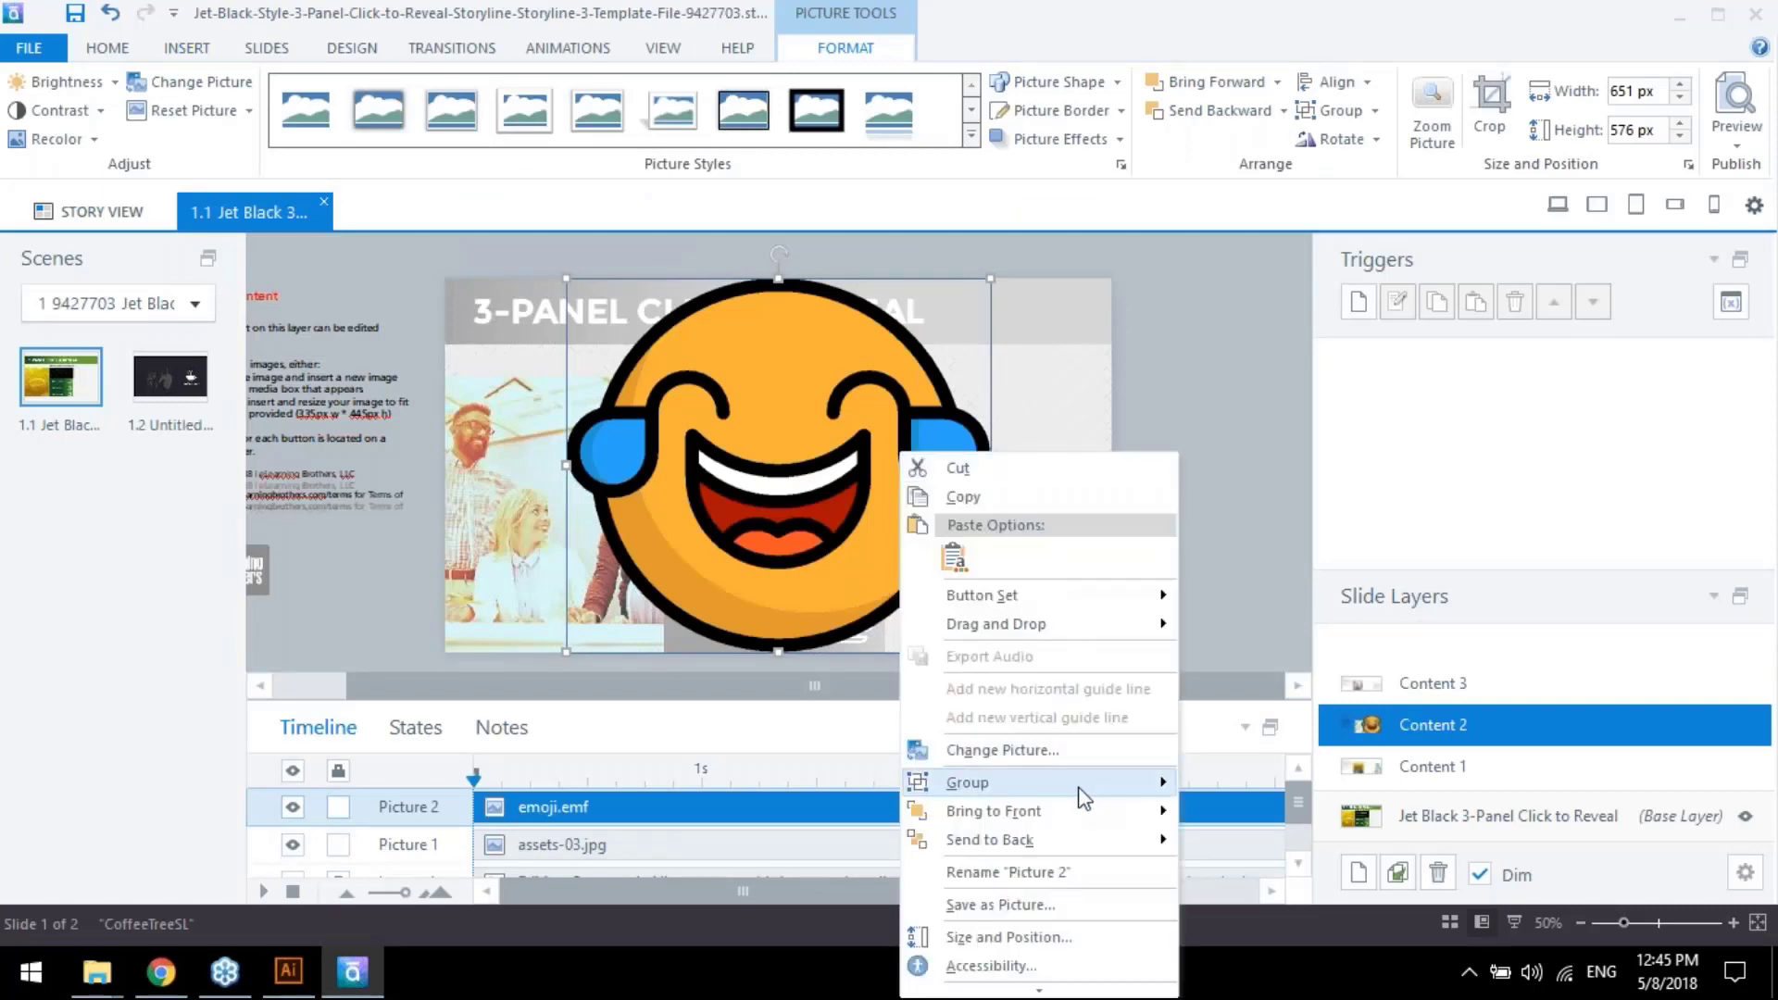
click(1077, 439)
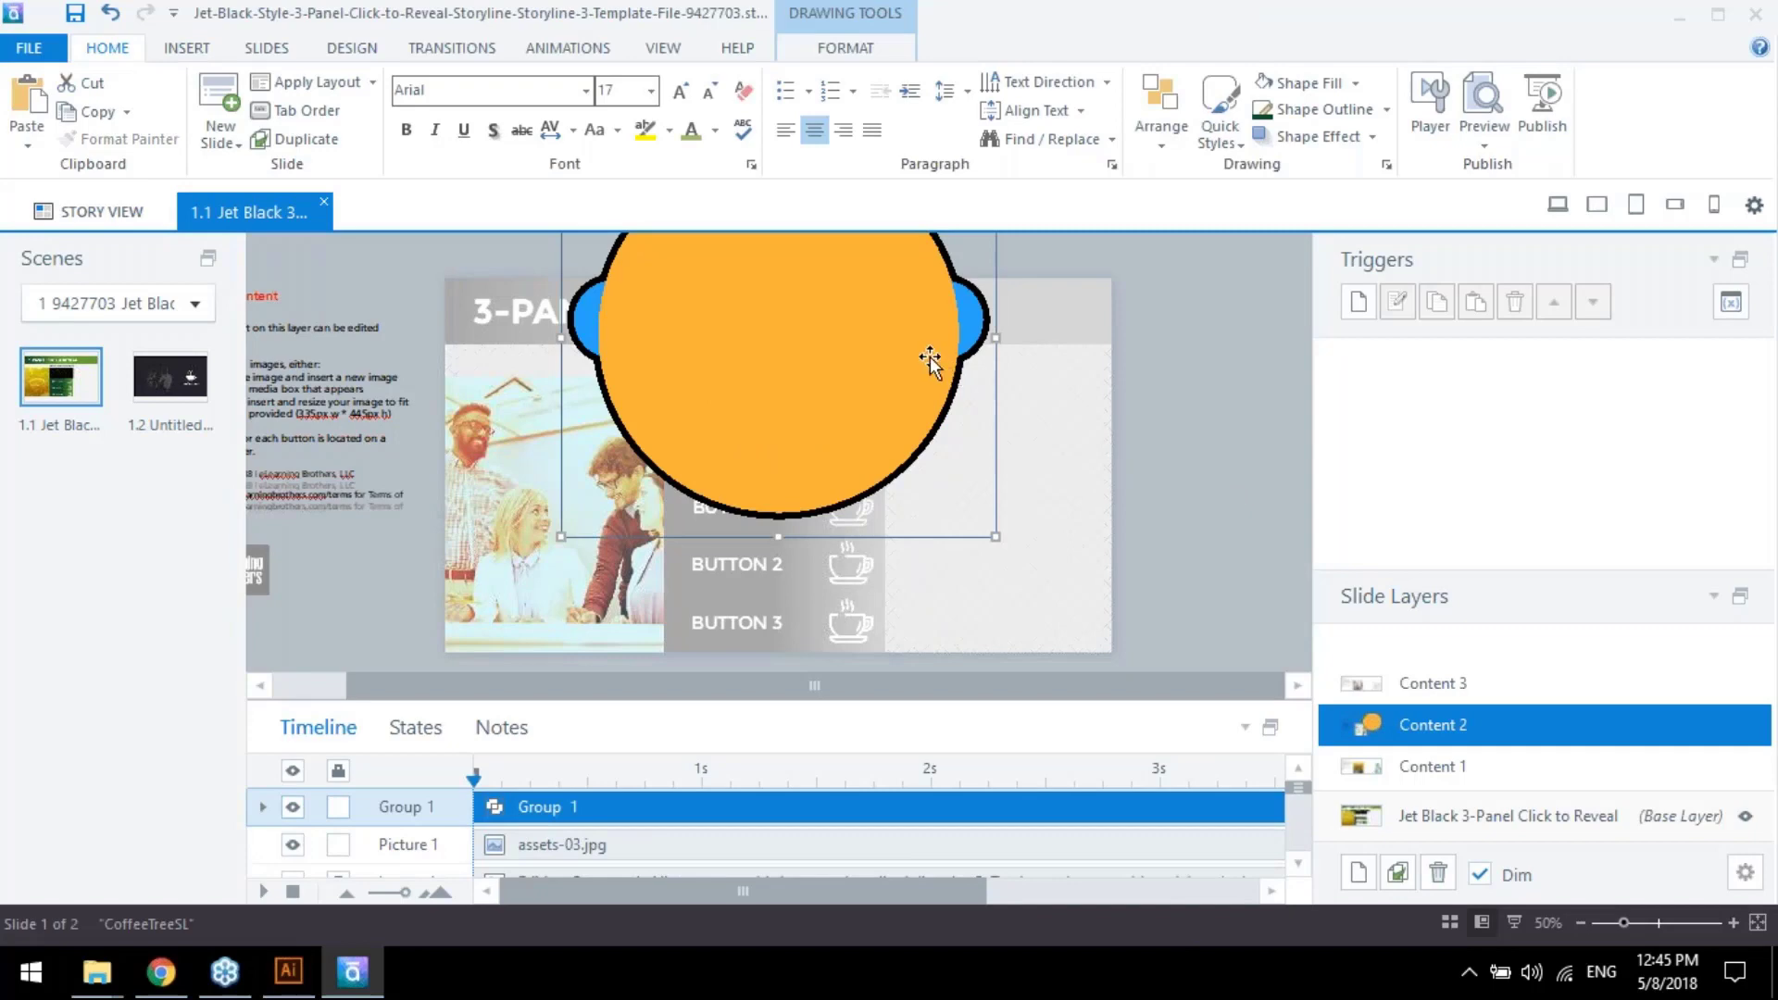
click(1130, 478)
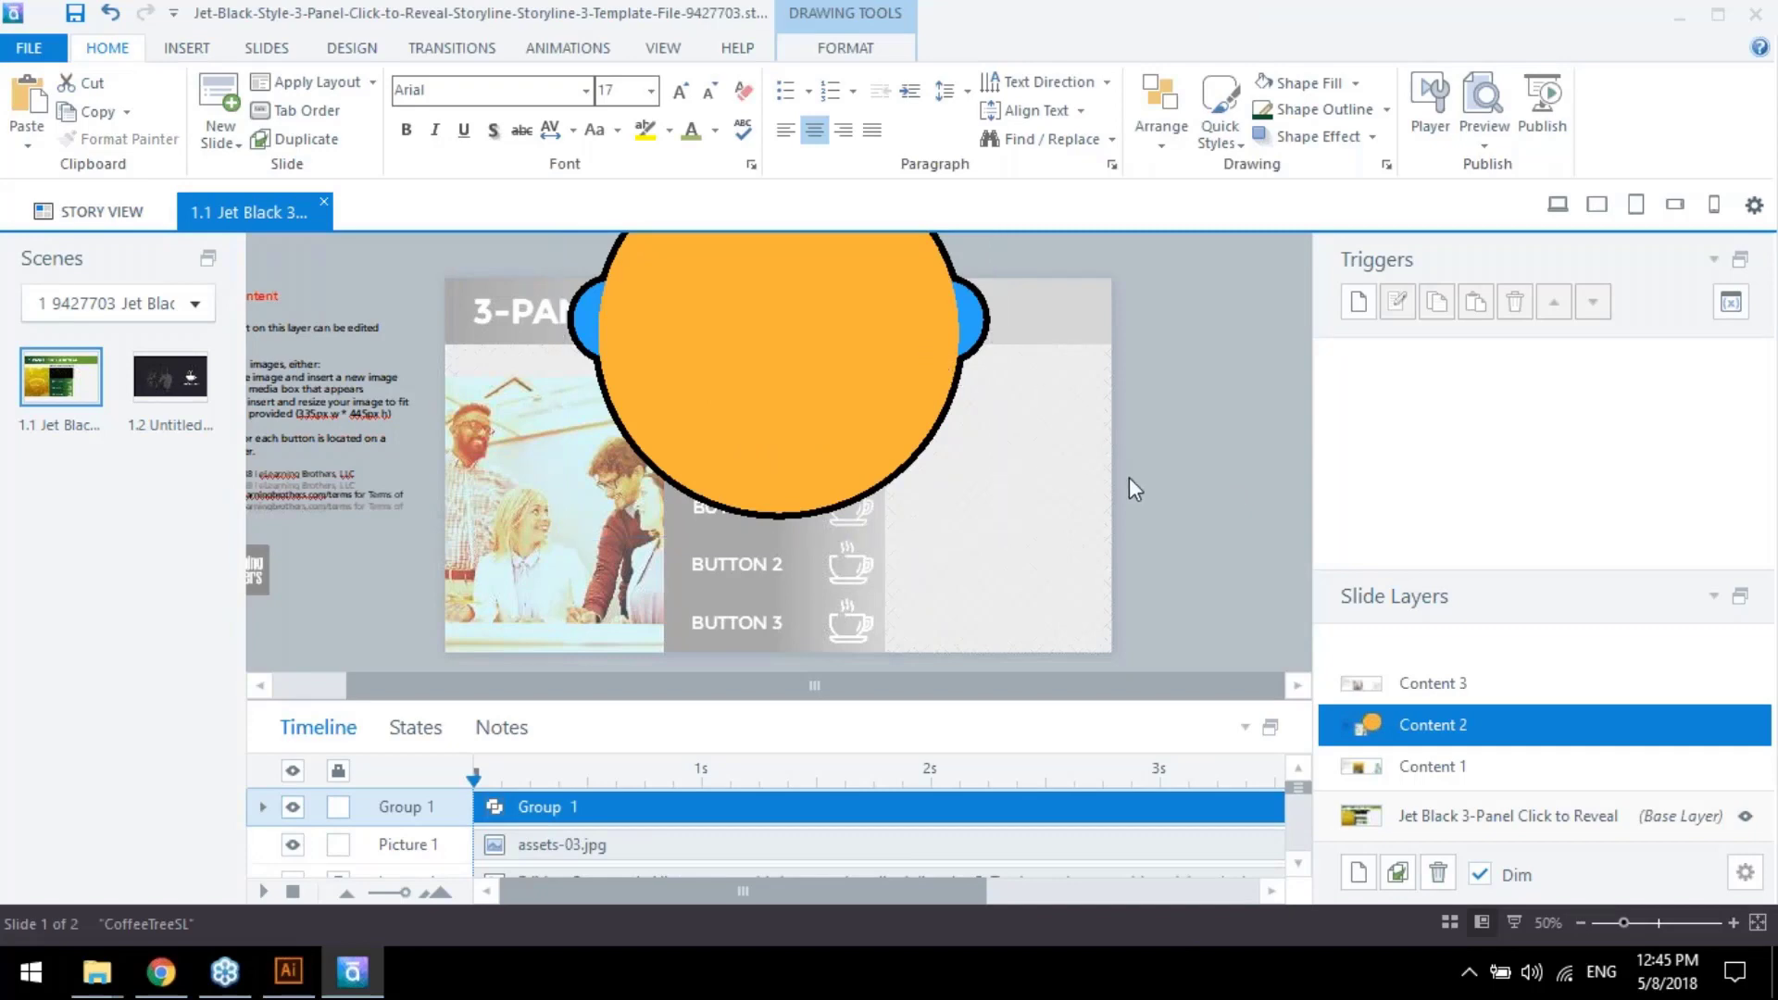
click(854, 393)
click(1130, 476)
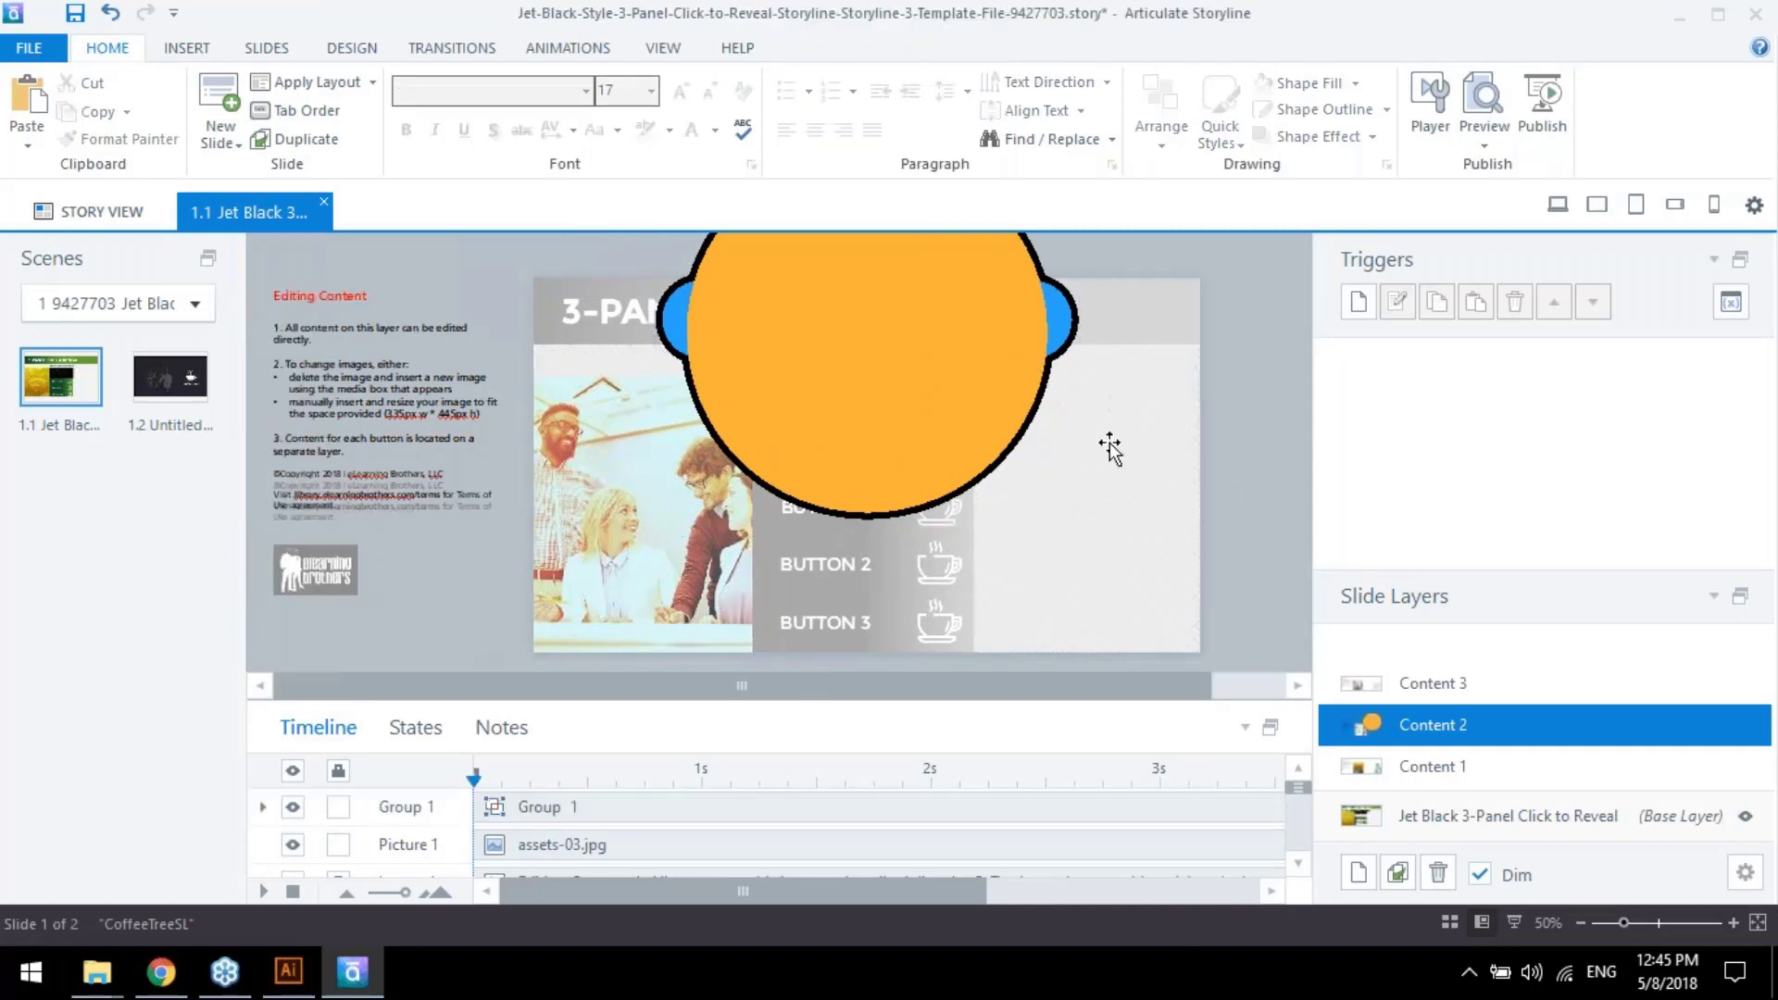
click(991, 357)
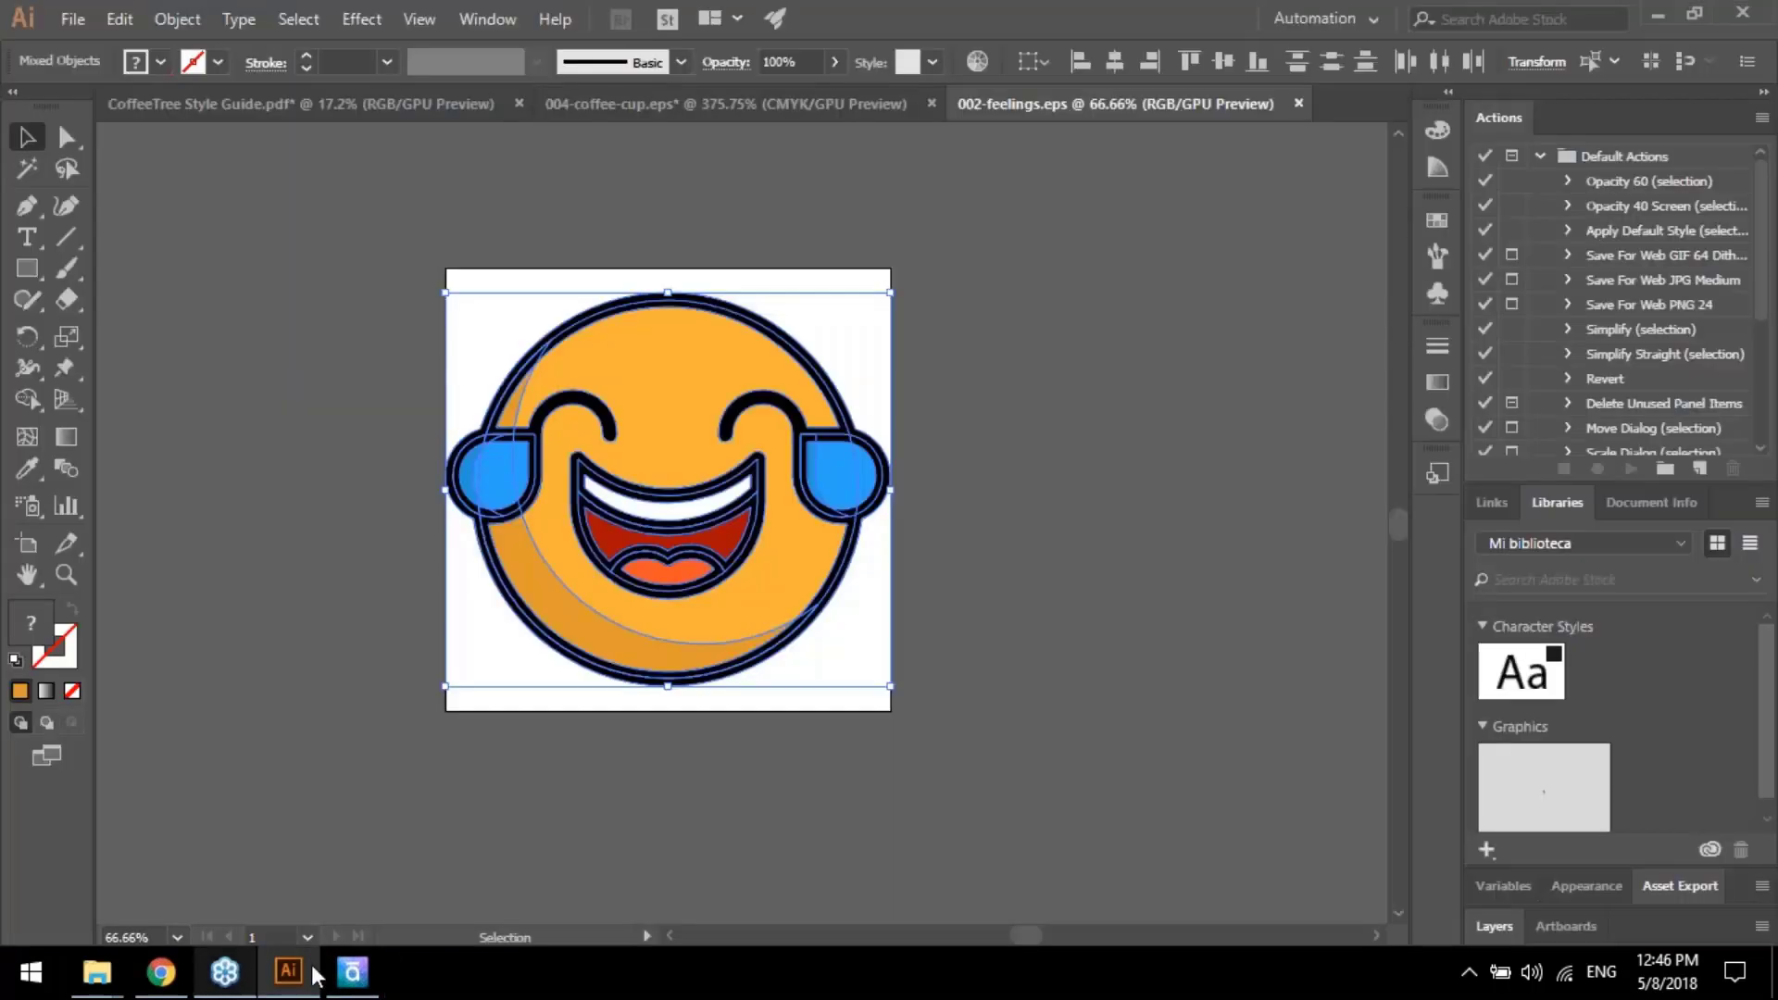
click(1665, 11)
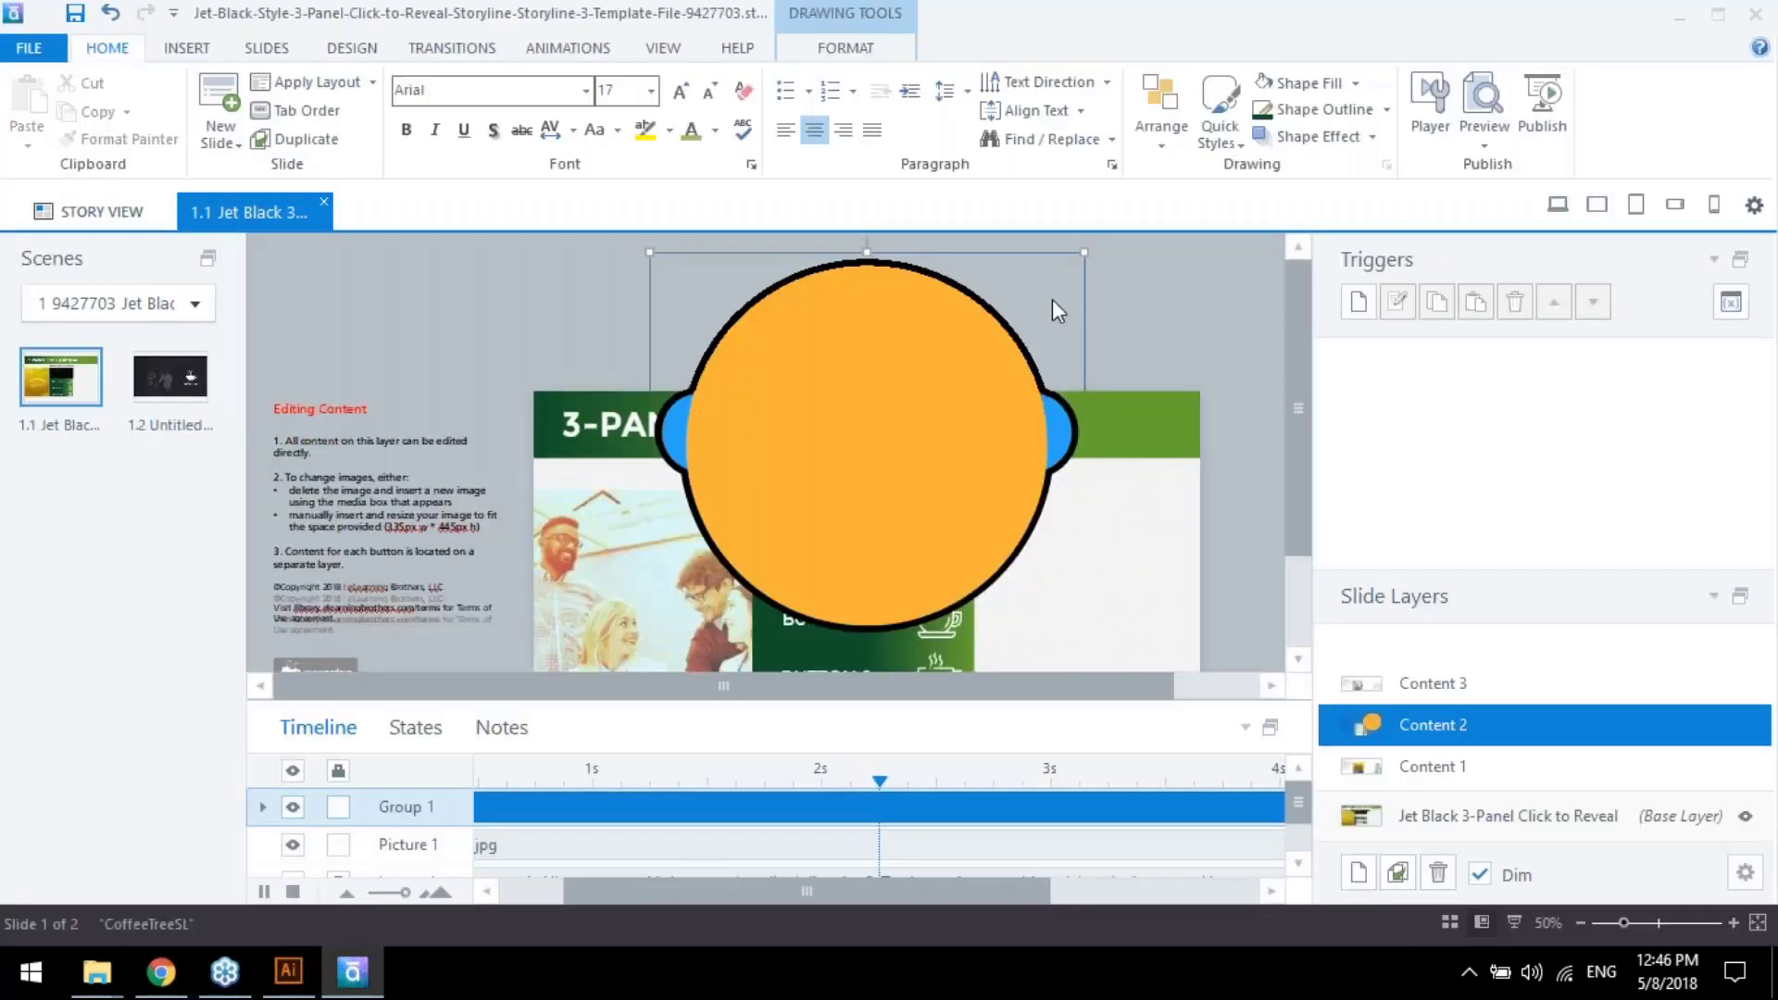
Ungroup the emoji group into its separate freeform shapes and clear the selection
right_click(1085, 256)
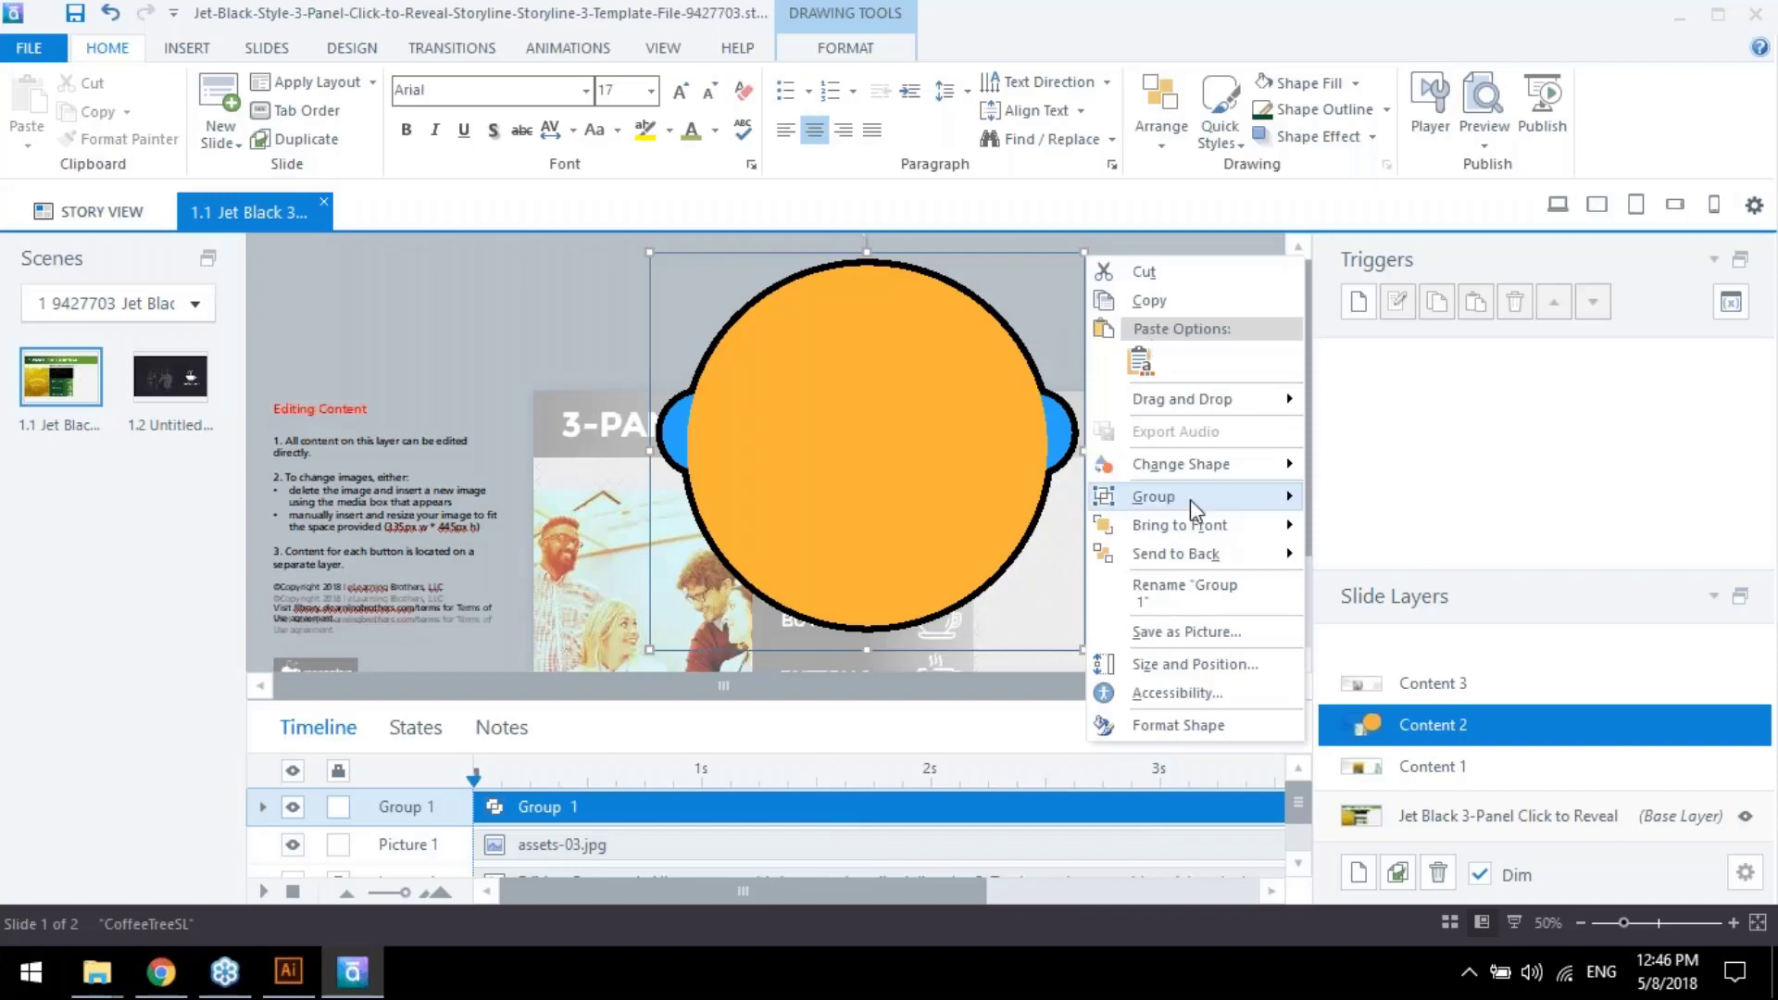
mouse_move(1191, 498)
click(1333, 561)
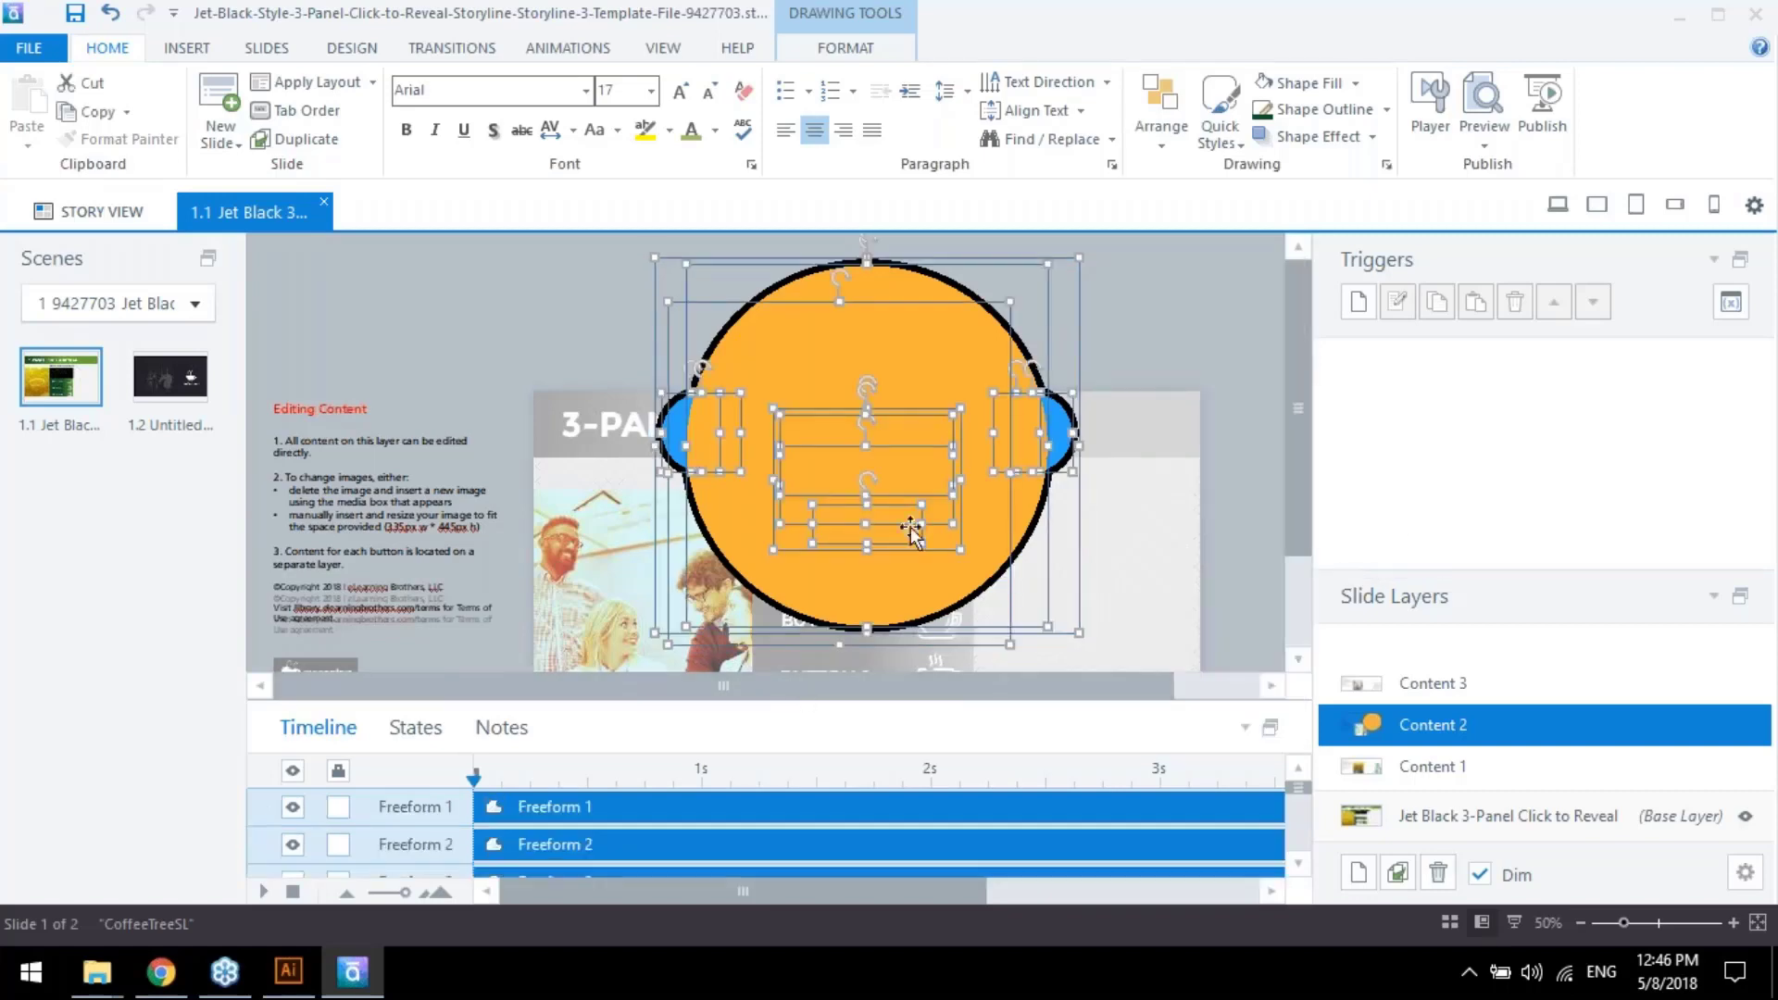
key(Escape)
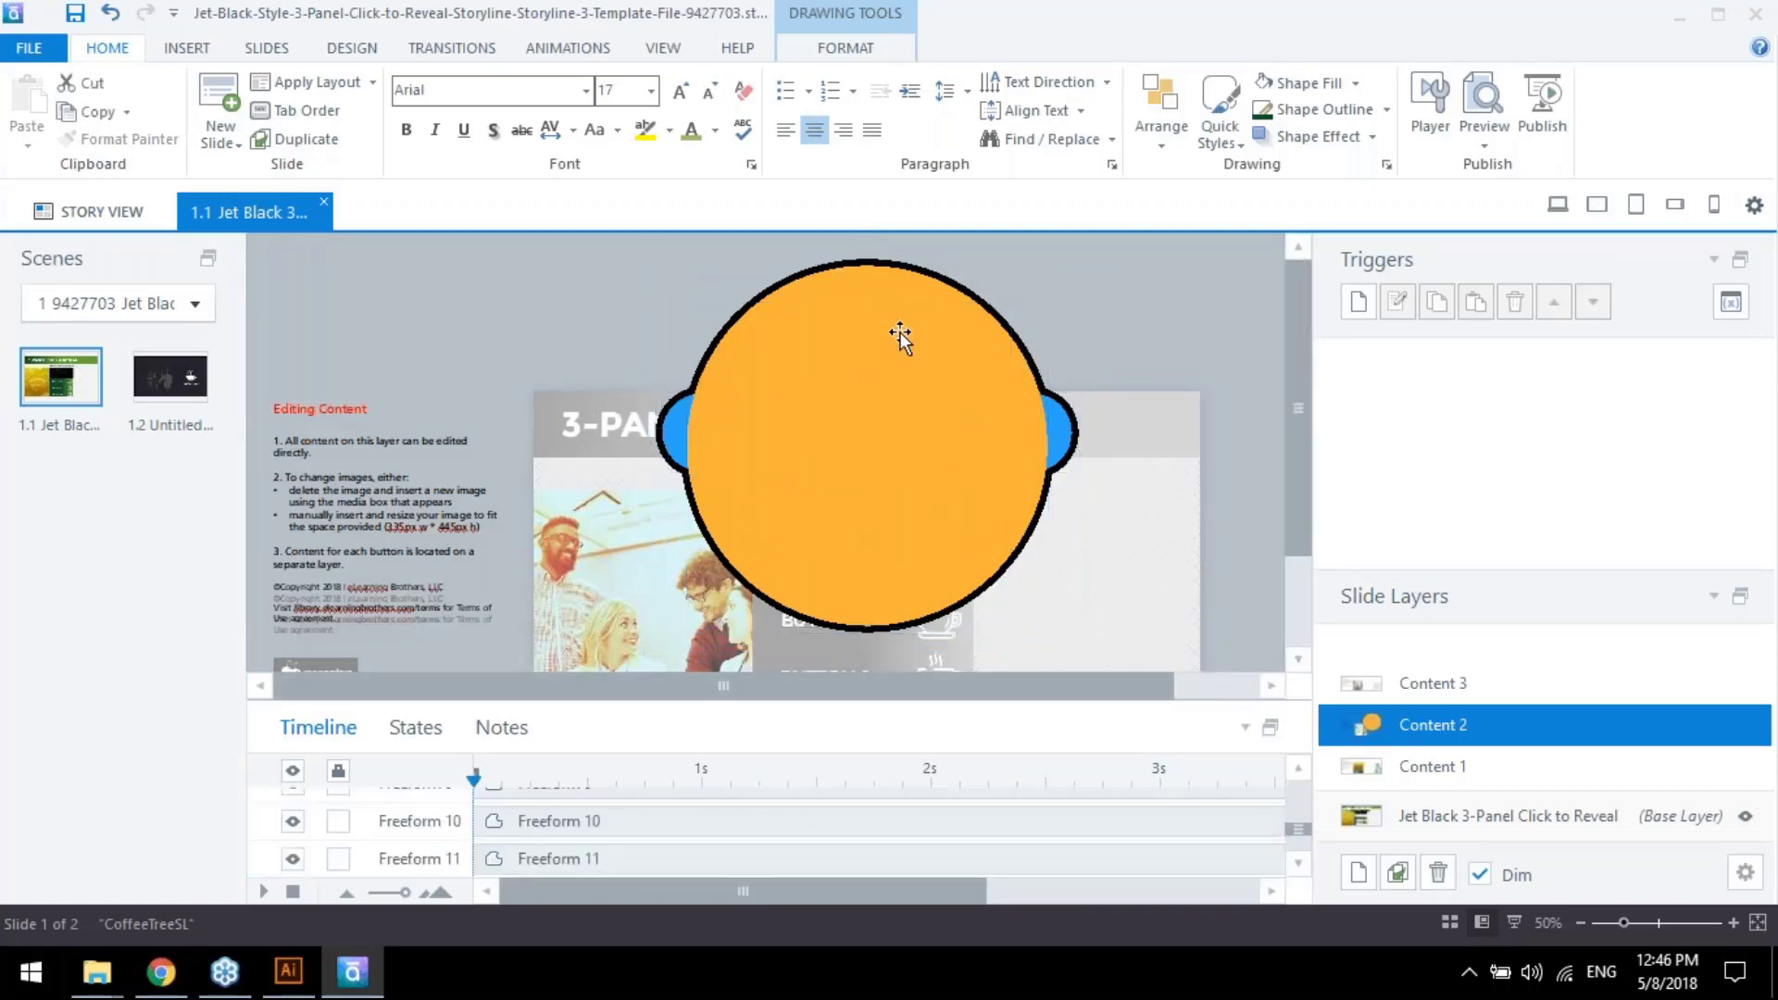
Send the large orange face circle behind the other emoji shapes
click(898, 332)
right_click(899, 331)
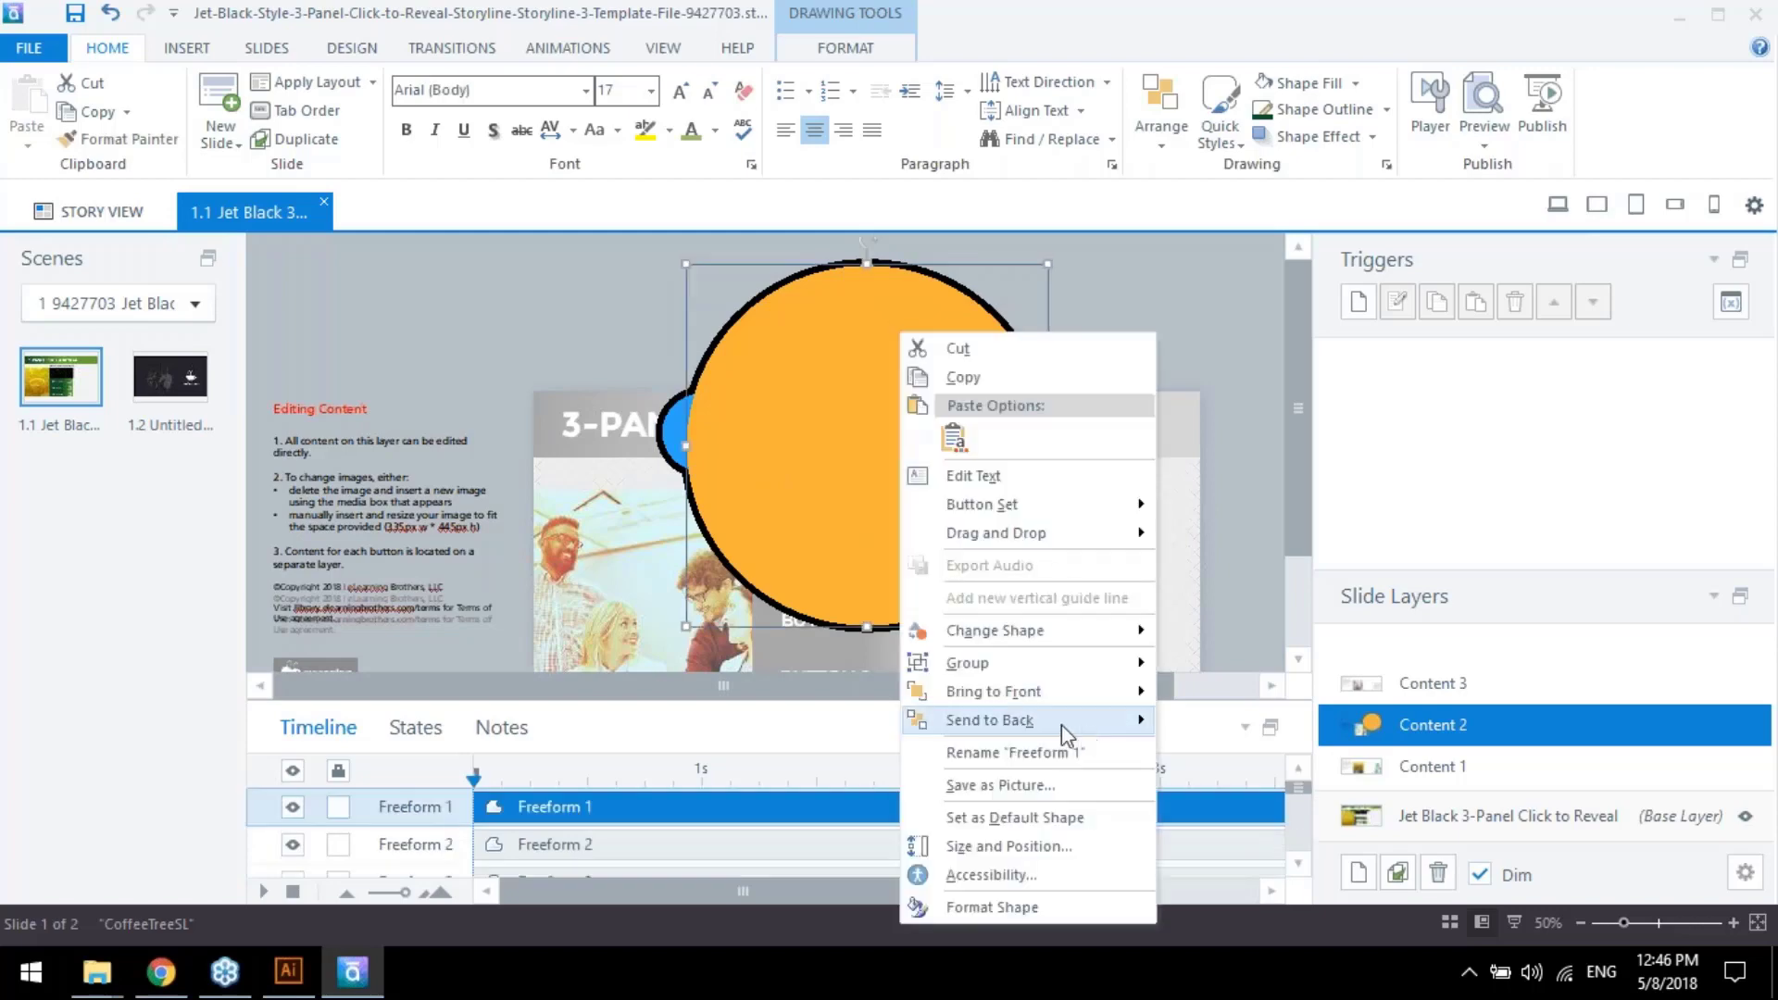
mouse_move(1149, 720)
click(1206, 728)
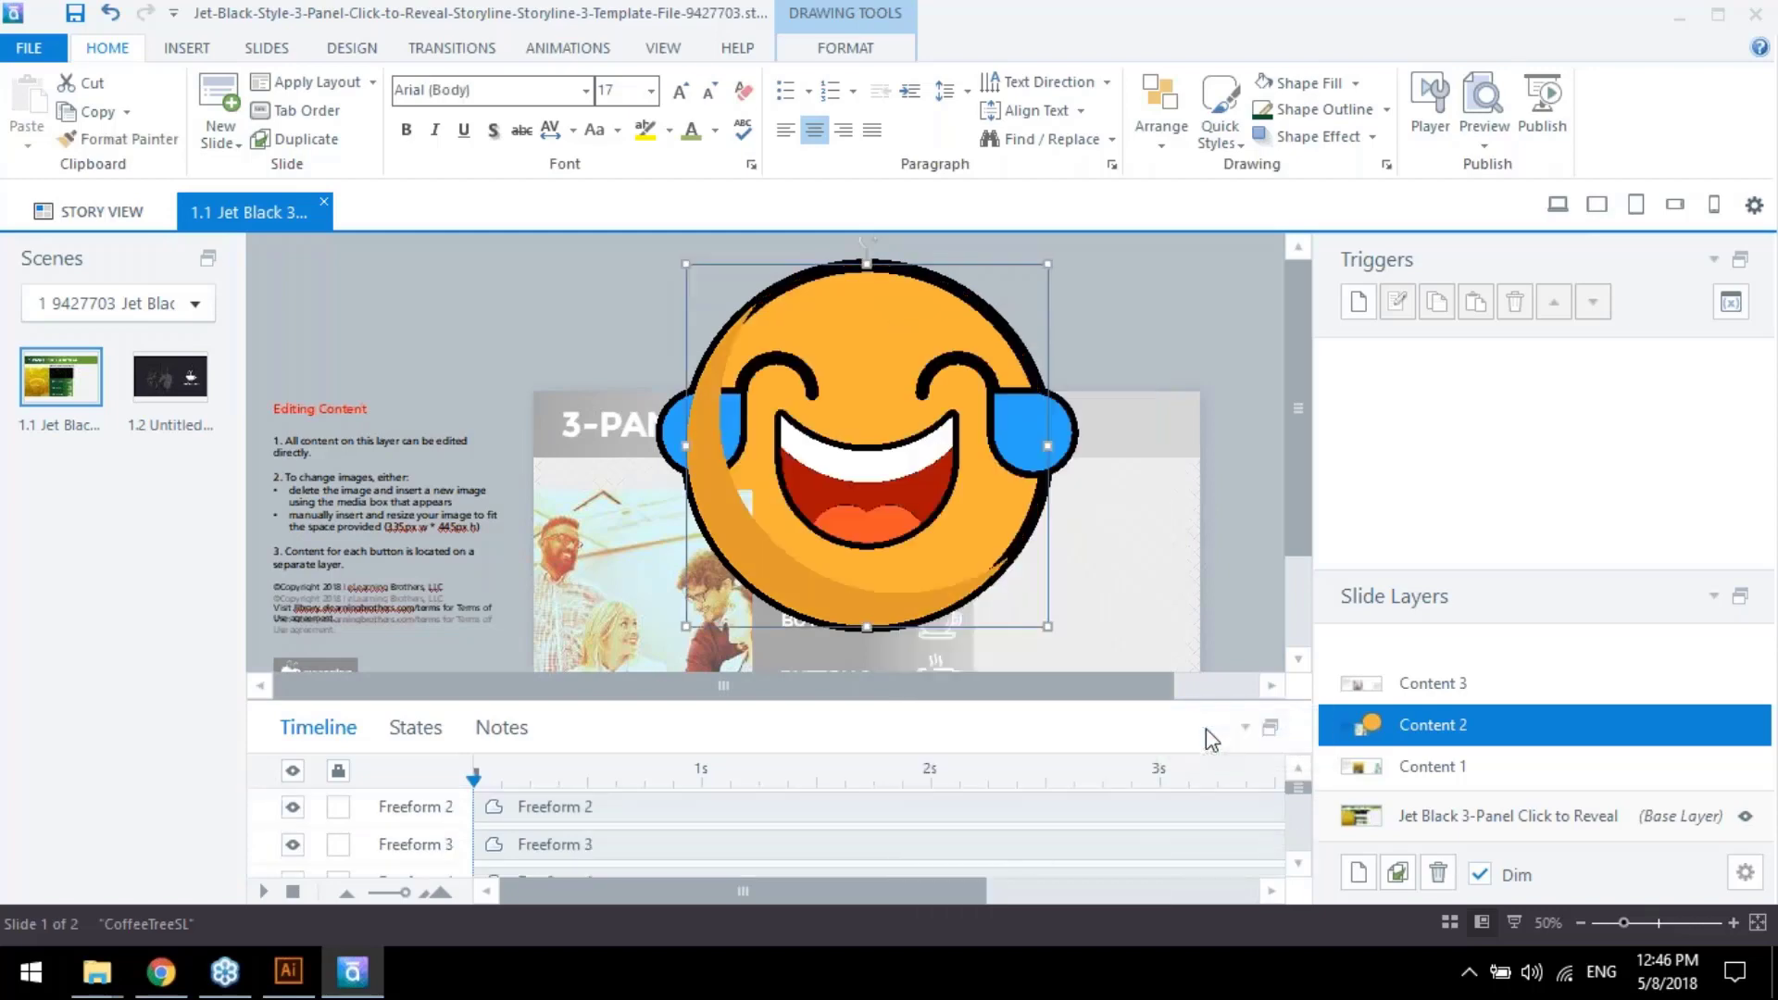
Send the emoji's darker orange shading shape to the back
click(768, 586)
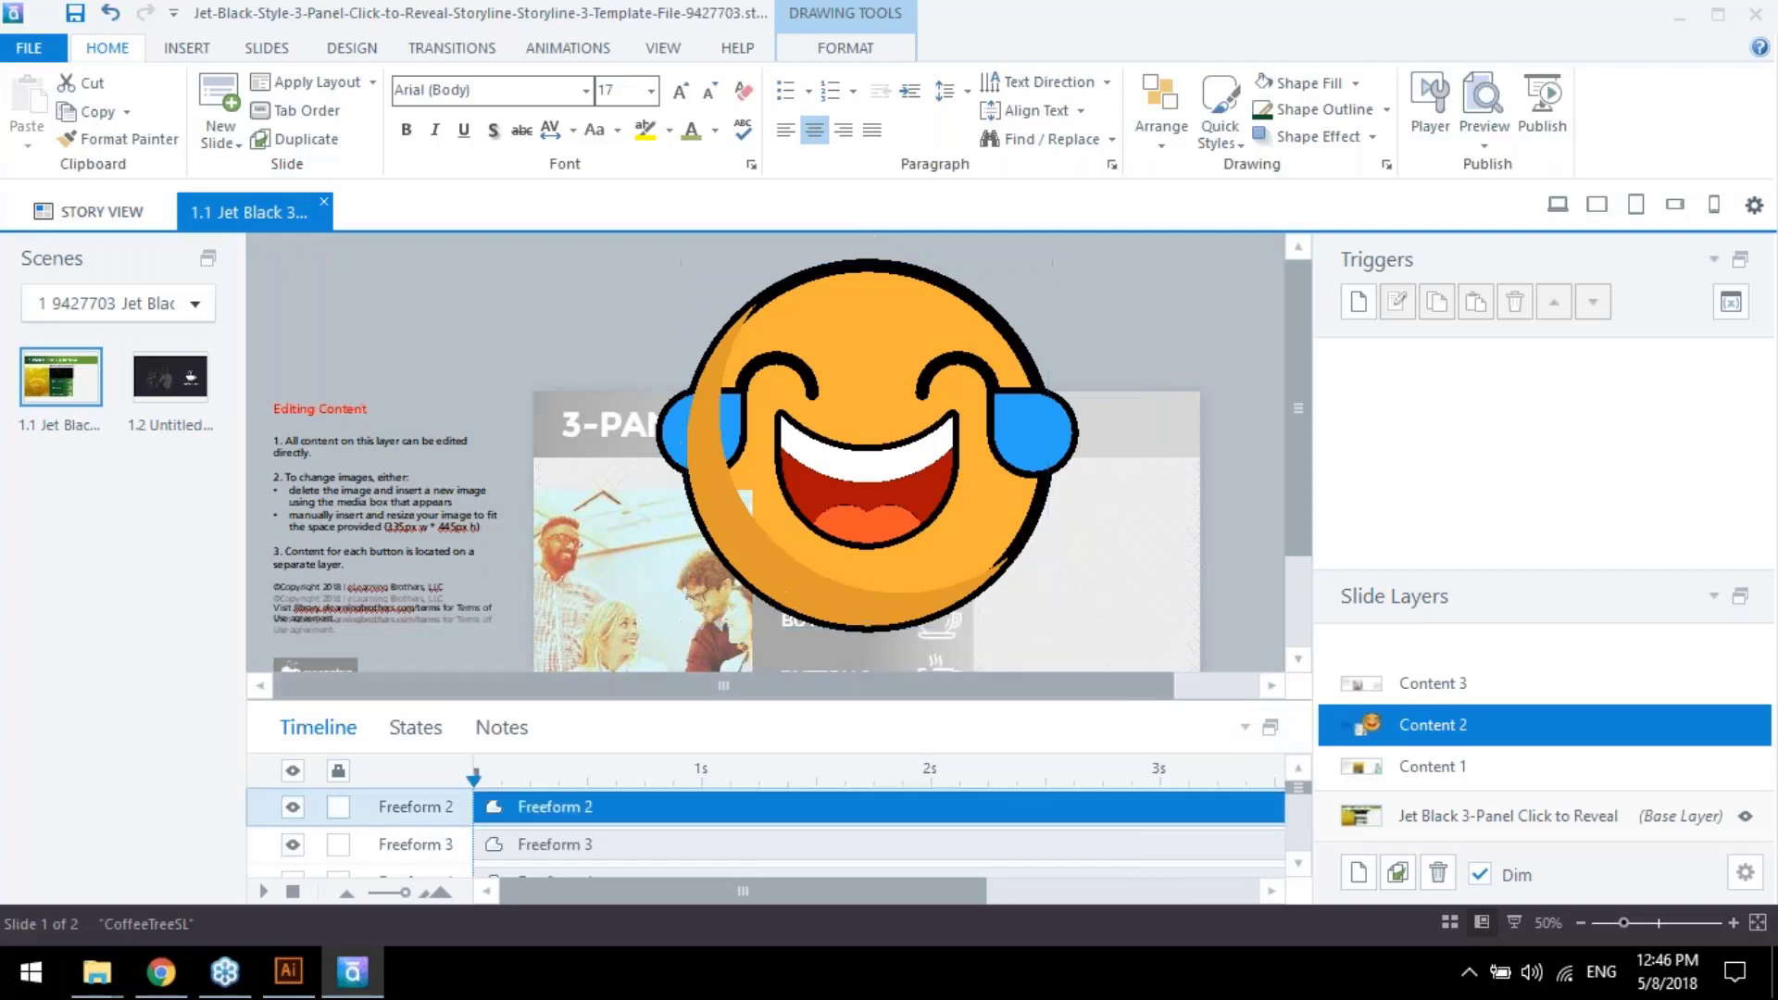
right_click(792, 598)
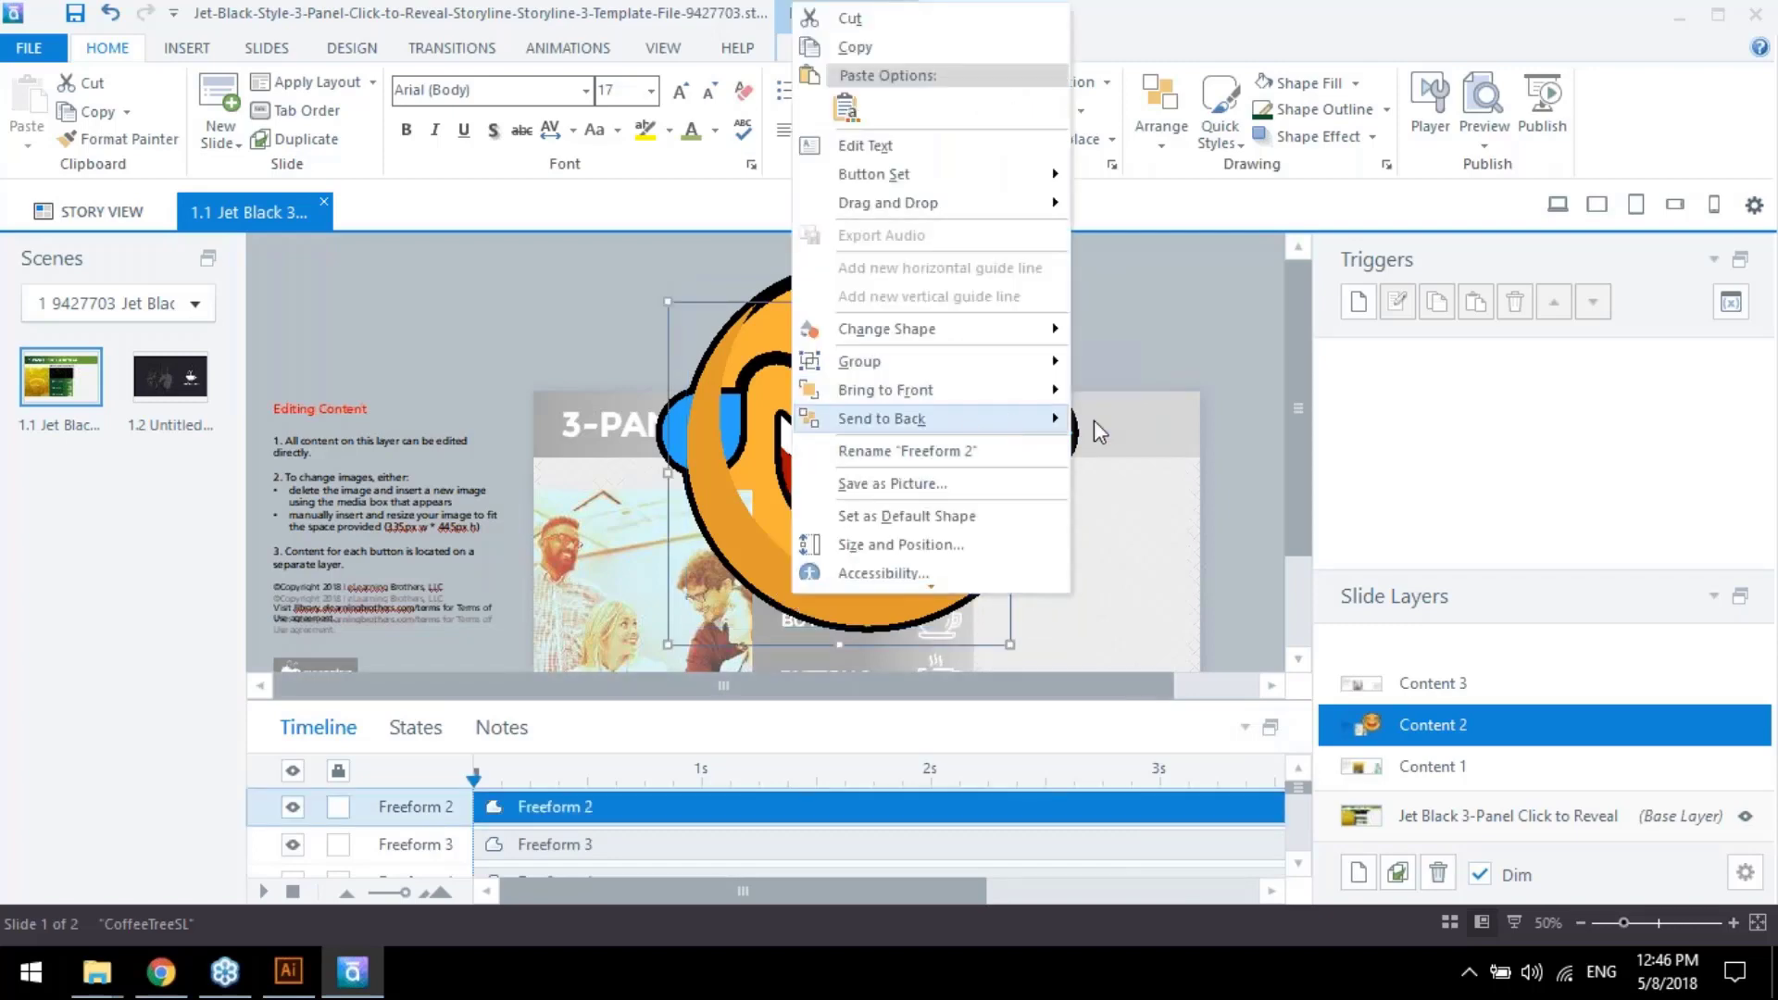
mouse_move(1093, 420)
click(1158, 422)
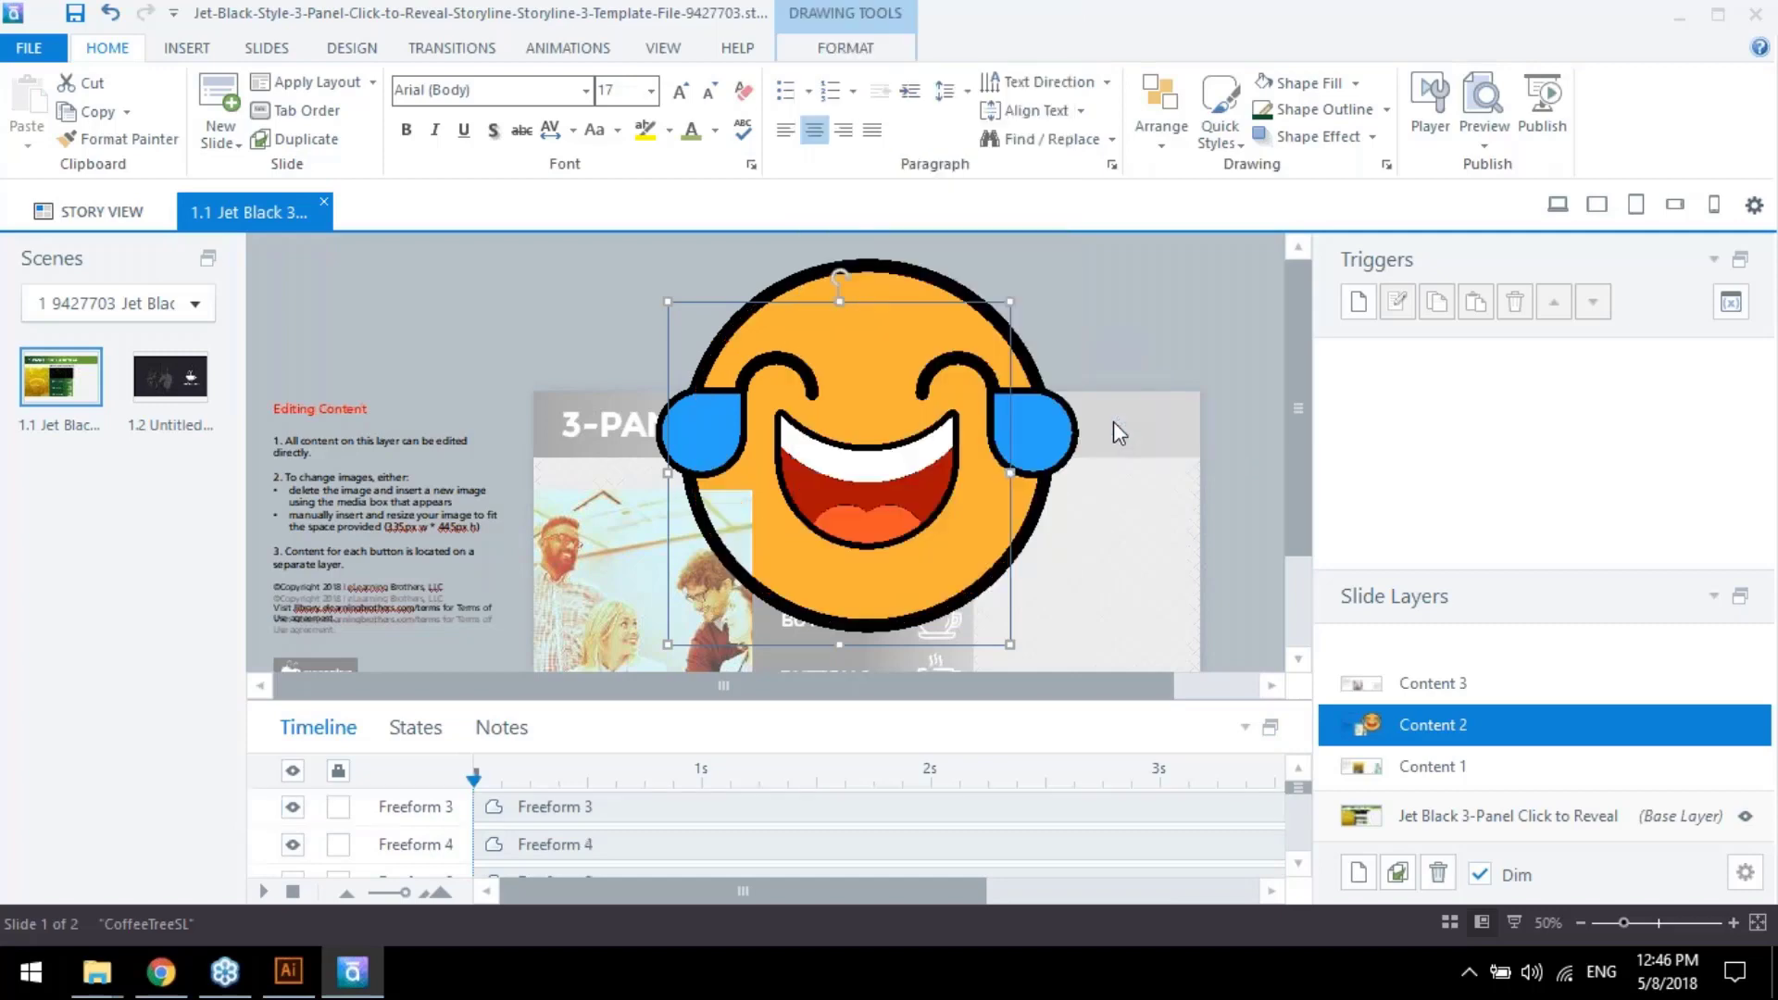
Enlarge the timeline, unlock the instruction text, and reorder the objects so the assets-03.jpg picture sits below Freeform 1
drag(723, 702, 809, 319)
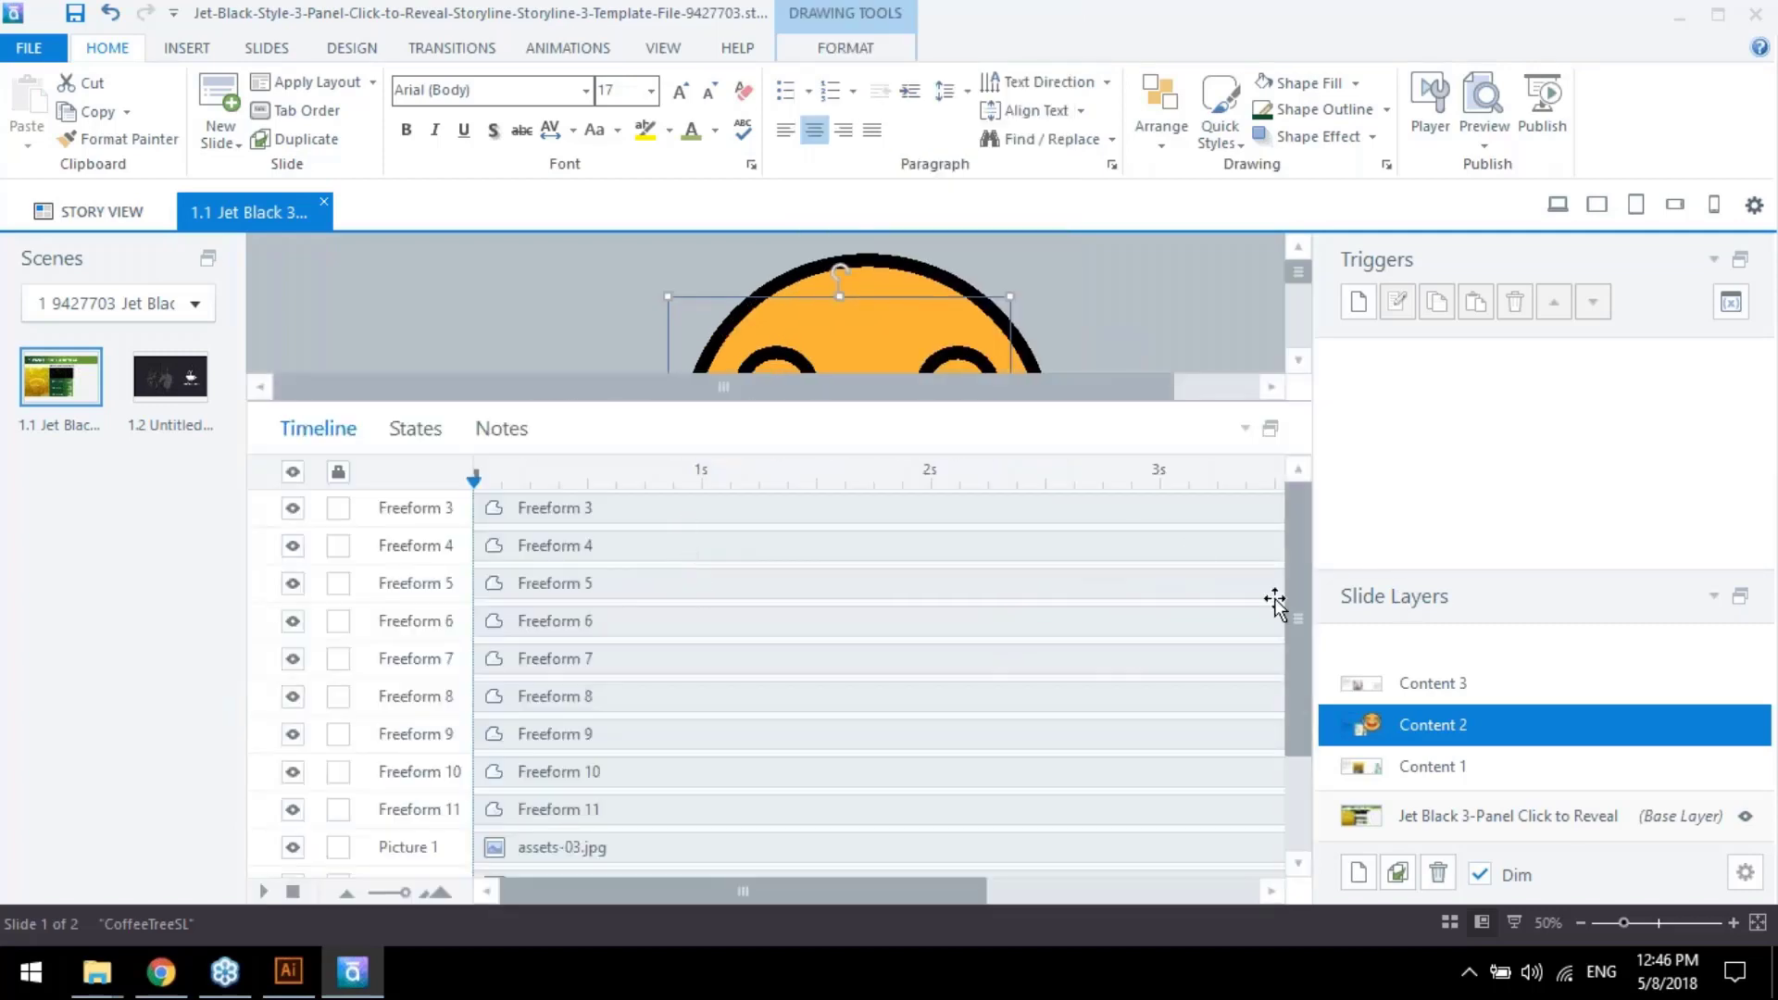
drag(1305, 622, 1299, 686)
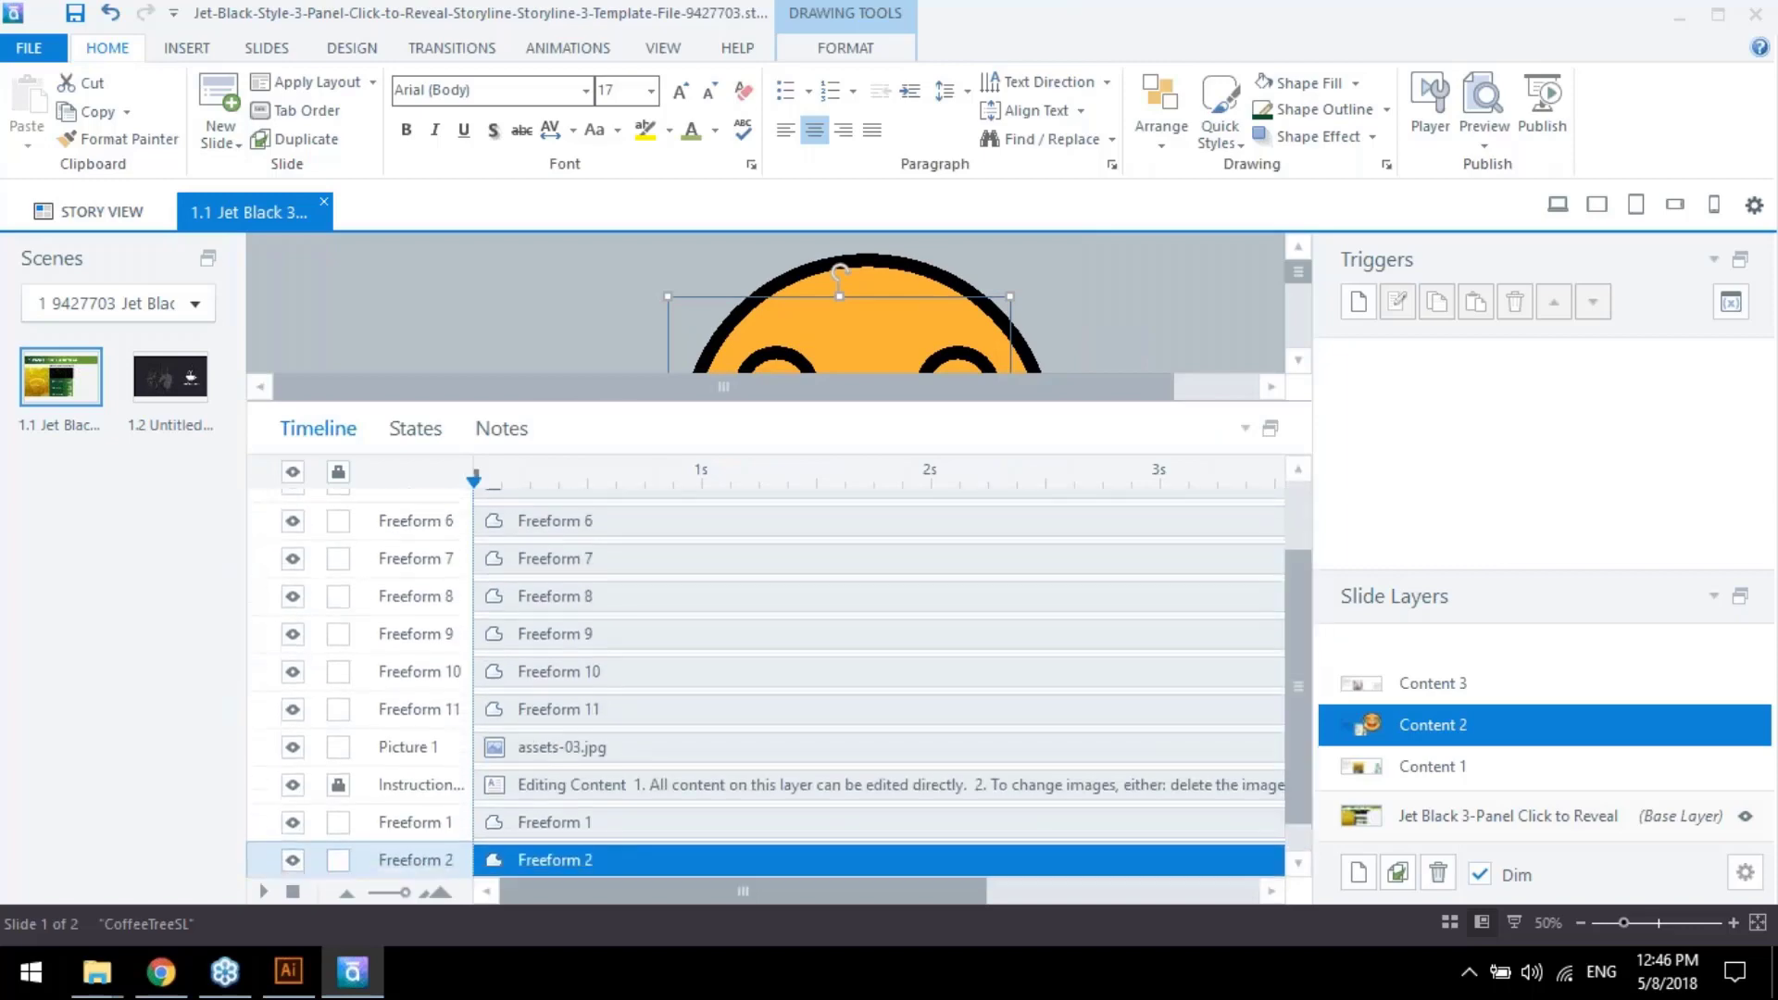
click(559, 786)
click(335, 791)
drag(628, 783, 608, 822)
click(618, 746)
Group the emoji shapes Freeform 3 through Freeform 9 in the timeline
click(687, 633)
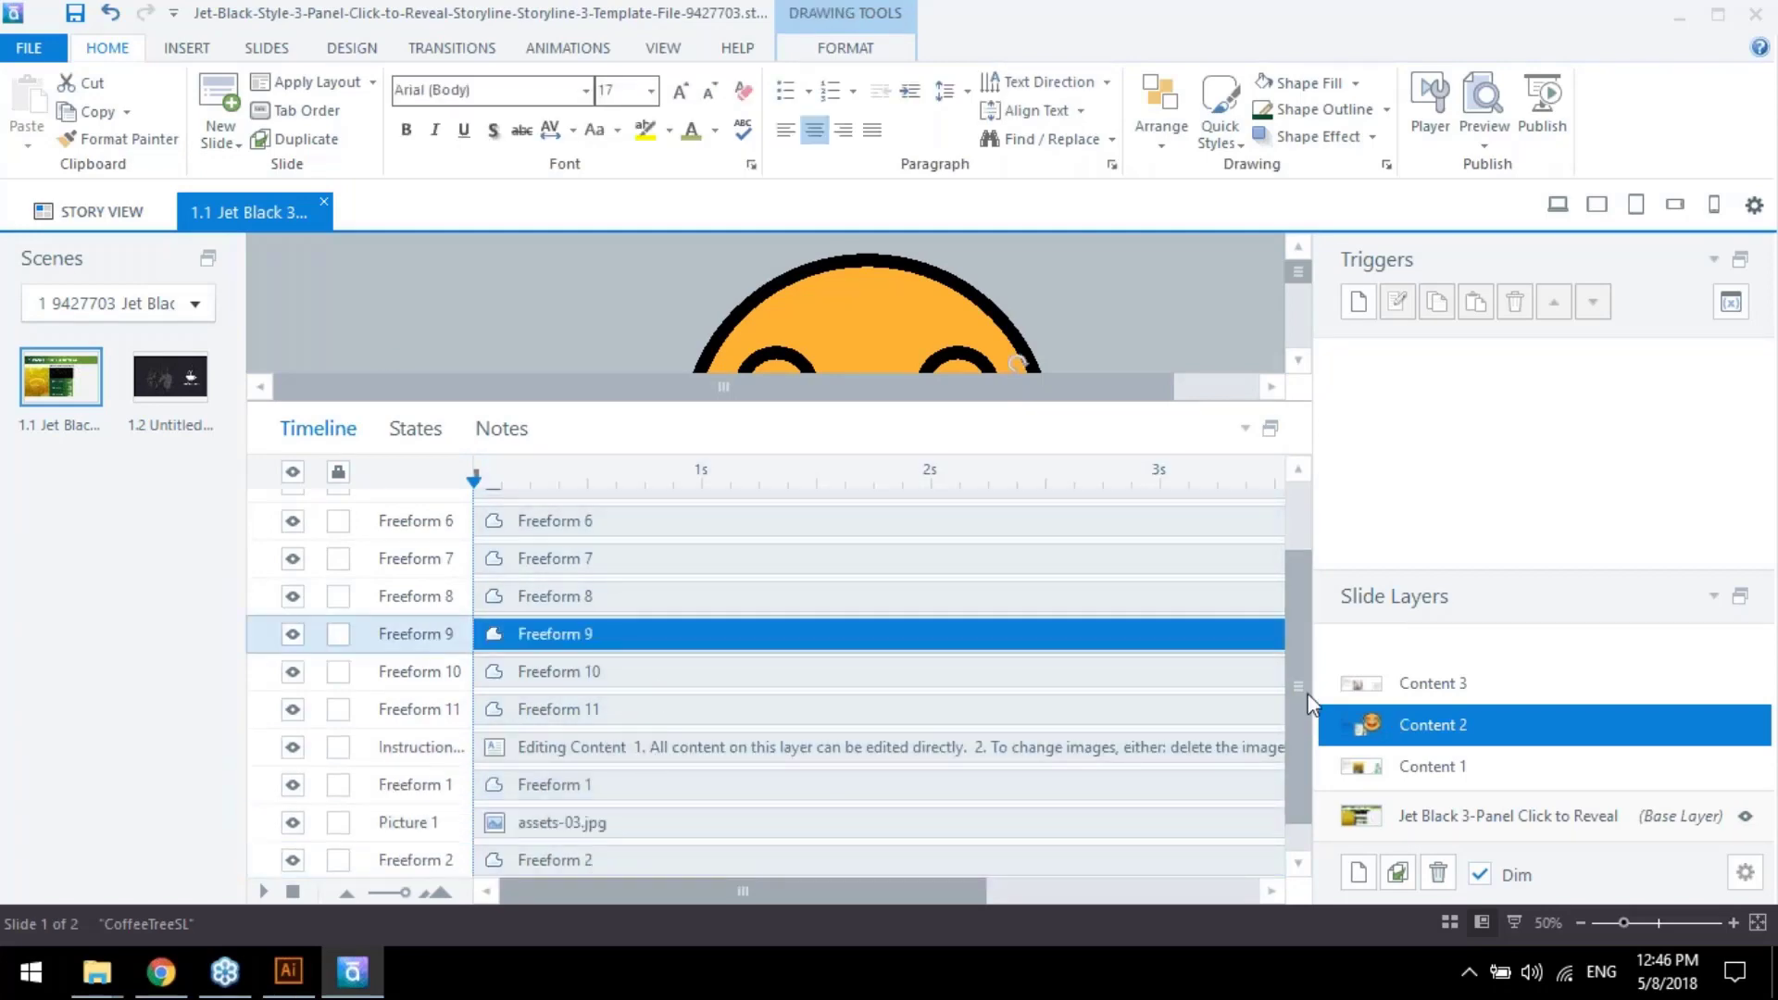
scroll(756, 509, up, 2)
shift+click(737, 511)
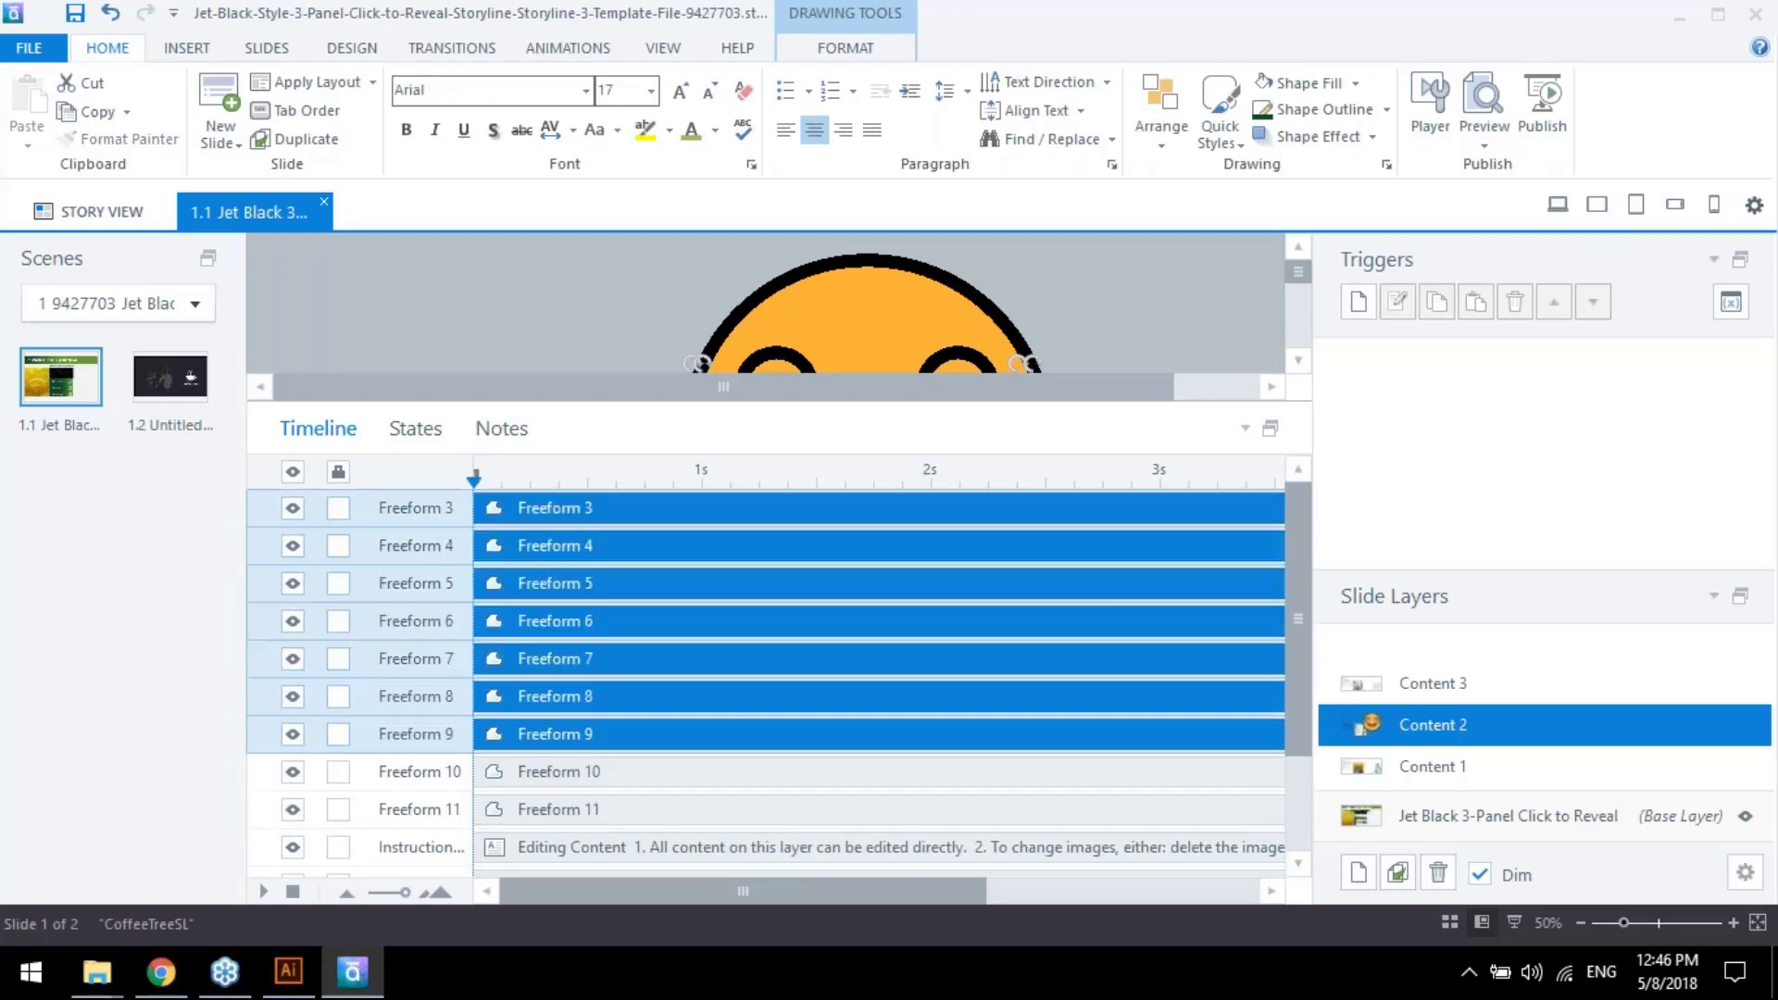
key(ctrl+g)
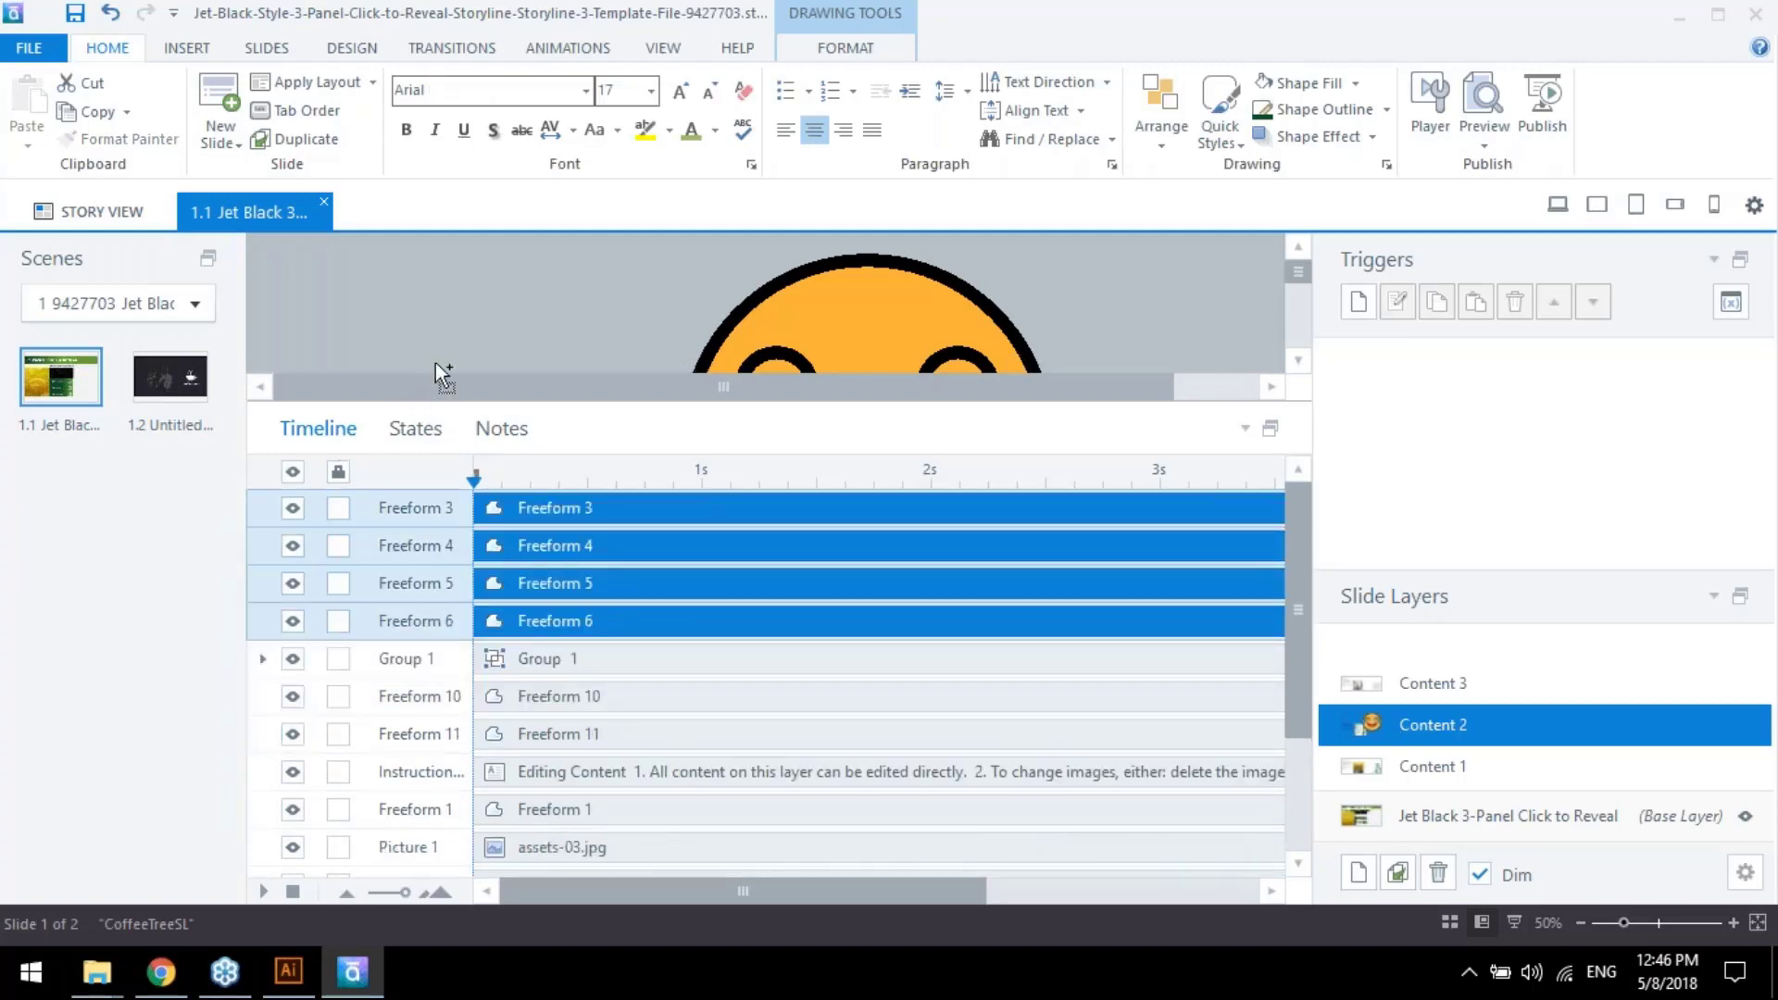
key(Delete)
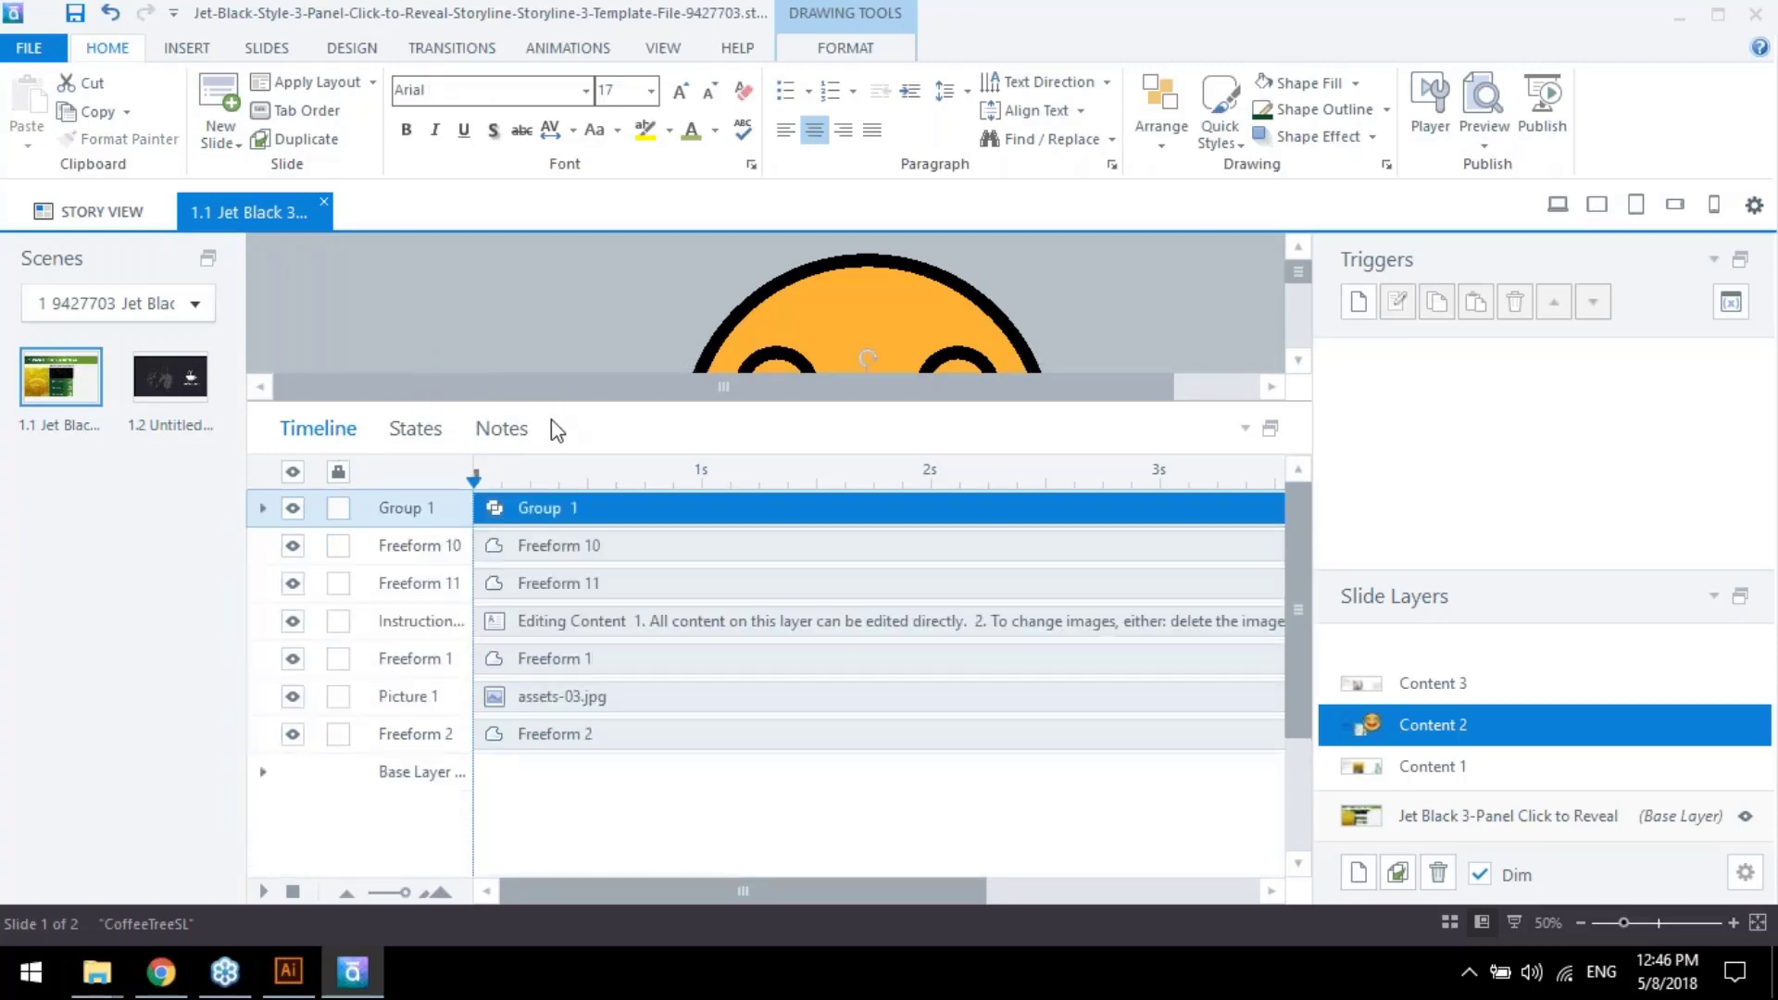
Try to shrink the emoji by resizing its orange face circle on the slide, and undo the changes
drag(555, 408, 558, 725)
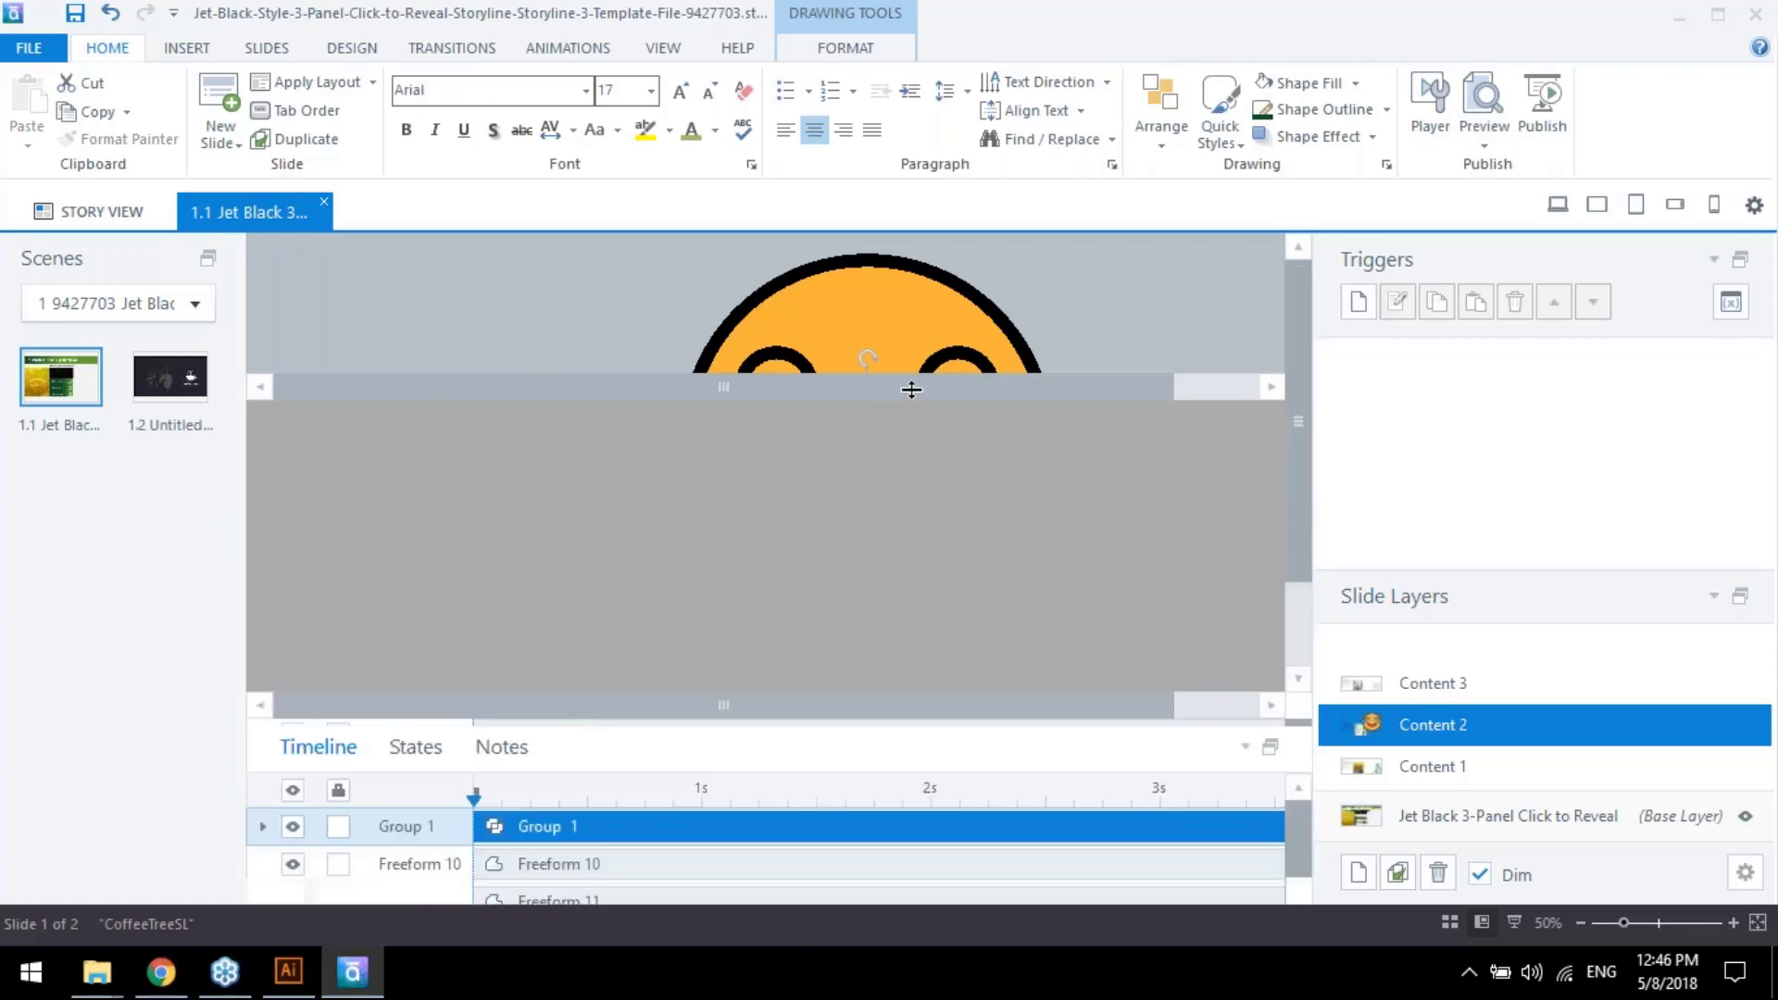
click(1199, 287)
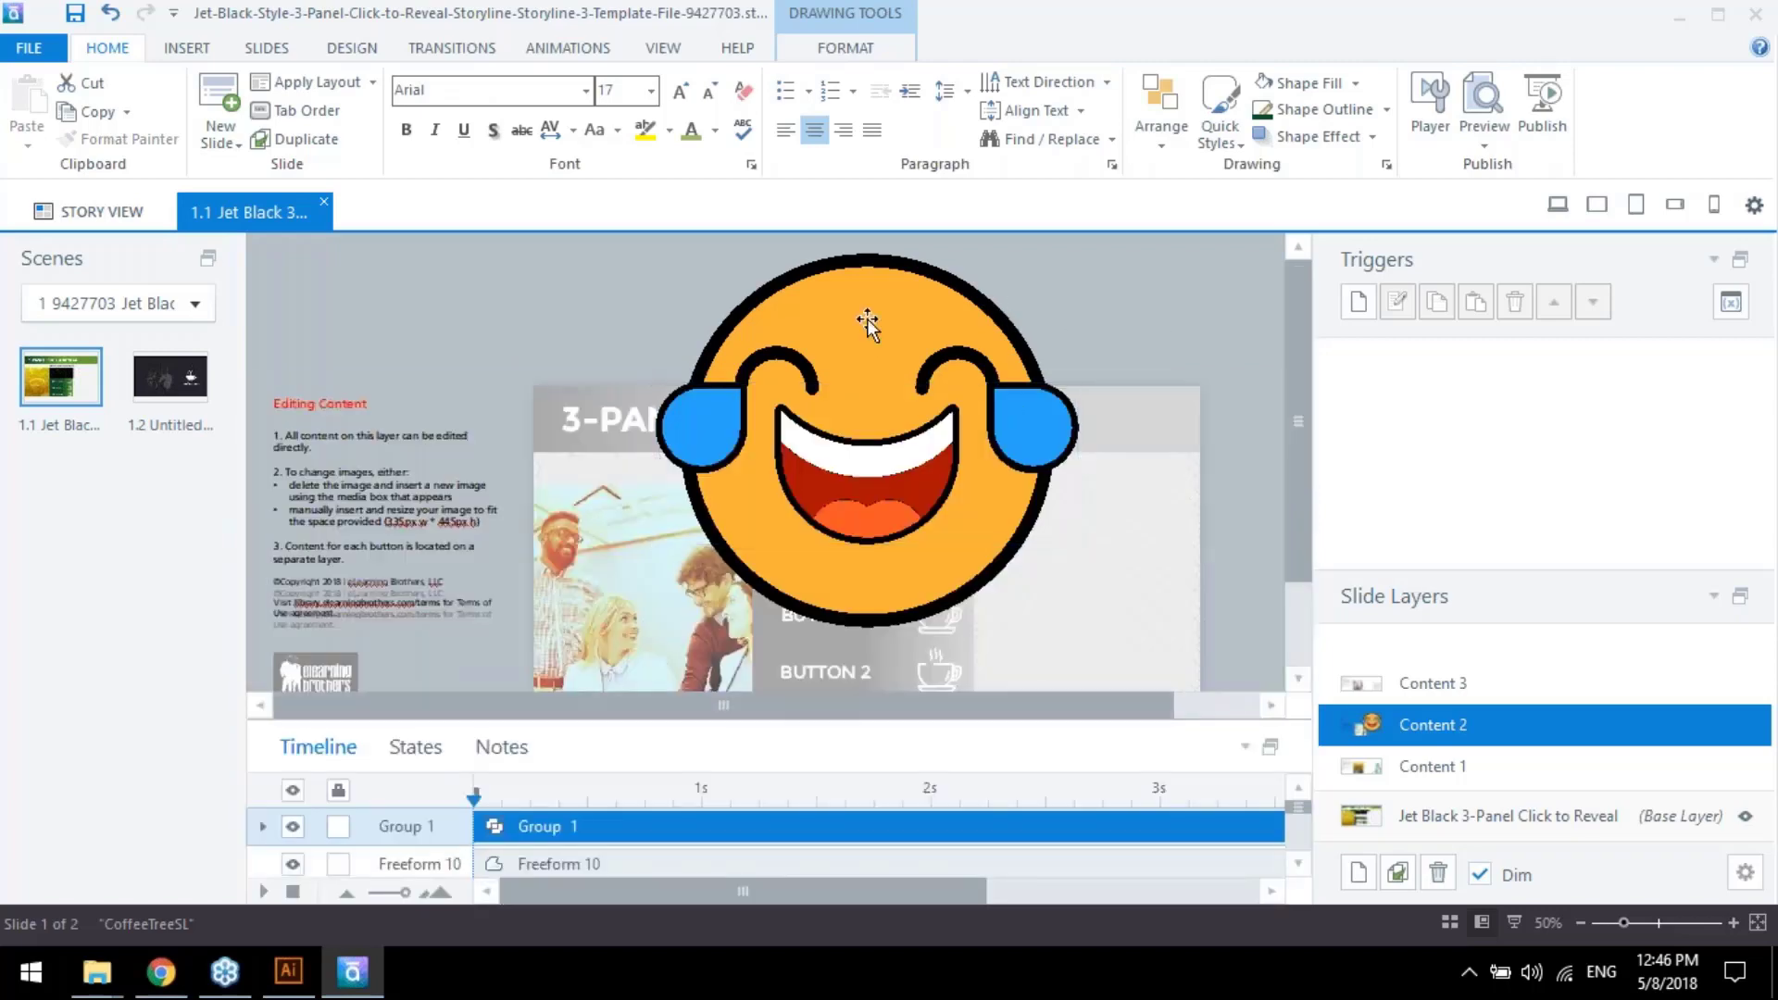
click(1024, 344)
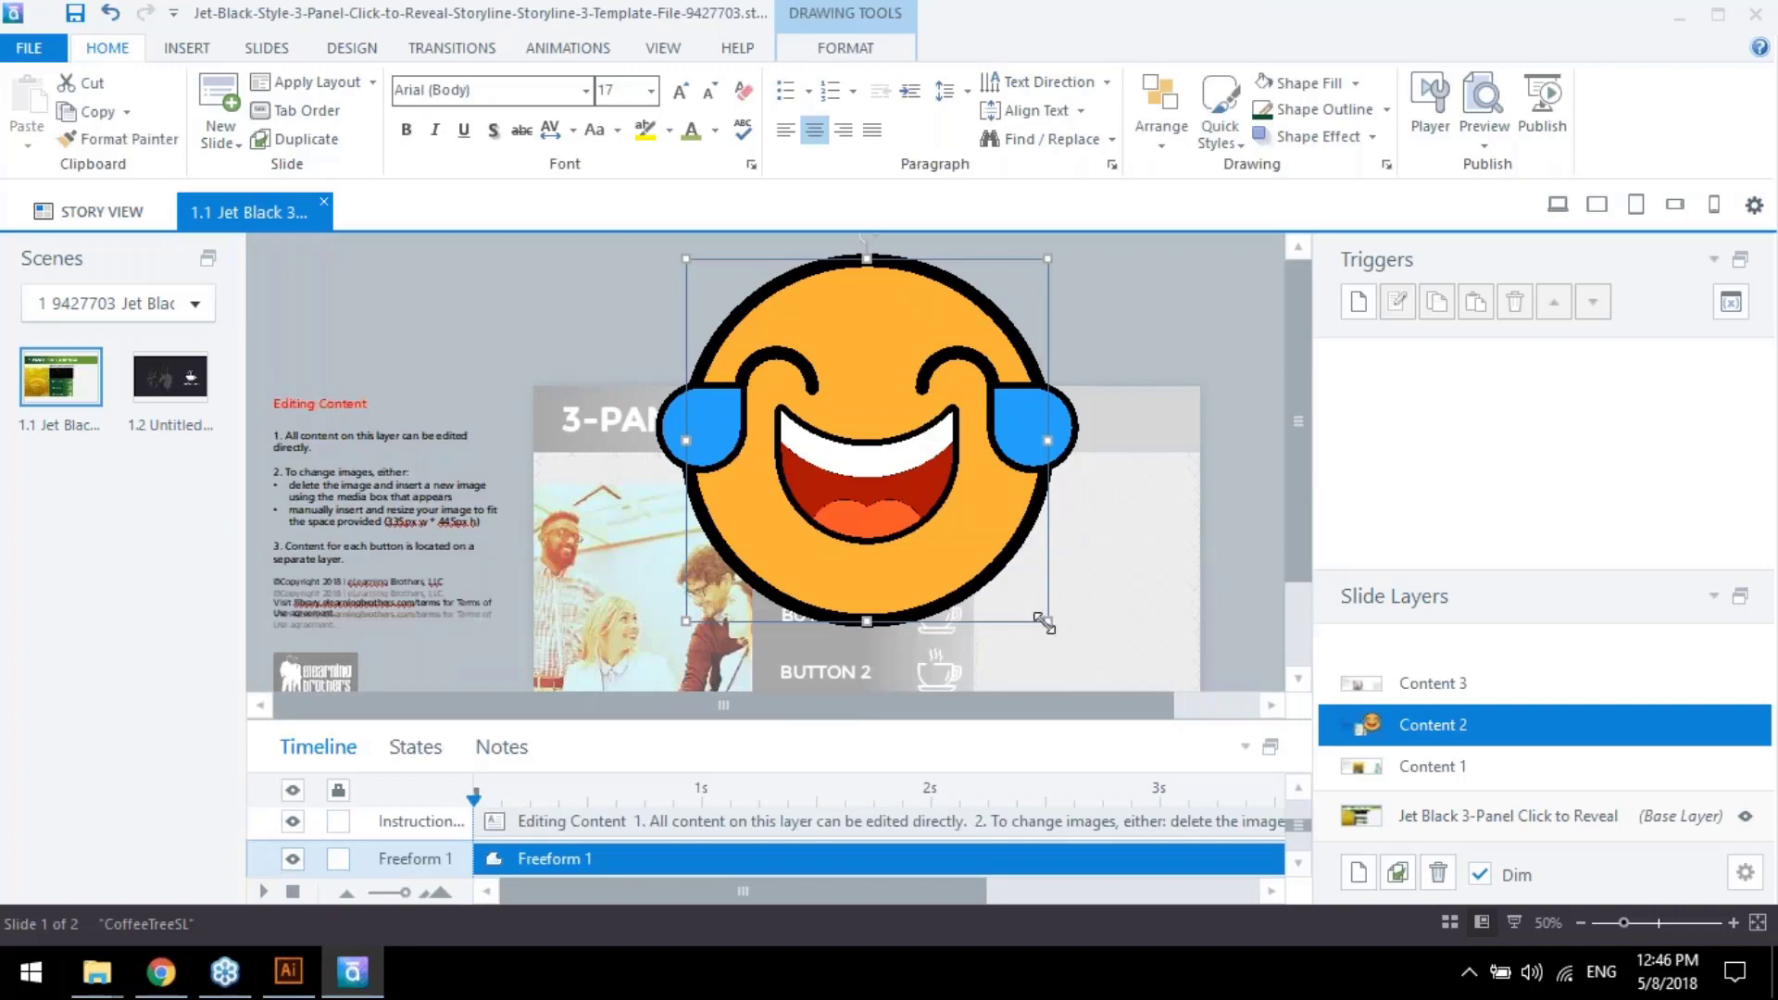
drag(950, 539, 873, 457)
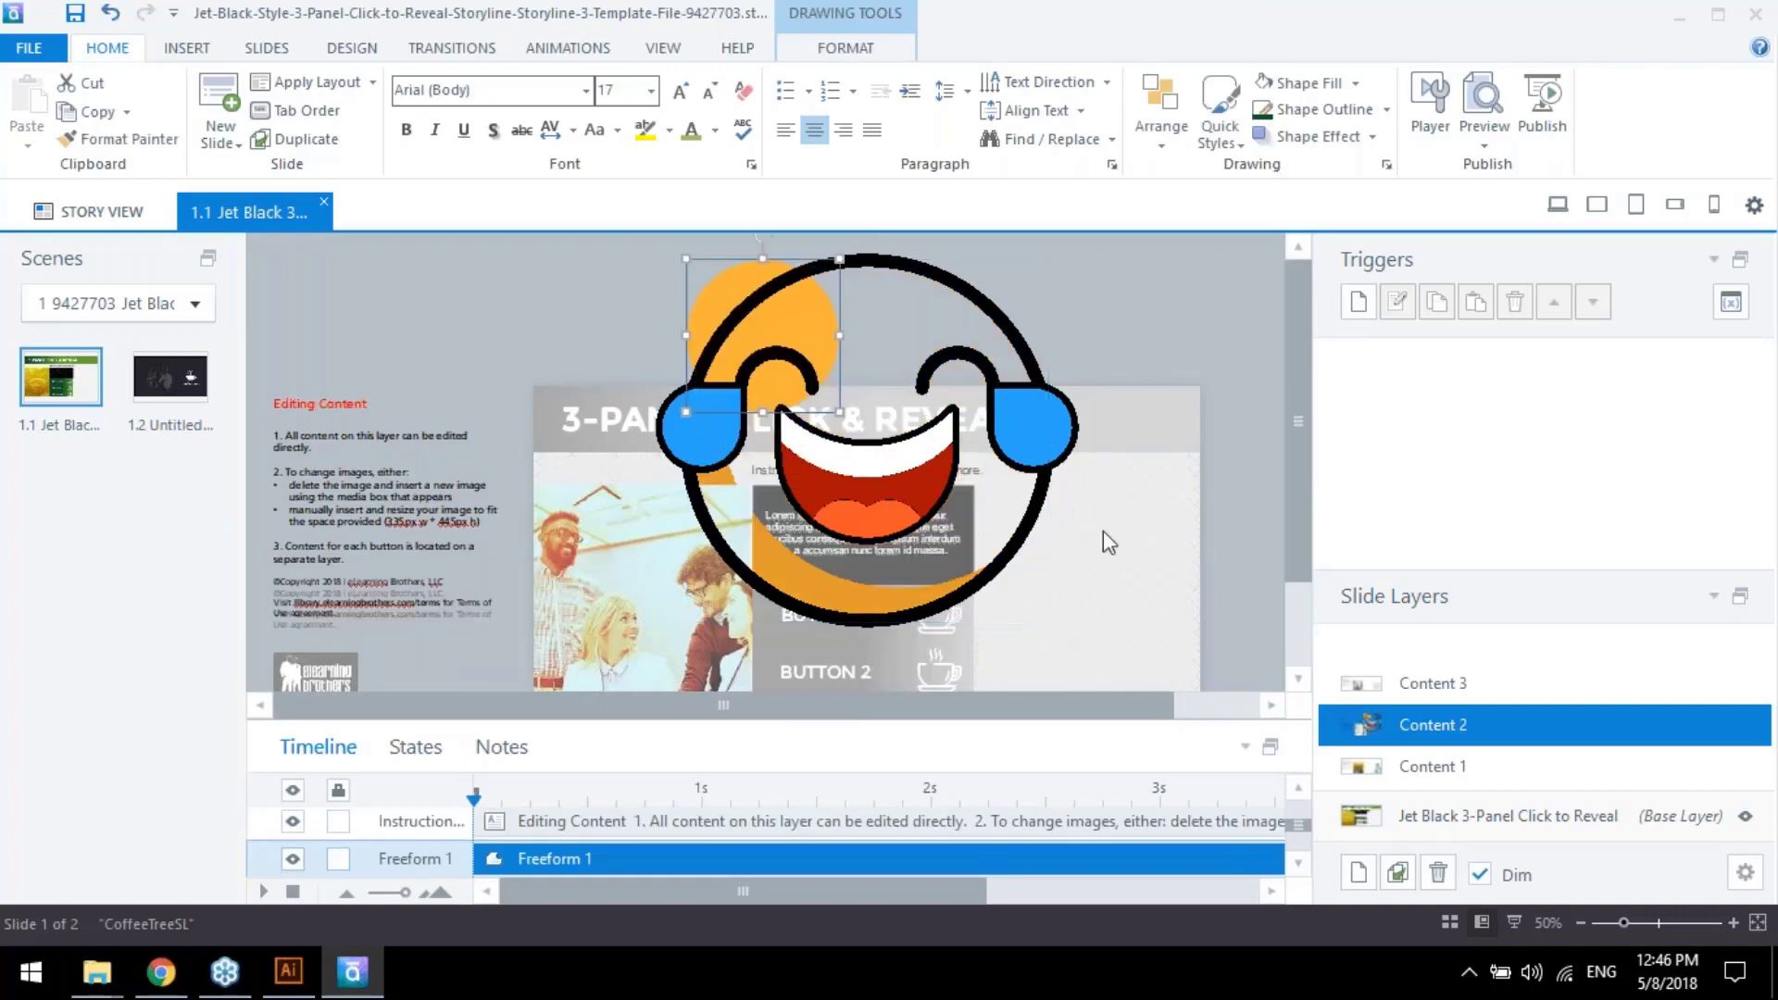
click(1247, 404)
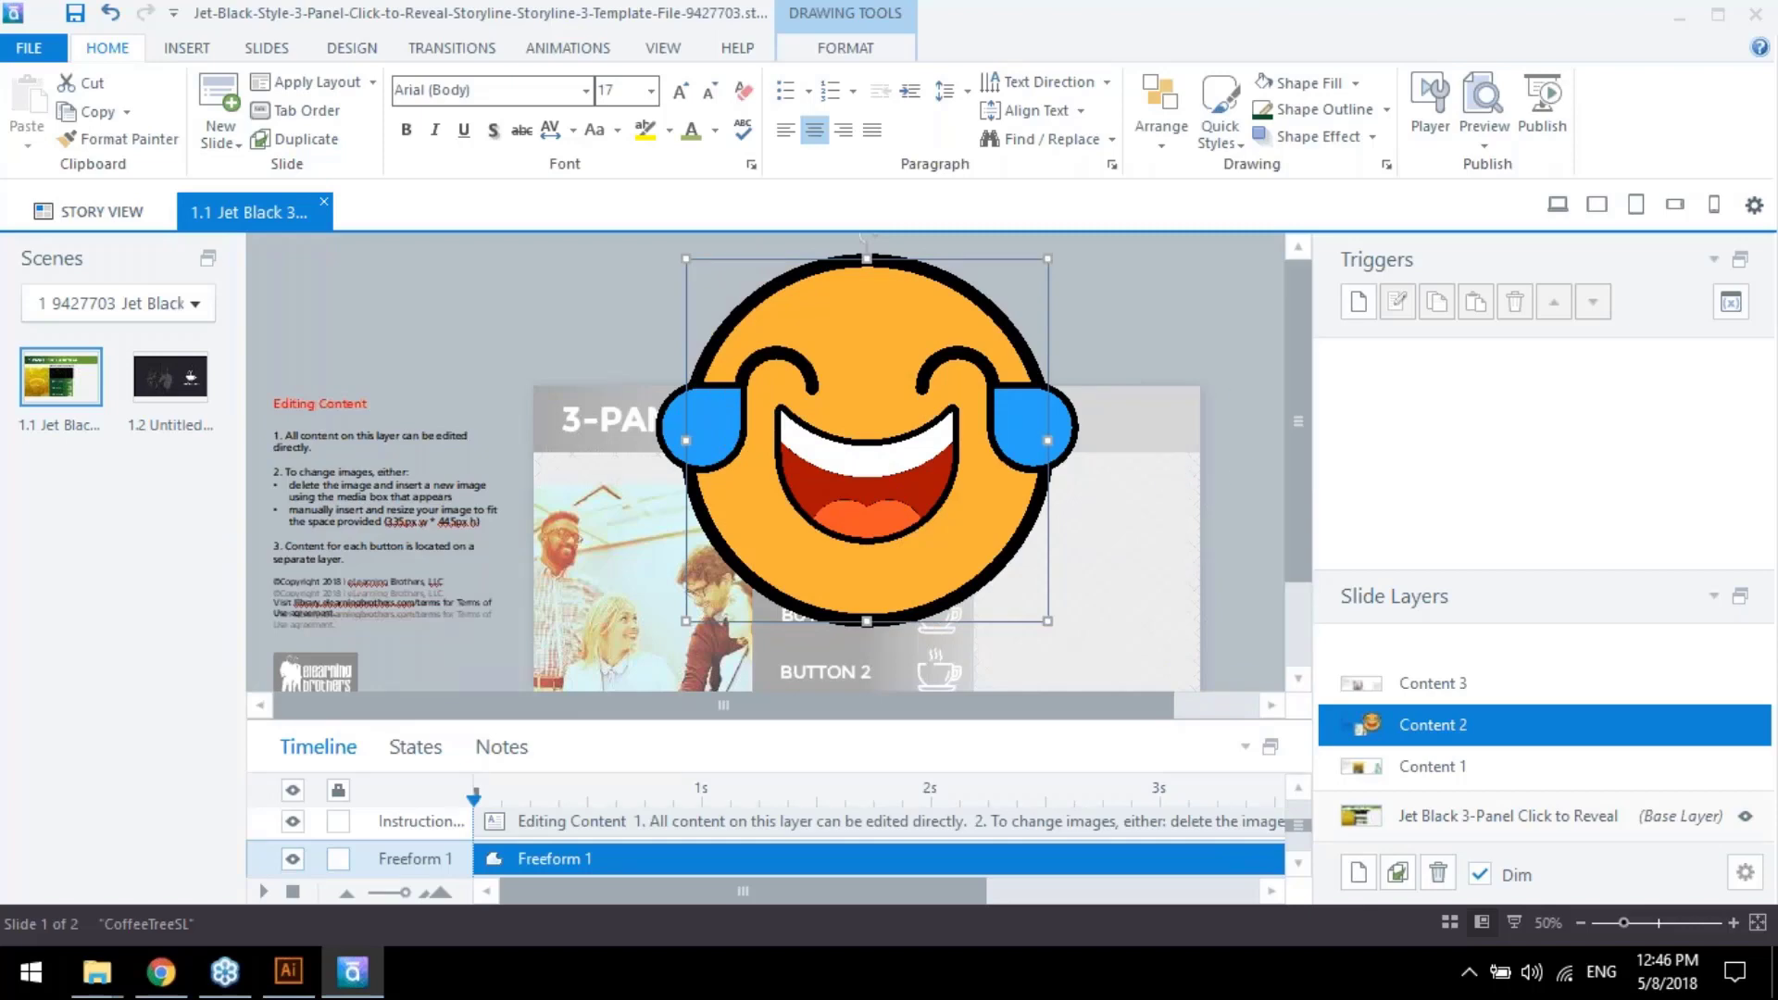
scroll(1247, 405, down, 3)
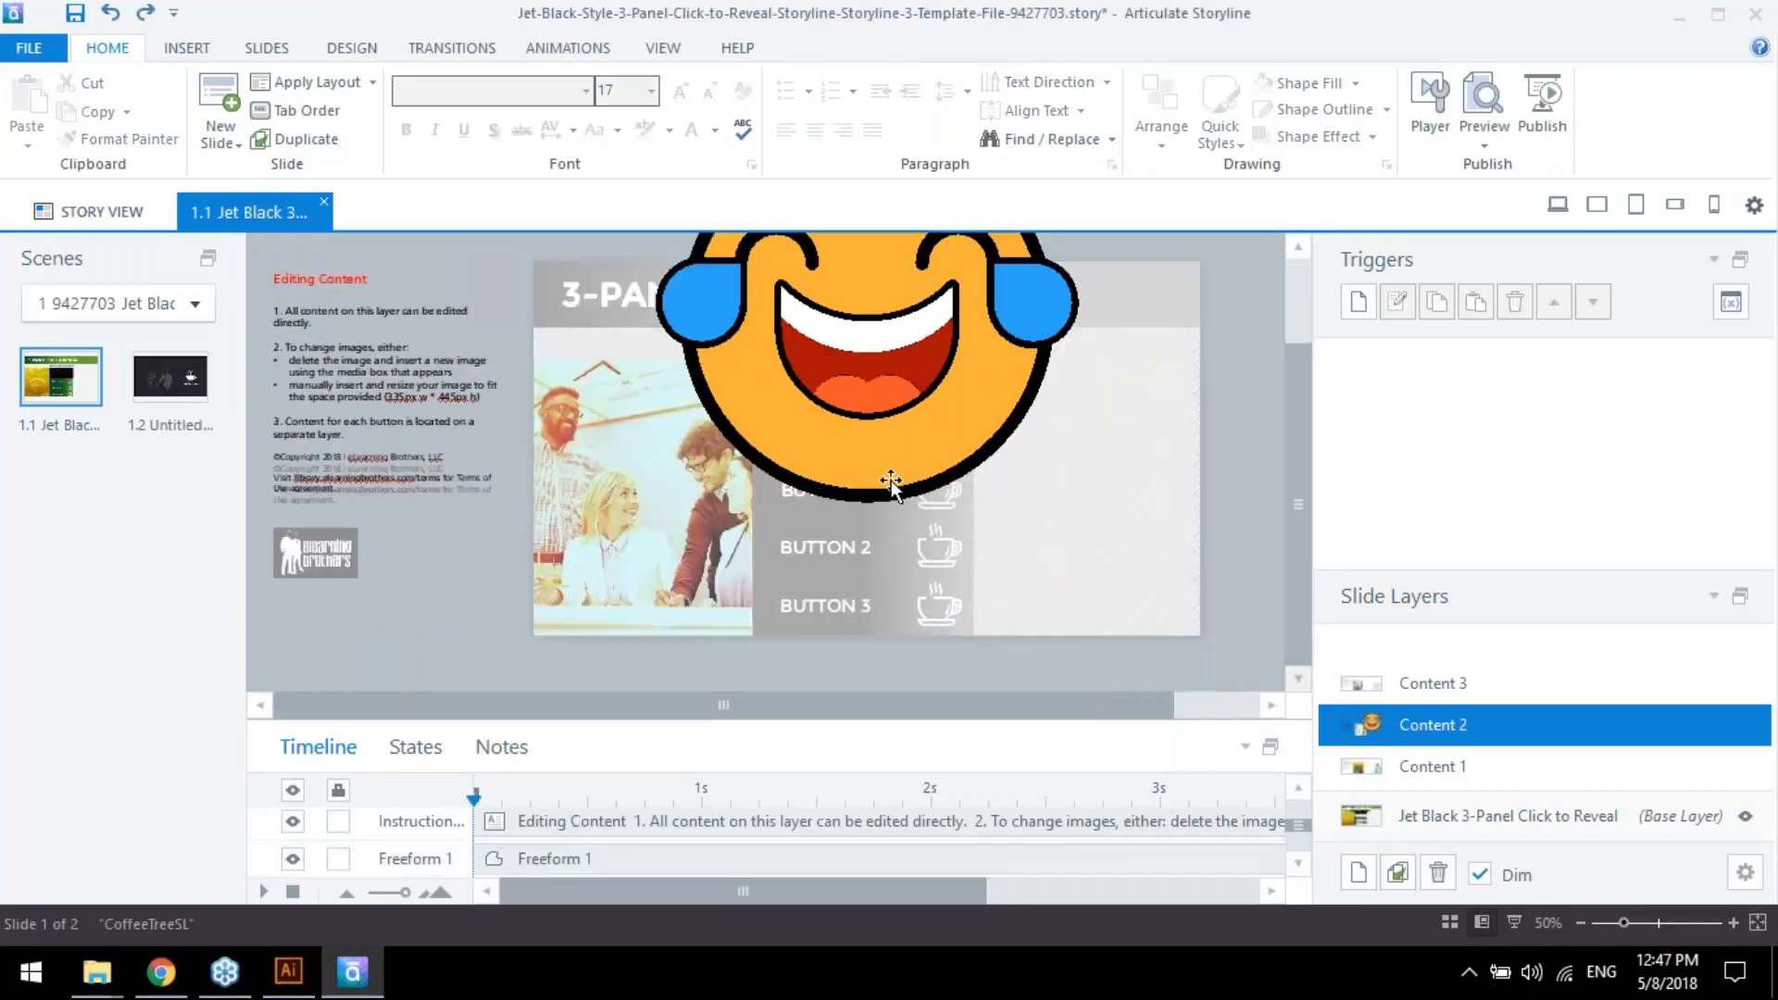
drag(891, 481, 1099, 597)
key(ctrl+z)
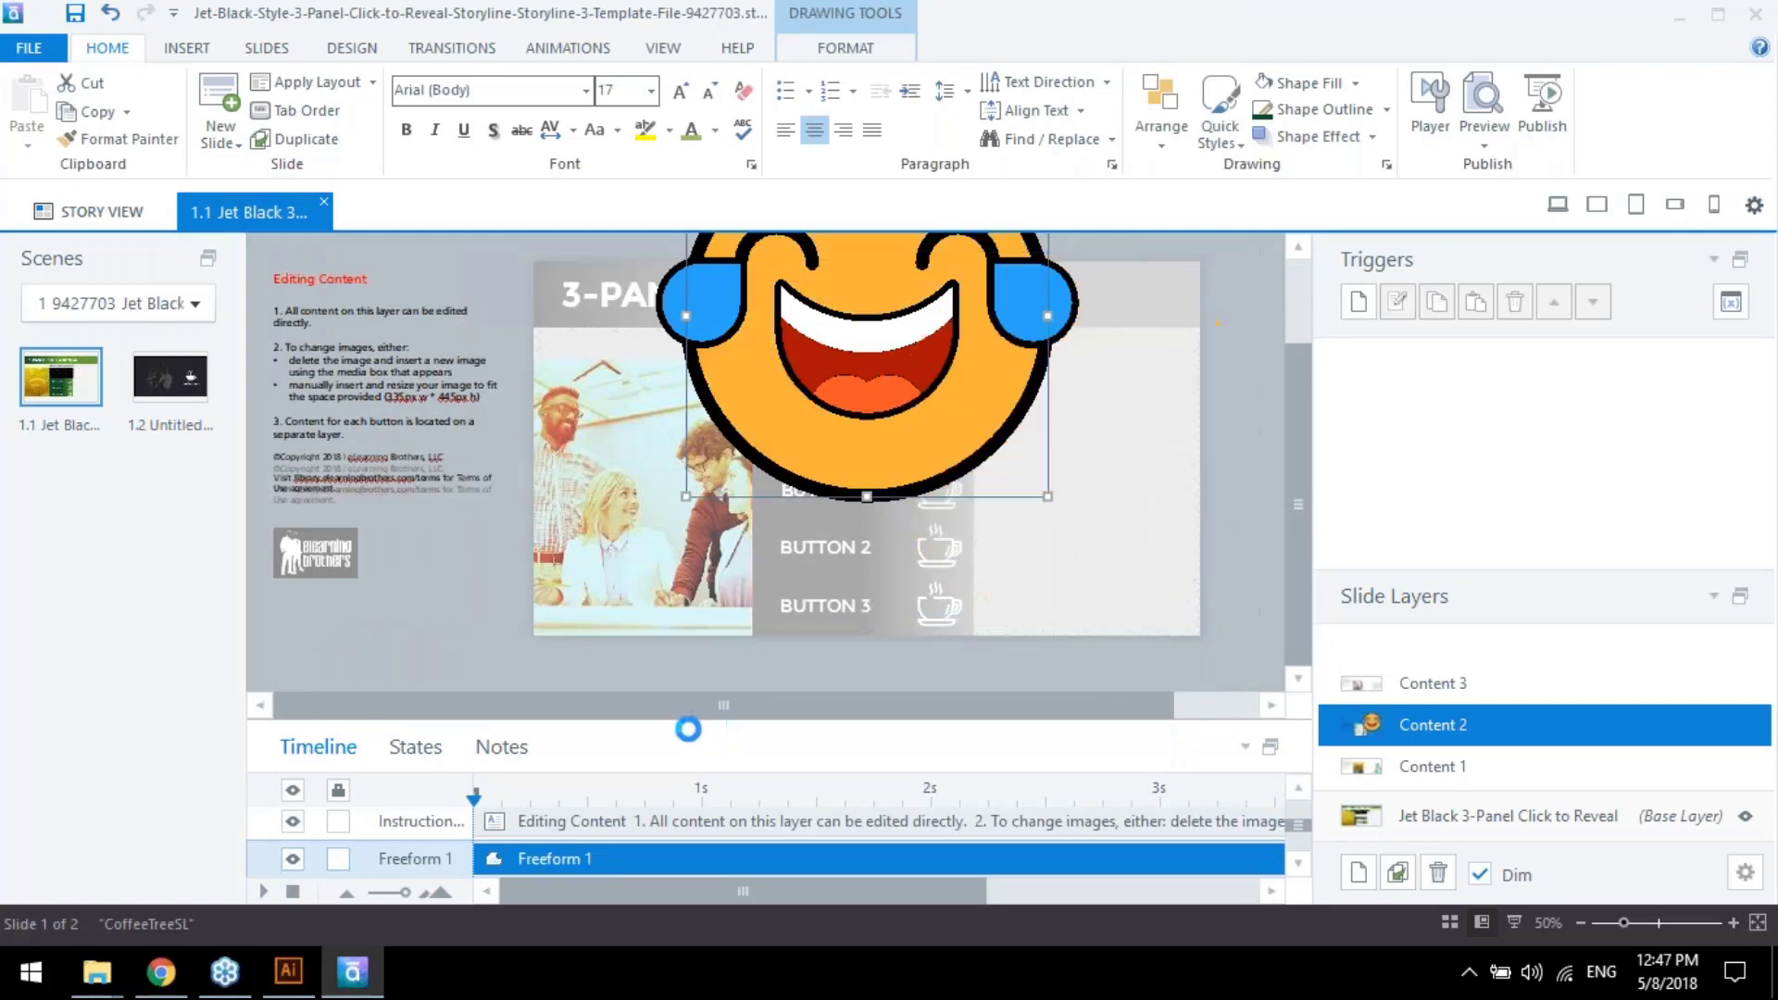
Move Freeform 1 above the instruction text in the timeline and group all the emoji shapes into a single group
drag(683, 741, 690, 408)
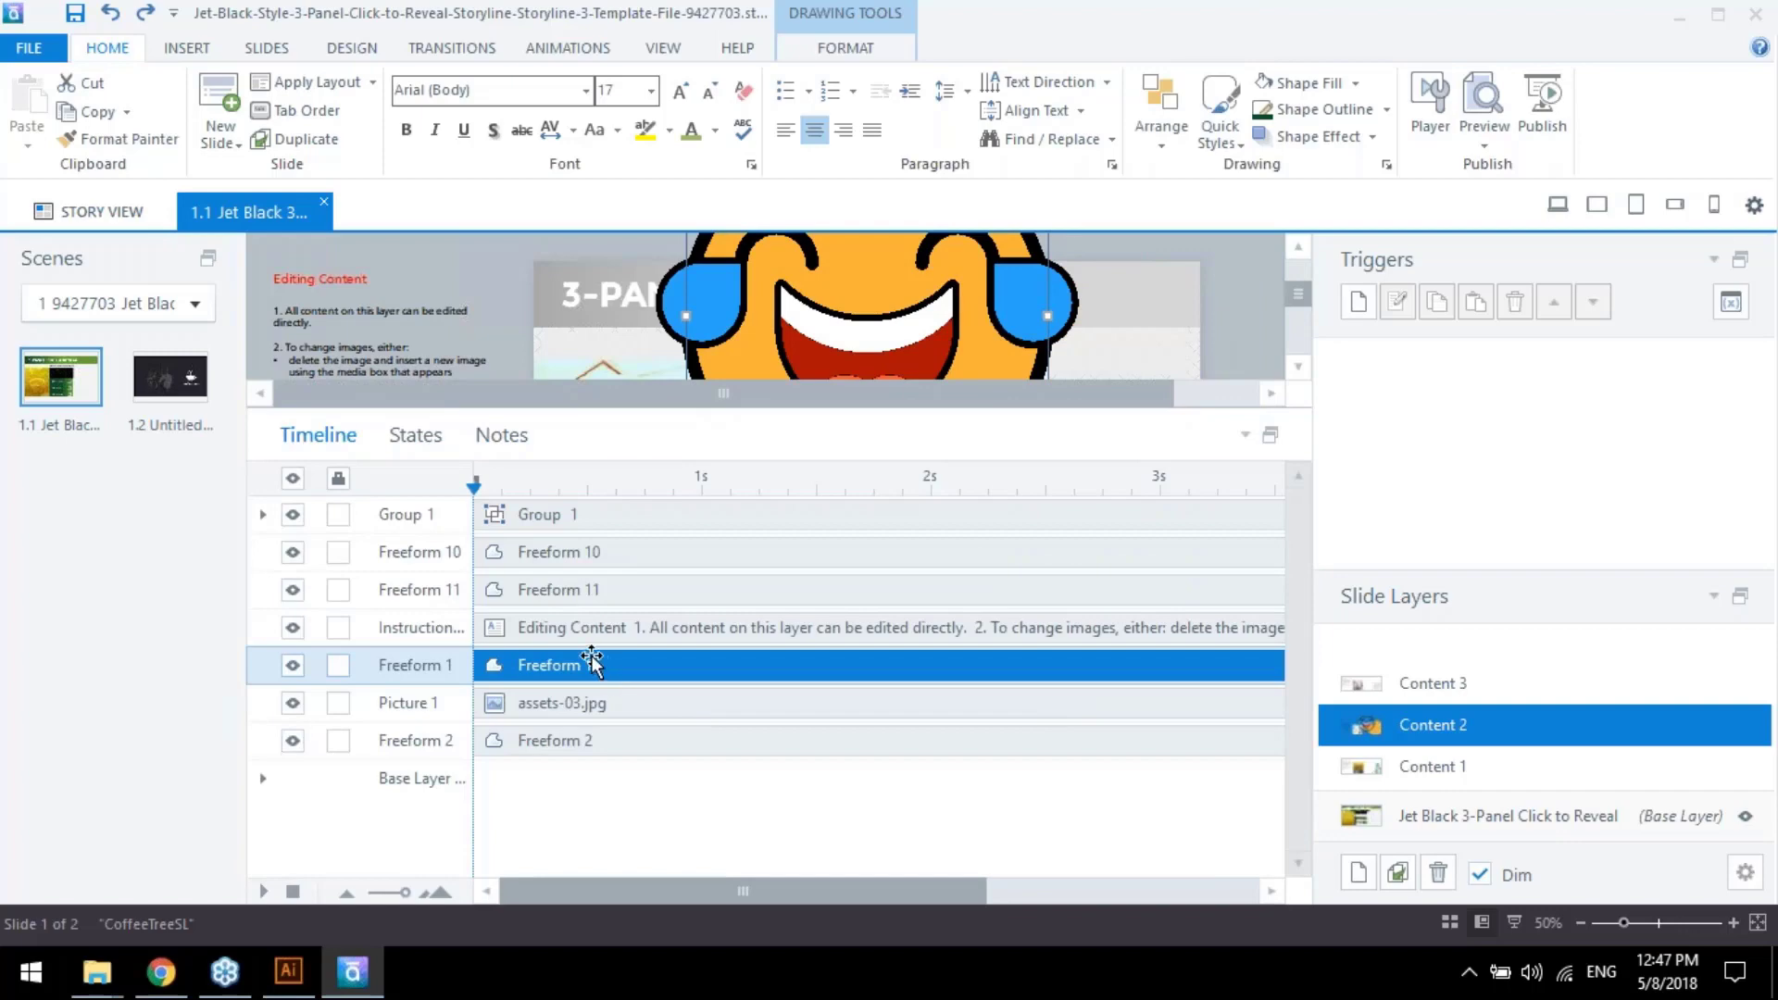
drag(591, 661, 561, 574)
shift+click(554, 514)
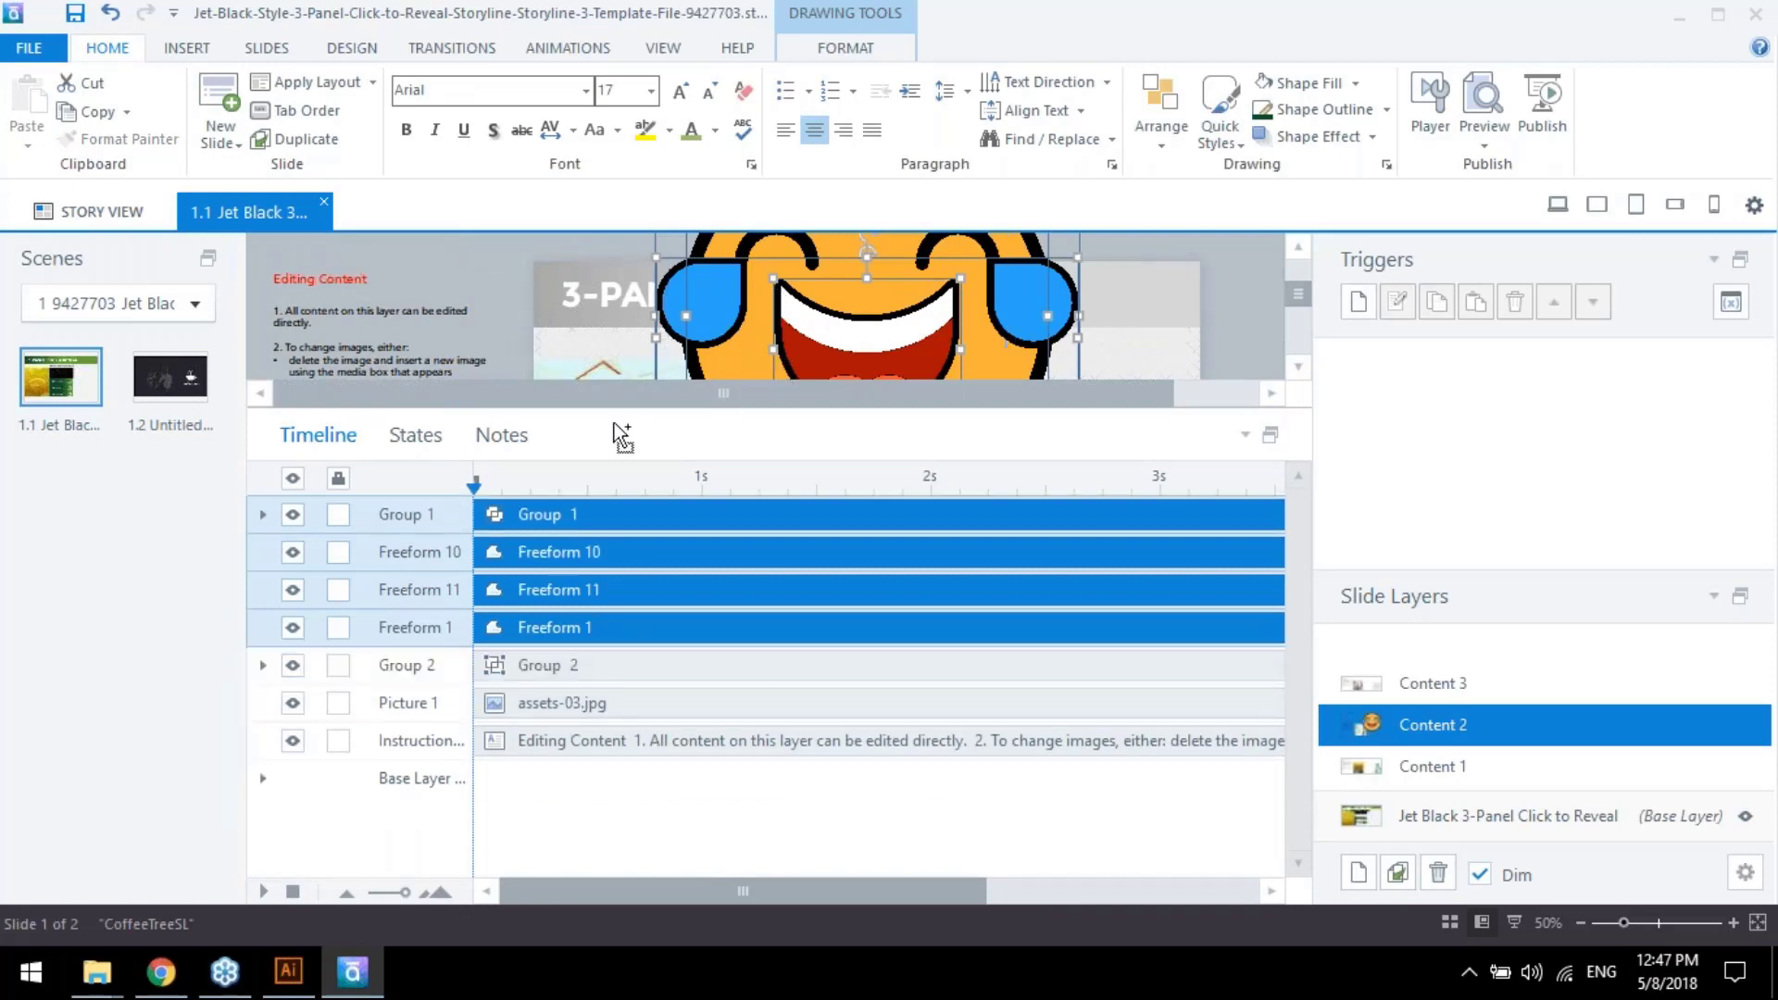
key(ctrl+g)
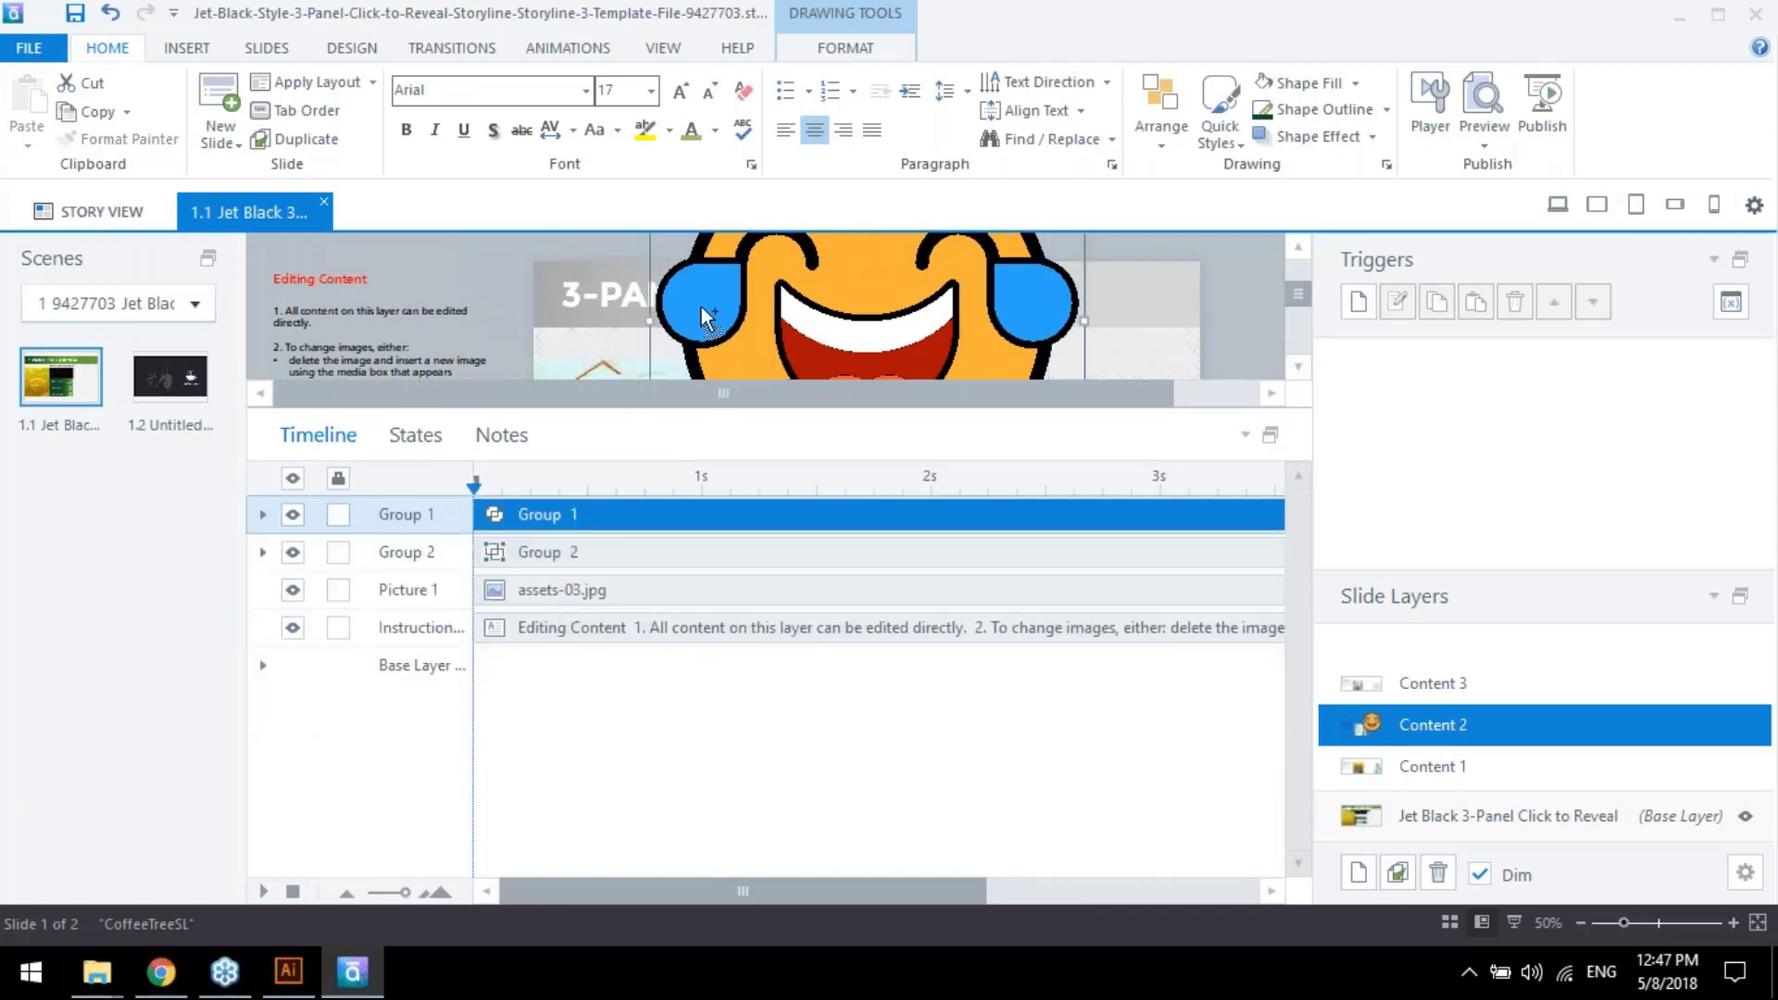
right_click(700, 308)
click(318, 439)
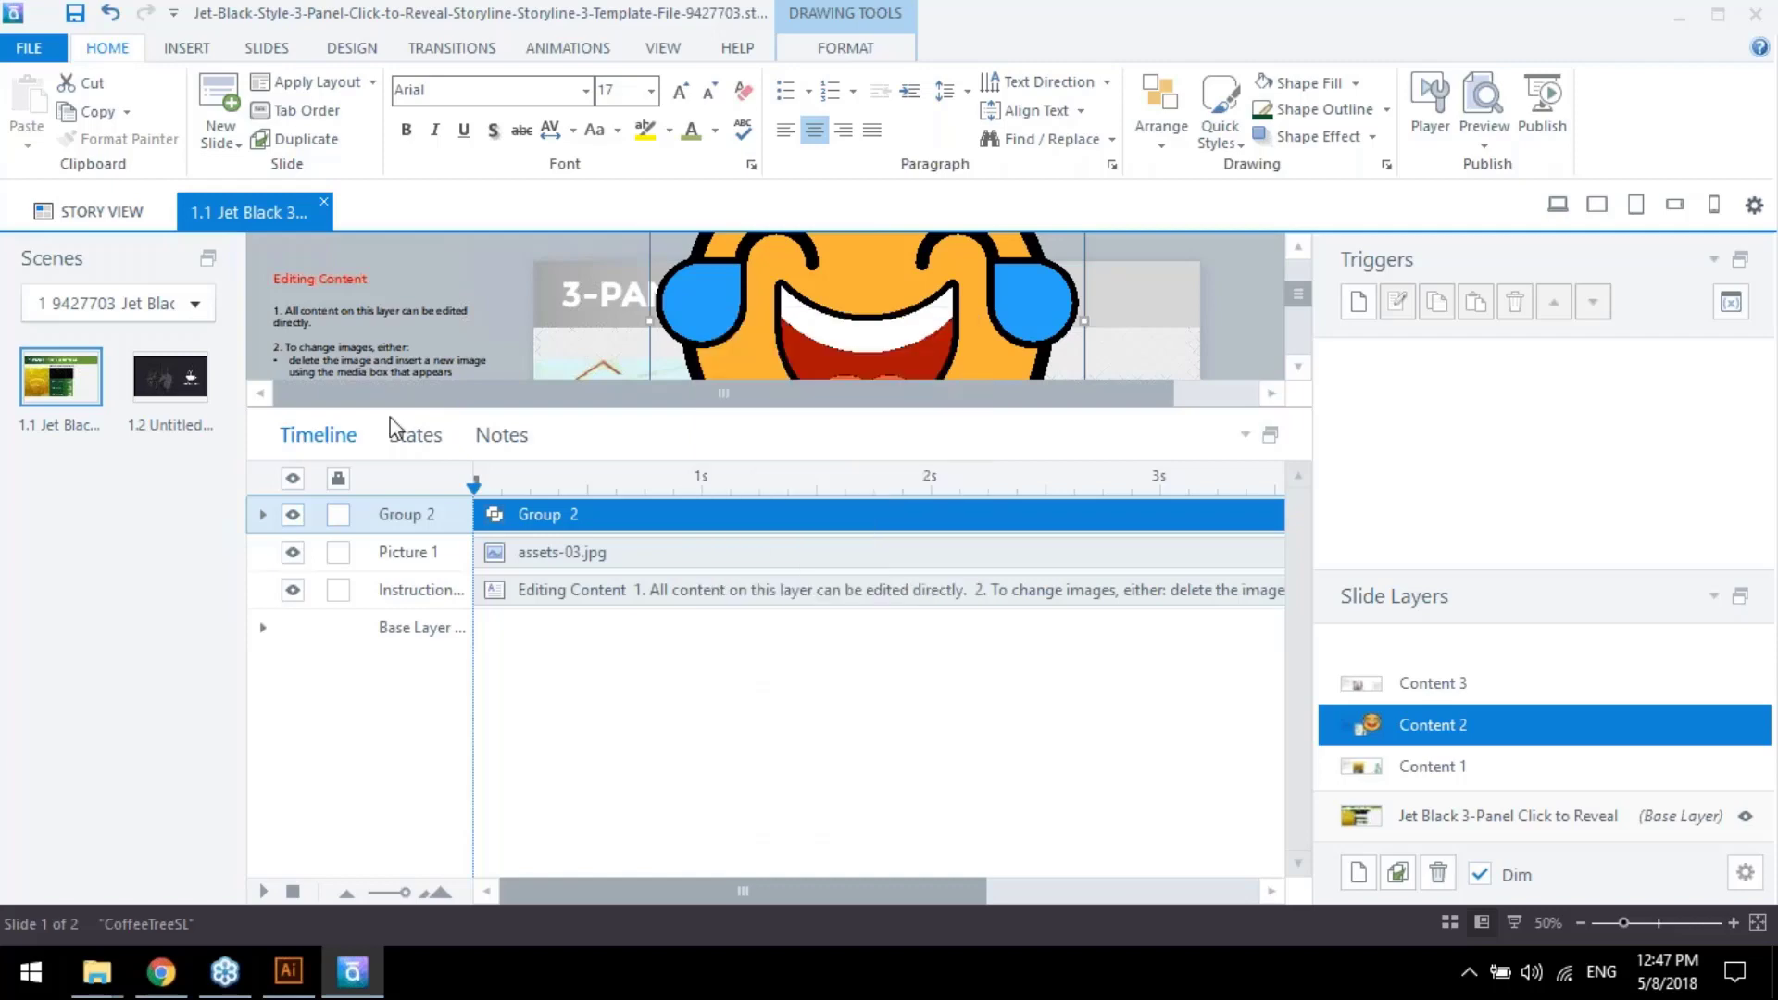
Scale down the grouped emoji and place it in the empty area beside the three buttons
drag(389, 411, 402, 686)
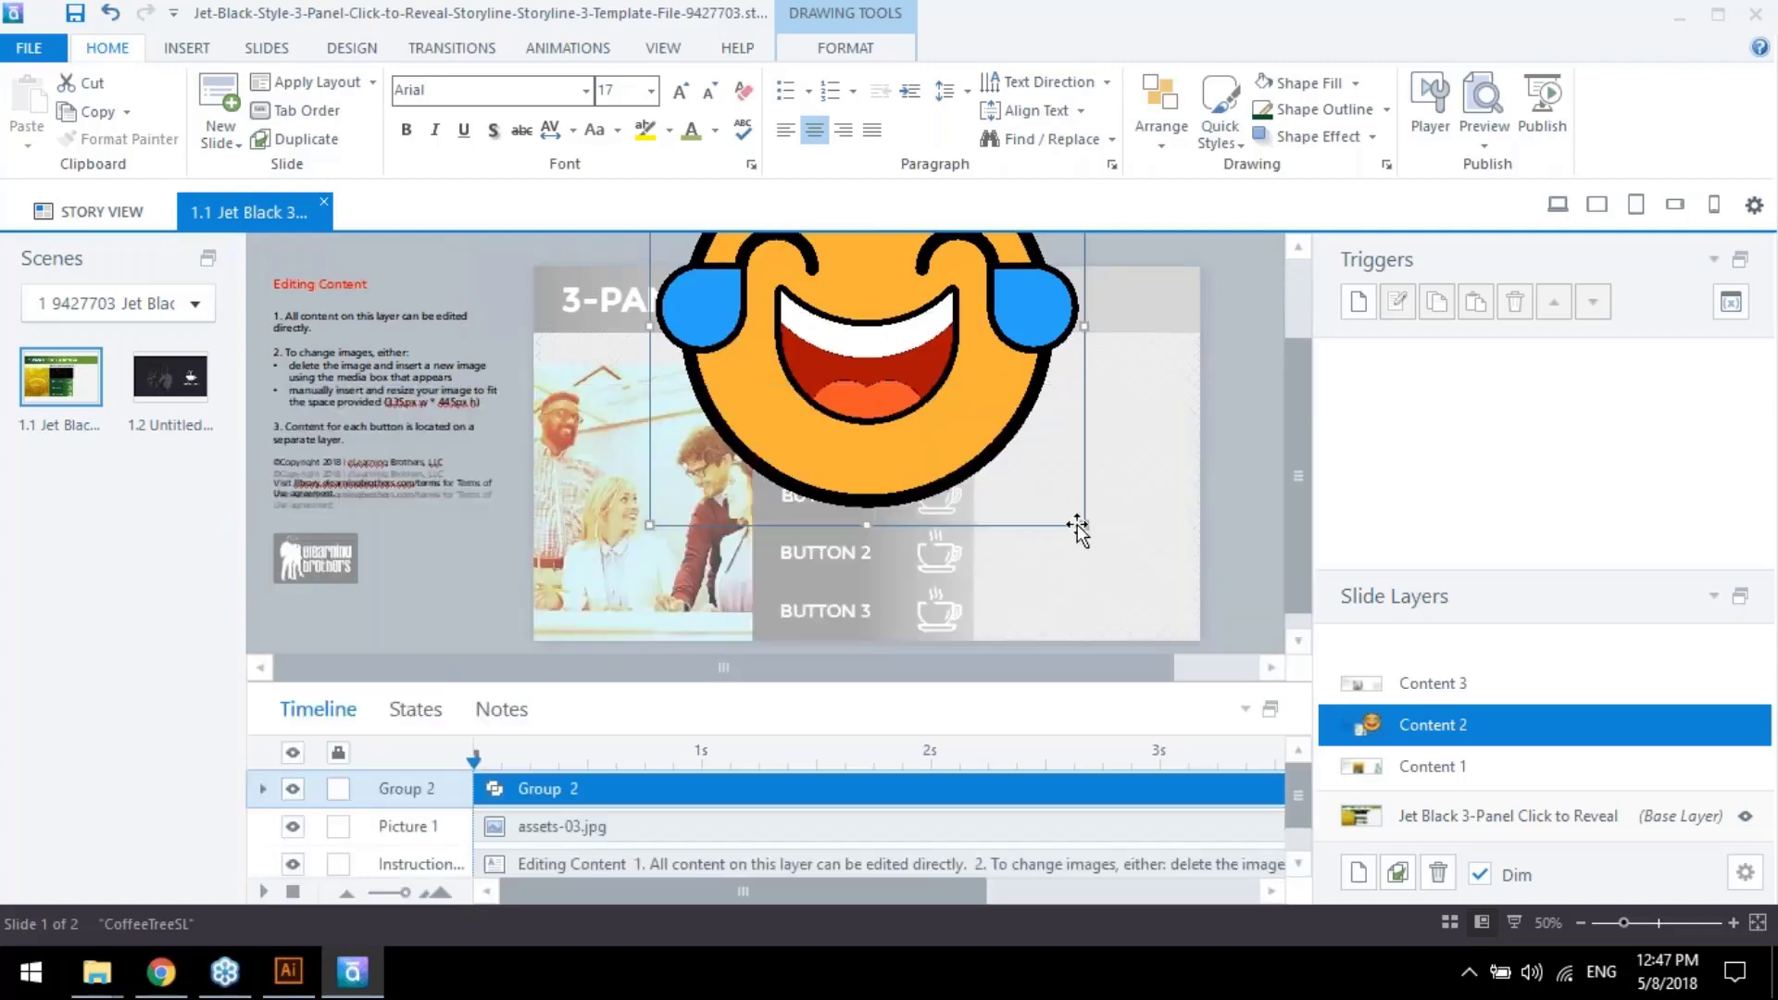
drag(1084, 523, 1210, 633)
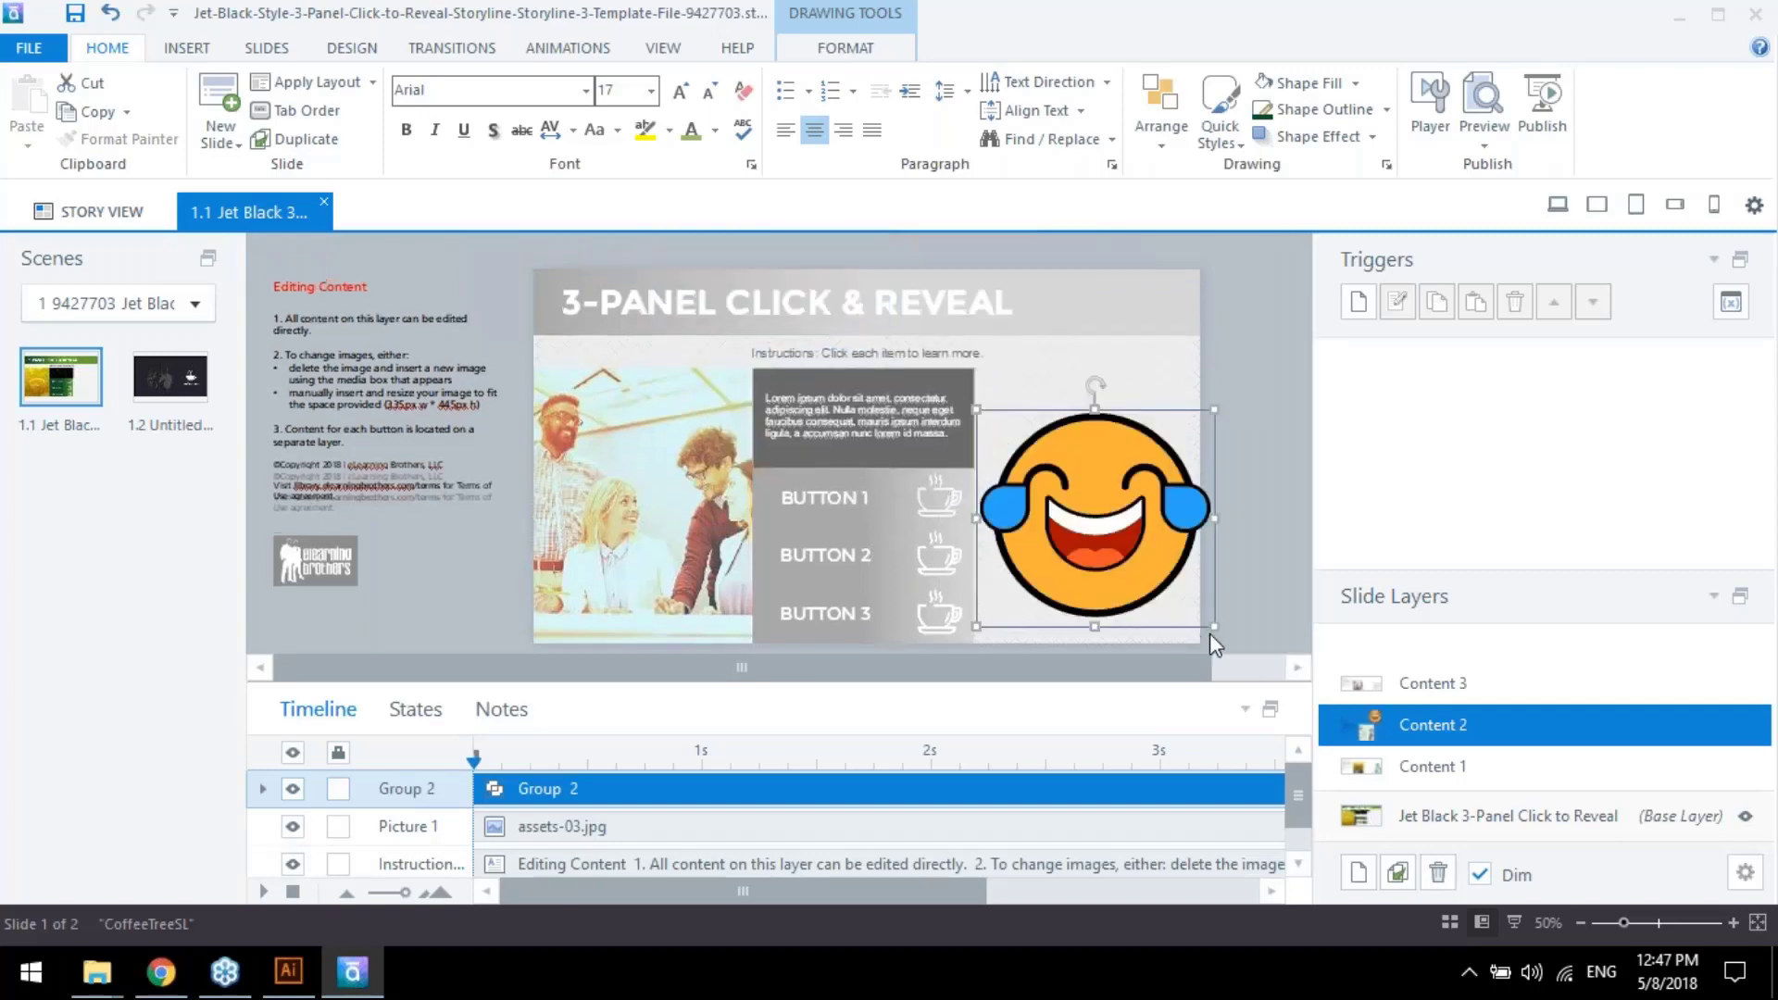
drag(1145, 570, 1120, 560)
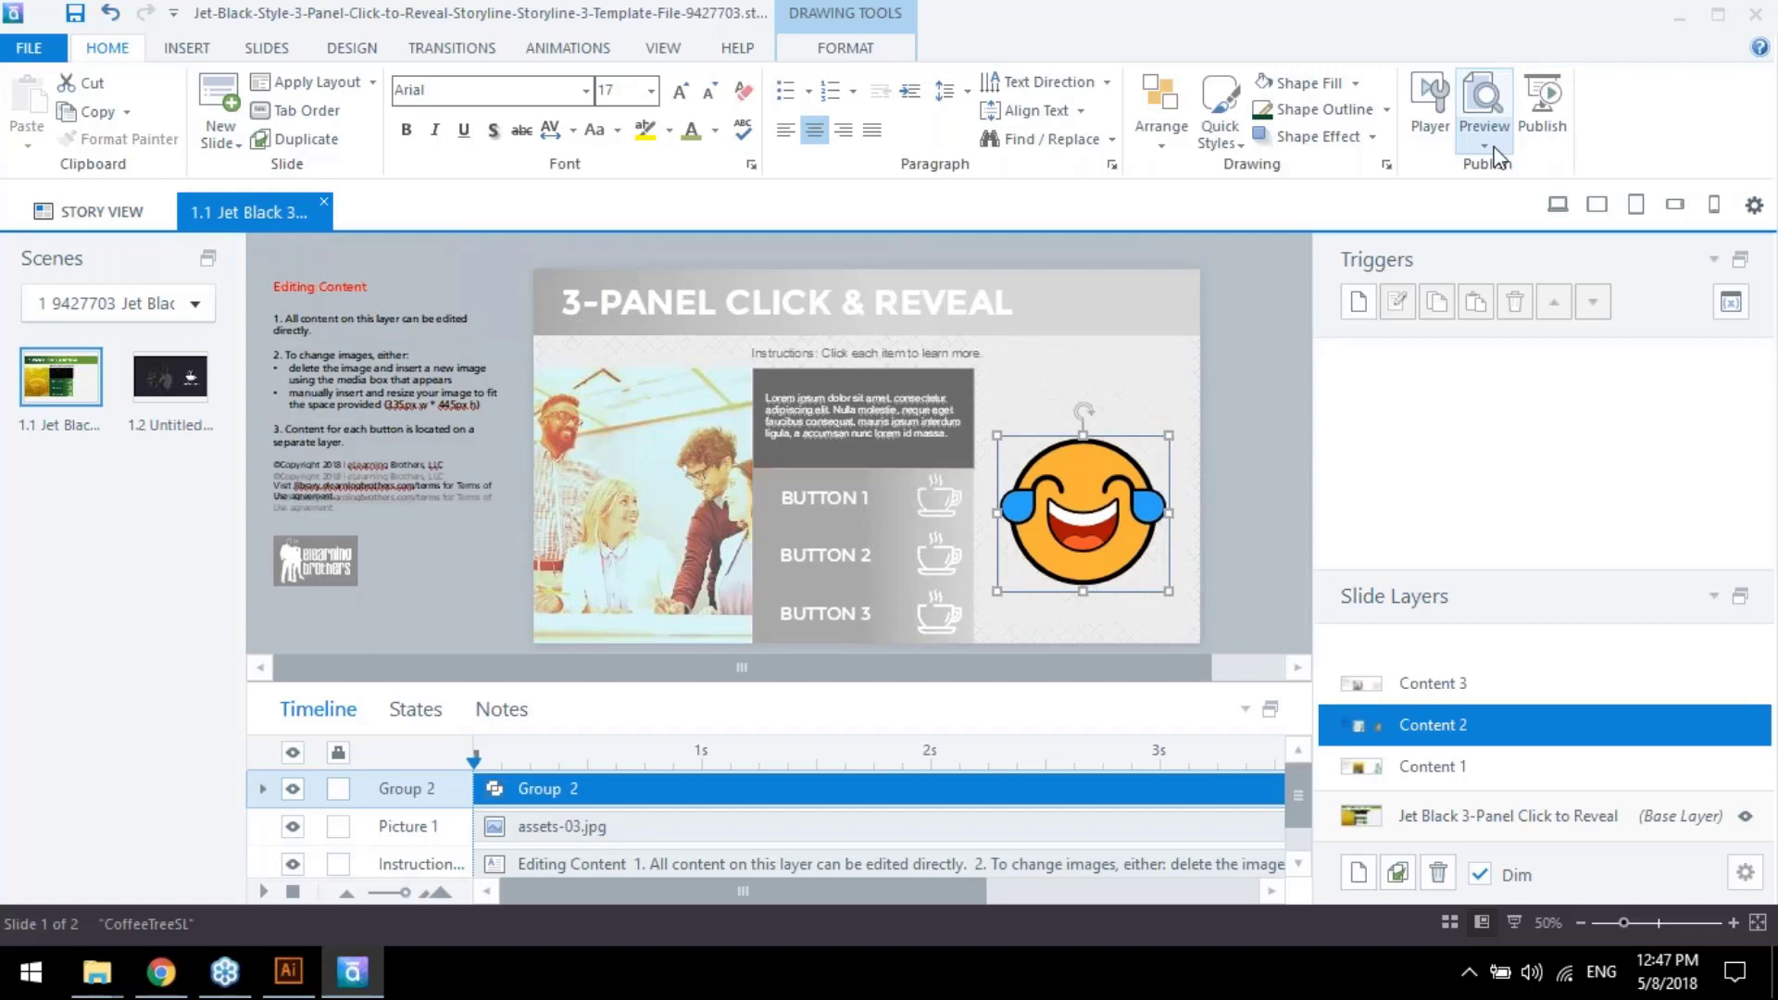
Apply an entrance animation to the emoji group
click(528, 53)
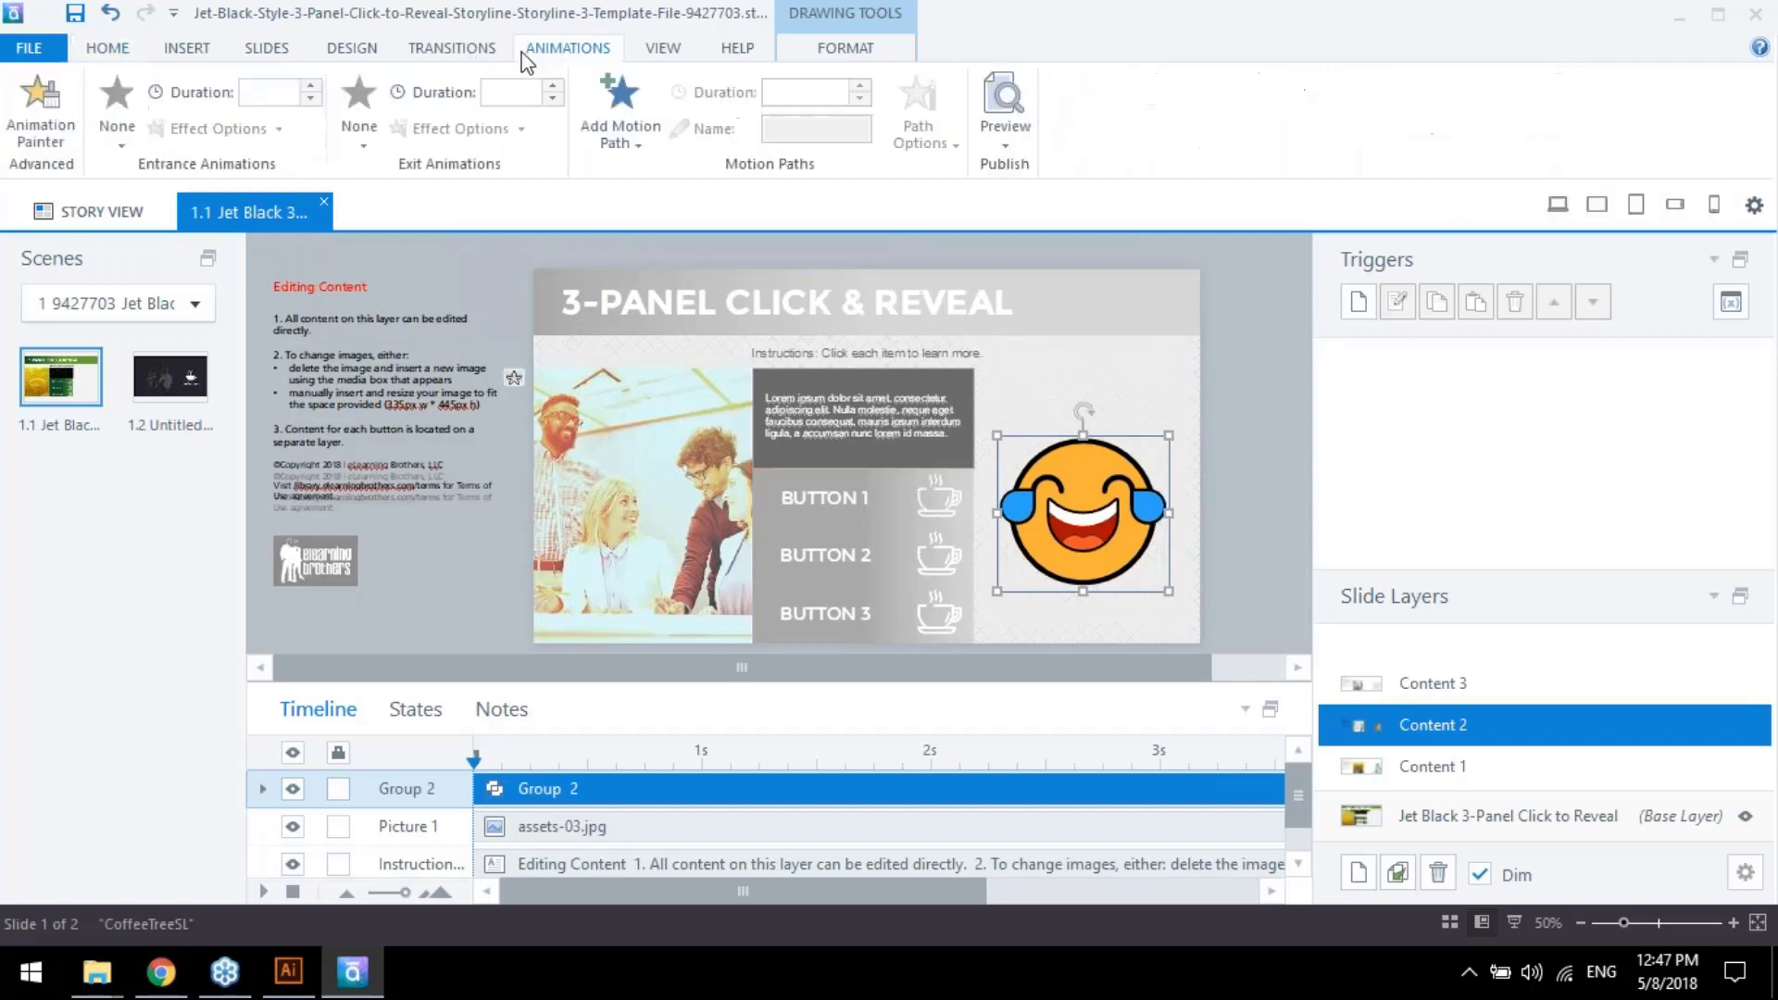
click(109, 95)
click(436, 198)
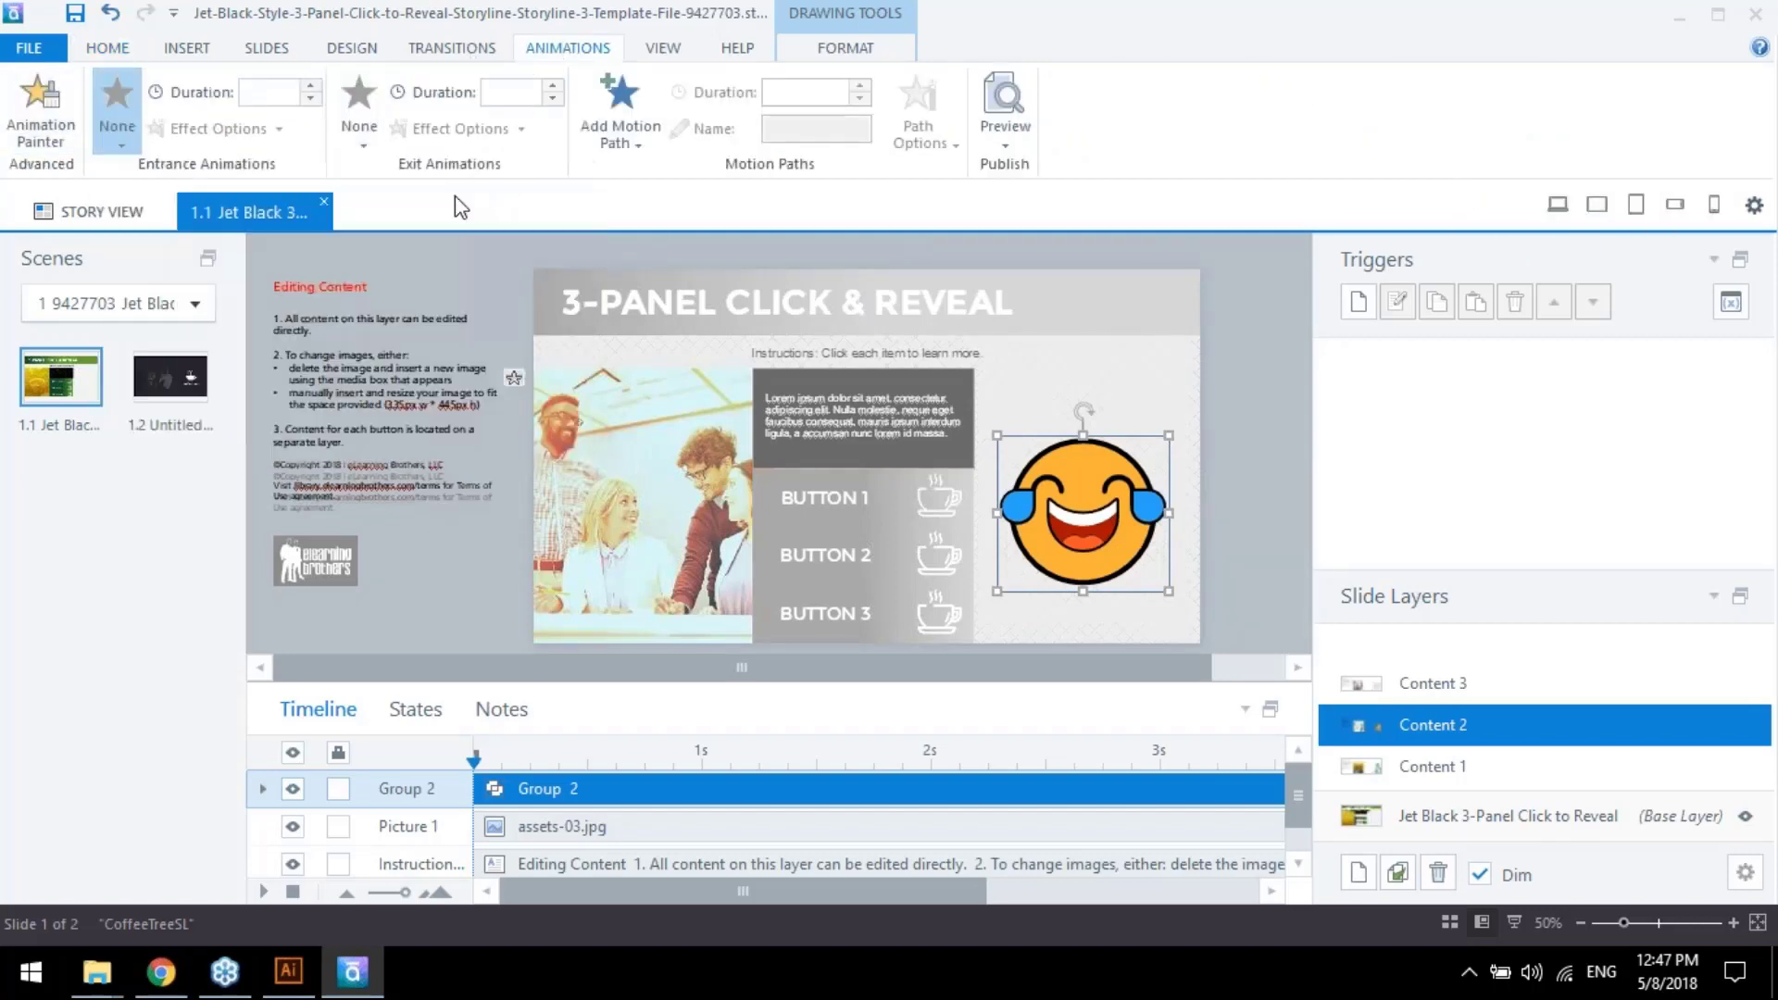
Preview the slide and reveal the Button 1 and Button 2 content
click(1007, 130)
click(1026, 174)
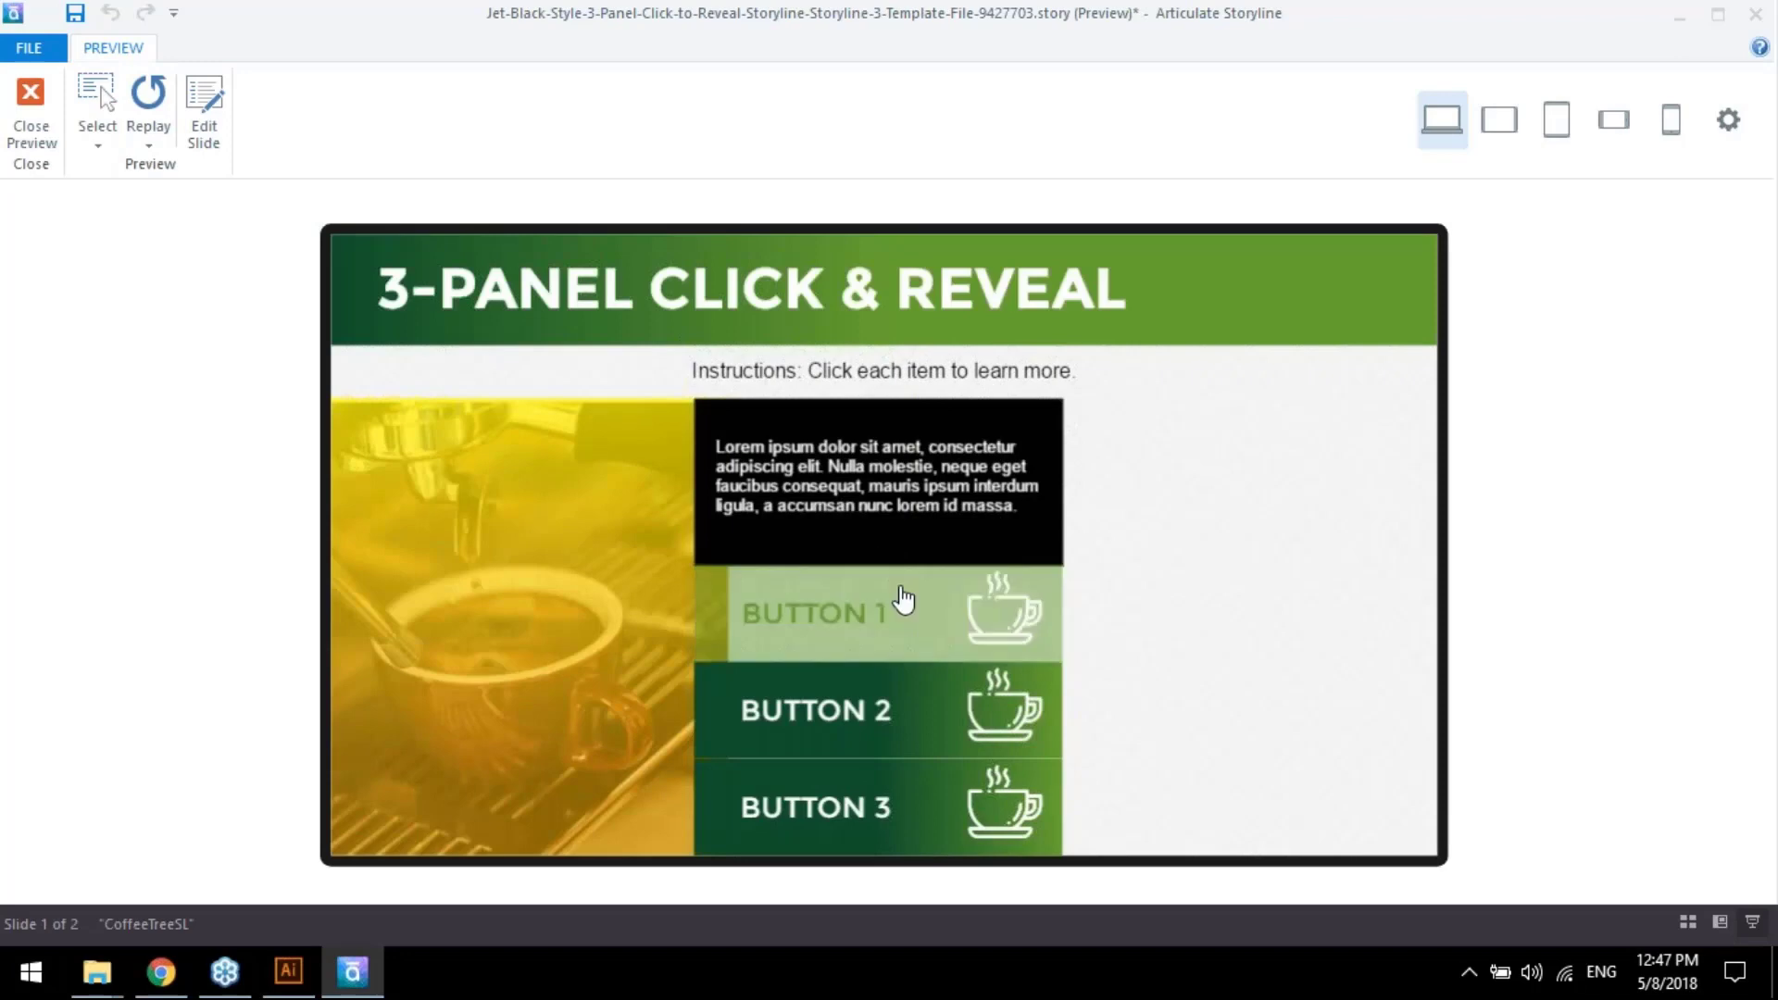
click(901, 607)
click(905, 711)
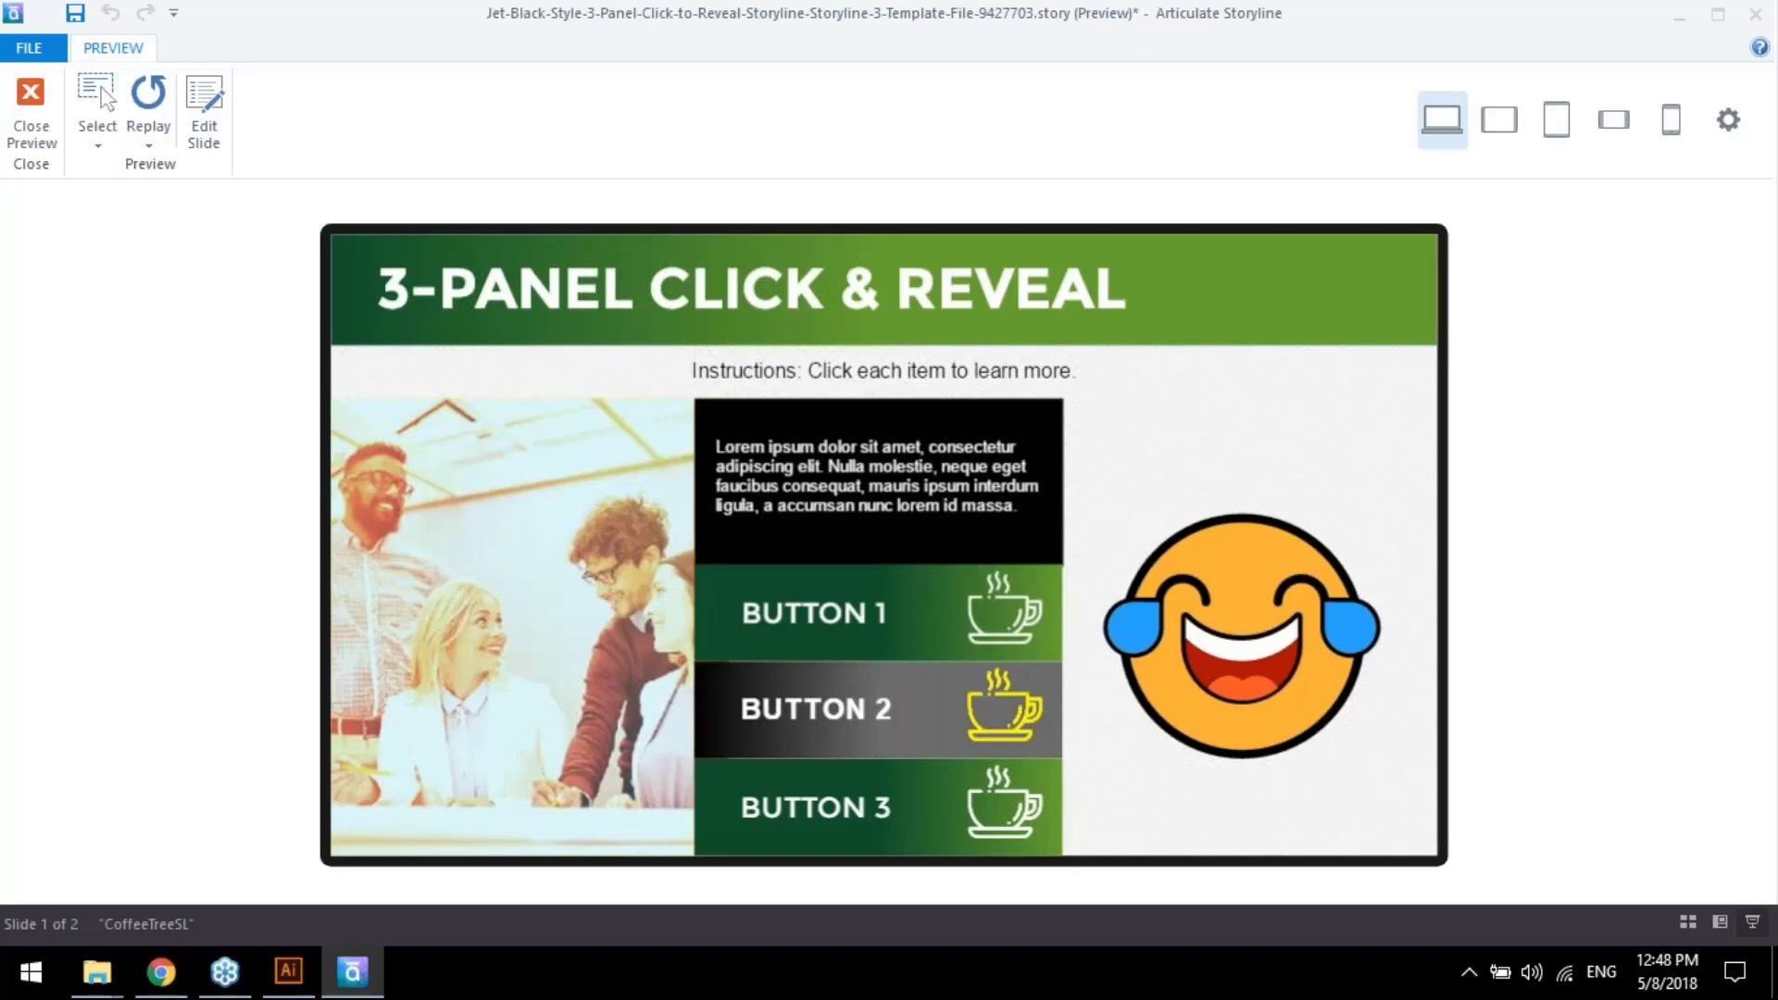
Switch to Chrome and review the CoffeeTree Style Guide PDF's color palette and sample slide layouts
click(161, 972)
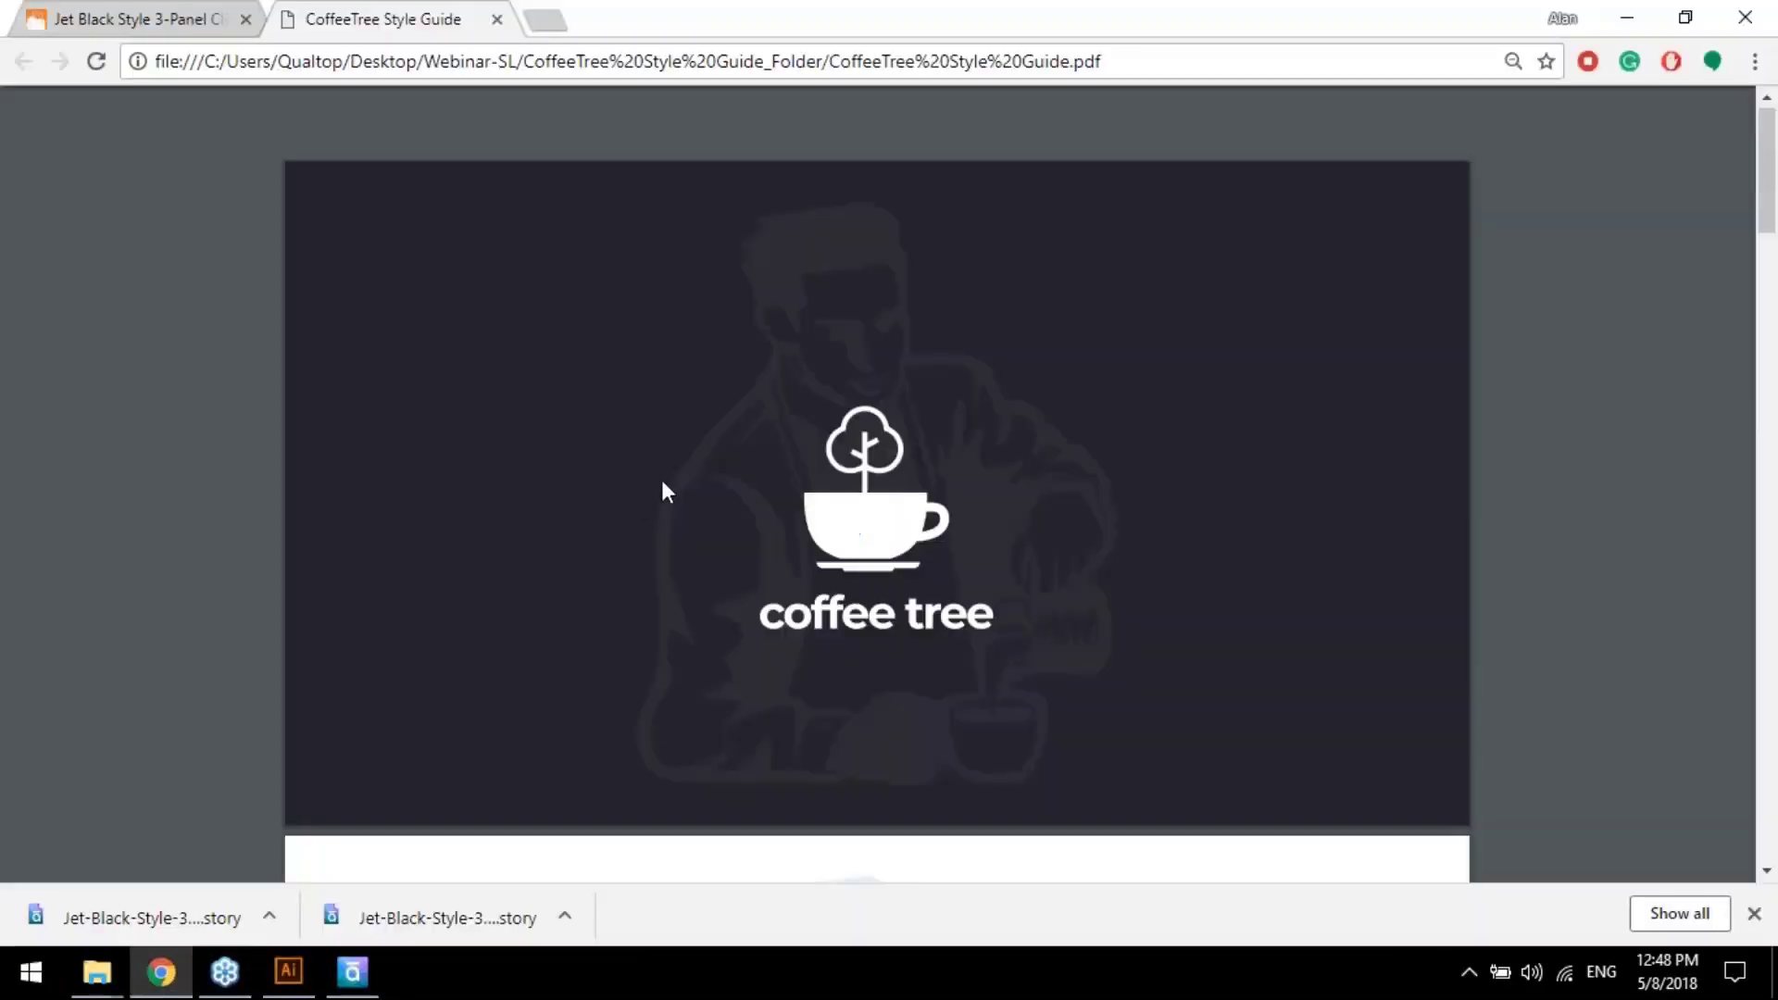
scroll(664, 485, down, 10)
scroll(744, 569, down, 8)
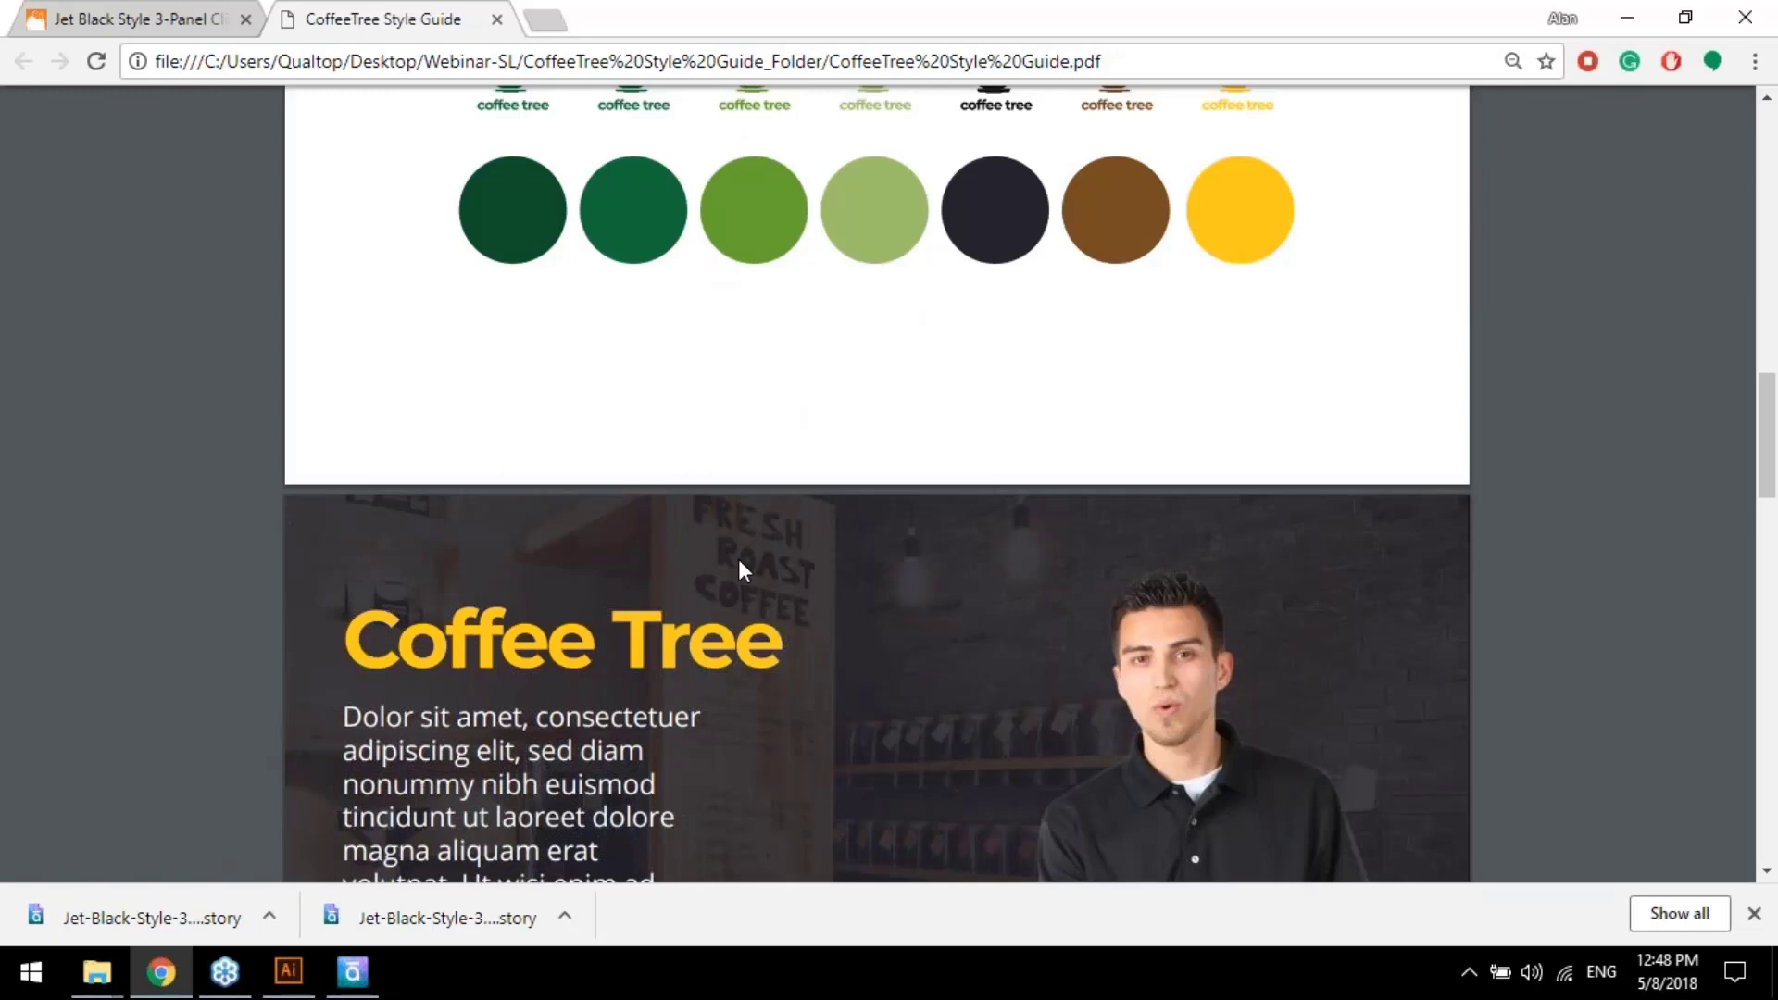
scroll(737, 558, down, 6)
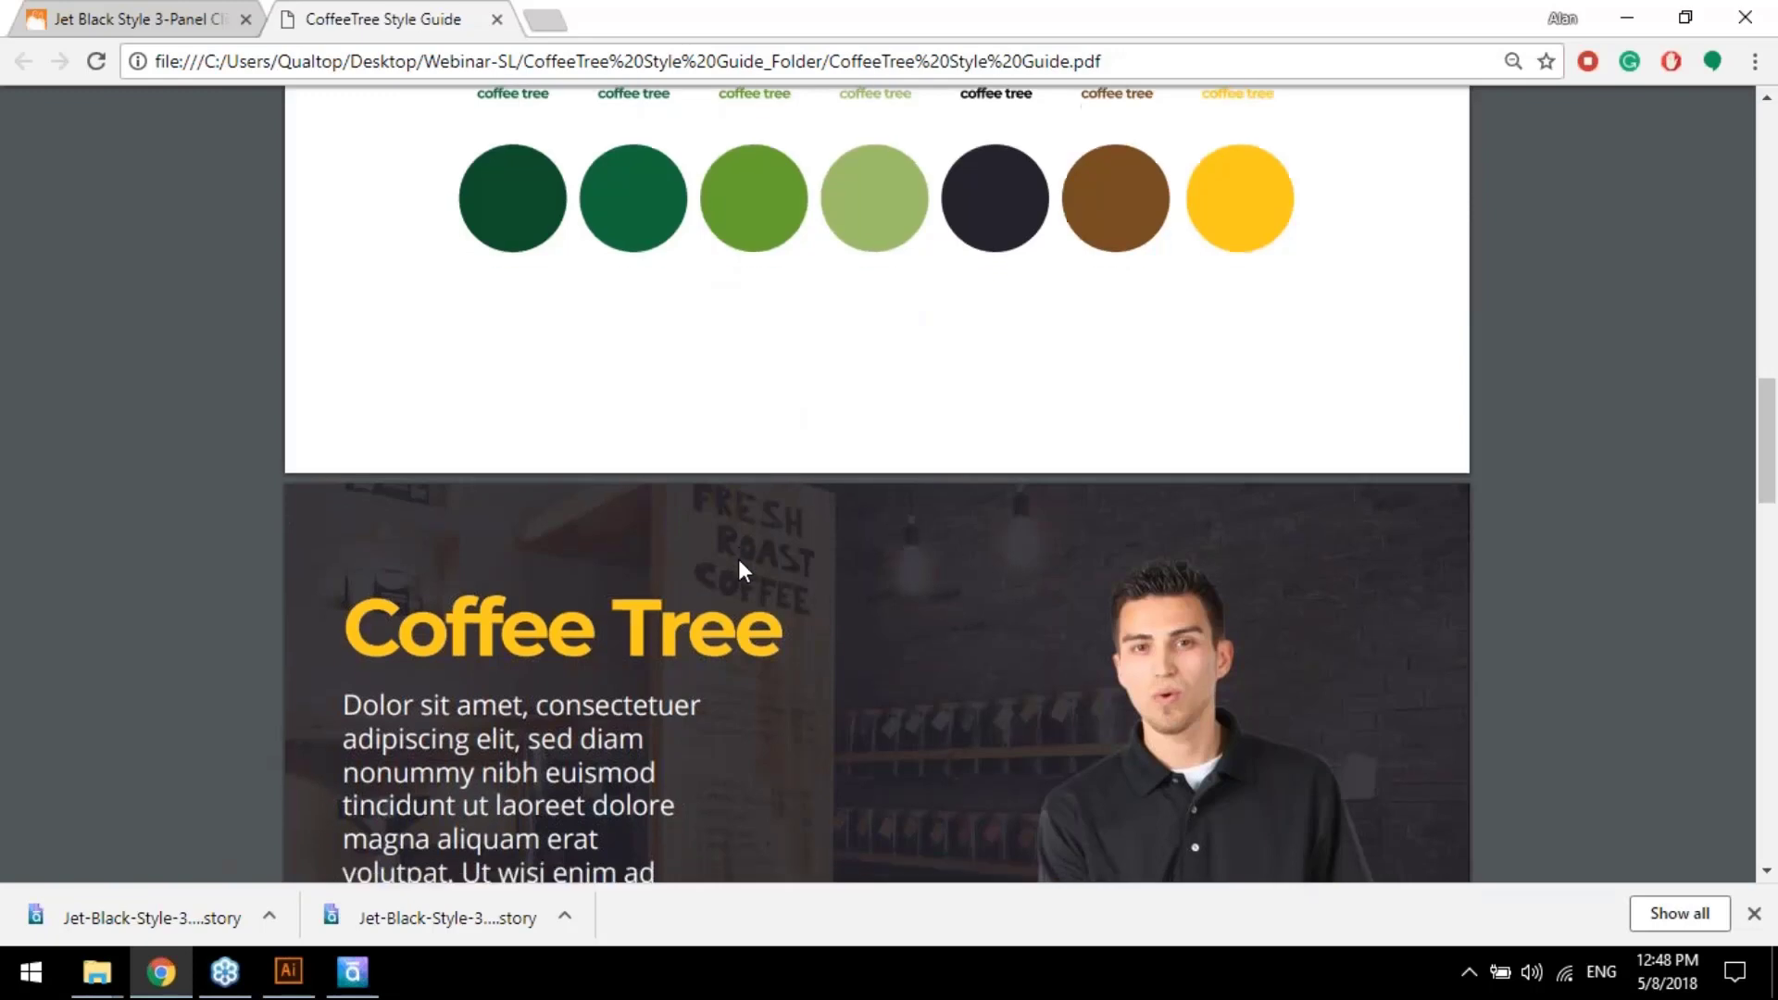
scroll(859, 576, down, 3)
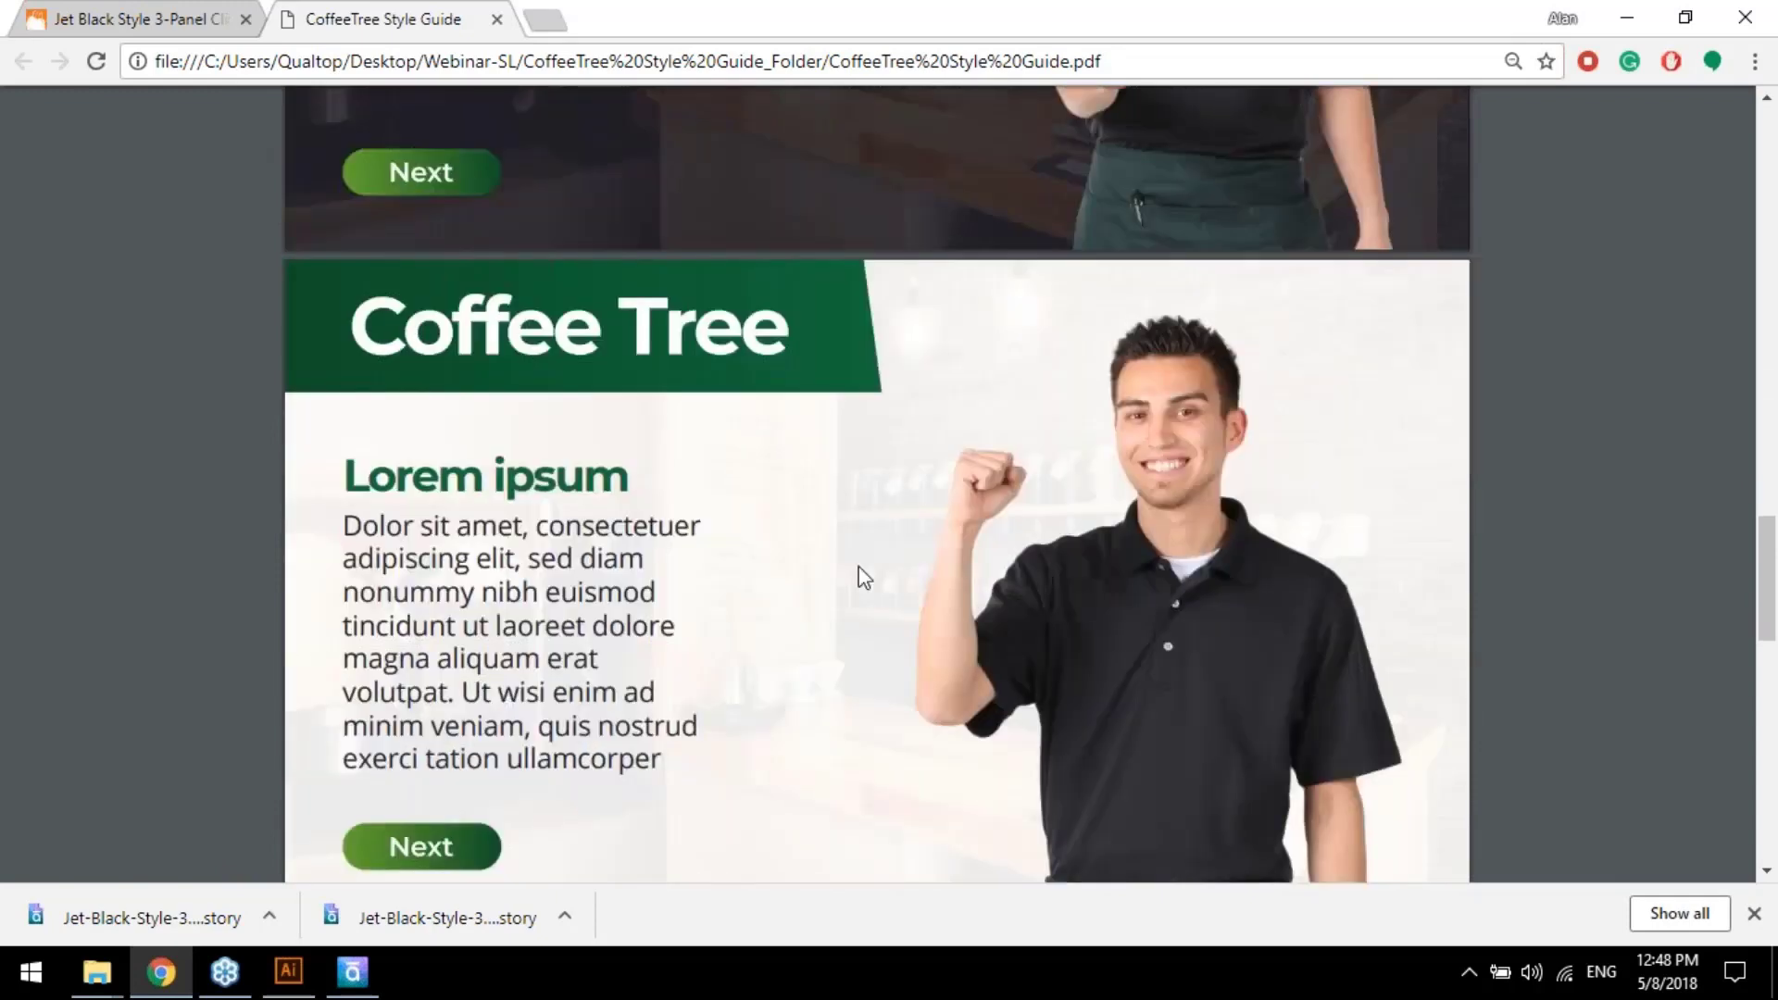
Return to Storyline, close the preview, and select the Jet Black 3-Panel Click to Reveal base layer
click(349, 984)
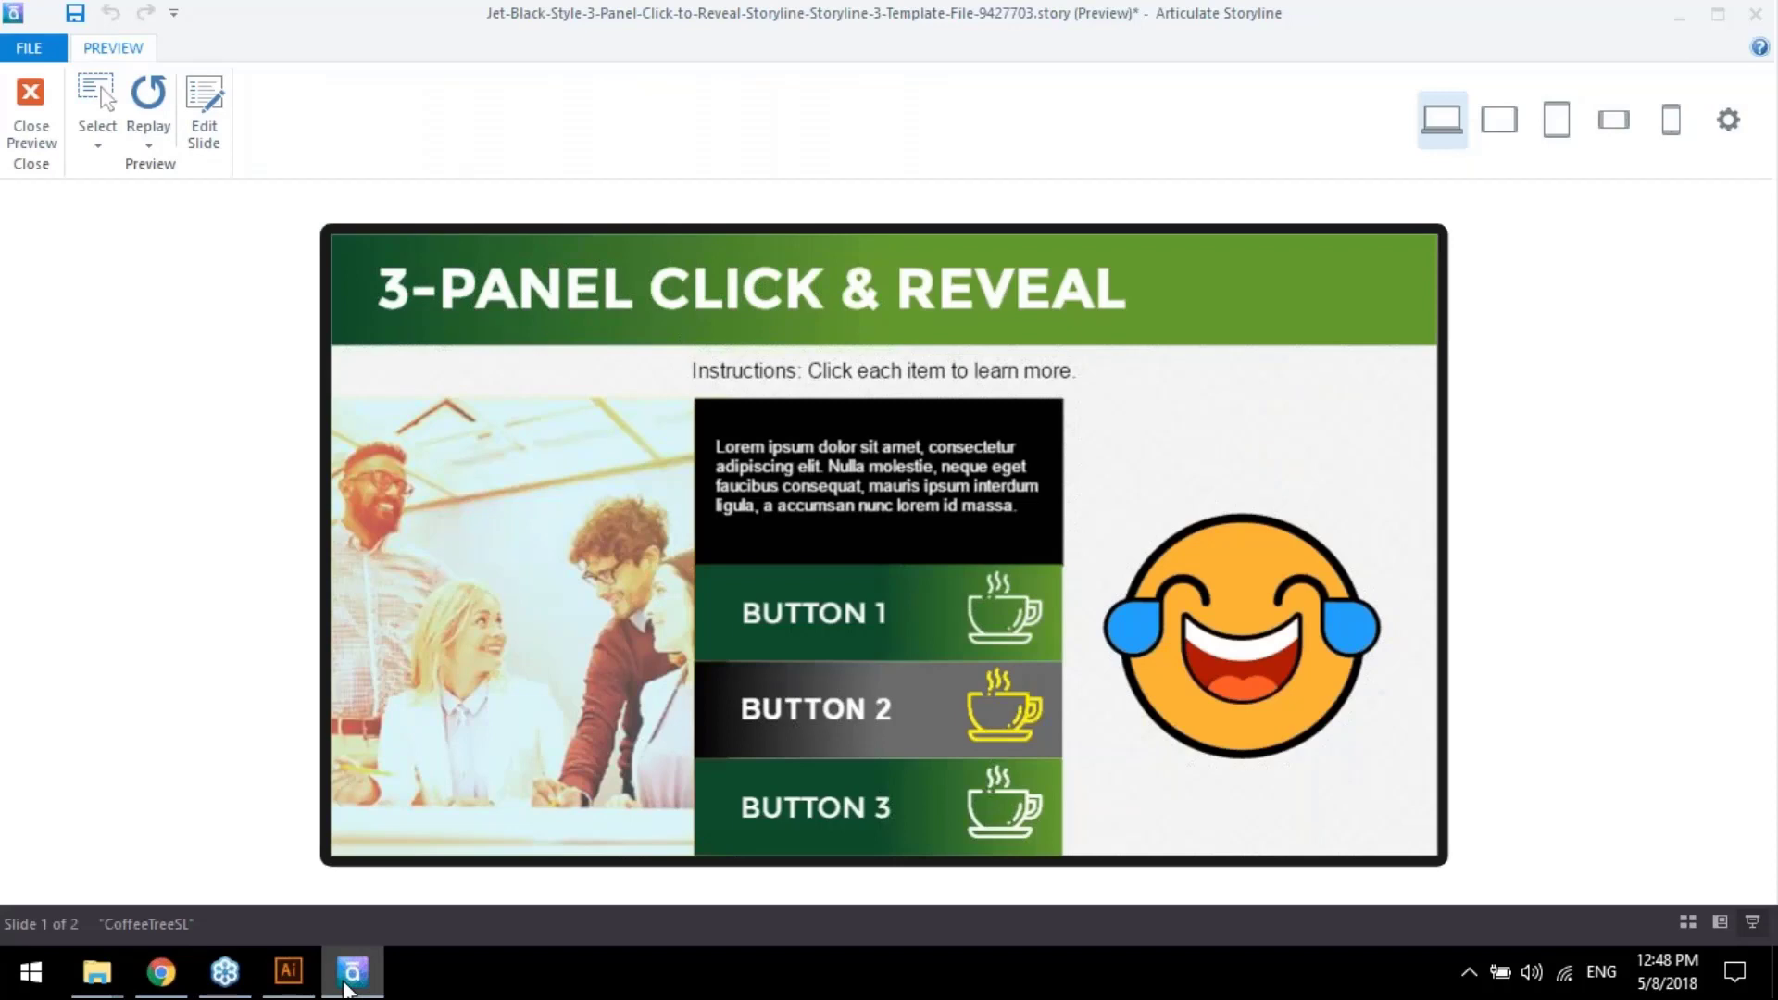
click(47, 81)
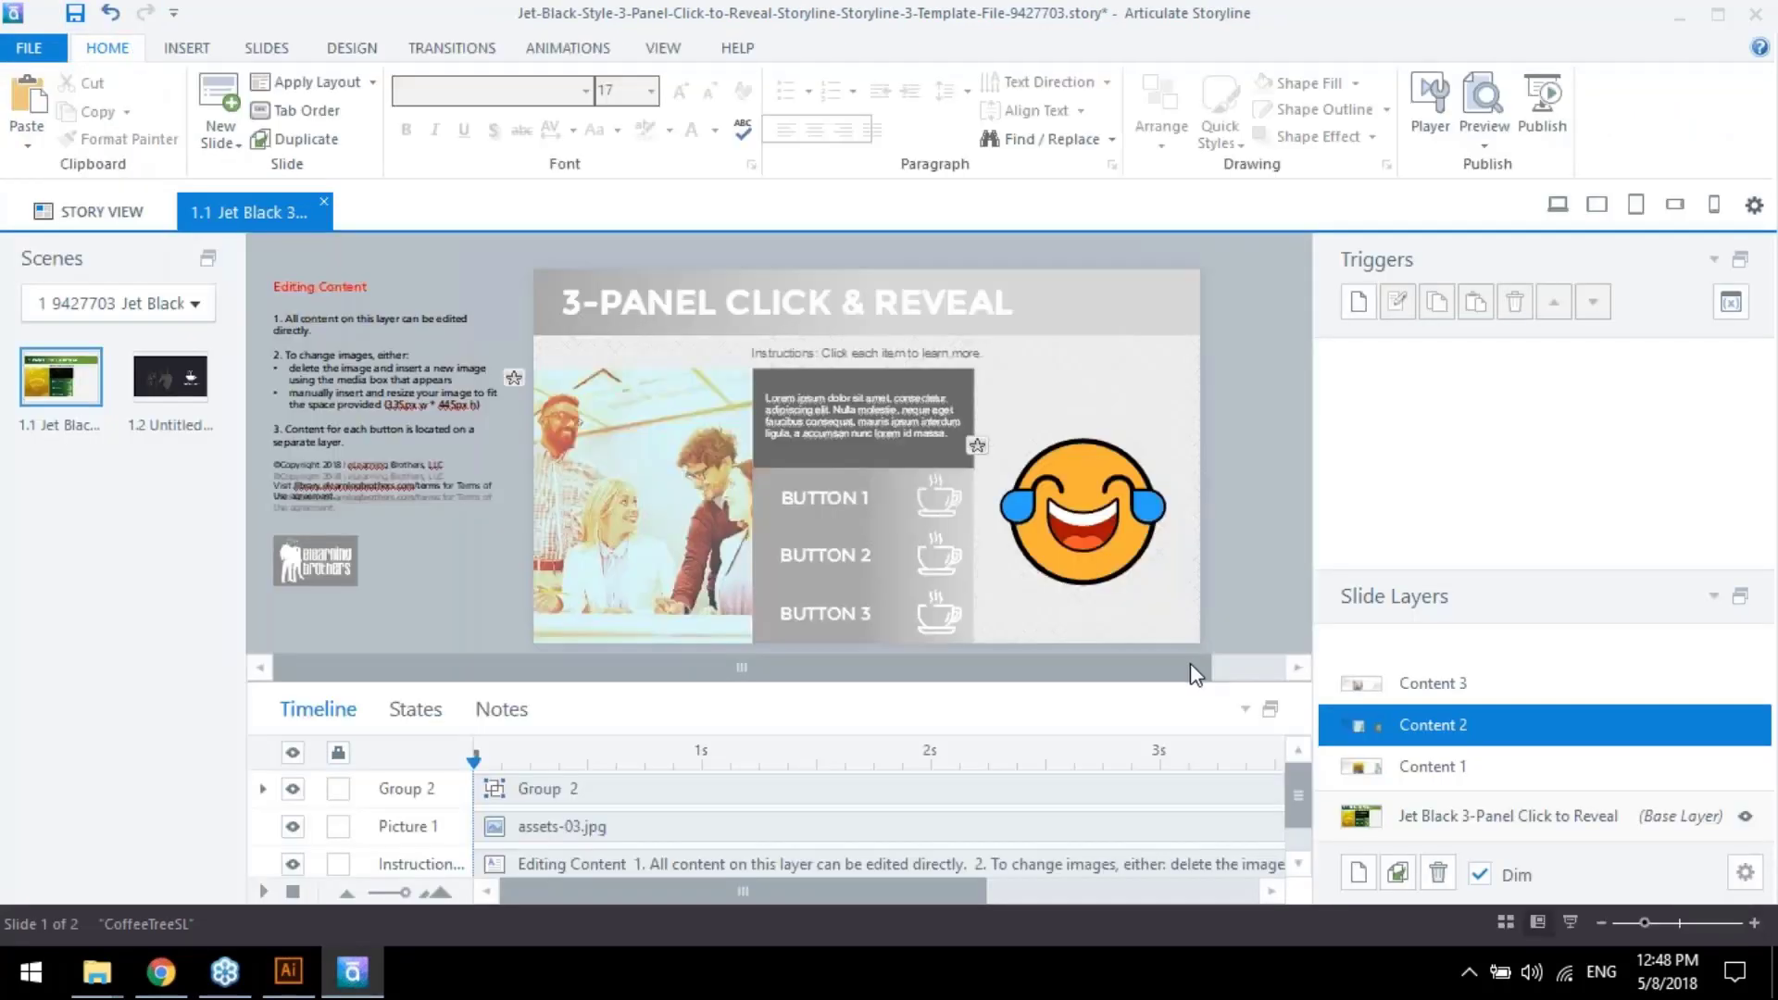
click(1482, 827)
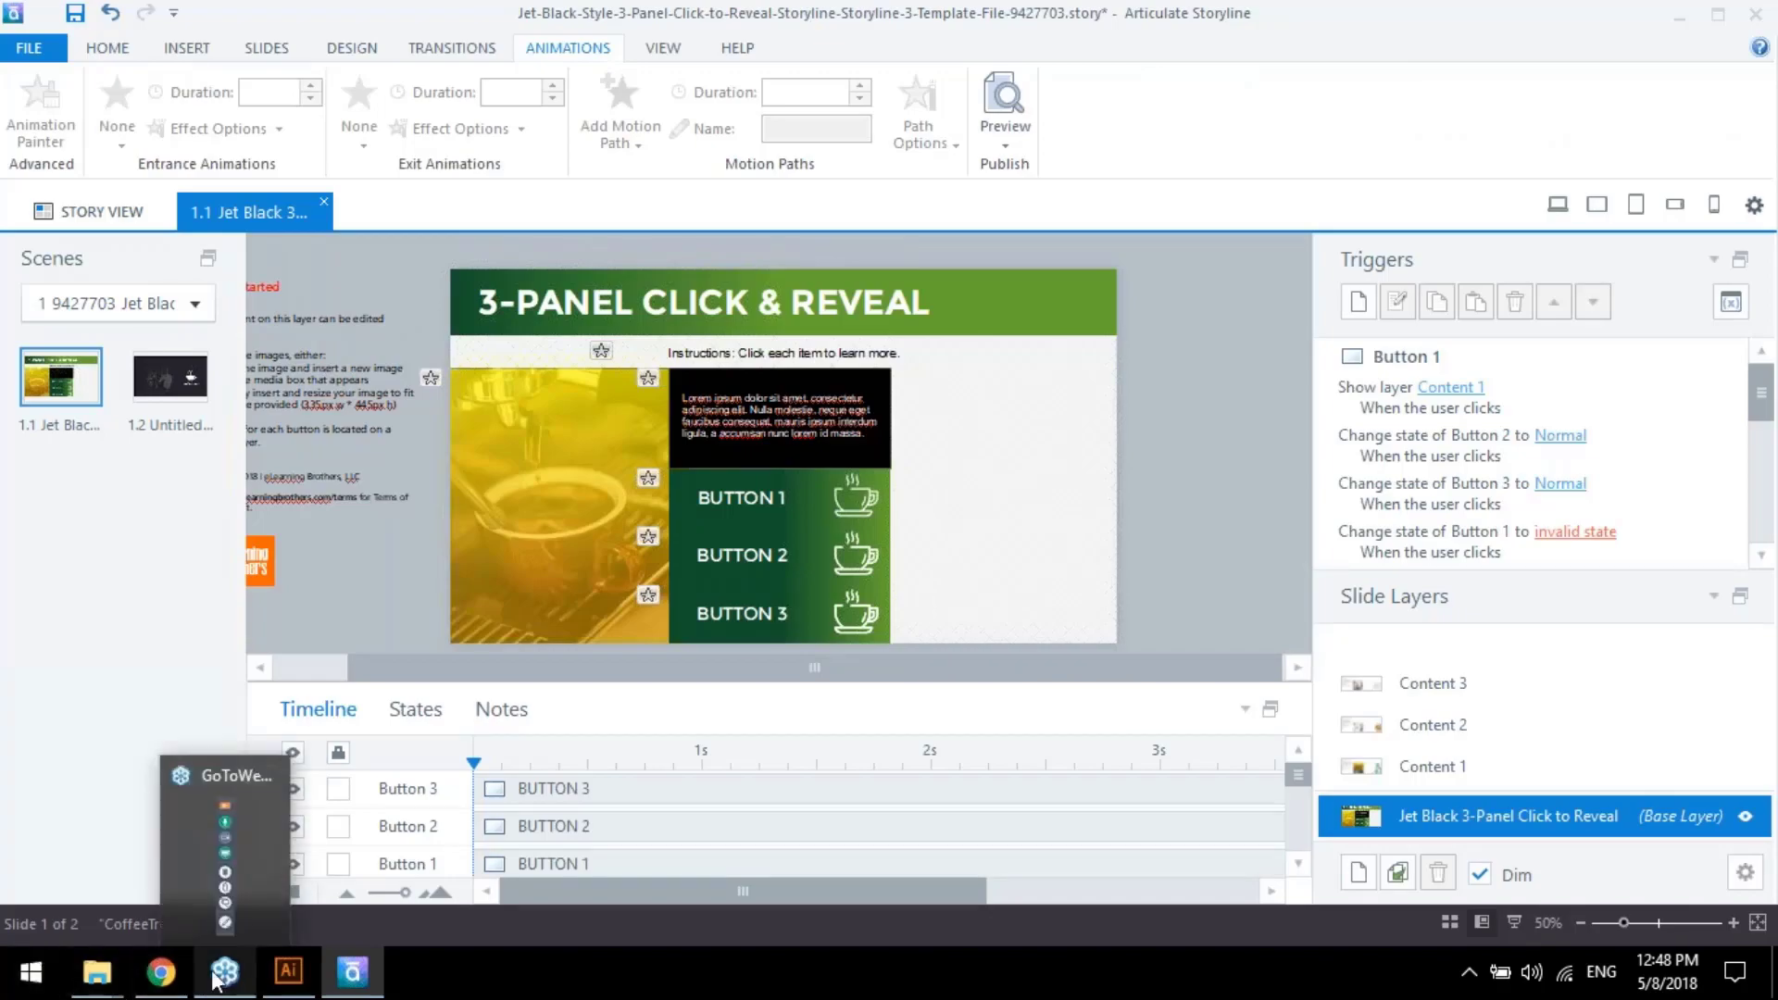
key(XF86AudioLowerVolume)
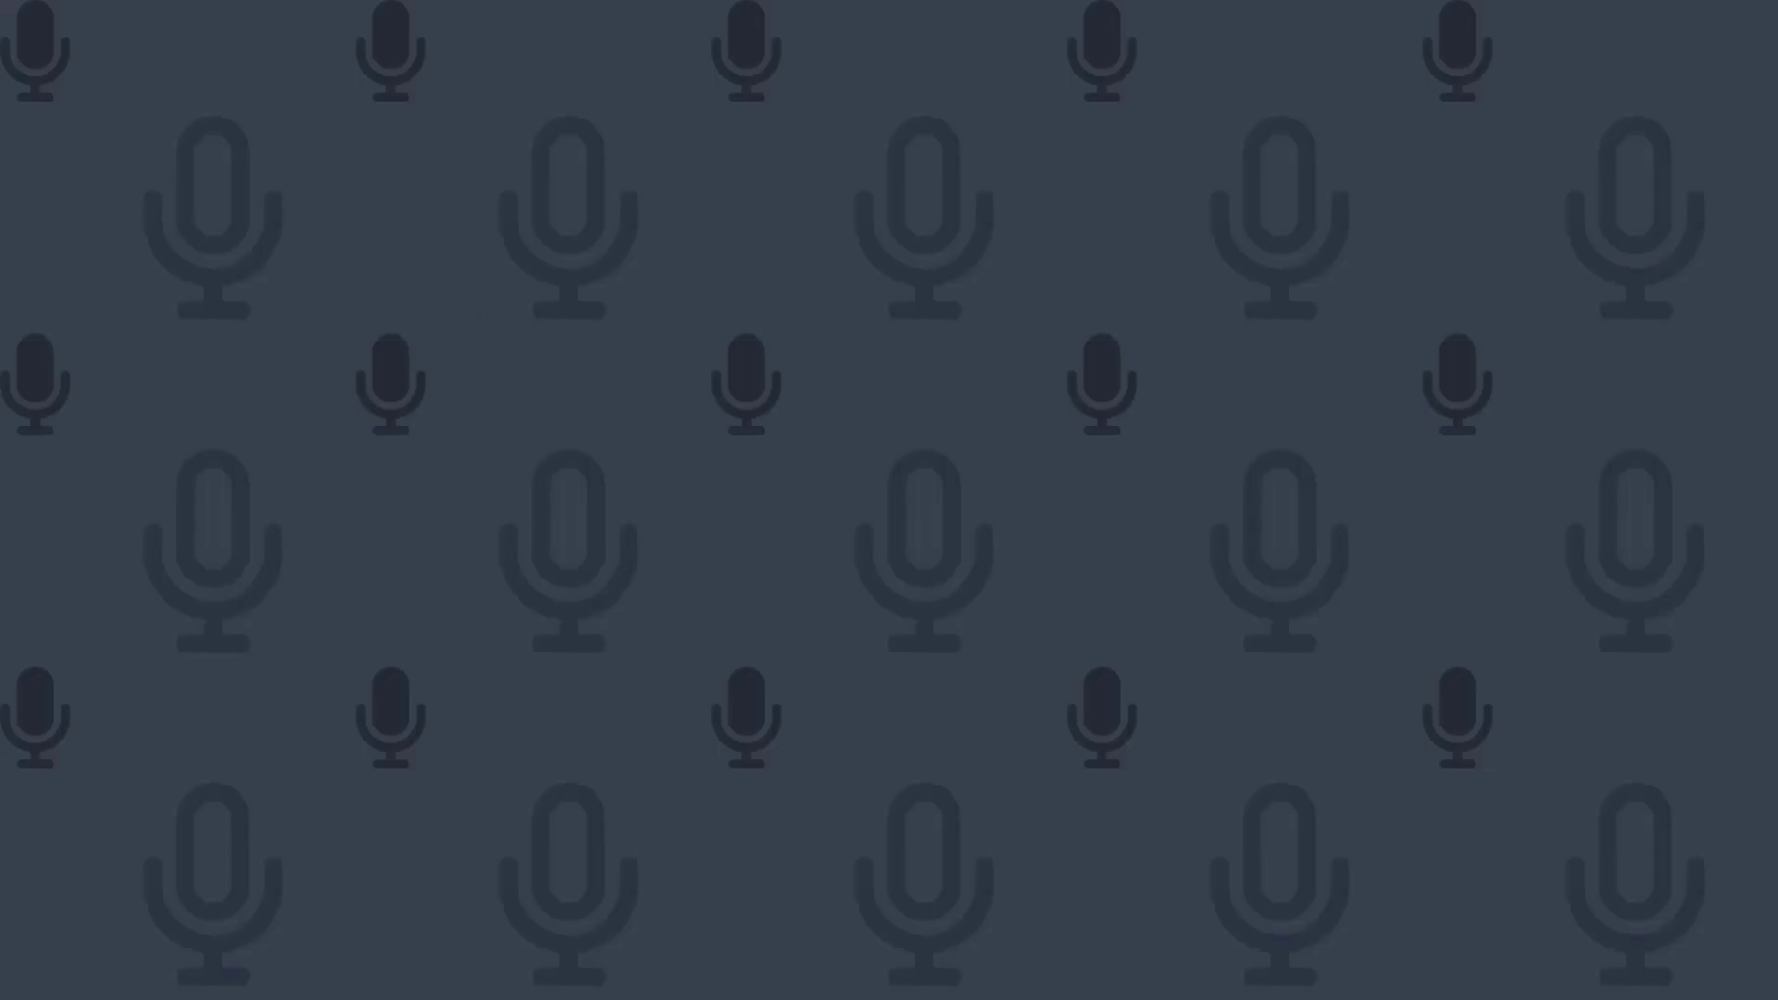